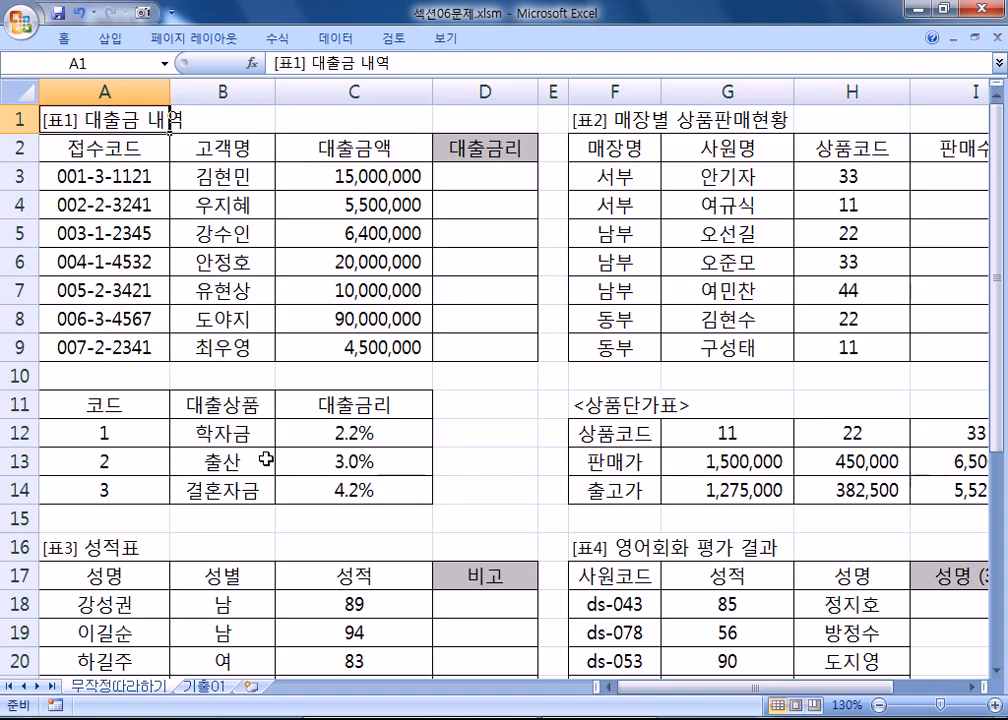
# - Review the loan details table A2:C9 and the loan amounts in C3:C9
pyautogui.moveTo(80, 148); pyautogui.dragTo(387, 347)
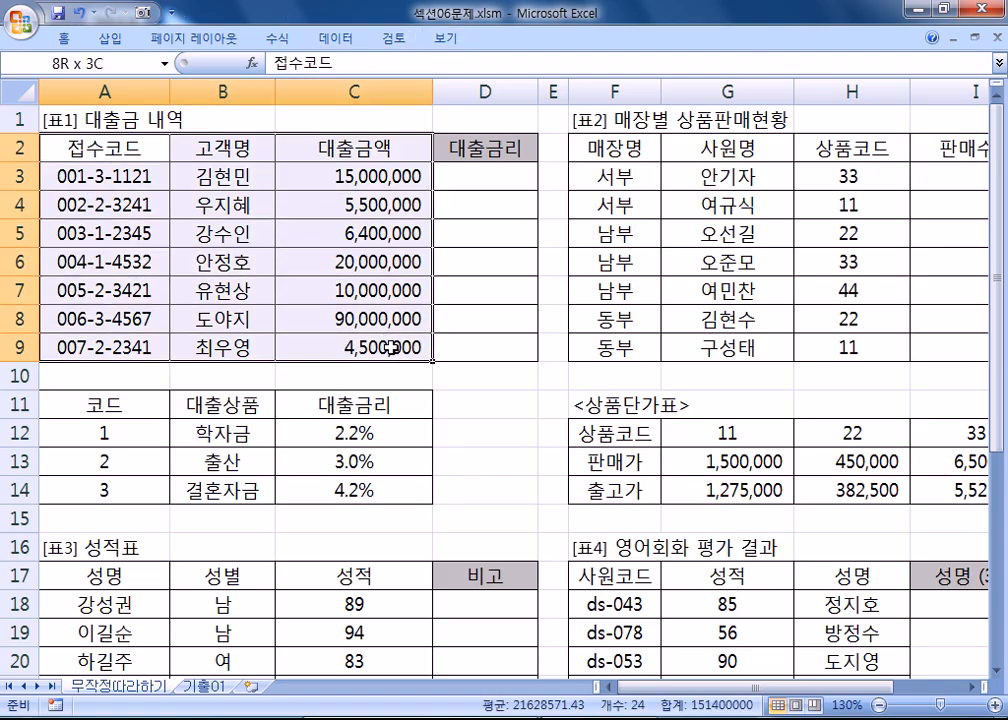
pyautogui.click(393, 178)
pyautogui.click(372, 376)
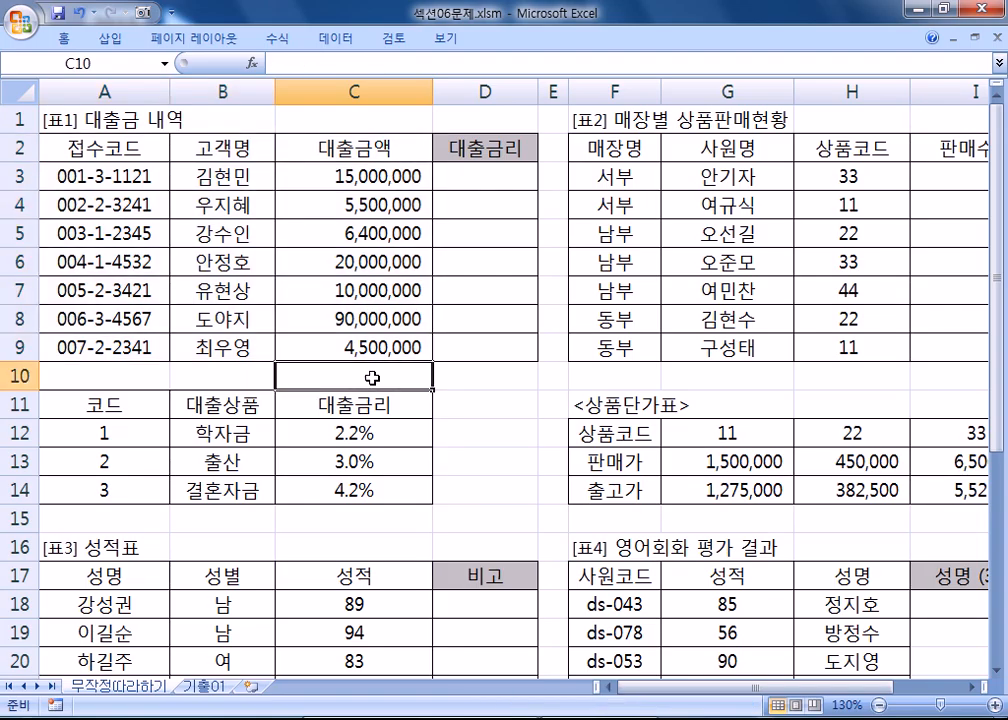
pyautogui.click(358, 178)
pyautogui.moveTo(358, 178); pyautogui.dragTo(352, 355)
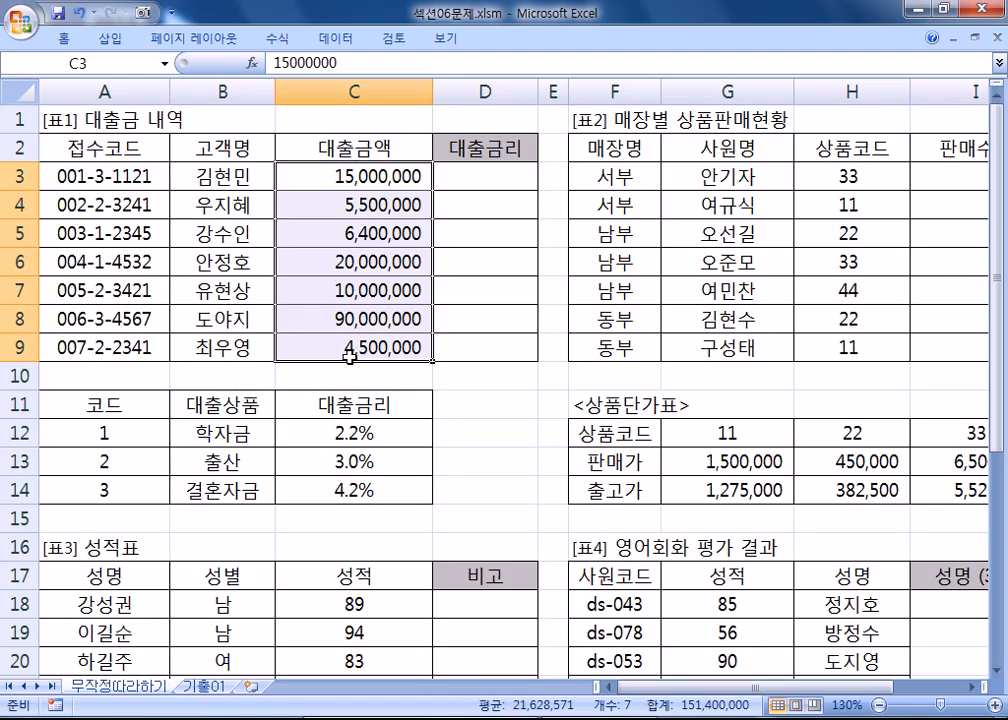
pyautogui.click(342, 378)
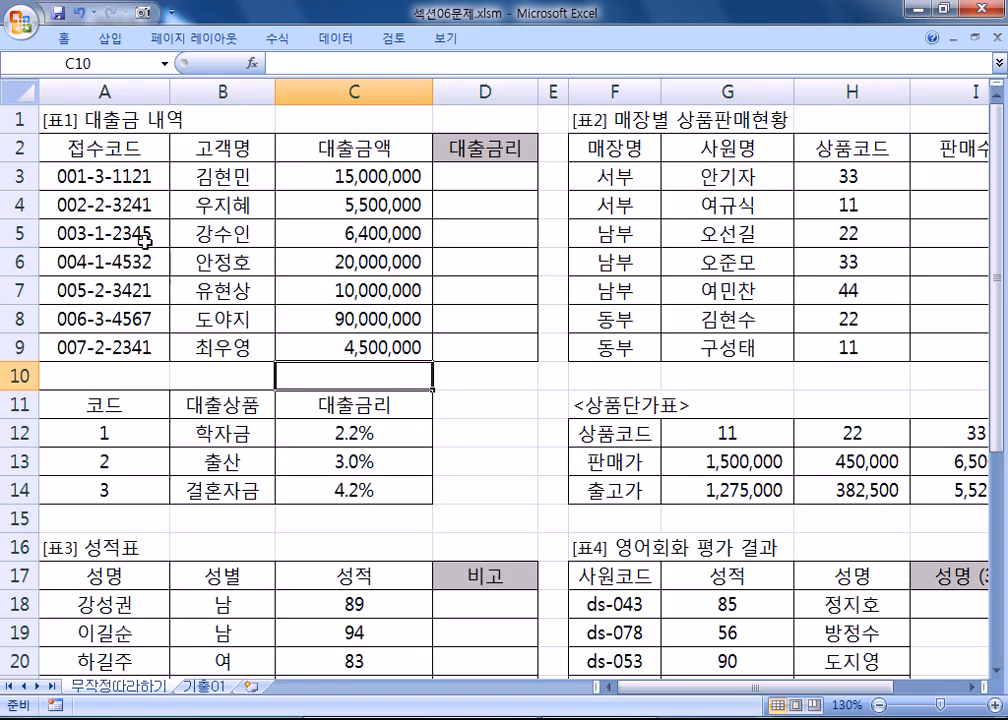
# - Inspect the first record in A3:C3 and match A3's middle digit 3 to the rate table's code 3 row
pyautogui.click(124, 172)
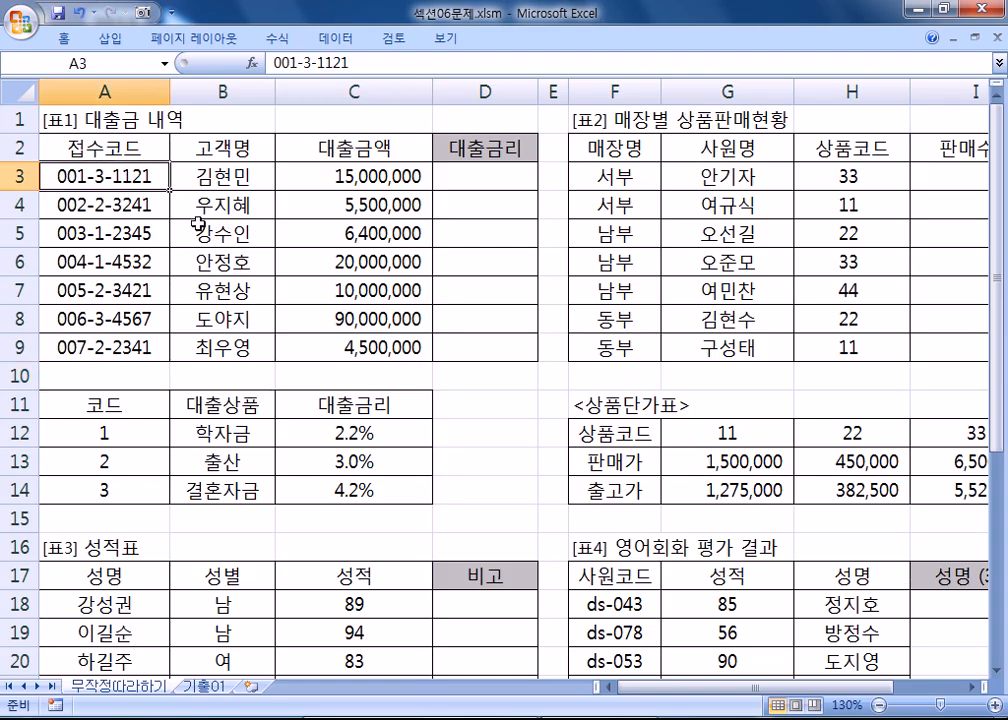
pyautogui.click(212, 177)
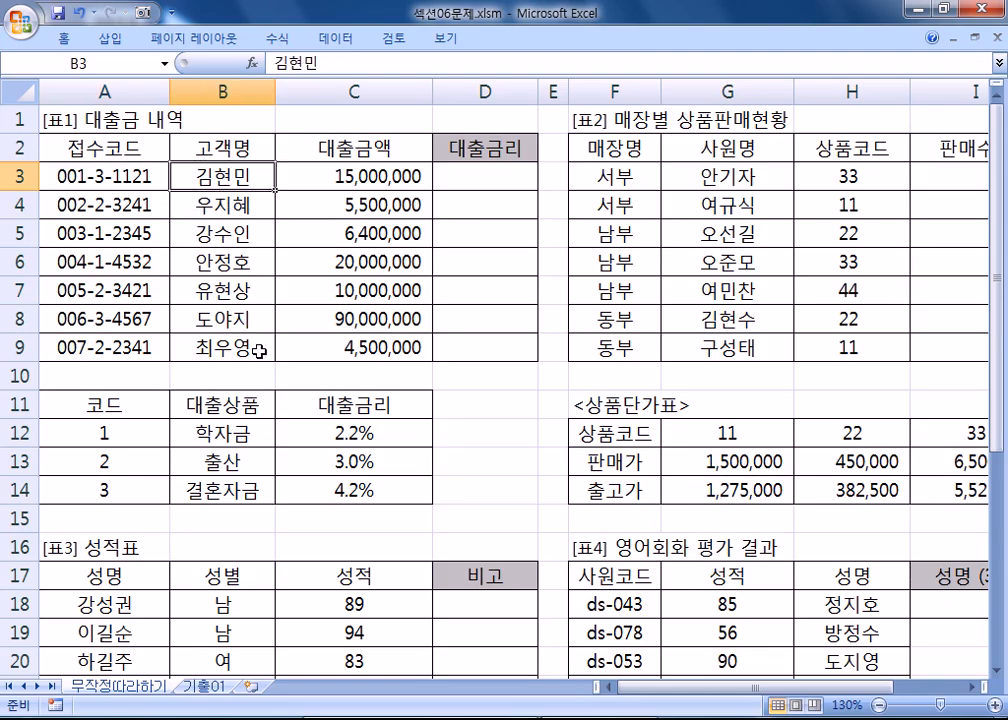
pyautogui.click(329, 176)
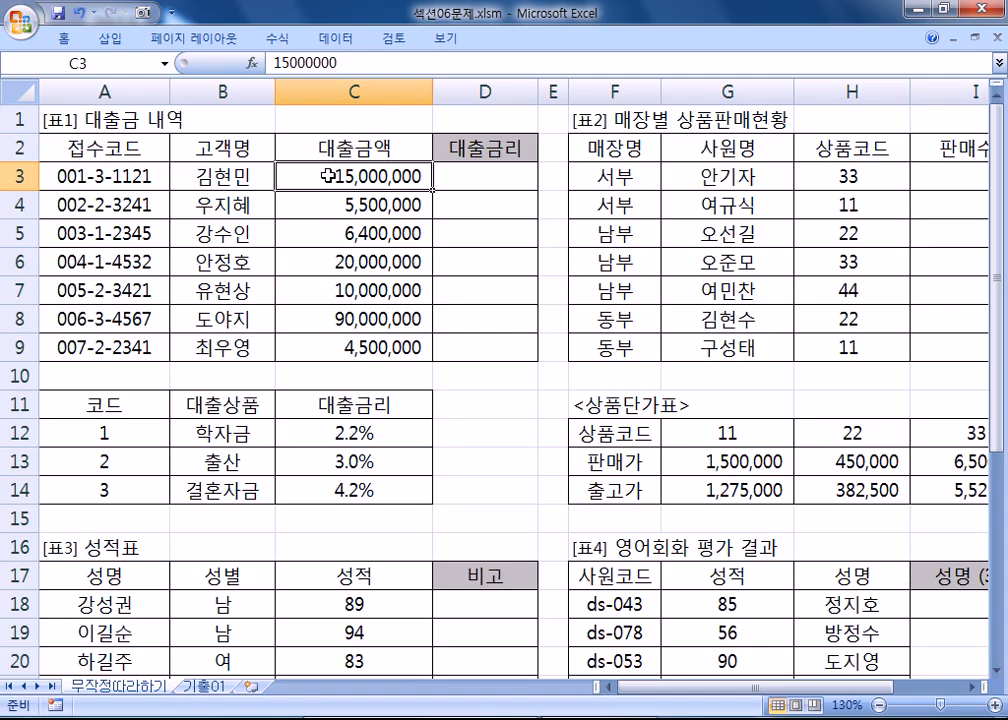
pyautogui.click(194, 180)
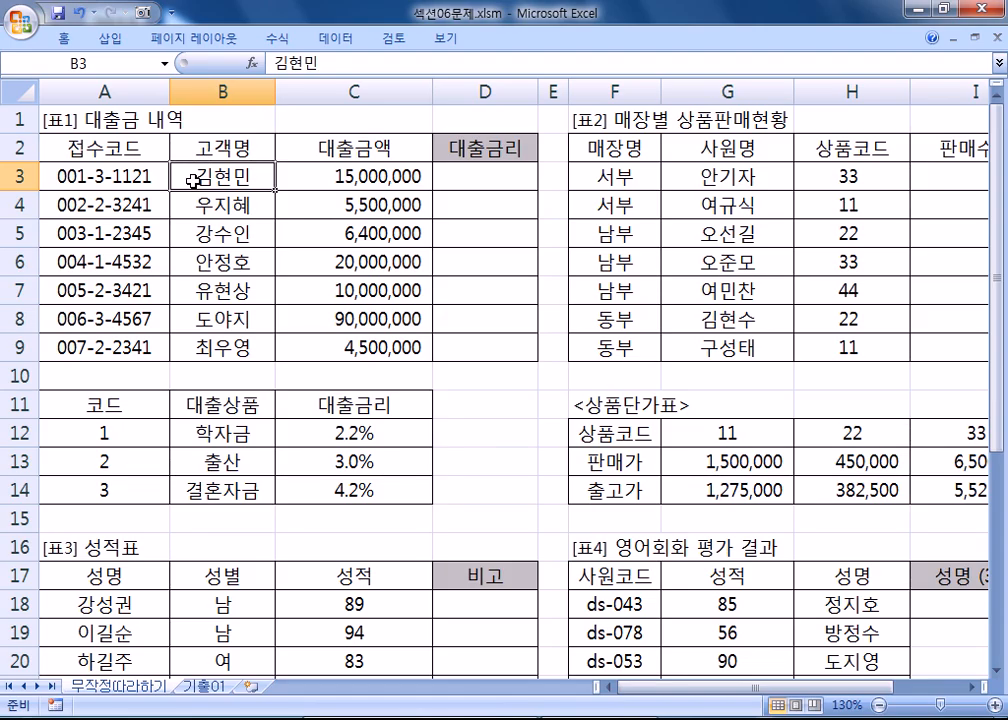
pyautogui.click(88, 173)
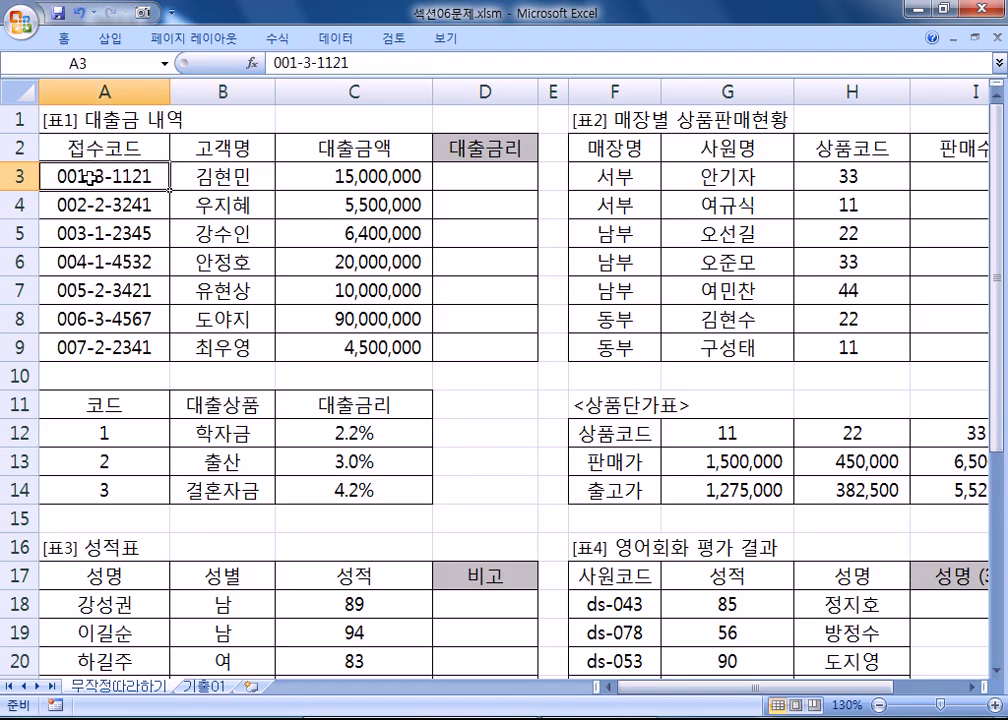
pyautogui.doubleClick(93, 175)
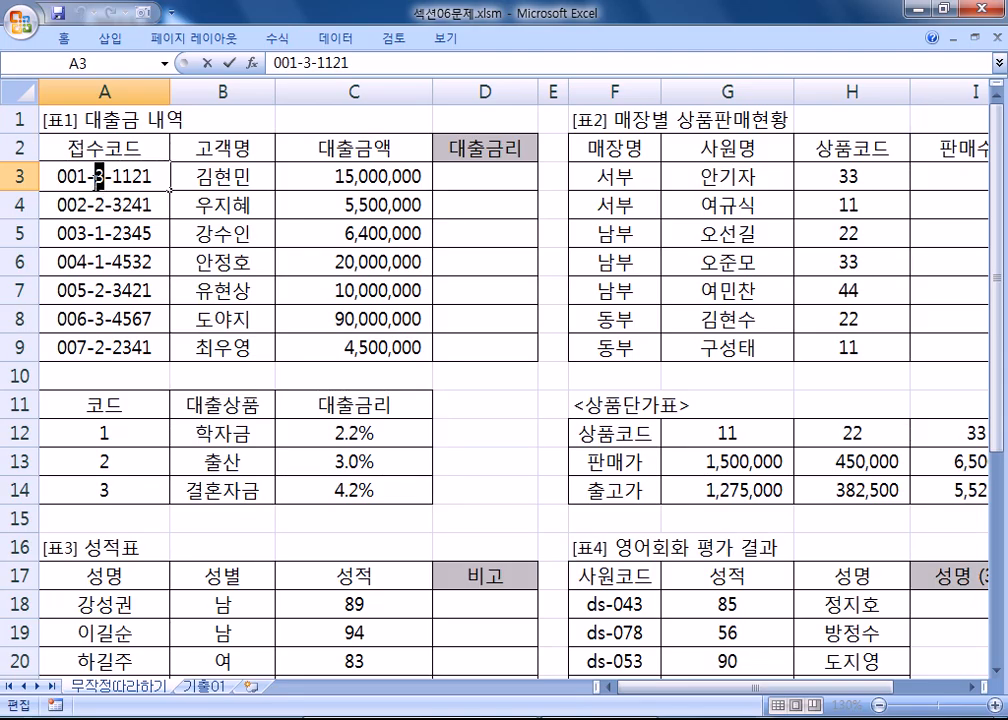
pyautogui.moveTo(105, 490); pyautogui.dragTo(318, 495)
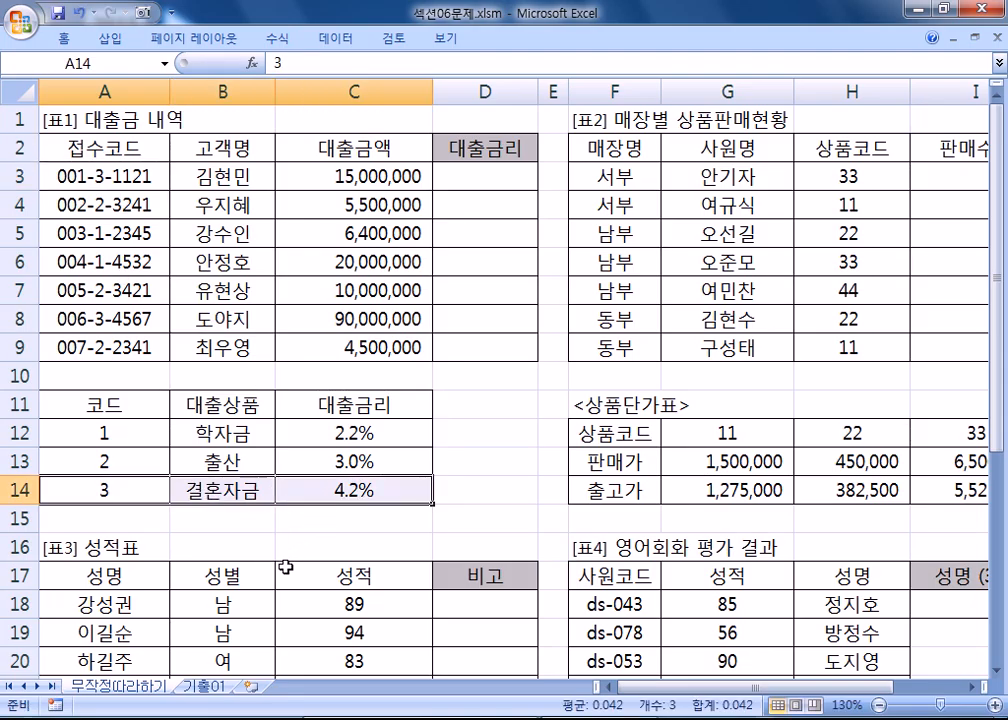
# - Match A4's middle digit 2 to the code 2 row of the rate table, then mark the first record
pyautogui.doubleClick(94, 204)
pyautogui.moveTo(94, 205); pyautogui.dragTo(104, 205)
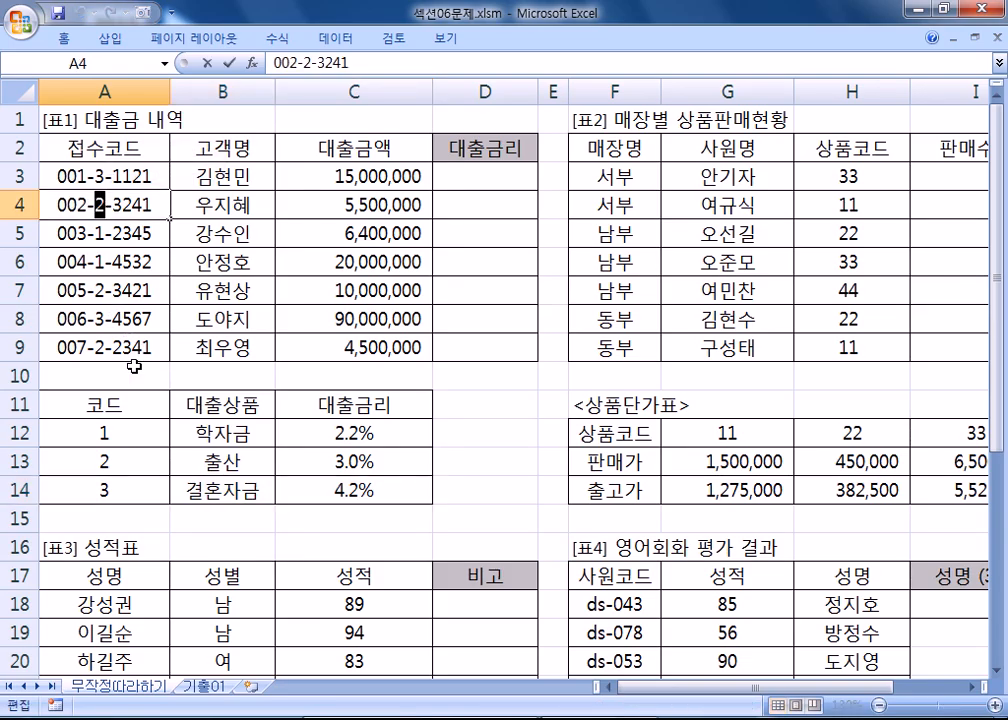
pyautogui.moveTo(125, 450); pyautogui.dragTo(340, 461)
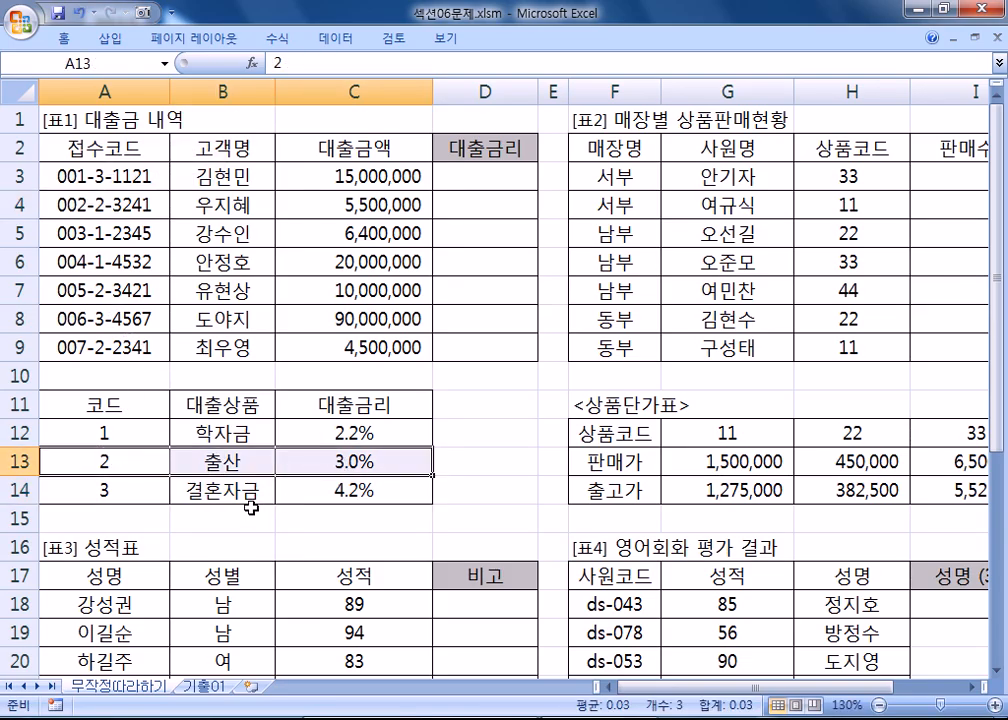
pyautogui.click(302, 208)
pyautogui.moveTo(84, 172); pyautogui.dragTo(333, 176)
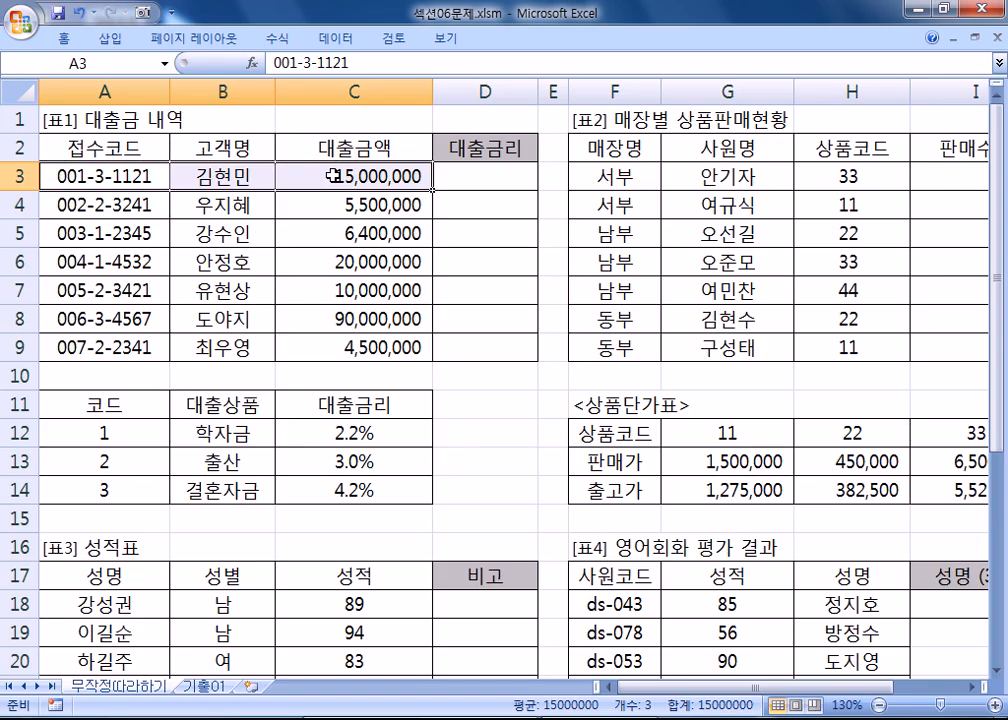
# - From D3, compare the rates in C12:C14 with the middle digits of A3 and A7
pyautogui.click(469, 179)
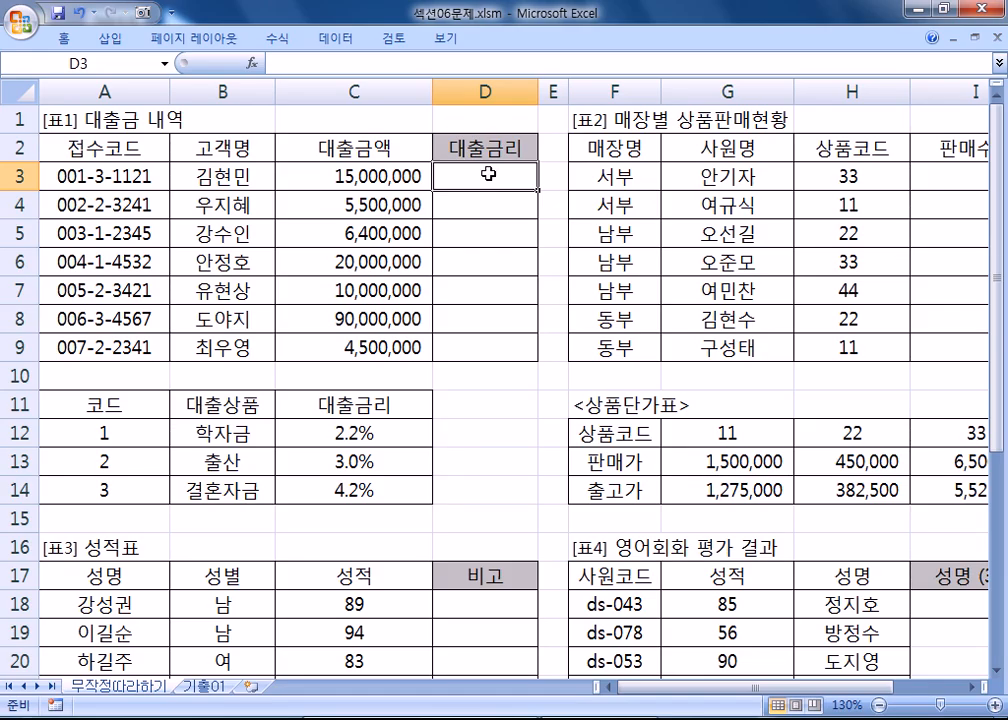
pyautogui.moveTo(80, 490); pyautogui.dragTo(212, 488)
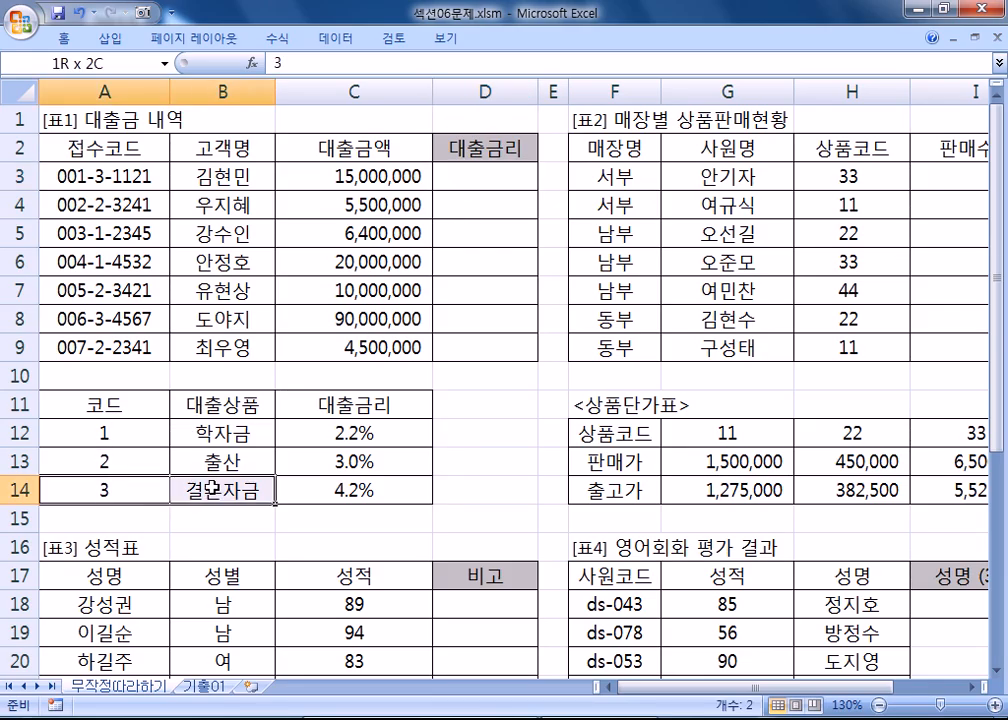
pyautogui.moveTo(338, 432); pyautogui.dragTo(332, 487)
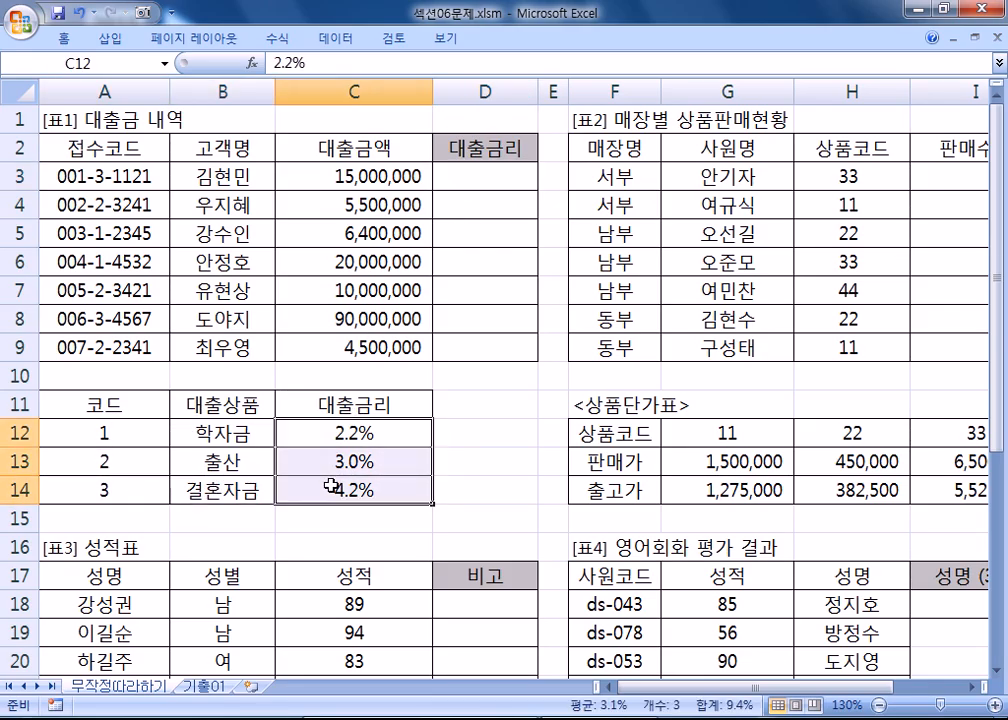
pyautogui.doubleClick(90, 172)
pyautogui.moveTo(93, 175); pyautogui.dragTo(104, 175)
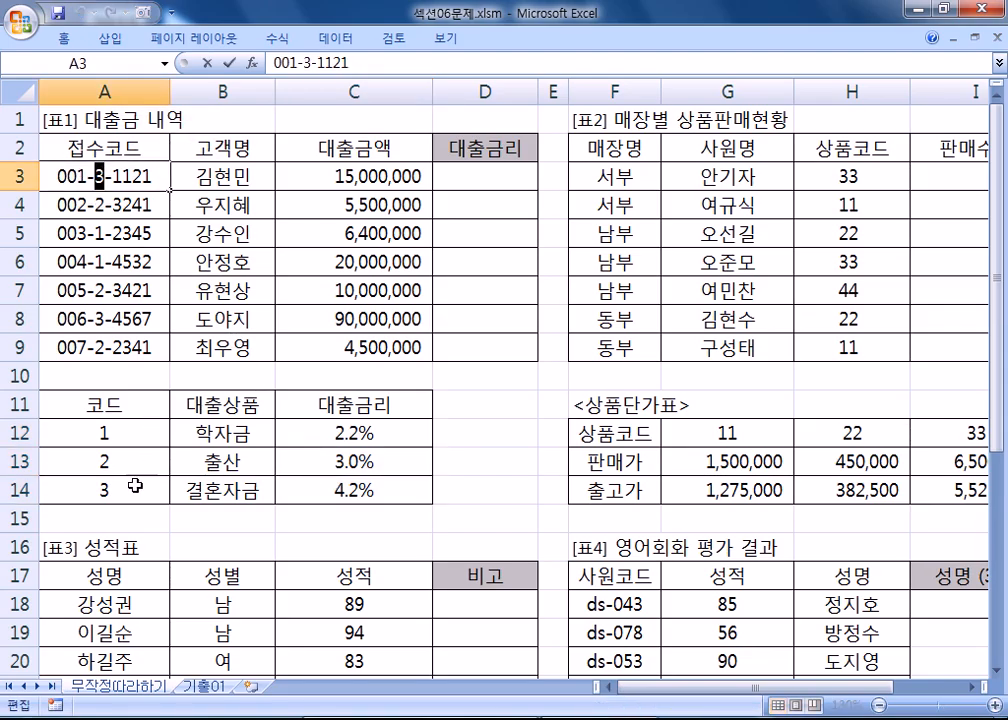
pyautogui.click(481, 176)
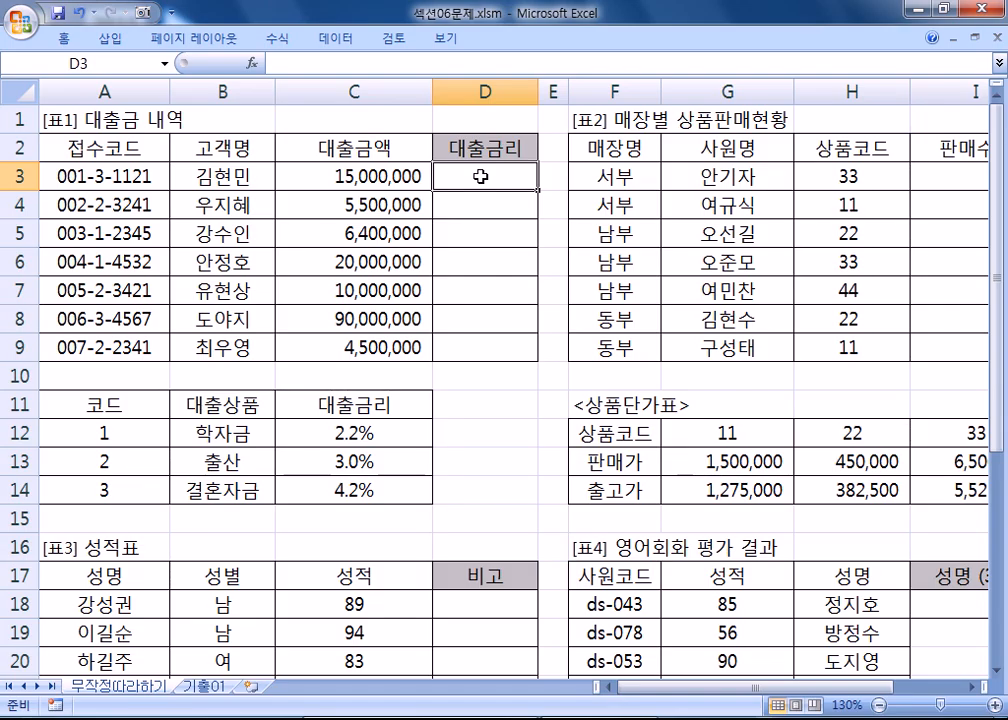
pyautogui.doubleClick(80, 290)
pyautogui.moveTo(94, 290); pyautogui.dragTo(105, 290)
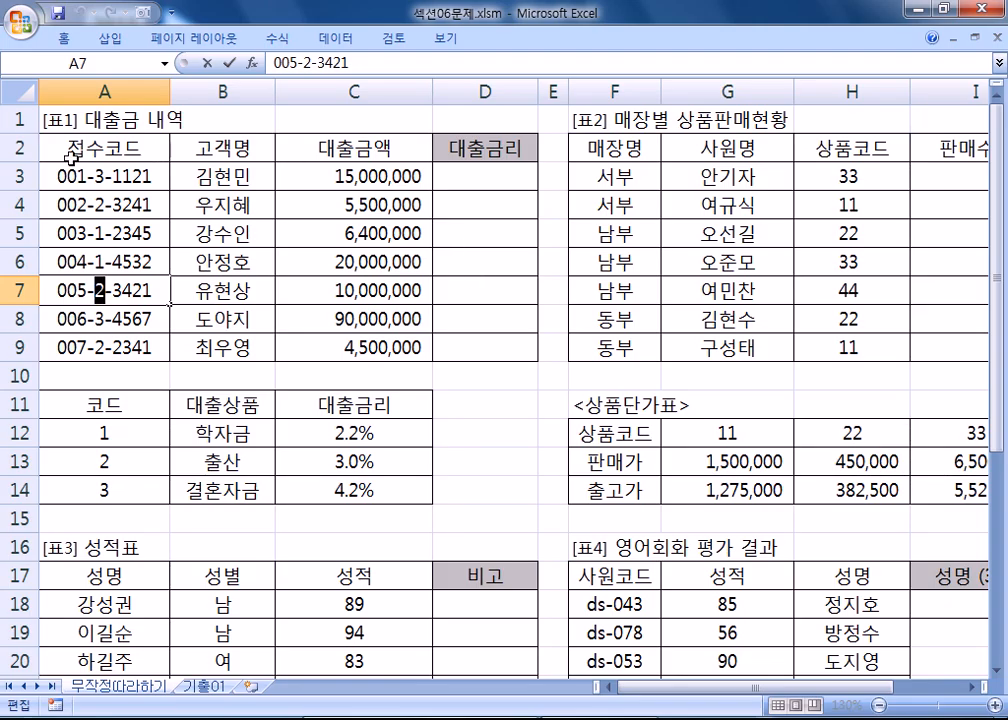
pyautogui.click(515, 176)
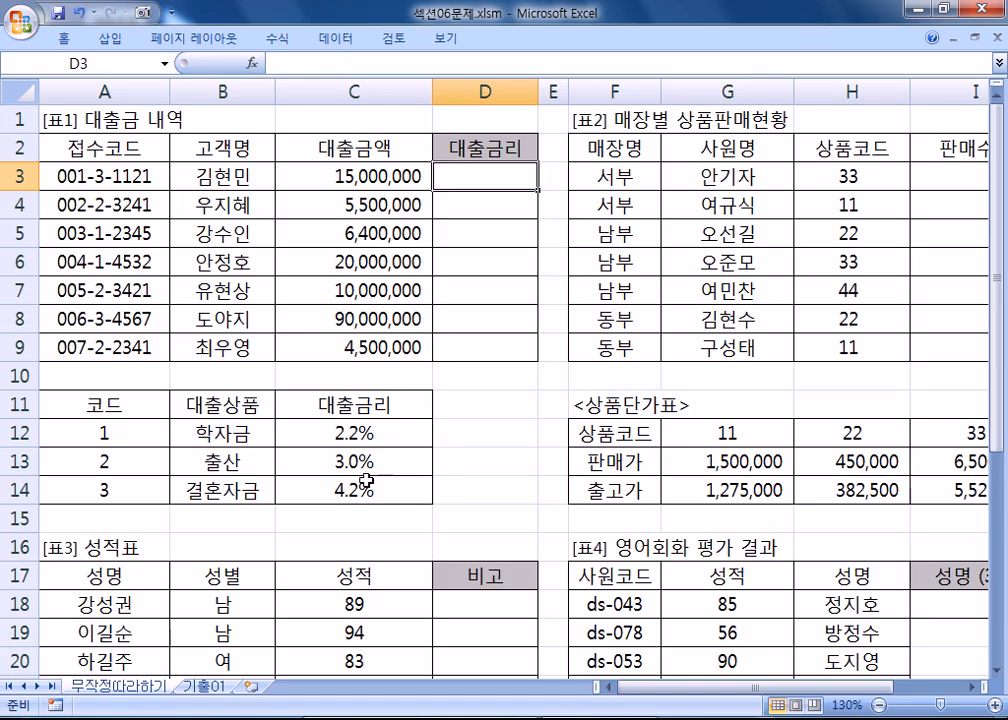
# - Enter a trial 4.2 rate in D3 for A3's code 3
pyautogui.click(93, 178)
pyautogui.click(445, 168)
pyautogui.write('4')
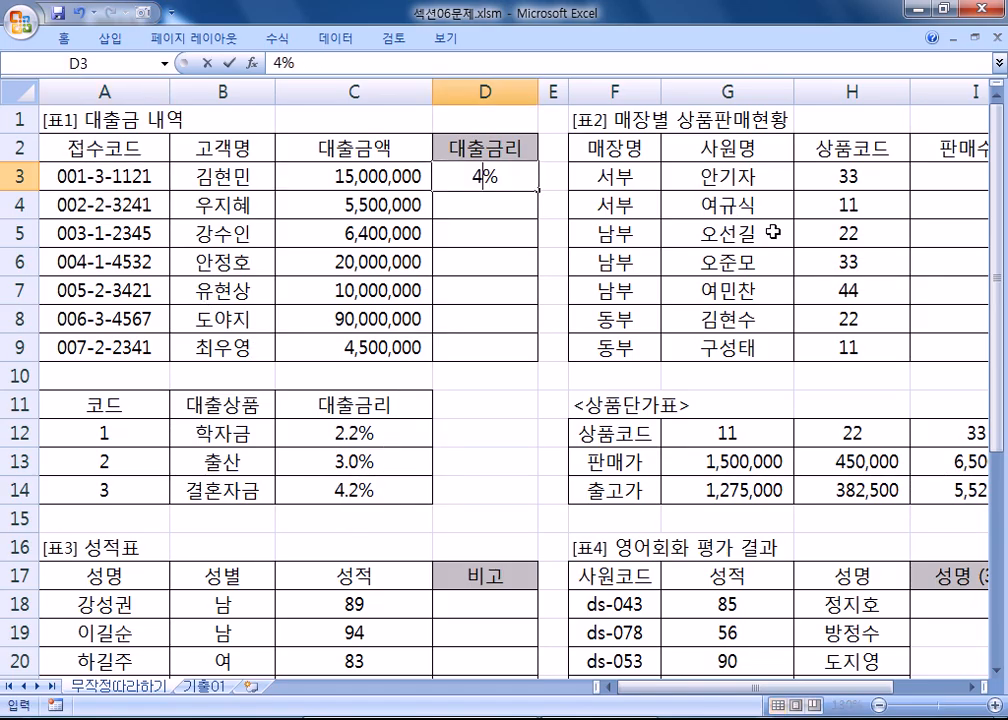
pyautogui.write('.2')
pyautogui.press('Return')
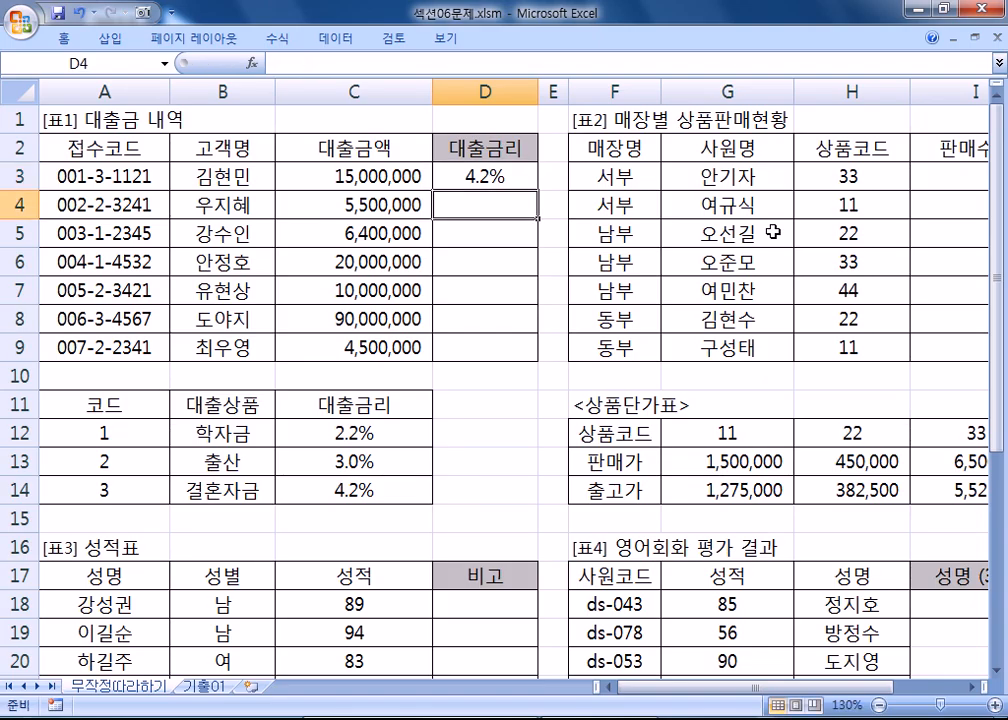
# - Change A3's code to 001-1-1121 and enter a trial 2.2 rate in D3
pyautogui.press('Up')
pyautogui.press('Left')
pyautogui.press('Left')
pyautogui.press('Left')
pyautogui.press('F2')
pyautogui.press('Left')
pyautogui.press('Left')
pyautogui.press('Left')
pyautogui.press('Left')
pyautogui.press('Left')
pyautogui.press('Left')
pyautogui.press('Delete')
pyautogui.write('1')
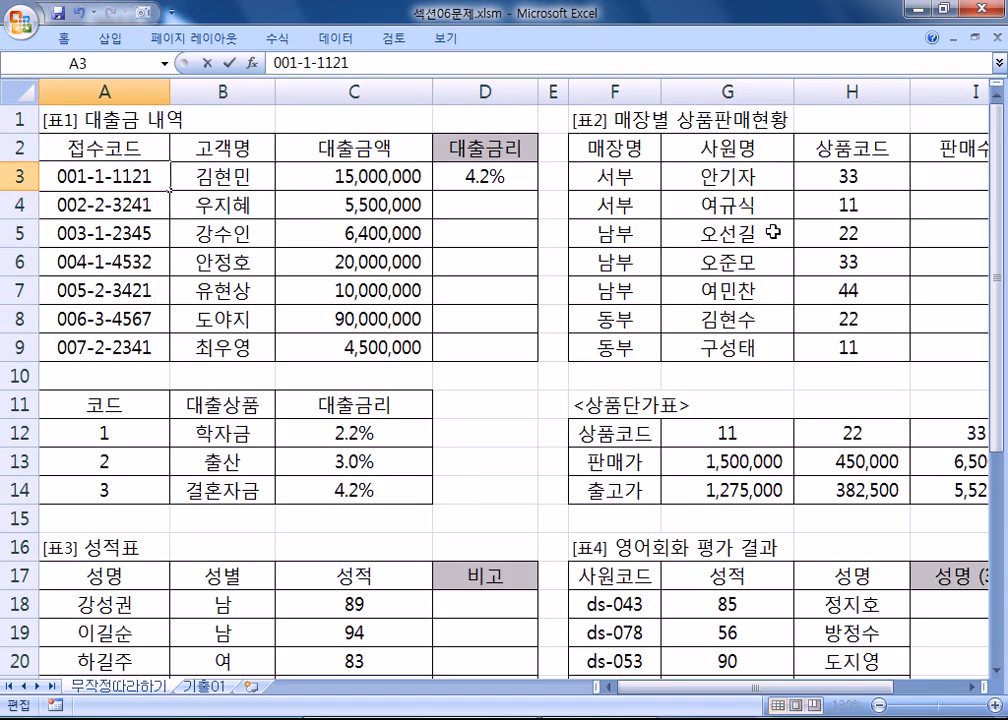
pyautogui.press('Return')
pyautogui.press('Up')
pyautogui.press('Right')
pyautogui.press('Right')
pyautogui.press('Right')
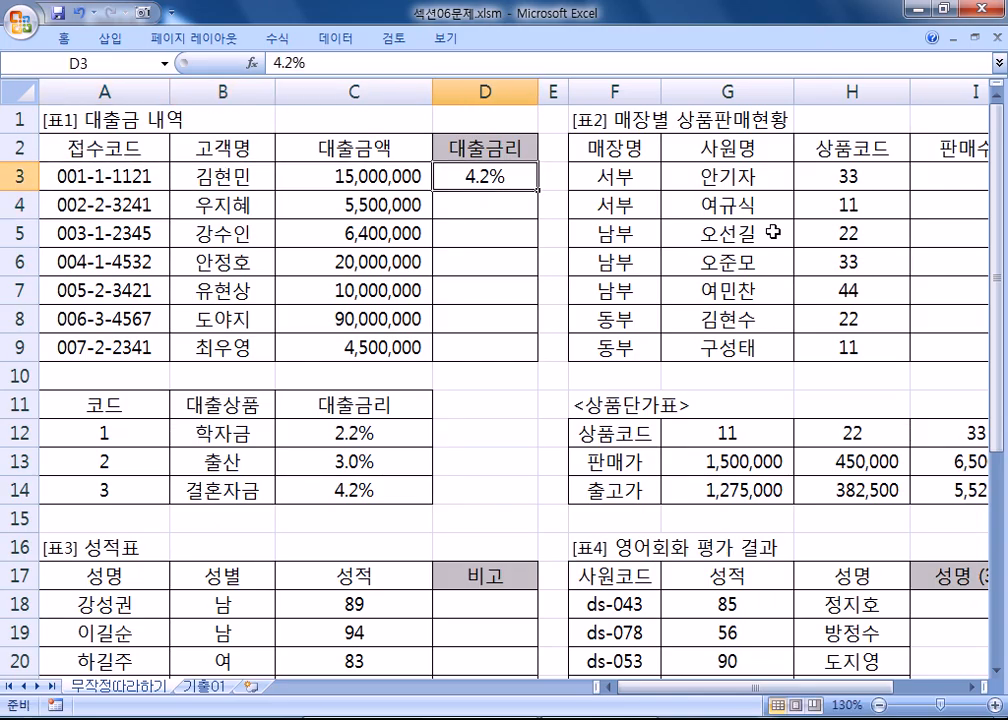
pyautogui.write('2.2')
pyautogui.press('Return')
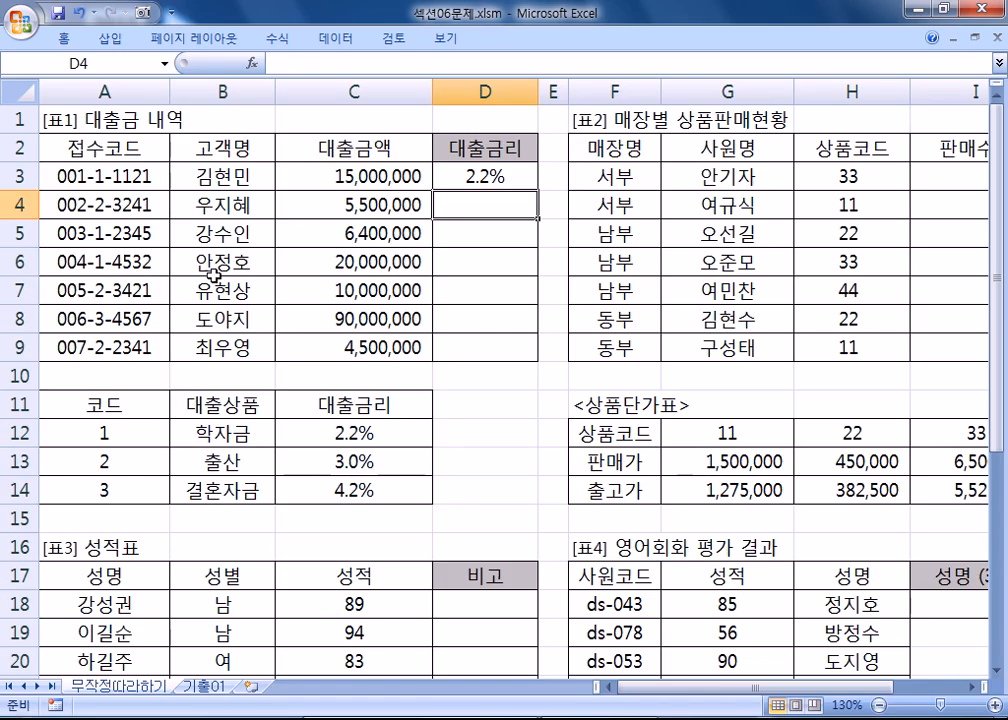
# - Undo the trial code change and clear the 4.2 value from D3
pyautogui.click(90, 177)
pyautogui.hotkey('ctrl', 'z')
pyautogui.hotkey('ctrl', 'z')
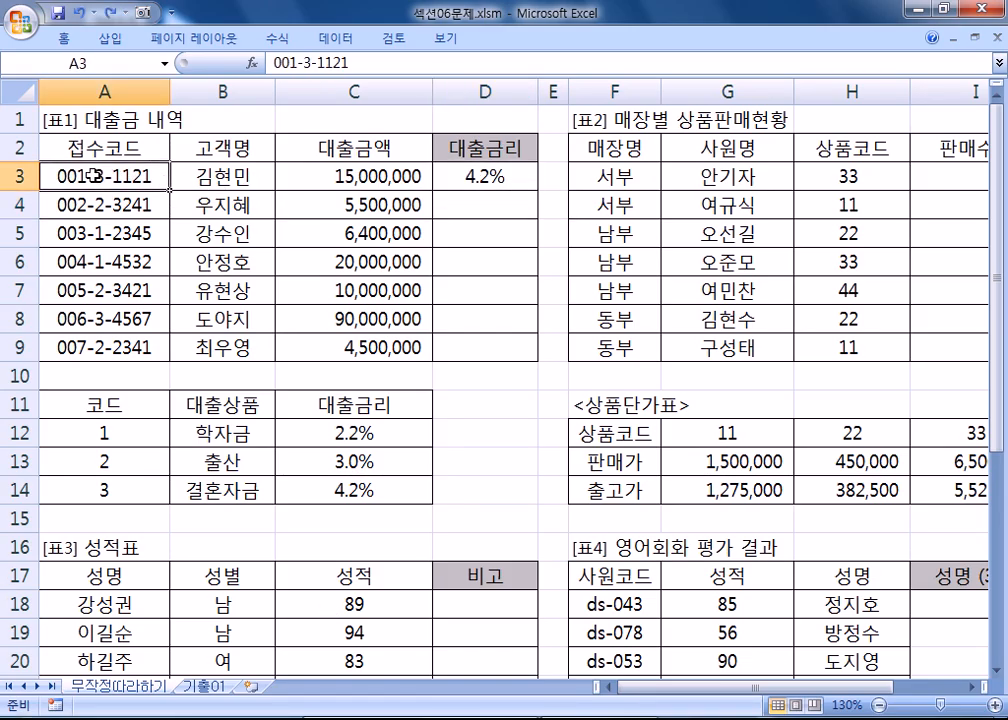
pyautogui.click(476, 174)
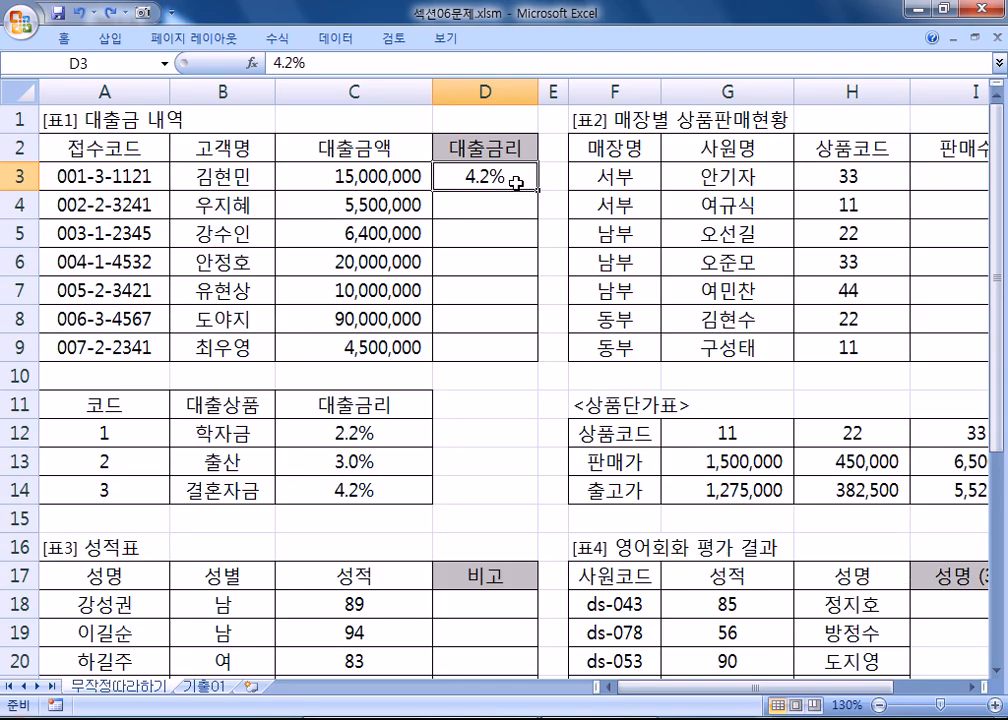
pyautogui.press('Delete')
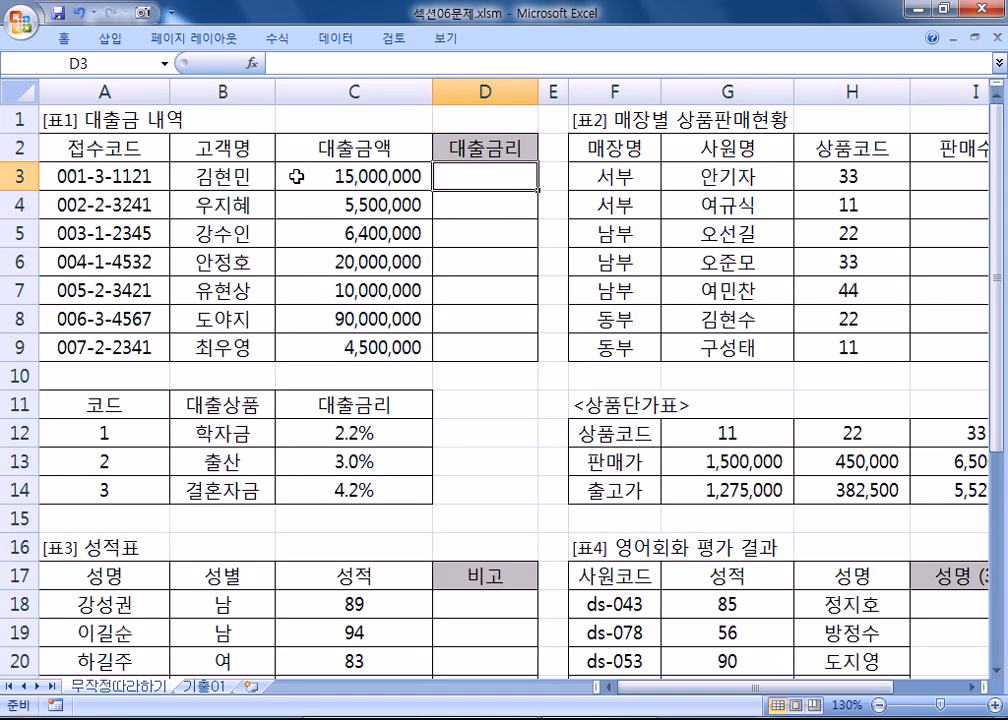
# - Copy A3's code into Notepad as 'A3 : 001-3-1121(접수코드)'
pyautogui.click(107, 176)
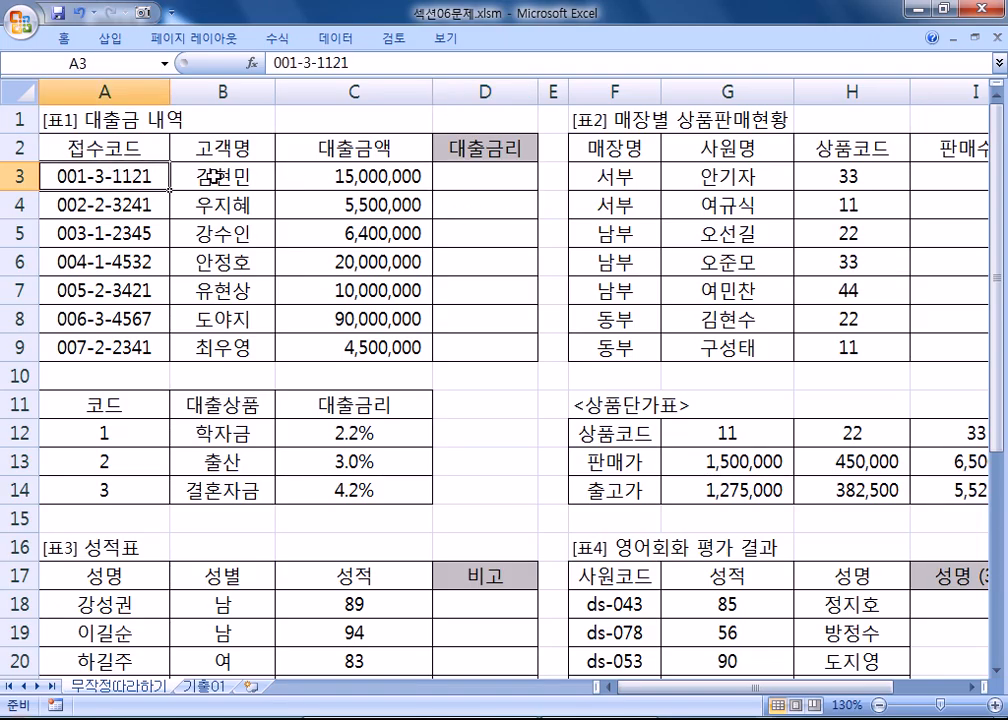
pyautogui.hotkey('ctrl', 'c')
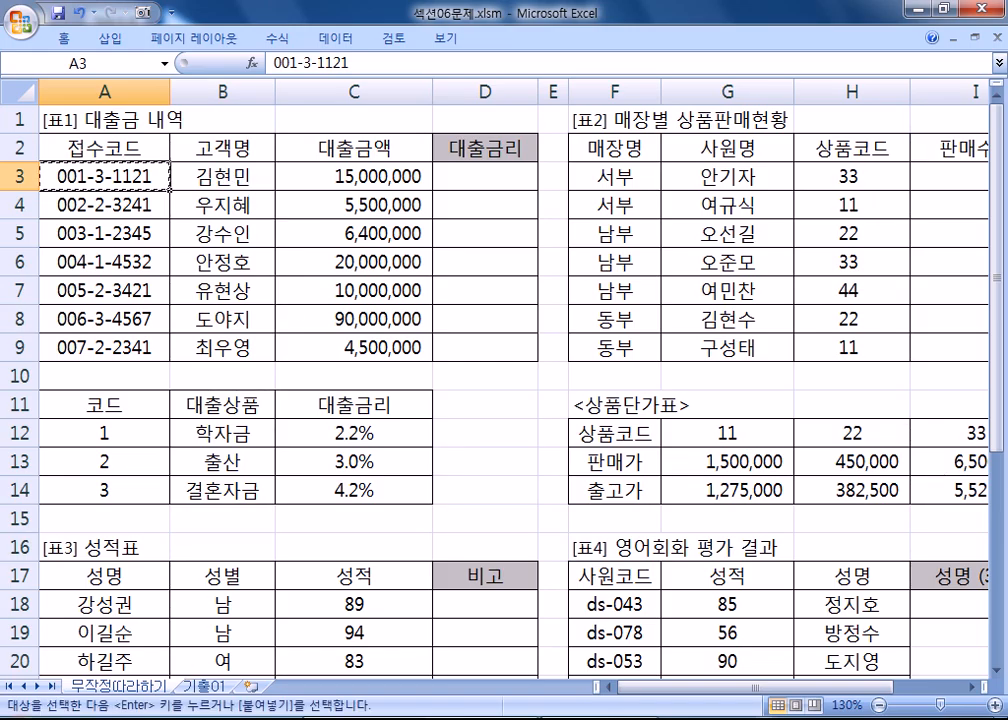
pyautogui.hotkey('alt', 'Tab')
pyautogui.write('A4')
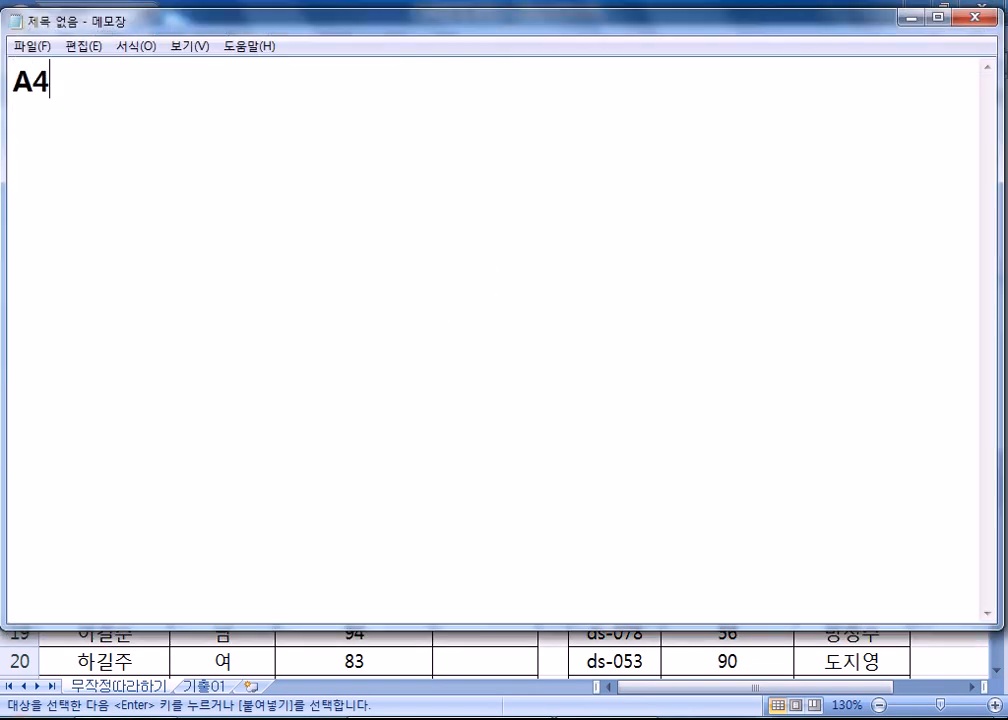
pyautogui.press('BackSpace')
pyautogui.write('3 :')
pyautogui.hotkey('ctrl', 'v')
pyautogui.press('BackSpace')
pyautogui.write('(접수코드')
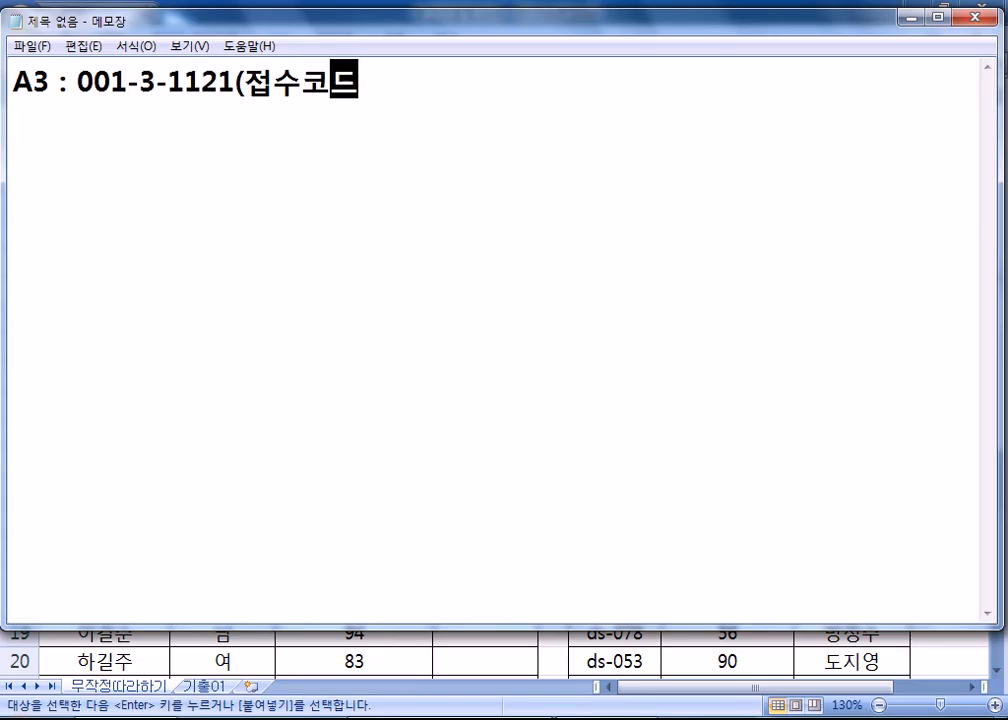
pyautogui.write(')')
pyautogui.press('Return')
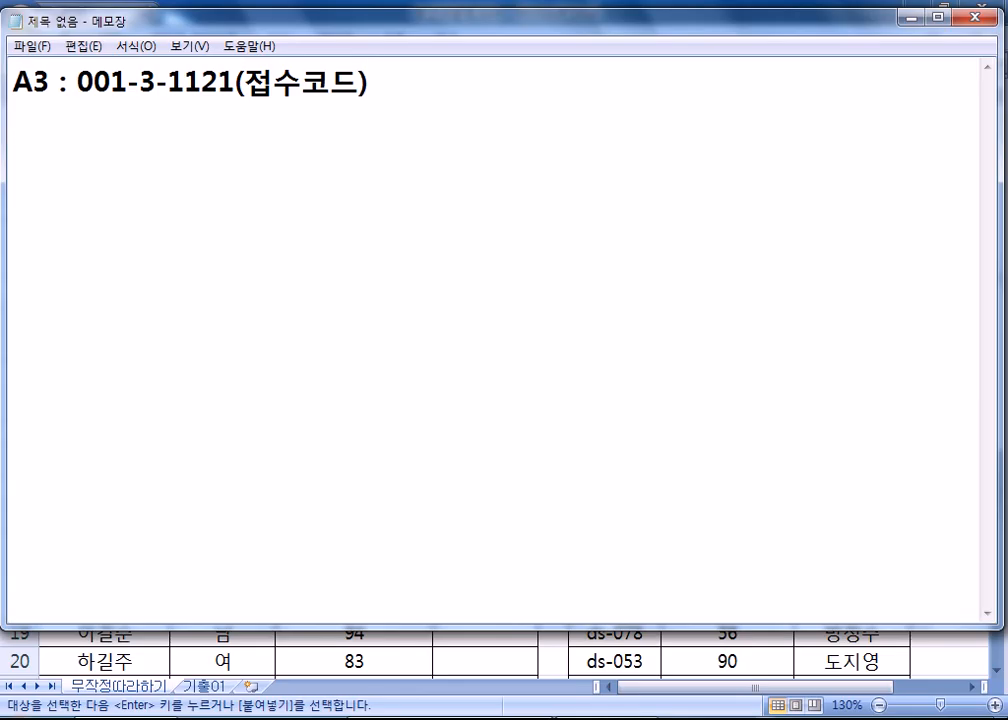
# - Rework the label line and note that the 5th character, 1 letter, is extracted (의 5번째에서 1글자)
pyautogui.press('Left')
pyautogui.press('Left')
pyautogui.press('Left')
pyautogui.press('Left')
pyautogui.press('Left')
pyautogui.press('Return')
pyautogui.press('Delete')
pyautogui.press('End')
pyautogui.press('BackSpace')
pyautogui.write('DM')
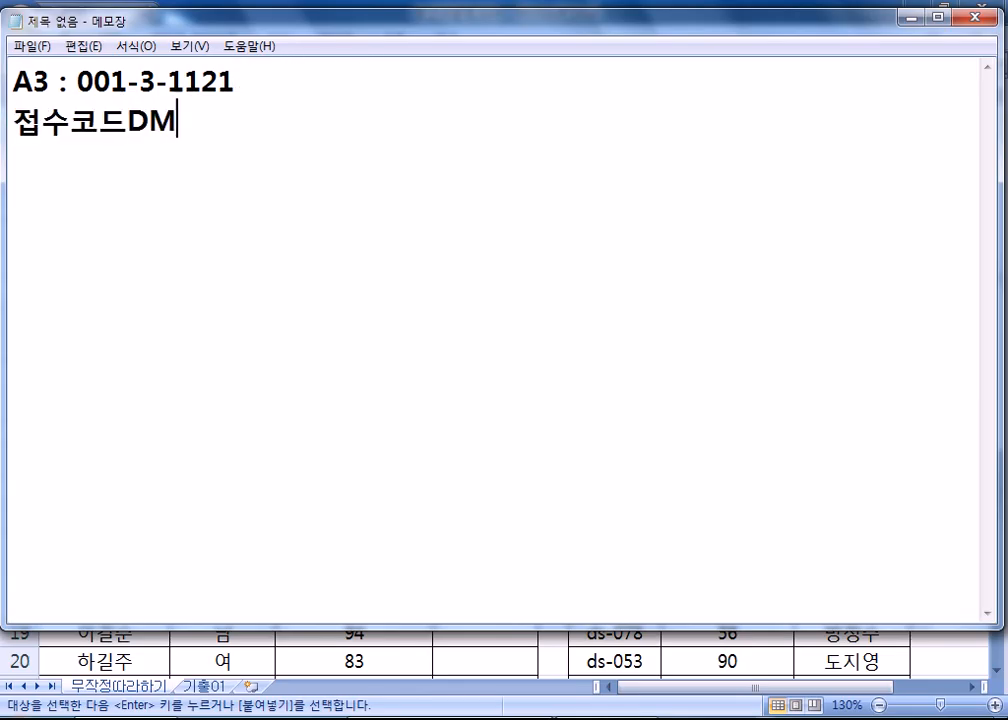
pyautogui.press('BackSpace')
pyautogui.press('BackSpace')
pyautogui.write('으ㅣ 5번ㅉ')
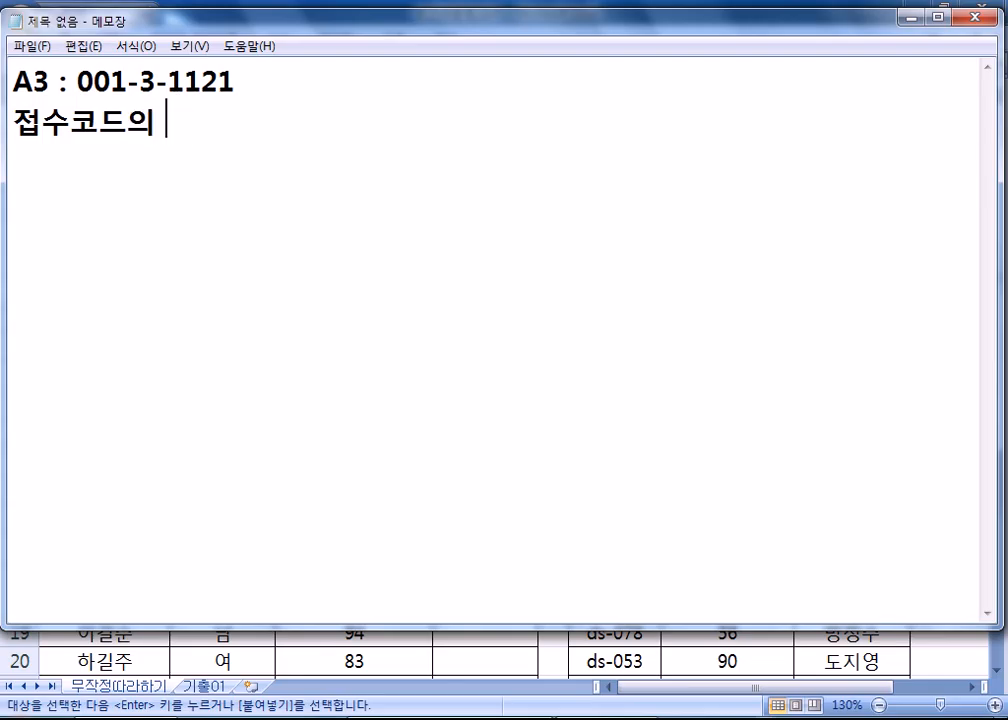
pyautogui.write('ㅐ에서 1글')
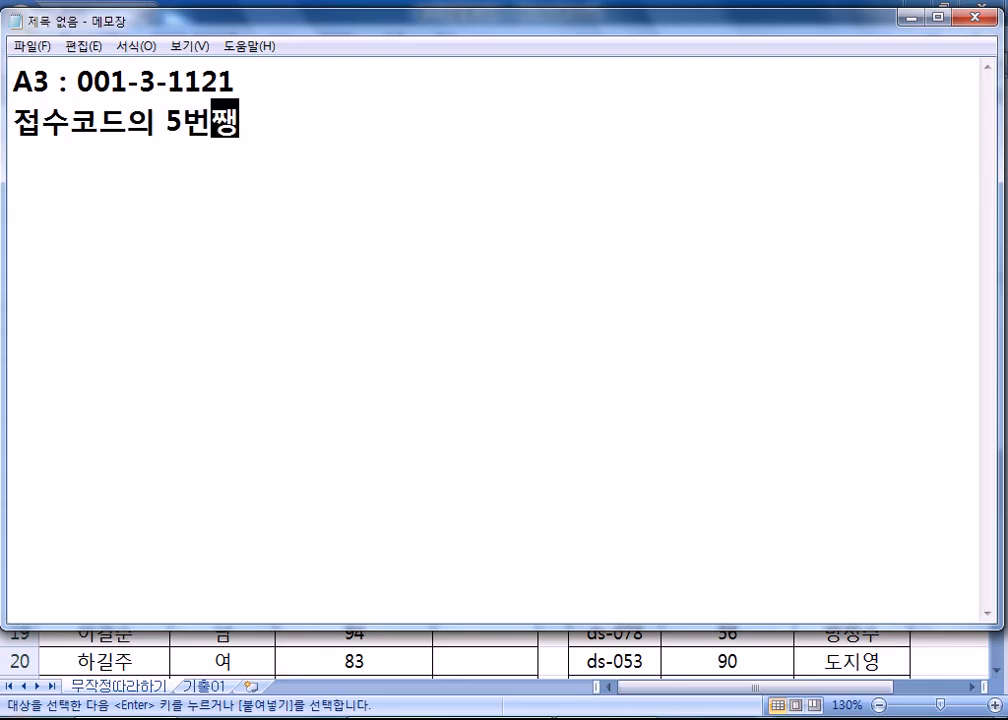
pyautogui.write('자')
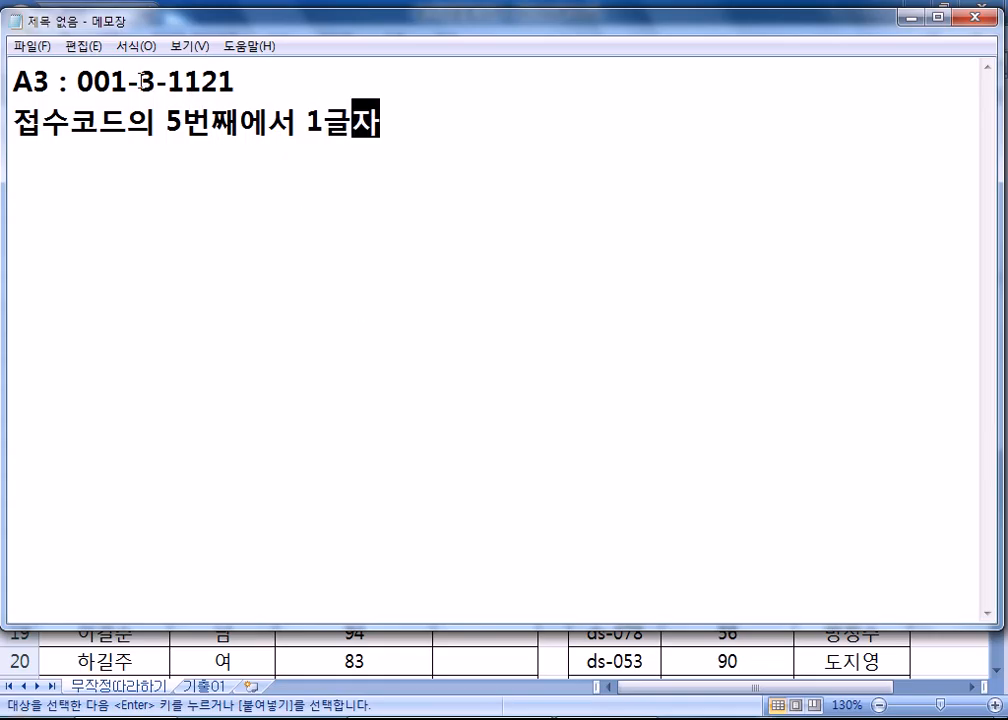
pyautogui.moveTo(139, 81); pyautogui.dragTo(156, 80)
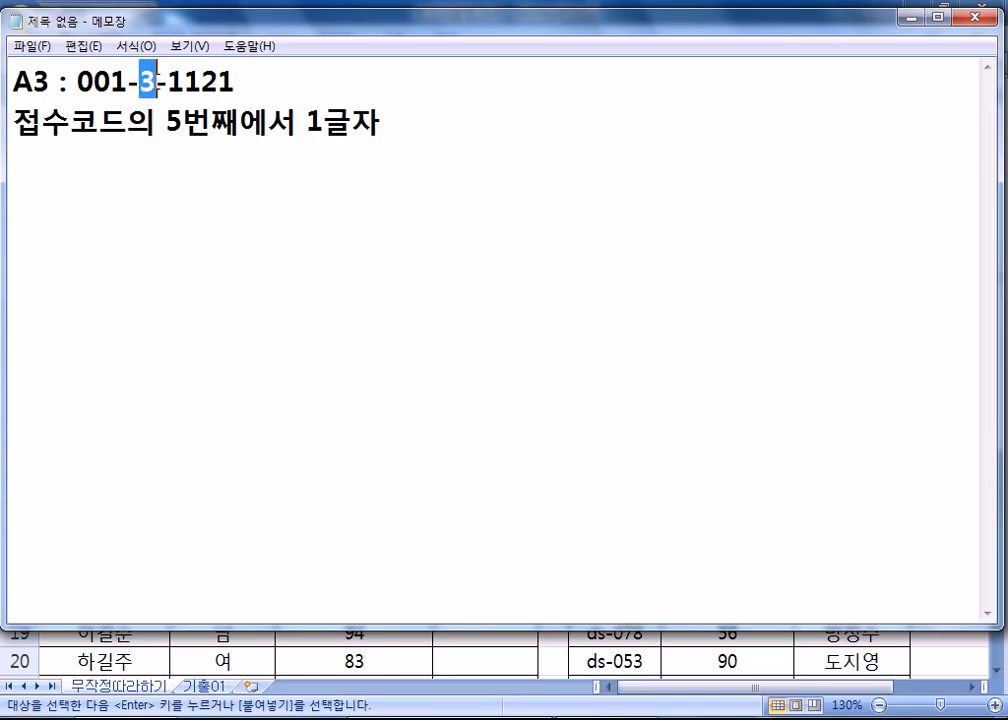
pyautogui.click(431, 114)
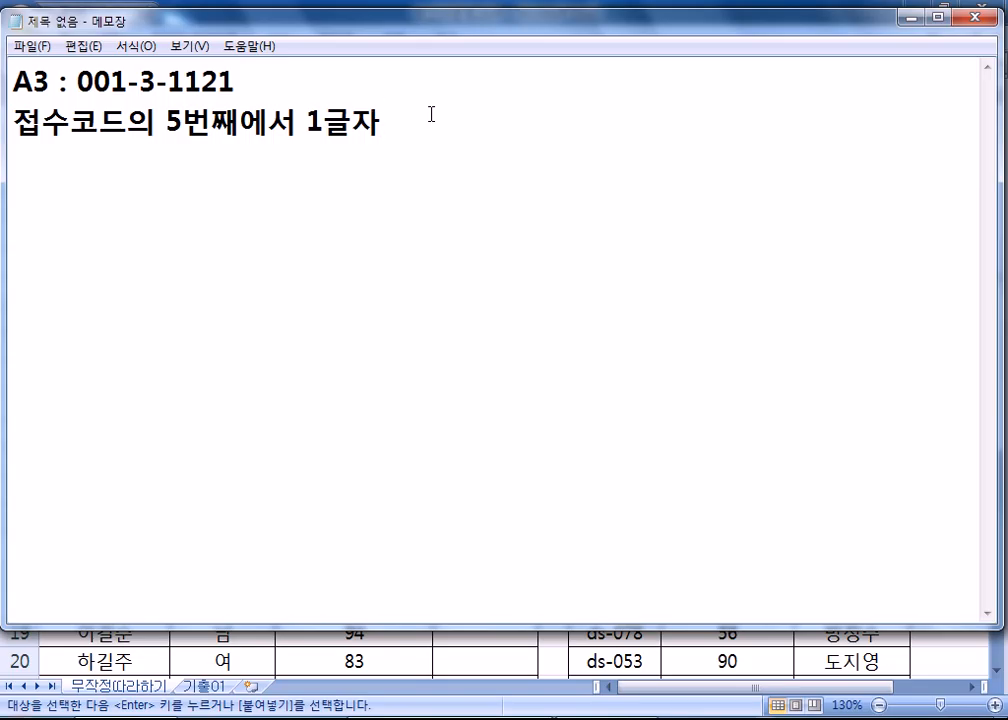
# - Add a '1번)' heading at the top of the notes
pyautogui.hotkey('alt', 'Tab')
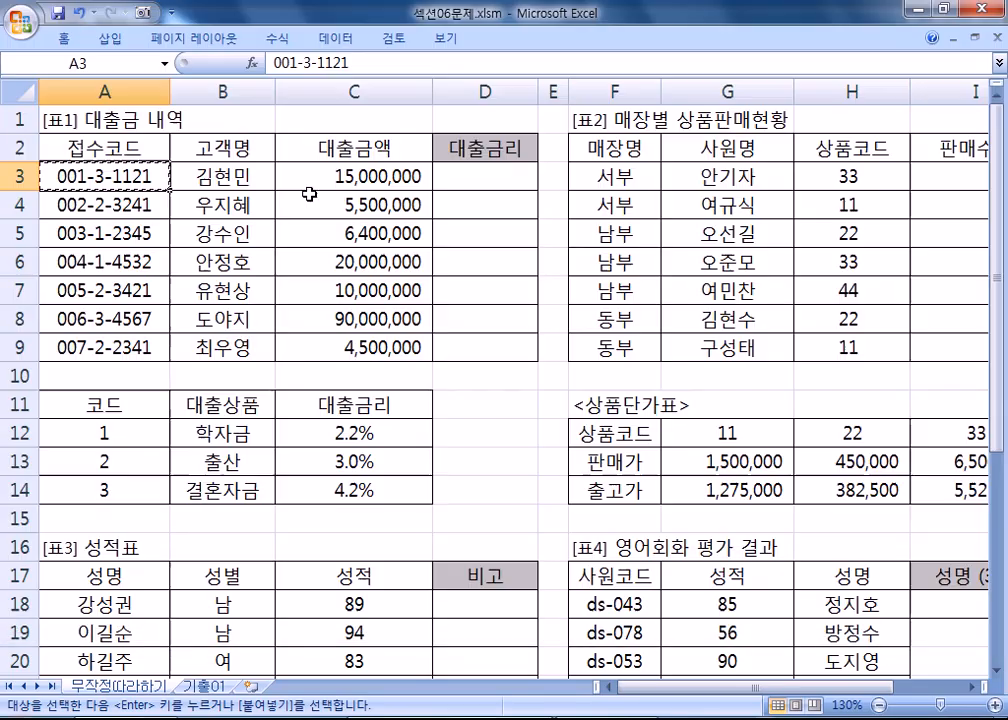
pyautogui.click(450, 183)
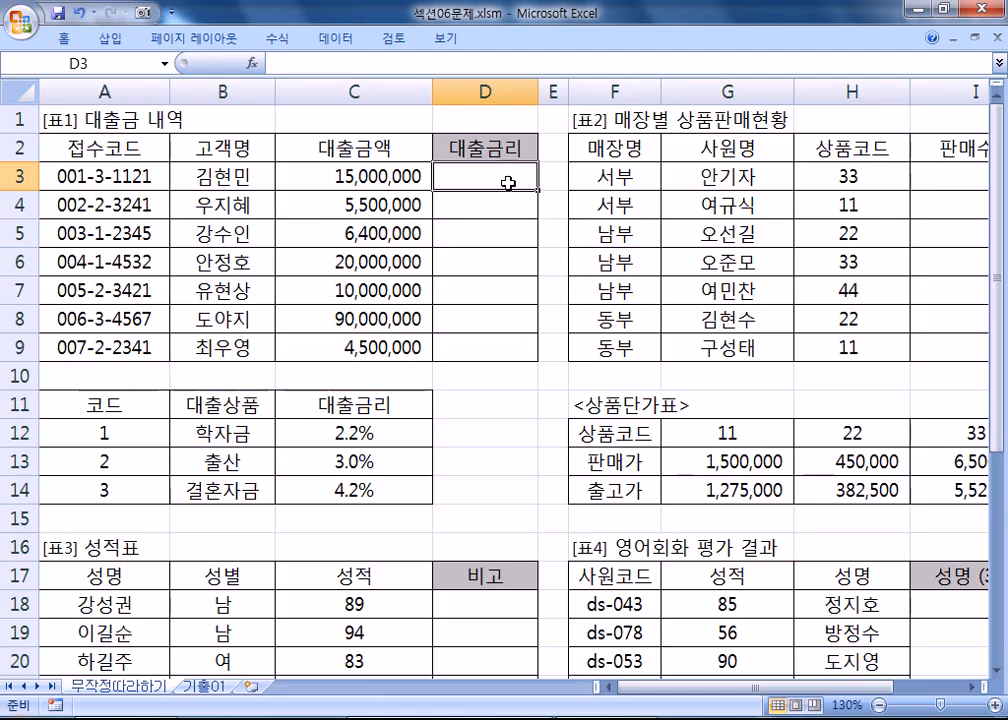
pyautogui.hotkey('alt', 'Tab')
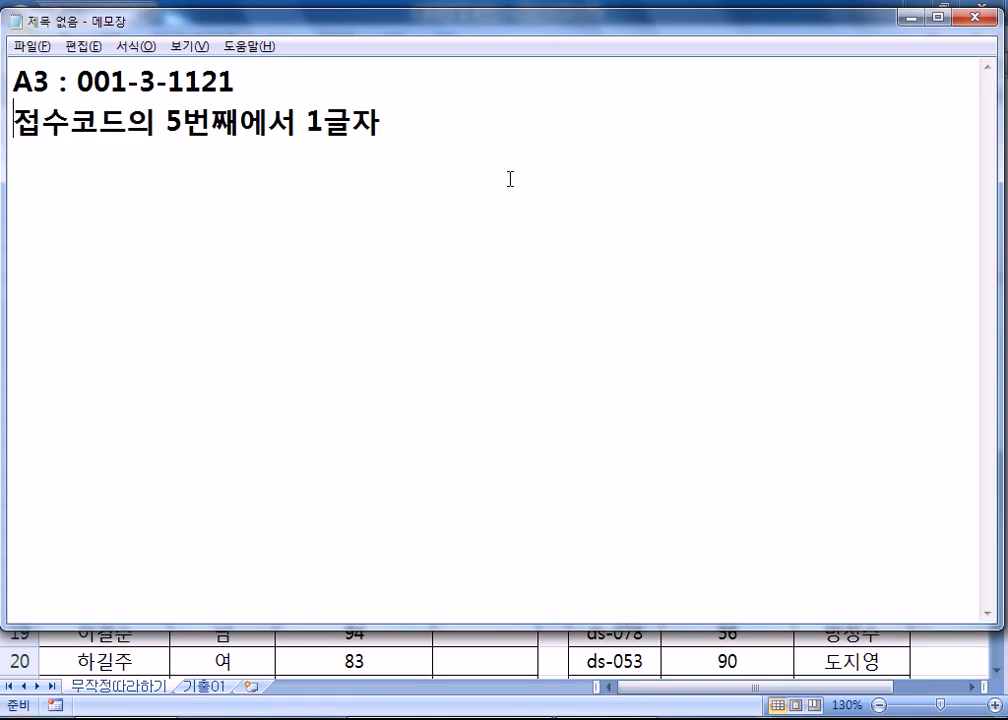
pyautogui.press('Return')
pyautogui.press('Up')
pyautogui.press('Up')
pyautogui.press('Return')
pyautogui.press('Up')
pyautogui.write('1ㅂㅓㄴ)')
pyautogui.press('Down')
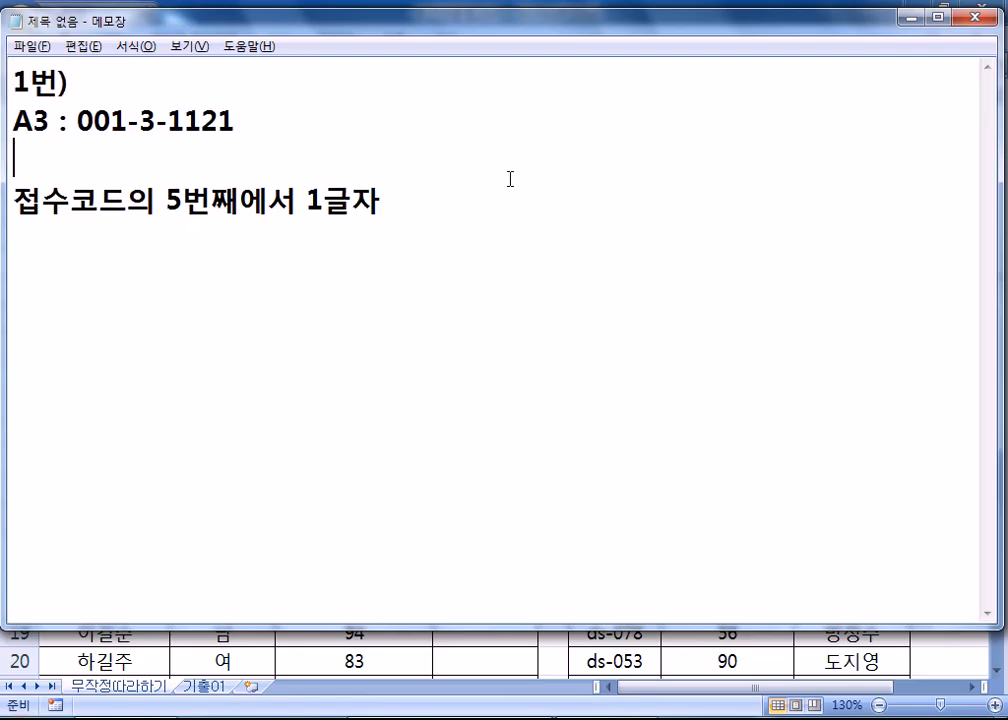
# - Type 'VLOOKUP, MID' on a line below the explanation and return to Excel
pyautogui.press('Down')
pyautogui.press('Delete')
pyautogui.press('End')
pyautogui.press('Return')
pyautogui.press('Return')
pyautogui.press('Return')
pyautogui.press('Return')
pyautogui.press('Up')
pyautogui.press('Up')
pyautogui.press('Up')
pyautogui.write('VLOOKUP, MID')
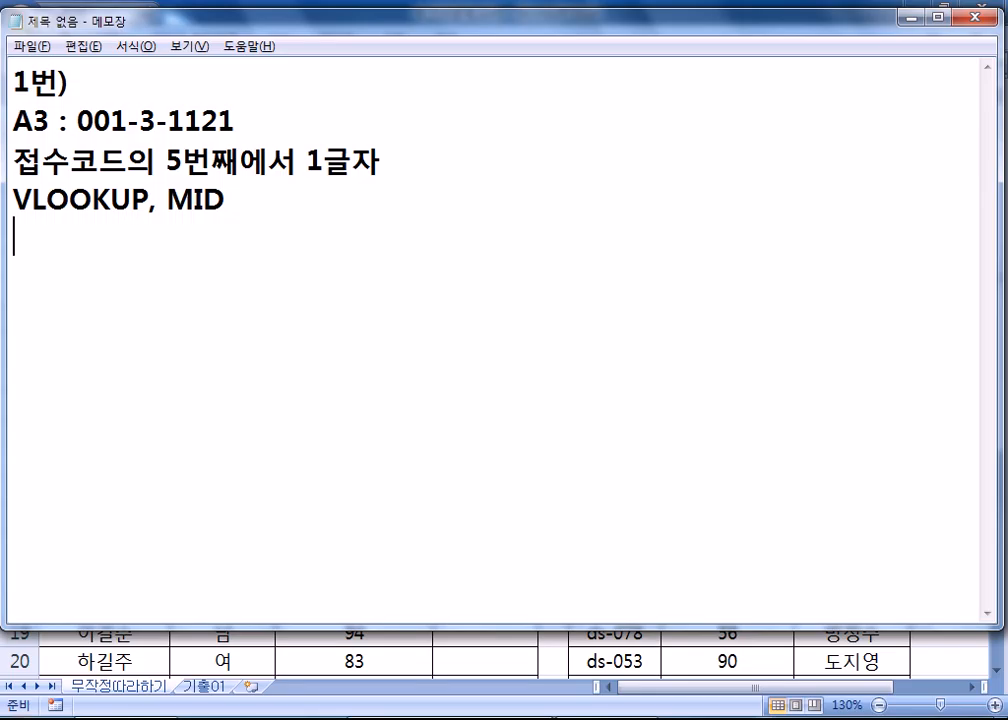
pyautogui.hotkey('alt', 'Tab')
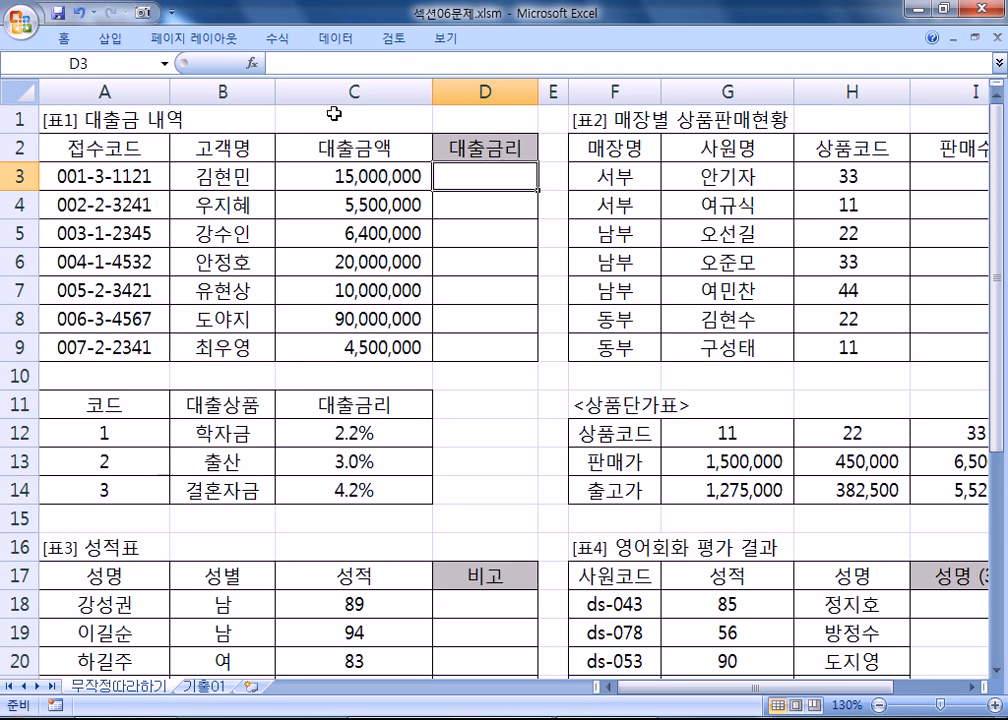
pyautogui.click(84, 178)
pyautogui.moveTo(84, 180); pyautogui.dragTo(52, 171)
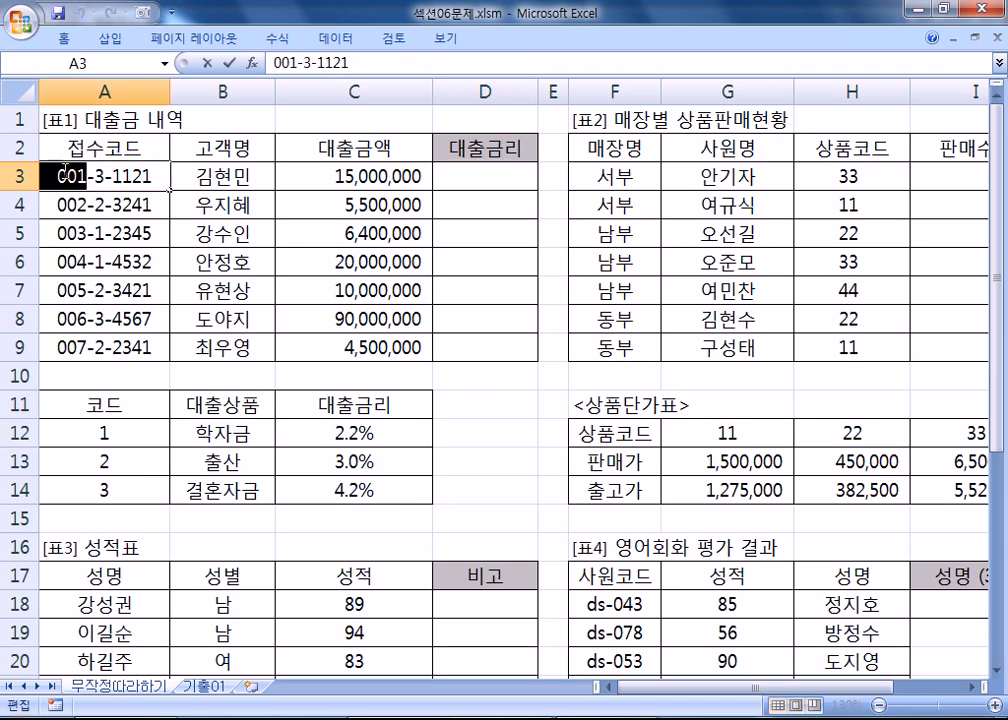
pyautogui.press('Escape')
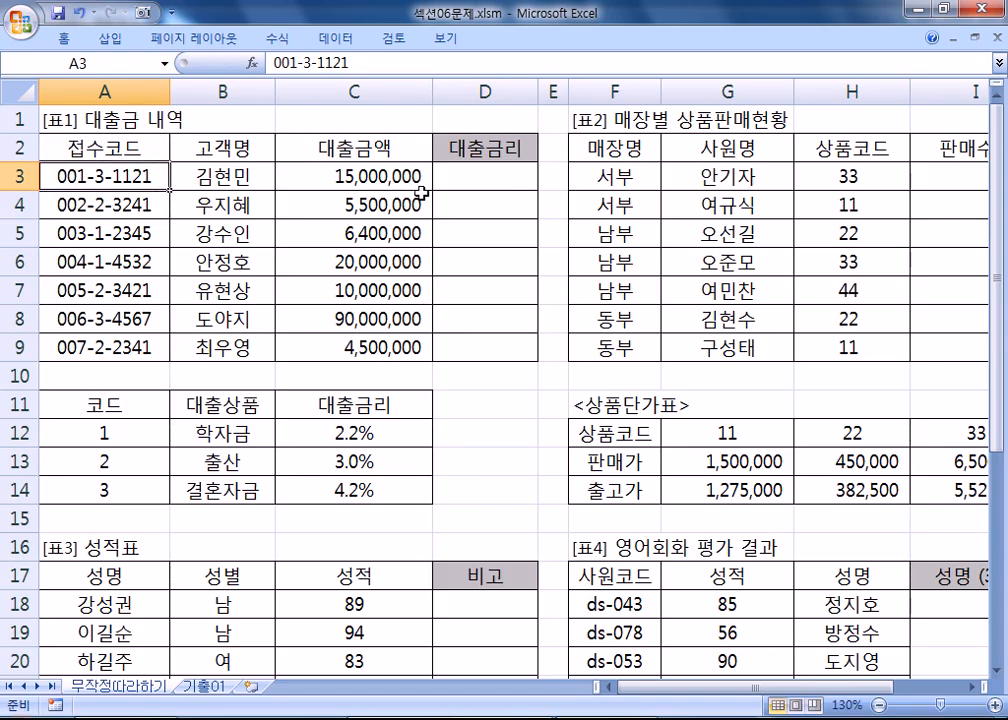
pyautogui.click(470, 178)
pyautogui.click(48, 172)
pyautogui.keyDown('ctrl'); pyautogui.scroll(3, 60, 165); pyautogui.keyUp('ctrl')
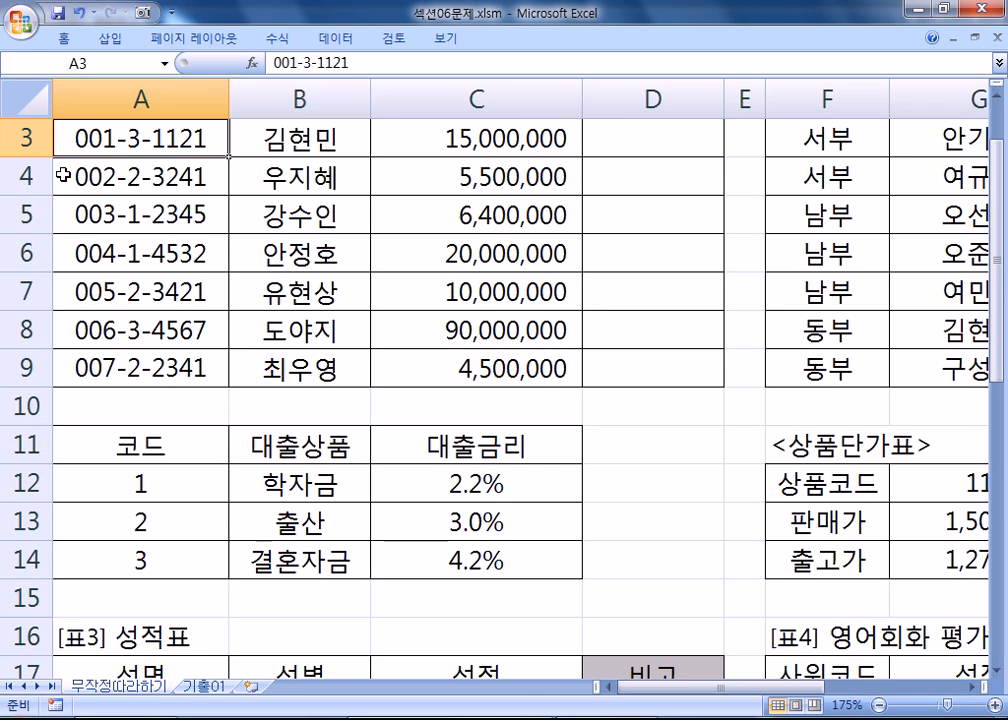
pyautogui.scroll(1, 391, 140)
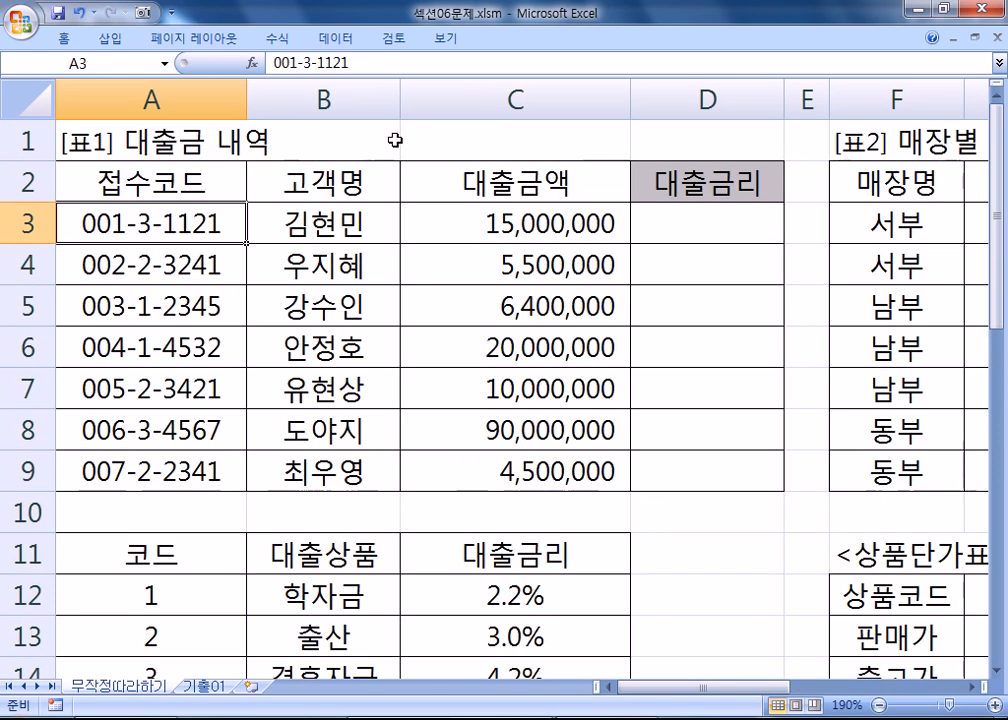
pyautogui.click(648, 217)
pyautogui.write('=')
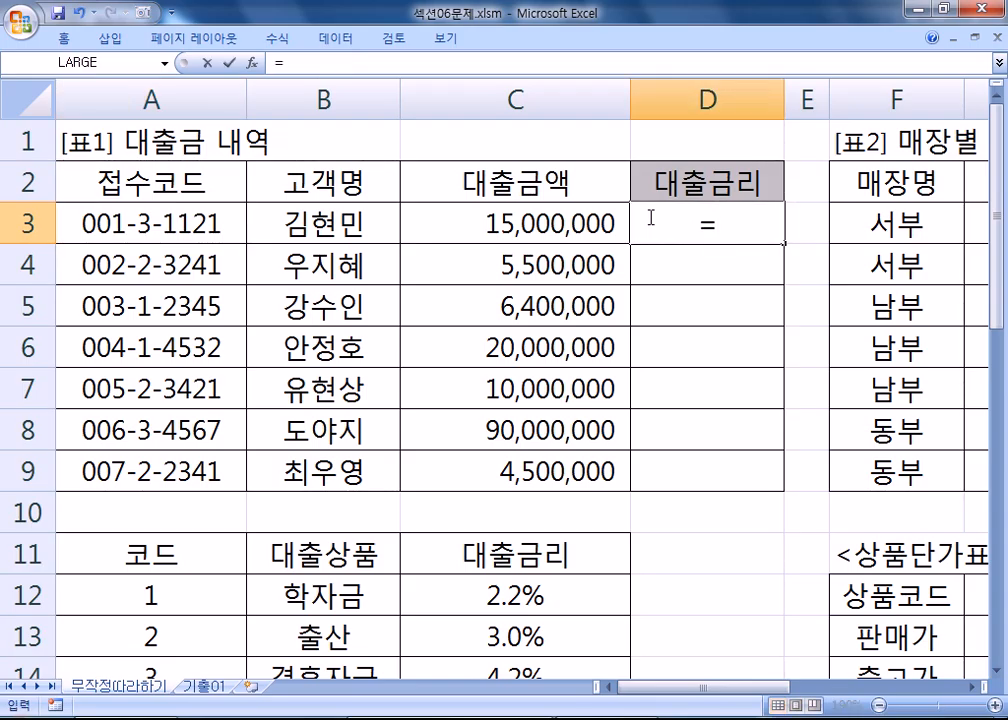
pyautogui.write('LEFT')
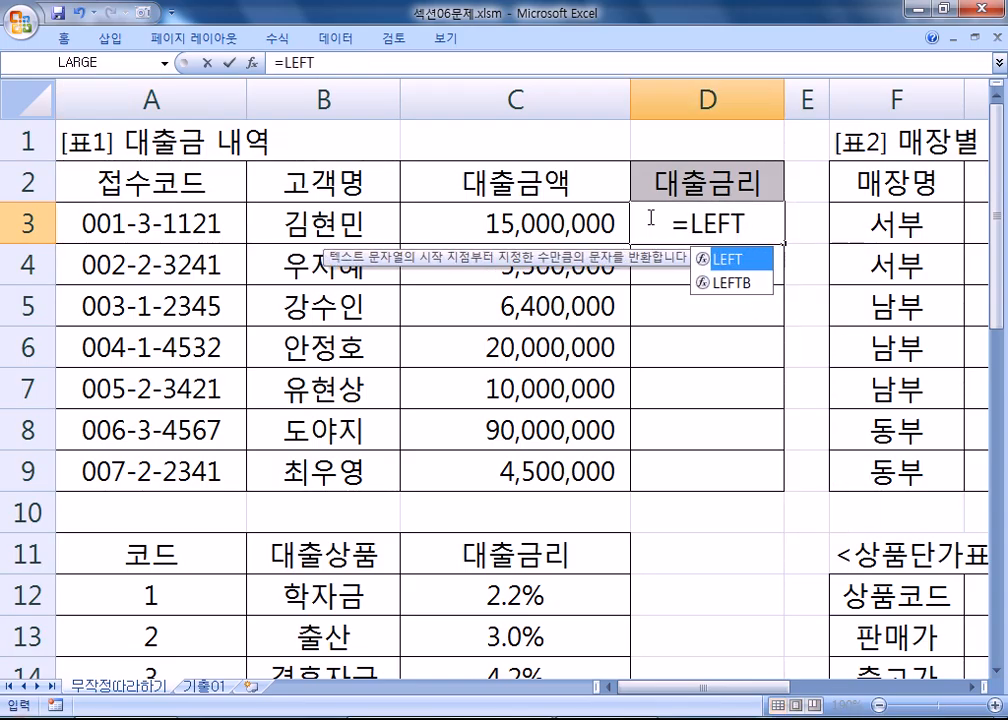
pyautogui.write('(')
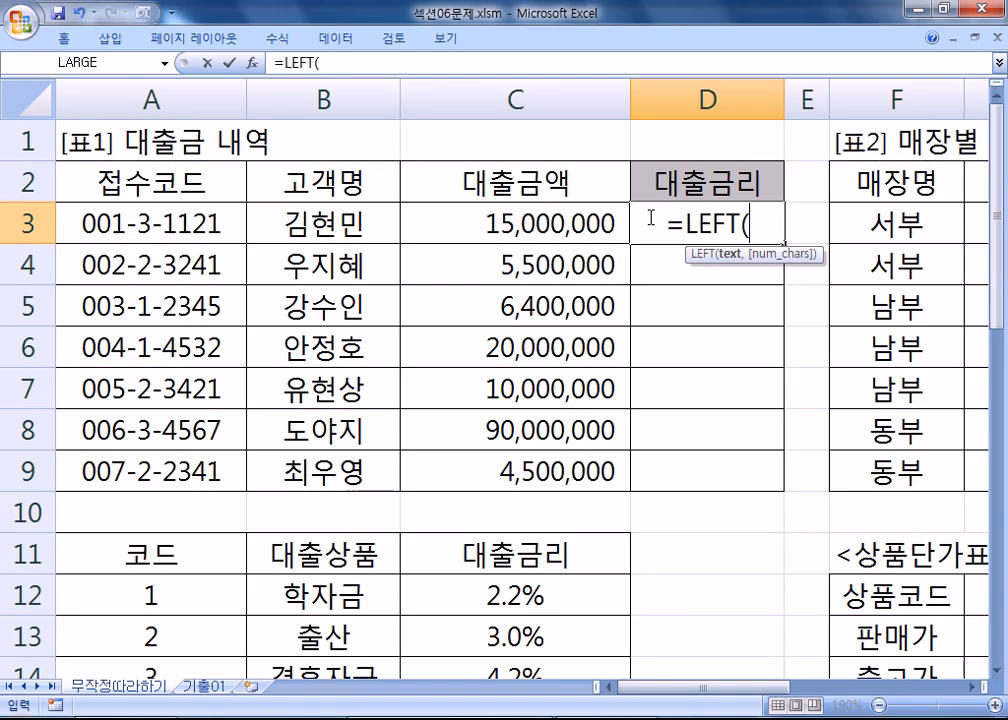
pyautogui.click(116, 212)
pyautogui.write(',3')
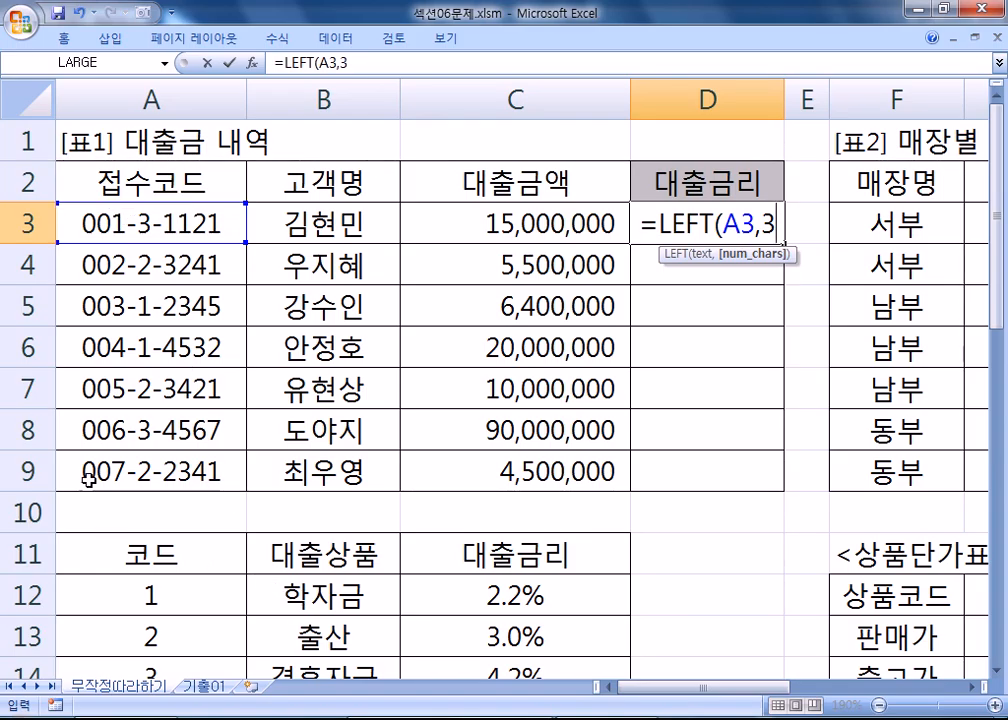
pyautogui.press('Return')
pyautogui.doubleClick(69, 228)
pyautogui.moveTo(70, 224); pyautogui.dragTo(105, 222)
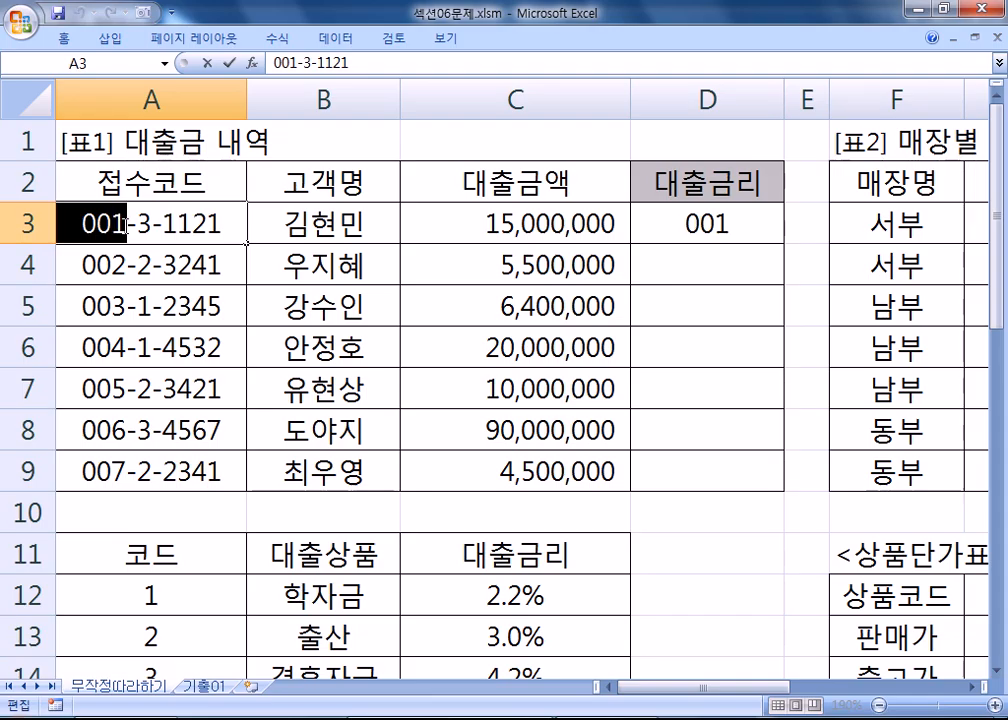
pyautogui.press('Escape')
pyautogui.click(708, 222)
pyautogui.doubleClick(708, 222)
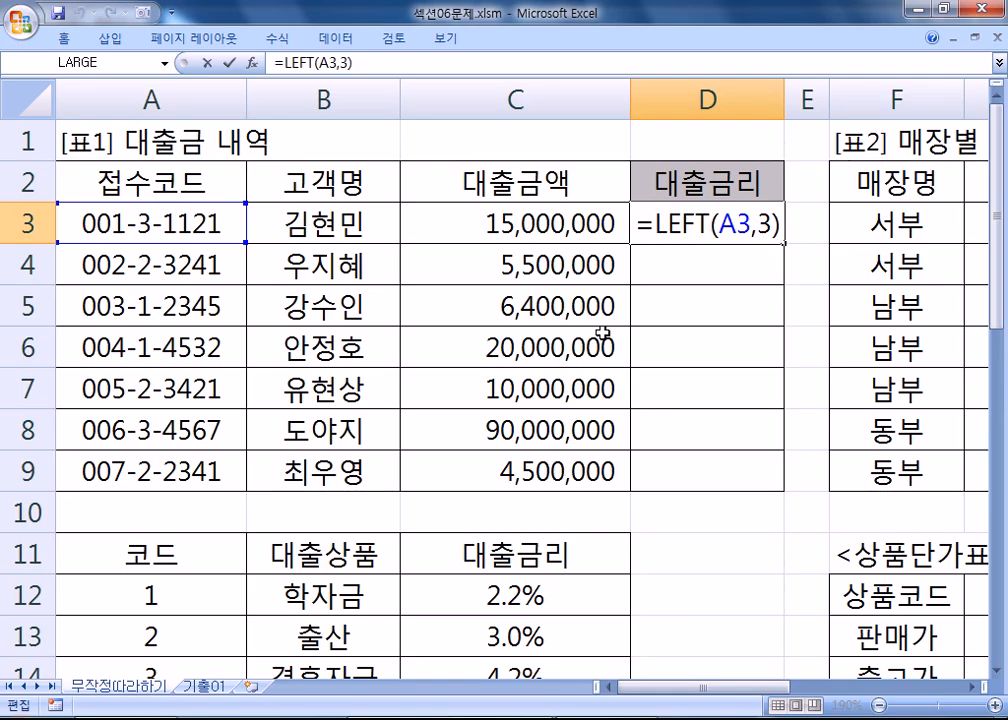
pyautogui.hotkey('ctrl', 'Return')
pyautogui.click(172, 222)
pyautogui.doubleClick(172, 222)
pyautogui.moveTo(163, 222); pyautogui.dragTo(221, 222)
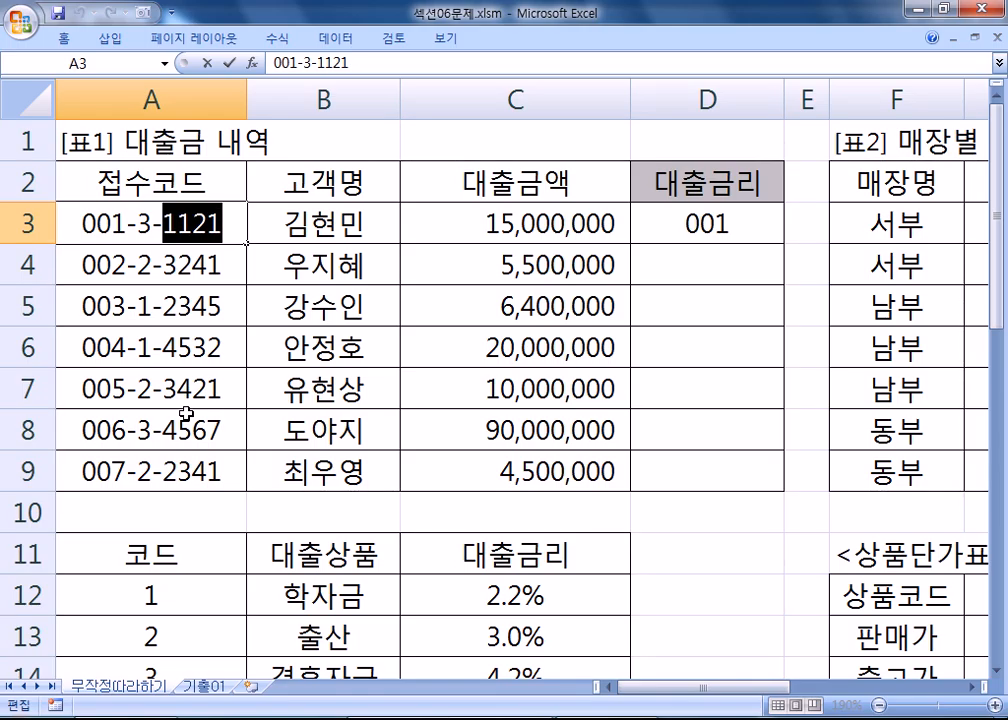
pyautogui.click(720, 224)
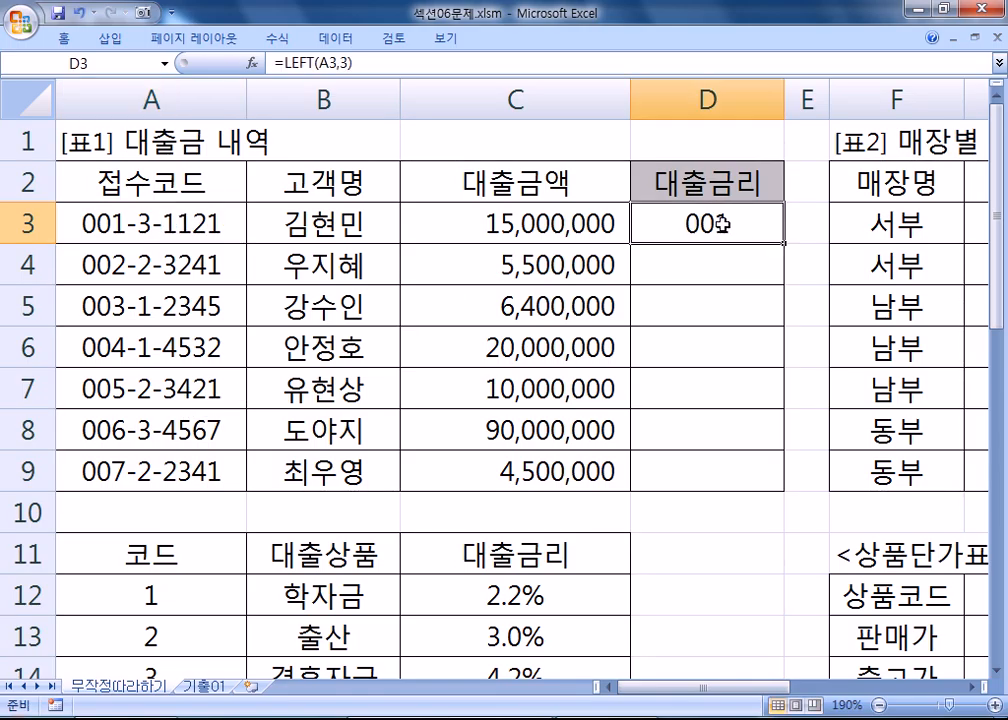
pyautogui.press('Delete')
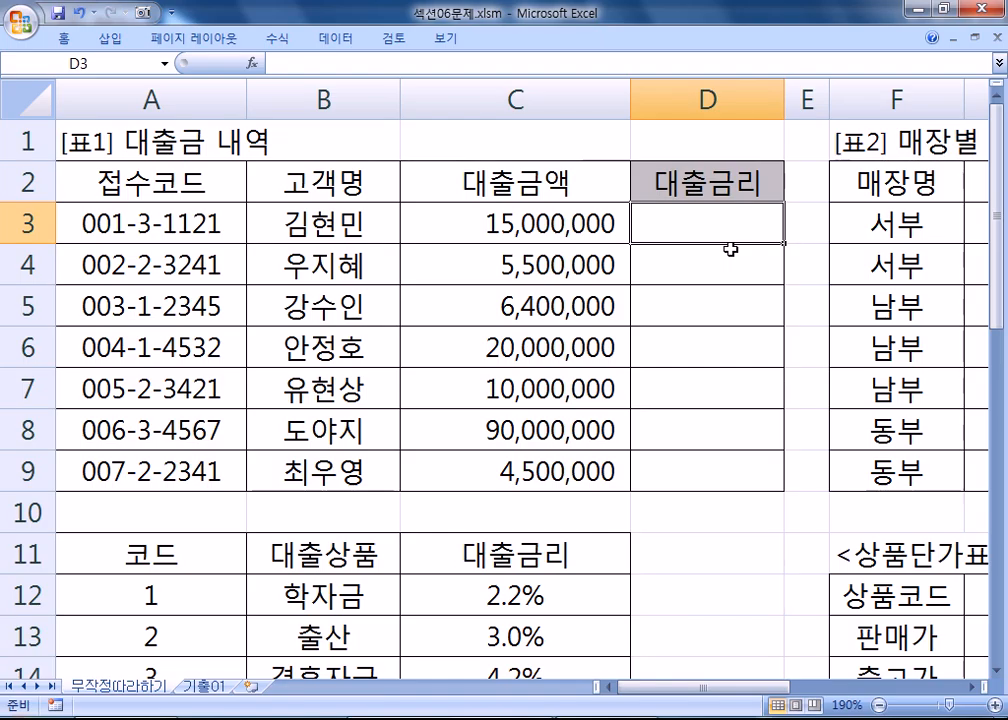
pyautogui.doubleClick(153, 218)
pyautogui.moveTo(161, 222); pyautogui.dragTo(222, 224)
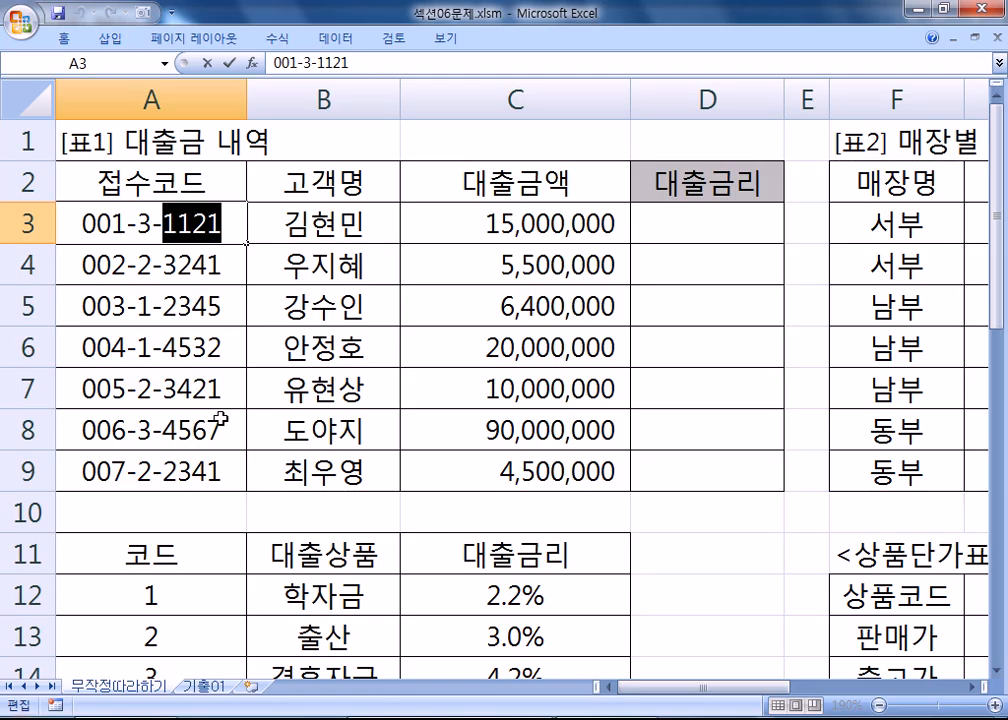
pyautogui.press('Tab')
pyautogui.press('Tab')
pyautogui.press('Tab')
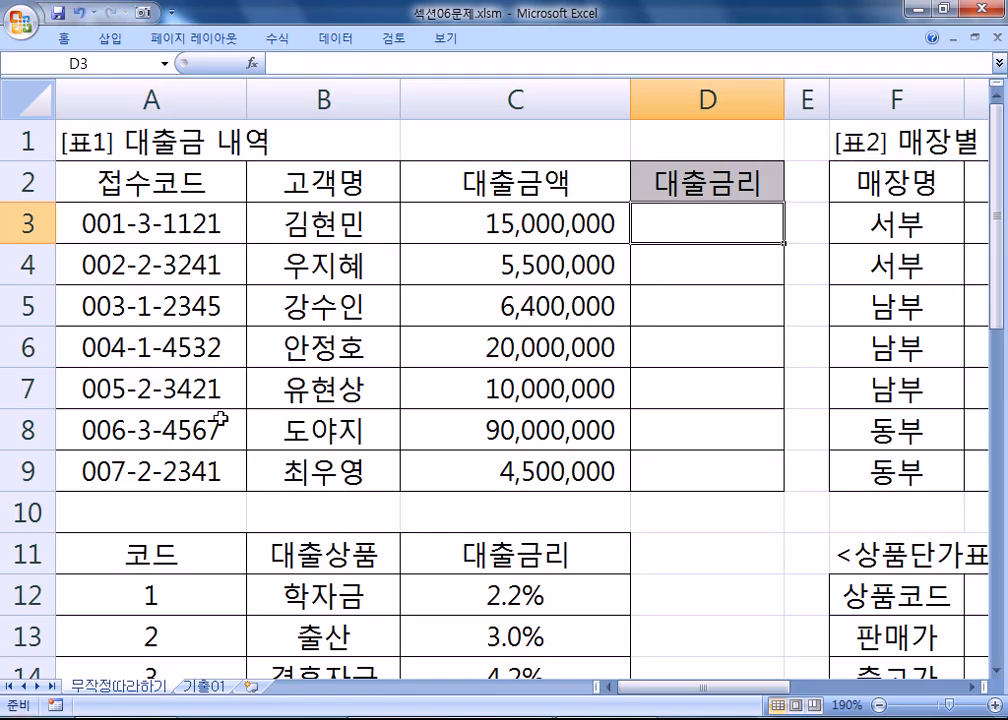
pyautogui.write('=R')
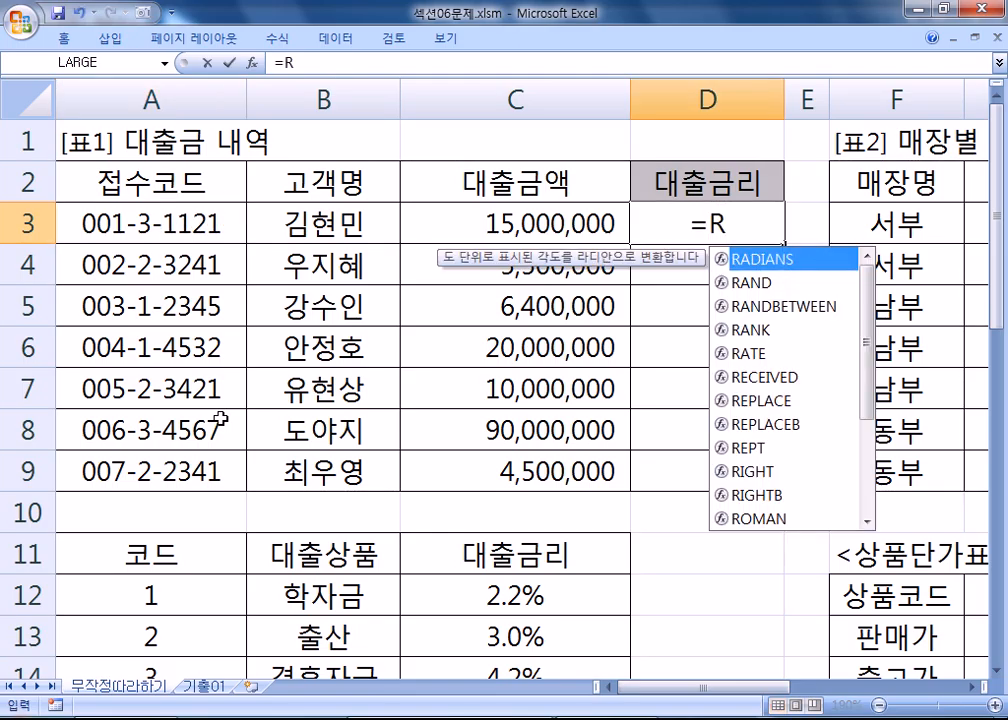
pyautogui.write('IGHT')
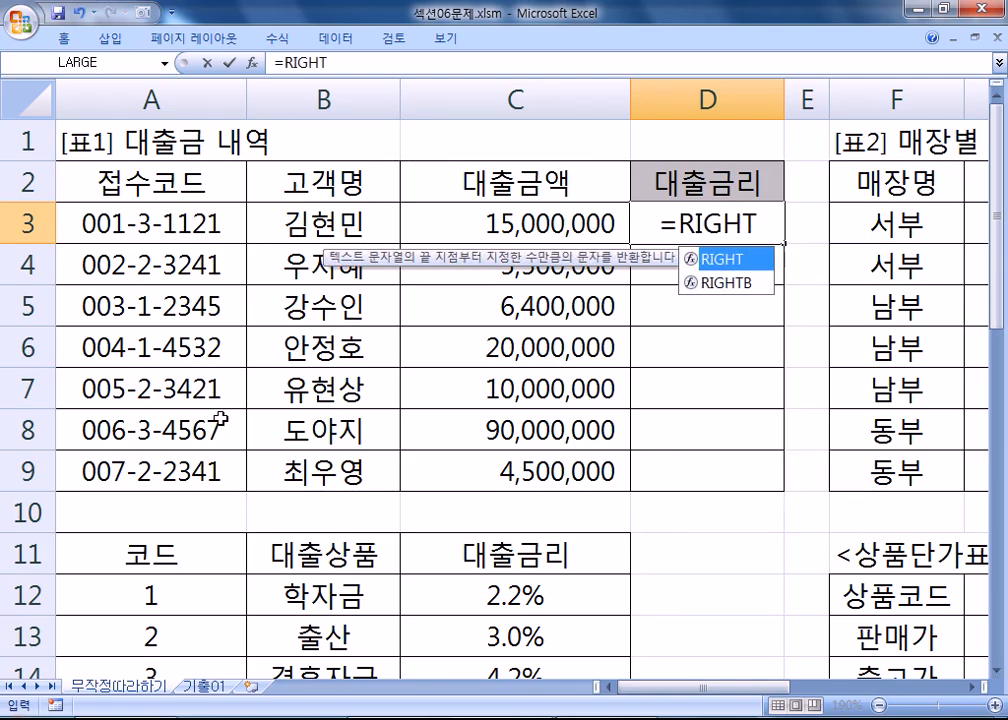
pyautogui.write('(')
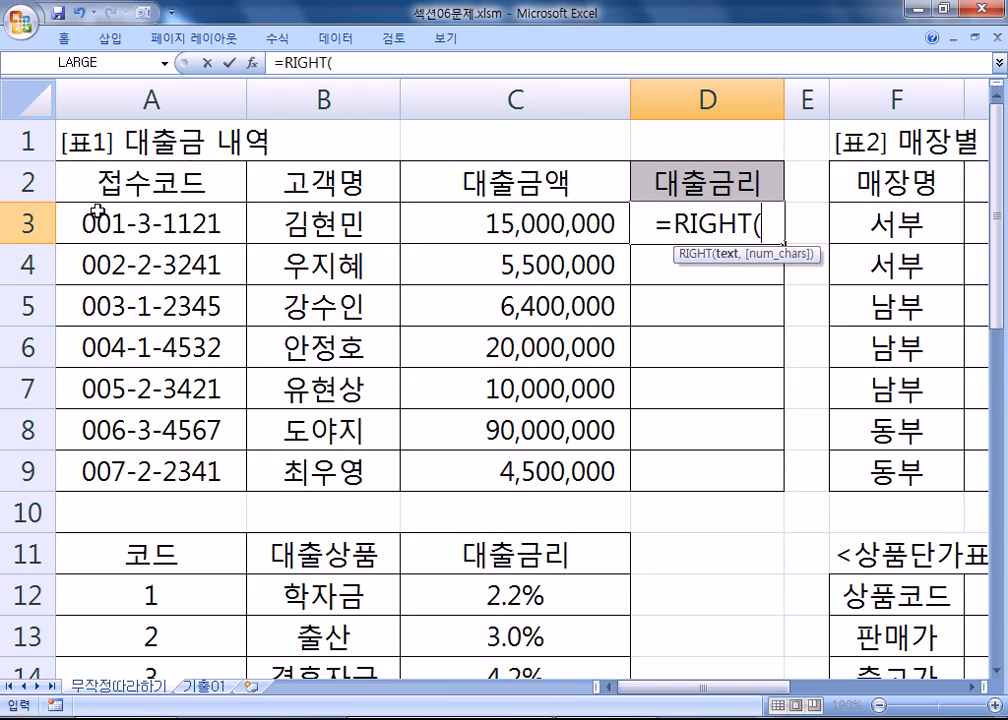
pyautogui.click(140, 236)
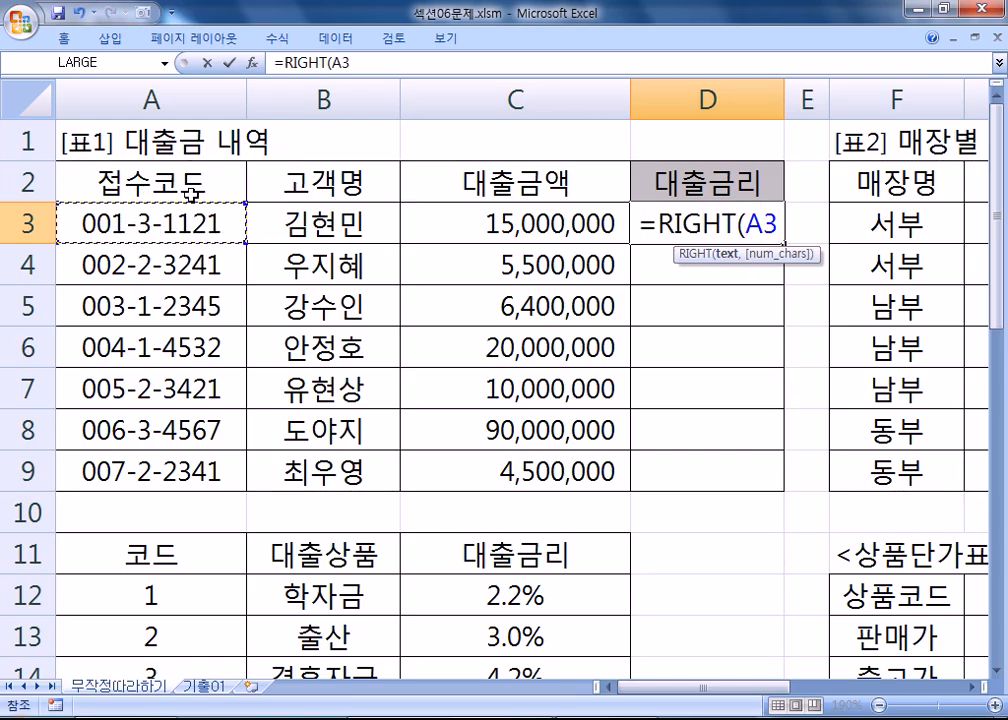
pyautogui.write(',')
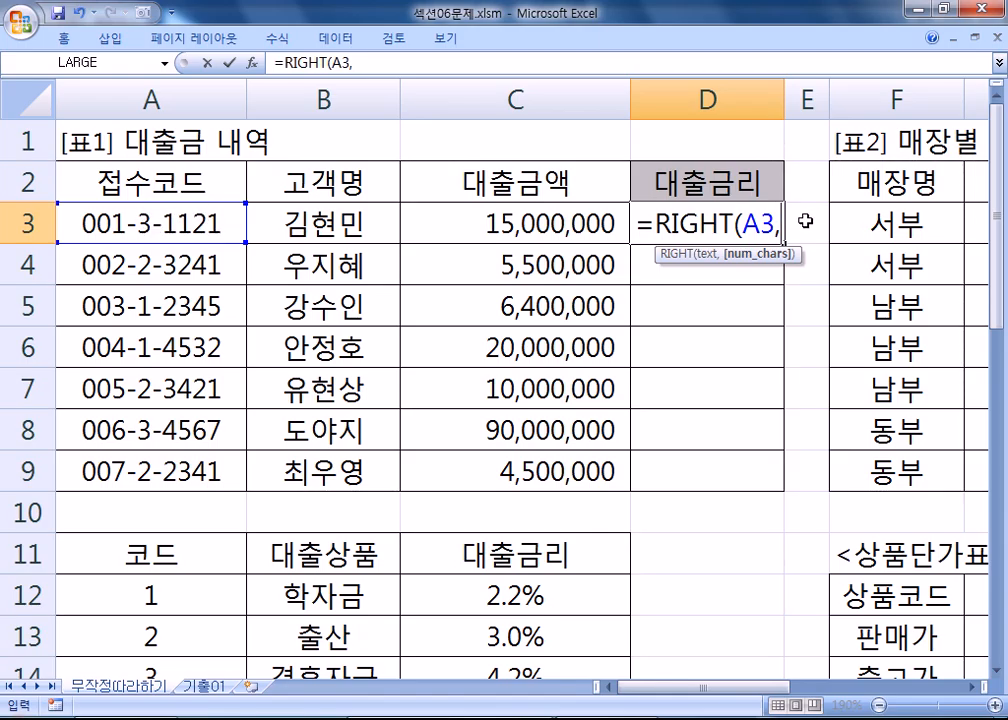
pyautogui.write('4')
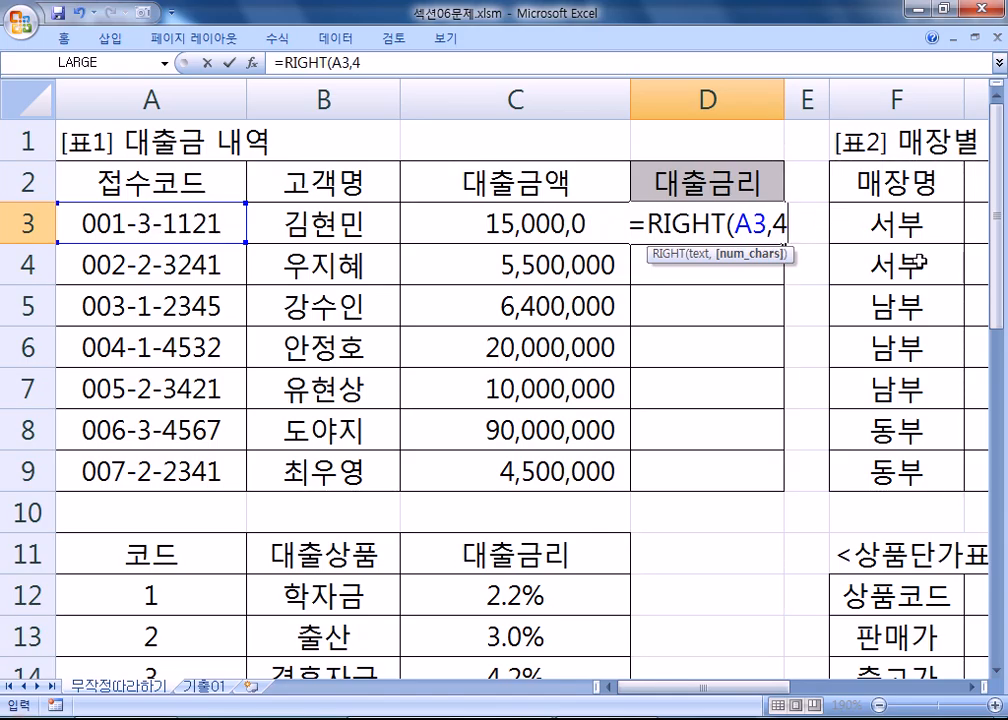
pyautogui.press('Return')
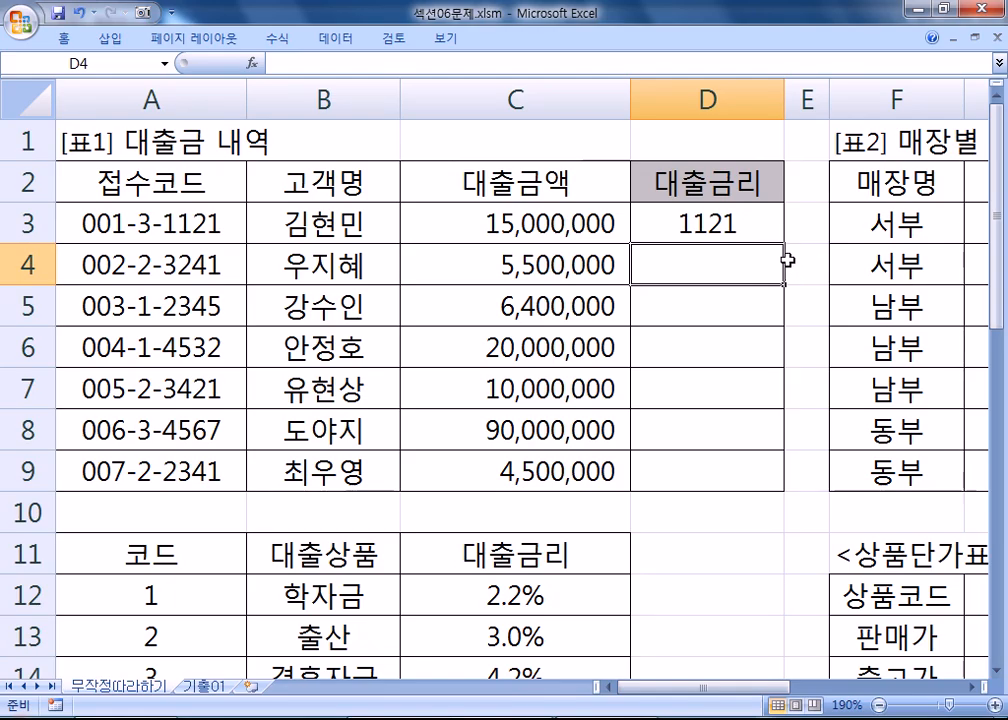
pyautogui.click(680, 209)
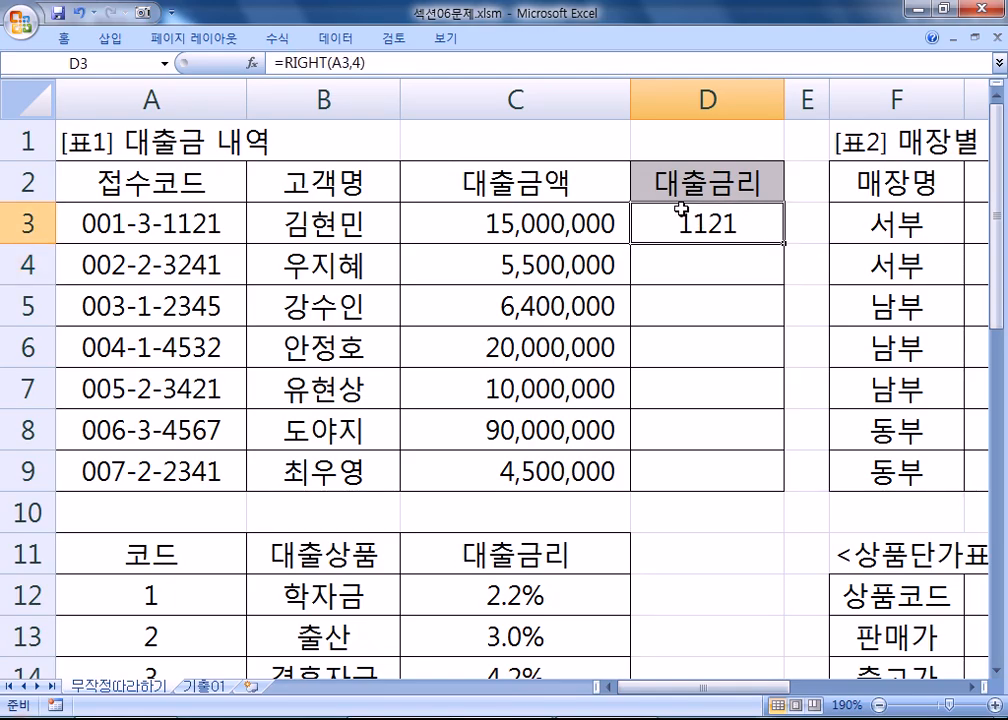
pyautogui.press('Delete')
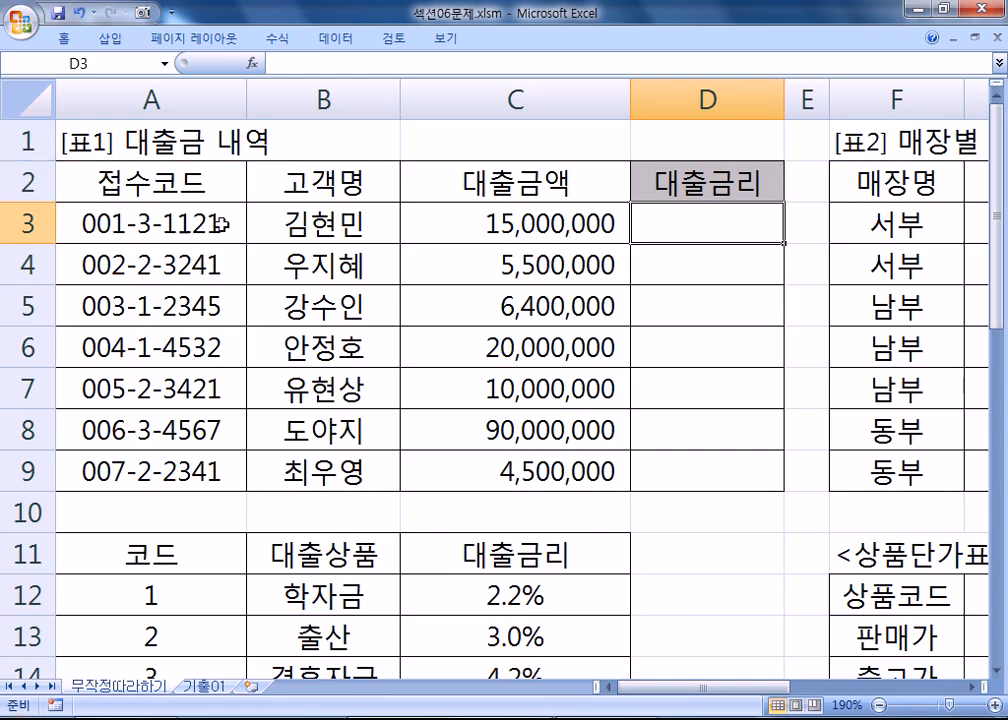
pyautogui.doubleClick(298, 229)
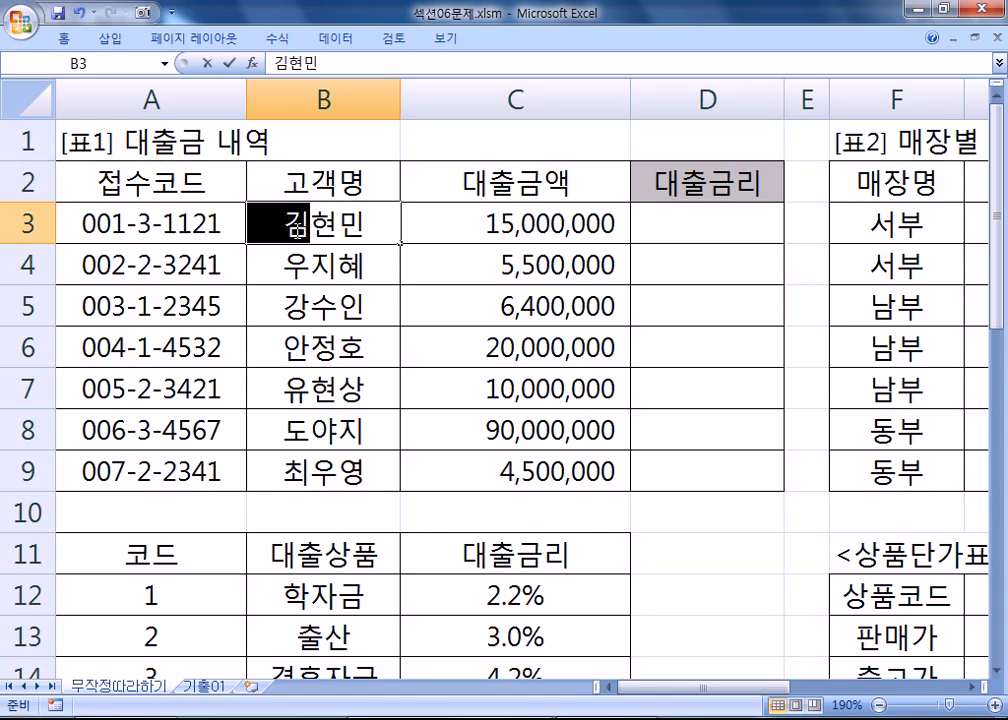
pyautogui.click(742, 227)
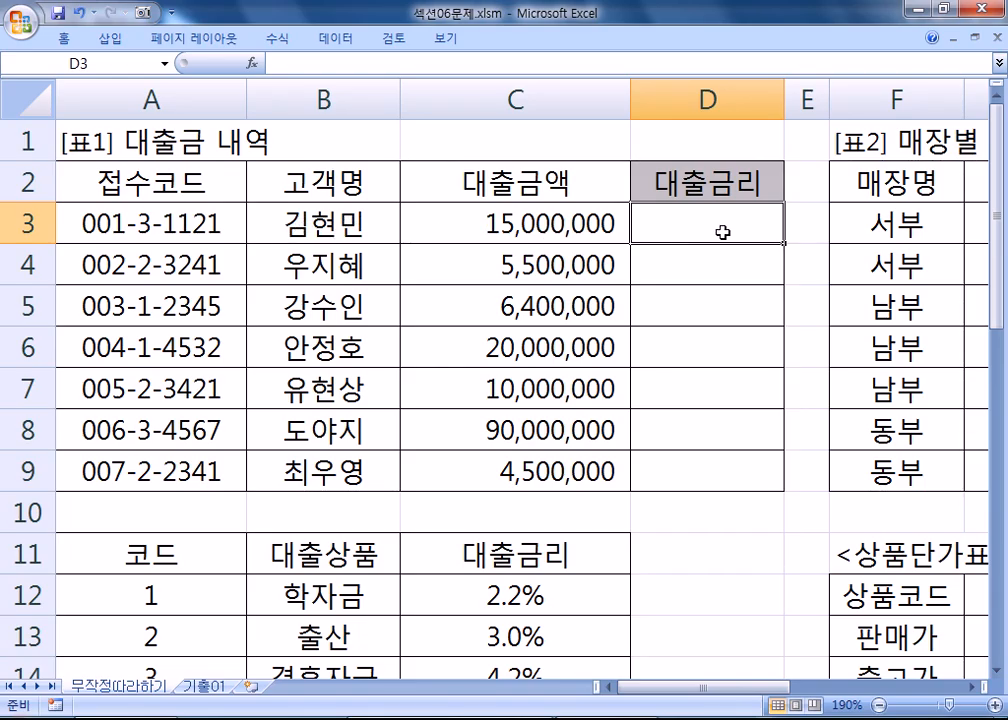
pyautogui.write('=')
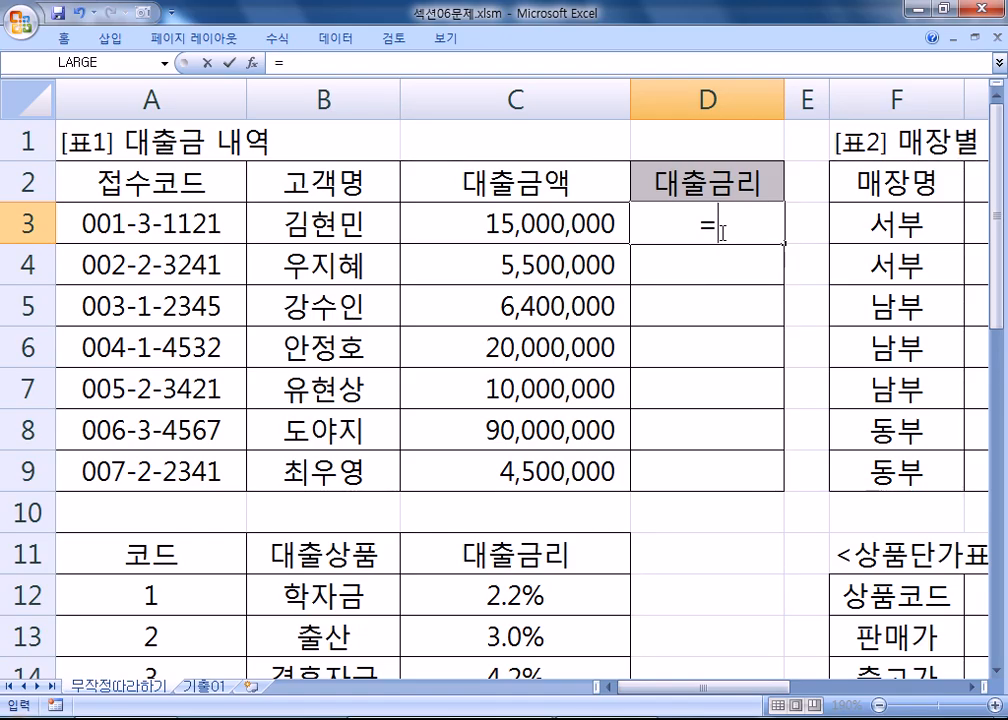
pyautogui.write('EF')
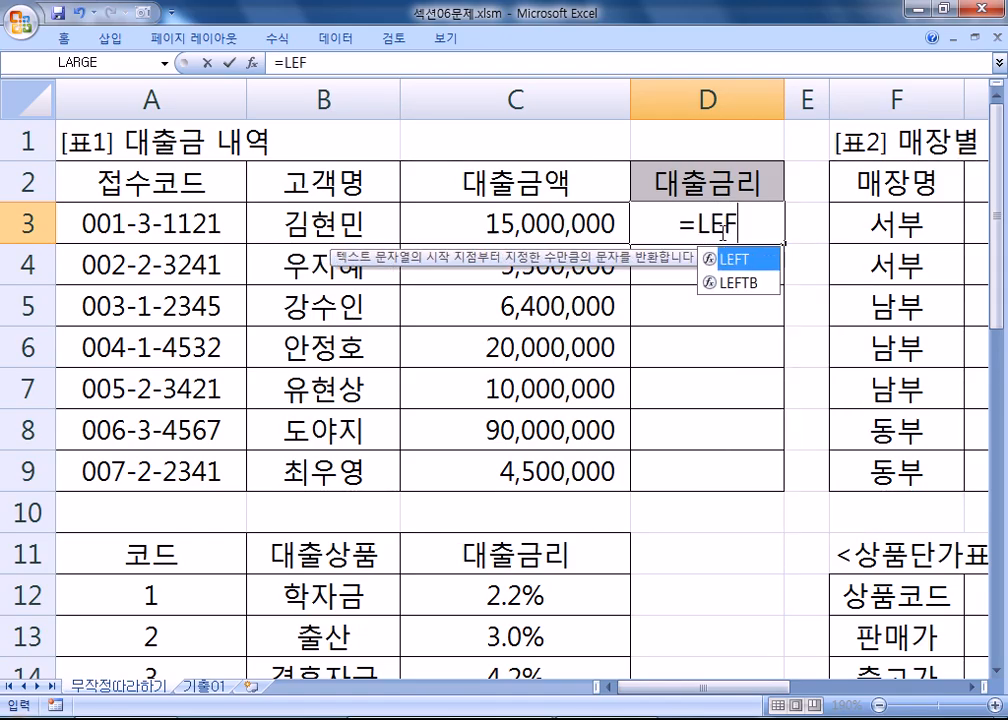
pyautogui.write('T(')
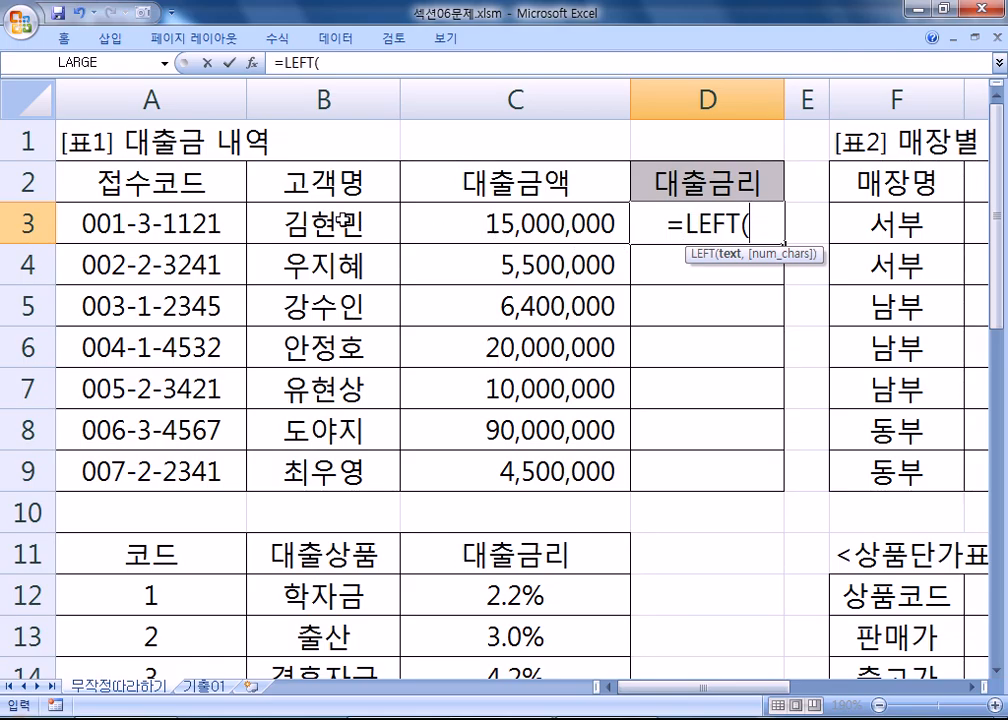
pyautogui.click(297, 208)
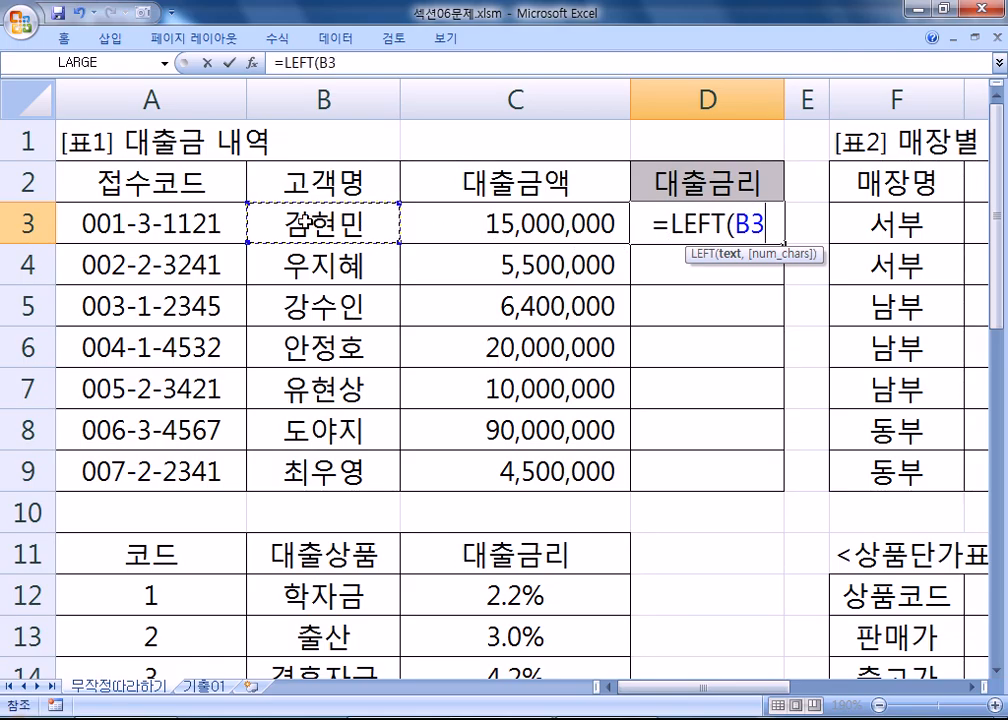
pyautogui.write(',')
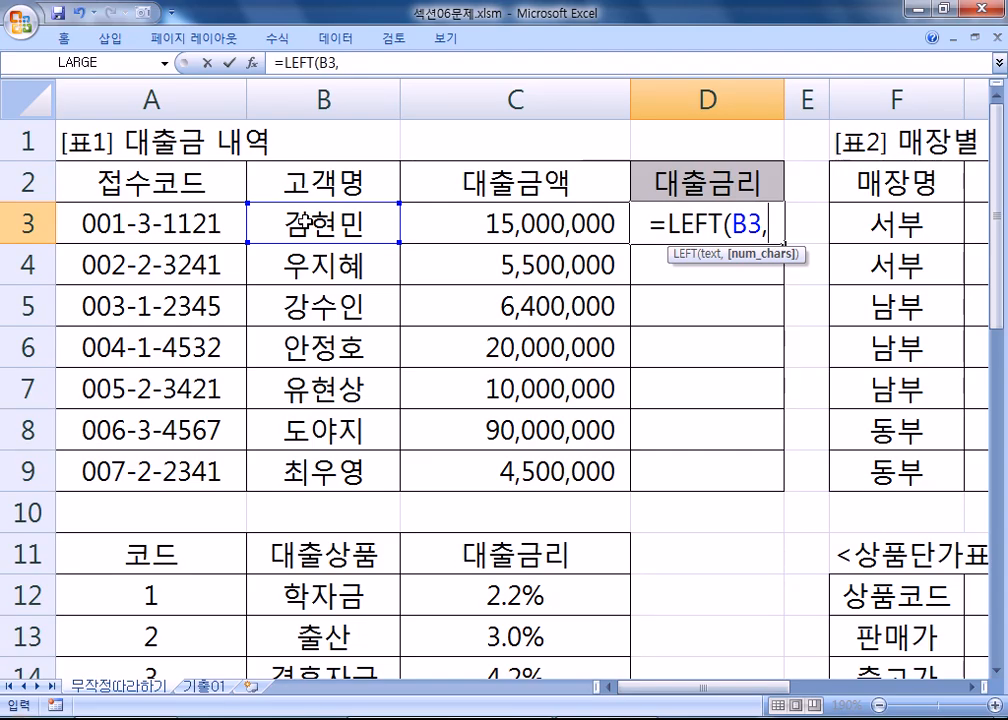
pyautogui.write('1')
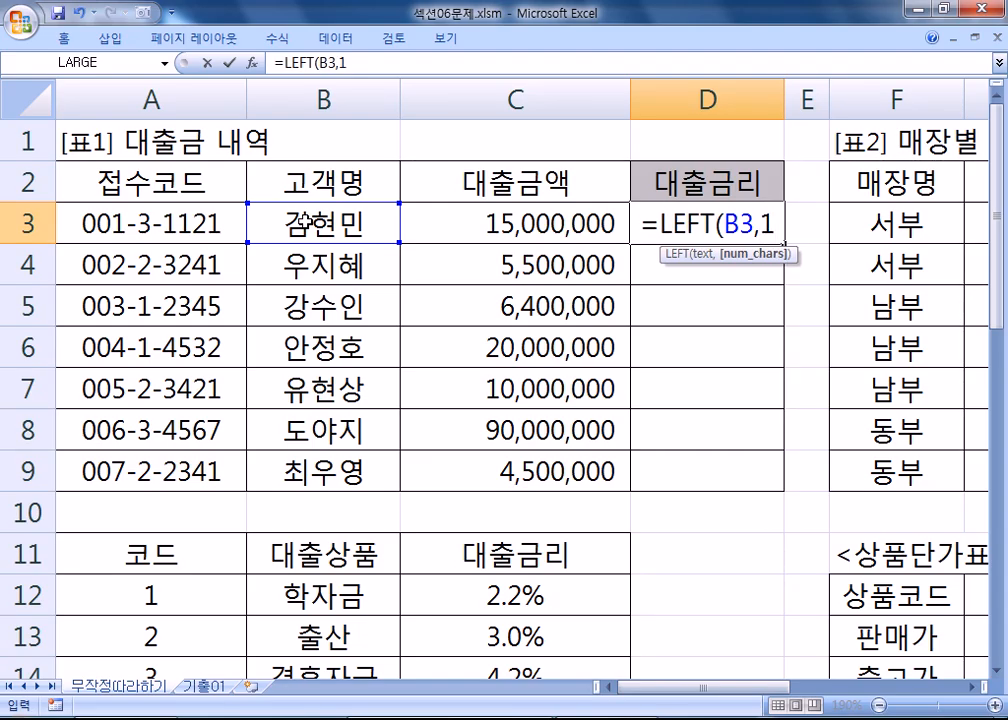
pyautogui.write(')')
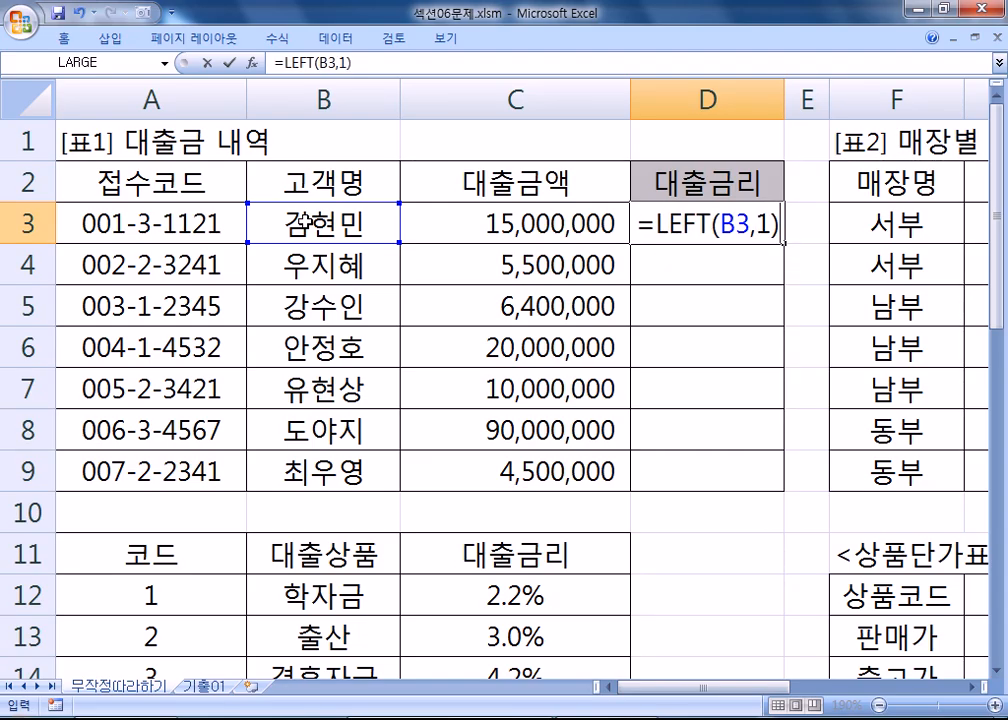
pyautogui.press('Return')
pyautogui.click(707, 224)
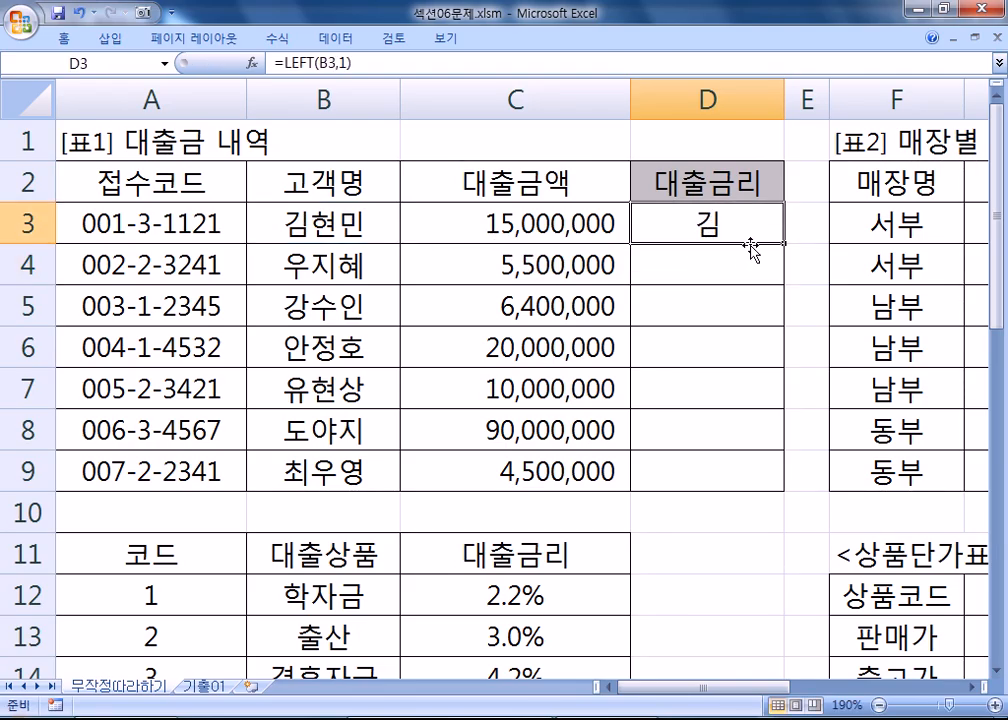
pyautogui.press('F2')
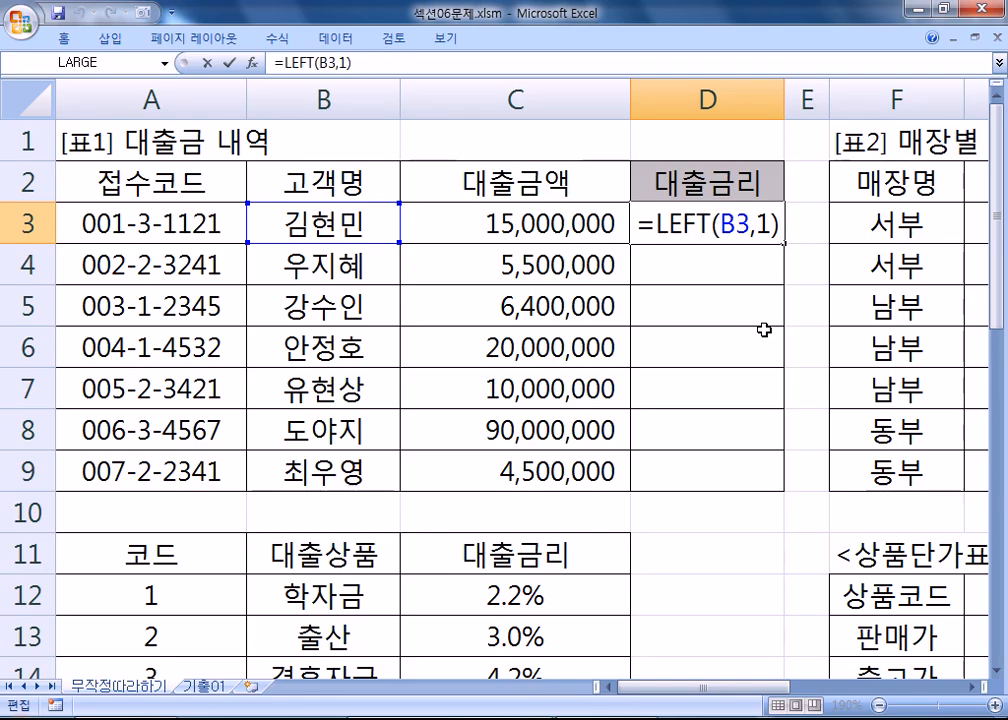
pyautogui.hotkey('ctrl', 'Return')
pyautogui.press('Delete')
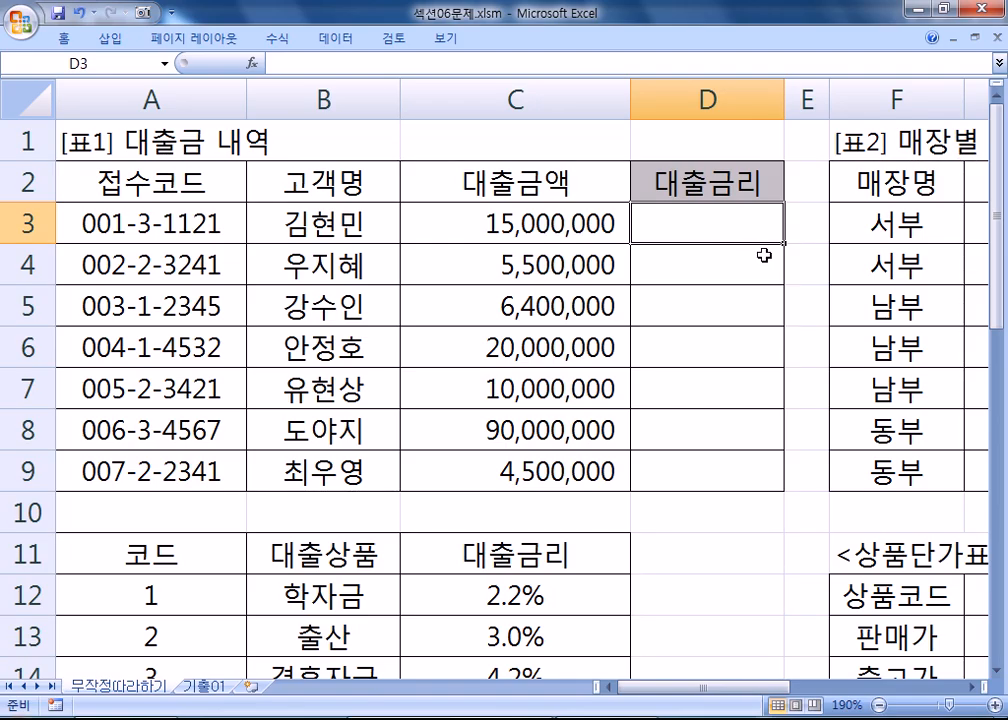
# - Test =RIGHT(B3,2) in D3, then delete it to leave D3 empty
pyautogui.write('=')
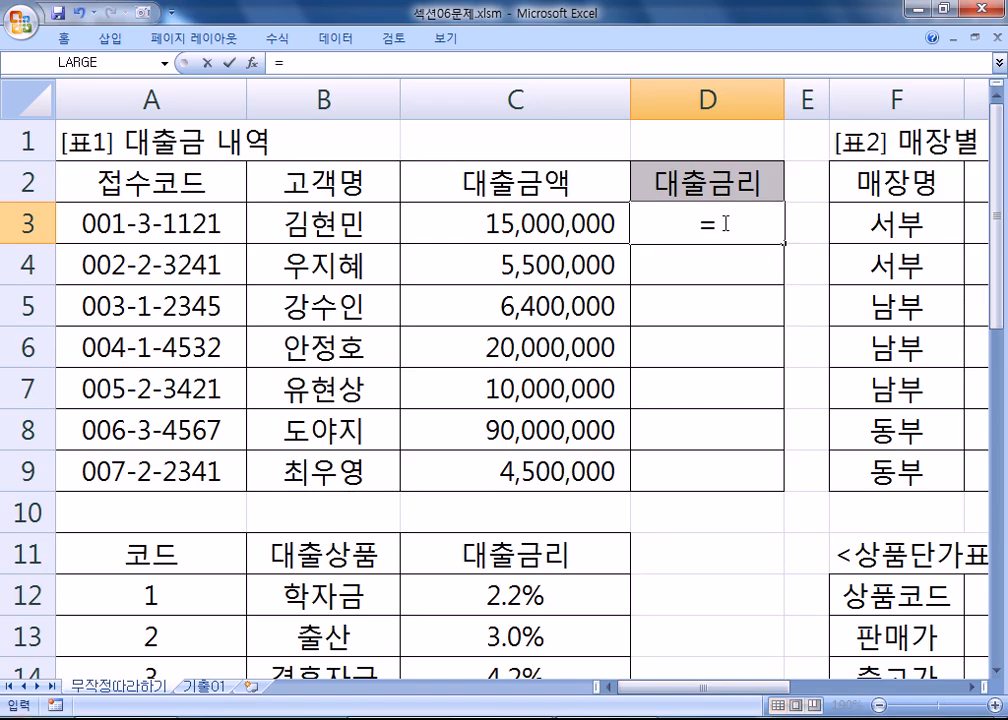
pyautogui.write('RIGHT(')
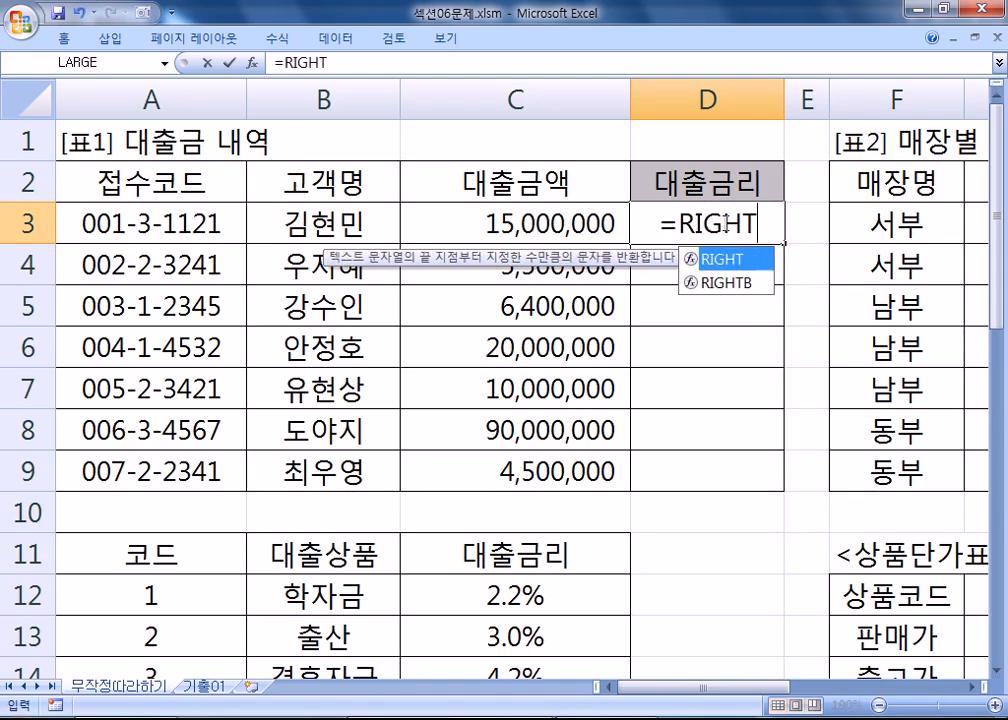
pyautogui.click(313, 219)
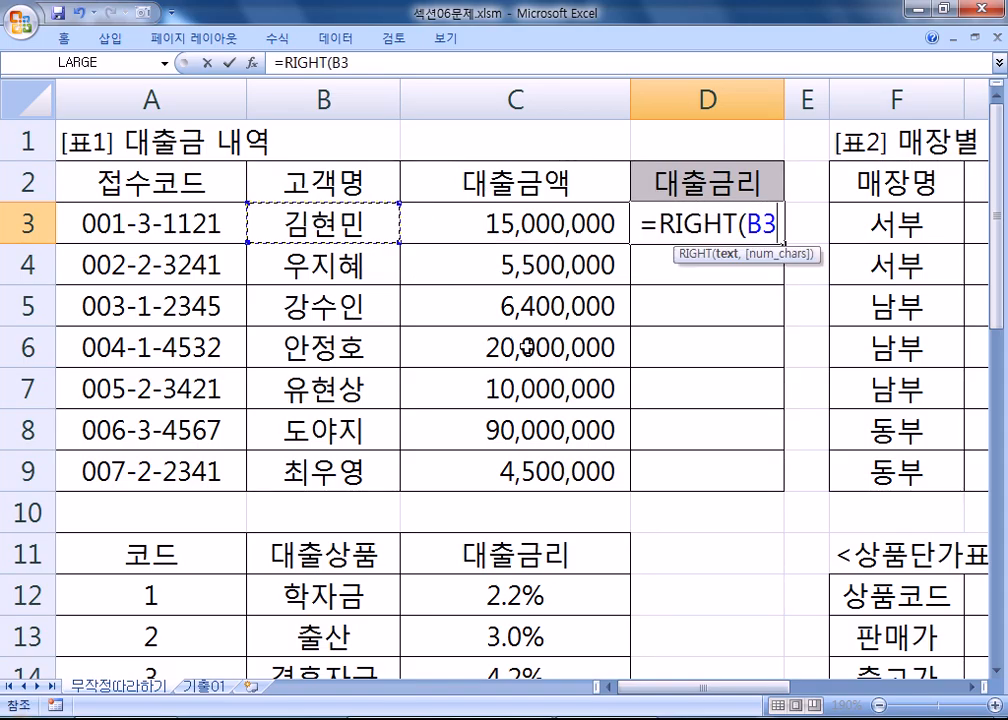
pyautogui.write(',')
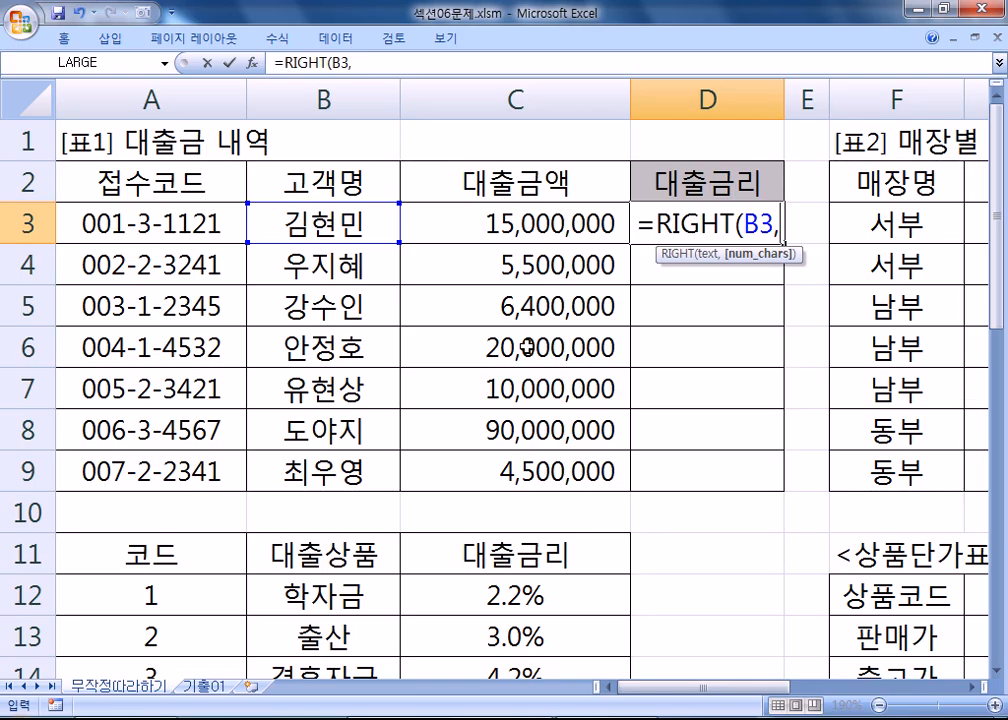
pyautogui.write('2')
pyautogui.press('Return')
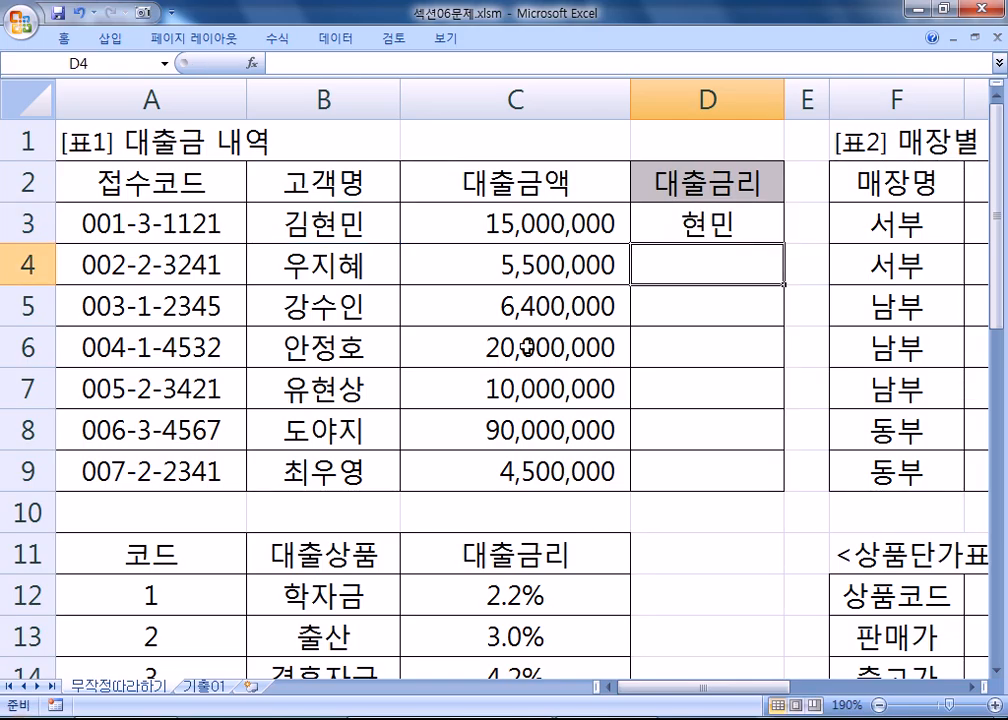
pyautogui.press('Up')
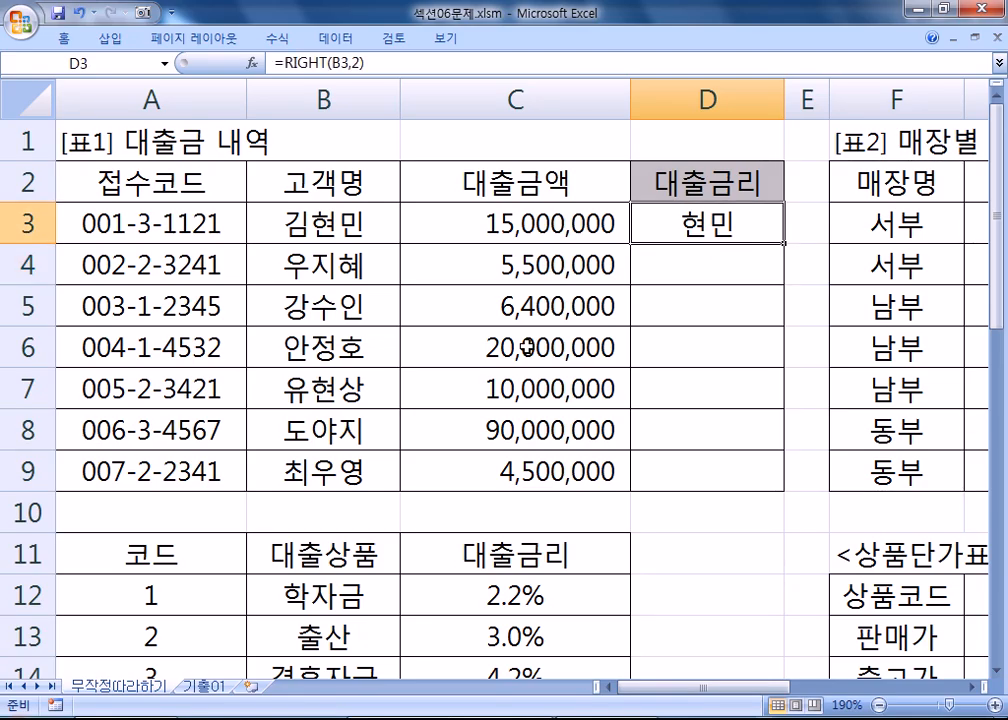
pyautogui.press('Delete')
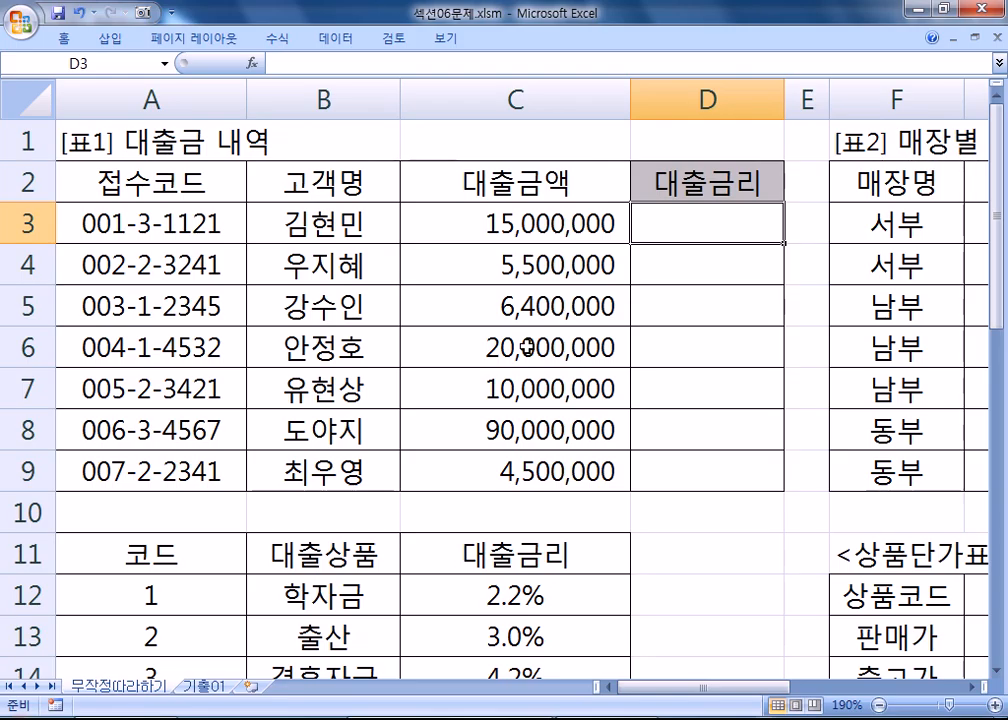
pyautogui.doubleClick(140, 223)
pyautogui.moveTo(139, 223); pyautogui.dragTo(152, 223)
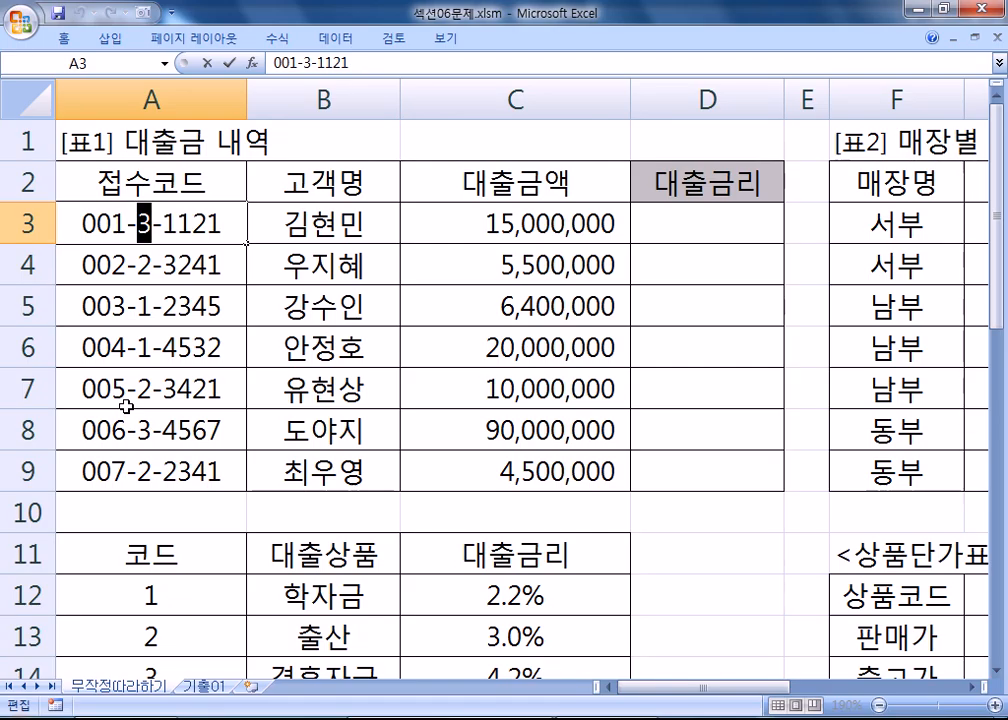
pyautogui.click(220, 224)
pyautogui.moveTo(220, 224); pyautogui.dragTo(143, 223)
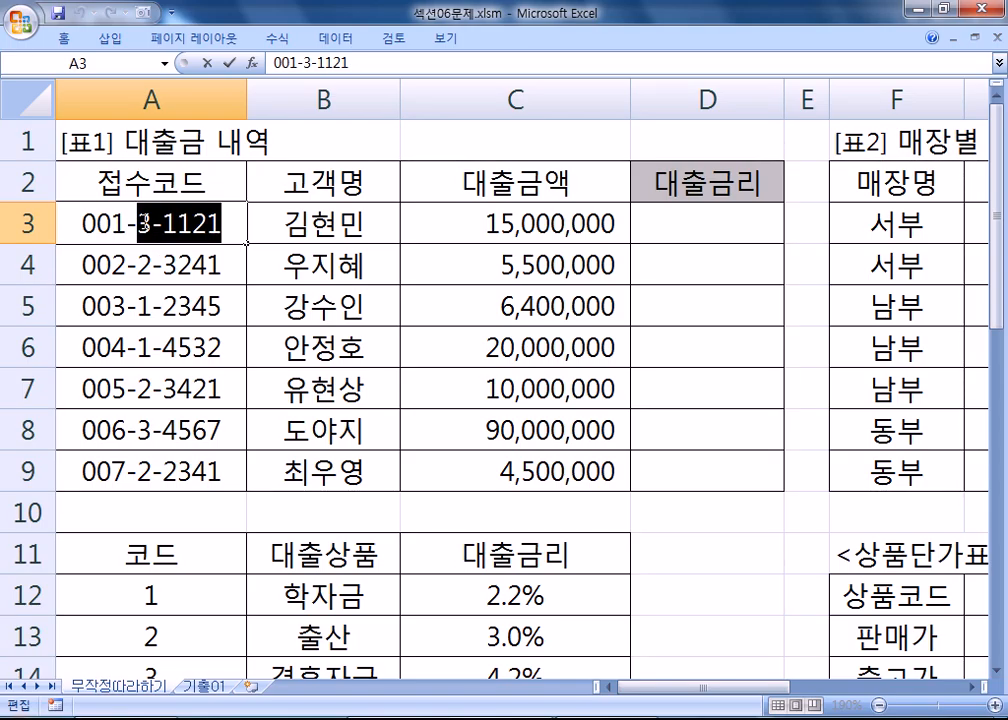
pyautogui.click(89, 222)
pyautogui.moveTo(89, 222); pyautogui.dragTo(151, 224)
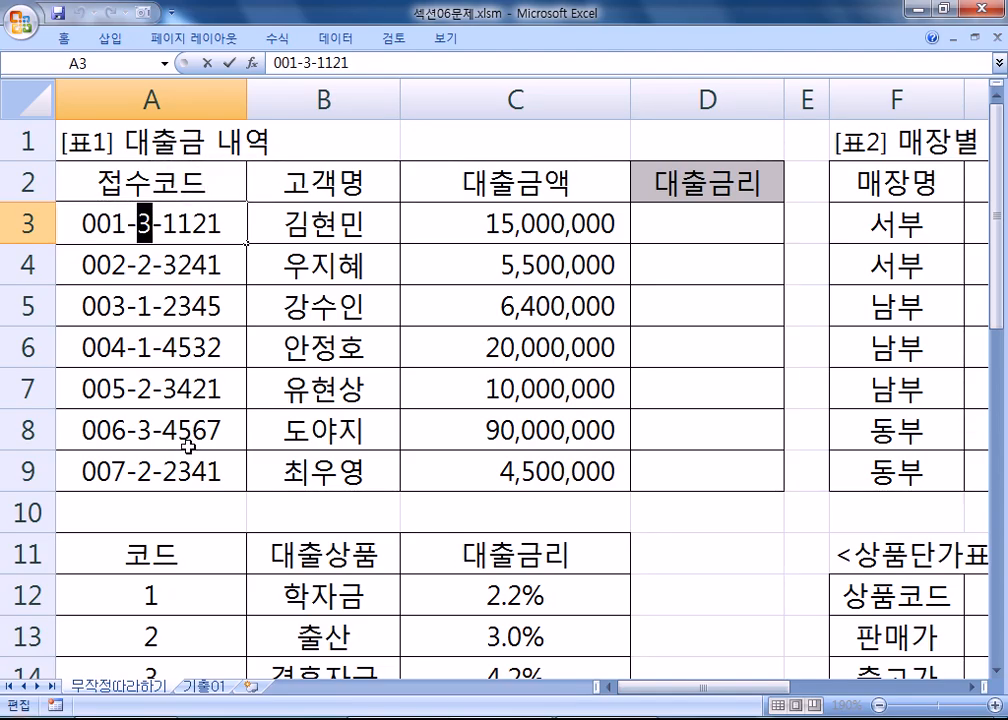
pyautogui.click(740, 218)
# - Enter =MID(A3,5,1) in D3 to extract the loan-type digit from the receipt code
pyautogui.write('=')
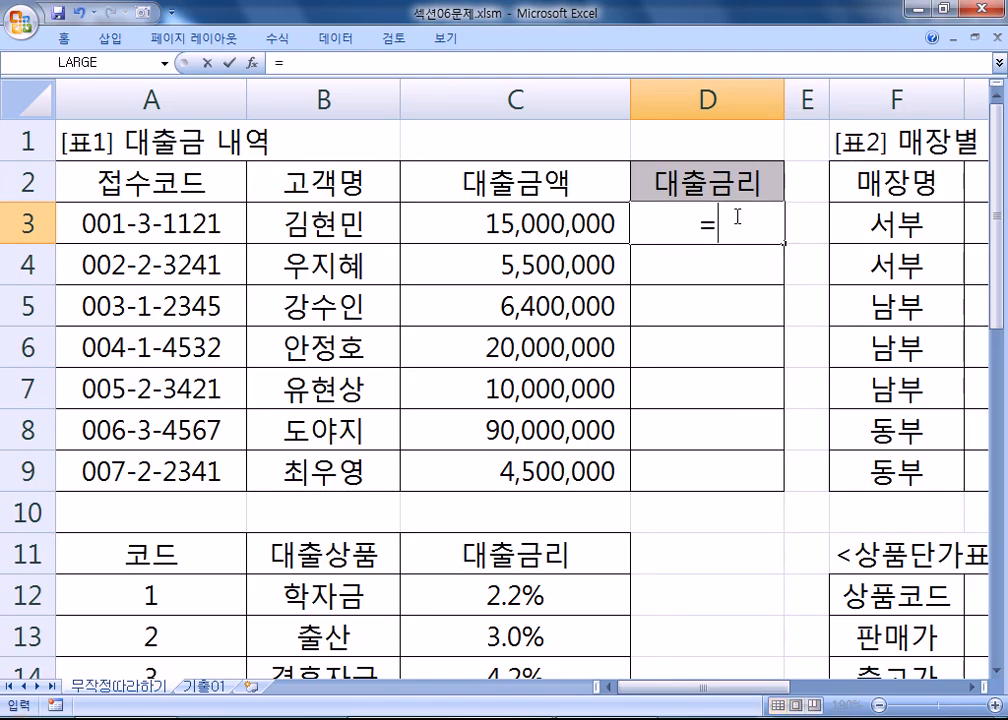
pyautogui.write('MID(')
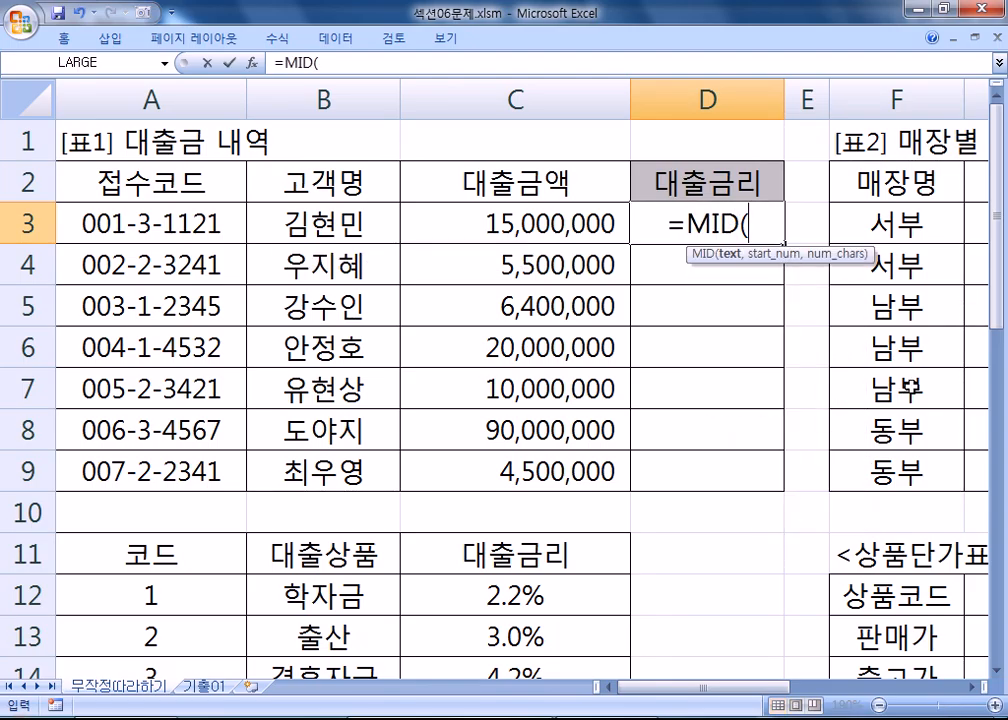
pyautogui.write('A3,5,1)')
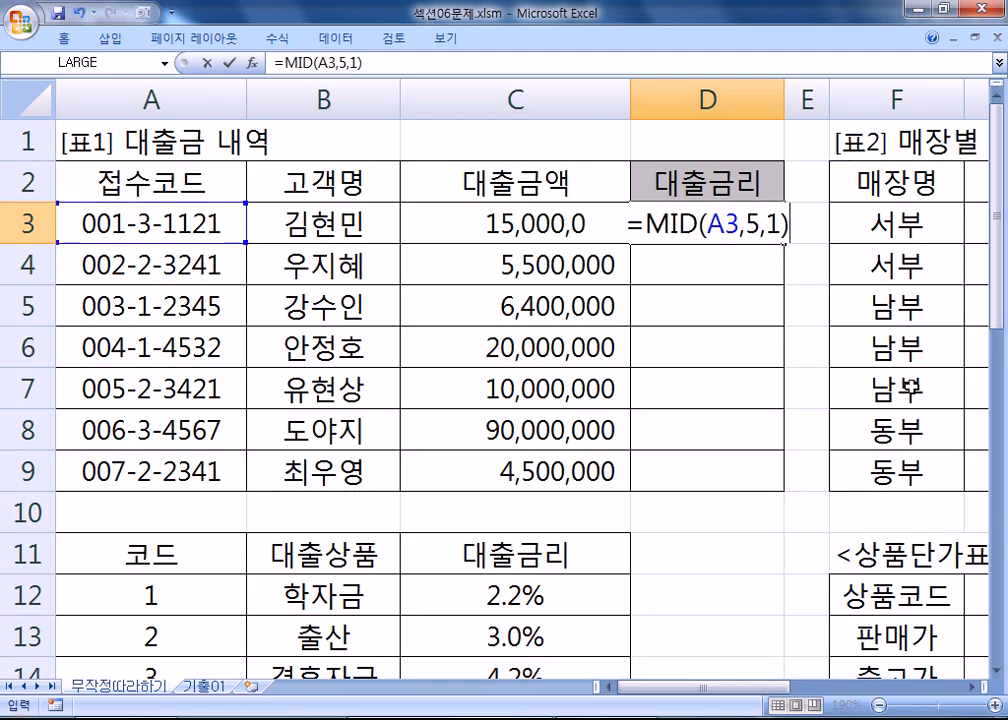
pyautogui.press('Escape')
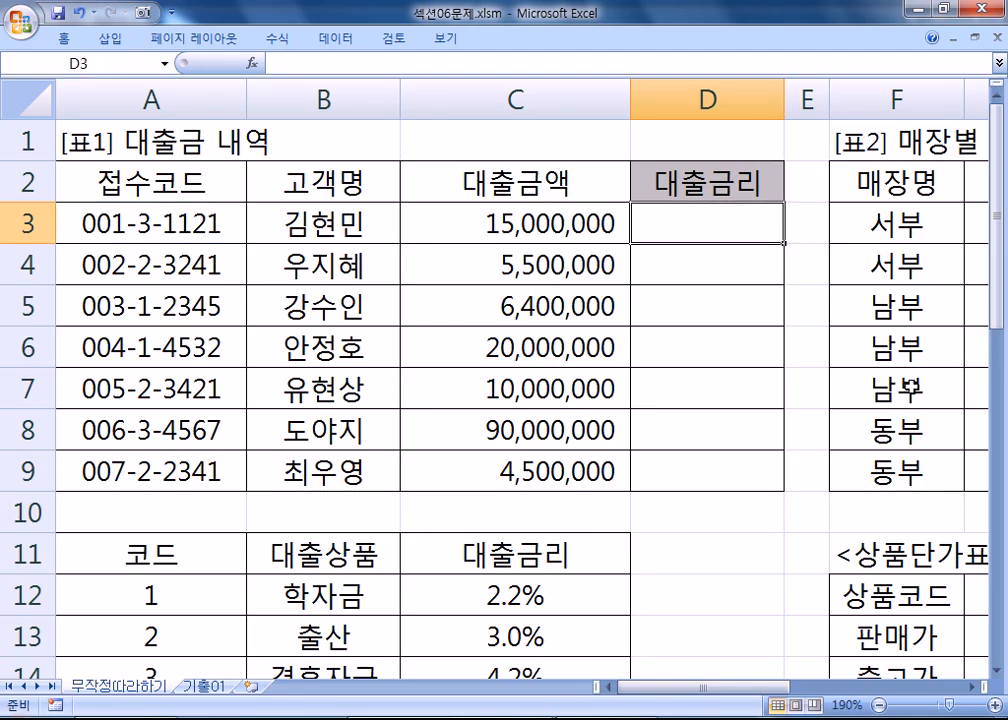
pyautogui.write('=MID(')
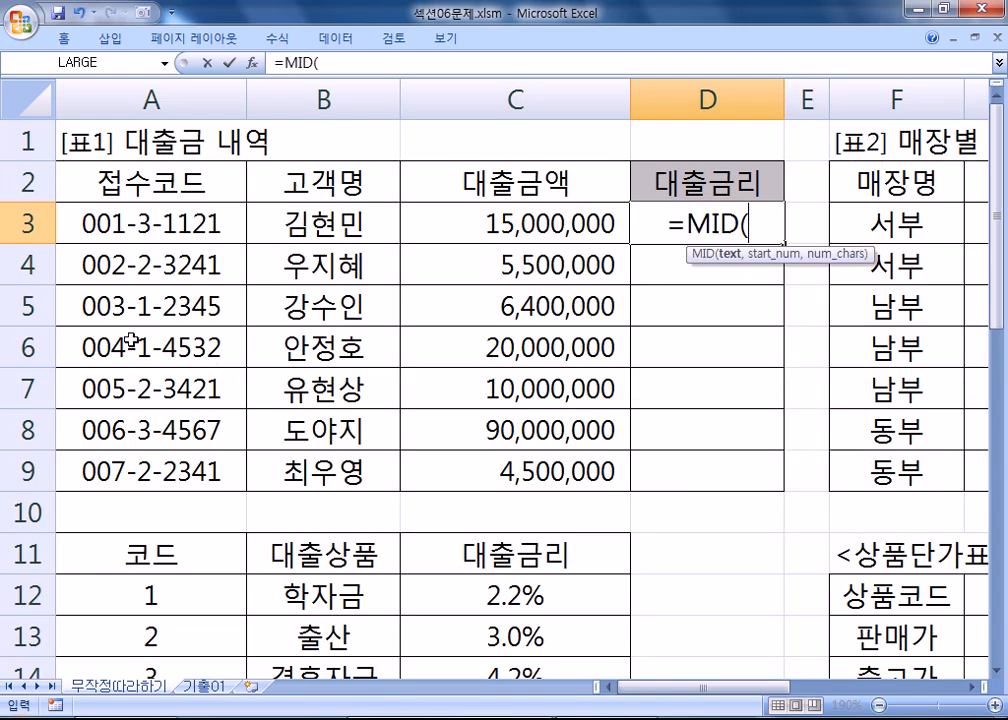
pyautogui.click(132, 210)
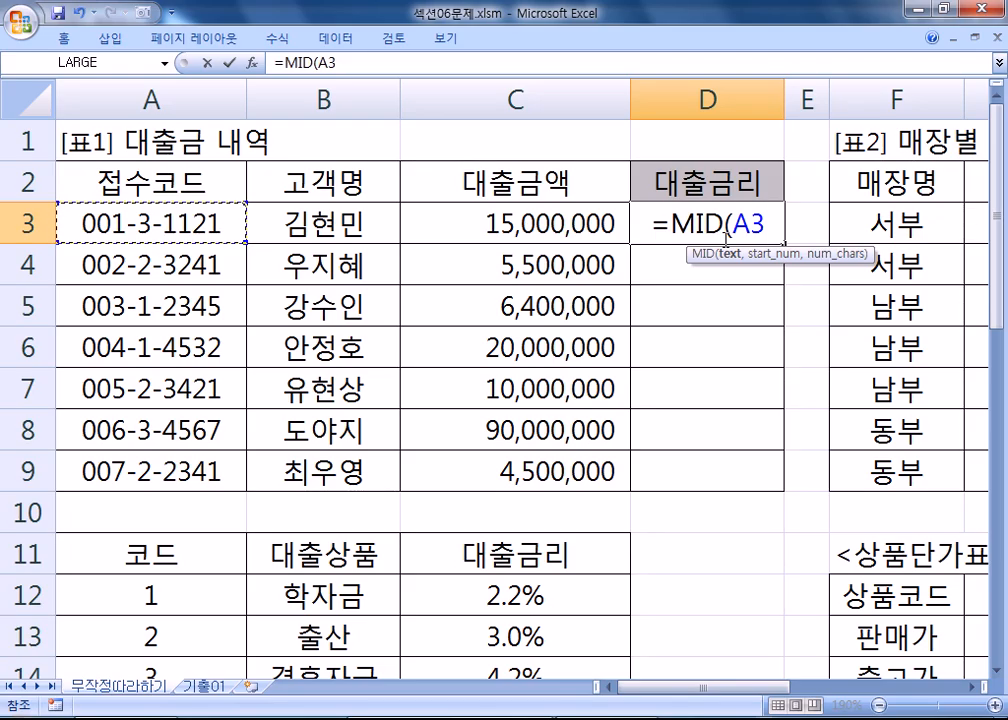
pyautogui.write(',')
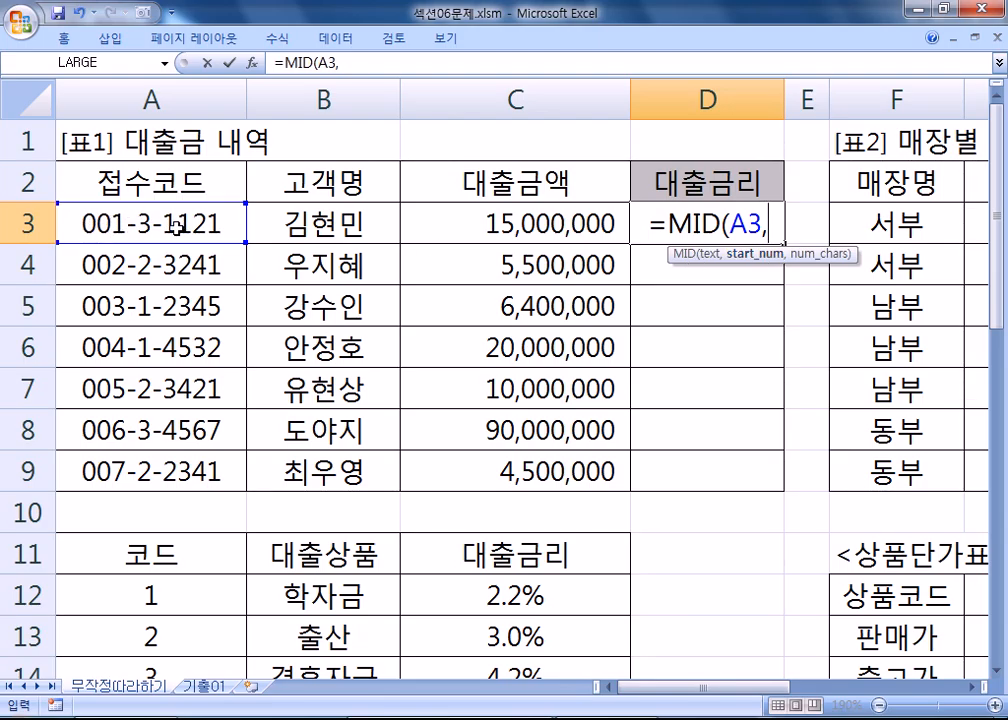
pyautogui.write('5')
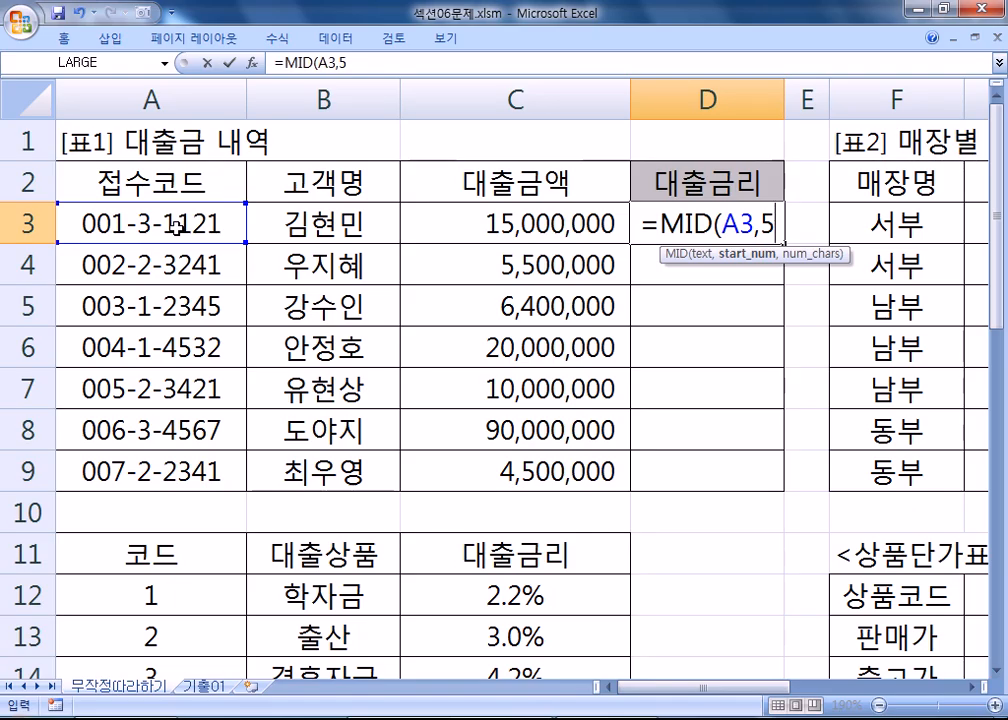
pyautogui.write(',')
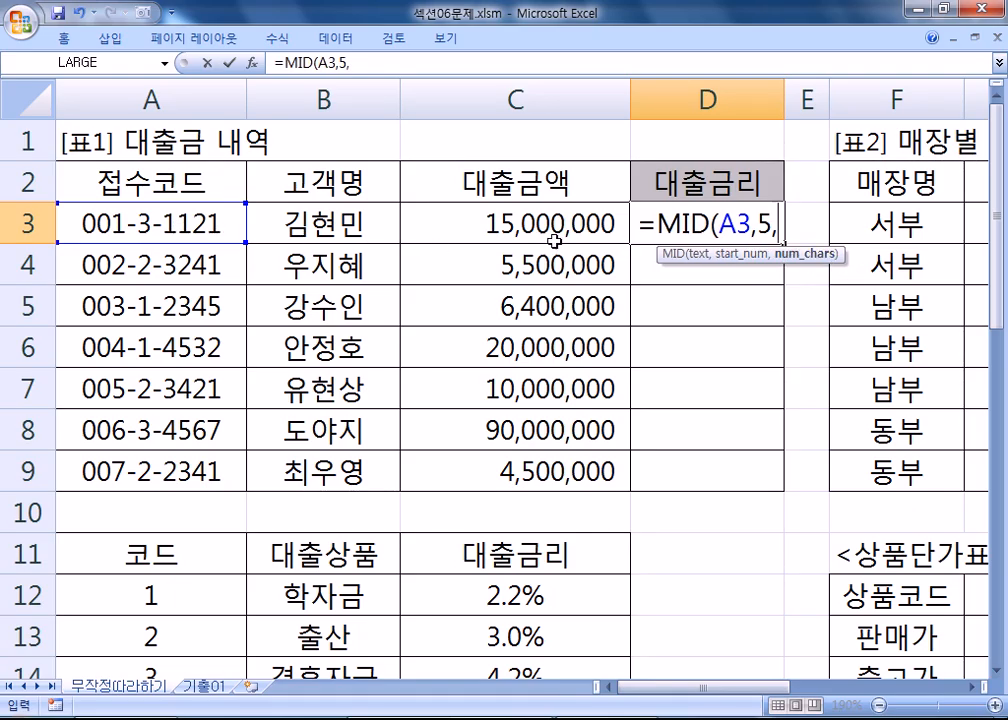
pyautogui.write('1')
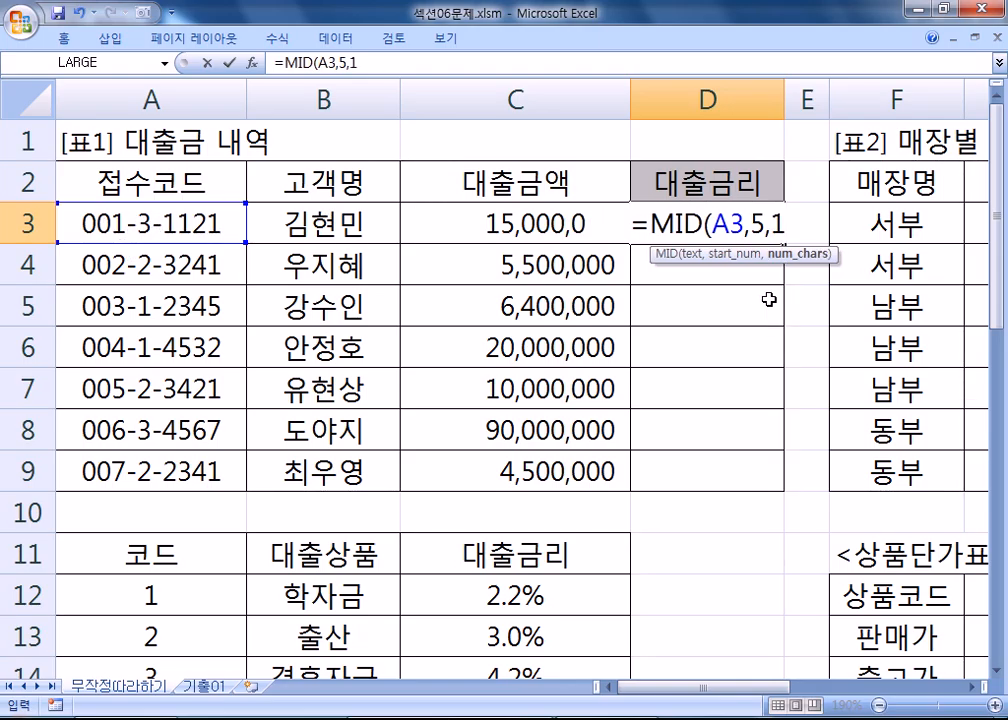
pyautogui.press('Return')
# - Remove the extra closing parenthesis from D3's MID formula and re-enter it
pyautogui.click(715, 232)
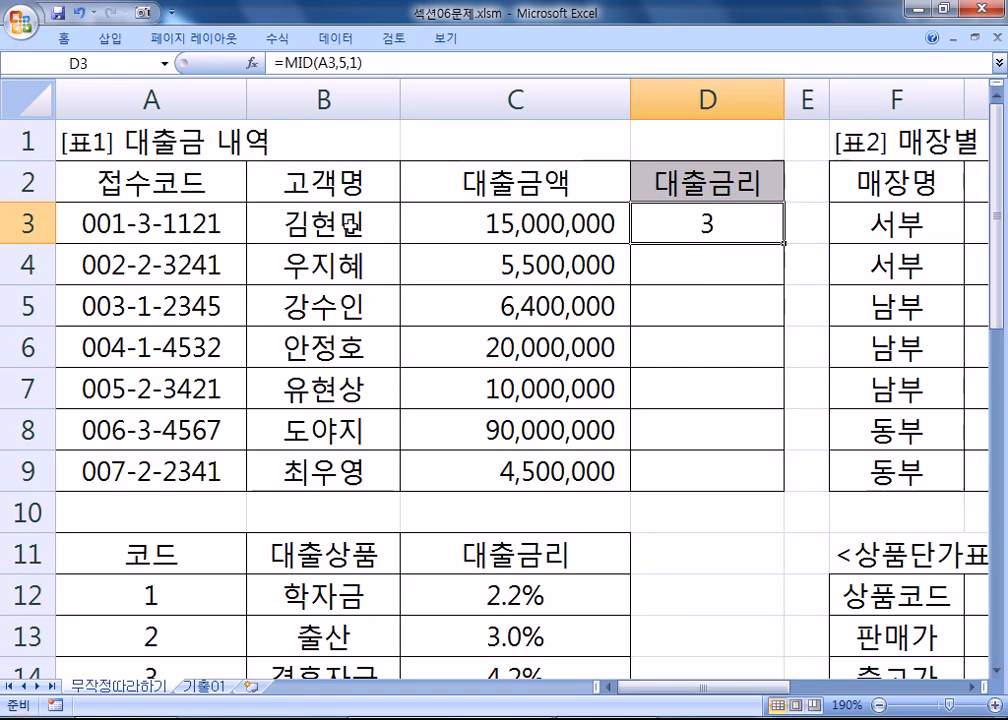
pyautogui.doubleClick(652, 220)
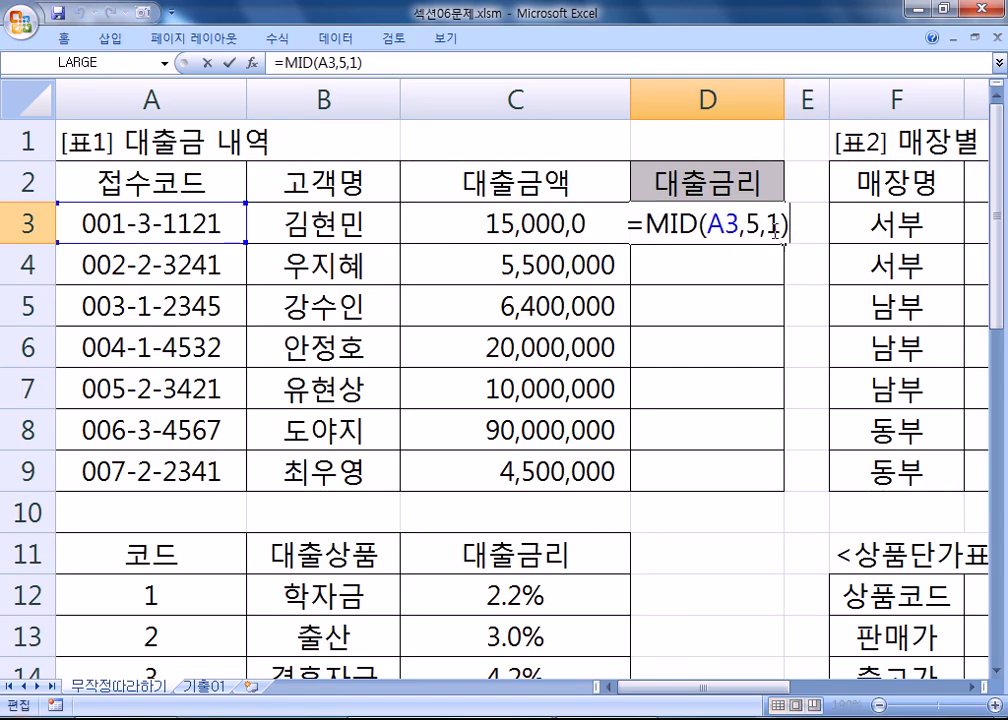
pyautogui.moveTo(792, 225); pyautogui.dragTo(785, 225)
pyautogui.press('BackSpace')
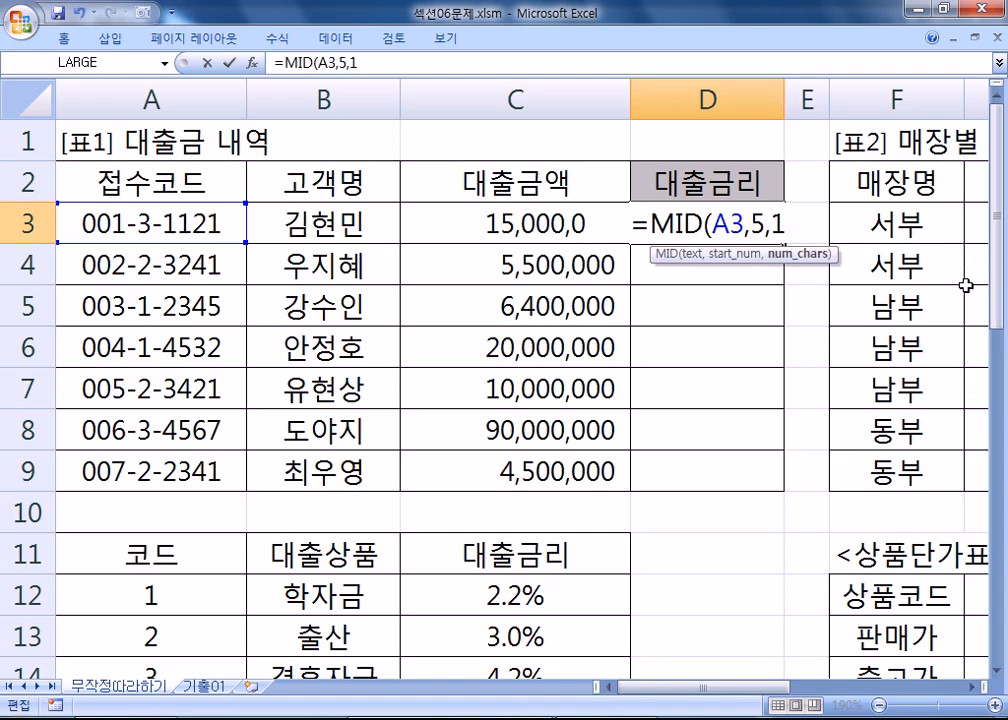
pyautogui.press('Return')
pyautogui.click(744, 223)
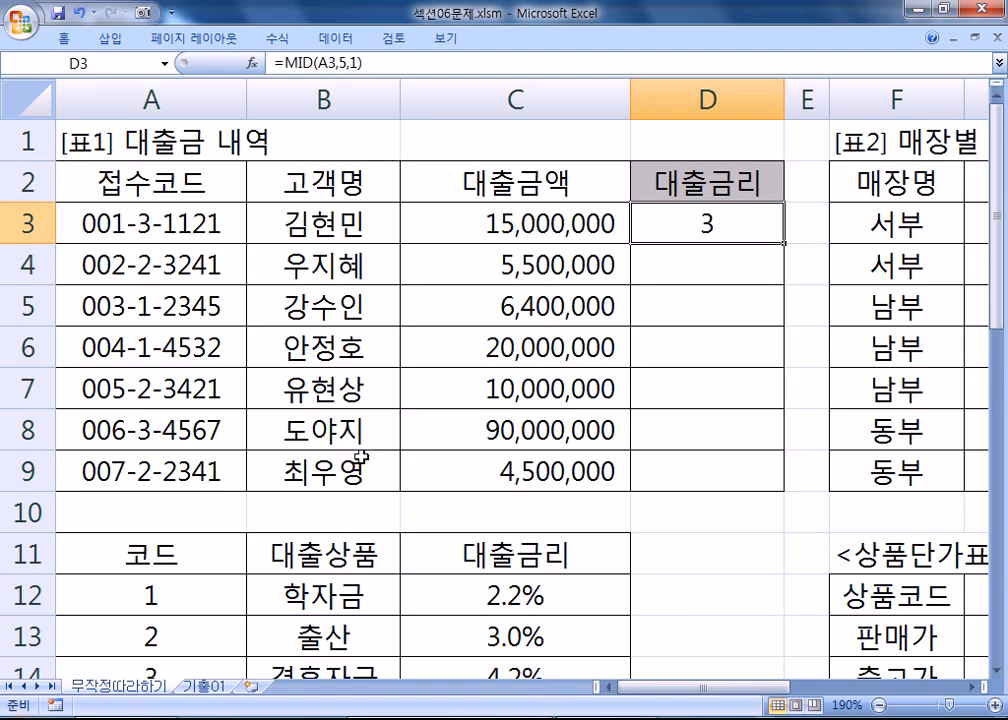
# - Compare D3's MID result with code 3 in the lookup table
pyautogui.scroll(-2, 425, 433)
pyautogui.click(163, 428)
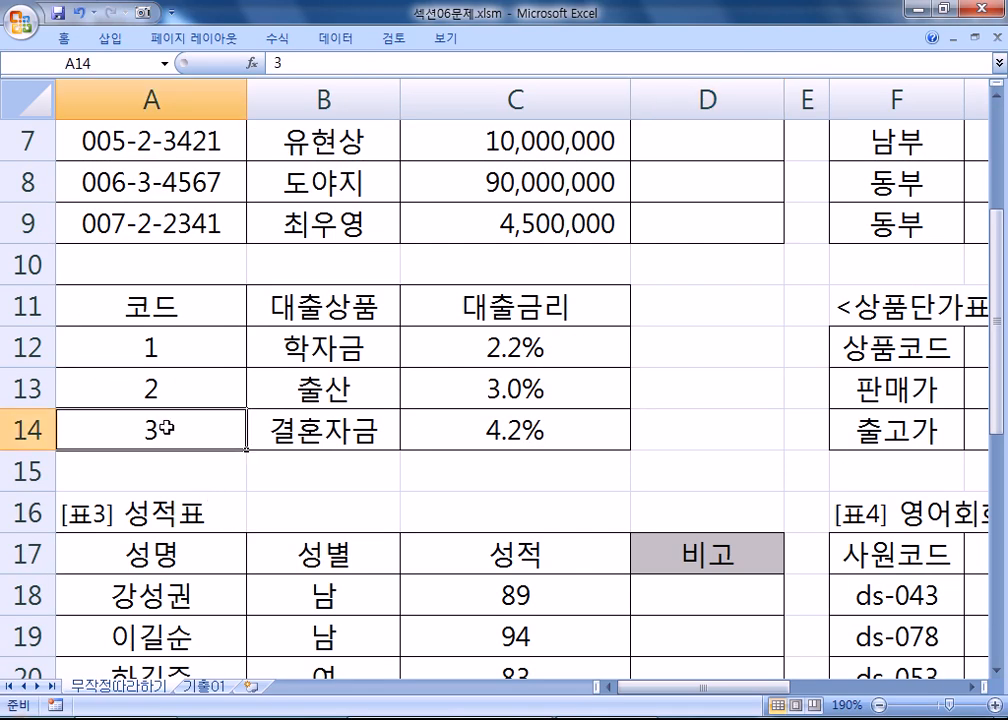
pyautogui.scroll(1, 150, 380)
pyautogui.scroll(1, 712, 165)
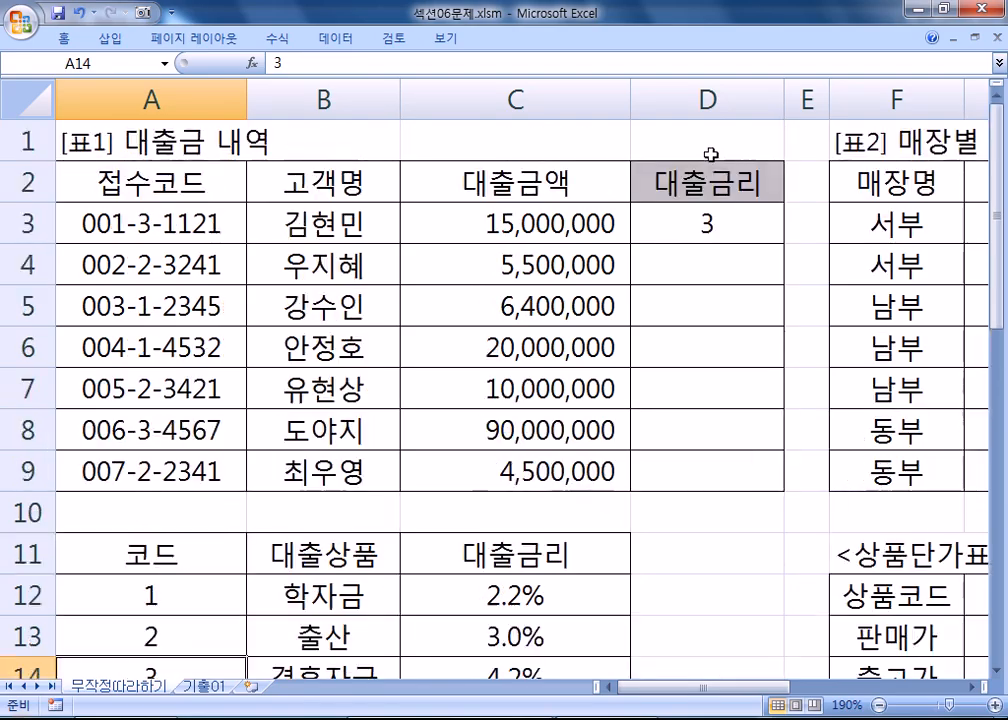
pyautogui.click(689, 238)
pyautogui.scroll(-1, 207, 473)
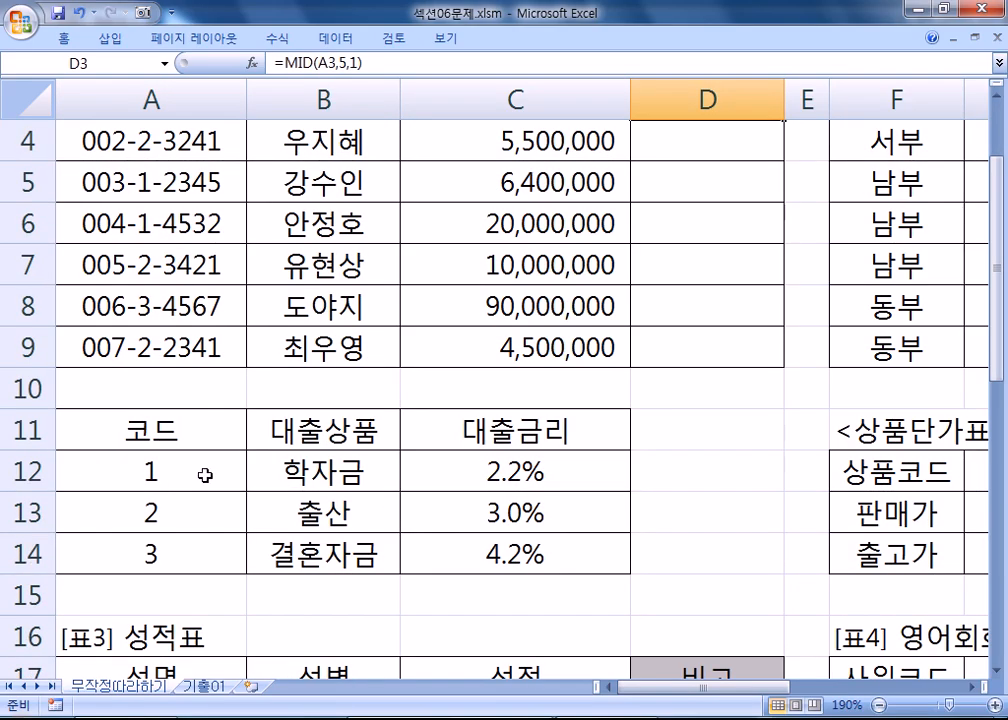
pyautogui.click(173, 560)
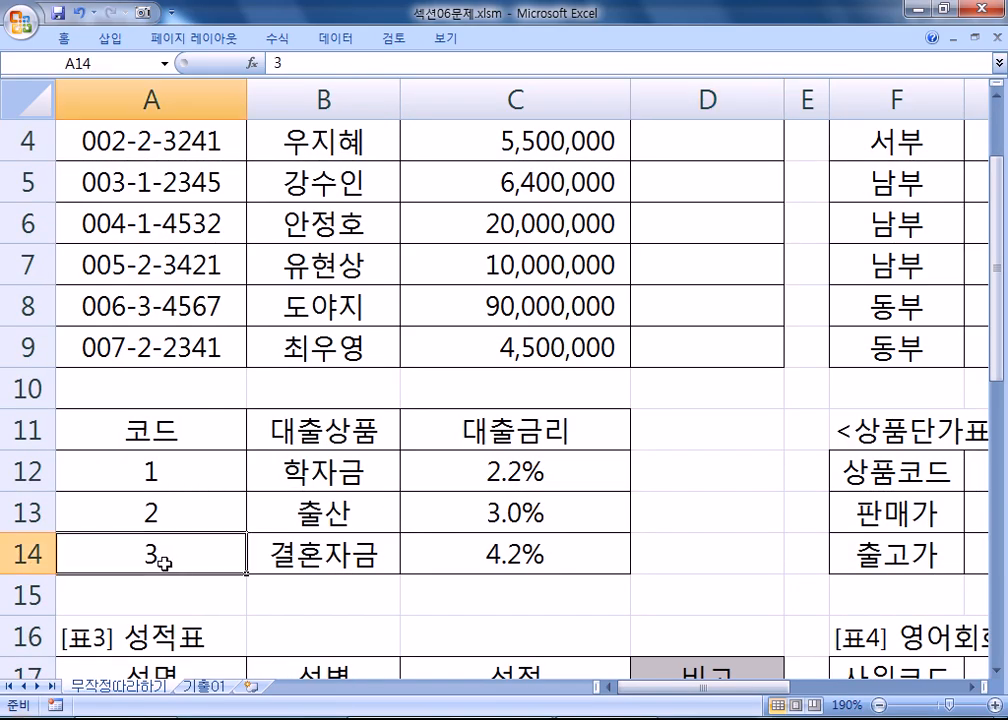
pyautogui.scroll(1, 250, 480)
# - Check code 3's 4.2% rate, then delete the MID formula from D3
pyautogui.click(690, 181)
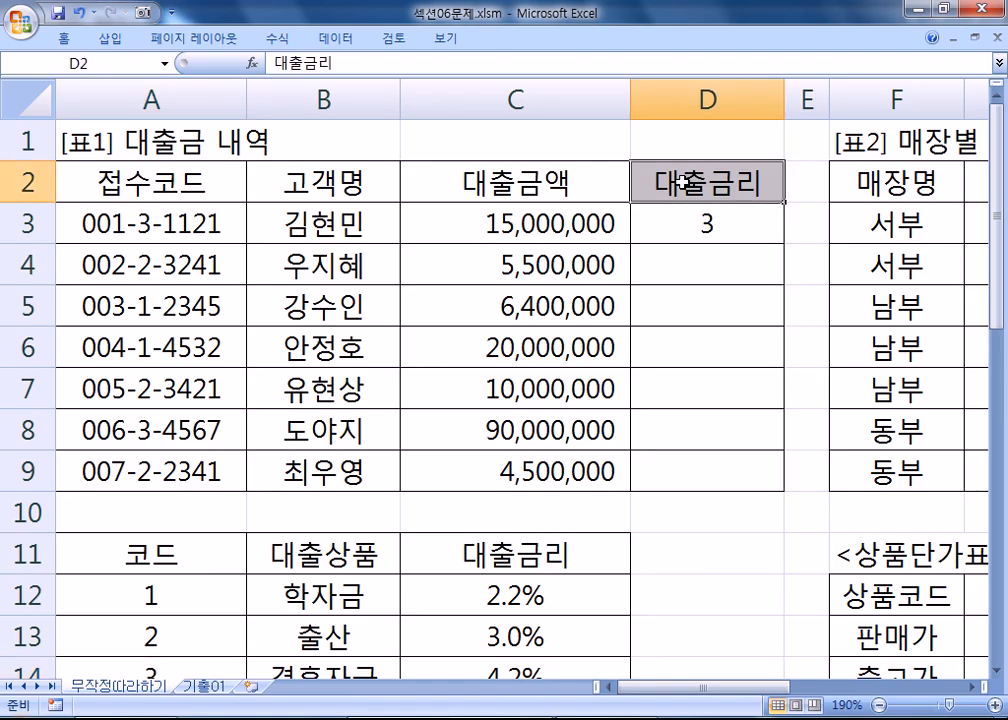
pyautogui.scroll(-1, 590, 263)
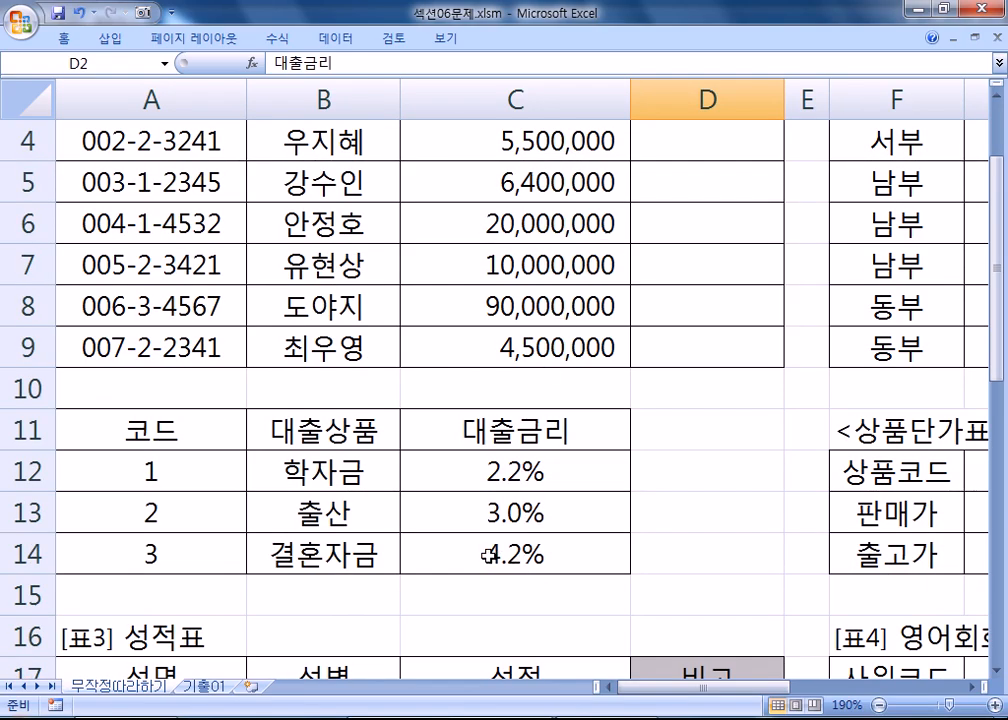
pyautogui.click(497, 557)
pyautogui.scroll(1, 697, 279)
pyautogui.click(703, 218)
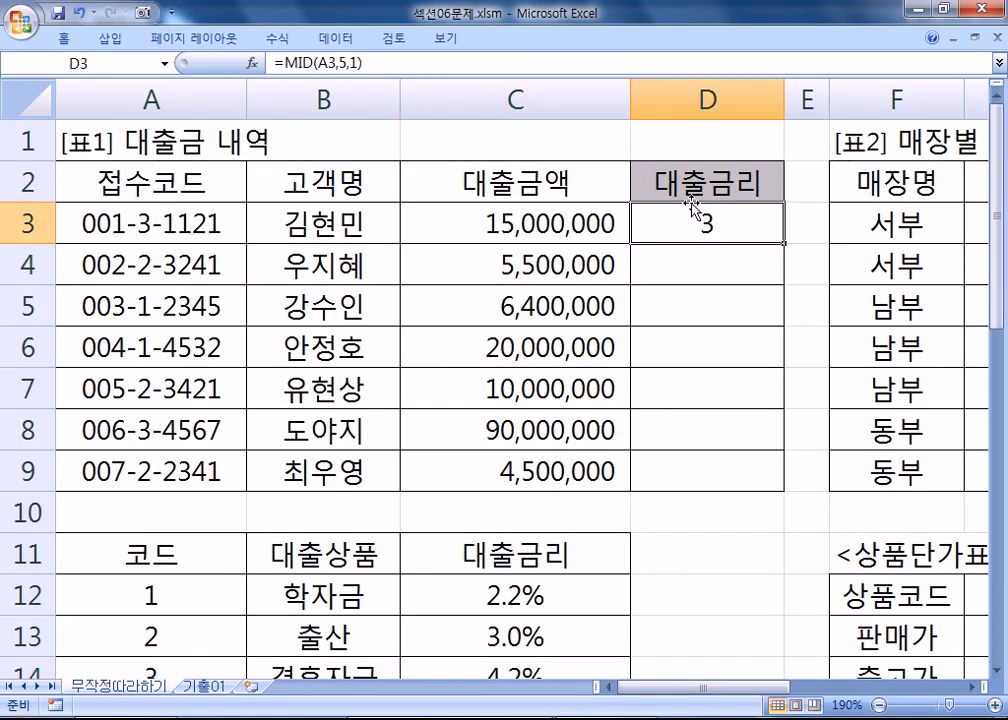
pyautogui.doubleClick(693, 208)
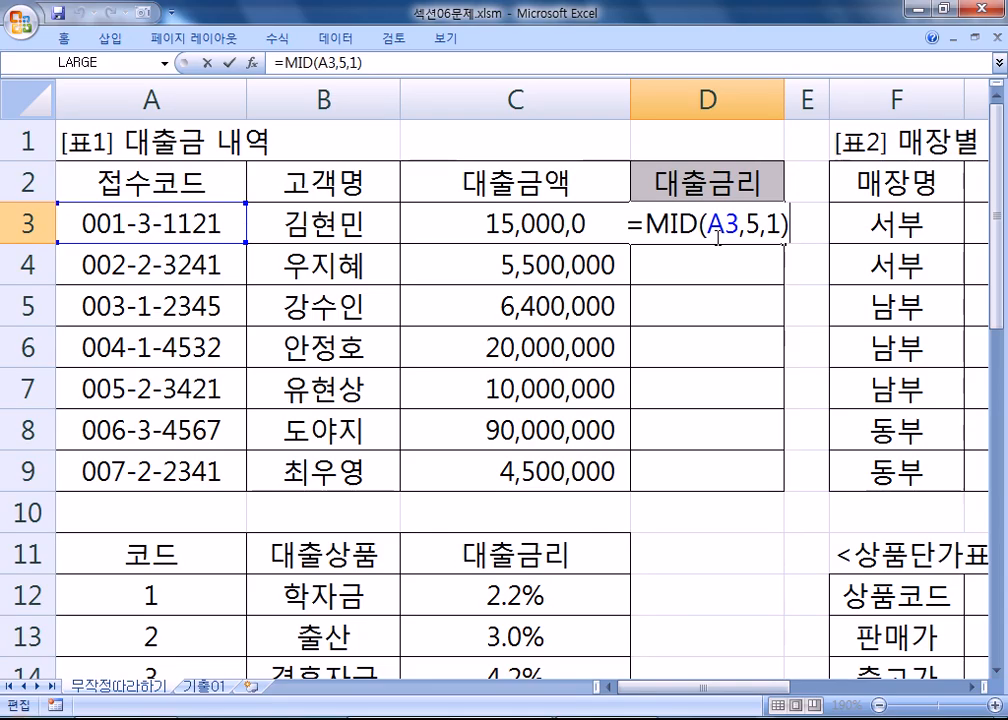
pyautogui.hotkey('ctrl', 'Return')
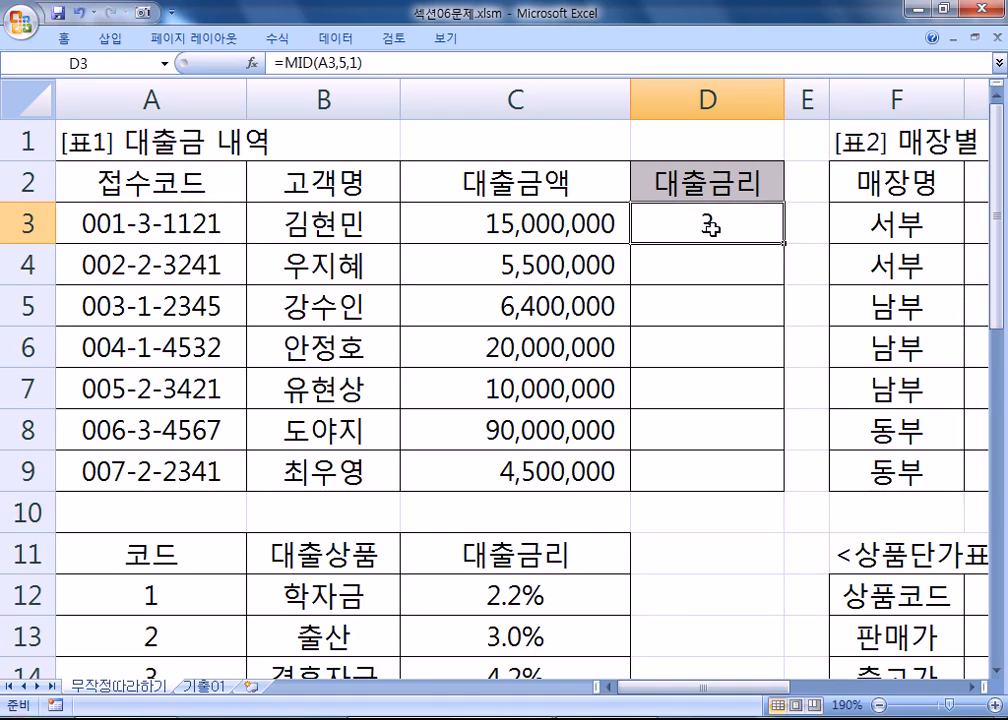
pyautogui.press('Delete')
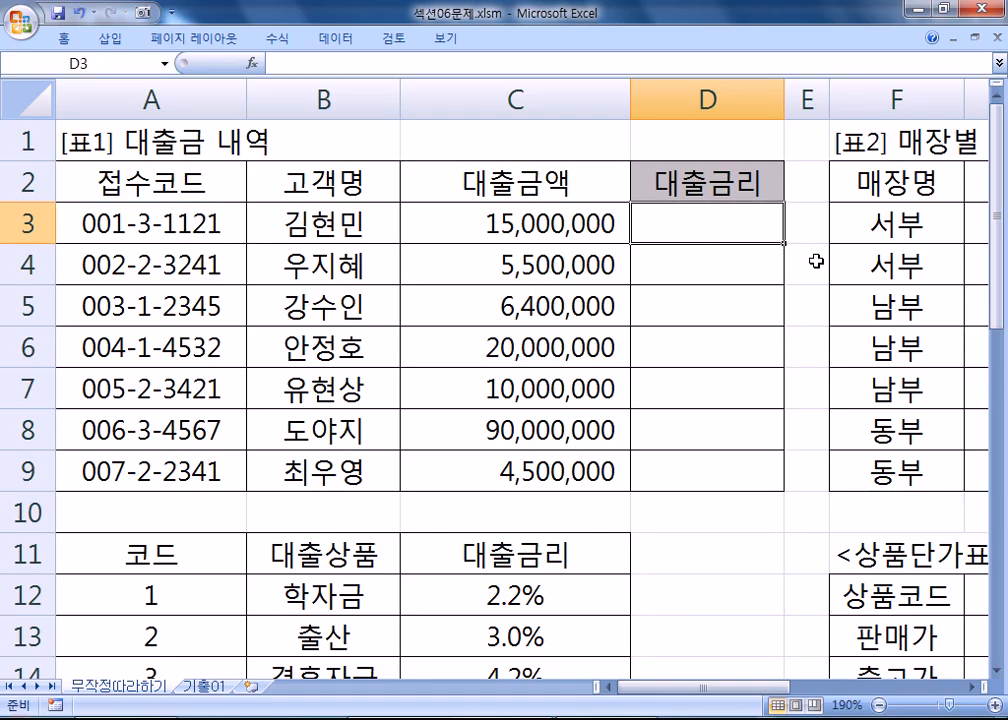
# - Append (A3,5,1) after MID in the notes so the line reads VLOOKUP, MID(A3,5,1)
pyautogui.write('=')
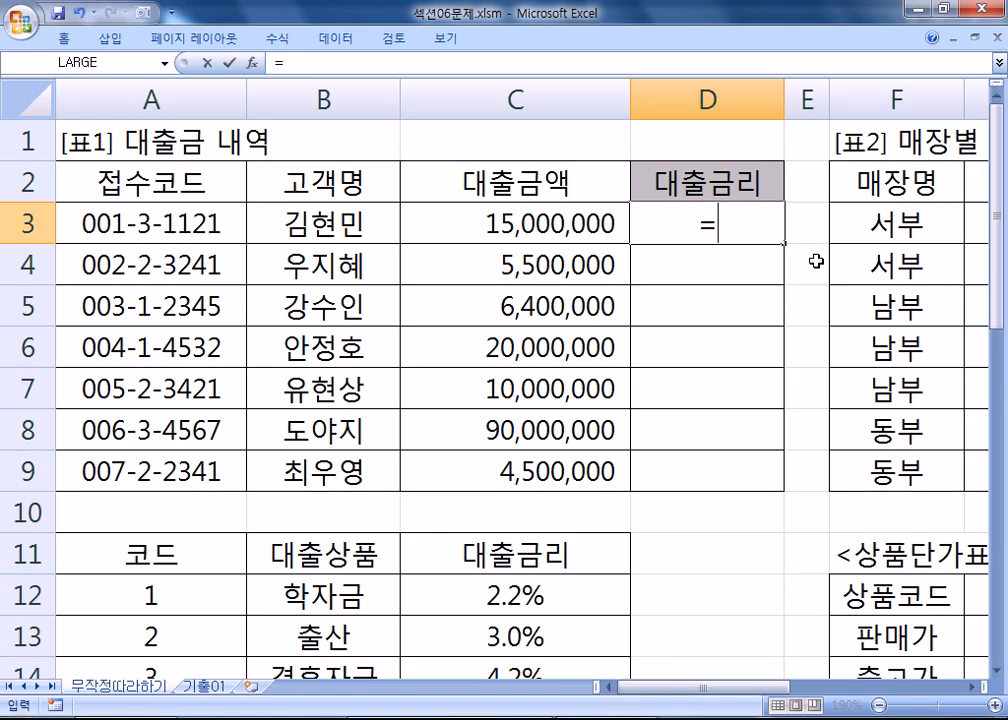
pyautogui.hotkey('alt', 'Tab')
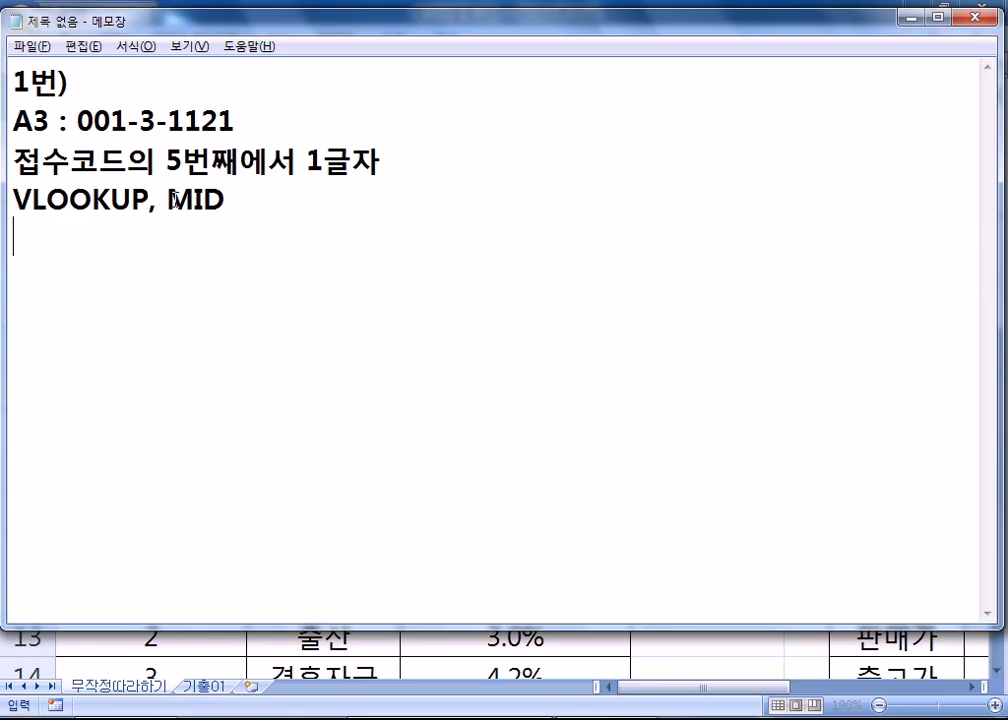
pyautogui.moveTo(272, 22); pyautogui.dragTo(362, 265)
pyautogui.press('Return')
pyautogui.press('Up')
pyautogui.press('Up')
pyautogui.press('End')
pyautogui.write('(')
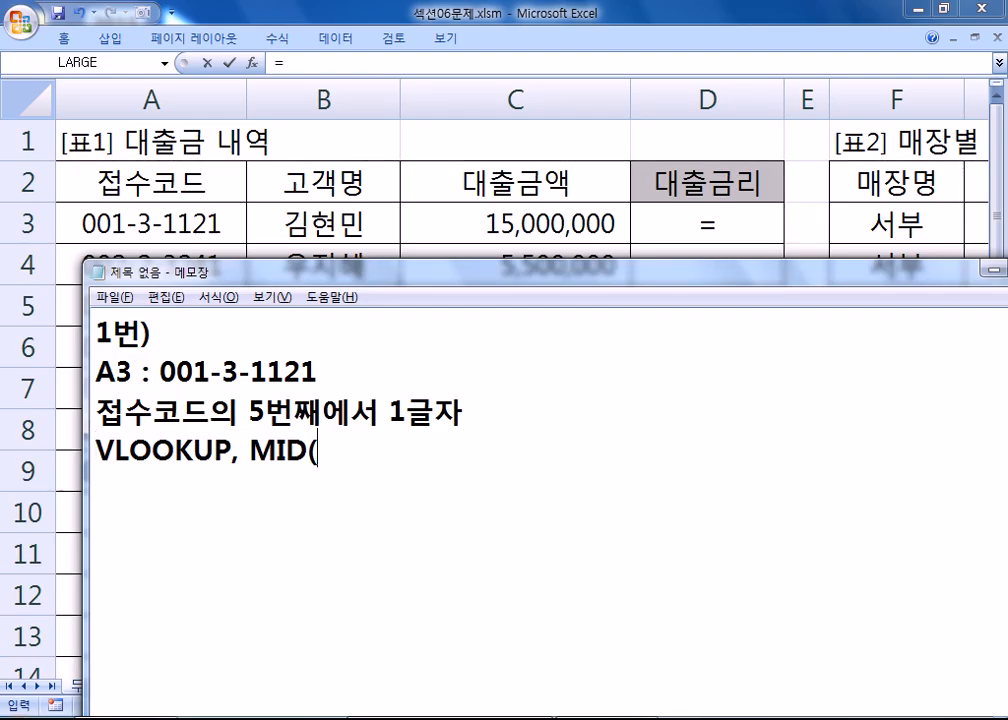
pyautogui.write('A3,5,1)')
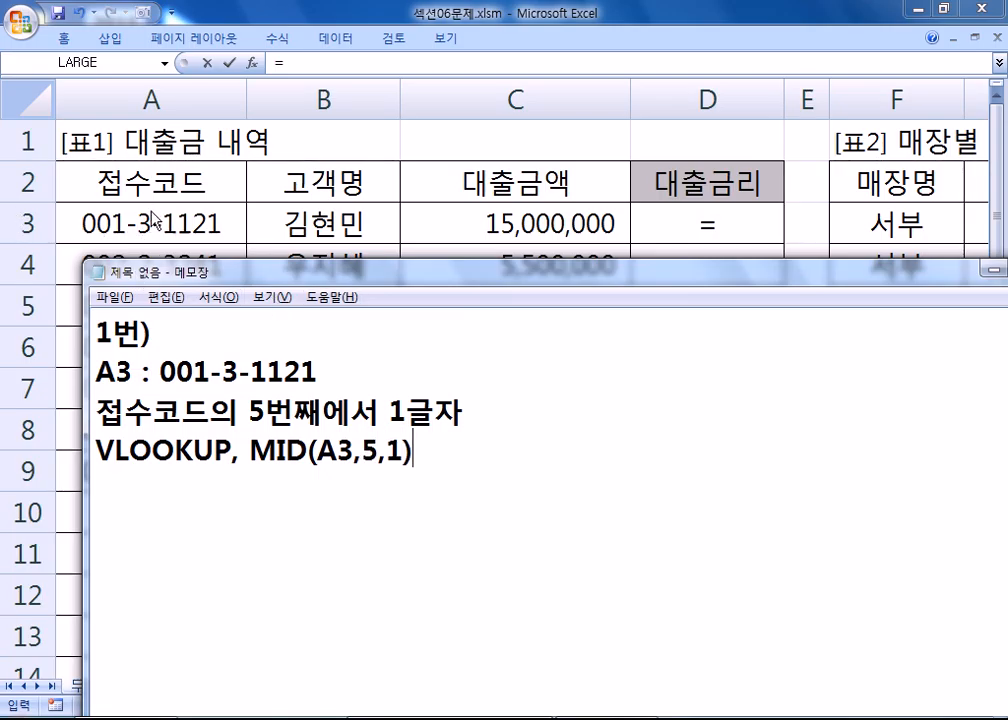
# - Review the VLOOKUP note and move the Notepad window up over the sheet
pyautogui.moveTo(232, 452); pyautogui.dragTo(67, 448)
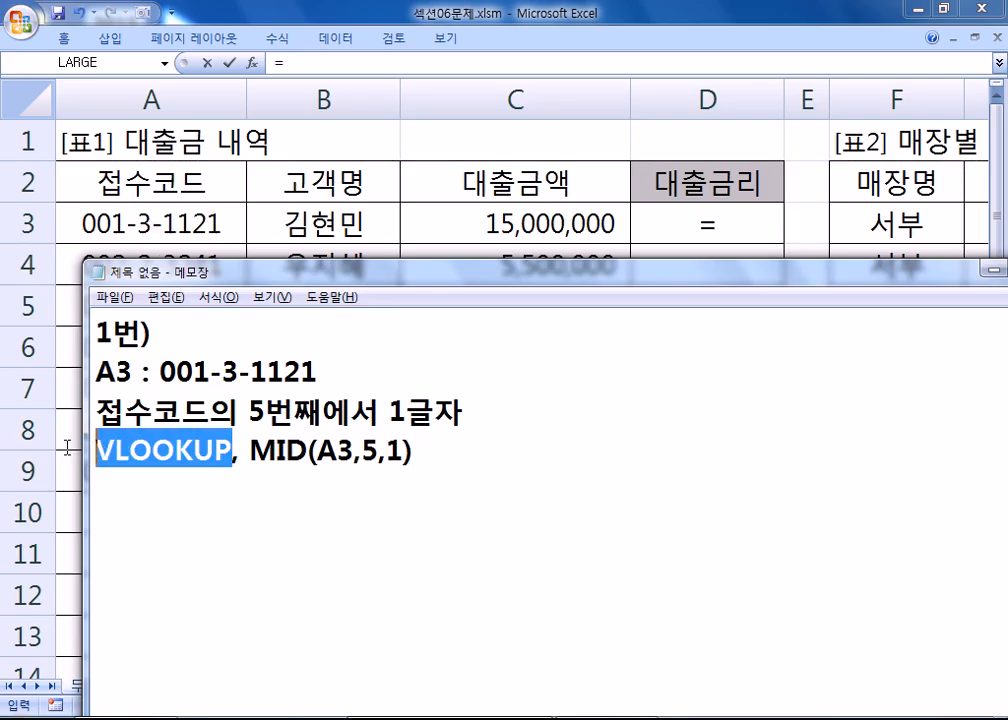
pyautogui.click(237, 460)
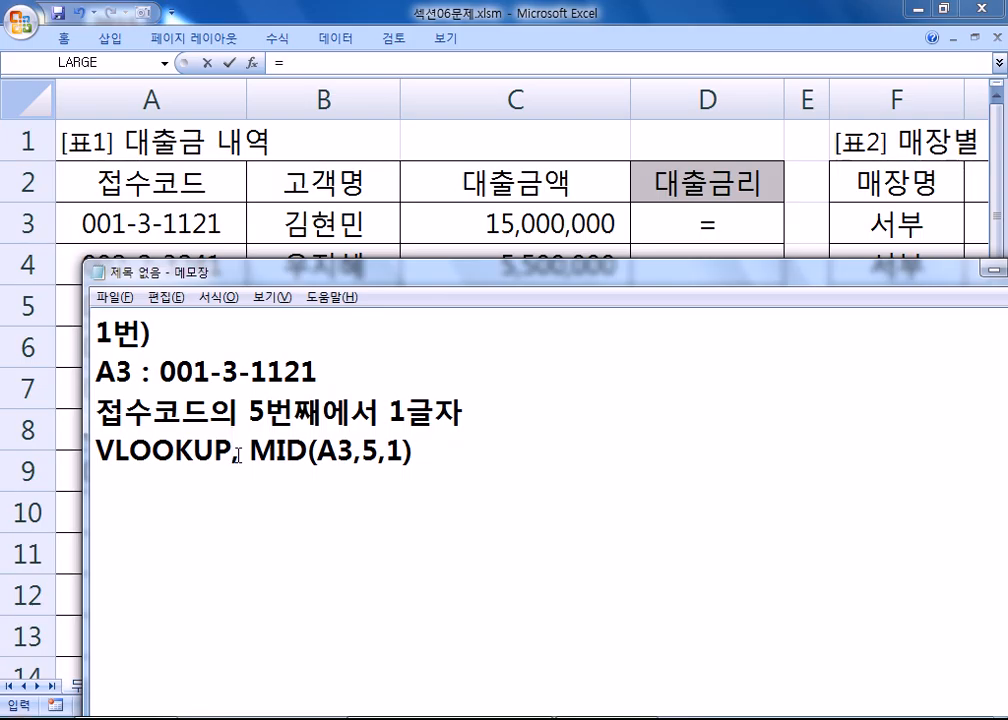
pyautogui.moveTo(436, 287); pyautogui.dragTo(349, 88)
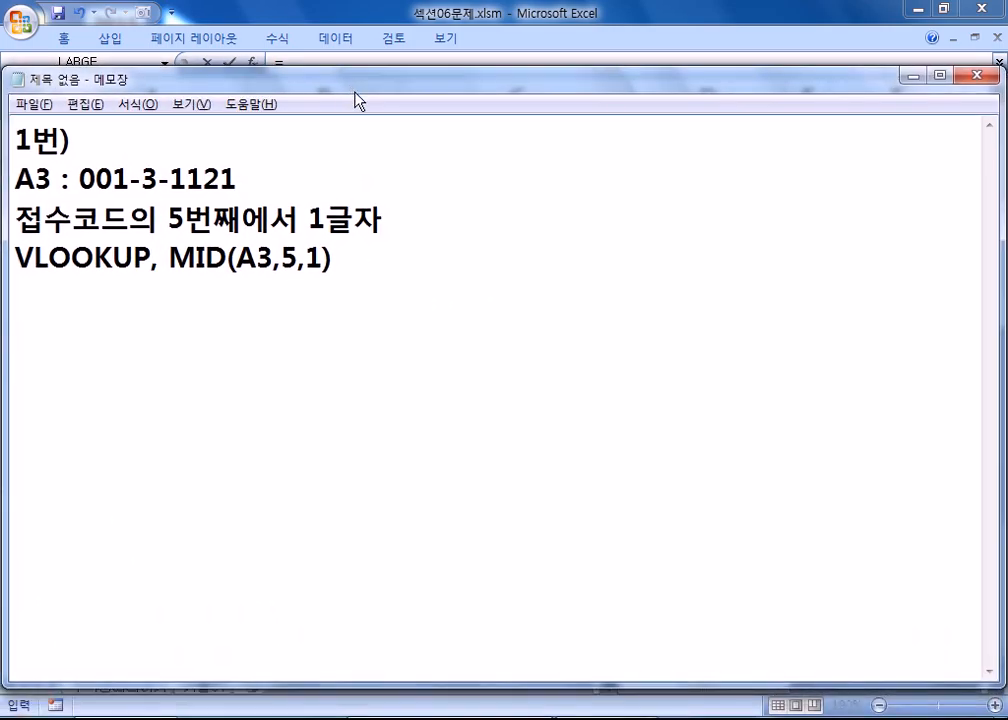
pyautogui.hotkey('alt', 'Tab')
# - Try starting VLOOKUP in D3 via AutoComplete, then cancel the entry
pyautogui.write('V')
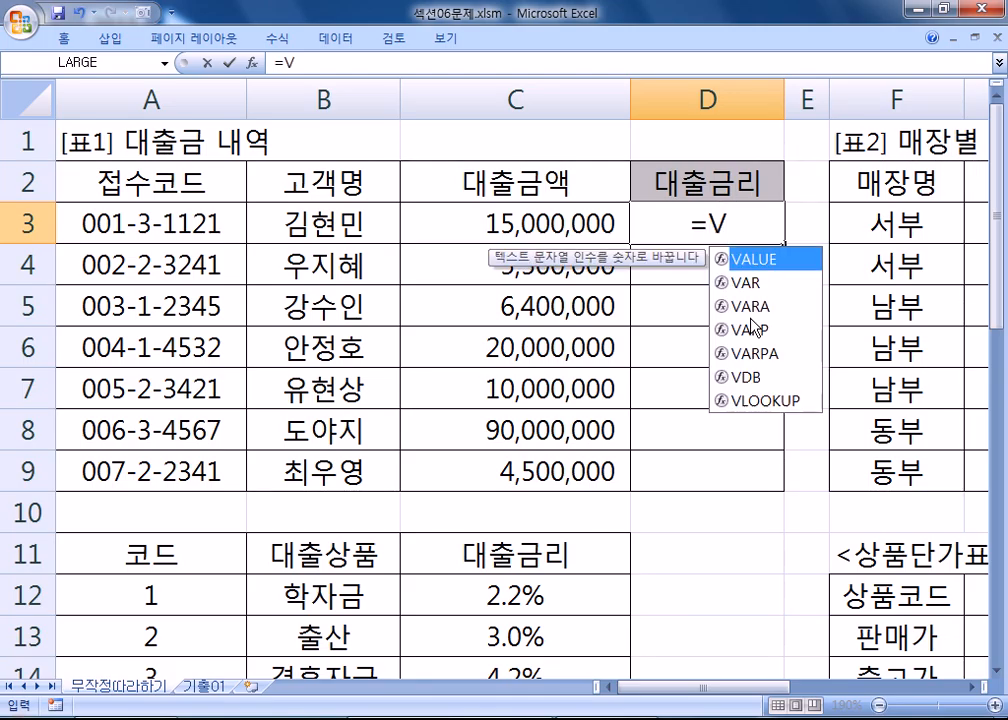
pyautogui.write('L')
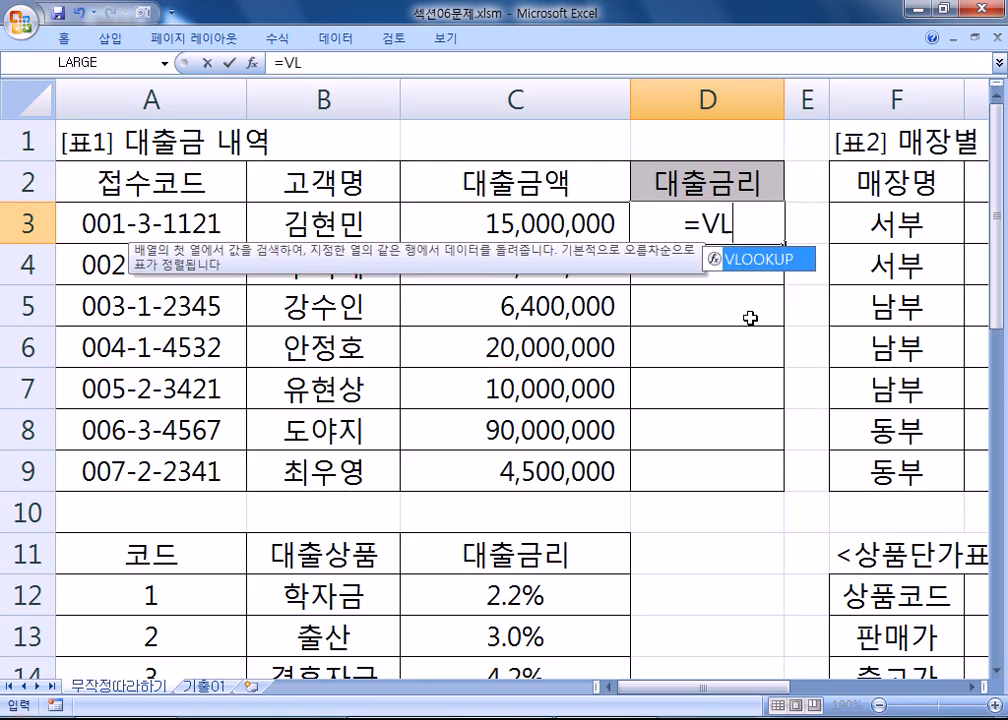
pyautogui.press('Tab')
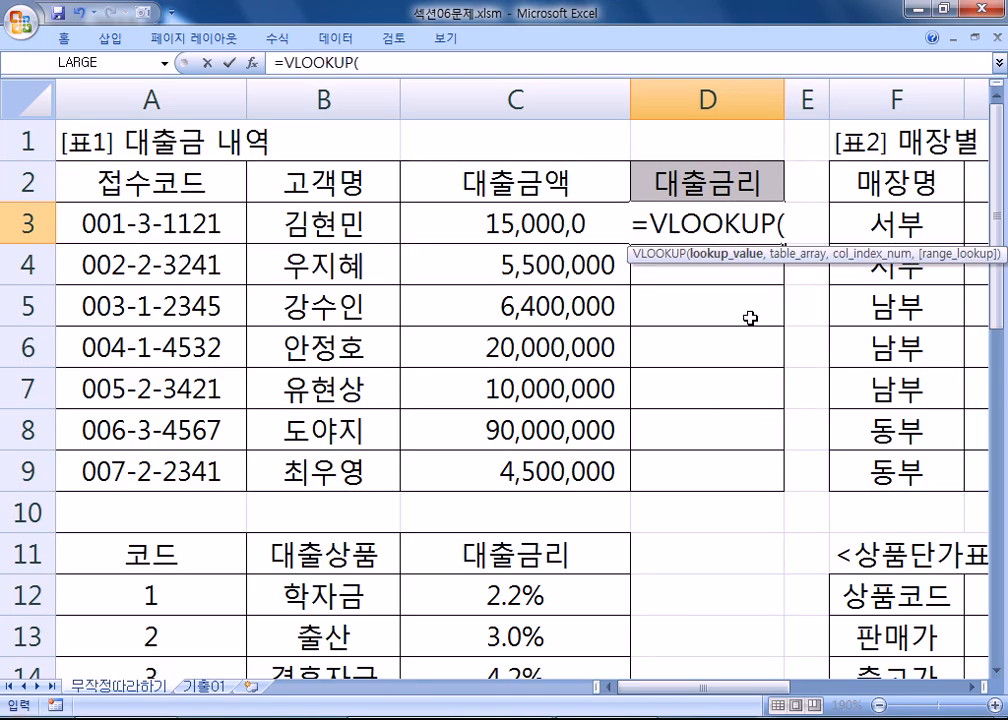
pyautogui.moveTo(640, 262); pyautogui.dragTo(597, 284)
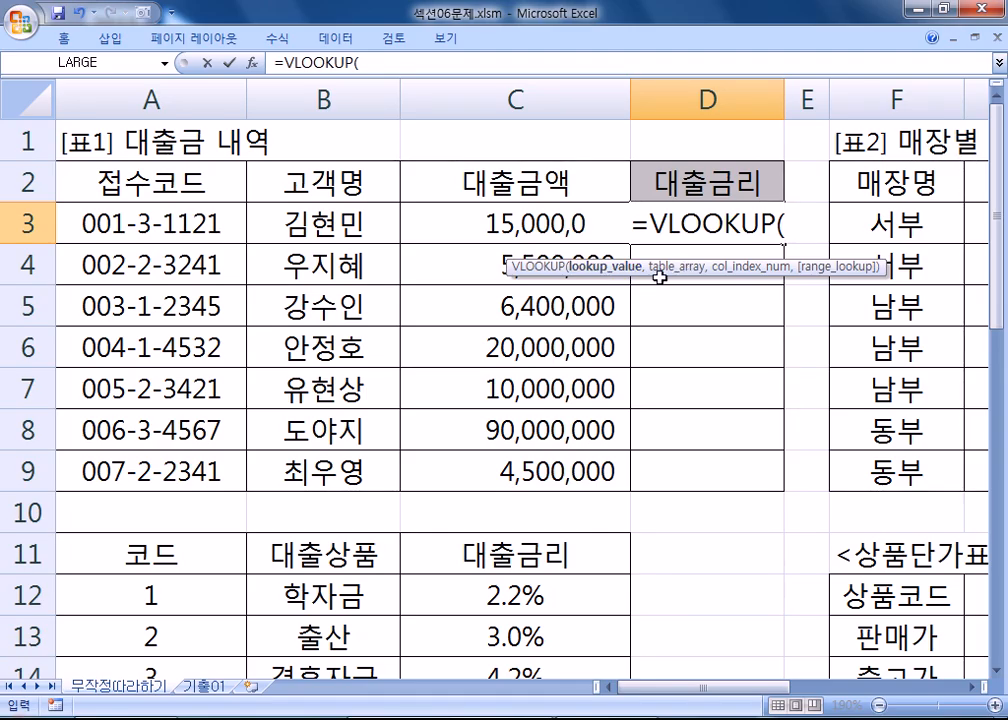
pyautogui.press('Escape')
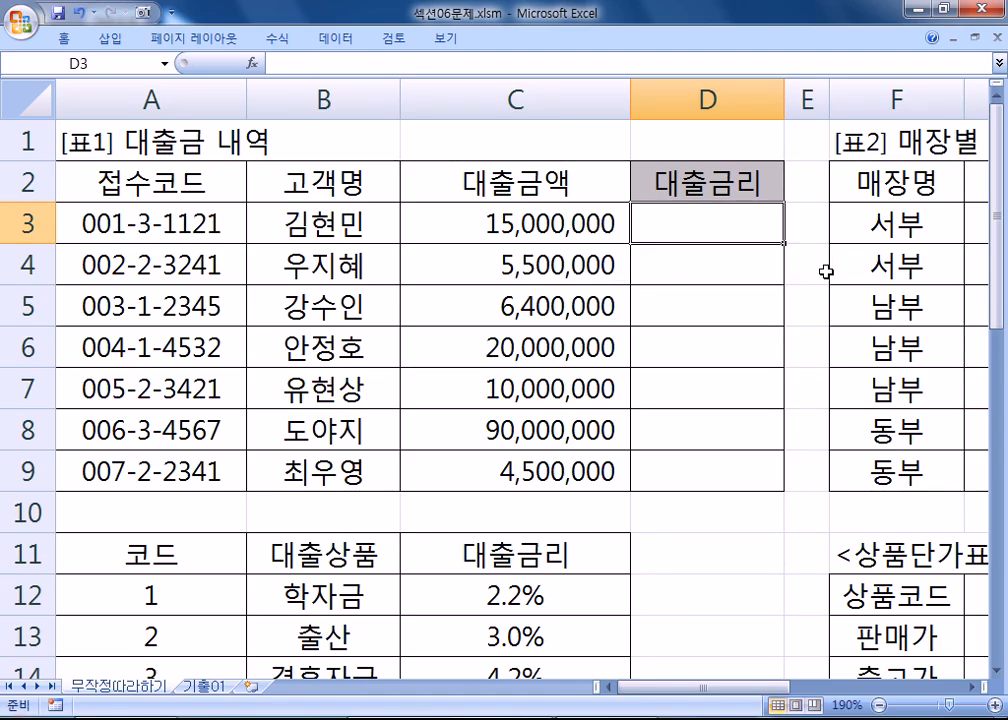
# - Cancel a trial =MID( and begin =VLOOKUP( in D3
pyautogui.write('=MID(')
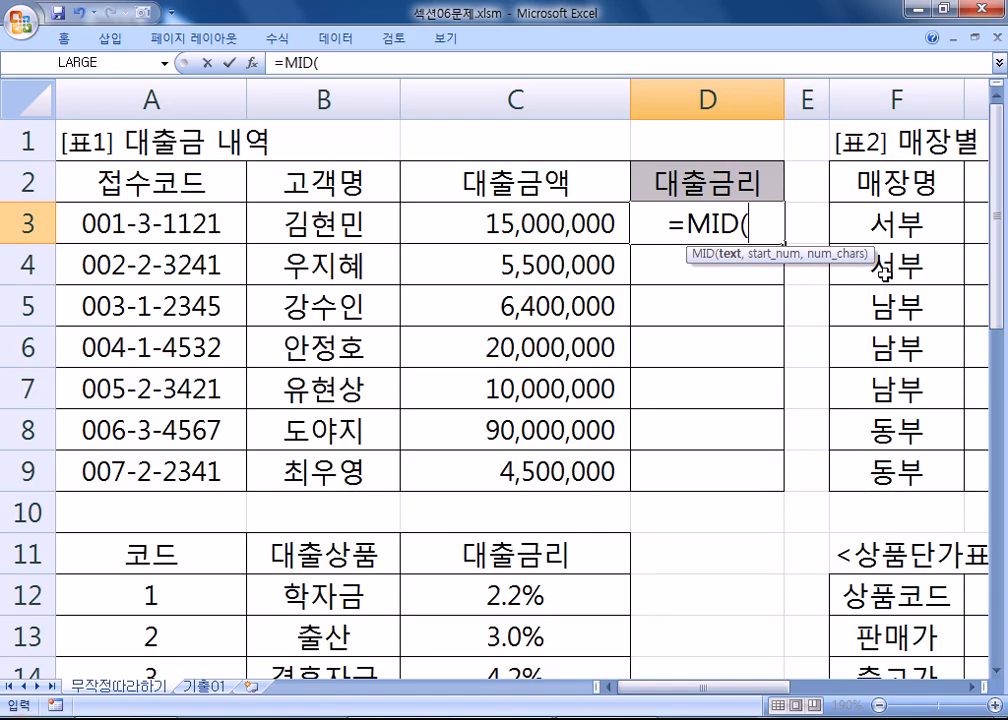
pyautogui.press('Escape')
pyautogui.write('=VLOOKUP(')
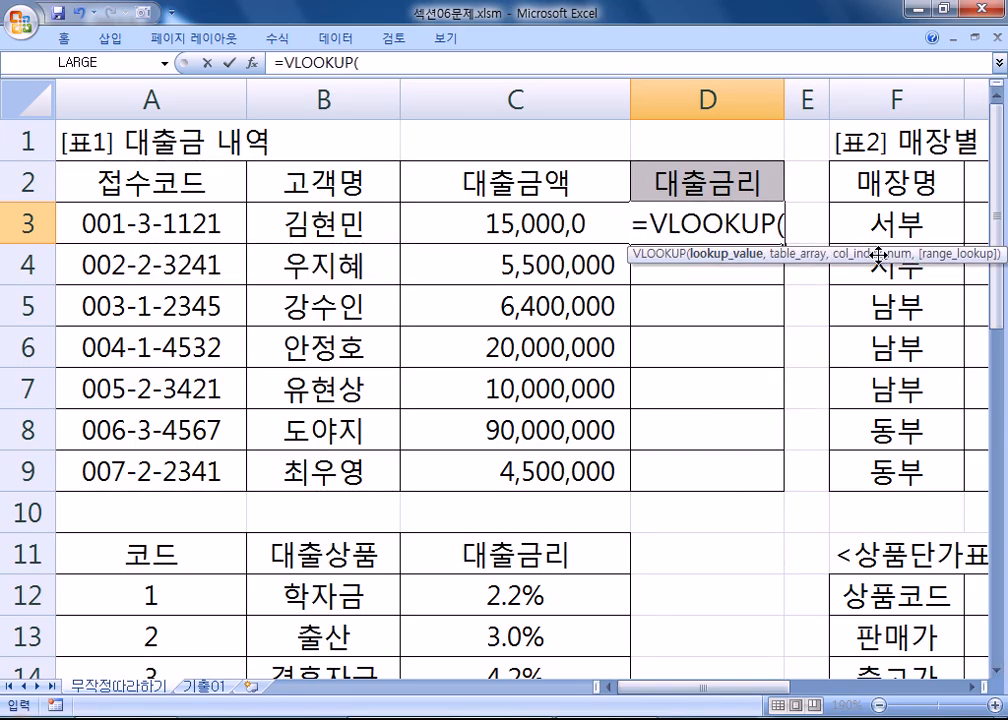
pyautogui.moveTo(636, 256); pyautogui.dragTo(566, 252)
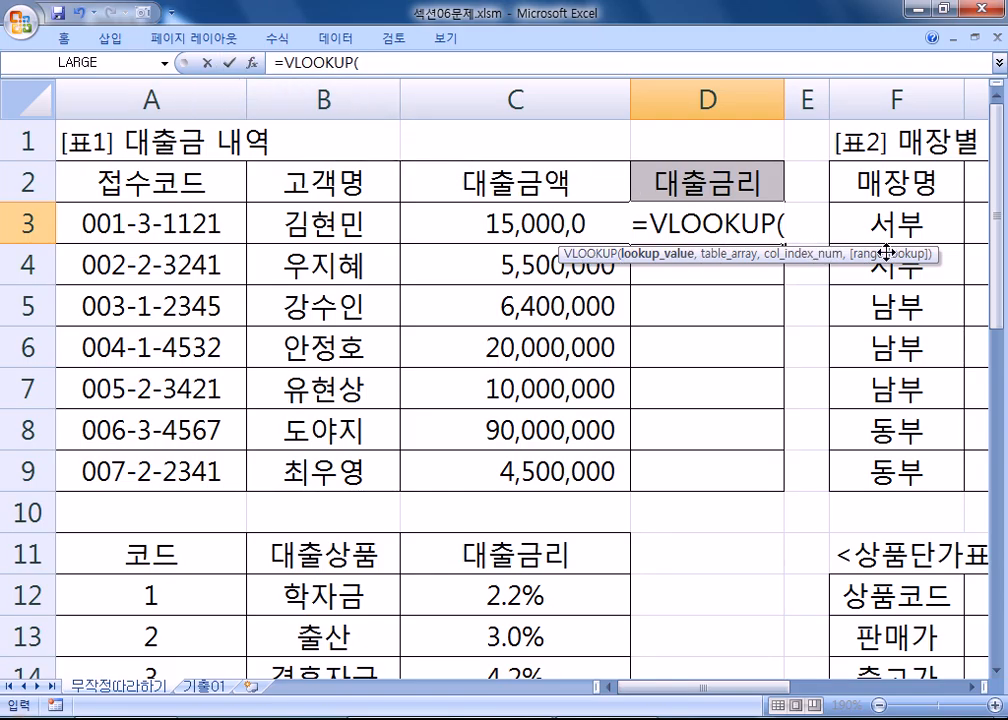
pyautogui.press('BackSpace')
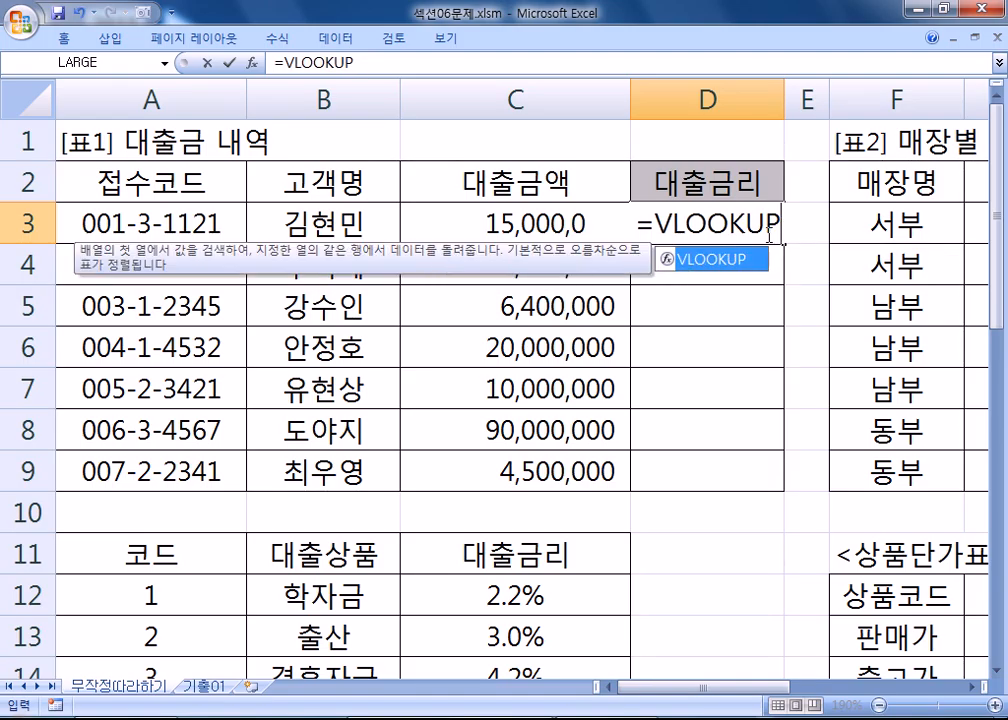
pyautogui.write('(')
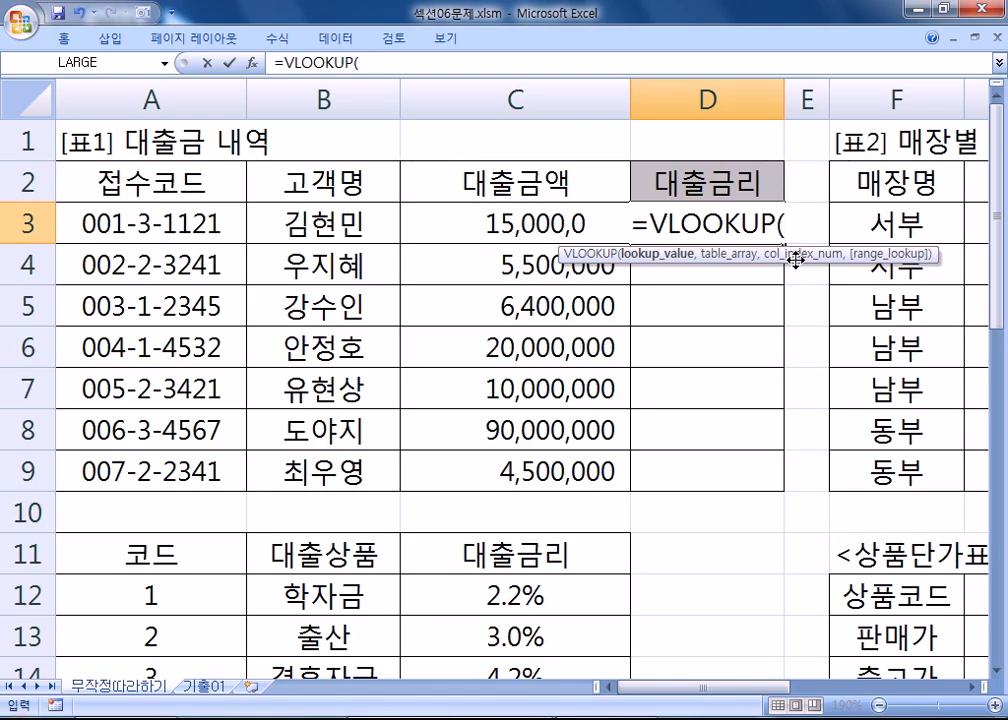
# - Open D3's empty VLOOKUP Function Arguments dialog with fx and move it clear of the data
pyautogui.click(254, 67)
pyautogui.moveTo(323, 117); pyautogui.dragTo(693, 273)
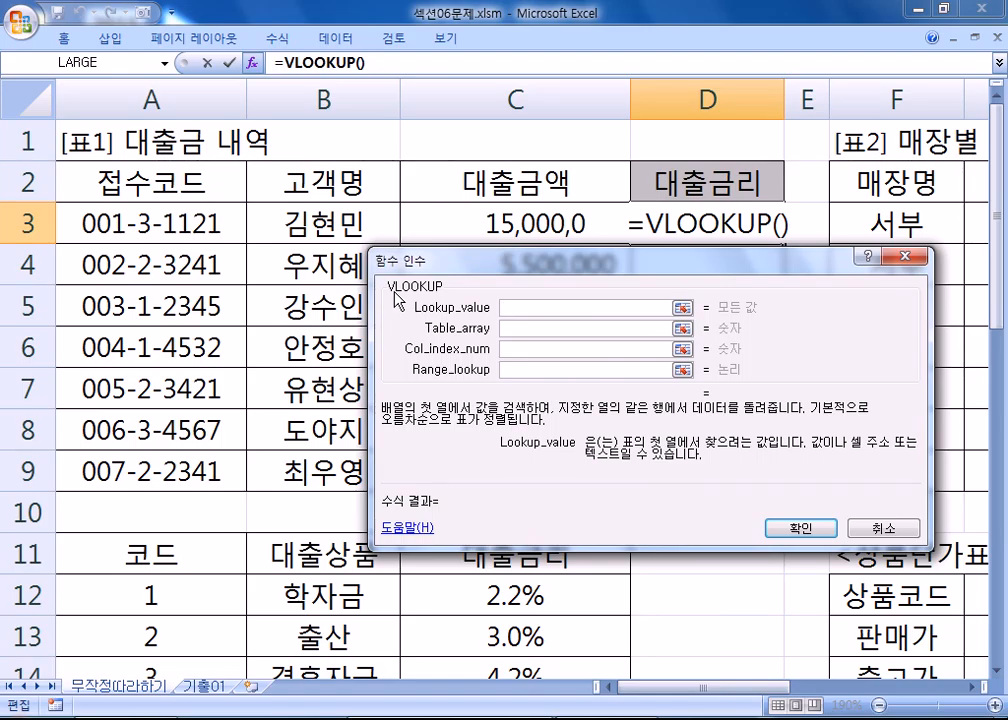
pyautogui.scroll(-2, 392, 298)
pyautogui.moveTo(422, 257); pyautogui.dragTo(605, 483)
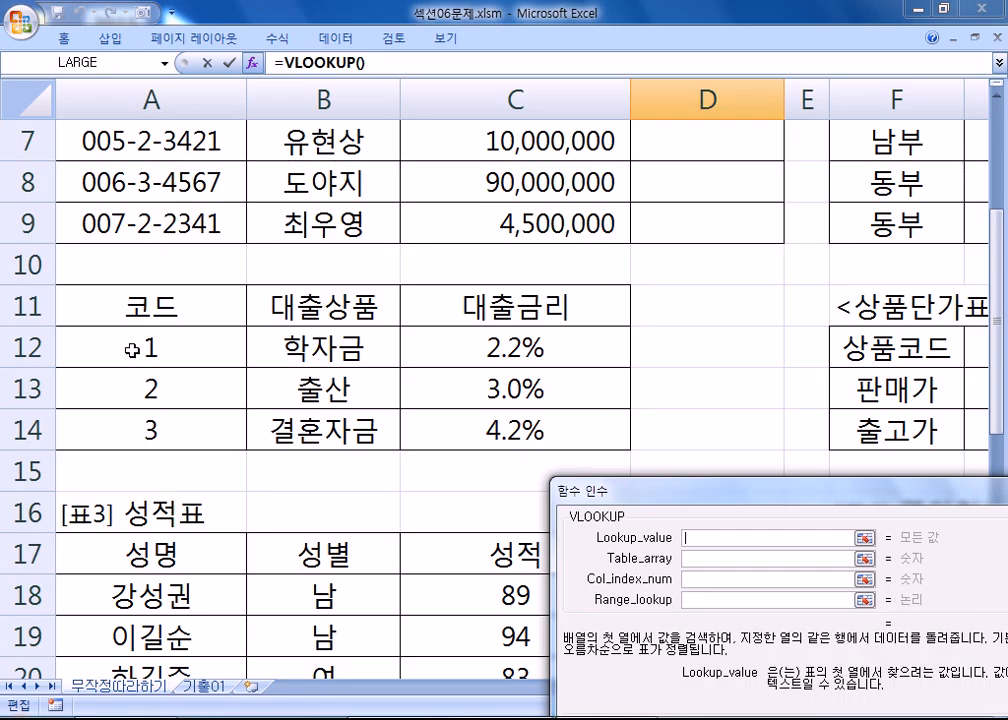
pyautogui.scroll(2, 131, 443)
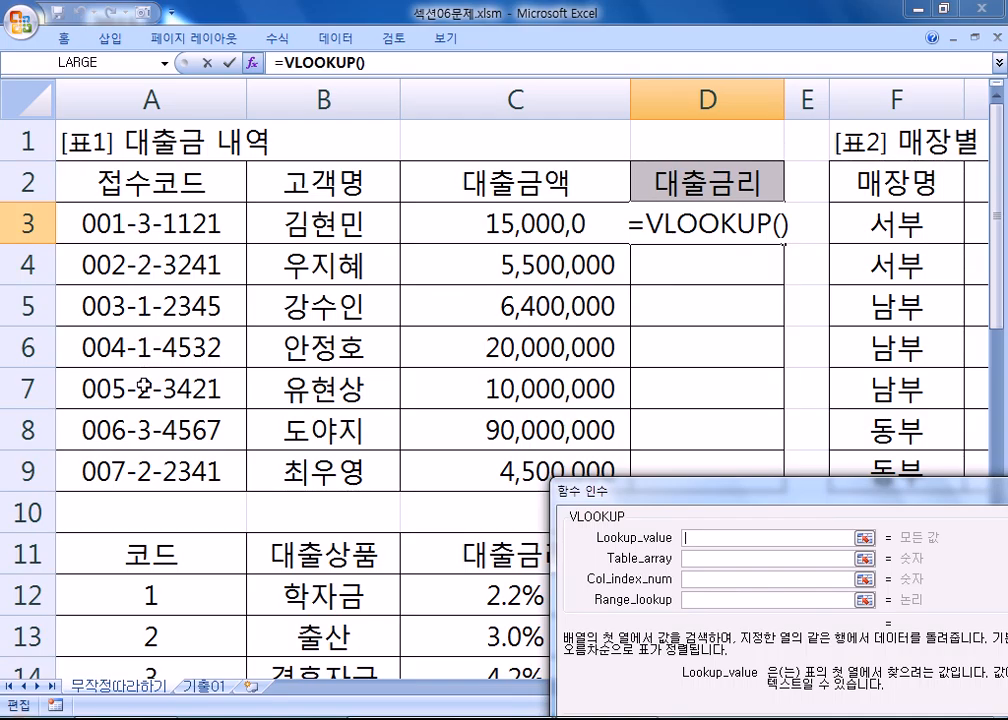
pyautogui.scroll(-3, 189, 323)
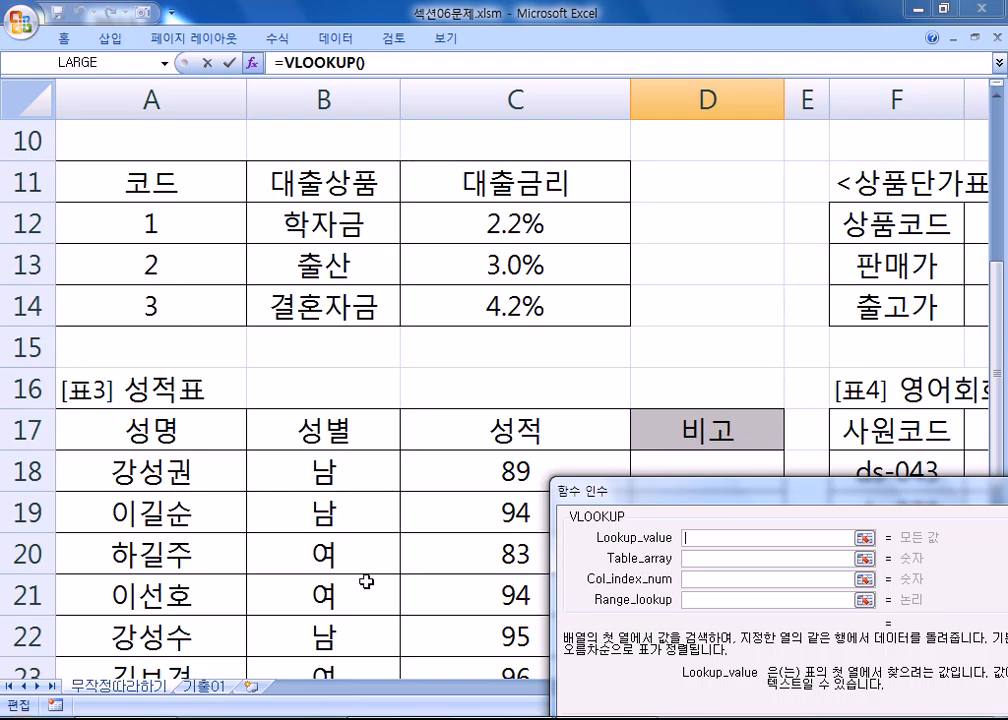
pyautogui.moveTo(605, 495); pyautogui.dragTo(162, 372)
pyautogui.moveTo(725, 693); pyautogui.dragTo(857, 700)
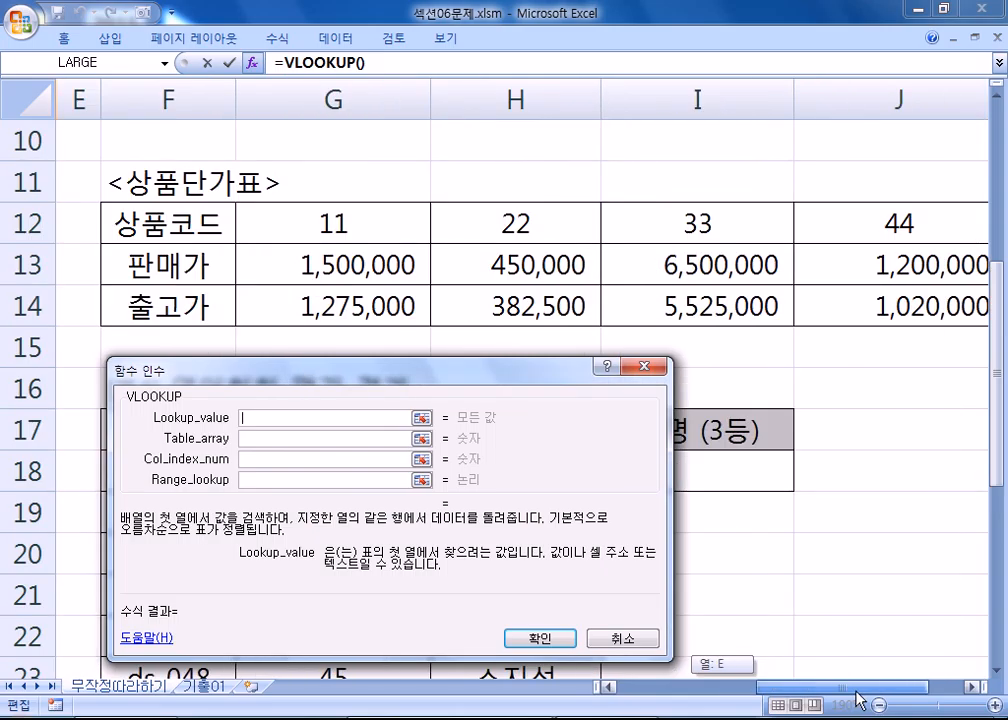
pyautogui.scroll(3, 524, 310)
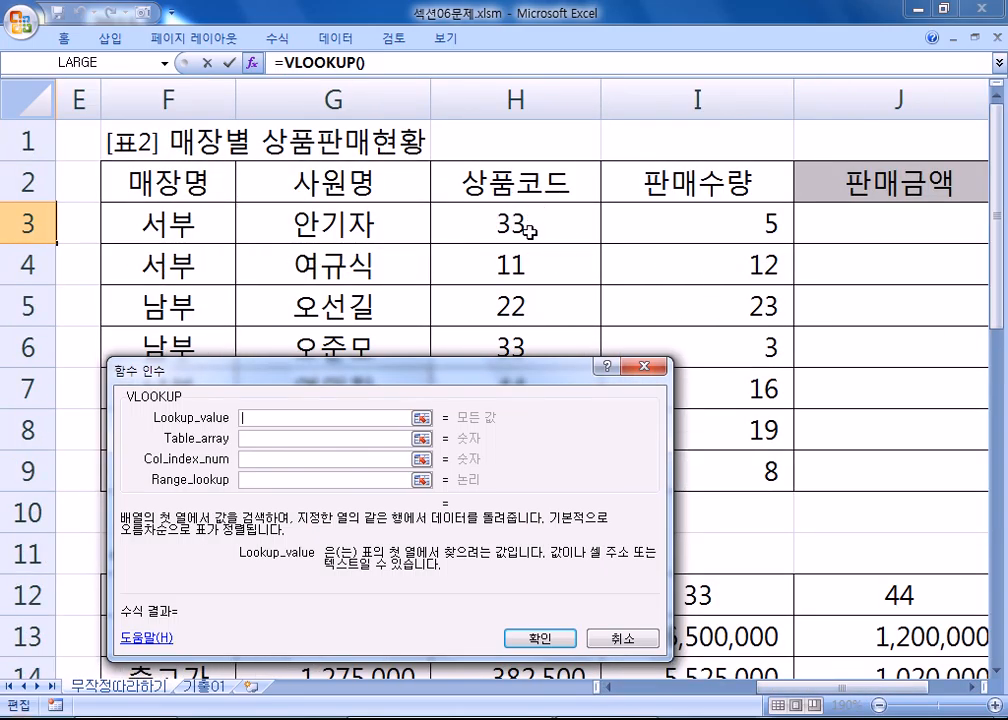
pyautogui.scroll(-3, 530, 232)
pyautogui.scroll(1, 369, 241)
pyautogui.scroll(-1, 371, 244)
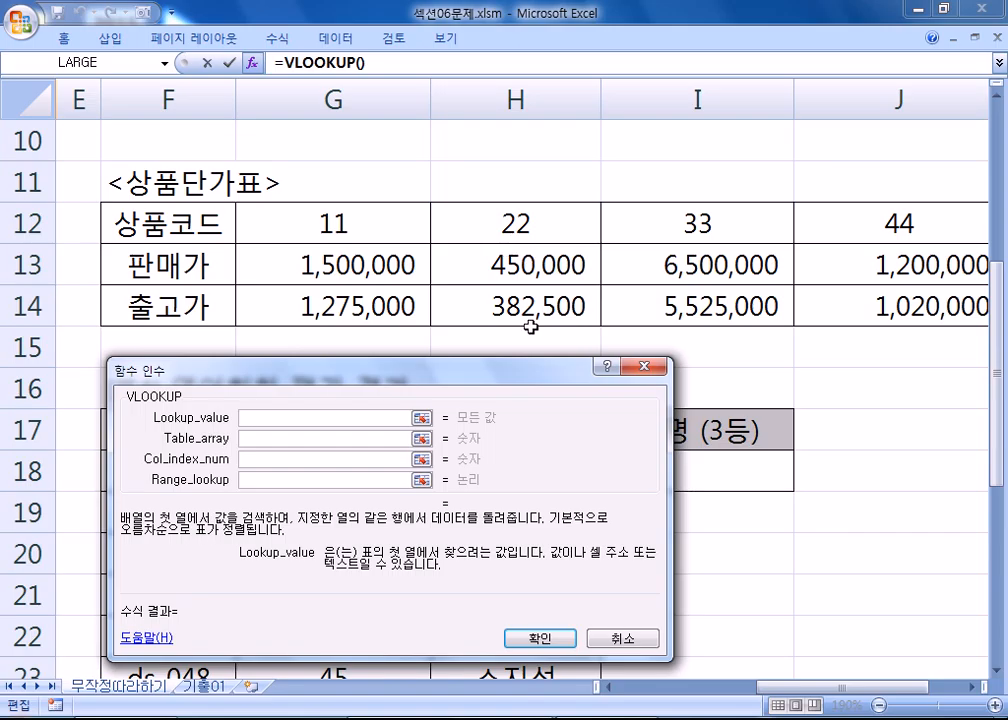
# - Reposition the blank VLOOKUP Function Arguments dialog so the loan table stays visible
pyautogui.moveTo(784, 688); pyautogui.dragTo(662, 693)
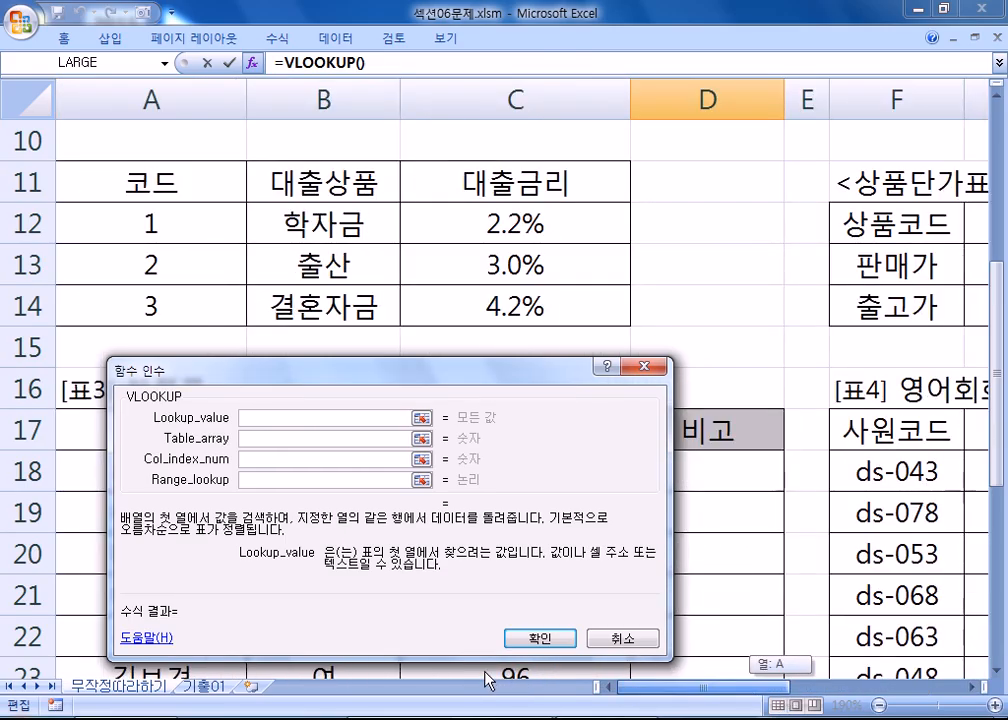
pyautogui.moveTo(349, 364); pyautogui.dragTo(710, 370)
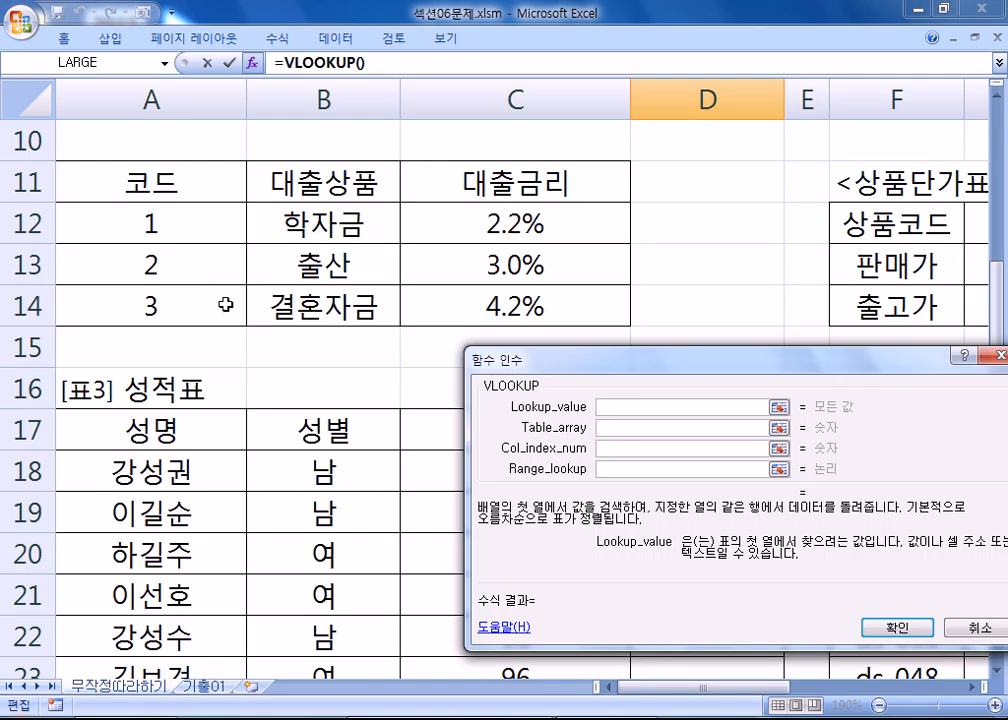
pyautogui.scroll(2, 198, 325)
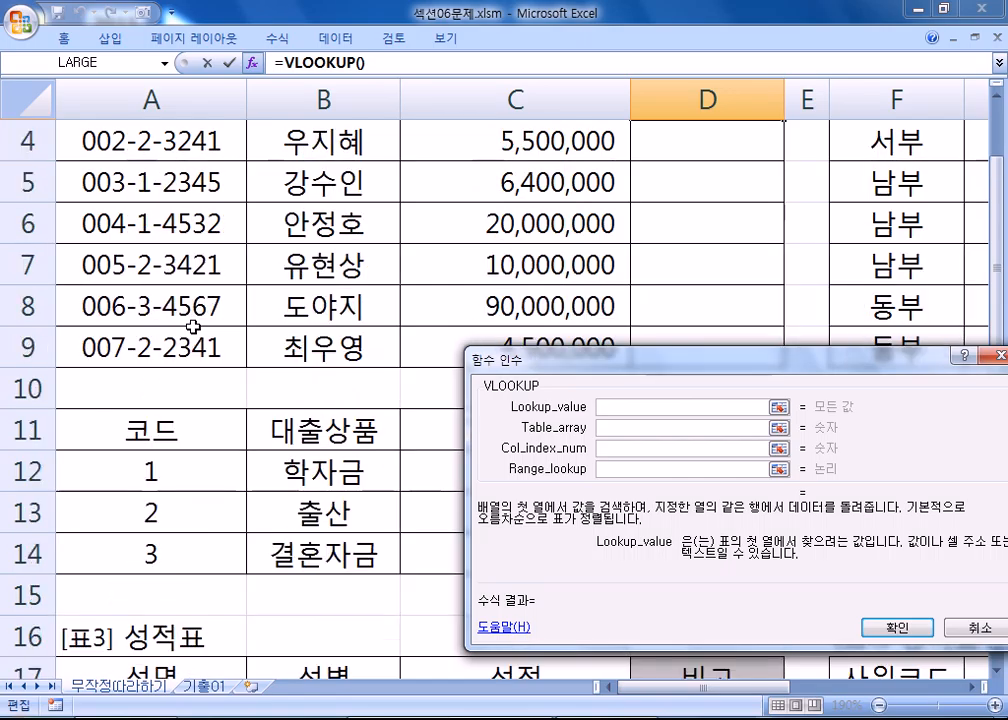
pyautogui.scroll(1, 192, 325)
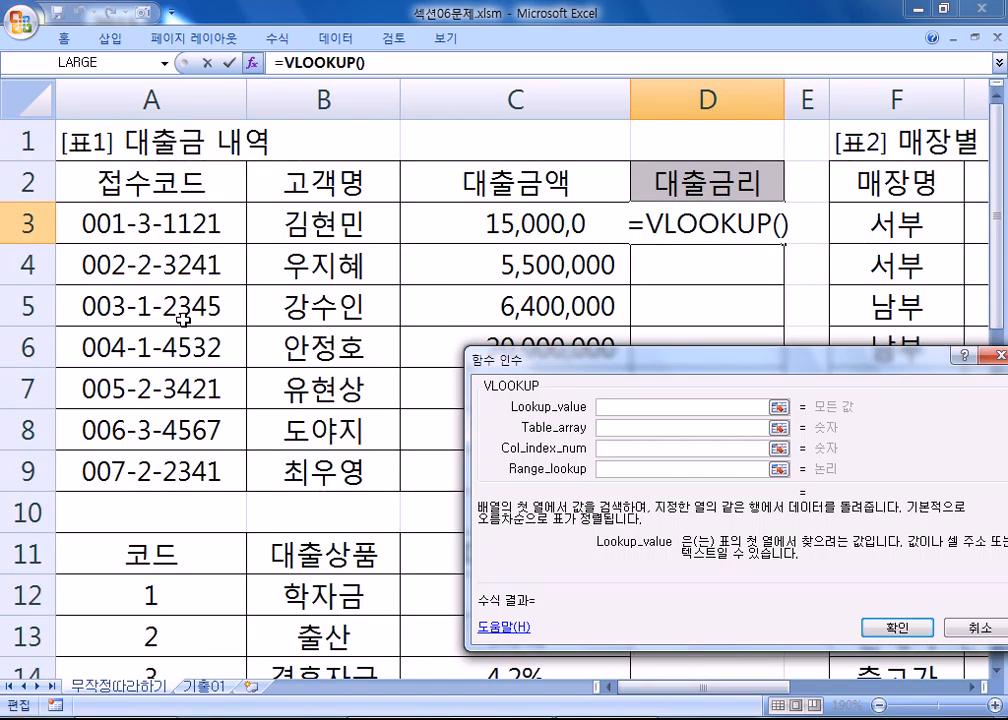
pyautogui.moveTo(562, 364); pyautogui.dragTo(333, 285)
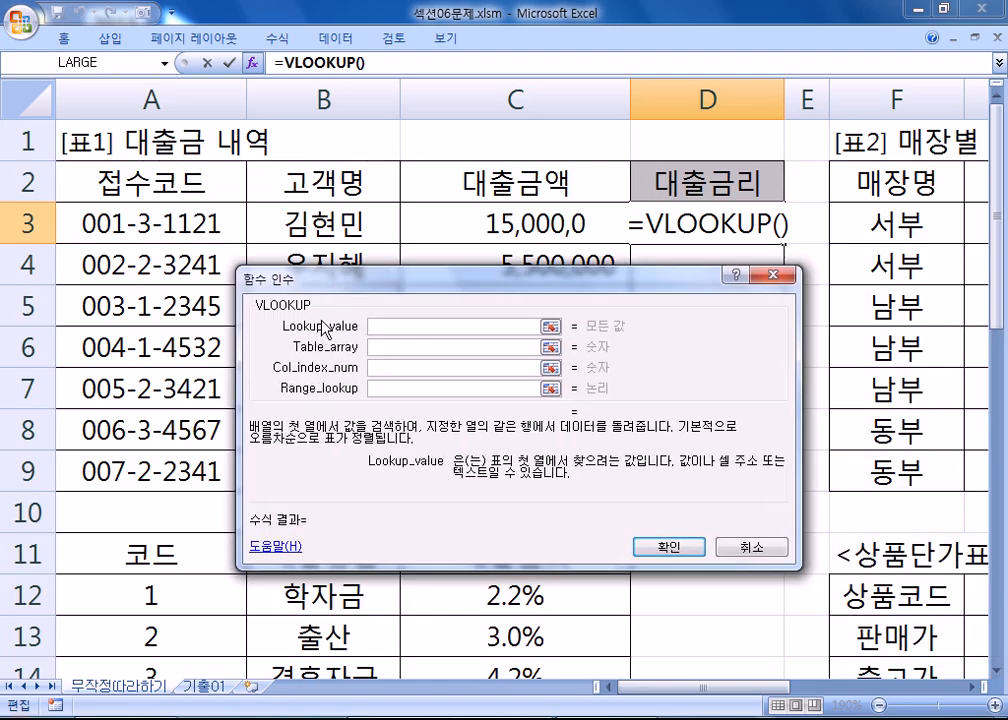
pyautogui.moveTo(367, 278); pyautogui.dragTo(435, 270)
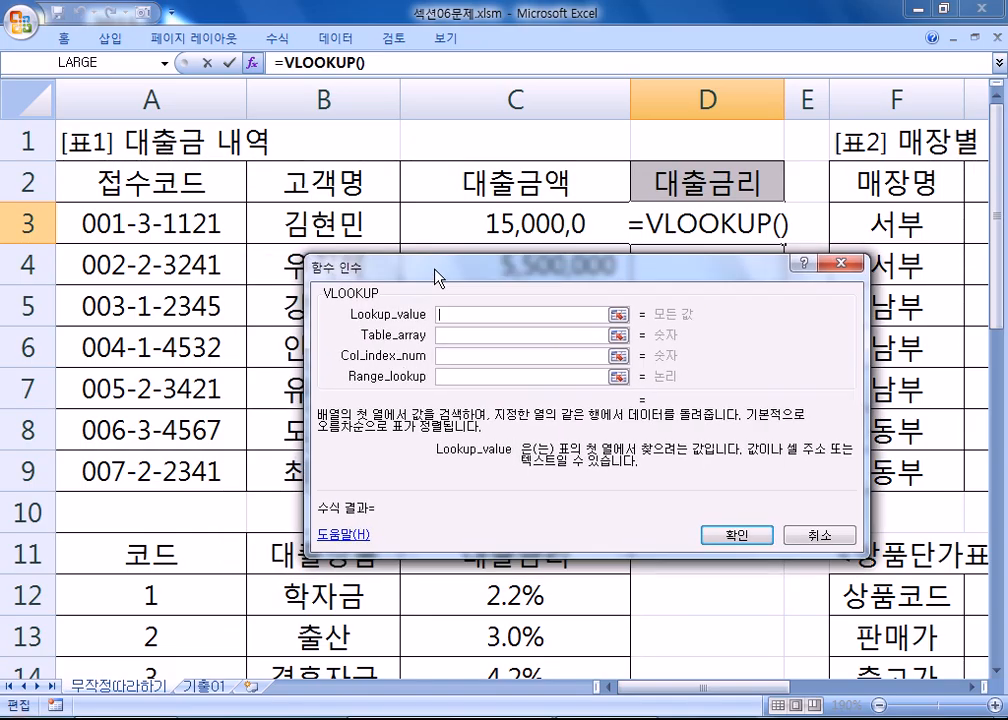
pyautogui.scroll(-2, 130, 480)
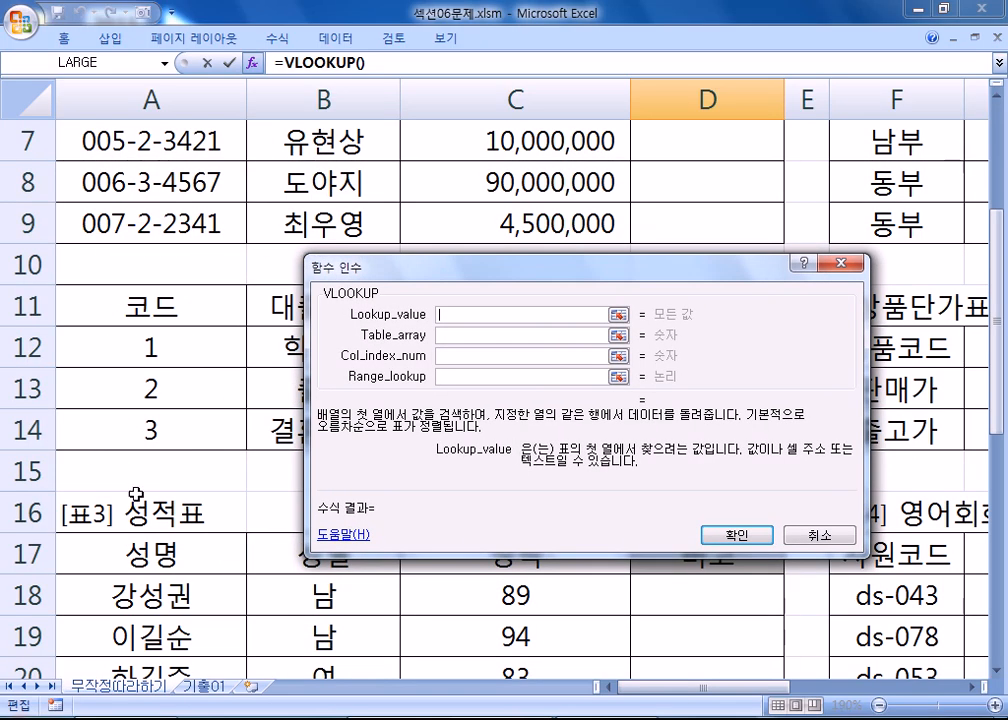
# - Set the Table_array argument to the loan code table A12:C14
pyautogui.click(466, 337)
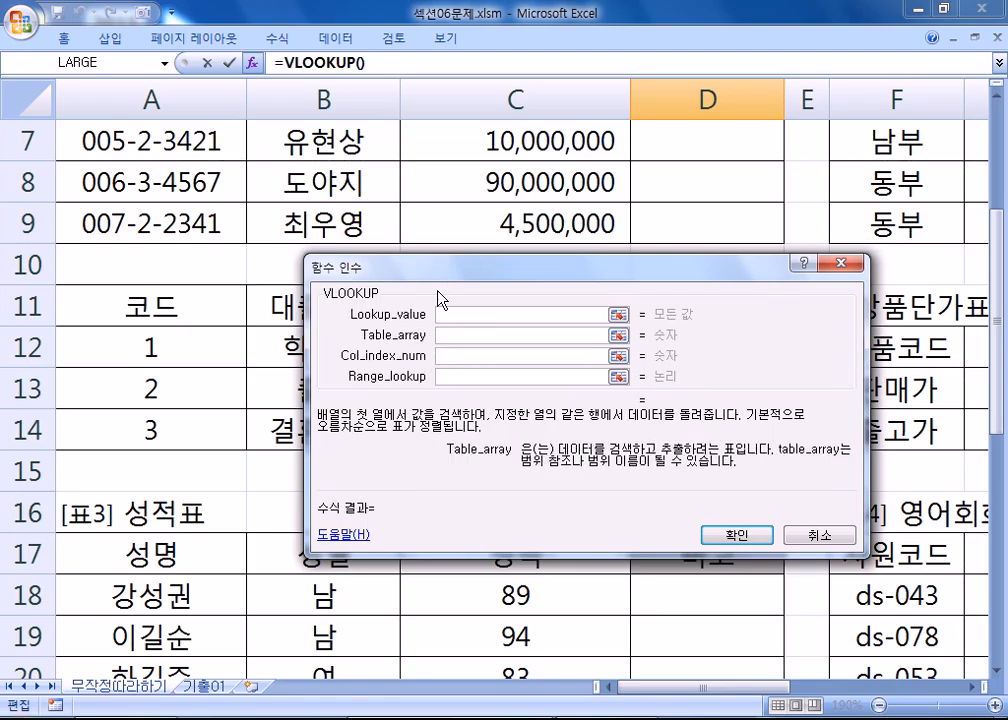
pyautogui.moveTo(440, 298); pyautogui.dragTo(428, 510)
pyautogui.moveTo(112, 367); pyautogui.dragTo(512, 418)
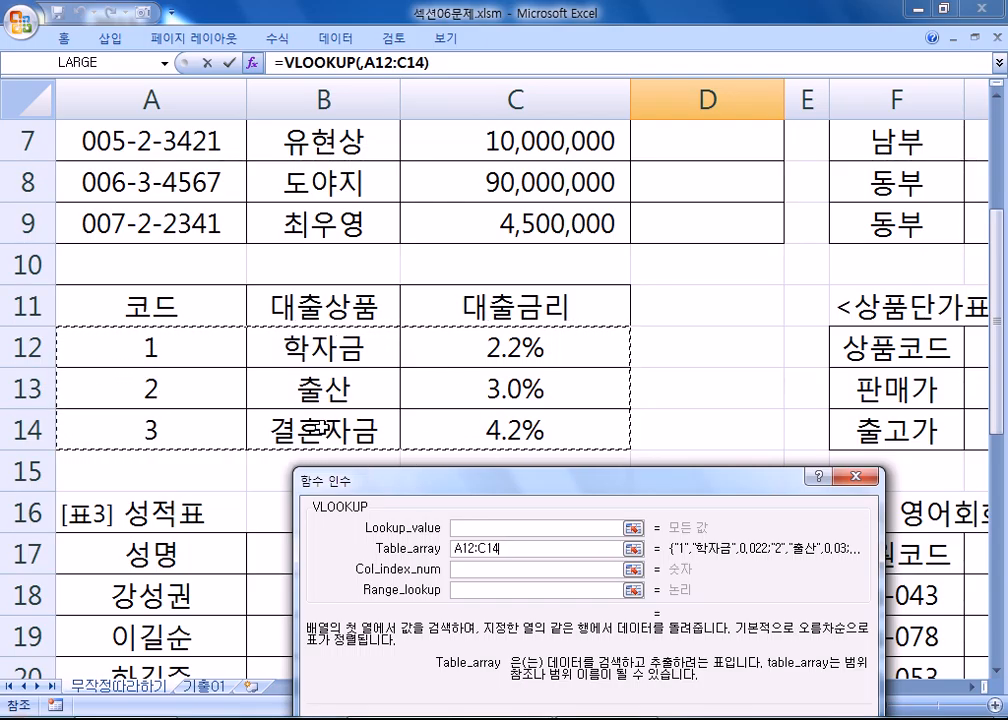
pyautogui.scroll(-1, 318, 430)
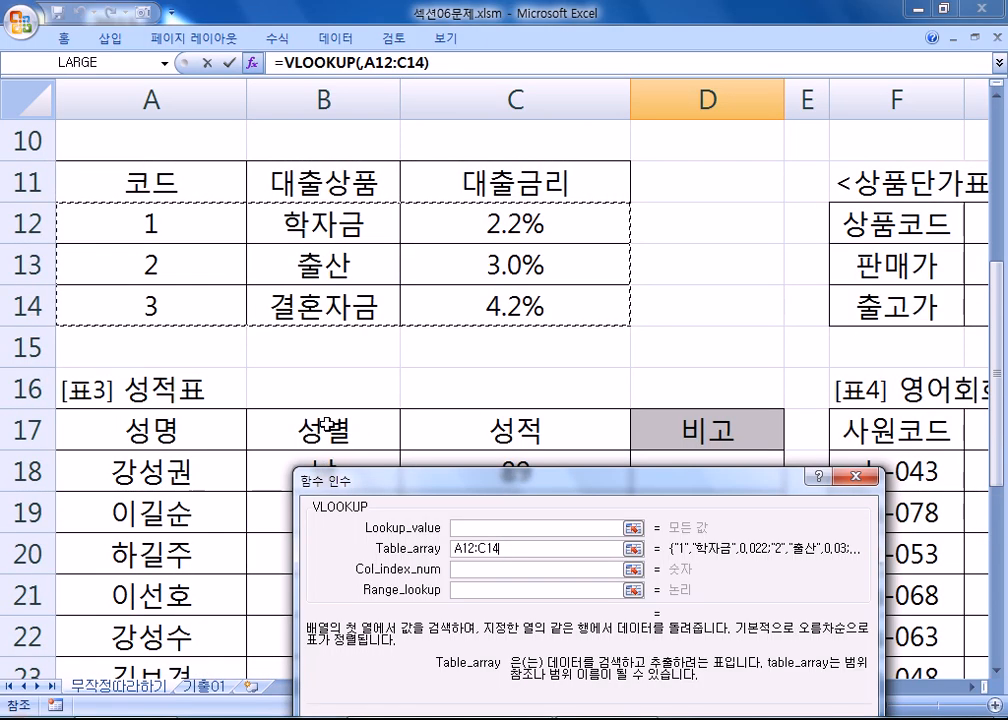
pyautogui.moveTo(415, 483); pyautogui.dragTo(405, 348)
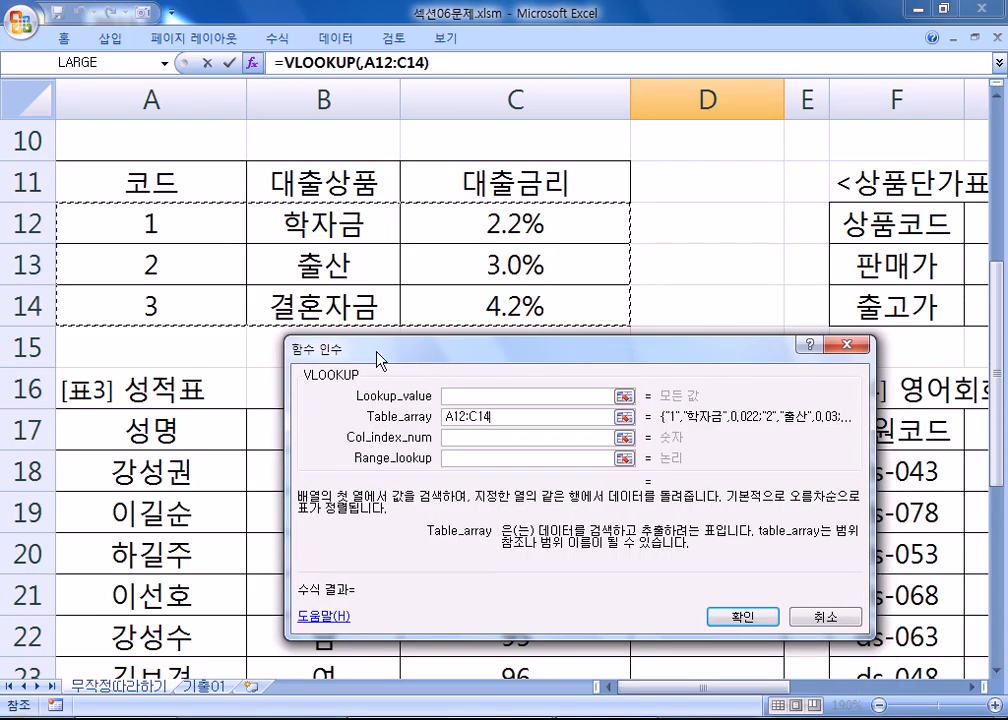
pyautogui.scroll(3, 335, 280)
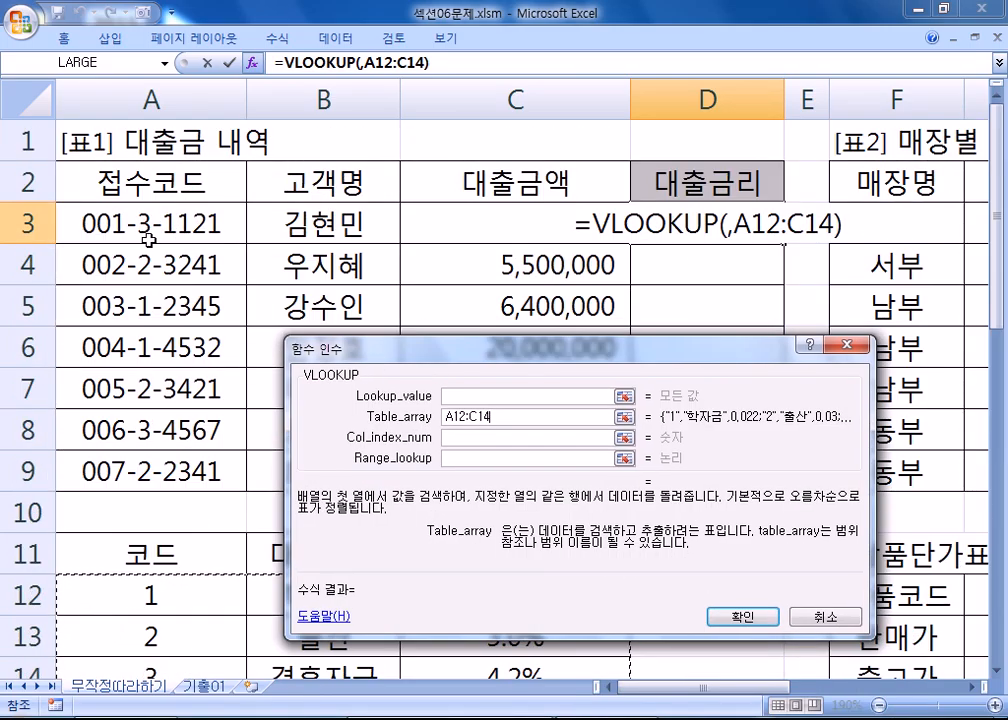
pyautogui.scroll(-3, 120, 220)
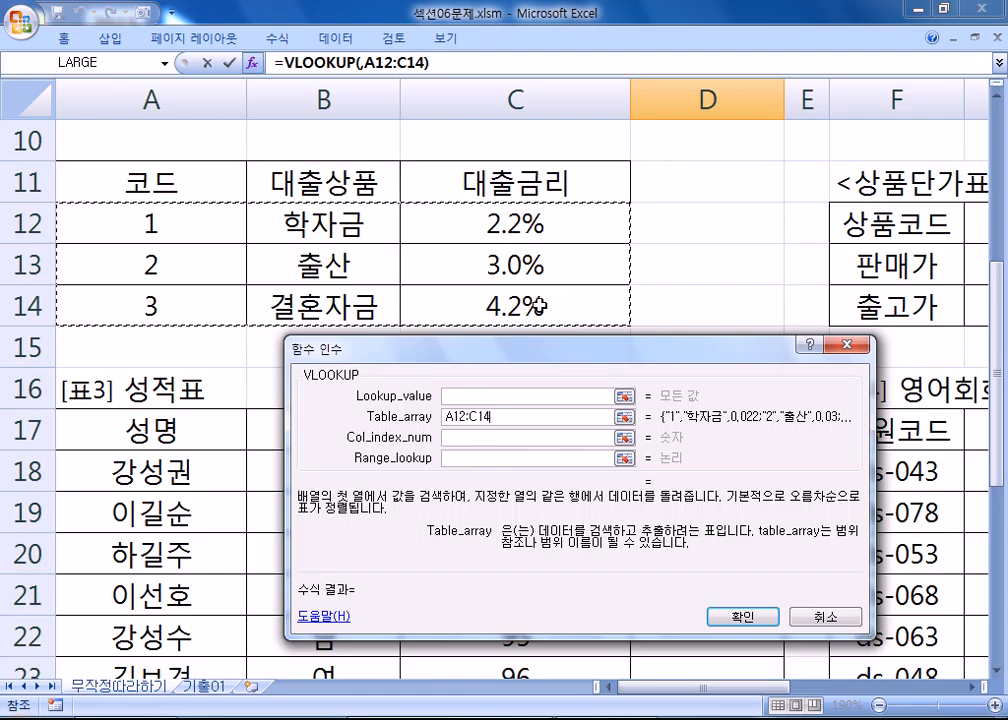
pyautogui.scroll(3, 538, 305)
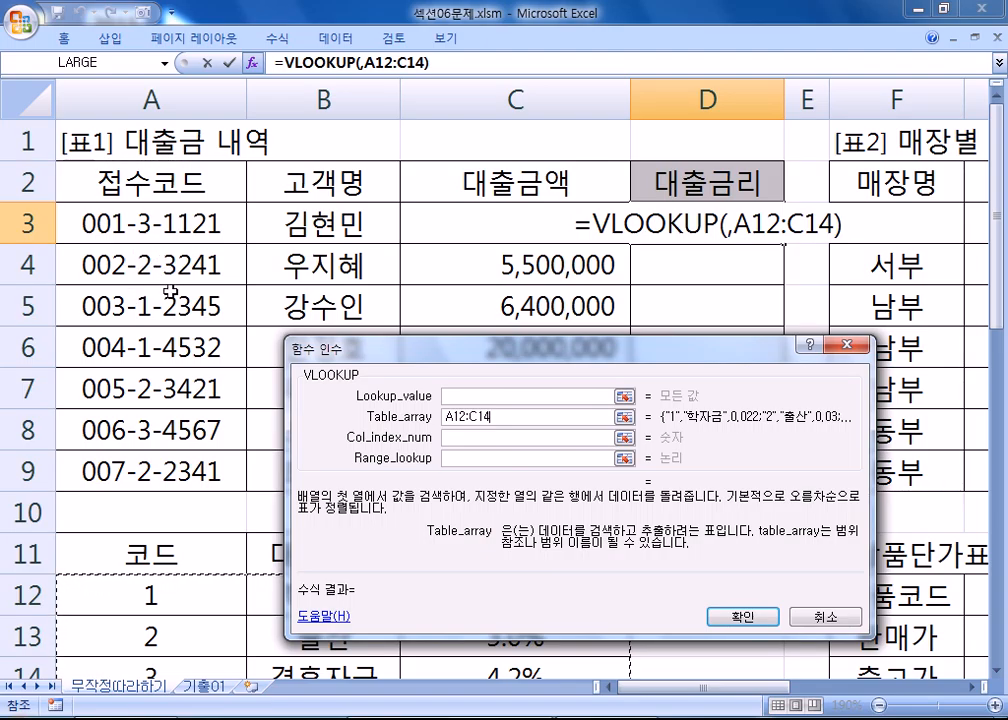
pyautogui.scroll(-2, 160, 272)
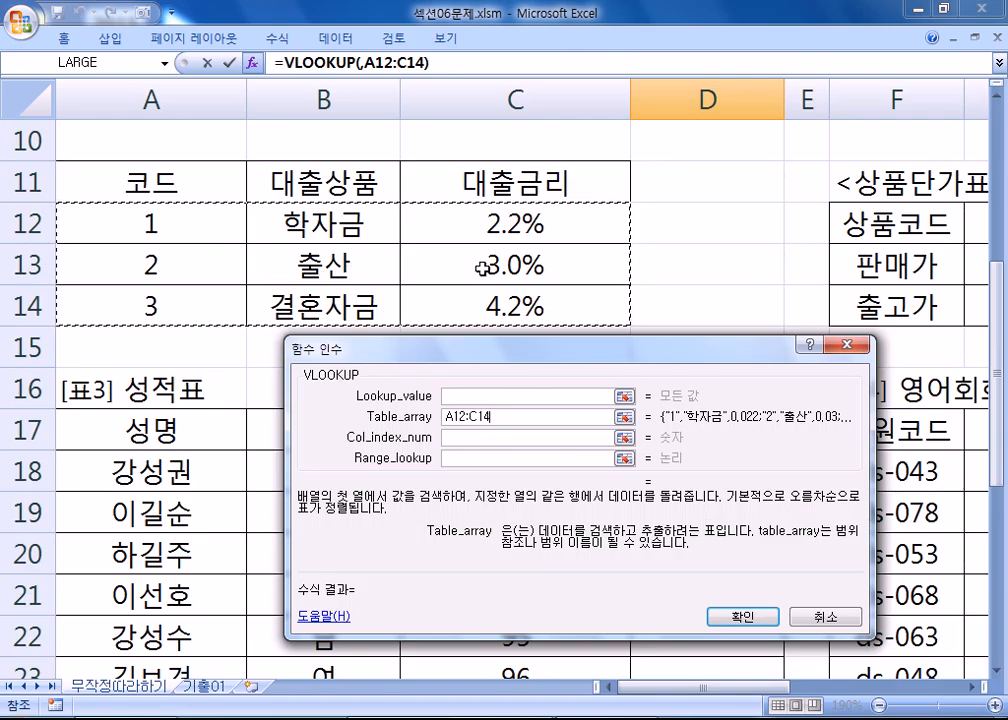
pyautogui.scroll(3, 600, 230)
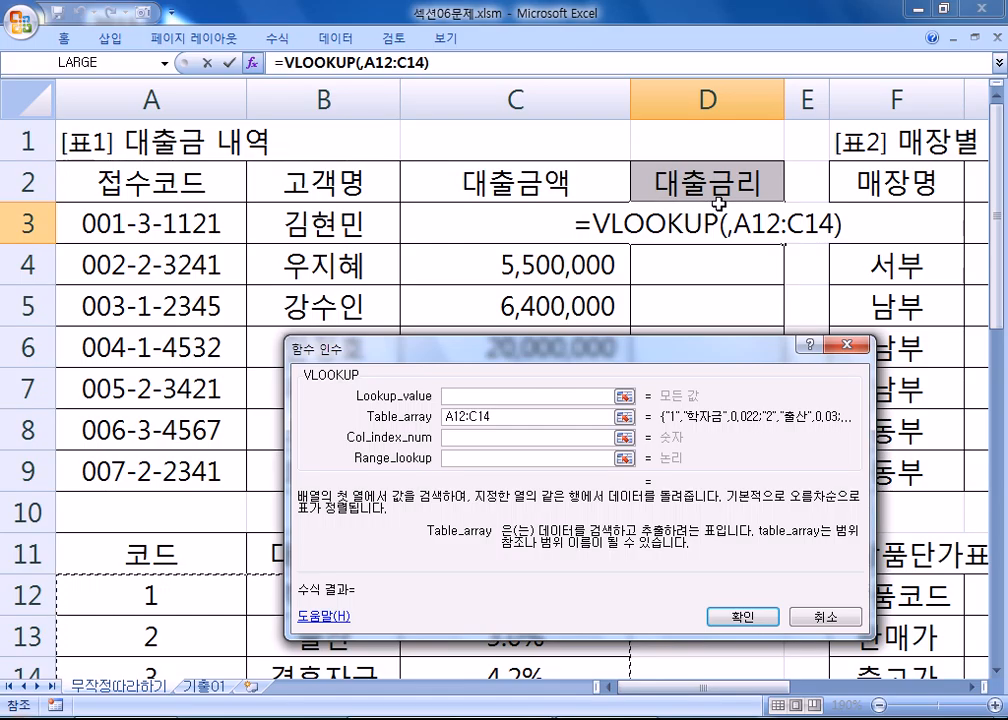
pyautogui.scroll(-3, 715, 200)
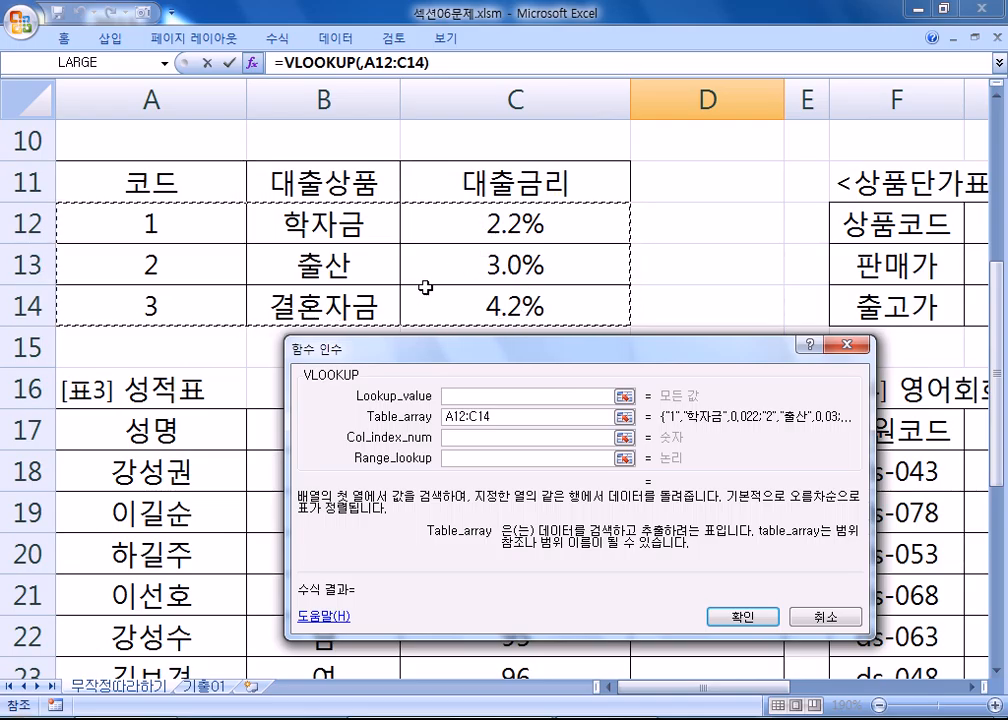
pyautogui.scroll(3, 711, 165)
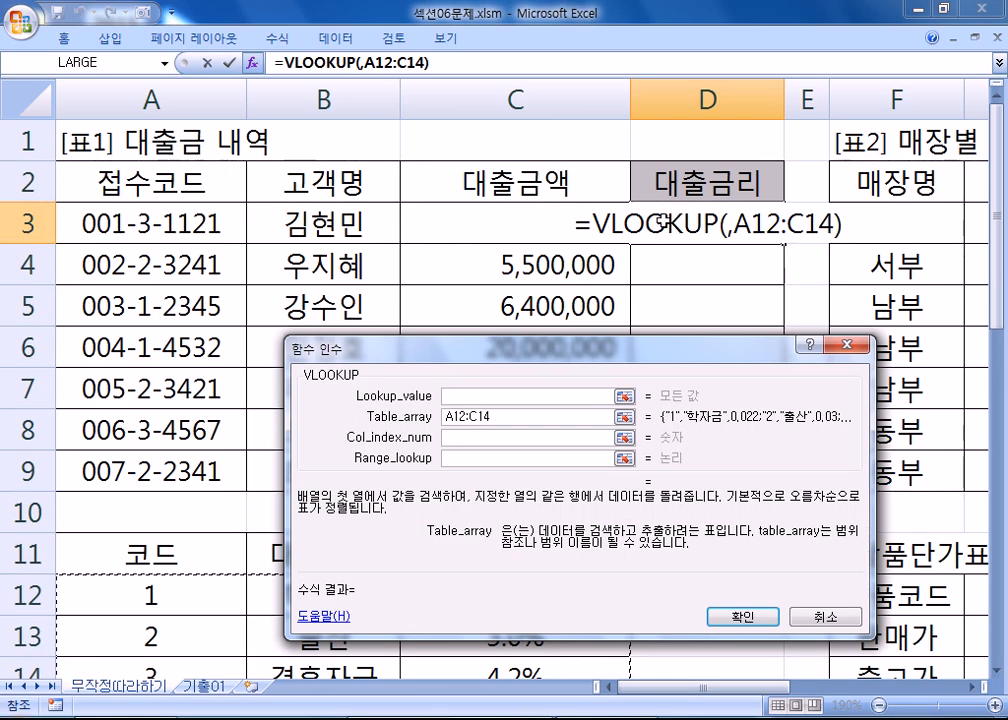
pyautogui.scroll(-3, 723, 187)
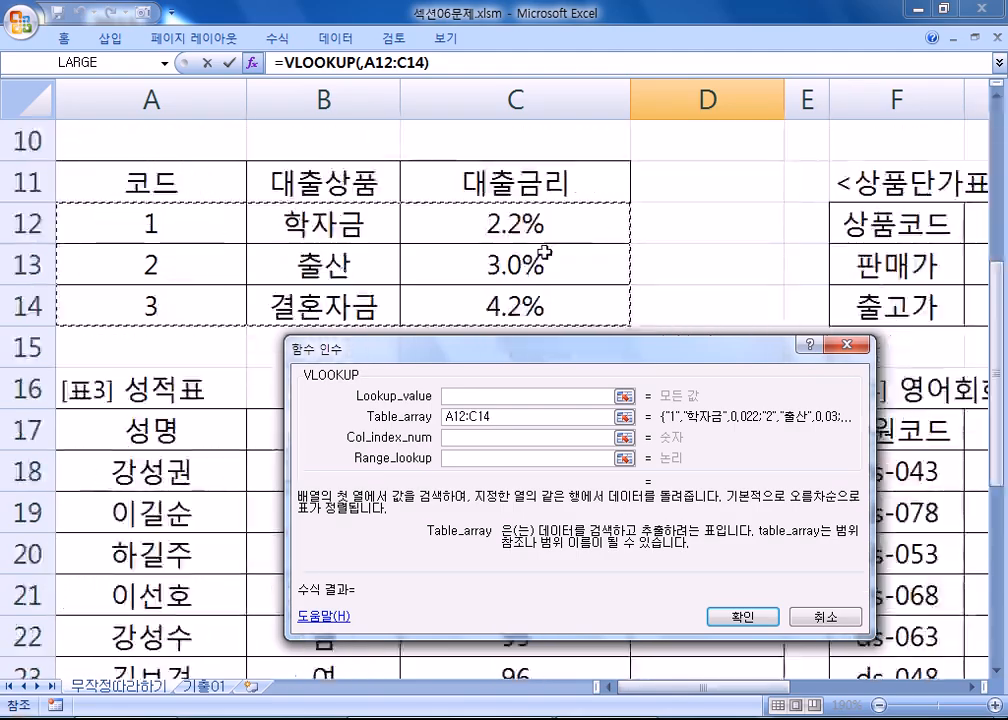
# - Set Col_index_num to 3 after briefly trying 2, so the rate column is returned
pyautogui.press('Tab')
pyautogui.write('3')
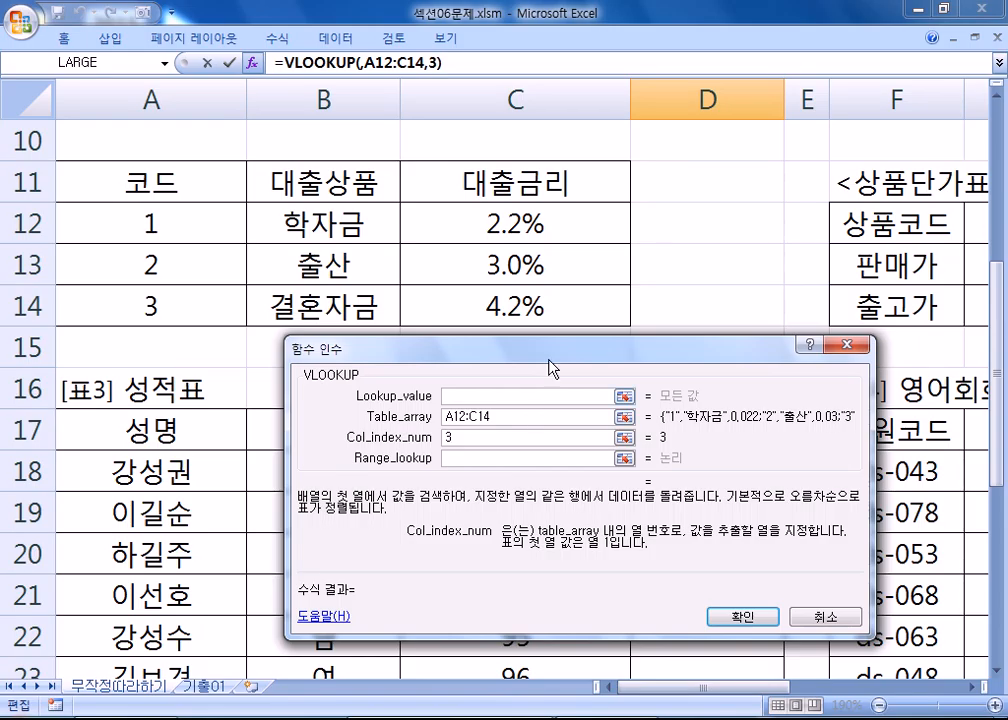
pyautogui.press('BackSpace')
pyautogui.write('2')
pyautogui.scroll(3, 142, 186)
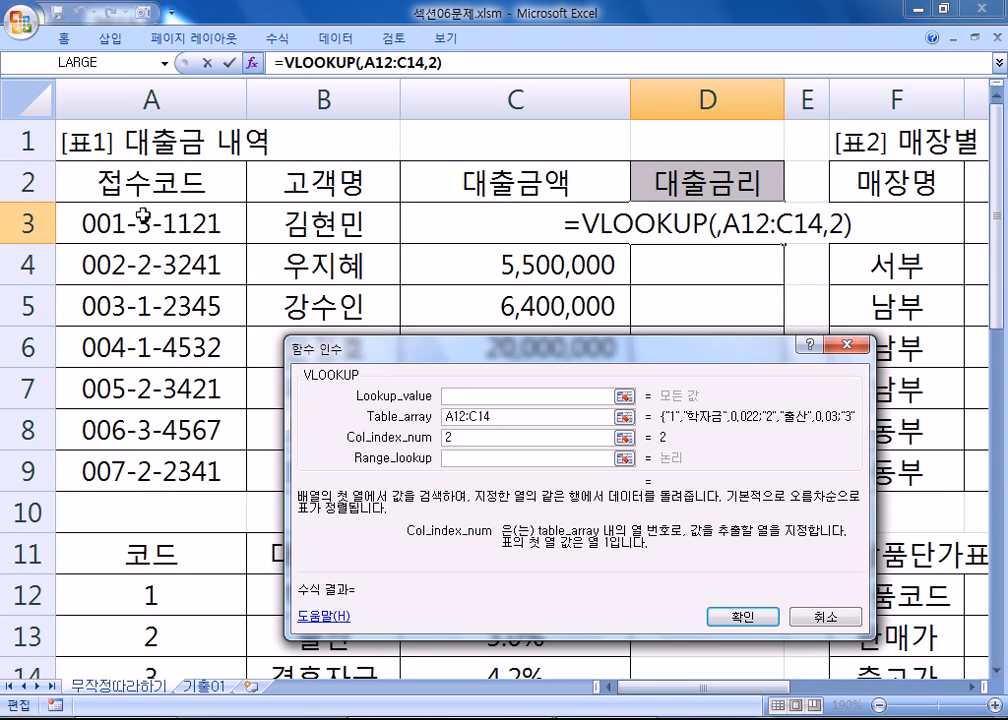
pyautogui.scroll(-3, 140, 228)
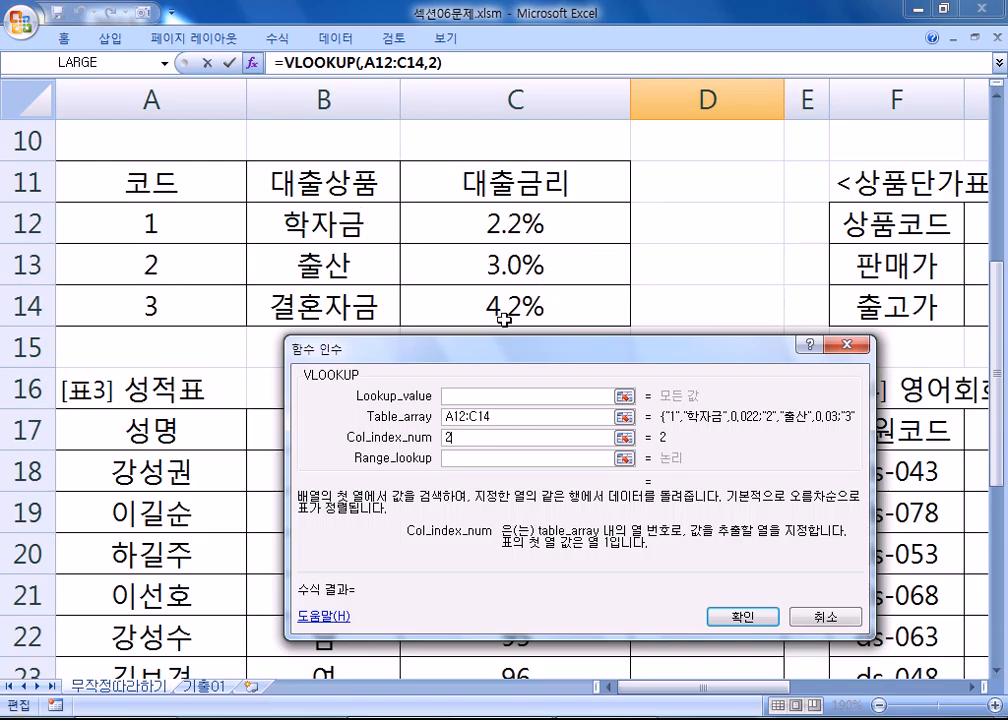
pyautogui.press('BackSpace')
pyautogui.write('3')
pyautogui.click(475, 396)
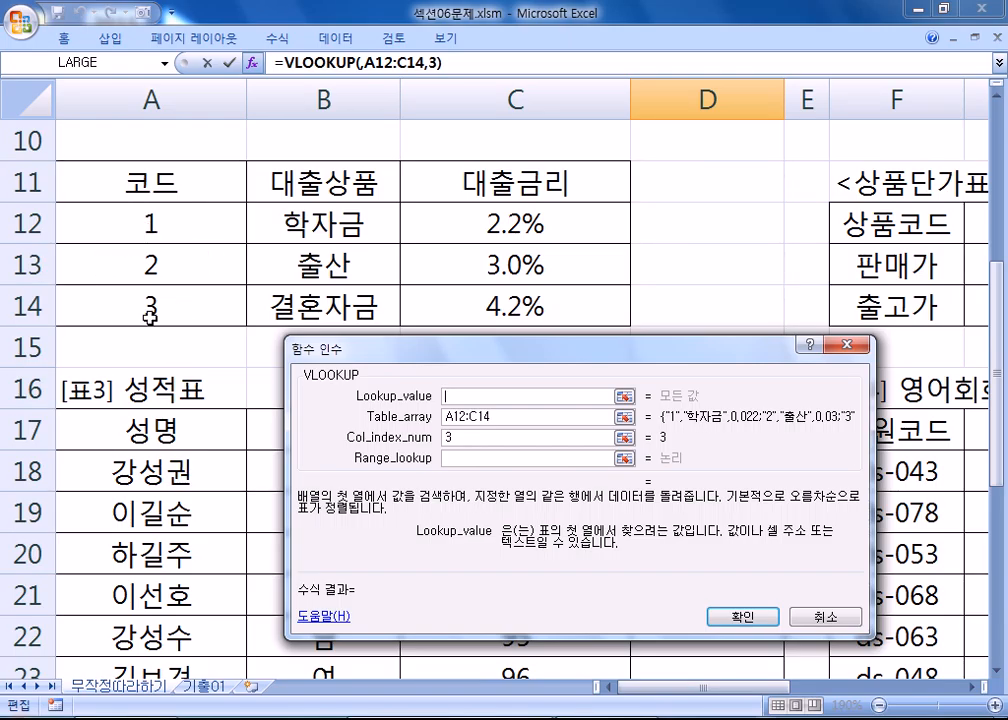
pyautogui.scroll(3, 150, 316)
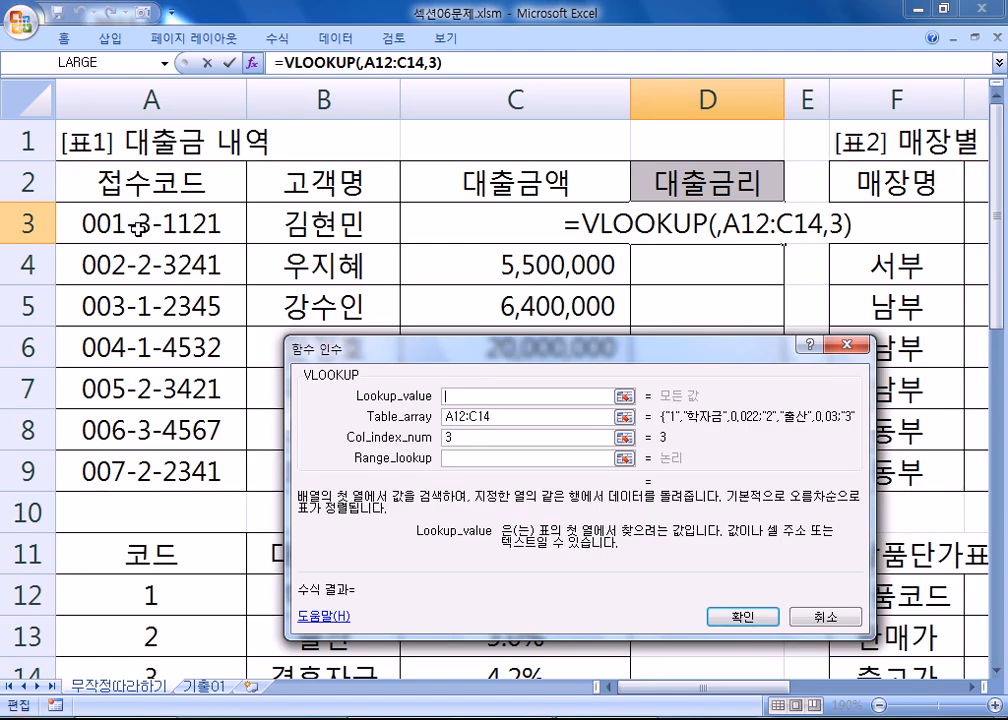
pyautogui.scroll(-2, 139, 226)
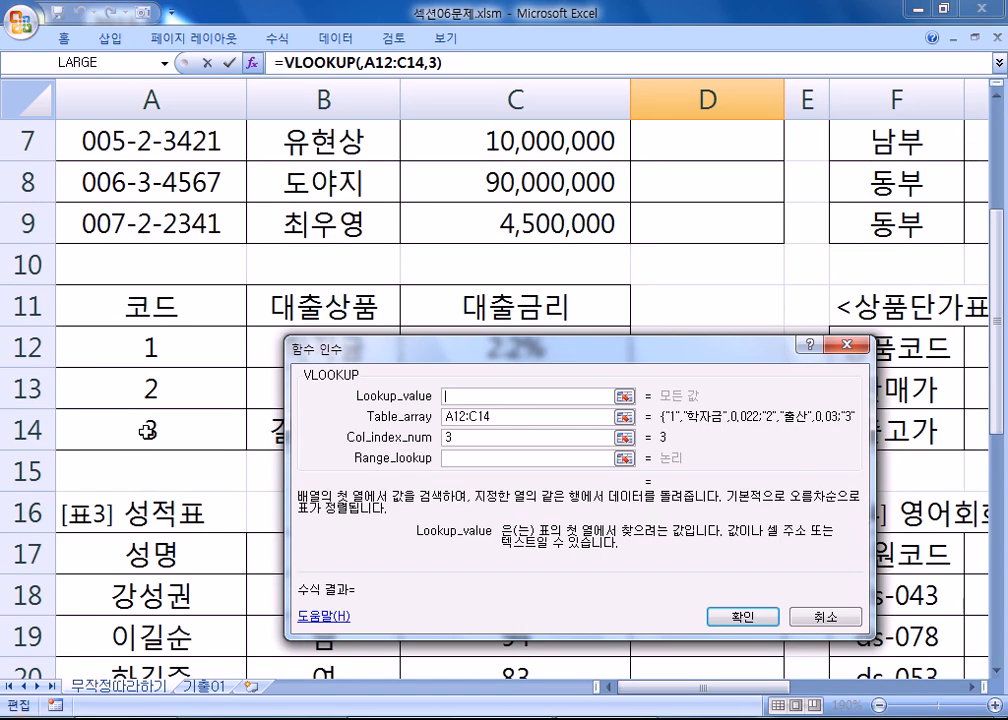
pyautogui.scroll(2, 142, 435)
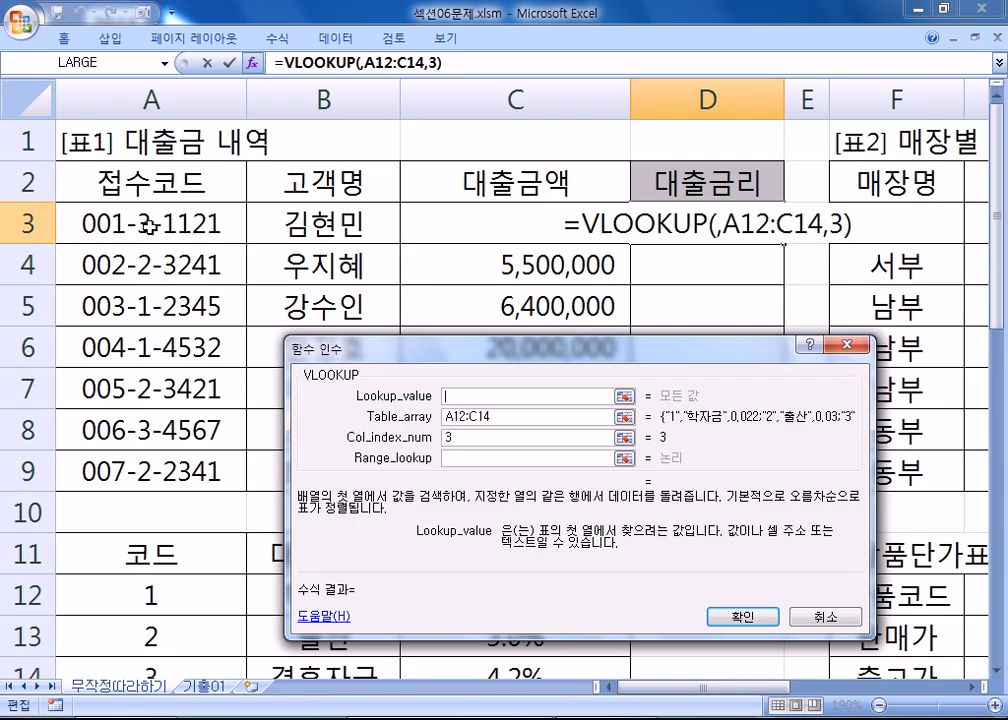
# - Enter MID(A3,5,1) as the Lookup_value
pyautogui.click(453, 395)
pyautogui.write('MID(')
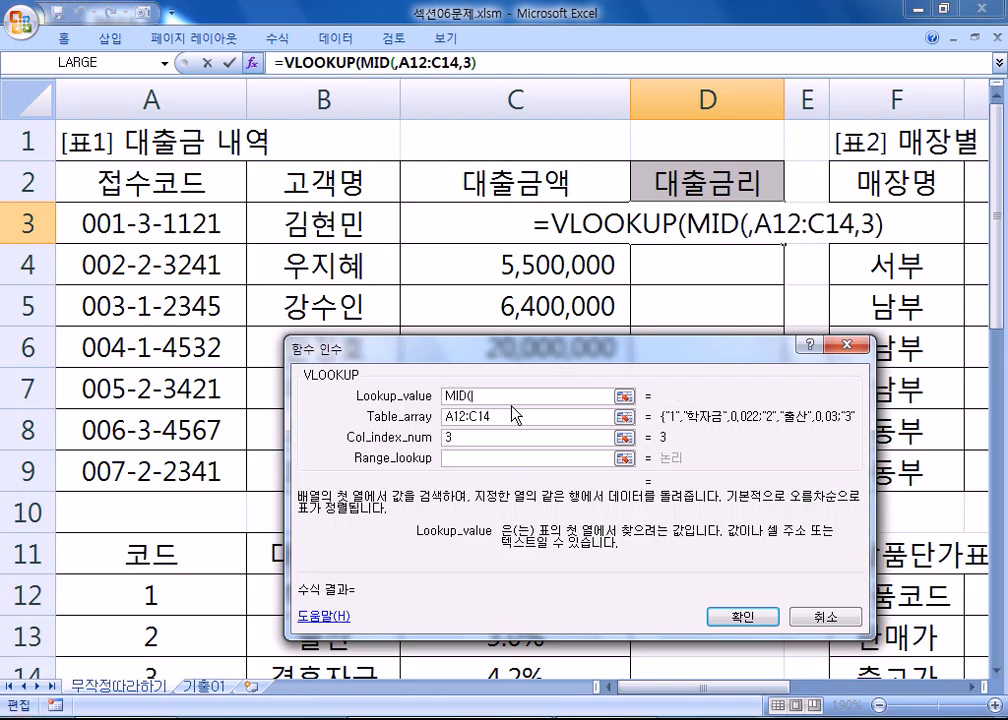
pyautogui.click(75, 224)
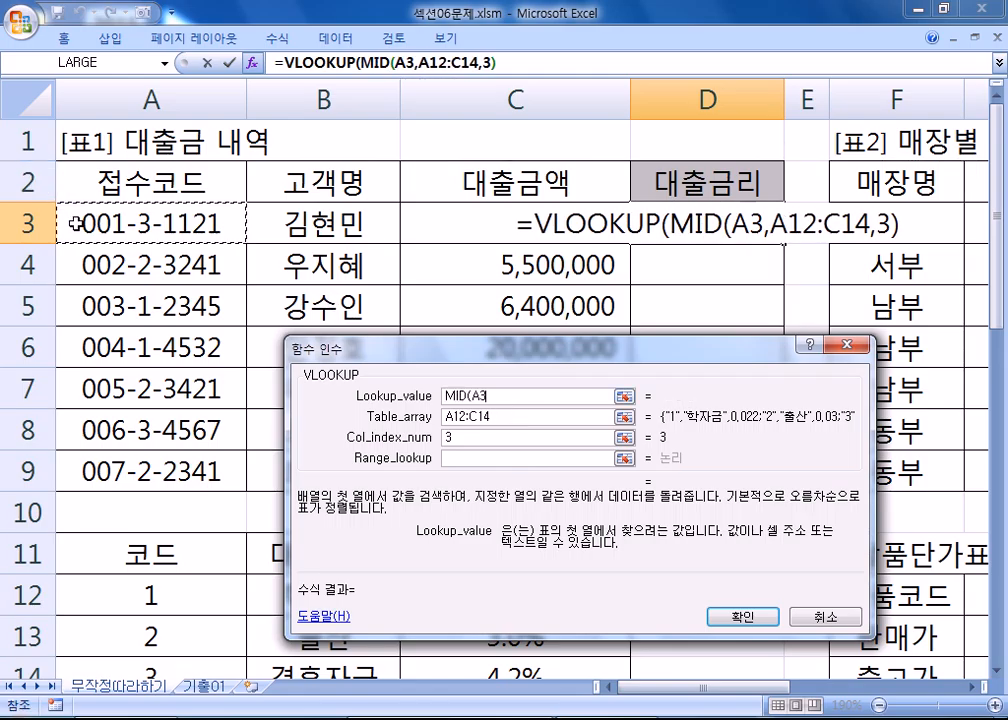
pyautogui.write(',5,')
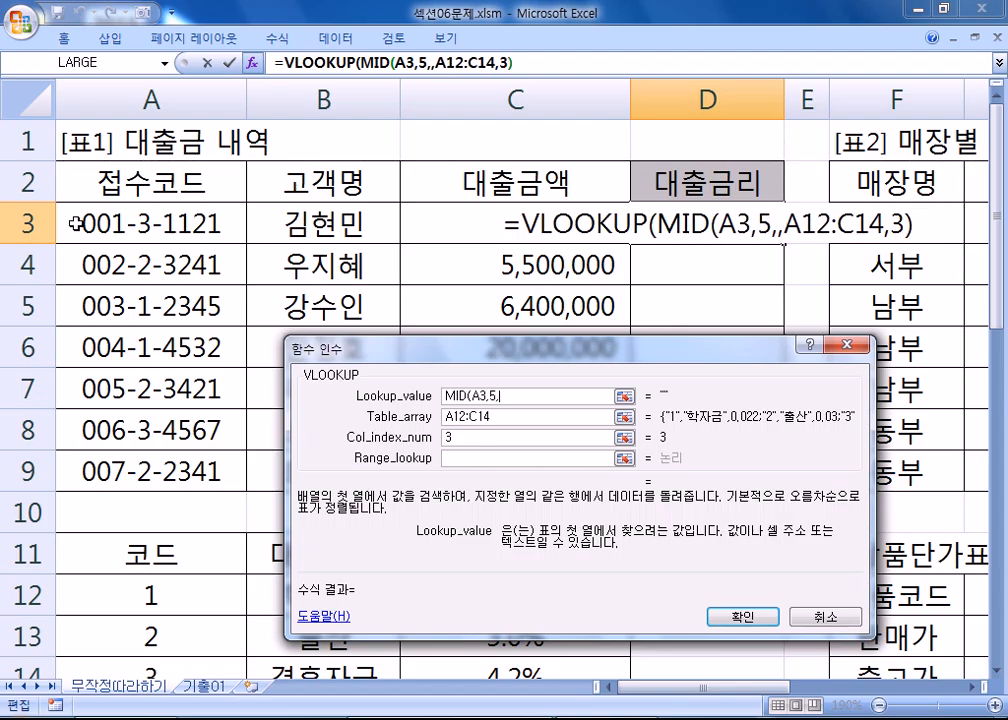
pyautogui.write('1)')
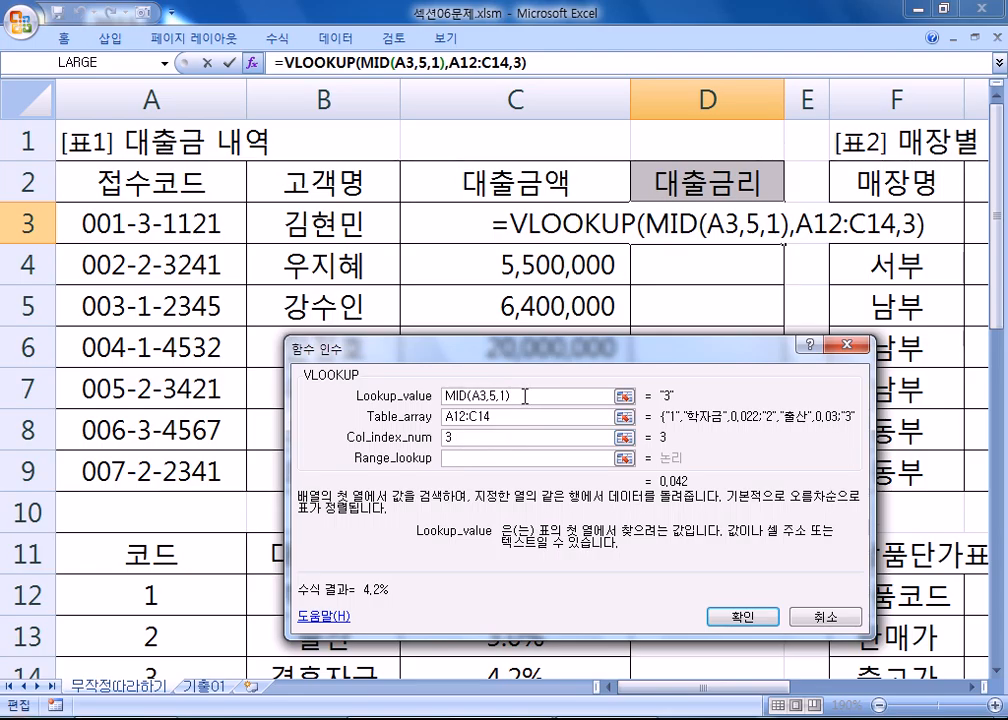
# - Shift the dialog around to check the code table in rows 11–14 against the arguments
pyautogui.moveTo(484, 381); pyautogui.dragTo(507, 287)
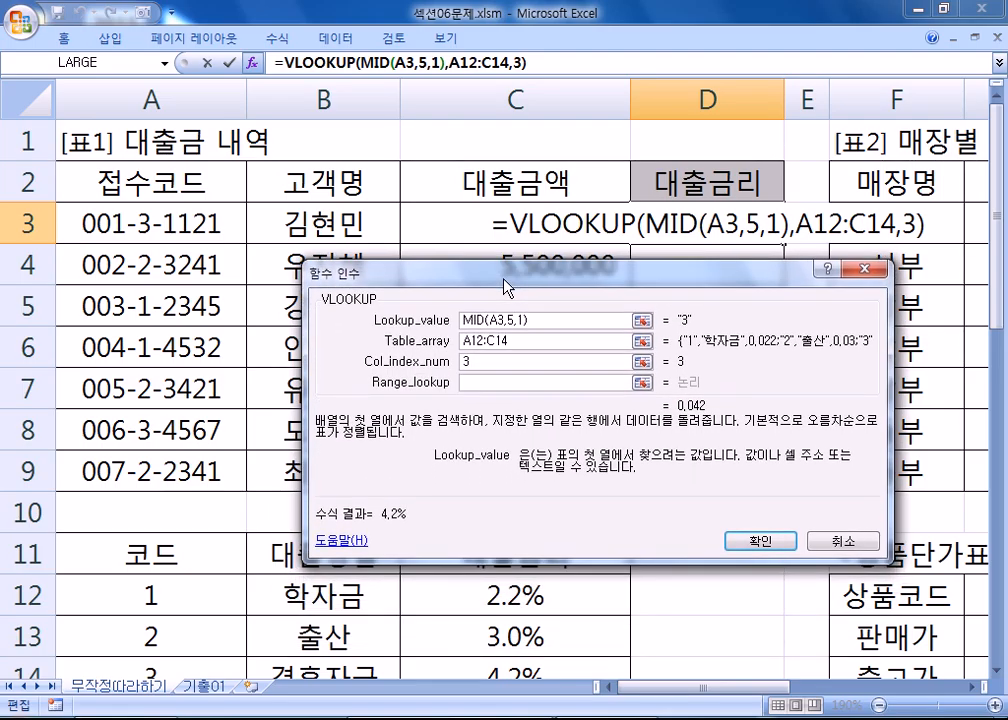
pyautogui.click(478, 381)
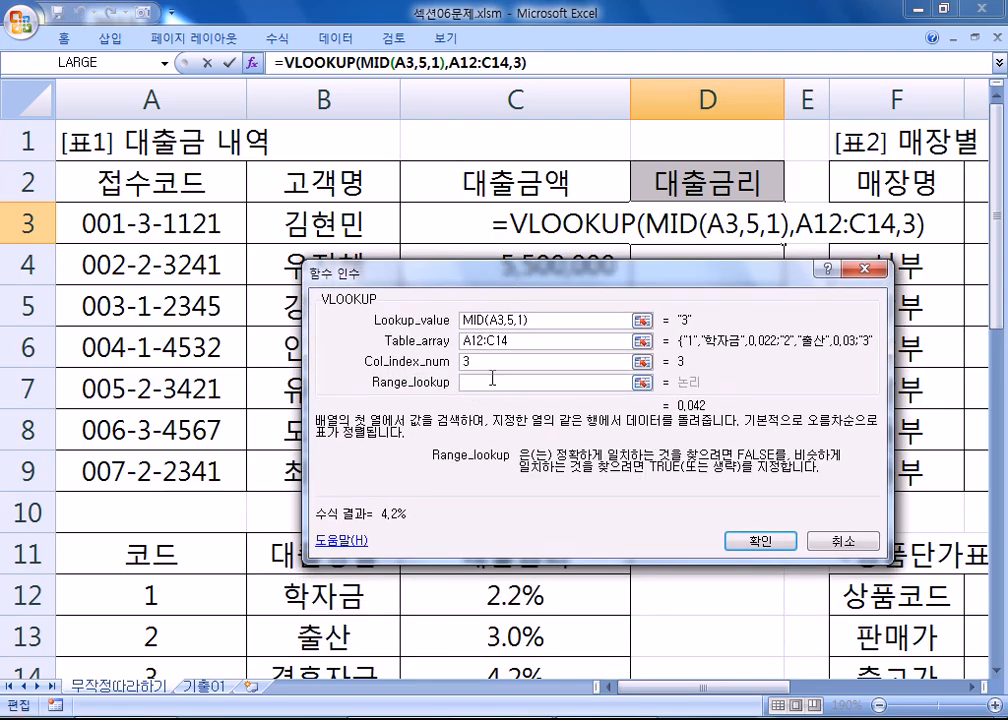
pyautogui.scroll(-2, 112, 443)
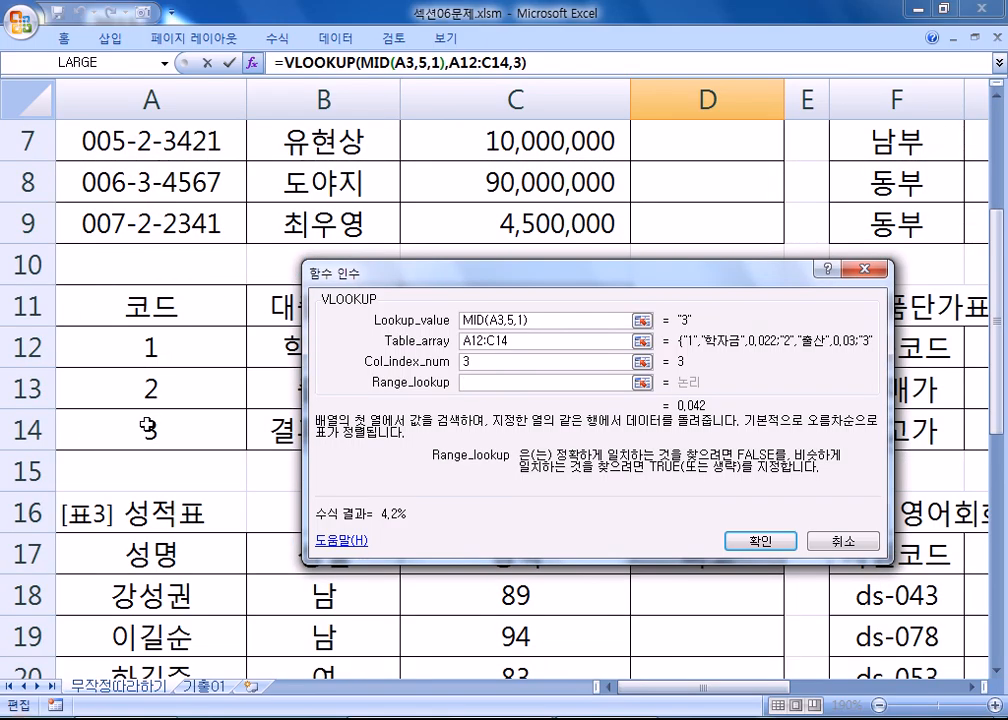
pyautogui.scroll(2, 147, 425)
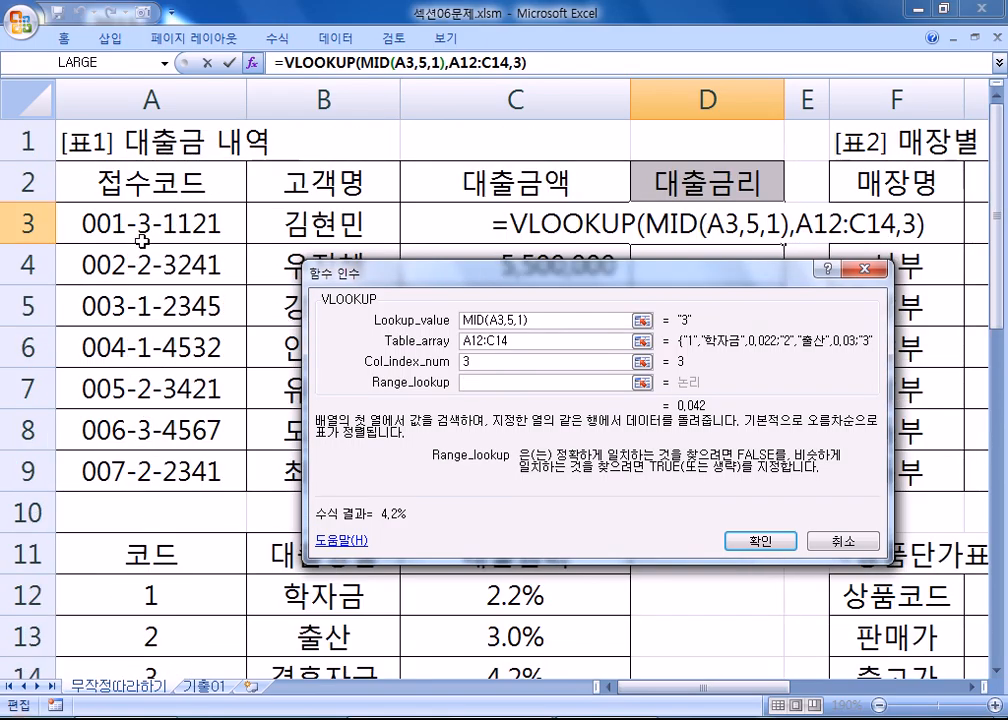
pyautogui.scroll(-2, 142, 437)
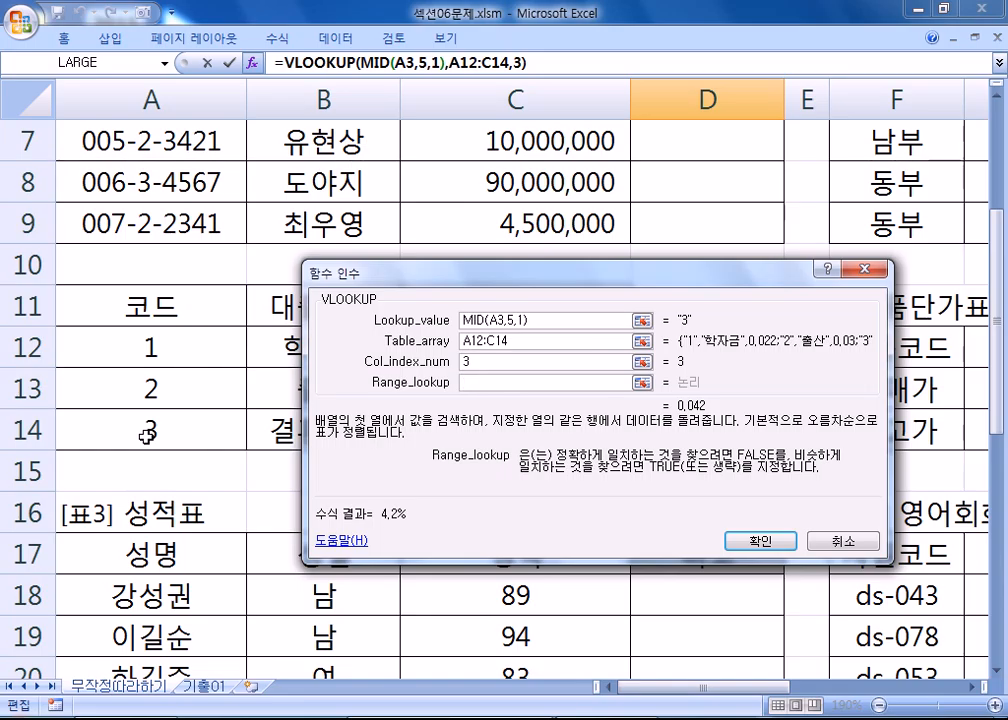
pyautogui.scroll(2, 147, 435)
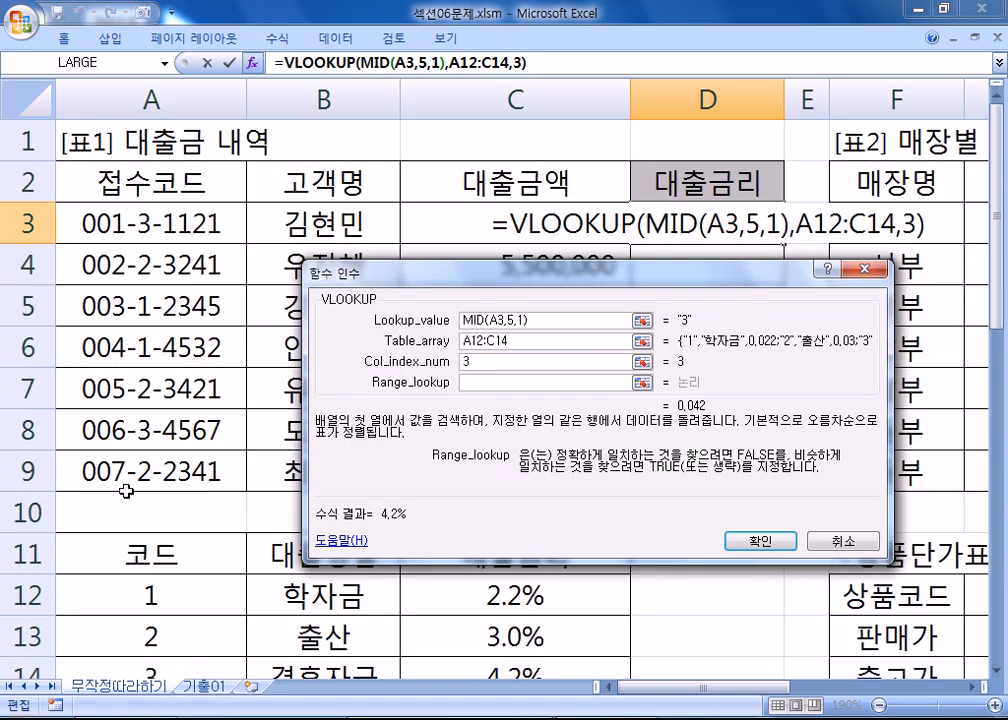
pyautogui.scroll(-2, 128, 480)
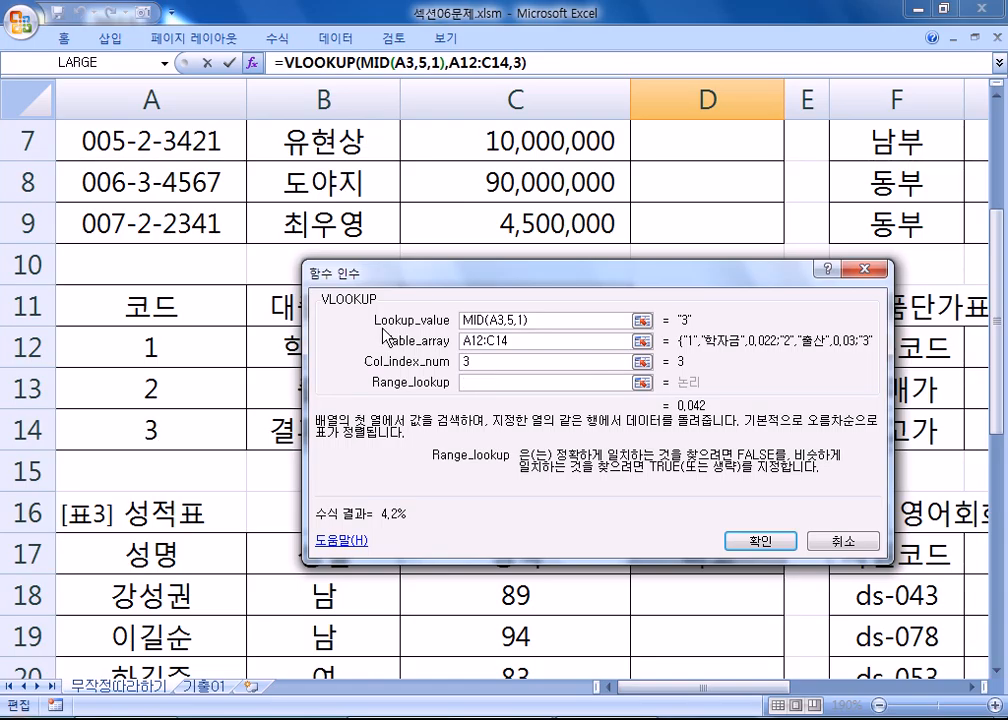
pyautogui.moveTo(430, 278); pyautogui.dragTo(610, 371)
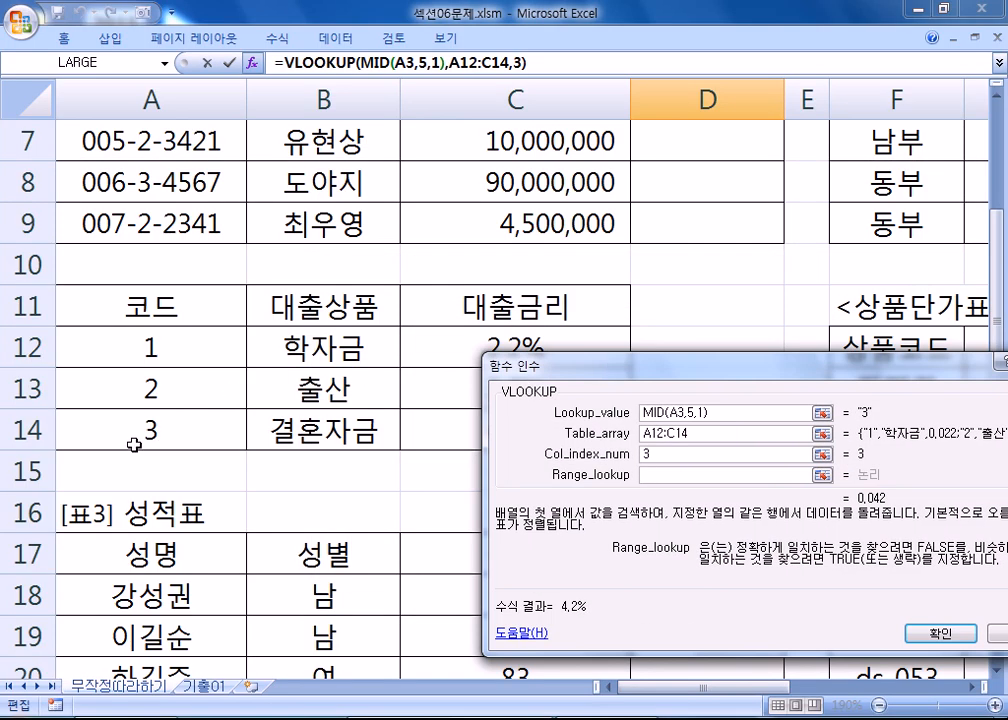
pyautogui.moveTo(603, 372); pyautogui.dragTo(409, 215)
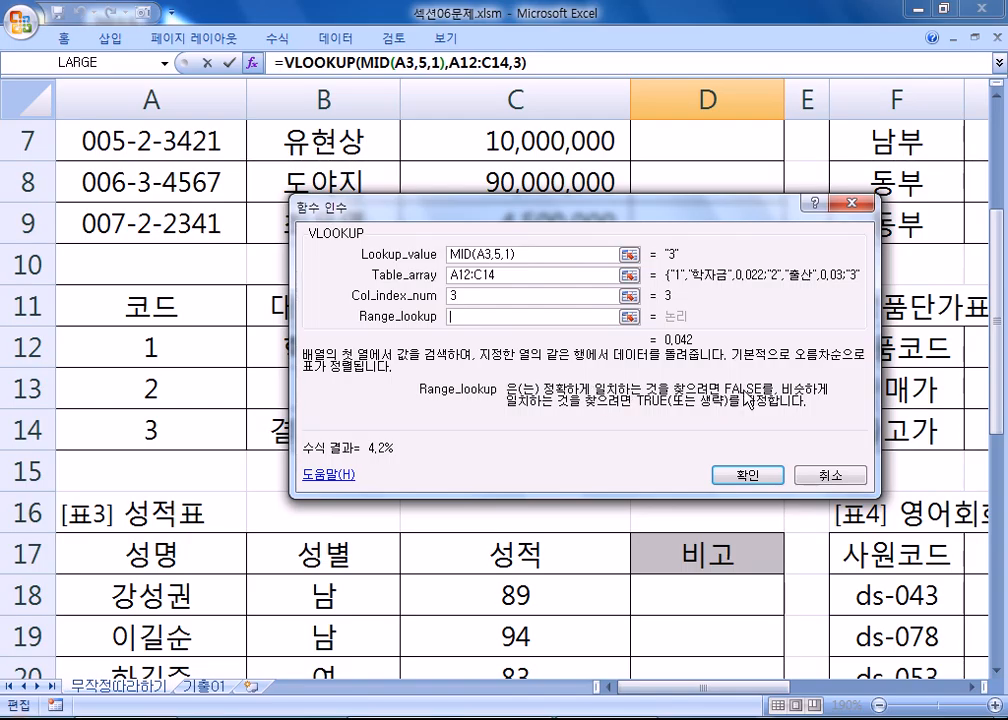
# - Set Range_lookup to 0 for exact match after trying FALSE and TRUE, and confirm
pyautogui.click(500, 317)
pyautogui.write('F')
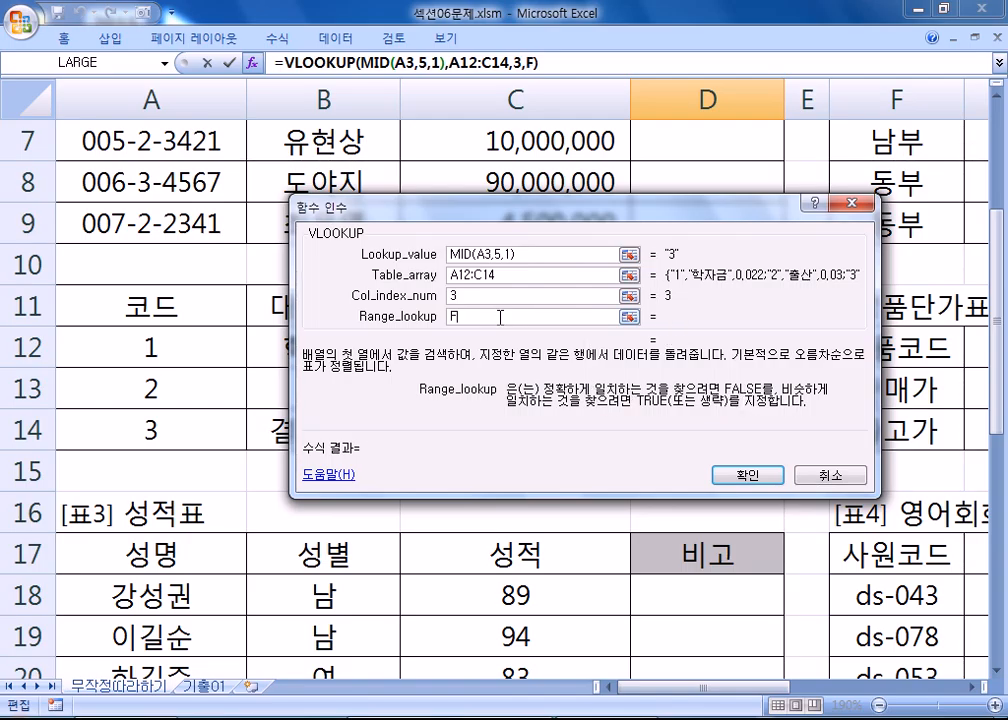
pyautogui.write('ALSE')
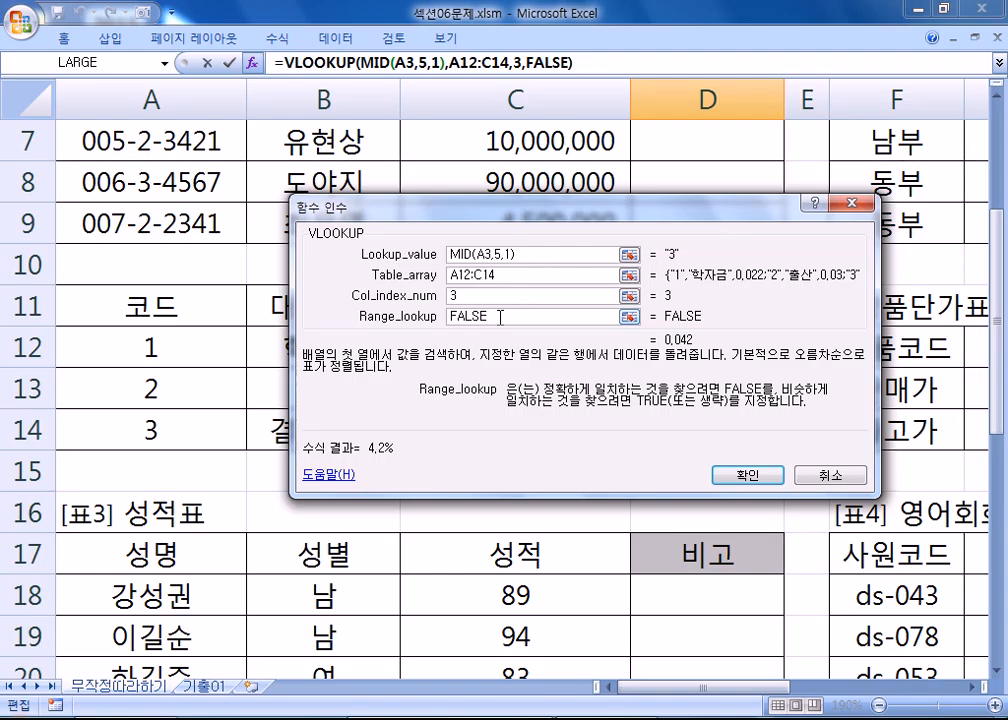
pyautogui.press('BackSpace')
pyautogui.press('BackSpace')
pyautogui.press('BackSpace')
pyautogui.press('BackSpace')
pyautogui.press('BackSpace')
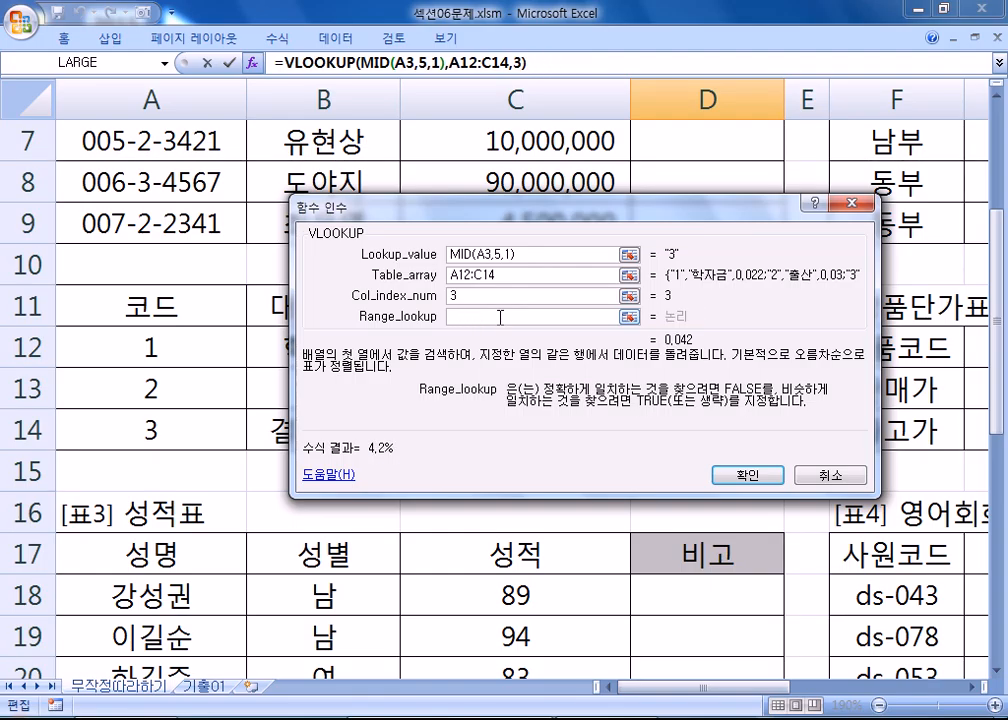
pyautogui.write('TRUE')
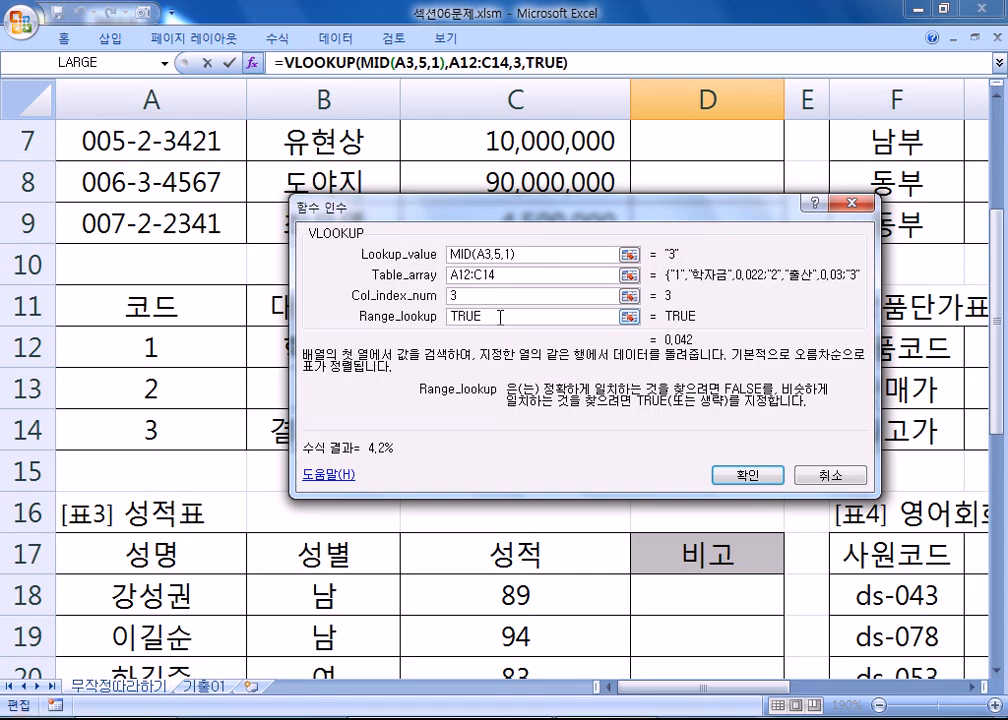
pyautogui.press('BackSpace')
pyautogui.press('BackSpace')
pyautogui.press('BackSpace')
pyautogui.press('BackSpace')
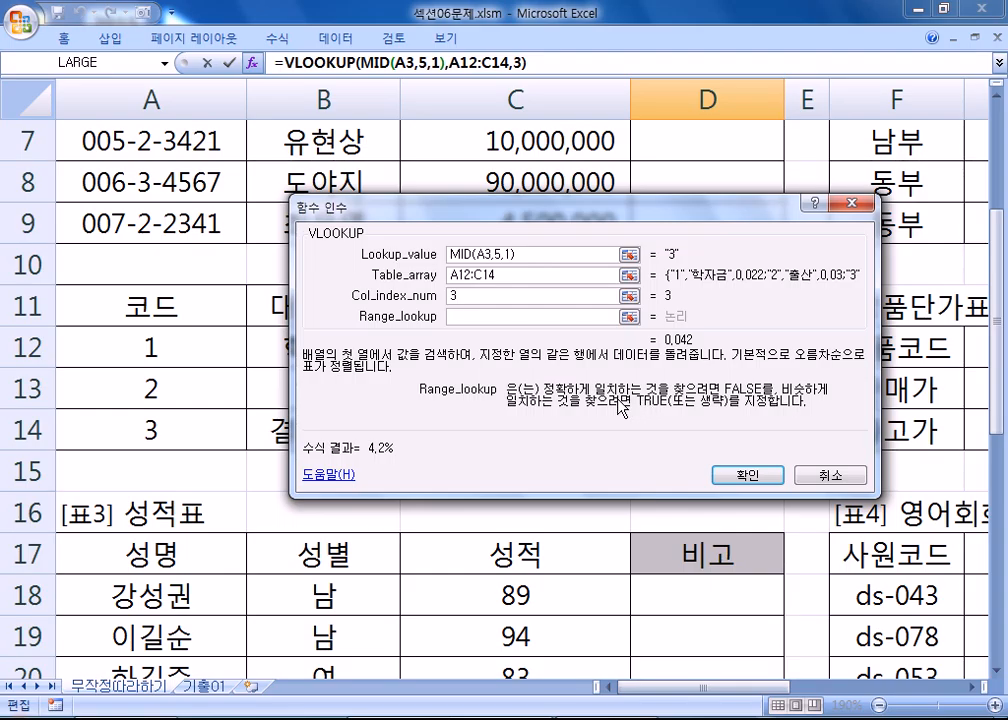
pyautogui.write('0')
pyautogui.click(760, 478)
# - Reopen D3's VLOOKUP arguments, close them unchanged, and clear D3
pyautogui.scroll(1, 745, 400)
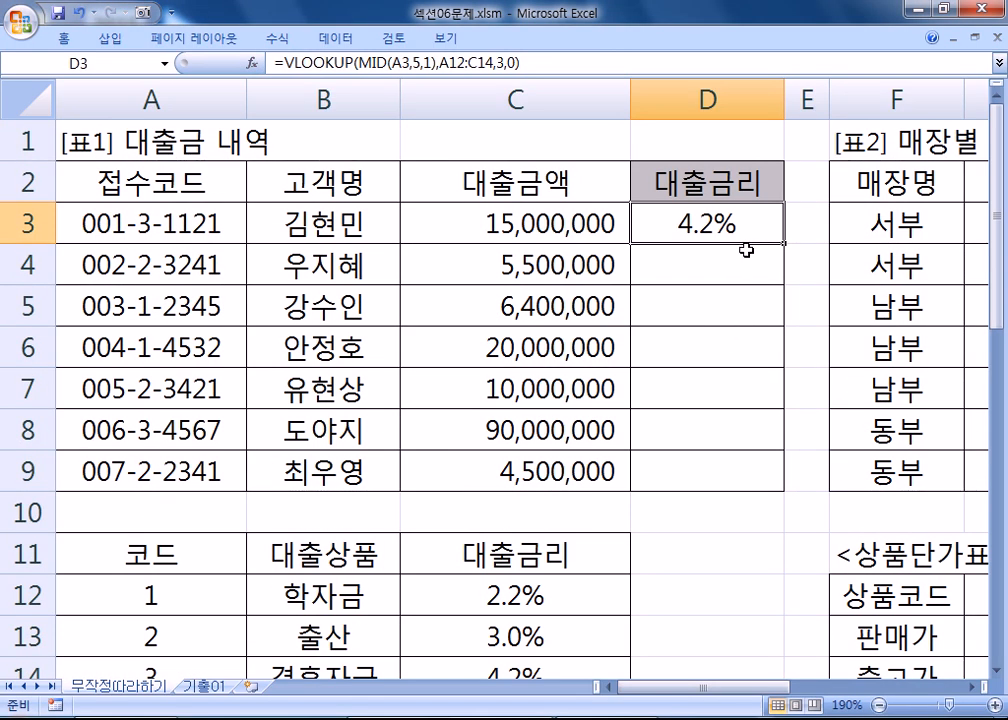
pyautogui.click(253, 65)
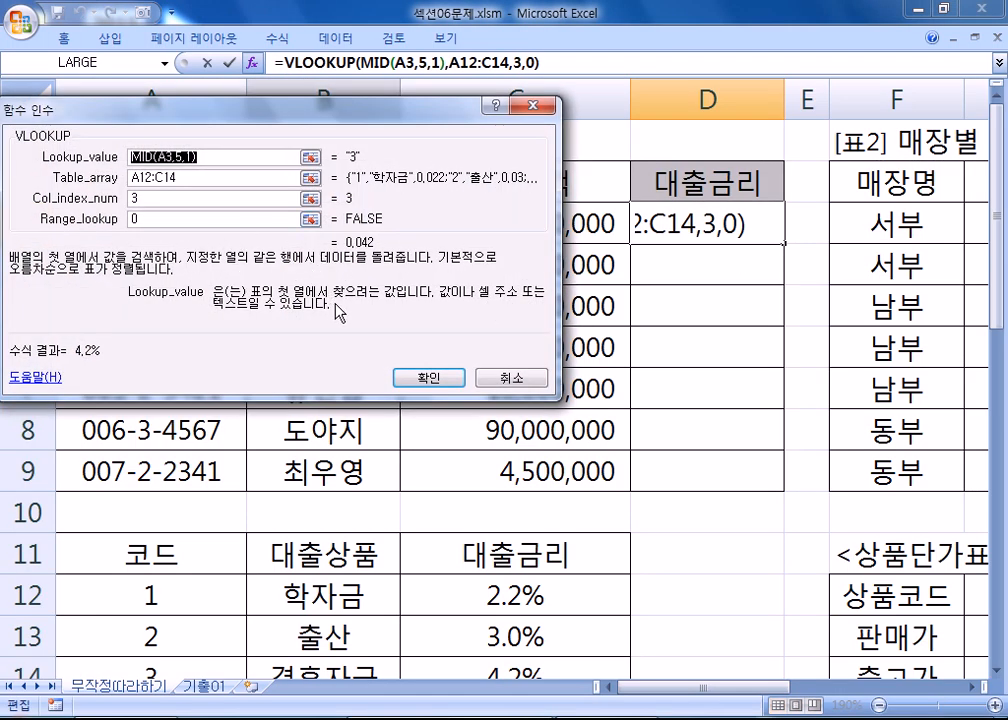
pyautogui.click(511, 377)
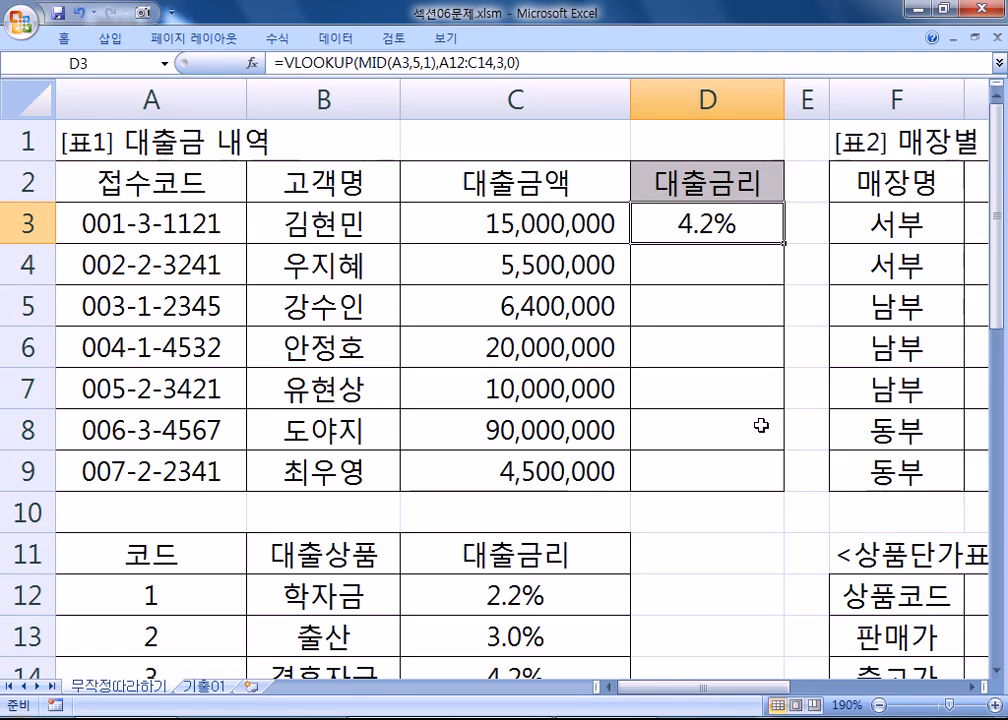
pyautogui.press('Delete')
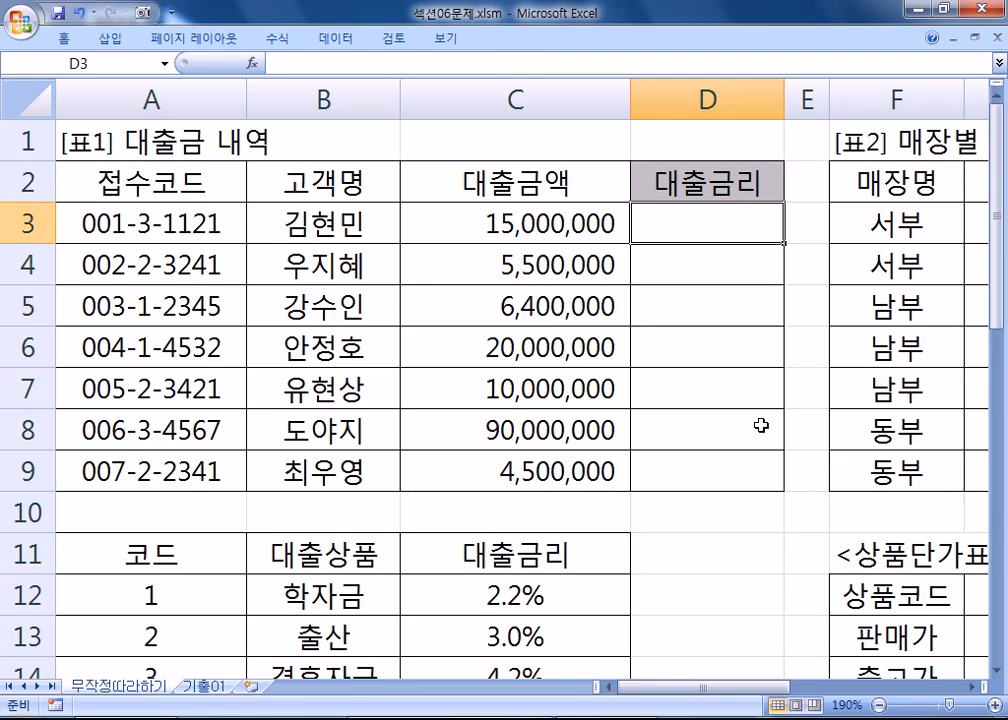
pyautogui.hotkey('alt', 'Tab')
# - Write '=VLOOKUP(찾는 값, 참조 영역' on the empty Notepad line, then go back to Excel
pyautogui.click(128, 322)
pyautogui.write('=피ㅐ')
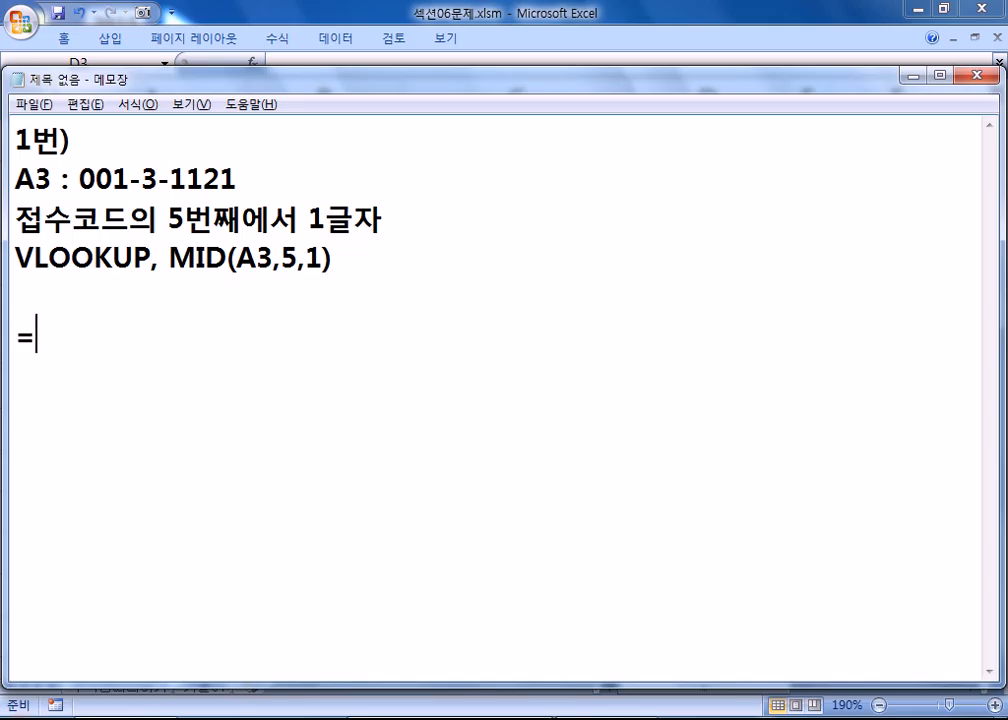
pyautogui.press('BackSpace')
pyautogui.press('BackSpace')
pyautogui.write('VLO')
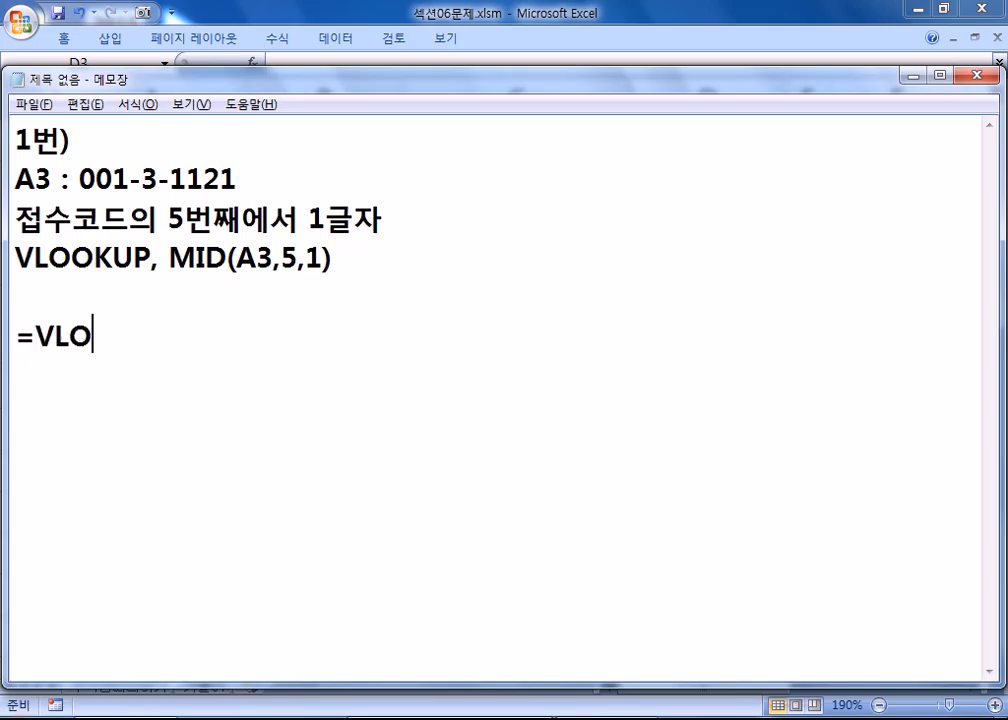
pyautogui.write('OKUP(ㅊ')
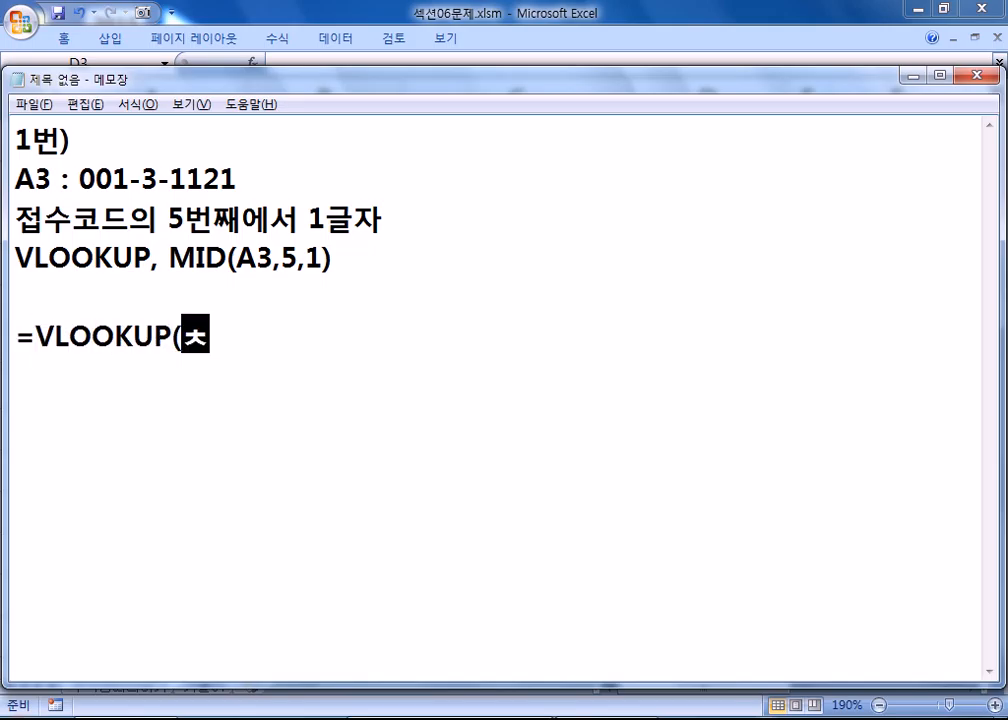
pyautogui.press('BackSpace')
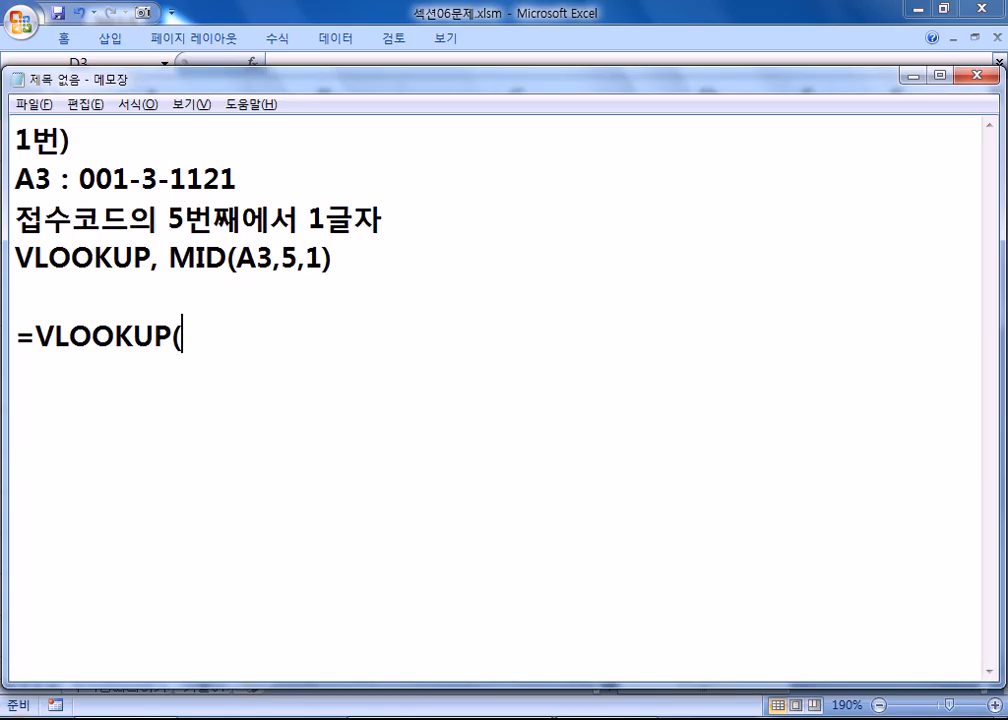
pyautogui.write('찾는 ')
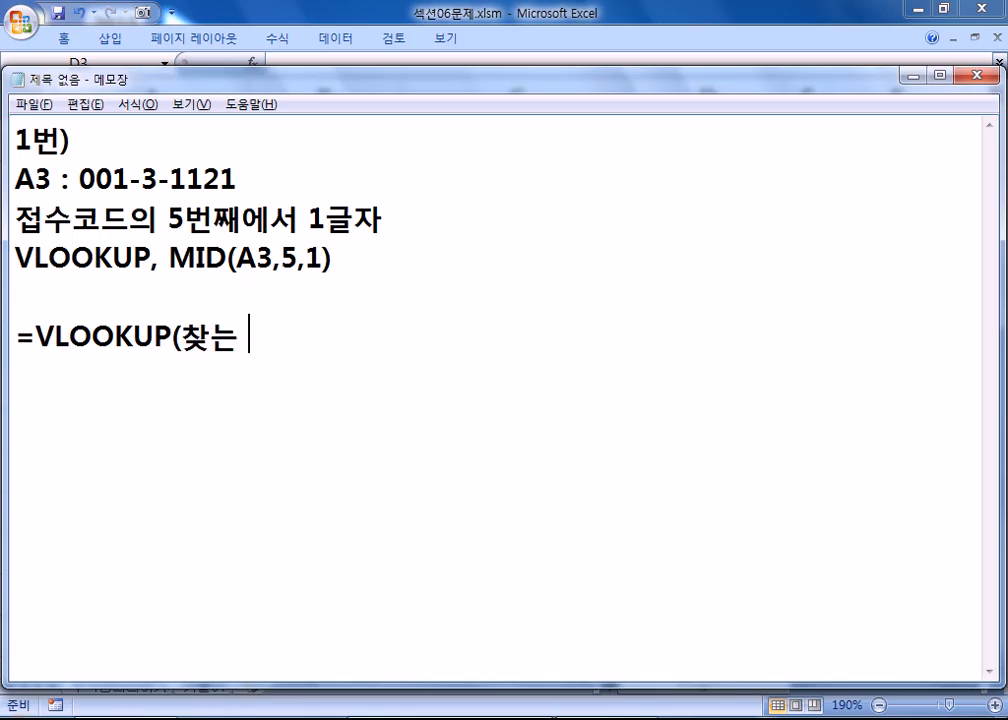
pyautogui.write('값, ')
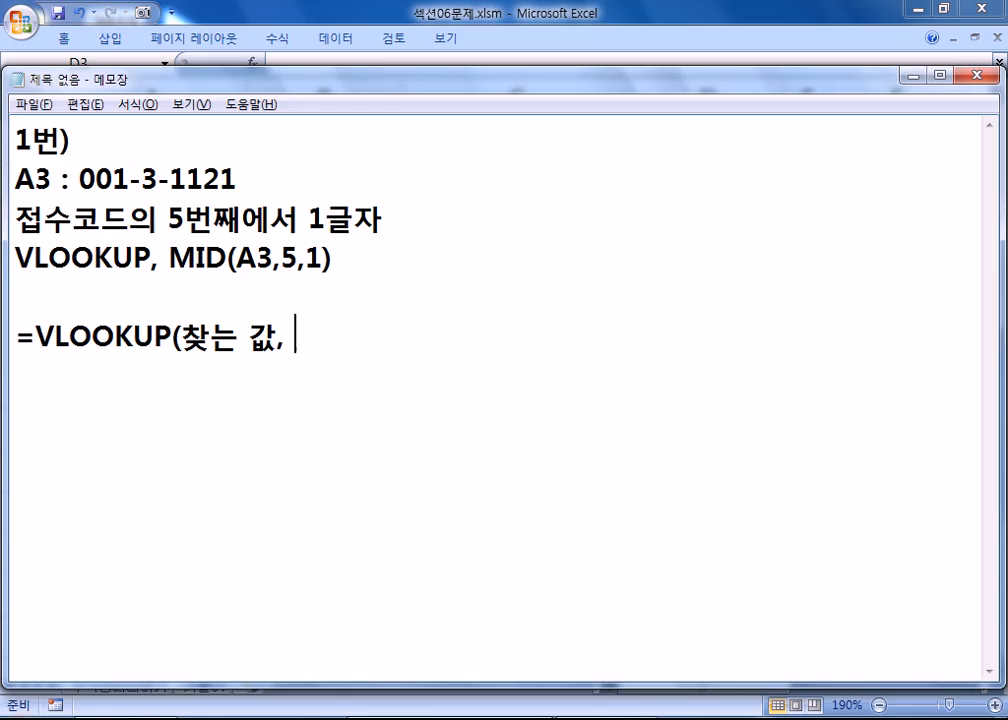
pyautogui.write('참조')
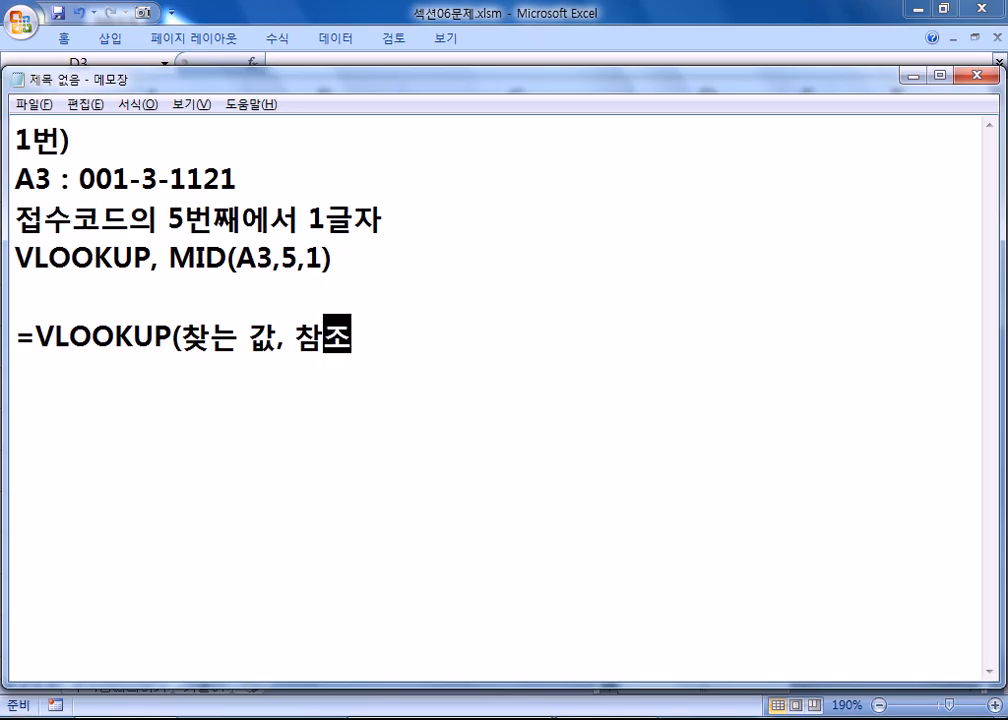
pyautogui.write(' 영여ㄱ')
pyautogui.hotkey('alt', 'Tab')
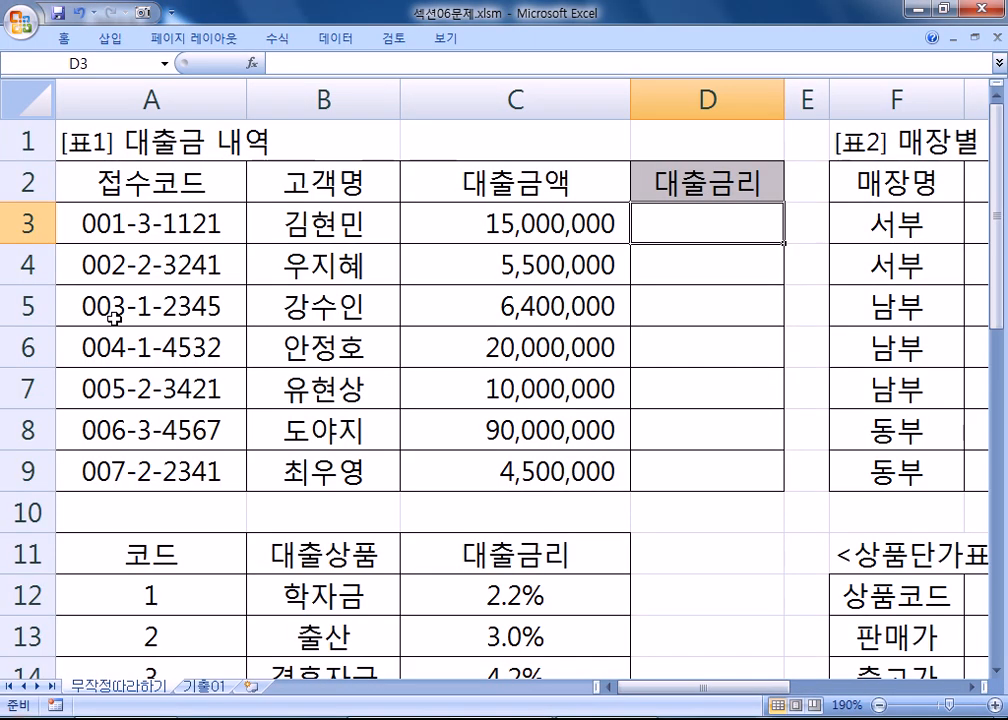
# - Select the code table A12:C14 and append ', 순번,' to the Notepad syntax note
pyautogui.scroll(-1, 412, 346)
pyautogui.moveTo(70, 466); pyautogui.dragTo(490, 562)
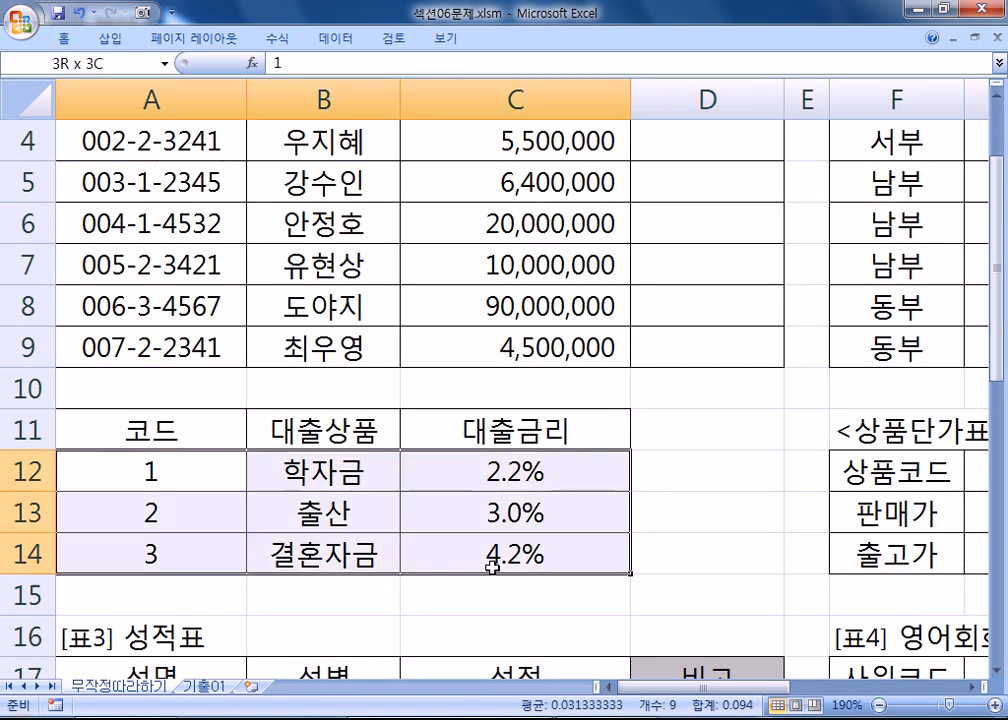
pyautogui.moveTo(150, 430); pyautogui.dragTo(500, 430)
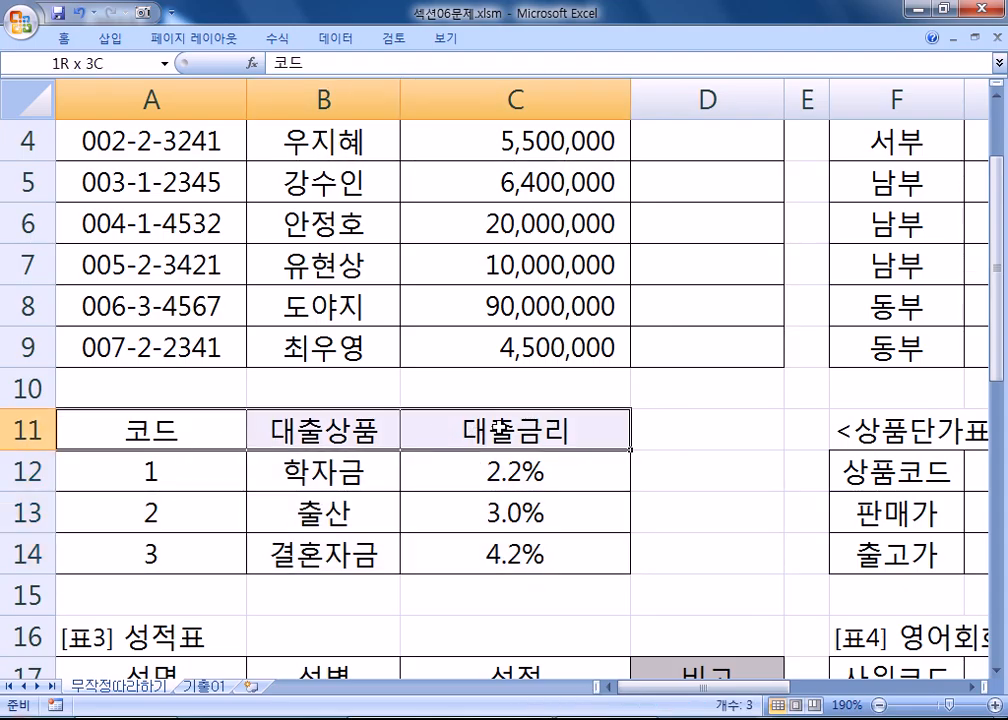
pyautogui.moveTo(140, 468); pyautogui.dragTo(442, 556)
pyautogui.moveTo(443, 556); pyautogui.dragTo(441, 558)
pyautogui.hotkey('alt', 'Tab')
pyautogui.write(', 순번,')
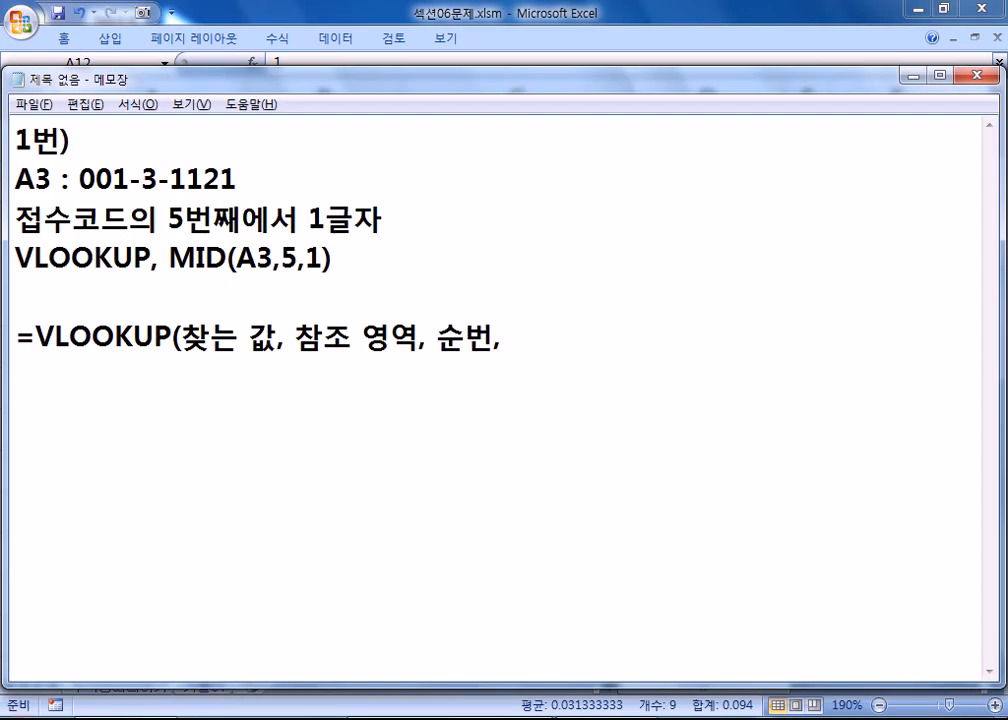
pyautogui.hotkey('alt', 'Tab')
# - Highlight the table's columns A12:A14, B12:B14 and rate column C12:C14 in turn
pyautogui.scroll(-2, 214, 286)
pyautogui.moveTo(130, 223); pyautogui.dragTo(132, 303)
pyautogui.moveTo(305, 223); pyautogui.dragTo(312, 302)
pyautogui.moveTo(478, 224); pyautogui.dragTo(517, 301)
pyautogui.moveTo(531, 225); pyautogui.dragTo(540, 309)
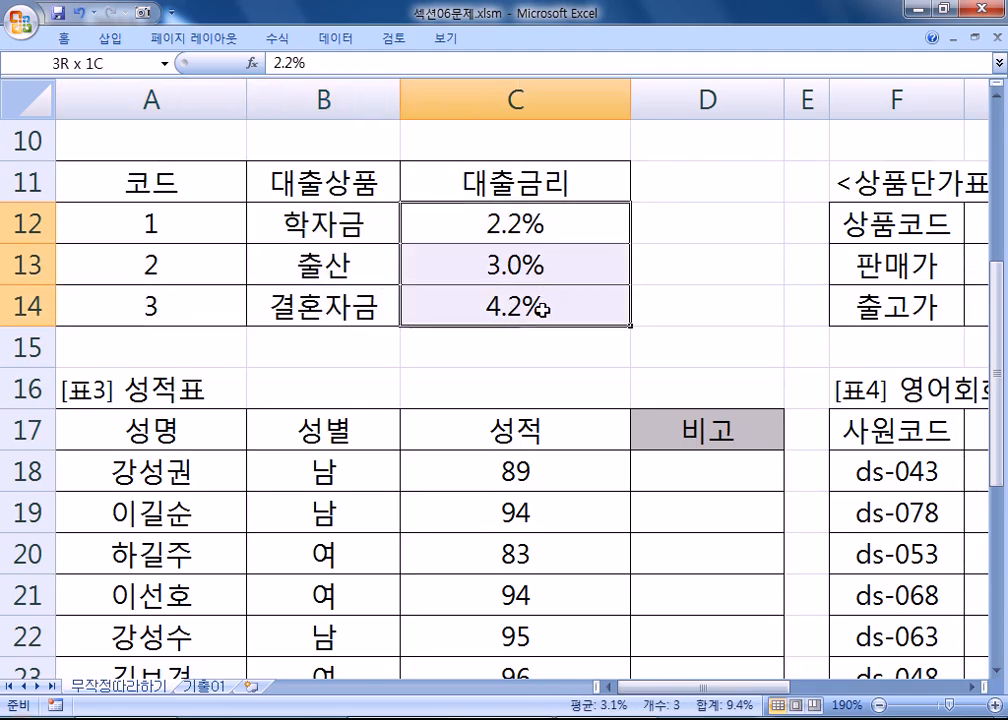
pyautogui.hotkey('alt', 'Tab')
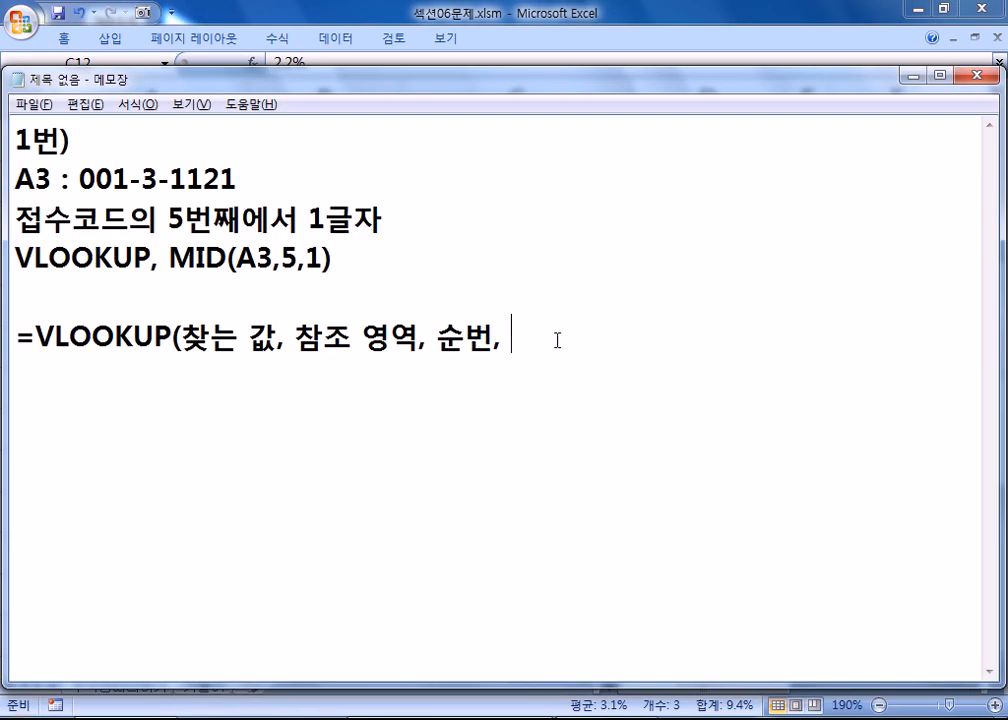
# - Close the VLOOKUP syntax note with '옵션)'
pyautogui.write('ㅇㅗㄴㅅ')
pyautogui.press('BackSpace')
pyautogui.press('BackSpace')
pyautogui.write('ㅇㅗㅂㅅㄴ')
pyautogui.press('BackSpace')
pyautogui.press('BackSpace')
pyautogui.write('ㅅㅗㅅ')
pyautogui.press('BackSpace')
pyautogui.press('BackSpace')
pyautogui.press('BackSpace')
pyautogui.write('ㅇㅗㅂㅅㅕㄴ)')
pyautogui.press('Return')
# - Add lines: 옵션 0 for exact match, 옵션 1 for approximate match, 생략 가능
pyautogui.write('ㅇㅗㅂㅅㅕㄴ 0 : ')
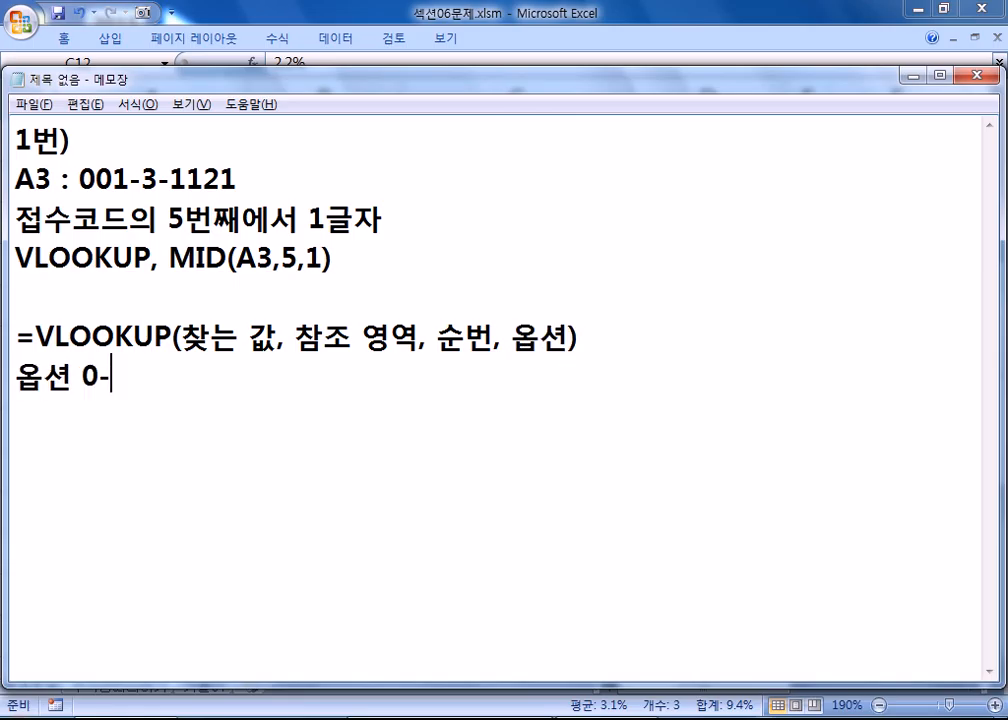
pyautogui.write('ㅂㅏㄴㄷㅡㅅㅣ ㅇㅣㄹㅊㅣㅇ')
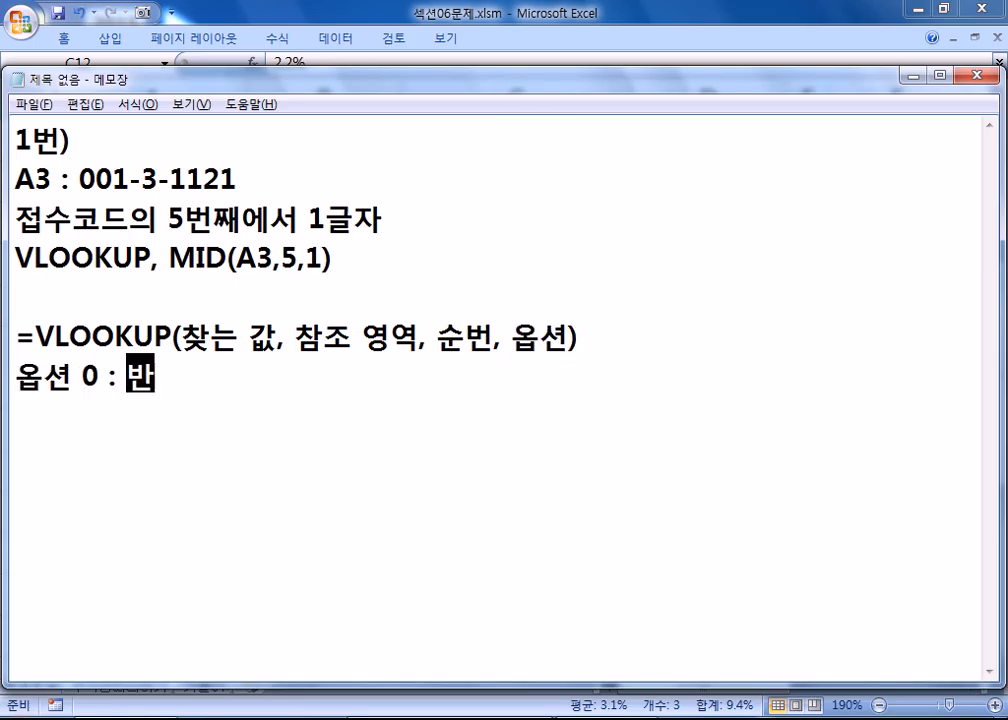
pyautogui.press('BackSpace')
pyautogui.write('ㅎㅏㄴㅡㄴ ㄱㅕㅇㅇㅜㅇㅔ ㅅ')
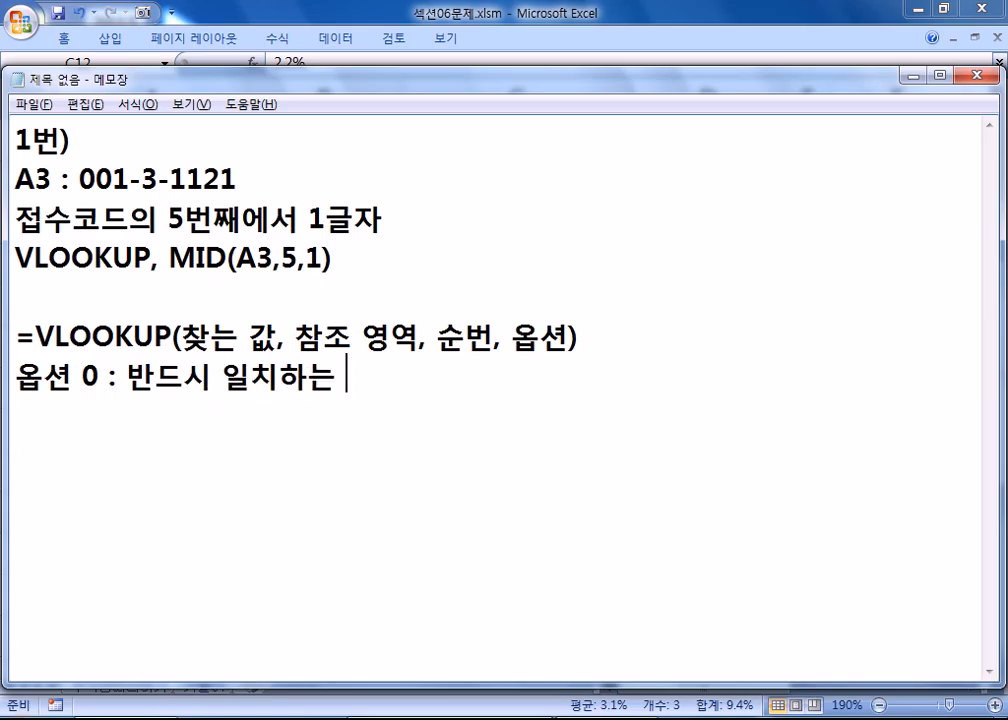
pyautogui.write('ㅏㅇㅛㅇ')
pyautogui.press('Return')
pyautogui.write('ㅇㅗㅂㅅㅕㄴ 1 ')
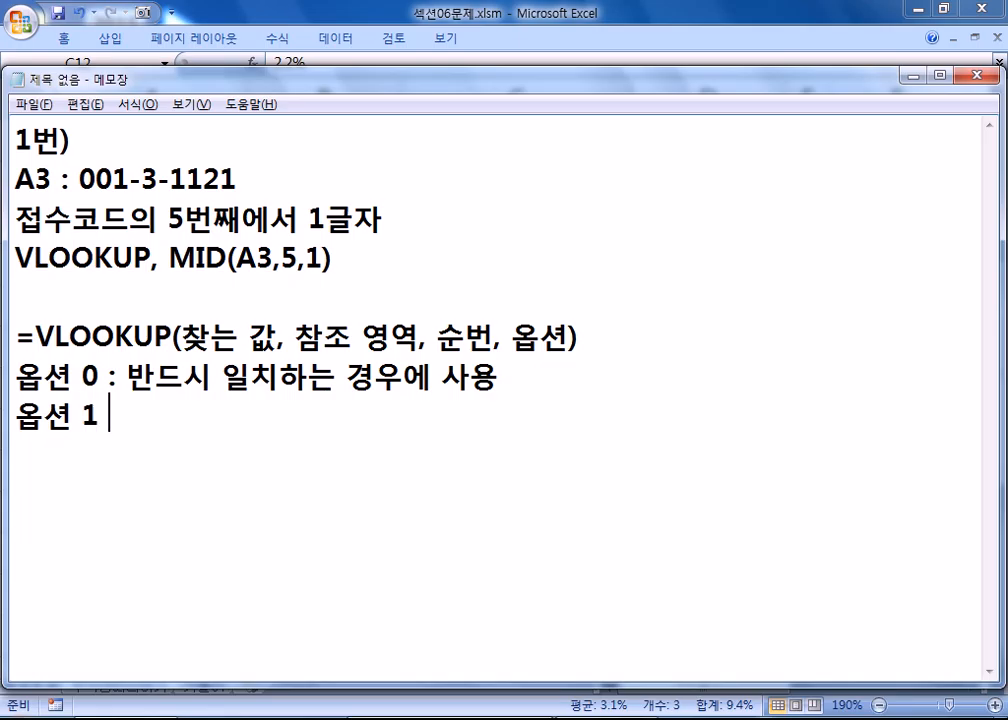
pyautogui.write(': ㅂㅣㅅㅡㅅㅎ')
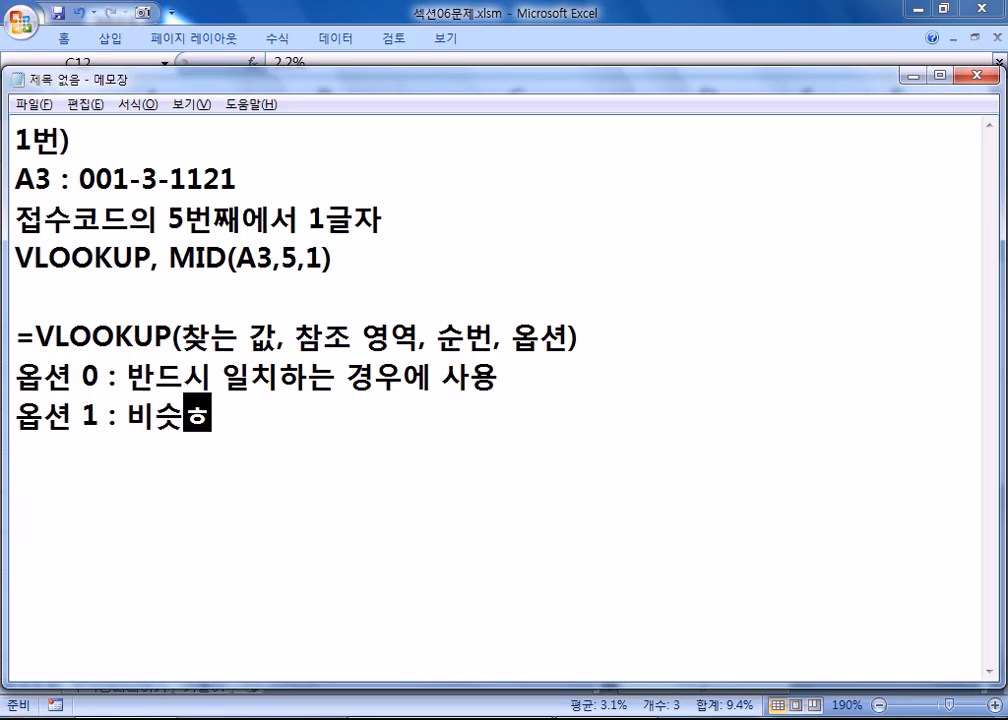
pyautogui.write('ㅏㄱㅔ ㅇㅣㄹㅊㅣㅎㅏㄴㅡㄴ ㄱㅕㅇㅇㅜㅇㅔ ㅅㅏㅇㅛ')
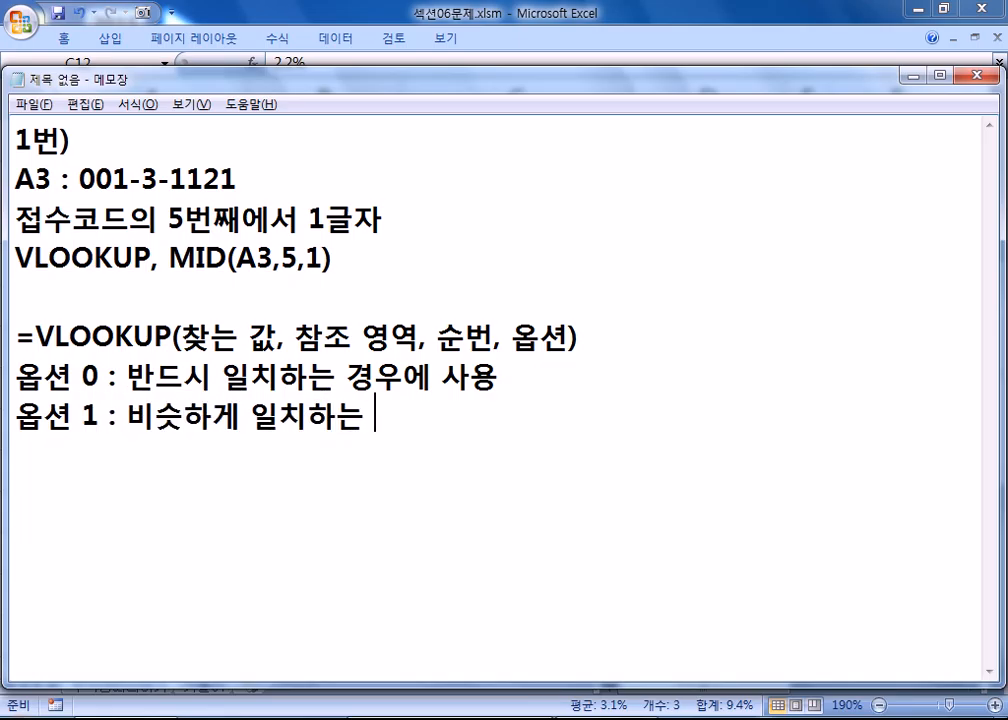
pyautogui.write('ㅇ, ')
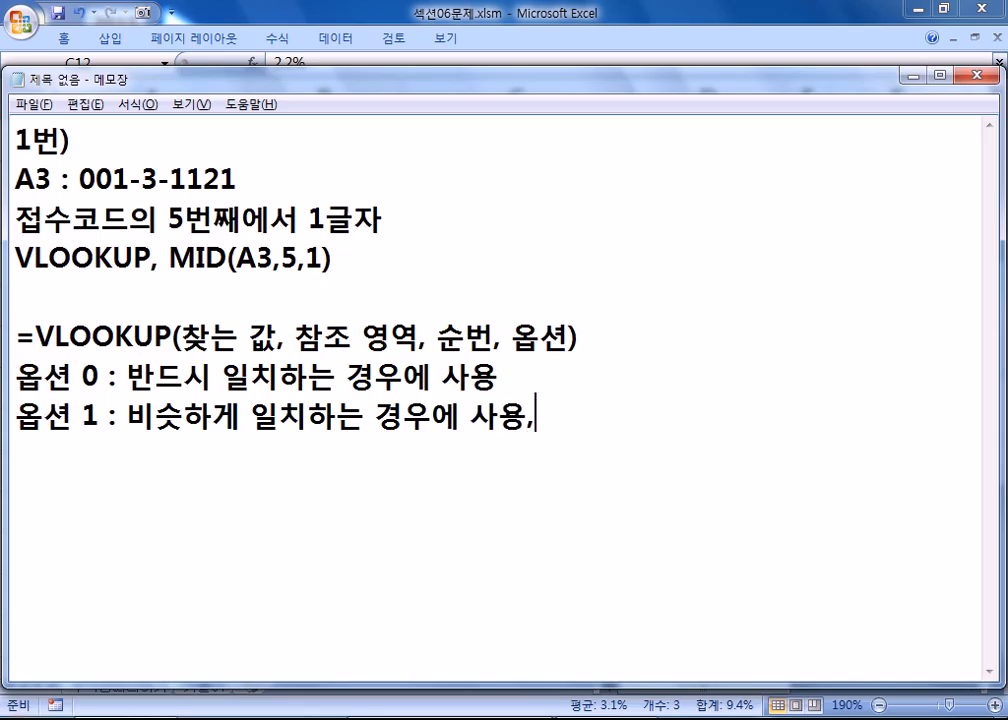
pyautogui.write('ㅅㅐㅇㄹㅑㄱ ㄱㅏㄴㅡㅇ')
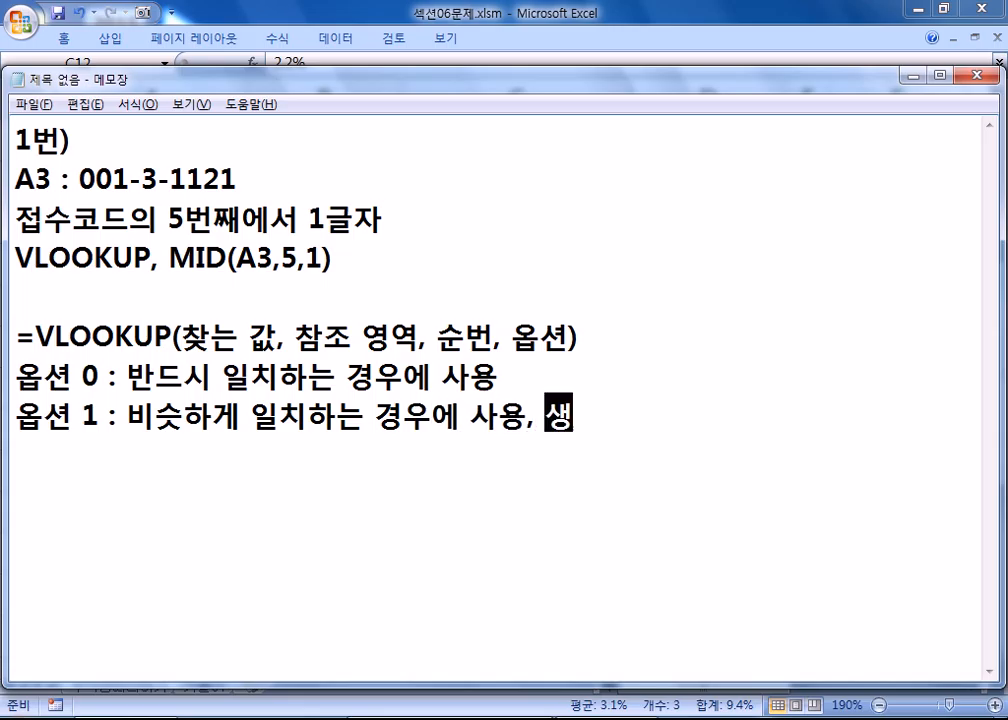
pyautogui.press('Return')
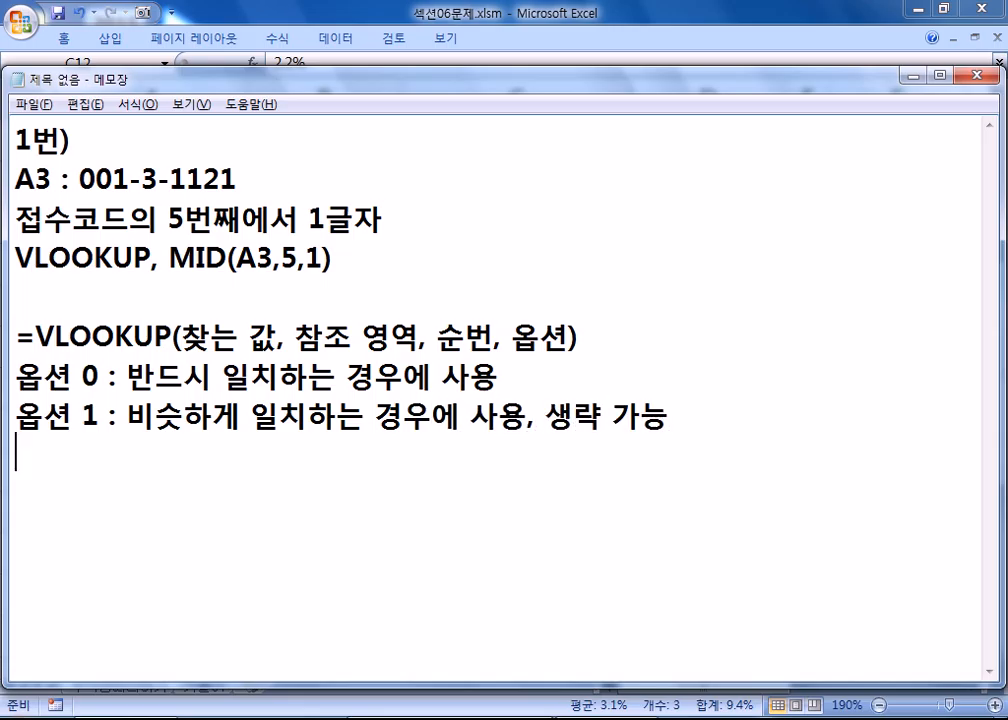
# - Move the 옵션 1 line above the 옵션 0 line
pyautogui.press('Up')
pyautogui.hotkey('shift', 'Down')
pyautogui.hotkey('ctrl', 'x')
pyautogui.press('Up')
pyautogui.hotkey('ctrl', 'v')
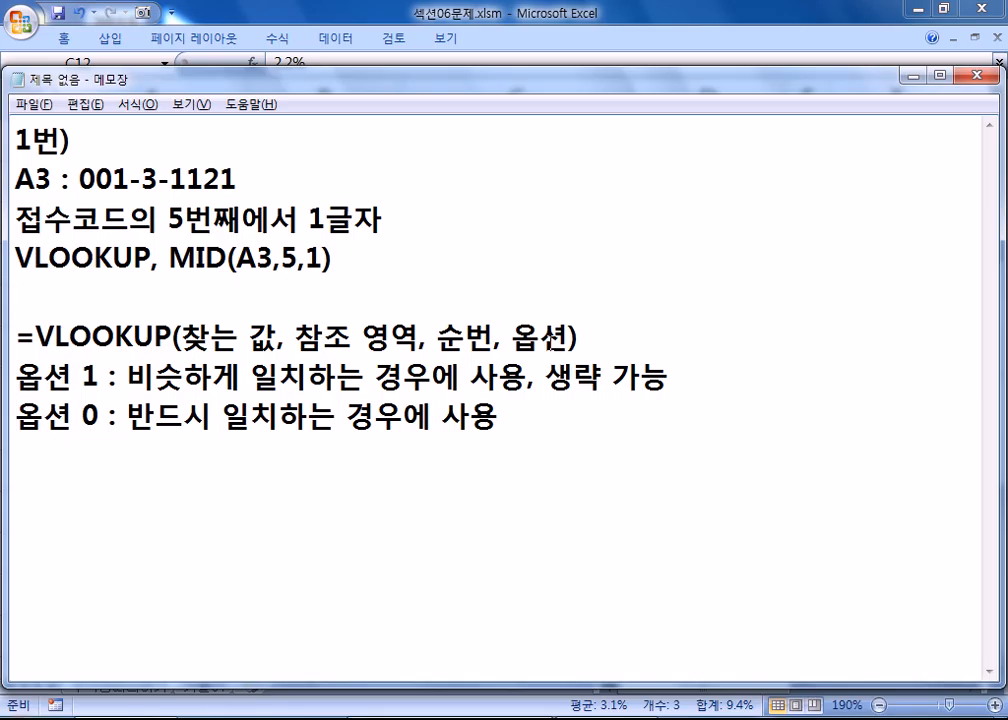
pyautogui.press('Down')
pyautogui.press('Down')
pyautogui.moveTo(74, 415); pyautogui.dragTo(101, 415)
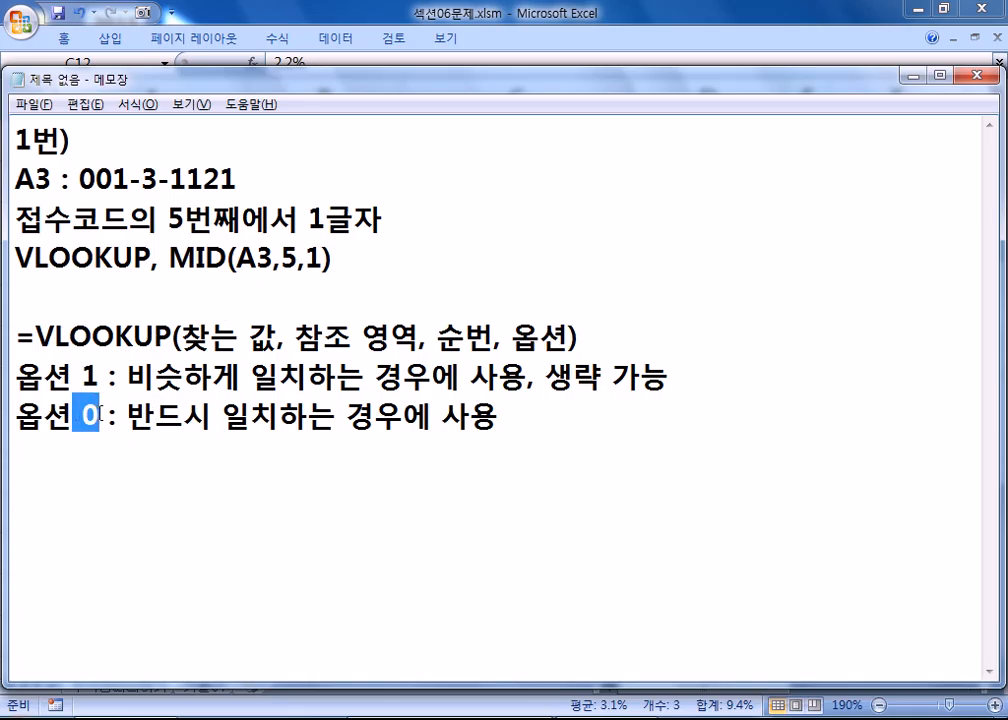
pyautogui.click(94, 479)
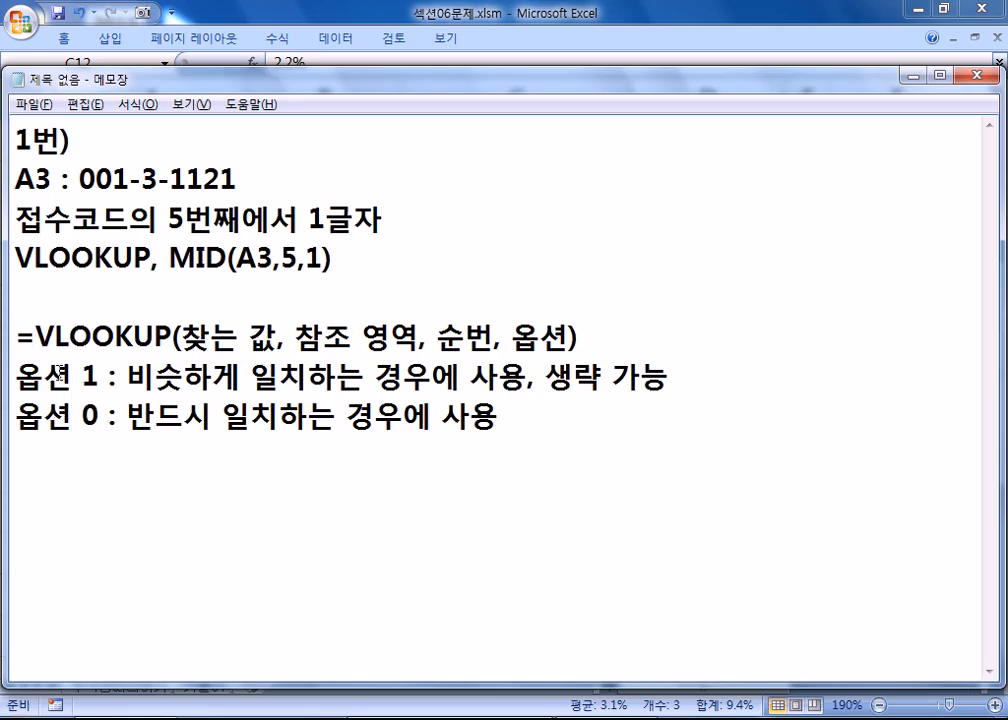
pyautogui.moveTo(82, 378); pyautogui.dragTo(108, 378)
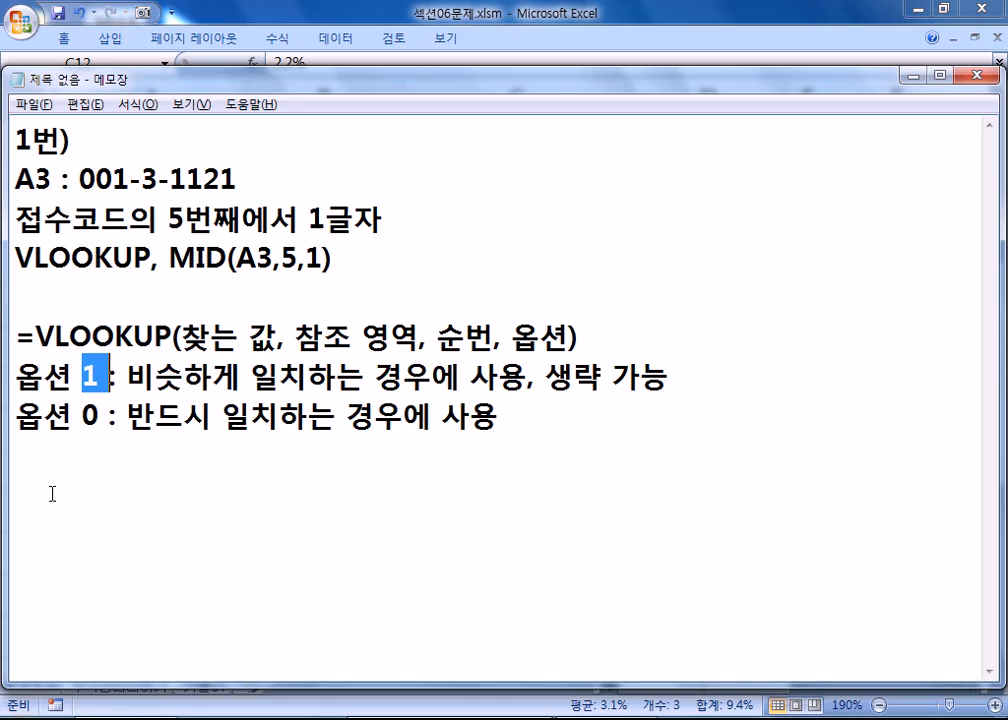
pyautogui.click(22, 497)
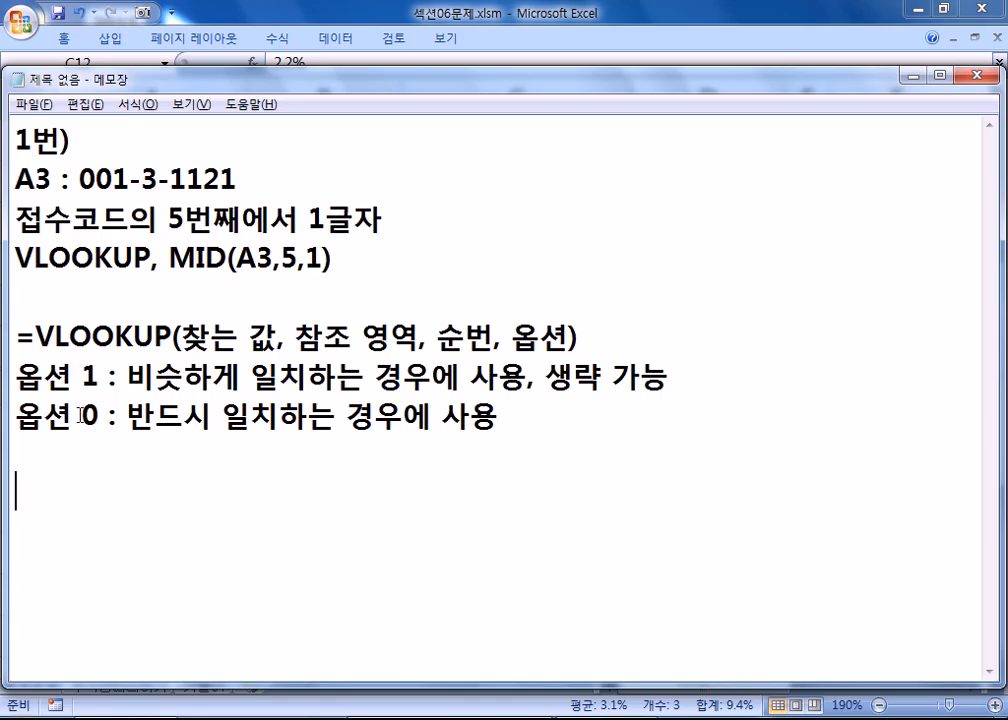
pyautogui.hotkey('alt', 'Tab')
# - Type =VLOOKUP(MID(A3,5,1), into D3, using VL autocomplete for the function name
pyautogui.scroll(2, 570, 330)
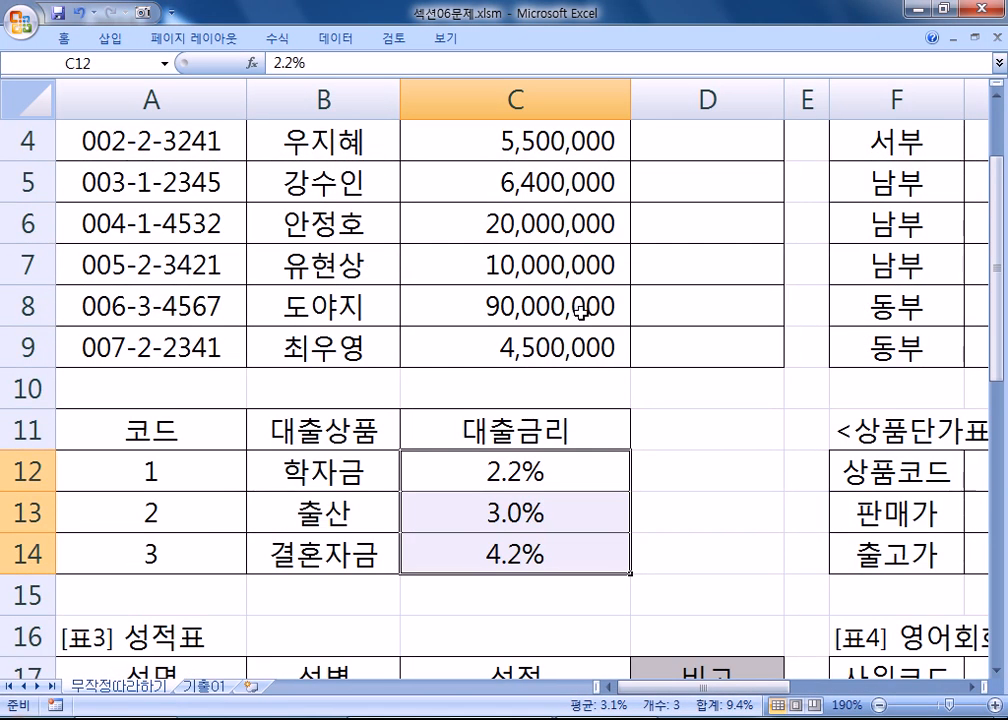
pyautogui.scroll(1, 583, 300)
pyautogui.keyDown('ctrl'); pyautogui.scroll(-3, 585, 295); pyautogui.keyUp('ctrl')
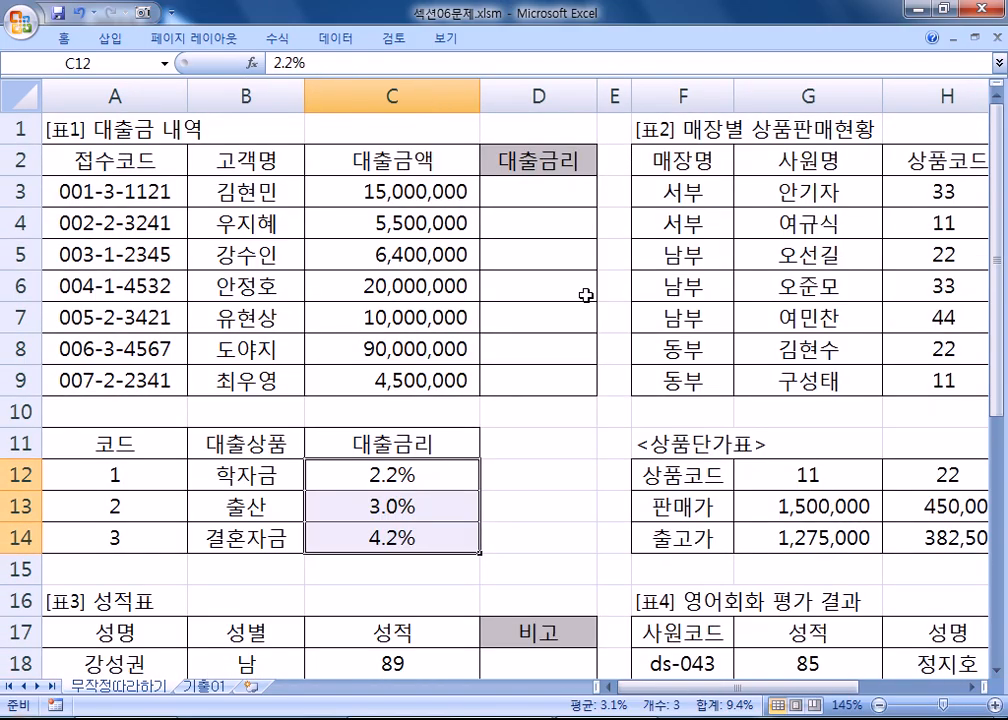
pyautogui.click(557, 194)
pyautogui.write('=')
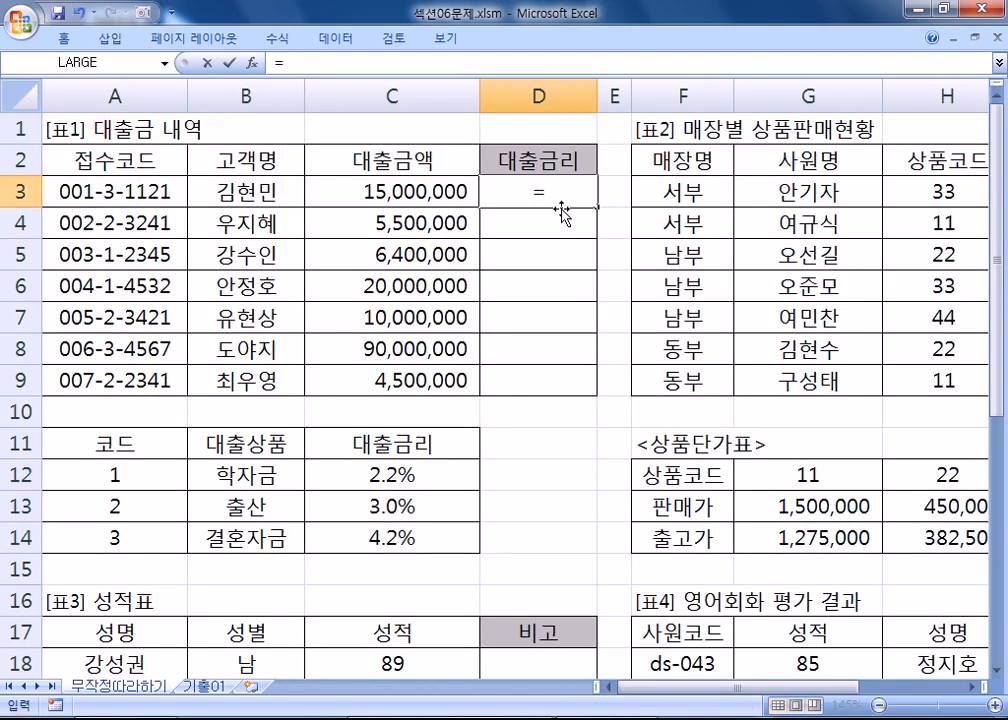
pyautogui.write('VL')
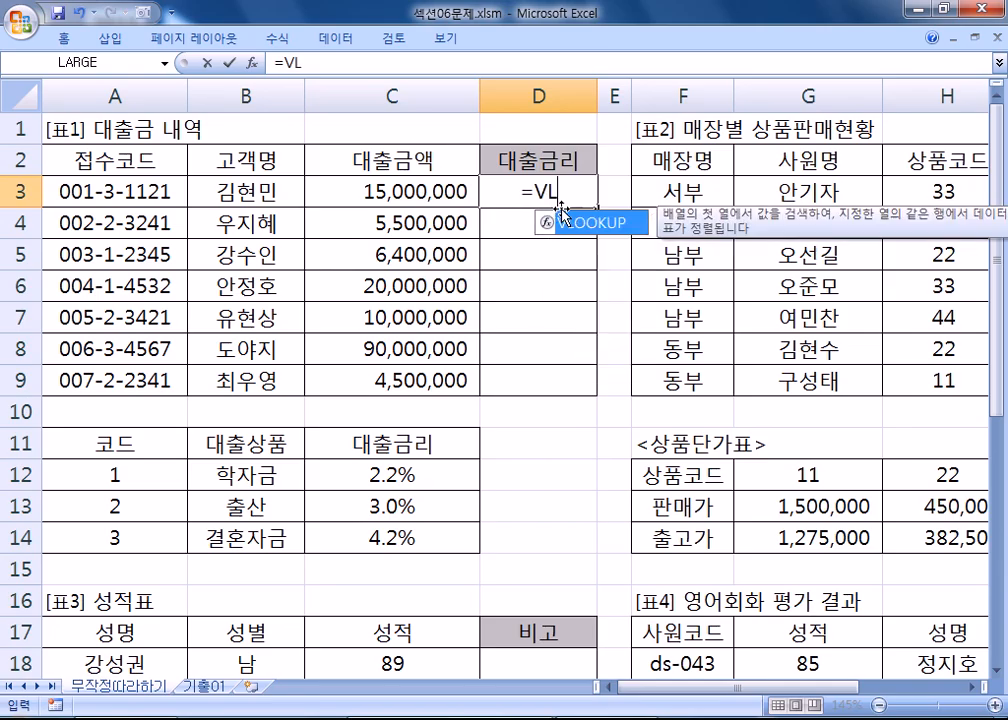
pyautogui.press('Tab')
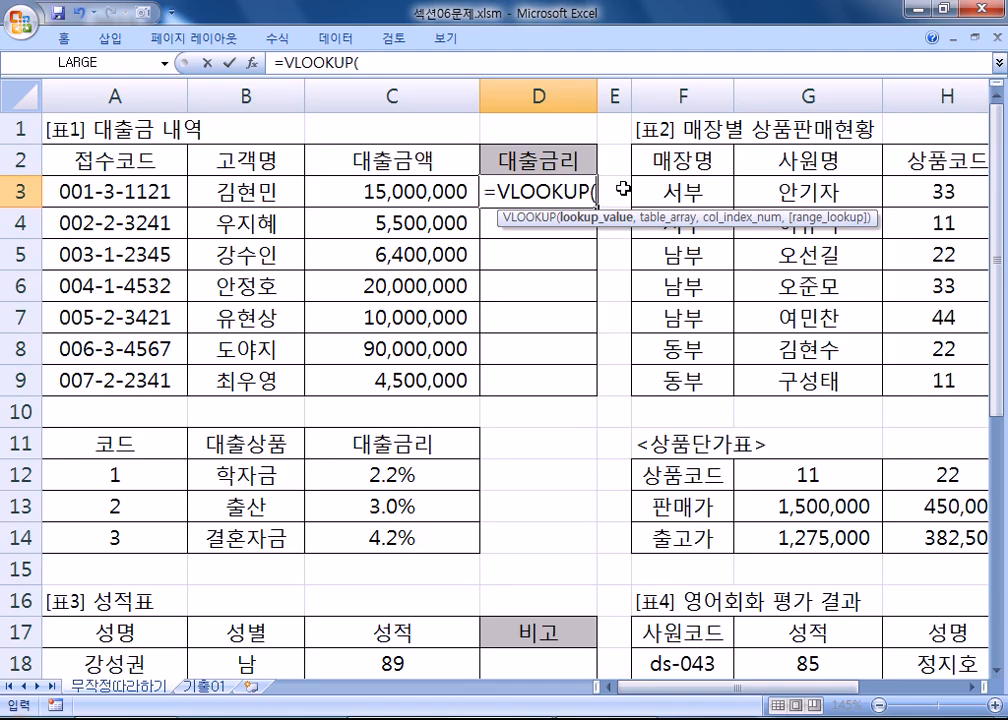
pyautogui.write('MI')
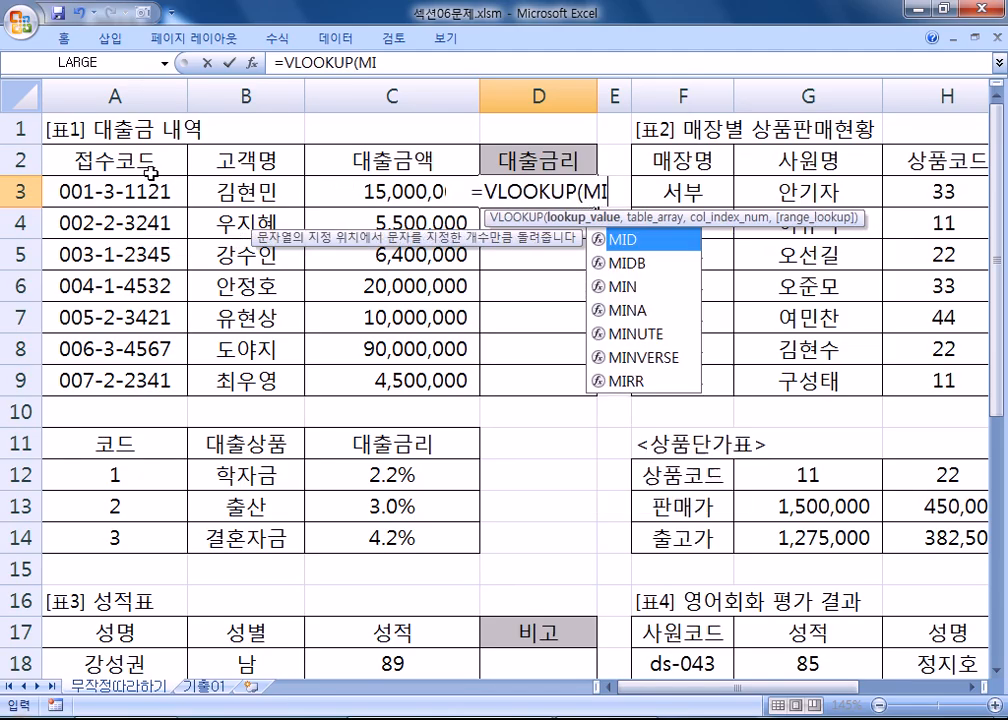
pyautogui.write('D(A3,5,1)')
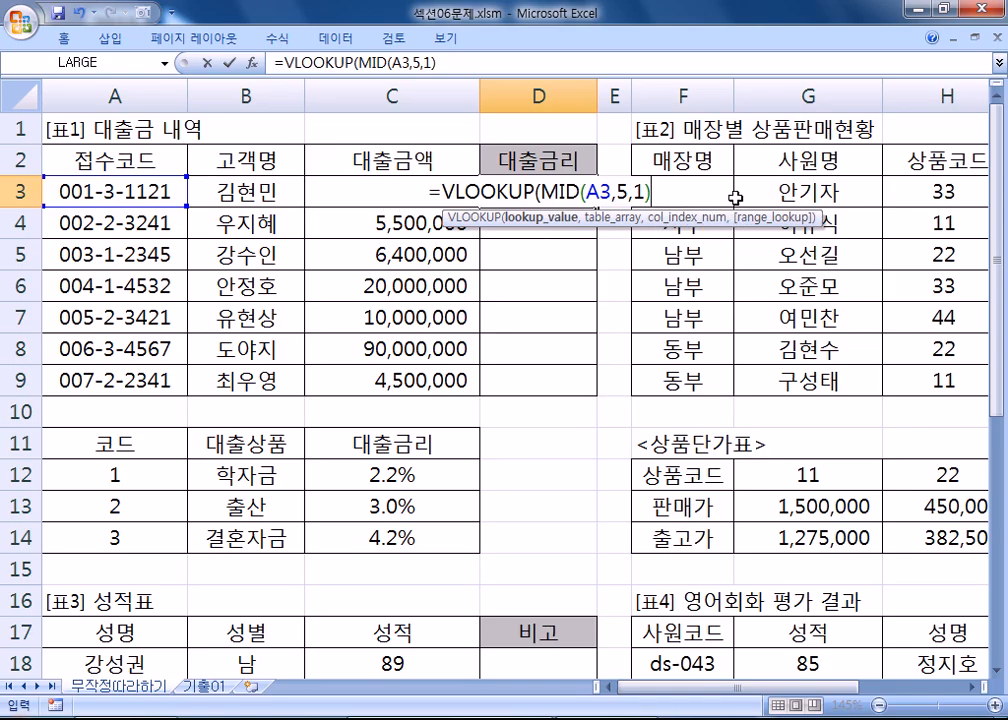
pyautogui.write(',')
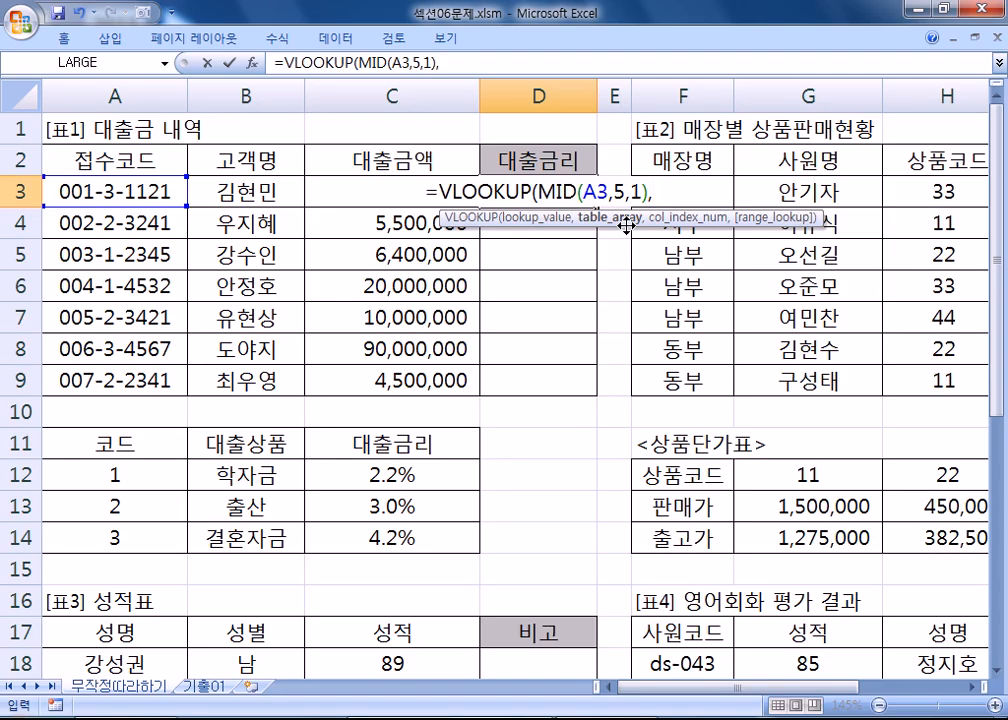
# - Add the absolute lookup range $A$12:$C$14 and column number 3 to D3's VLOOKUP, fixing a mistyped 4
pyautogui.moveTo(102, 479); pyautogui.dragTo(370, 533)
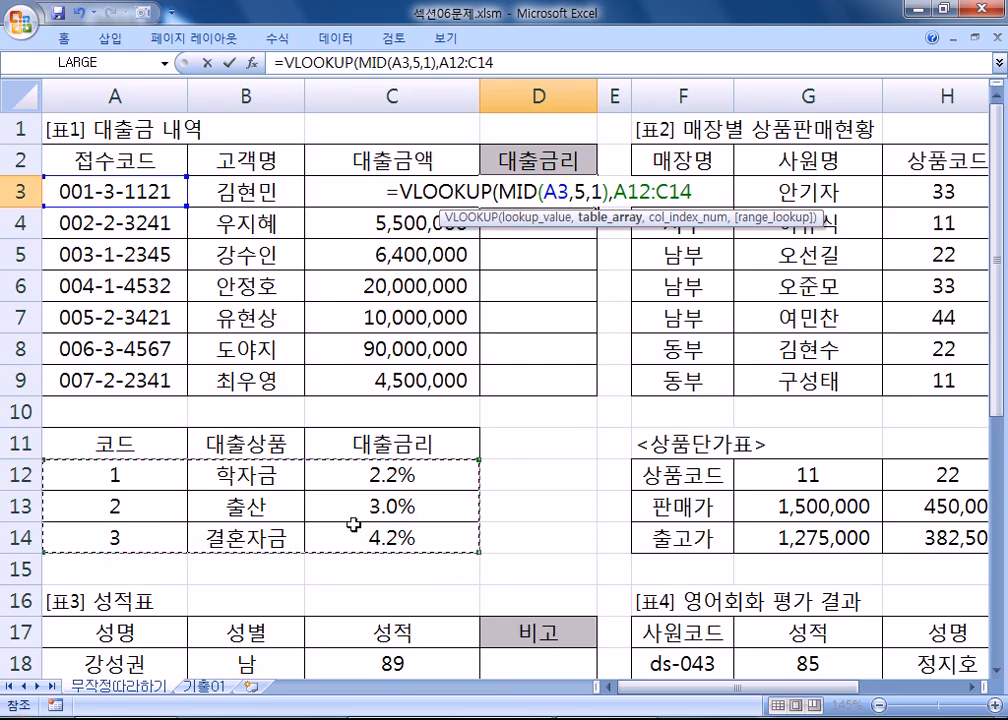
pyautogui.press('F4')
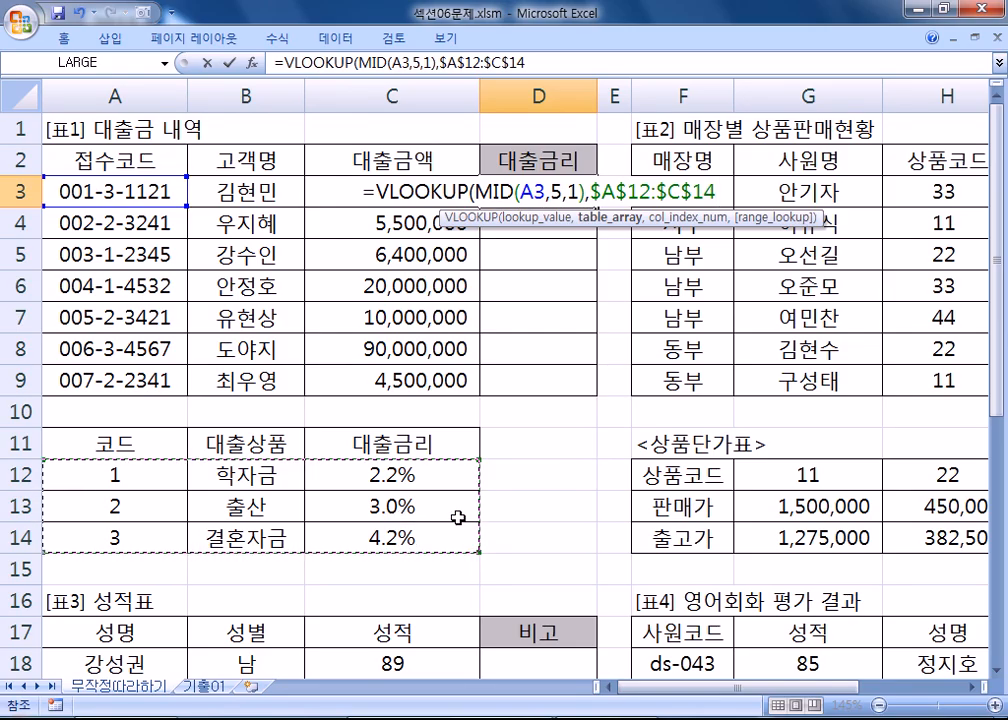
pyautogui.write(',')
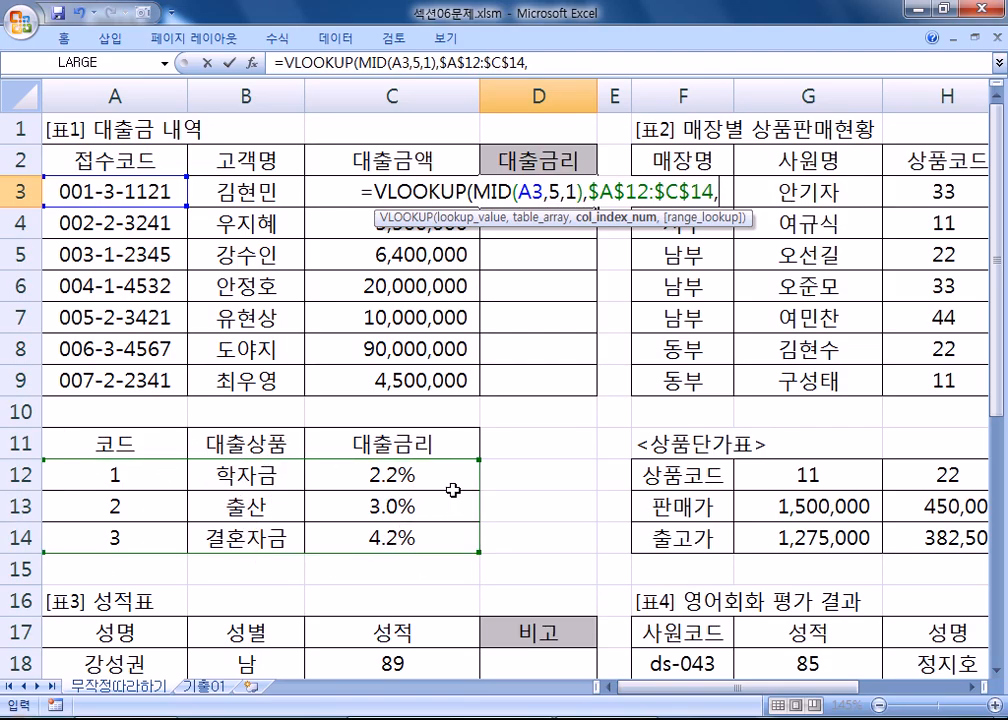
pyautogui.write('4')
pyautogui.press('BackSpace')
pyautogui.write('3')
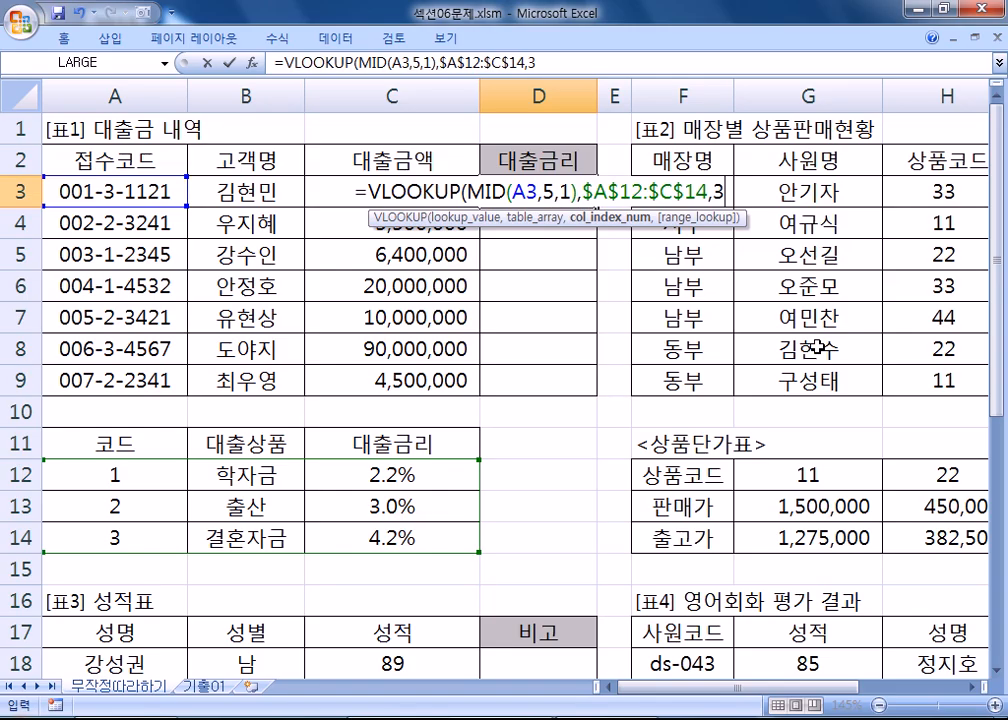
pyautogui.write(',')
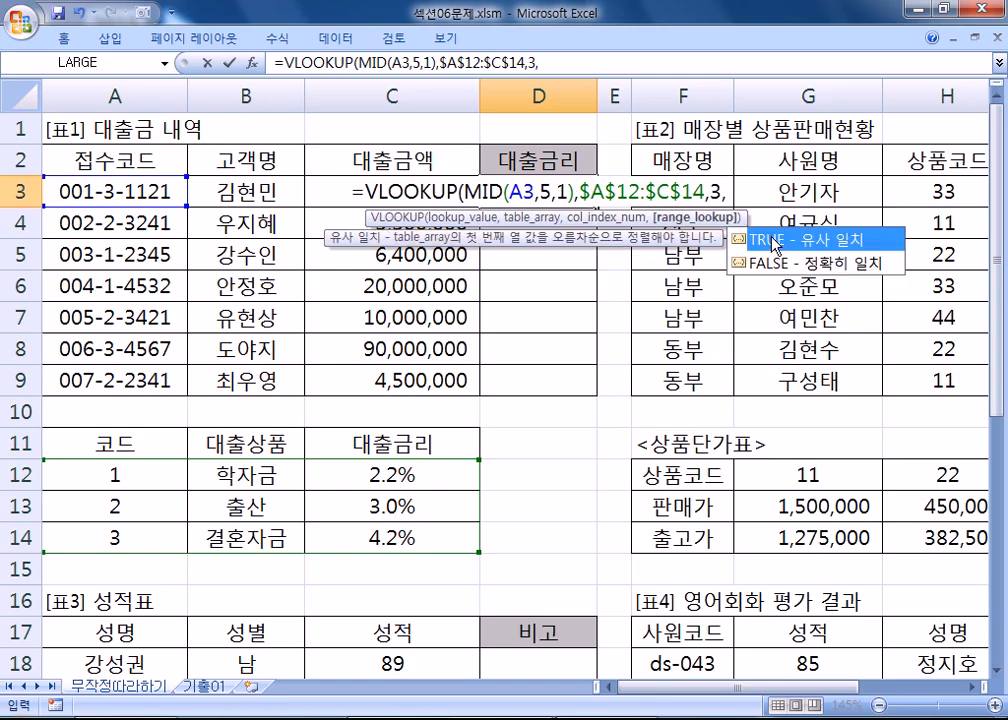
# - In the Notepad notes, add '유사일치(' and close the parenthesis on the option 1 line
pyautogui.hotkey('alt', 'Tab')
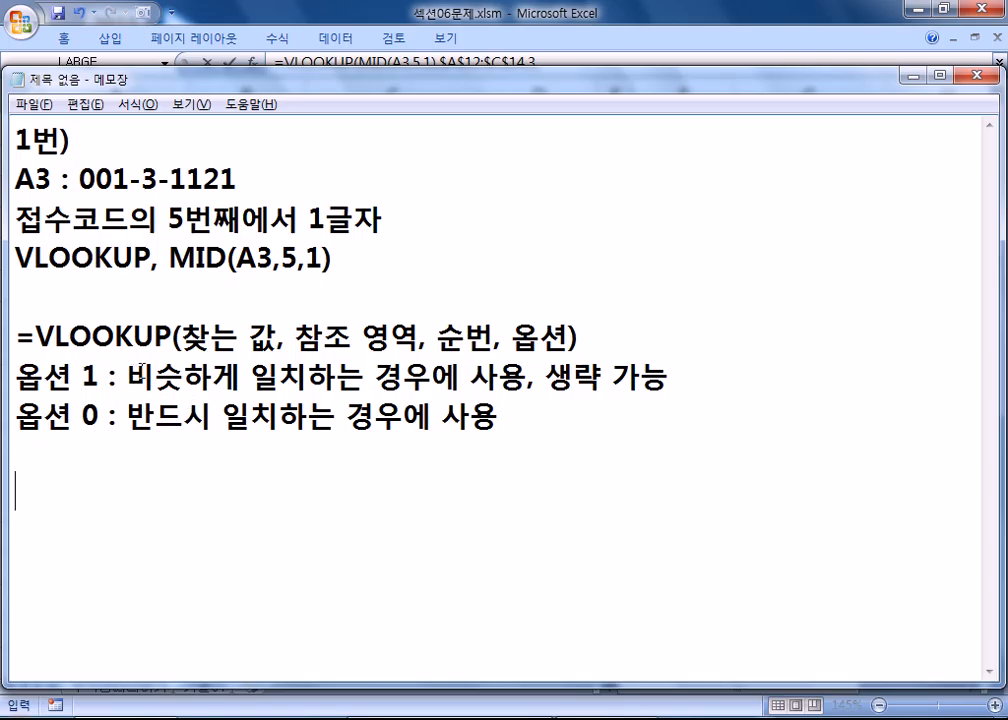
pyautogui.click(130, 378)
pyautogui.write('ㅇ유사일치')
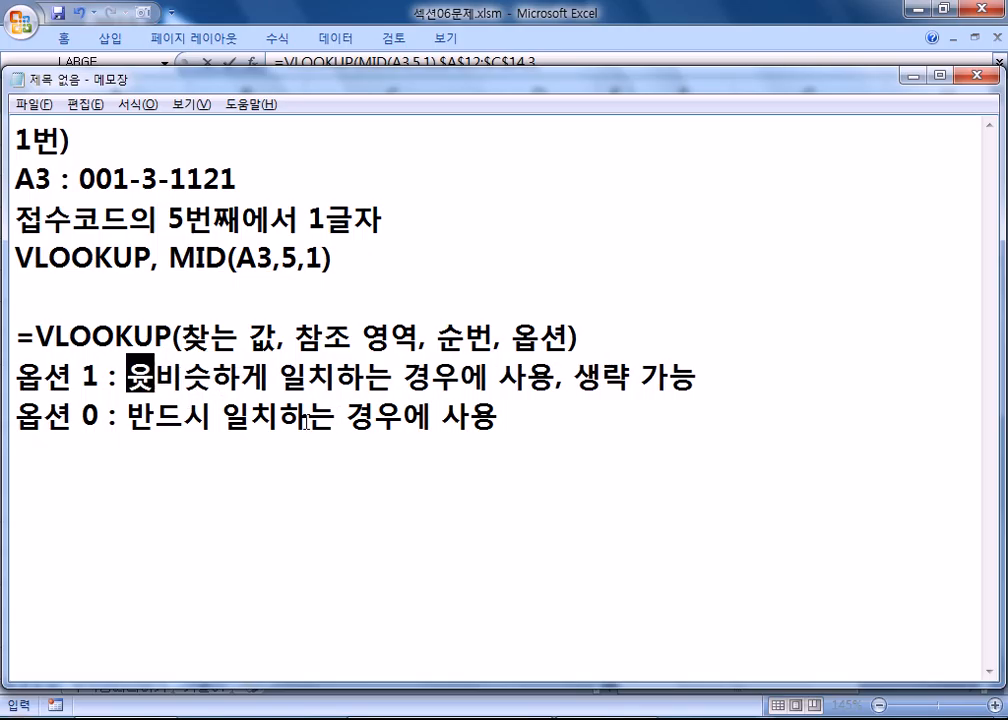
pyautogui.write('(')
pyautogui.press('Right')
pyautogui.press('Right')
pyautogui.press('Right')
pyautogui.press('Right')
pyautogui.press('Right')
pyautogui.press('Right')
pyautogui.press('Right')
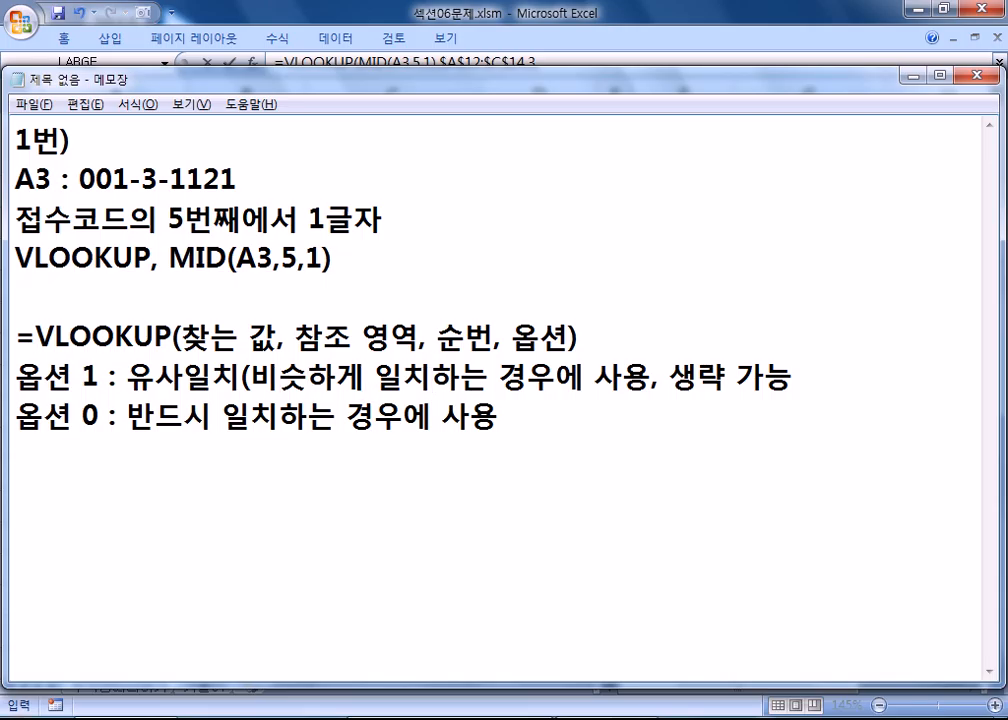
pyautogui.write(')')
# - Finish D3's VLOOKUP in Excel with match option 1 and the closing parenthesis
pyautogui.hotkey('alt', 'Tab')
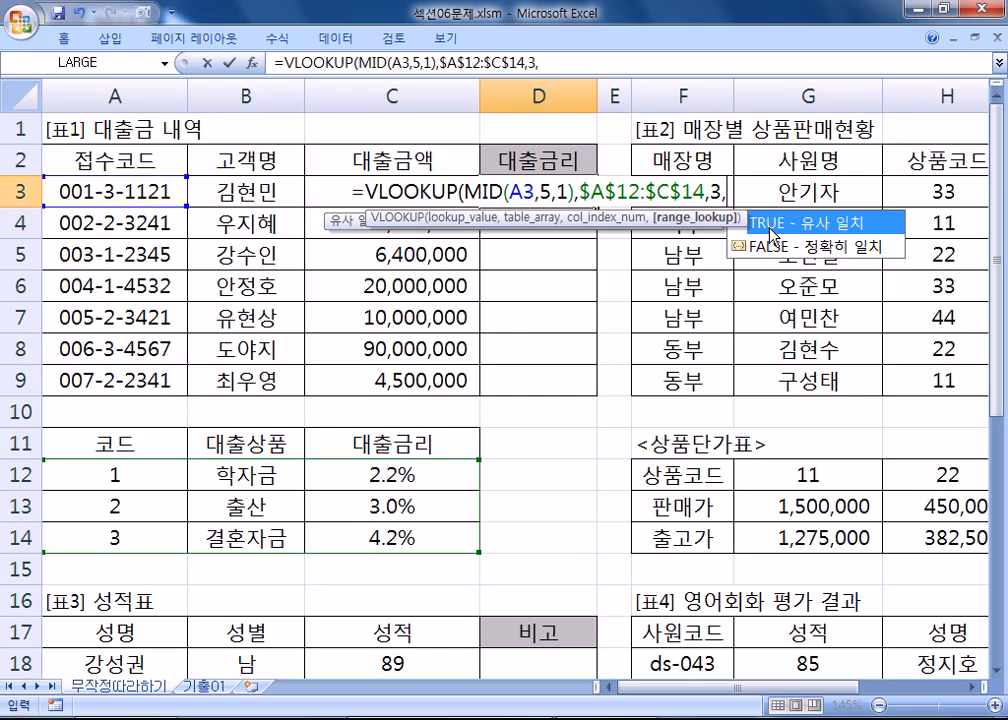
pyautogui.hotkey('alt', 'Tab')
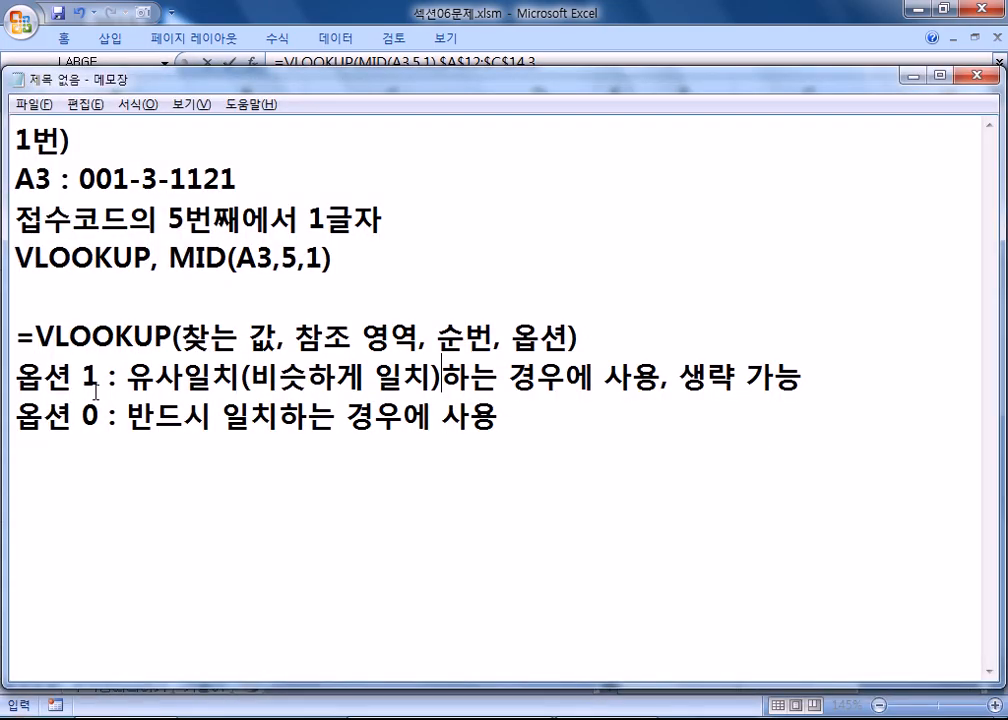
pyautogui.hotkey('alt', 'Tab')
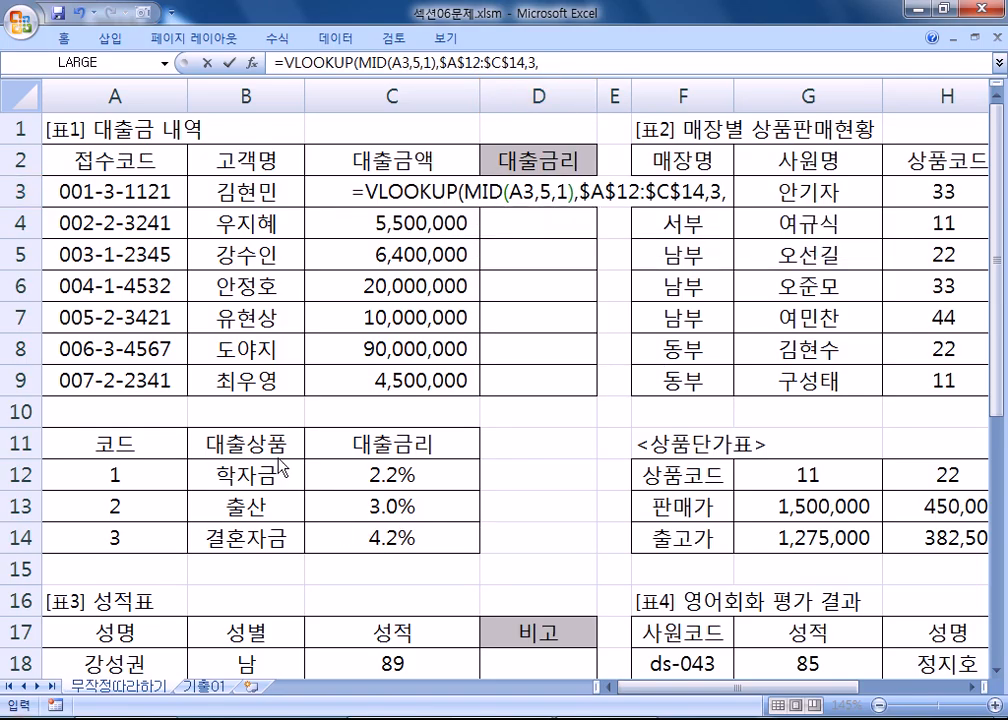
pyautogui.hotkey('alt', 'Tab')
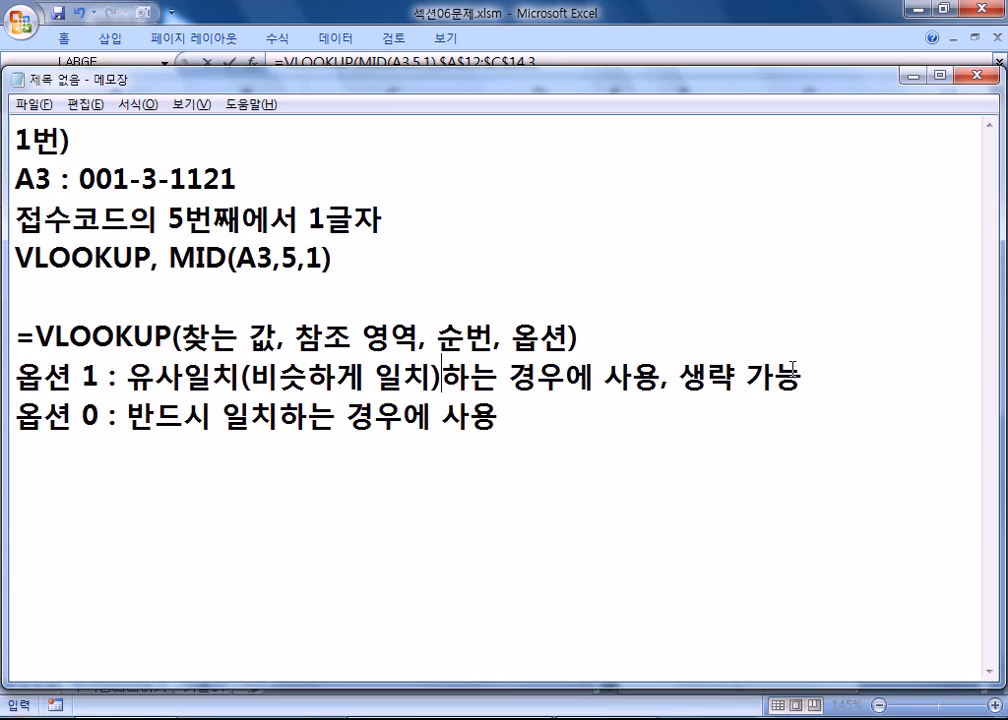
pyautogui.hotkey('alt', 'Tab')
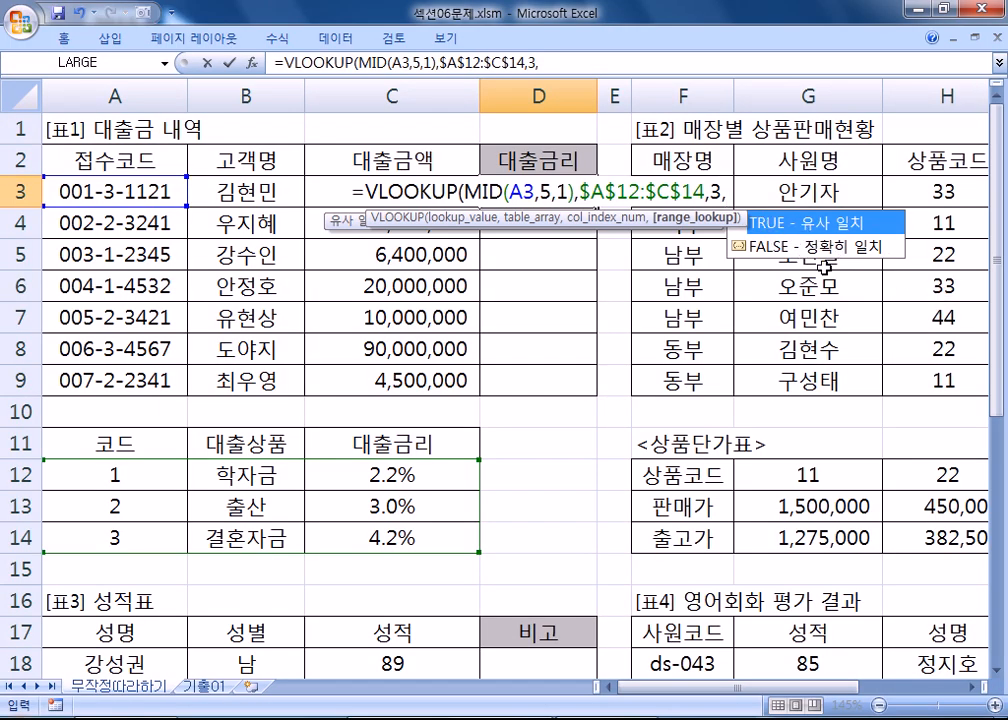
pyautogui.write('1')
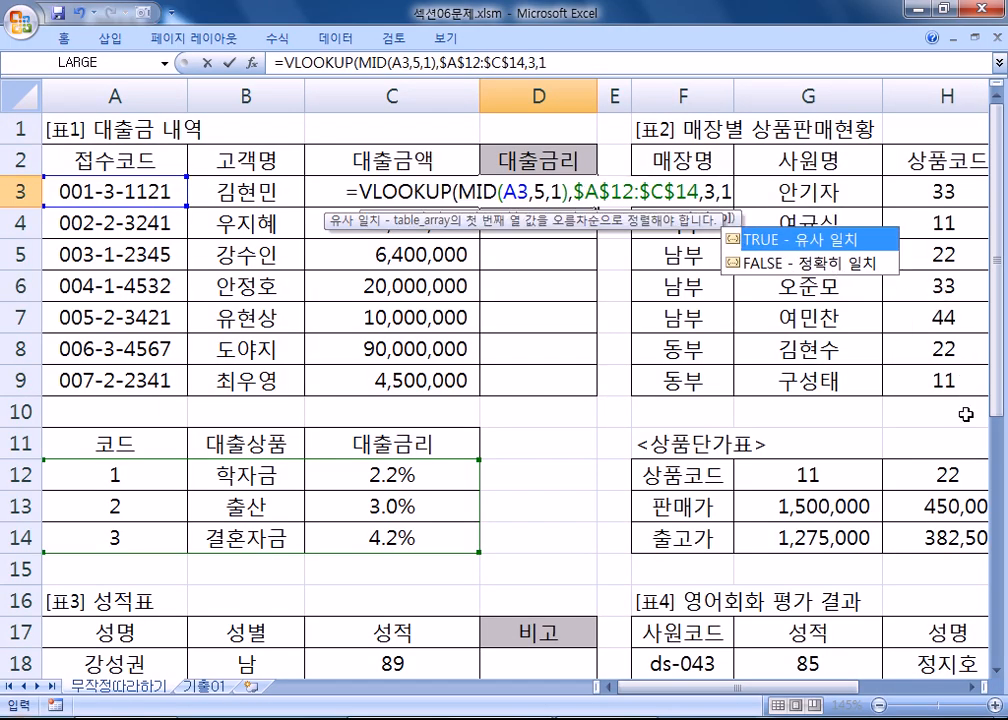
pyautogui.write(')')
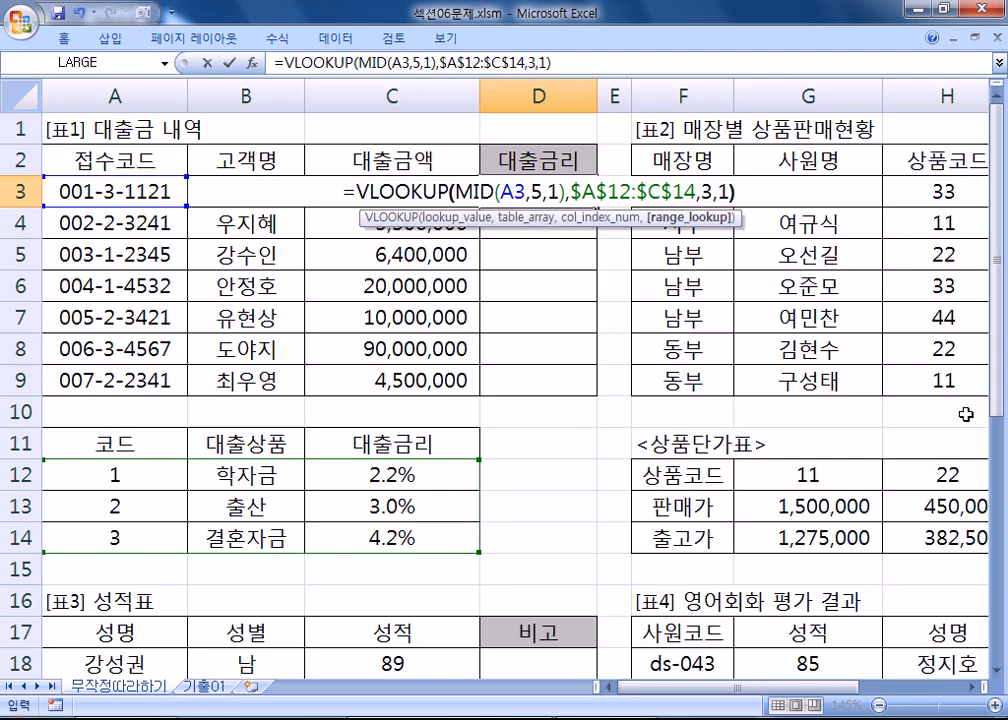
# - Enter =VLOOKUP(MID(A3,5,1),$A$12:$C$14,3,1) in D3, fill it down to D9, and select D3's formula text
pyautogui.press('Return')
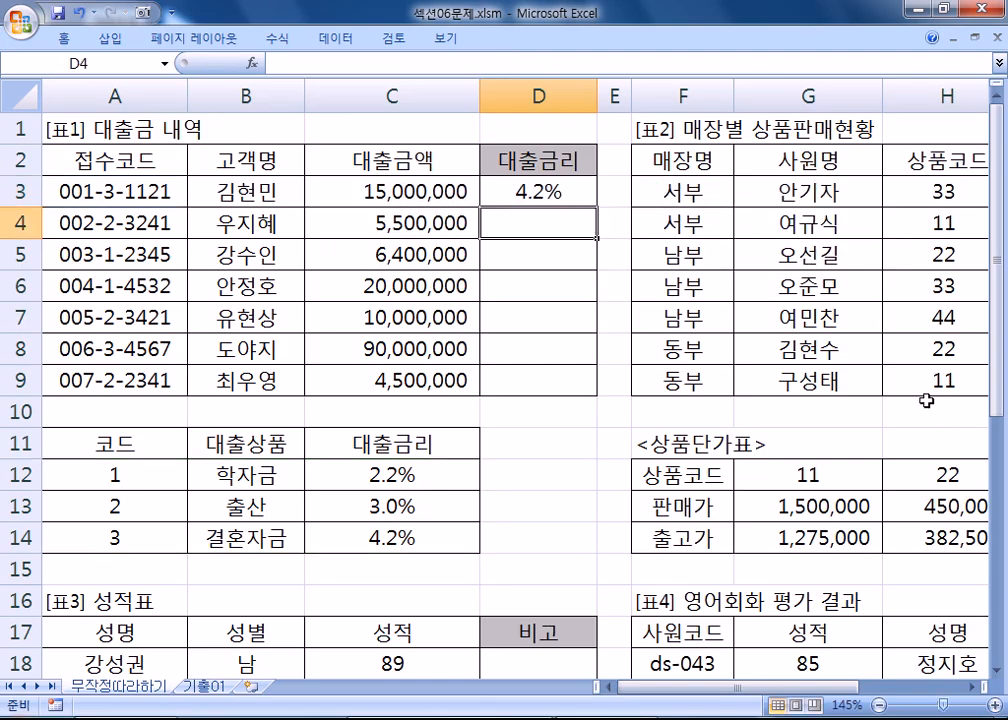
pyautogui.click(590, 197)
pyautogui.moveTo(596, 207); pyautogui.dragTo(596, 396)
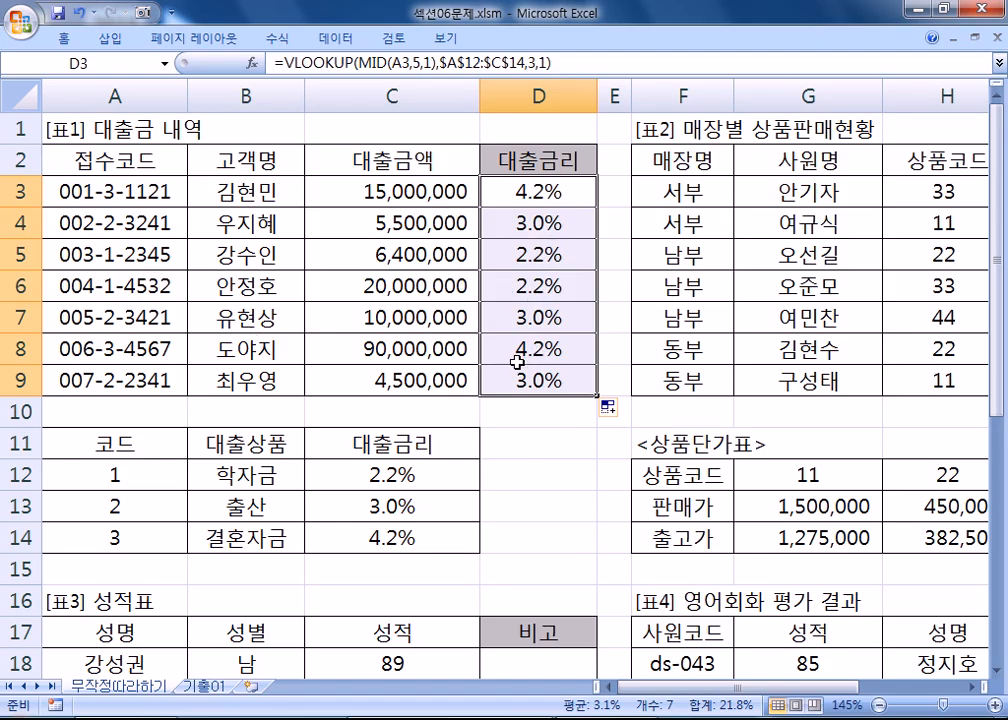
pyautogui.click(521, 190)
pyautogui.click(566, 65)
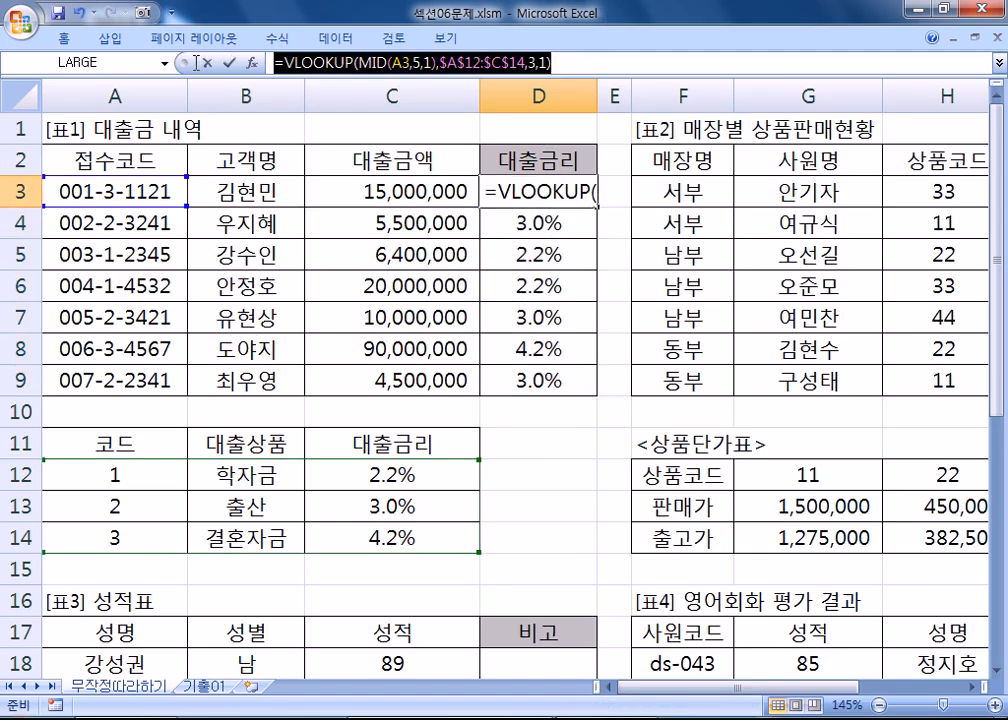
# - Paste D3's VLOOKUP formula into the Notepad notes below a blank line
pyautogui.hotkey('alt', 'Tab')
pyautogui.write('=VLOOKUP(MID(A3,5,1),$A$12:$C$14,3,1)')
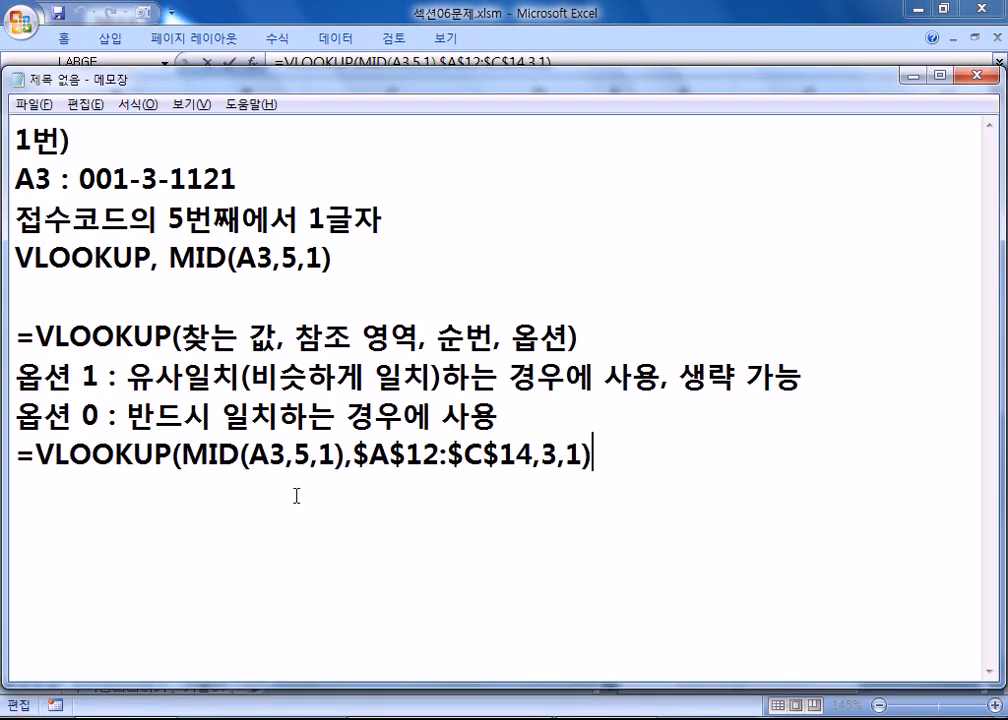
pyautogui.press('Return')
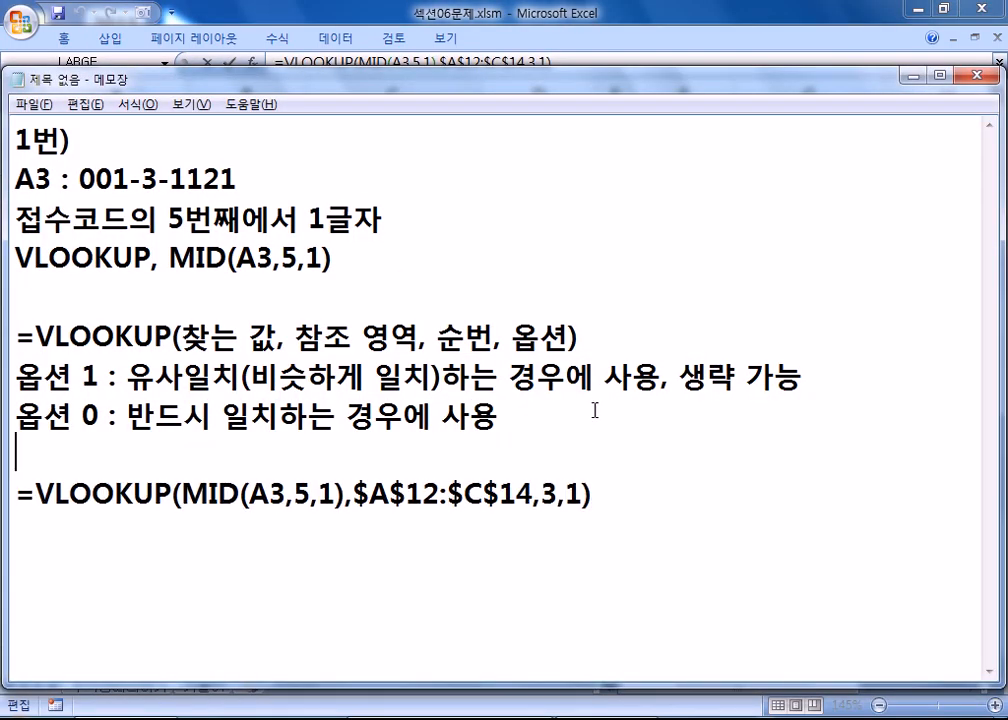
# - Highlight MID(A3,5,1), the account's code digit, and the $A$12:$C$14 range against the A12:C14 table
pyautogui.moveTo(181, 494); pyautogui.dragTo(345, 494)
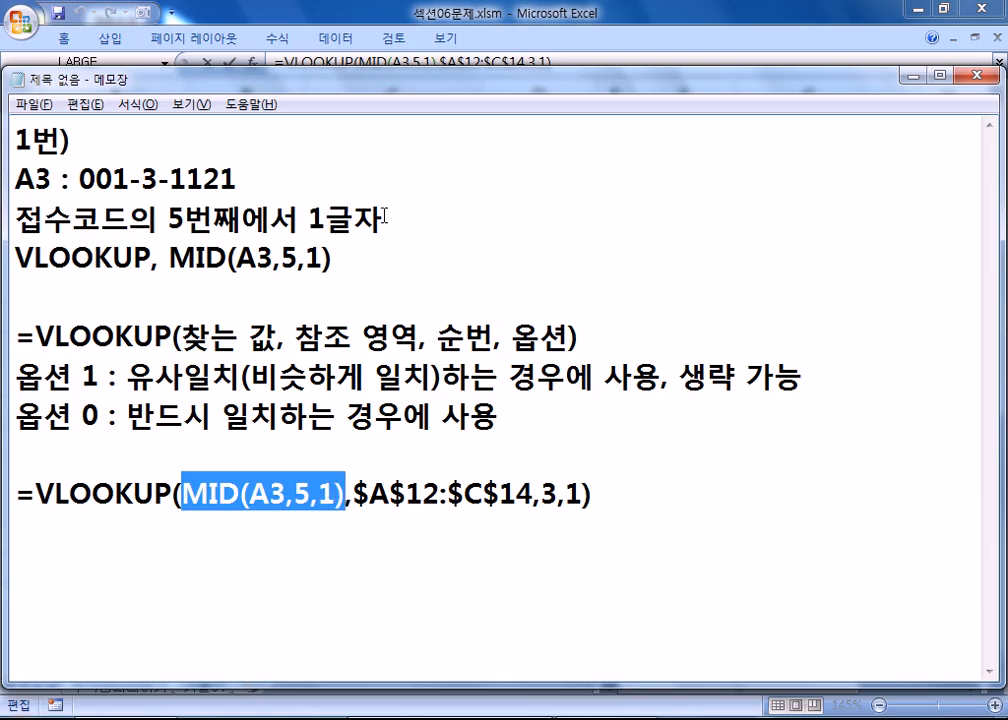
pyautogui.moveTo(142, 180); pyautogui.dragTo(156, 180)
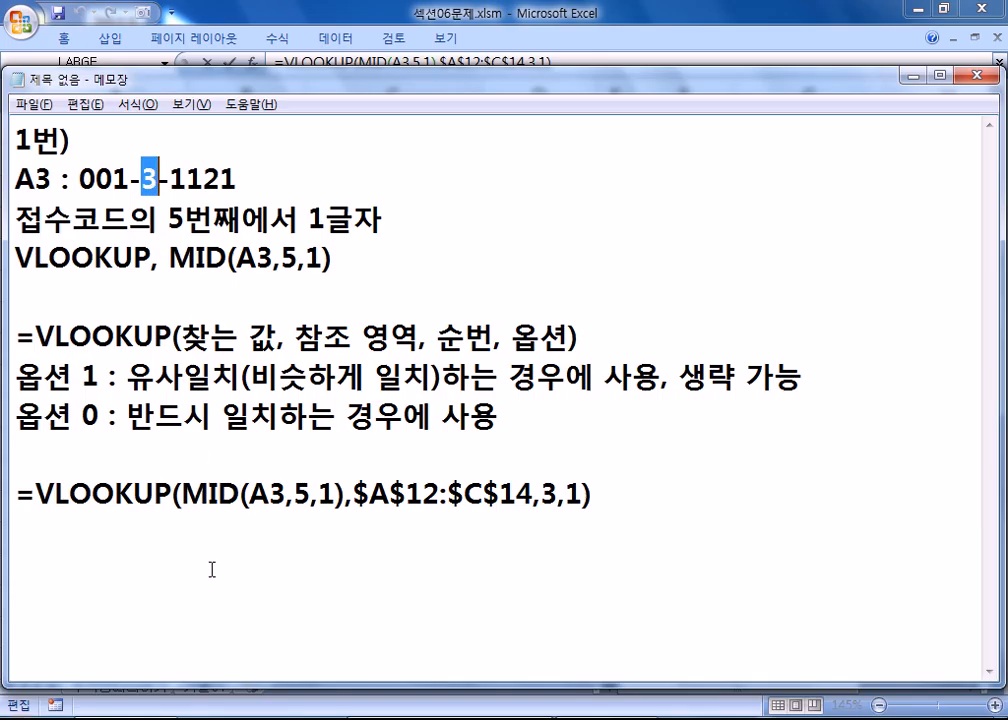
pyautogui.moveTo(352, 493); pyautogui.dragTo(536, 493)
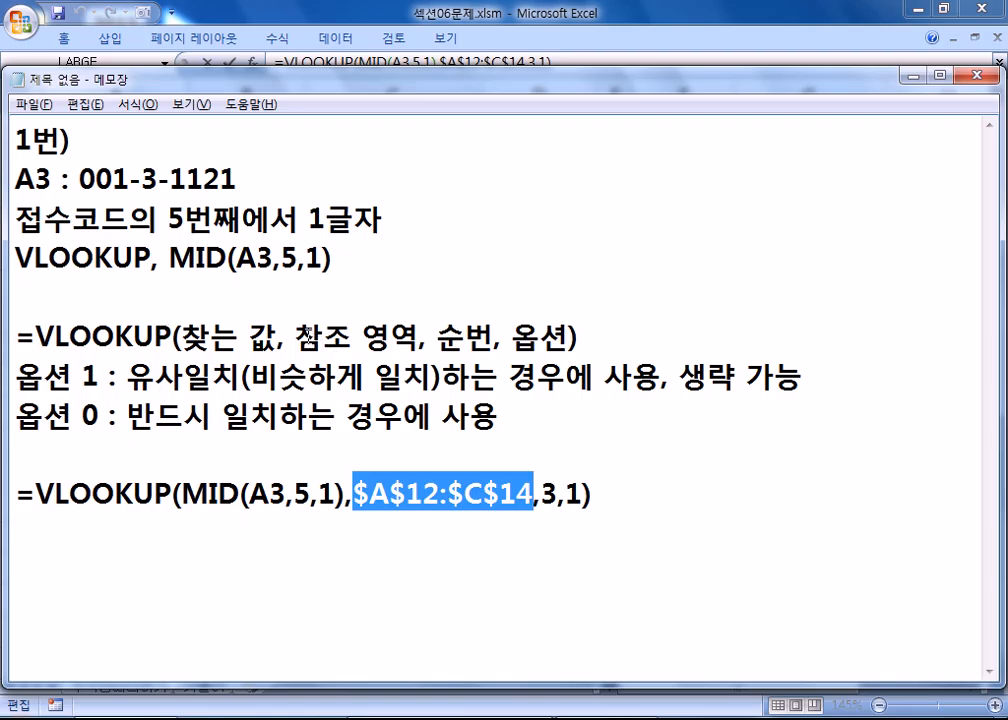
pyautogui.hotkey('alt', 'Tab')
pyautogui.moveTo(124, 470); pyautogui.dragTo(377, 530)
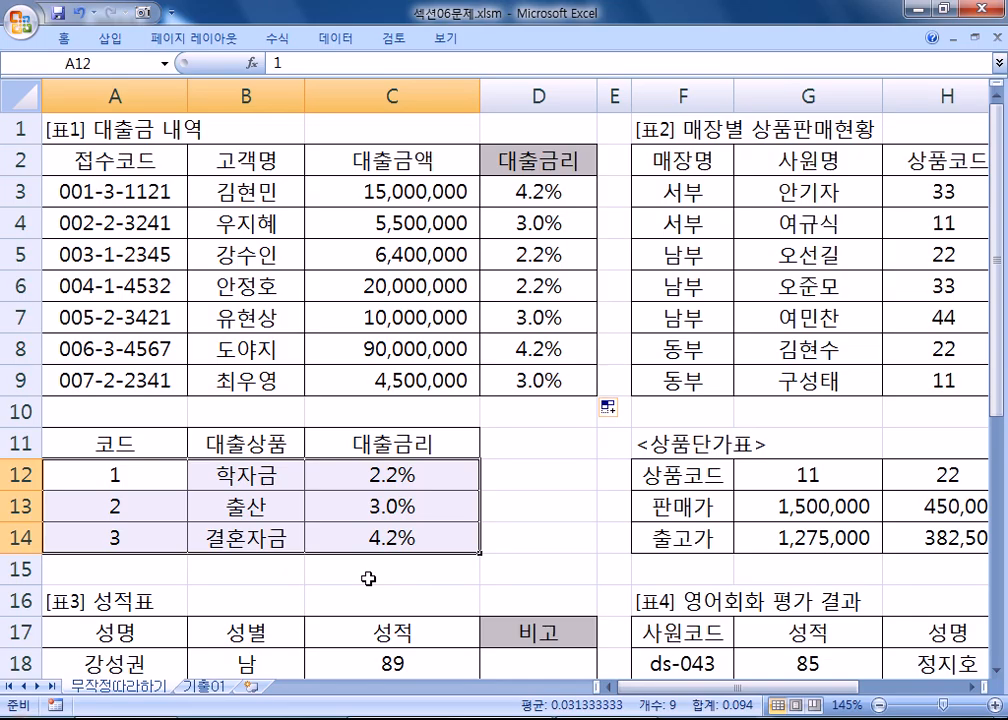
pyautogui.hotkey('alt', 'Tab')
# - Highlight column number 3 against the rate column C12:C14, then mark the final argument 1
pyautogui.moveTo(541, 492); pyautogui.dragTo(557, 493)
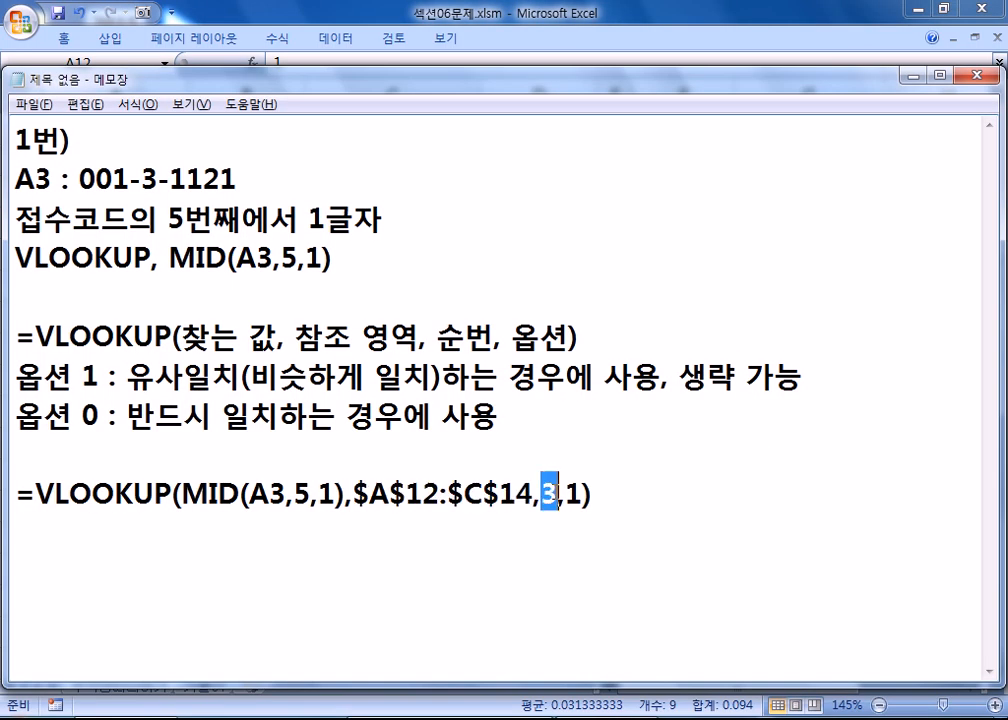
pyautogui.hotkey('alt', 'Tab')
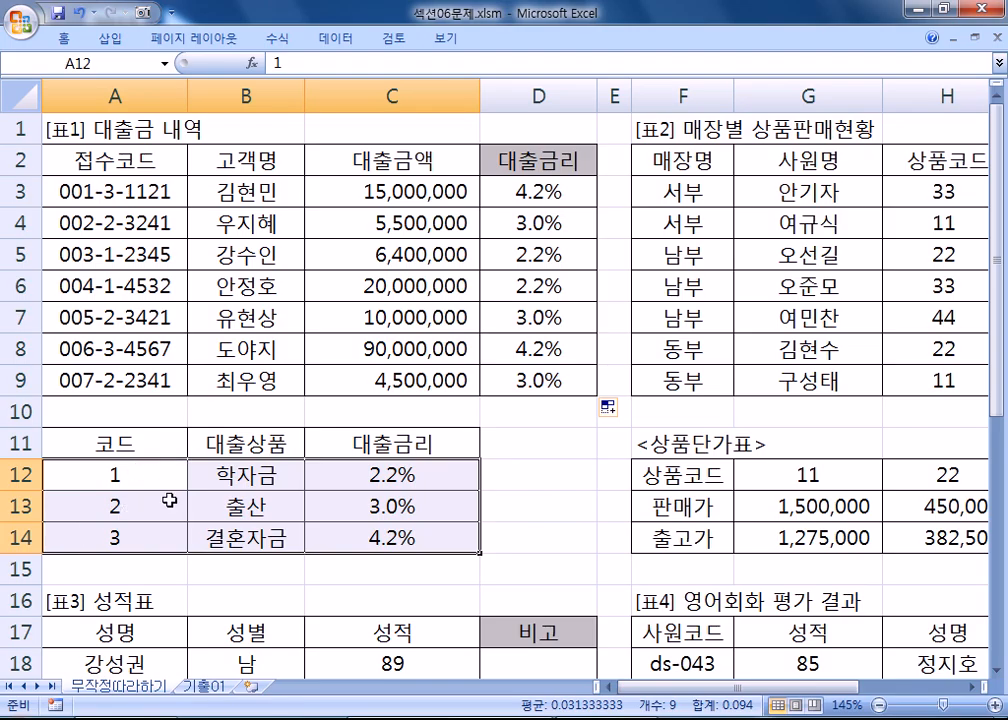
pyautogui.moveTo(364, 470); pyautogui.dragTo(353, 533)
pyautogui.click(366, 477)
pyautogui.hotkey('alt', 'Tab')
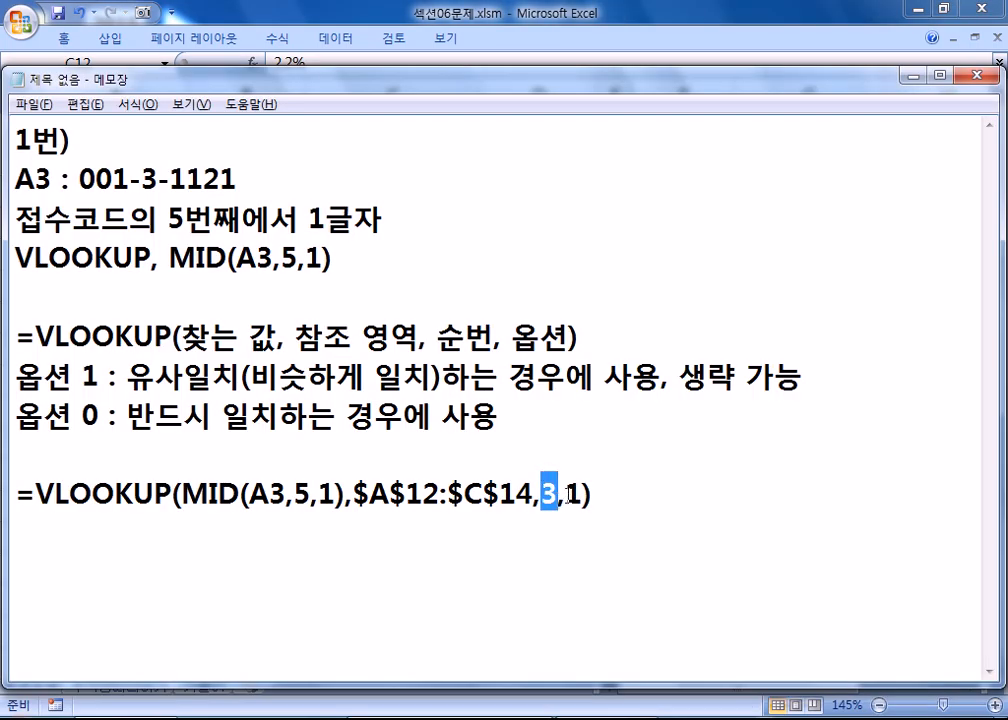
pyautogui.doubleClick(572, 493)
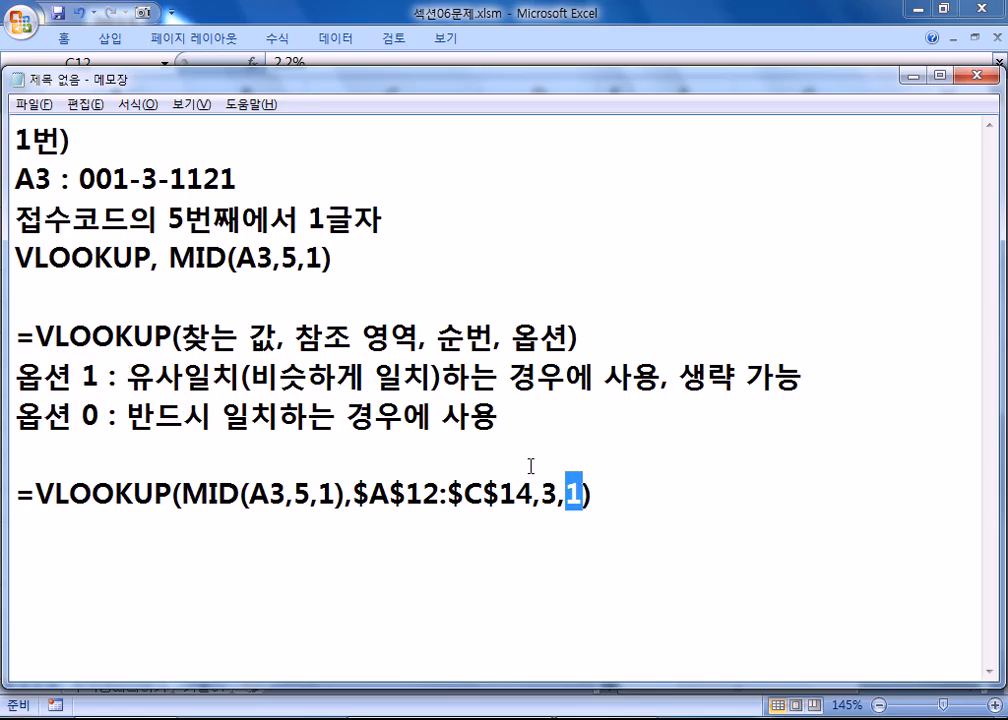
pyautogui.hotkey('alt', 'Tab')
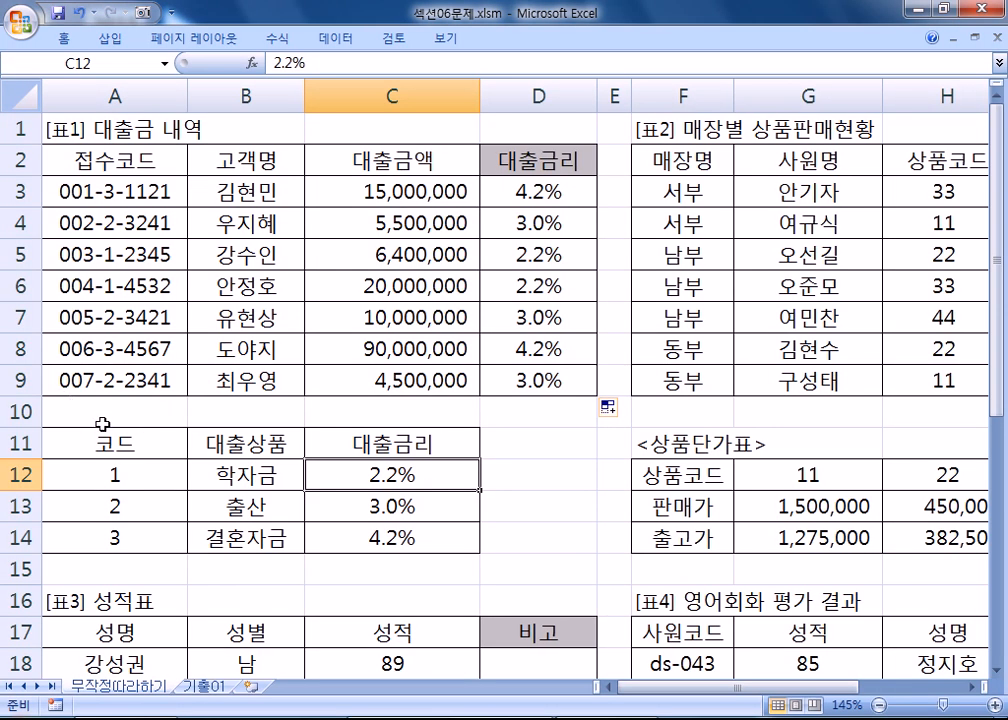
# - Change the final argument of the Notepad formula copy from 1 to 0
pyautogui.hotkey('alt', 'Tab')
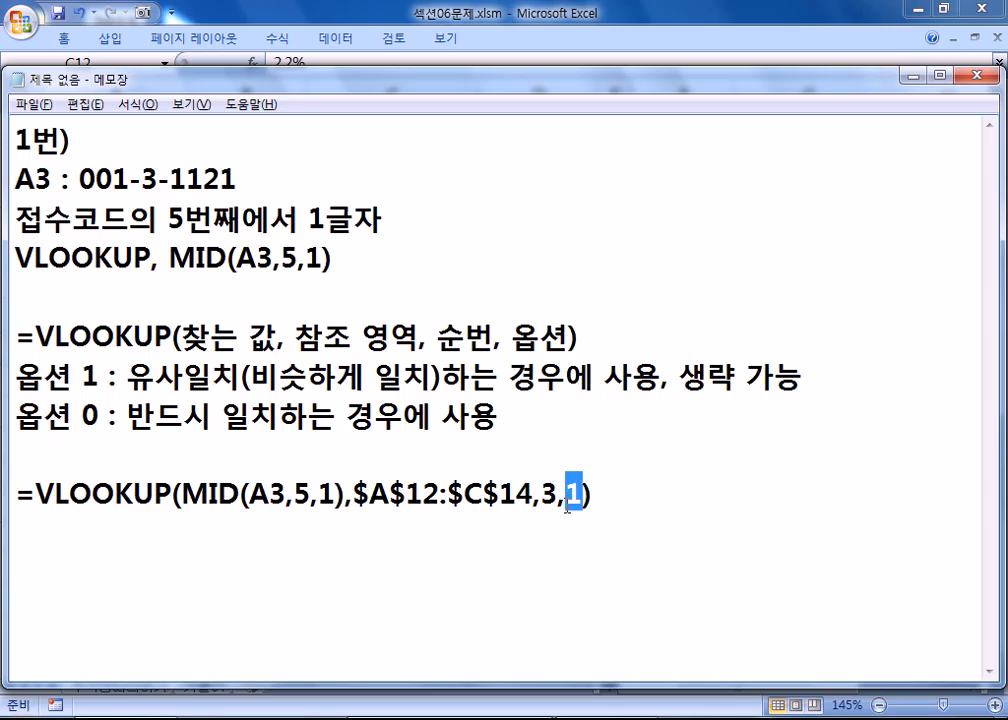
pyautogui.write('0')
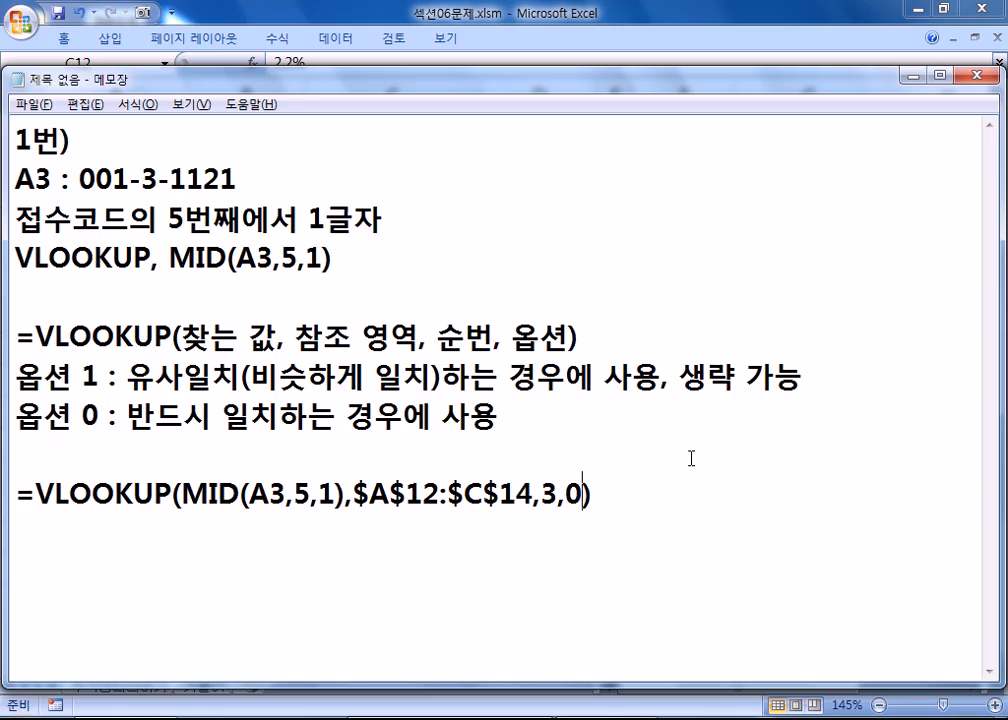
pyautogui.hotkey('alt', 'Tab')
# - Change D3's VLOOKUP option from 1 to 0 and refill the formula down to D9
pyautogui.doubleClick(530, 190)
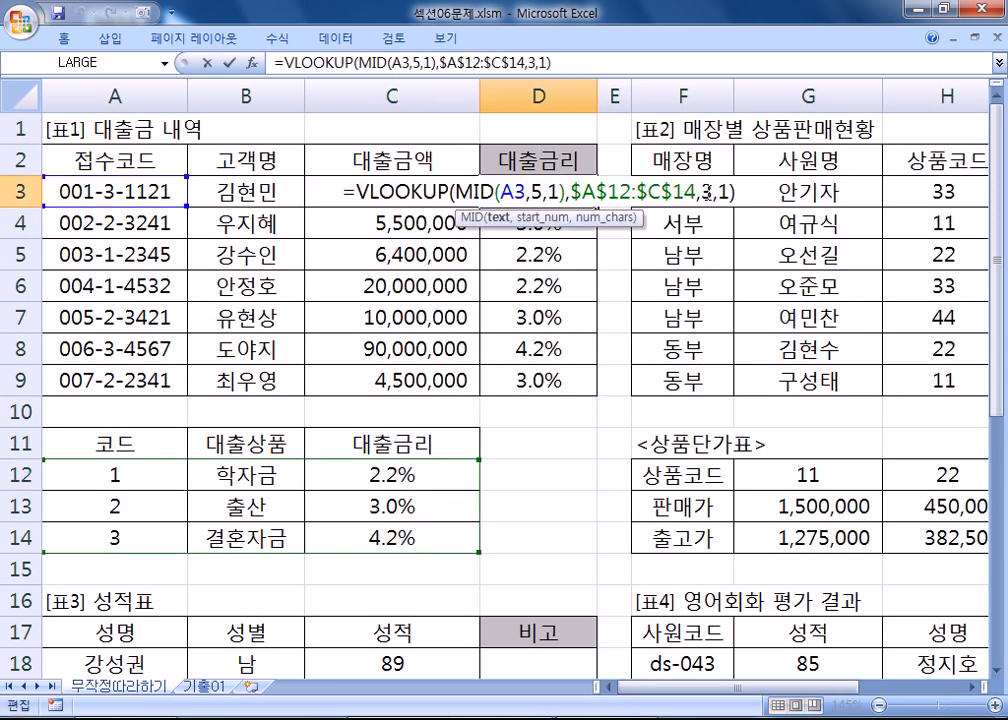
pyautogui.doubleClick(722, 190)
pyautogui.write('0')
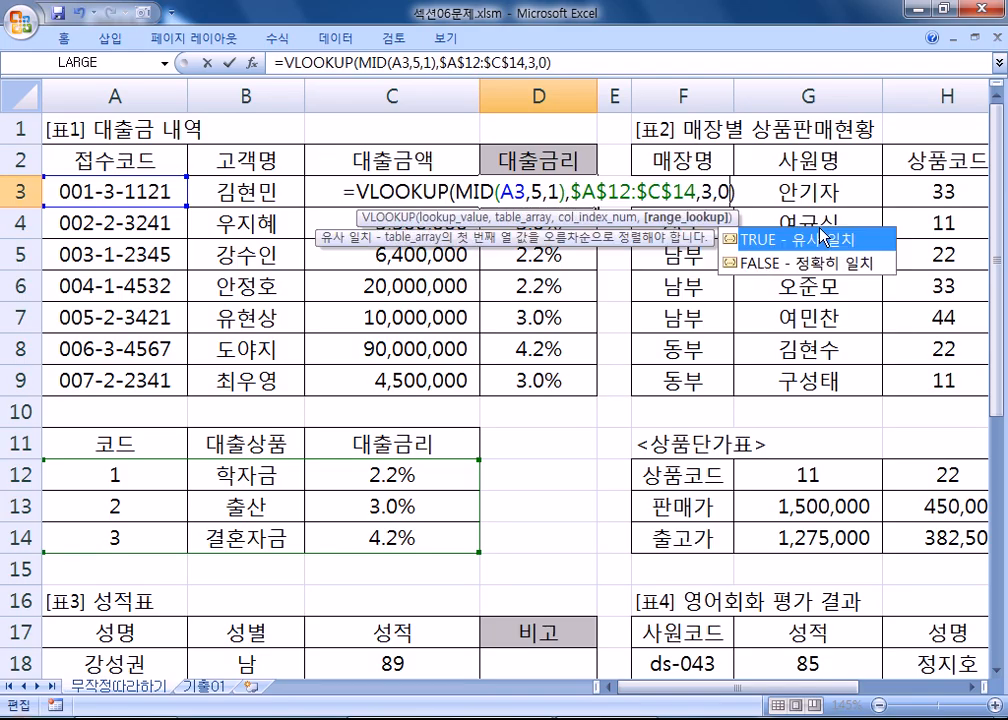
pyautogui.press('Return')
pyautogui.click(586, 203)
pyautogui.moveTo(596, 207); pyautogui.dragTo(583, 396)
pyautogui.click(546, 192)
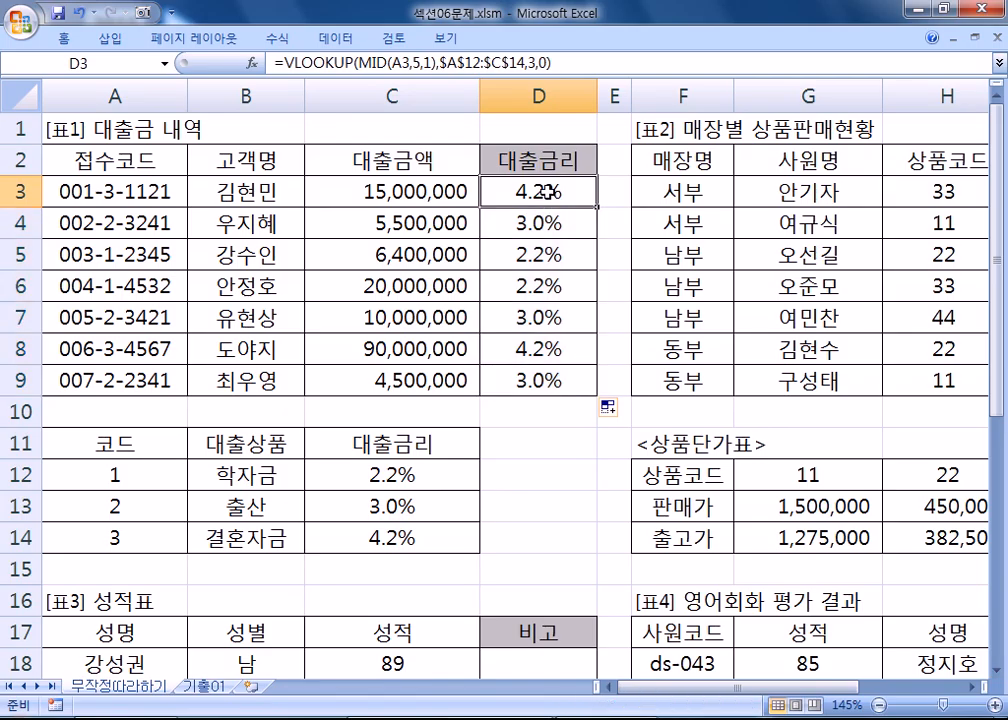
pyautogui.hotkey('alt', 'Tab')
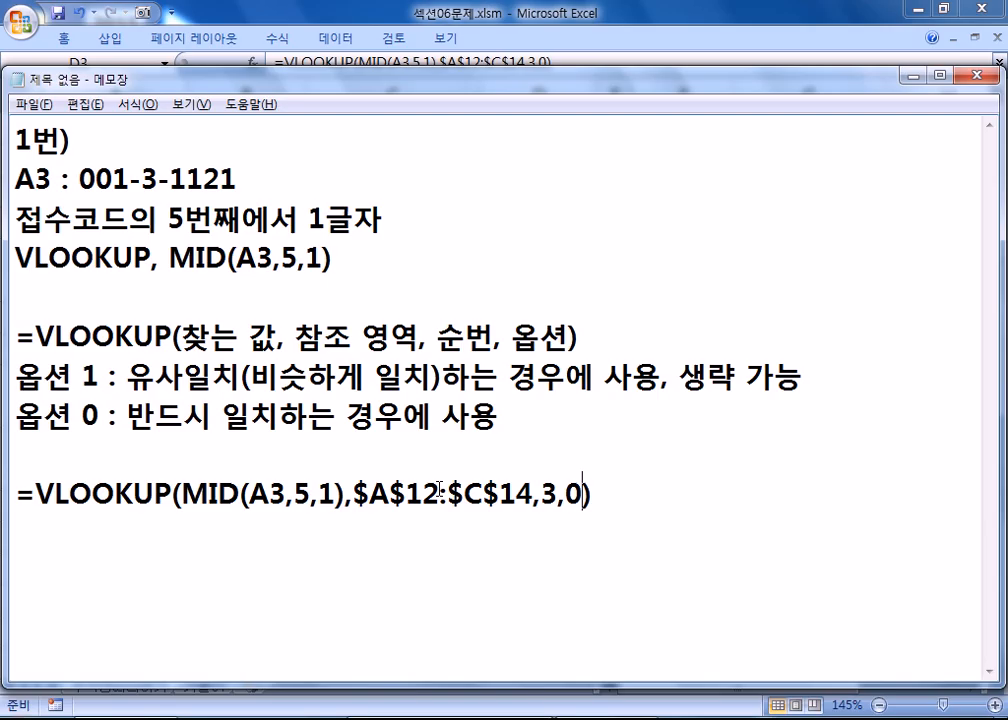
# - Back in Excel, check the loan-type digits in 001-3-1121 and 002-2-3241, then scroll right to [표2]
pyautogui.click(166, 522)
pyautogui.hotkey('alt', 'Tab')
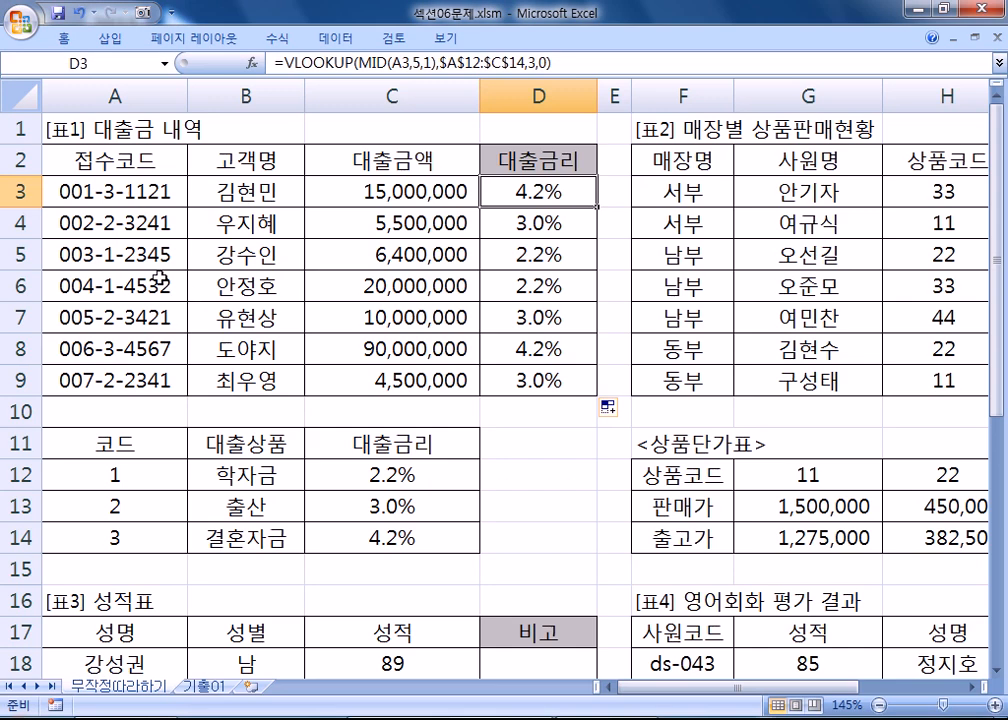
pyautogui.click(106, 190)
pyautogui.doubleClick(106, 190)
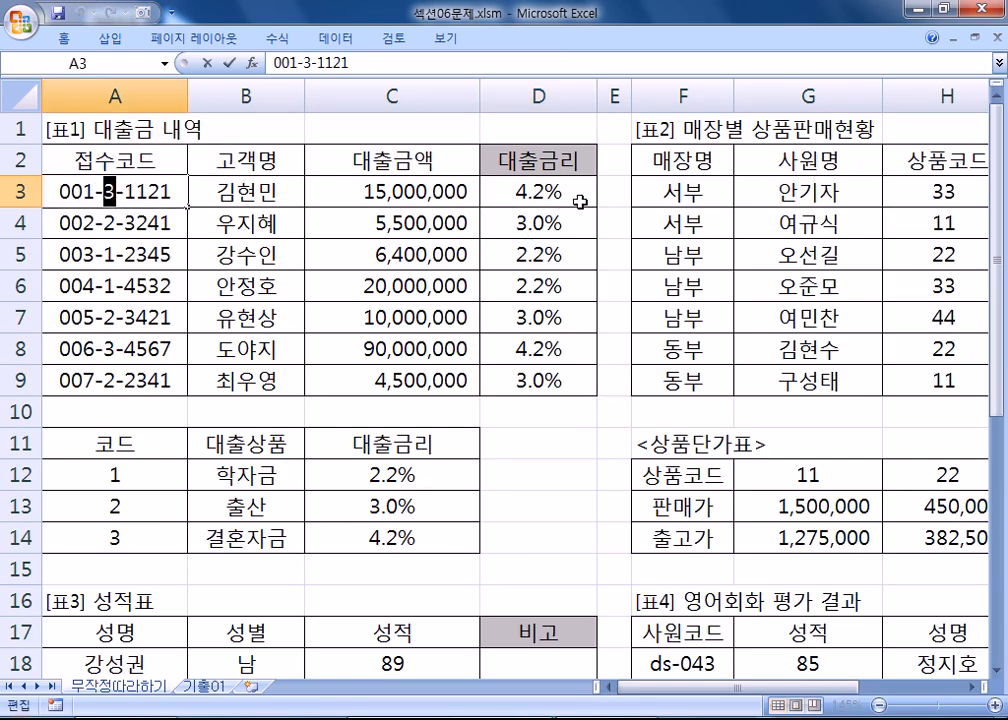
pyautogui.doubleClick(106, 222)
pyautogui.doubleClick(106, 222)
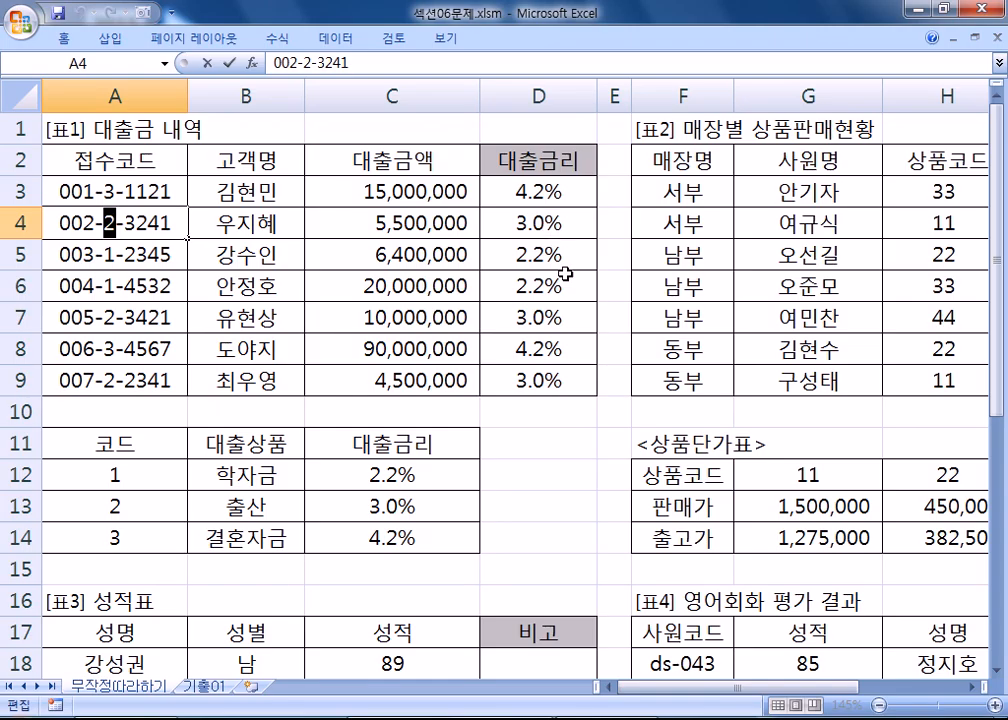
pyautogui.press('Escape')
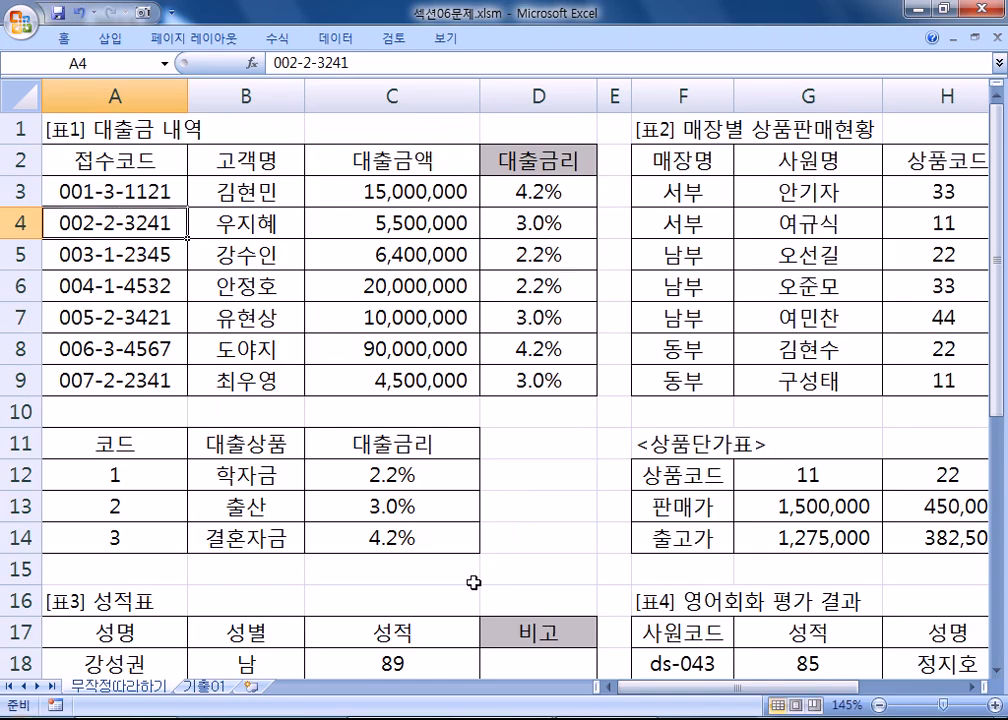
pyautogui.moveTo(731, 688); pyautogui.dragTo(760, 688)
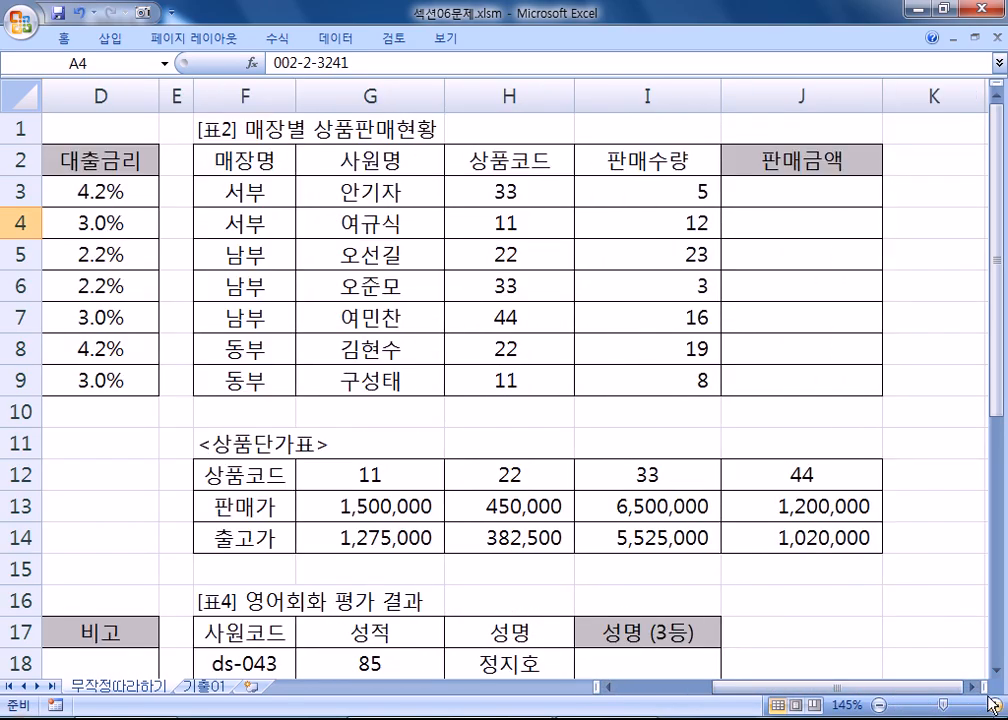
pyautogui.click(974, 688)
pyautogui.click(632, 190)
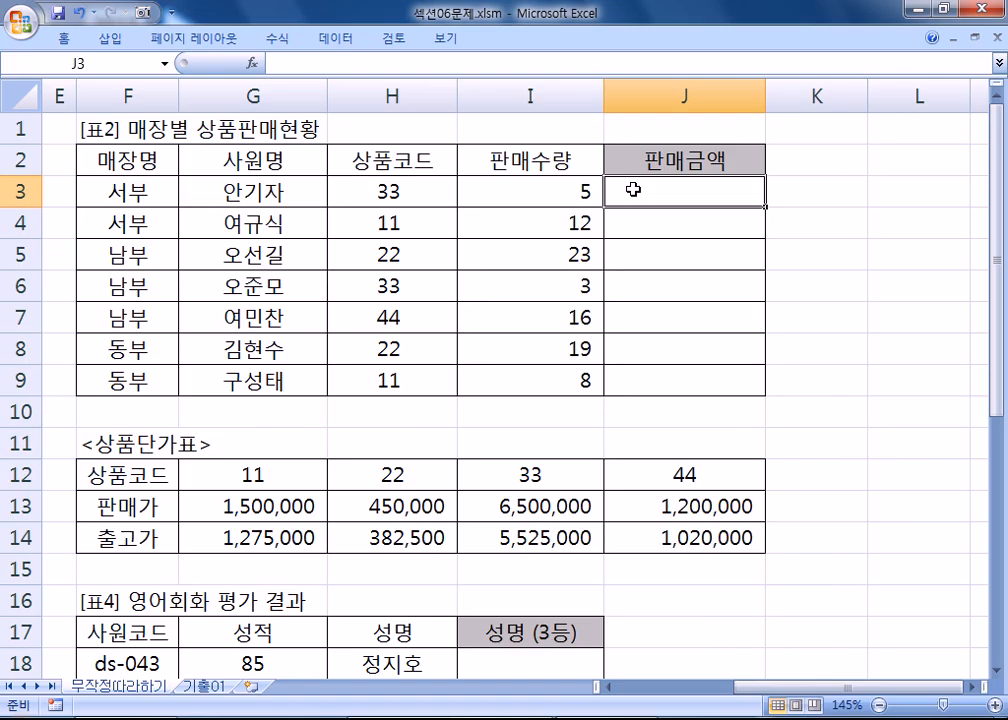
pyautogui.moveTo(760, 688); pyautogui.dragTo(628, 688)
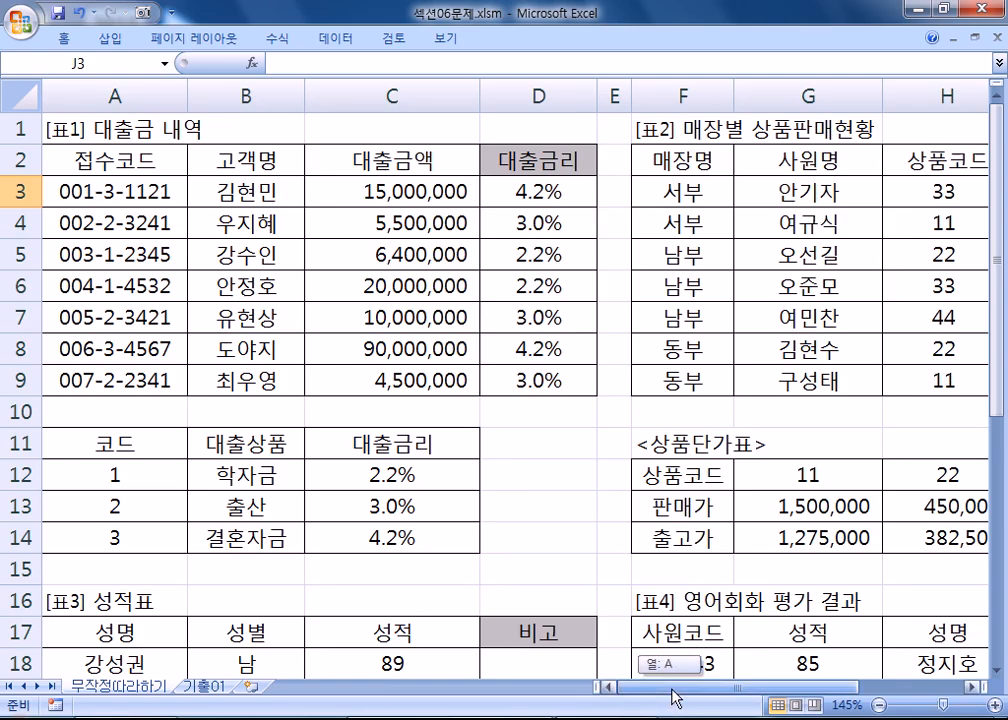
pyautogui.moveTo(670, 692); pyautogui.dragTo(815, 700)
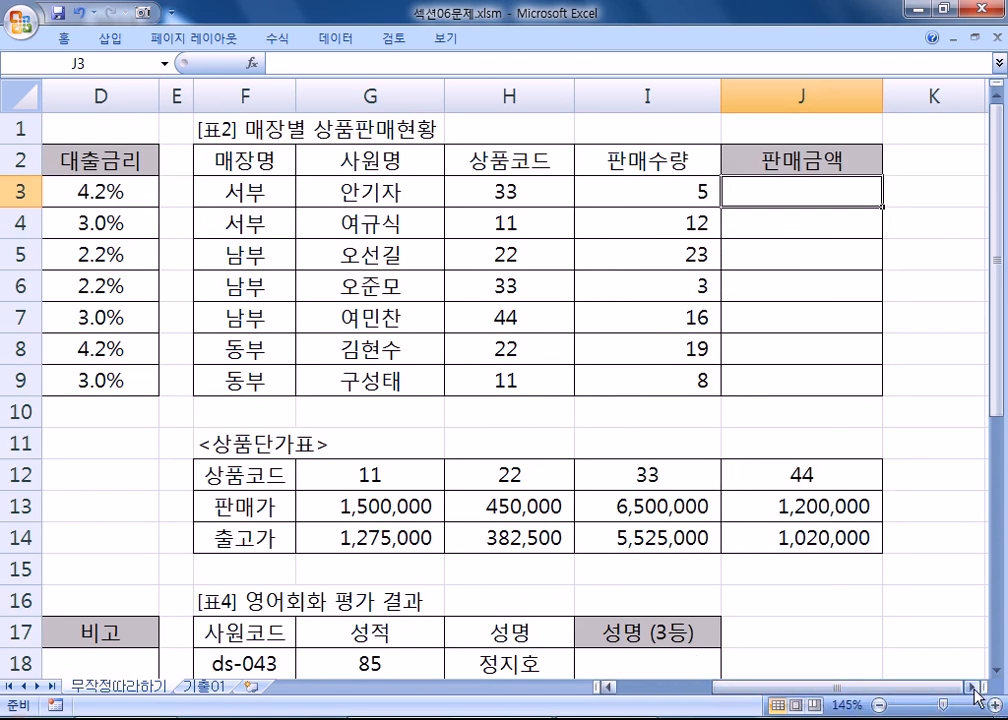
pyautogui.click(970, 687)
pyautogui.click(418, 197)
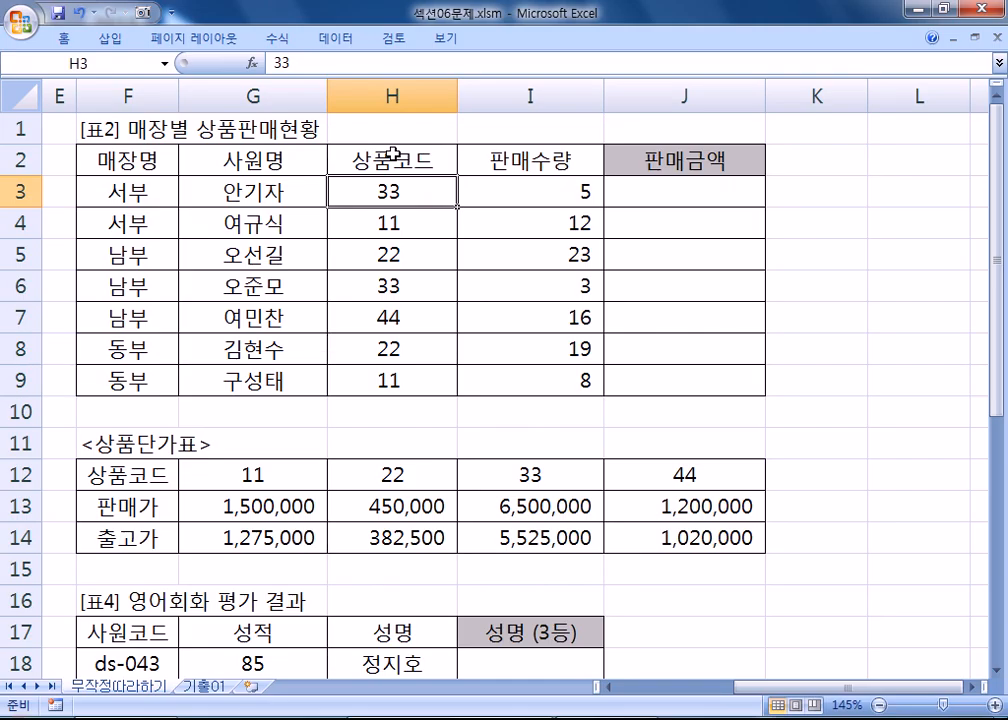
pyautogui.click(425, 219)
pyautogui.click(430, 192)
pyautogui.moveTo(460, 480); pyautogui.dragTo(476, 553)
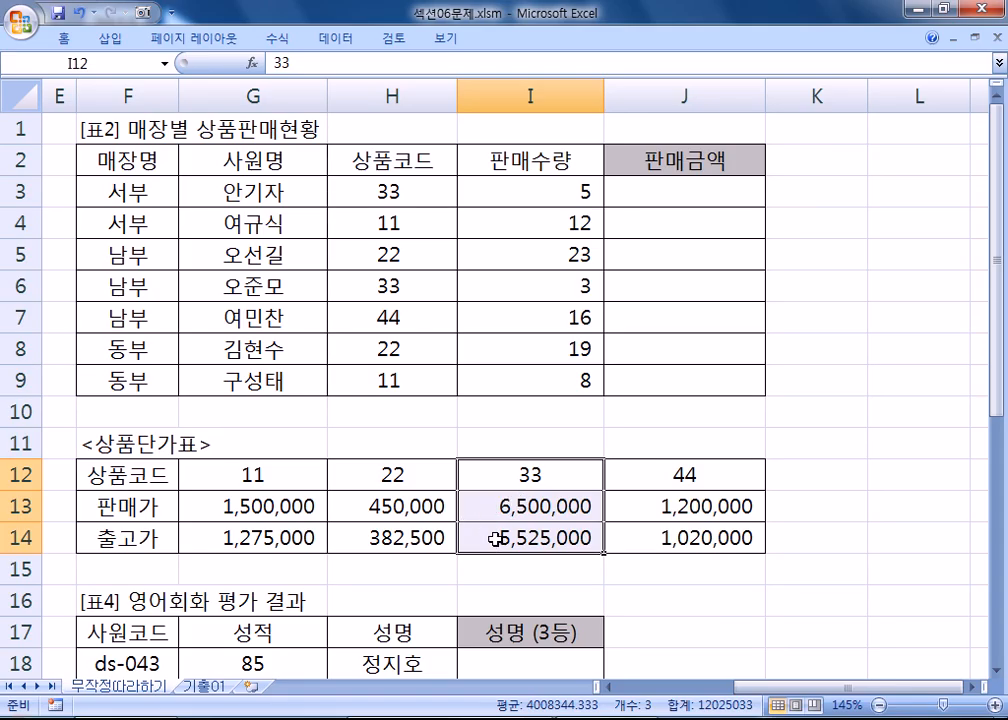
pyautogui.click(574, 199)
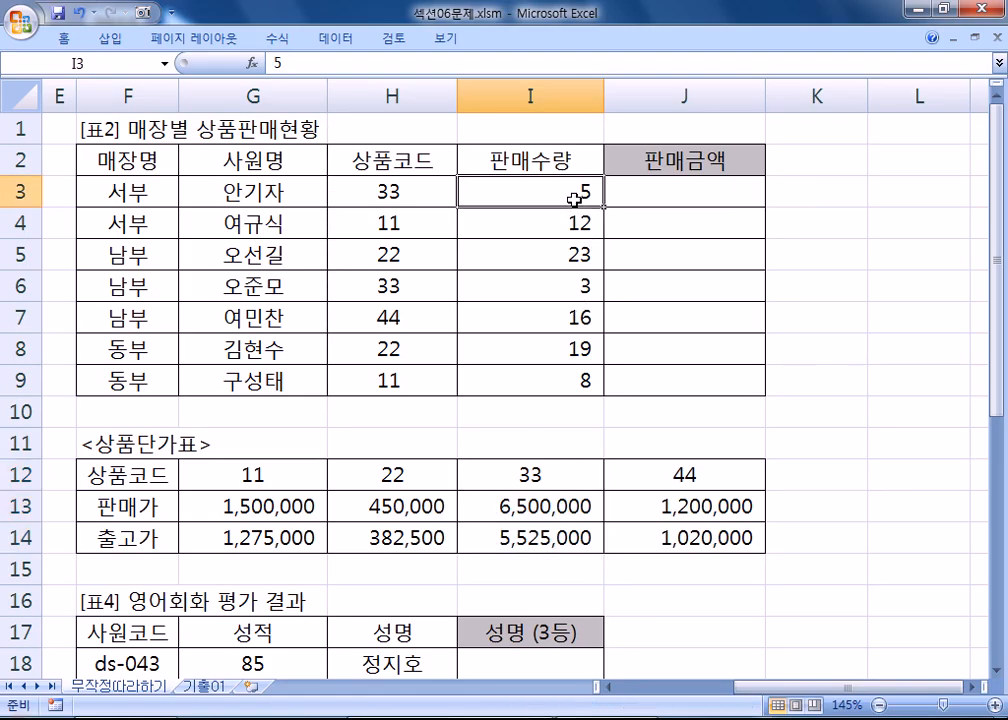
pyautogui.click(473, 505)
pyautogui.click(465, 538)
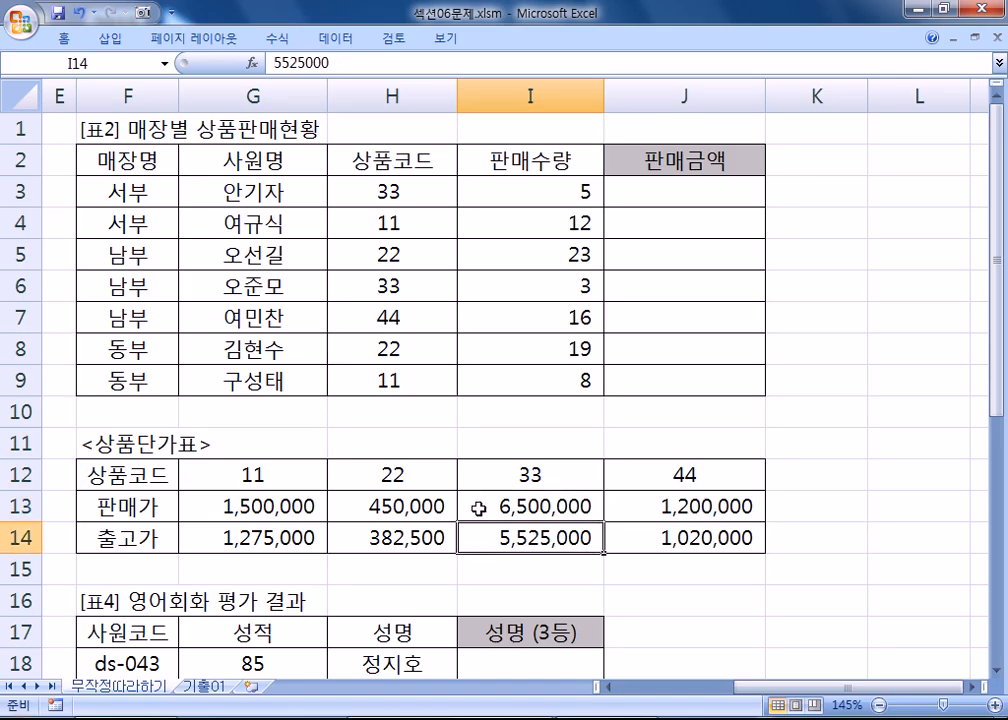
pyautogui.click(478, 508)
pyautogui.click(330, 192)
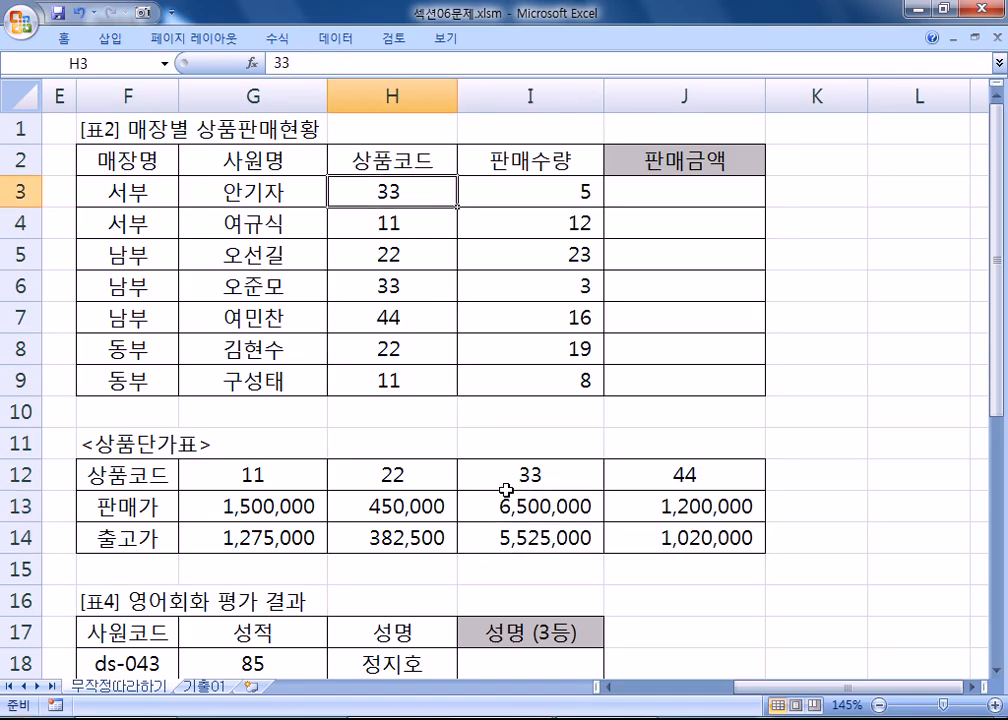
pyautogui.click(506, 487)
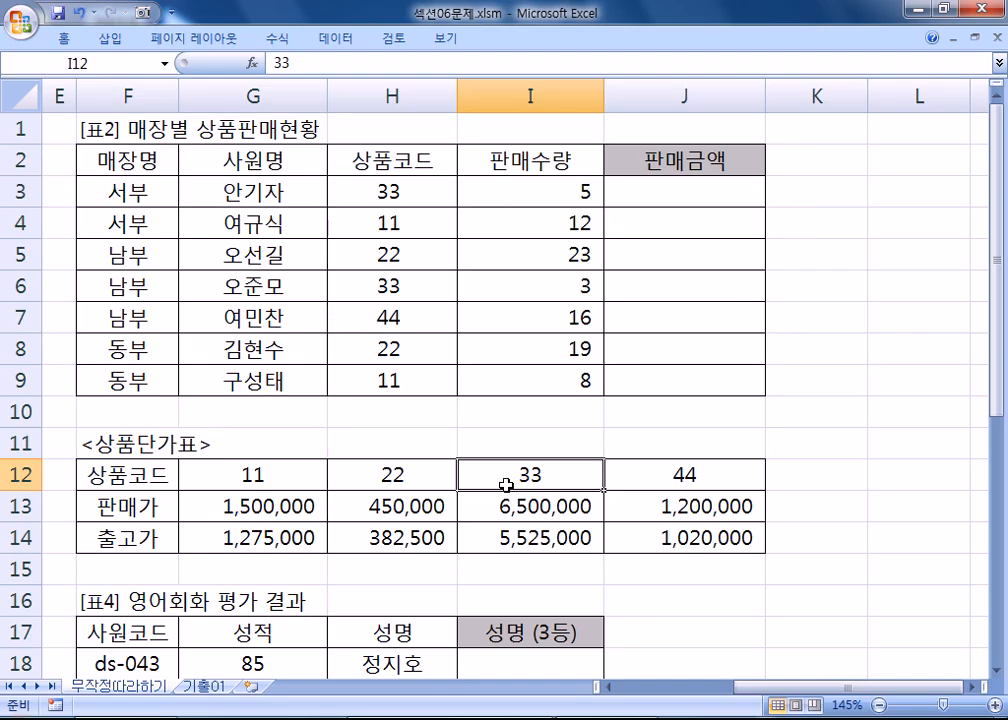
pyautogui.click(640, 191)
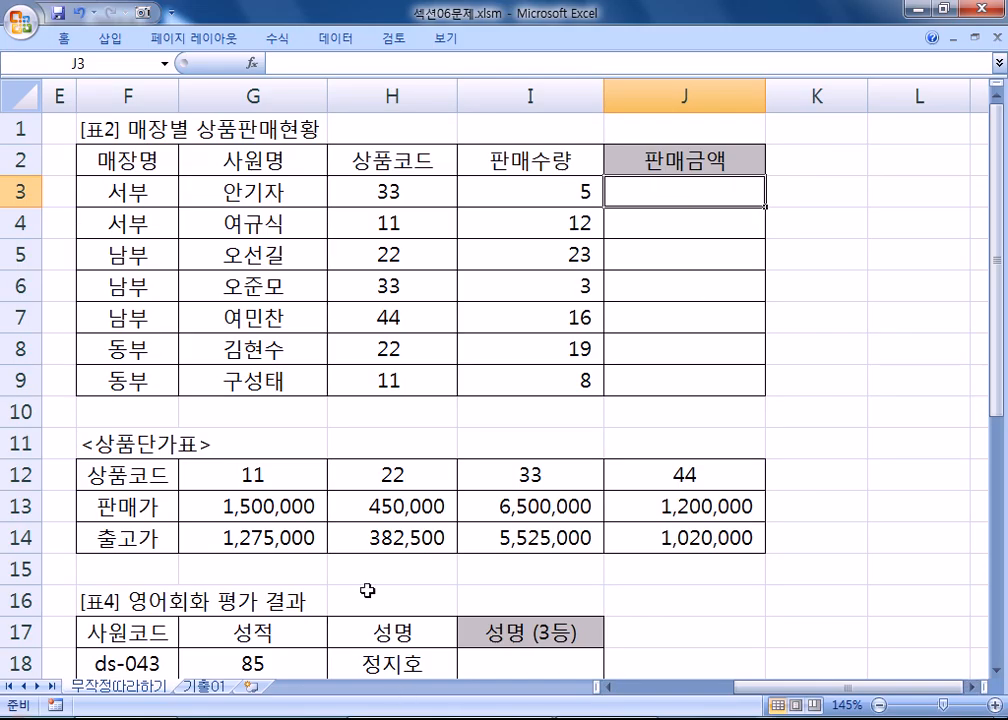
pyautogui.click(474, 506)
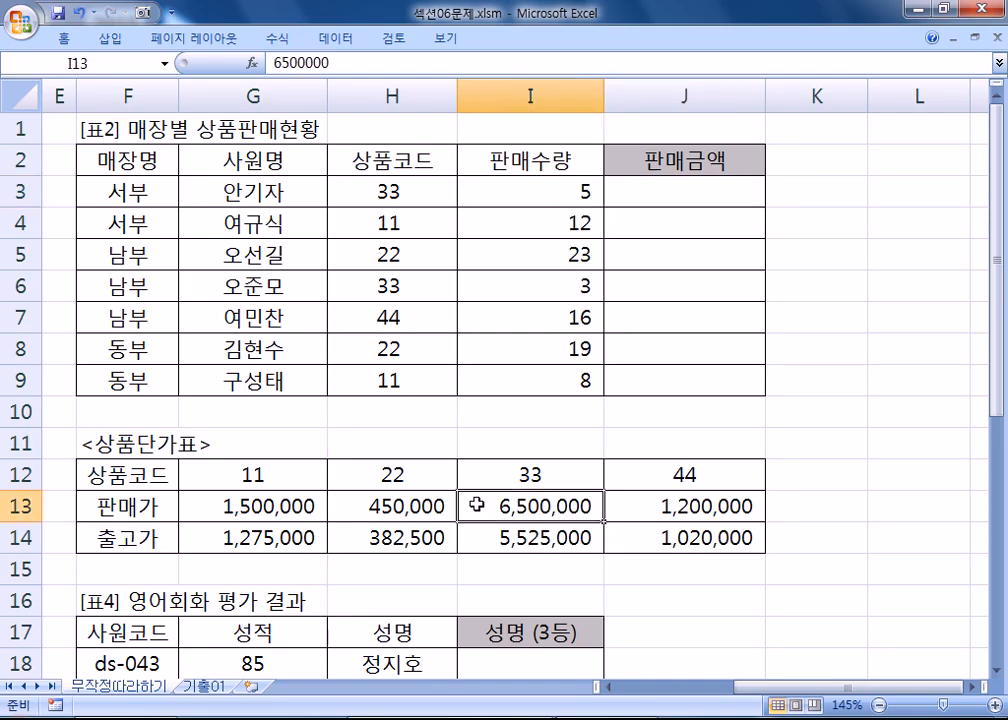
pyautogui.click(394, 188)
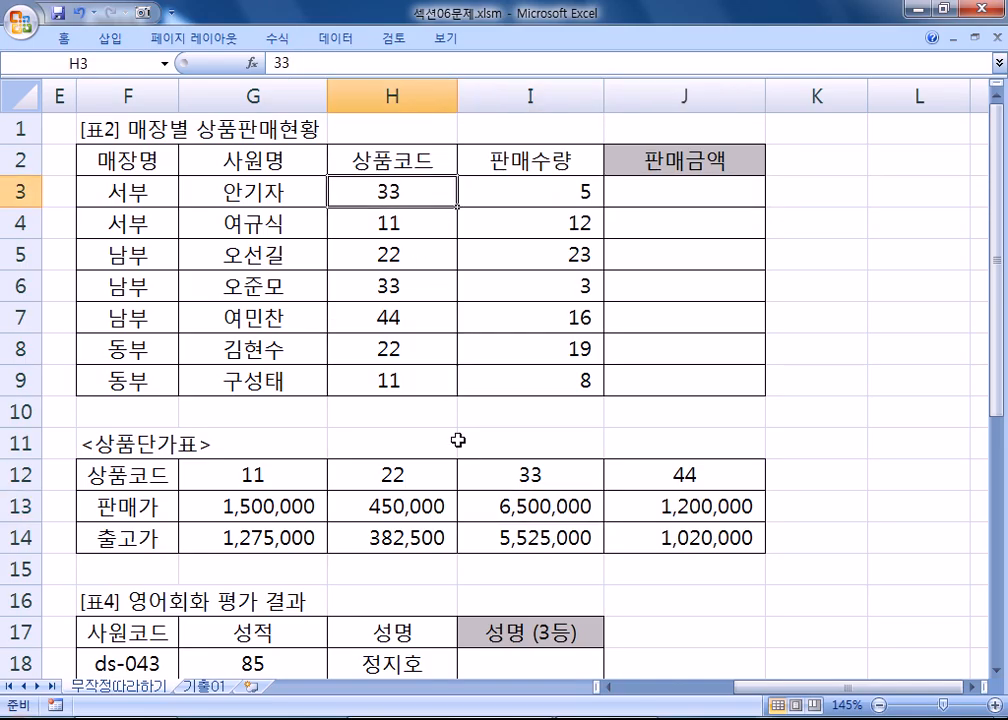
pyautogui.click(474, 504)
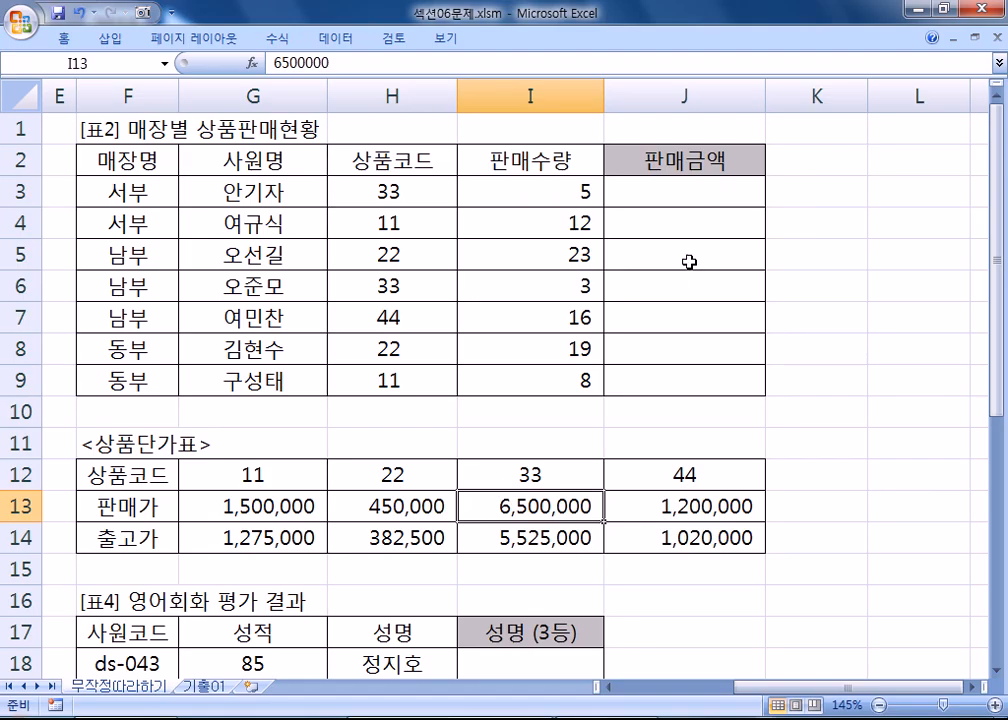
pyautogui.click(698, 202)
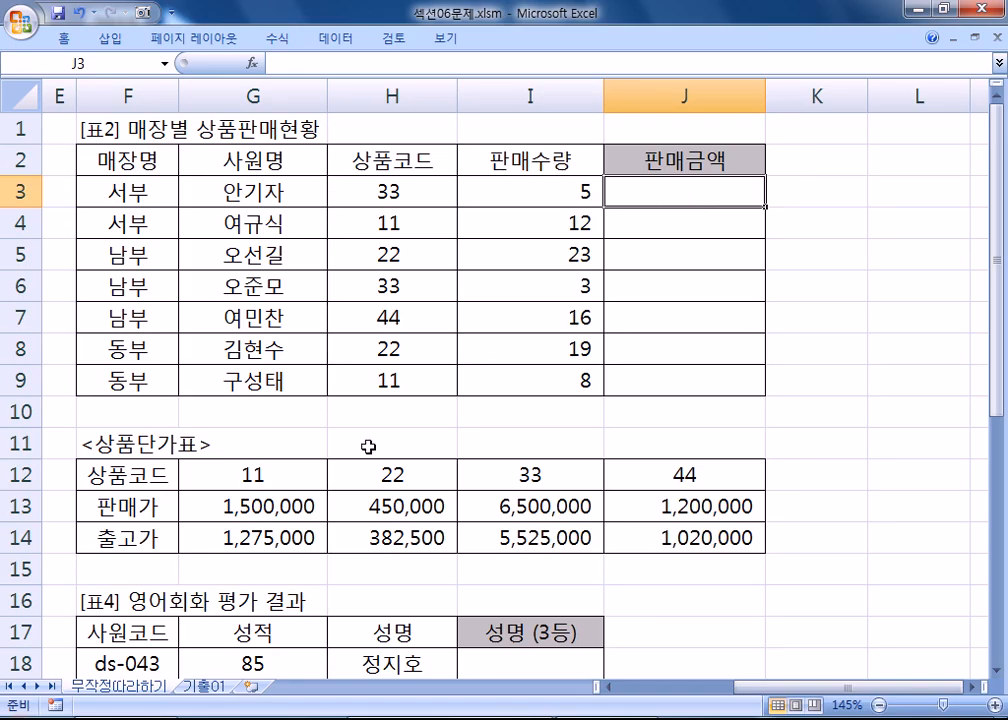
# - Fill the price table values G12:J14 with yellow
pyautogui.moveTo(254, 474); pyautogui.dragTo(651, 548)
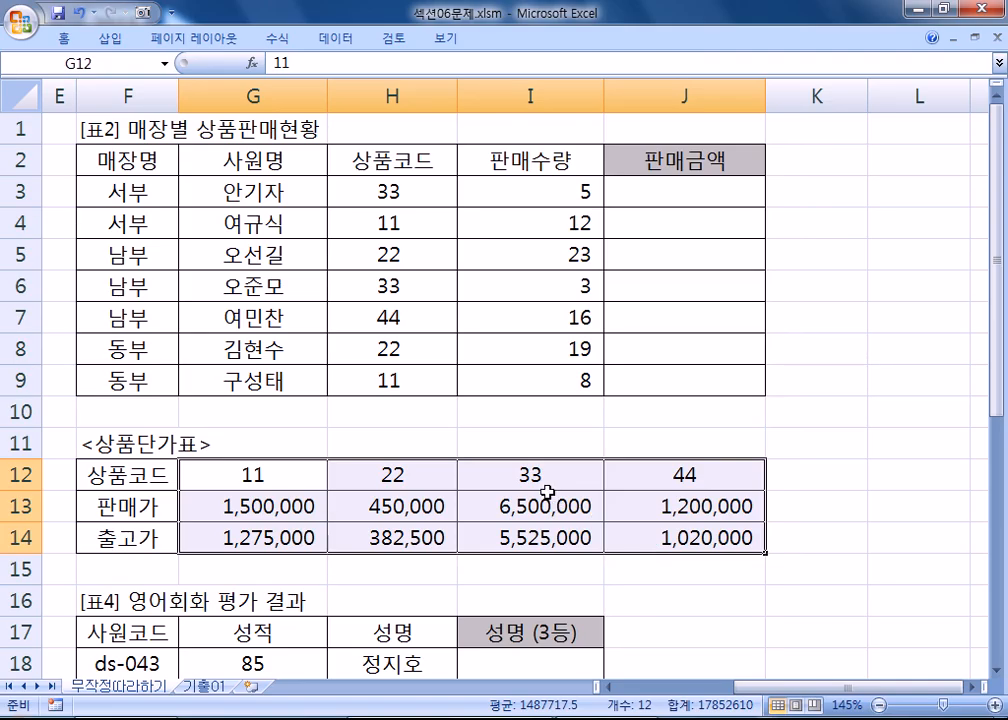
pyautogui.rightClick(547, 490)
pyautogui.click(657, 541)
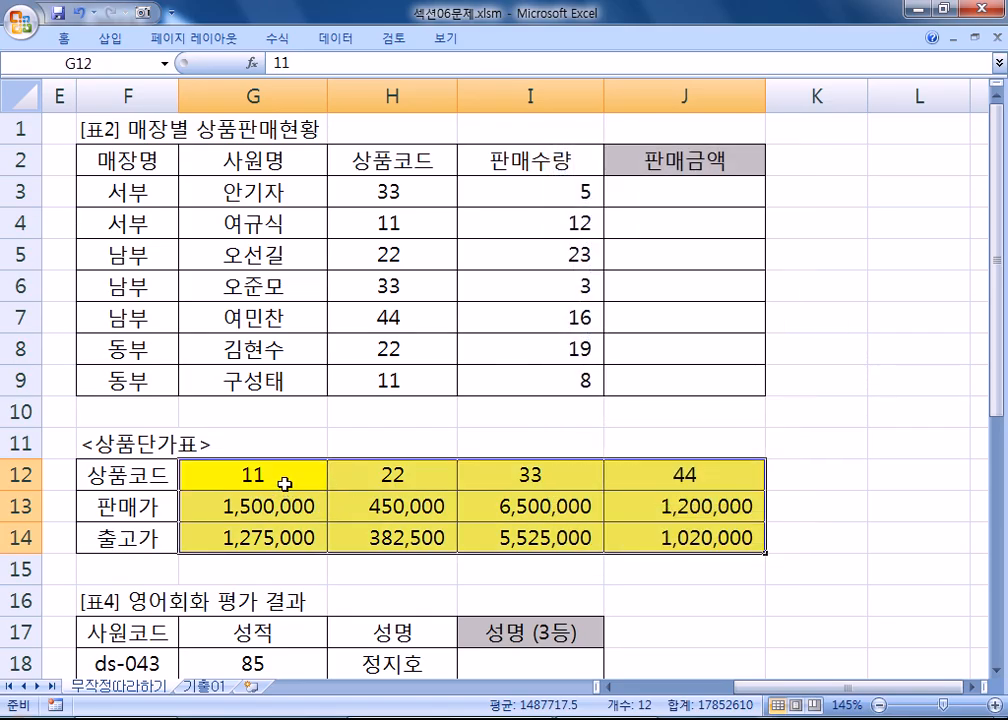
# - Trace product code H3 against the price table's code row and price rows, ending on J3
pyautogui.click(404, 198)
pyautogui.moveTo(486, 468); pyautogui.dragTo(524, 518)
pyautogui.moveTo(264, 477); pyautogui.dragTo(656, 477)
pyautogui.click(648, 194)
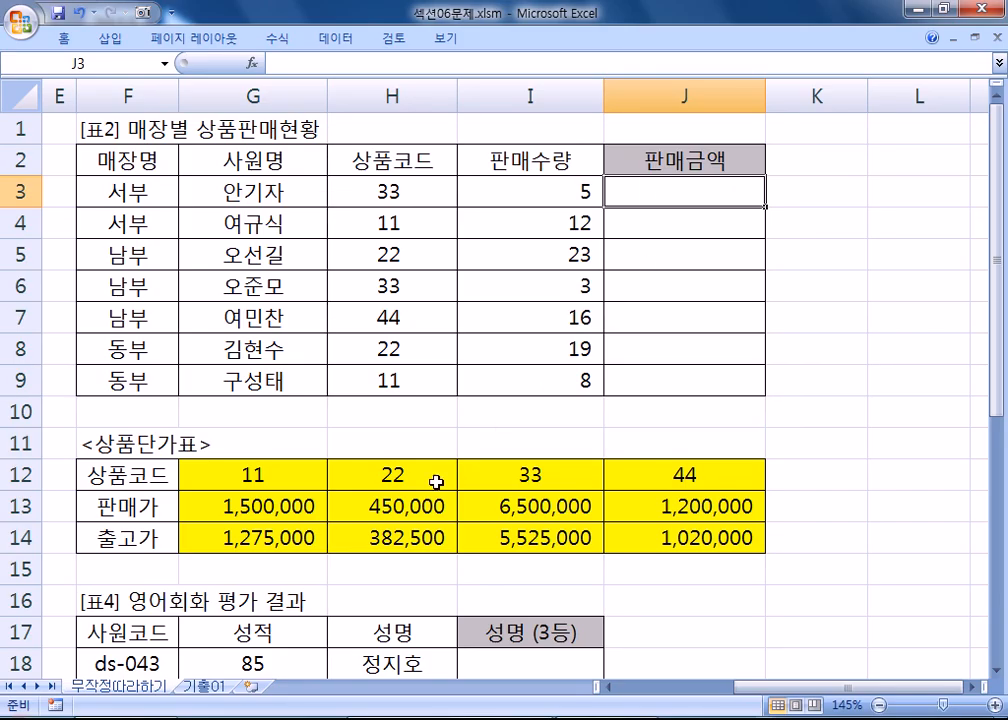
pyautogui.click(826, 438)
pyautogui.click(819, 470)
pyautogui.click(815, 500)
pyautogui.click(794, 528)
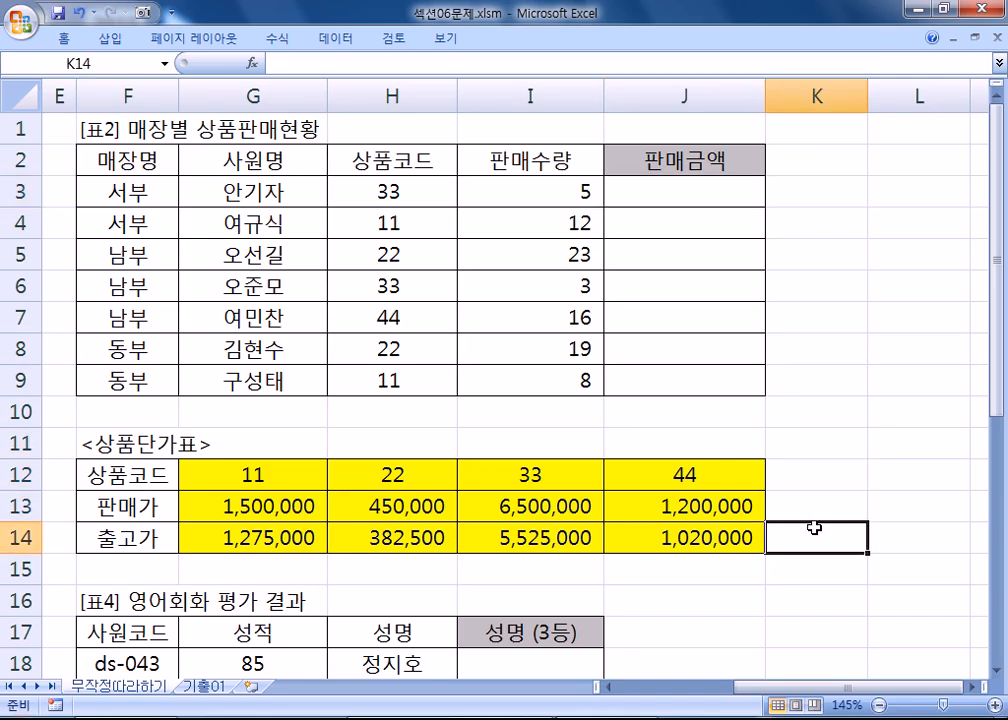
pyautogui.moveTo(801, 445); pyautogui.dragTo(796, 561)
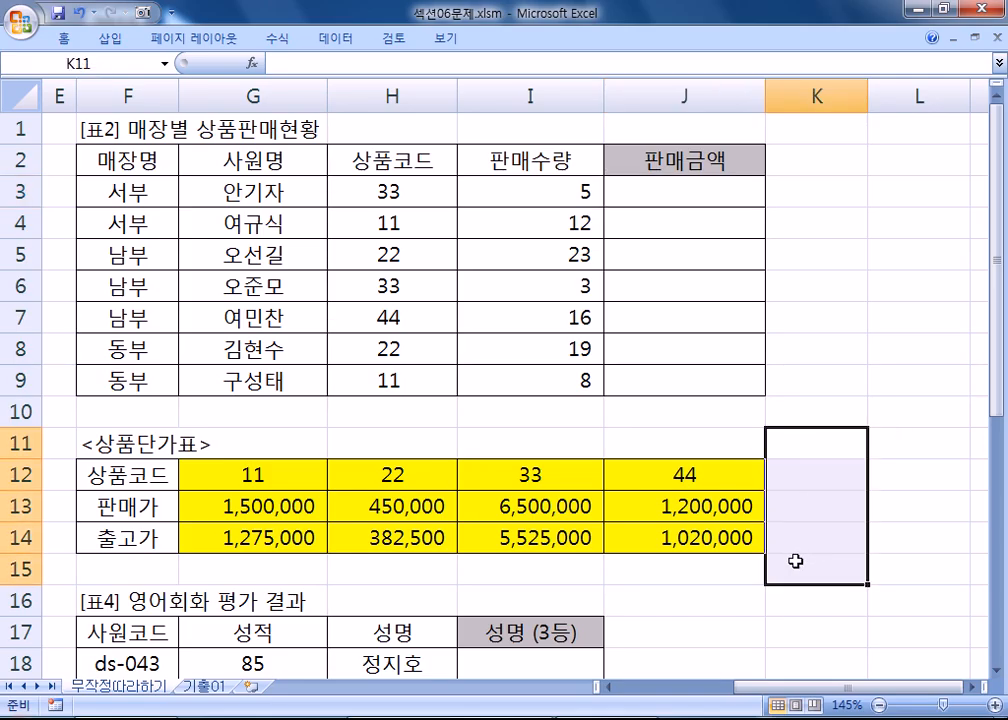
pyautogui.moveTo(229, 475); pyautogui.dragTo(712, 478)
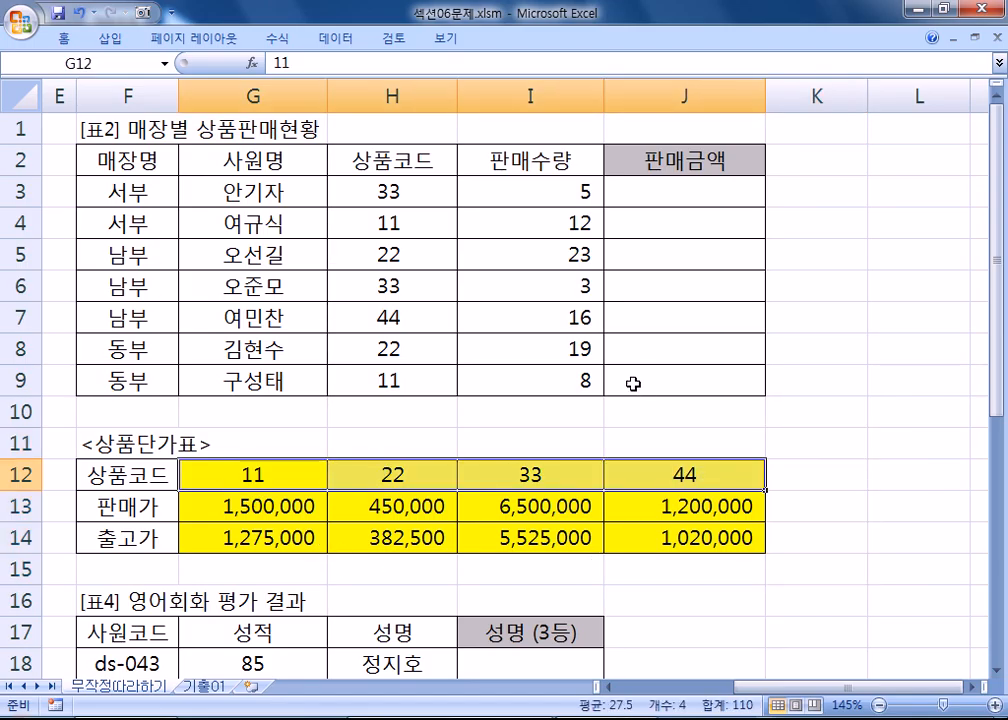
pyautogui.click(675, 195)
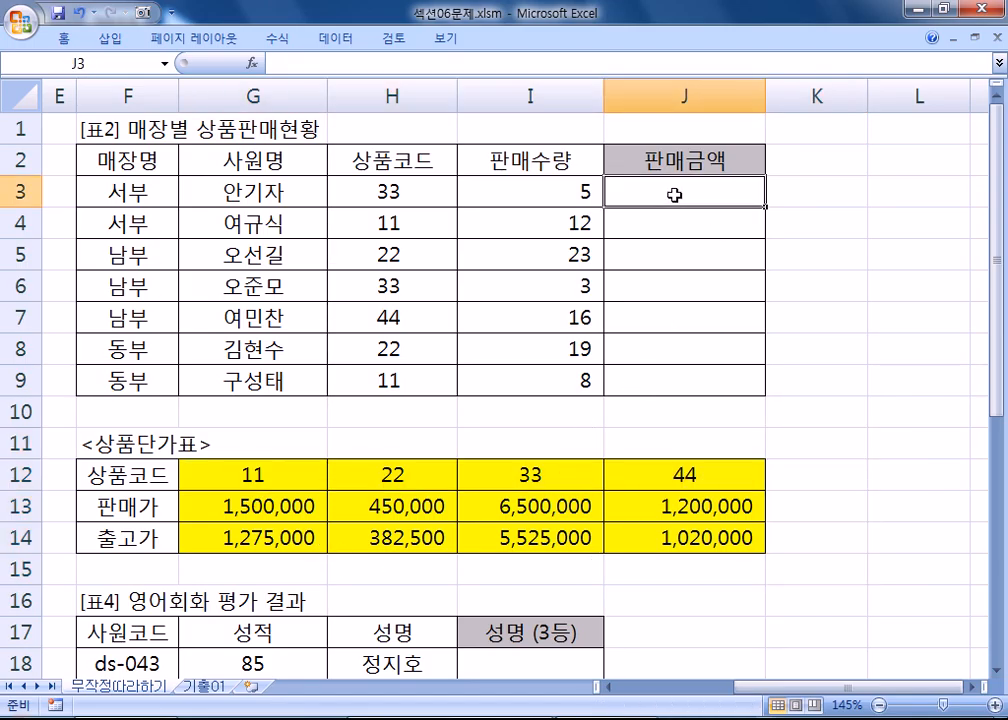
# - In J3, enter =HLOOKUP(H3,$G$12:$J$14,2, with the price table locked as absolute
pyautogui.write('=H')
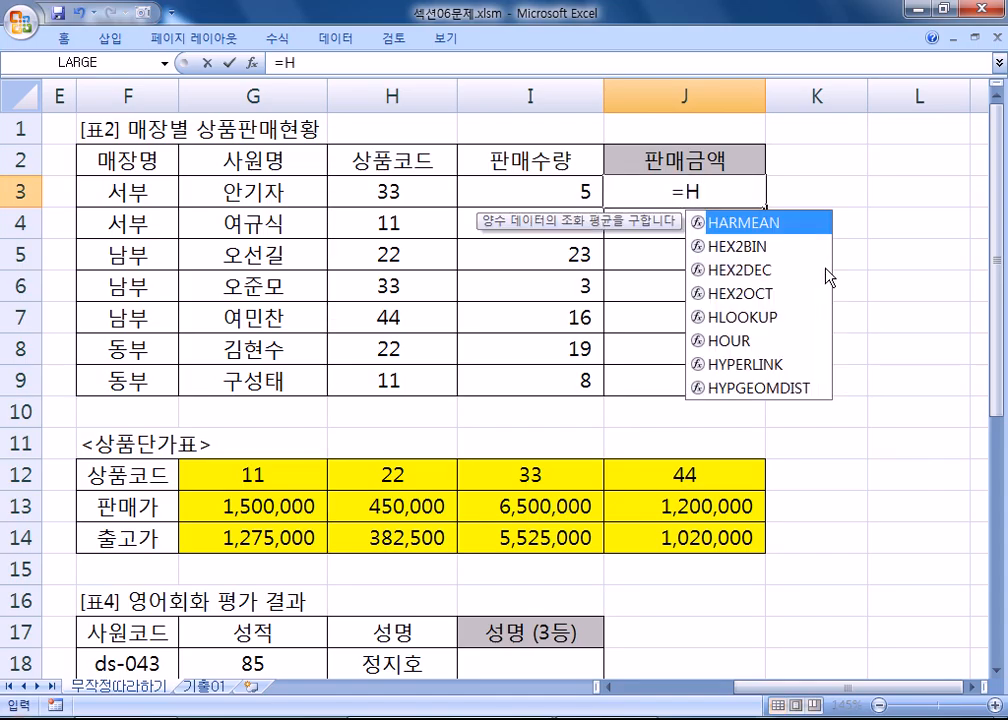
pyautogui.write('LO')
pyautogui.press('Tab')
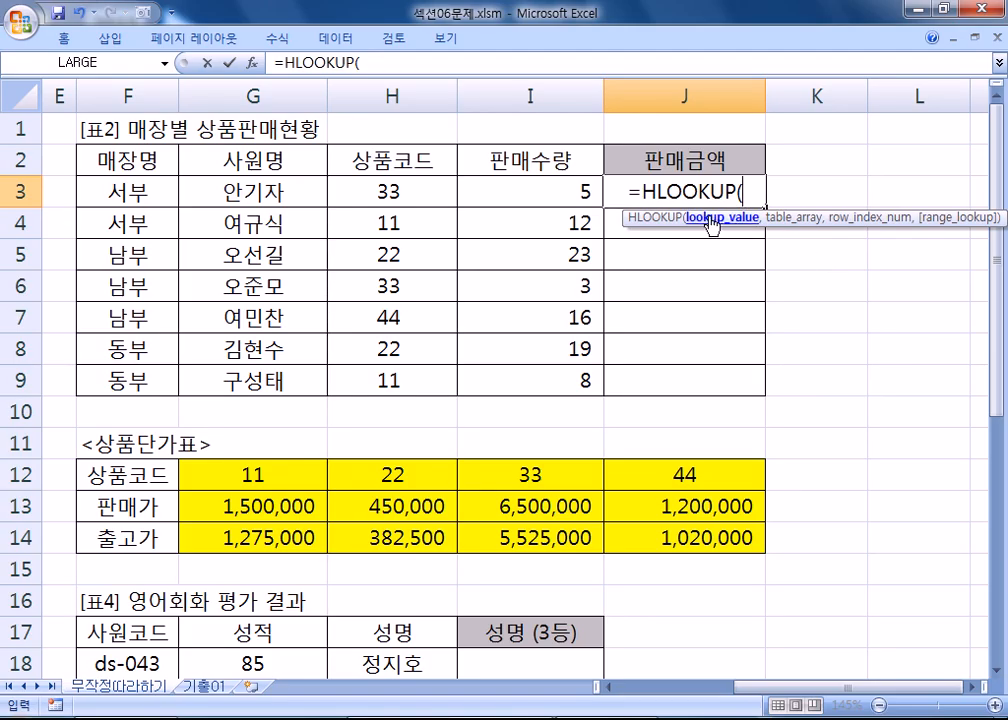
pyautogui.click(411, 195)
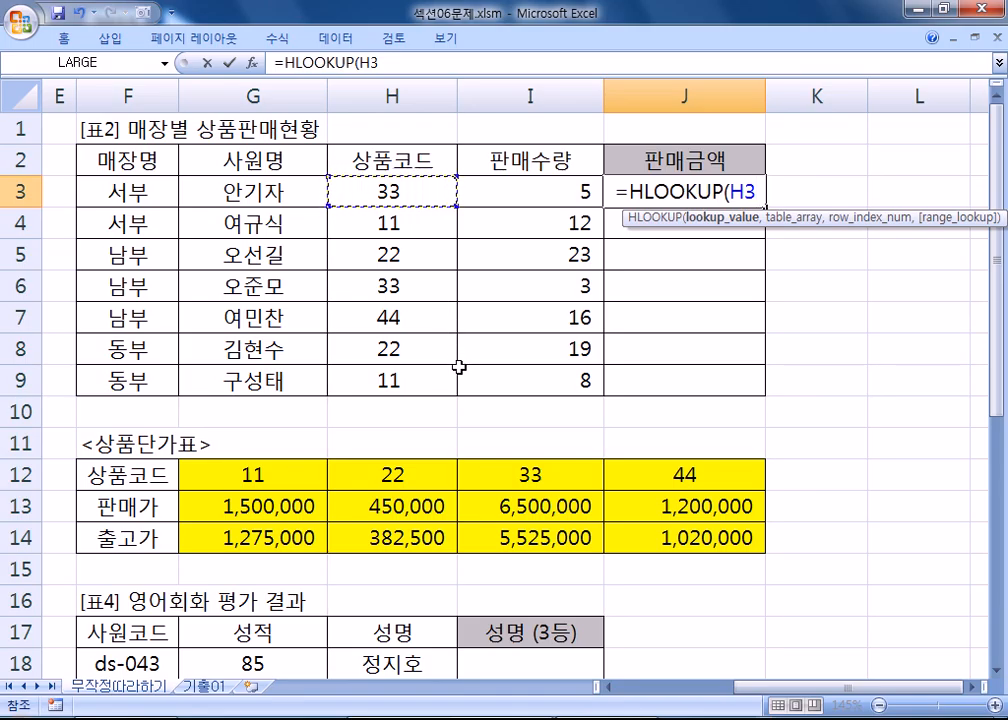
pyautogui.write(',')
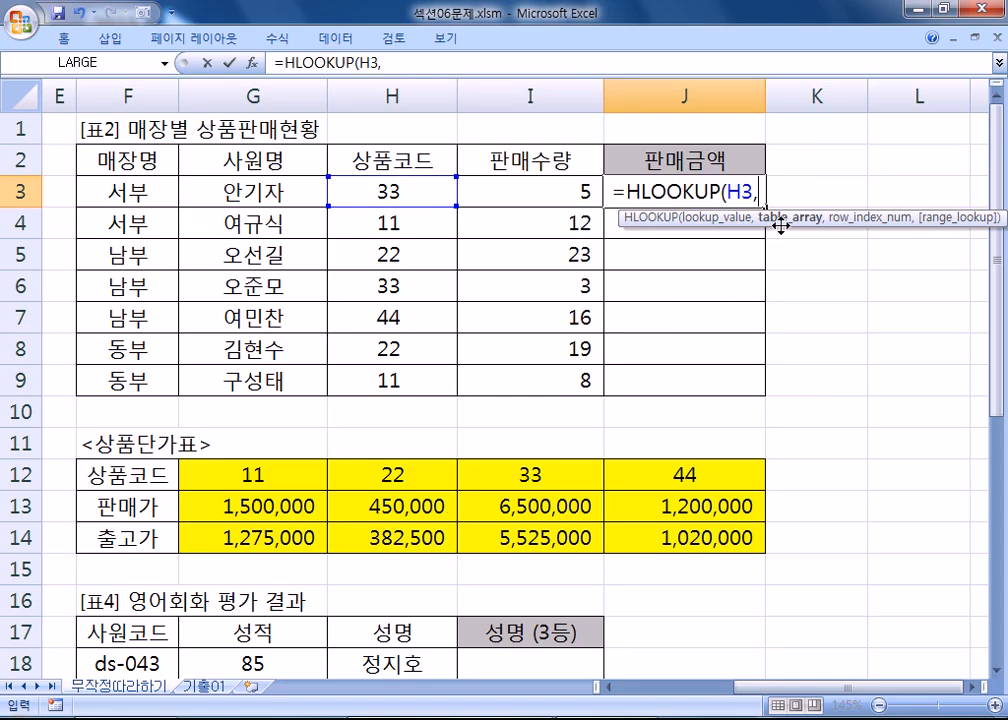
pyautogui.moveTo(272, 475); pyautogui.dragTo(684, 541)
pyautogui.press('F4')
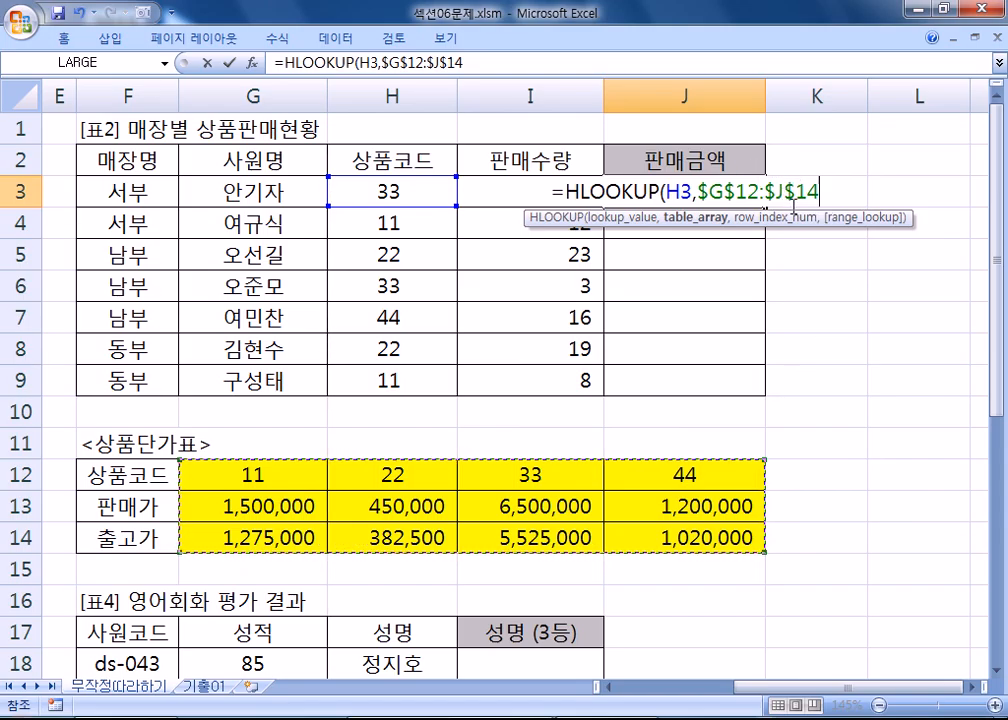
pyautogui.write(',')
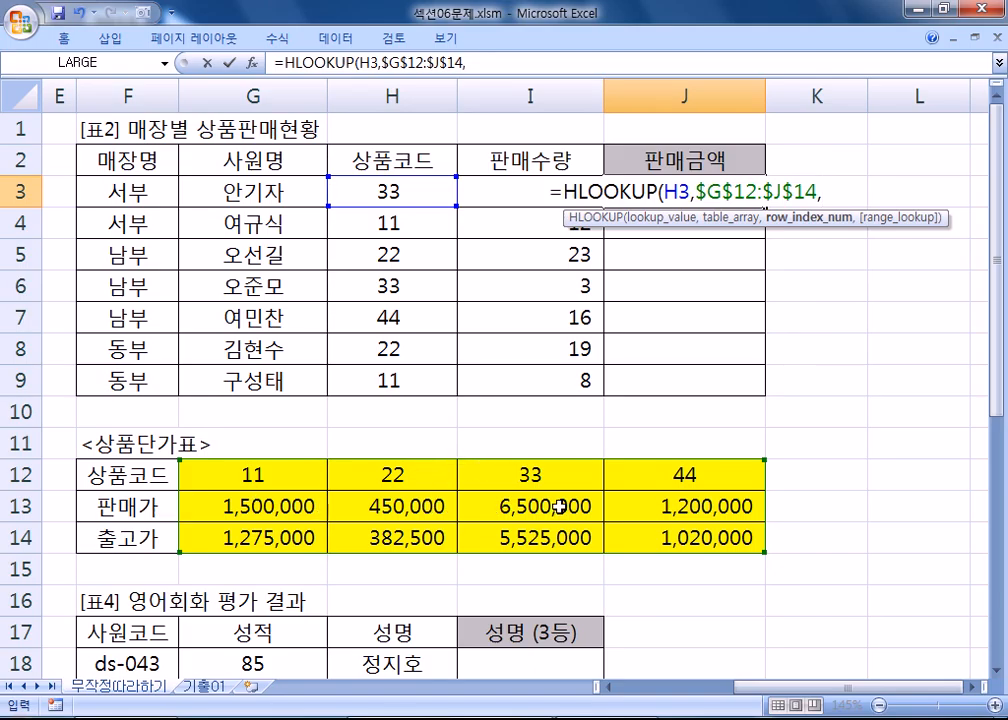
pyautogui.write('2')
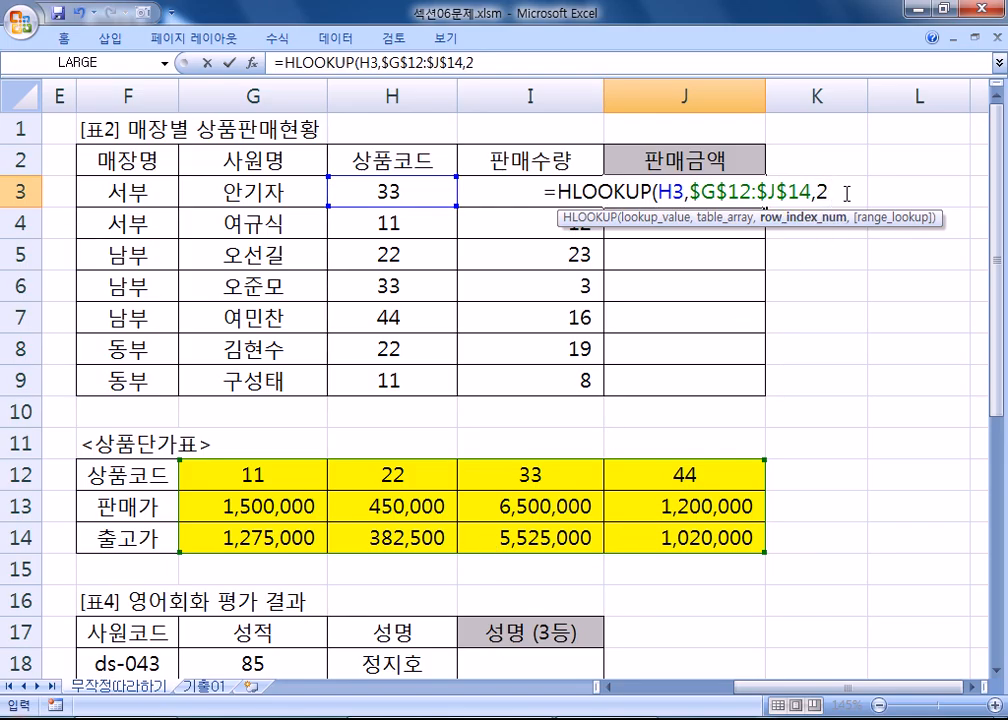
pyautogui.write(',')
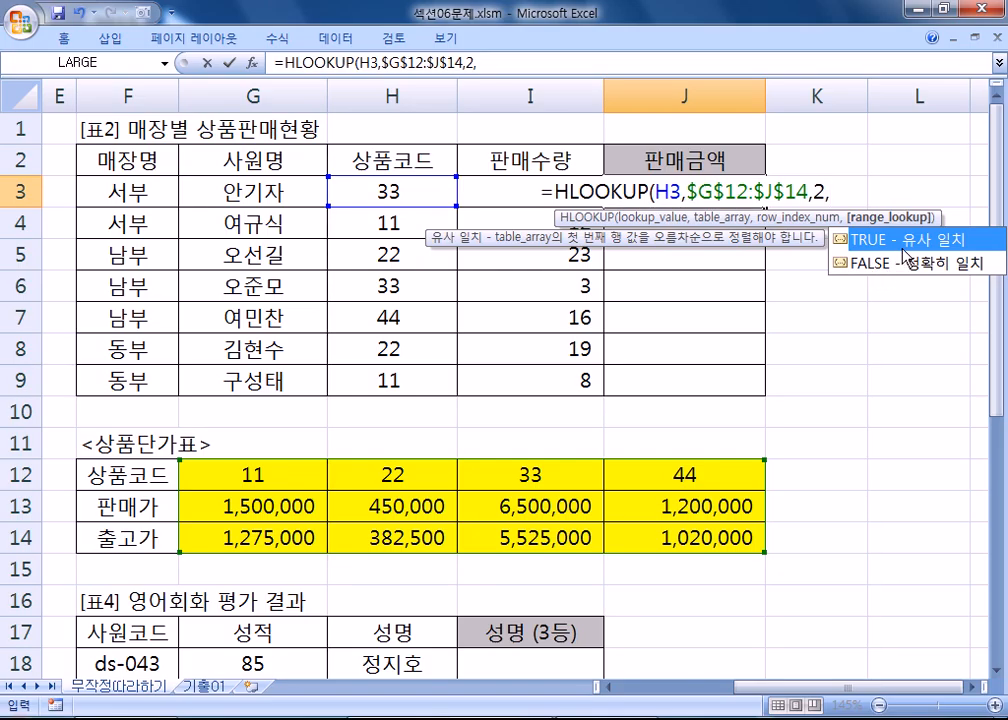
# - Replace the inserted FALSE match option with 0 and close the HLOOKUP parenthesis
pyautogui.click(906, 264)
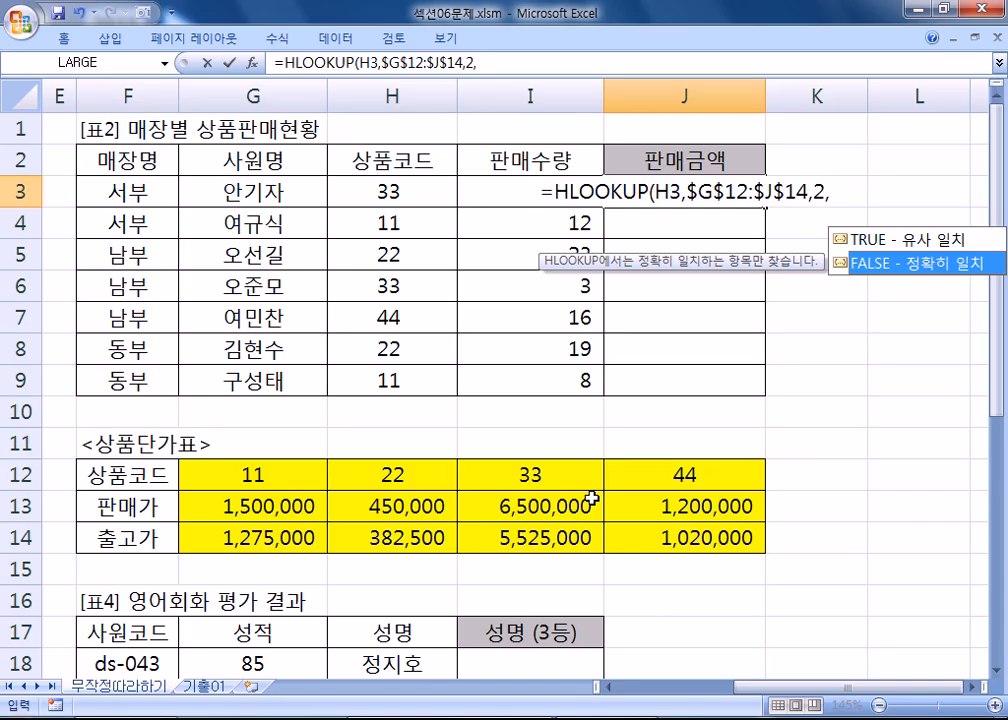
pyautogui.doubleClick(845, 263)
pyautogui.moveTo(811, 191); pyautogui.dragTo(866, 195)
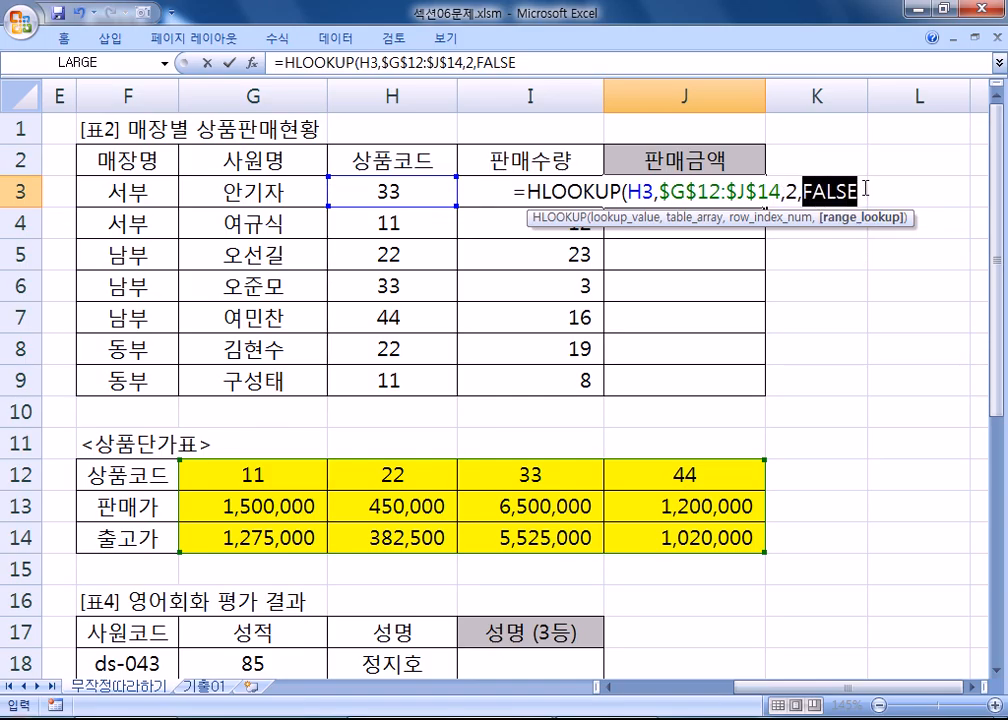
pyautogui.write('0')
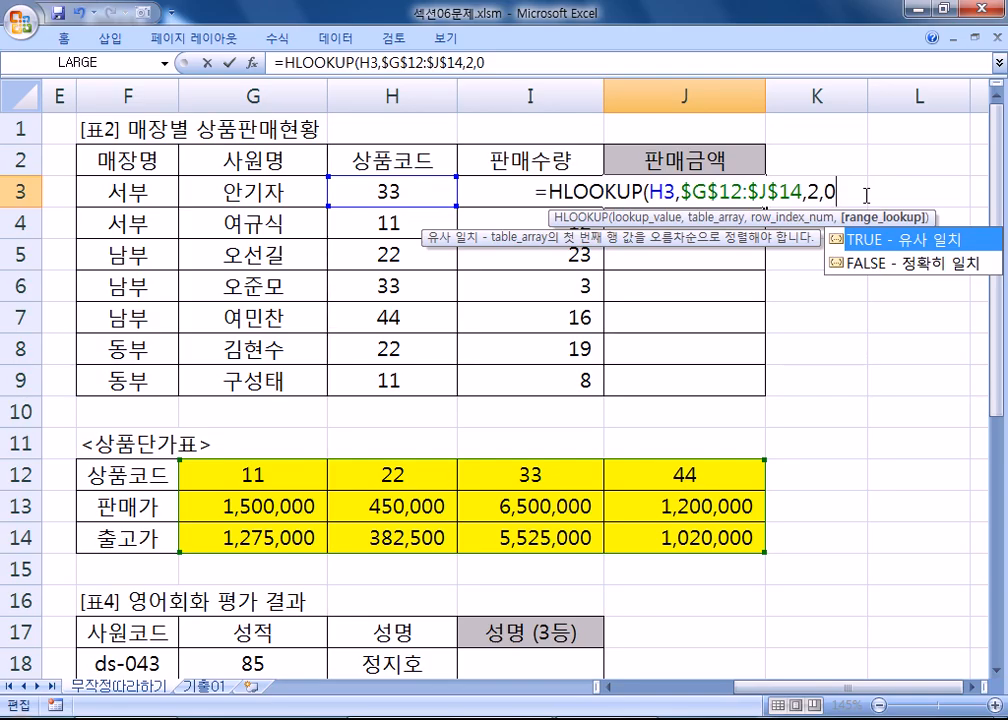
pyautogui.write(')')
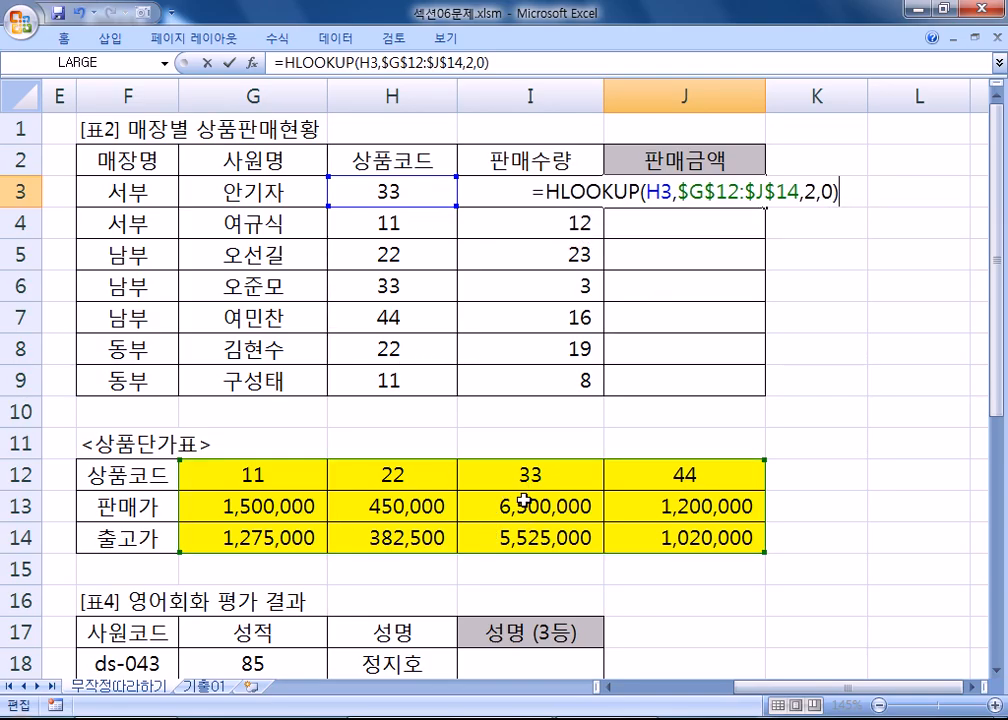
pyautogui.write('*')
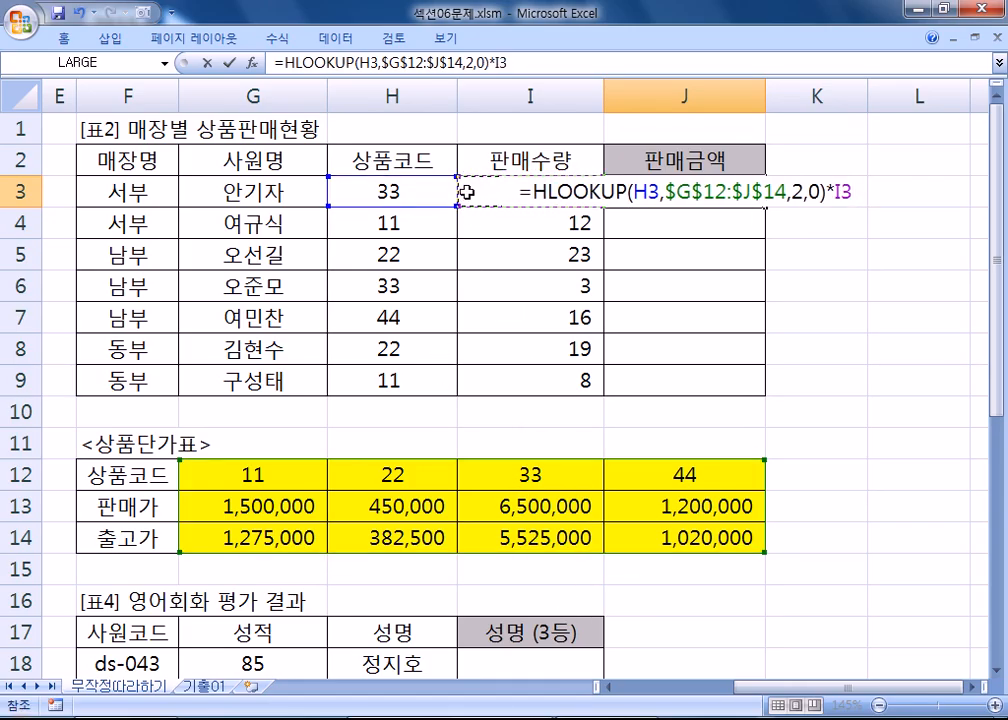
# - Complete J3 as =HLOOKUP(H3,$G$12:$J$14,2,0)*I3 and fill it down to J9
pyautogui.press('F2')
pyautogui.press('BackSpace')
pyautogui.press('BackSpace')
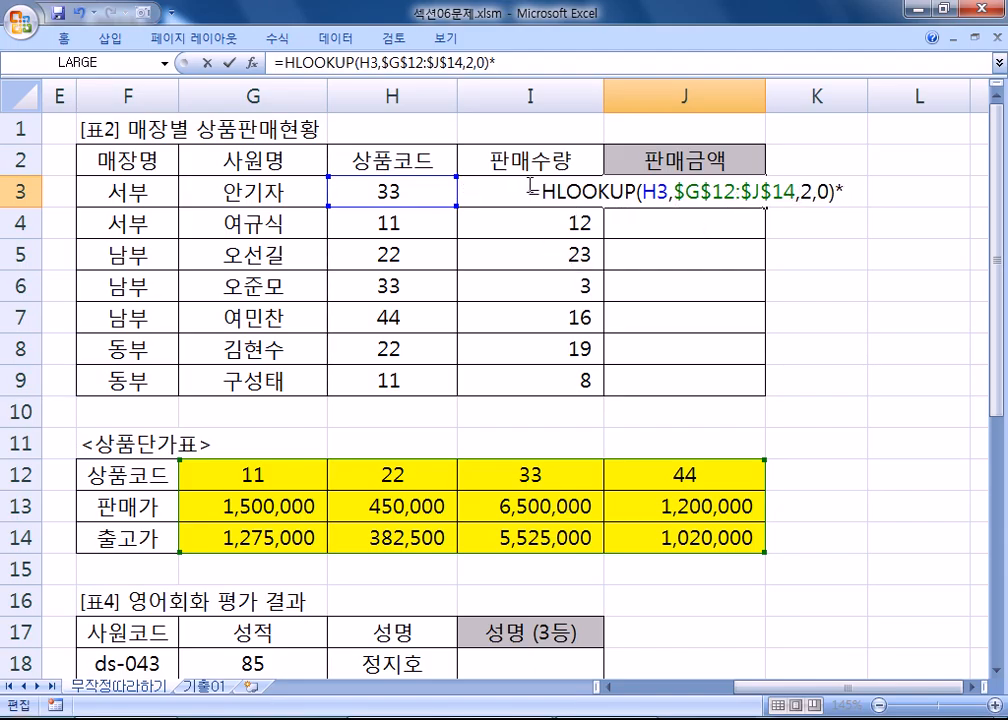
pyautogui.click(465, 190)
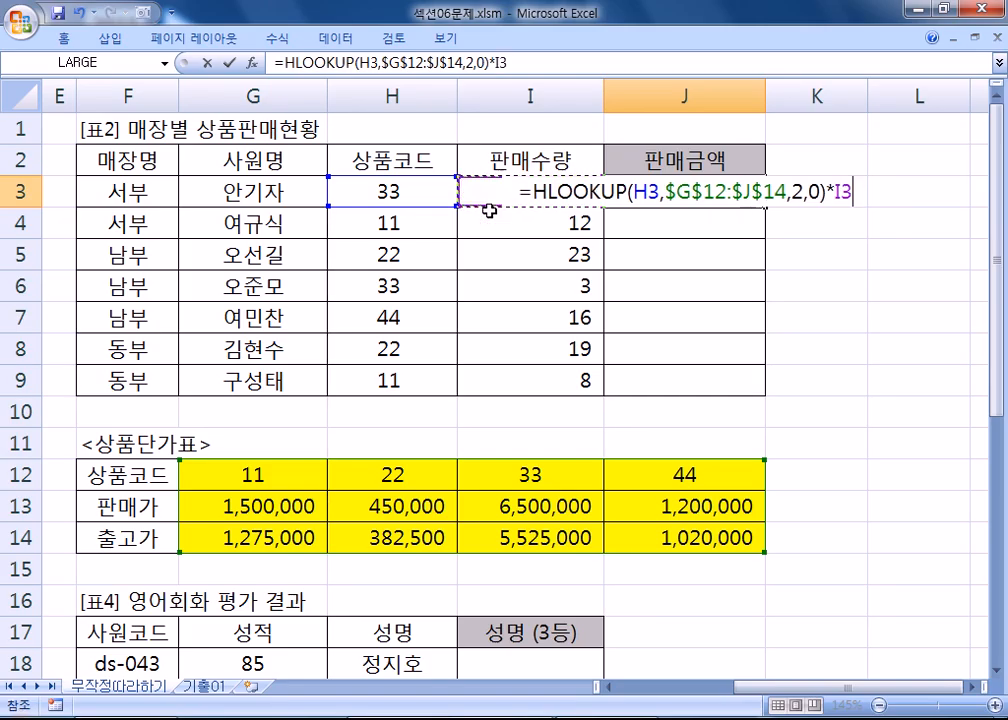
pyautogui.press('BackSpace')
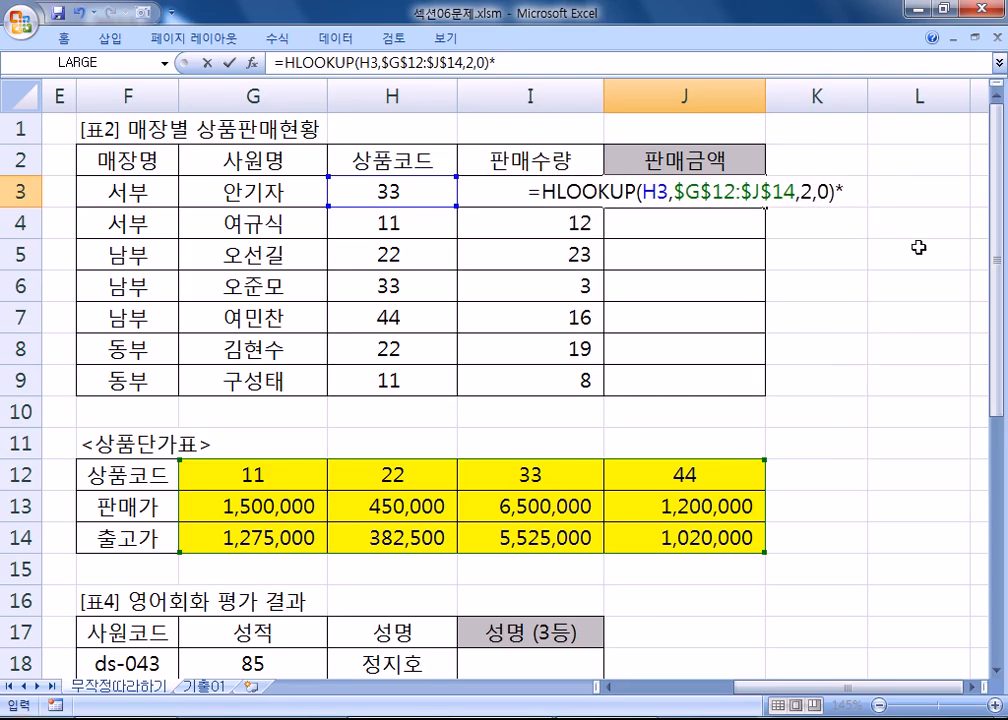
pyautogui.write('I3')
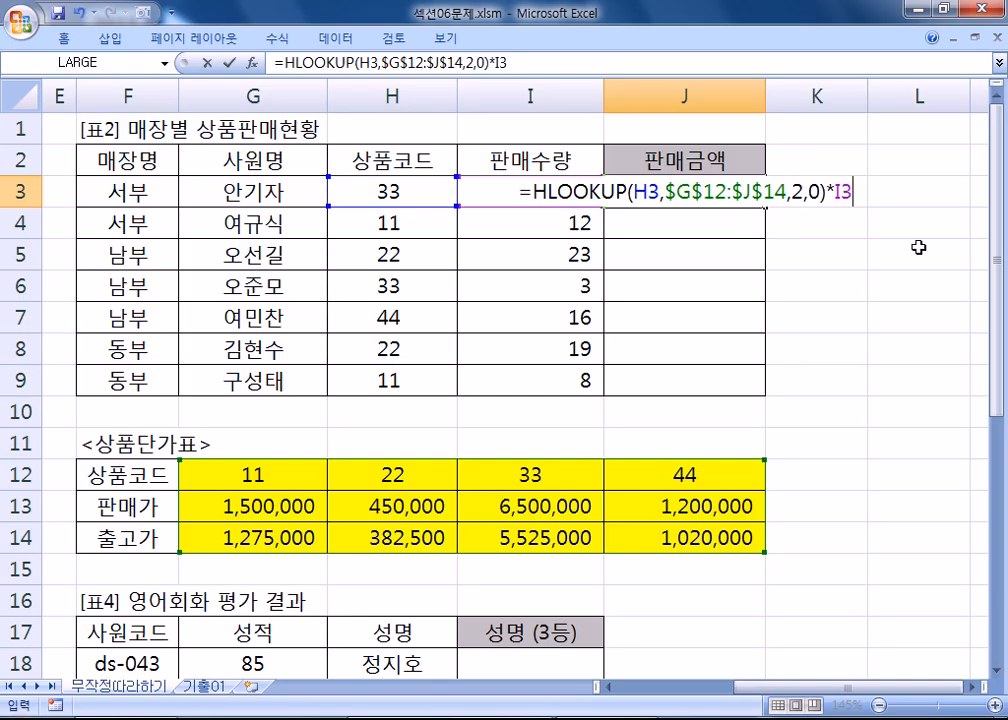
pyautogui.press('Return')
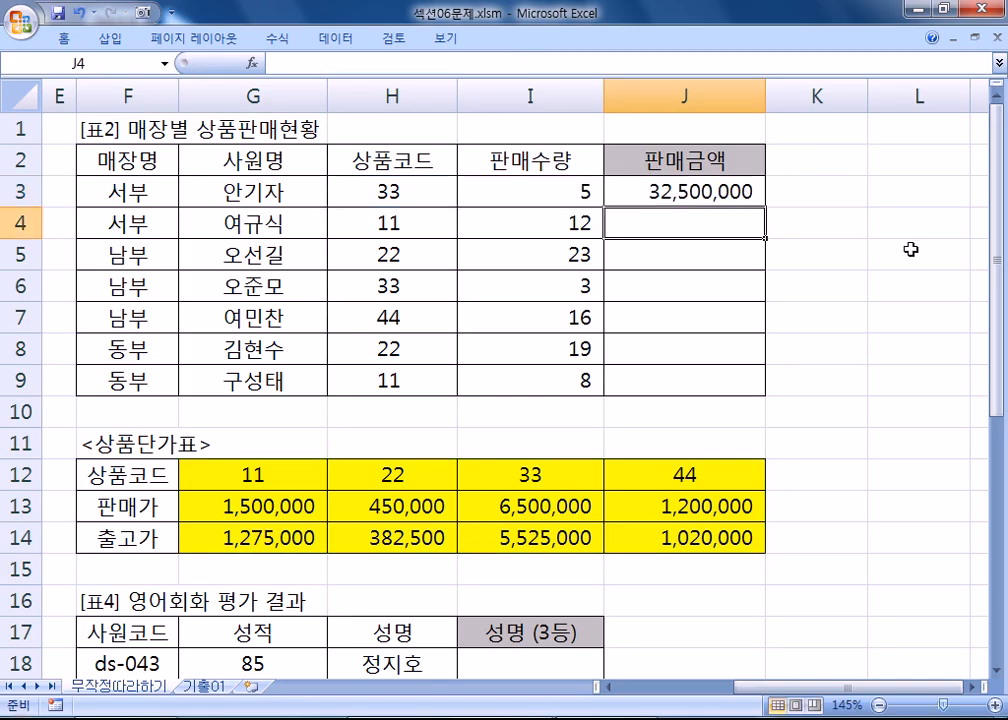
pyautogui.click(758, 193)
pyautogui.moveTo(766, 206); pyautogui.dragTo(768, 392)
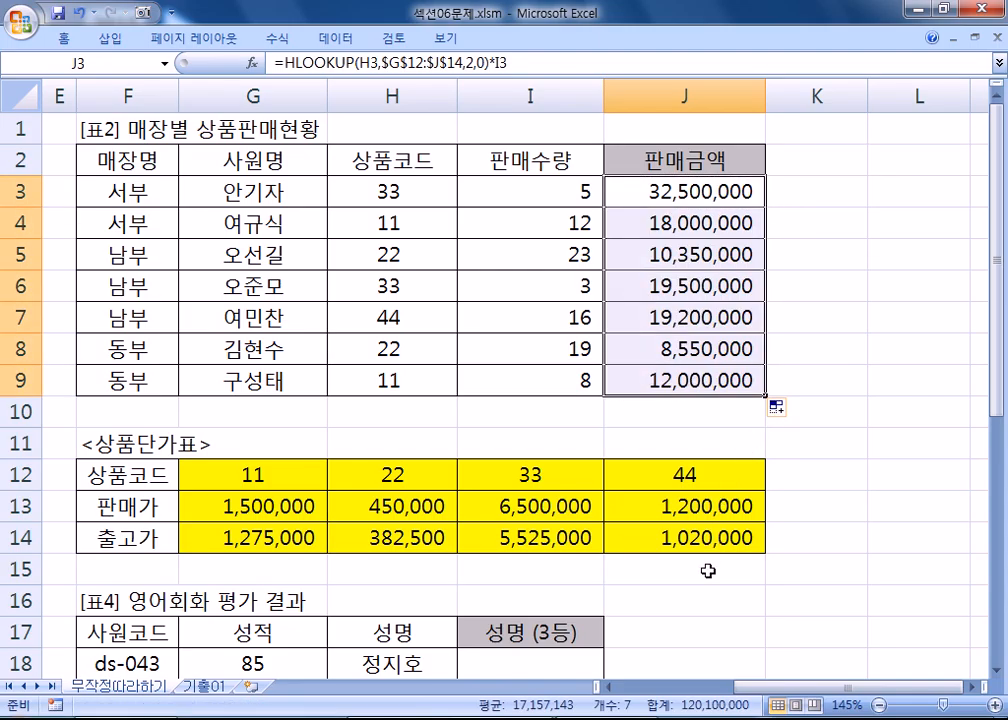
# - Paste the J3 formula into Notepad under a 2번) heading
pyautogui.click(527, 62)
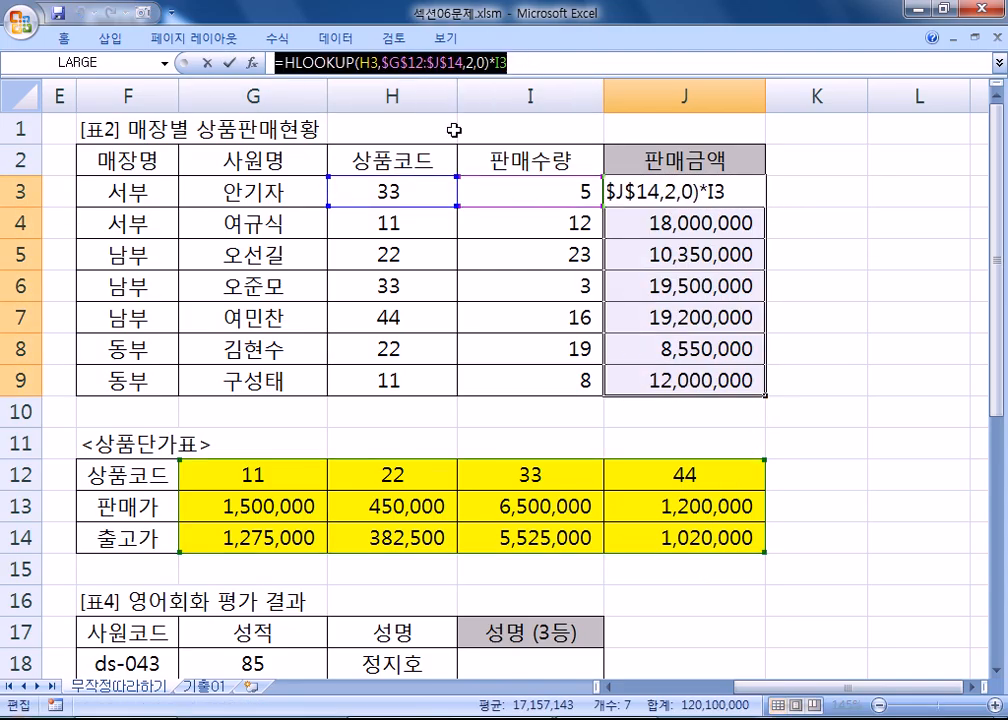
pyautogui.hotkey('alt', 'Tab')
pyautogui.write('2번')
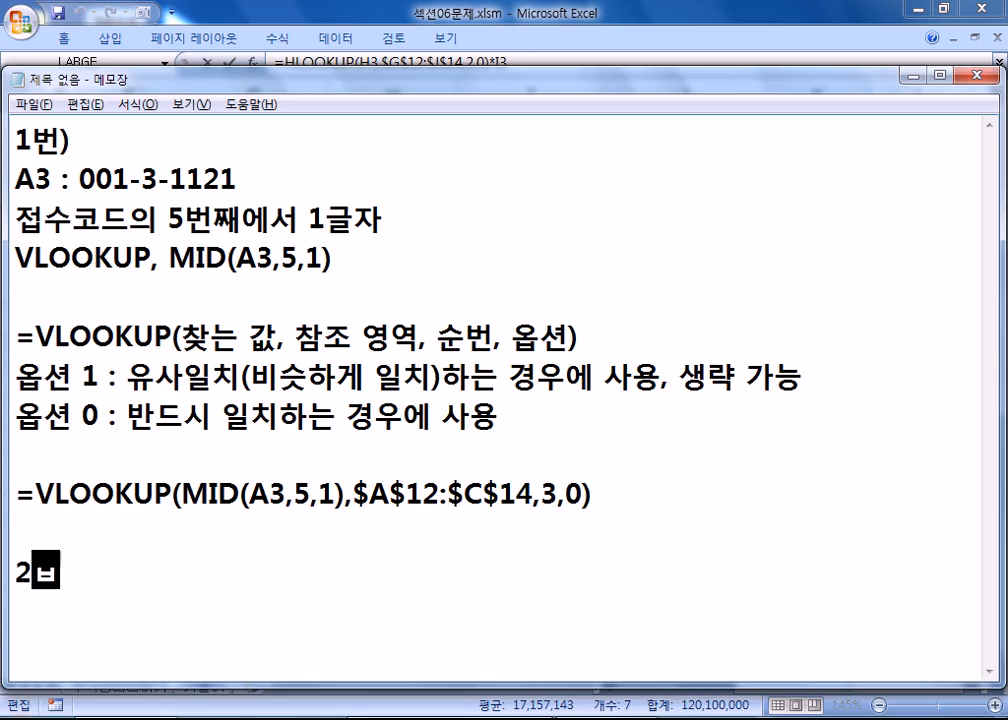
pyautogui.press('Return')
pyautogui.press('BackSpace')
pyautogui.write(')')
pyautogui.press('Return')
pyautogui.write('=HLOOKUP(H3,$G$12:$J$14,2,0)*I3')
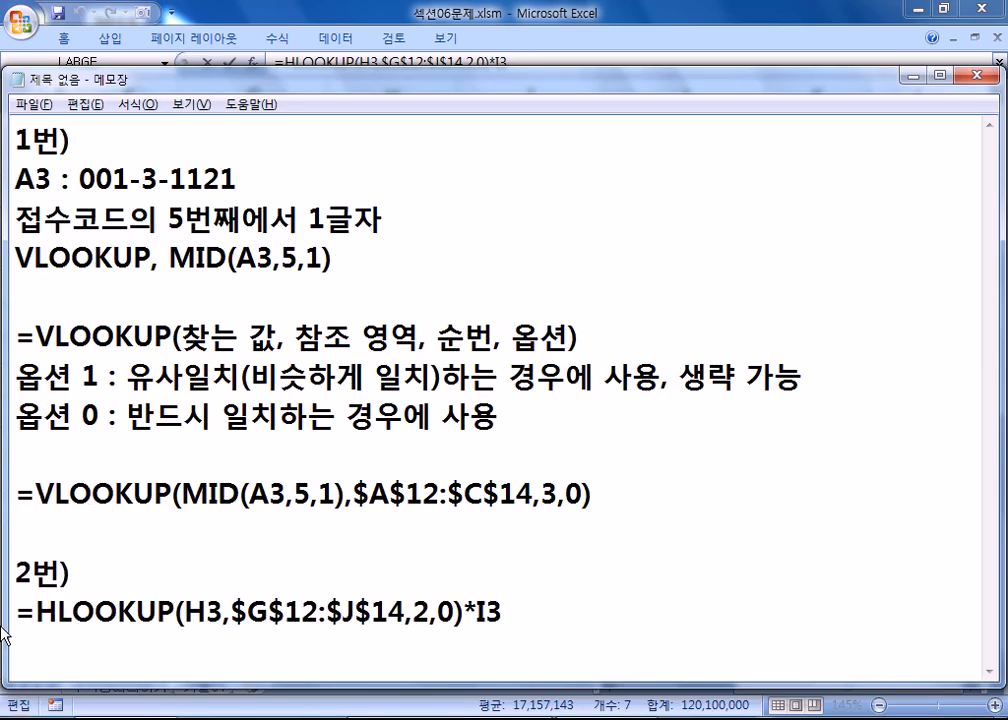
# - Add a 3번) heading below the formula and return to Excel
pyautogui.press('Return')
pyautogui.press('Return')
pyautogui.press('Return')
pyautogui.press('Return')
pyautogui.press('Return')
pyautogui.press('Return')
pyautogui.press('Return')
pyautogui.press('Return')
pyautogui.press('Return')
pyautogui.press('Return')
pyautogui.press('Return')
pyautogui.press('Return')
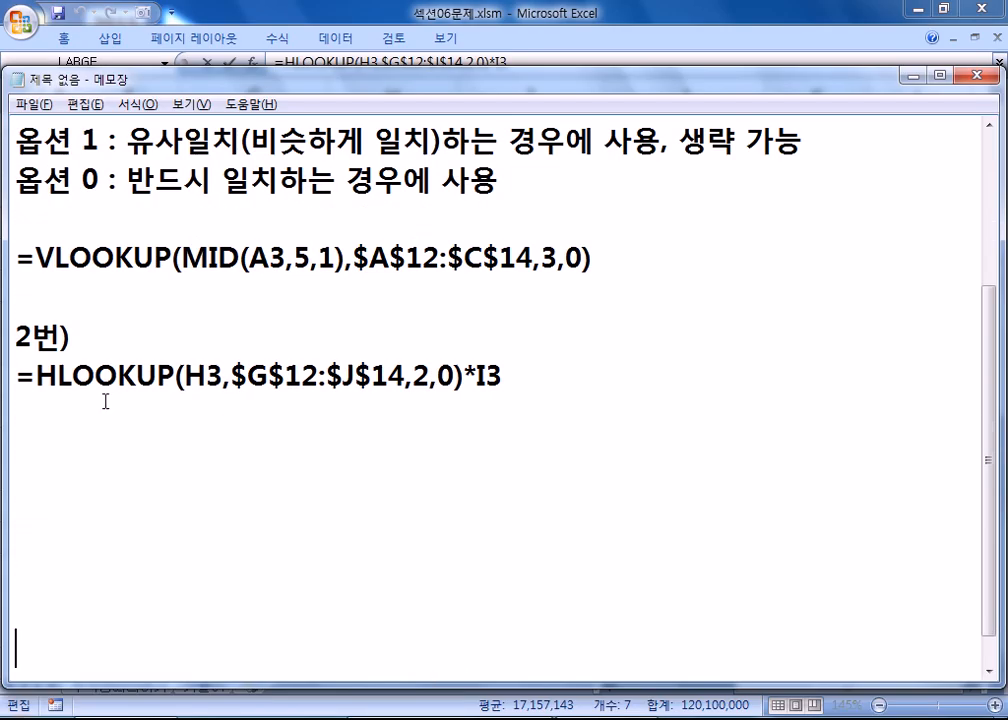
pyautogui.write('3번)')
pyautogui.press('Return')
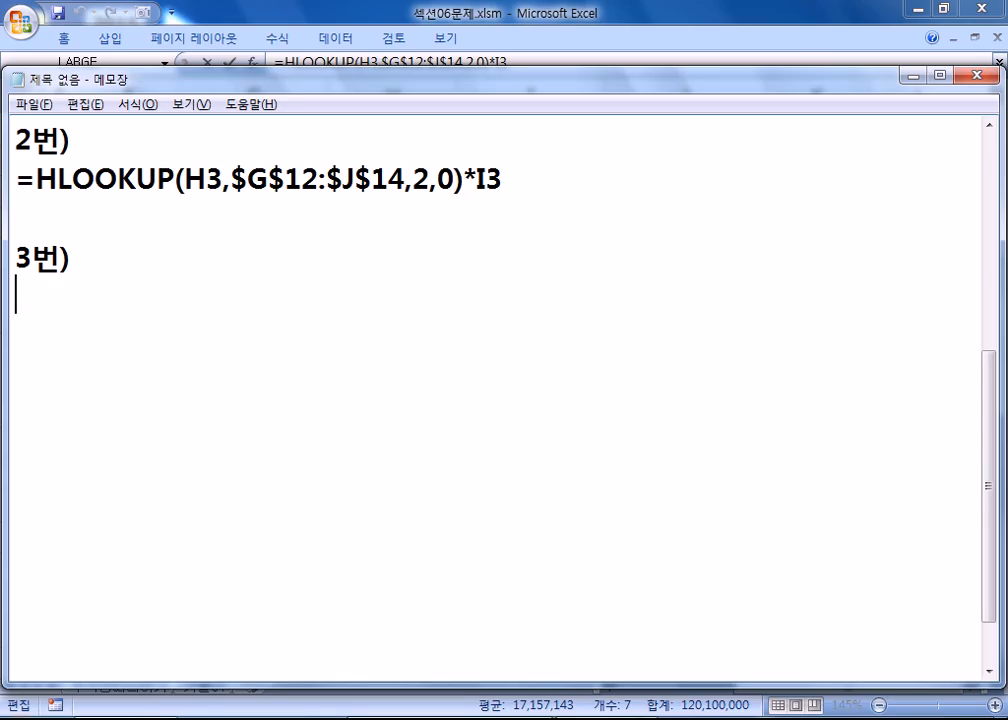
pyautogui.hotkey('alt', 'Tab')
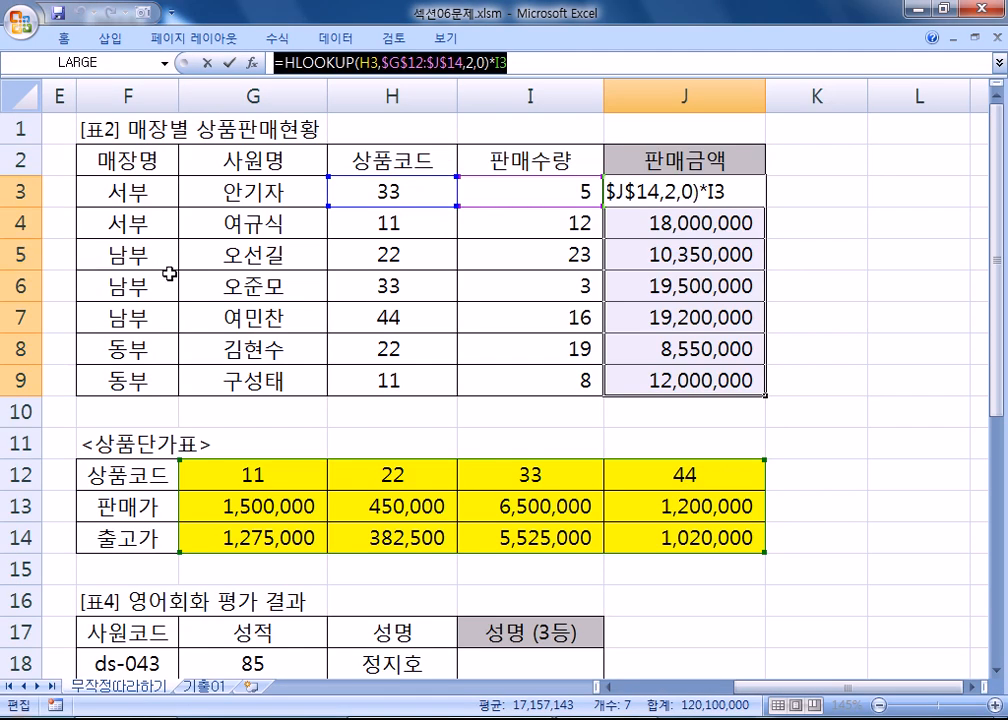
# - Exit J3 without changes, scroll to the grade table, select D18, and return to Notepad
pyautogui.hotkey('ctrl', 'Return')
pyautogui.press('Home')
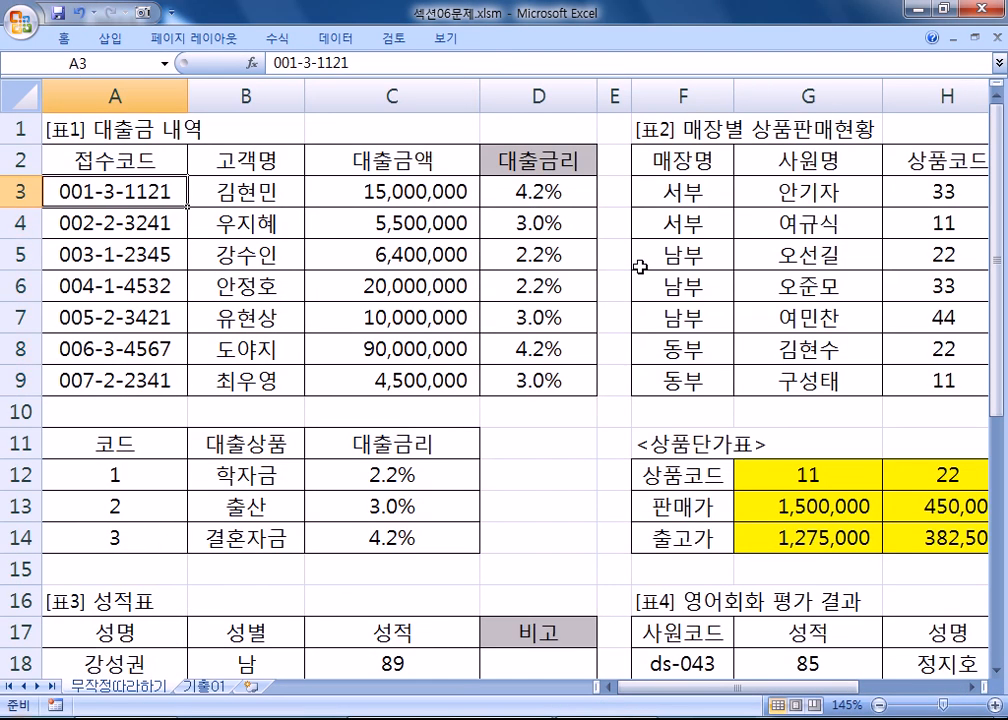
pyautogui.scroll(-3, 639, 268)
pyautogui.scroll(-2, 639, 268)
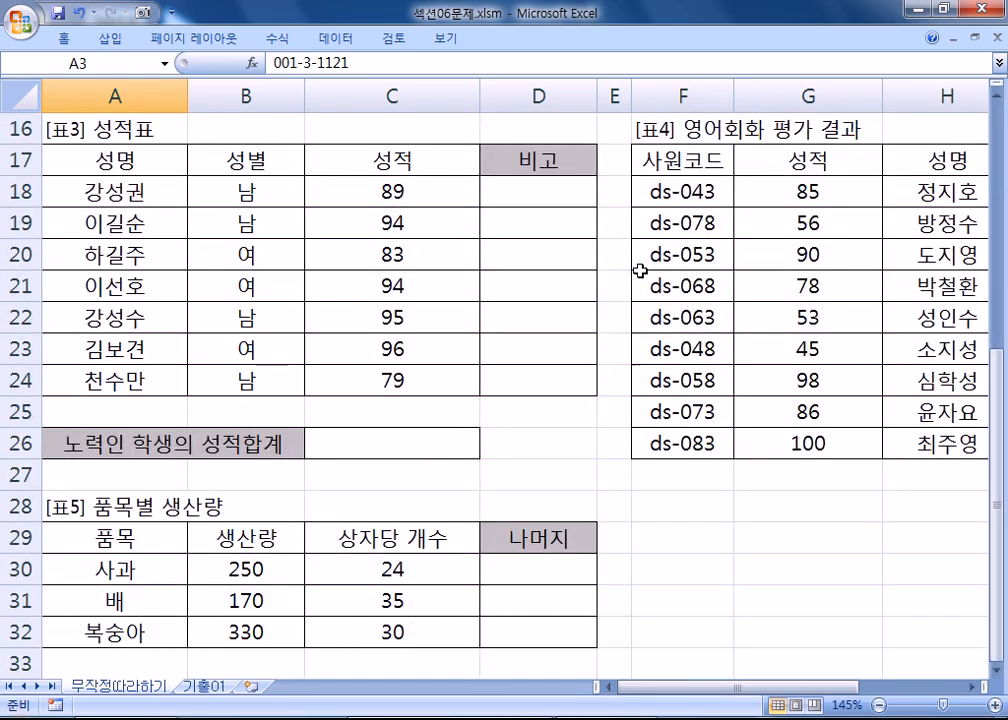
pyautogui.click(541, 198)
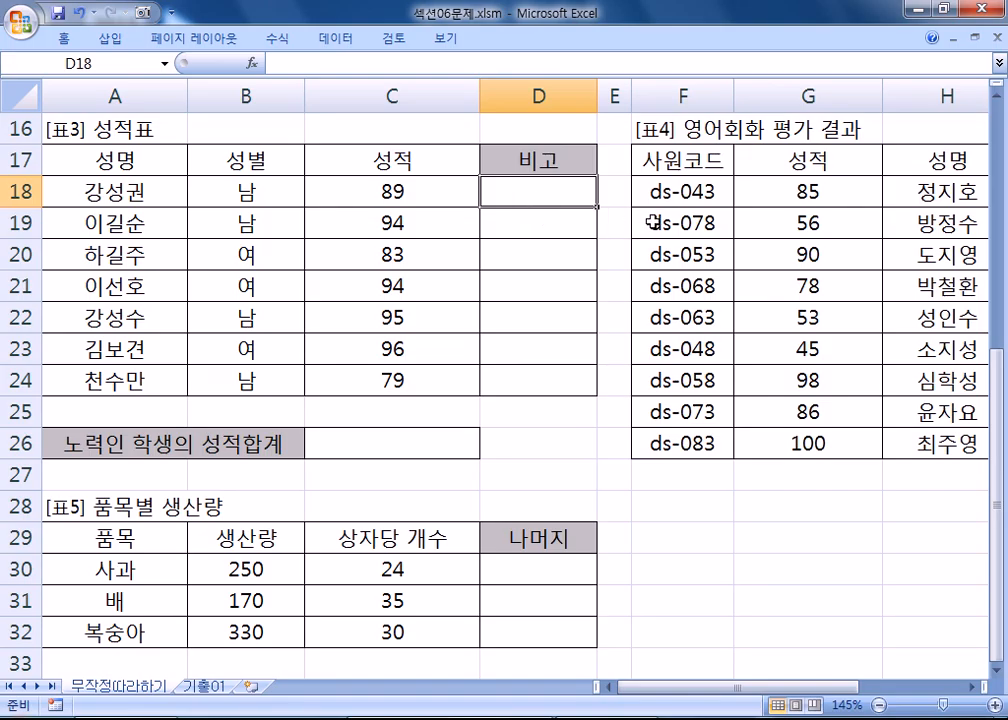
pyautogui.hotkey('alt', 'Tab')
# - Type the 3번 task: rank 성적(C18:C24), 1위 "최우수", 2위 "우수"
pyautogui.write('성적(')
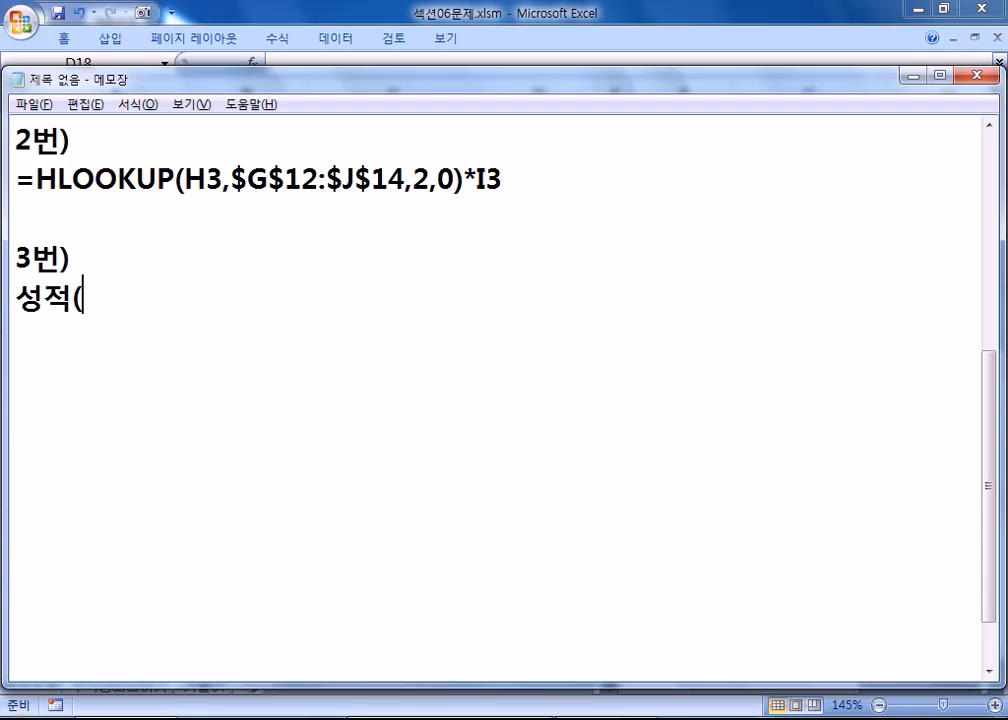
pyautogui.write('C18:C24)기준으로 순위를 구하여 1위')
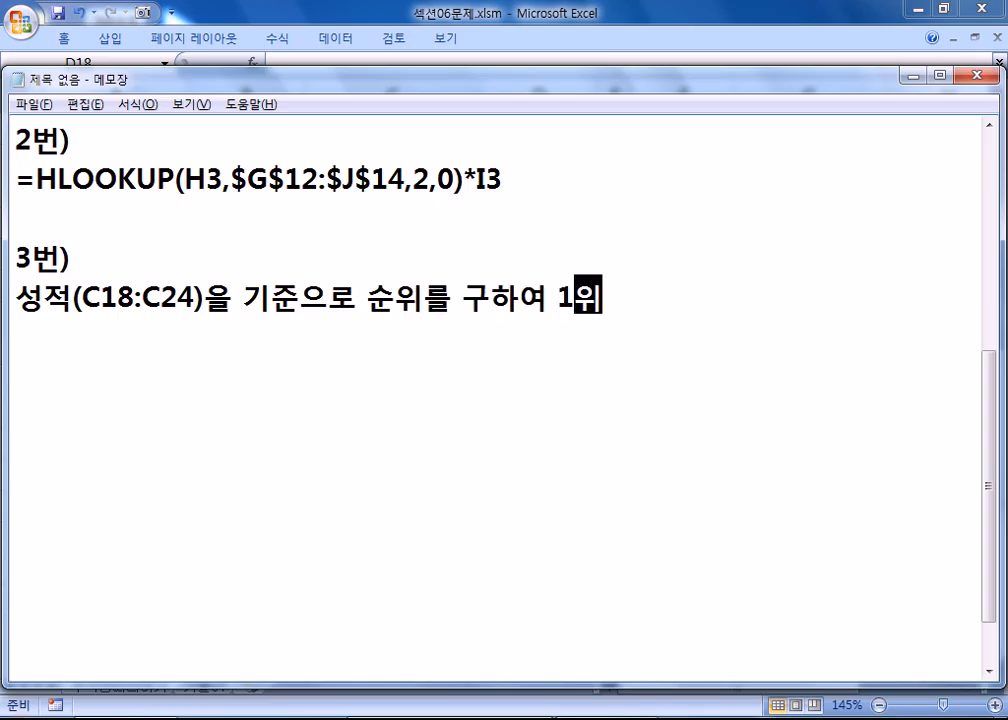
pyautogui.write('는 "최우수", ')
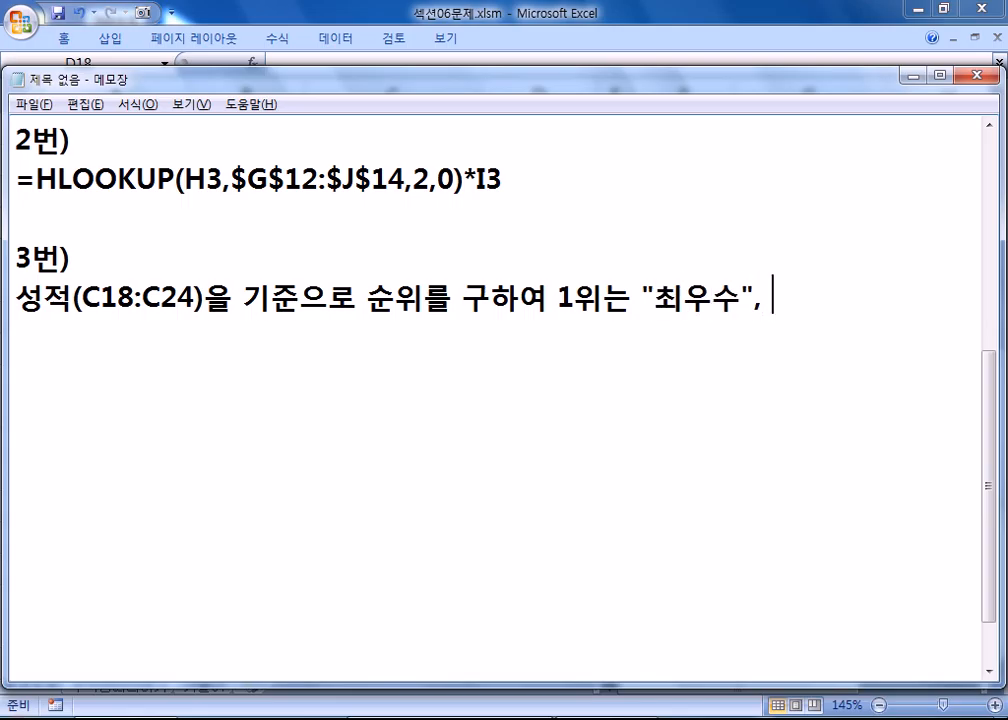
pyautogui.write('2위는 "우수",')
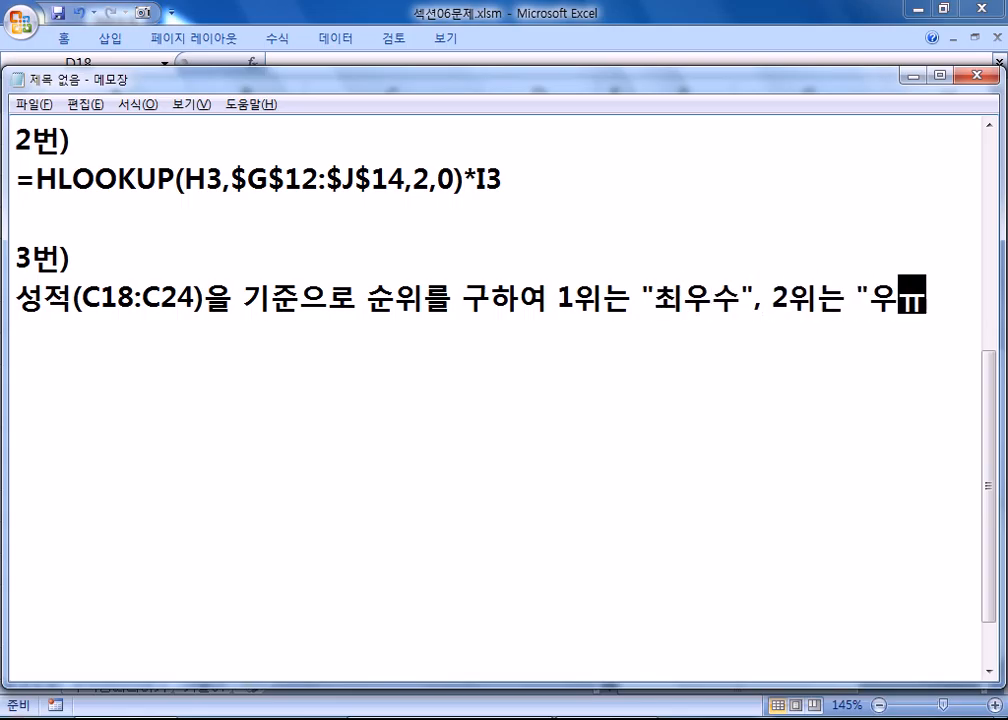
# - Finish with 3위 "보통", 나머지 "노력"으로 표시, then switch to Excel
pyautogui.press('BackSpace')
pyautogui.press('BackSpace')
pyautogui.write('3위는 "보통", 나머지는')
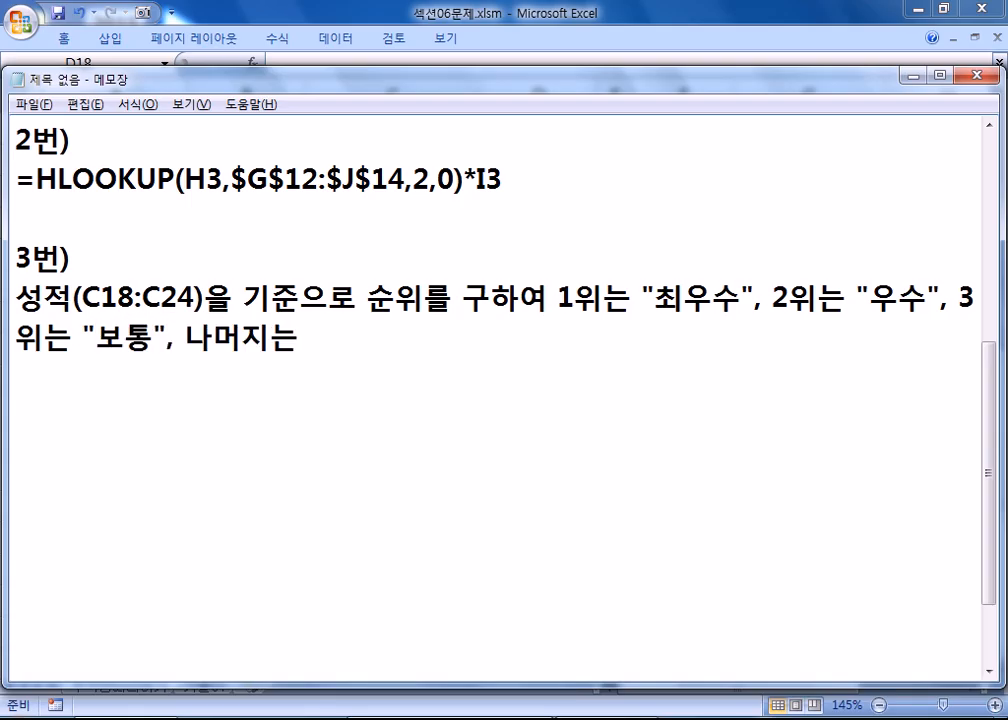
pyautogui.write(' "노력"')
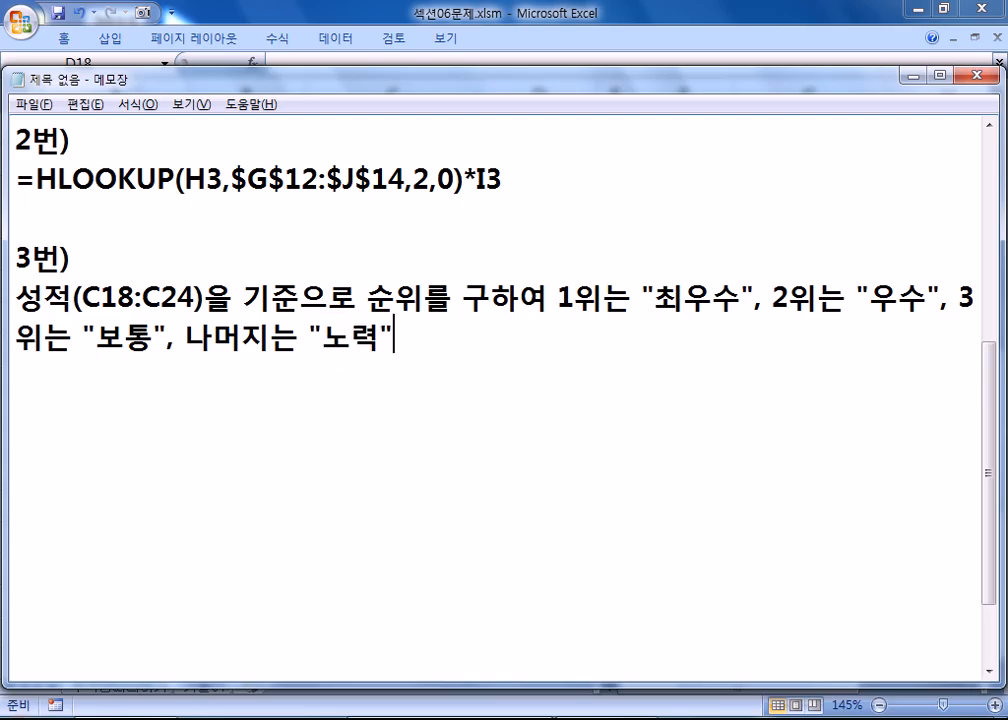
pyautogui.write('이;')
pyautogui.press('BackSpace')
pyautogui.press('BackSpace')
pyautogui.write('으로 표시')
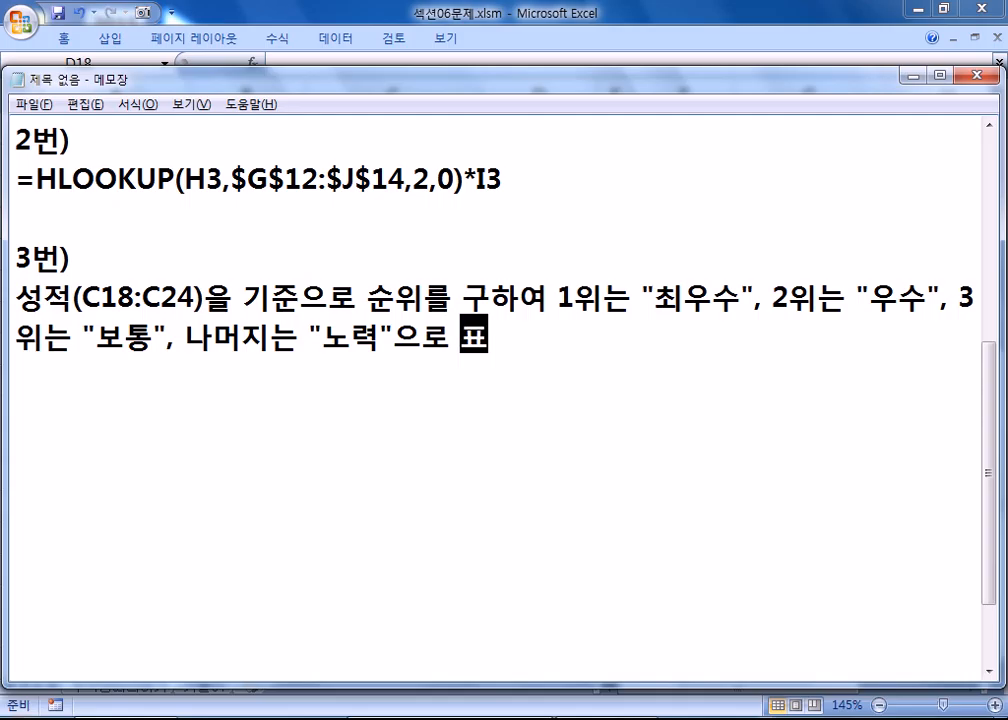
pyautogui.press('Return')
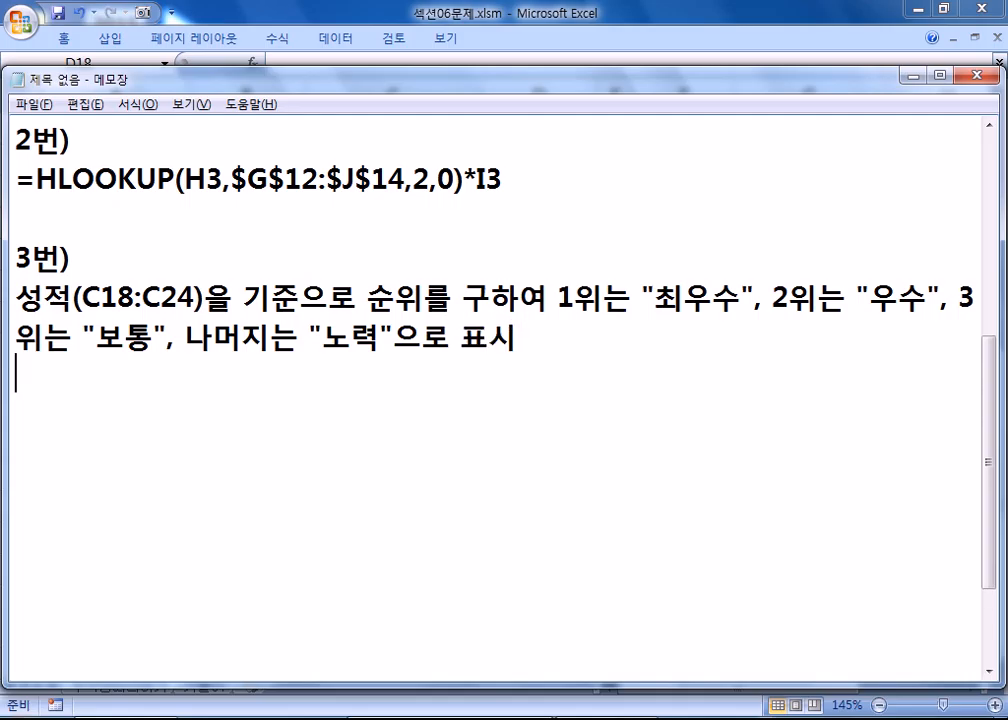
pyautogui.hotkey('alt', 'Tab')
# - Select C18:C24 to count the 7 scores, then go back to the empty Notepad line
pyautogui.moveTo(378, 192); pyautogui.dragTo(388, 378)
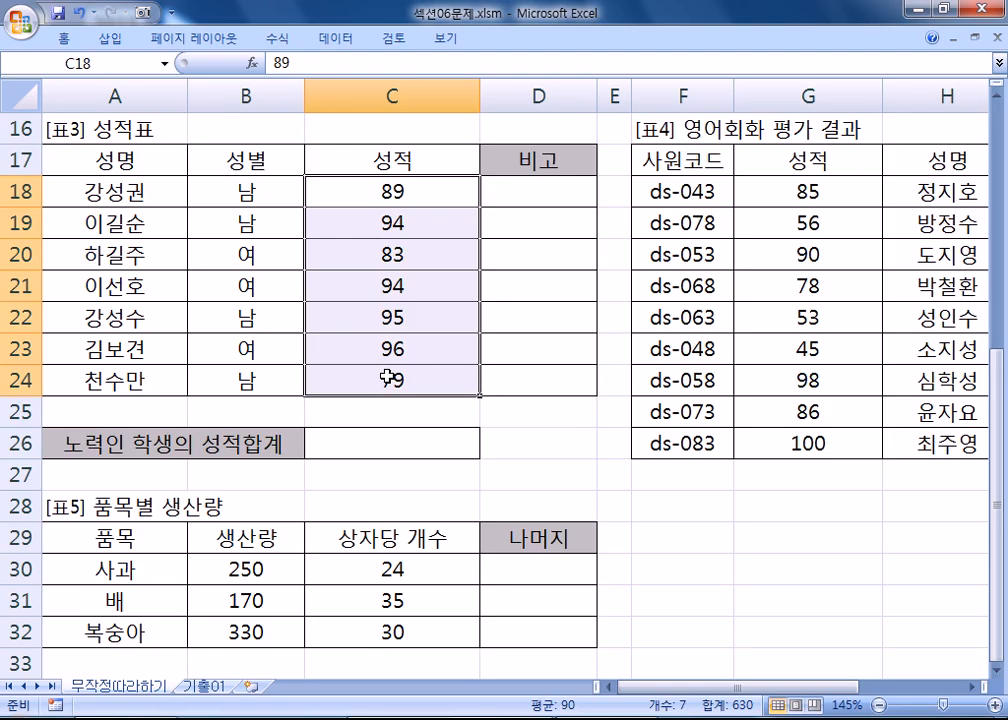
pyautogui.hotkey('alt', 'Tab')
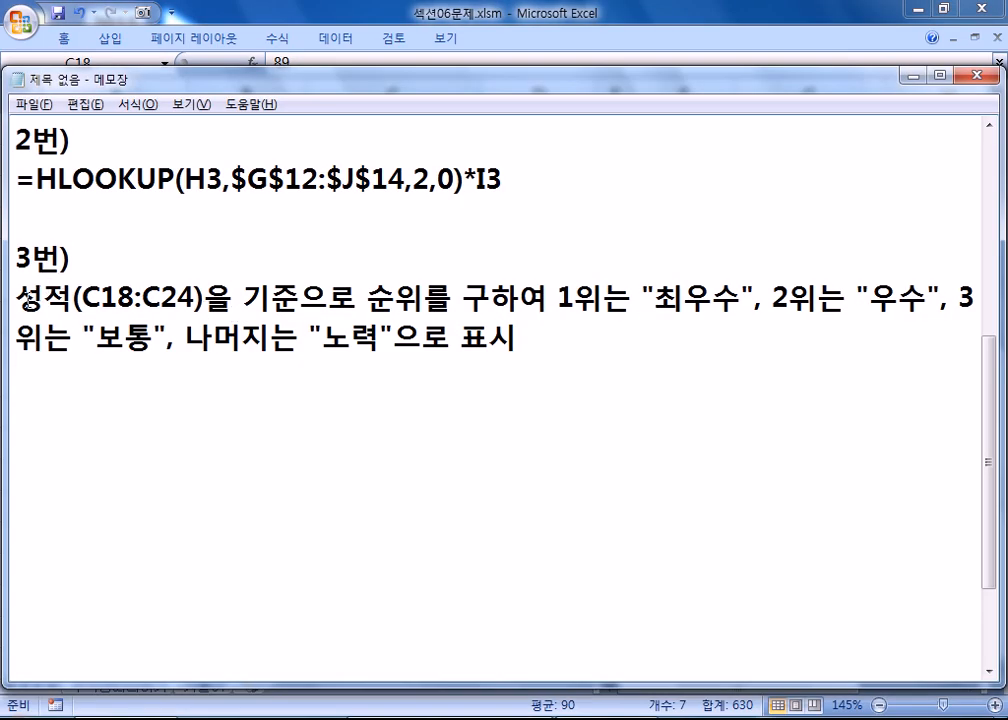
pyautogui.click(28, 299)
pyautogui.hotkey('alt', 'Tab')
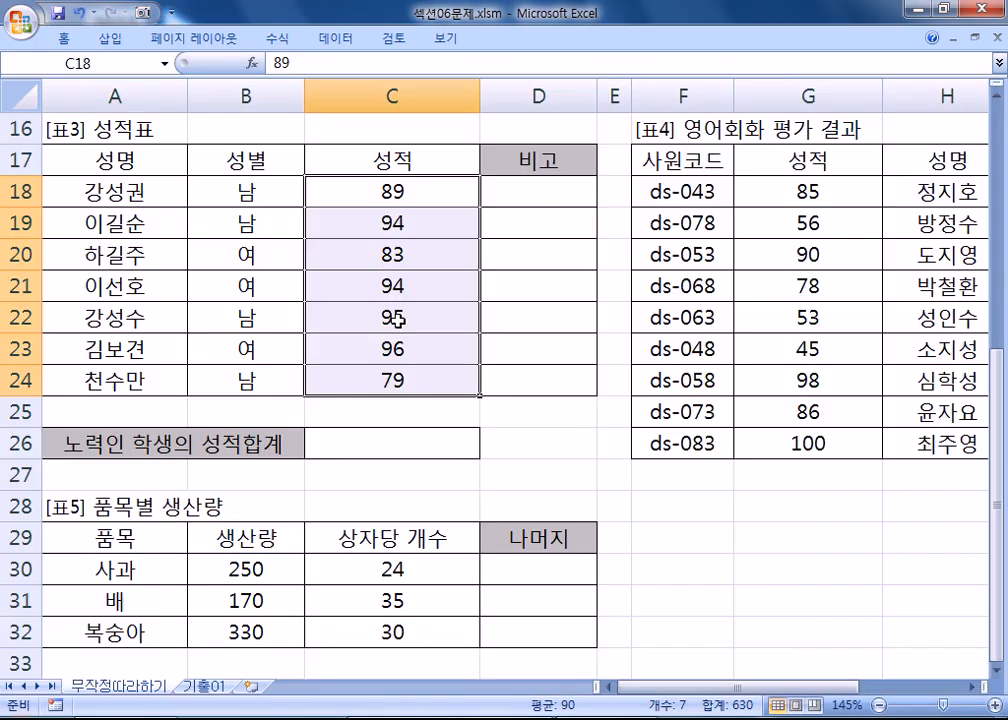
pyautogui.hotkey('alt', 'Tab')
pyautogui.click(78, 379)
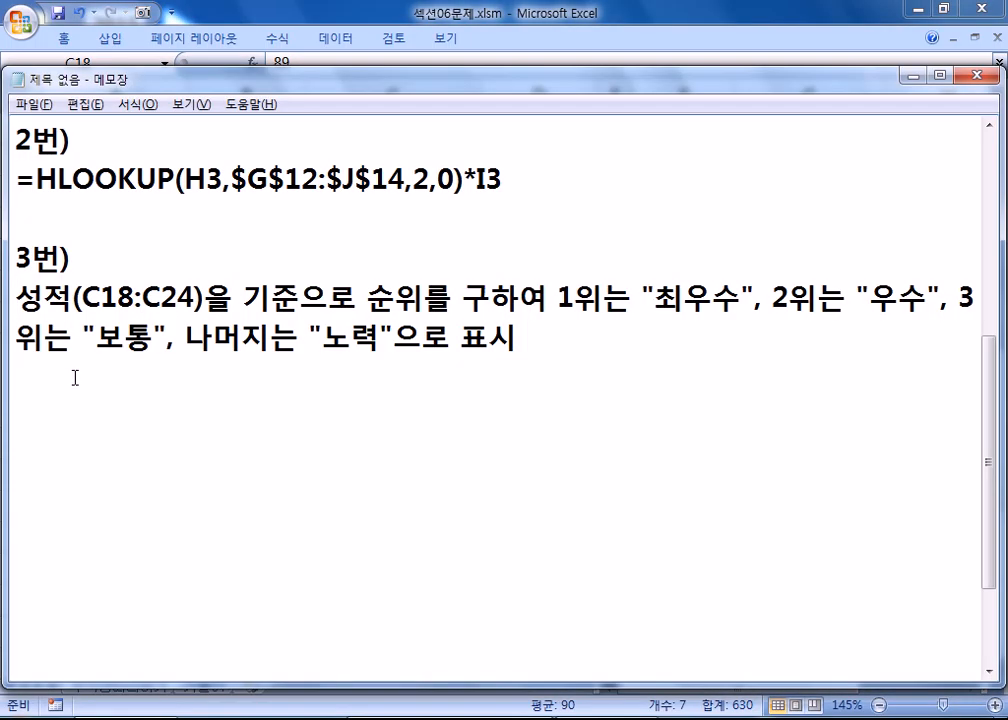
# - Type the line "7명이 시험, 1, 2, 3등은 표현, 나머지의 의미(4등부터 7등까지)"
pyautogui.write('7명이 시험, ')
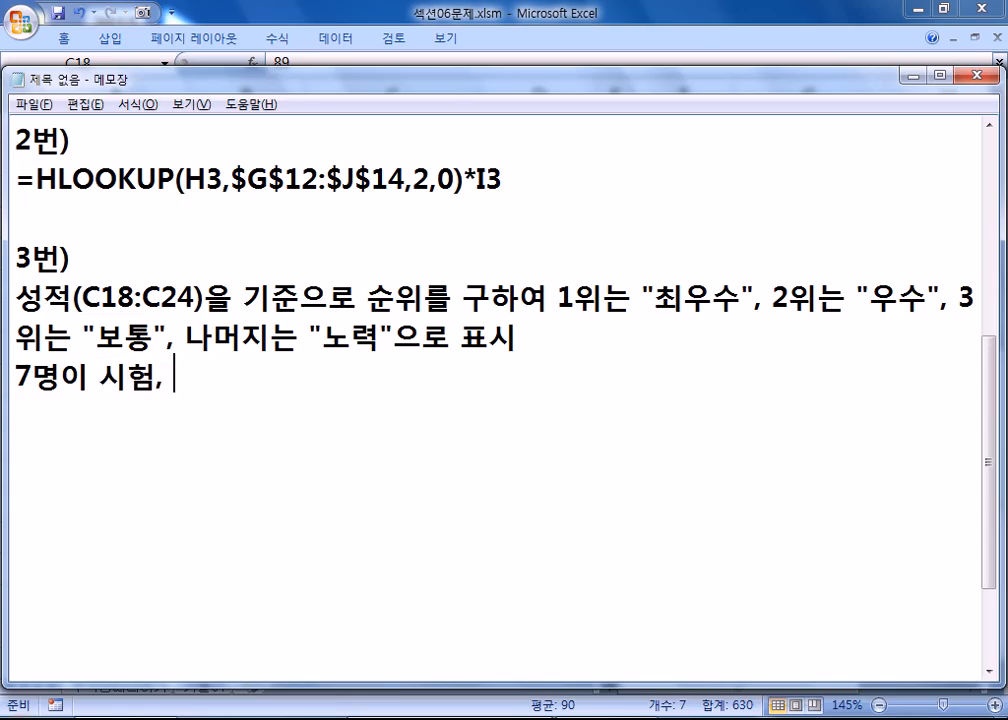
pyautogui.write('1, 2,,')
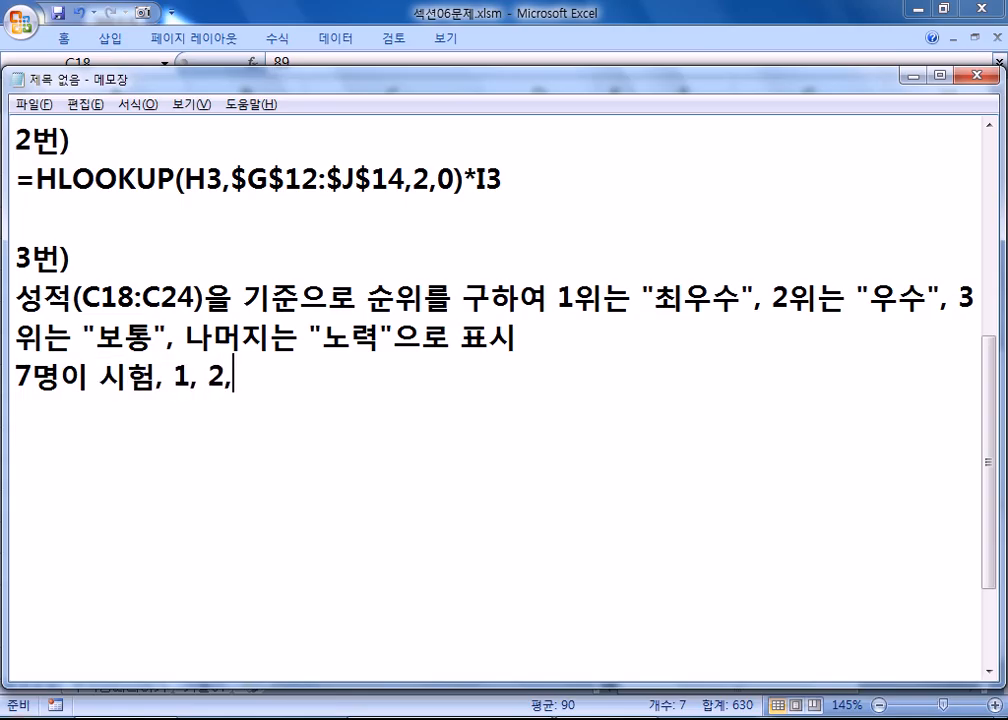
pyautogui.press('BackSpace')
pyautogui.press('BackSpace')
pyautogui.write('3은 표현, ')
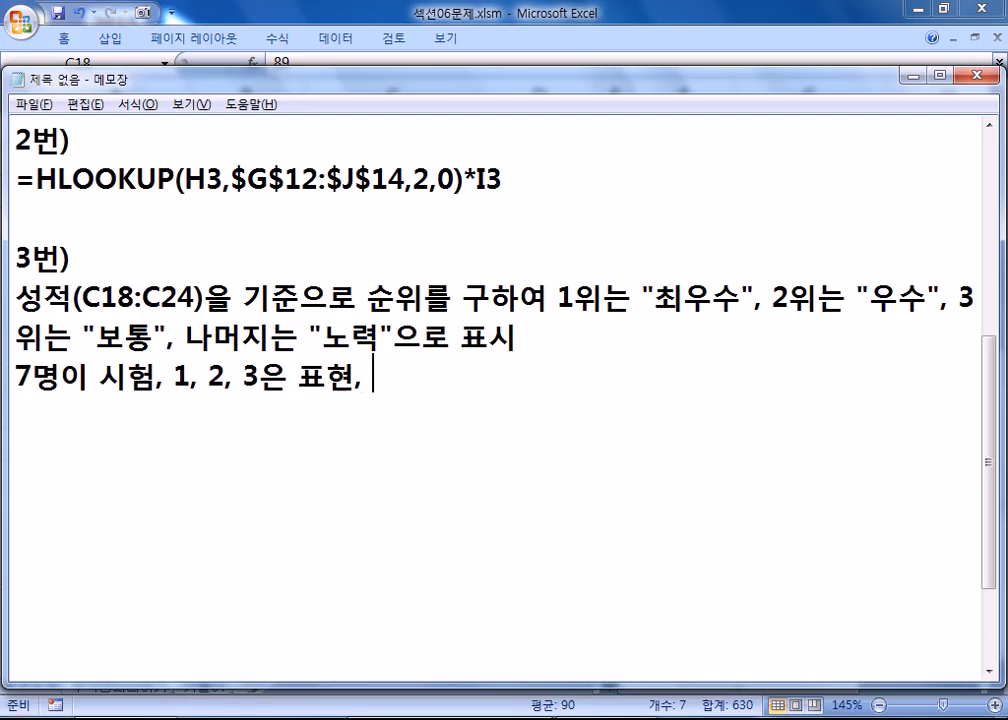
pyautogui.write('나머지')
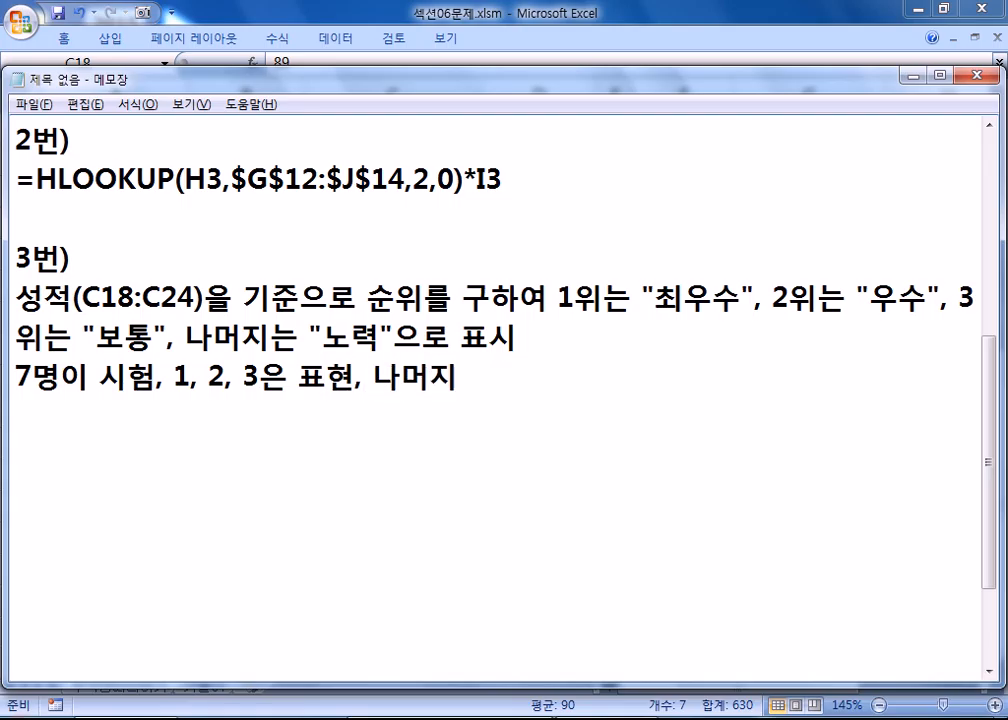
pyautogui.write('의 의미')
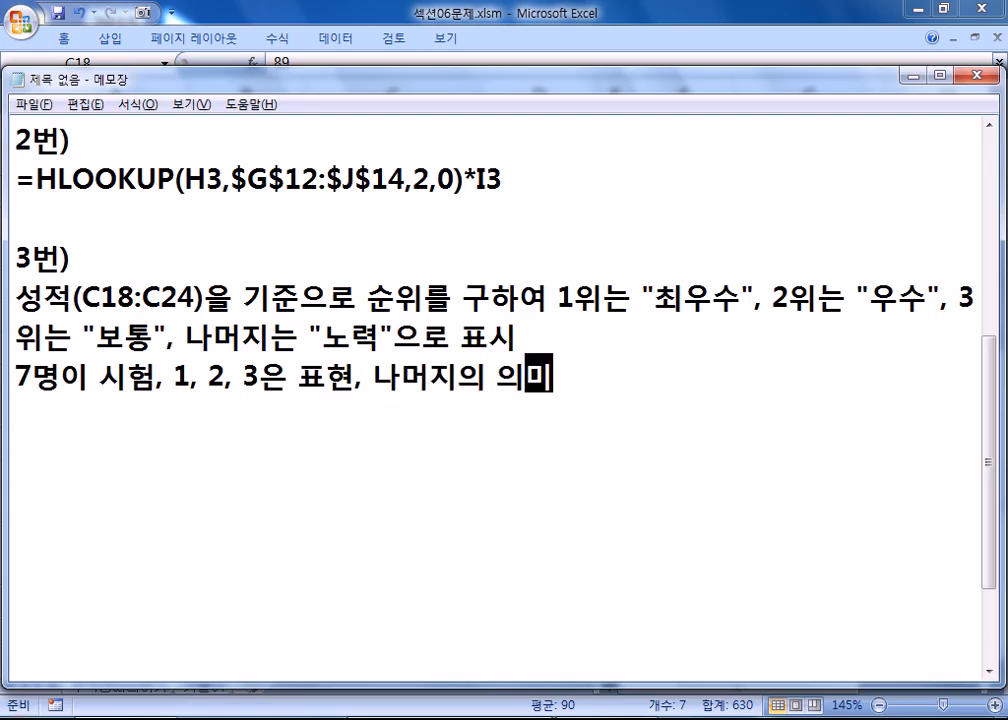
pyautogui.press('Left')
pyautogui.press('Left')
pyautogui.press('Left')
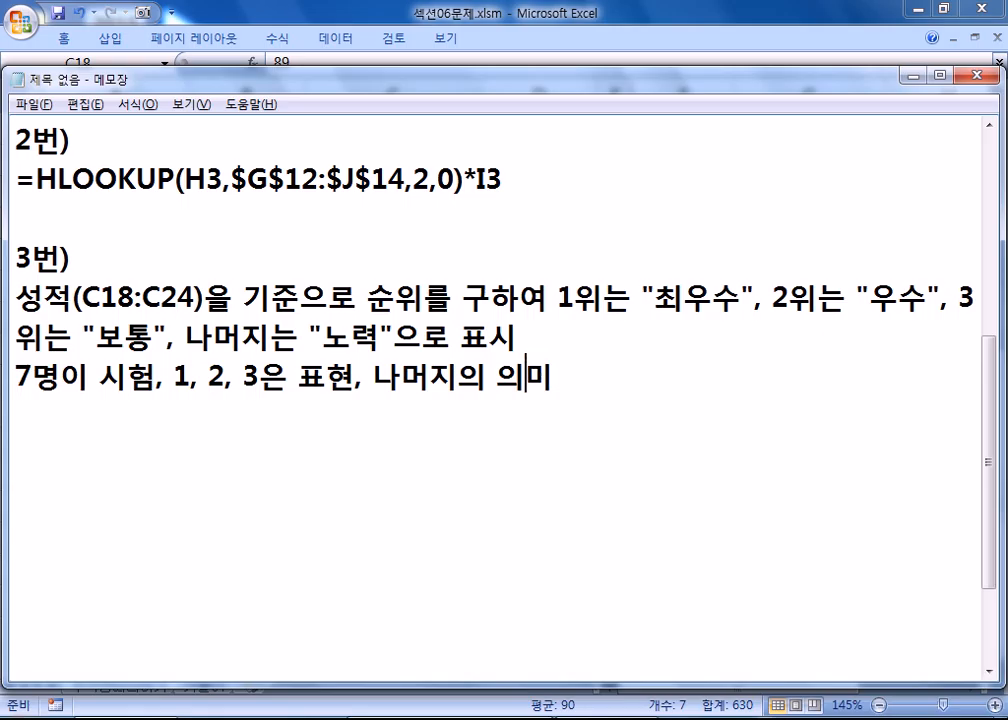
pyautogui.press('Left')
pyautogui.press('Left')
pyautogui.press('Left')
pyautogui.press('Left')
pyautogui.press('Left')
pyautogui.press('Left')
pyautogui.press('Left')
pyautogui.press('Left')
pyautogui.press('Left')
pyautogui.press('Left')
pyautogui.write('등')
pyautogui.press('End')
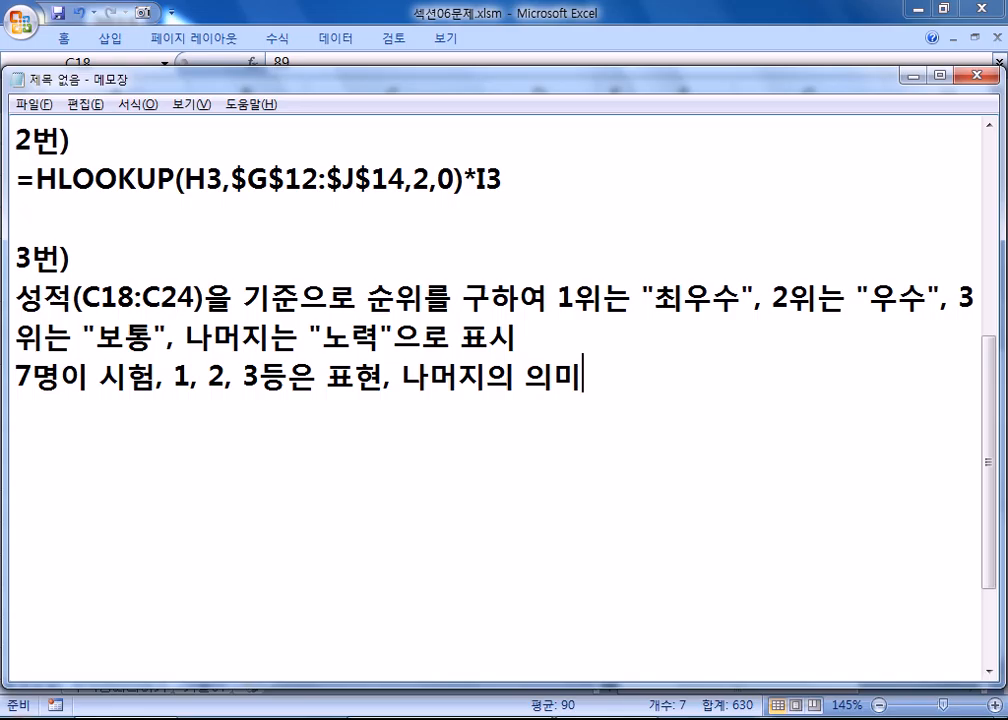
pyautogui.write('(4등부')
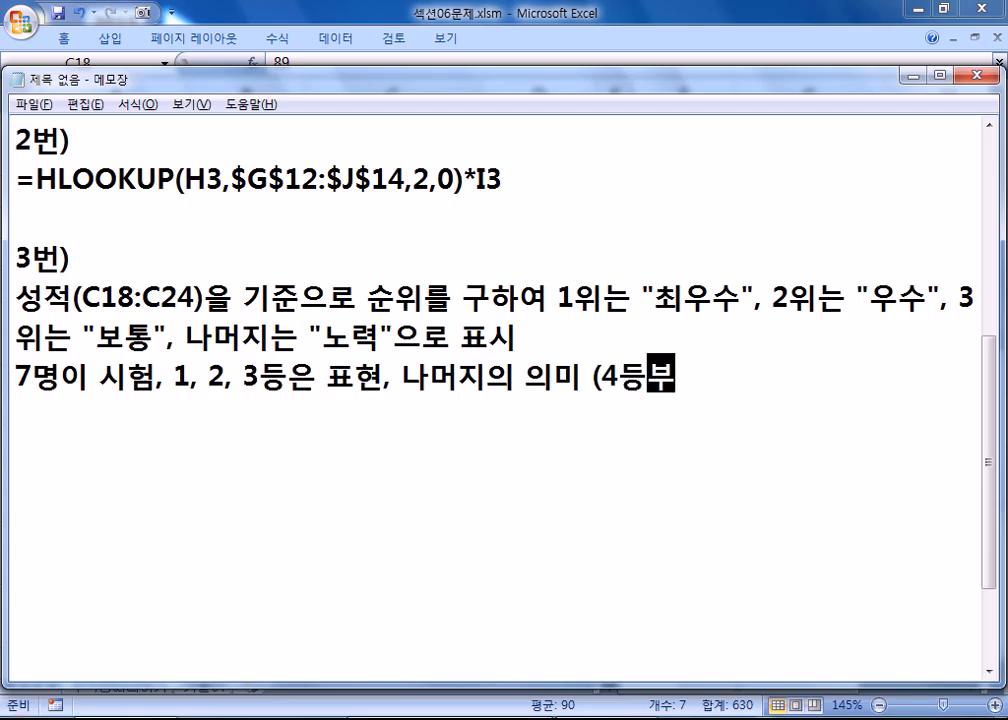
pyautogui.write('터 7등까지)')
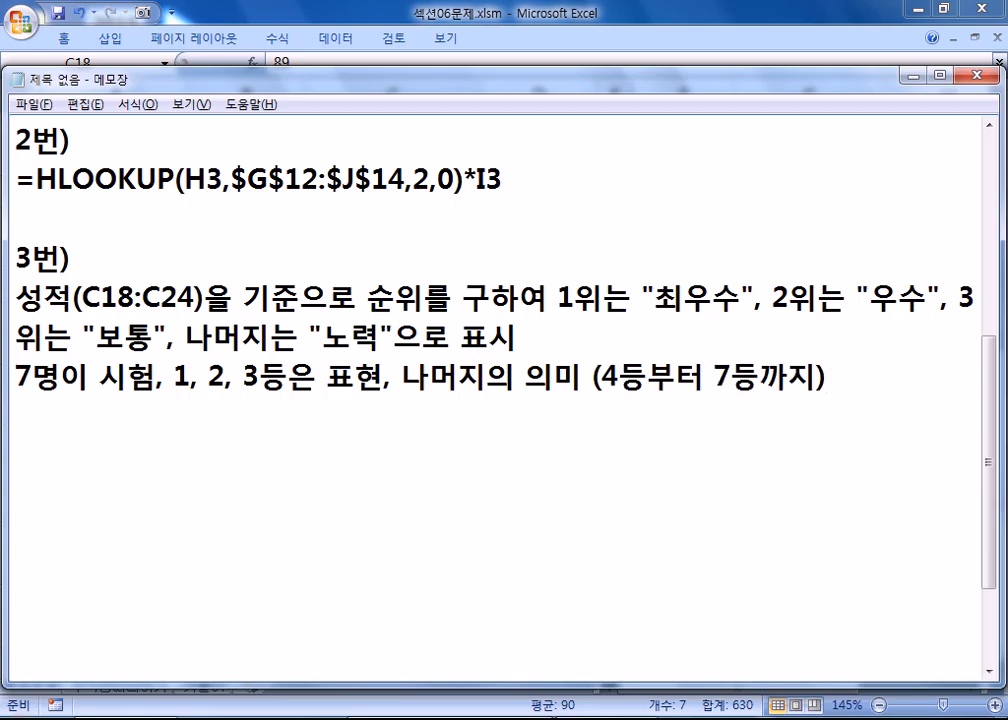
# - Reword the parenthesis to read 4위부터 7위까지
pyautogui.press('Left')
pyautogui.press('Left')
pyautogui.press('Left')
pyautogui.press('Left')
pyautogui.press('Left')
pyautogui.press('Left')
pyautogui.press('Left')
pyautogui.press('Left')
pyautogui.press('Left')
pyautogui.write('우ㅏ')
pyautogui.press('BackSpace')
pyautogui.press('BackSpace')
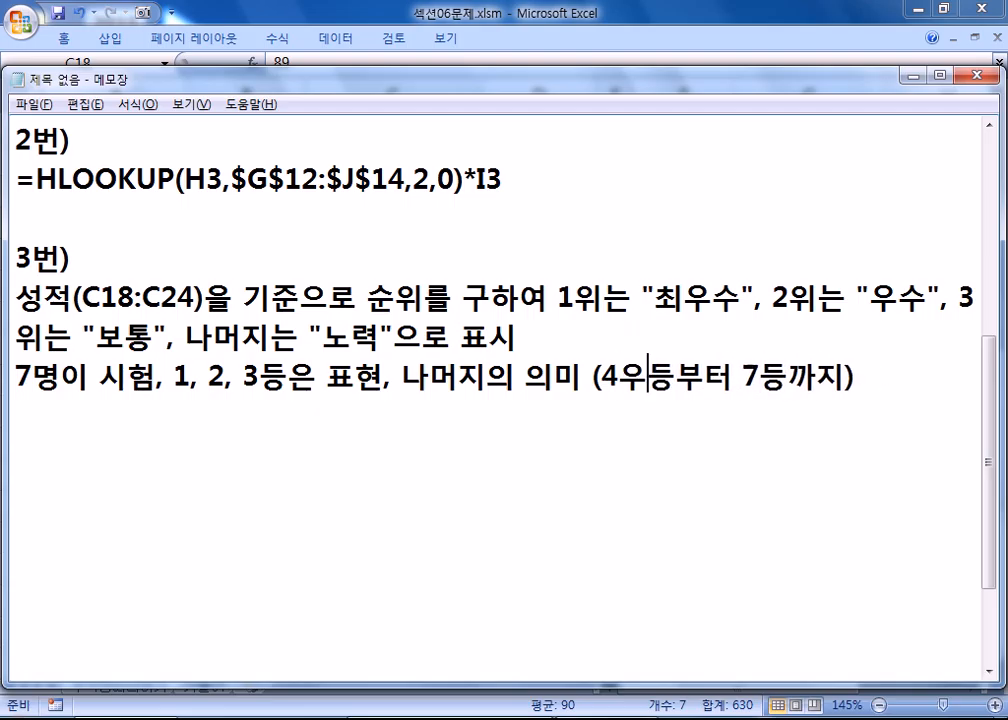
pyautogui.write('위')
pyautogui.press('Delete')
pyautogui.press('Right')
pyautogui.press('Right')
pyautogui.press('Right')
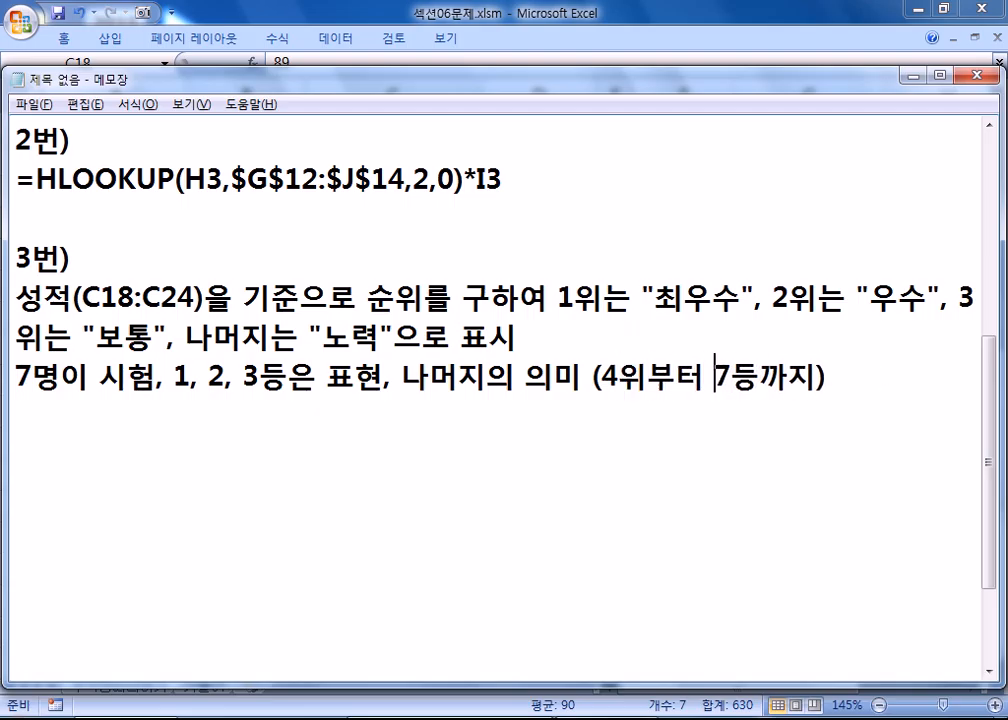
pyautogui.write('위')
pyautogui.press('Delete')
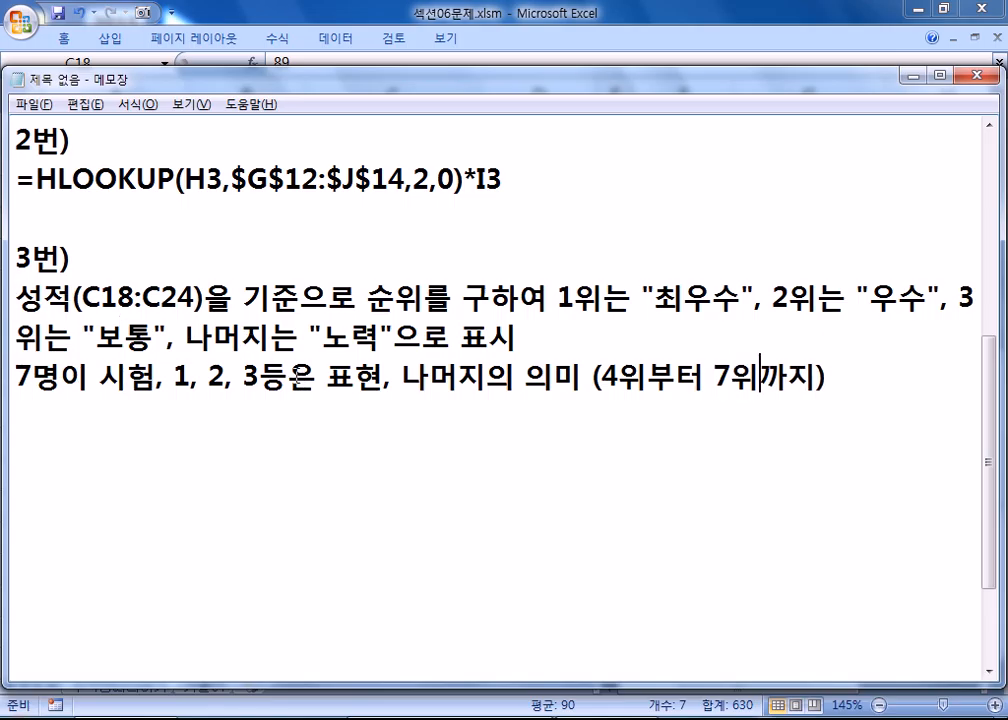
# - Highlight key phrases and change 3등 to 3위 in the explanation line
pyautogui.moveTo(289, 378); pyautogui.dragTo(561, 341)
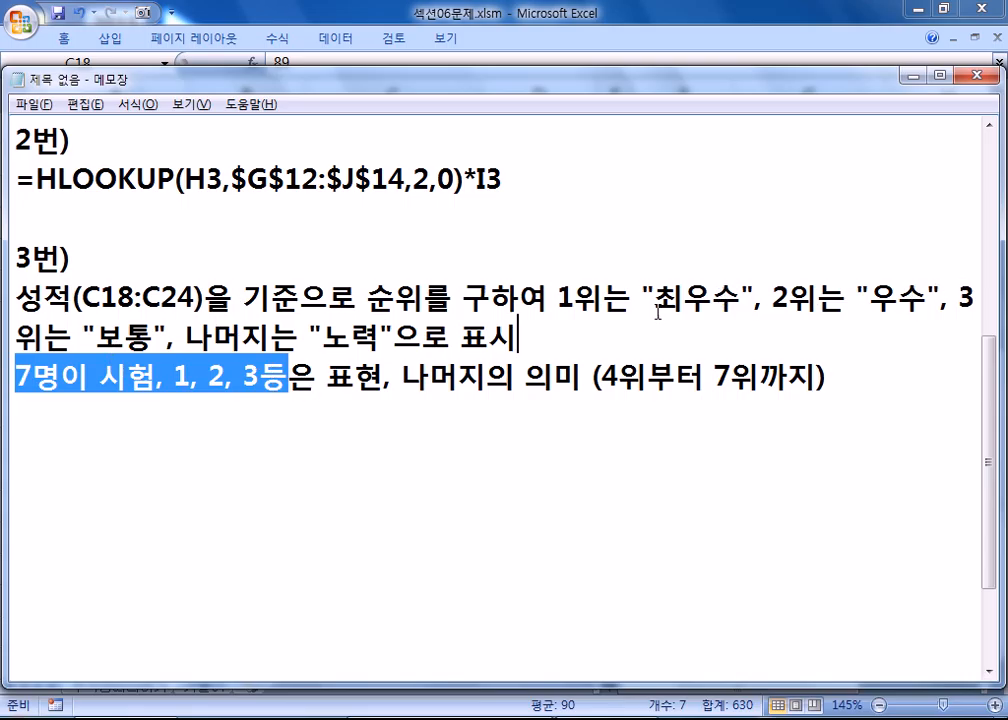
pyautogui.click(690, 298)
pyautogui.hotkey('shift', 'Right')
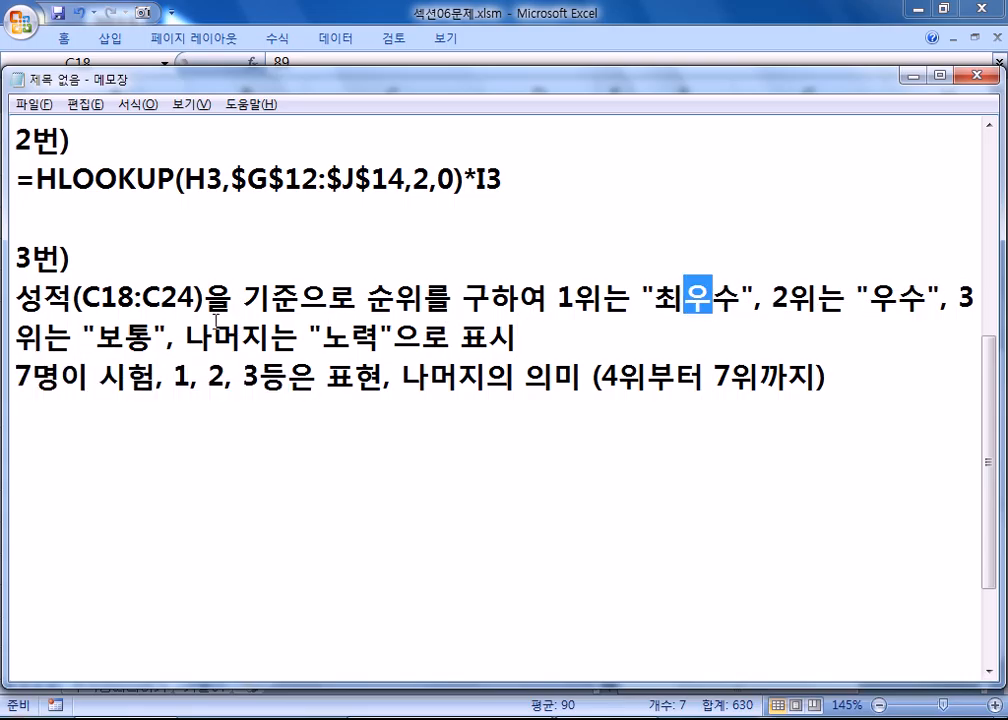
pyautogui.moveTo(261, 376); pyautogui.dragTo(285, 376)
pyautogui.write('위')
pyautogui.press('Right')
pyautogui.press('Right')
pyautogui.press('Right')
pyautogui.press('Right')
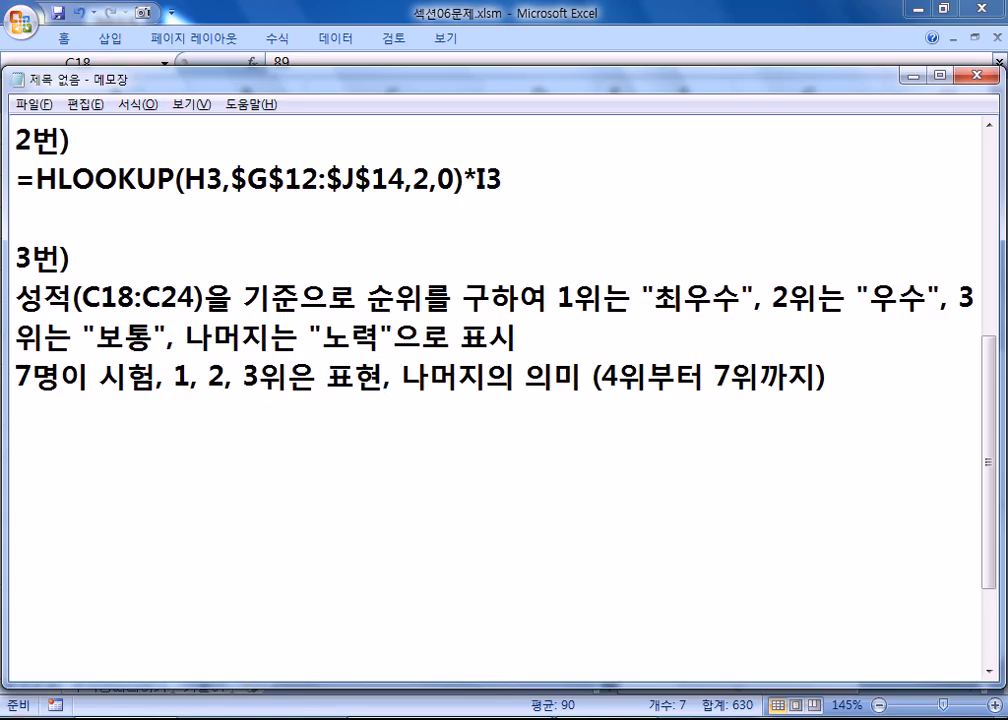
pyautogui.moveTo(185, 338); pyautogui.dragTo(380, 337)
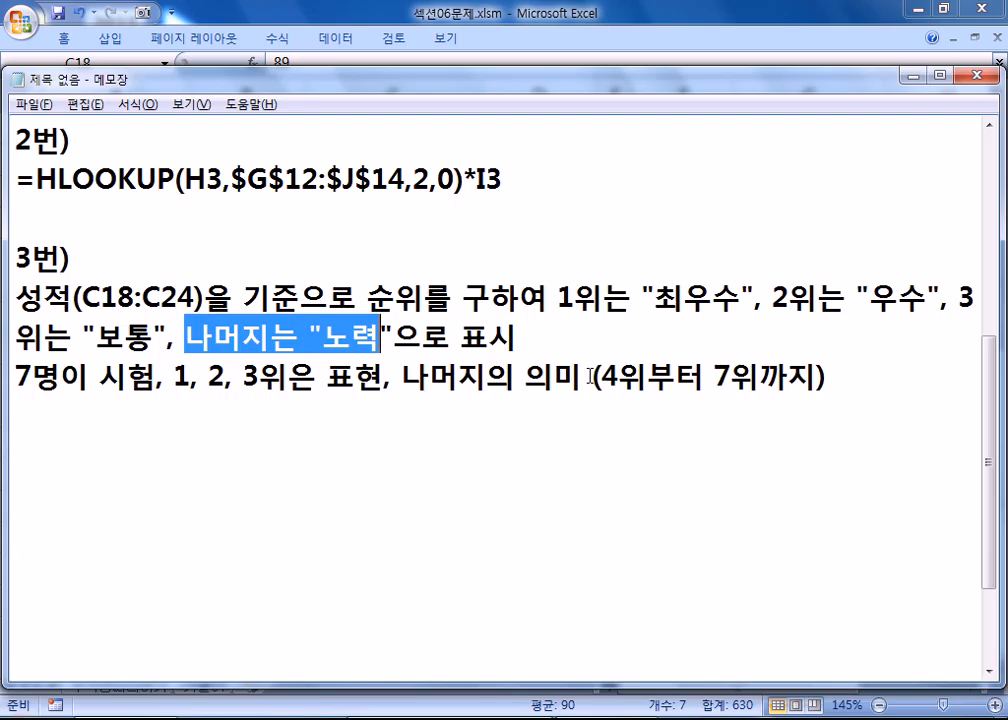
pyautogui.click(471, 416)
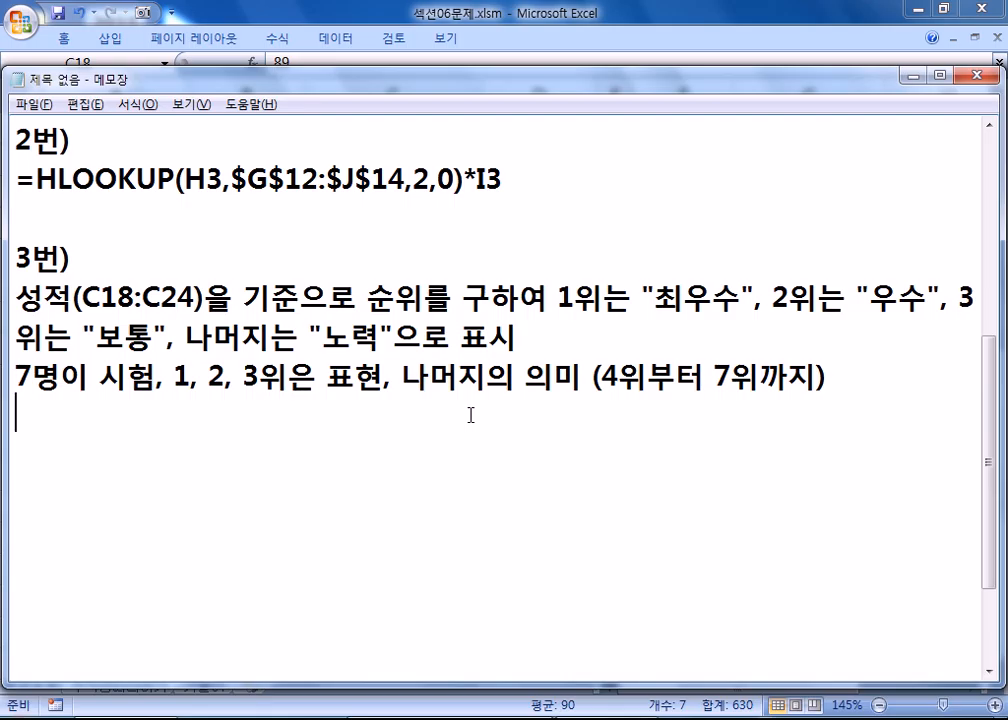
# - Add 'CHOOSE, RANK' to the 3번) notes in Notepad
pyautogui.write('CH')
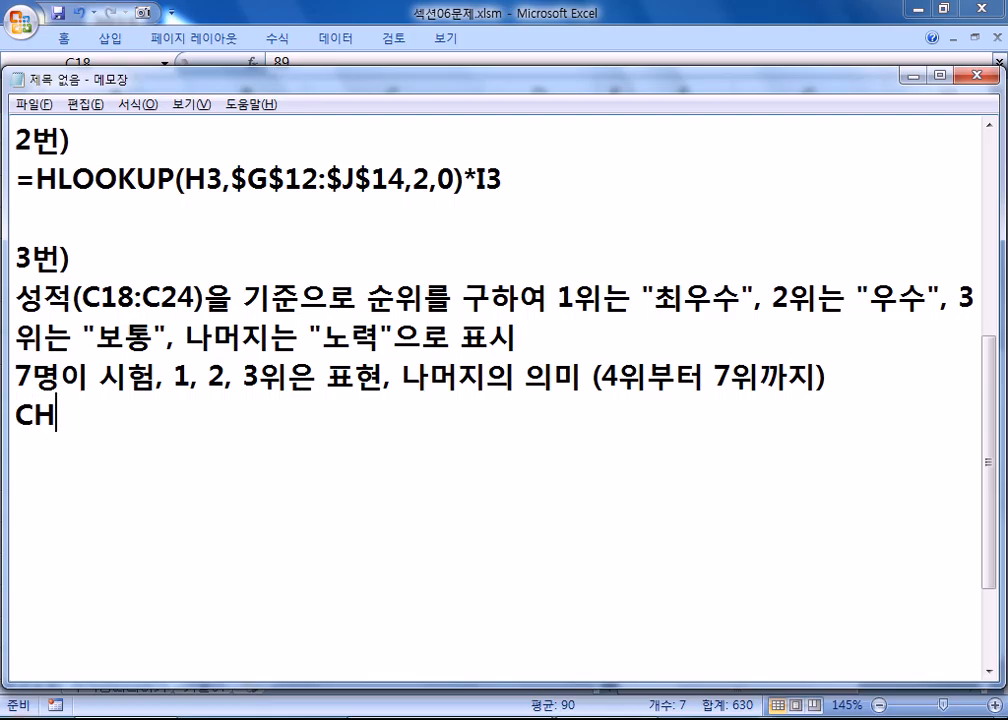
pyautogui.write('OOSE, RANK')
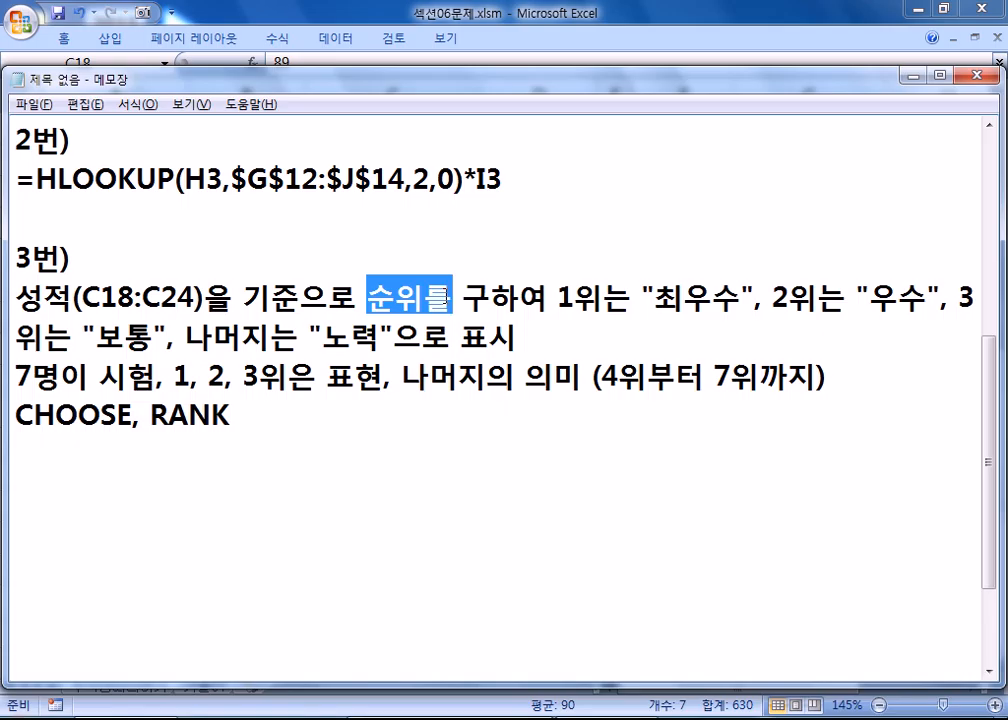
pyautogui.click(290, 440)
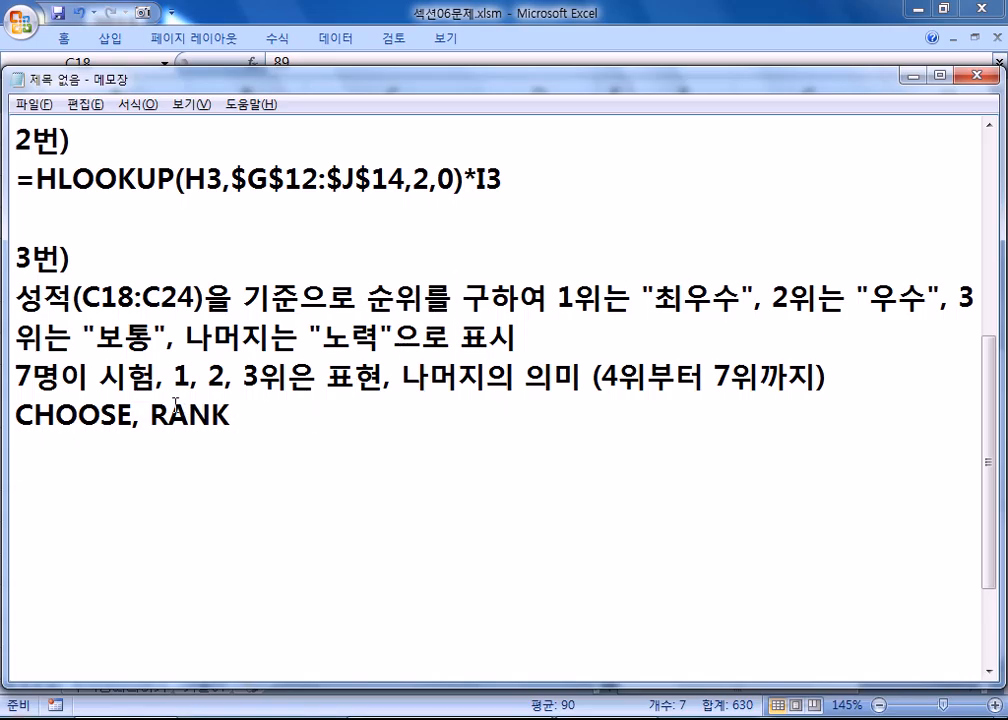
pyautogui.moveTo(367, 298); pyautogui.dragTo(425, 298)
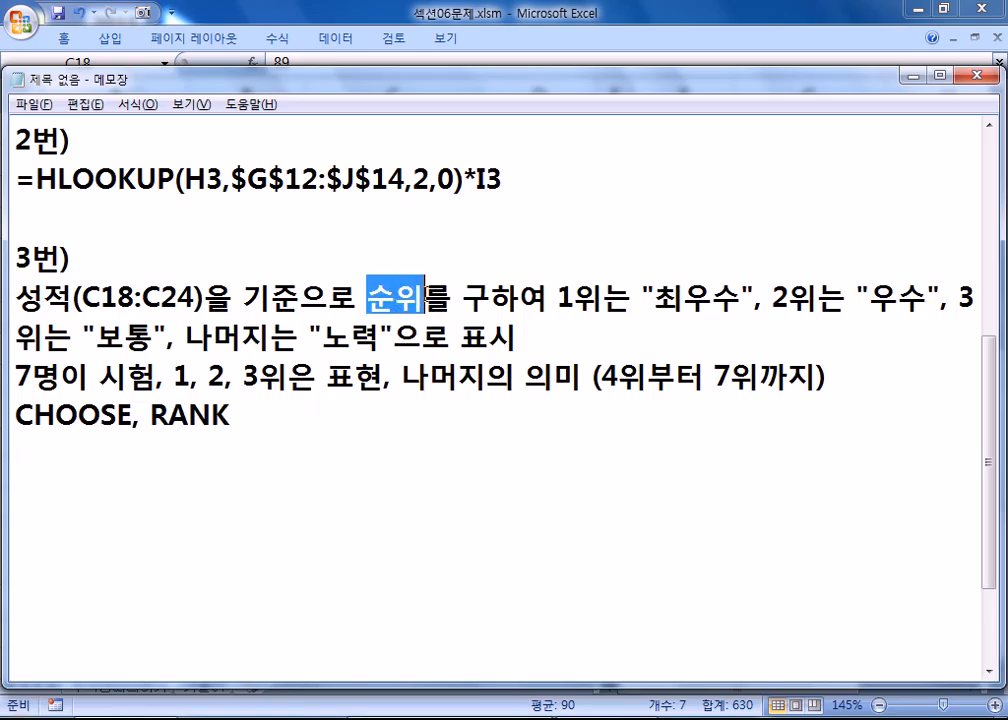
pyautogui.moveTo(131, 414); pyautogui.dragTo(13, 412)
# - Type the draft =CHOOSE(순위, "최우수", "우수", "보통", then four "노력") on the line below
pyautogui.click(31, 442)
pyautogui.write('=ㅊ')
pyautogui.press('BackSpace')
pyautogui.press('Hangul')
pyautogui.write('CHOOSE(')
pyautogui.press('Hangul')
pyautogui.write('순위,')
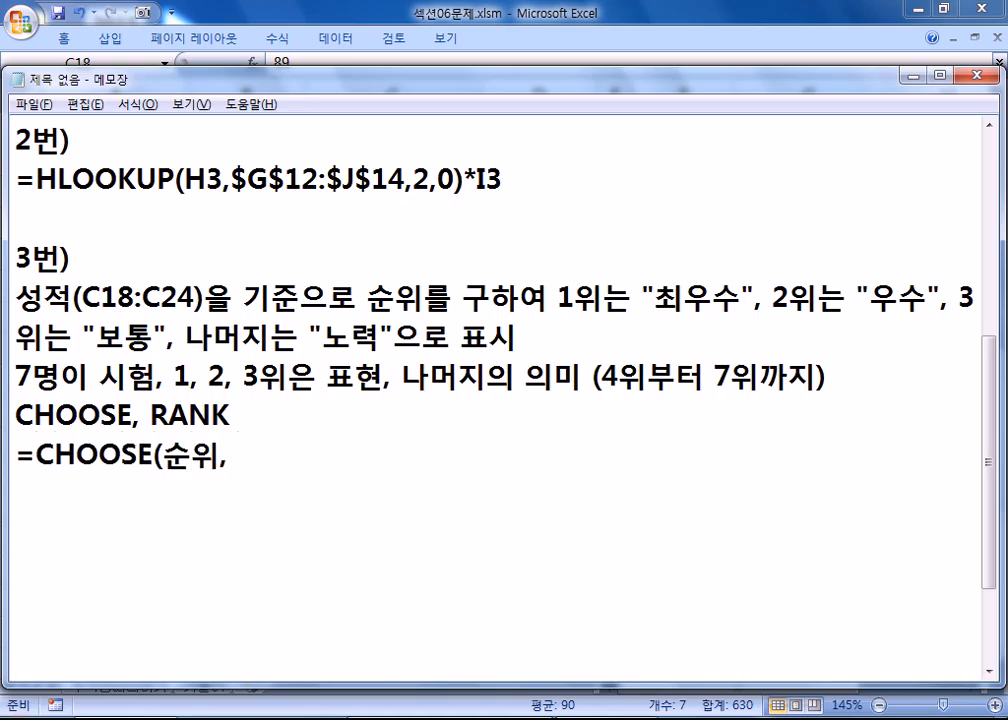
pyautogui.write(' "최우수",')
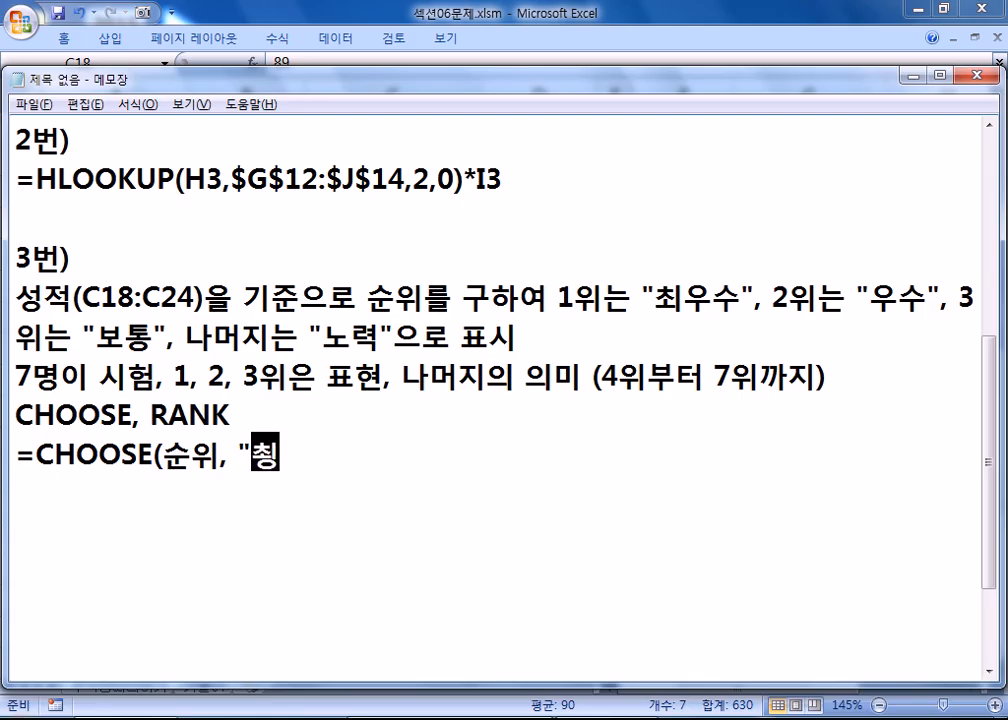
pyautogui.write(' "우수",')
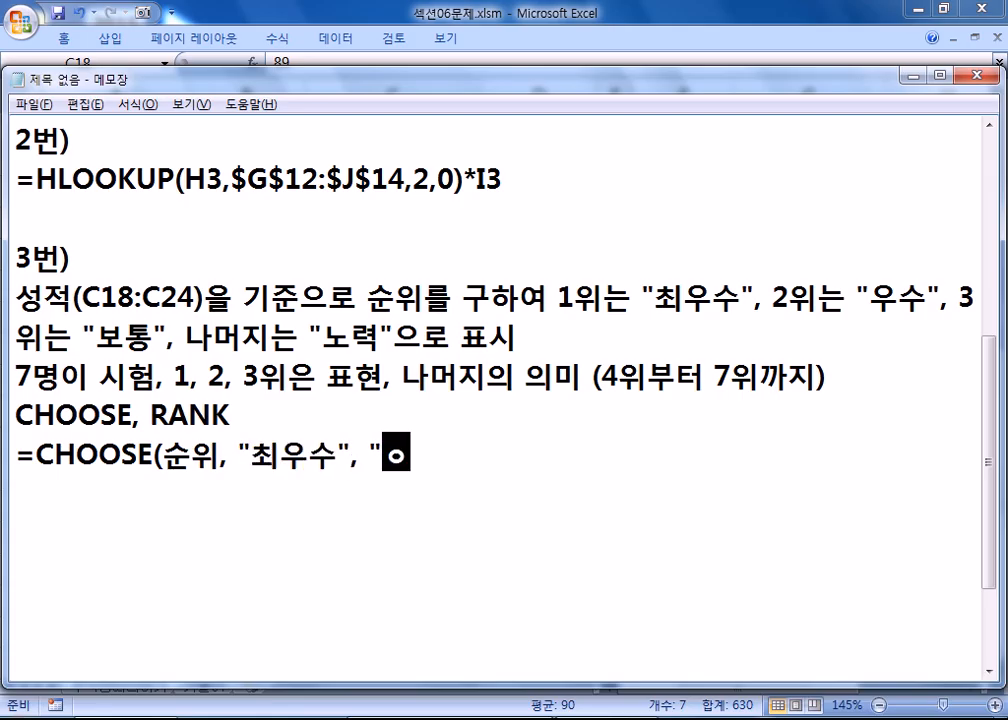
pyautogui.write(' "')
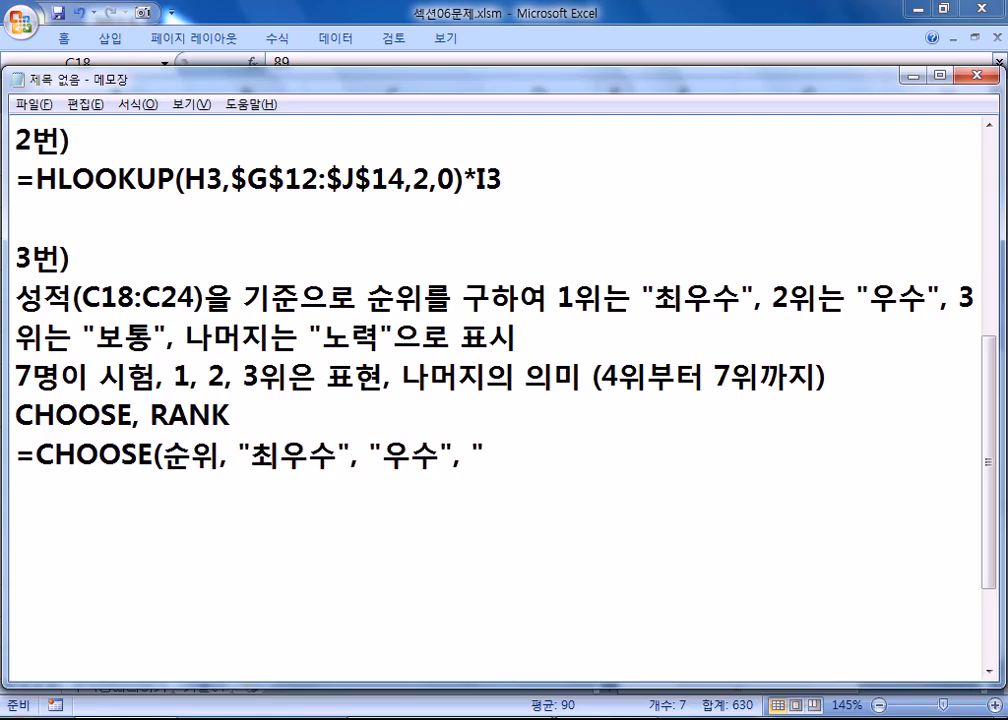
pyautogui.write('보통", "')
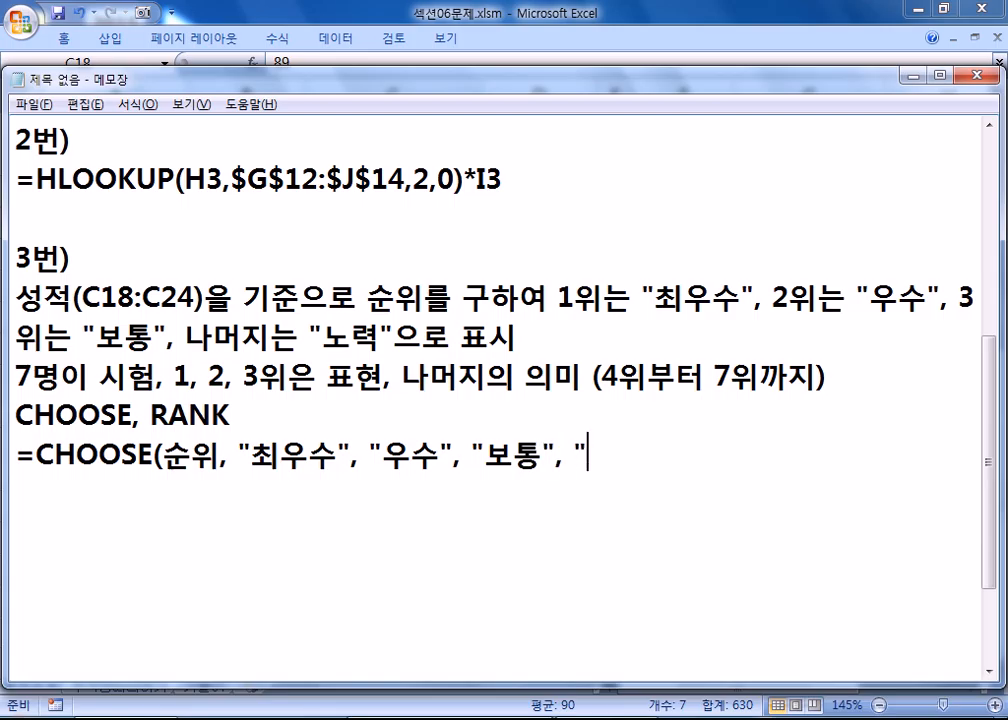
pyautogui.write('노력",')
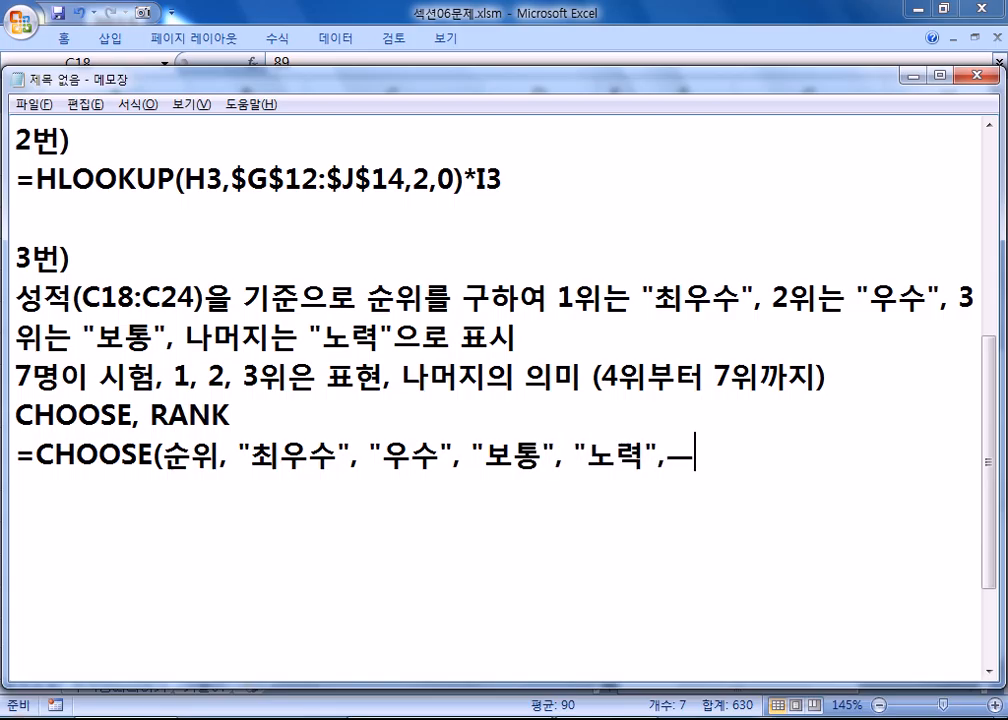
pyautogui.write(' "노력", "ㄴ')
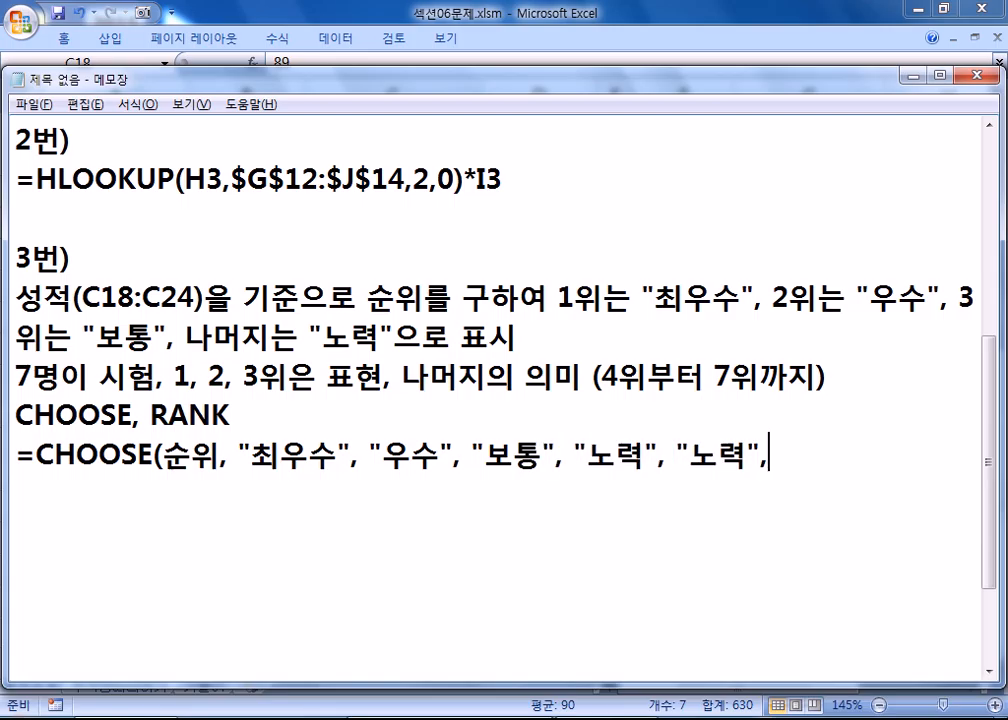
pyautogui.write('노력", "')
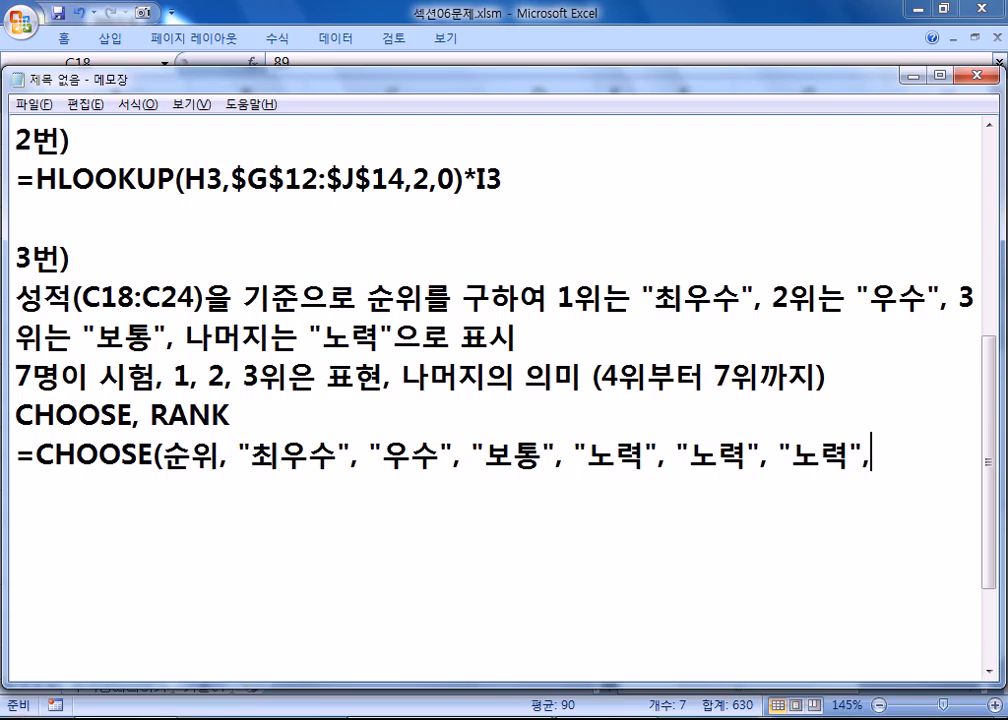
pyautogui.write('노력")')
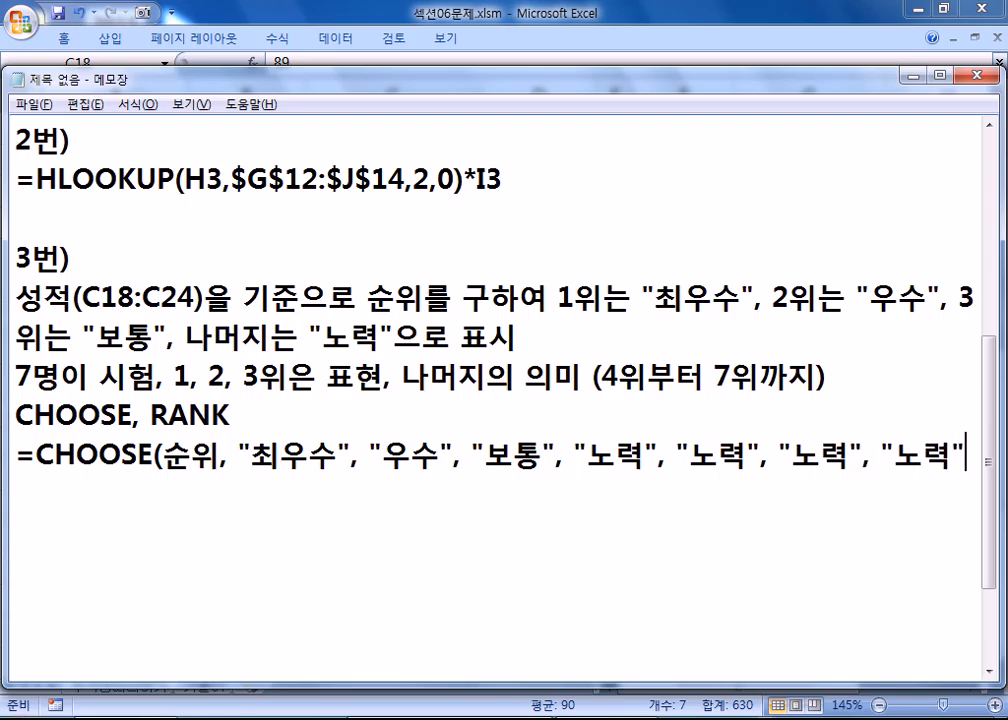
pyautogui.press('Return')
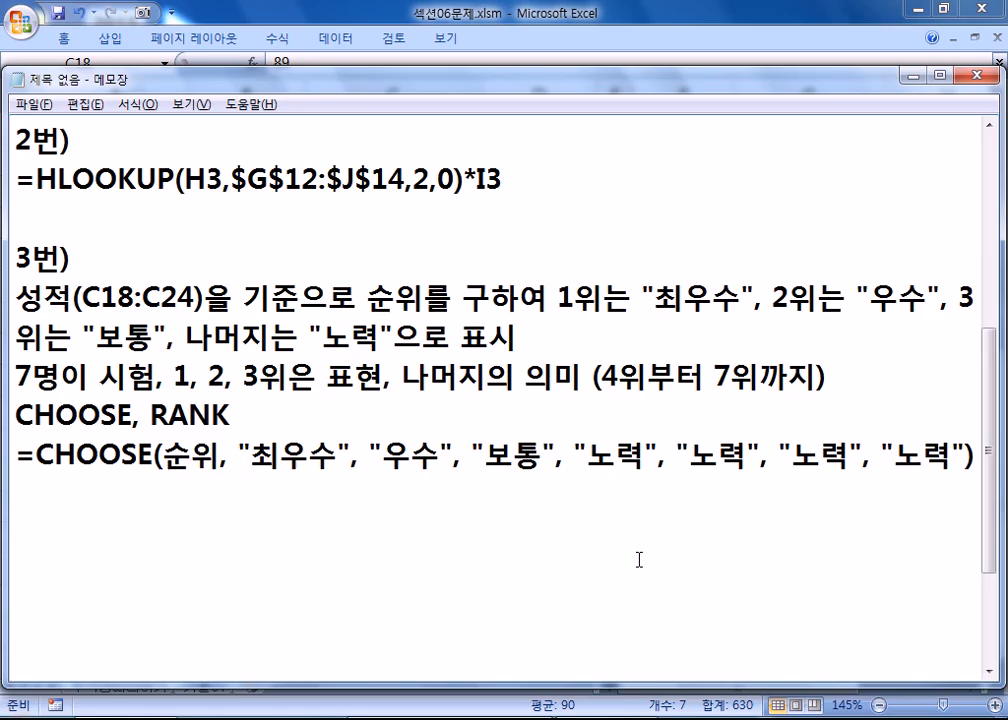
pyautogui.moveTo(481, 455); pyautogui.dragTo(528, 456)
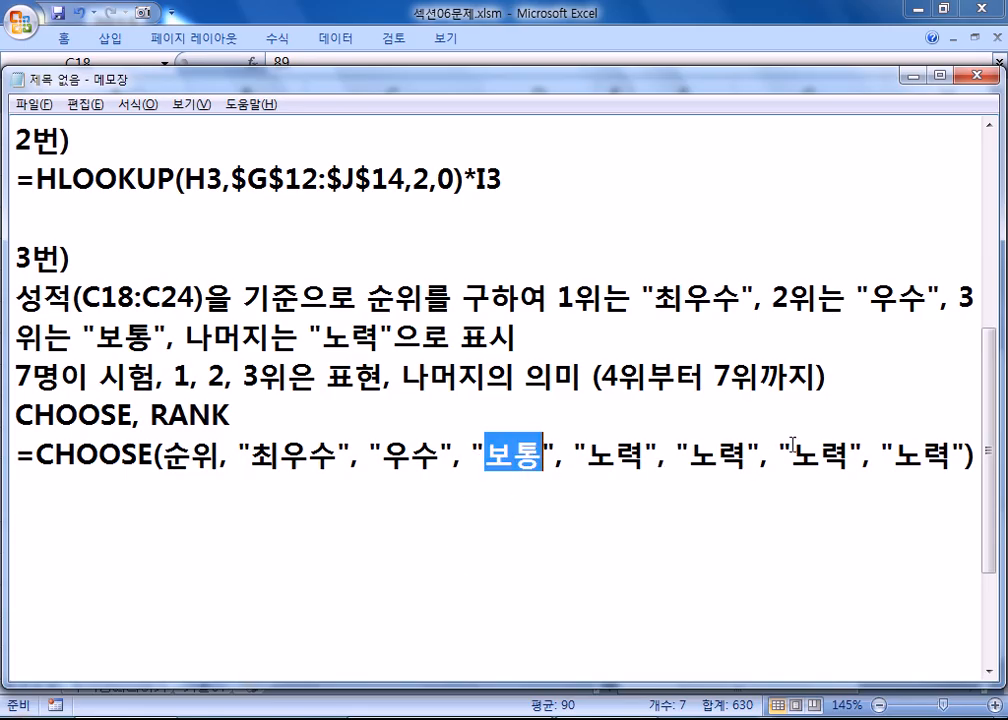
pyautogui.moveTo(921, 456); pyautogui.dragTo(951, 456)
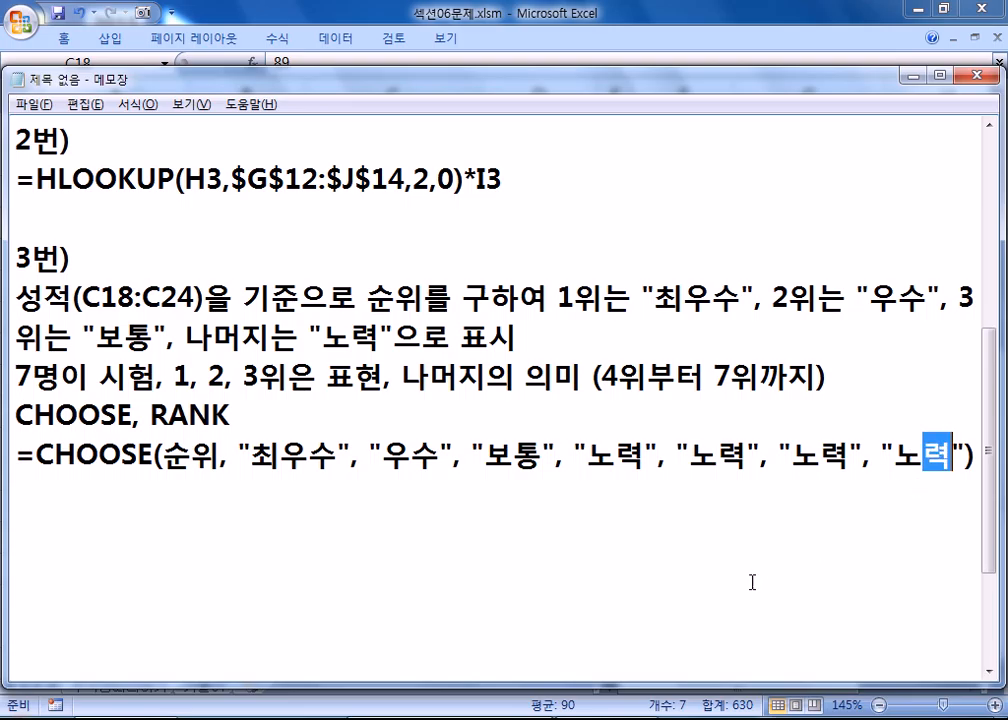
pyautogui.moveTo(251, 455); pyautogui.dragTo(337, 456)
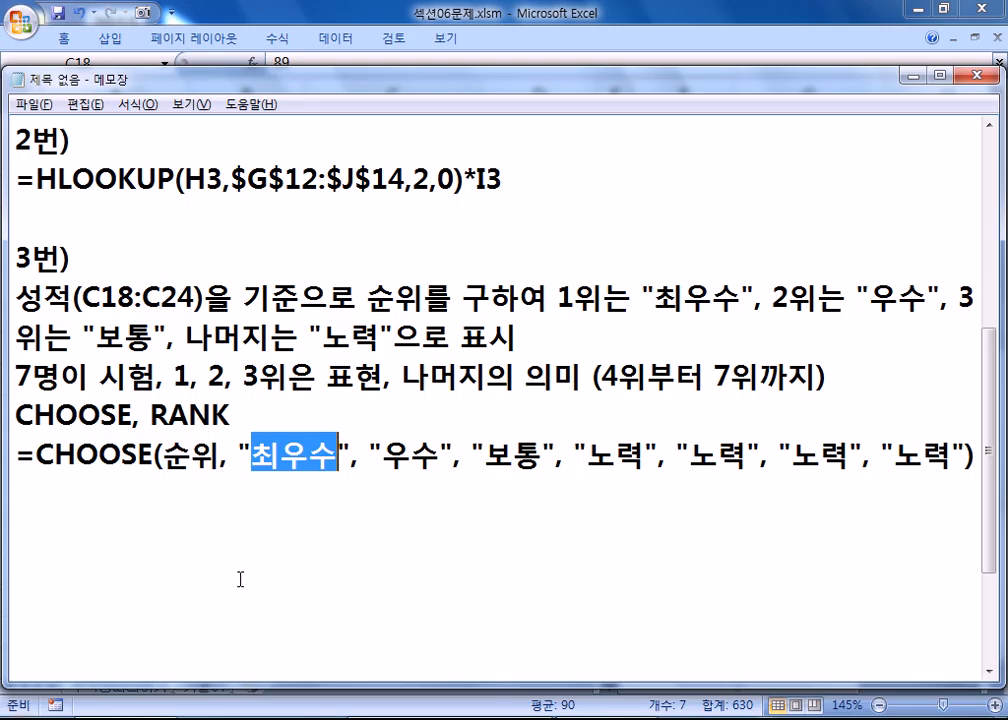
pyautogui.click(95, 481)
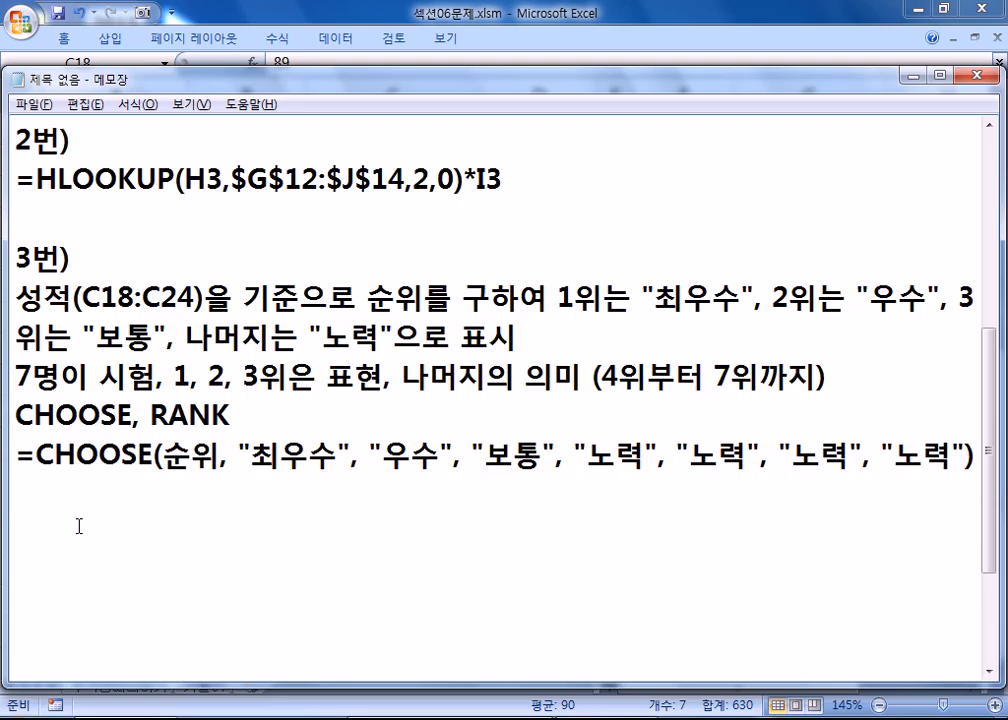
pyautogui.moveTo(792, 455); pyautogui.dragTo(849, 455)
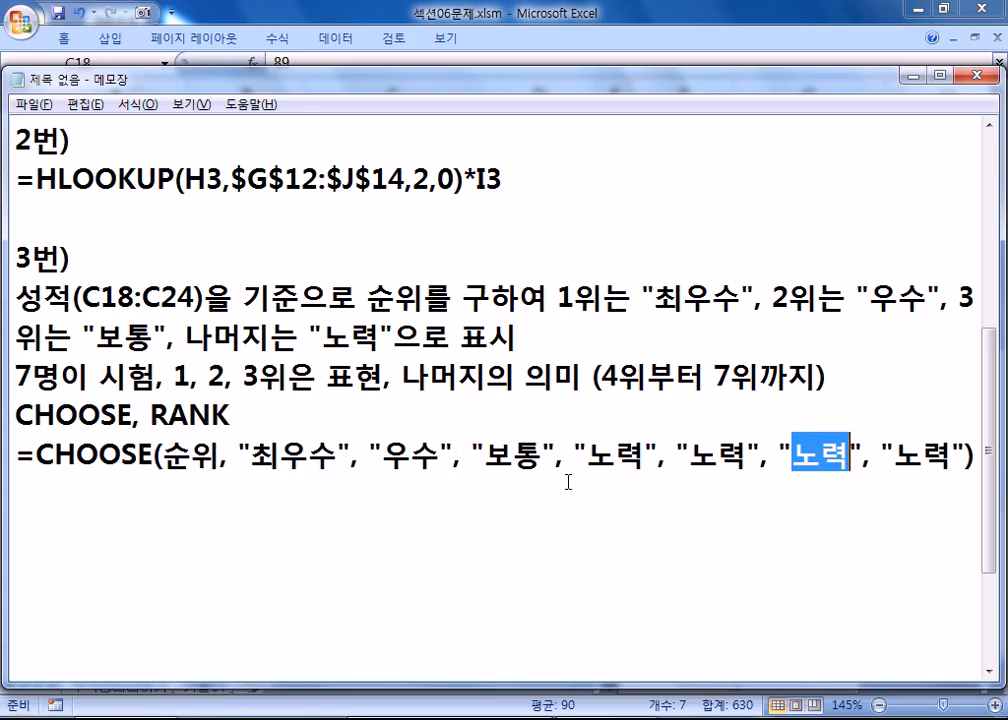
pyautogui.moveTo(588, 455); pyautogui.dragTo(641, 455)
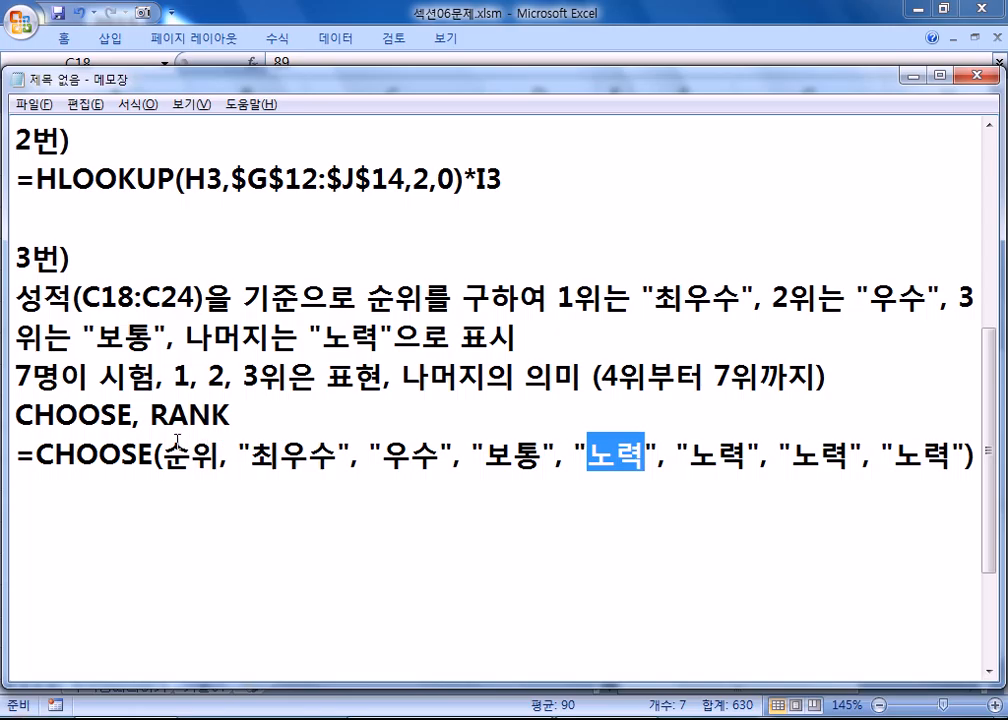
pyautogui.moveTo(163, 456); pyautogui.dragTo(219, 458)
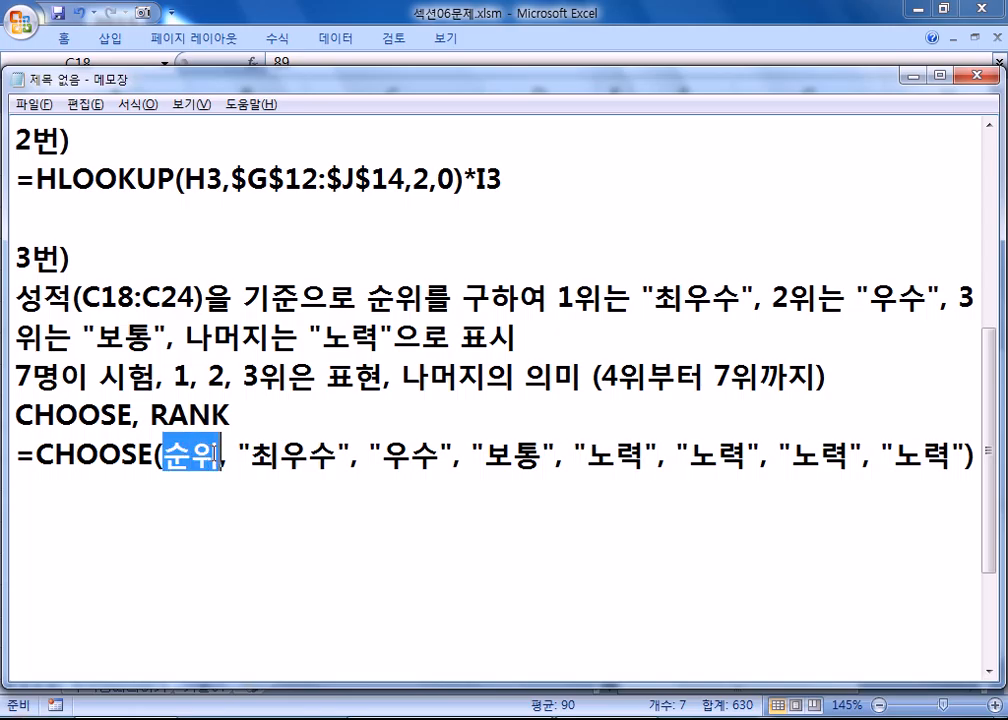
pyautogui.moveTo(239, 458); pyautogui.dragTo(948, 458)
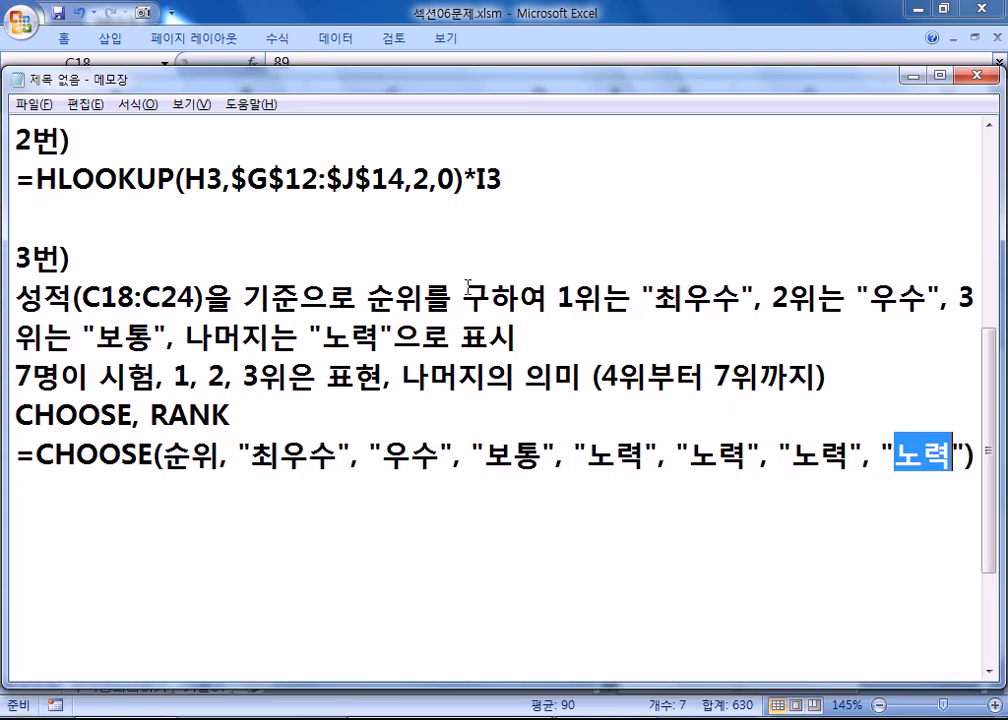
pyautogui.hotkey('alt', 'Tab')
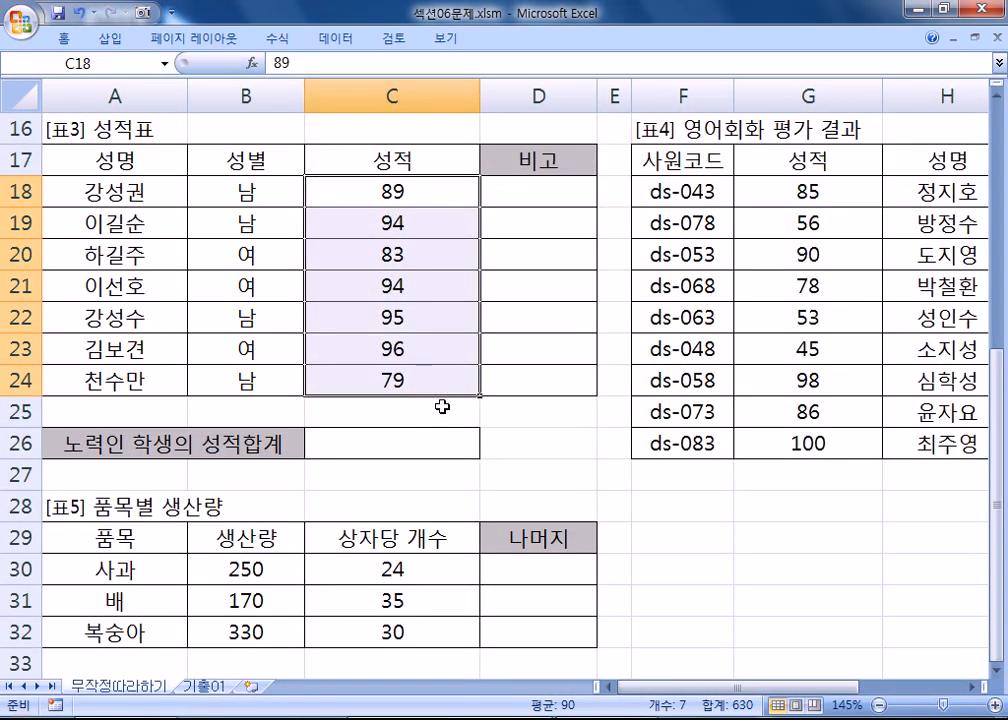
pyautogui.hotkey('alt', 'Tab')
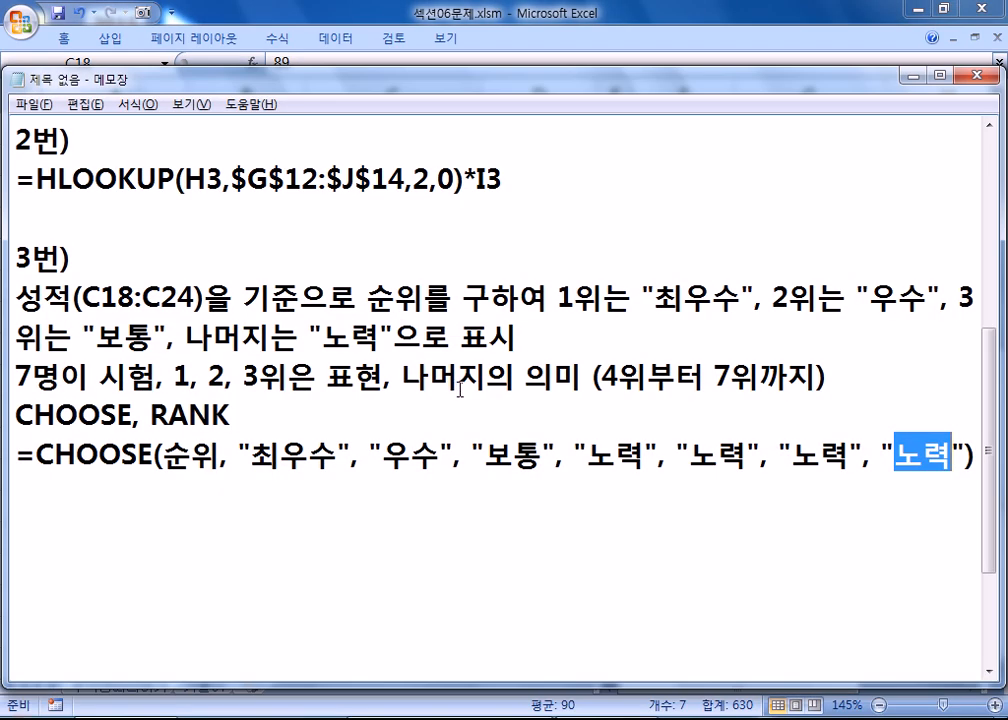
pyautogui.hotkey('alt', 'Tab')
pyautogui.hotkey('alt', 'Tab')
pyautogui.click(92, 492)
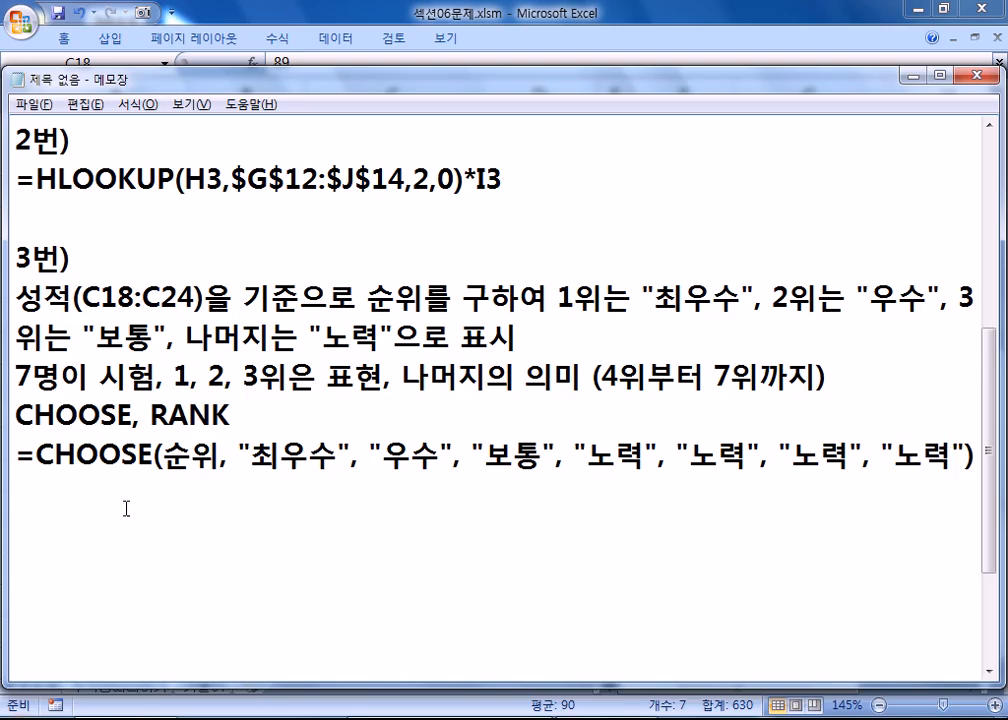
pyautogui.moveTo(16, 458); pyautogui.dragTo(16, 520)
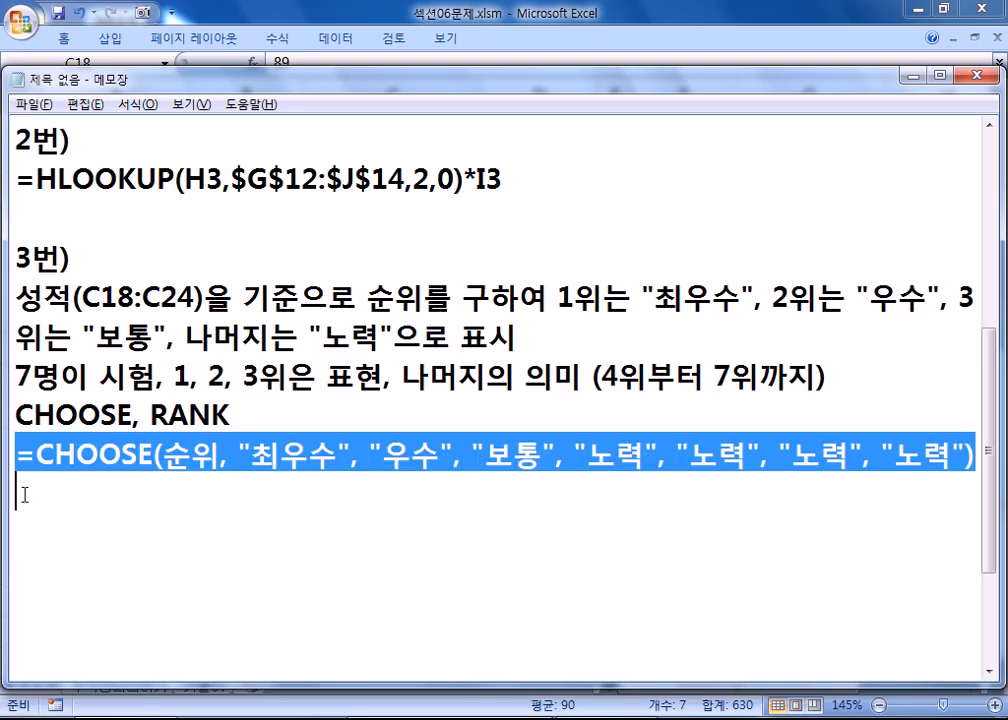
pyautogui.moveTo(163, 456); pyautogui.dragTo(220, 457)
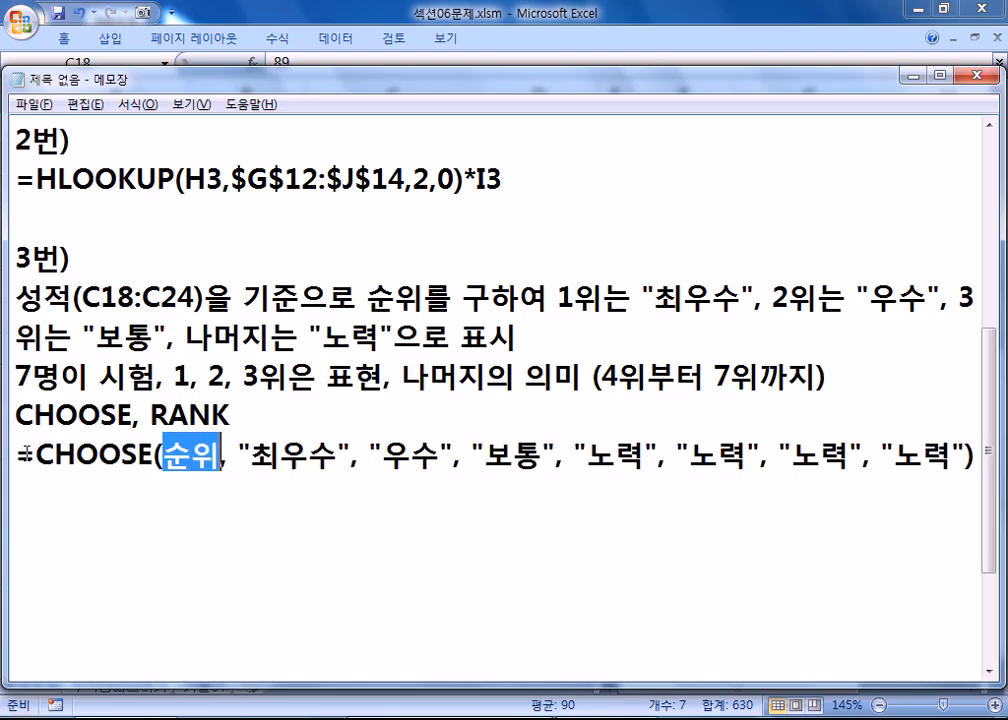
pyautogui.click(17, 456)
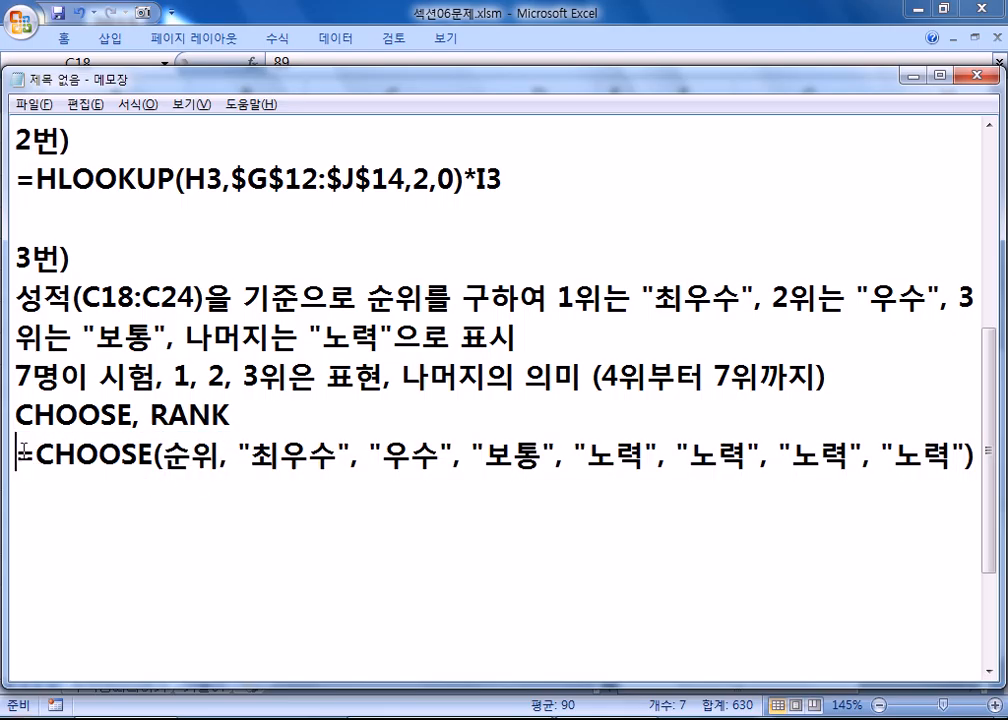
pyautogui.hotkey('alt', 'Tab')
pyautogui.moveTo(538, 167); pyautogui.dragTo(514, 204)
# - Start a RANK formula in D18 ranking C18 against the absolute range $C$18:$C$24
pyautogui.click(503, 184)
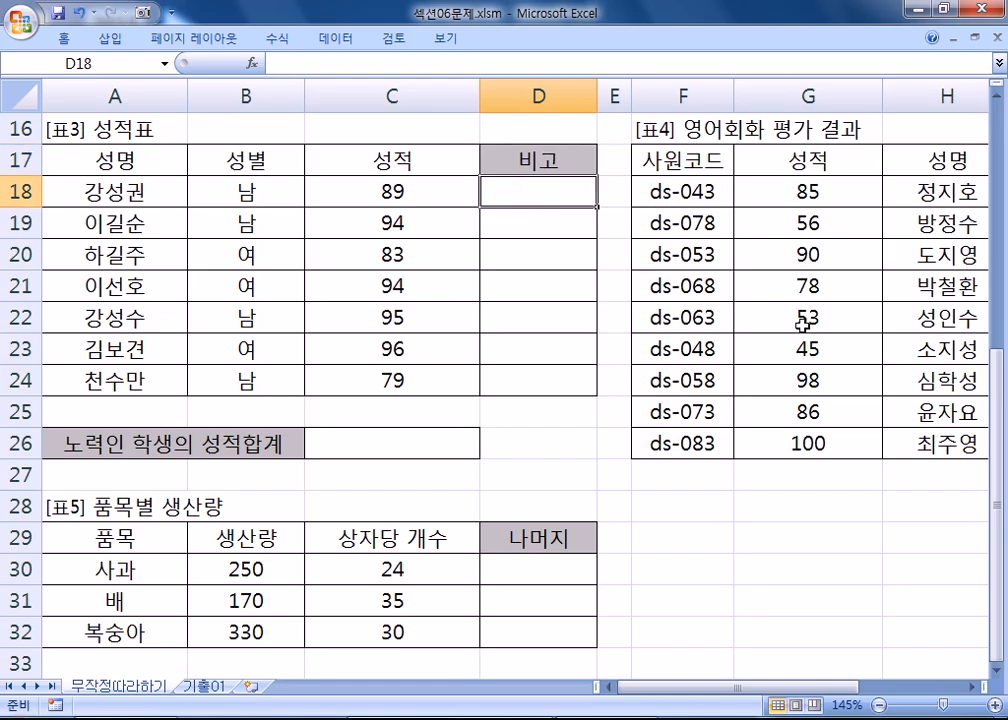
pyautogui.write('=RA')
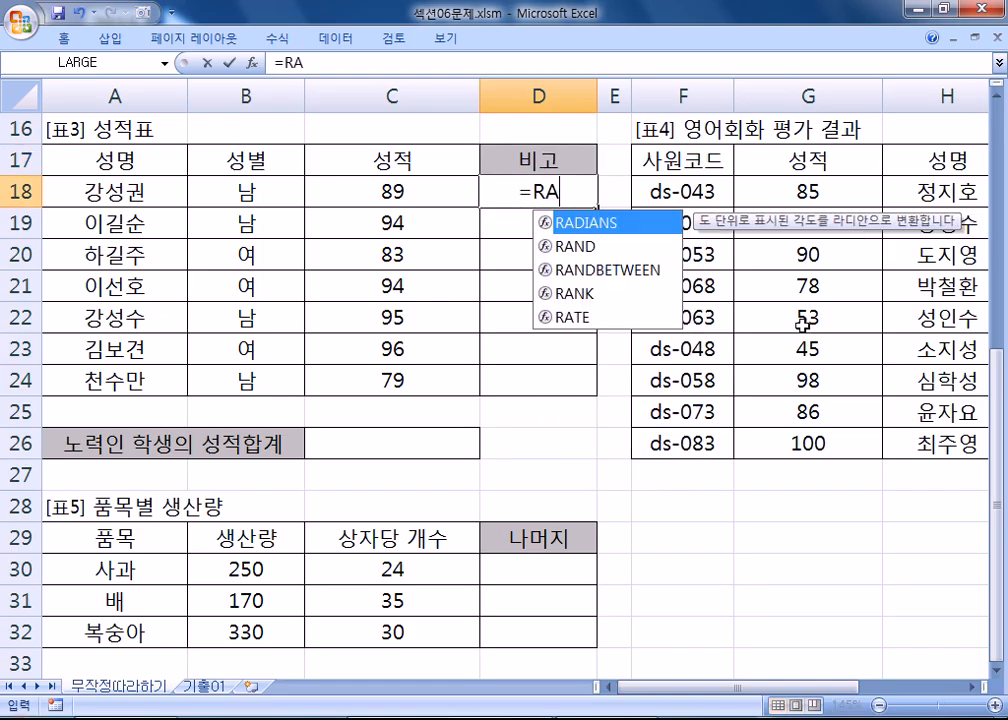
pyautogui.write('NK(')
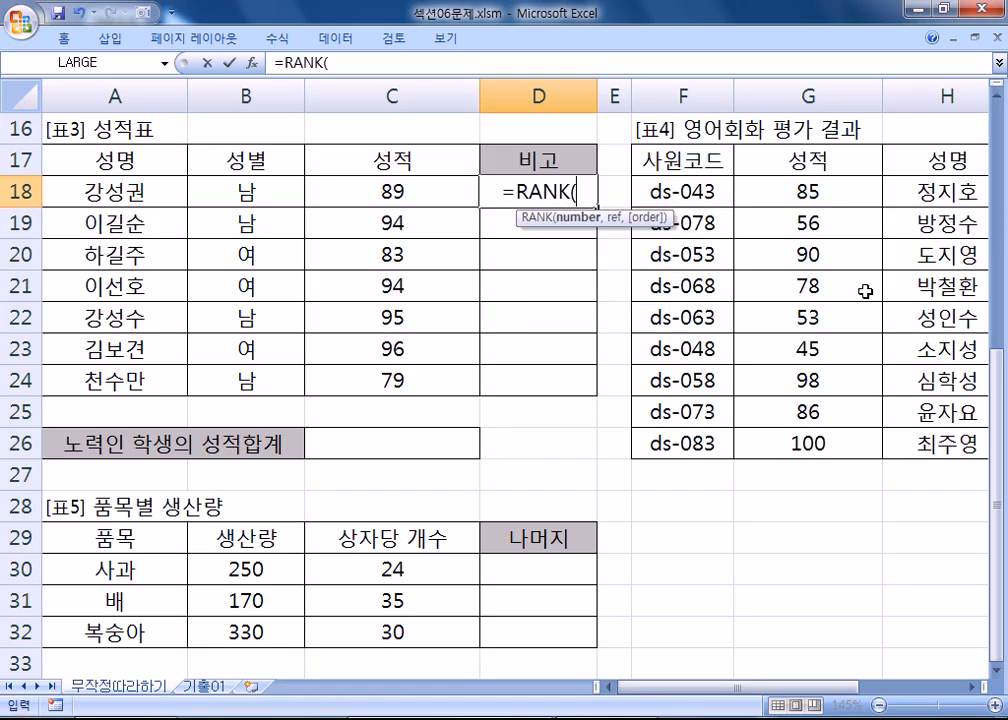
pyautogui.click(337, 197)
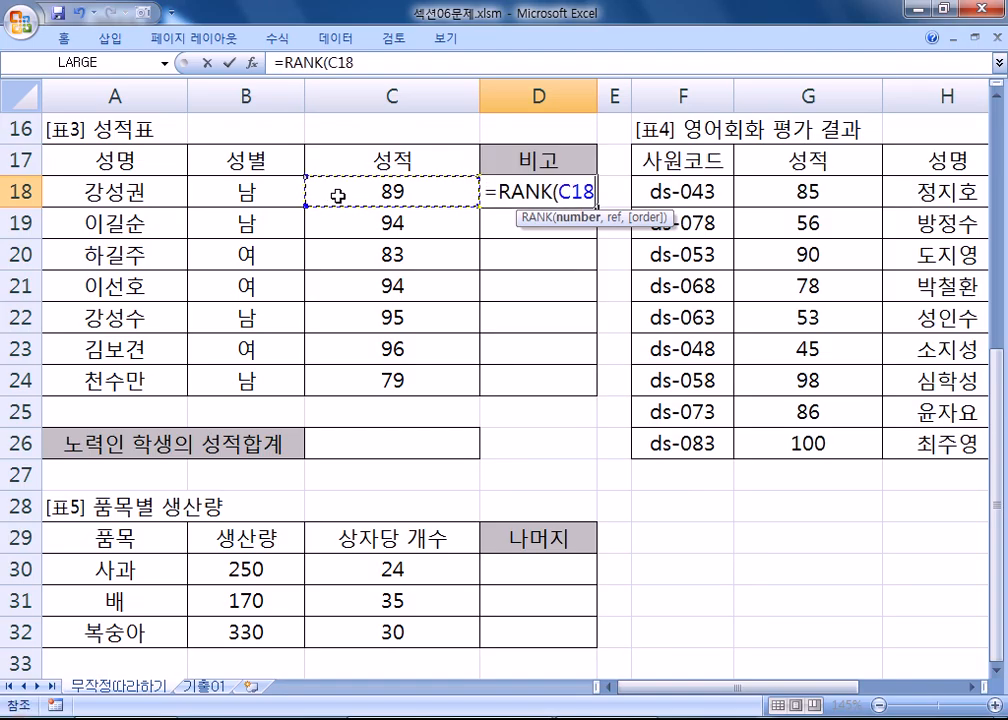
pyautogui.write(',')
pyautogui.moveTo(342, 196); pyautogui.dragTo(331, 373)
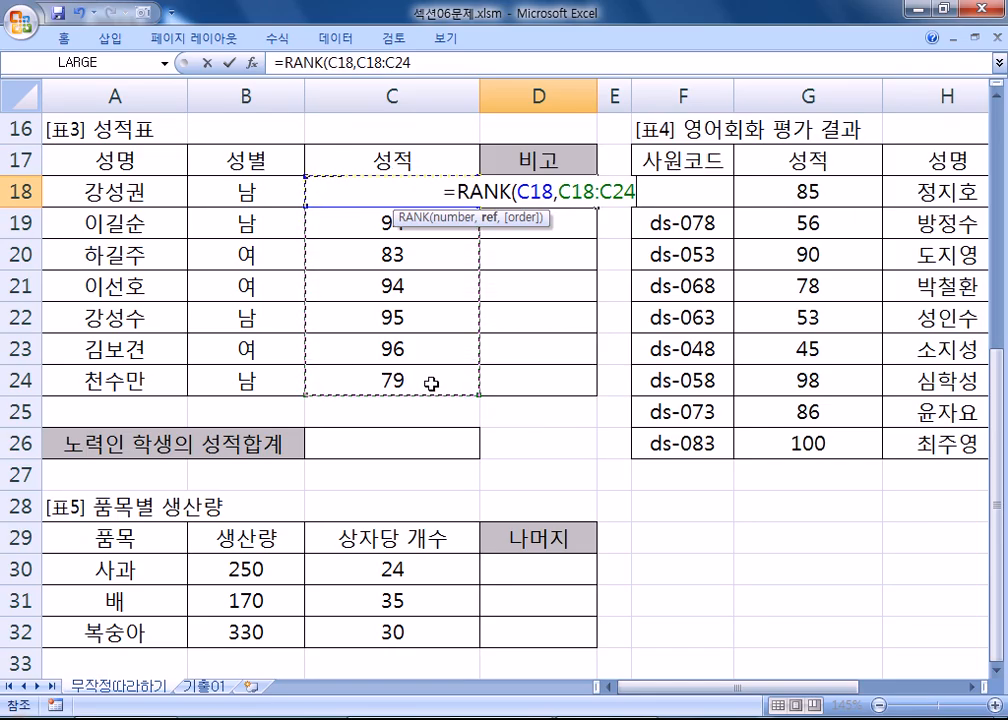
pyautogui.press('F4')
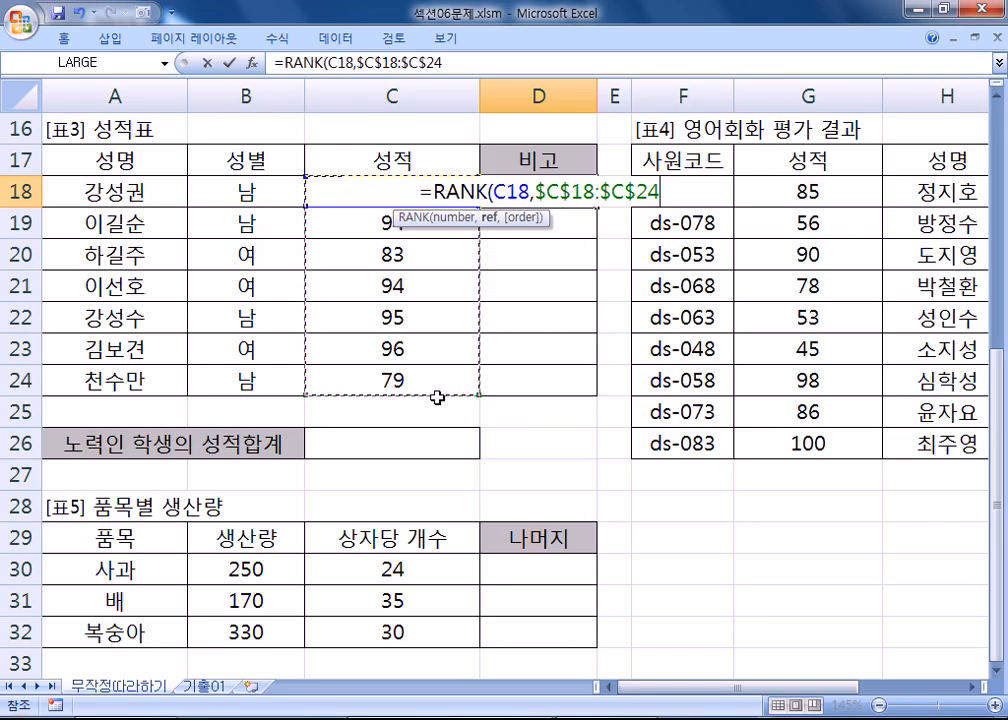
pyautogui.write(',')
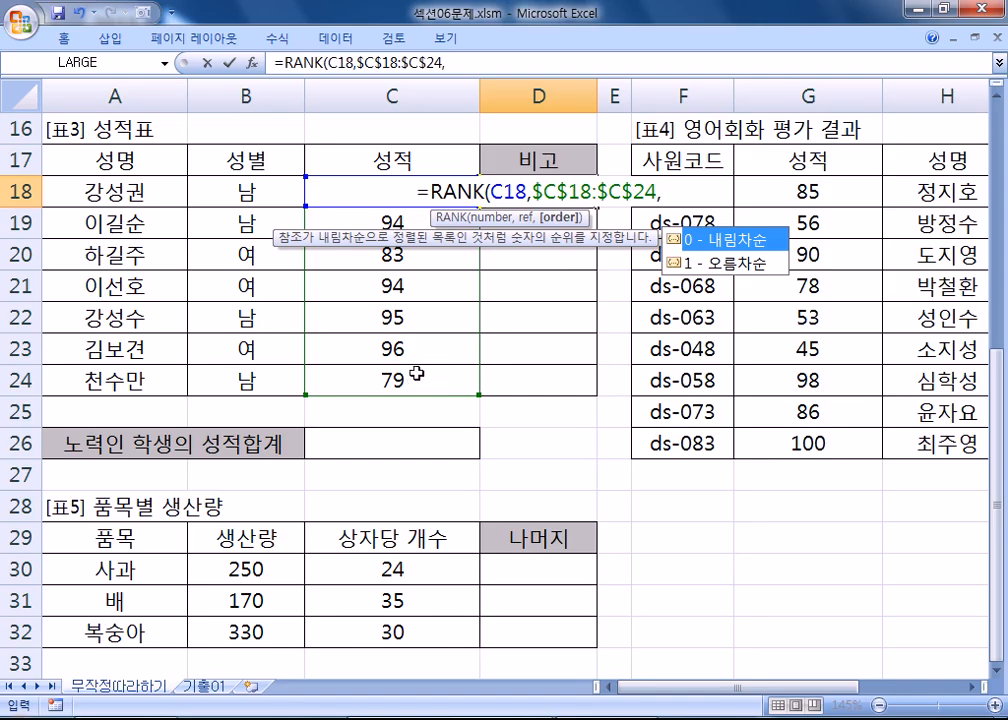
# - Drop the order argument and commit =RANK(C18,$C$18:$C$24), then select its text in the formula bar
pyautogui.doubleClick(740, 244)
pyautogui.hotkey('shift', 'Left')
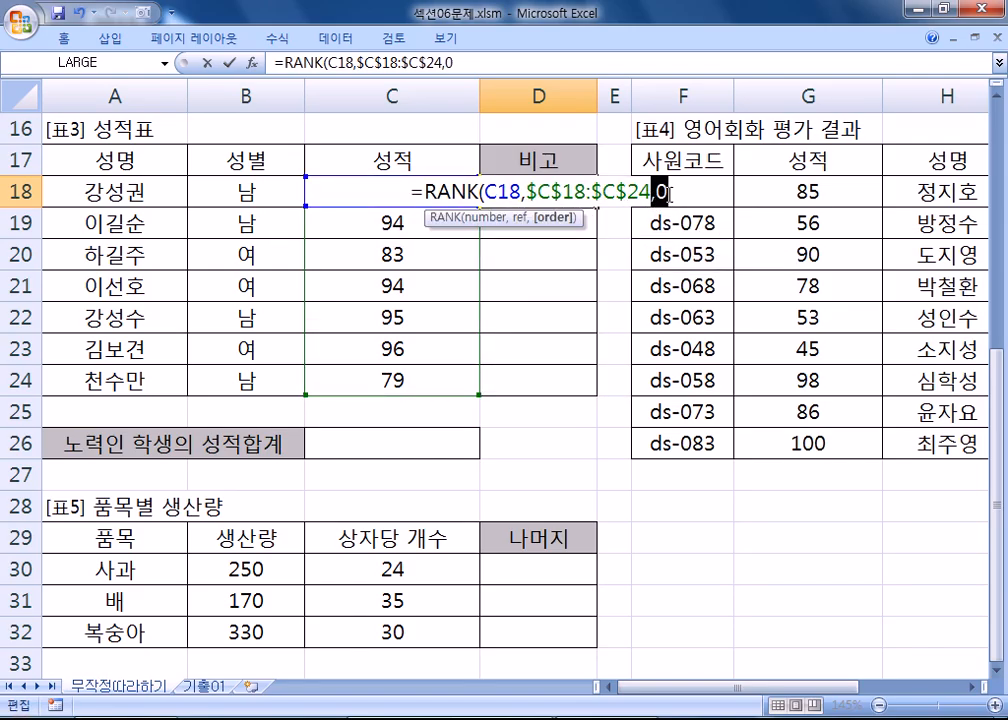
pyautogui.press('BackSpace')
pyautogui.press('BackSpace')
pyautogui.write(')')
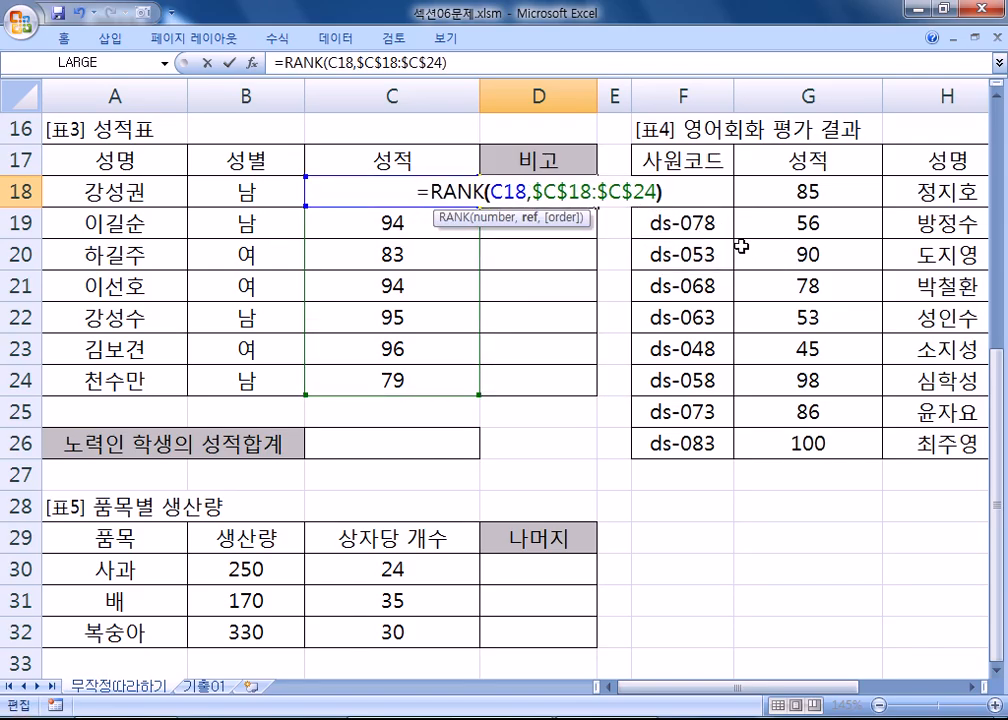
pyautogui.press('Return')
pyautogui.click(541, 193)
pyautogui.click(470, 60)
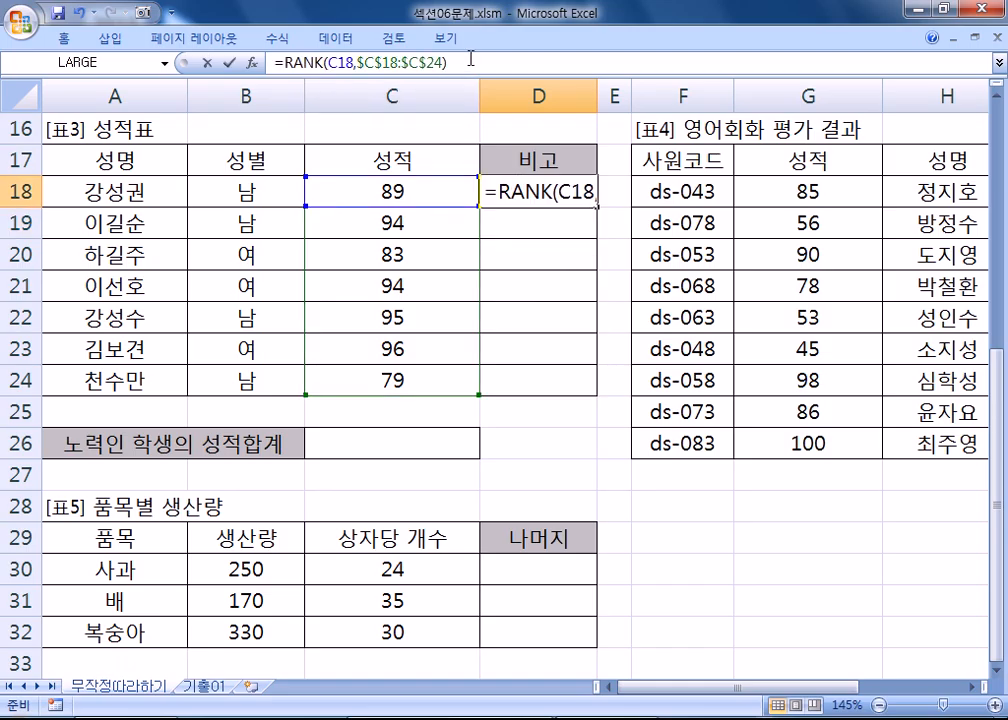
pyautogui.moveTo(470, 60); pyautogui.dragTo(274, 62)
pyautogui.hotkey('ctrl', 'c')
# - In Notepad, add a 순위 line holding the pasted RANK(C18,$C$18:$C$24) formula
pyautogui.press('Escape')
pyautogui.hotkey('alt', 'Tab')
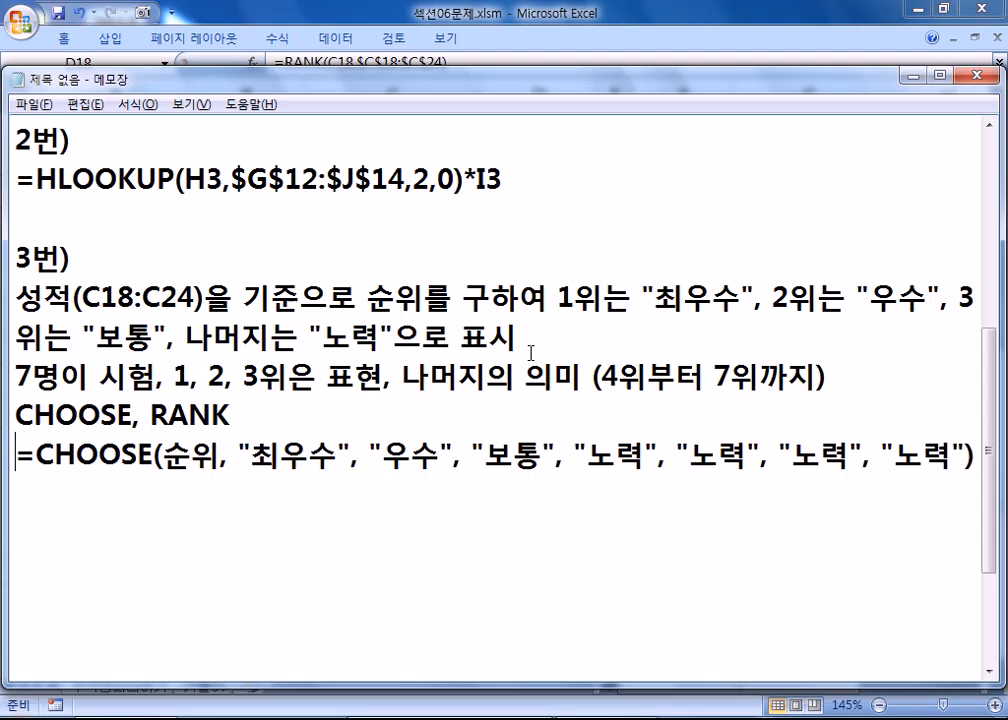
pyautogui.moveTo(692, 456); pyautogui.dragTo(746, 462)
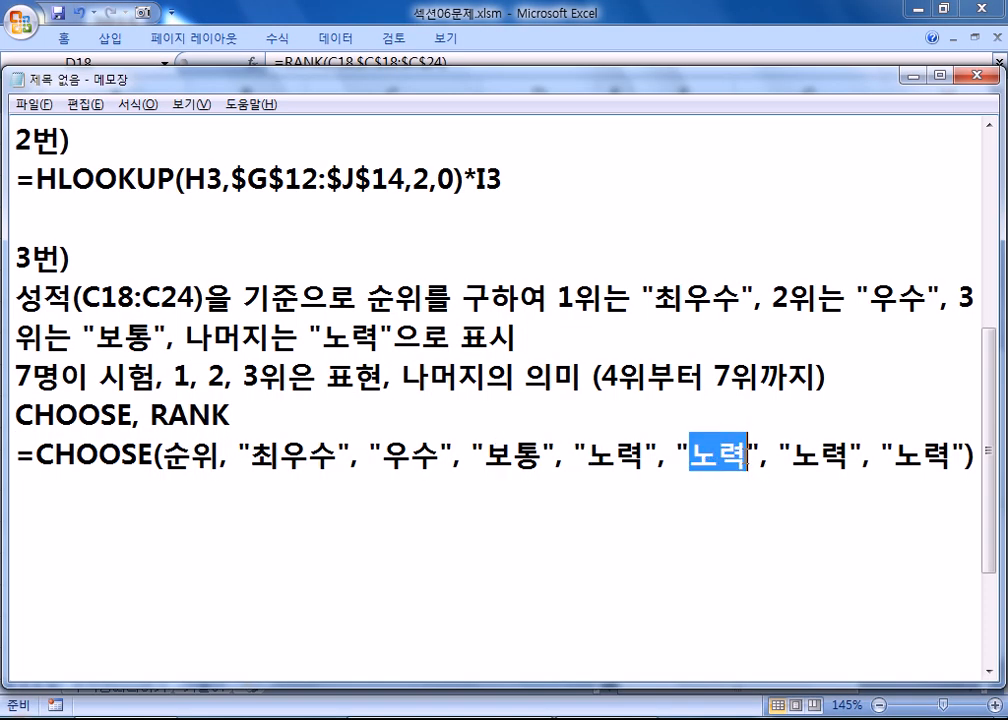
pyautogui.click(180, 490)
pyautogui.write('ㅅ순위 =')
pyautogui.press('BackSpace')
pyautogui.hotkey('ctrl', 'v')
# - Duplicate the CHOOSE formula line below the 순위 RANK line
pyautogui.press('Home')
pyautogui.press('Up')
pyautogui.hotkey('shift', 'End')
pyautogui.hotkey('ctrl', 'c')
pyautogui.press('Down')
pyautogui.press('Return')
pyautogui.press('Return')
pyautogui.hotkey('ctrl', 'v')
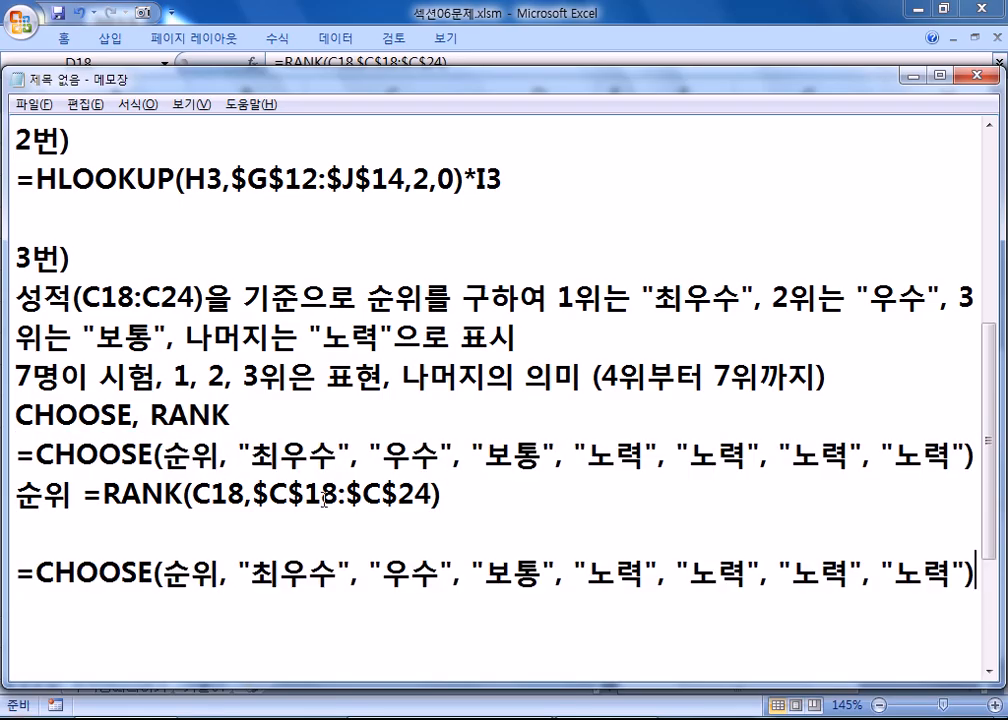
# - Replace 순위 in the copied CHOOSE line with RANK(C18,$C$18:$C$24)
pyautogui.moveTo(104, 492); pyautogui.dragTo(435, 480)
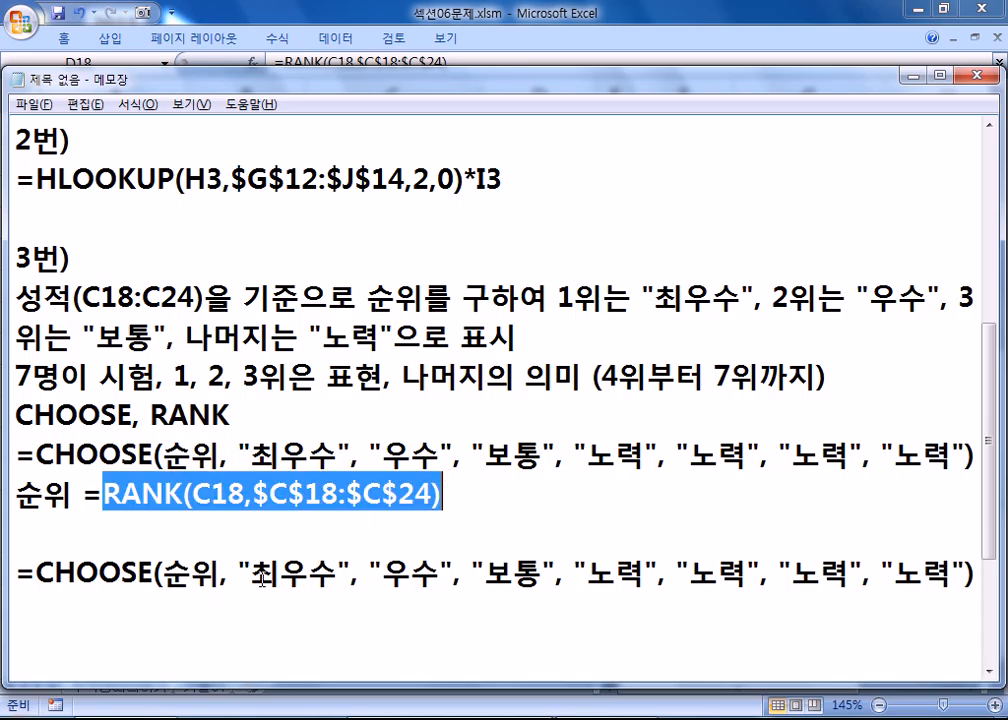
pyautogui.moveTo(163, 573); pyautogui.dragTo(219, 573)
pyautogui.hotkey('ctrl', 'v')
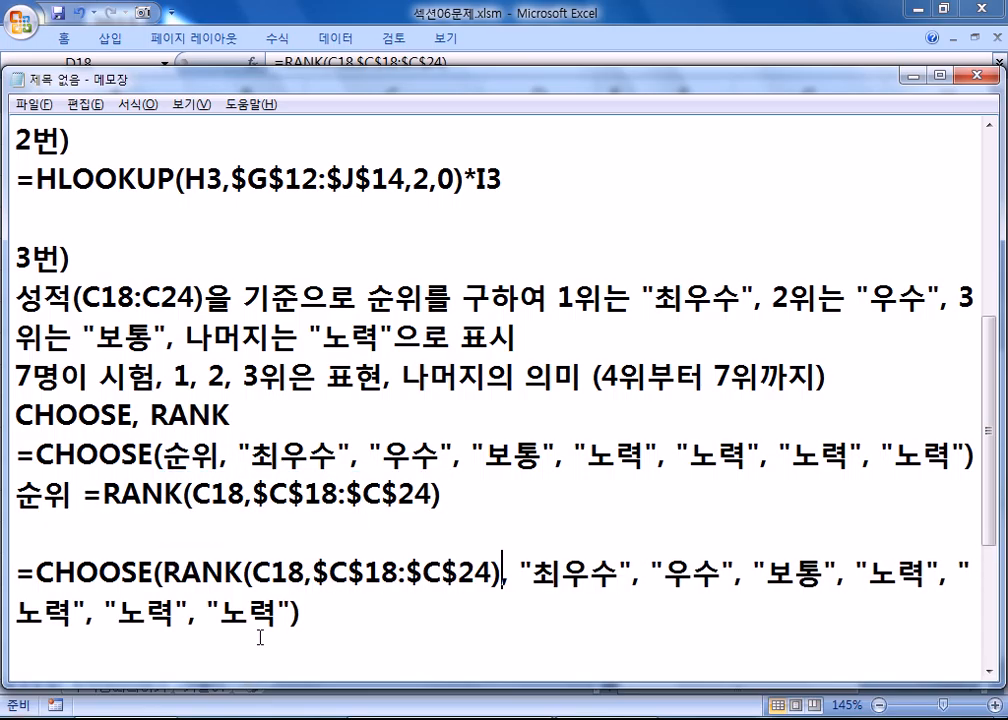
pyautogui.scroll(-1, 281, 513)
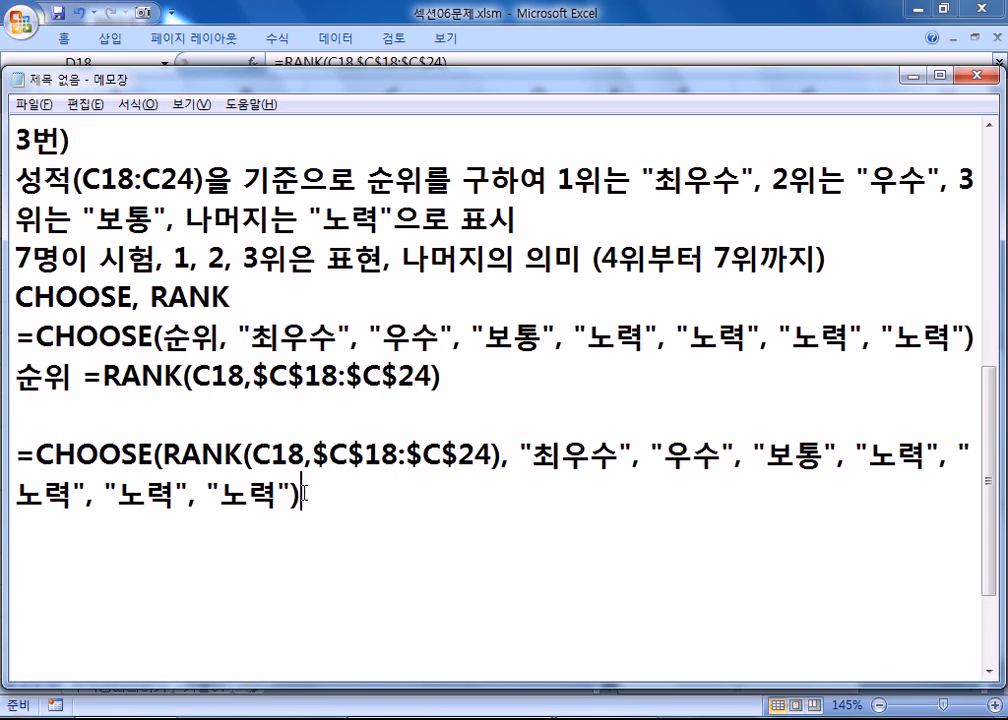
pyautogui.moveTo(301, 493); pyautogui.dragTo(14, 455)
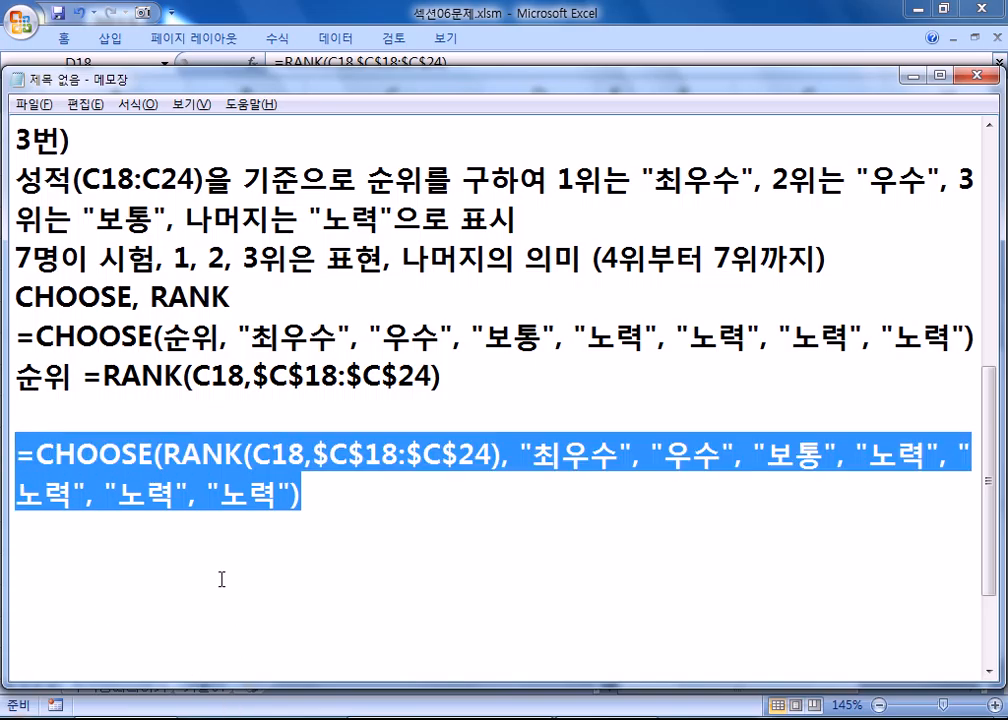
pyautogui.click(333, 508)
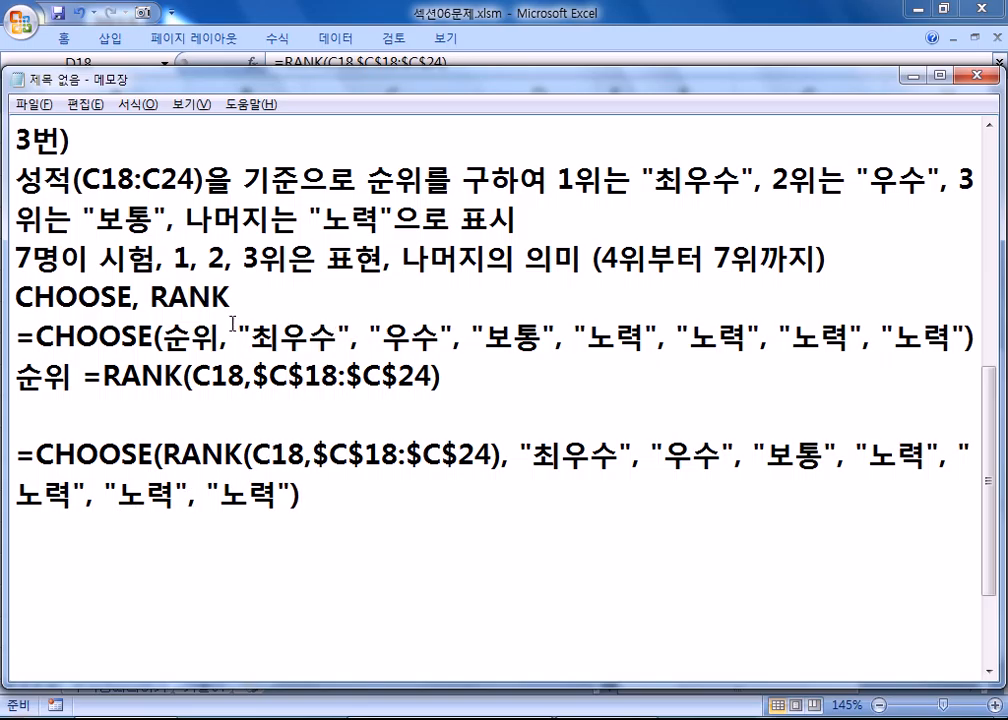
# - Select the whole =CHOOSE(RANK(C18,$C$18:$C$24),…) line and return to the Excel grade sheet
pyautogui.moveTo(383, 338); pyautogui.dragTo(440, 338)
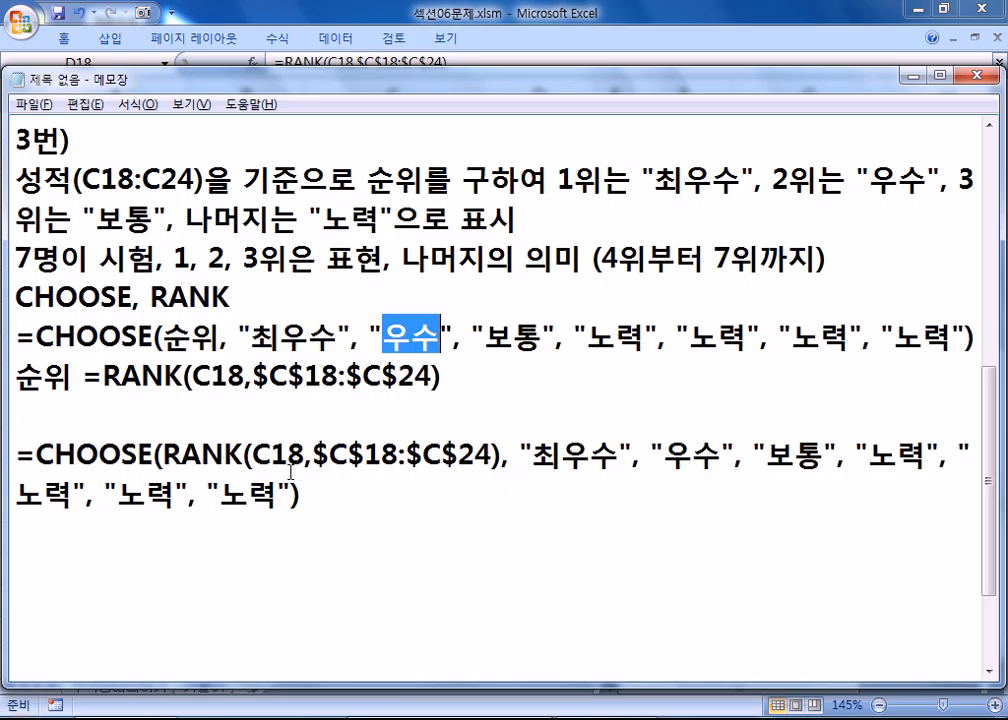
pyautogui.moveTo(304, 500); pyautogui.dragTo(14, 458)
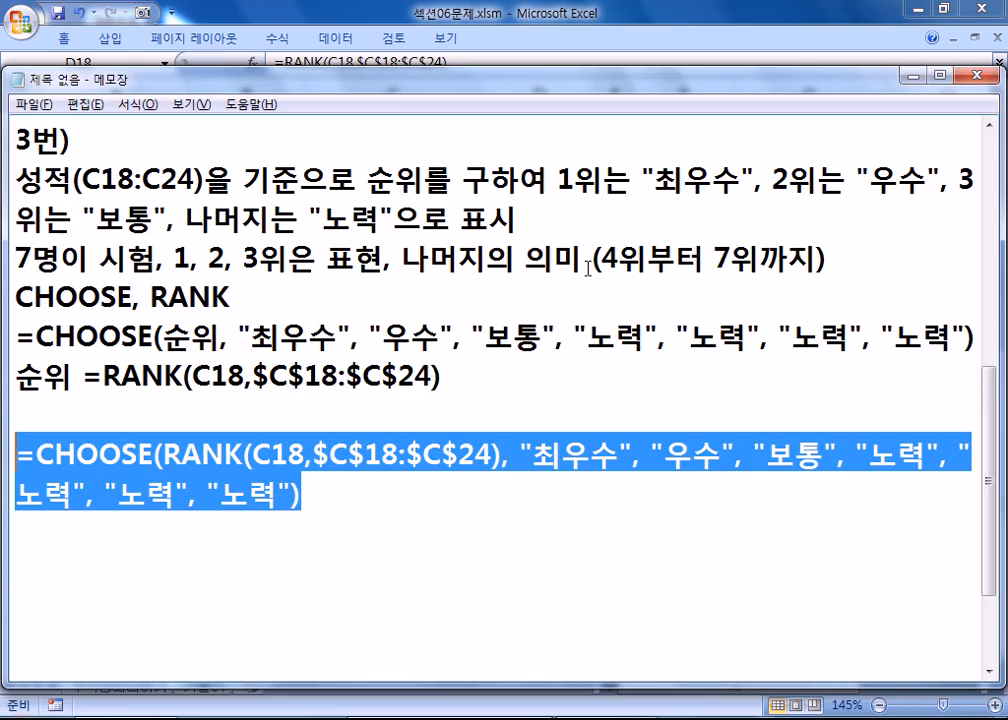
pyautogui.hotkey('alt', 'Tab')
# - Replace D18's RANK formula with the pasted CHOOSE(RANK(C18,$C$18:$C$24),…) formula
pyautogui.doubleClick(565, 191)
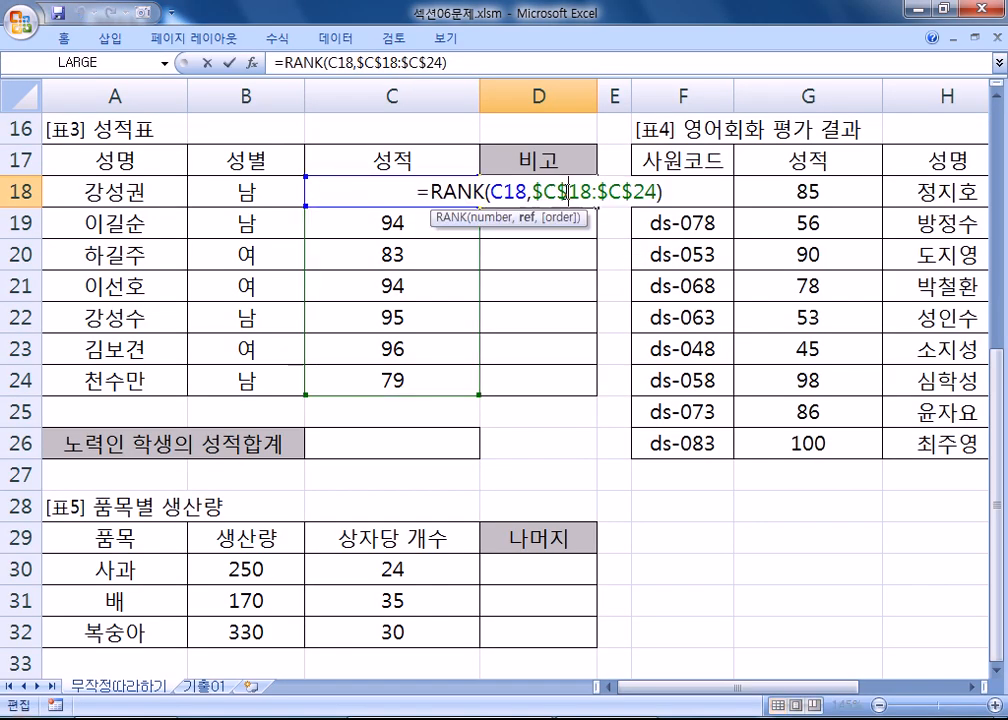
pyautogui.moveTo(418, 195); pyautogui.dragTo(644, 189)
pyautogui.hotkey('ctrl', 'v')
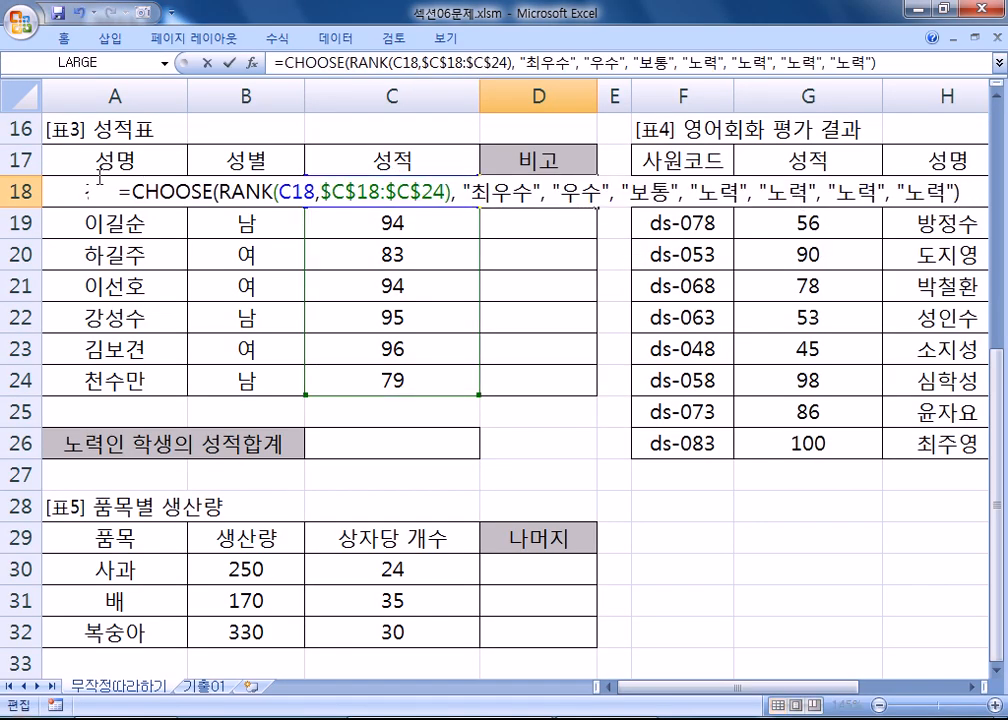
pyautogui.press('Return')
# - Fill D18's formula down to D24 and check the labels against scores 96 and 95
pyautogui.click(588, 196)
pyautogui.moveTo(597, 207); pyautogui.dragTo(580, 392)
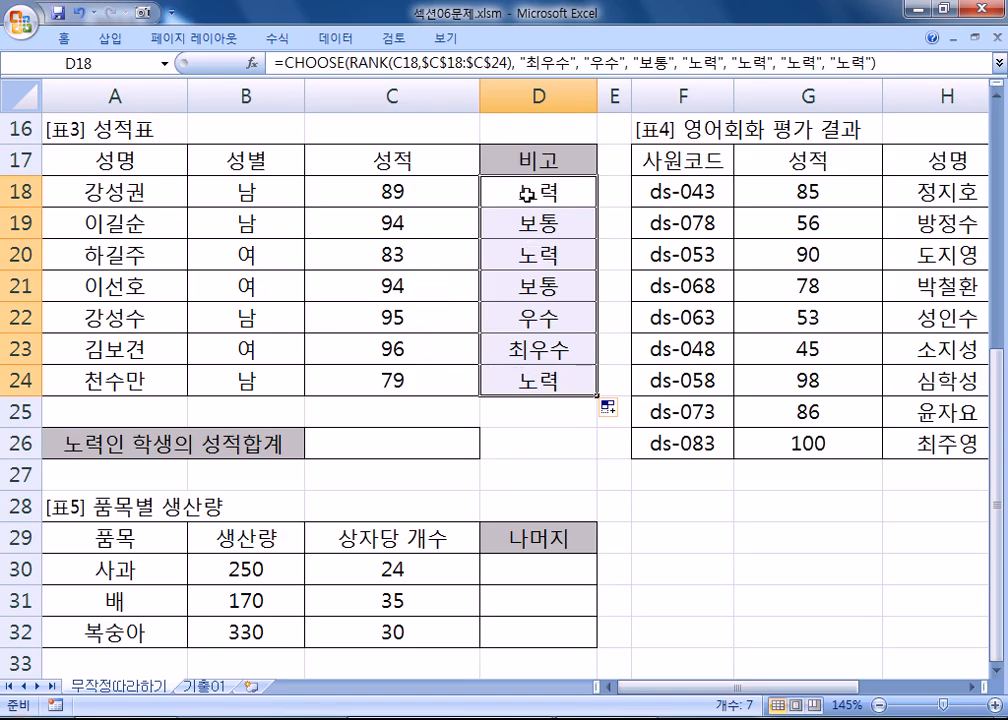
pyautogui.click(447, 350)
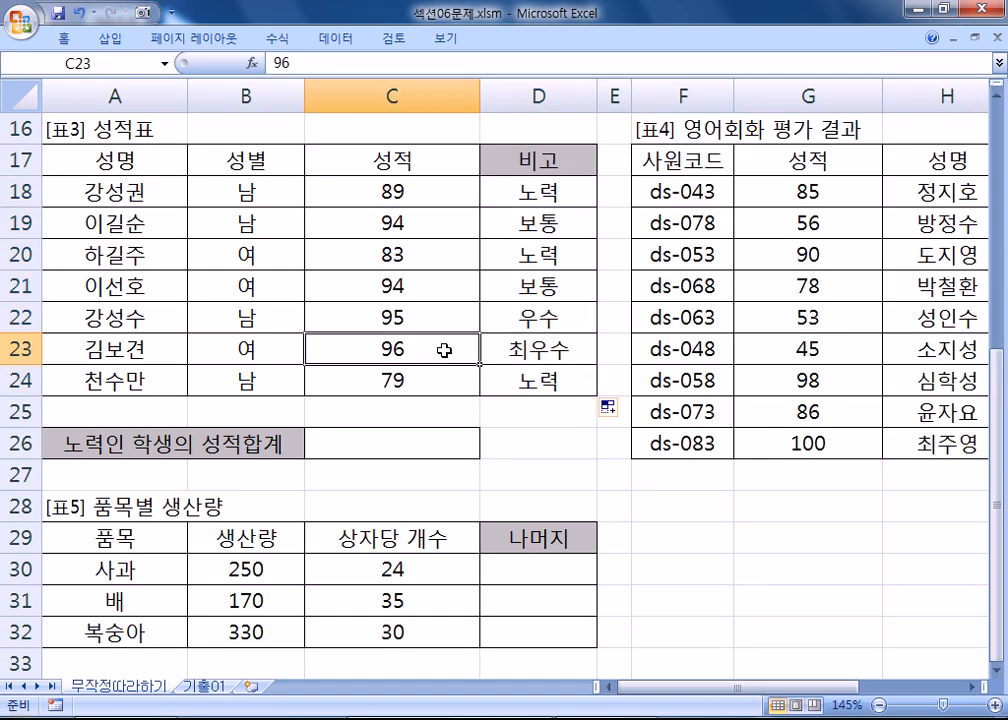
pyautogui.click(410, 317)
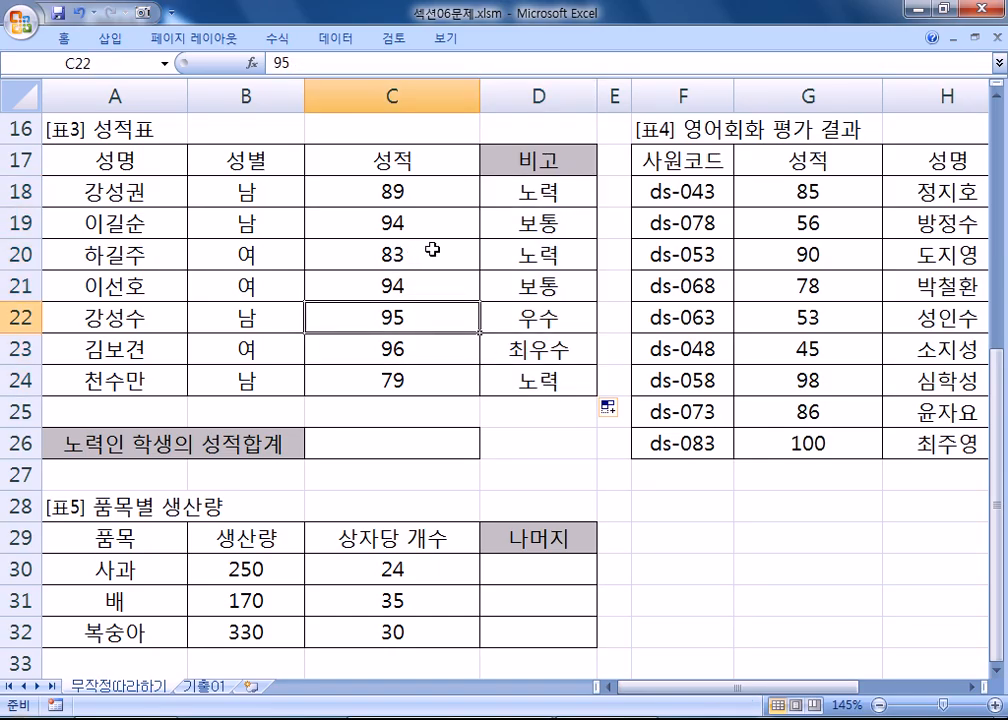
pyautogui.click(572, 195)
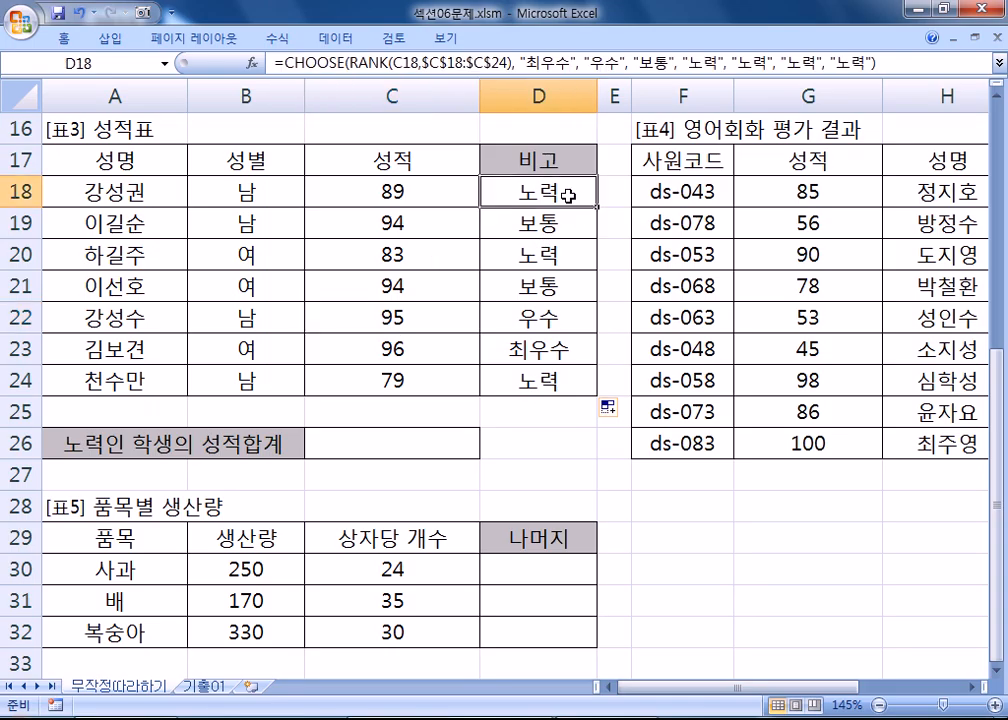
pyautogui.click(568, 218)
pyautogui.click(545, 162)
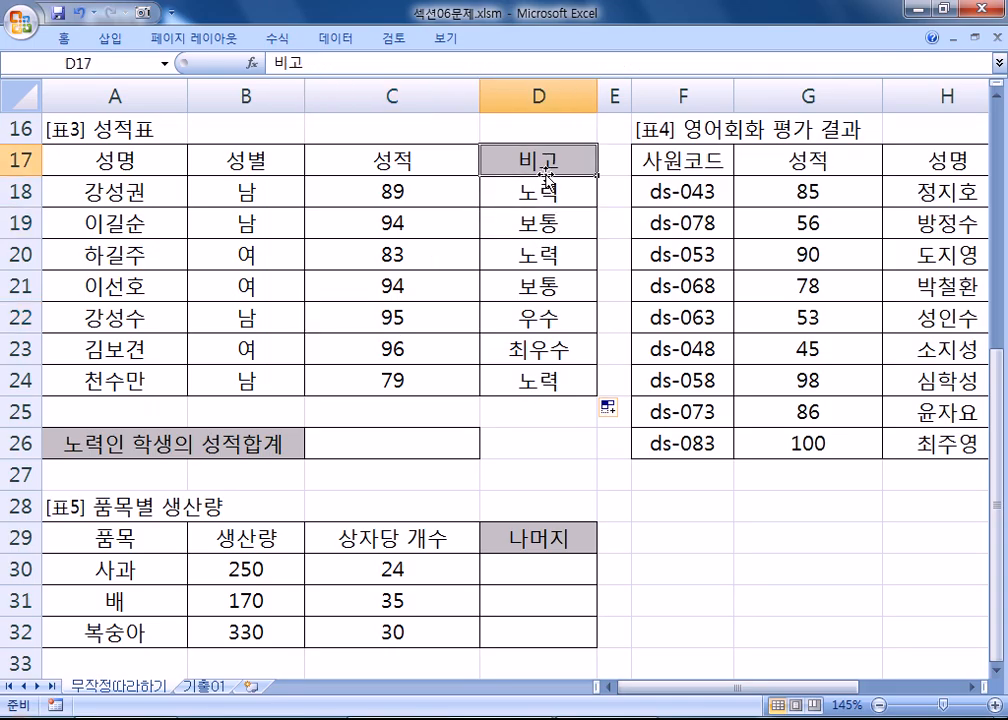
pyautogui.click(547, 198)
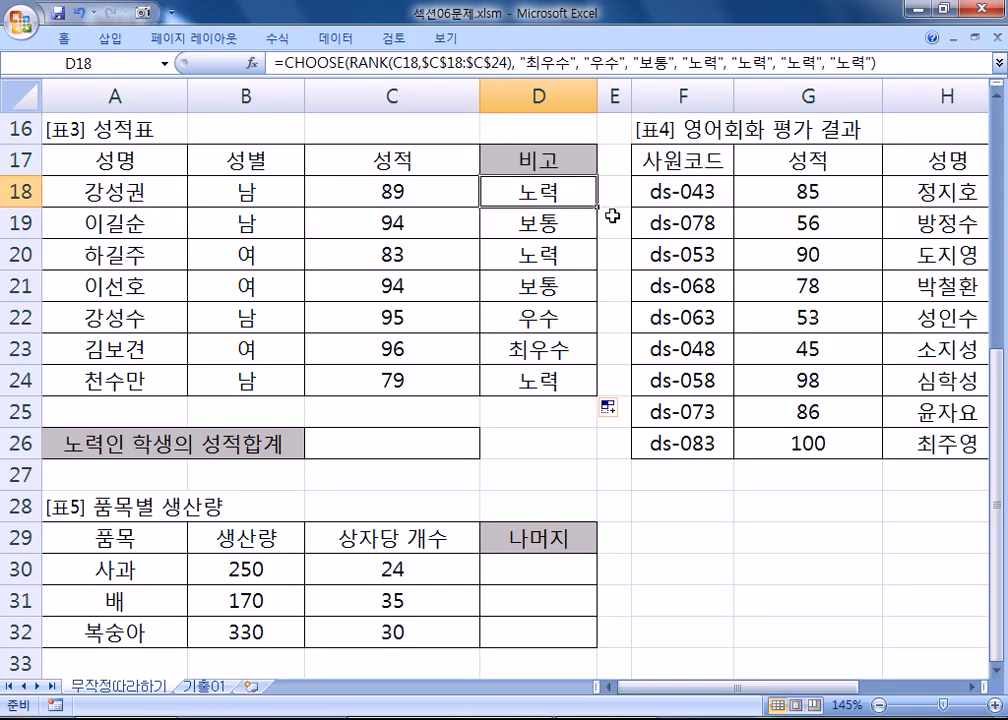
pyautogui.press('Down')
pyautogui.press('Down')
pyautogui.press('Down')
pyautogui.press('Down')
pyautogui.press('Down')
pyautogui.press('Down')
pyautogui.press('Down')
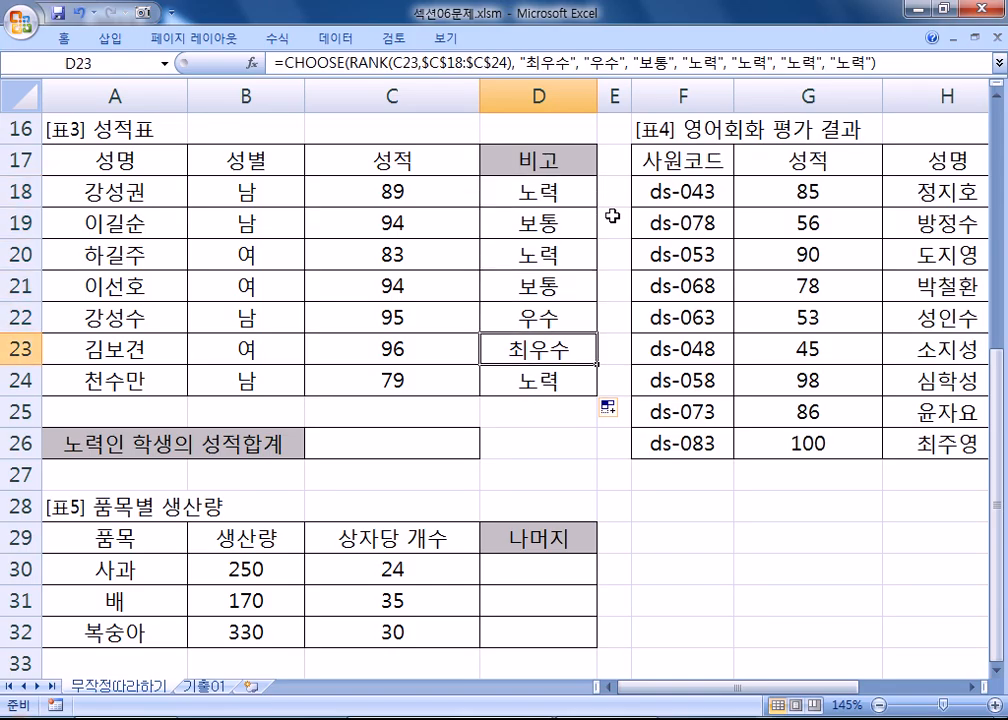
pyautogui.press('Up')
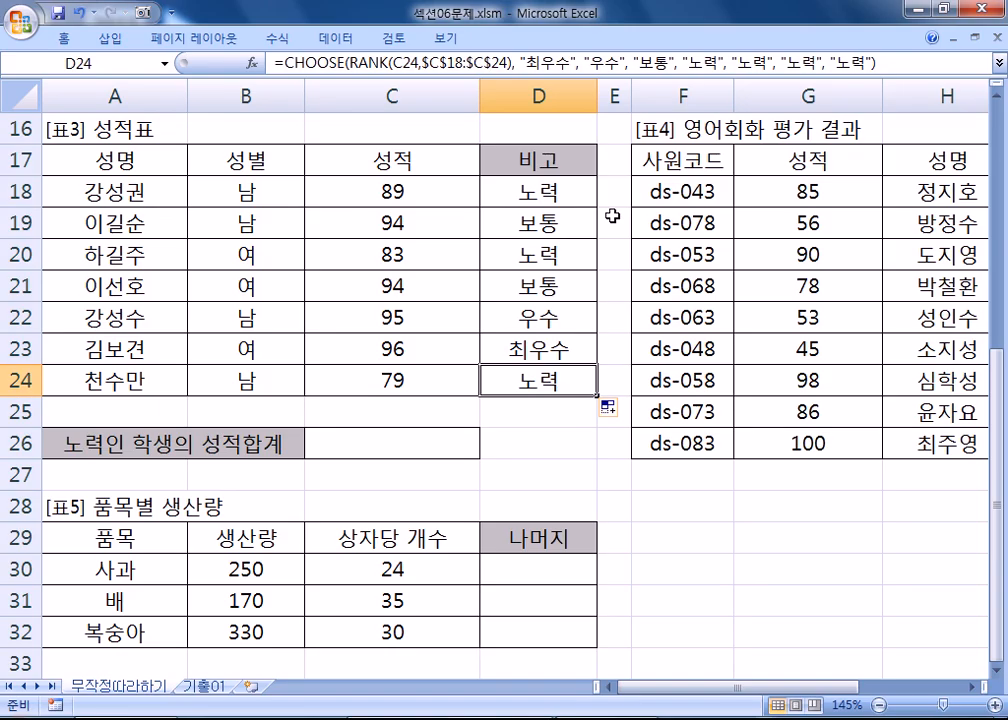
pyautogui.press('Up')
pyautogui.press('Up')
pyautogui.press('Up')
pyautogui.press('Up')
pyautogui.press('Up')
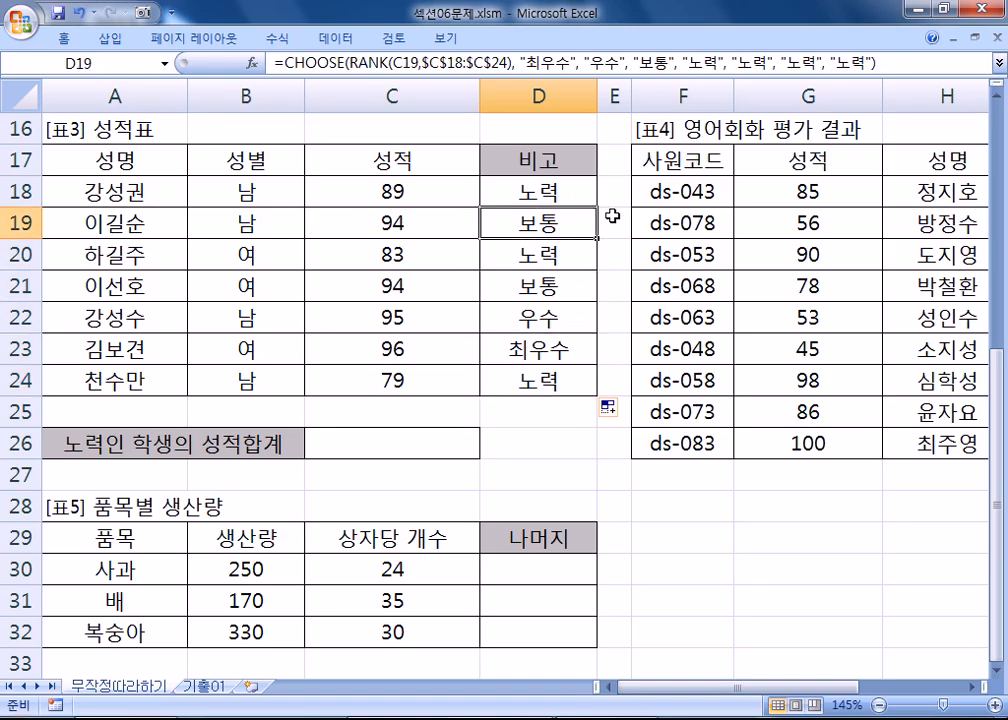
pyautogui.press('Down')
pyautogui.press('Down')
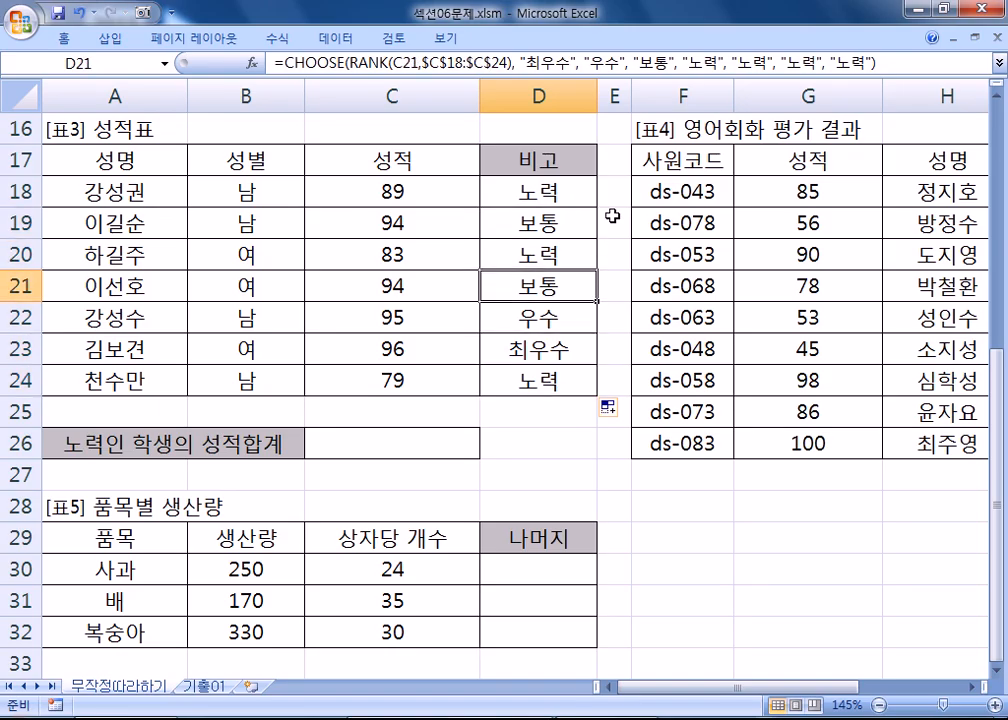
pyautogui.press('Left')
pyautogui.press('Up')
pyautogui.press('Up')
pyautogui.press('Right')
pyautogui.press('Down')
pyautogui.press('Down')
pyautogui.press('Down')
pyautogui.press('Down')
pyautogui.press('Up')
pyautogui.press('Up')
pyautogui.press('Up')
pyautogui.press('Up')
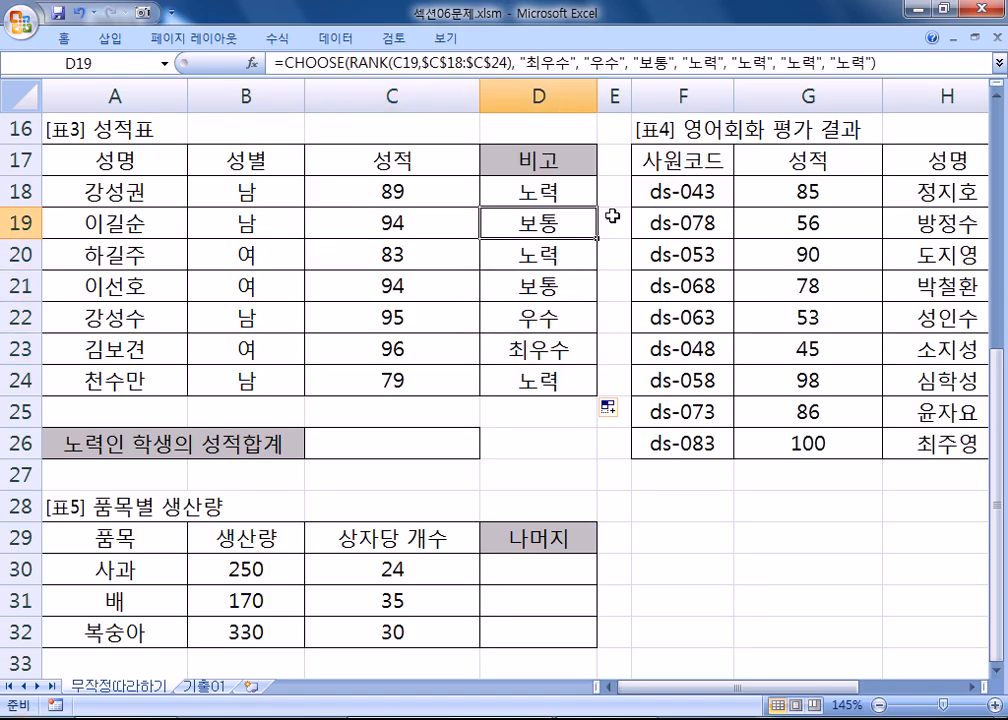
pyautogui.press('Down')
pyautogui.press('Down')
pyautogui.press('Down')
pyautogui.press('Down')
pyautogui.press('Up')
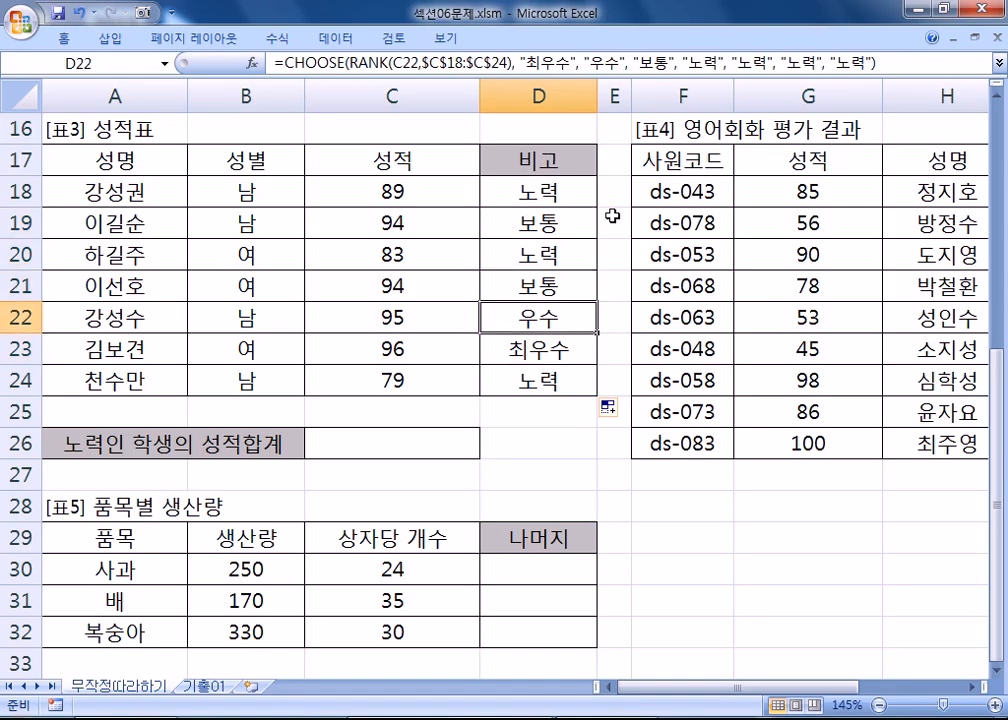
pyautogui.press('Up')
pyautogui.press('Up')
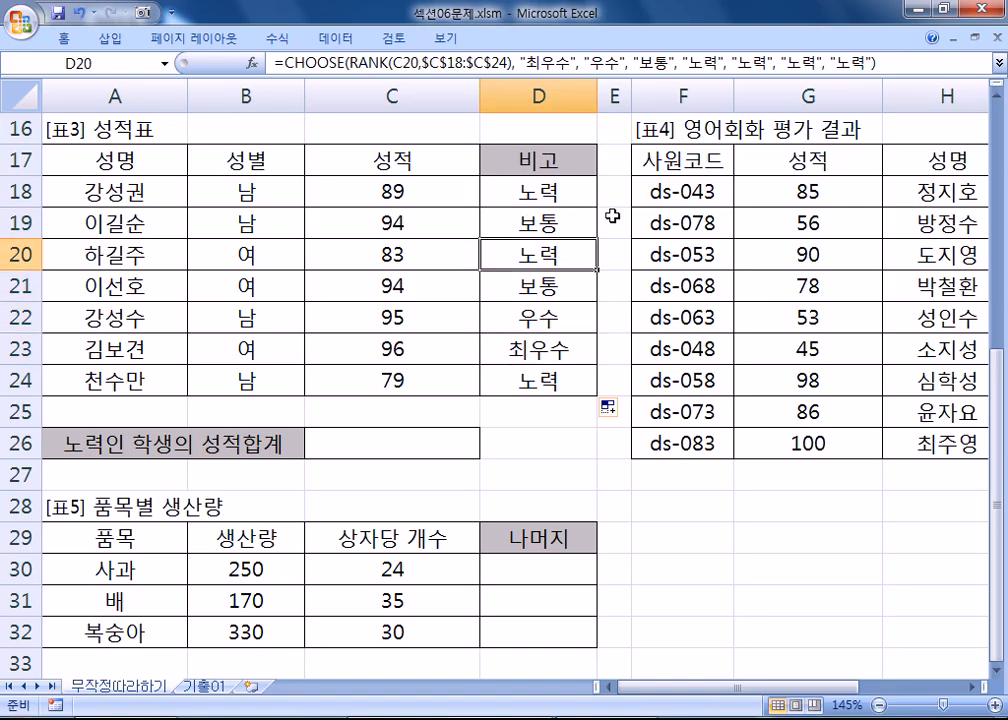
pyautogui.press('Up')
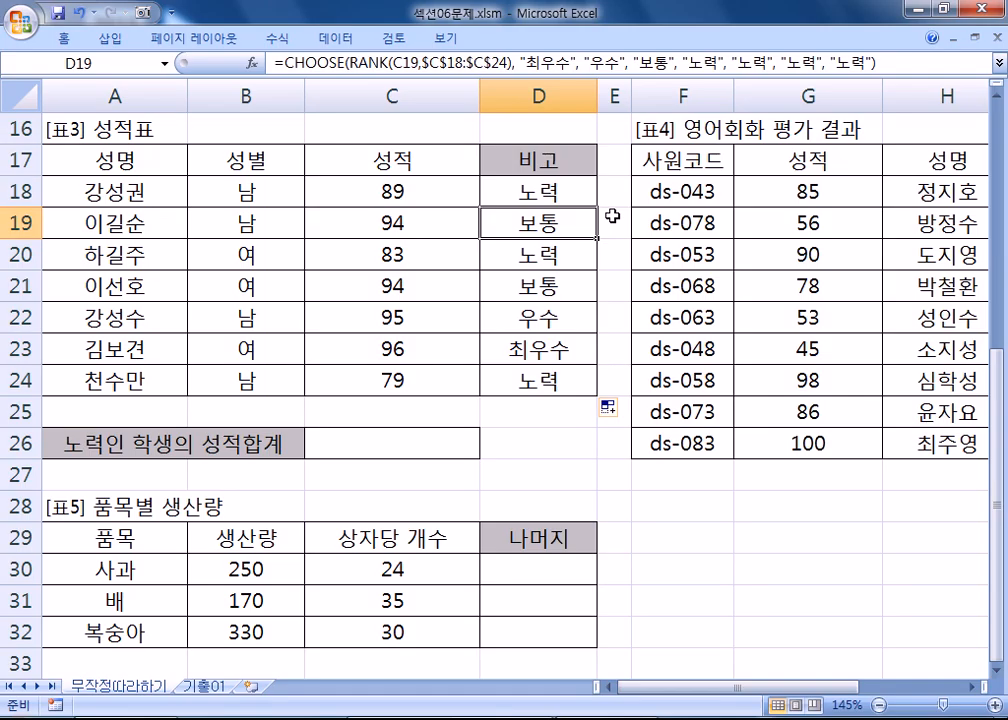
pyautogui.press('Up')
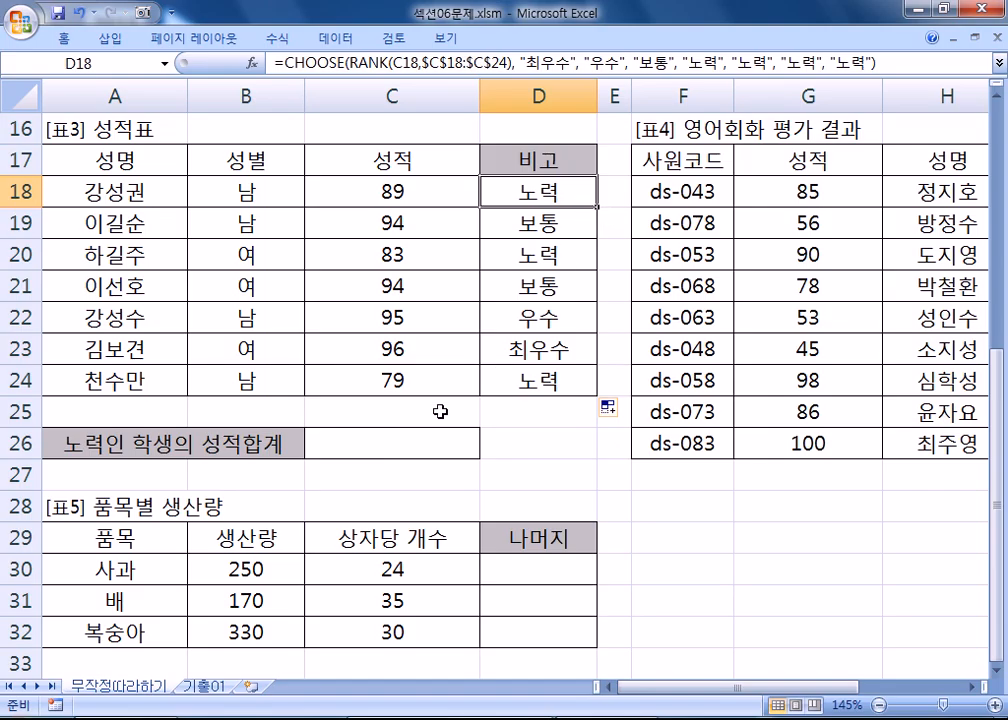
pyautogui.click(388, 445)
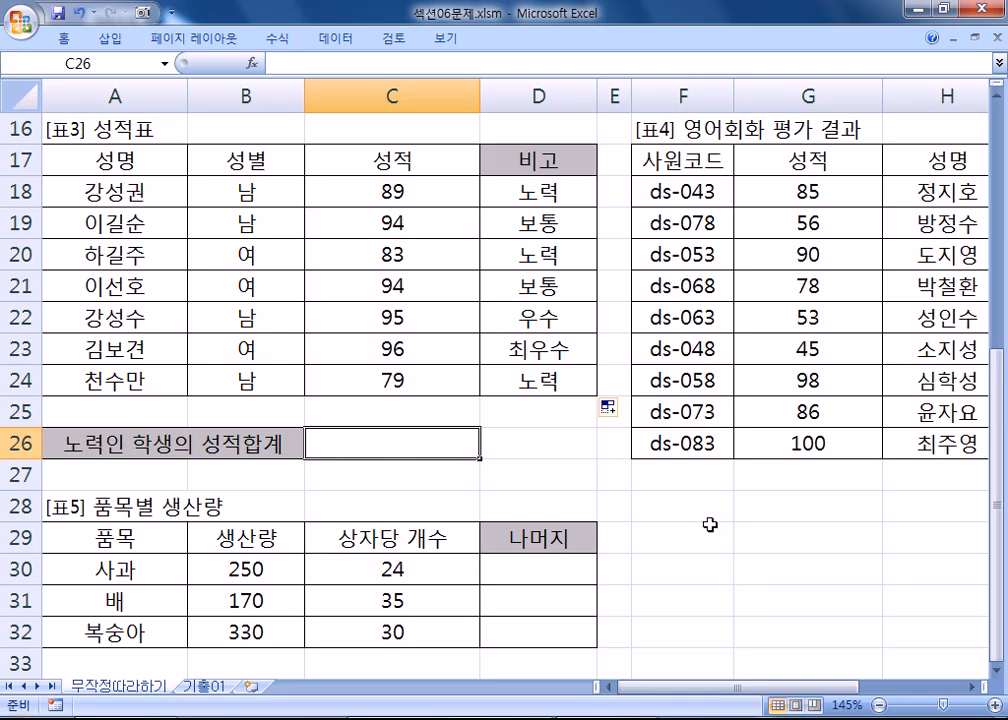
pyautogui.click(996, 670)
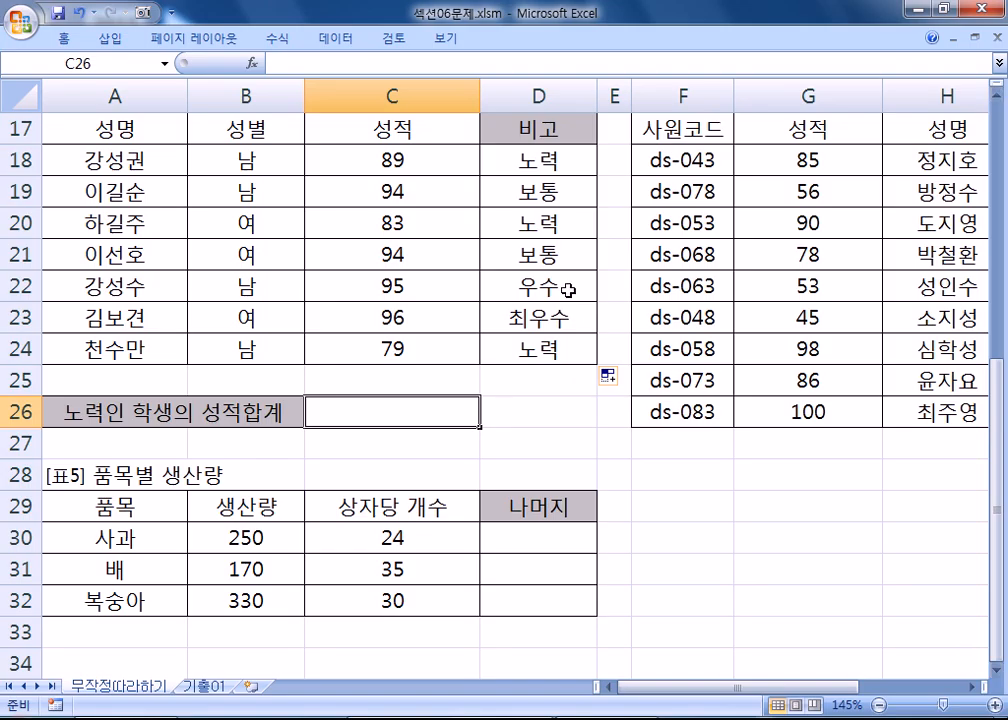
pyautogui.moveTo(524, 160); pyautogui.dragTo(524, 355)
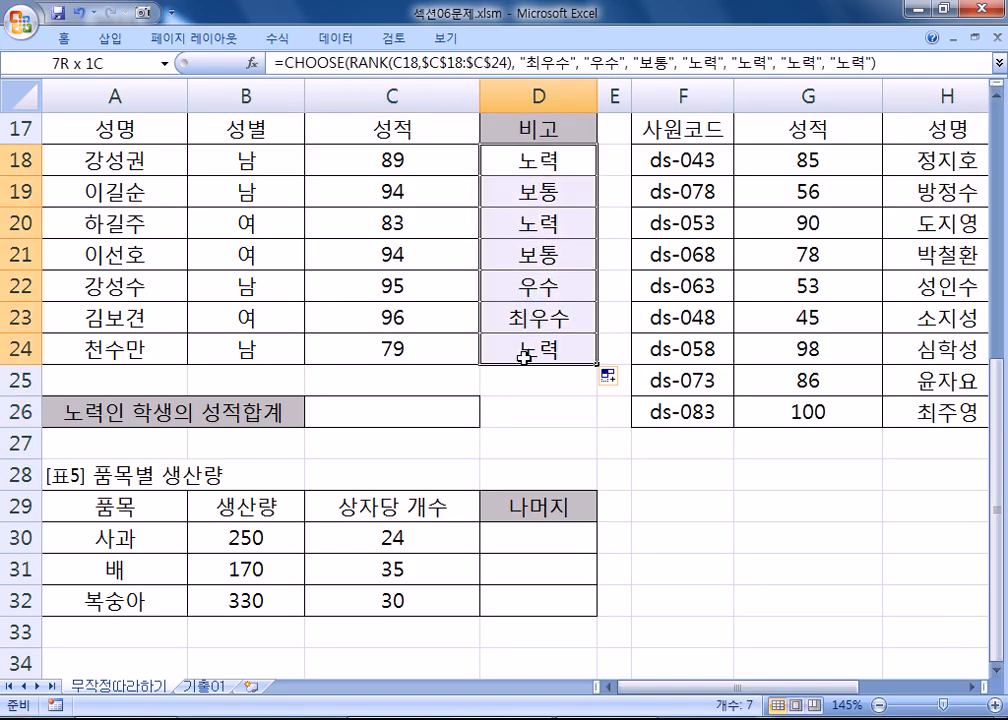
pyautogui.click(332, 418)
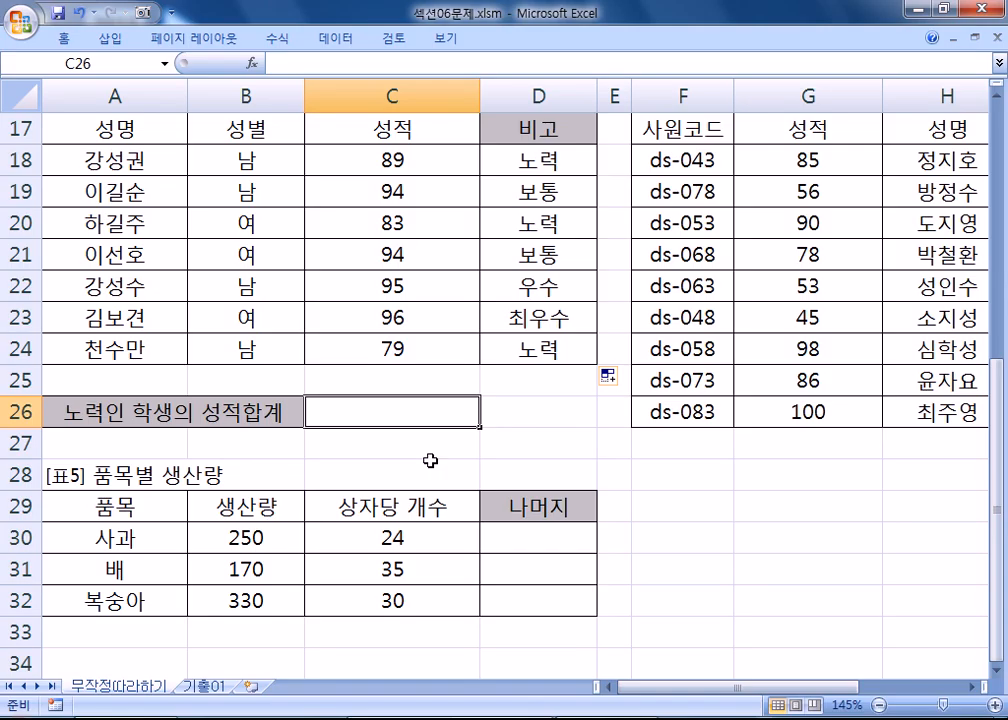
pyautogui.moveTo(525, 160); pyautogui.dragTo(540, 350)
pyautogui.click(420, 405)
pyautogui.moveTo(533, 162); pyautogui.dragTo(540, 350)
pyautogui.click(390, 413)
# - Add a 4번) heading on a blank line below the CHOOSE notes, then return to Excel
pyautogui.hotkey('alt', 'Tab')
pyautogui.hotkey('alt', 'Tab')
pyautogui.hotkey('alt', 'Tab')
pyautogui.click(120, 569)
pyautogui.scroll(-2, 128, 562)
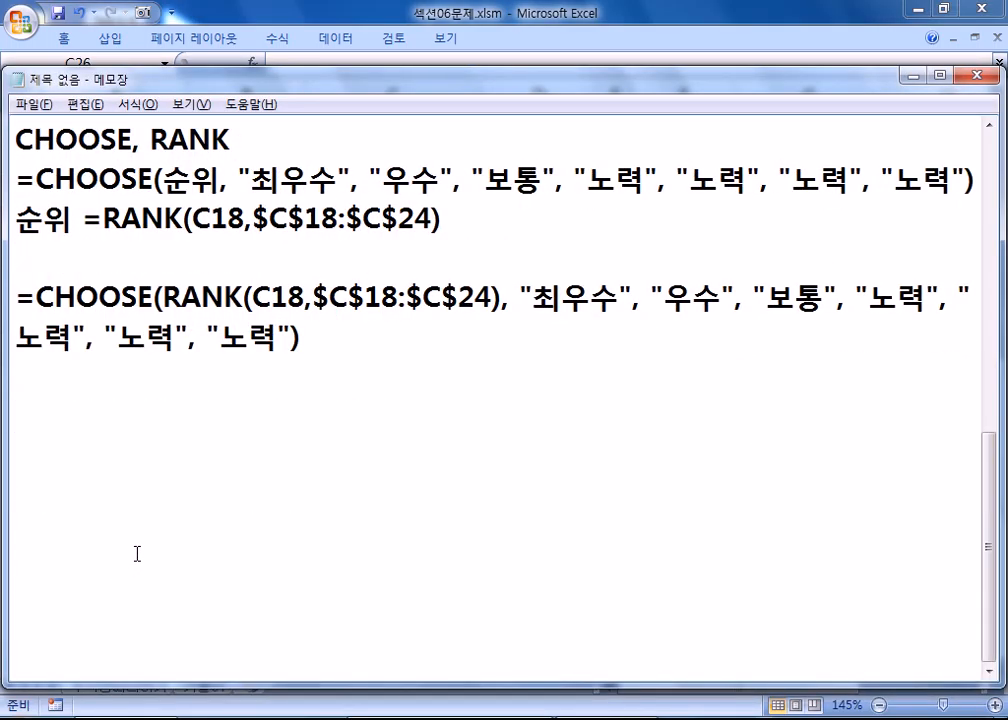
pyautogui.press('Return')
pyautogui.press('Return')
pyautogui.press('Return')
pyautogui.scroll(-2, 56, 423)
pyautogui.click(29, 248)
pyautogui.write('4ㅂㅓㄴ)')
pyautogui.press('Return')
pyautogui.hotkey('alt', 'Tab')
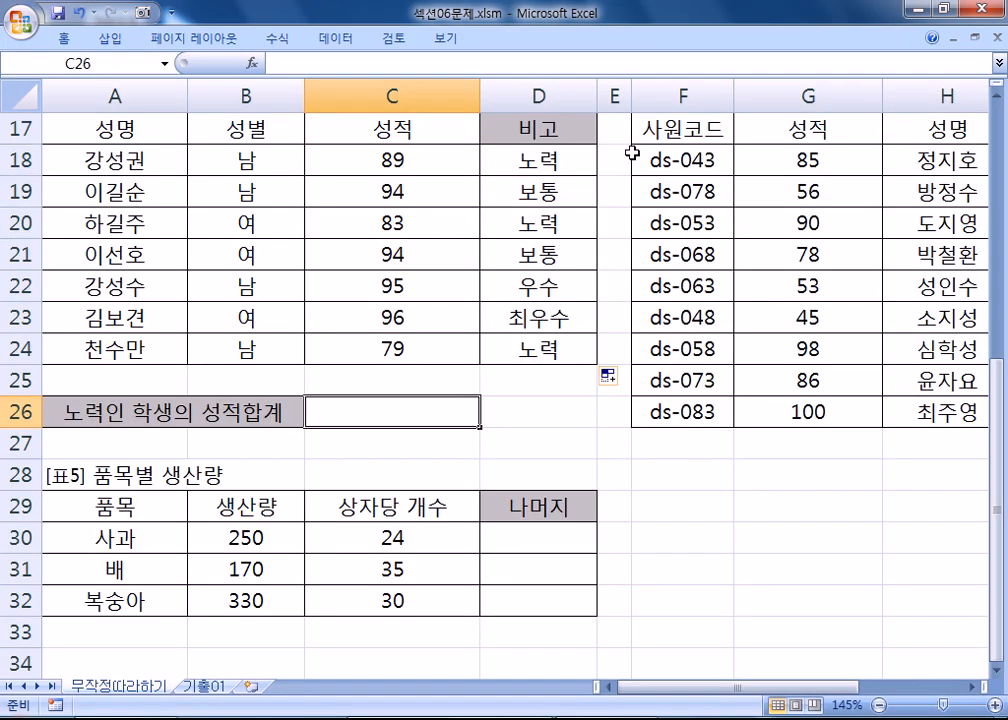
# - Fill A18:D18, A20:D20 and A24:D24 yellow
pyautogui.click(528, 160)
pyautogui.moveTo(550, 160); pyautogui.dragTo(95, 160)
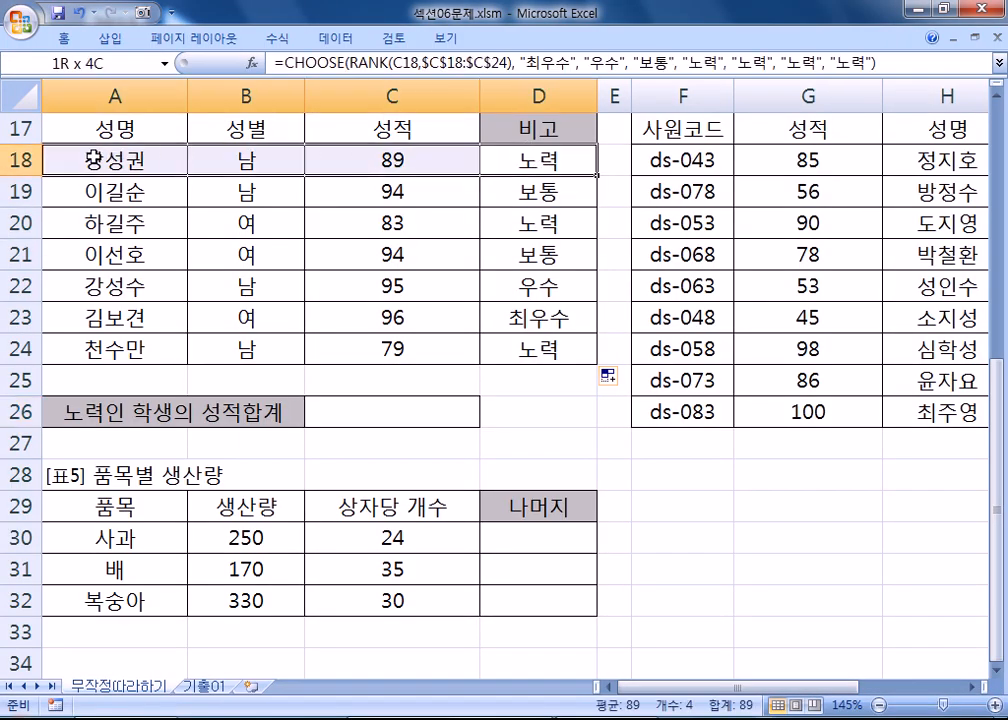
pyautogui.moveTo(540, 223); pyautogui.dragTo(110, 225)
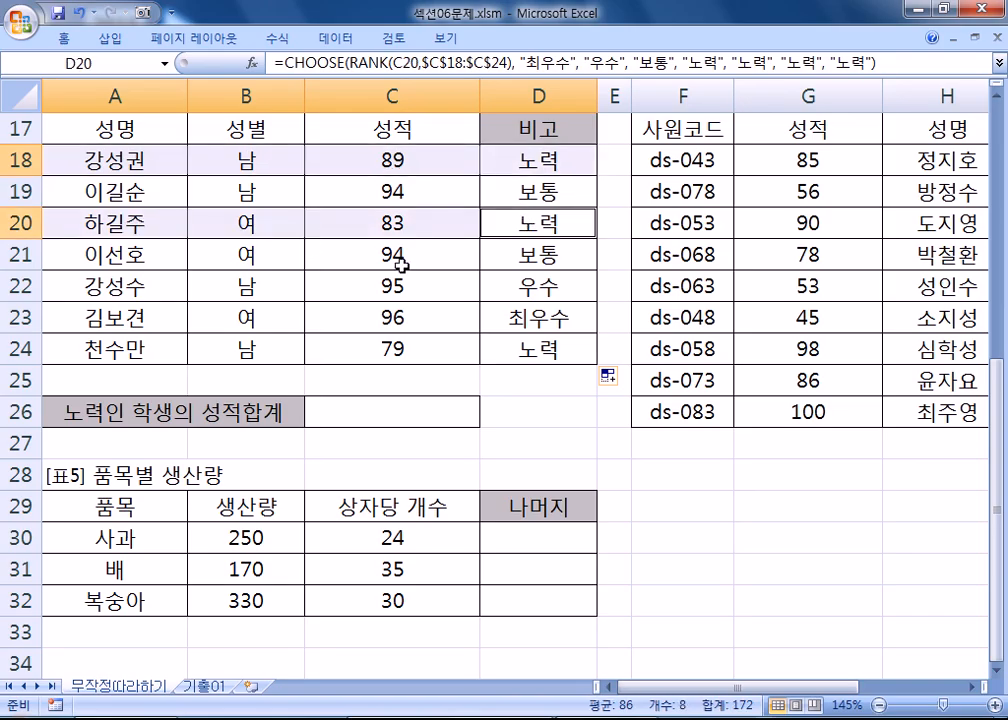
pyautogui.moveTo(585, 350); pyautogui.dragTo(110, 347)
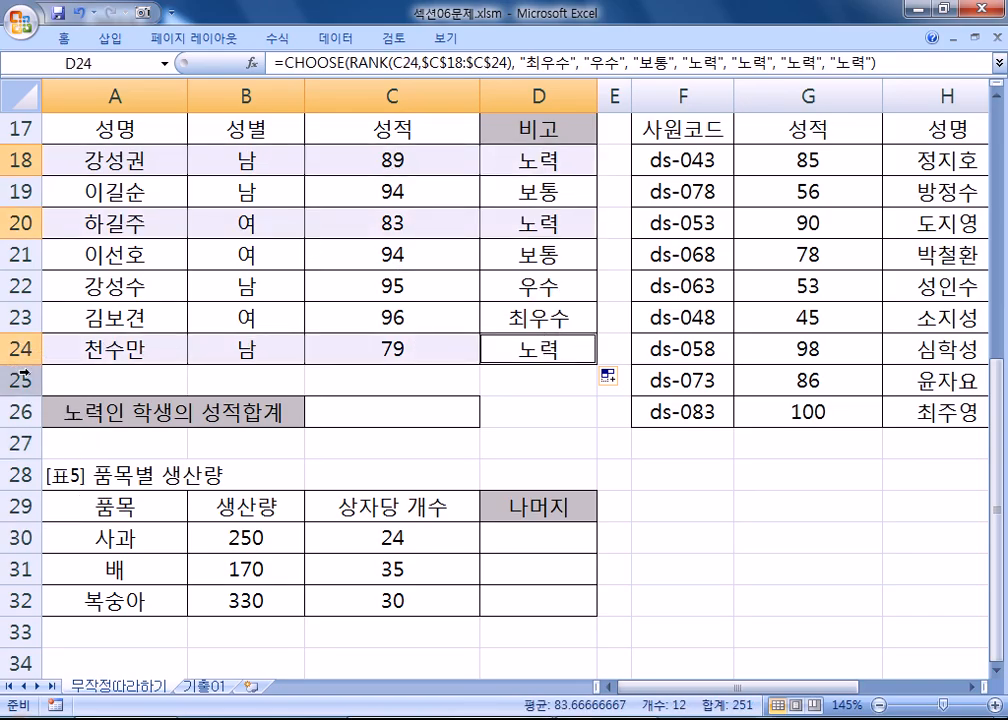
pyautogui.rightClick(443, 354)
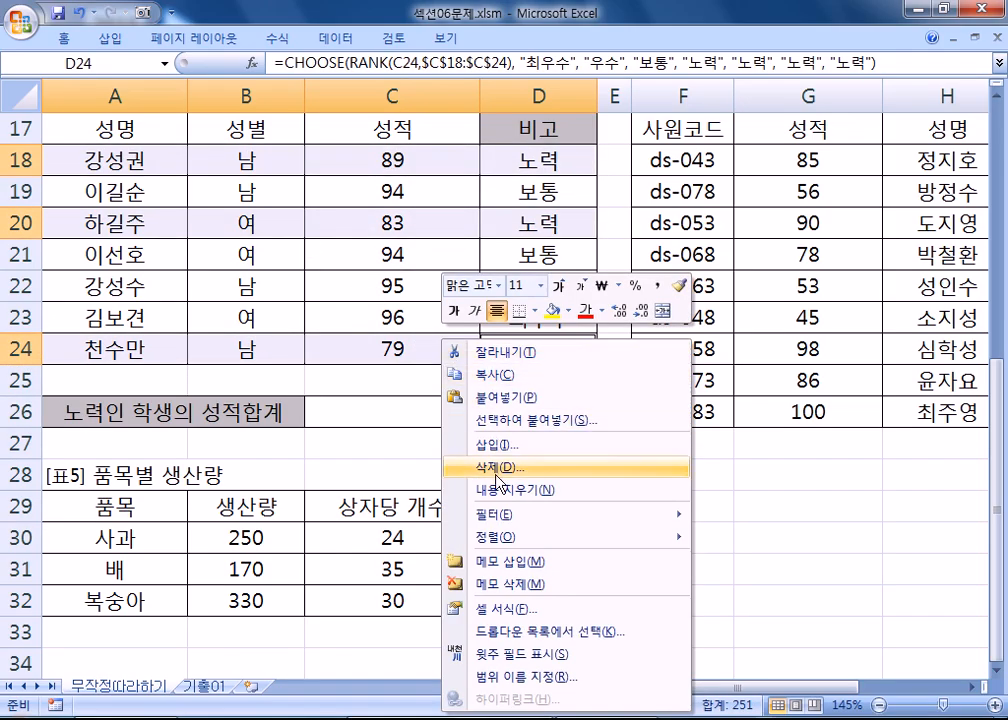
pyautogui.click(540, 307)
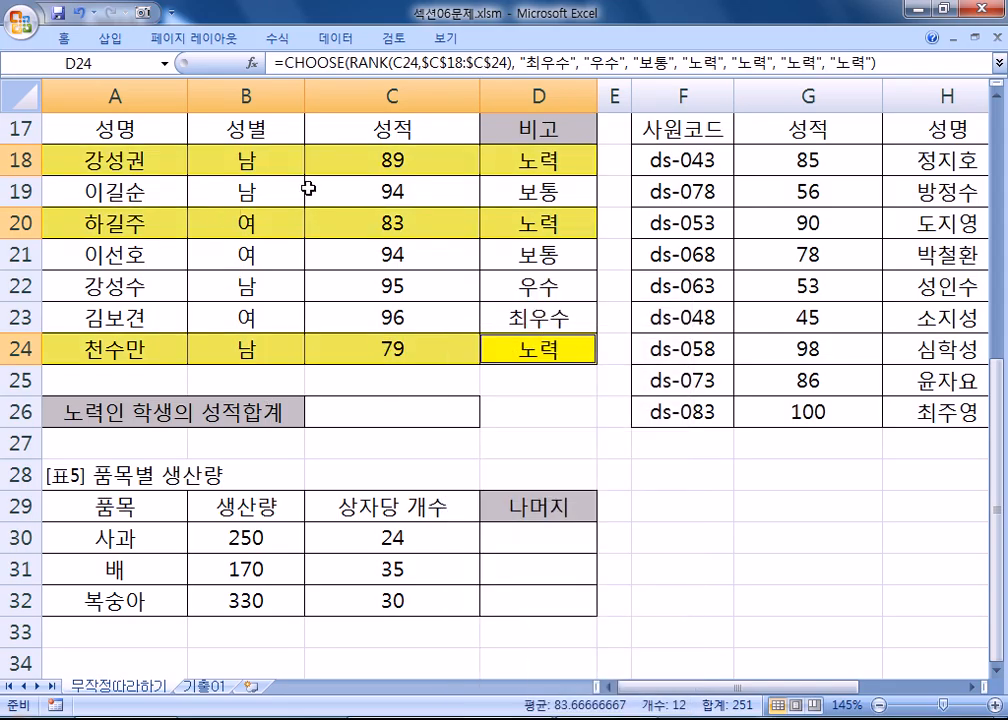
# - Review the highlighted scores in C18, C20 and C24 (89, 83, 79), then select C26
pyautogui.click(342, 160)
pyautogui.click(349, 225)
pyautogui.click(372, 171)
pyautogui.click(373, 224)
pyautogui.click(374, 349)
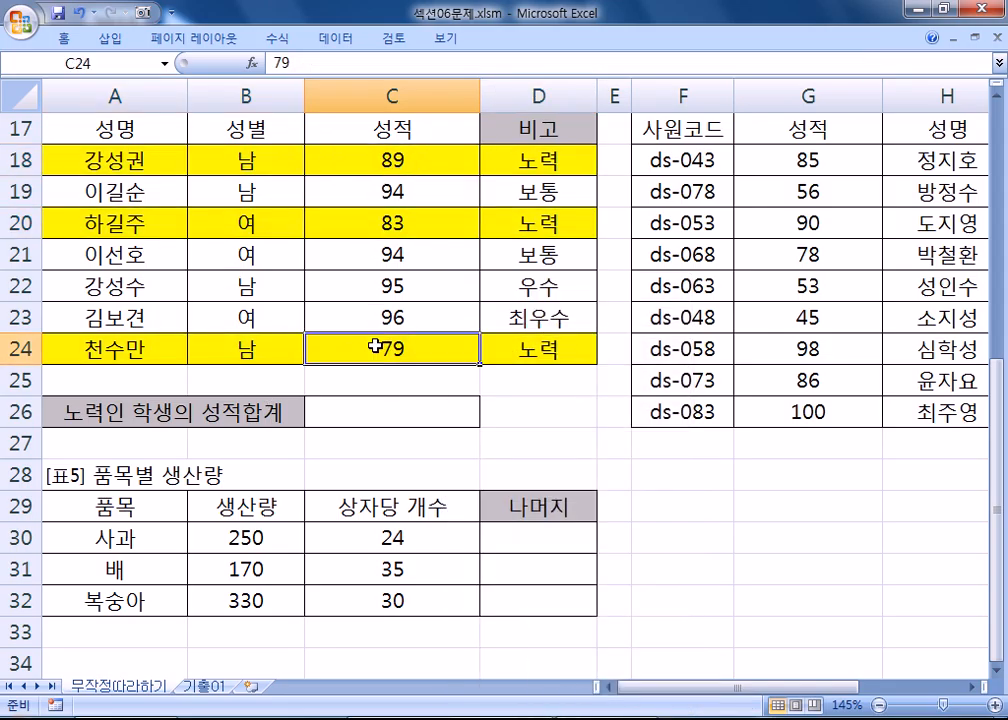
pyautogui.click(372, 417)
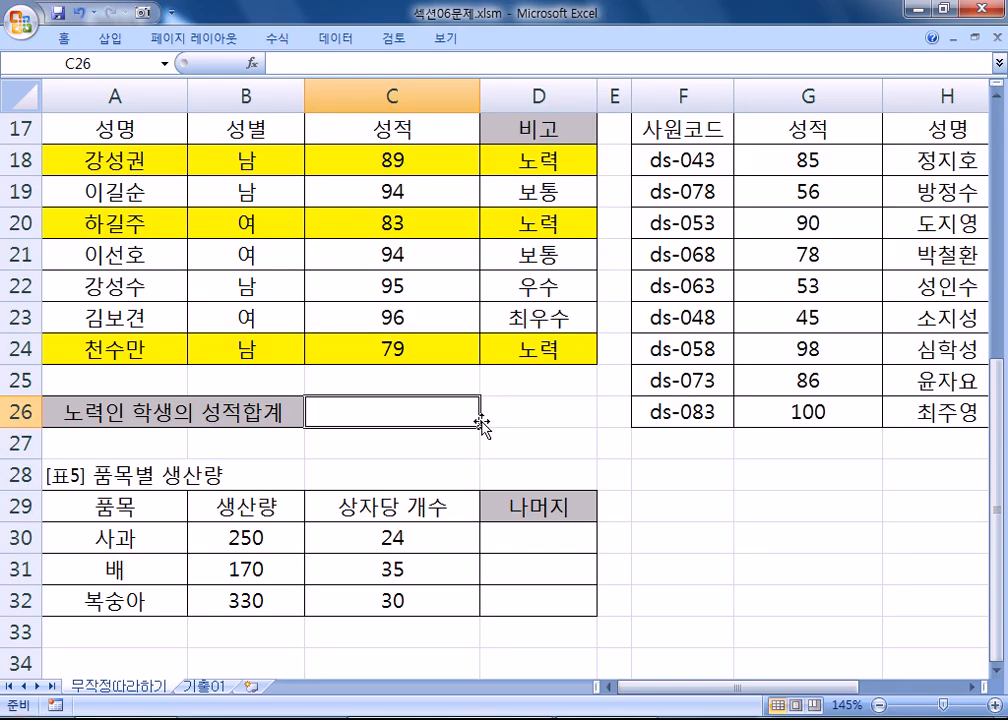
# - Enter =COUNTIF(D18:D24,"노력") in C25 to count the three 노력 students
pyautogui.click(386, 382)
pyautogui.click(507, 152)
pyautogui.click(500, 224)
pyautogui.click(513, 349)
pyautogui.click(400, 390)
pyautogui.write('=')
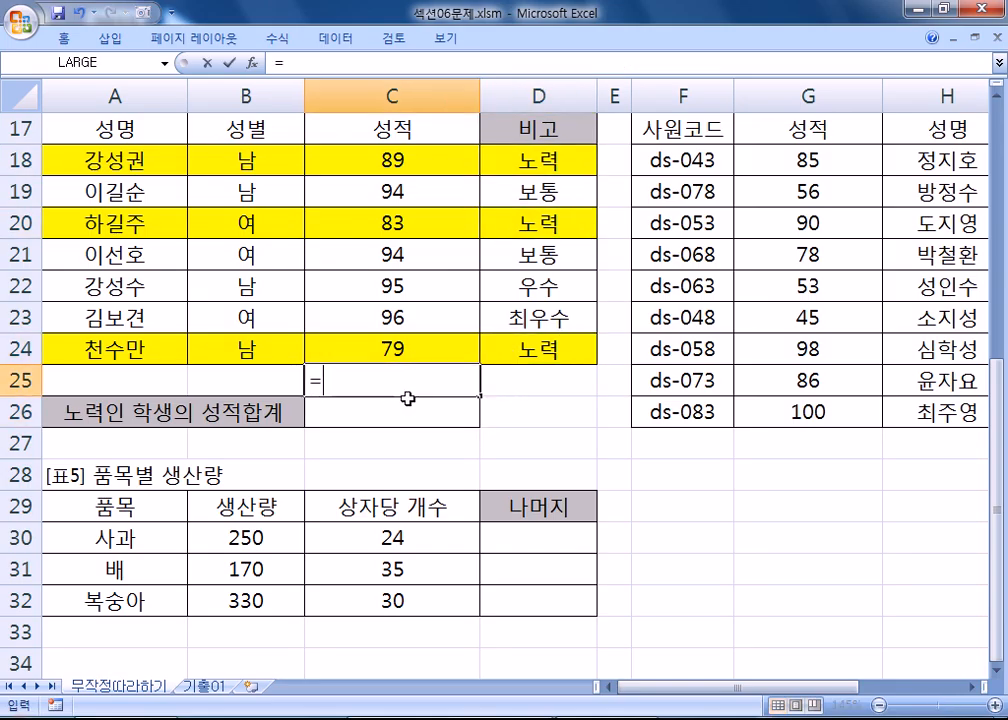
pyautogui.write('ㅈ')
pyautogui.press('BackSpace')
pyautogui.write('COUN')
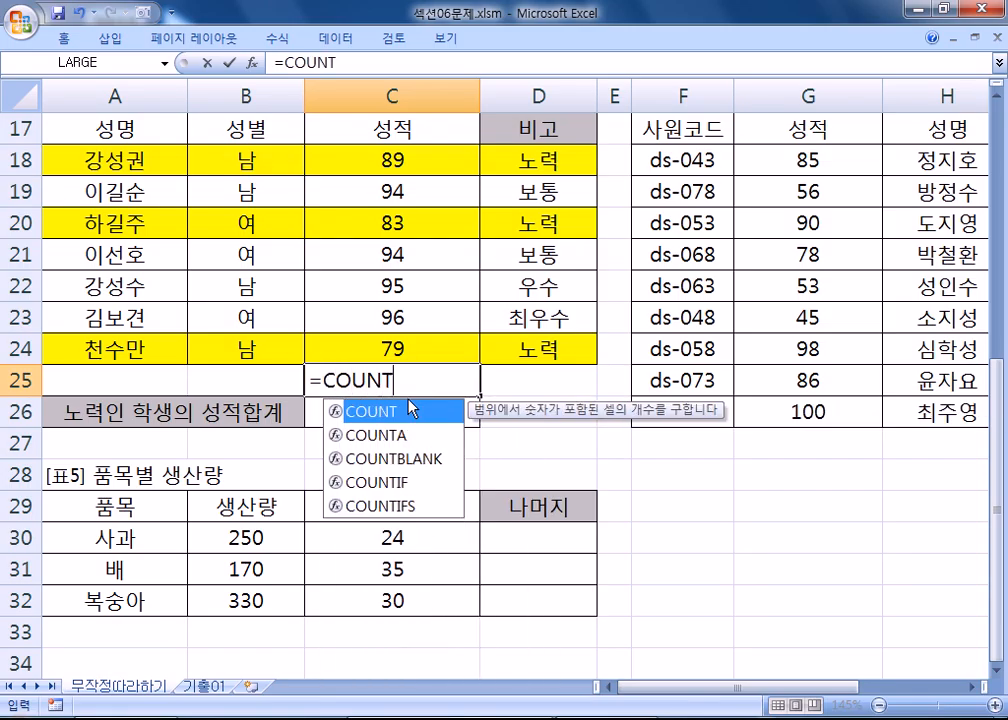
pyautogui.write('T')
pyautogui.press('Down')
pyautogui.press('Down')
pyautogui.press('Down')
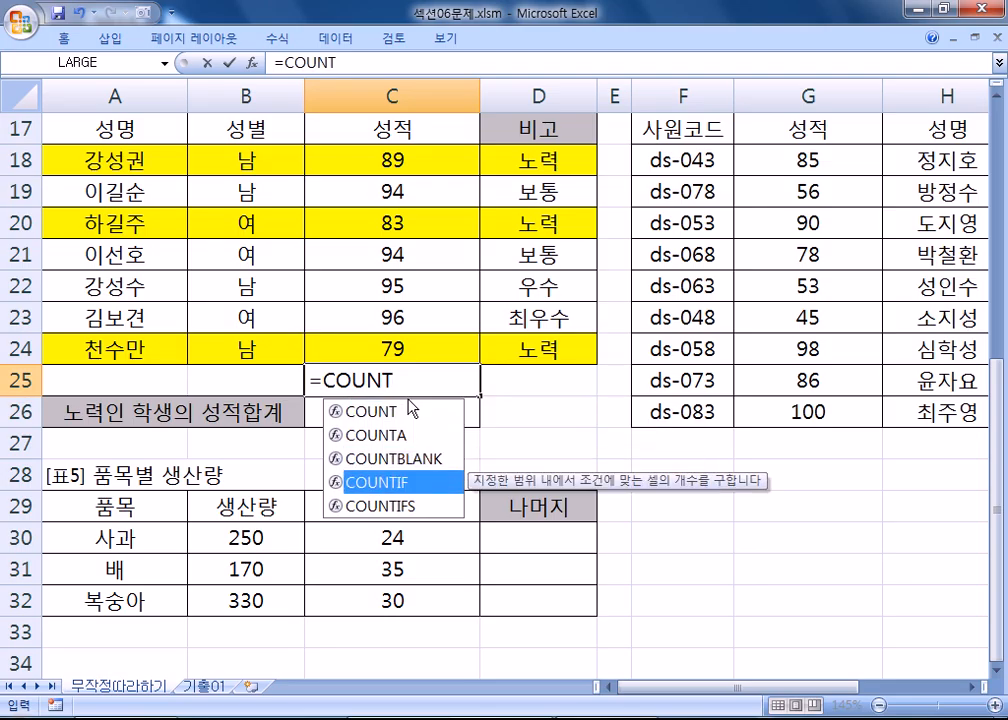
pyautogui.press('Tab')
pyautogui.moveTo(545, 162); pyautogui.dragTo(540, 350)
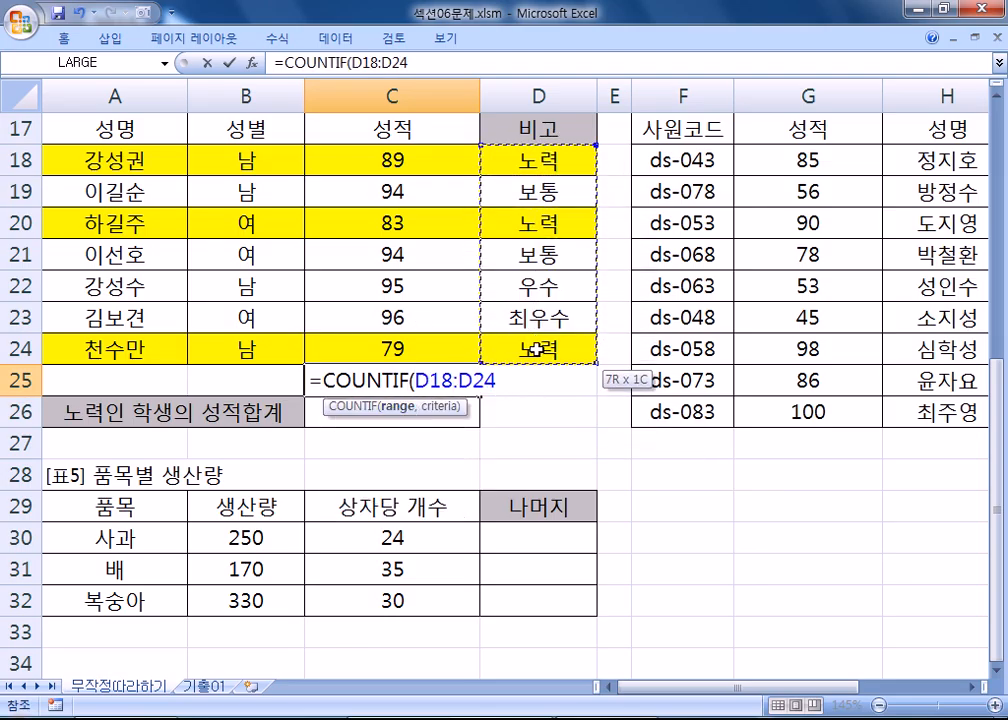
pyautogui.write(',"노력")')
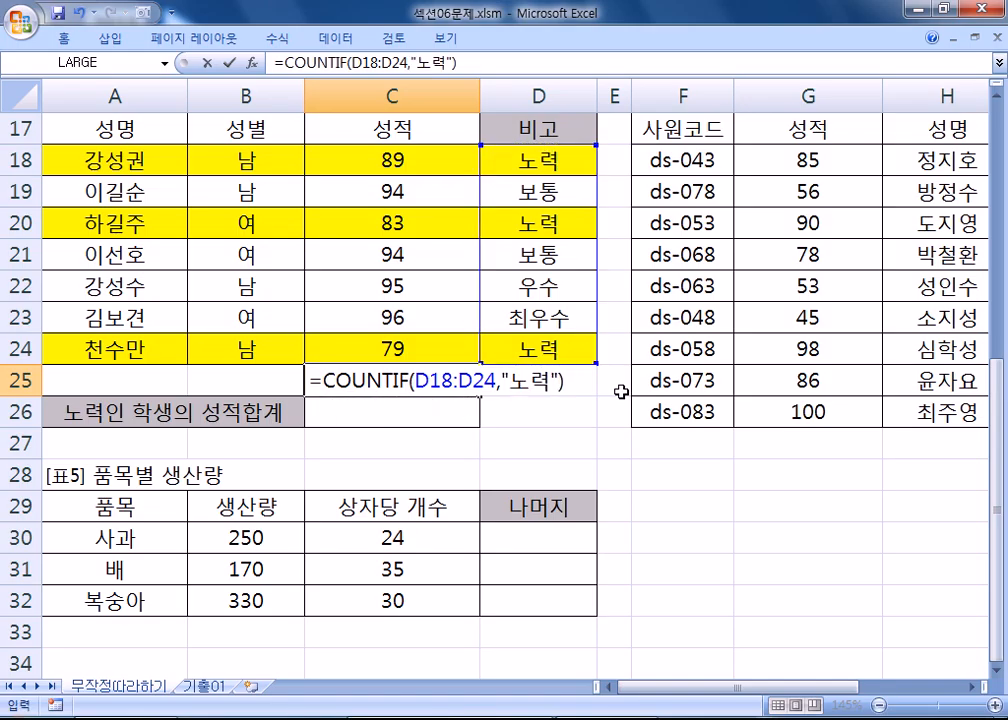
pyautogui.press('Return')
# - Append &"명" to C25's formula so it shows 3명, then test Undo and Redo
pyautogui.click(424, 383)
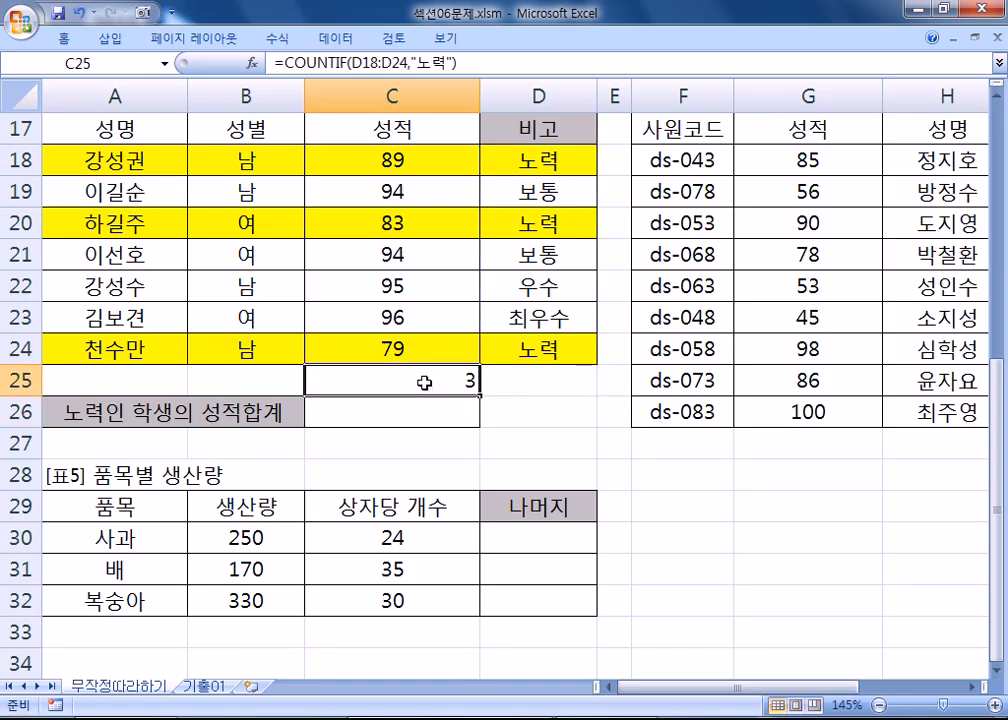
pyautogui.press('F2')
pyautogui.write('&"명"')
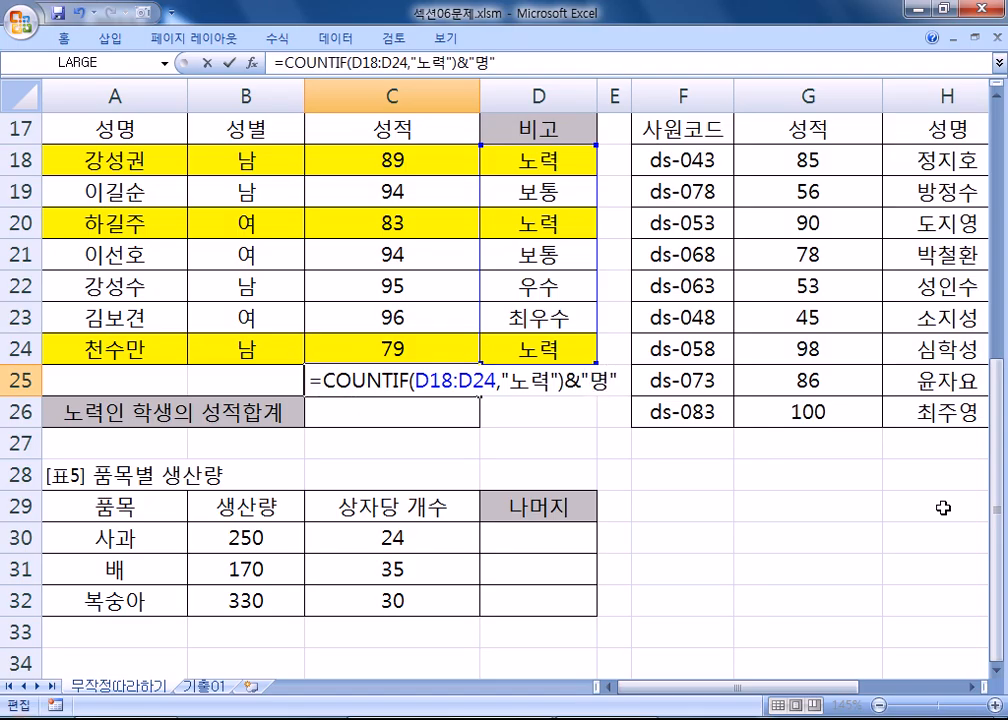
pyautogui.press('Return')
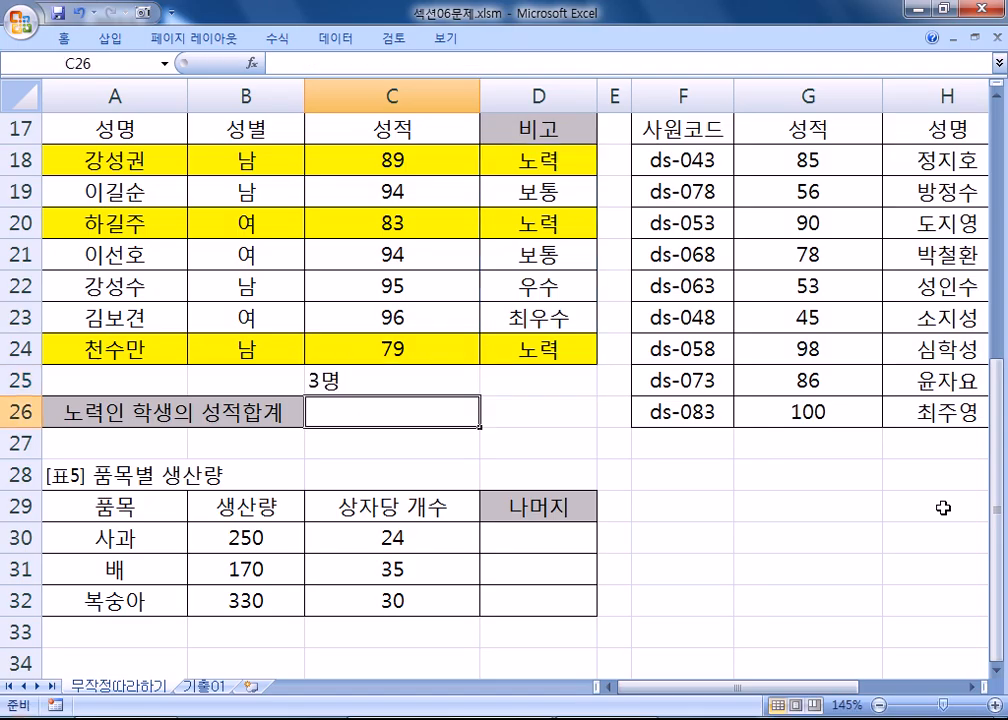
pyautogui.press('Up')
pyautogui.hotkey('ctrl', 'z')
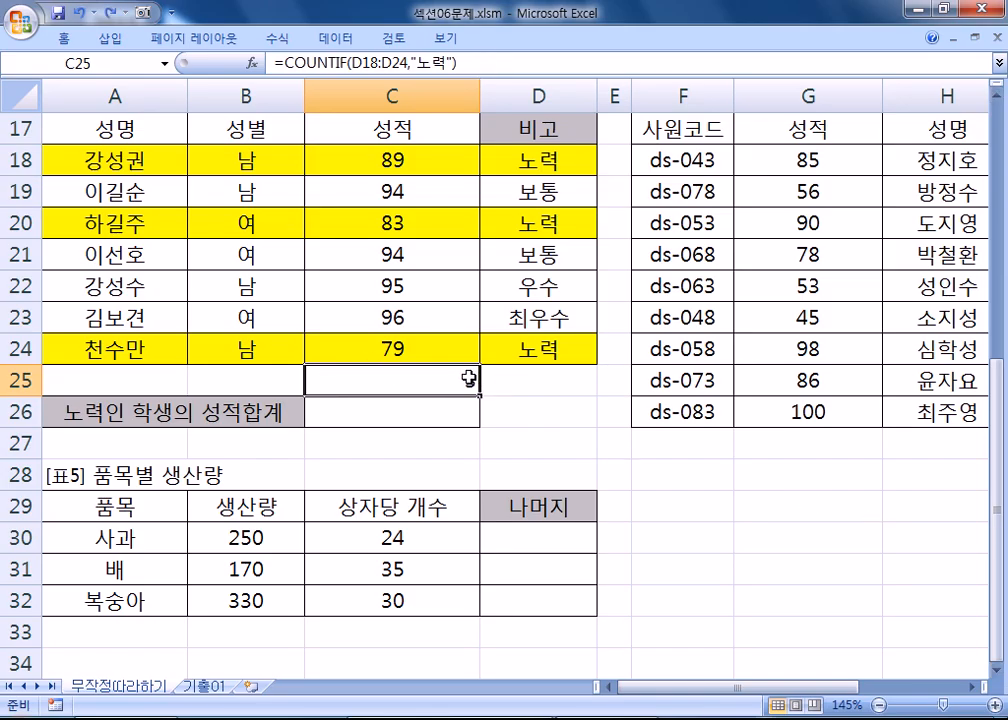
pyautogui.click(112, 13)
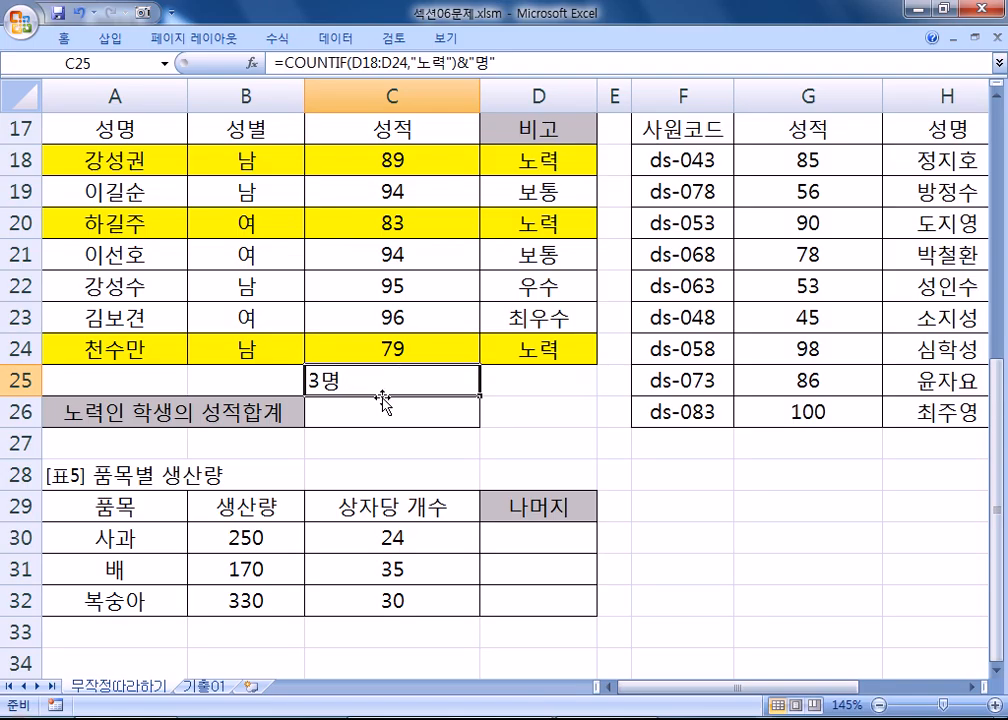
# - Clear C25 and select C26, reviewing the 노력 rows' labels and scores
pyautogui.press('Delete')
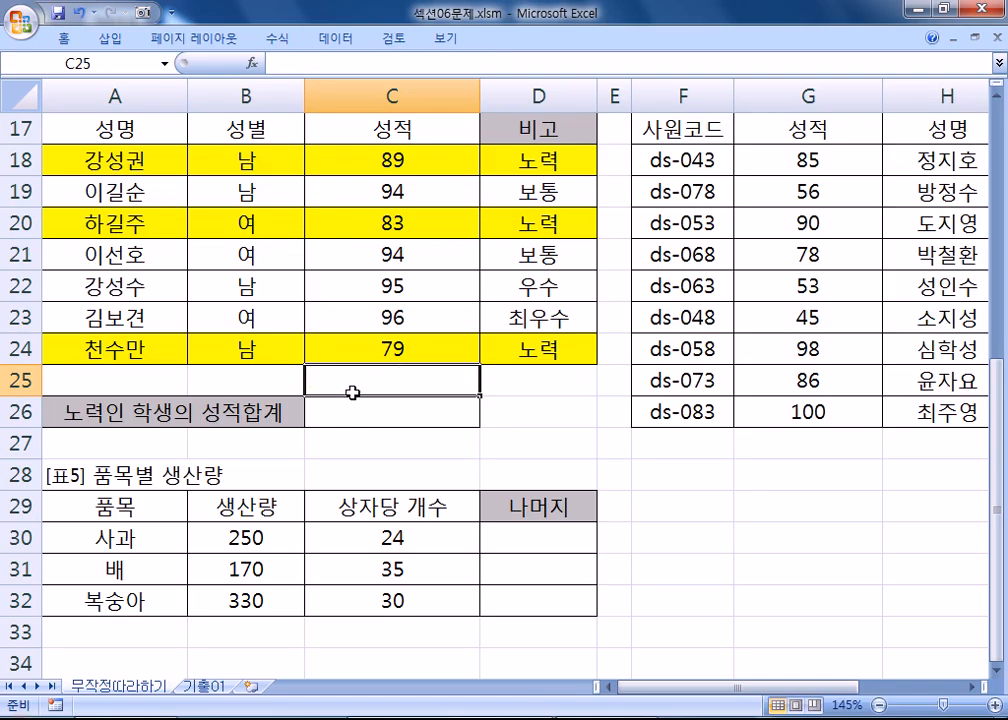
pyautogui.click(349, 412)
pyautogui.click(522, 228)
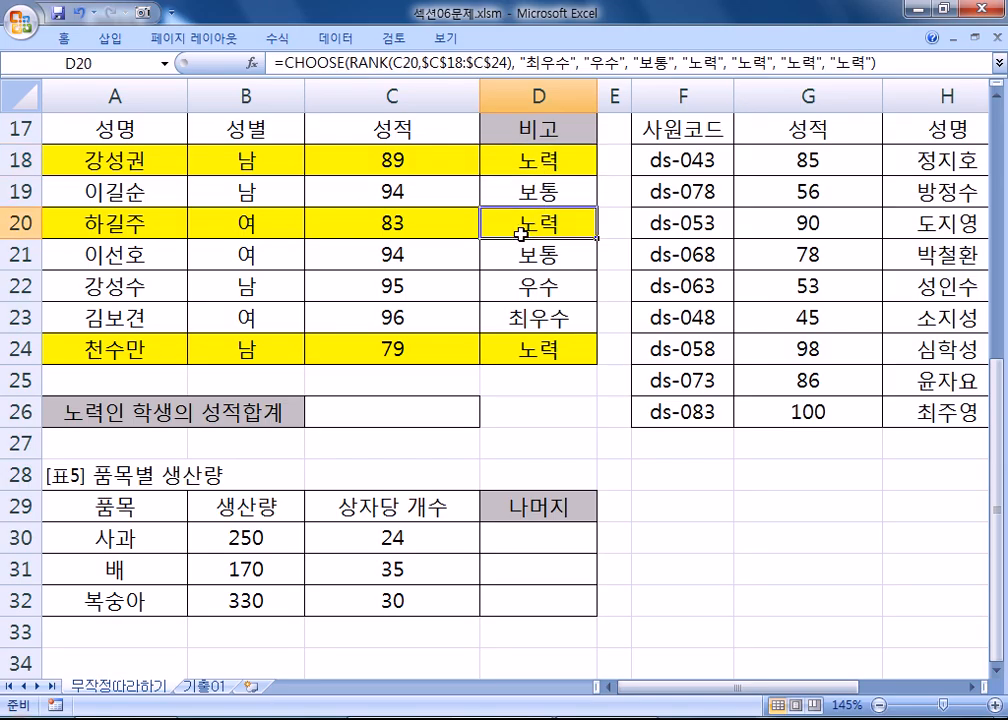
pyautogui.click(511, 349)
pyautogui.click(378, 162)
pyautogui.click(356, 224)
pyautogui.click(353, 350)
pyautogui.click(347, 412)
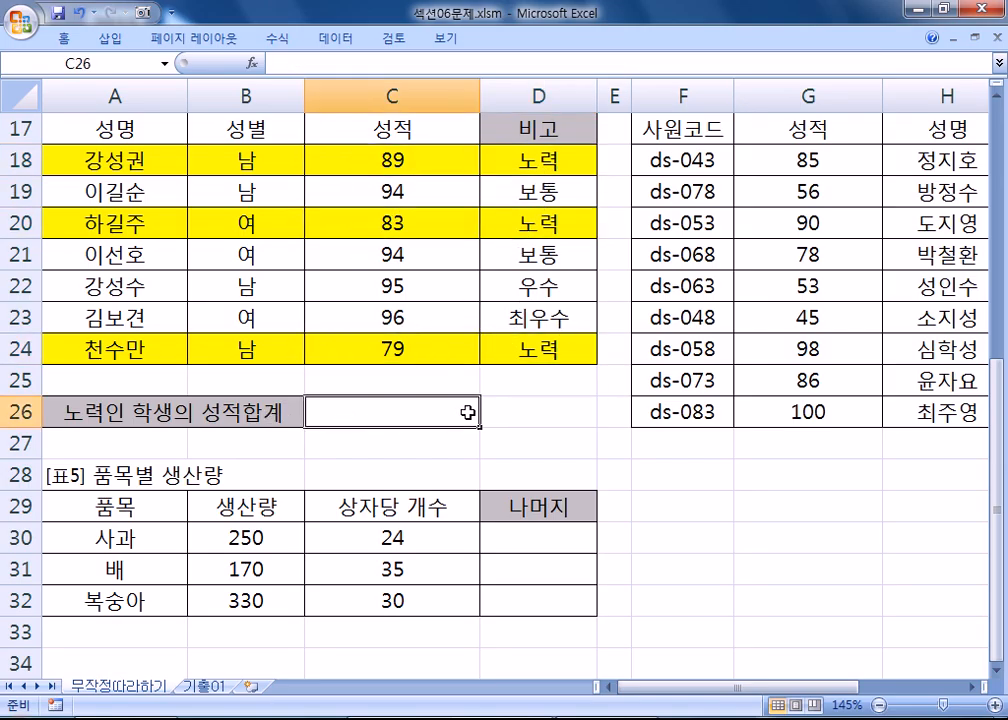
# - Enter =SUM(C18:C24) in C26 to total all scores to 630
pyautogui.write('SUMI')
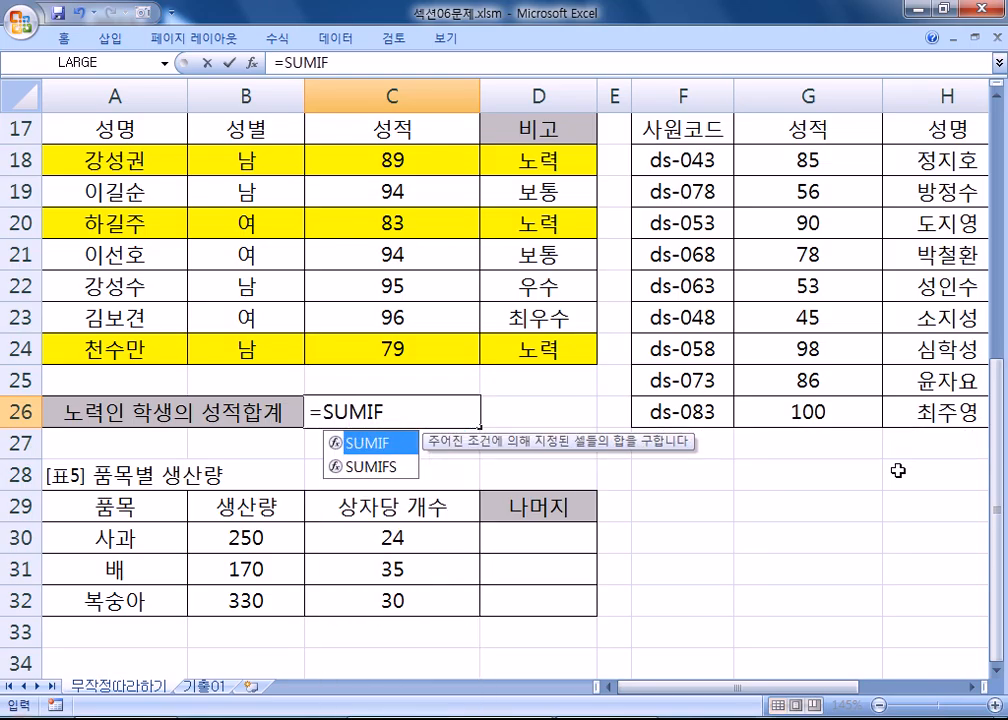
pyautogui.press('BackSpace')
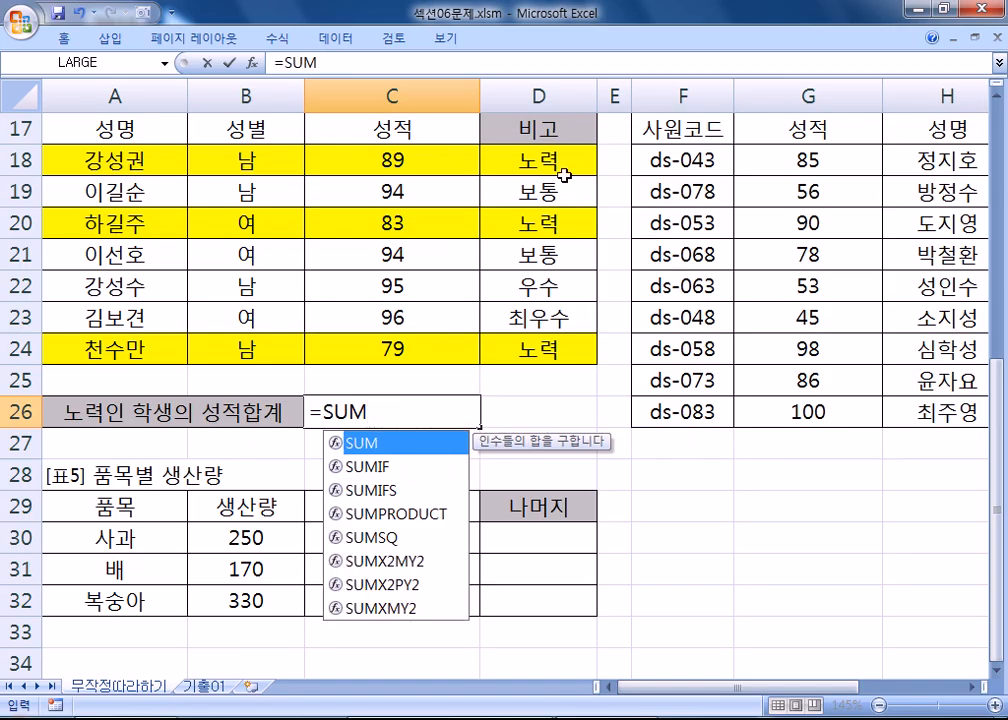
pyautogui.moveTo(448, 160); pyautogui.dragTo(412, 349)
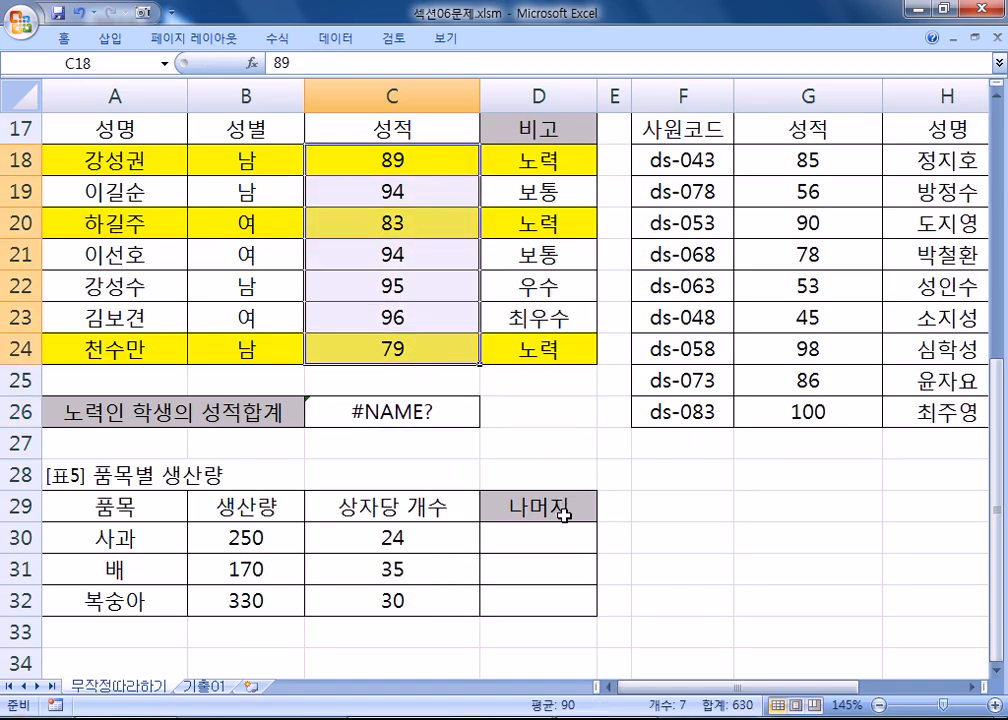
pyautogui.doubleClick(421, 410)
pyautogui.press('Tab')
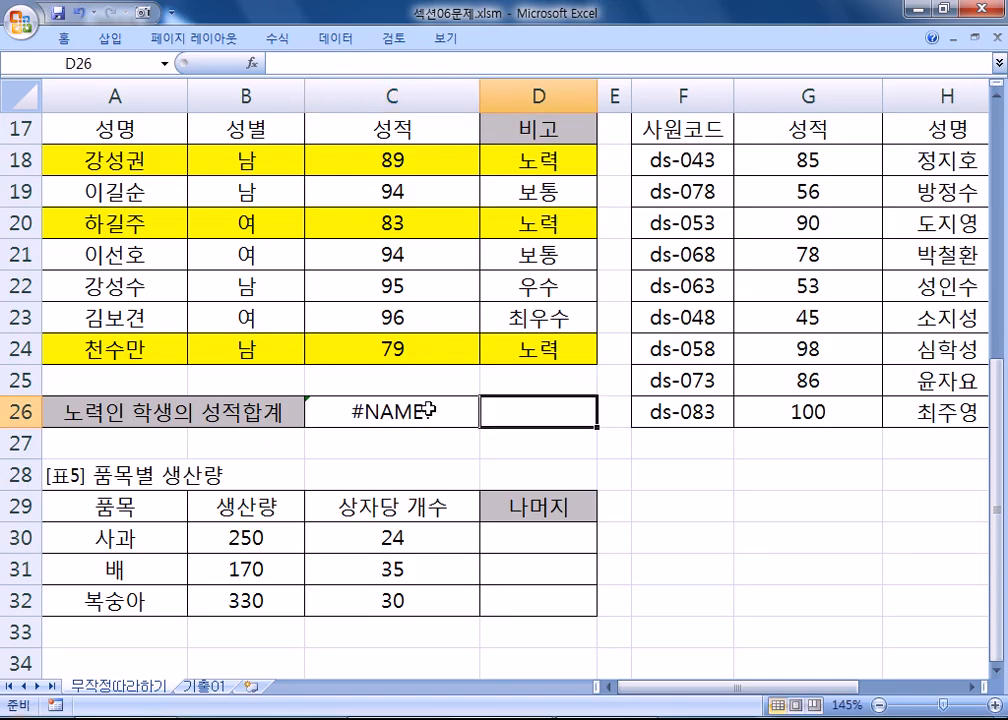
pyautogui.doubleClick(432, 408)
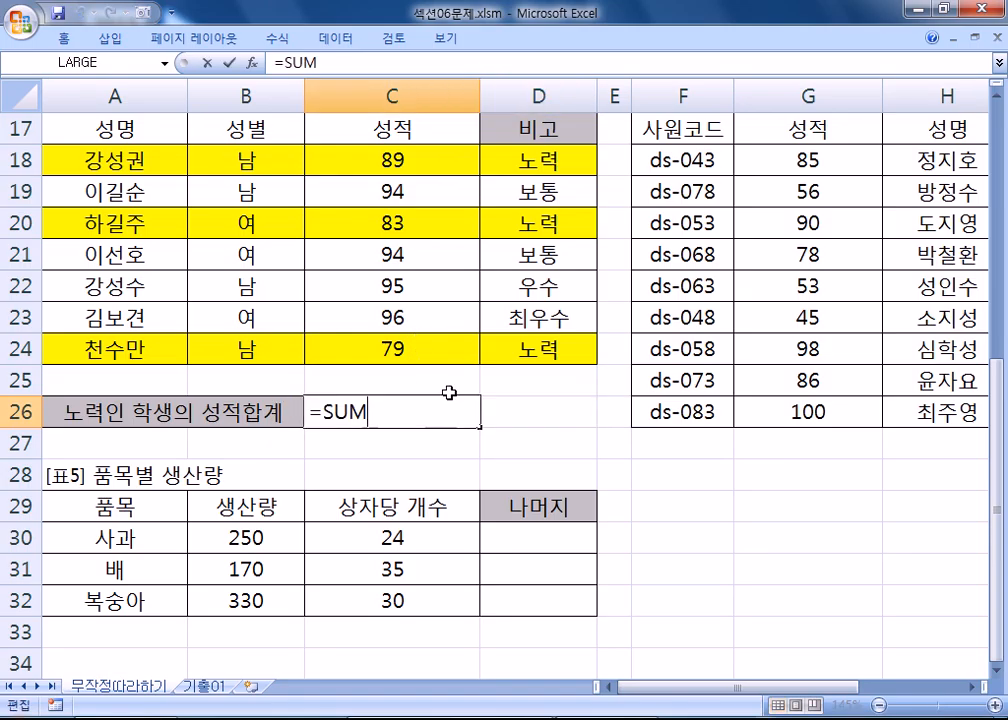
pyautogui.write('(')
pyautogui.moveTo(396, 162); pyautogui.dragTo(396, 338)
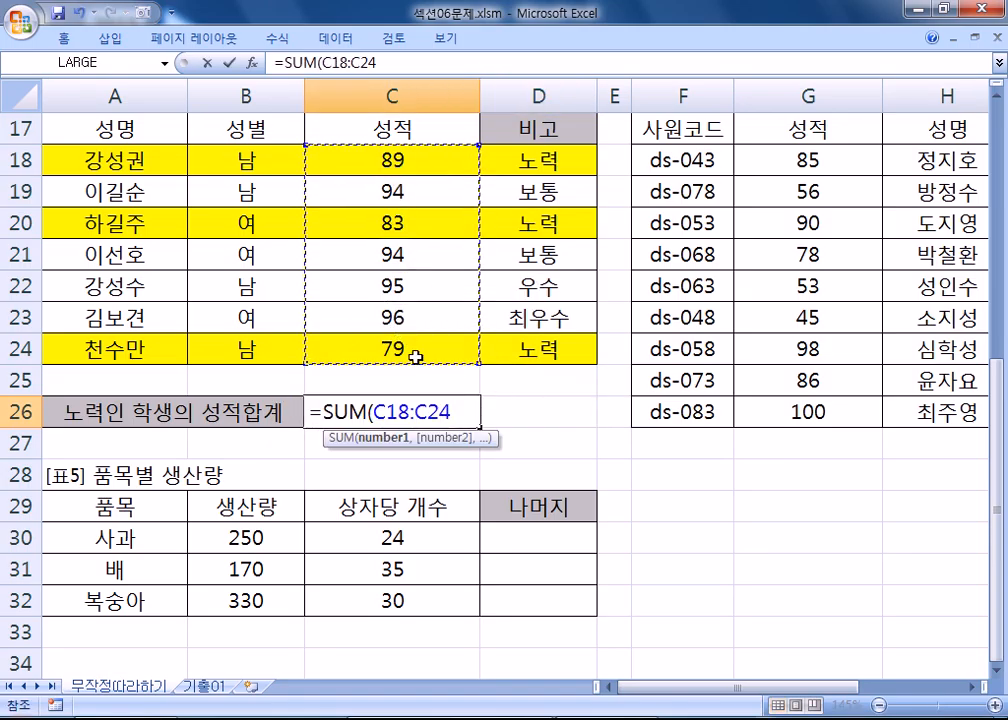
pyautogui.press('Return')
pyautogui.click(394, 413)
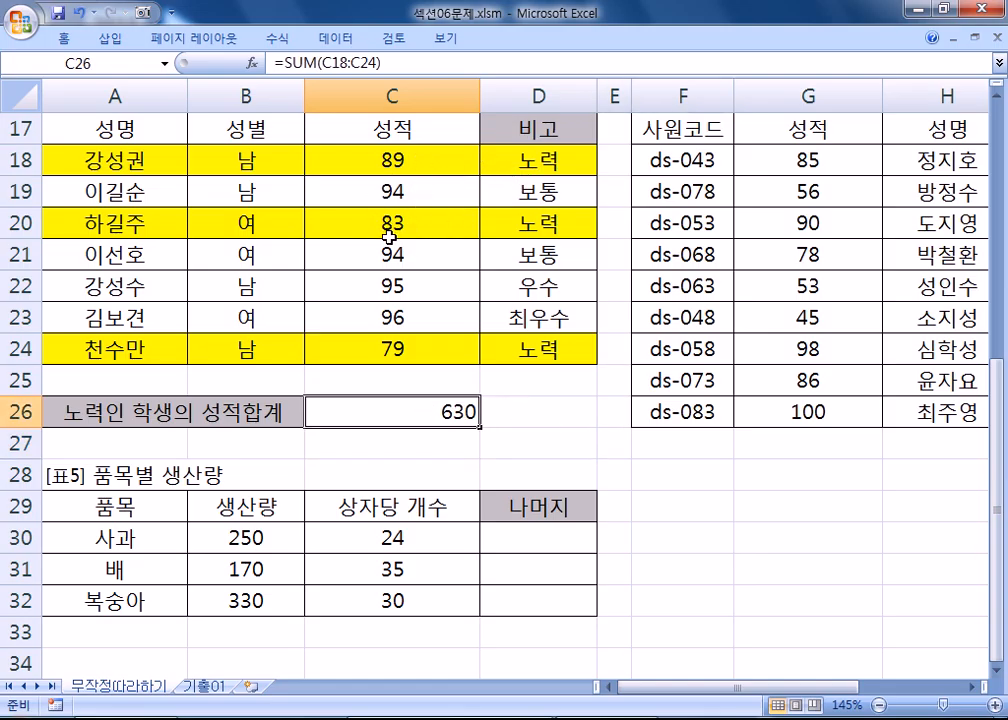
pyautogui.click(394, 346)
# - Enter a SUMIF in C26 with condition range D18:D24 and criterion "노력", trying it without a sum range
pyautogui.click(386, 413)
pyautogui.write('=SUMIF(')
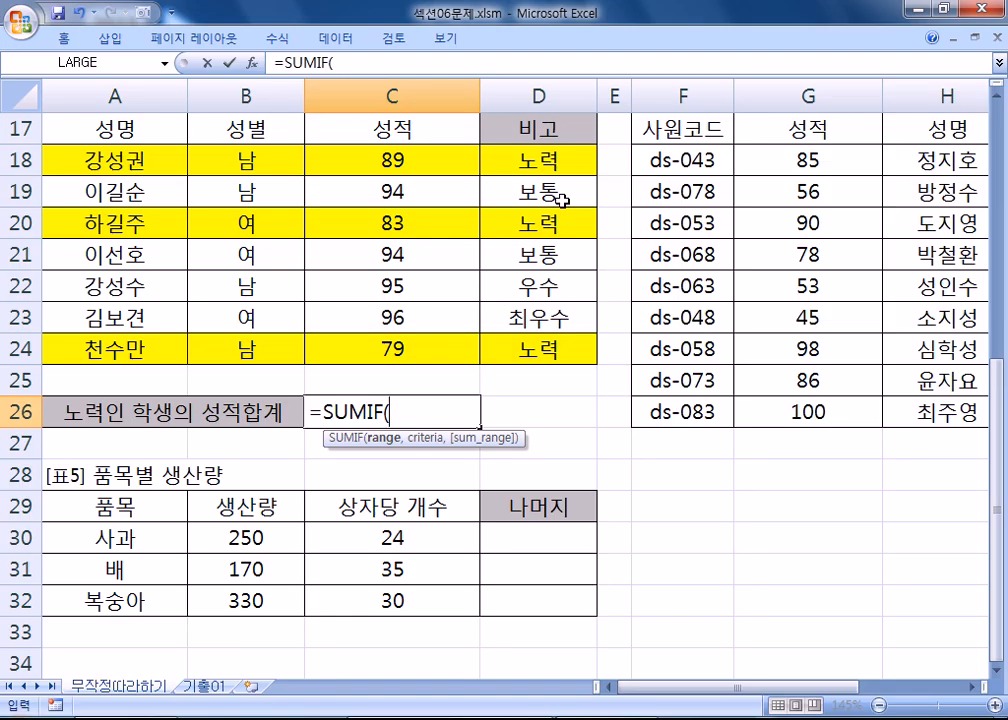
pyautogui.moveTo(578, 162); pyautogui.dragTo(558, 347)
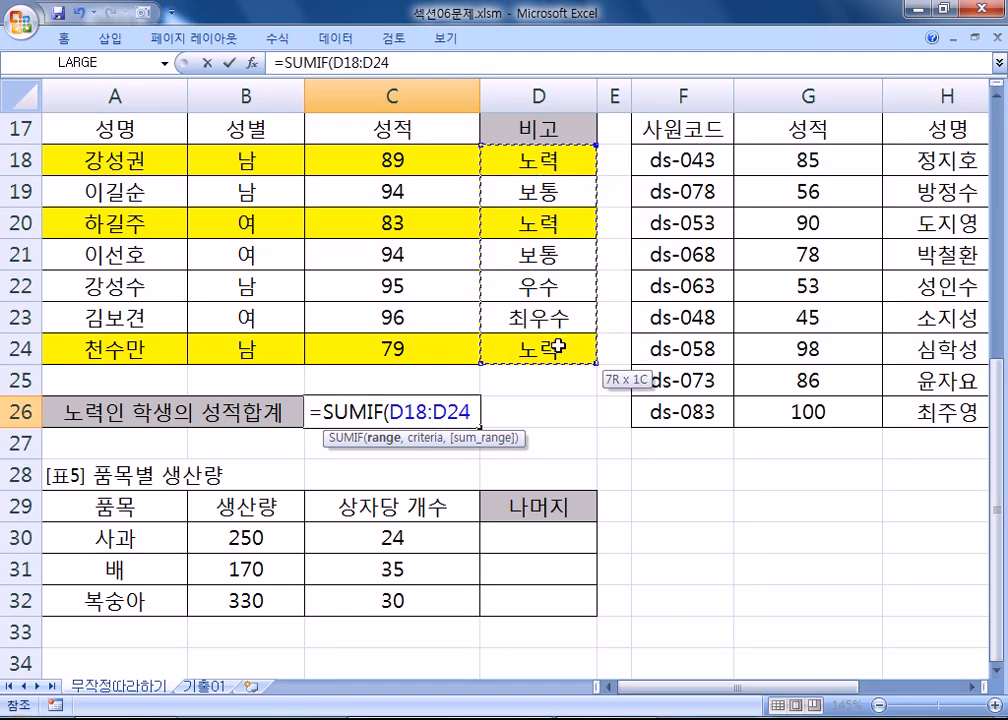
pyautogui.write(',"노력",')
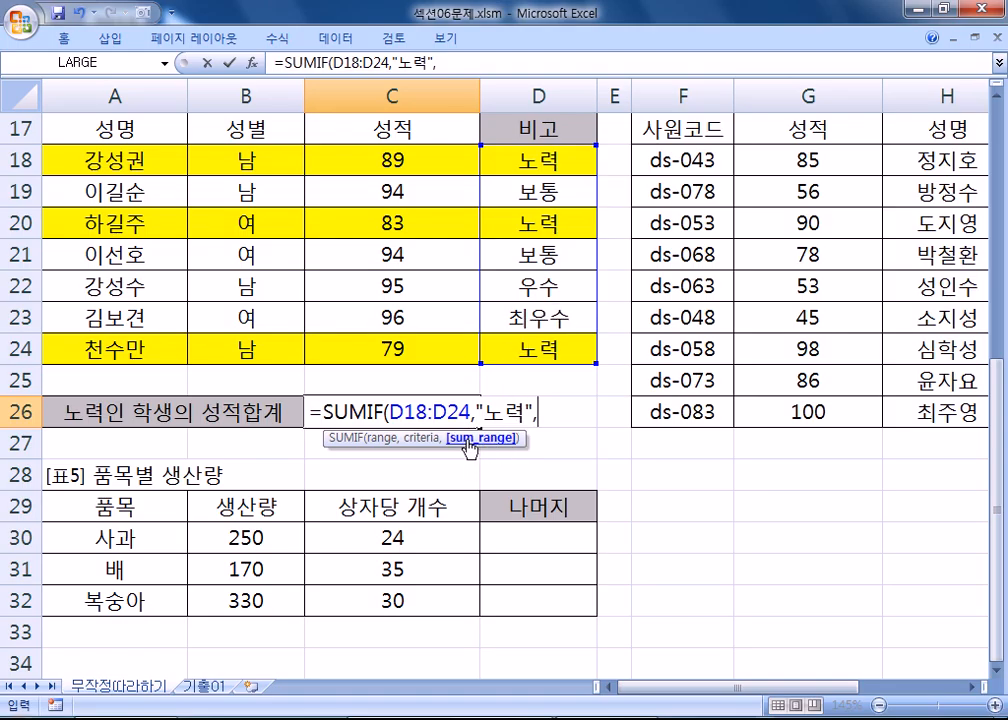
pyautogui.moveTo(360, 155); pyautogui.dragTo(363, 353)
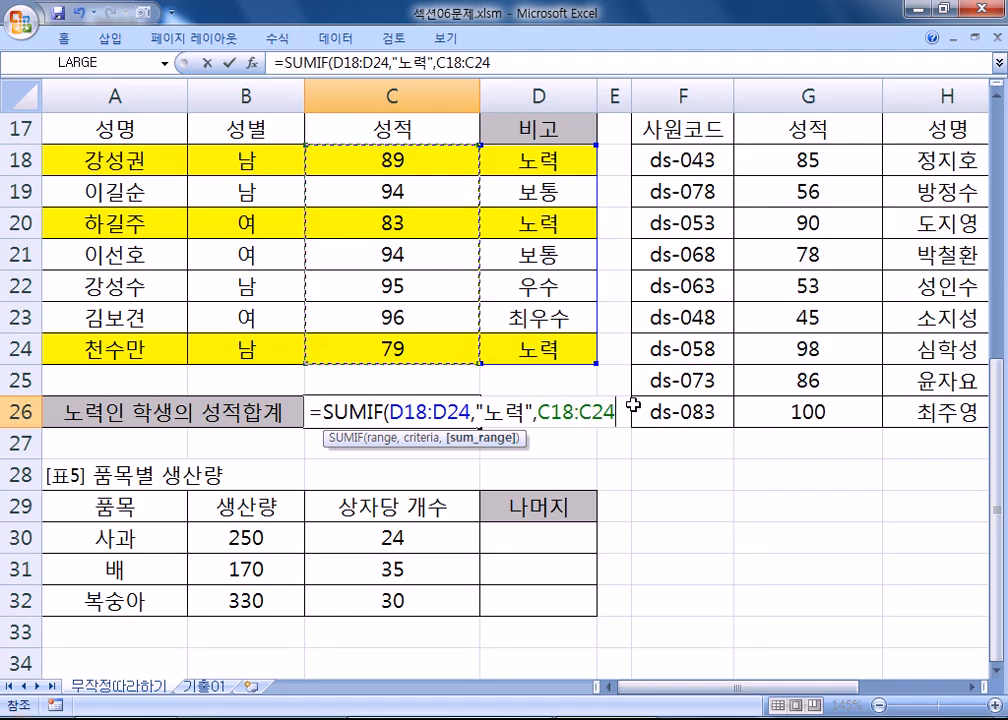
pyautogui.moveTo(436, 152); pyautogui.dragTo(417, 356)
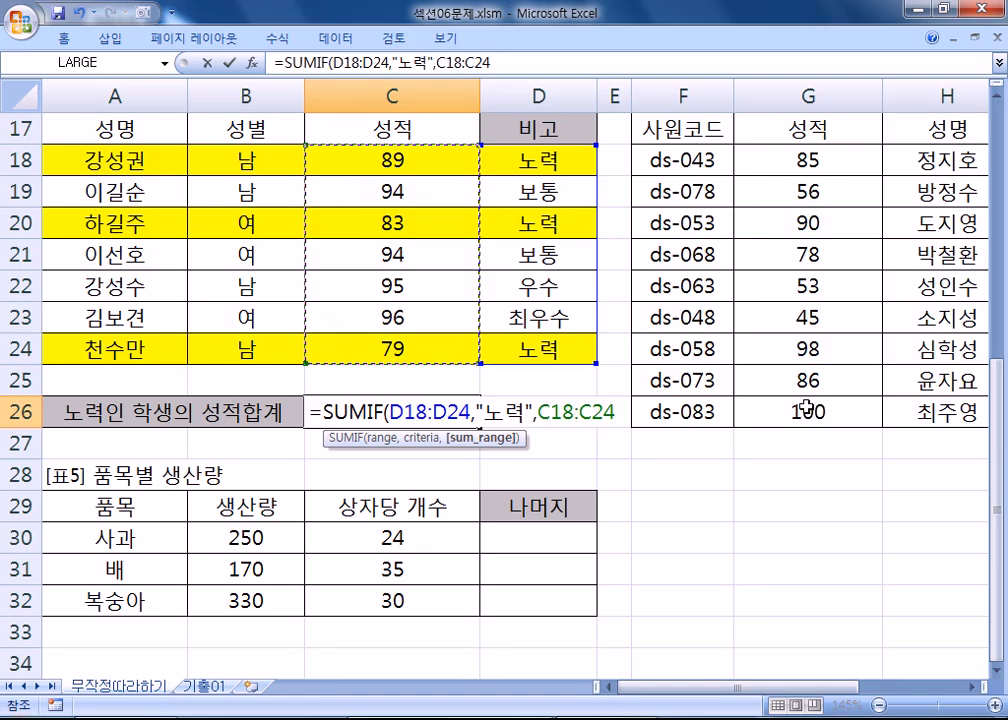
pyautogui.moveTo(535, 411); pyautogui.dragTo(665, 408)
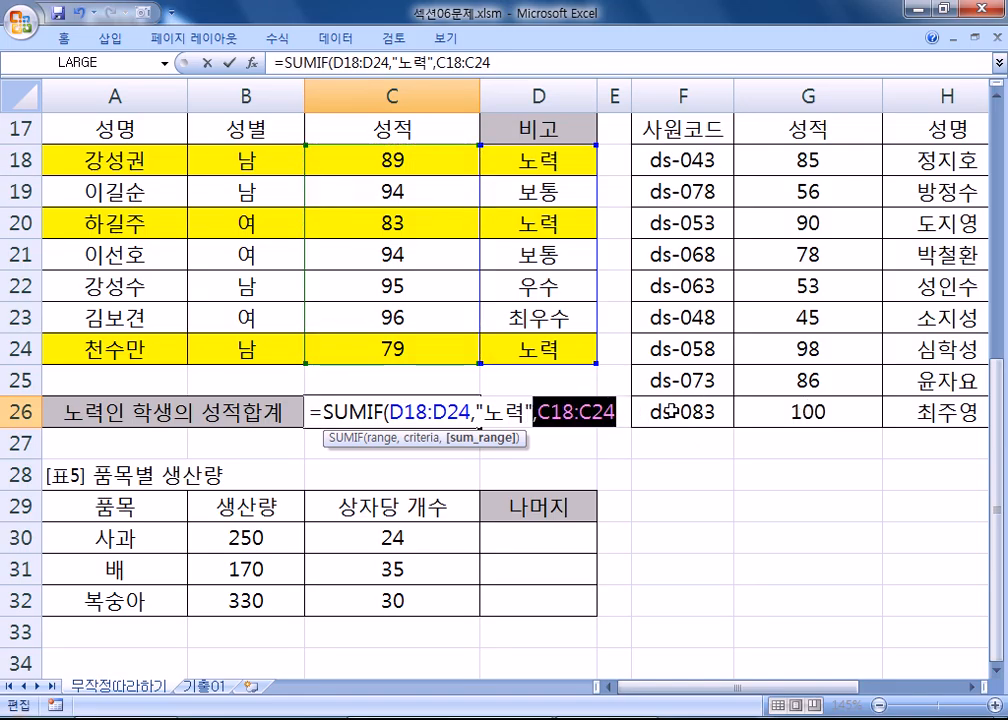
pyautogui.press('BackSpace')
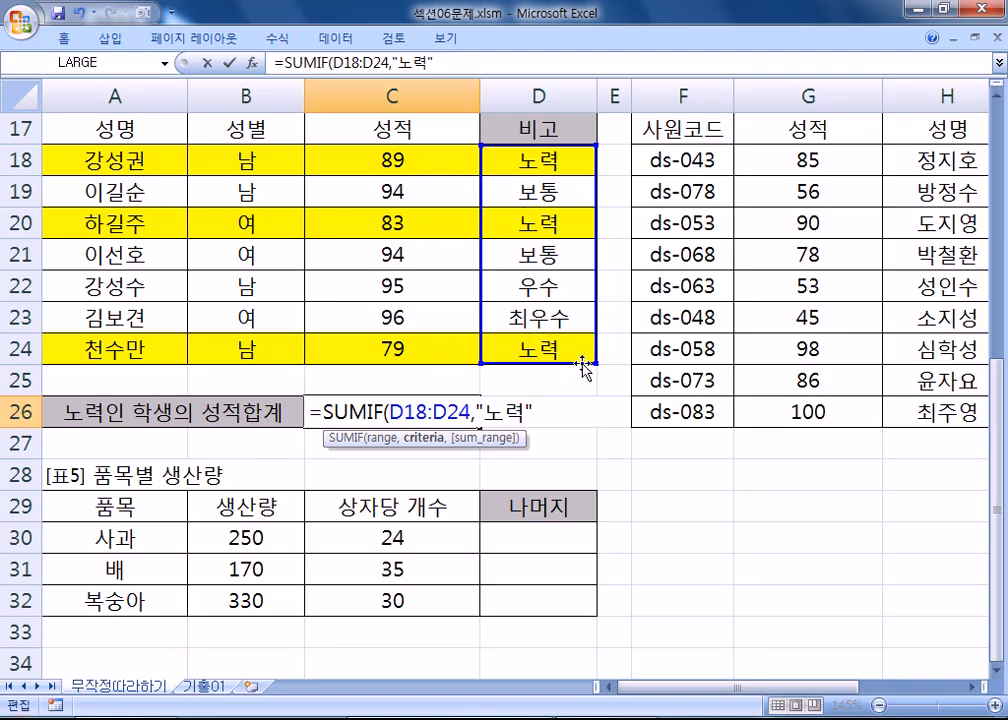
pyautogui.press('Return')
# - Add C18:C24 as the sum range so C26 holds =SUMIF(D18:D24,"노력",C18:C24), giving 251
pyautogui.click(448, 413)
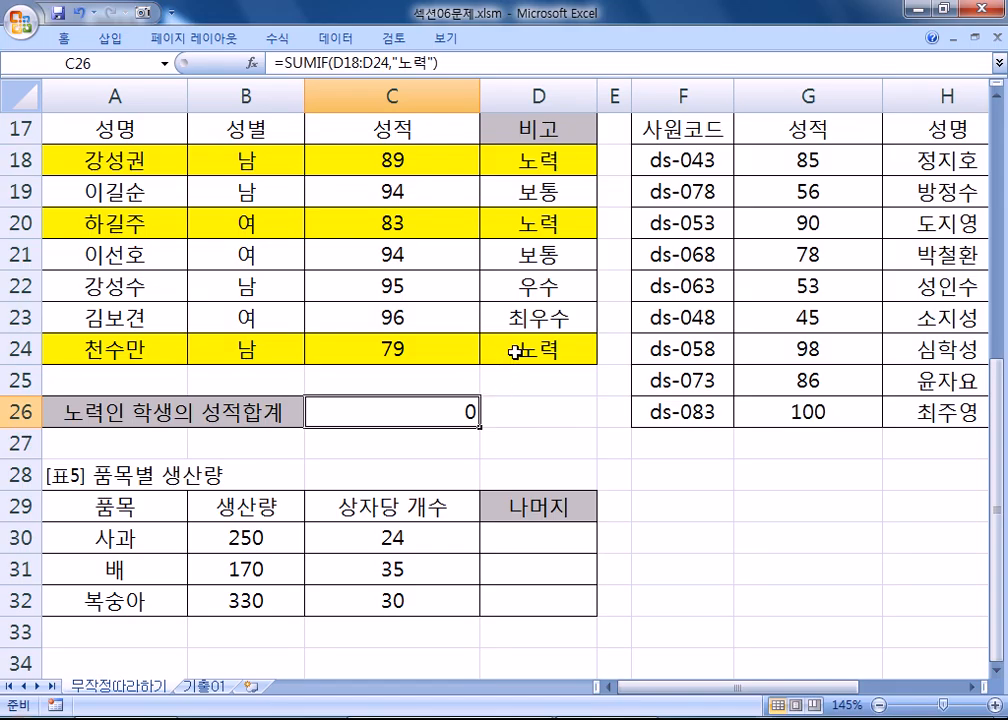
pyautogui.moveTo(518, 162); pyautogui.dragTo(513, 353)
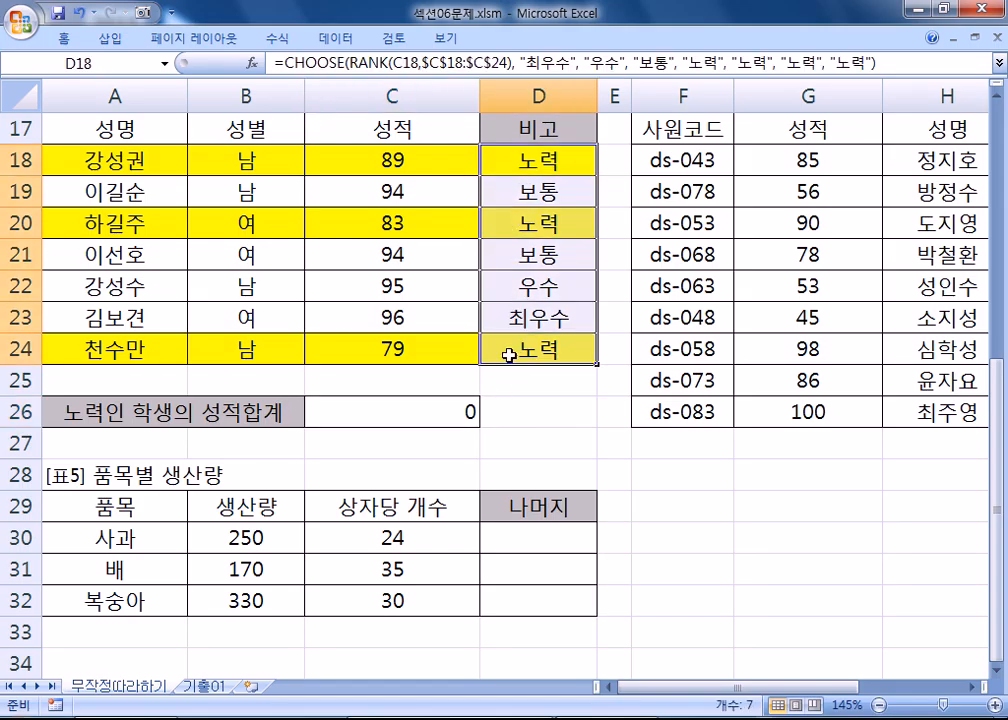
pyautogui.click(409, 404)
pyautogui.press('F2')
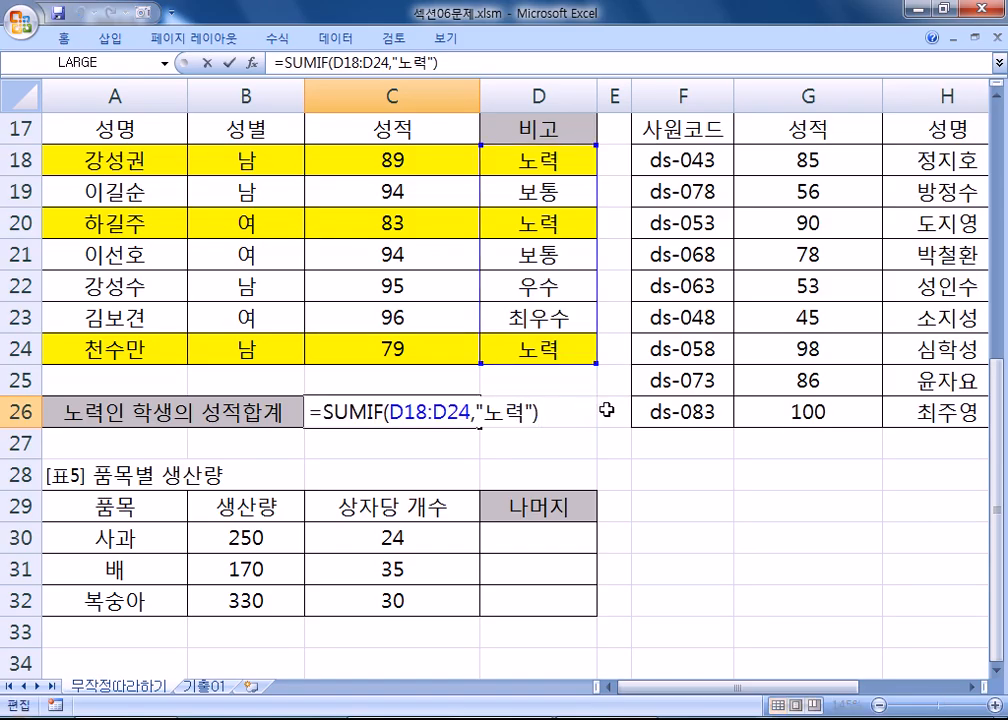
pyautogui.press('BackSpace')
pyautogui.write(',')
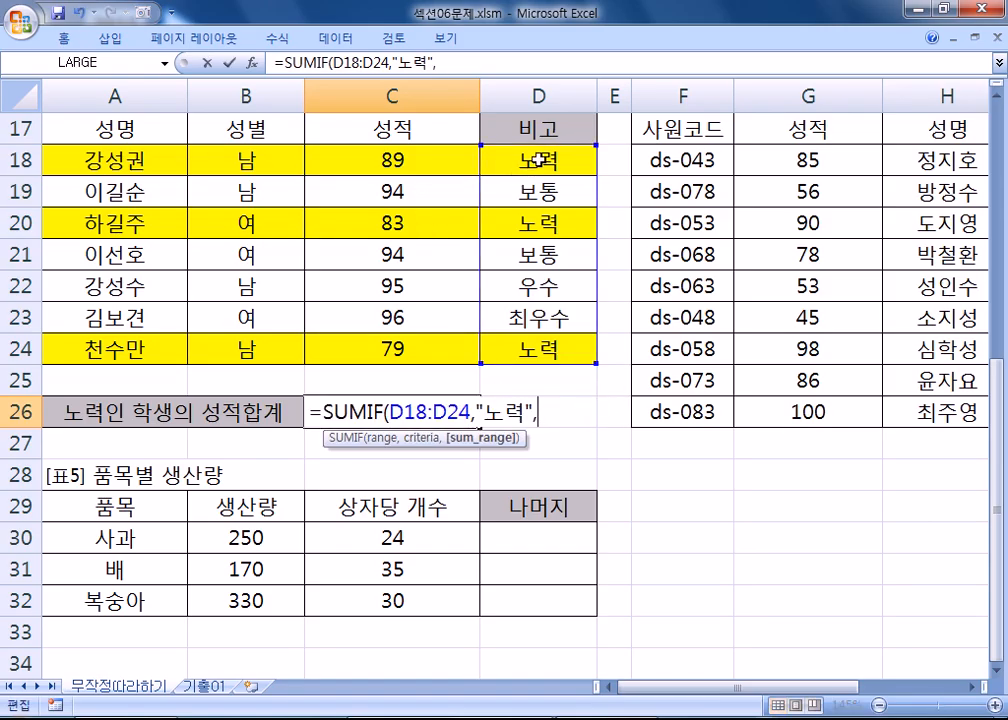
pyautogui.moveTo(400, 158); pyautogui.dragTo(375, 347)
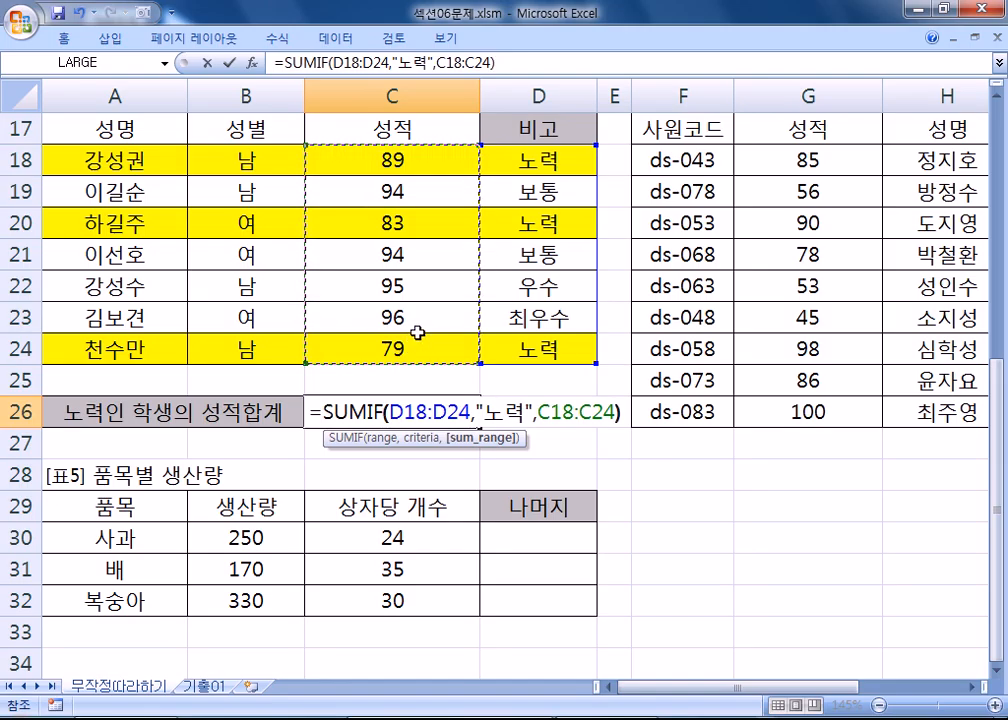
pyautogui.press('Return')
pyautogui.click(443, 411)
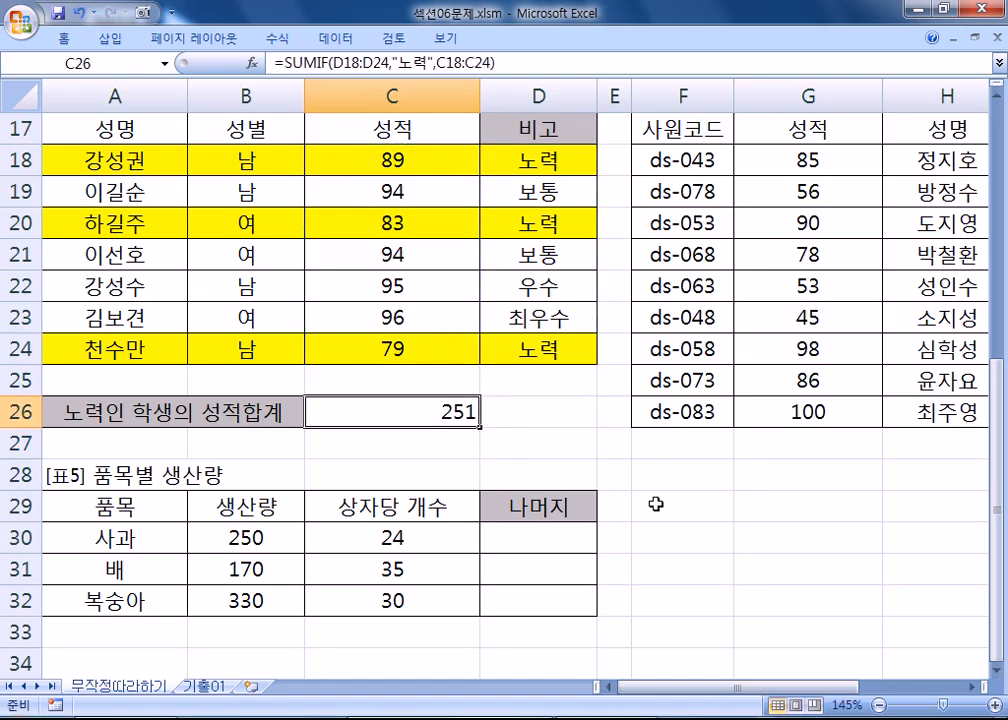
pyautogui.click(551, 64)
# - Copy C26's SUMIF formula into Notepad under 4번) with the note 조건부 합계 below it
pyautogui.moveTo(551, 64); pyautogui.dragTo(276, 64)
pyautogui.hotkey('ctrl', 'c')
pyautogui.hotkey('alt', 'Tab')
pyautogui.hotkey('ctrl', 'v')
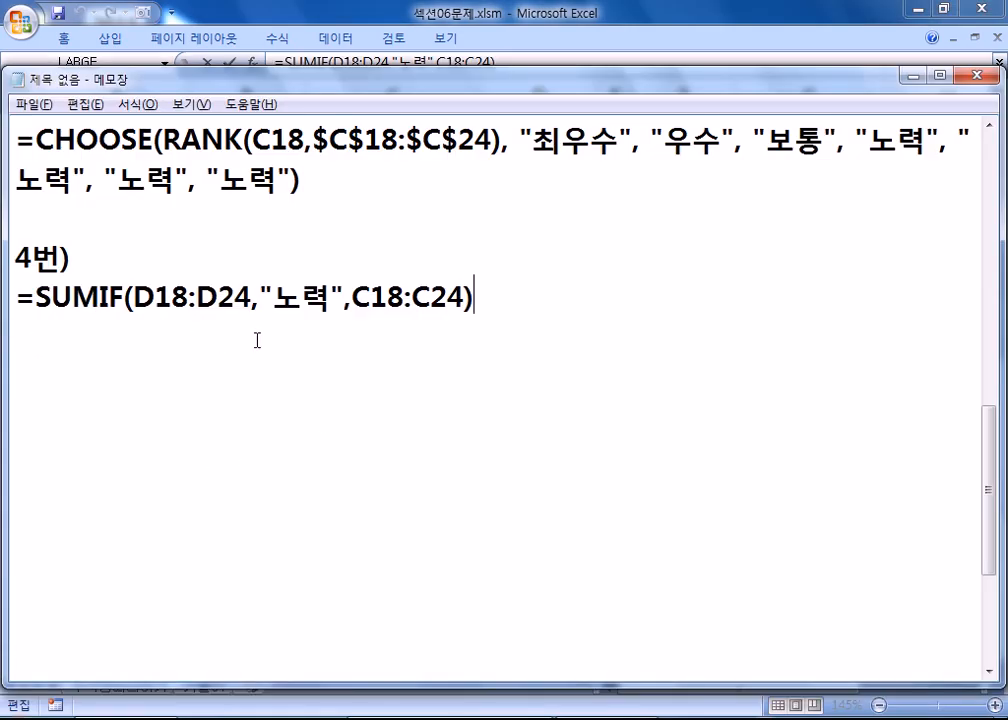
pyautogui.press('Return')
pyautogui.write('조건부')
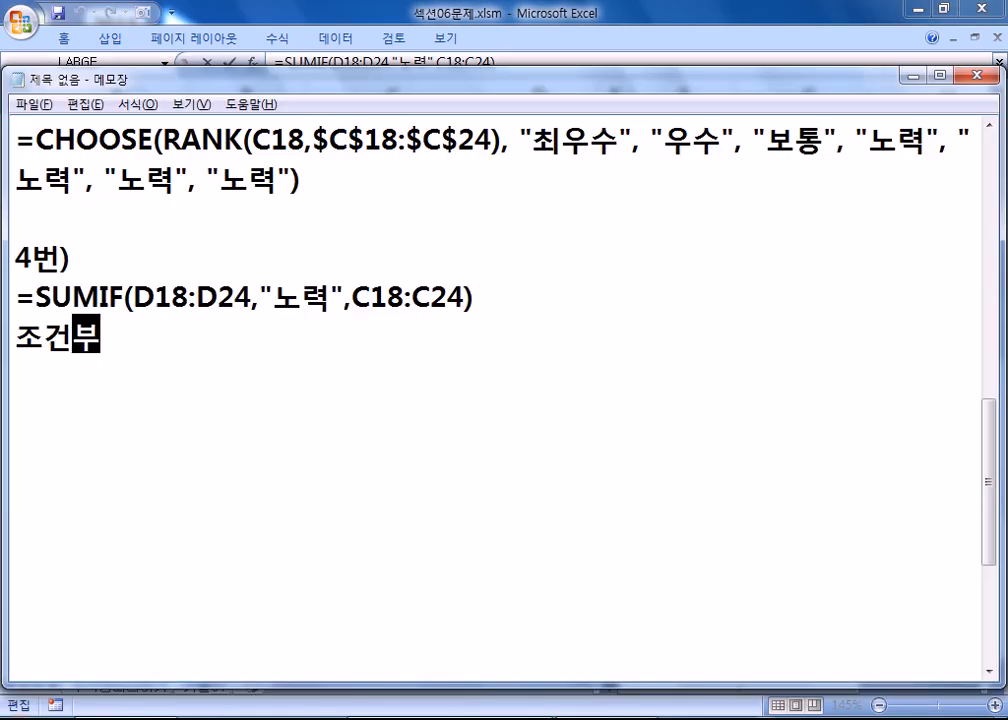
pyautogui.write(' 합계')
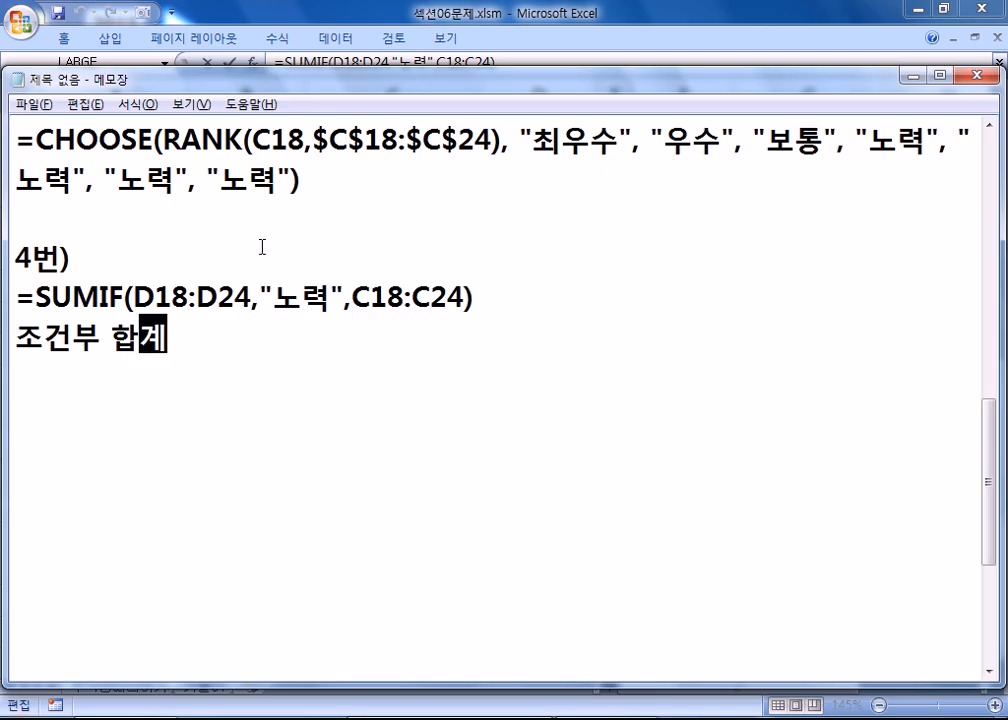
# - Add the syntax line =SUMIF(범위, 조건, 합계를 구할 범위) after the 4번) line
pyautogui.click(325, 265)
pyautogui.press('Return')
pyautogui.write('=SUMIF( QJAD')
pyautogui.press('BackSpace')
pyautogui.press('BackSpace')
pyautogui.press('BackSpace')
pyautogui.press('BackSpace')
pyautogui.press('BackSpace')
pyautogui.press('Hangul')
pyautogui.write('범위,')
pyautogui.write(' 조건, 합ㄱ')
pyautogui.write('계를 ㄱ')
pyautogui.write('구할 범위)')
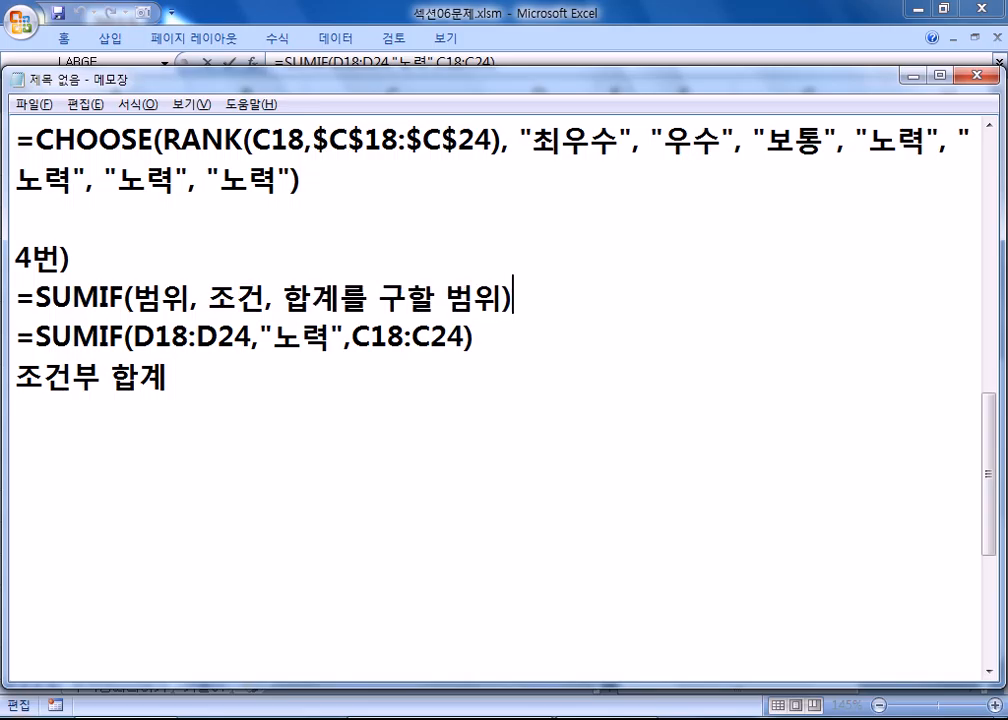
# - Highlight the syntax's 범위 argument alongside the formula's 노력 criterion and D18:D24 range
pyautogui.scroll(1, 330, 266)
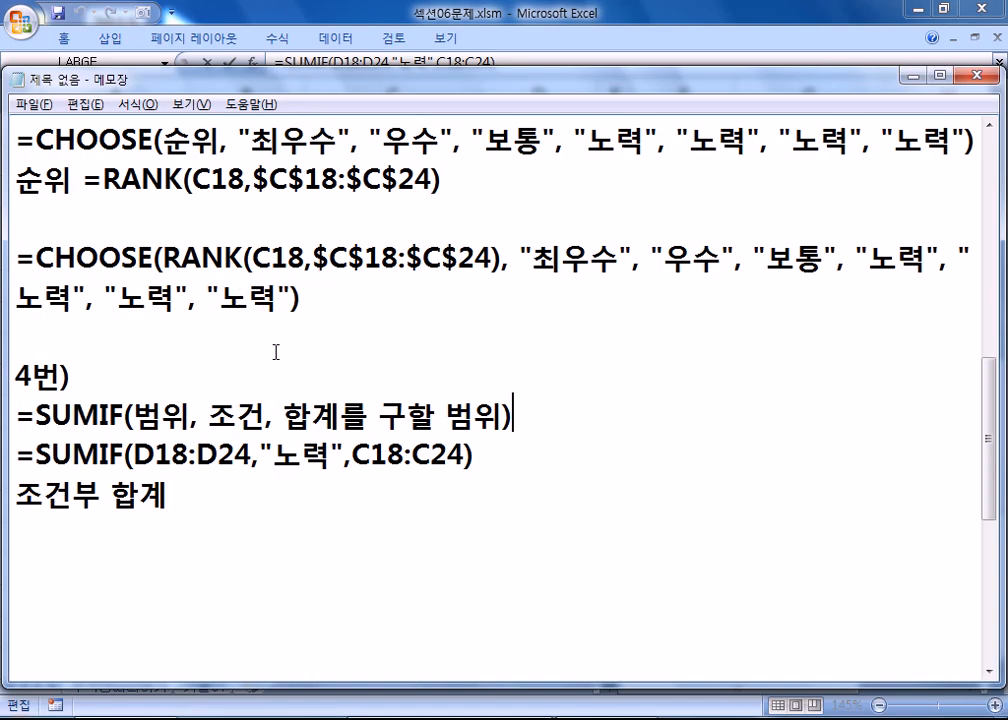
pyautogui.click(230, 410)
pyautogui.moveTo(131, 415); pyautogui.dragTo(201, 420)
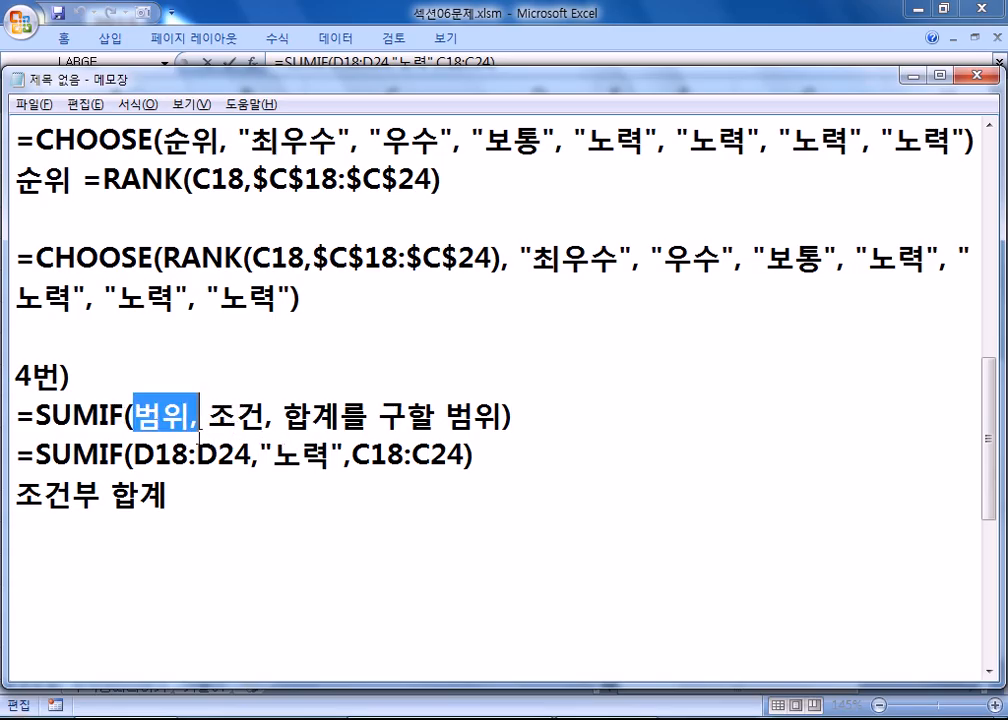
pyautogui.moveTo(273, 456); pyautogui.dragTo(321, 456)
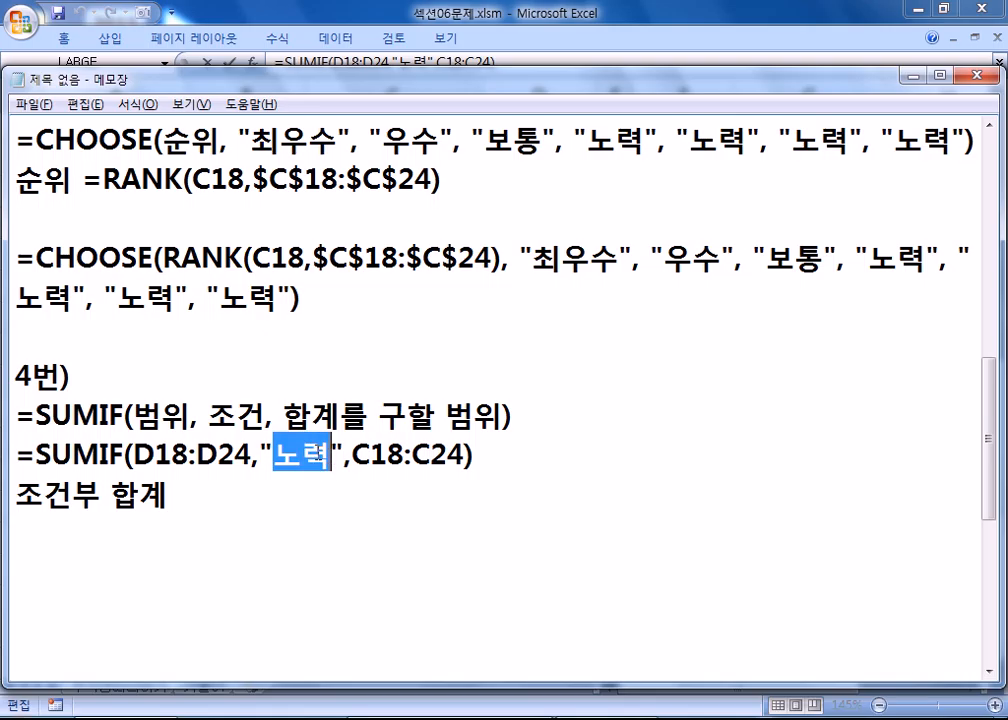
pyautogui.moveTo(253, 462); pyautogui.dragTo(133, 456)
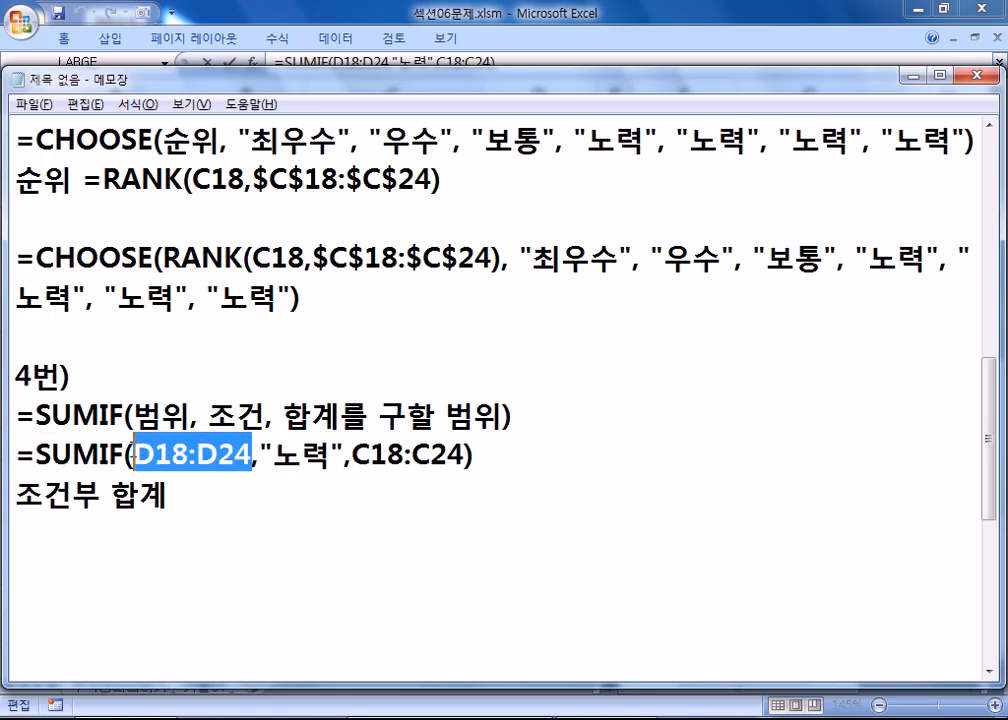
pyautogui.hotkey('alt', 'Tab')
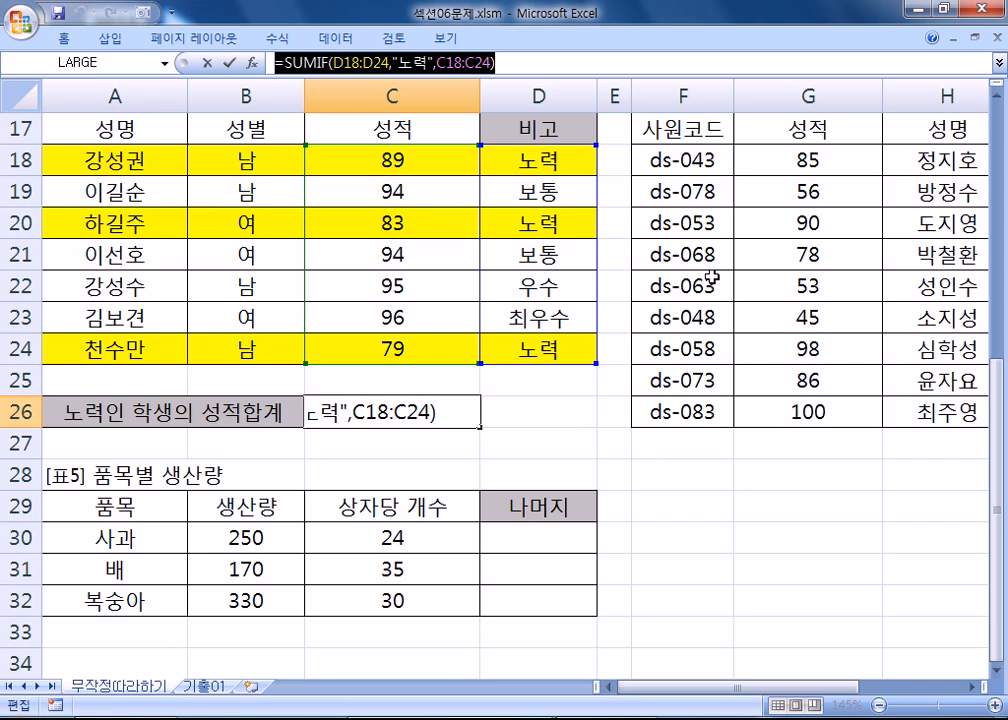
# - Commit C26's SUMIF (251) and highlight columns B, C and A to explain the ranges
pyautogui.hotkey('ctrl', 'Return')
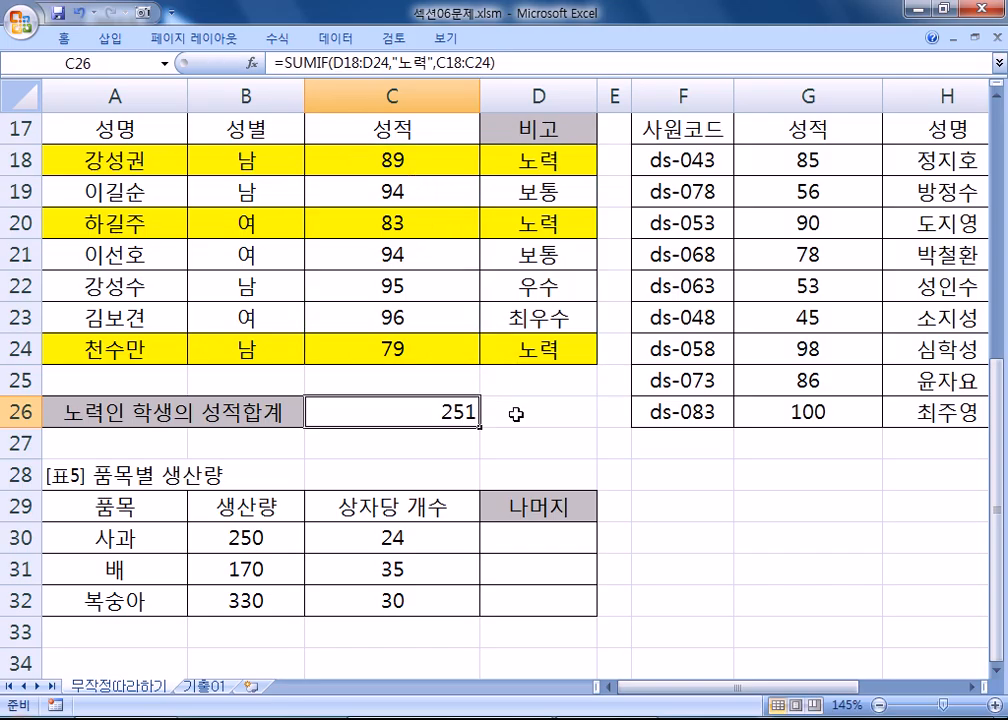
pyautogui.moveTo(227, 158); pyautogui.dragTo(221, 349)
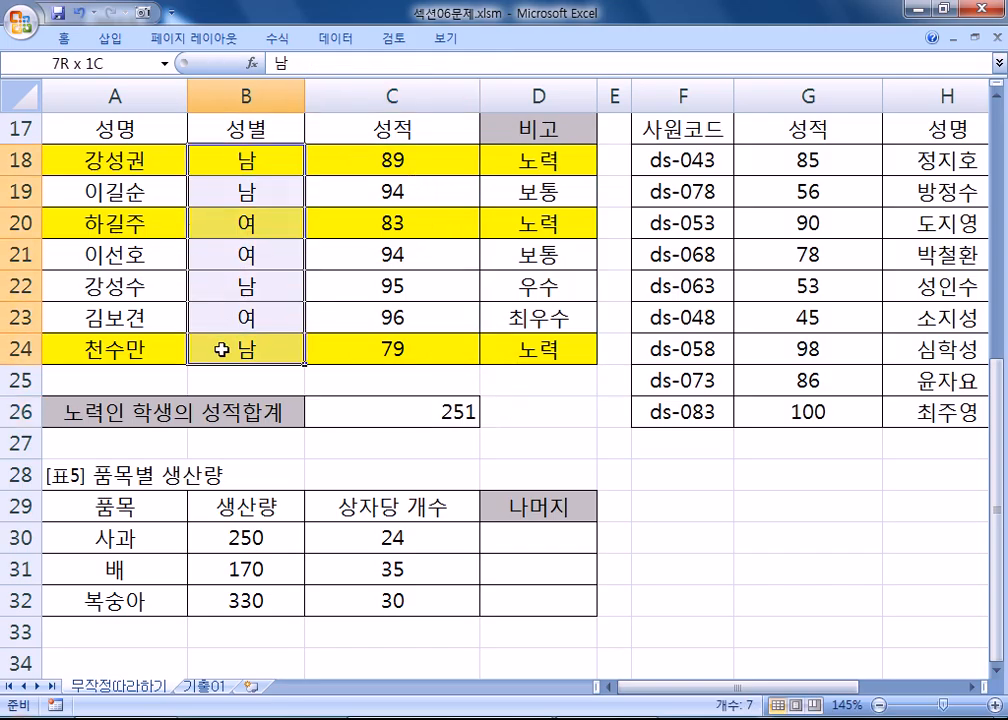
pyautogui.moveTo(221, 349); pyautogui.dragTo(220, 349)
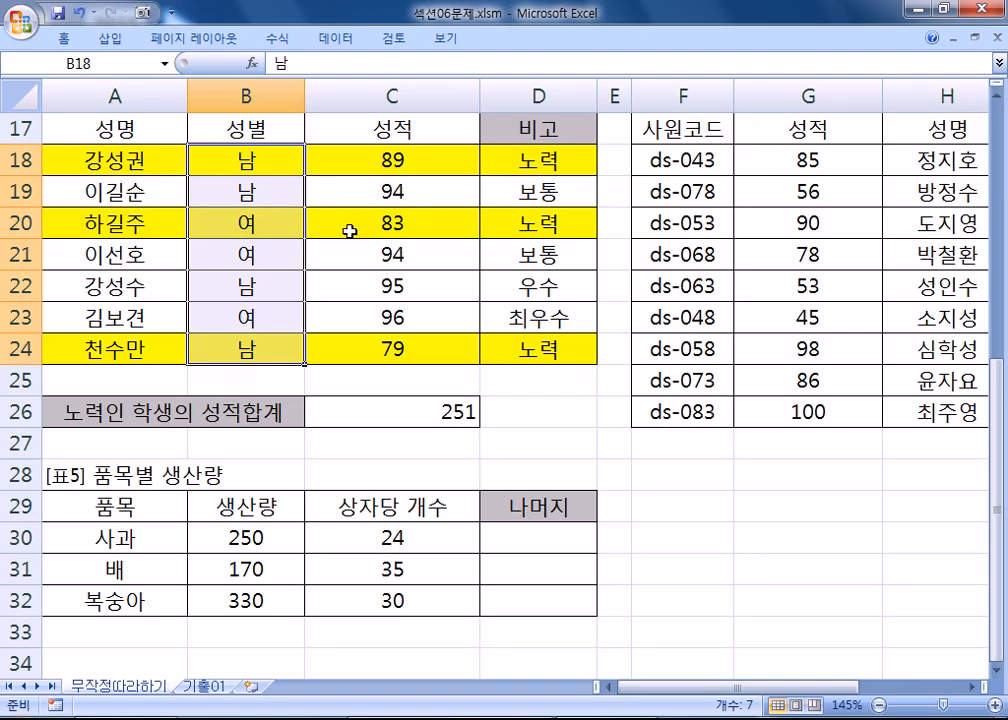
pyautogui.moveTo(207, 162); pyautogui.dragTo(193, 349)
pyautogui.moveTo(340, 160); pyautogui.dragTo(323, 352)
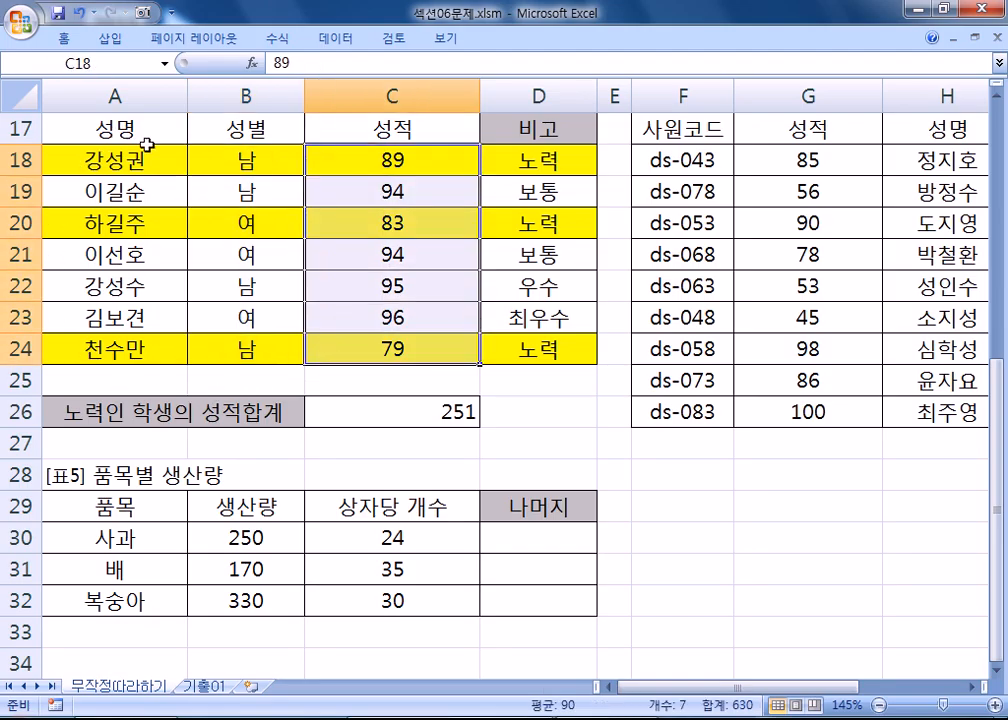
pyautogui.moveTo(155, 157); pyautogui.dragTo(119, 349)
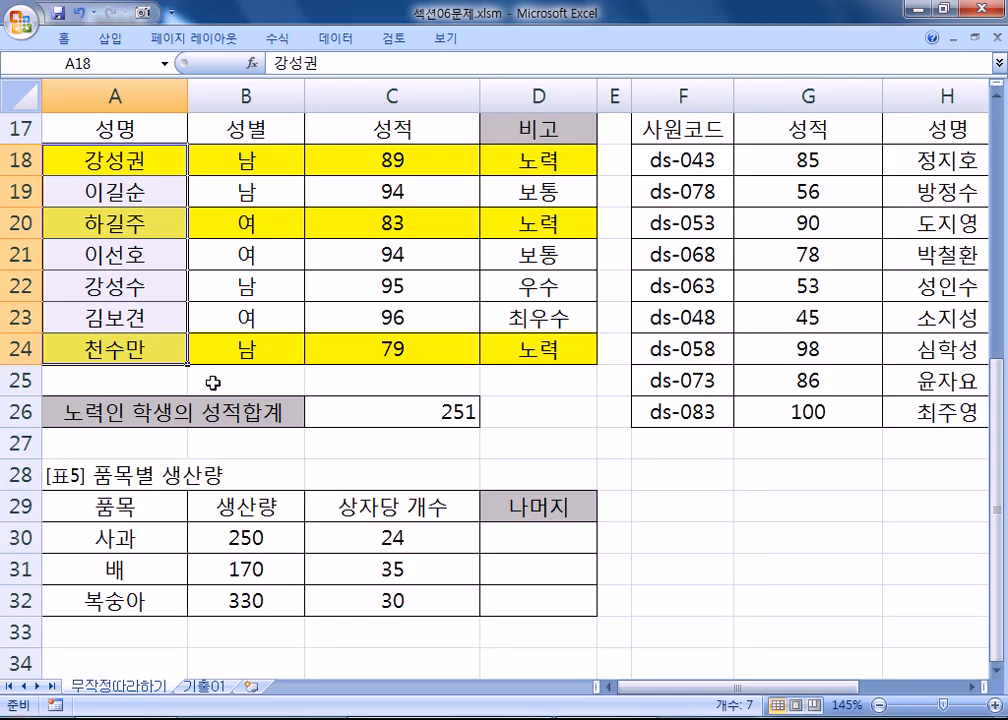
pyautogui.moveTo(390, 160); pyautogui.dragTo(385, 333)
pyautogui.click(445, 378)
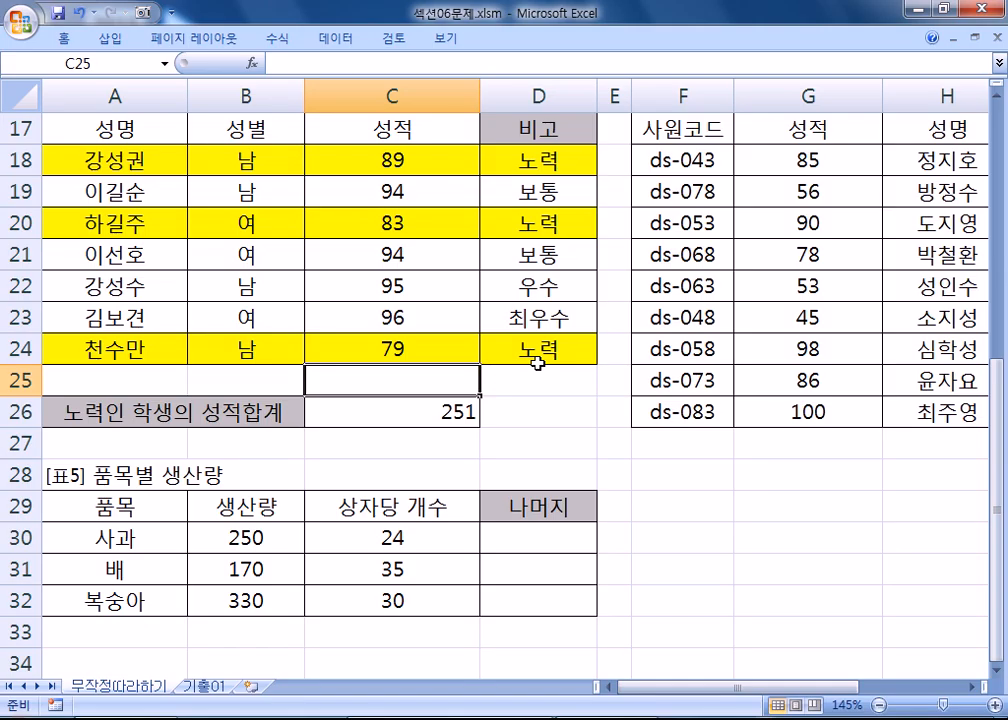
# - Enter =SUMIF(C18:C24,">=90") in C25 to total scores of 90 or above
pyautogui.write('=ㄴㅕ')
pyautogui.press('BackSpace')
pyautogui.press('BackSpace')
pyautogui.press('Hangul')
pyautogui.write('SU')
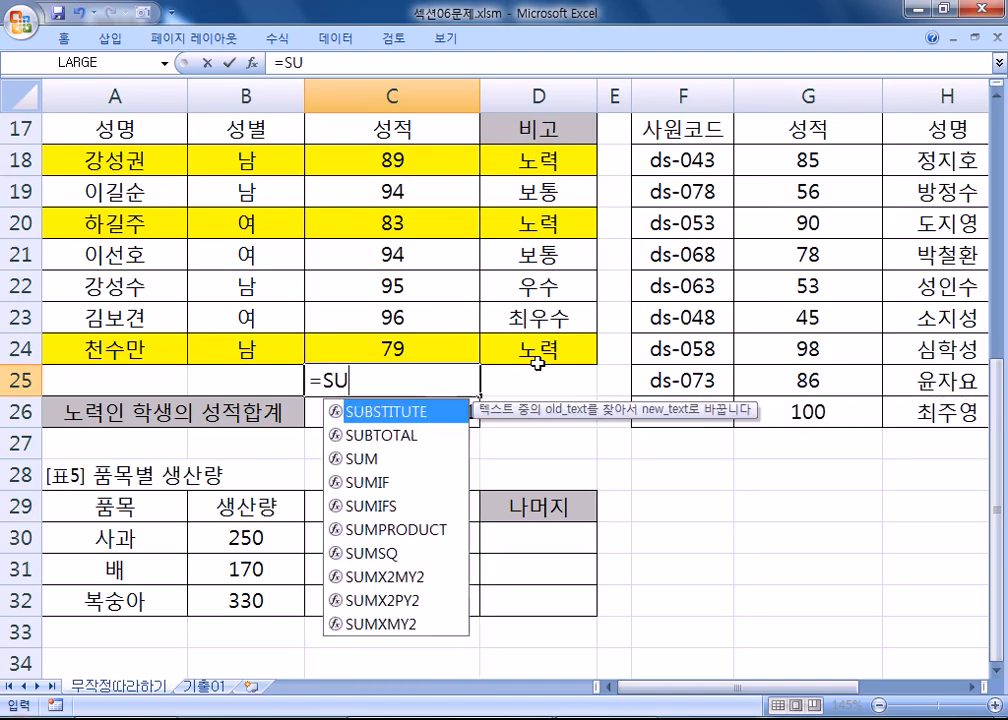
pyautogui.write('MIF(')
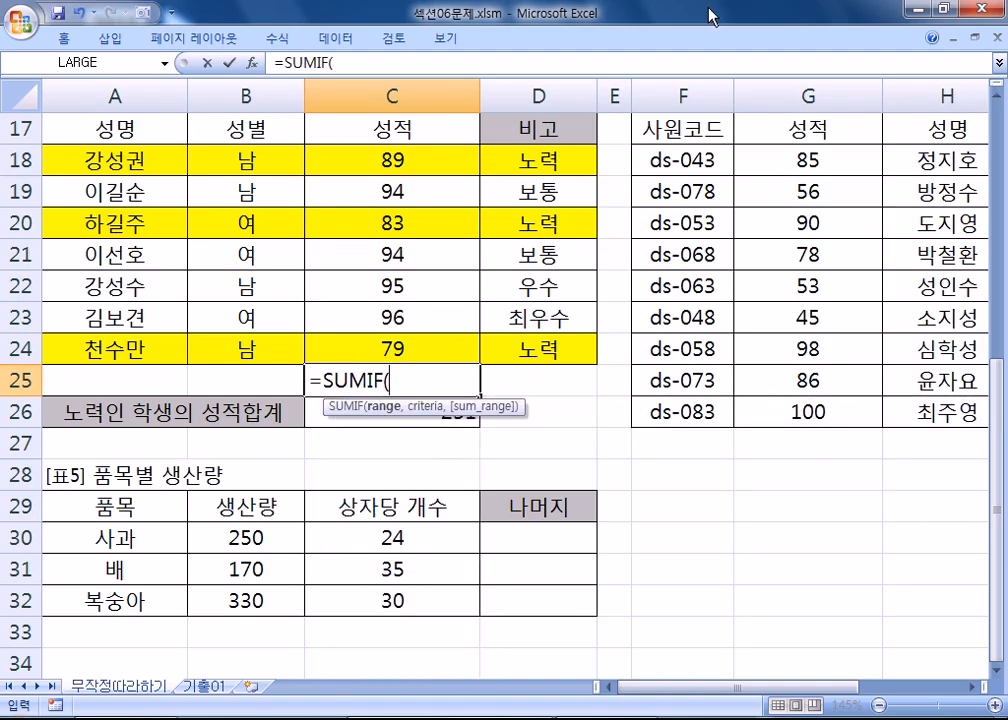
pyautogui.moveTo(403, 168); pyautogui.dragTo(393, 343)
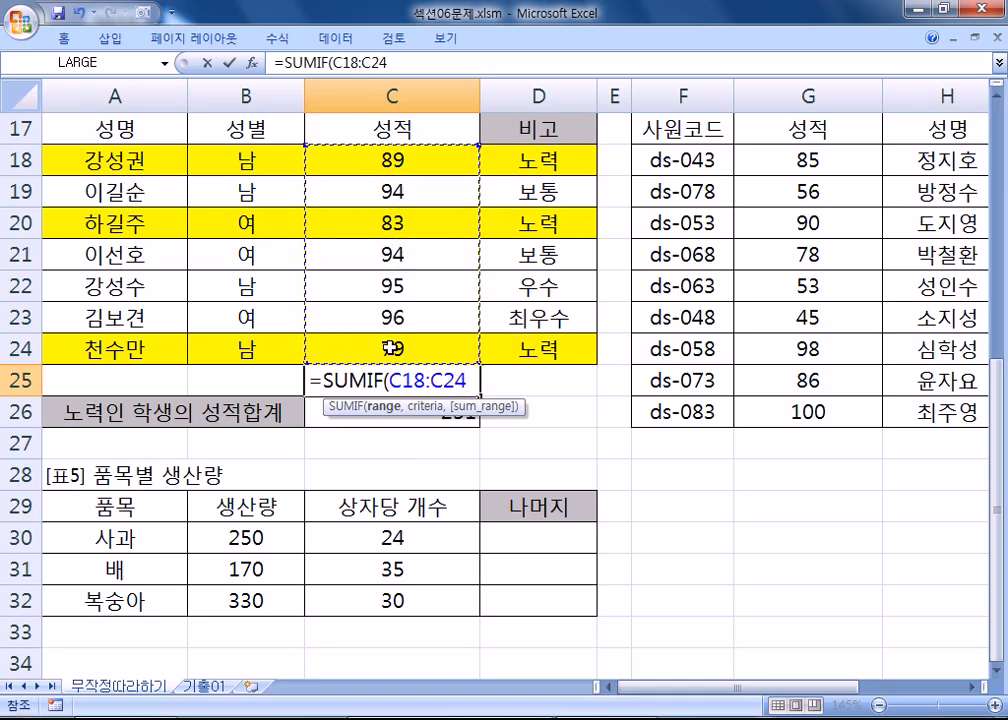
pyautogui.write(',')
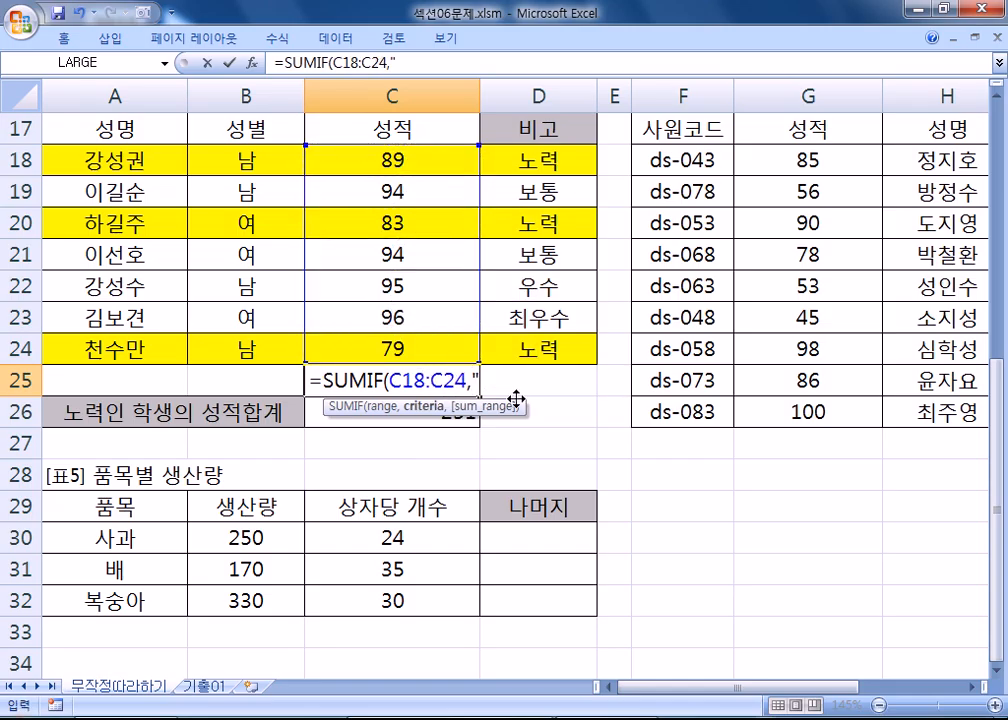
pyautogui.write('>=90')
pyautogui.press('Up')
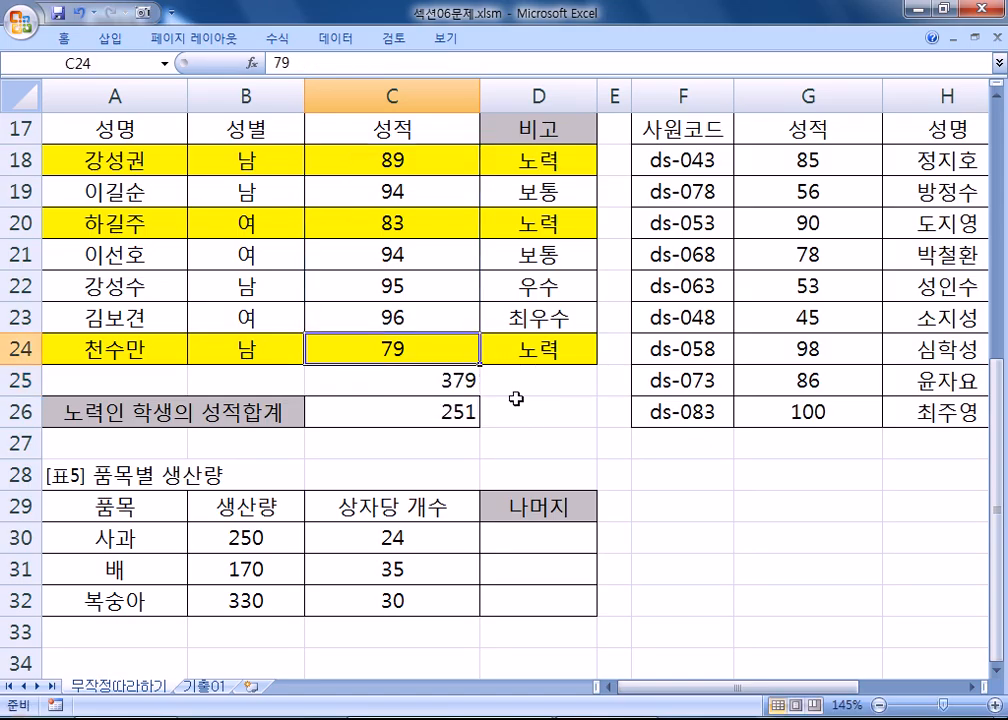
# - Test adding C18:C24 as a sum range, then remove it so C25 keeps the two-argument formula totalling 379
pyautogui.press('Down')
pyautogui.press('F2')
pyautogui.press('BackSpace')
pyautogui.write(',">=90",')
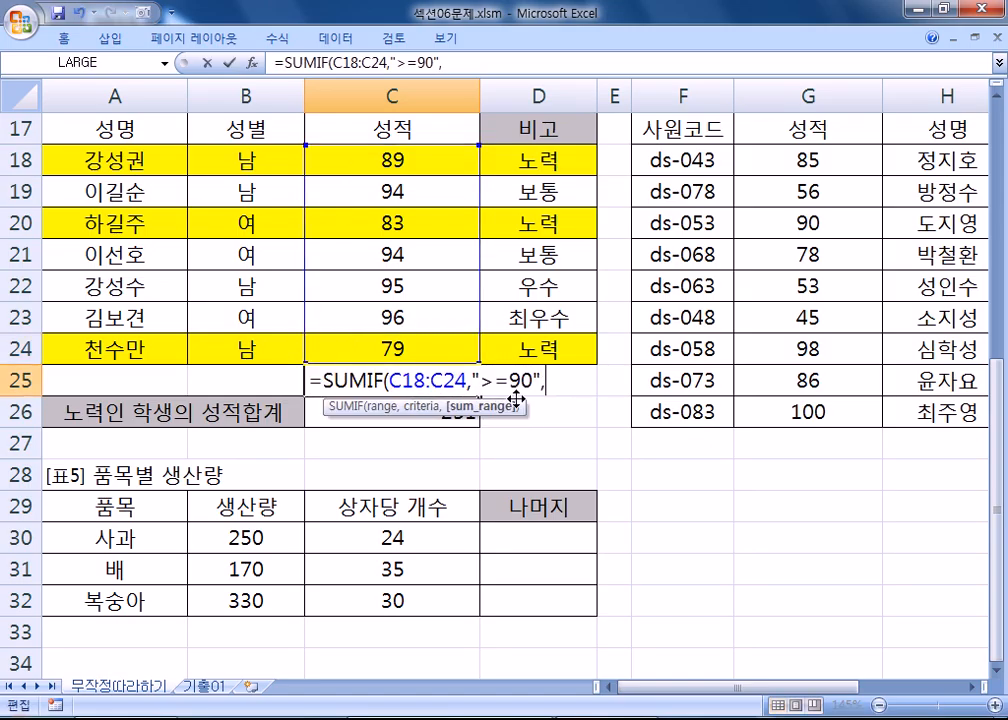
pyautogui.moveTo(383, 161); pyautogui.dragTo(392, 345)
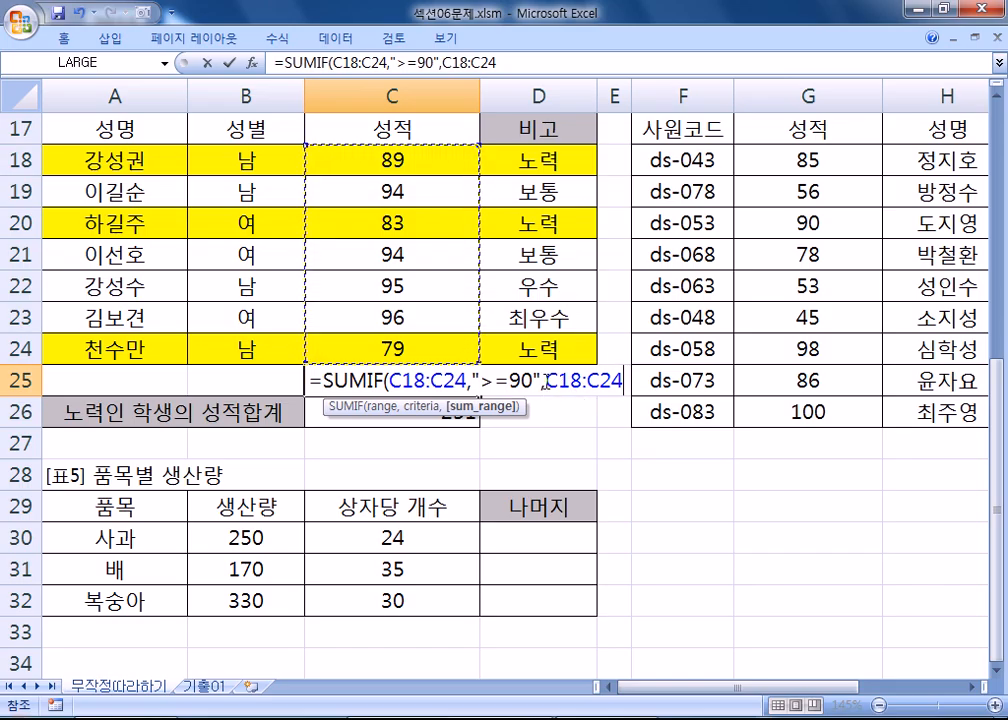
pyautogui.moveTo(543, 380); pyautogui.dragTo(623, 380)
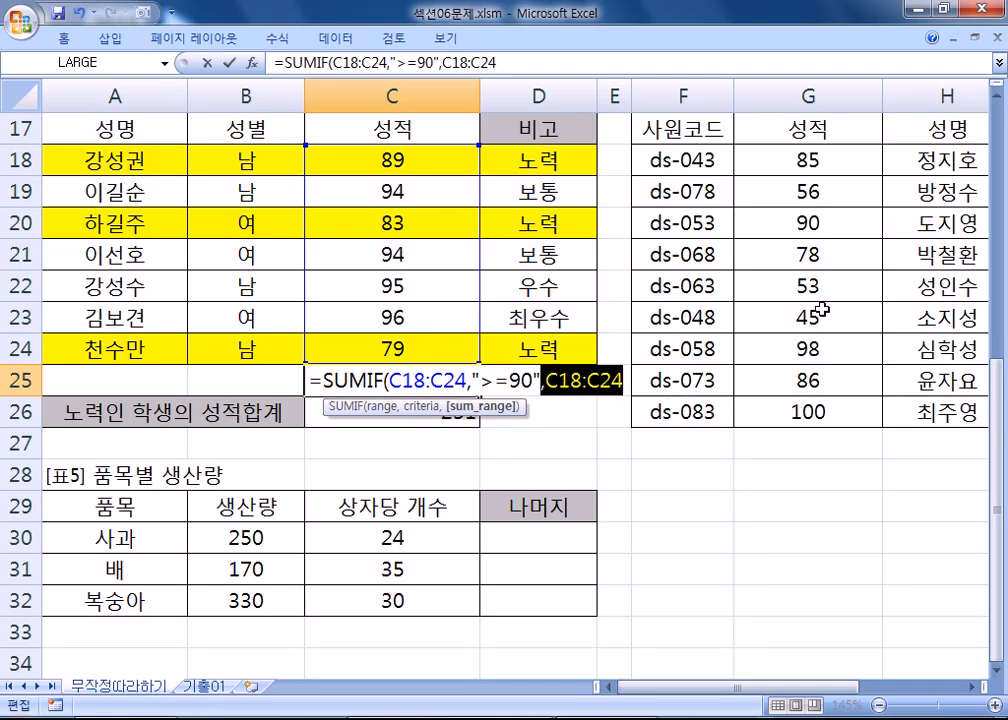
pyautogui.press('BackSpace')
pyautogui.press('BackSpace')
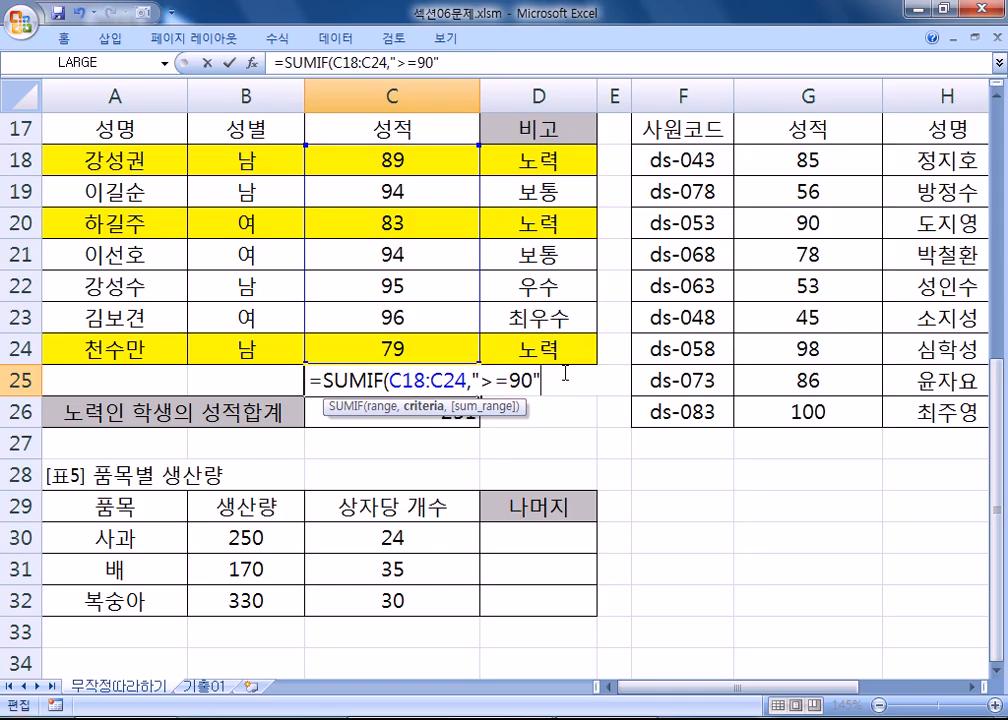
pyautogui.write(')')
pyautogui.press('Return')
pyautogui.click(456, 381)
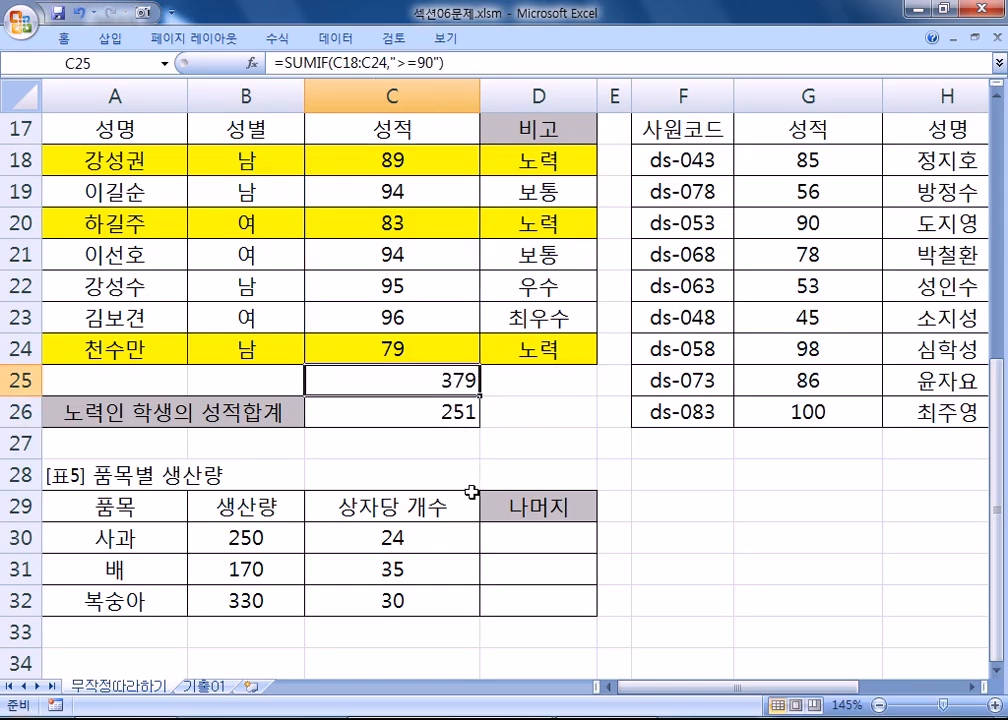
pyautogui.hotkey('alt', 'Tab')
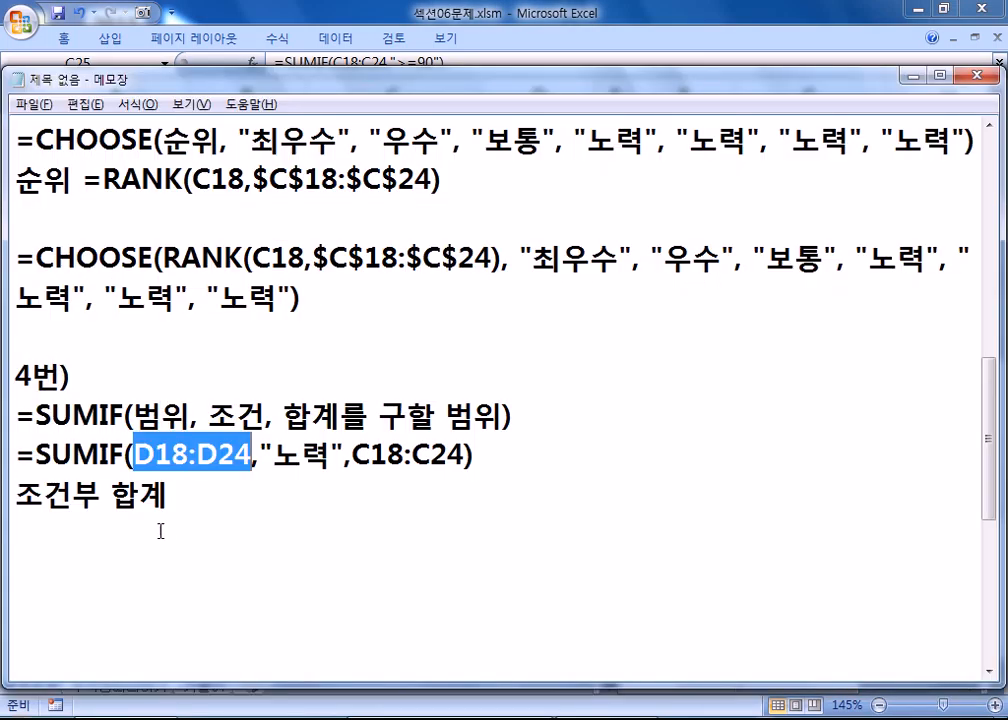
# - Move the 조건부 합계 heading onto its own line above the SUMIF syntax line
pyautogui.click(160, 531)
pyautogui.moveTo(172, 495); pyautogui.dragTo(8, 495)
pyautogui.hotkey('ctrl', 'c')
pyautogui.press('BackSpace')
pyautogui.click(14, 416)
pyautogui.hotkey('ctrl', 'v')
pyautogui.press('Return')
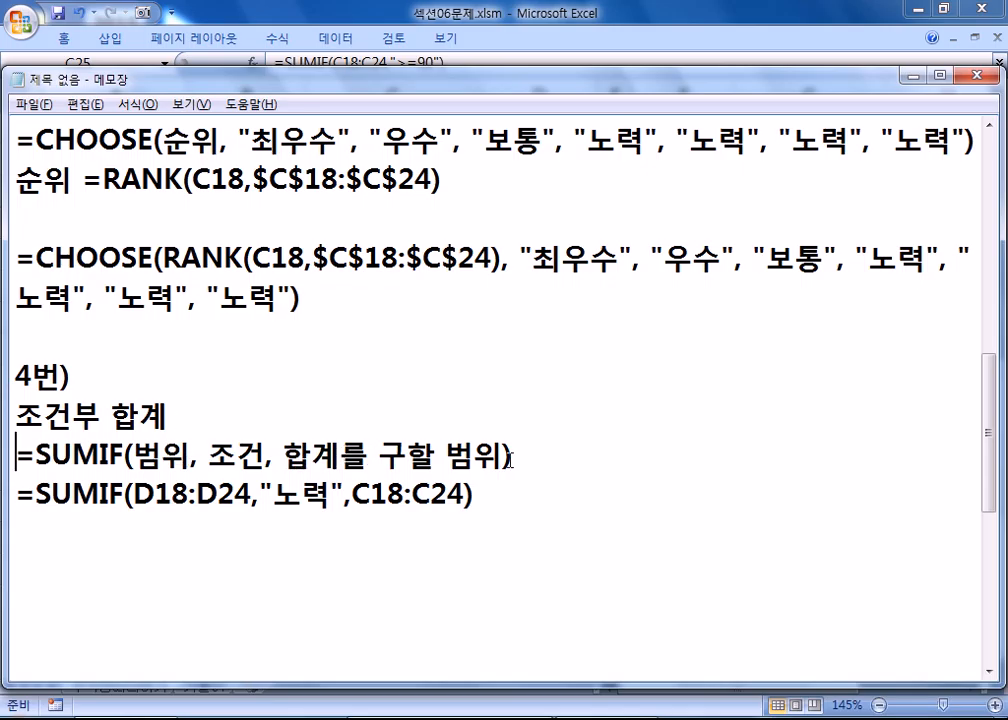
# - Bracket 합계를 구할 범위 as the optional argument in the SUMIF syntax line
pyautogui.click(287, 457)
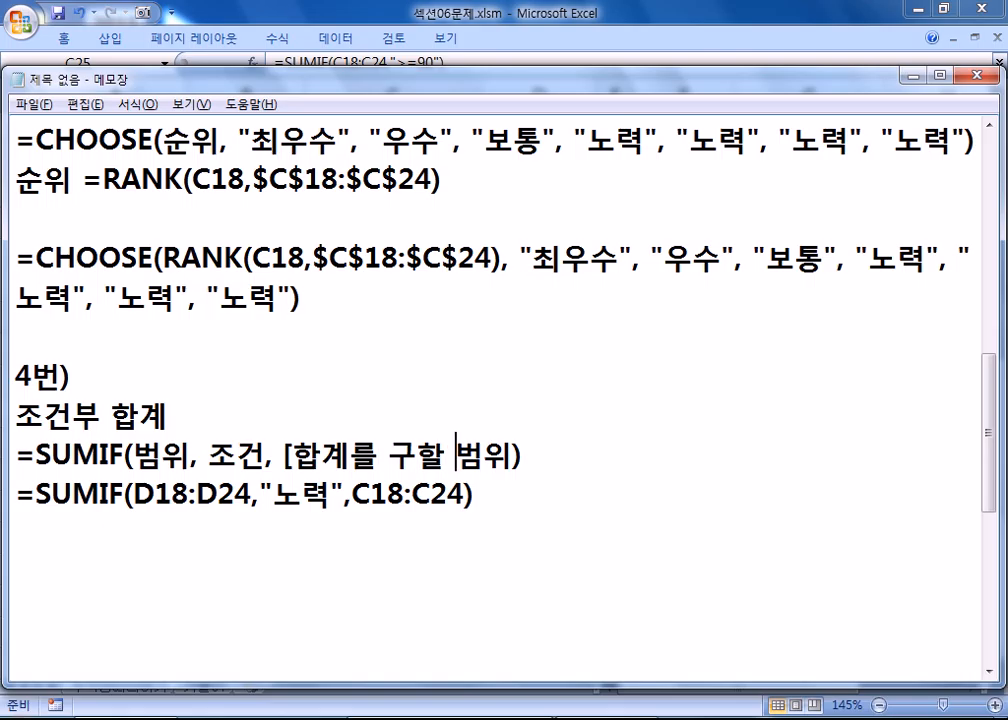
pyautogui.click(518, 457)
pyautogui.write(']')
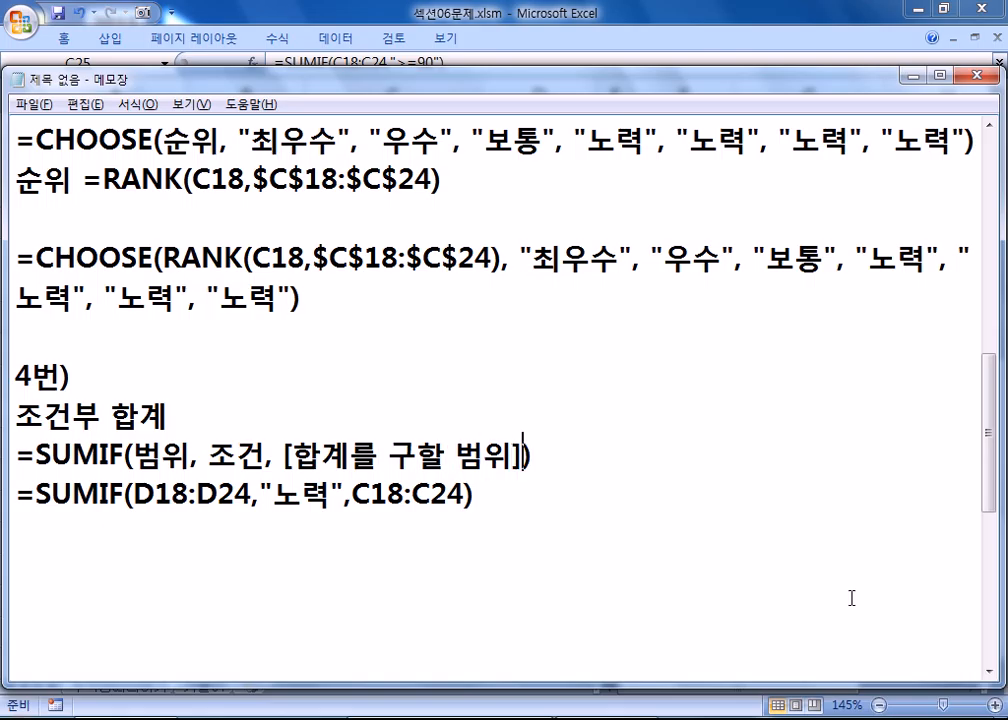
pyautogui.moveTo(123, 457); pyautogui.dragTo(200, 457)
pyautogui.moveTo(284, 457); pyautogui.dragTo(514, 455)
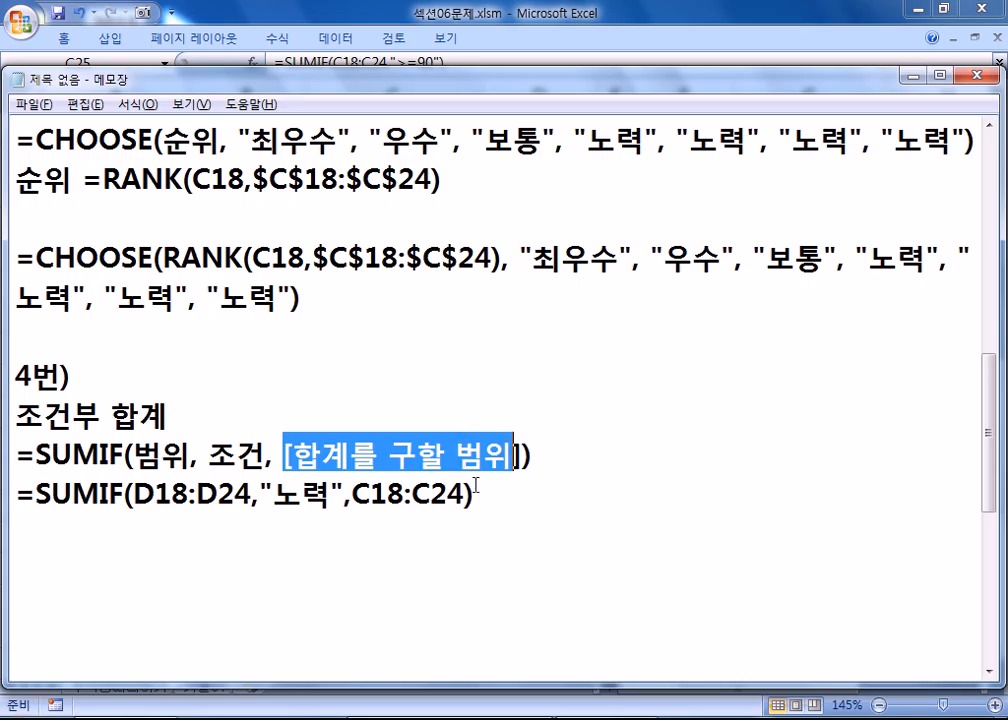
pyautogui.click(474, 598)
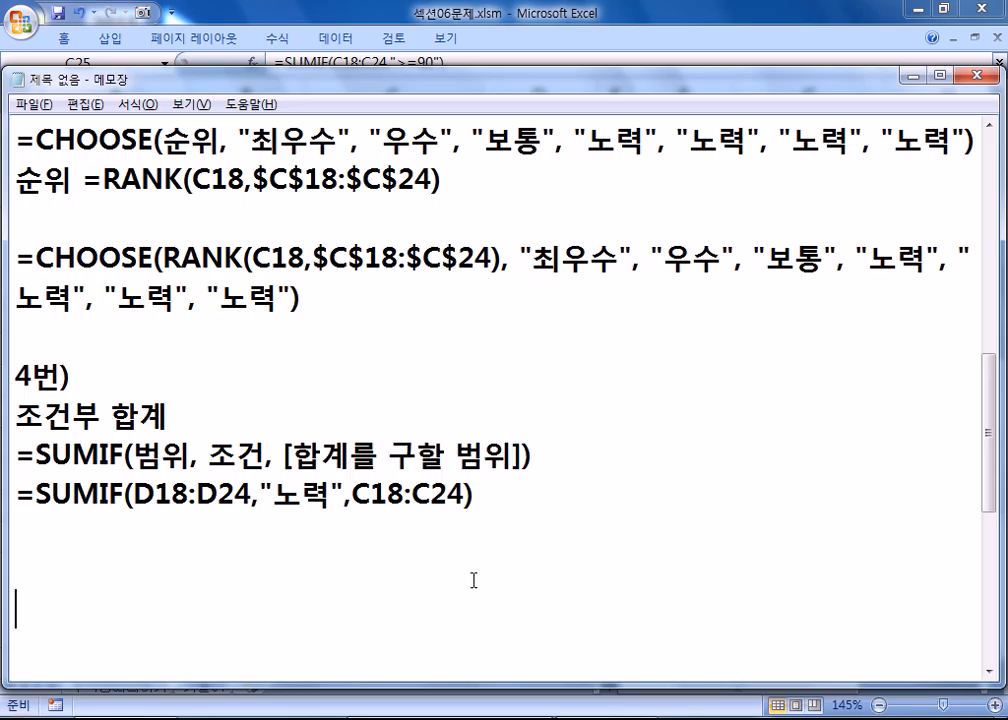
pyautogui.scroll(-2, 460, 560)
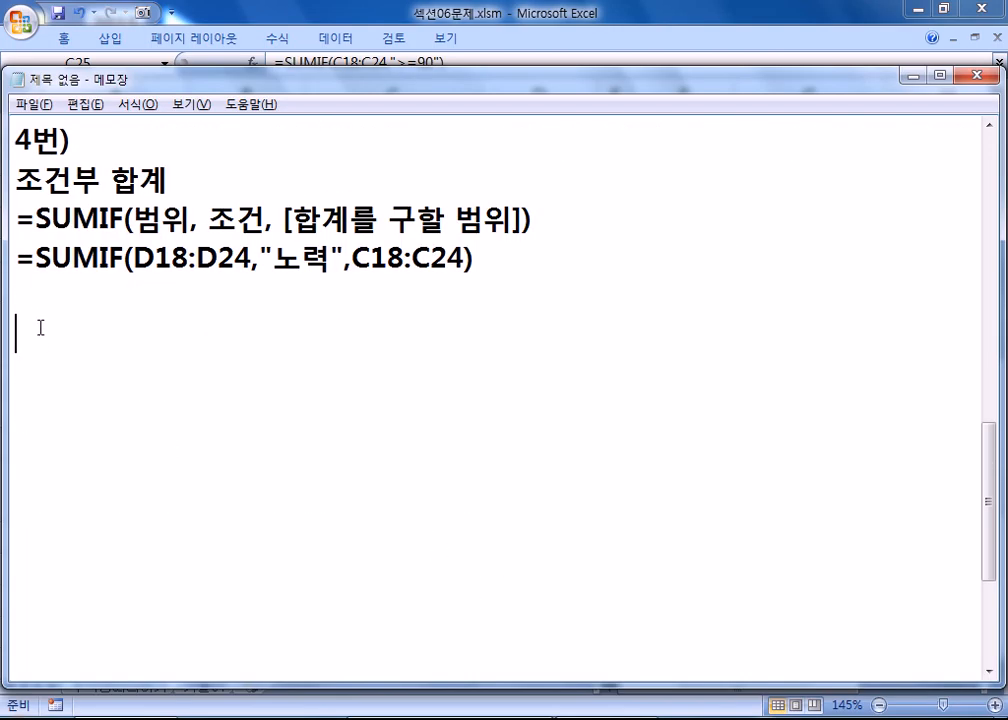
pyautogui.hotkey('alt', 'Tab')
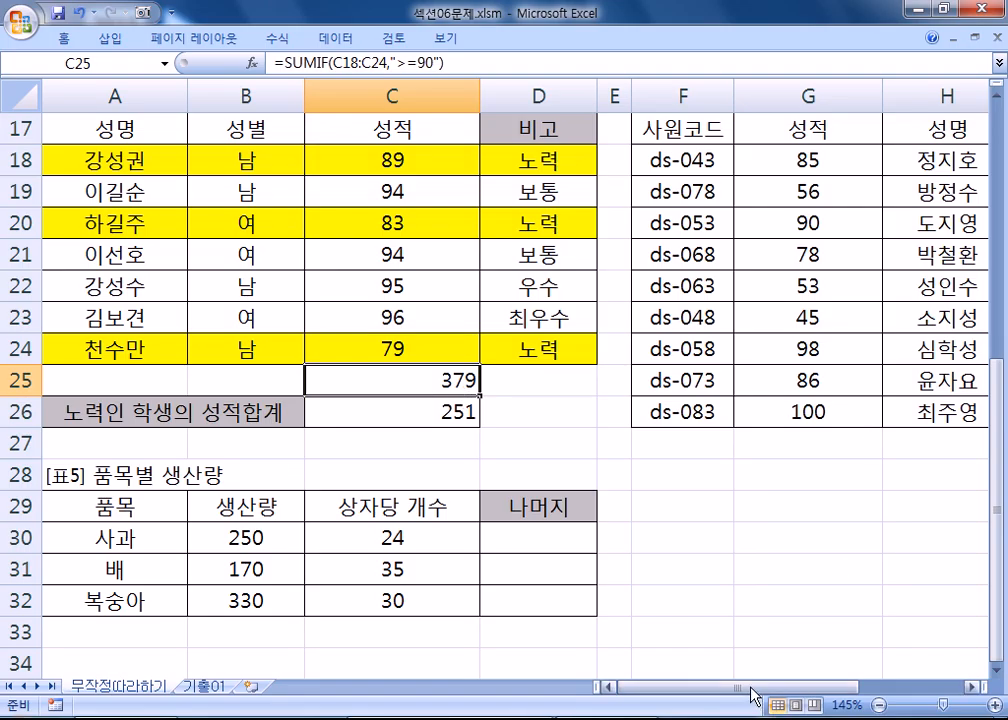
# - Scroll right to the employee score table and select I18 under 성명 (3등)
pyautogui.moveTo(756, 689); pyautogui.dragTo(885, 693)
pyautogui.click(646, 157)
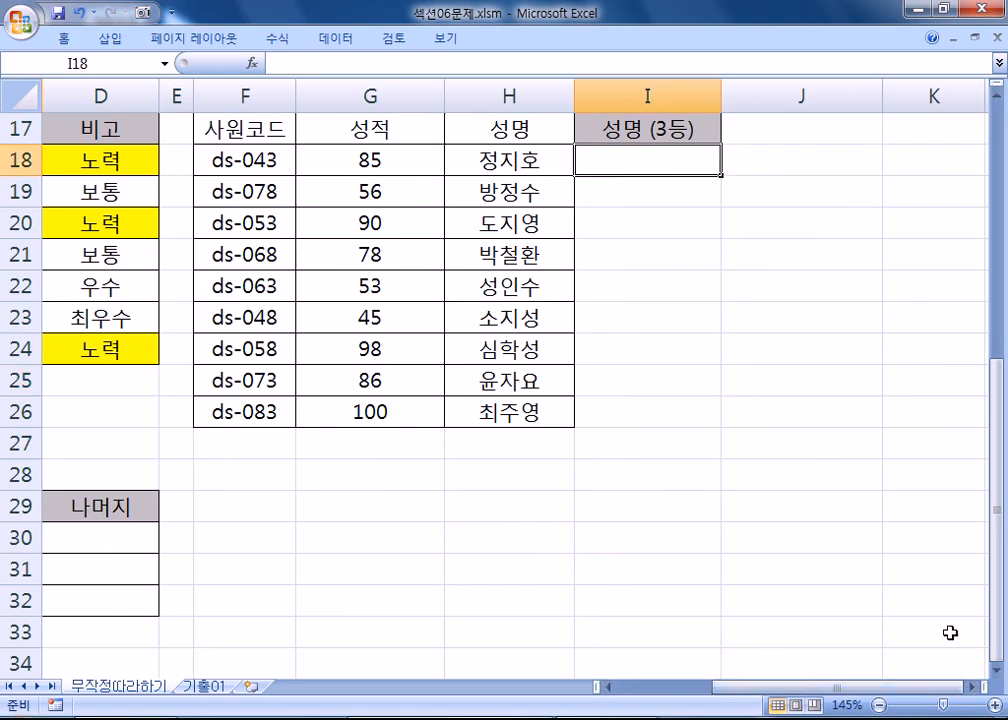
pyautogui.click(971, 687)
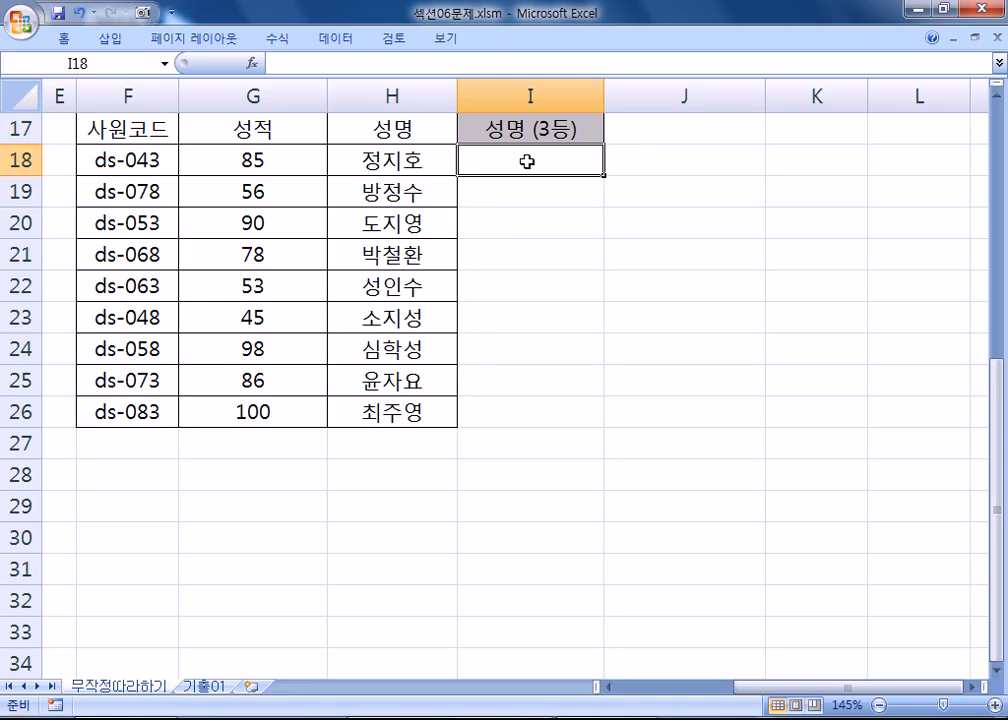
# - Check the 100 and 98 scores against their names, then return to I18
pyautogui.click(274, 413)
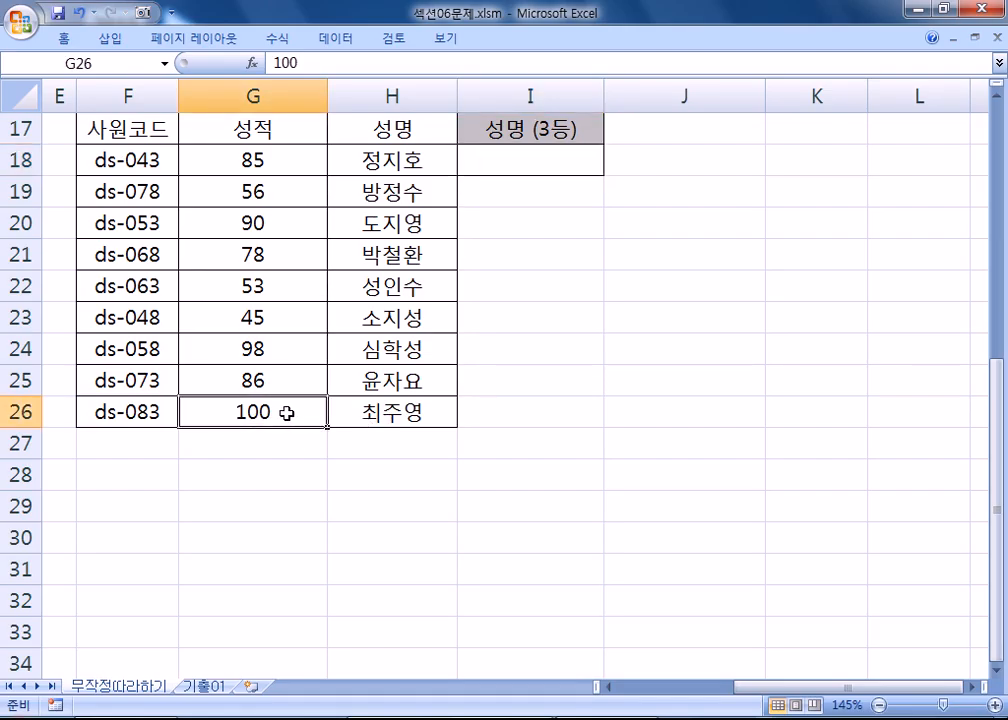
pyautogui.click(357, 416)
pyautogui.click(263, 412)
pyautogui.click(352, 414)
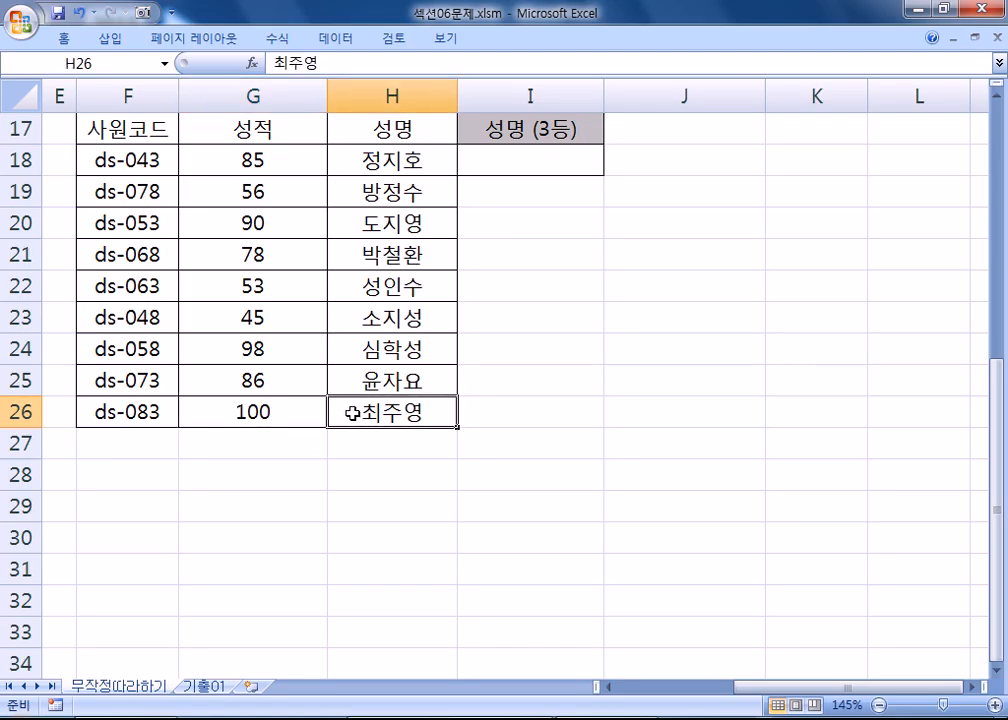
pyautogui.click(284, 343)
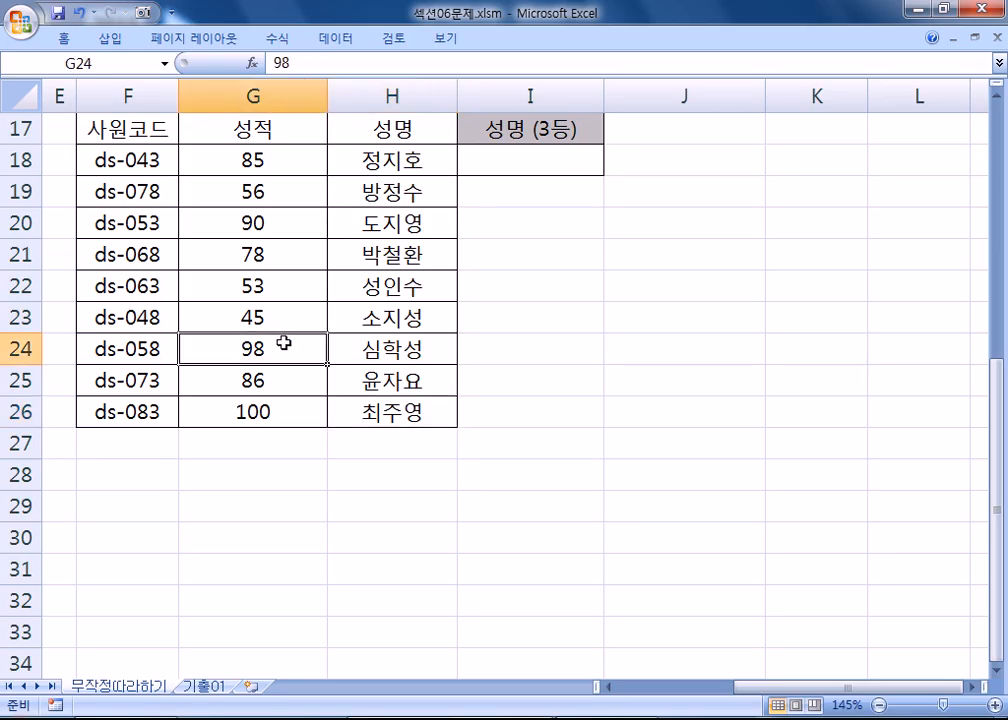
pyautogui.click(372, 350)
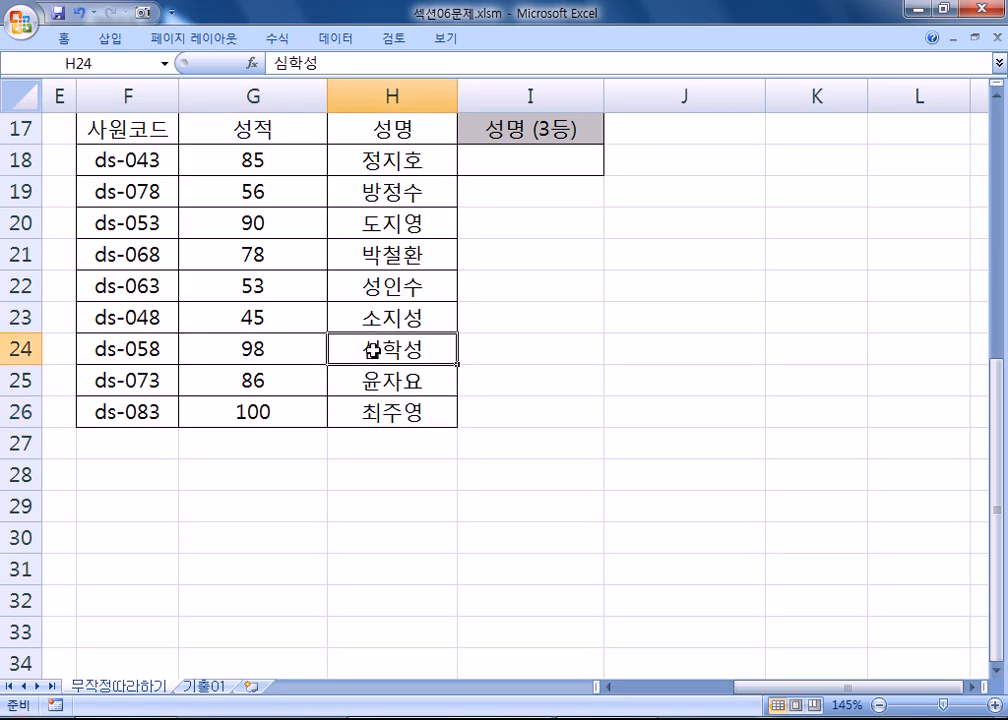
pyautogui.click(542, 156)
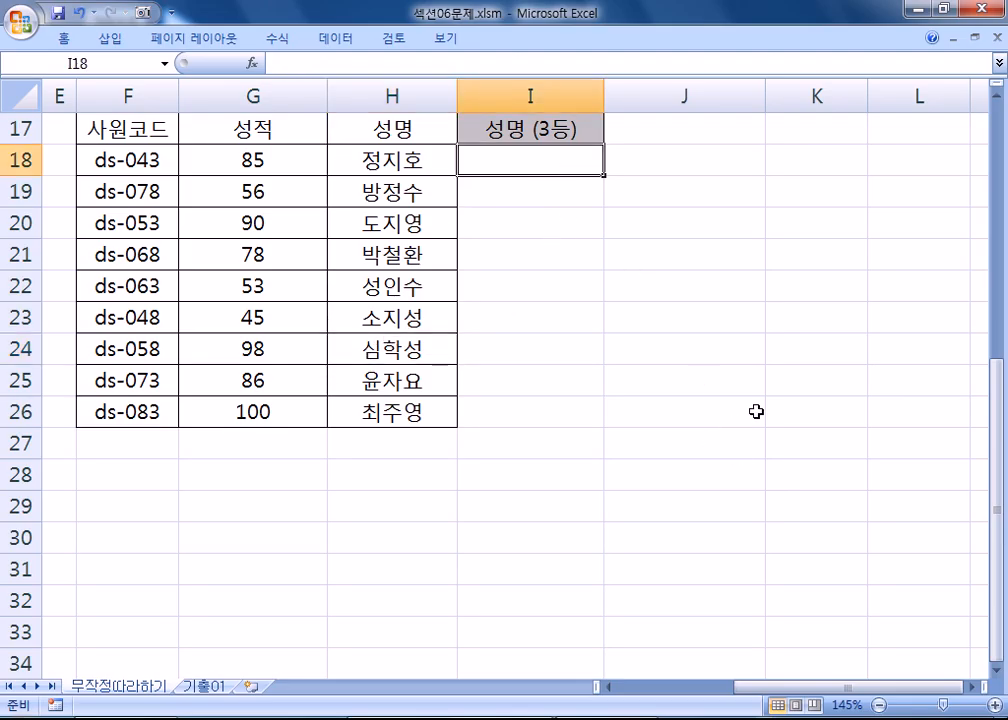
# - Start a VLOOKUP in I18 for 100 over G18:H26, then cancel it
pyautogui.keyDown('ctrl'); pyautogui.scroll(2, 765, 400); pyautogui.keyUp('ctrl')
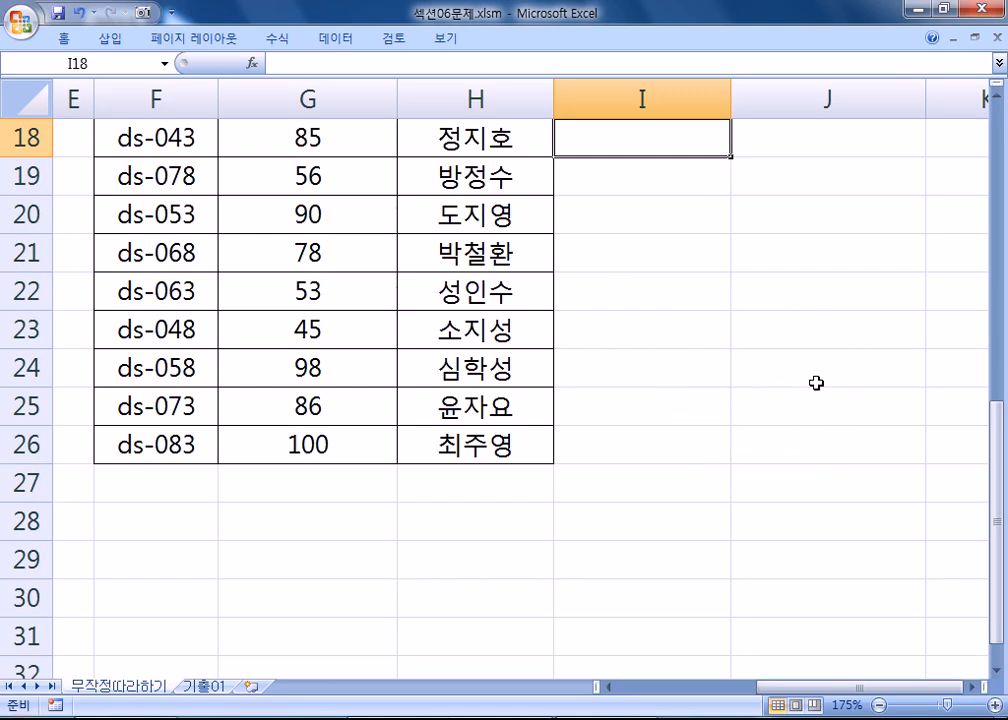
pyautogui.write('=')
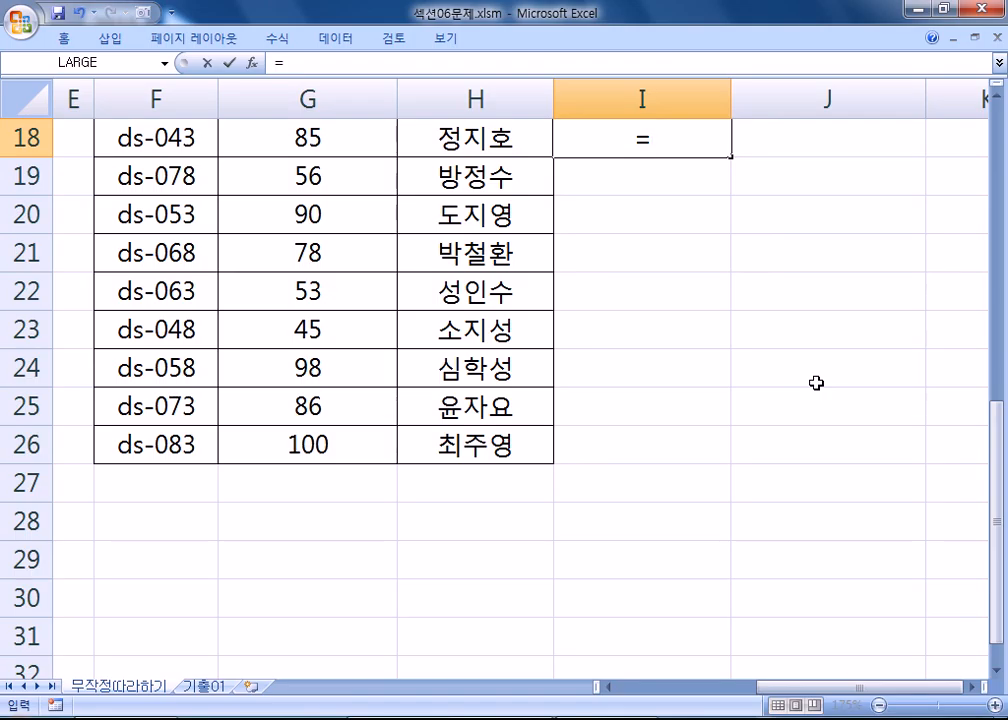
pyautogui.write('VL')
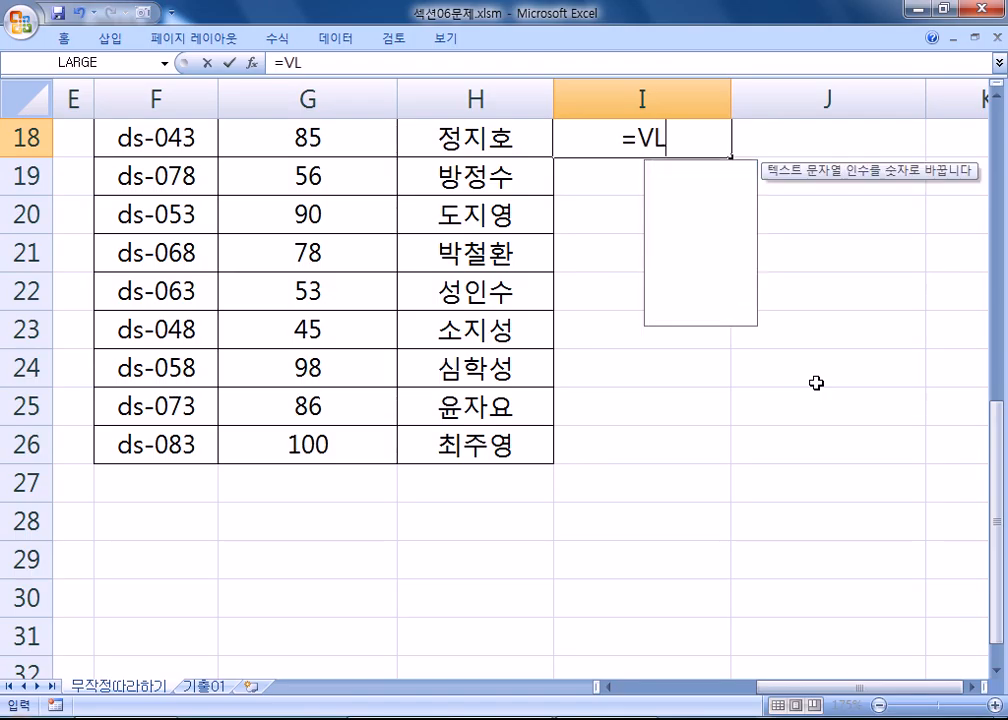
pyautogui.press('Tab')
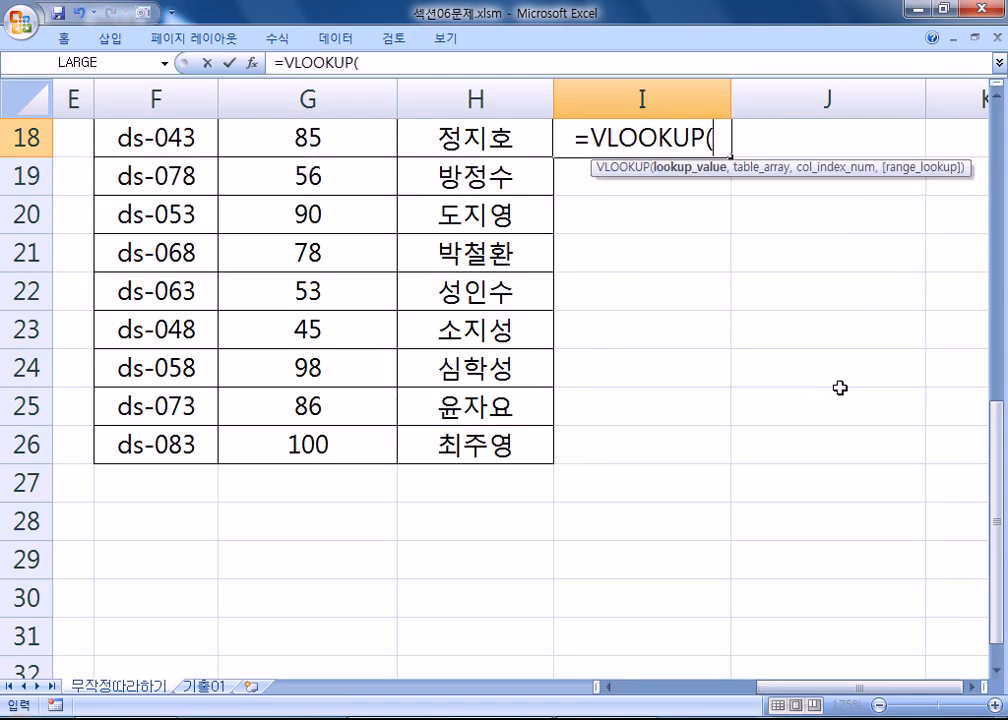
pyautogui.click(999, 99)
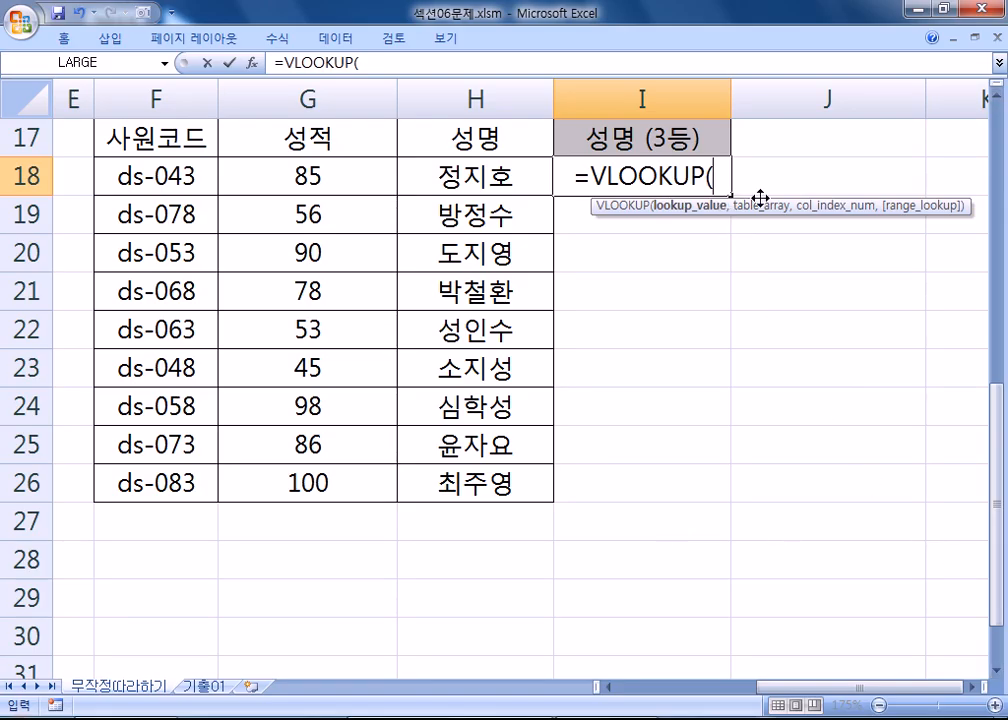
pyautogui.write('100')
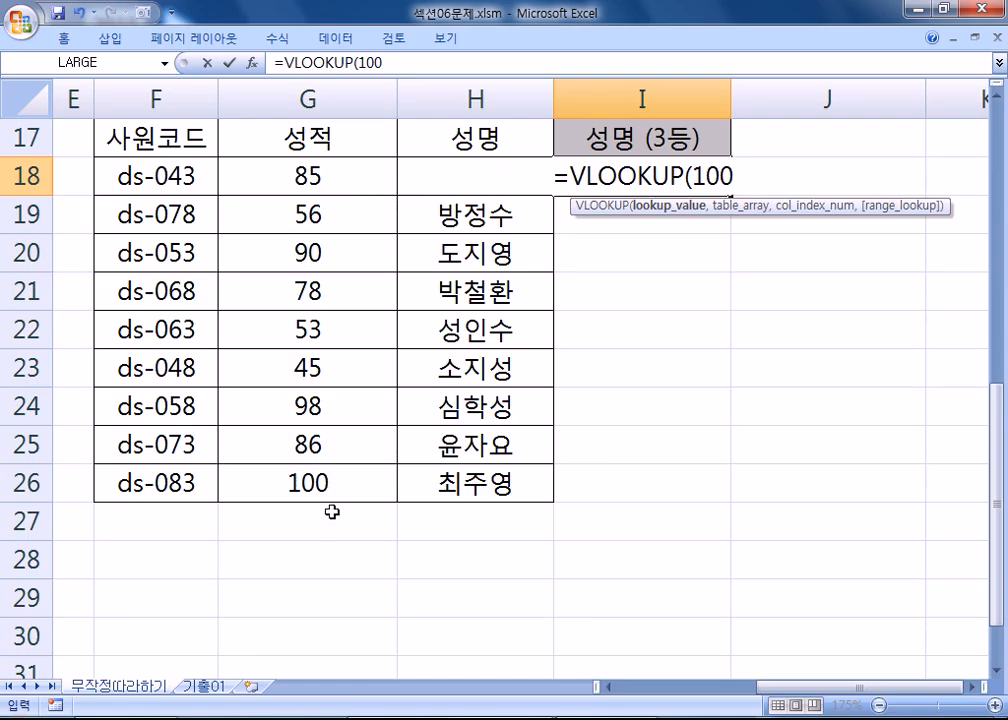
pyautogui.write(',')
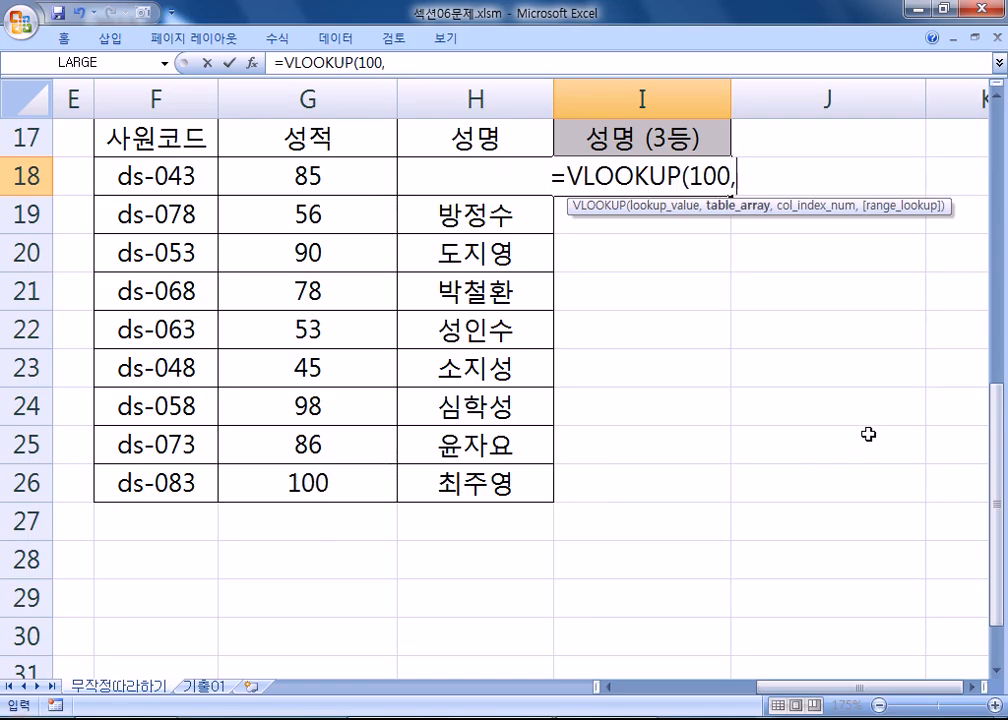
pyautogui.moveTo(232, 163); pyautogui.dragTo(478, 478)
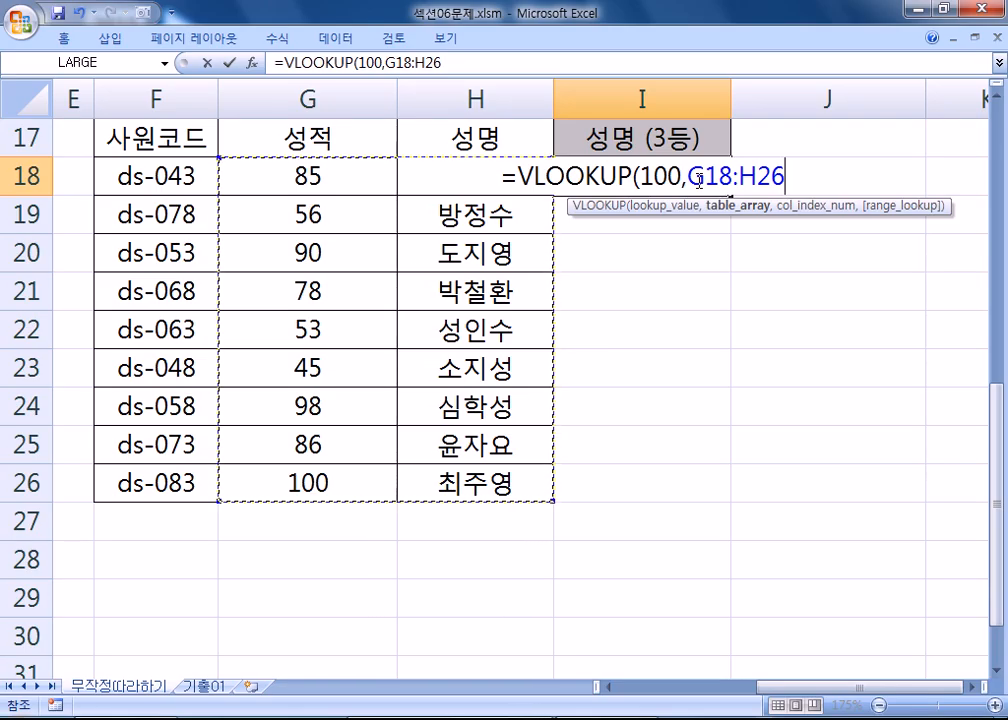
pyautogui.press('Escape')
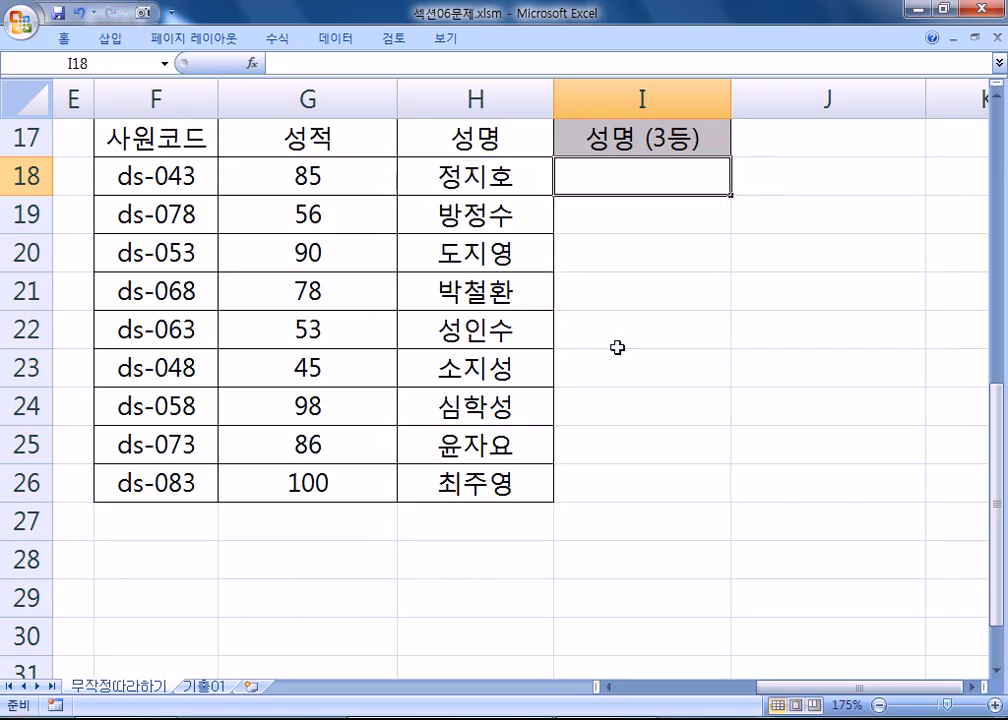
# - Fill J3's sales amount formula down through J9 and inspect J3's references
pyautogui.scroll(5, 551, 502)
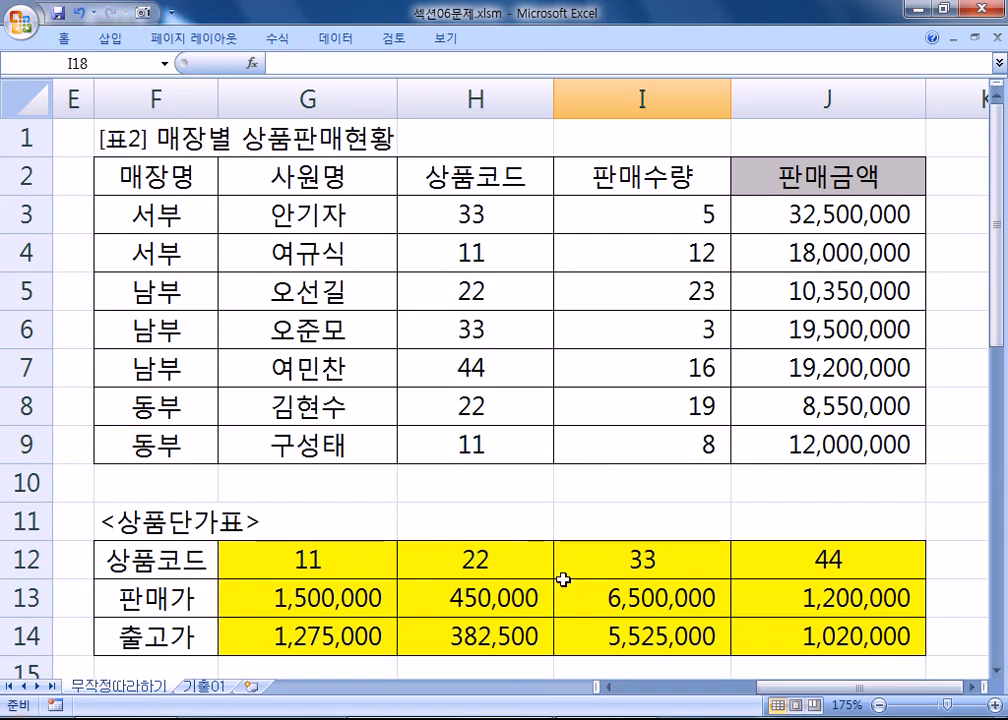
pyautogui.click(852, 228)
pyautogui.moveTo(928, 234); pyautogui.dragTo(910, 463)
pyautogui.click(798, 222)
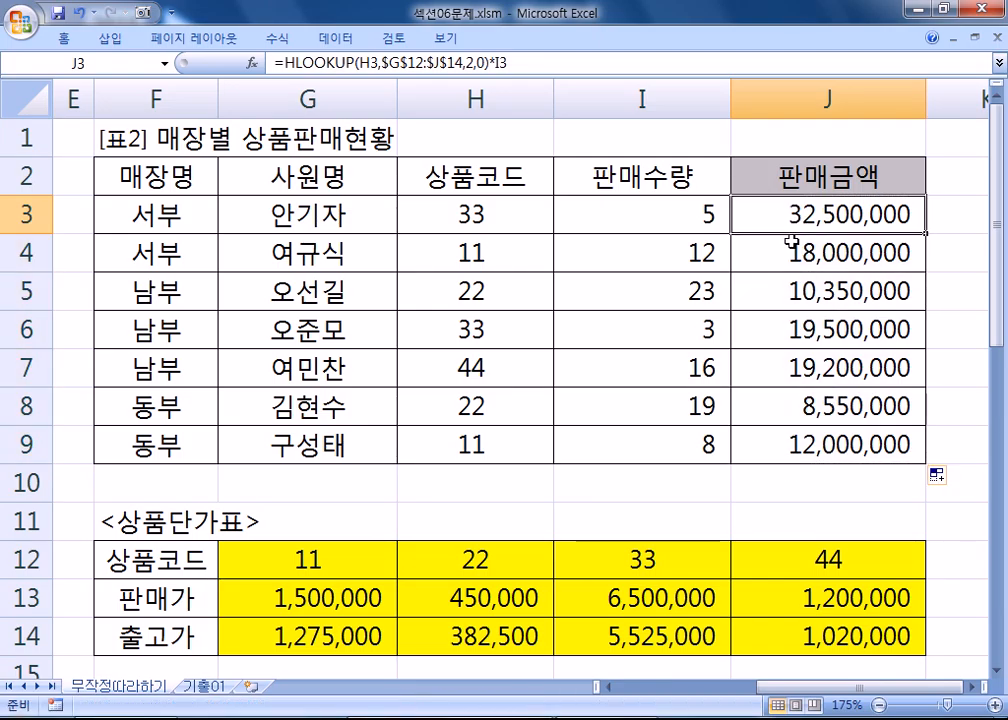
pyautogui.doubleClick(798, 222)
pyautogui.press('Escape')
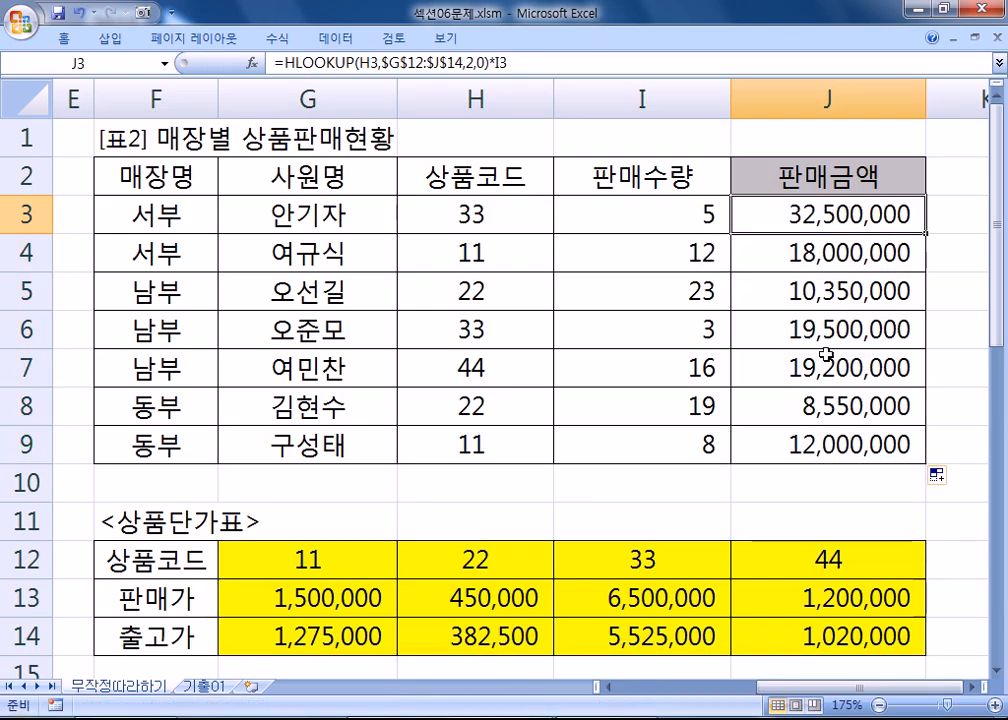
# - Identify the top three scores 100, 98 and 90, then reselect I18
pyautogui.scroll(-6, 742, 400)
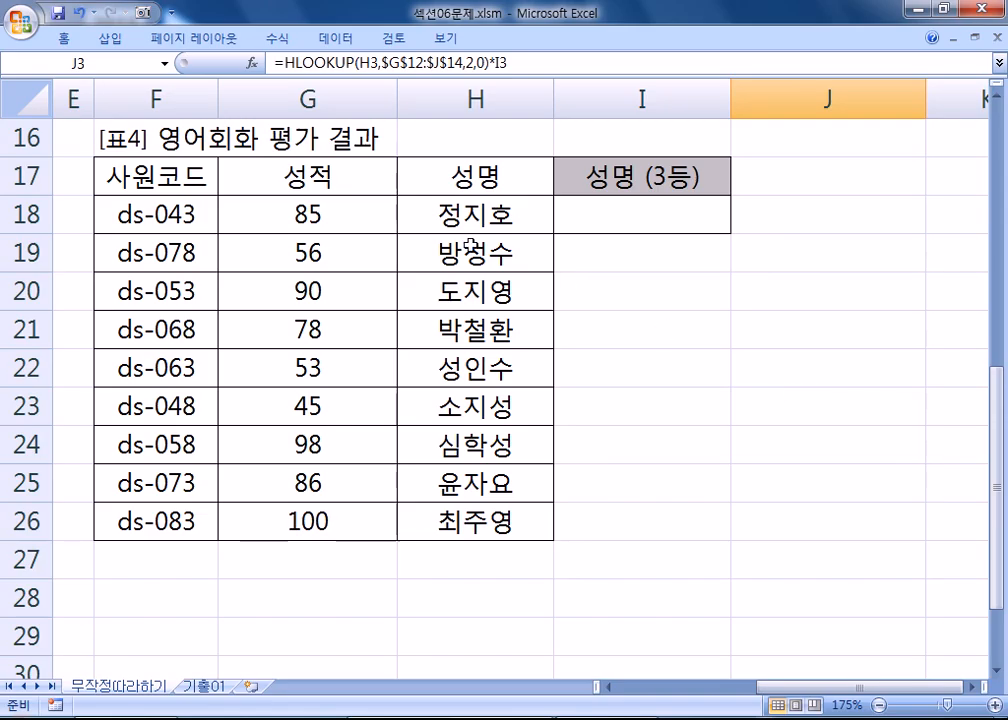
pyautogui.click(302, 521)
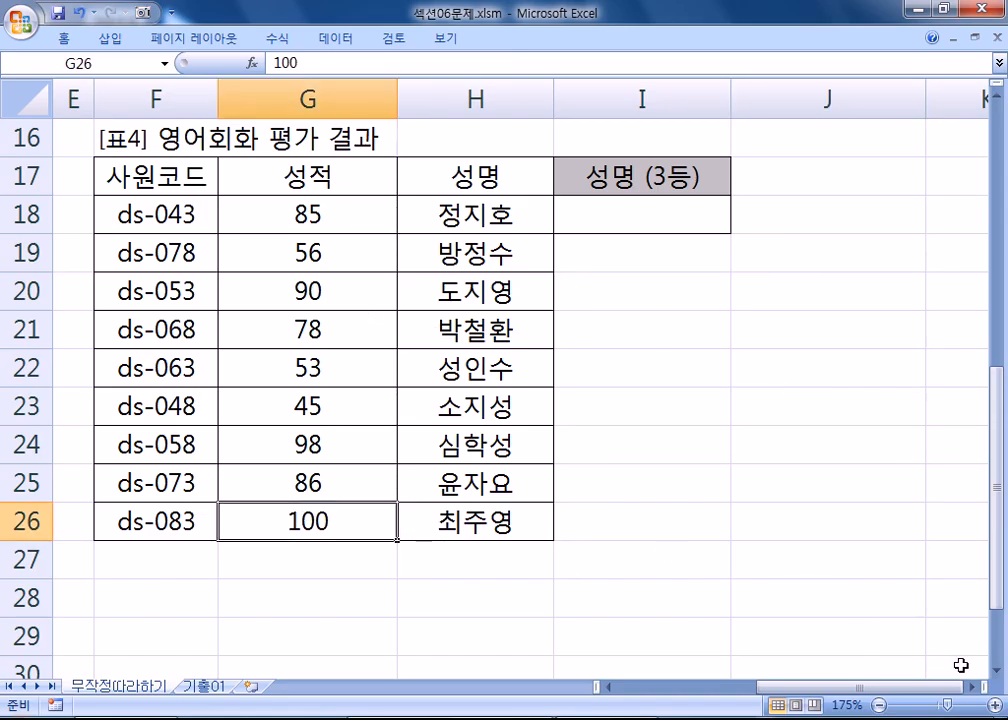
pyautogui.click(998, 670)
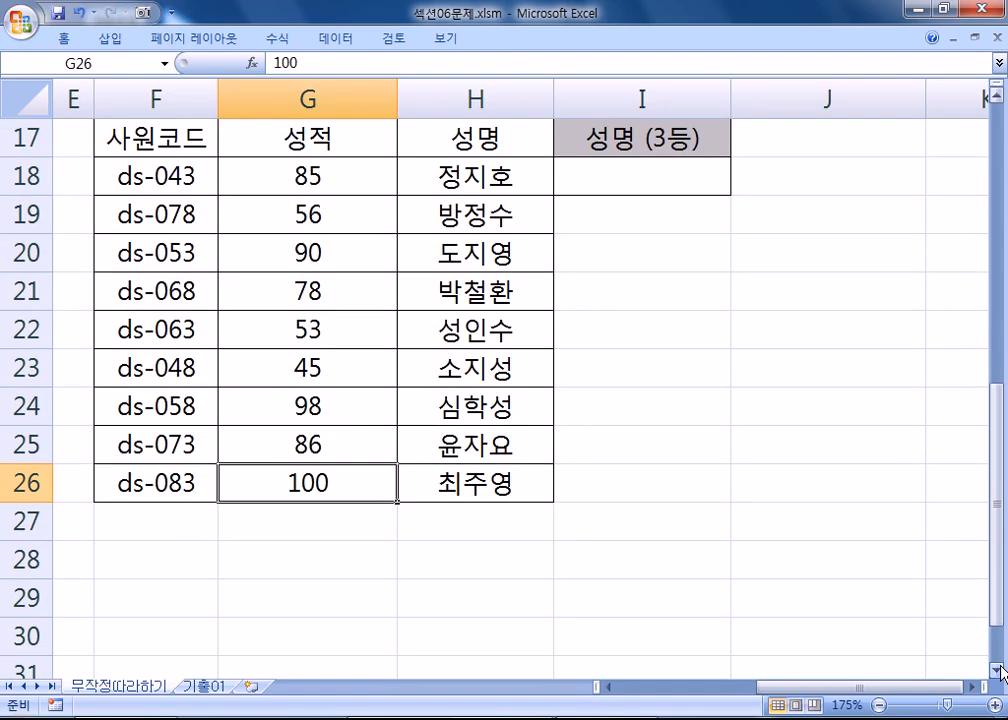
pyautogui.click(312, 410)
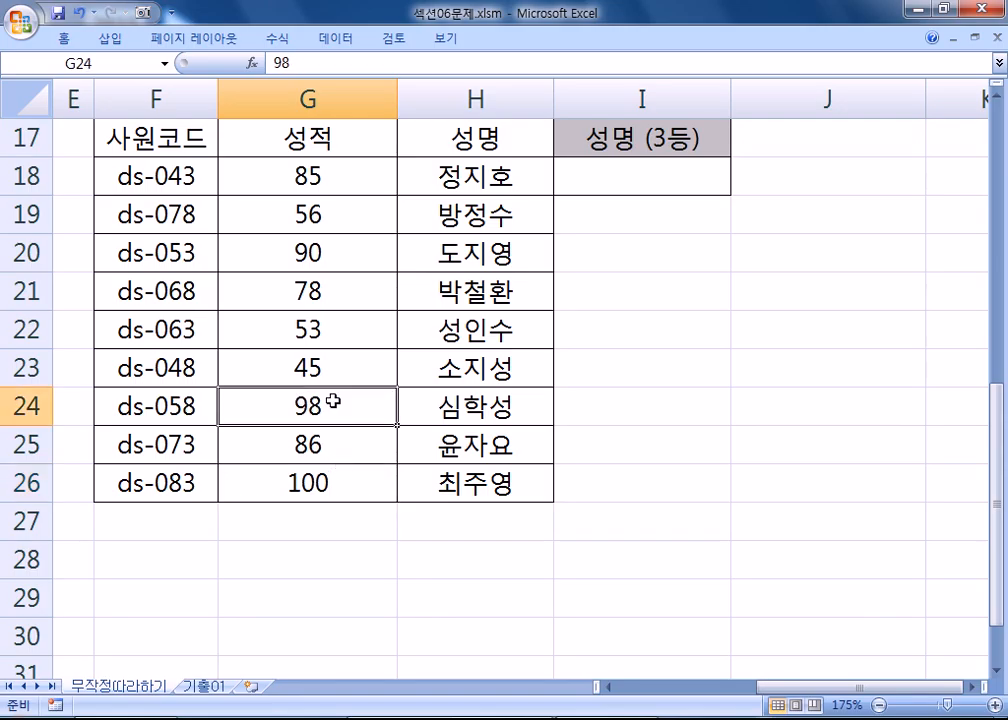
pyautogui.click(310, 257)
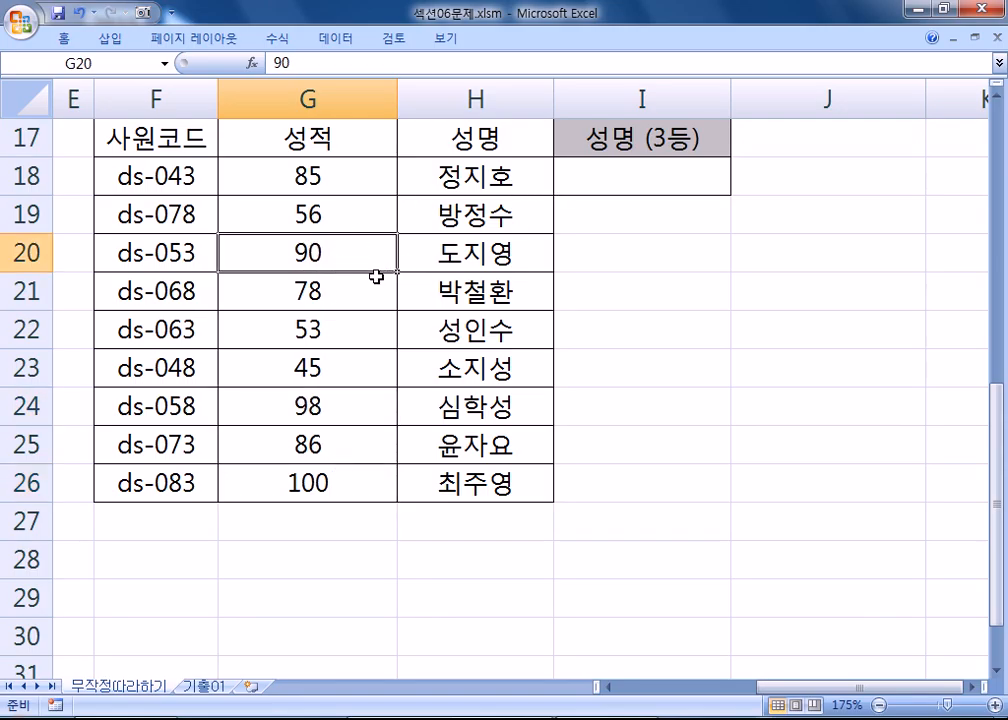
pyautogui.click(648, 178)
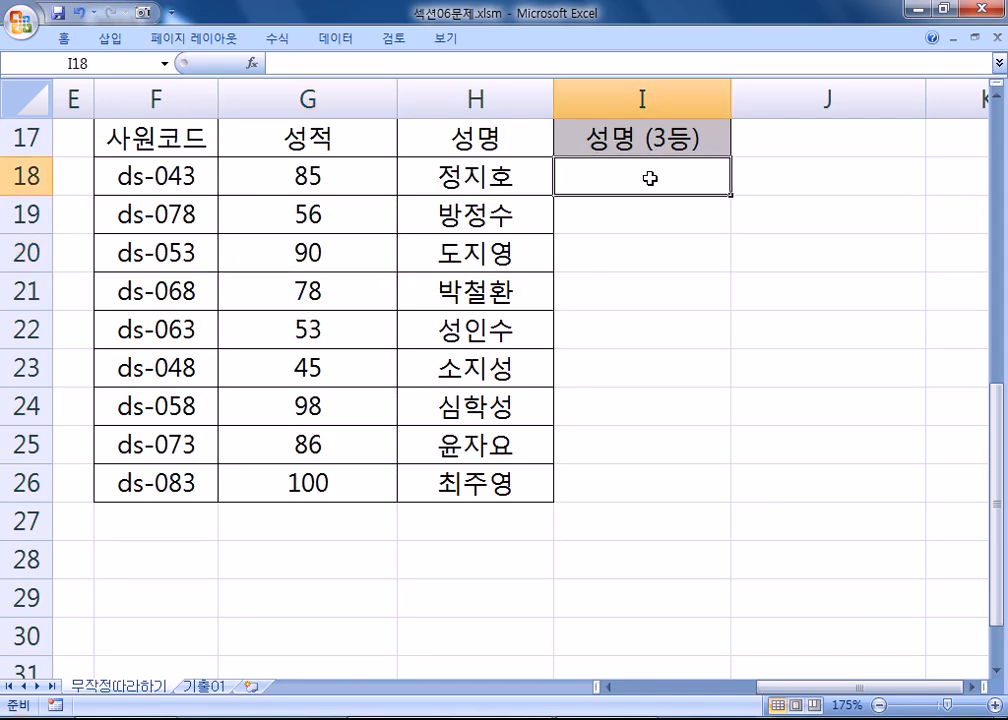
# - Enter =VLOOKUP(100,G18:H26,2,FALSE) in I18 and compare the returned name with H26
pyautogui.write('=V')
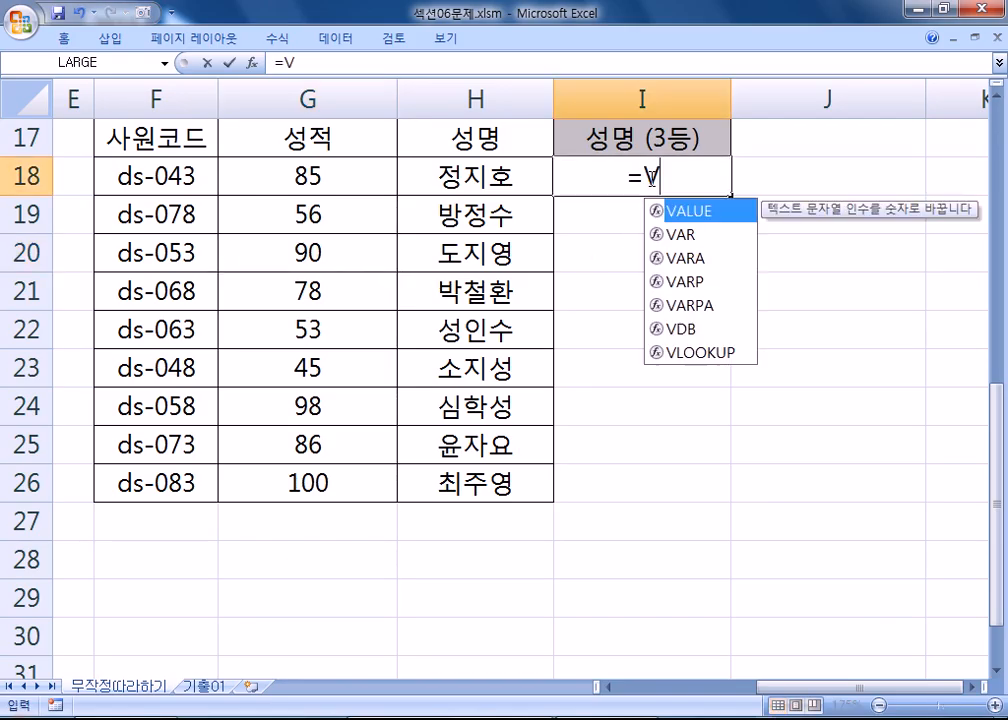
pyautogui.write('LOOKUP(1')
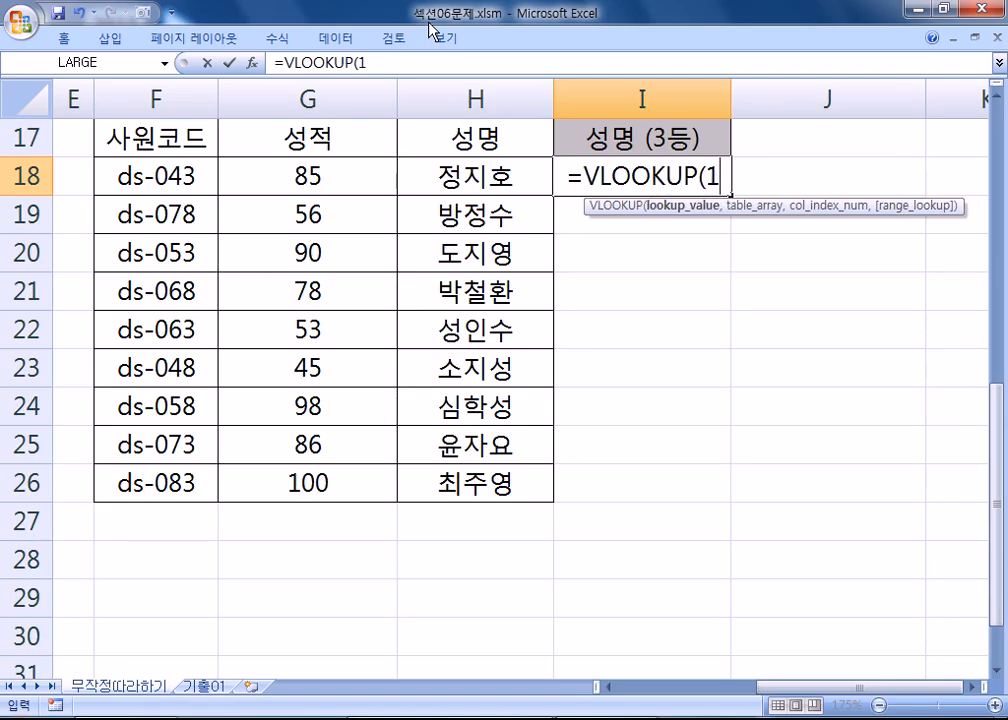
pyautogui.write('00,')
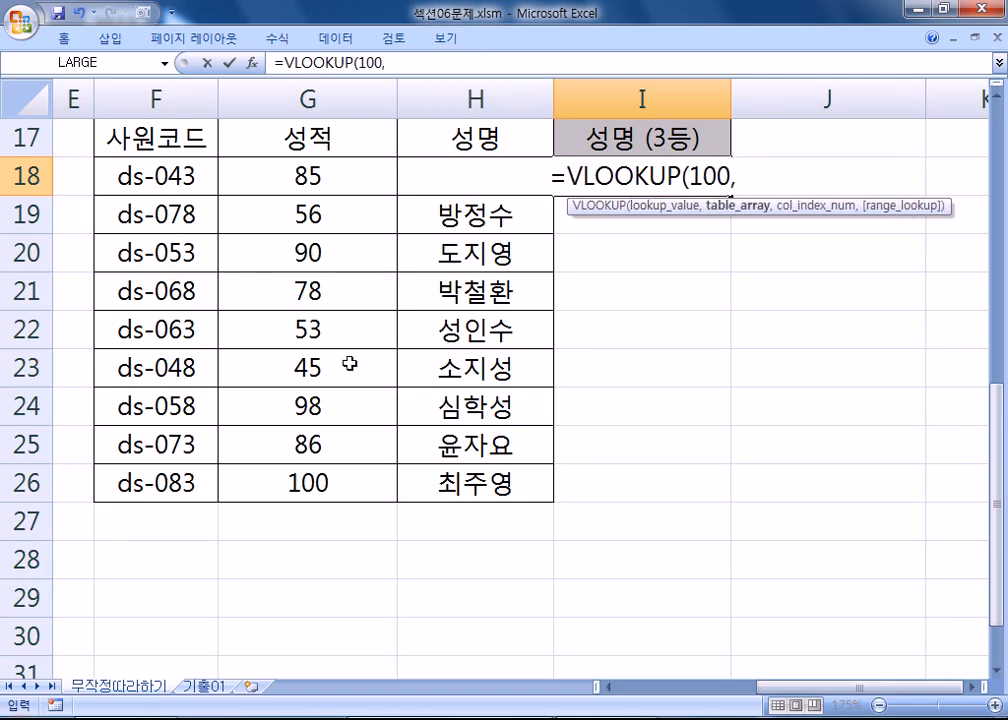
pyautogui.moveTo(230, 168); pyautogui.dragTo(513, 479)
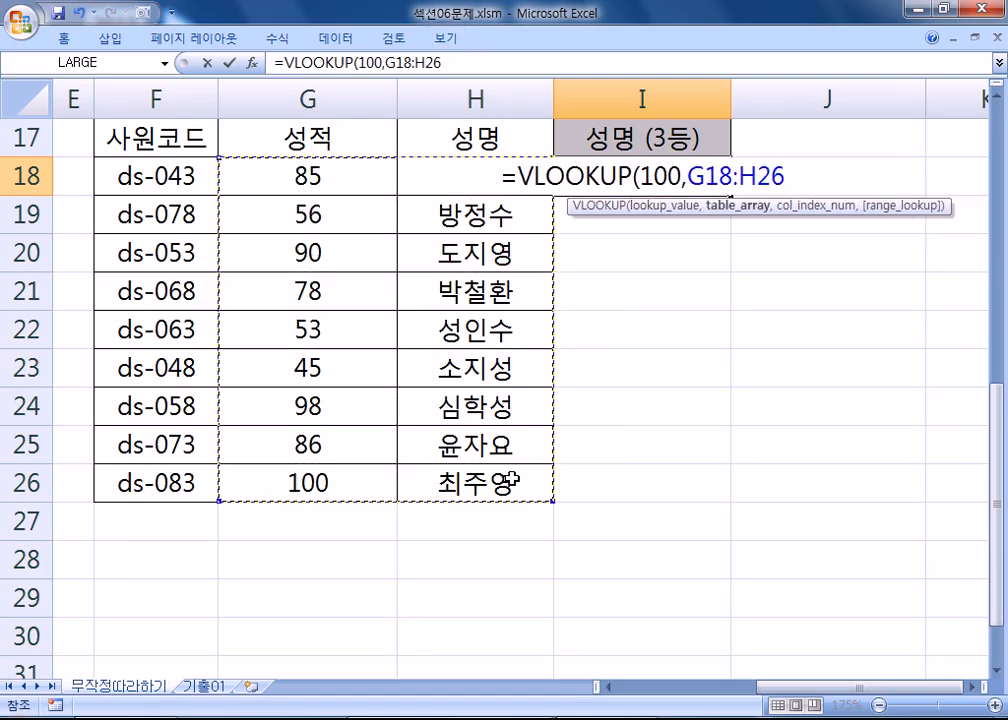
pyautogui.write(',2')
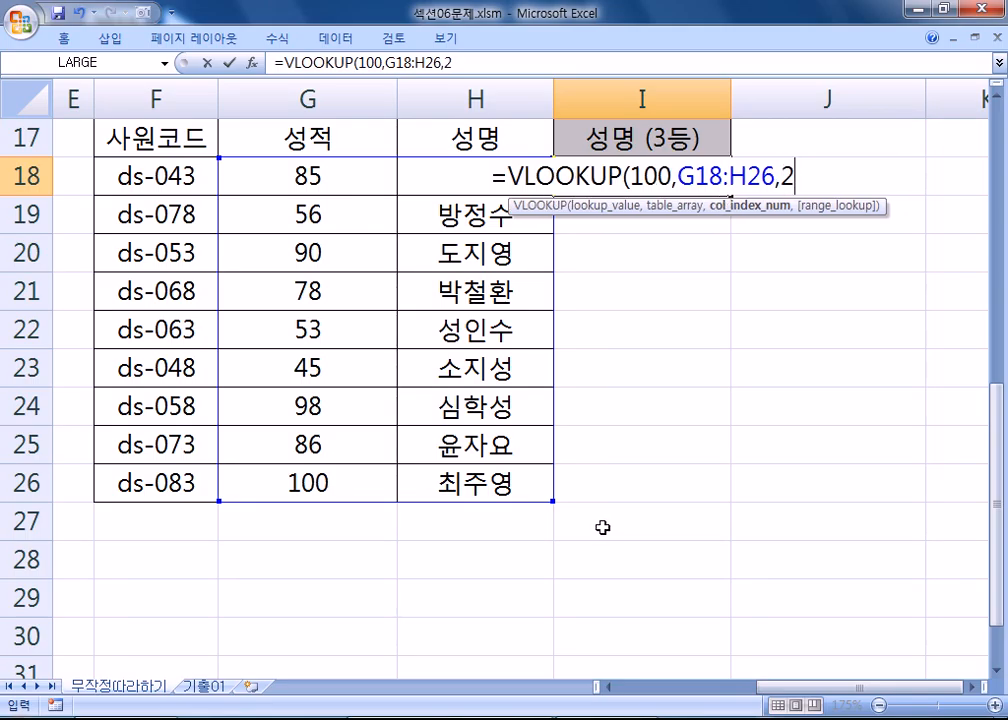
pyautogui.write(',')
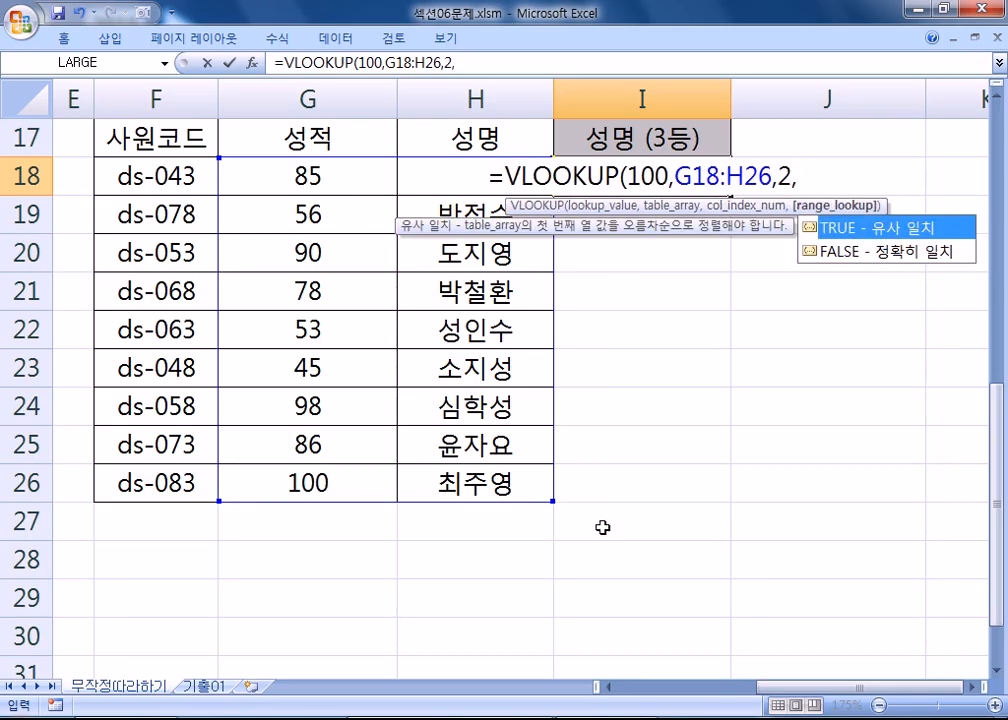
pyautogui.click(890, 255)
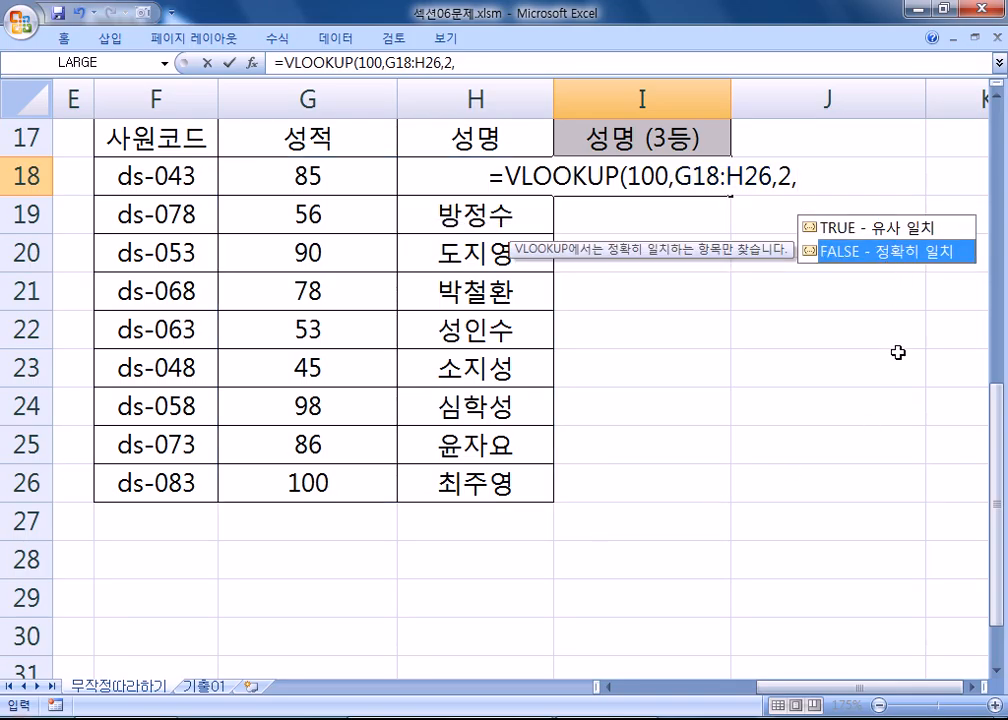
pyautogui.doubleClick(878, 253)
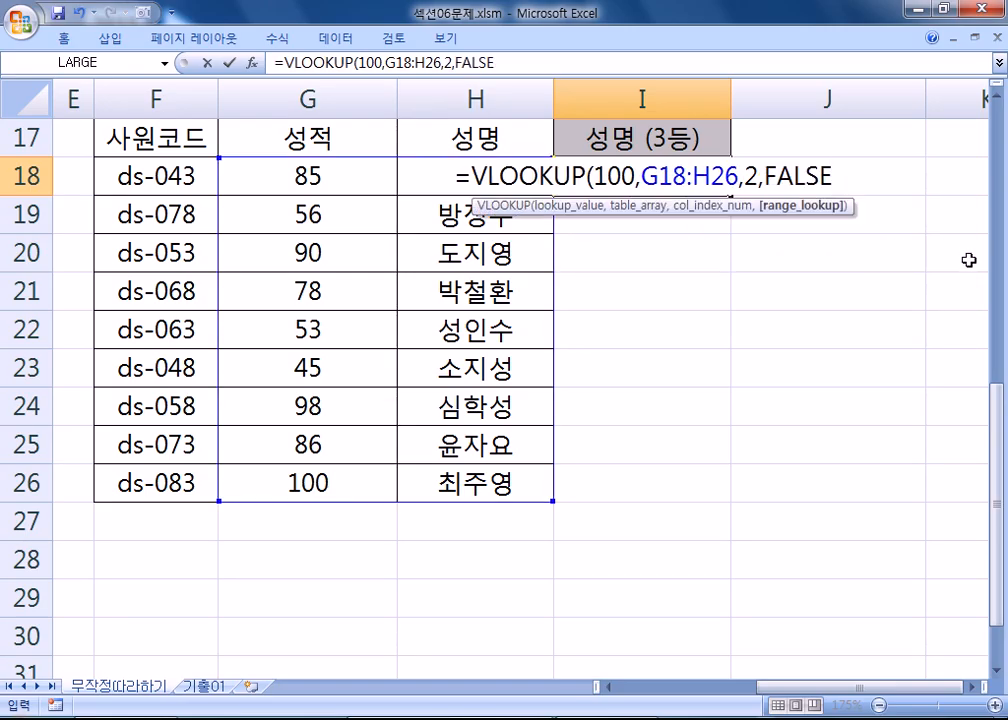
pyautogui.press('Return')
pyautogui.click(687, 184)
pyautogui.click(488, 480)
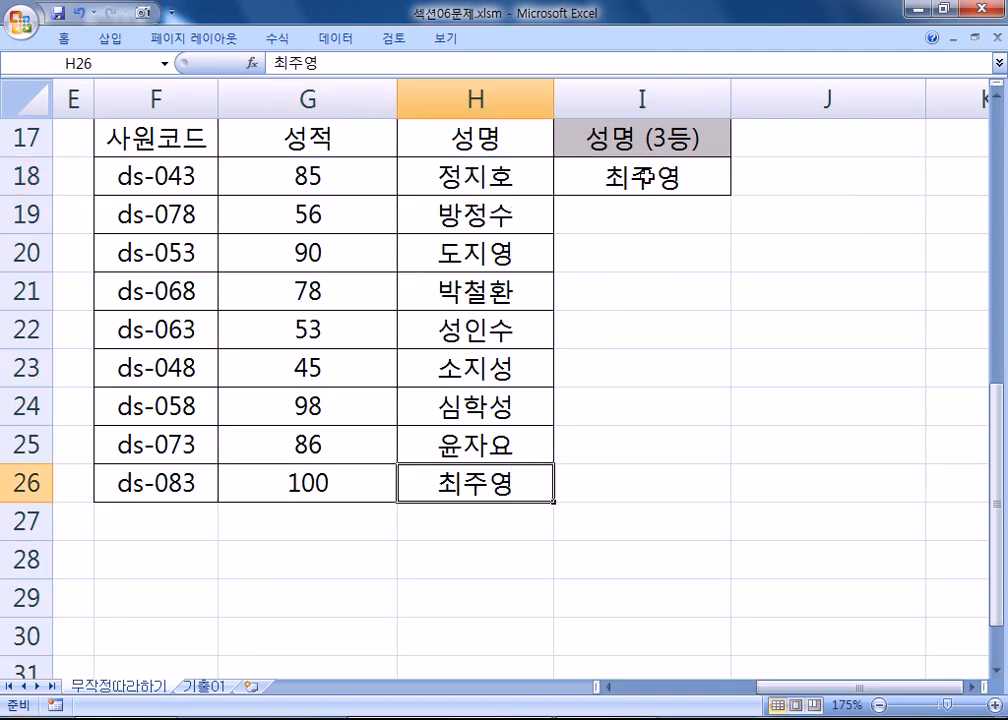
# - Test I18's lookup with the values 98 and then 90
pyautogui.doubleClick(612, 181)
pyautogui.moveTo(589, 178); pyautogui.dragTo(632, 178)
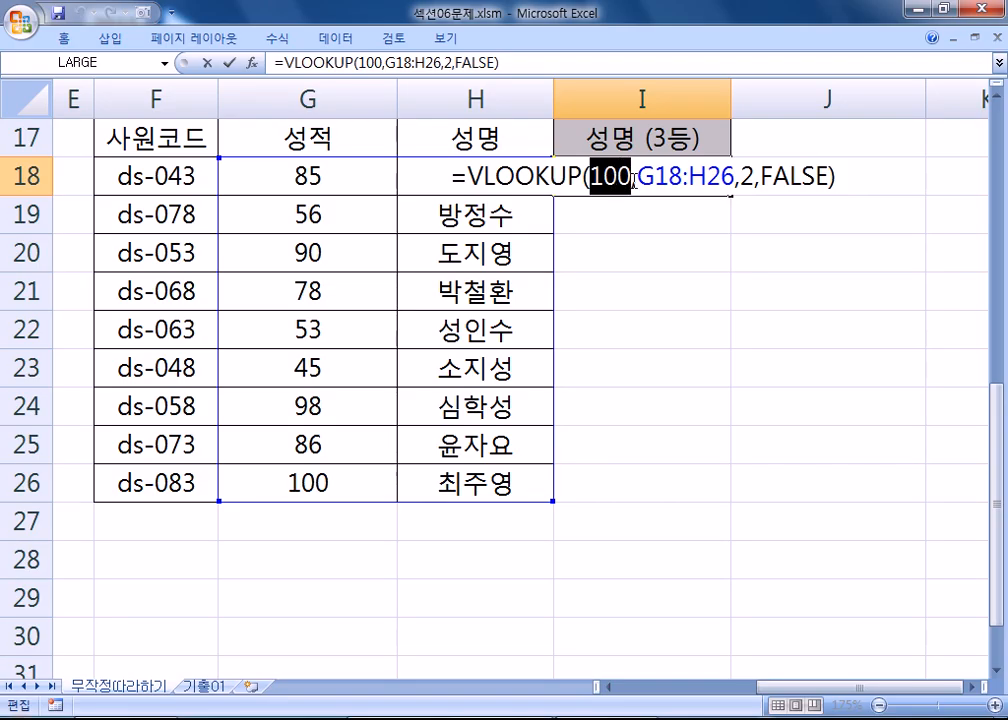
pyautogui.write('98')
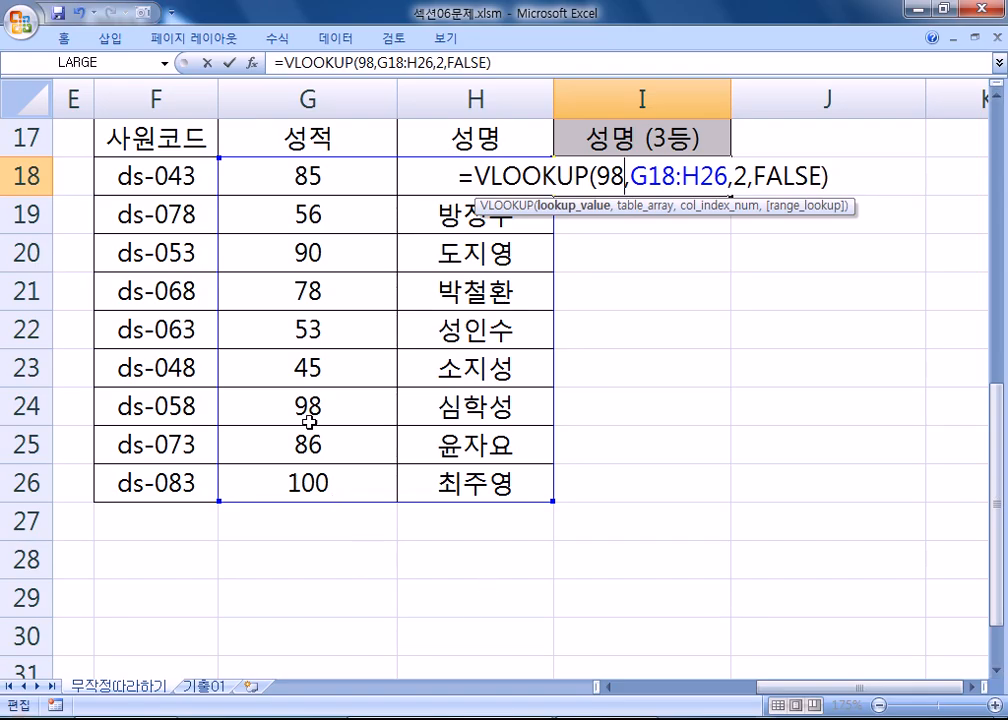
pyautogui.press('Return')
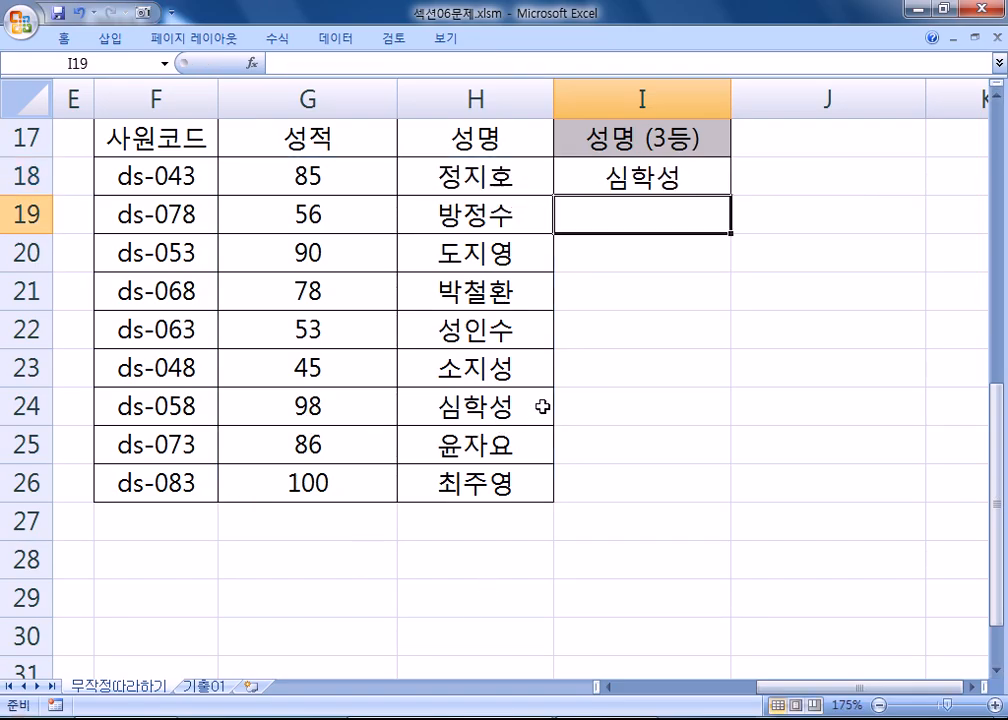
pyautogui.doubleClick(612, 178)
pyautogui.moveTo(610, 178); pyautogui.dragTo(621, 178)
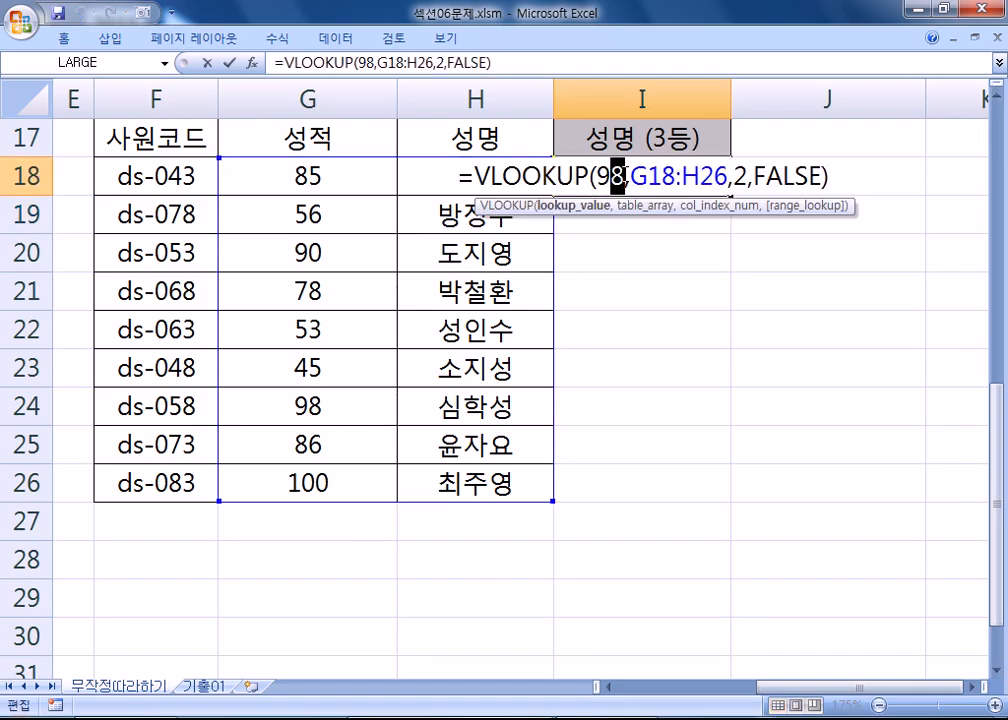
pyautogui.write('0')
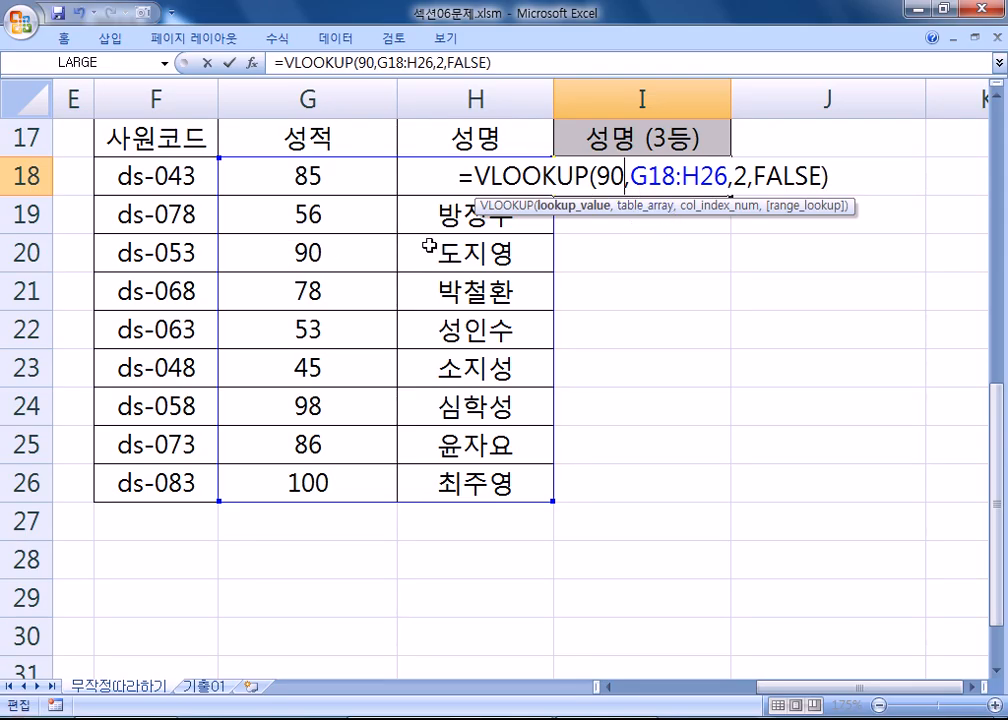
pyautogui.press('Return')
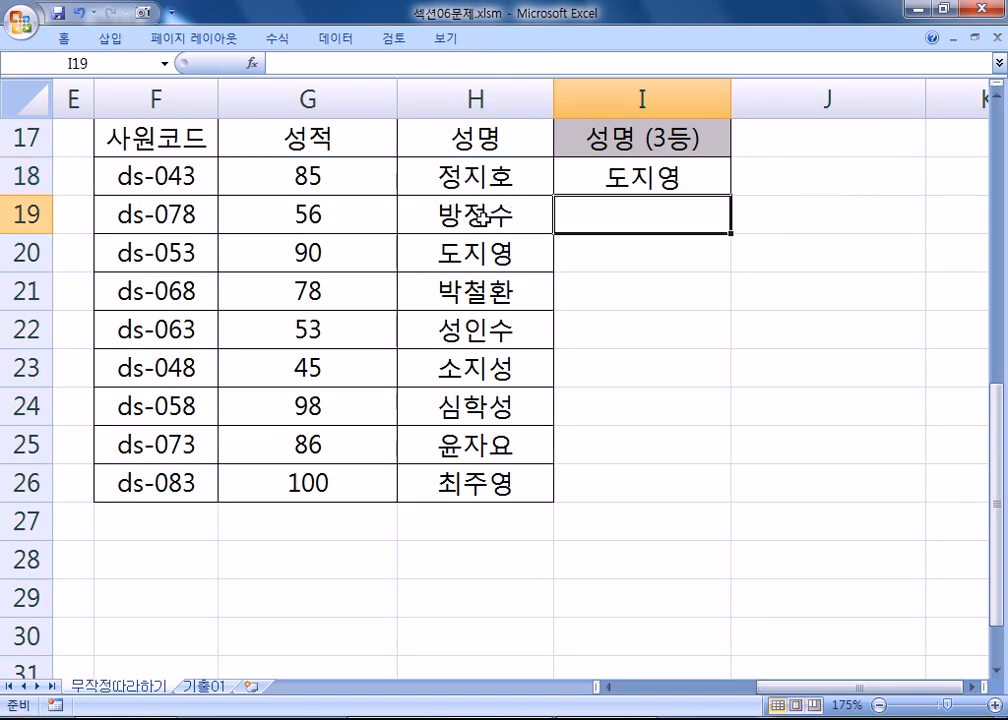
# - Replace the lookup value with LARGE(G18:G26,3) and copy the resulting I18 formula
pyautogui.doubleClick(632, 175)
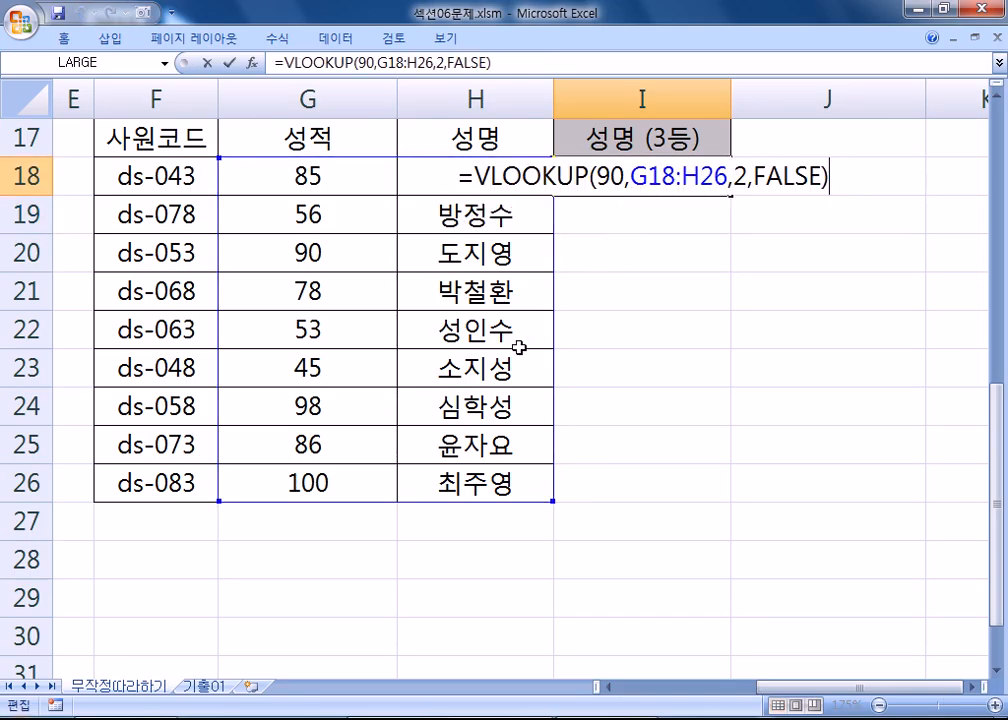
pyautogui.moveTo(596, 177); pyautogui.dragTo(611, 175)
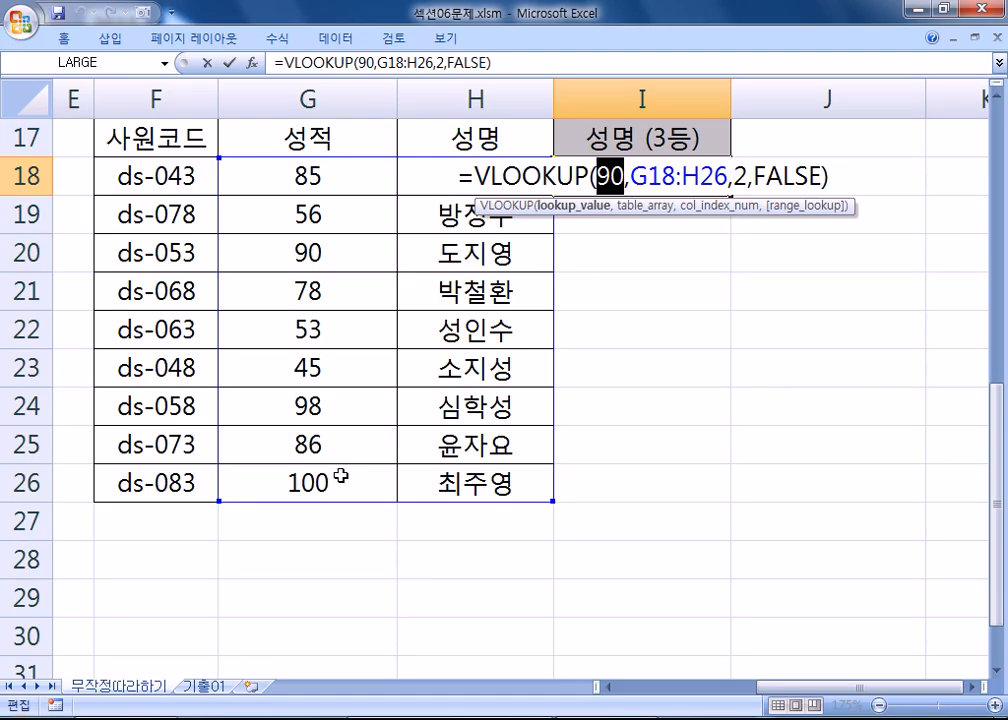
pyautogui.write('LARGE')
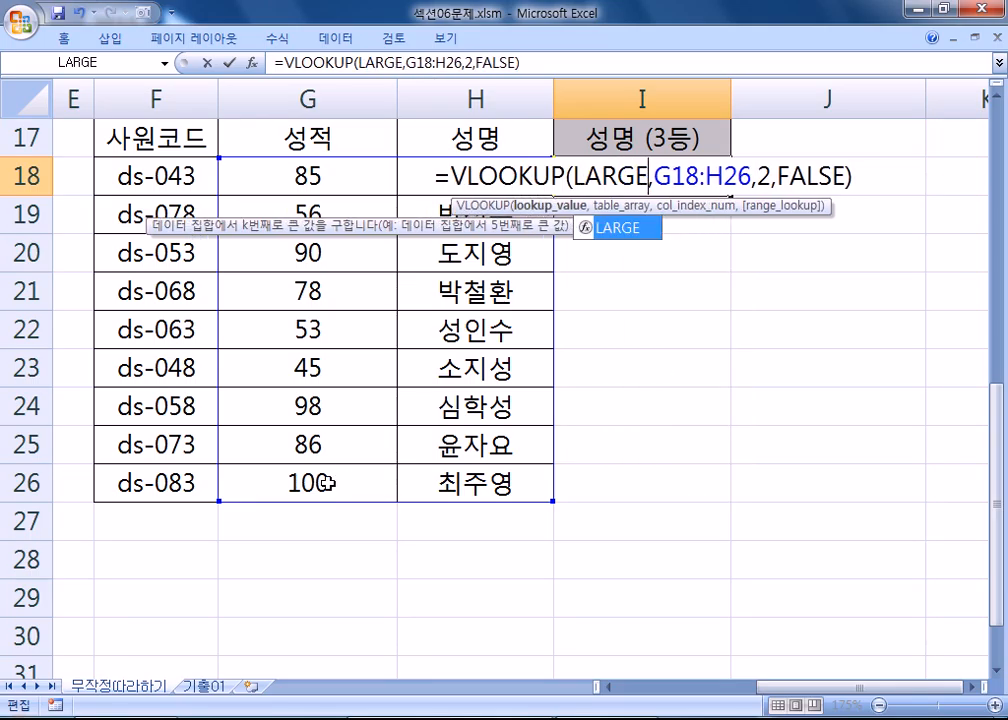
pyautogui.write('(')
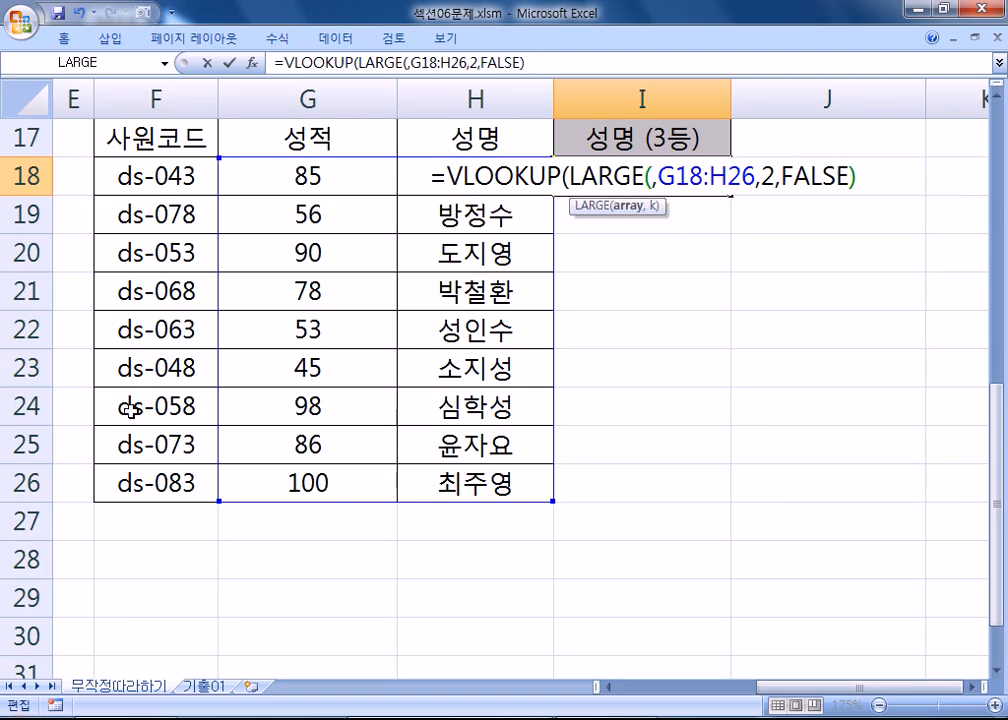
pyautogui.moveTo(297, 170); pyautogui.dragTo(298, 480)
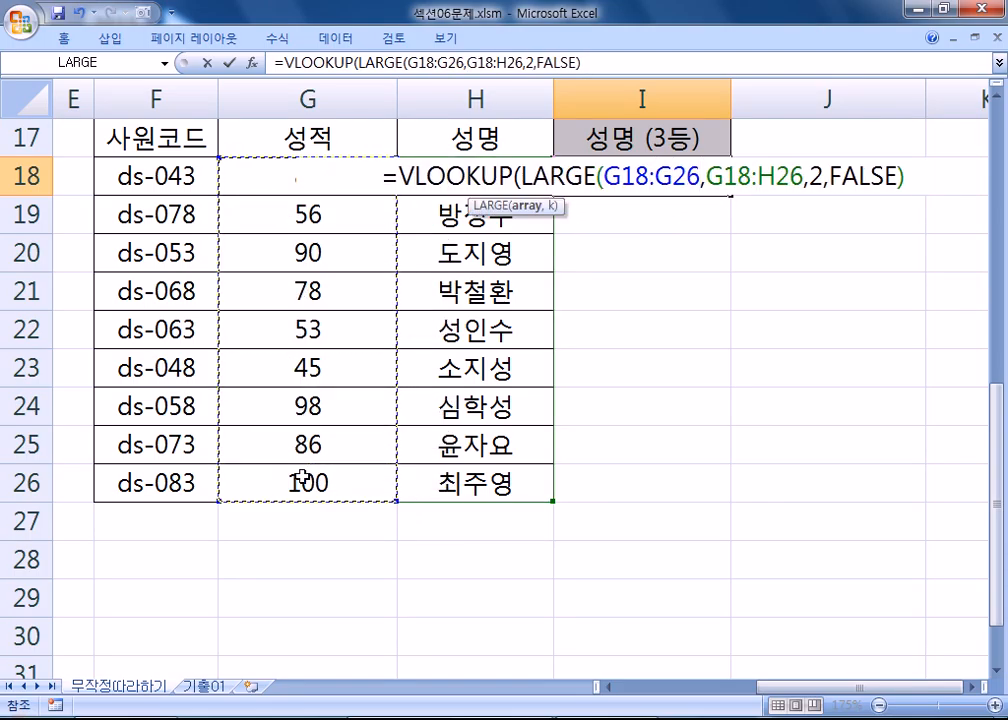
pyautogui.write(',3)')
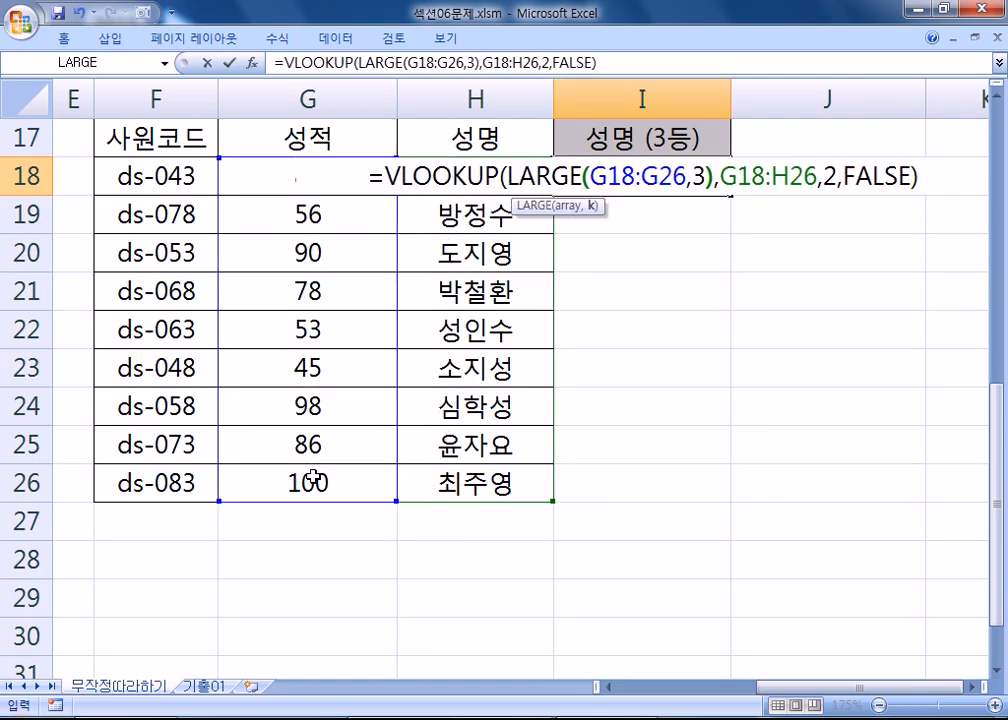
pyautogui.moveTo(410, 172); pyautogui.dragTo(712, 172)
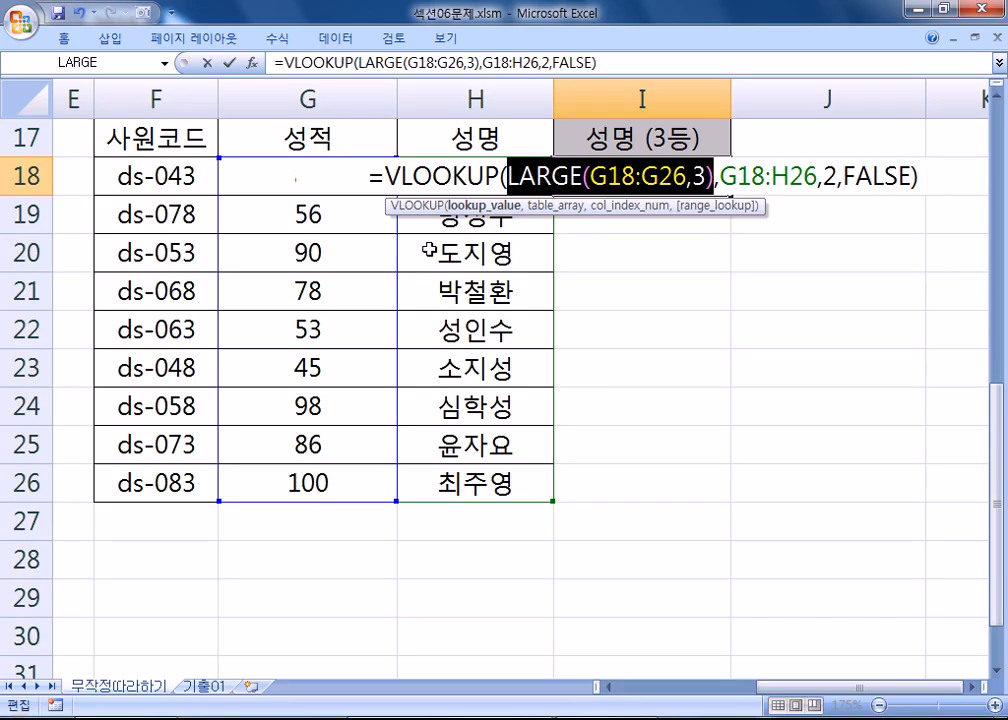
pyautogui.press('Return')
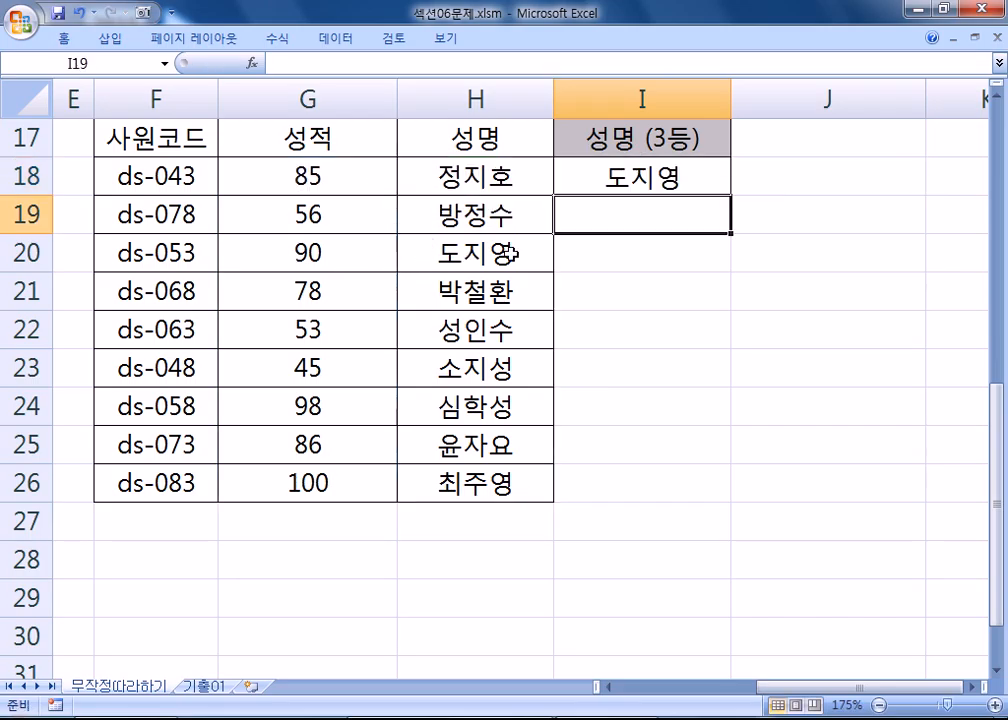
pyautogui.click(662, 178)
pyautogui.doubleClick(662, 178)
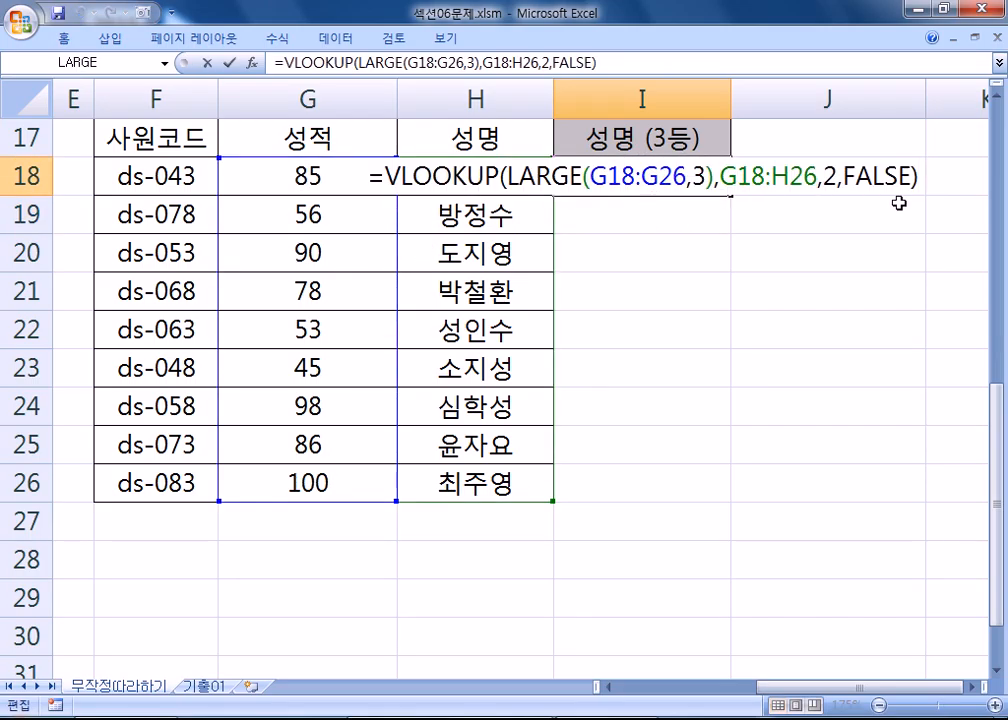
pyautogui.moveTo(920, 177); pyautogui.dragTo(340, 178)
pyautogui.hotkey('ctrl', 'c')
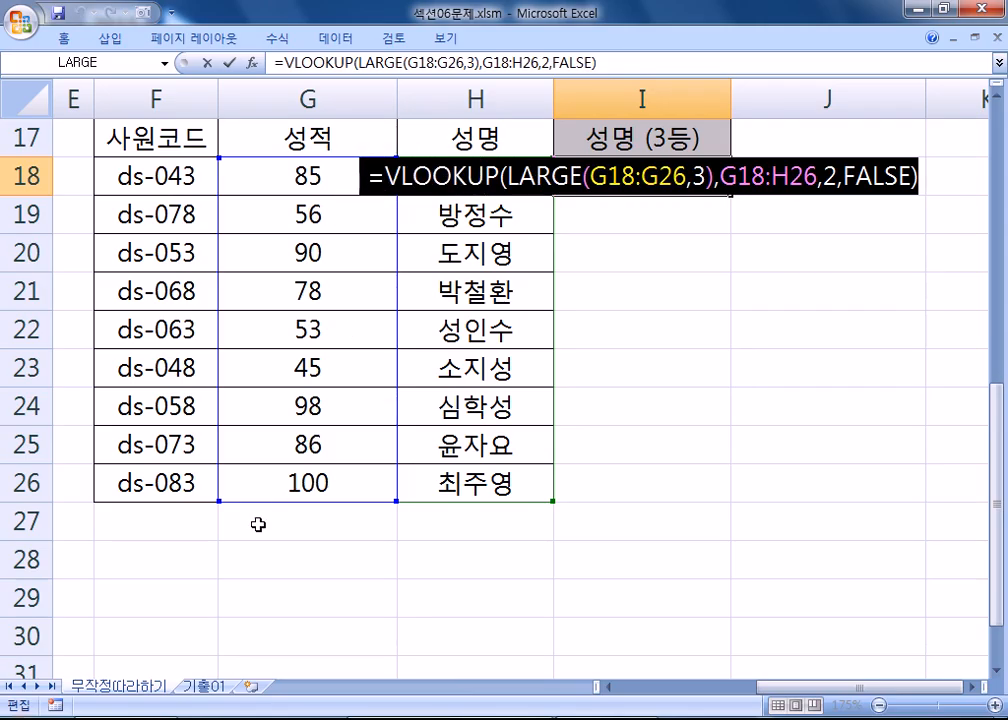
pyautogui.hotkey('alt', 'Tab')
# - Add a 5번) heading and paste the VLOOKUP/LARGE formula beneath it
pyautogui.write('5번)')
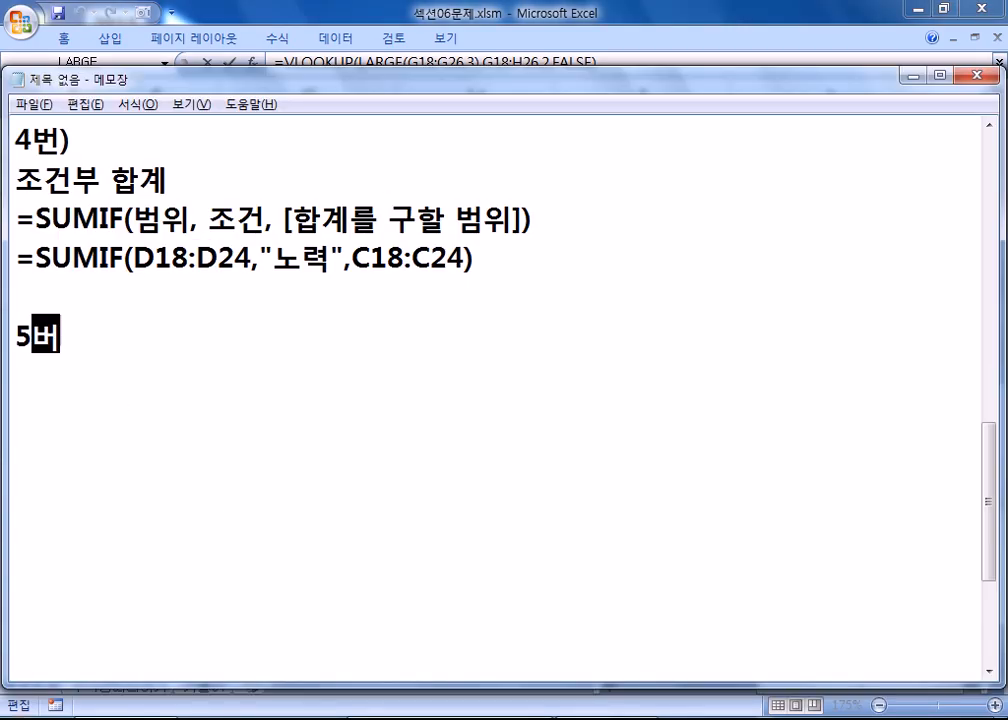
pyautogui.press('Return')
pyautogui.hotkey('ctrl', 'v')
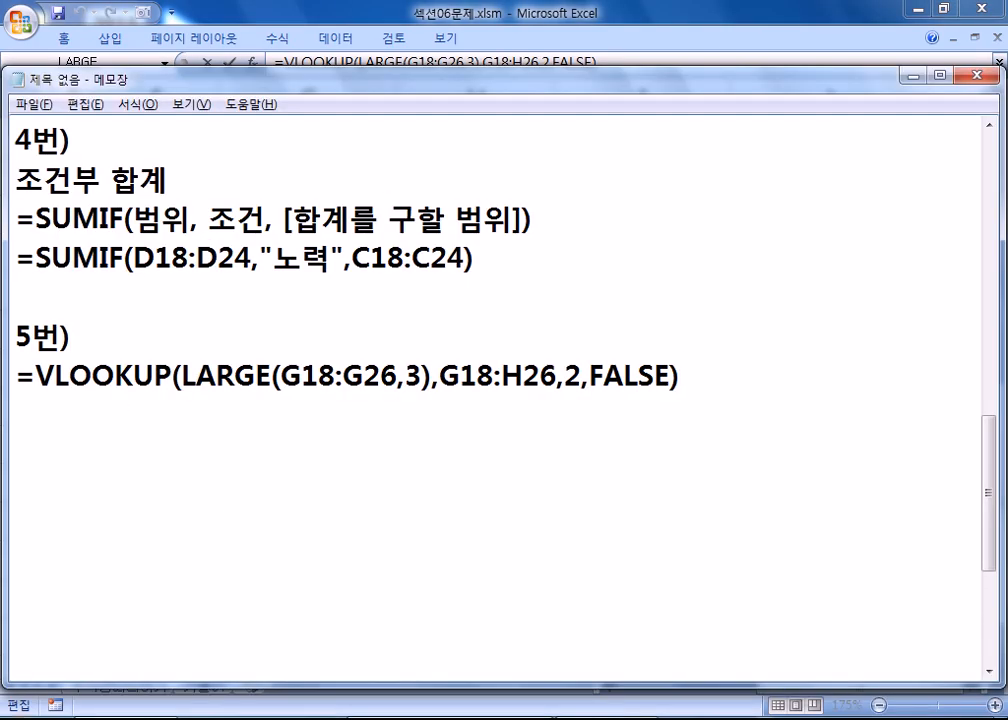
pyautogui.moveTo(182, 375); pyautogui.dragTo(429, 375)
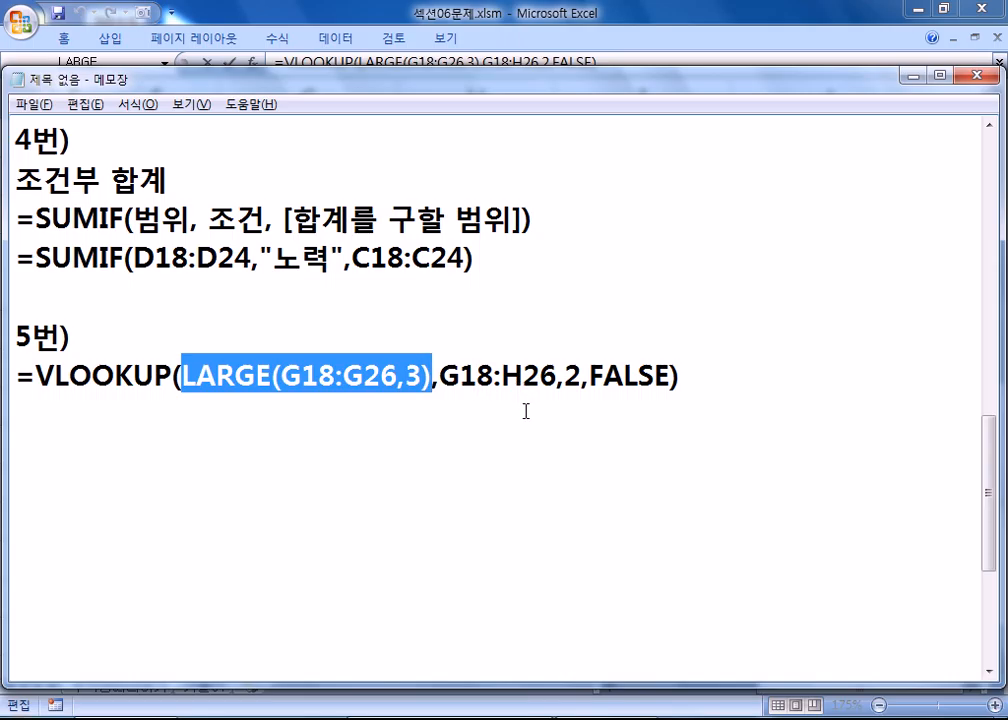
# - Note '옵션 FALSE(0) : 반드시 일치하는 경우' below the formula
pyautogui.click(472, 411)
pyautogui.write('옵션 ')
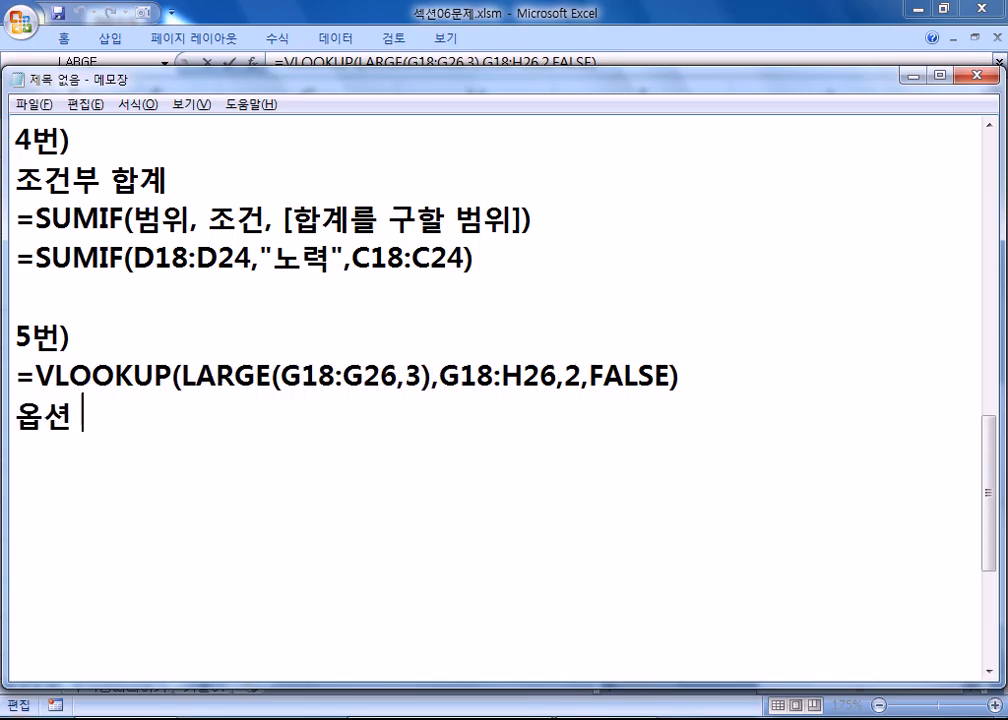
pyautogui.write('FA;')
pyautogui.press('BackSpace')
pyautogui.write('L')
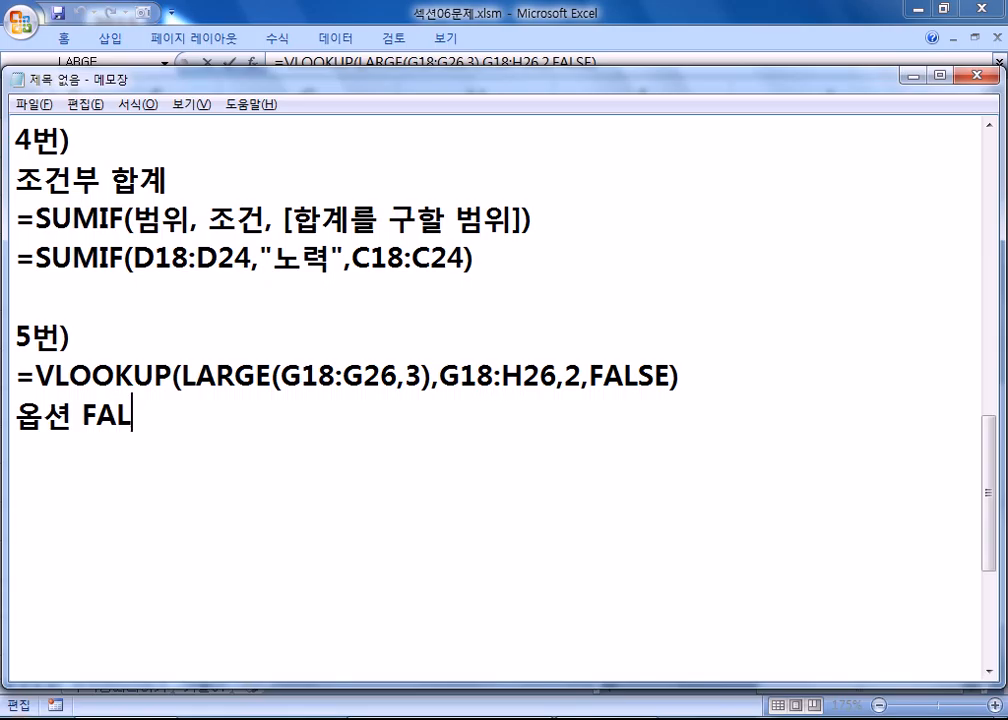
pyautogui.write('SE(')
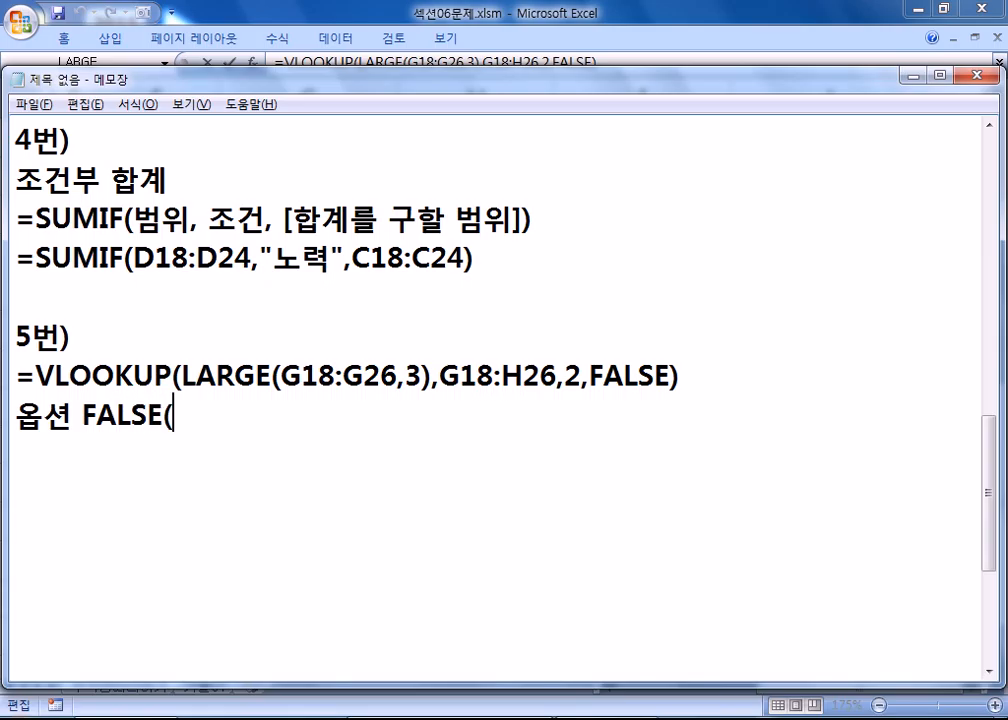
pyautogui.write('0) : ')
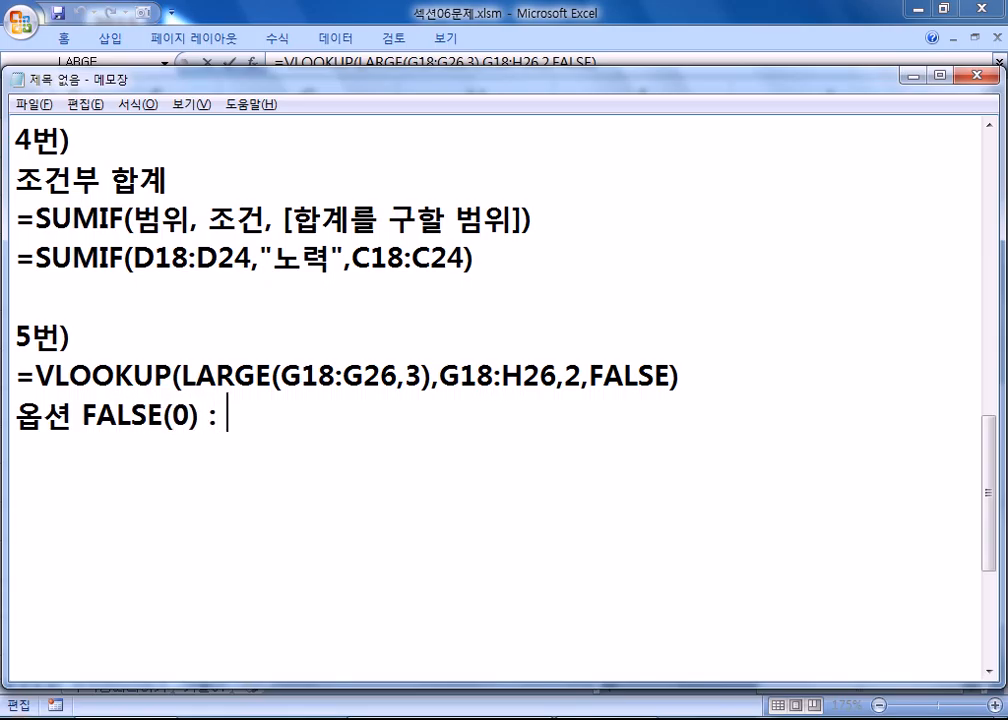
pyautogui.write('반드시 ㅇ일치하는겨')
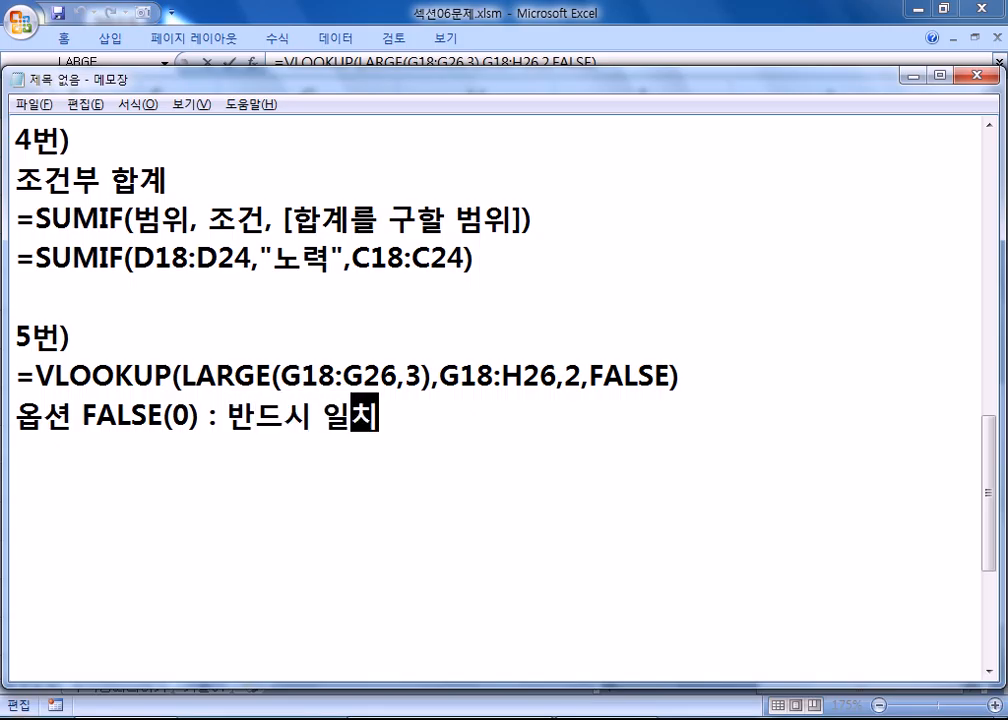
pyautogui.press('BackSpace')
pyautogui.press('BackSpace')
pyautogui.write('경우')
pyautogui.press('Return')
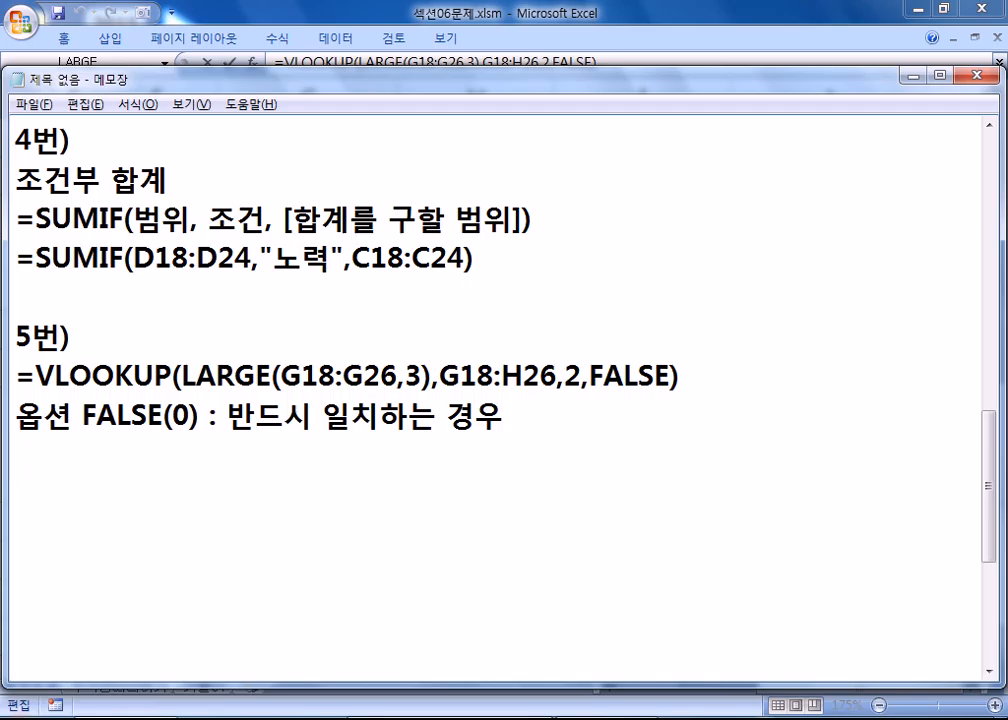
pyautogui.press('Return')
pyautogui.press('Return')
pyautogui.scroll(3, 466, 410)
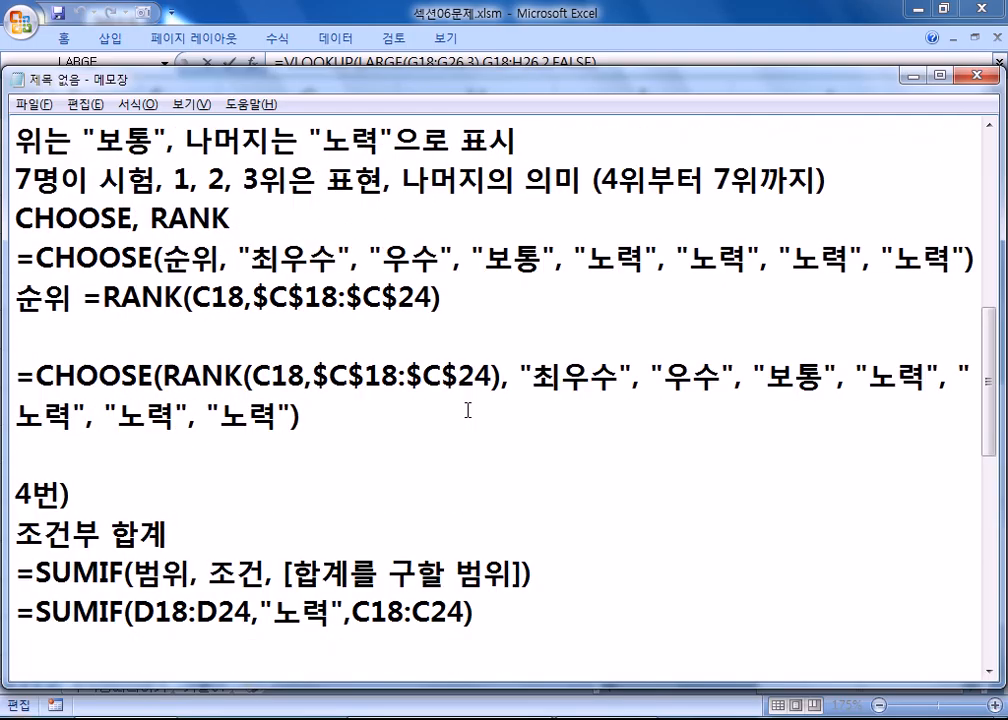
pyautogui.scroll(4, 349, 459)
pyautogui.scroll(1, 276, 407)
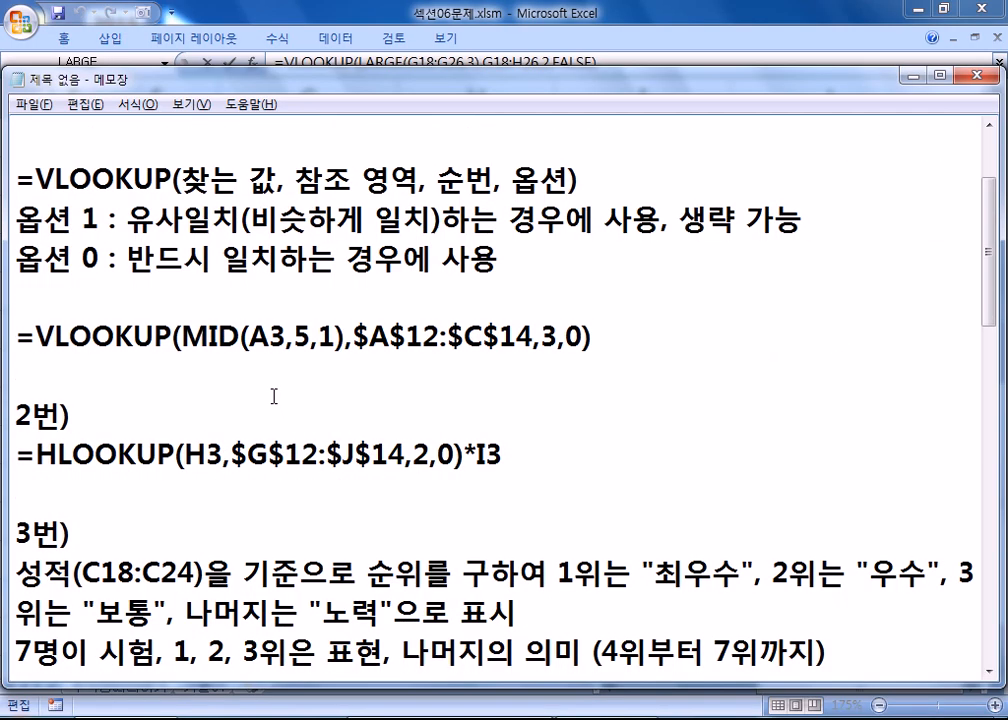
pyautogui.scroll(-7, 300, 531)
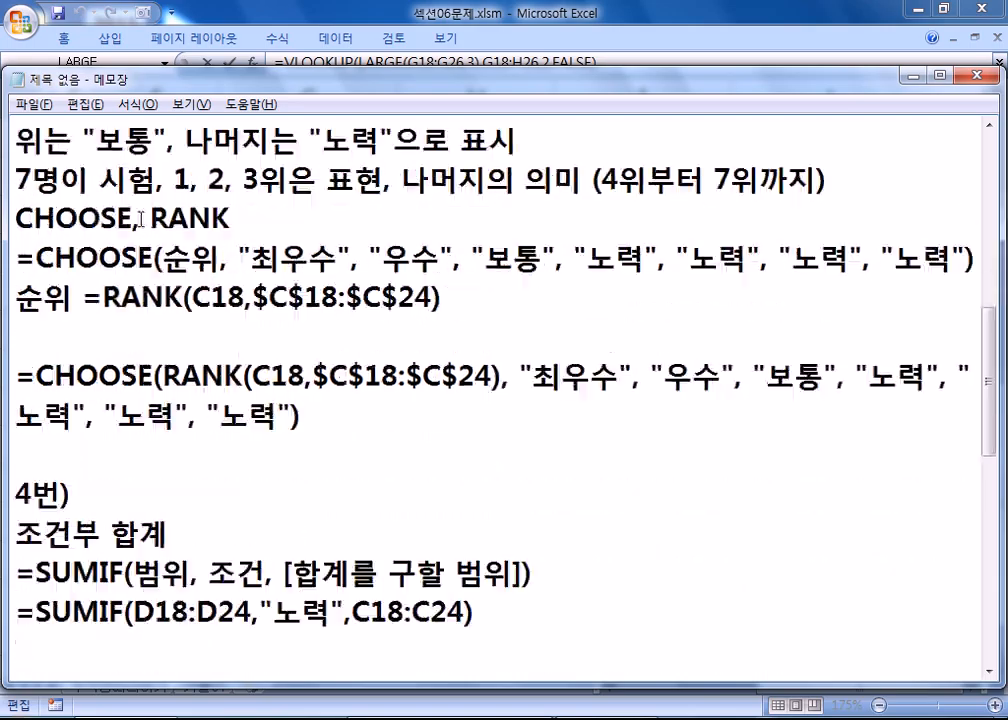
# - Write the note '옵션 1 : 유사일치(비슷하게 일치)'
pyautogui.write('옵션 1')
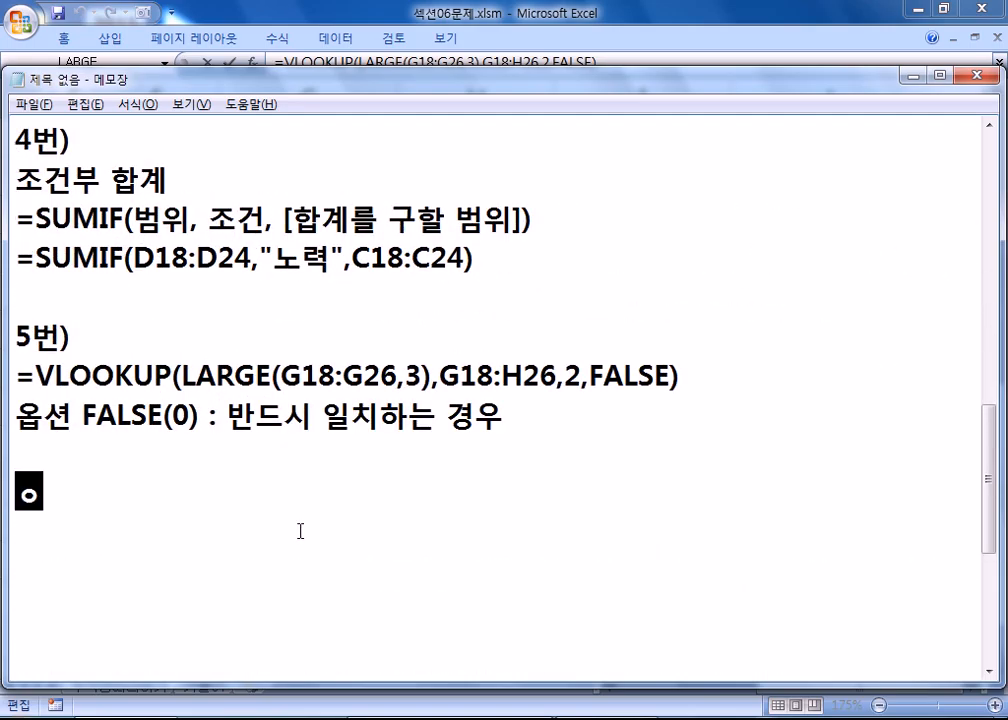
pyautogui.press('End')
pyautogui.write(': 우')
pyautogui.press('BackSpace')
pyautogui.write('유사일치(')
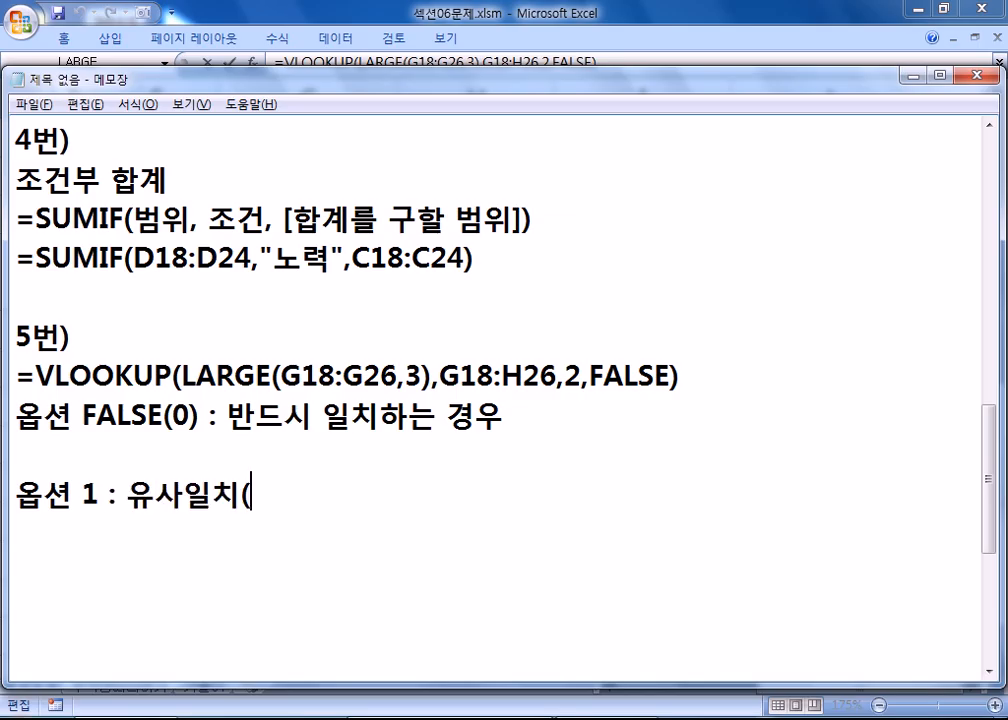
pyautogui.write('비스ㅎ')
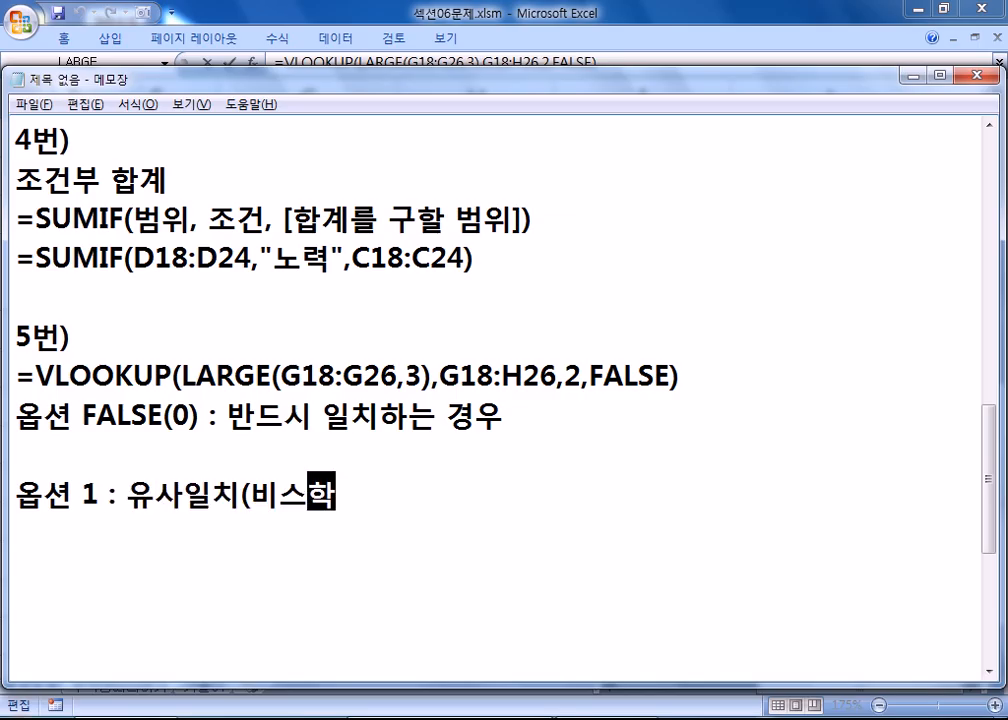
pyautogui.press('BackSpace')
pyautogui.write('슷하게 일ㅊ')
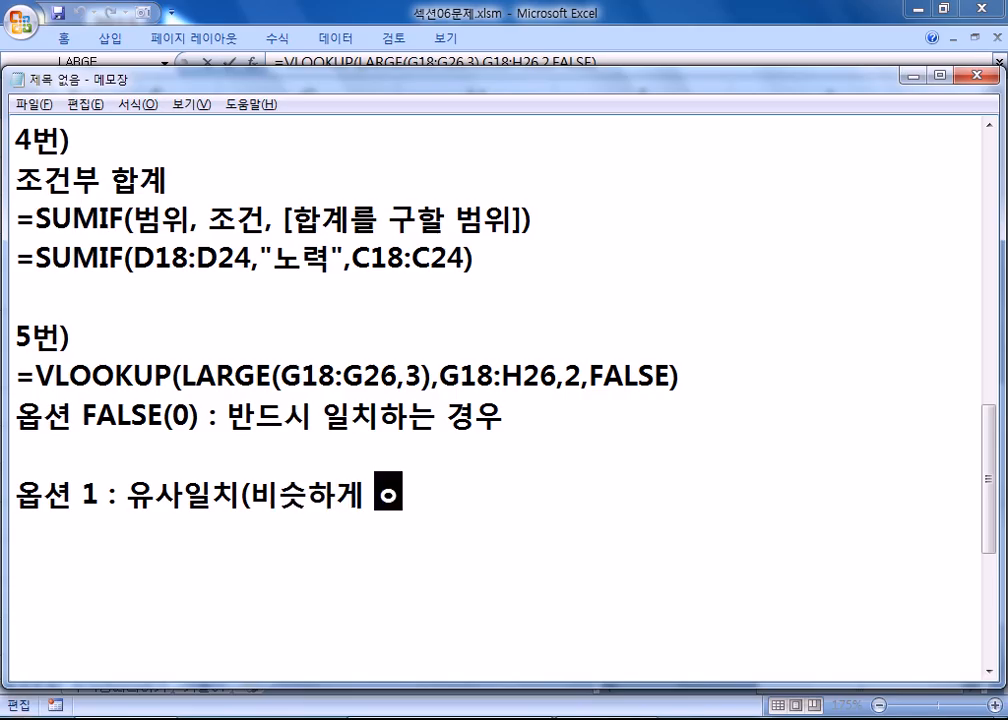
pyautogui.write('치)')
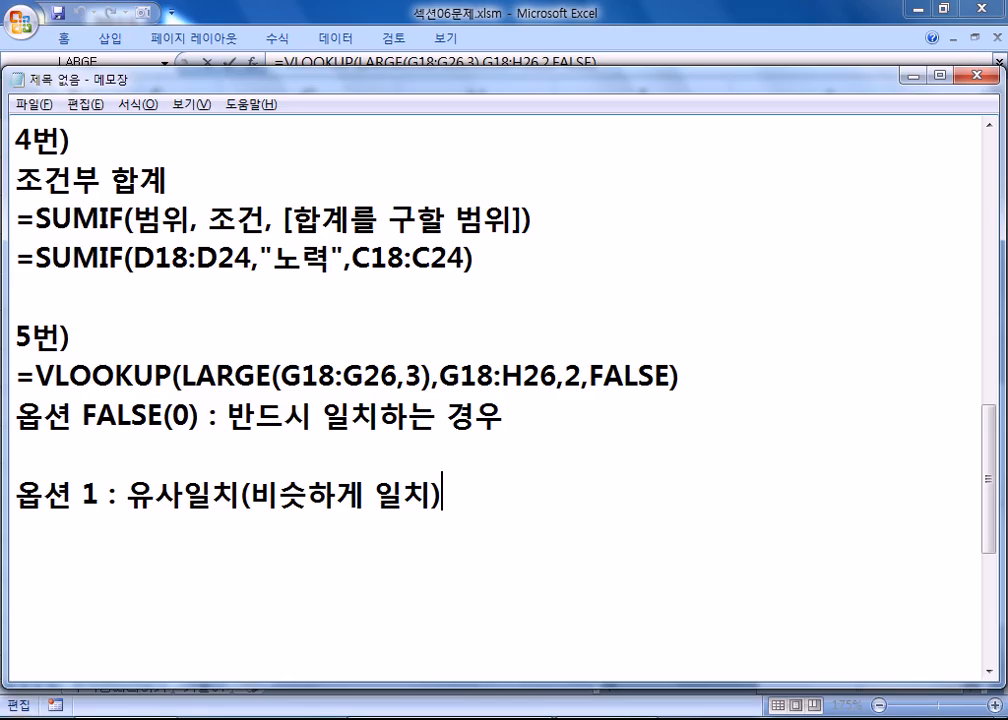
pyautogui.press('Return')
# - Add that using this option requires table values in ascending order, then return to Excel
pyautogui.write('위')
pyautogui.press('BackSpace')
pyautogui.press('BackSpace')
pyautogui.press('BackSpace')
pyautogui.write('이')
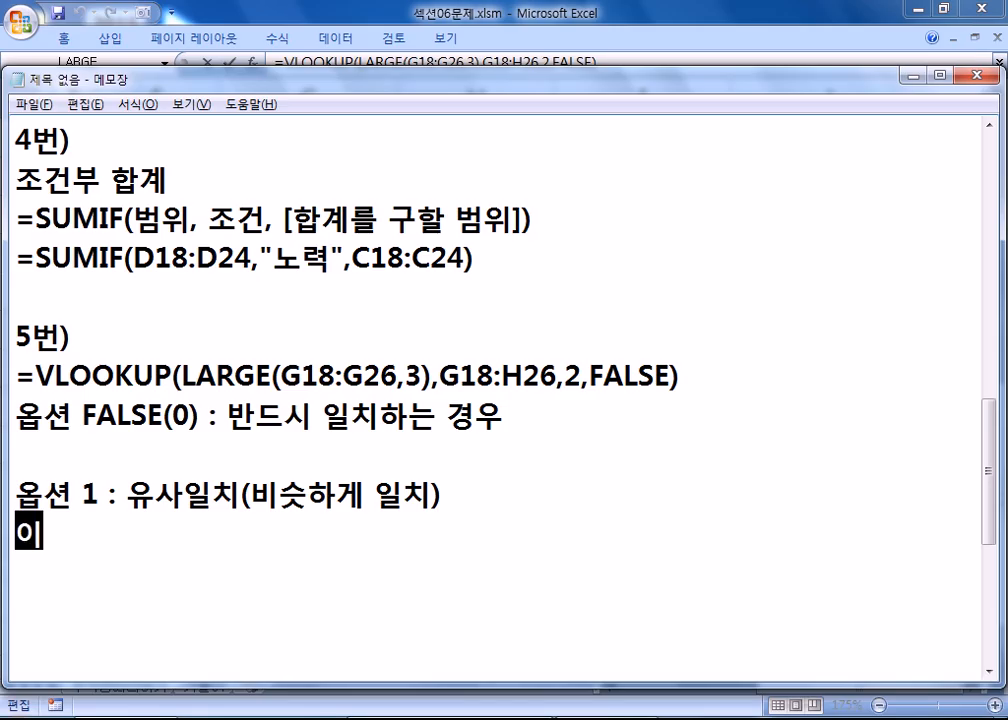
pyautogui.write(' 옵션을 사')
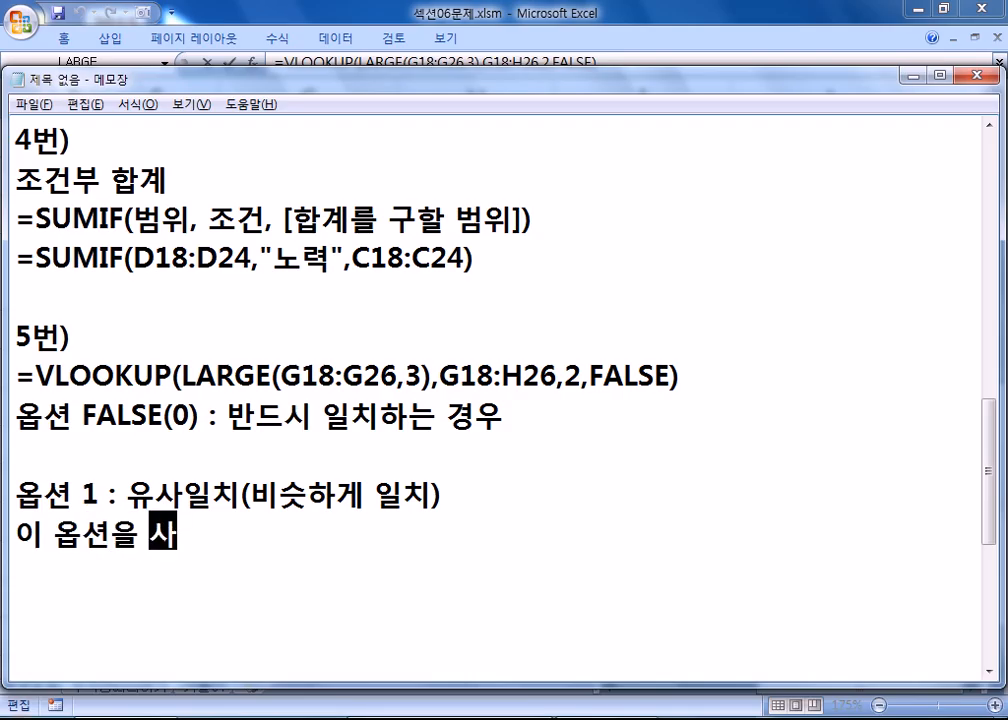
pyautogui.write('용하기 웋해ㄴ')
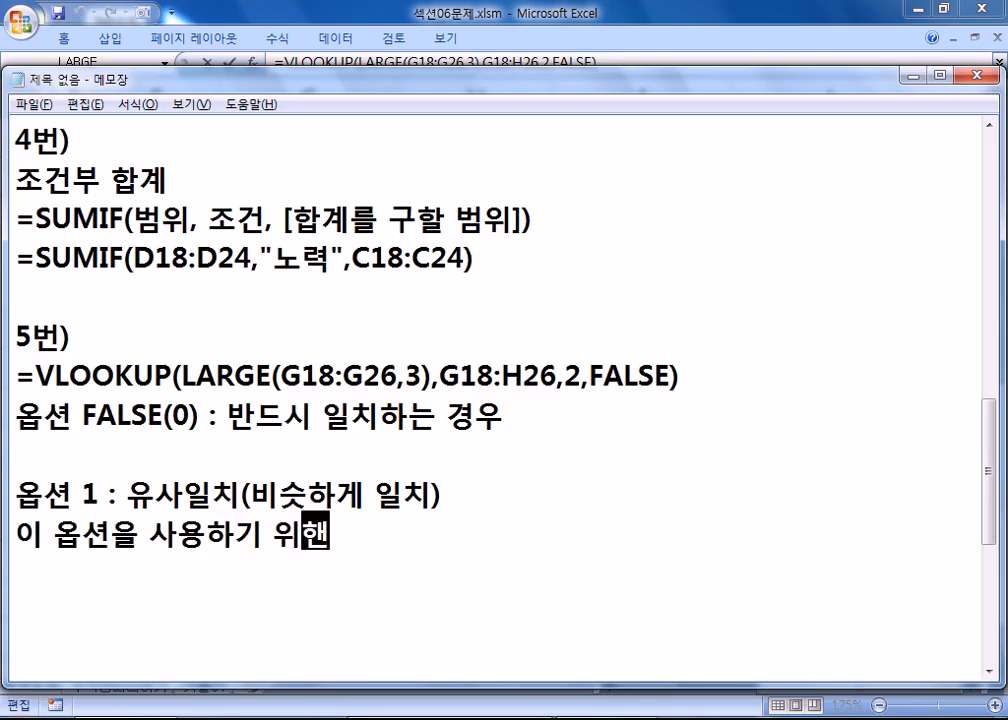
pyautogui.press('BackSpace')
pyautogui.write('서ㄴ는 반드시')
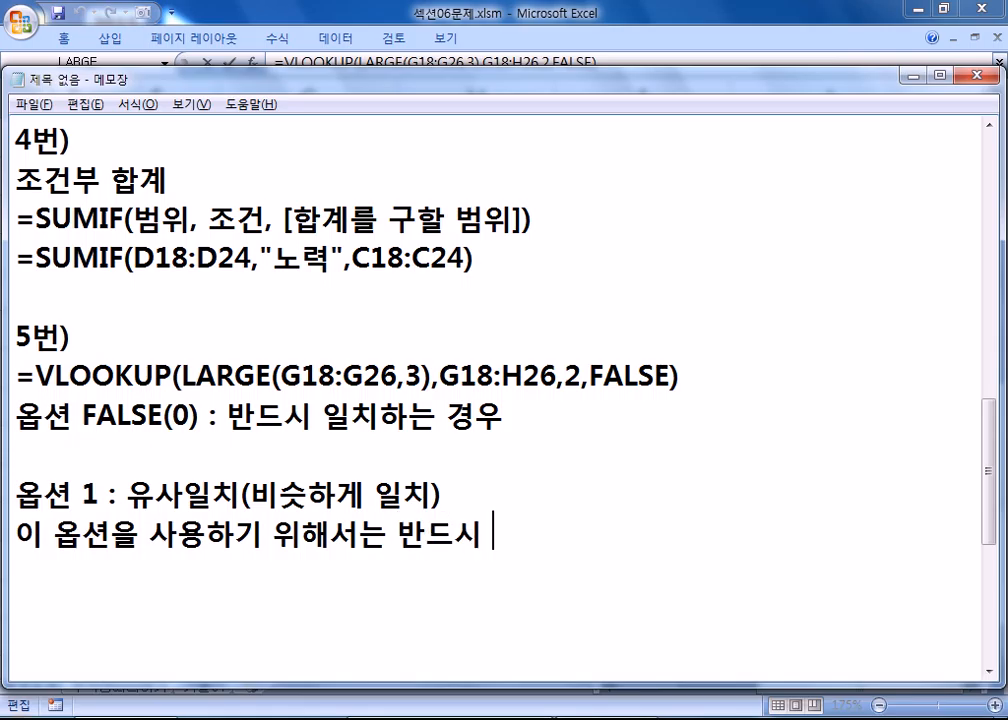
pyautogui.hotkey('alt', 'Tab')
pyautogui.press('Escape')
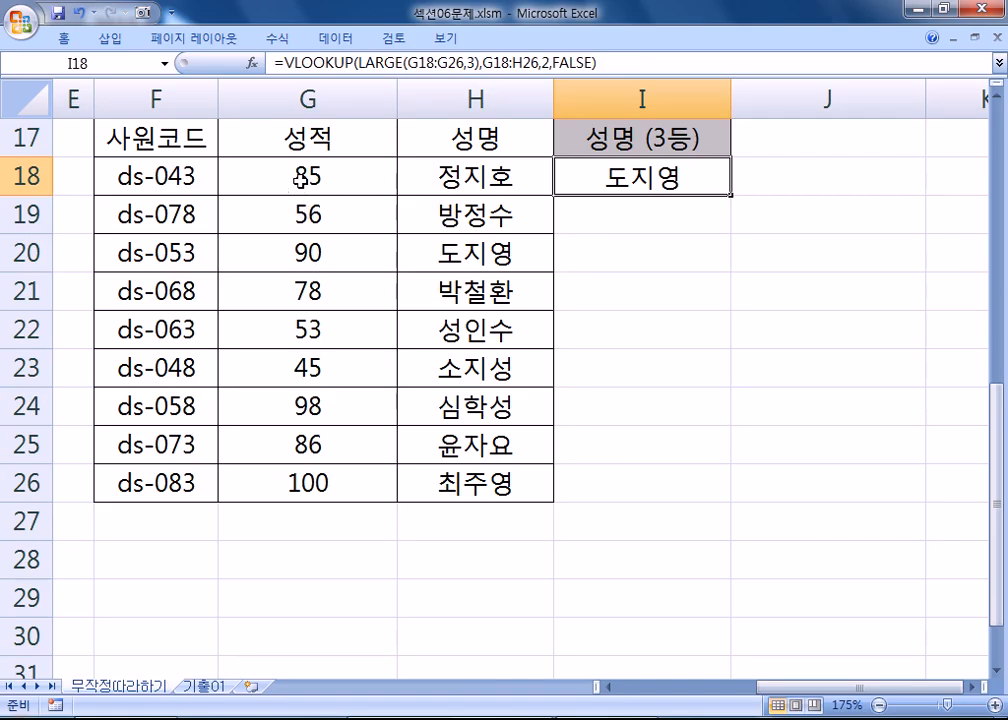
pyautogui.hotkey('alt', 'Tab')
pyautogui.write('폭')
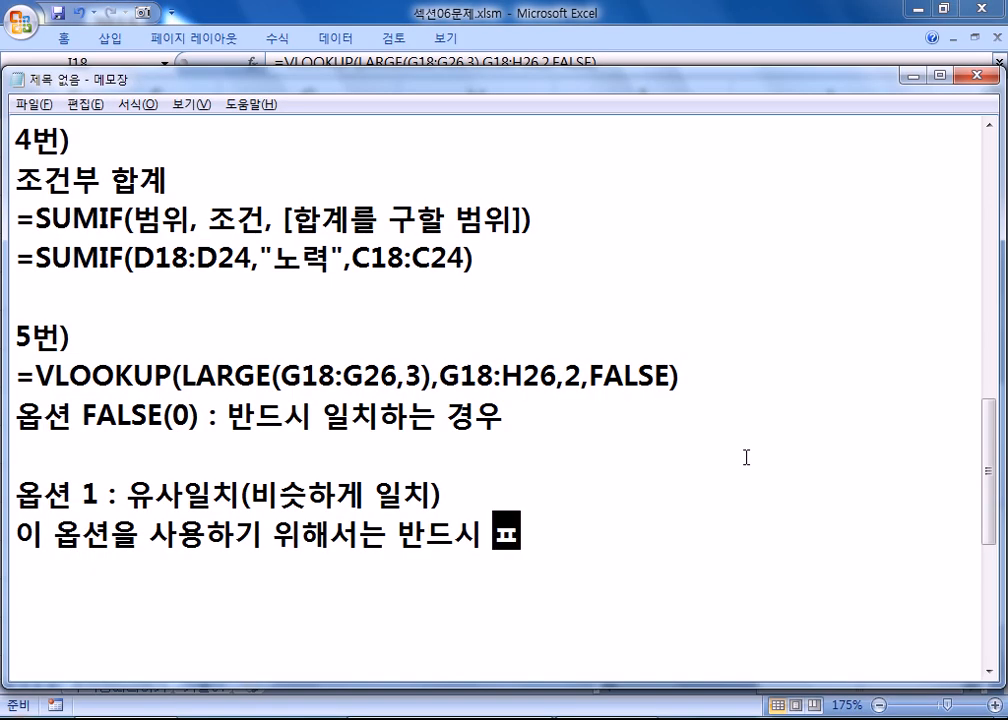
pyautogui.write('값이 ')
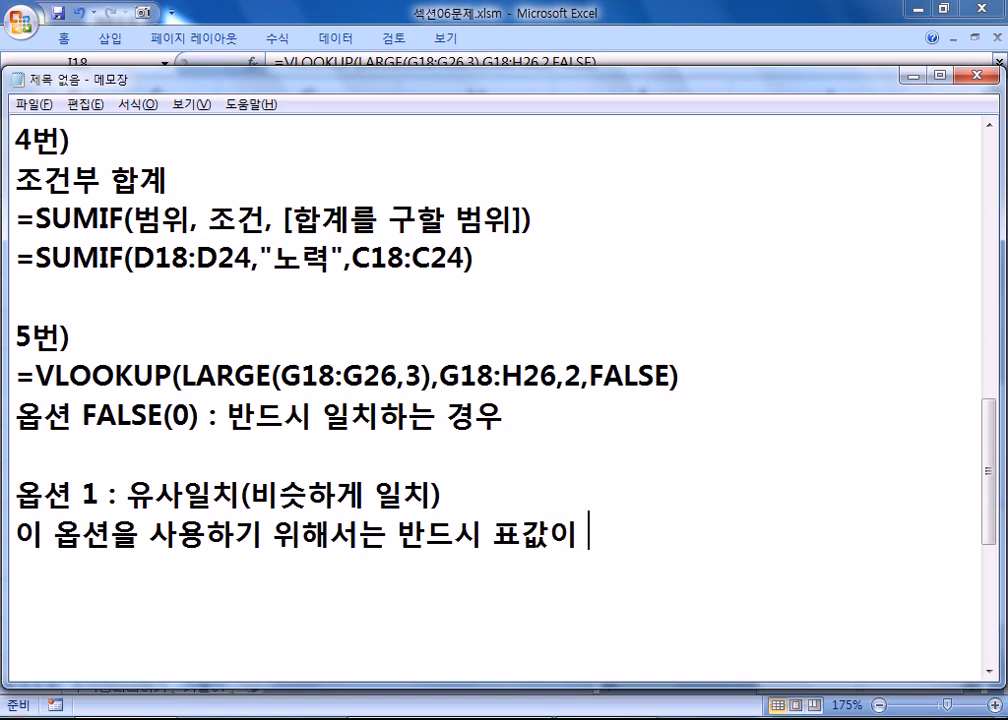
pyautogui.write('오름차순으로')
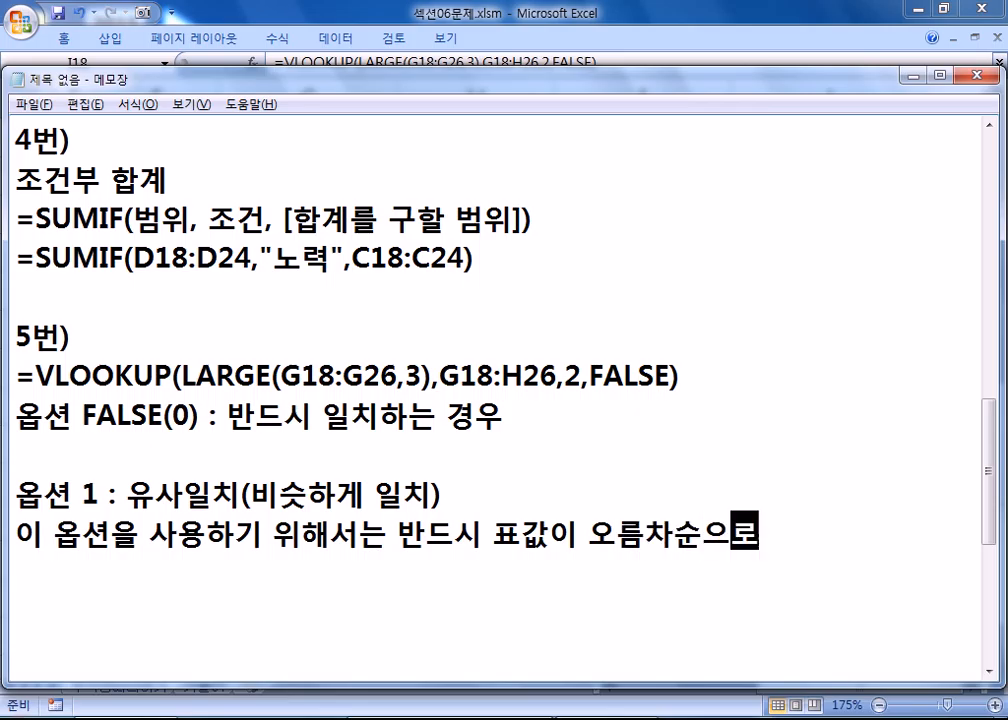
pyautogui.write(' 나열되어 있')
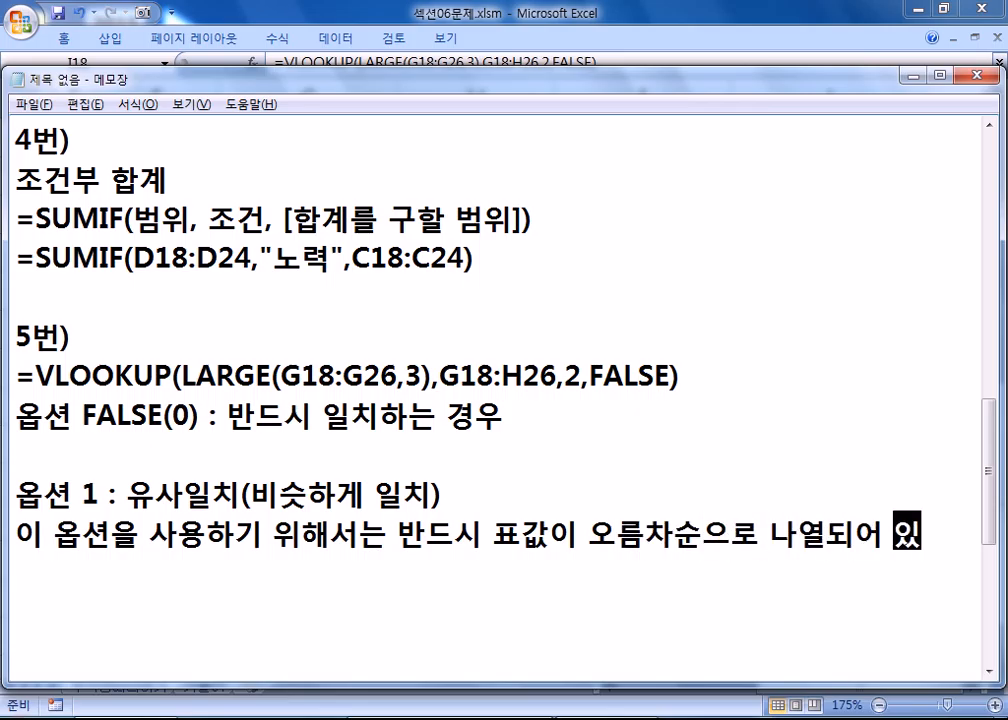
pyautogui.write('엉야만 한다.')
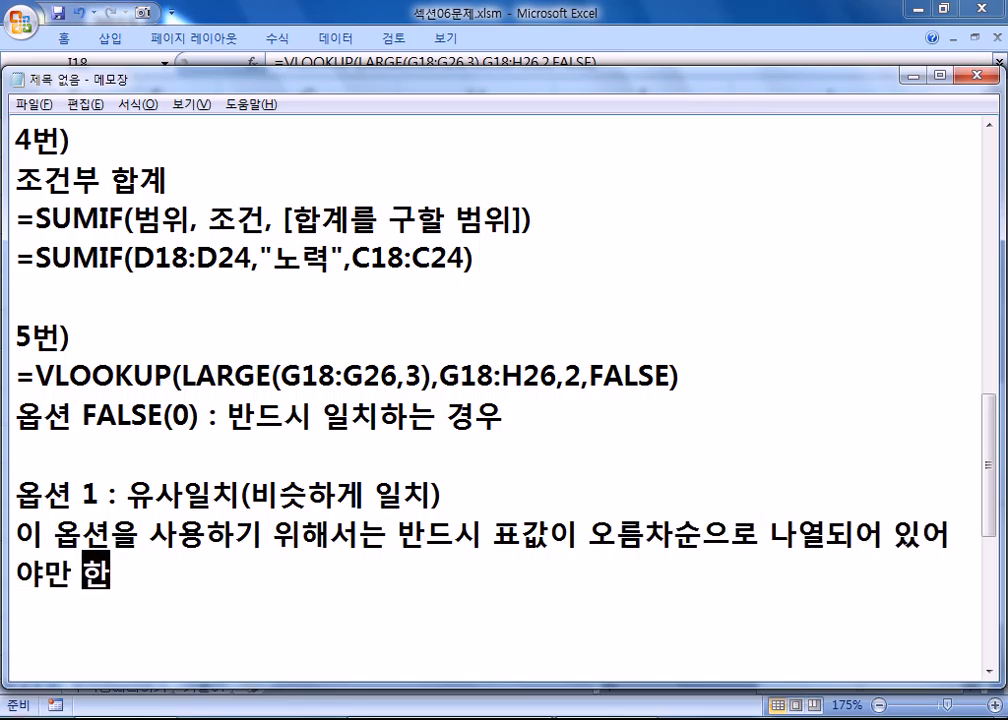
pyautogui.press('Return')
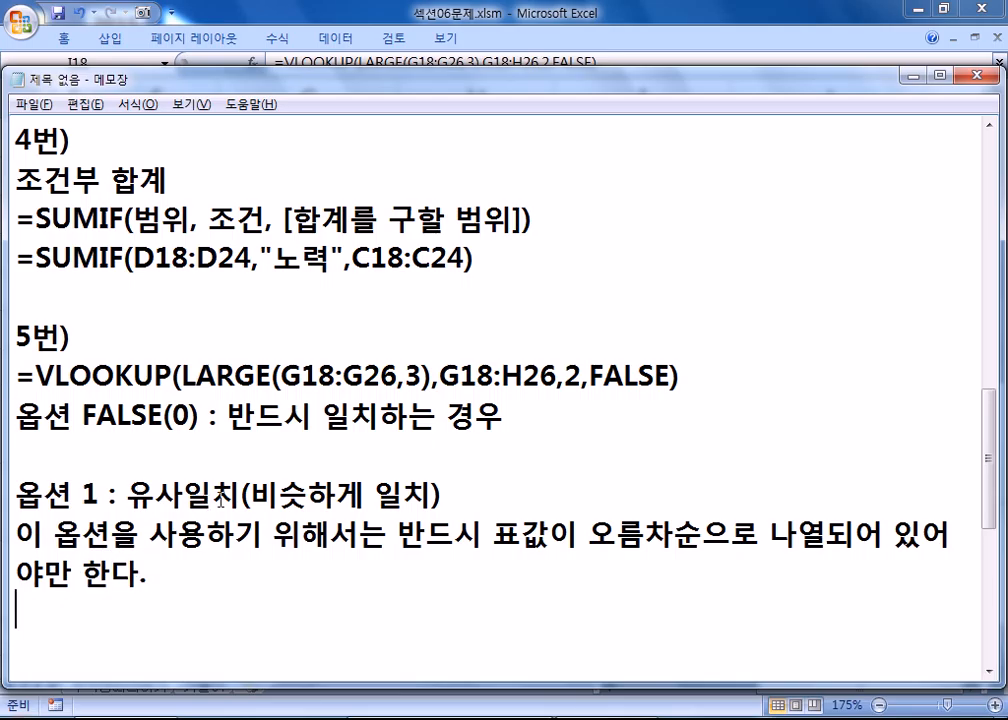
pyautogui.scroll(-2, 222, 498)
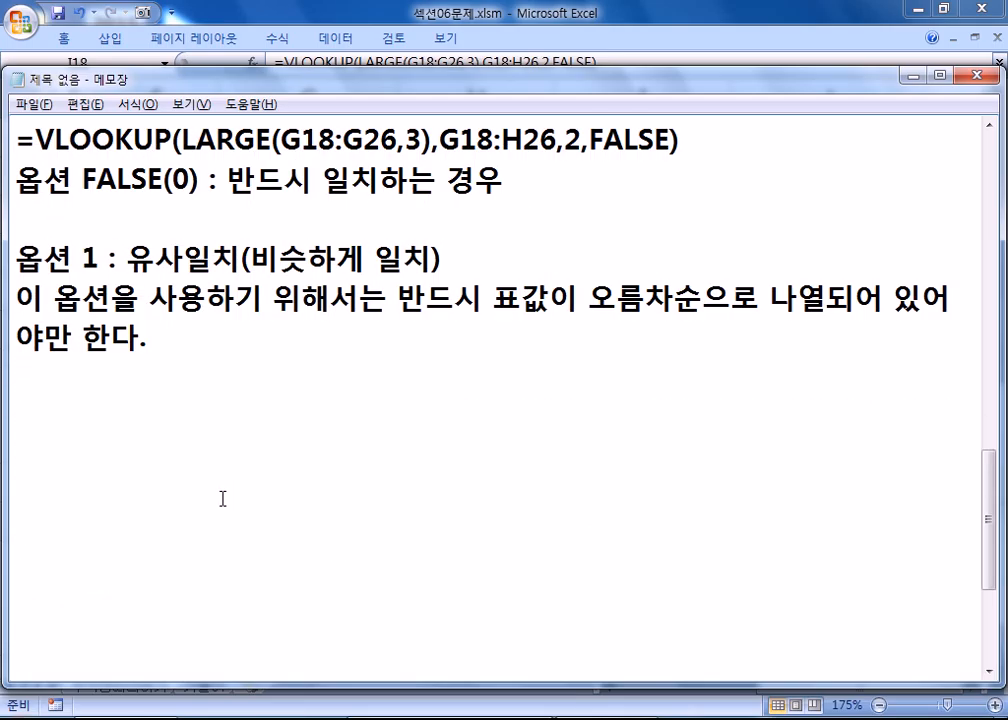
pyautogui.hotkey('alt', 'Tab')
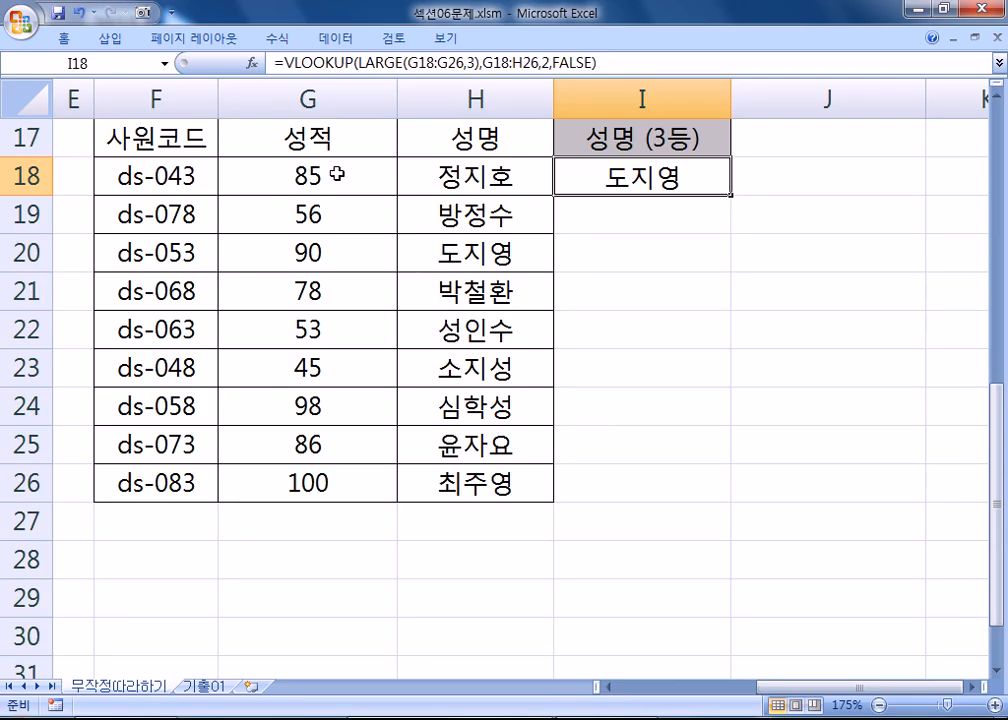
pyautogui.moveTo(292, 185); pyautogui.dragTo(421, 481)
pyautogui.moveTo(200, 188); pyautogui.dragTo(166, 492)
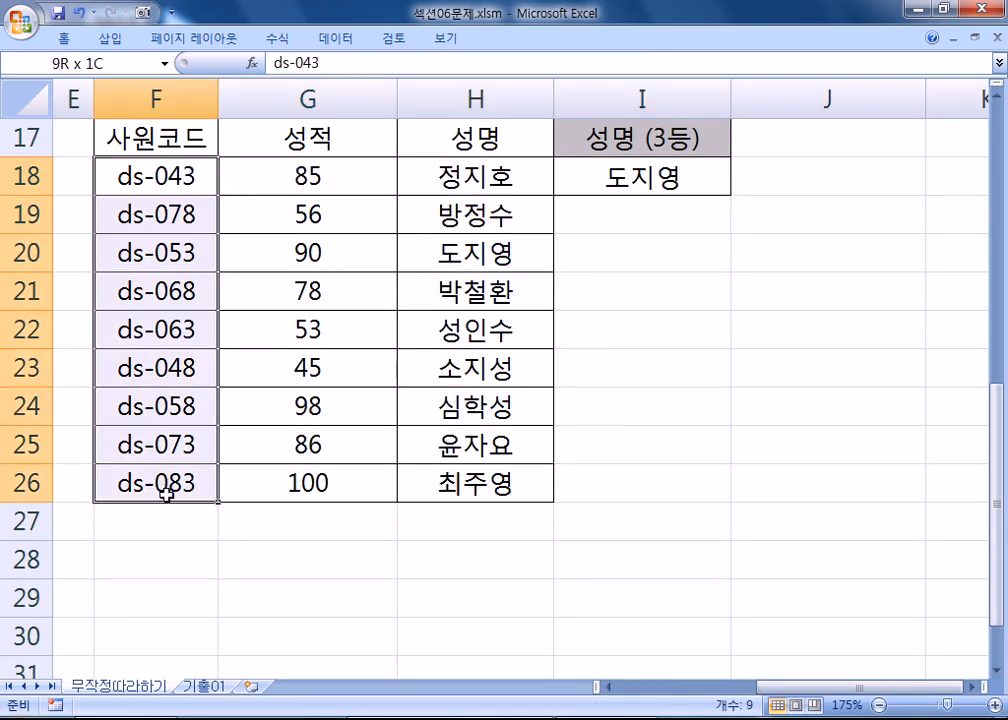
pyautogui.moveTo(328, 173); pyautogui.dragTo(462, 489)
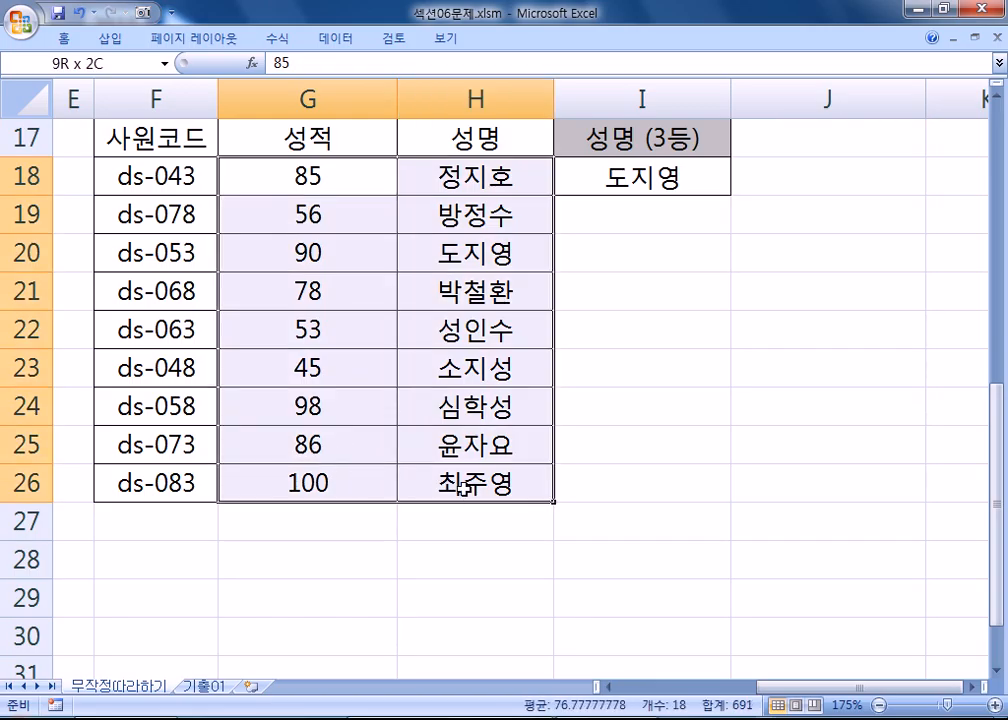
pyautogui.click(315, 172)
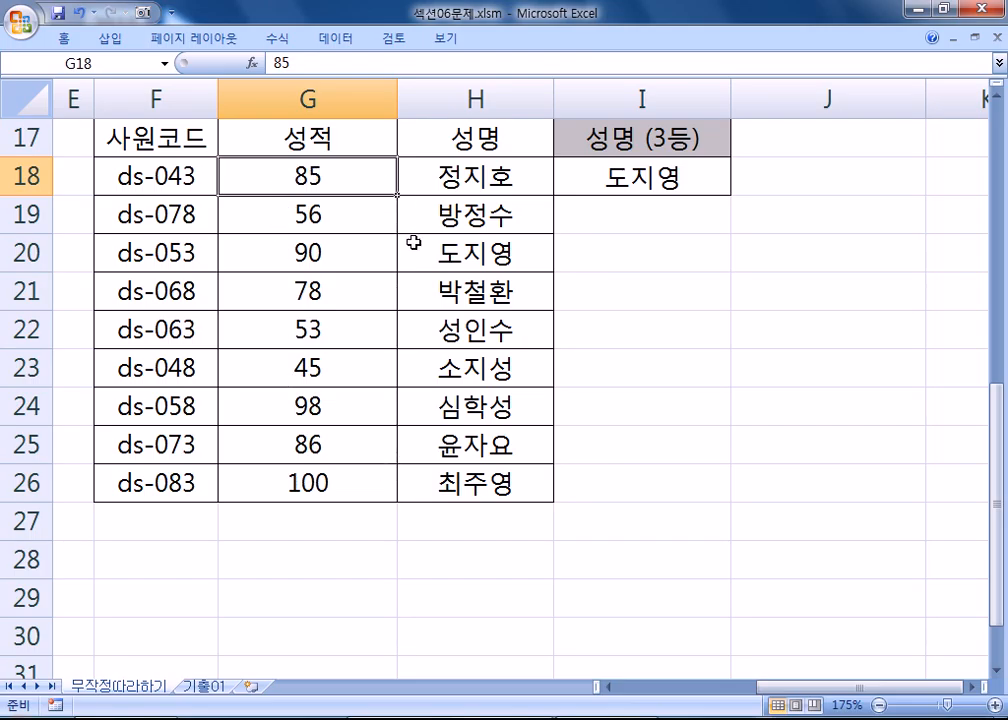
pyautogui.click(264, 718)
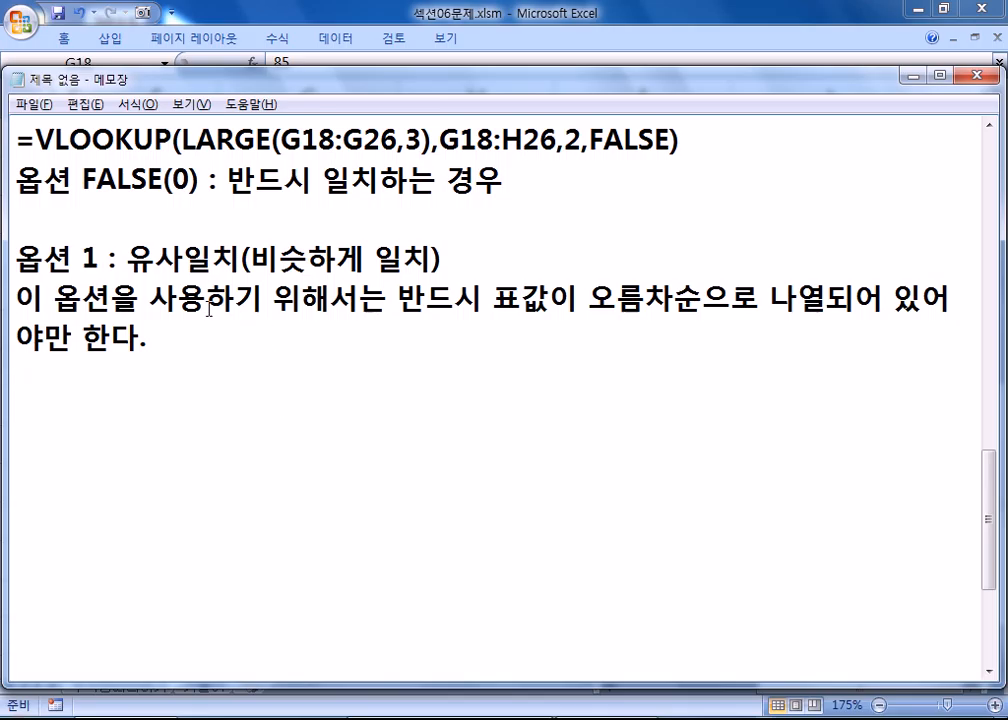
pyautogui.scroll(1, 457, 293)
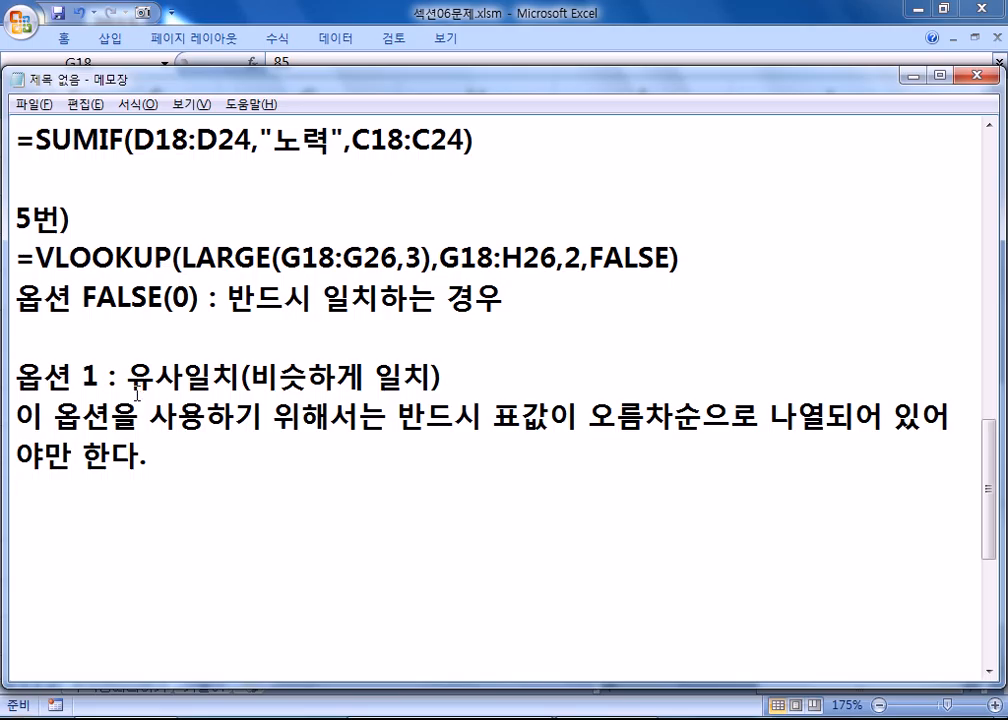
pyautogui.hotkey('alt', 'Tab')
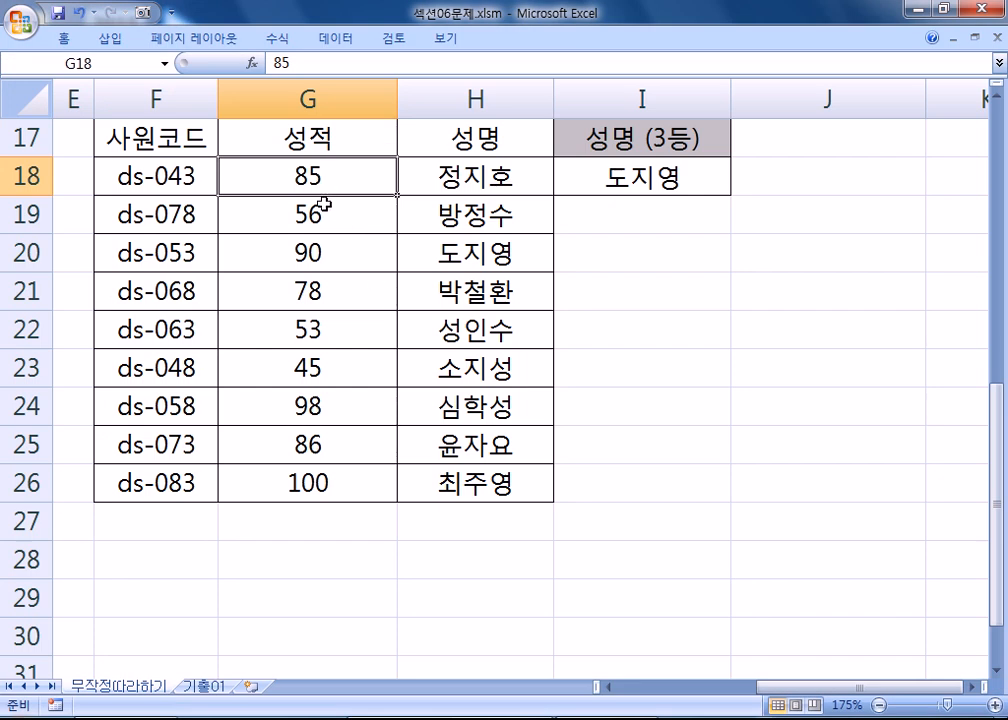
pyautogui.scroll(3, 325, 240)
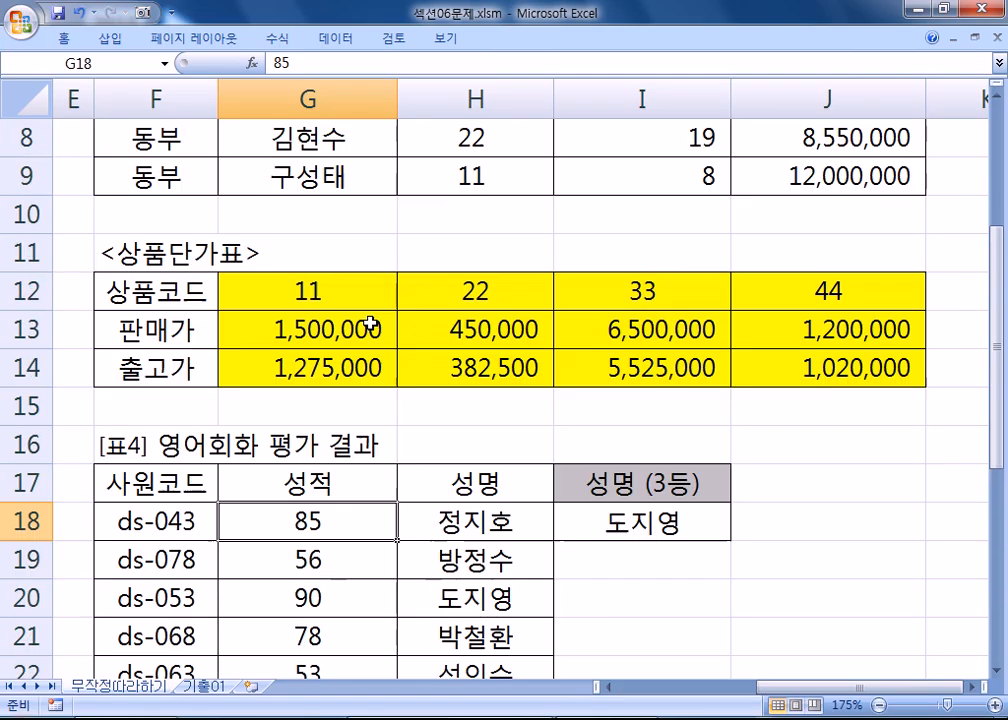
pyautogui.moveTo(360, 295); pyautogui.dragTo(770, 295)
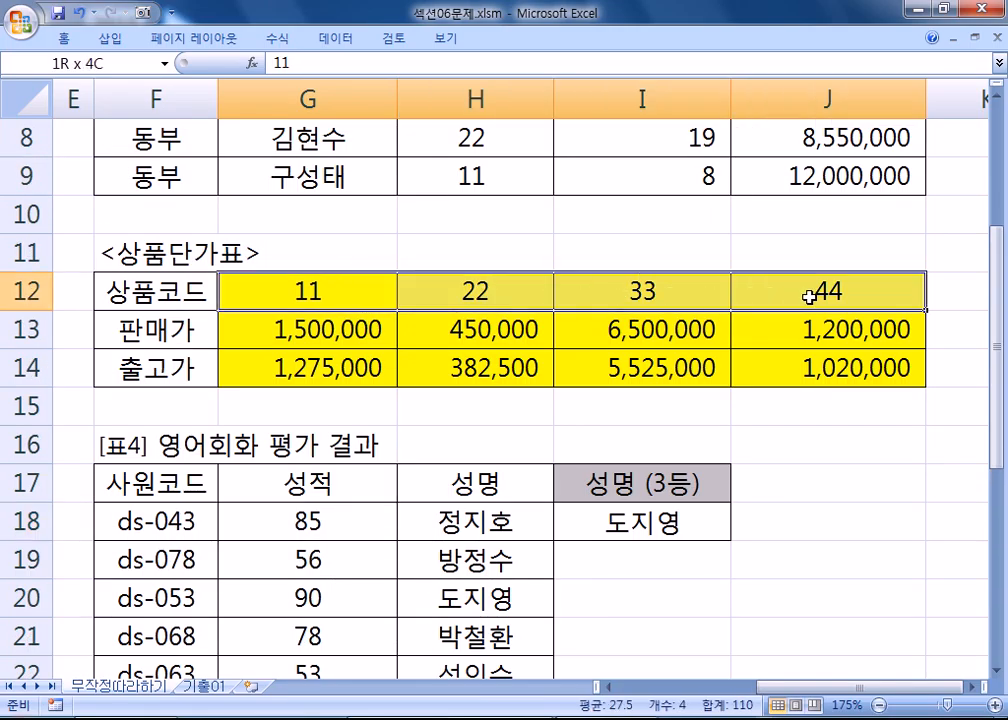
pyautogui.press('Home')
pyautogui.moveTo(182, 192); pyautogui.dragTo(179, 257)
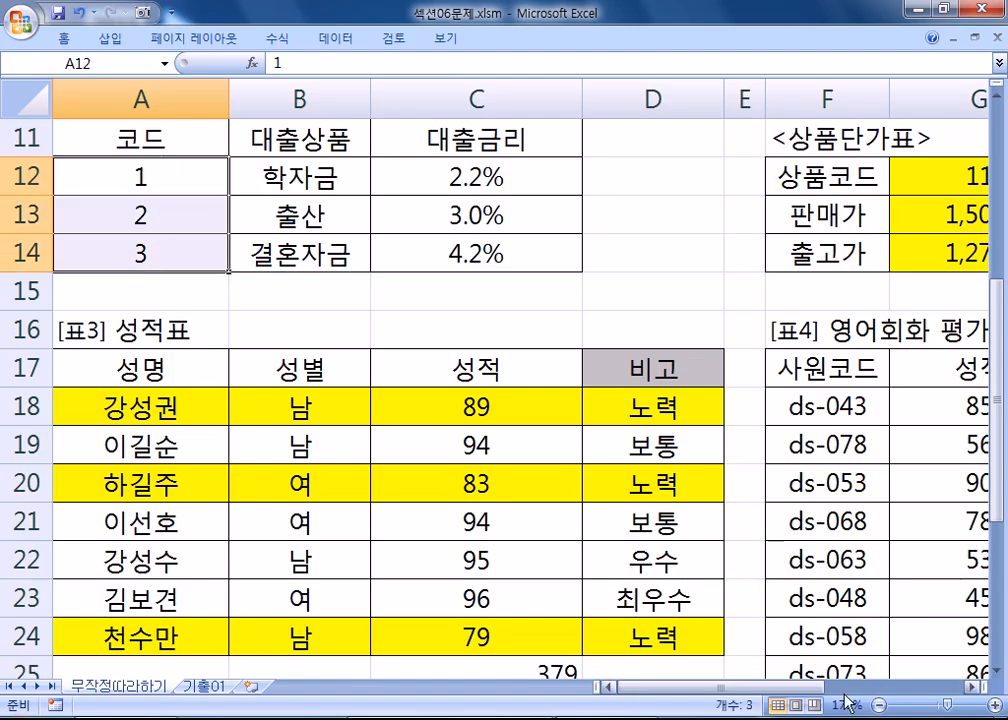
pyautogui.moveTo(781, 688); pyautogui.dragTo(920, 688)
pyautogui.moveTo(342, 178); pyautogui.dragTo(832, 182)
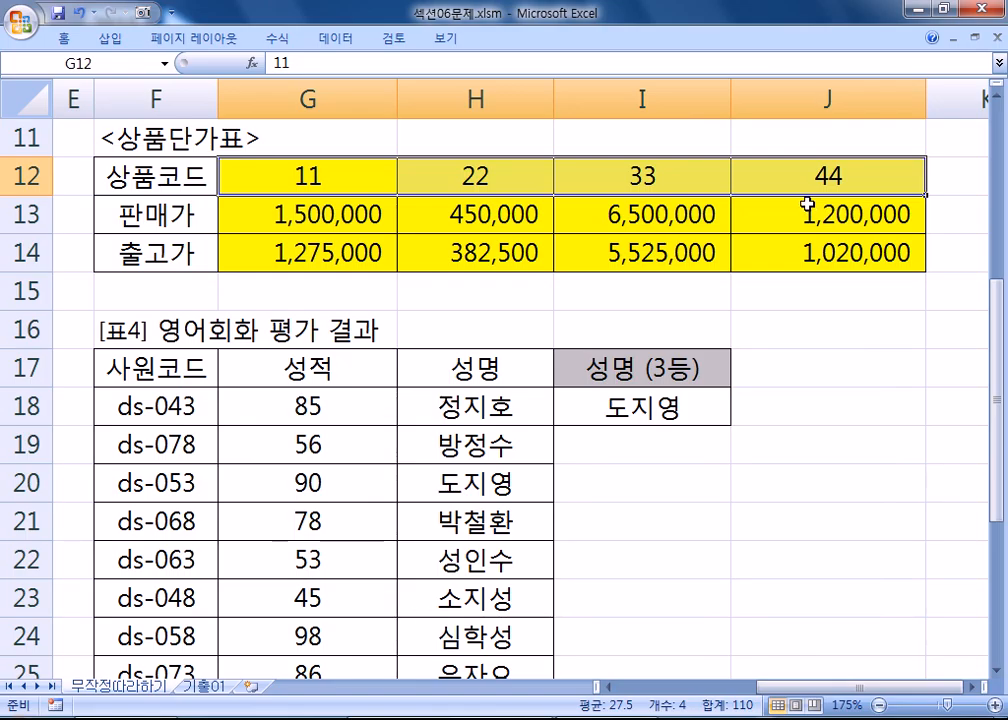
pyautogui.scroll(-1, 636, 163)
pyautogui.click(613, 292)
pyautogui.doubleClick(613, 292)
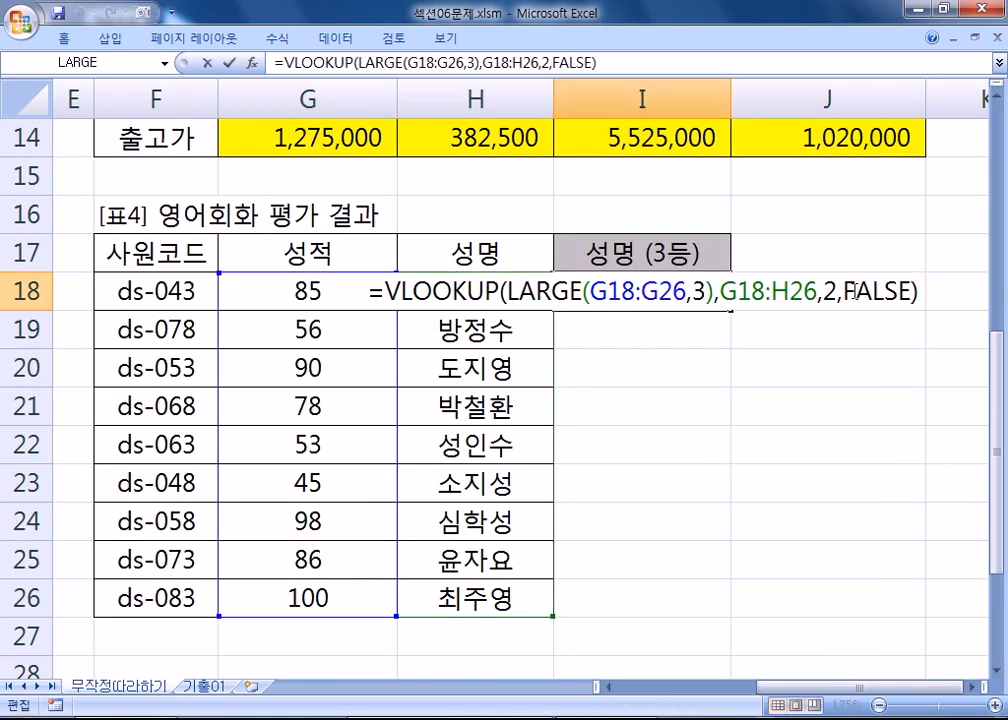
pyautogui.moveTo(844, 291); pyautogui.dragTo(911, 291)
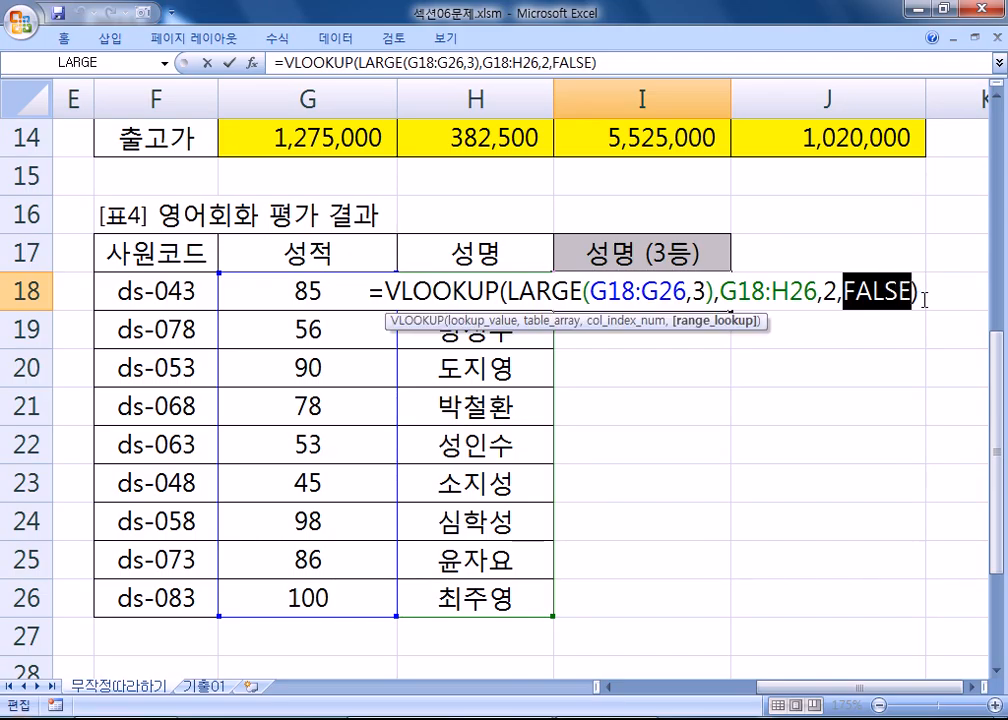
pyautogui.write('1')
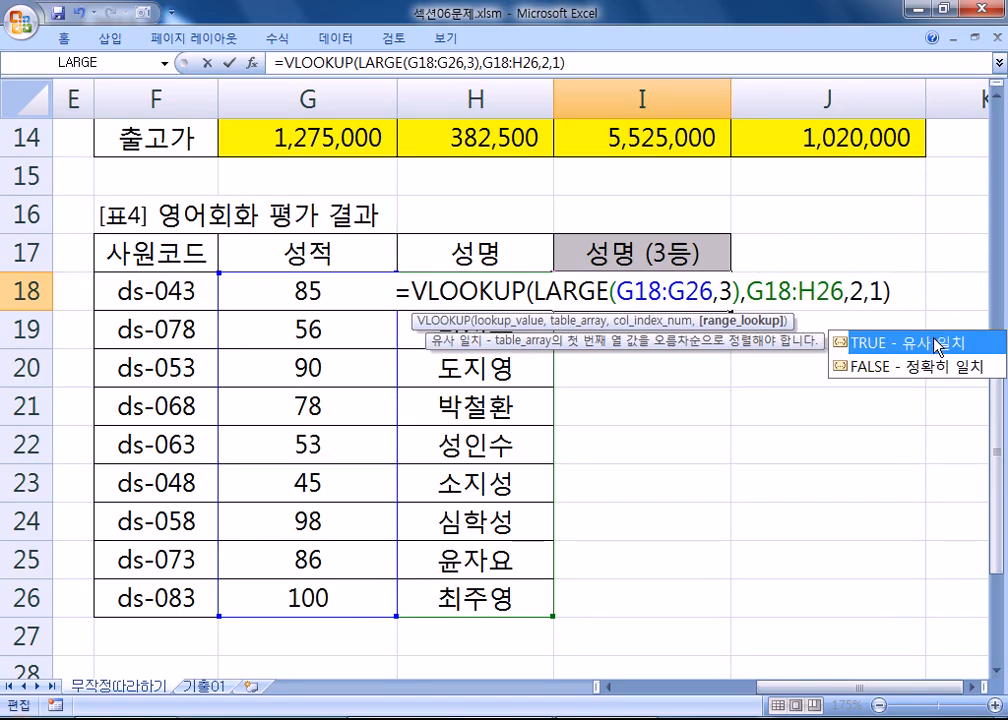
pyautogui.press('Return')
pyautogui.click(637, 292)
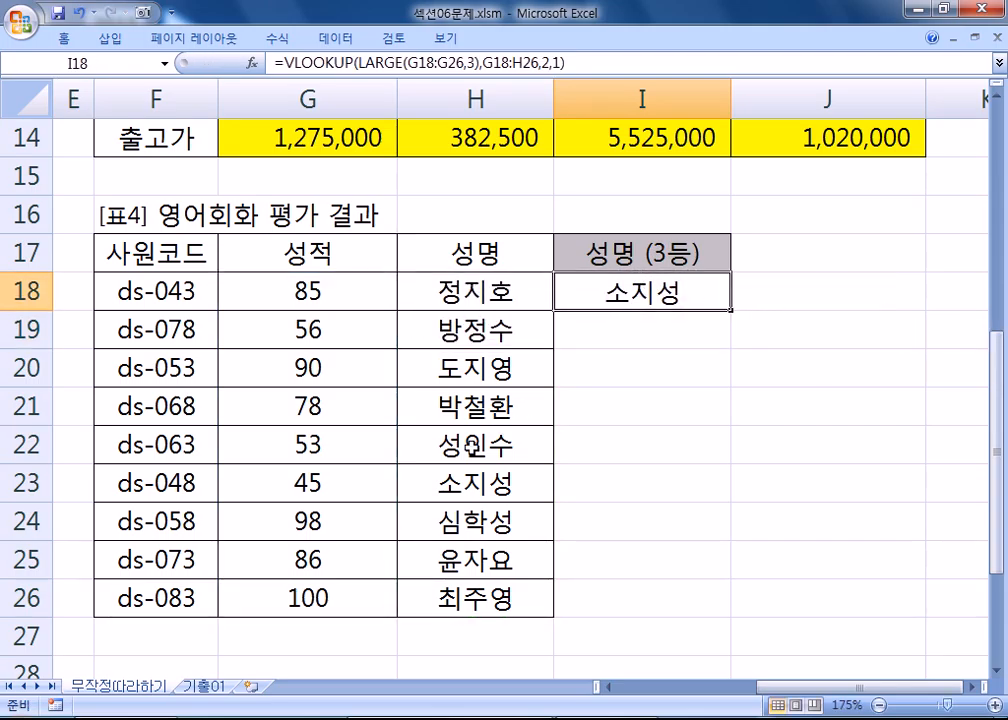
pyautogui.click(428, 485)
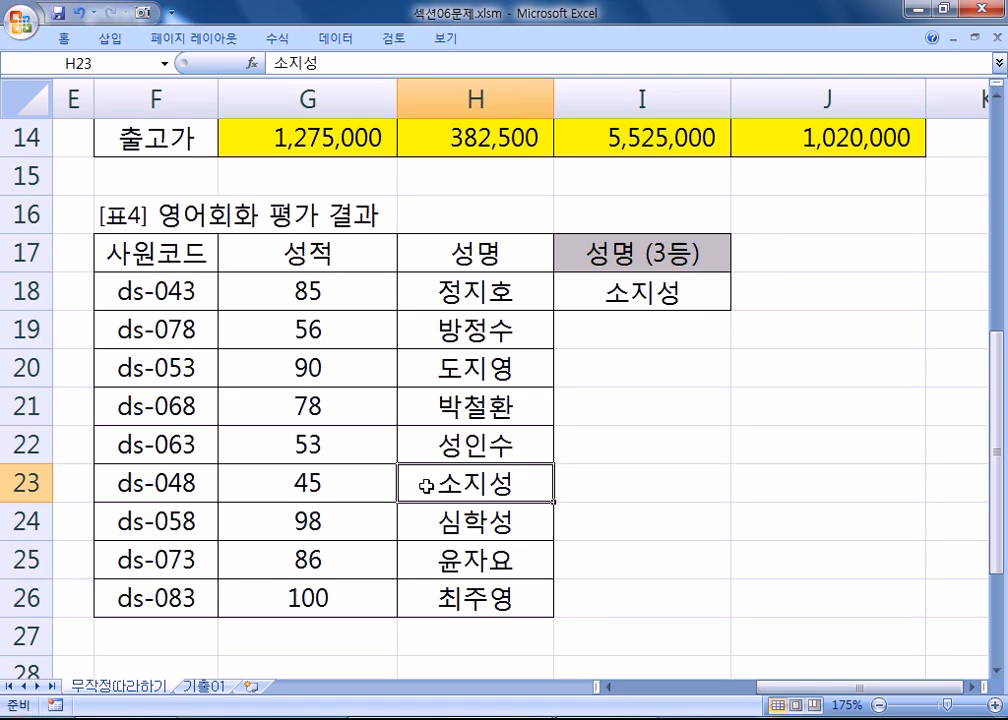
pyautogui.click(603, 290)
pyautogui.press('F2')
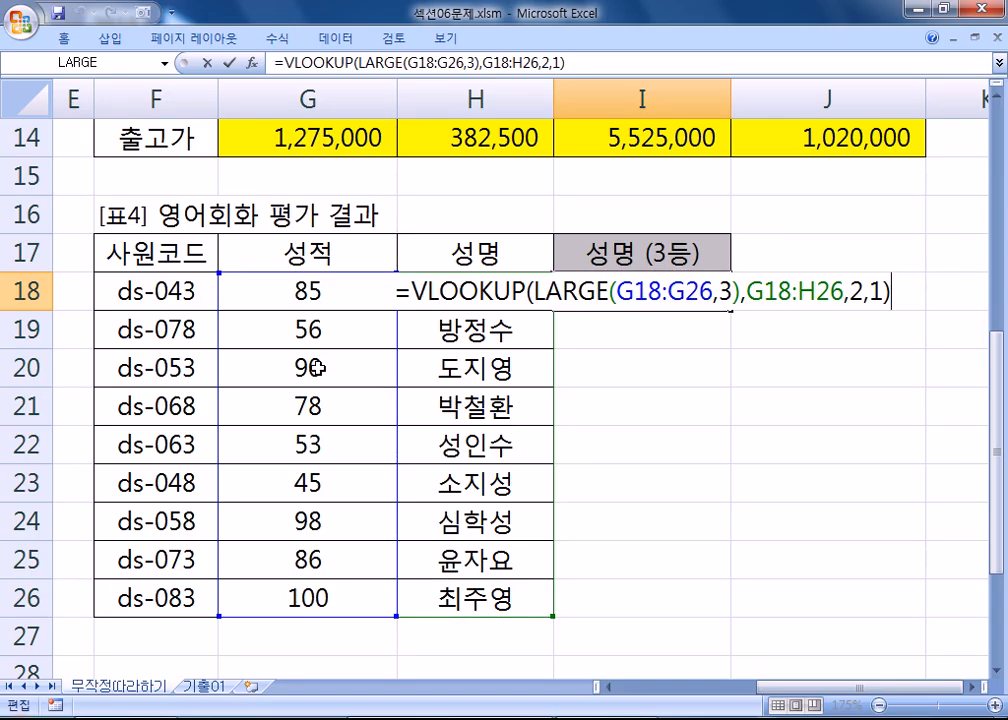
pyautogui.hotkey('ctrl', 'Return')
pyautogui.click(353, 372)
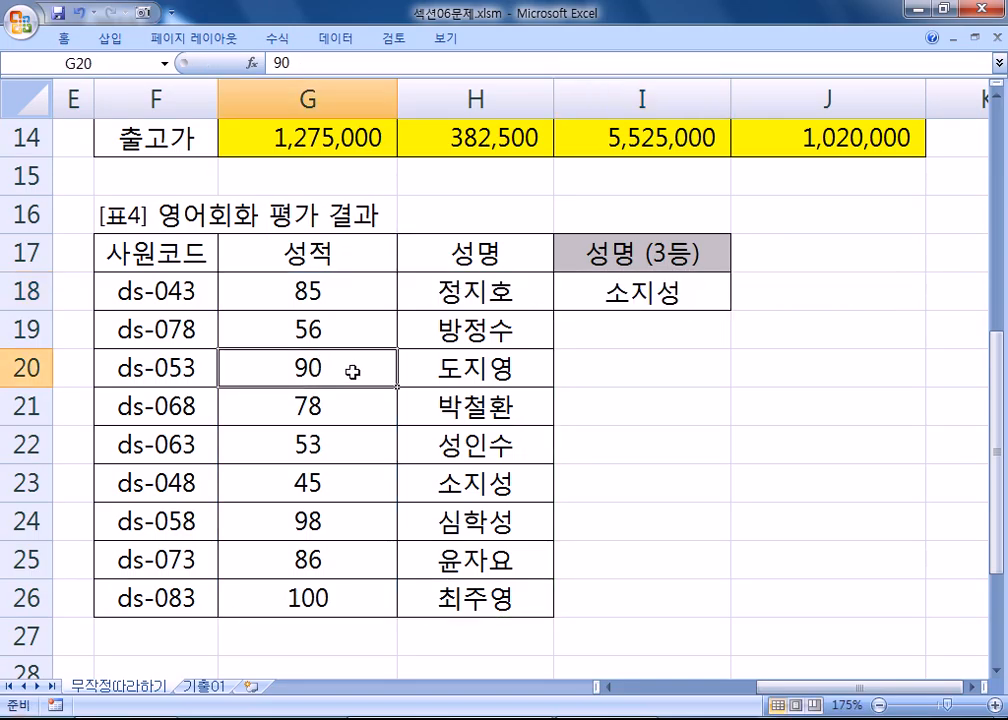
pyautogui.click(478, 376)
pyautogui.click(475, 480)
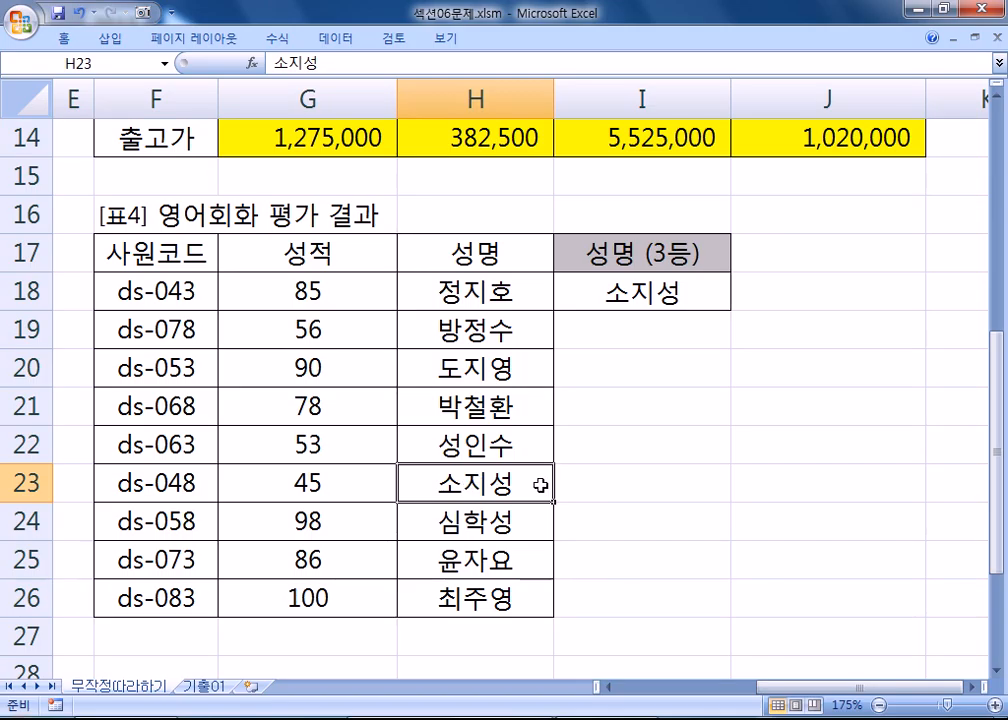
pyautogui.doubleClick(668, 298)
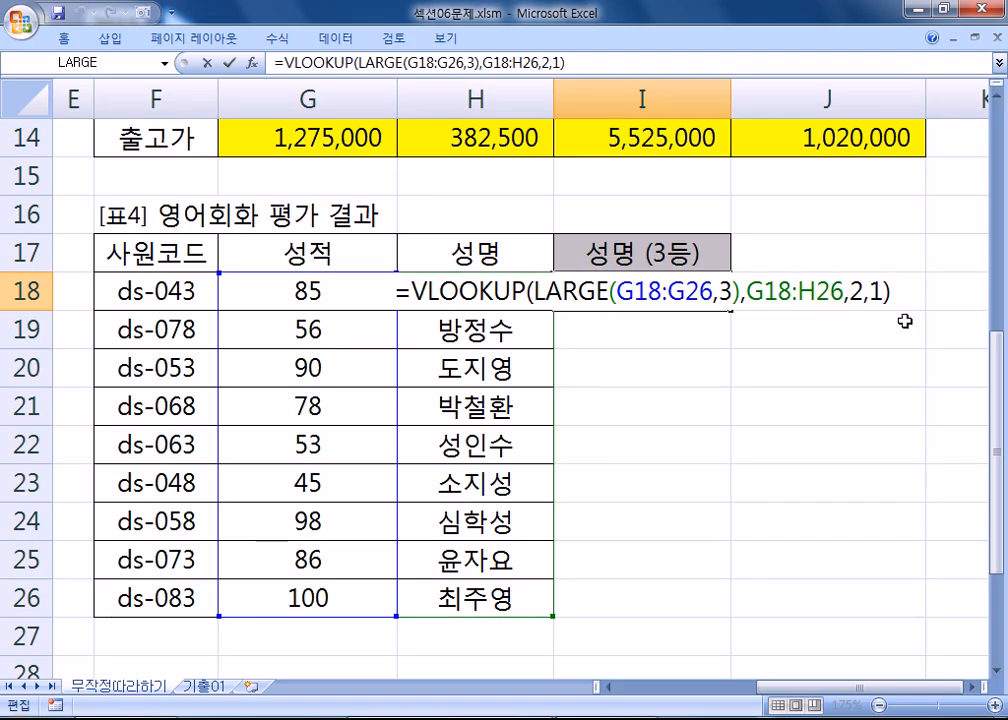
# - Restore FALSE as I18's final VLOOKUP argument, then bring up the Notepad notes
pyautogui.hotkey('ctrl', 'Return')
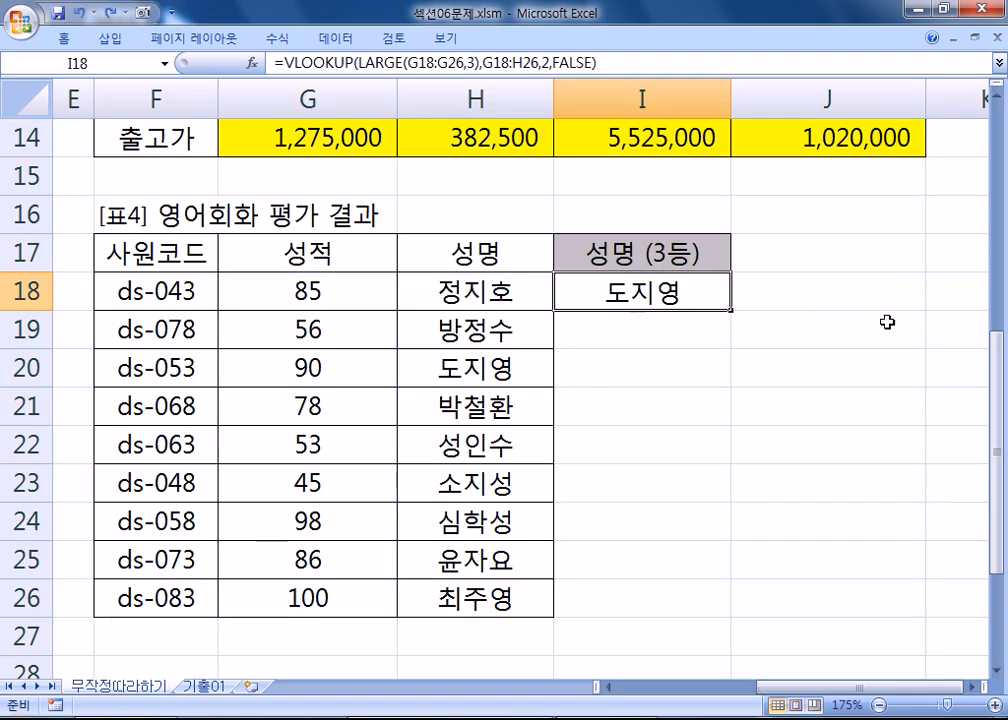
pyautogui.press('F2')
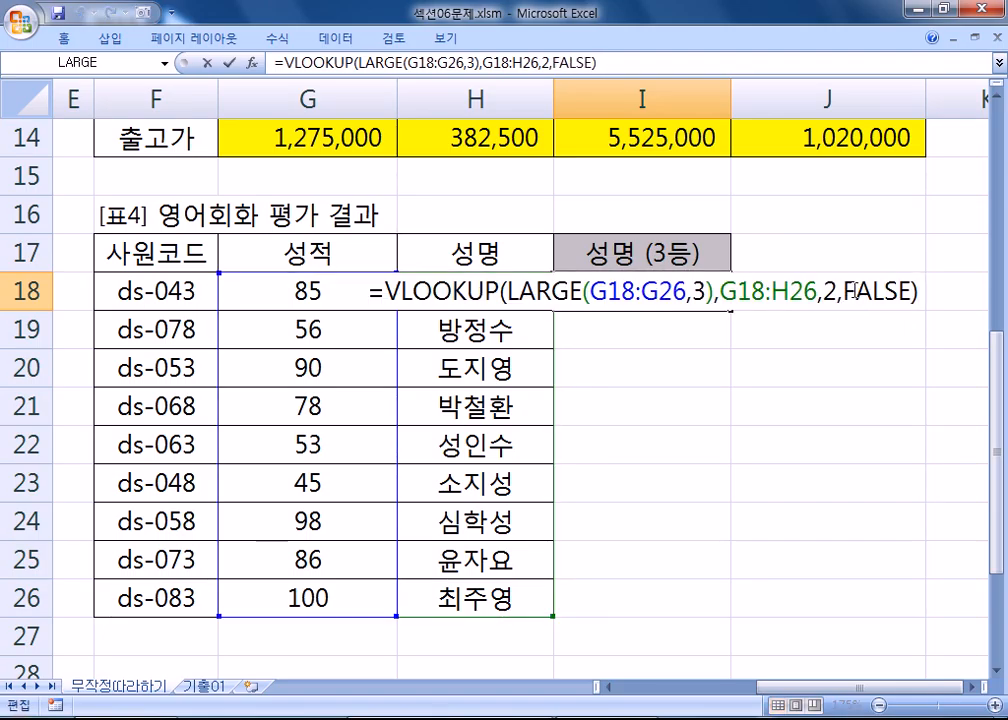
pyautogui.moveTo(843, 291); pyautogui.dragTo(908, 291)
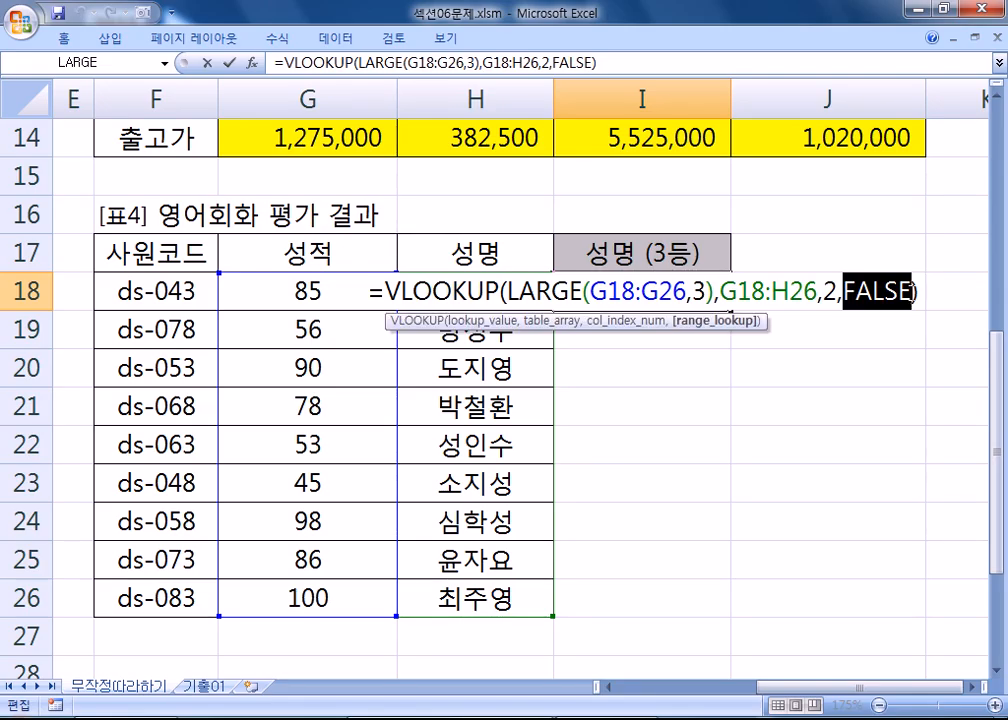
pyautogui.press('Escape')
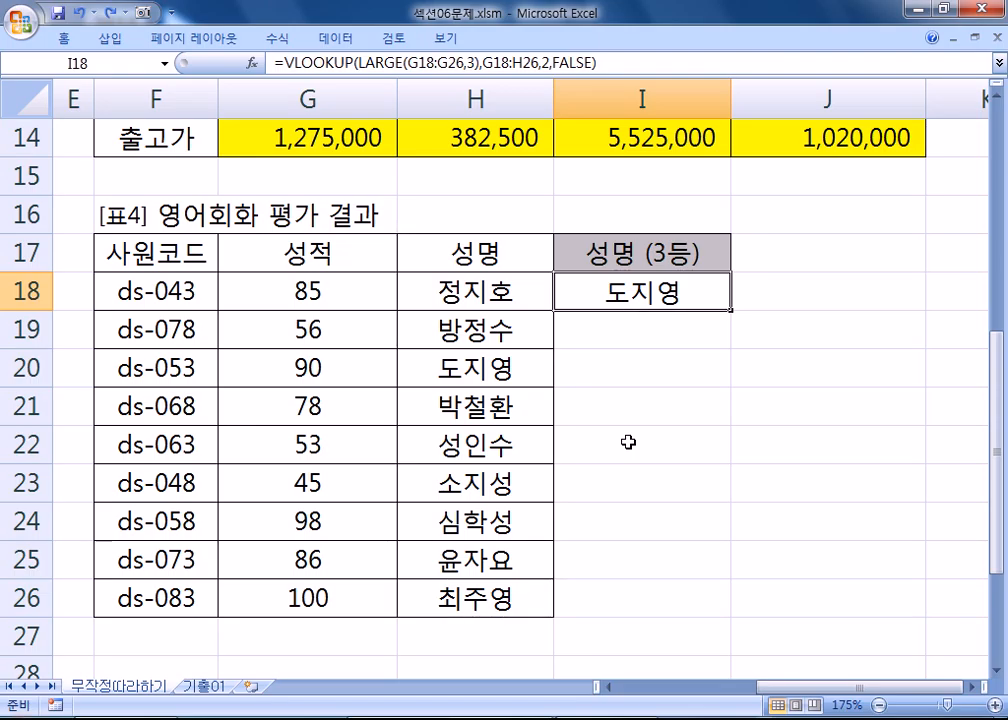
pyautogui.hotkey('alt', 'Tab')
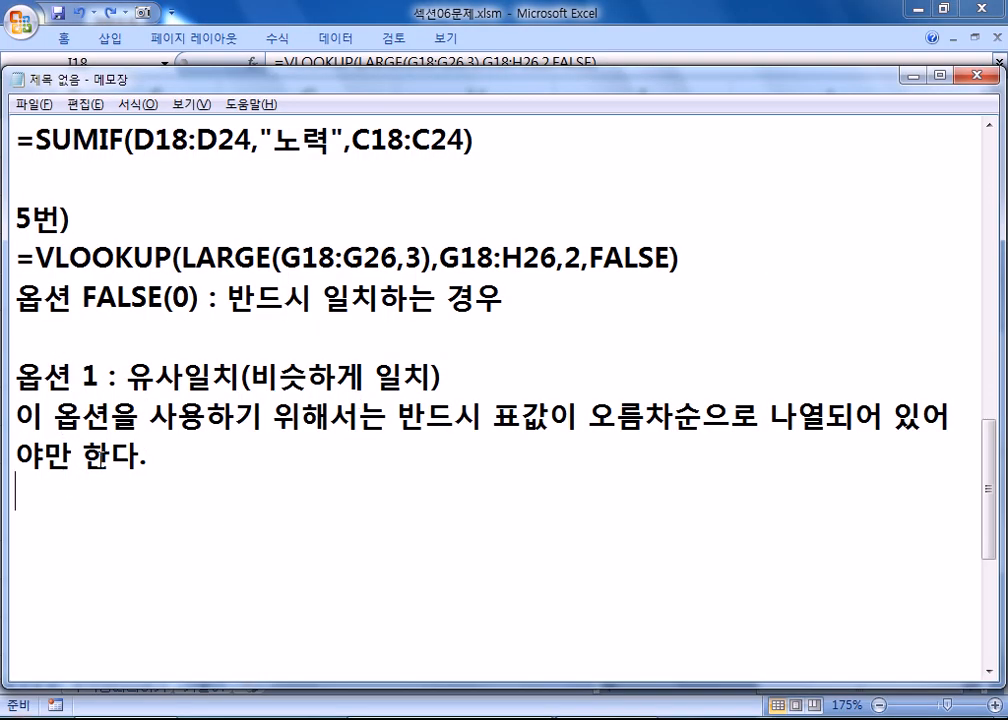
# - Add 6번) with '생산량을 상자당 개수로 나누어서 나머지를 계산하시오' to the notes
pyautogui.scroll(-2, 65, 524)
pyautogui.click(38, 297)
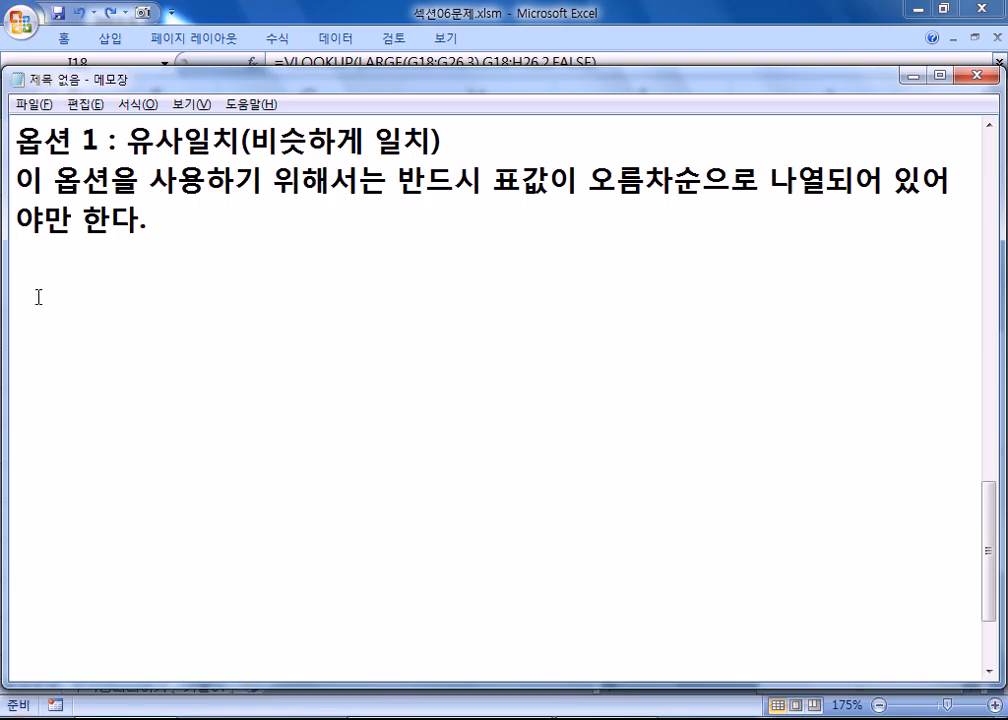
pyautogui.write('6번)')
pyautogui.press('Return')
pyautogui.write('생산량')
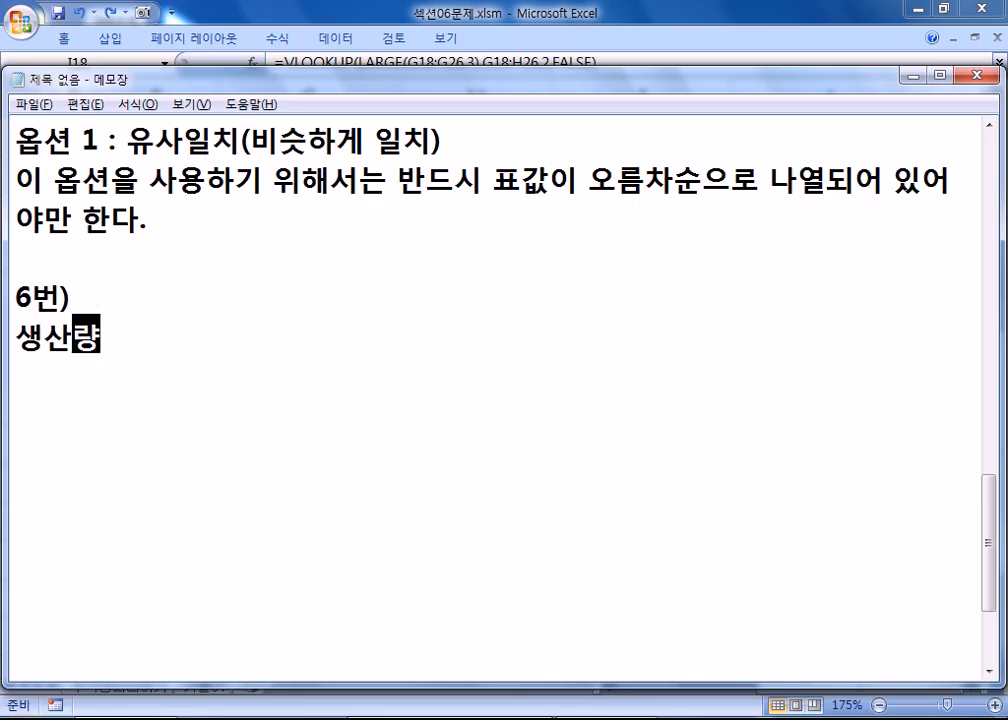
pyautogui.write('을 상ㅈ')
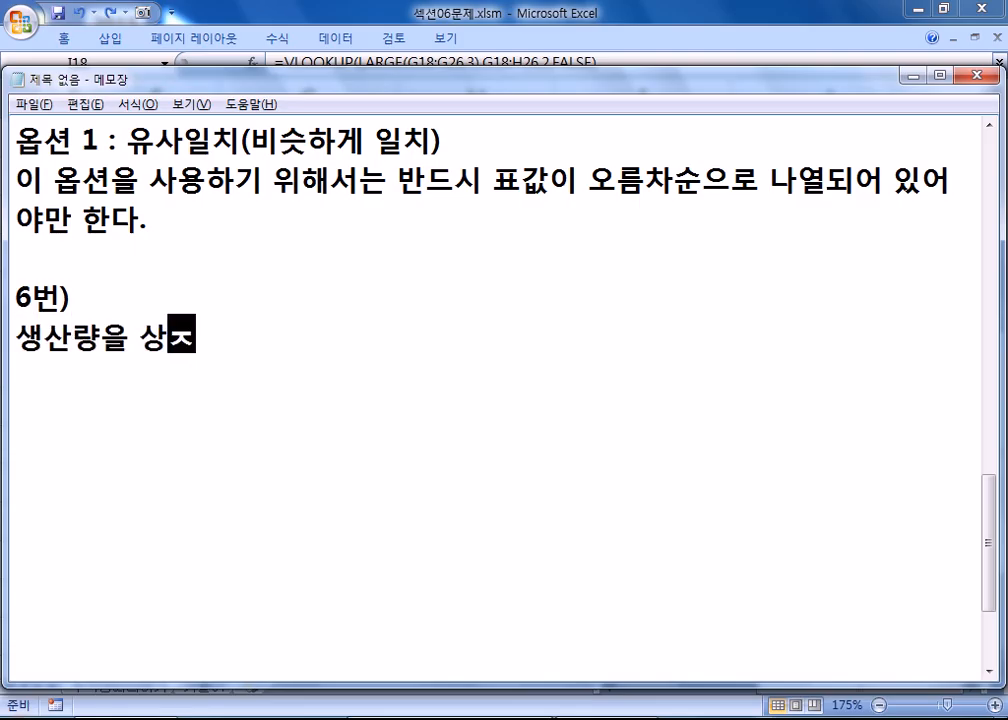
pyautogui.write('자당 개수로 나누어서')
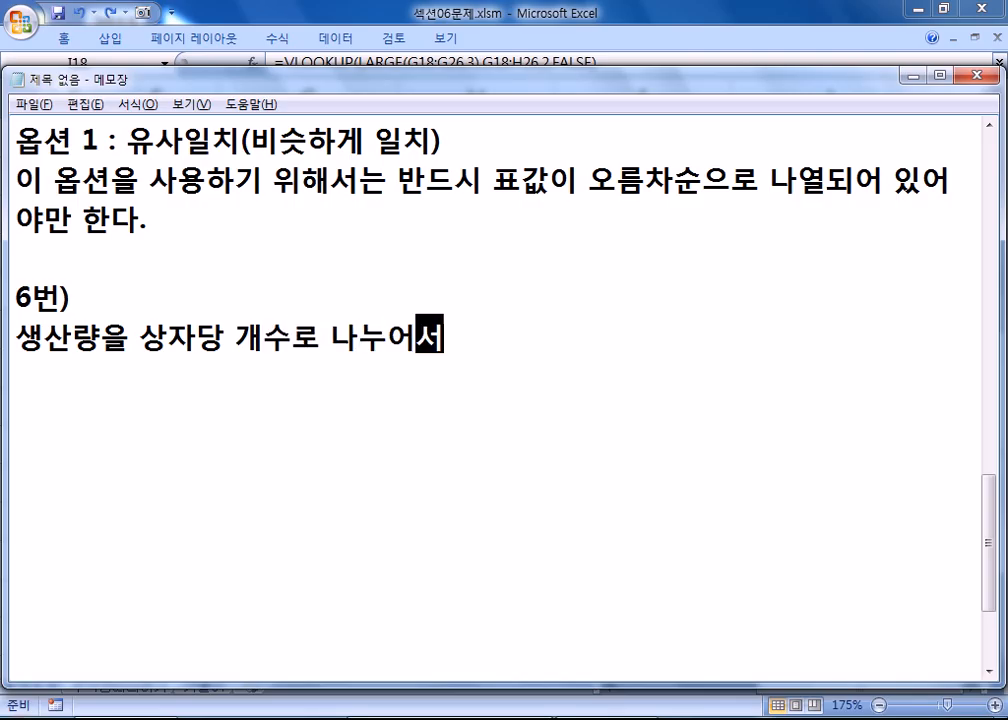
pyautogui.write(' 나머지를 계사')
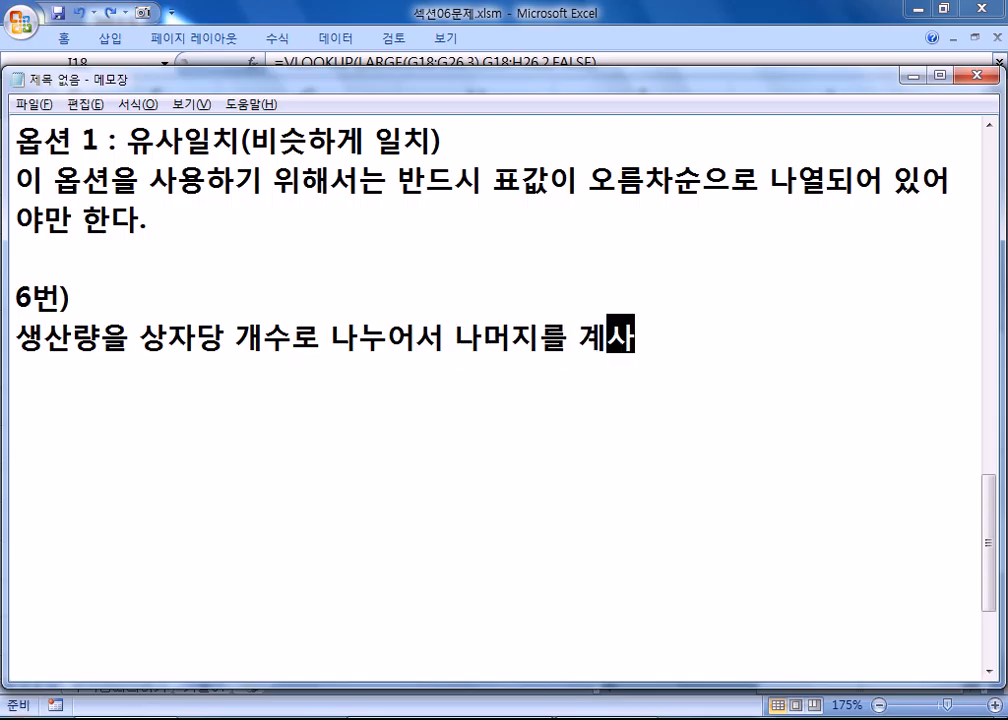
pyautogui.write('산하시오')
pyautogui.press('Return')
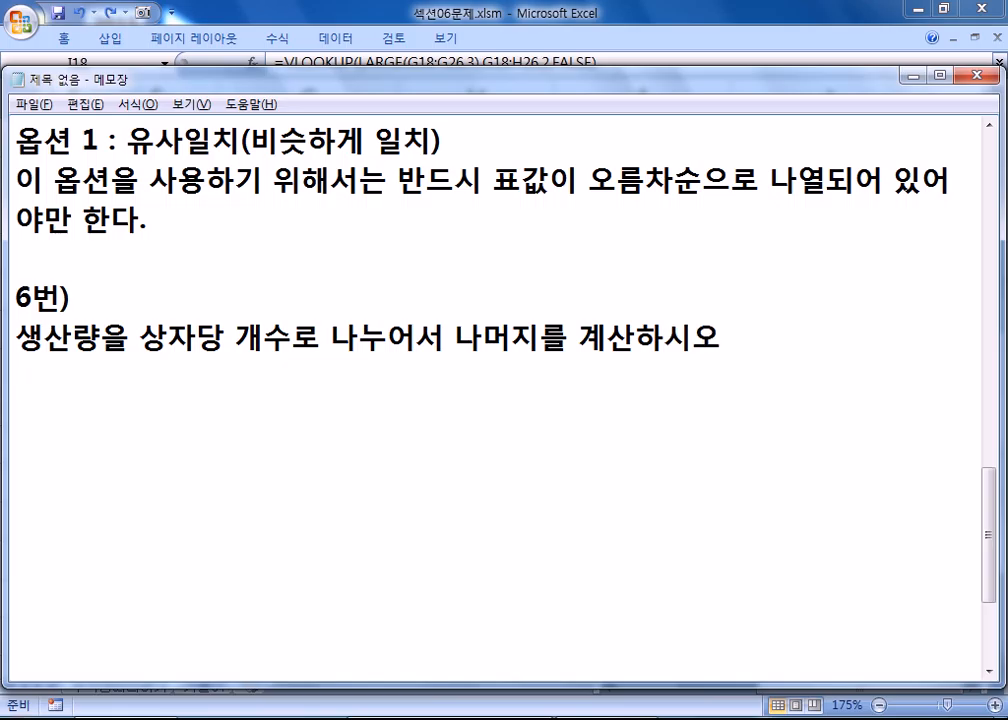
pyautogui.hotkey('alt', 'Tab')
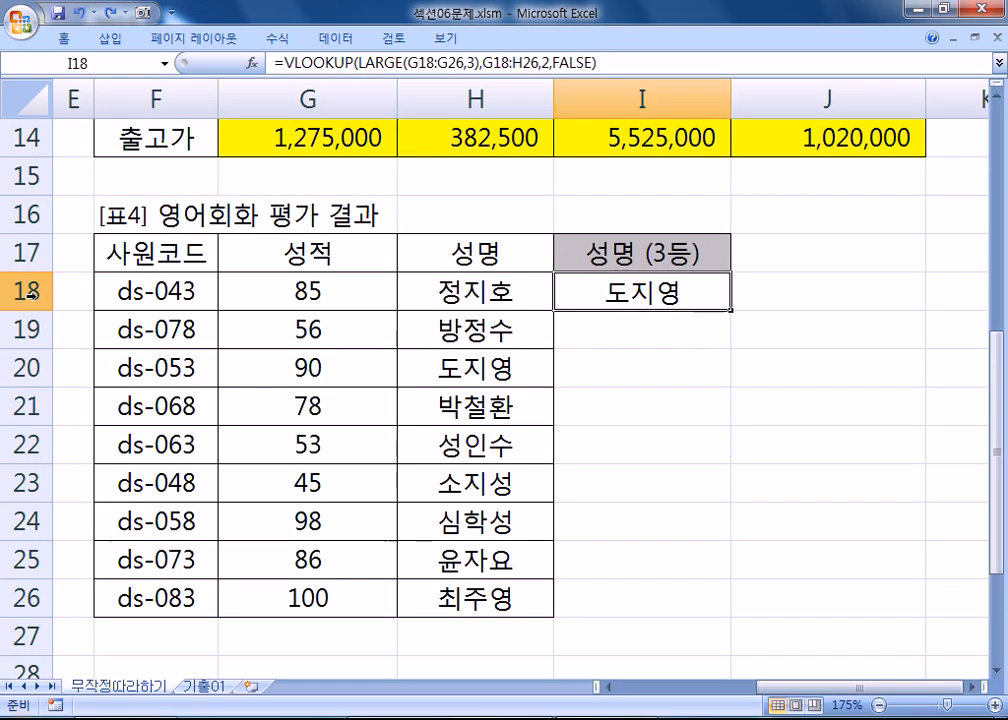
# - Scroll to the 품목별 생산량 table, select B30 (250), and bring Notepad forward
pyautogui.press('Home')
pyautogui.scroll(-3, 563, 307)
pyautogui.scroll(-1, 563, 307)
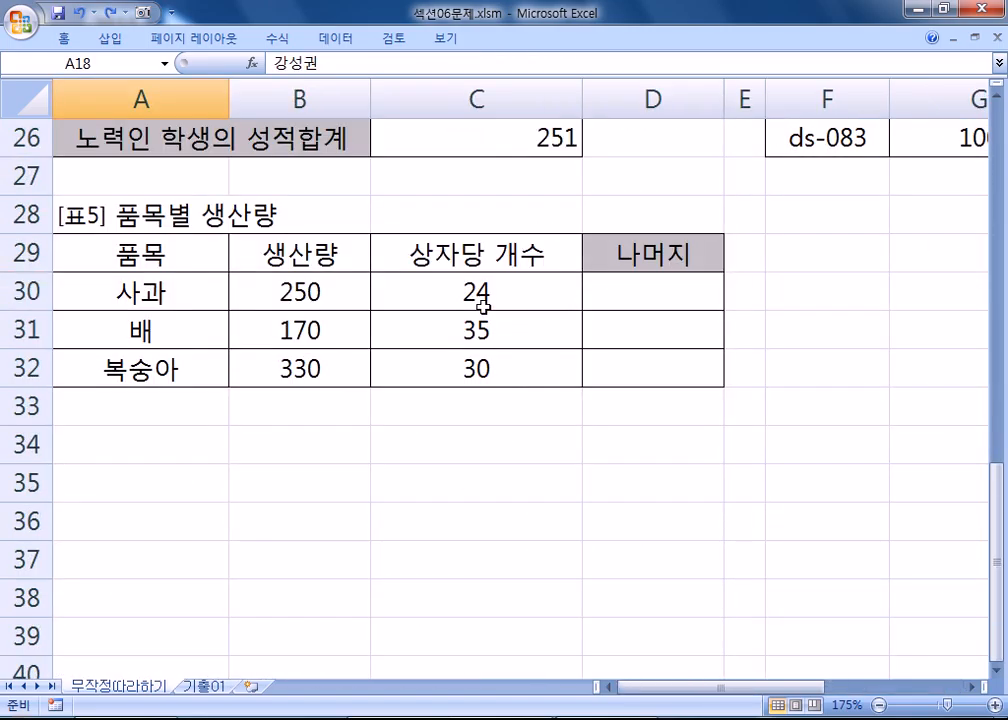
pyautogui.click(282, 294)
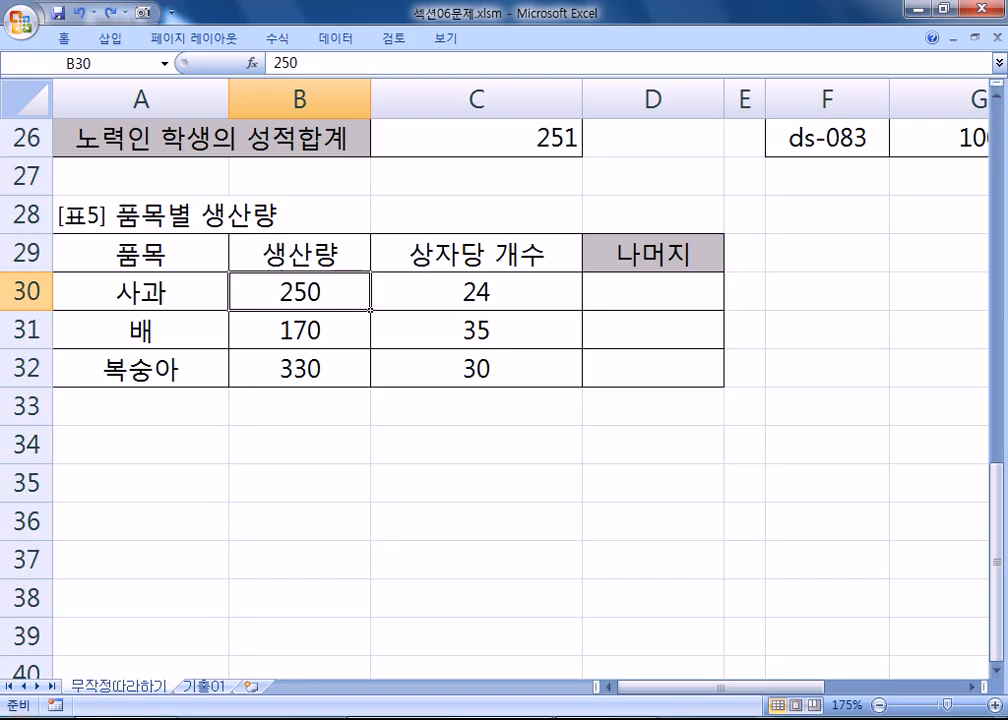
pyautogui.moveTo(128, 719)
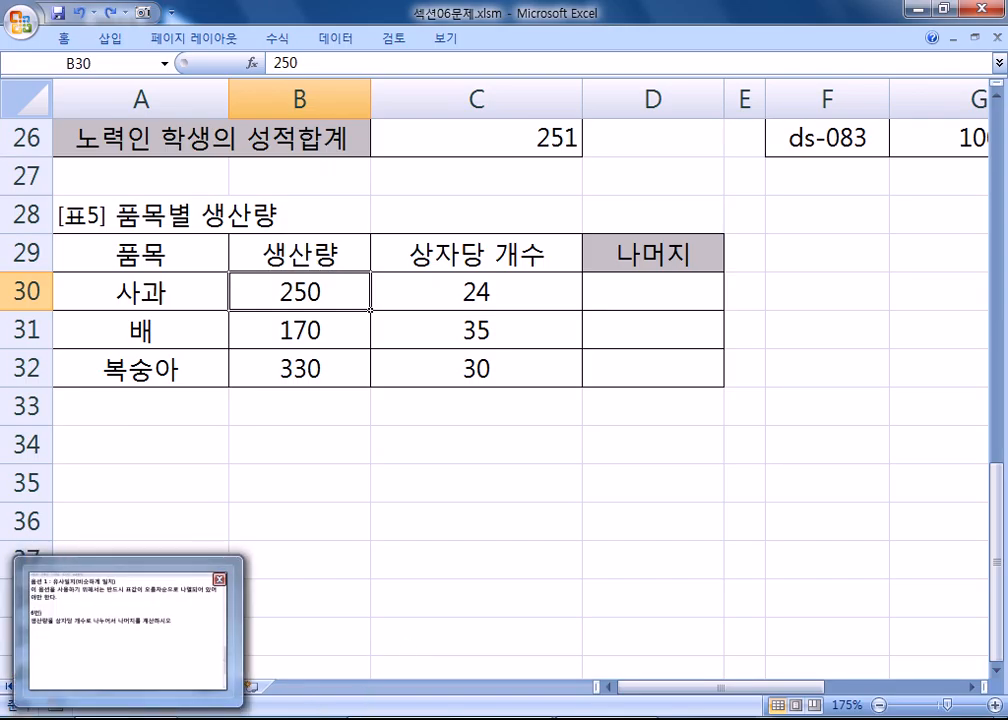
pyautogui.click(128, 719)
# - Write the example lines '100/40 = 2.5', '몫 : 2' and '나머지' under problem 6
pyautogui.scroll(-1, 474, 424)
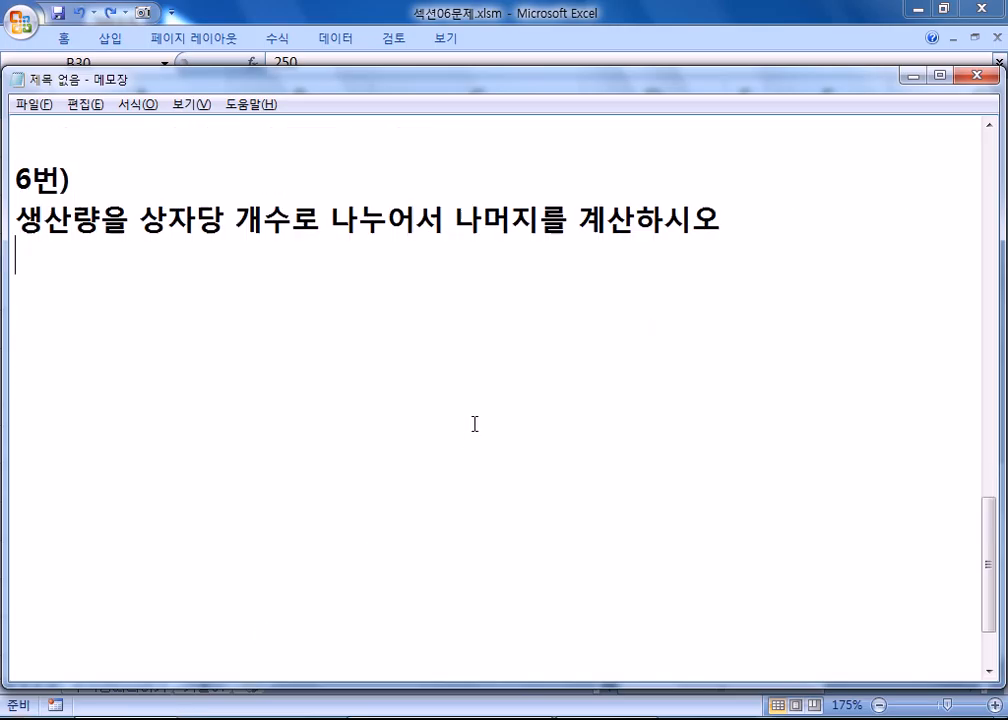
pyautogui.press('Return')
pyautogui.write('100')
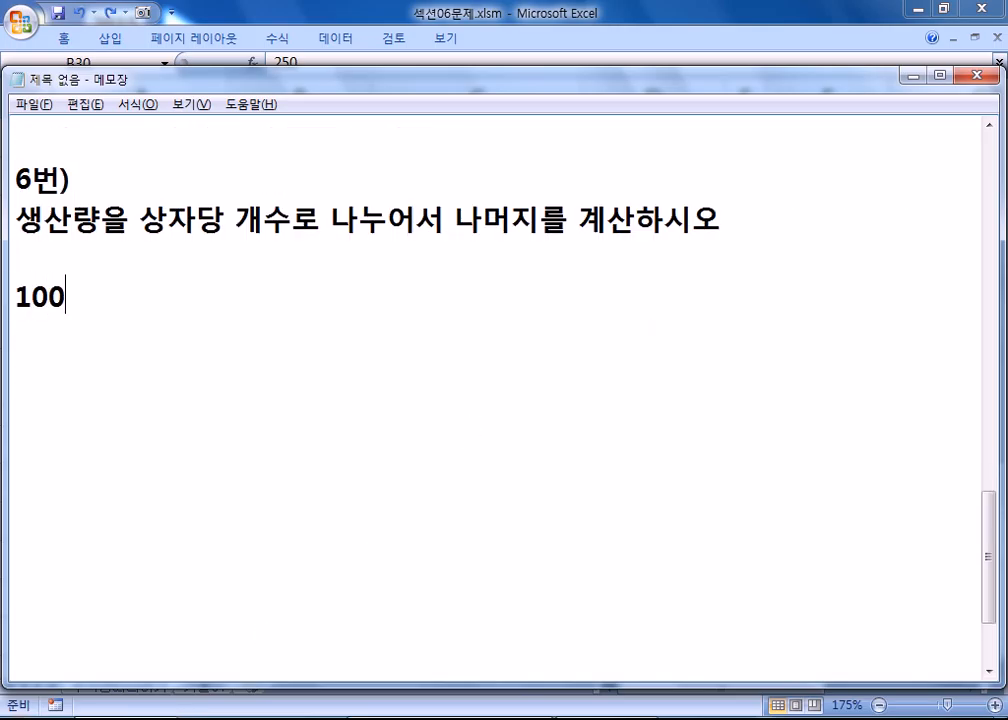
pyautogui.write('/40 = 2.5')
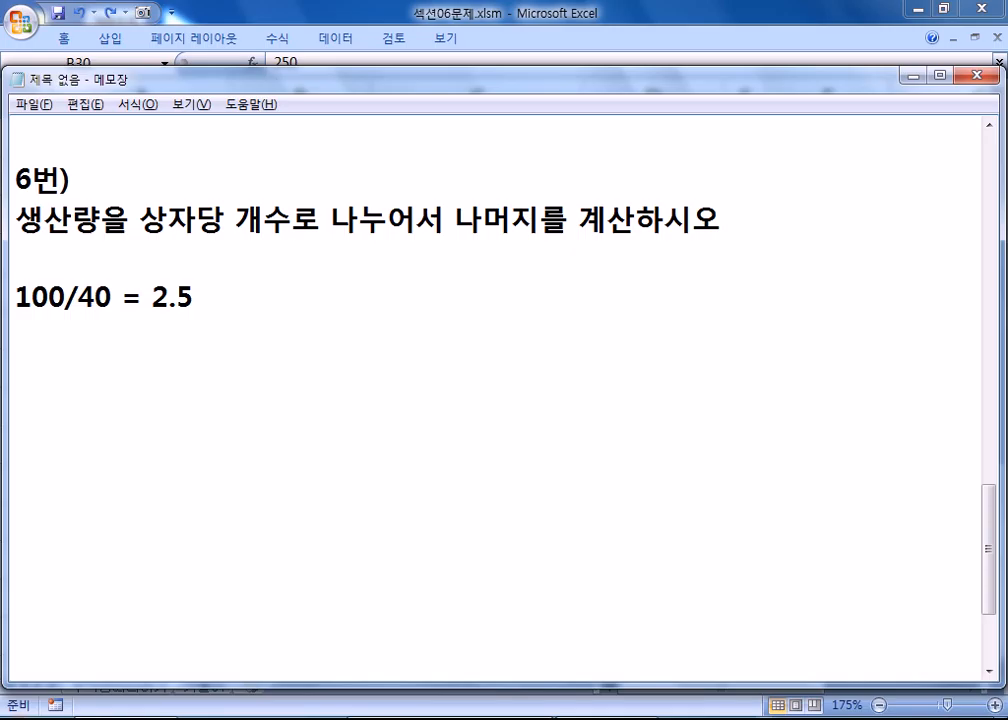
pyautogui.write('나머지 ')
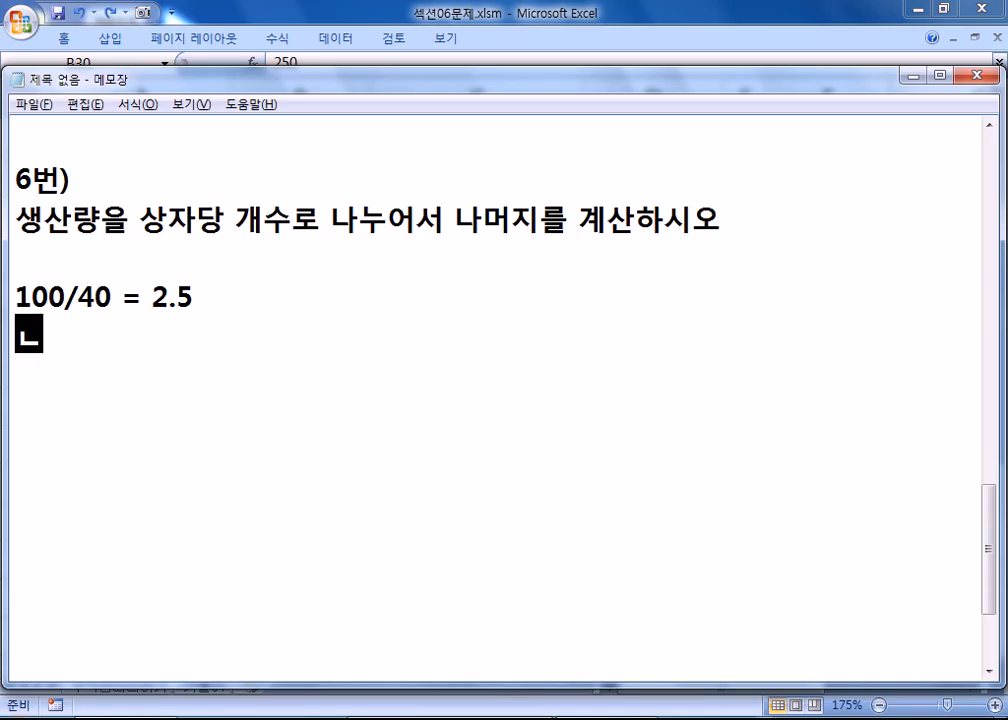
pyautogui.write('?')
pyautogui.press('Return')
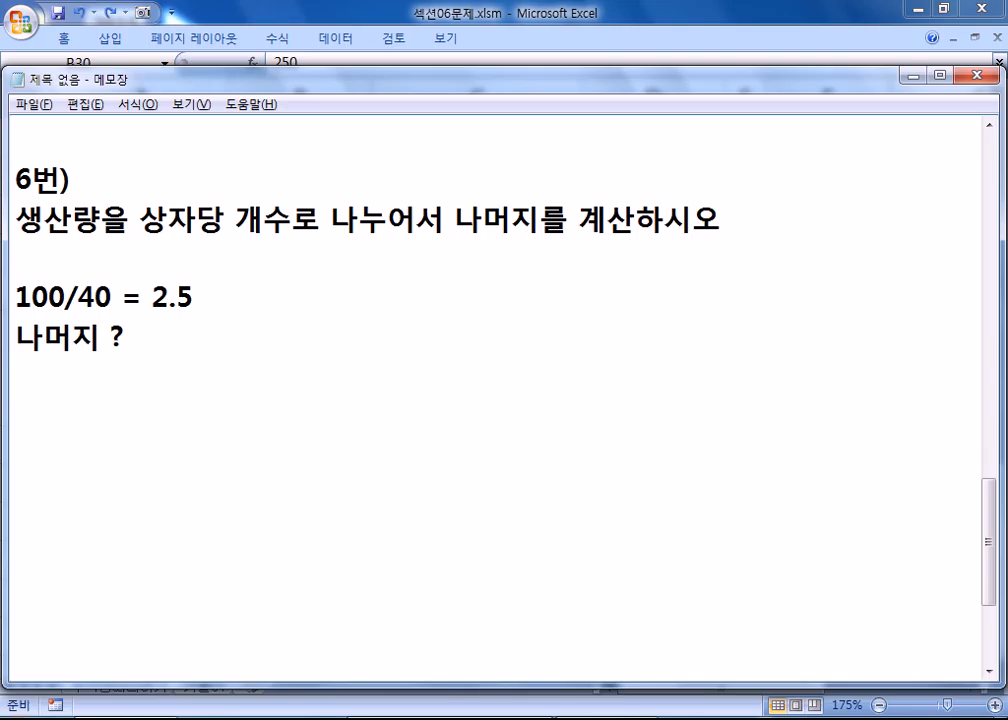
pyautogui.press('Up')
pyautogui.press('Return')
pyautogui.write('몫')
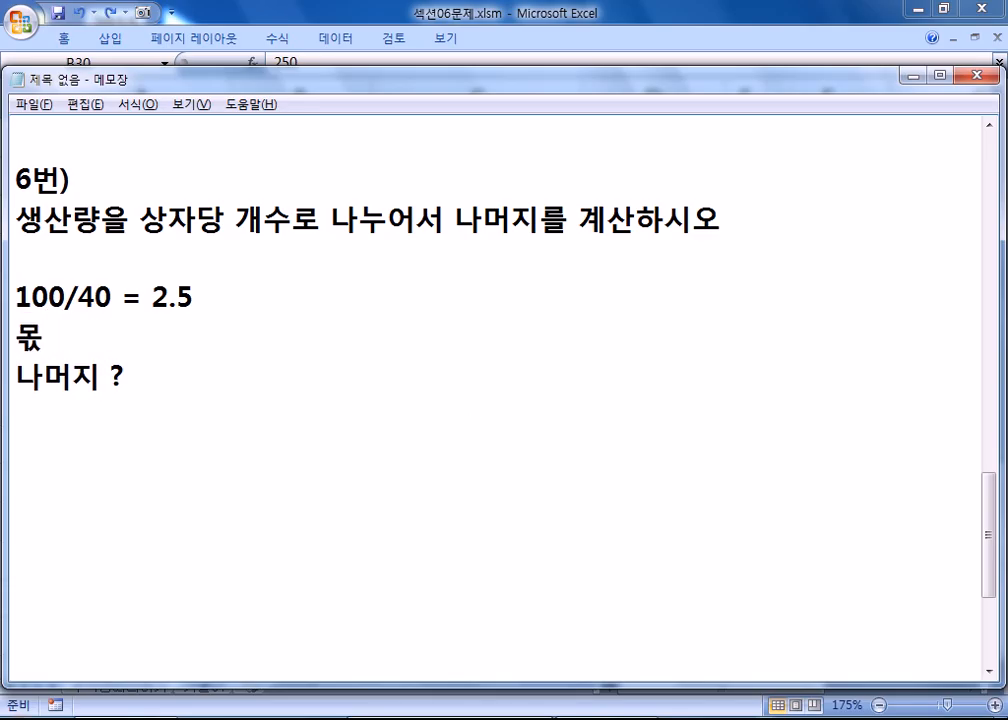
pyautogui.write(' : 2')
pyautogui.press('Down')
pyautogui.press('BackSpace')
# - Highlight the 2 and the .5 of 2.5, add '?' after 나머지, and return to Excel
pyautogui.moveTo(108, 378); pyautogui.dragTo(13, 297)
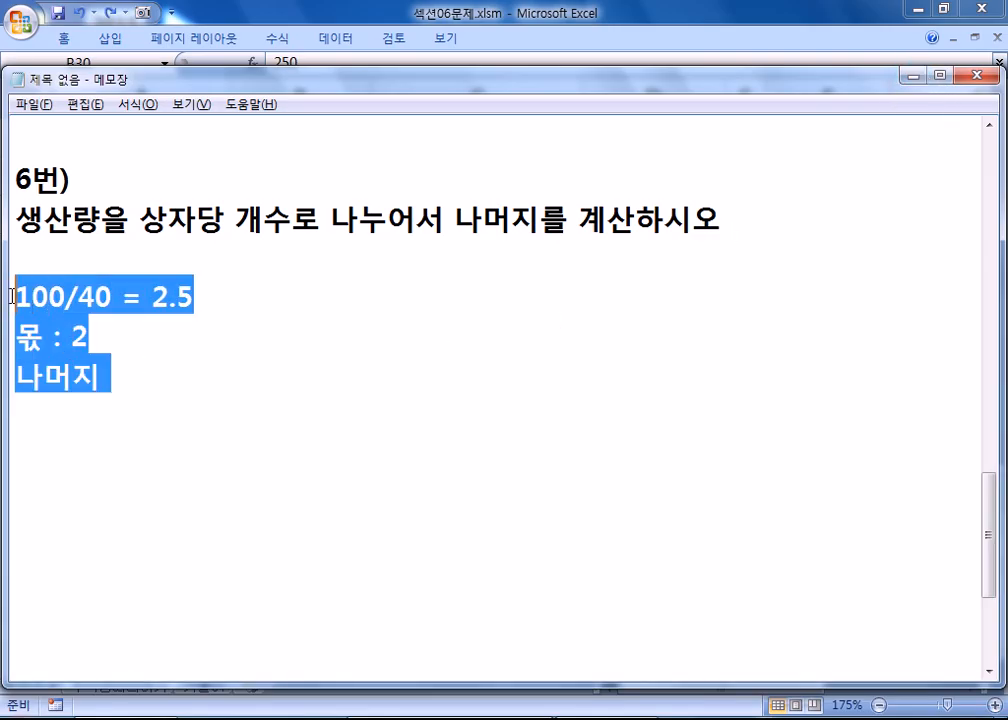
pyautogui.click(81, 430)
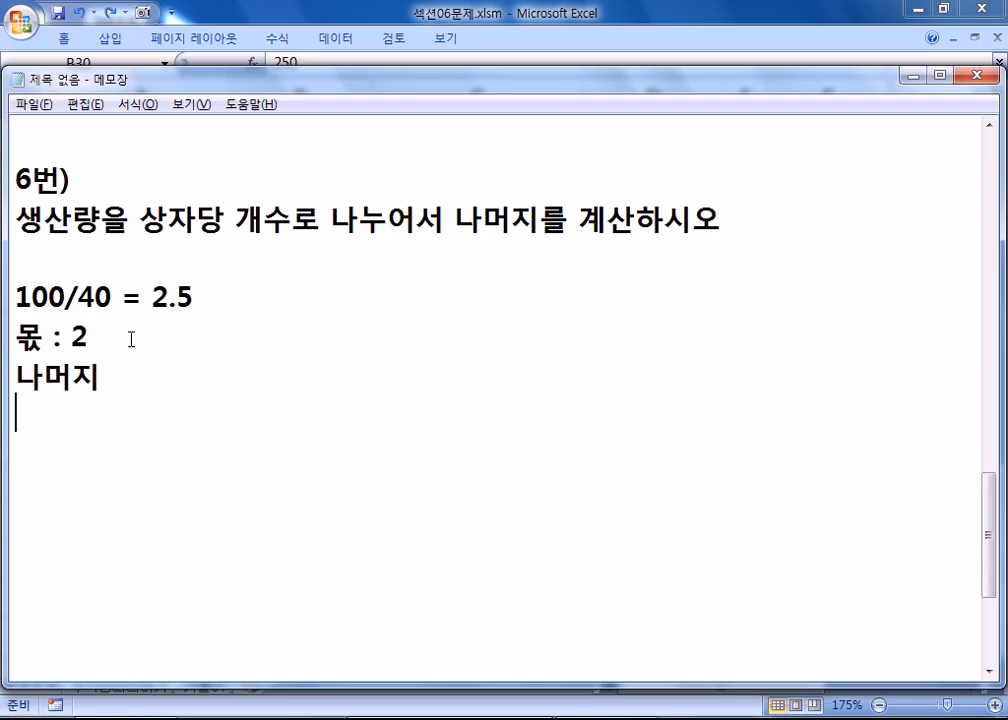
pyautogui.moveTo(152, 298); pyautogui.dragTo(192, 298)
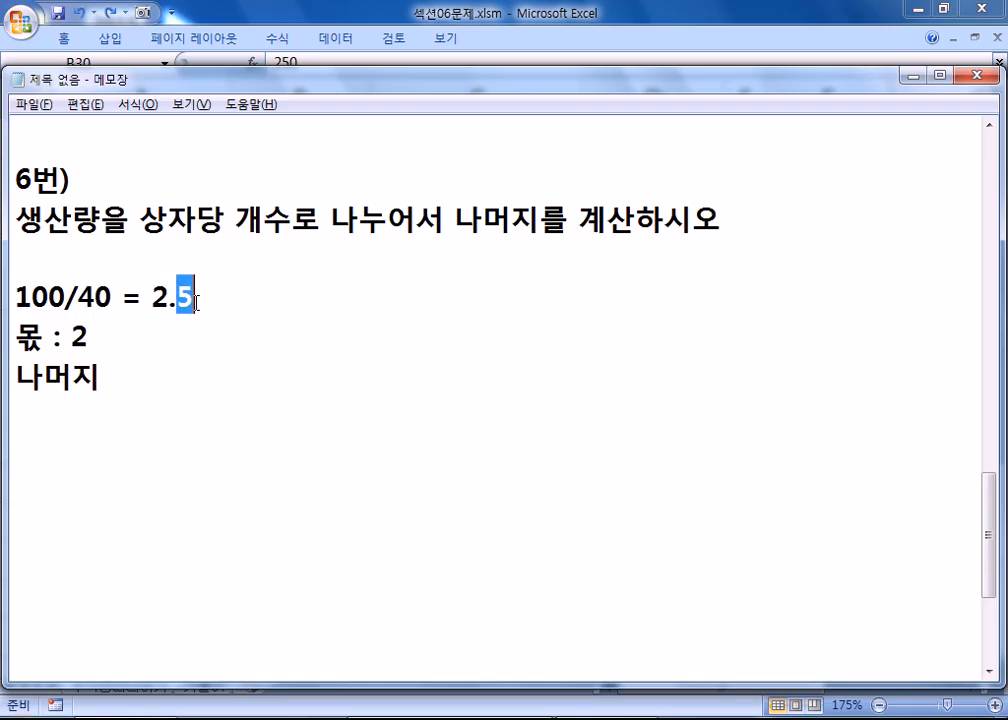
pyautogui.click(175, 392)
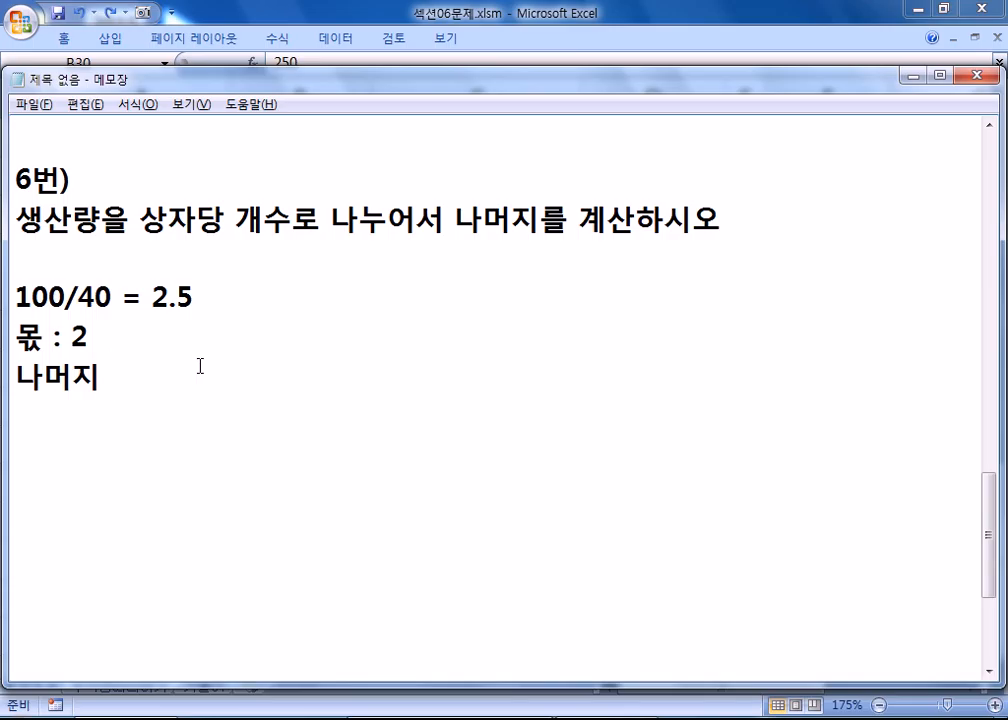
pyautogui.write('?')
pyautogui.press('Return')
pyautogui.hotkey('alt', 'Tab')
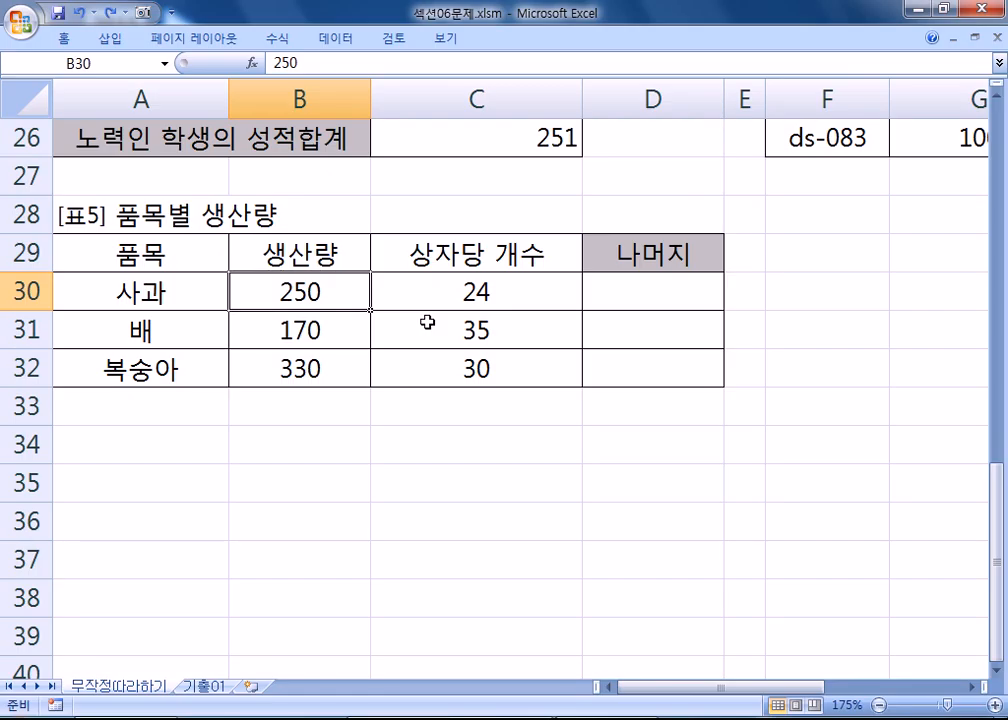
# - Enter =MOD(B30,C30) in D30 to get the first remainder
pyautogui.click(607, 286)
pyautogui.hotkey('alt', 'Tab')
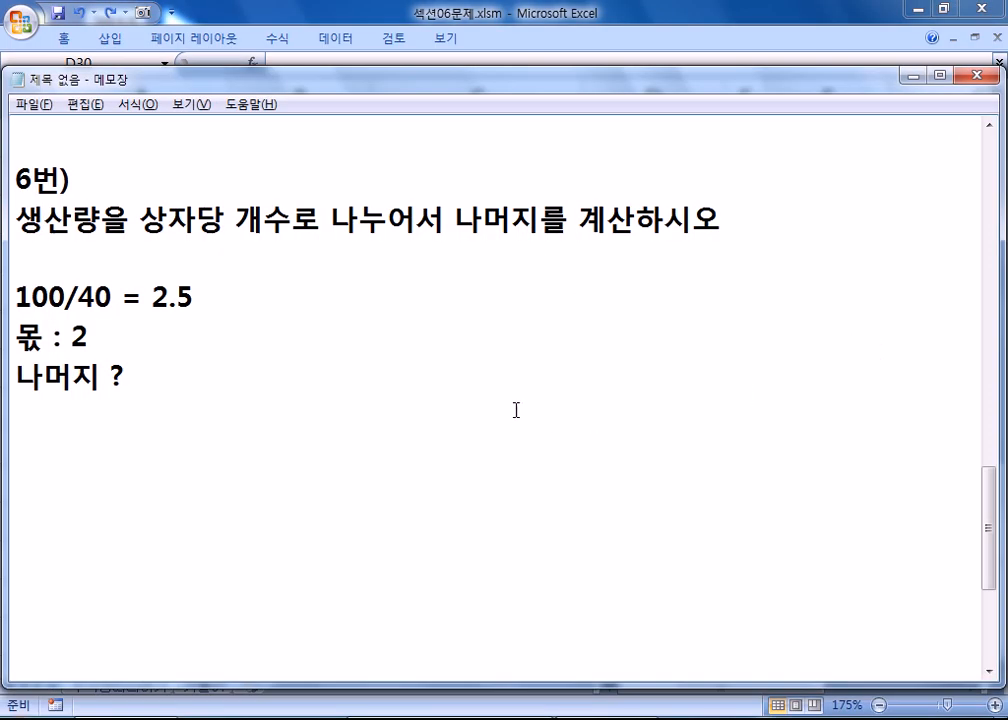
pyautogui.hotkey('alt', 'Tab')
pyautogui.write('=')
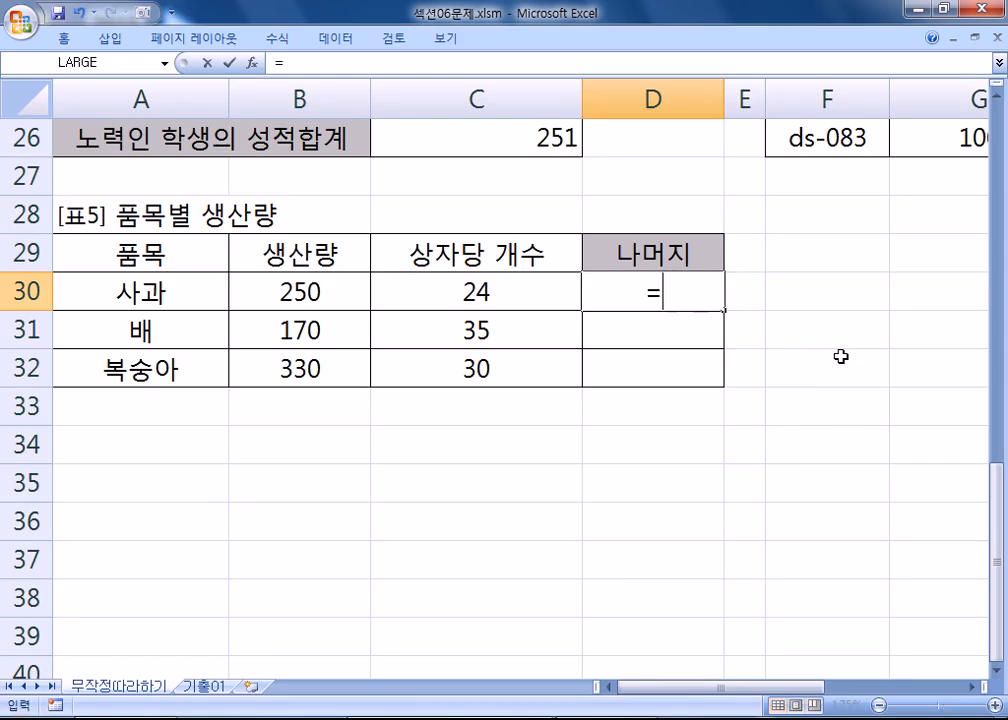
pyautogui.write('MOD(')
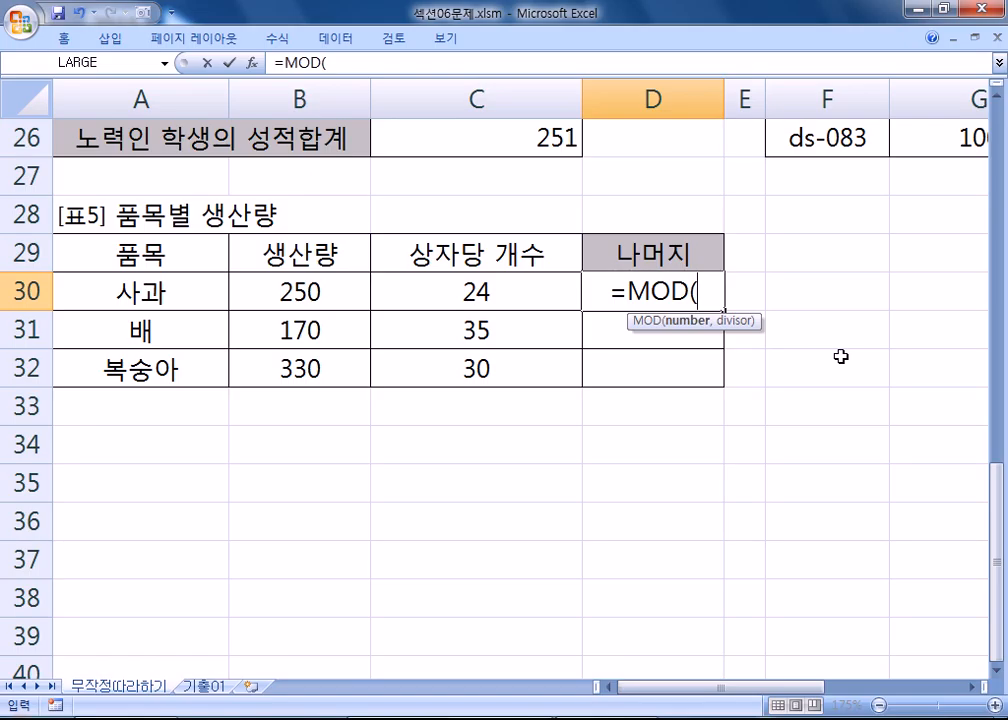
pyautogui.click(301, 290)
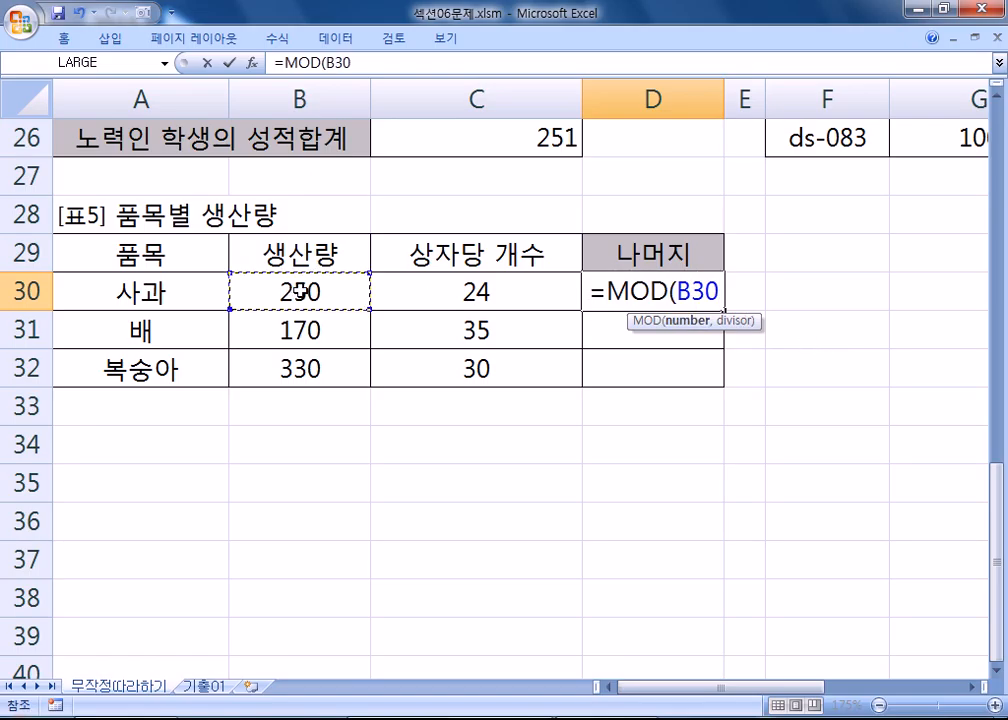
pyautogui.write(',')
pyautogui.click(435, 290)
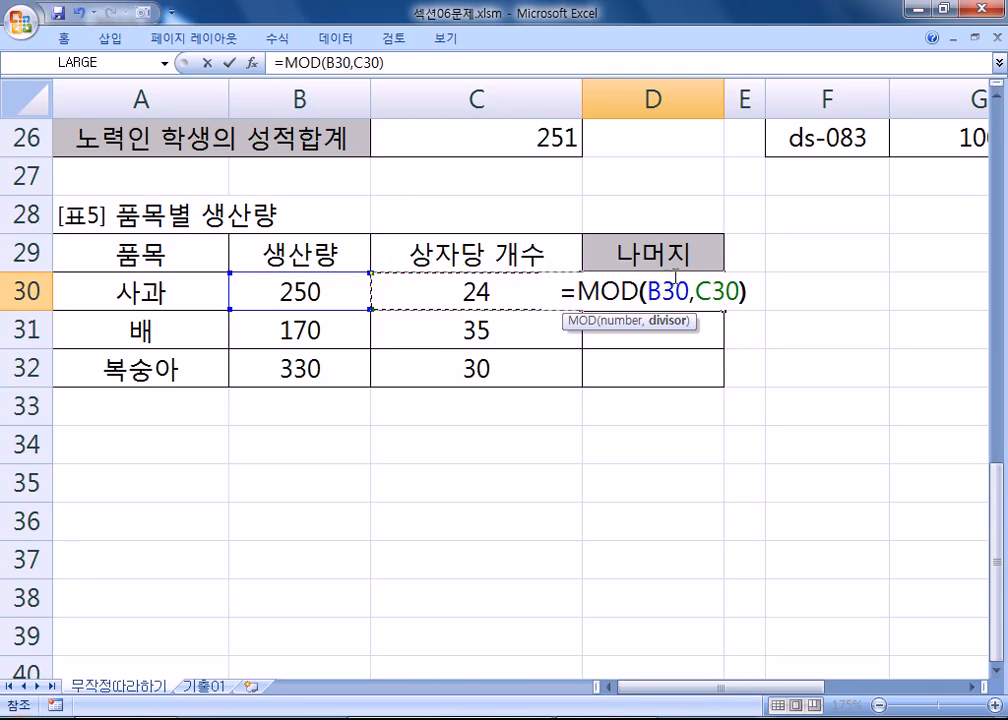
pyautogui.write(')')
pyautogui.press('Return')
# - Fill the MOD formula down to D32 and select its text in the formula bar
pyautogui.click(679, 297)
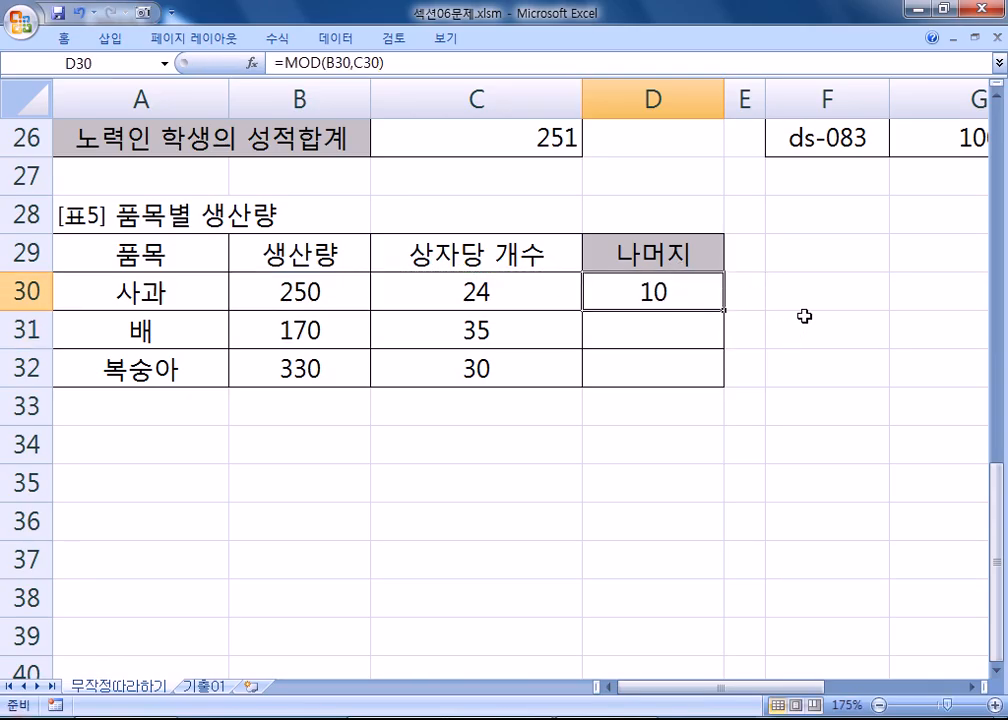
pyautogui.press('F2')
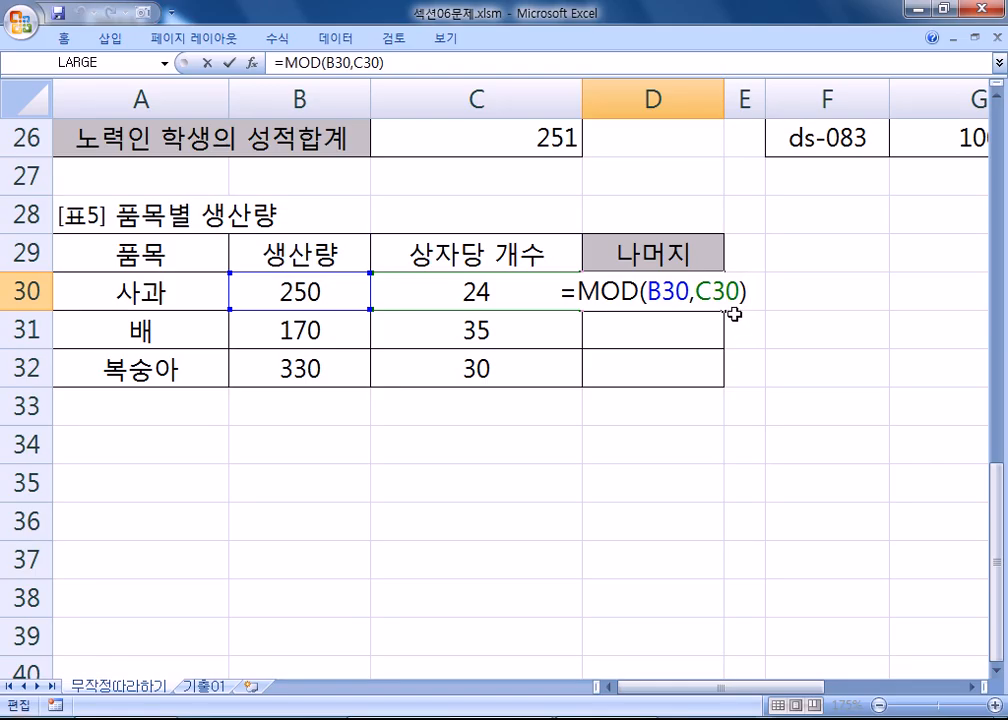
pyautogui.press('Return')
pyautogui.click(702, 299)
pyautogui.moveTo(722, 308); pyautogui.dragTo(718, 385)
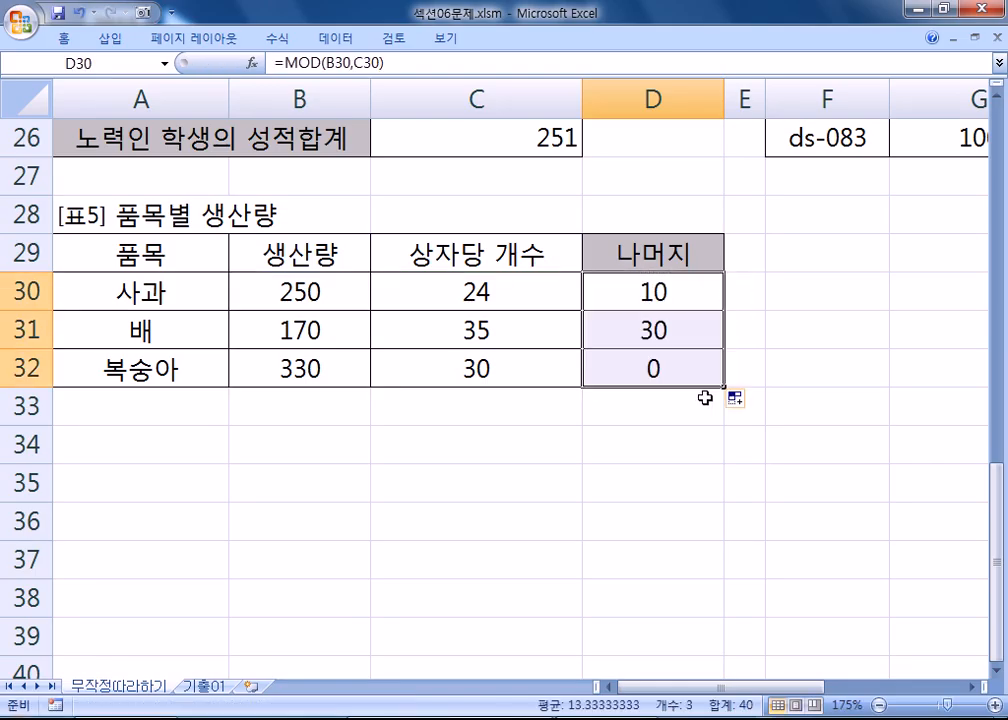
pyautogui.click(631, 372)
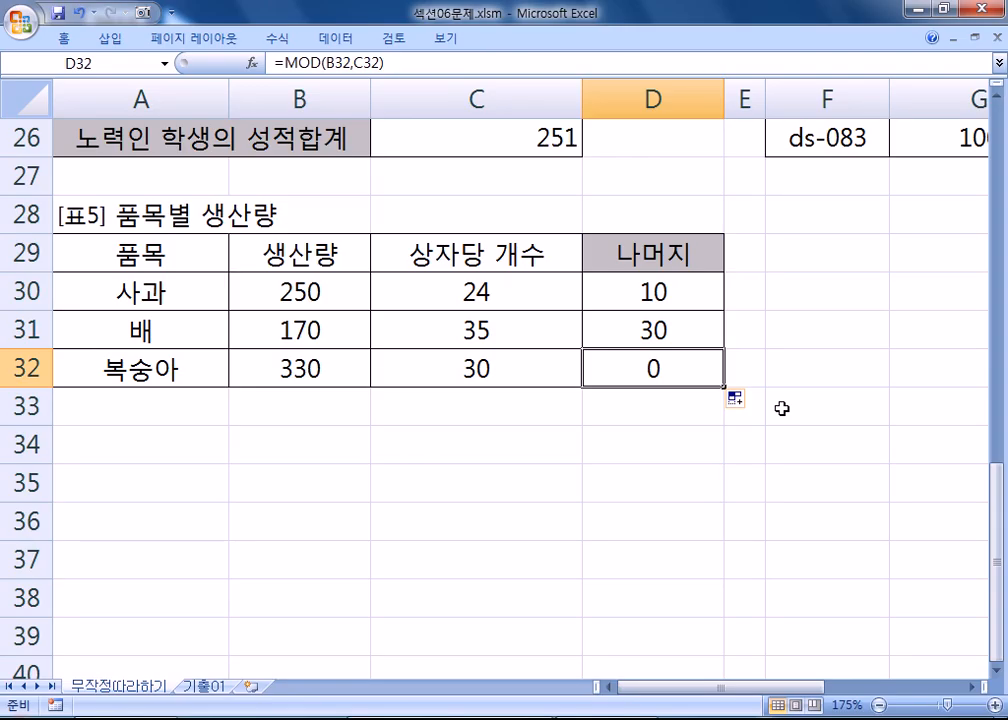
pyautogui.click(650, 292)
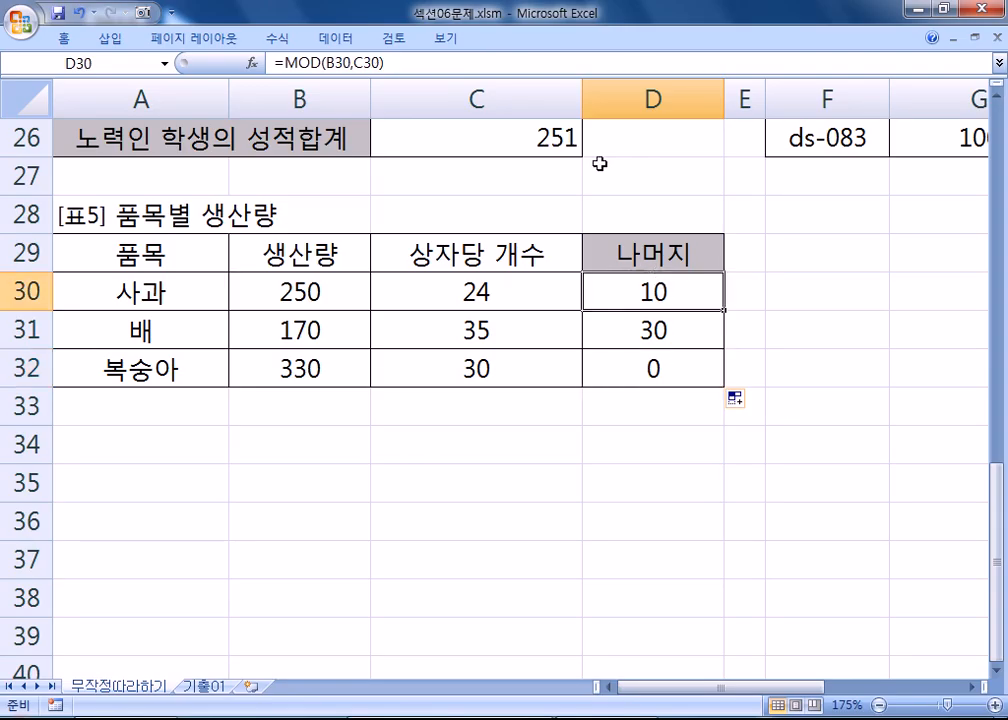
pyautogui.moveTo(417, 62); pyautogui.dragTo(275, 62)
# - Paste =MOD(B30,C30) into the Notepad notes with blank lines around it
pyautogui.hotkey('ctrl', 'c')
pyautogui.hotkey('alt', 'Tab')
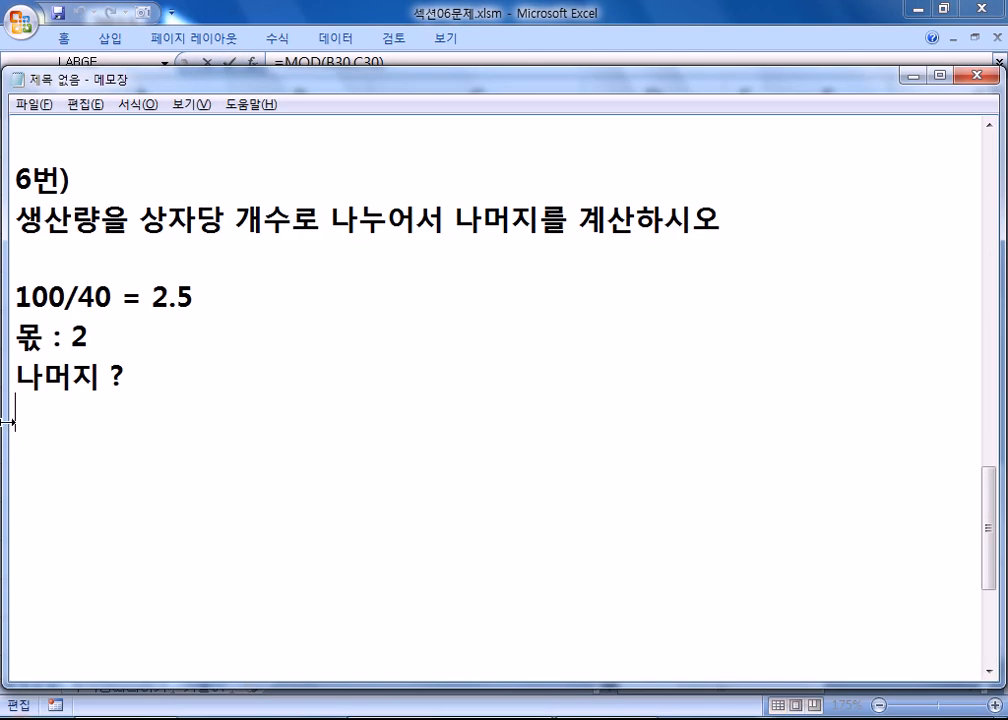
pyautogui.hotkey('ctrl', 'v')
pyautogui.click(173, 378)
pyautogui.press('Return')
pyautogui.click(349, 513)
pyautogui.press('Return')
pyautogui.scroll(-2, 350, 511)
pyautogui.click(100, 299)
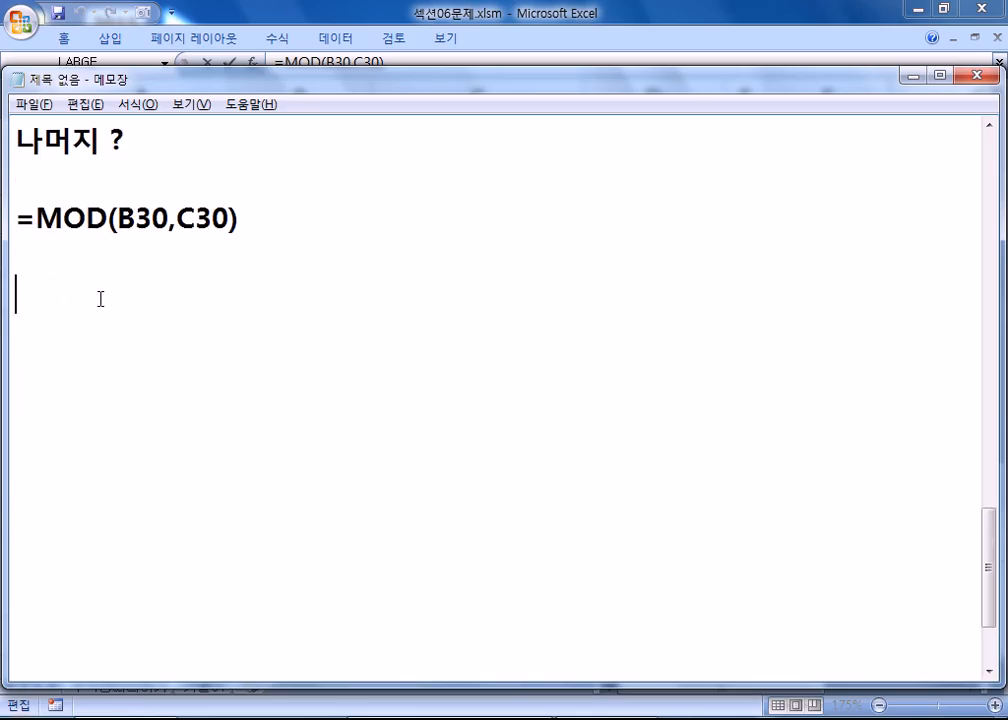
# - Write the rule: if A divided by B leaves remainder 0, A is a multiple of B
pyautogui.write('* 어')
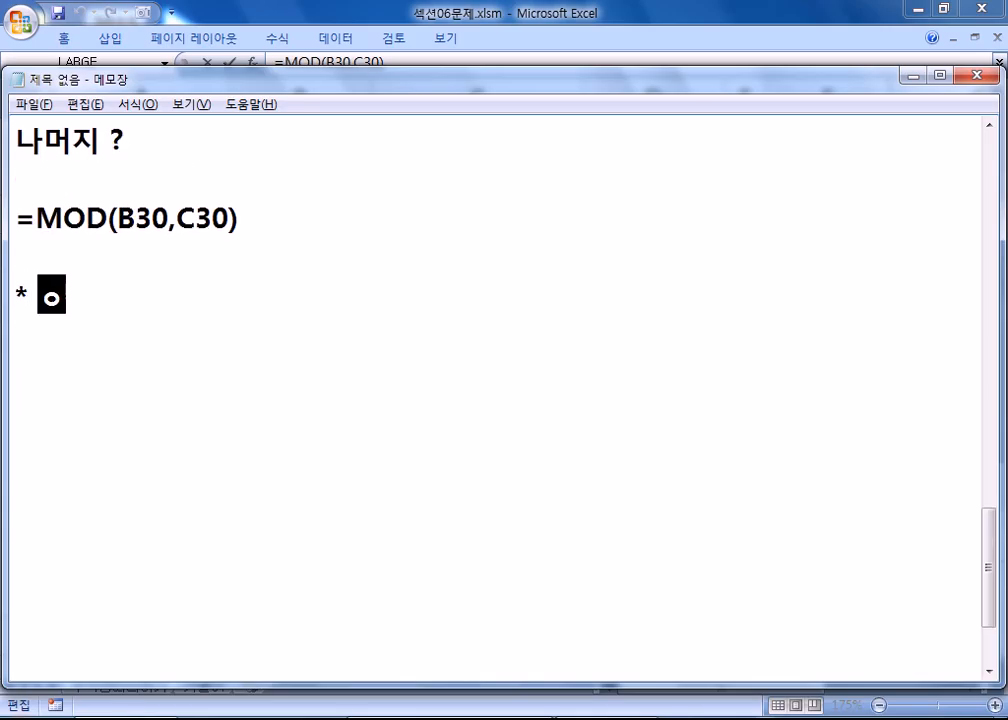
pyautogui.write('떤 수  a')
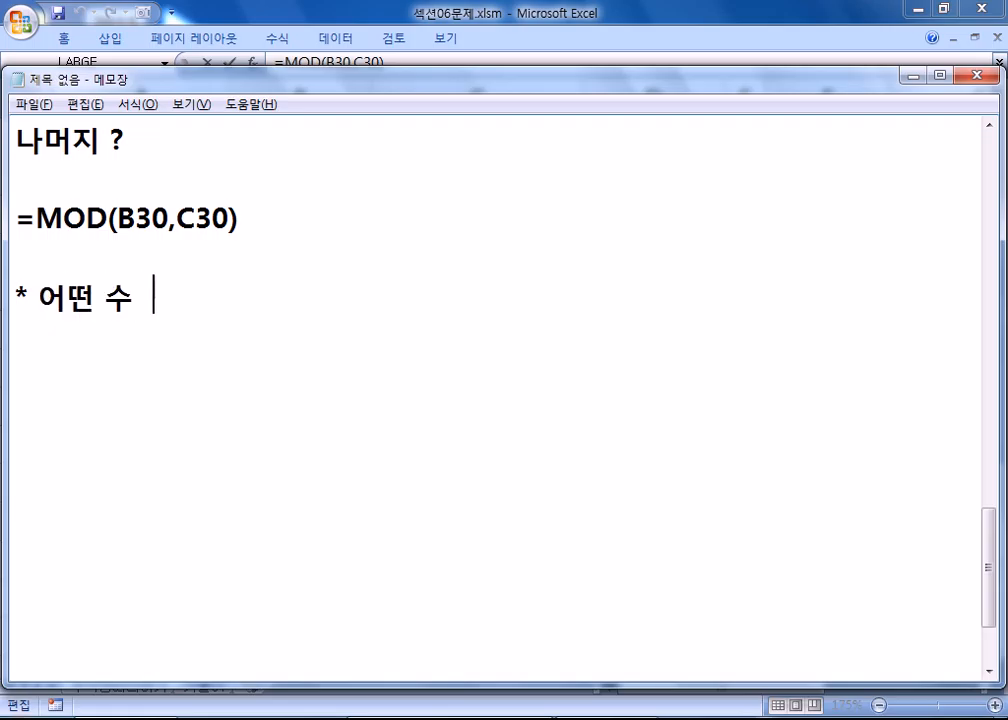
pyautogui.press('BackSpace')
pyautogui.press('BackSpace')
pyautogui.write('A')
pyautogui.press('BackSpace')
pyautogui.write('FMF')
pyautogui.press('BackSpace')
pyautogui.press('BackSpace')
pyautogui.press('BackSpace')
pyautogui.write('를 ')
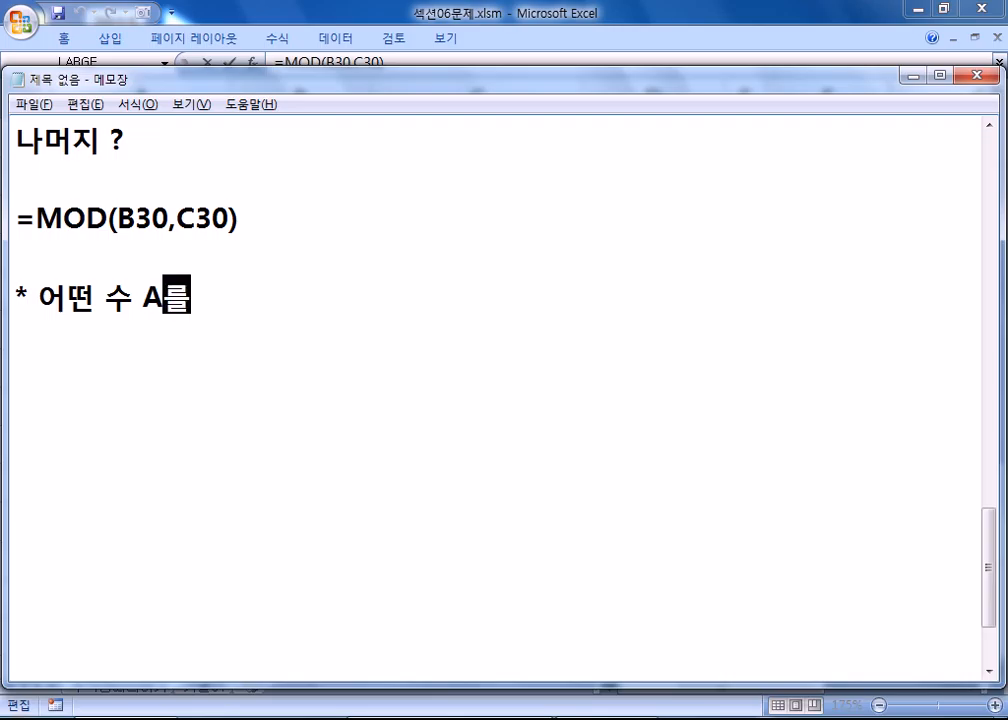
pyautogui.write('ㅠ')
pyautogui.press('BackSpace')
pyautogui.write('B')
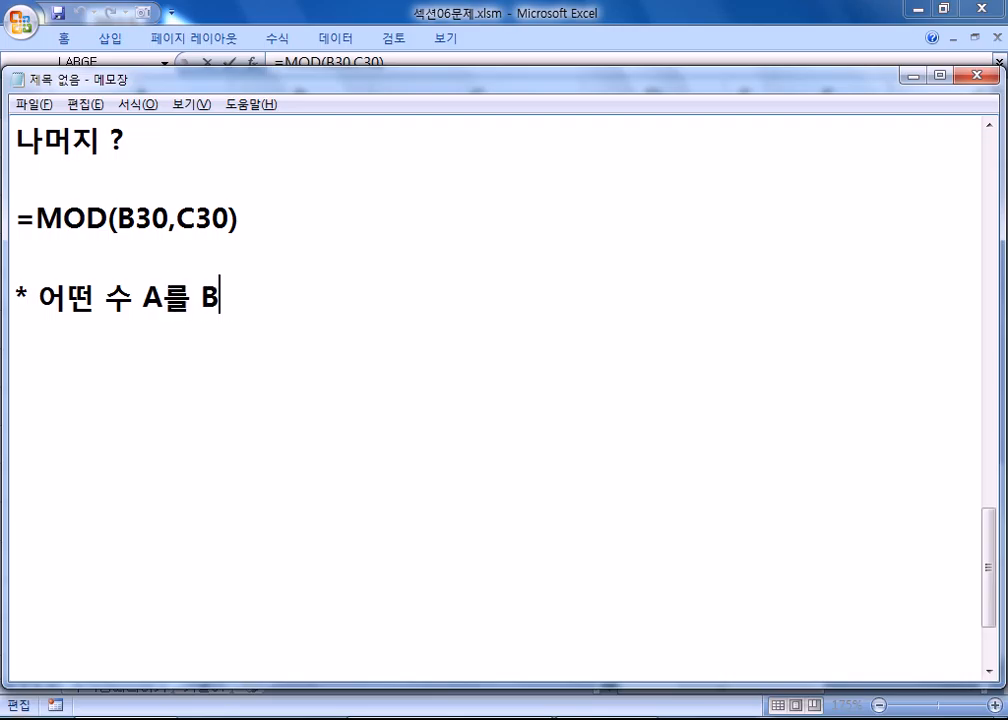
pyautogui.write('로 ㄴㅏ누었')
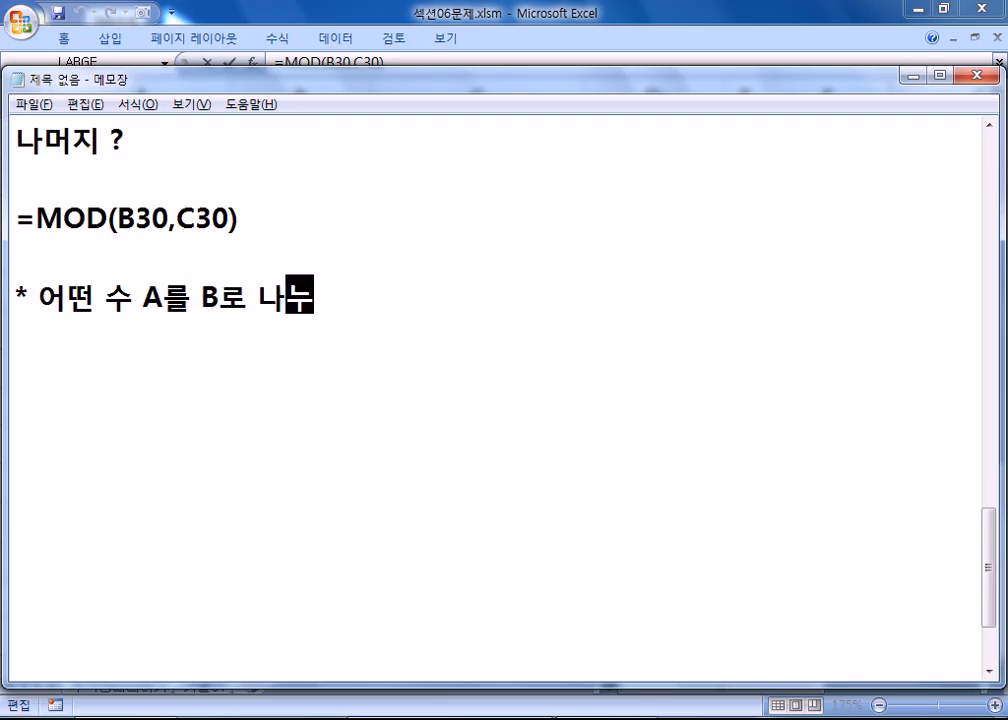
pyautogui.write('을 ')
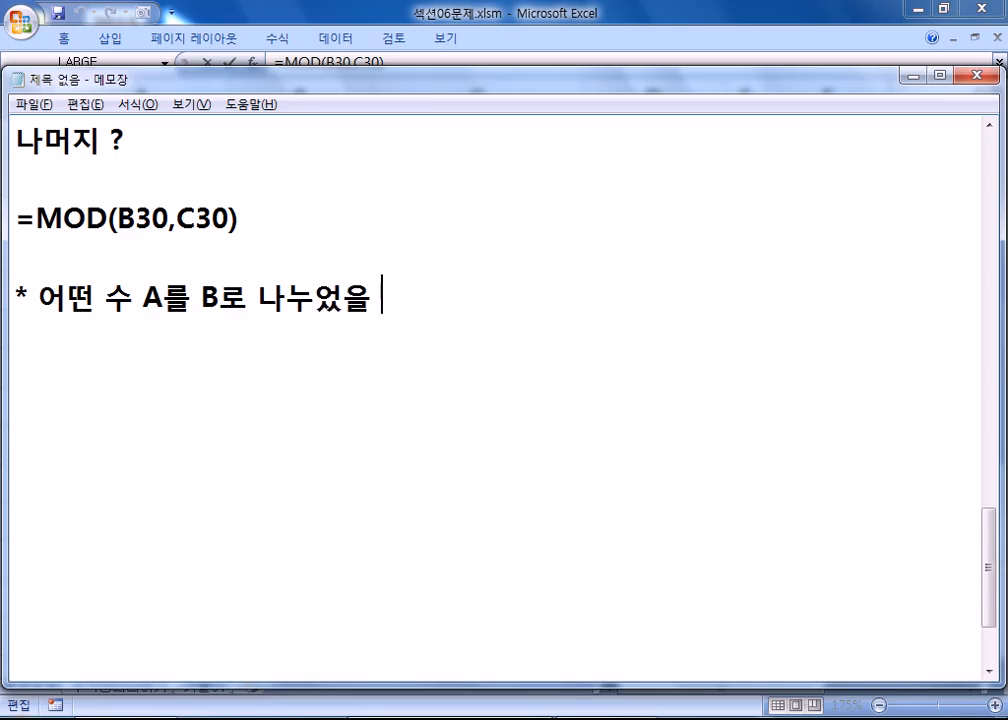
pyautogui.write('때, 나머')
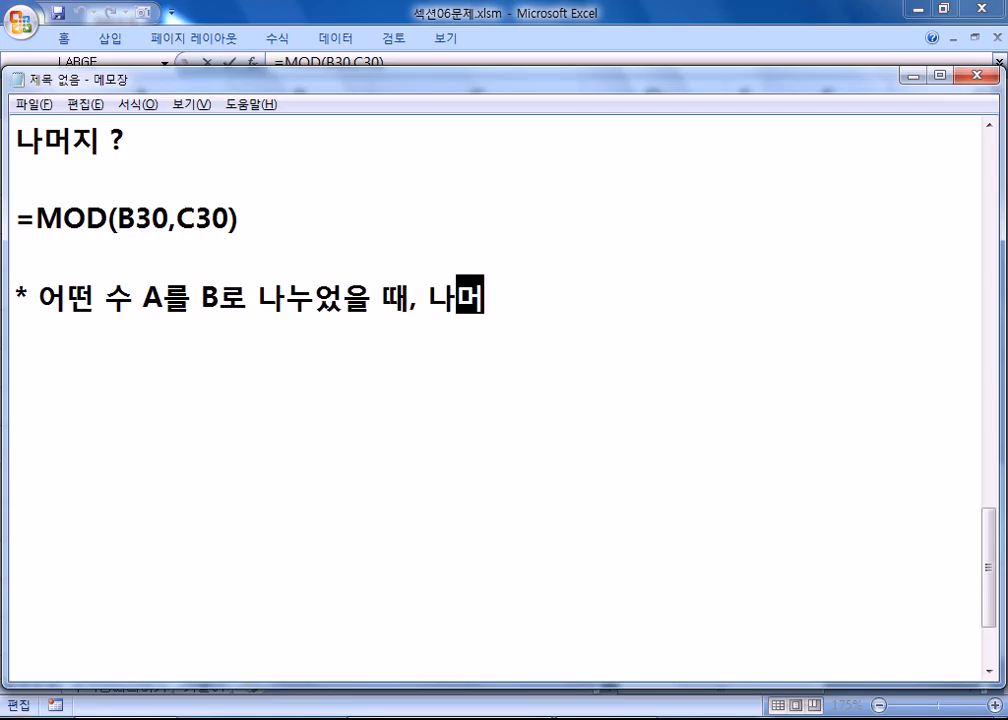
pyautogui.write('지가 0이면')
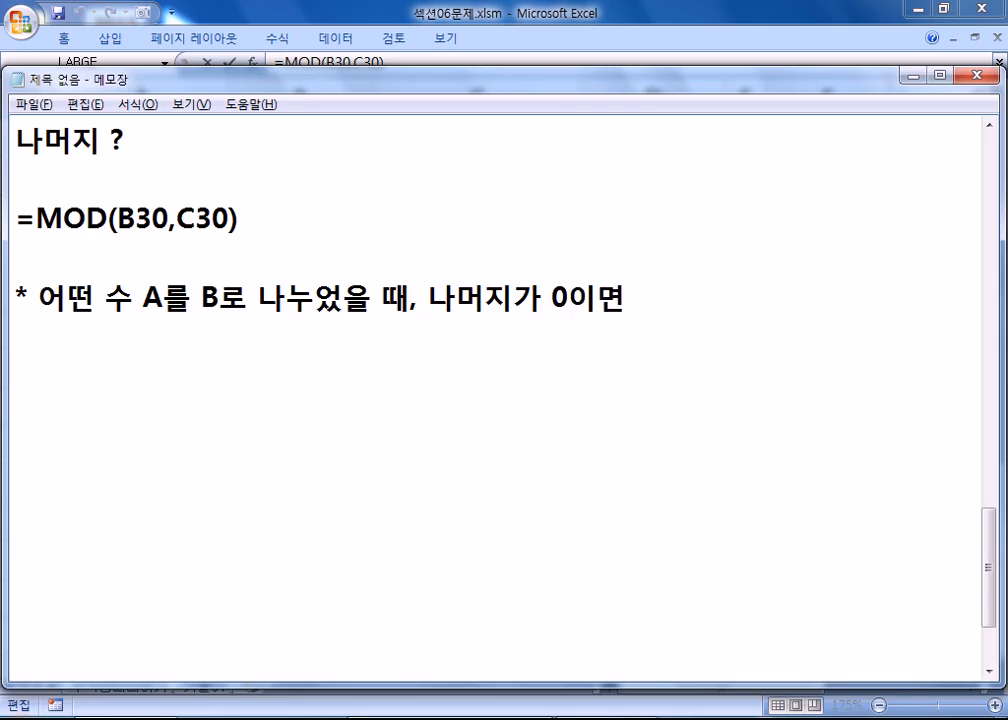
pyautogui.write(' ASMS')
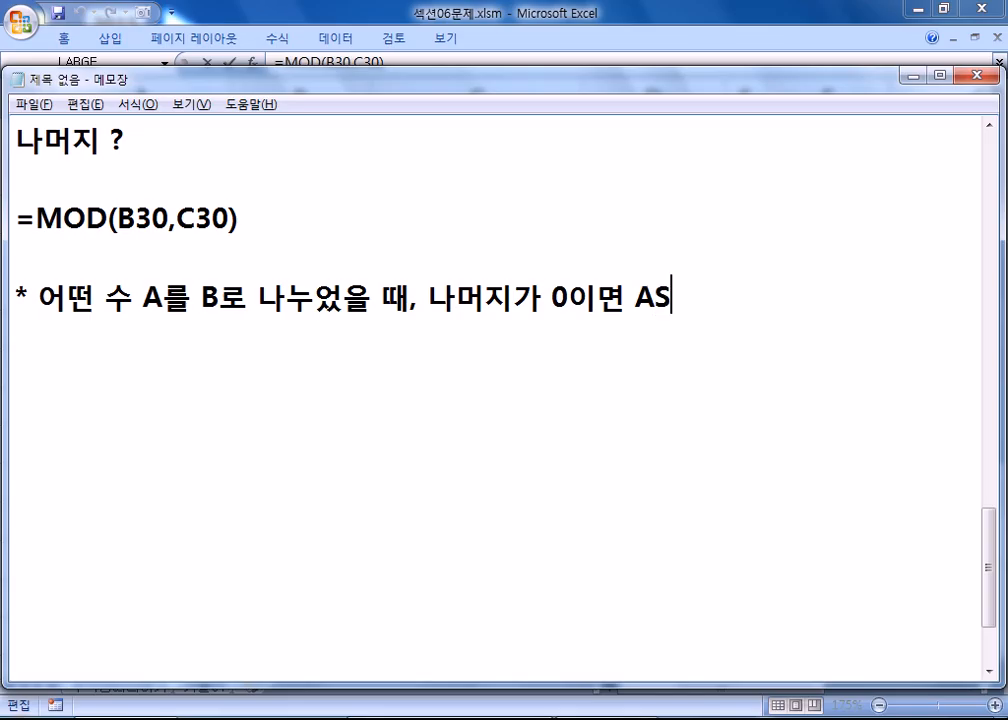
pyautogui.press('BackSpace')
pyautogui.press('BackSpace')
pyautogui.press('BackSpace')
pyautogui.press('BackSpace')
pyautogui.write('는 ')
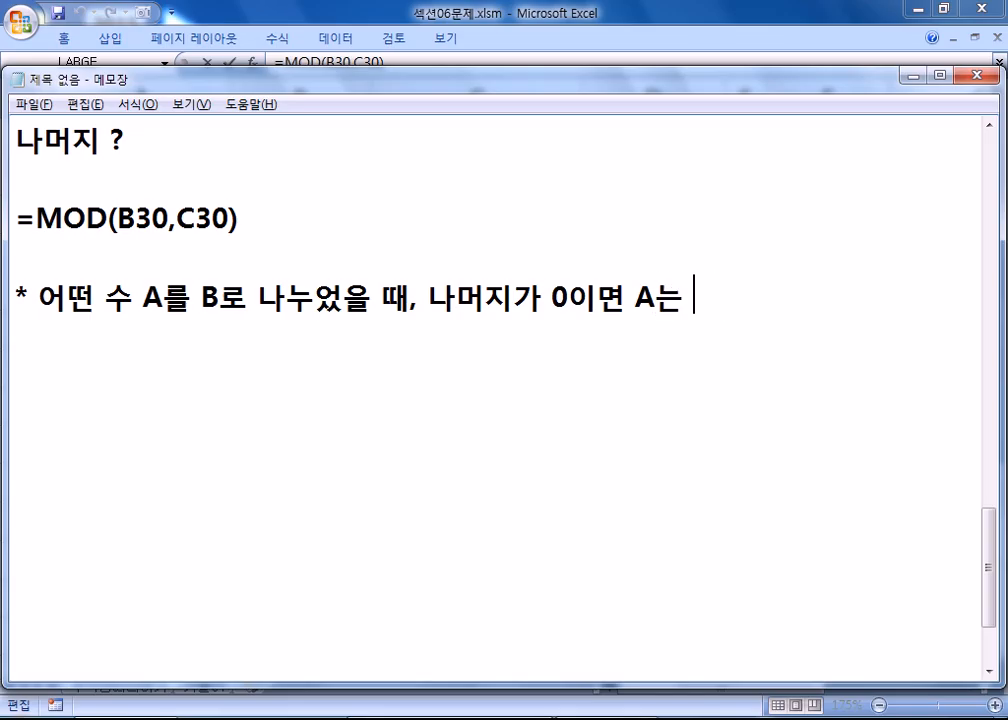
pyautogui.write('B의 ')
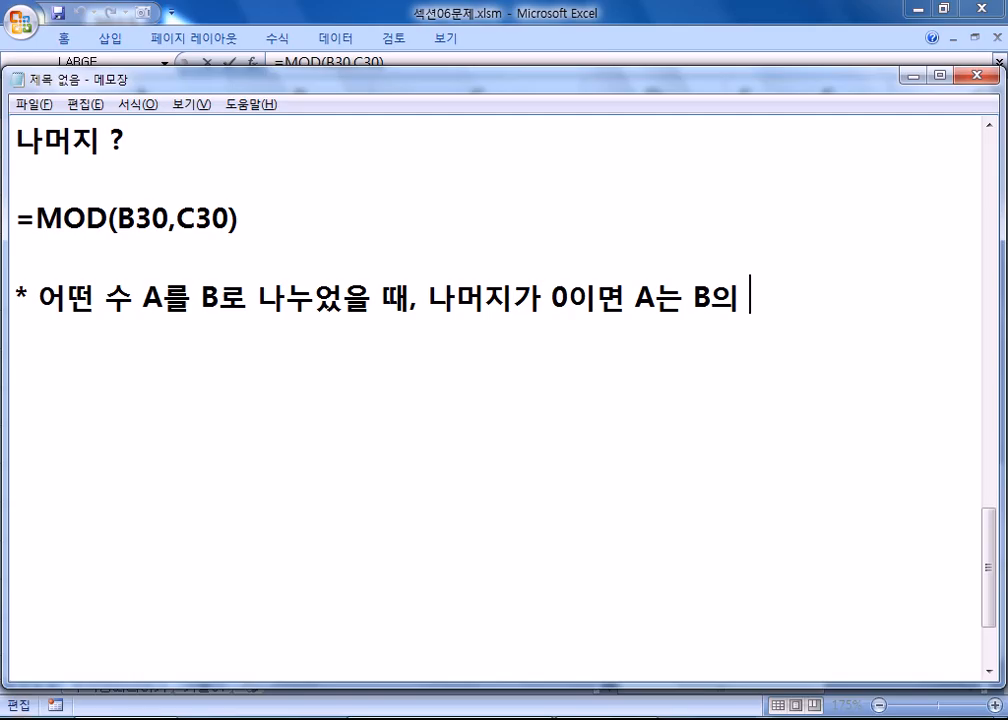
pyautogui.write('배수이다.')
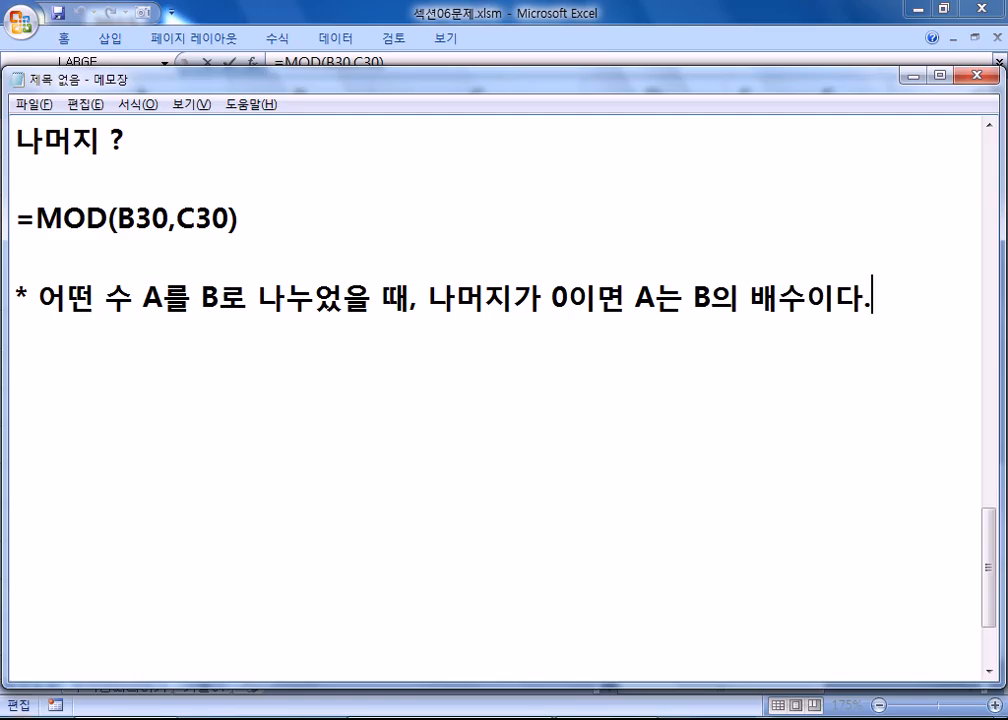
# - Add the 20÷4 remainder-0 example and the '짝수, 홀수인지 판별' heading
pyautogui.press('Return')
pyautogui.write('20을 4')
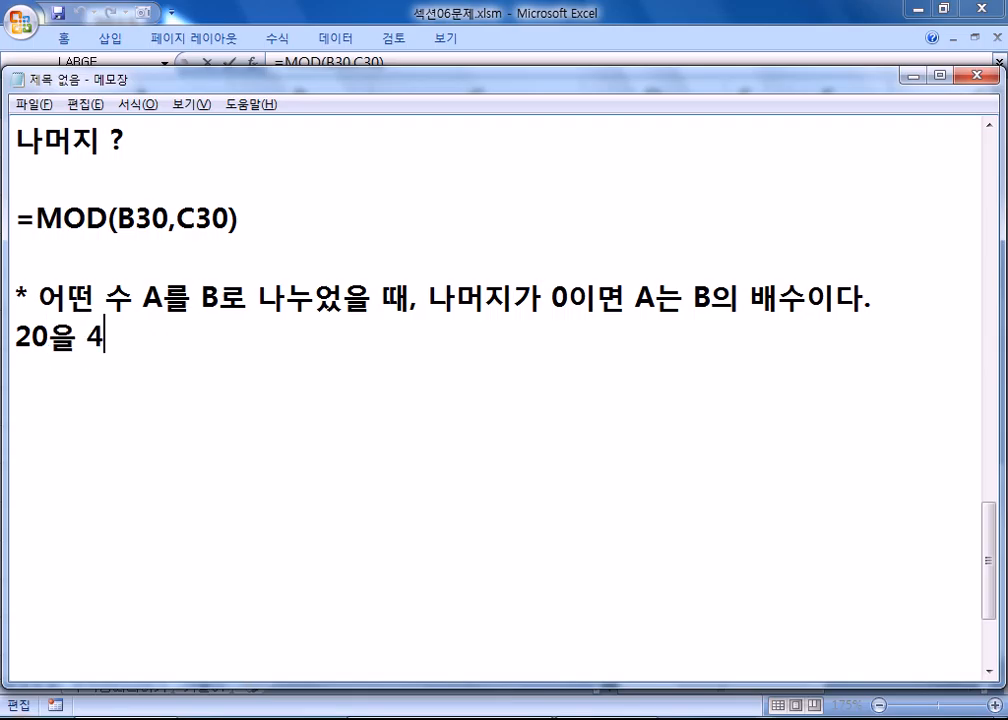
pyautogui.write('로 나누어')
pyautogui.write('ㅆ을 때, ㄴ')
pyautogui.write('ㅏ머지가 0이')
pyautogui.write('면 20')
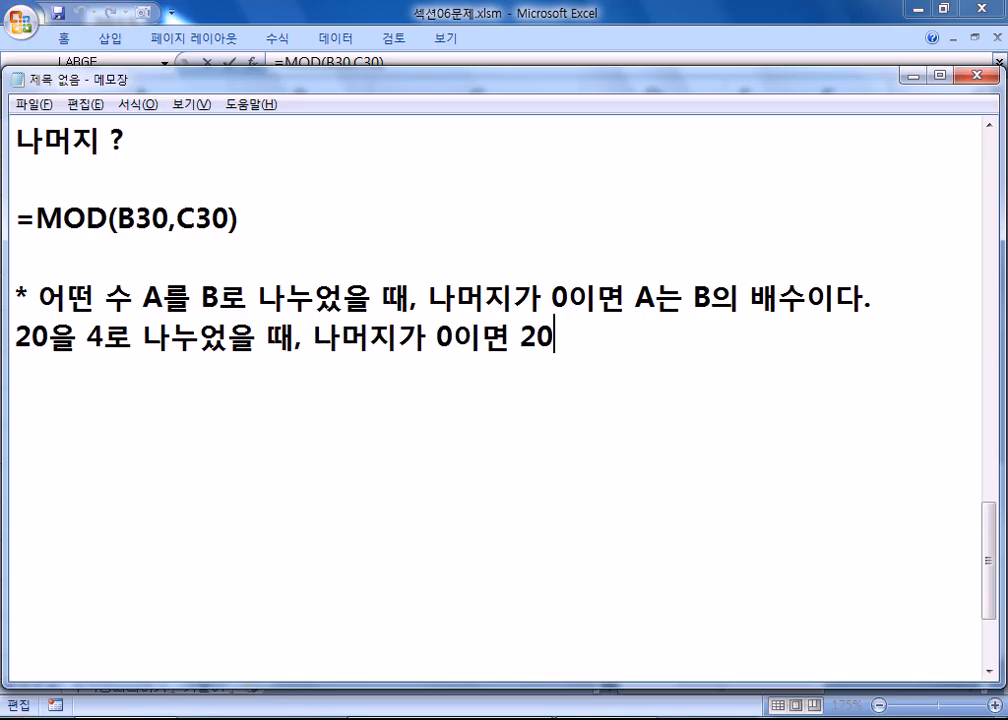
pyautogui.write('은 4의 배수이다.')
pyautogui.press('Return')
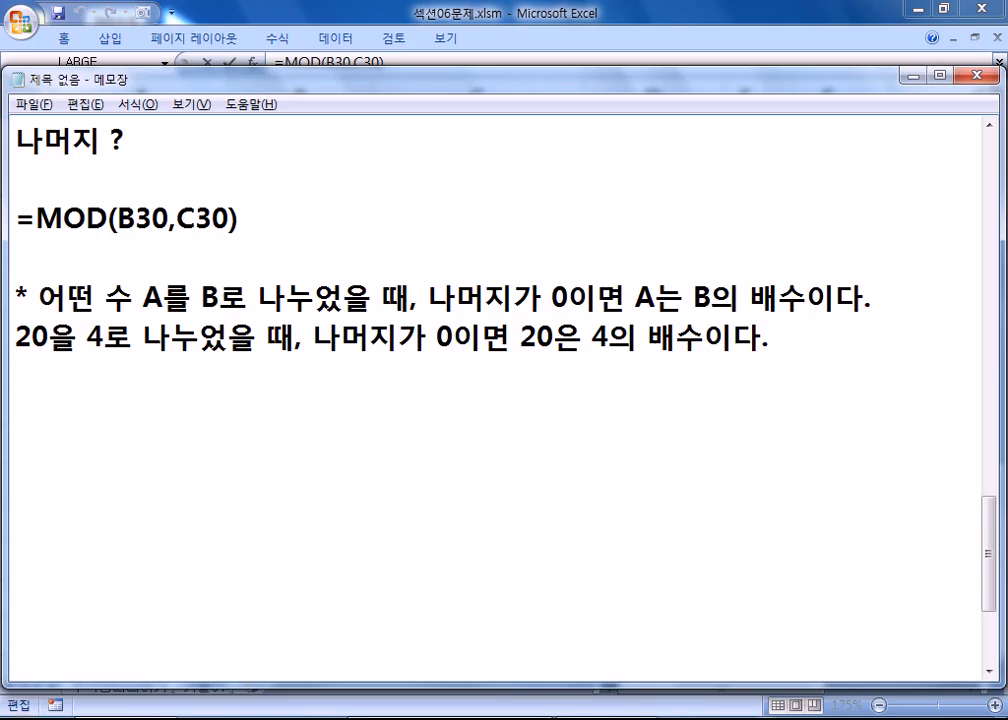
pyautogui.write('짝수, 홀수이ㄴ지 판별')
# - Below the even/odd heading, start the formula =IF(MOD(수, 2)=0,
pyautogui.press('Return')
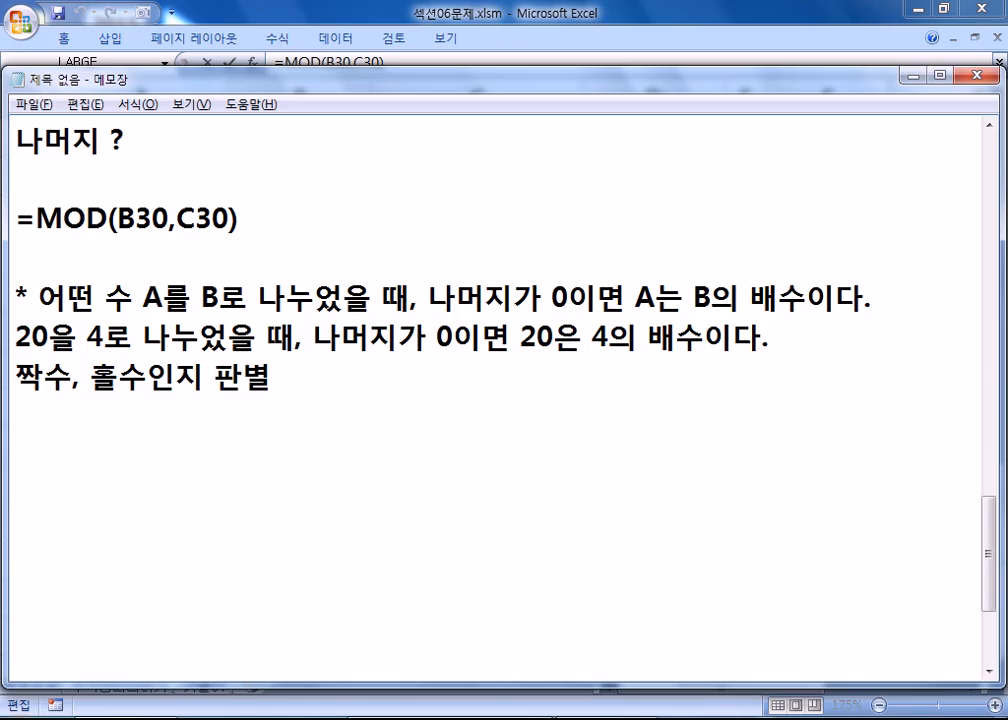
pyautogui.press('Up')
pyautogui.press('Return')
pyautogui.press('Down')
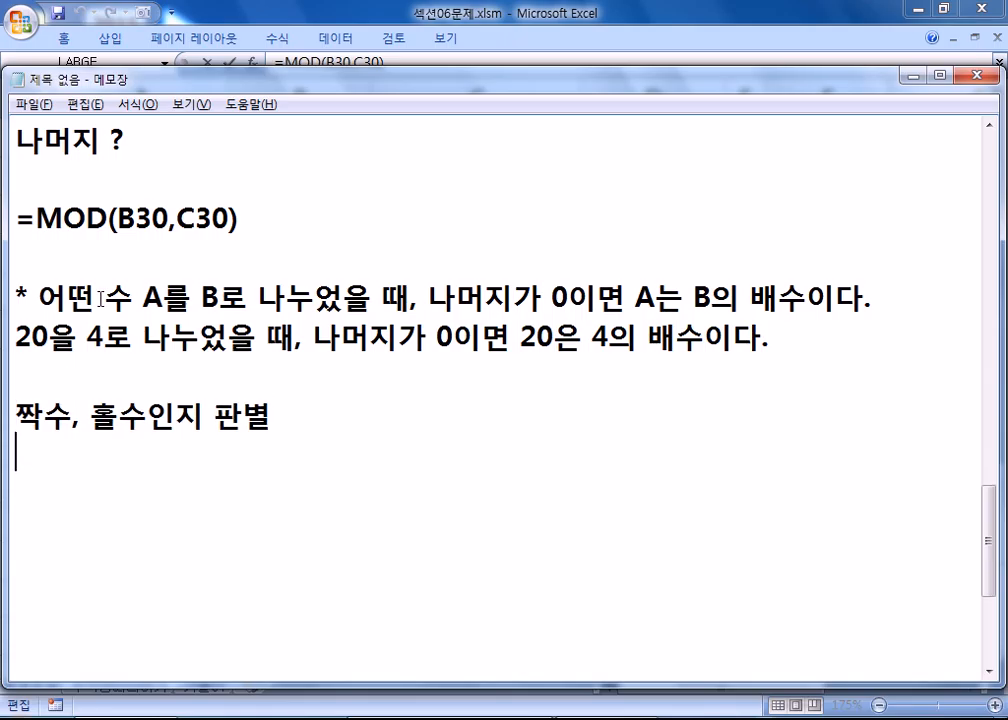
pyautogui.write('=IF')
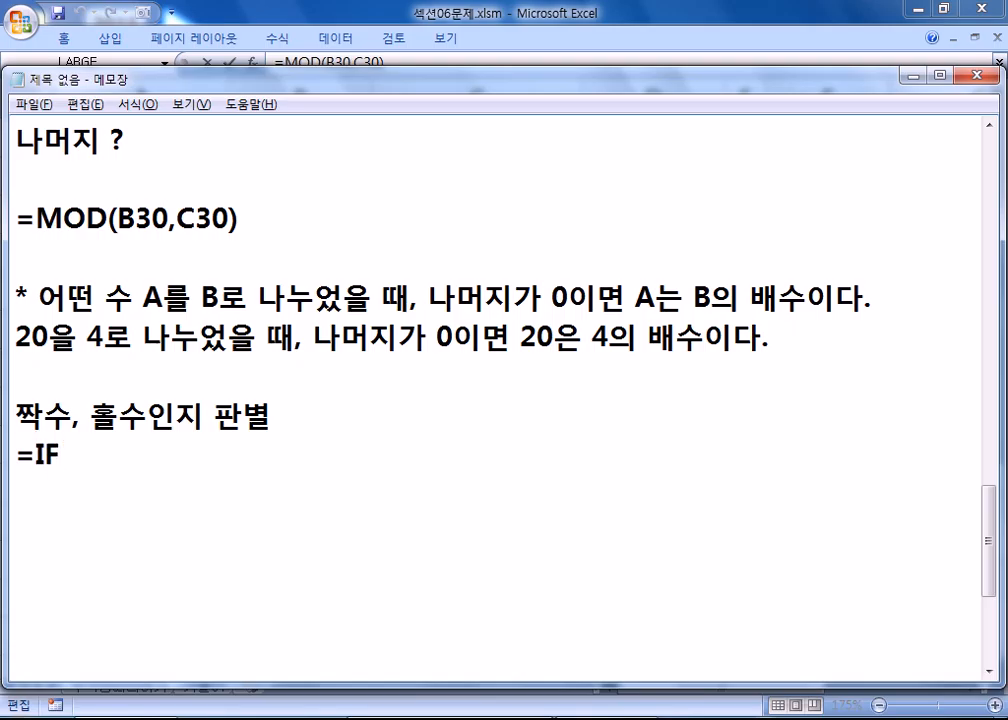
pyautogui.write('(수')
pyautogui.press('BackSpace')
pyautogui.press('BackSpace')
pyautogui.write('MOD(수')
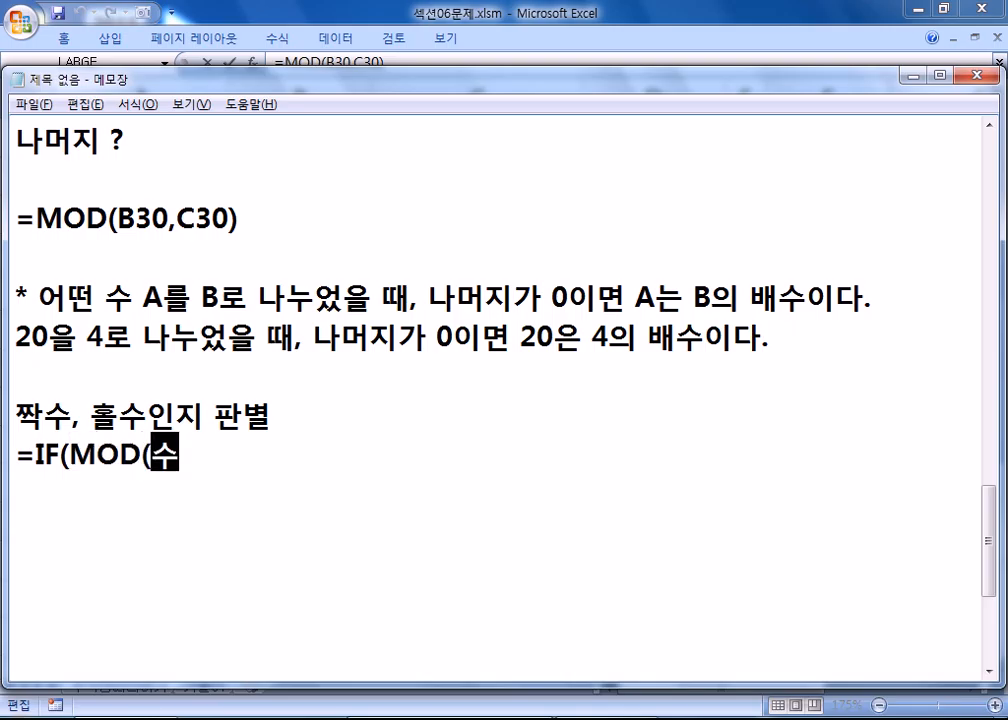
pyautogui.write(', ')
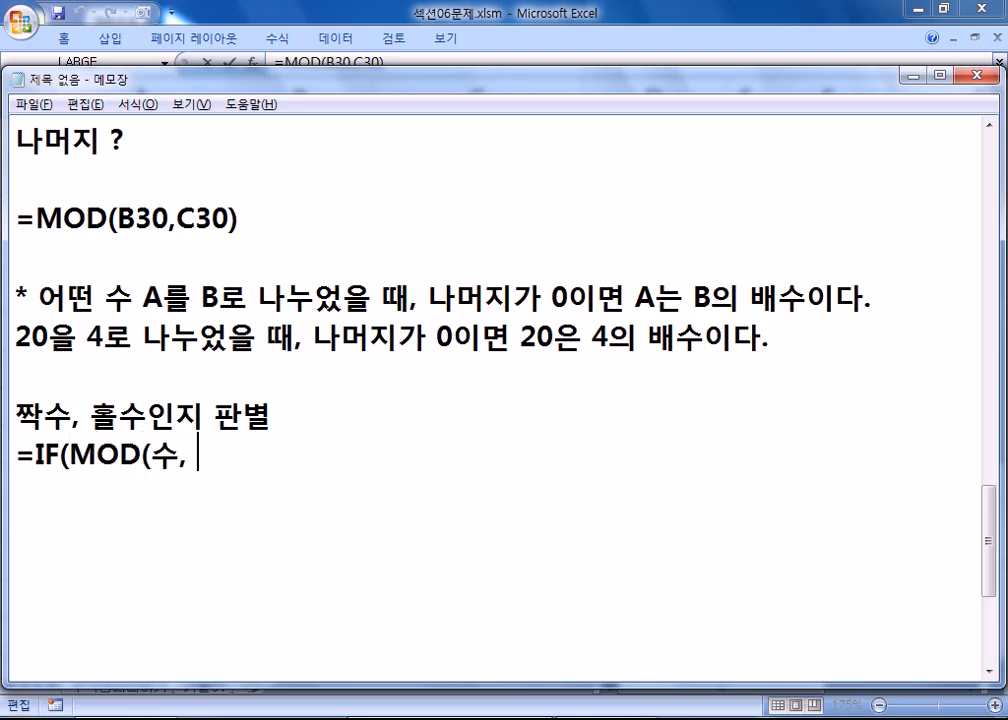
pyautogui.write('2)=0,')
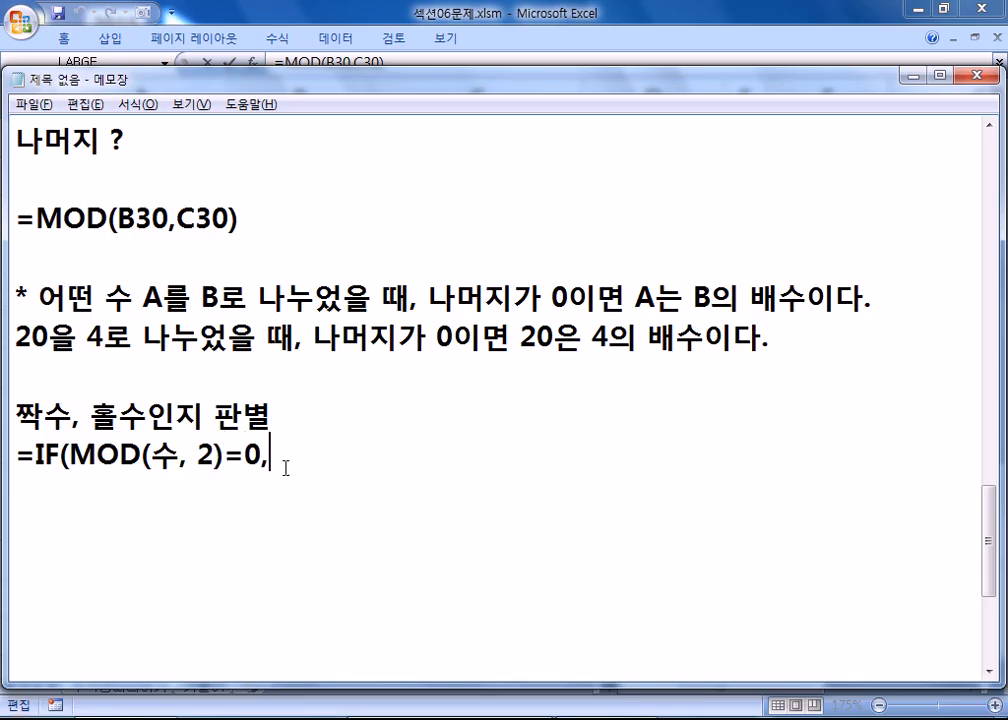
# - Finish the formula with the "짝수", "홀수" results and start a new line
pyautogui.scroll(-1, 292, 407)
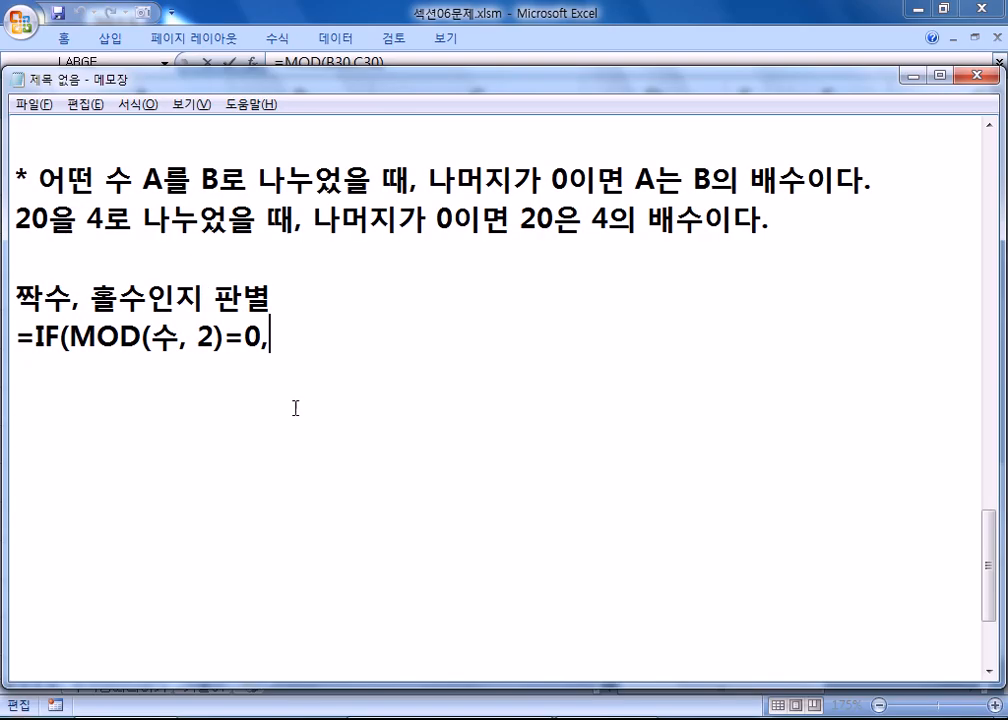
pyautogui.doubleClick(160, 340)
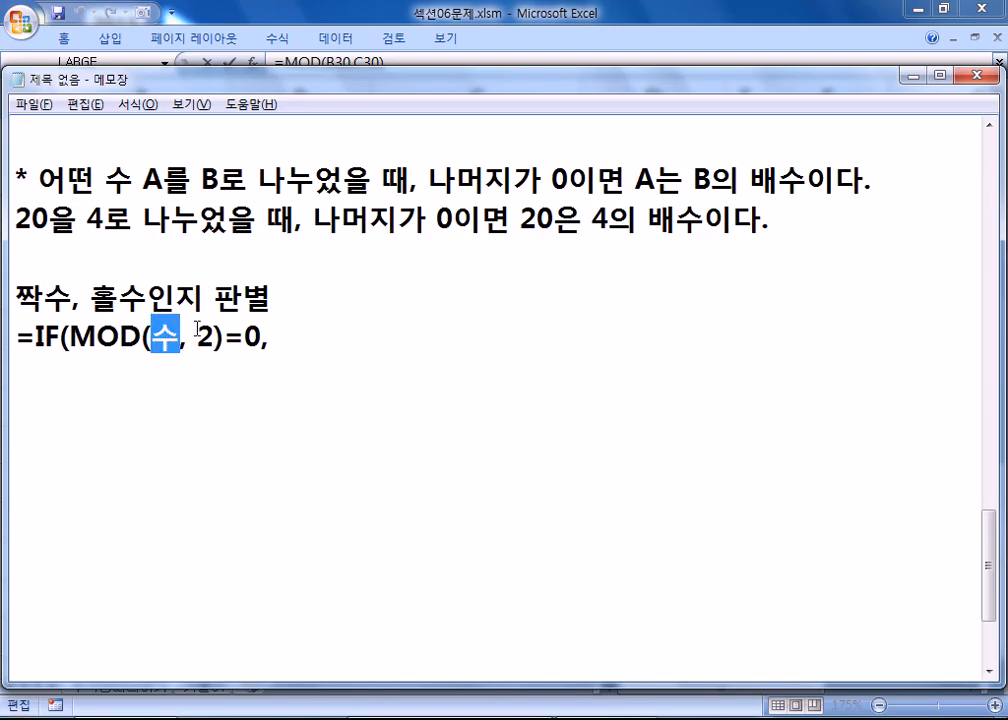
pyautogui.click(198, 338)
pyautogui.click(164, 344)
pyautogui.doubleClick(164, 344)
pyautogui.click(337, 335)
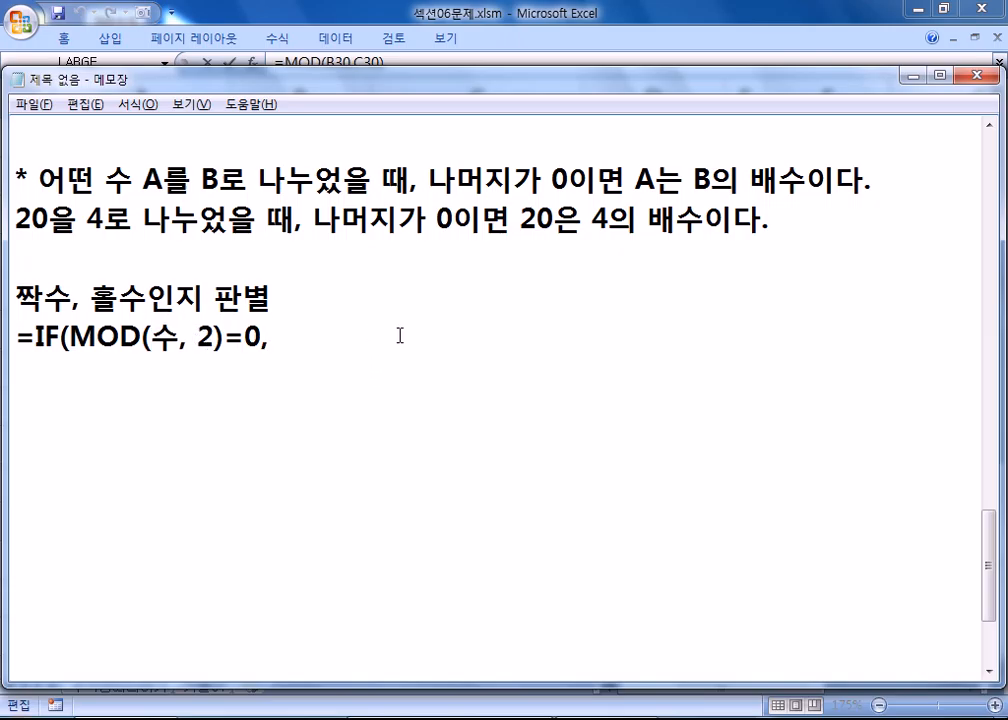
pyautogui.write('"')
pyautogui.write('짜')
pyautogui.write('수')
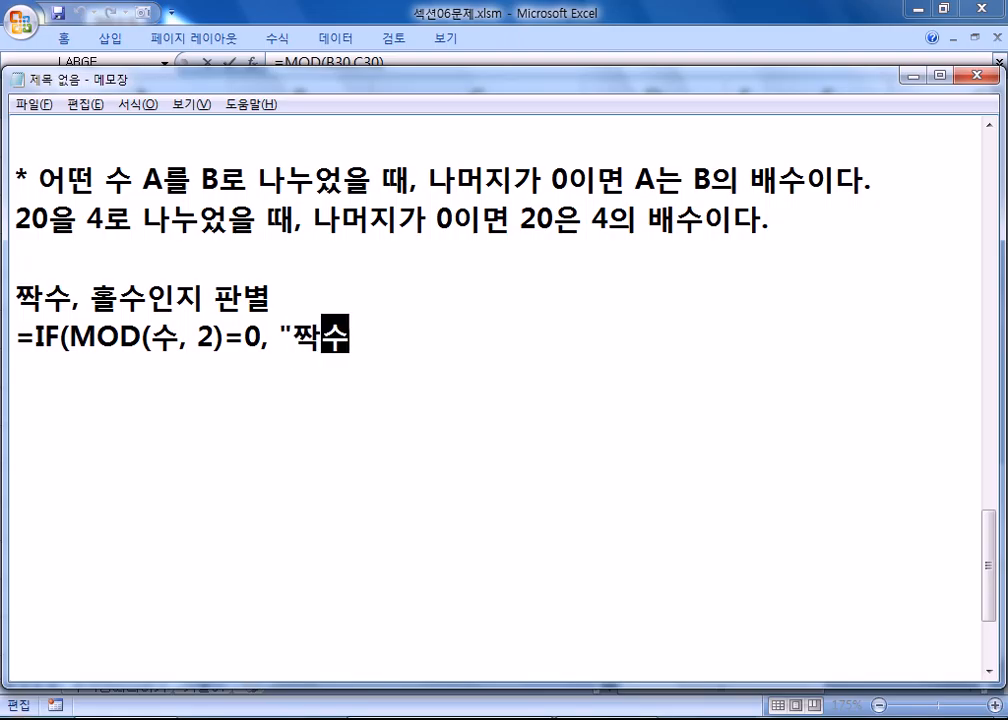
pyautogui.write('", "홀수')
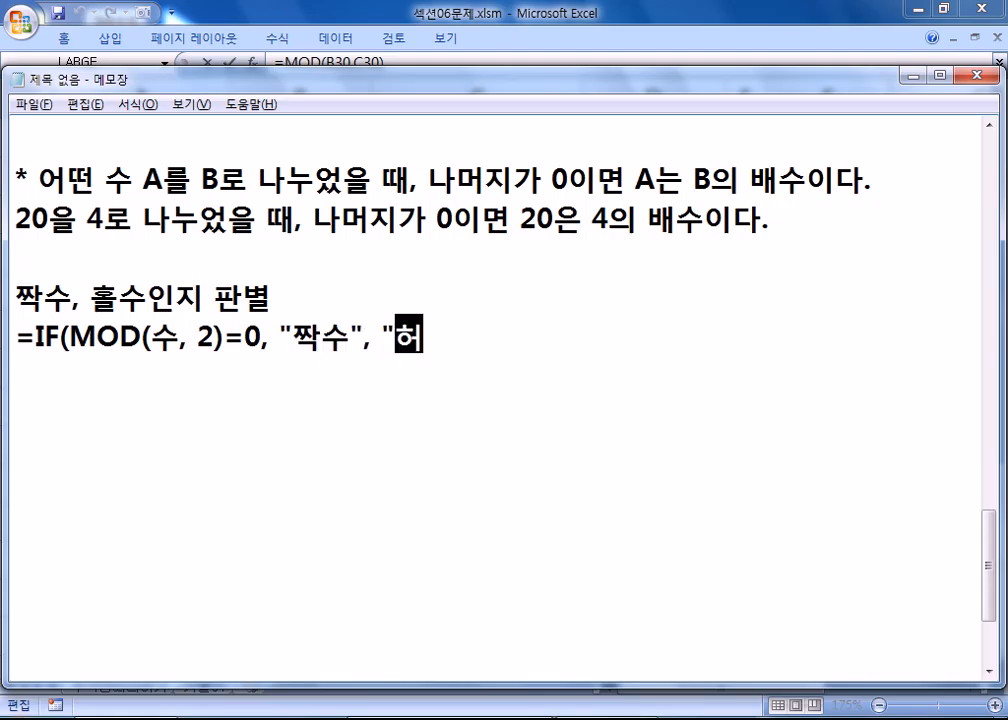
pyautogui.write('")')
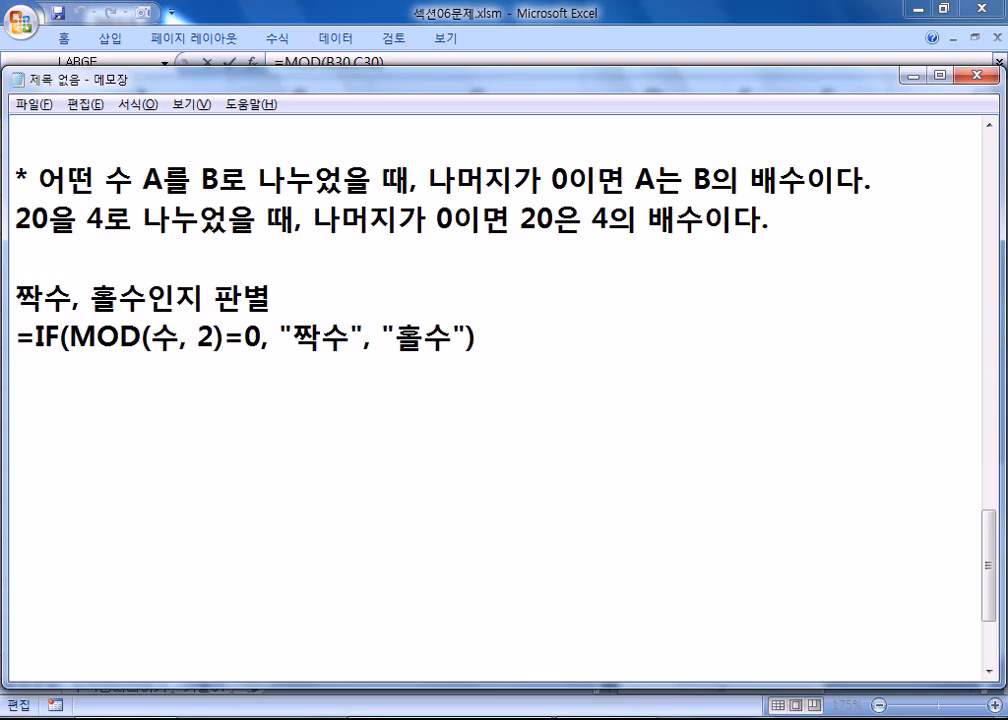
pyautogui.press('Return')
pyautogui.press('Return')
# - Note that a number divided by 3 with remainder 1 has residue class 1
pyautogui.write('어떤 수를 3ㅇ')
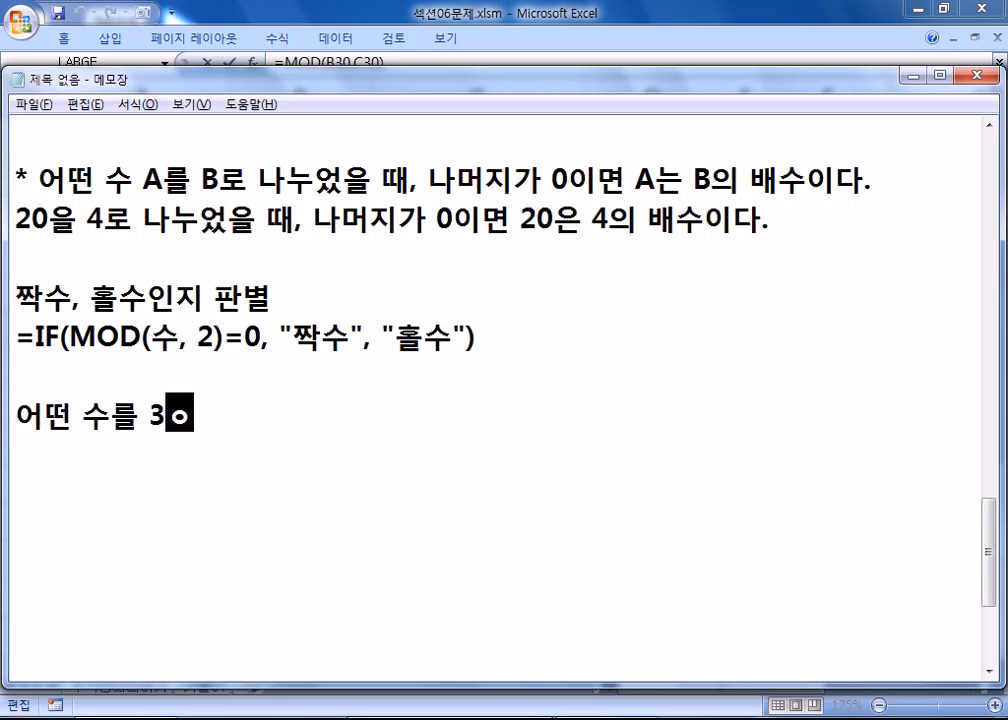
pyautogui.write('으로 나누어')
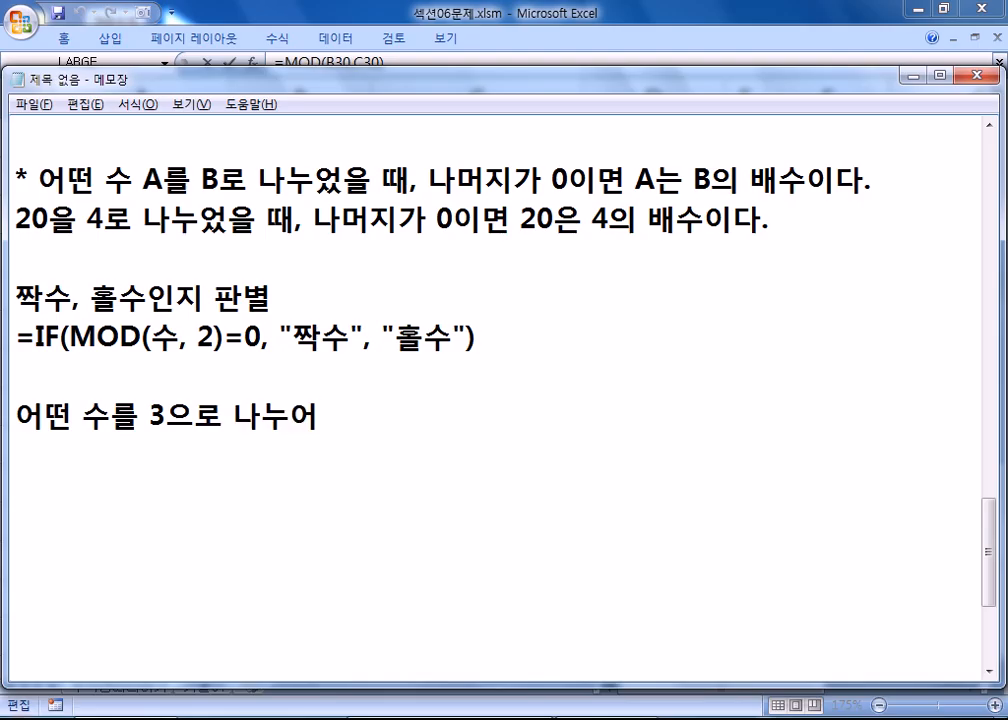
pyautogui.write('ㅇㄹ')
pyautogui.press('BackSpace')
pyautogui.press('BackSpace')
pyautogui.write('었을 때, ')
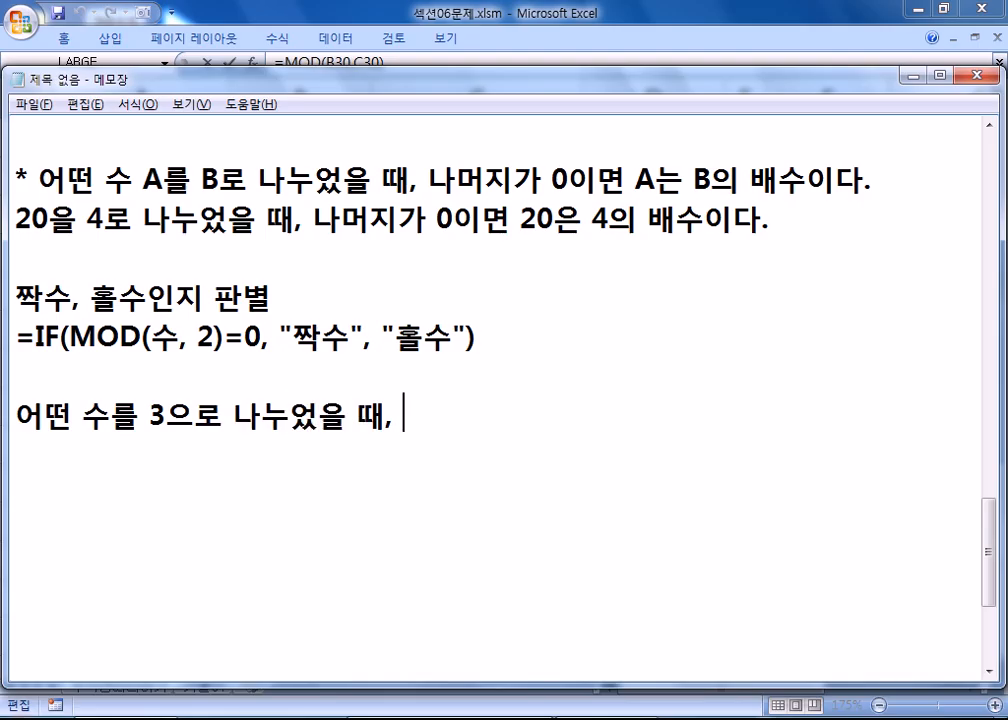
pyautogui.write('나머직가 1이면')
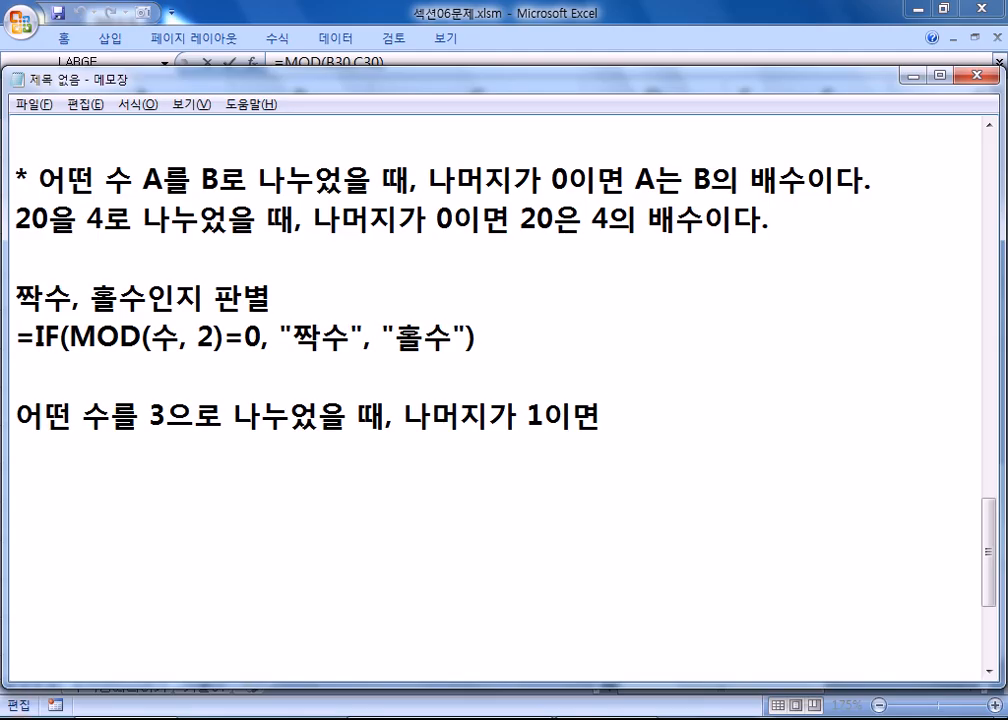
pyautogui.write('... ')
pyautogui.write('잉')
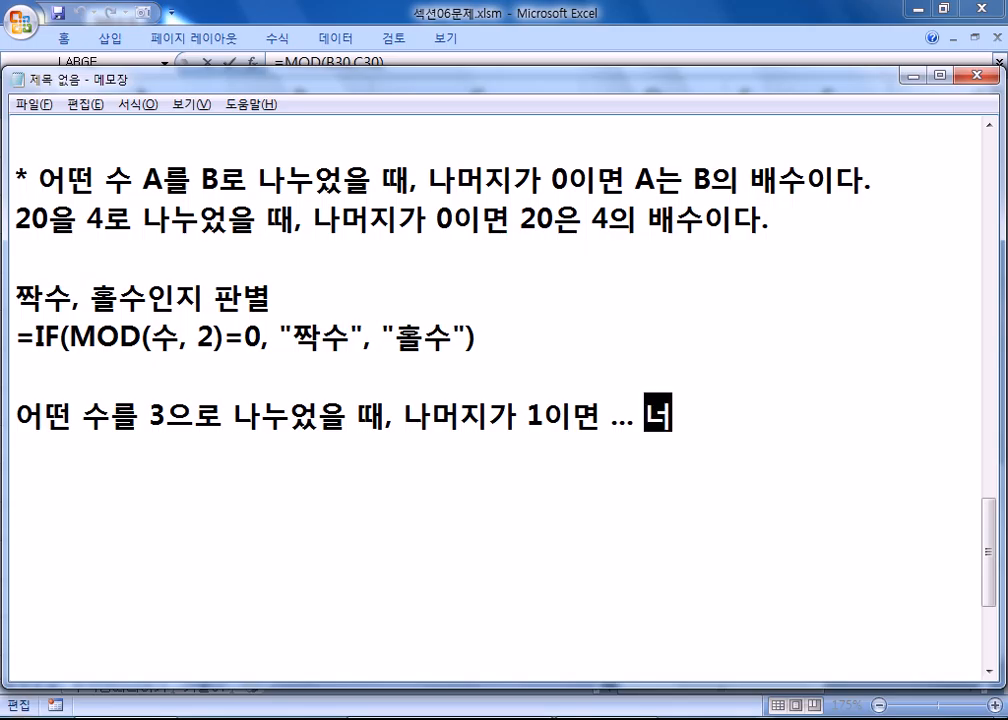
pyautogui.write('여류가 1이')
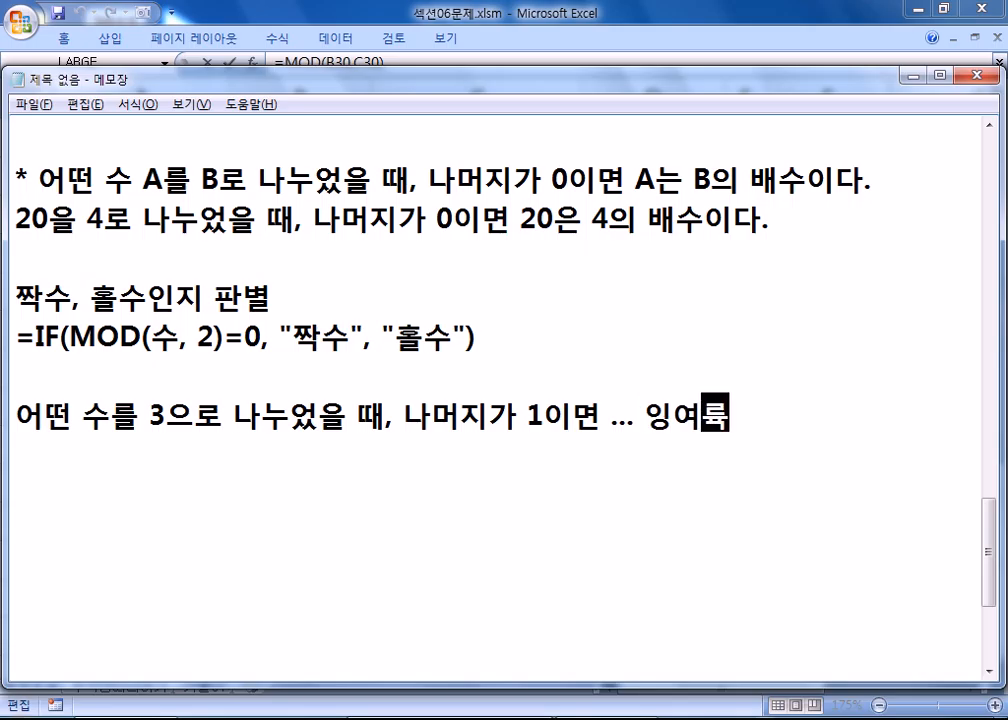
pyautogui.write('ㄴ 수')
pyautogui.press('Return')
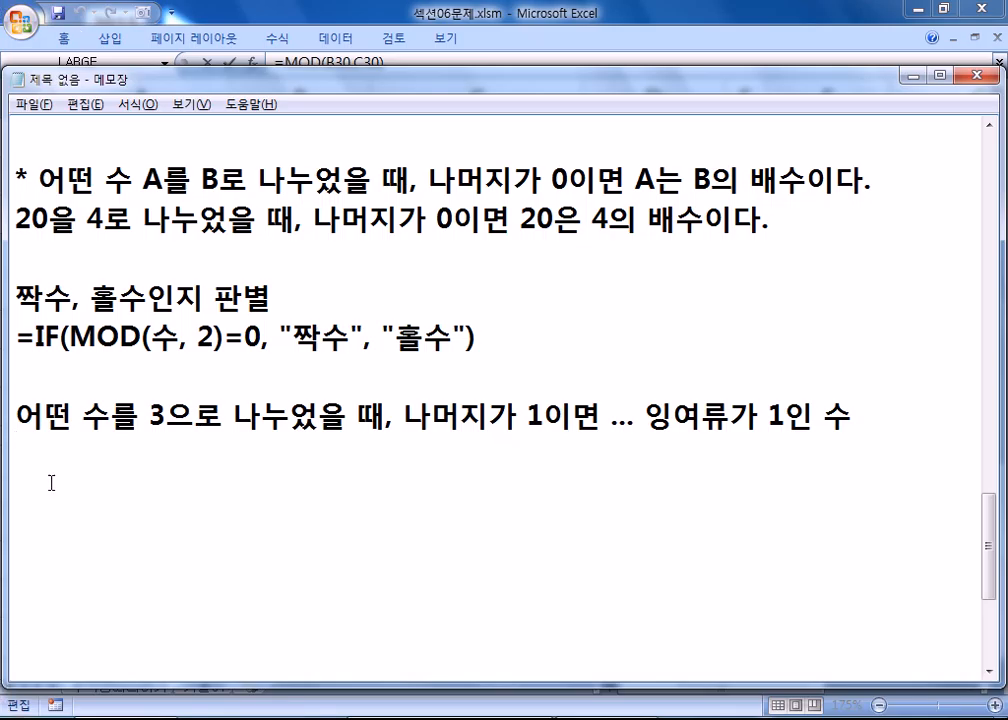
pyautogui.moveTo(821, 234); pyautogui.dragTo(8, 143)
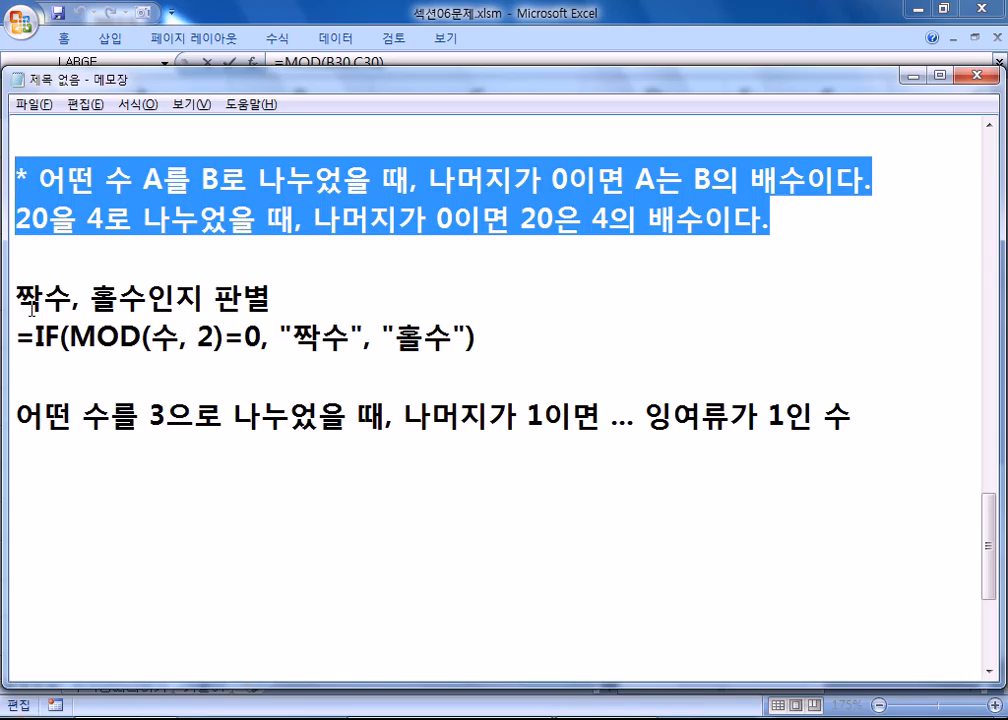
pyautogui.click(20, 217)
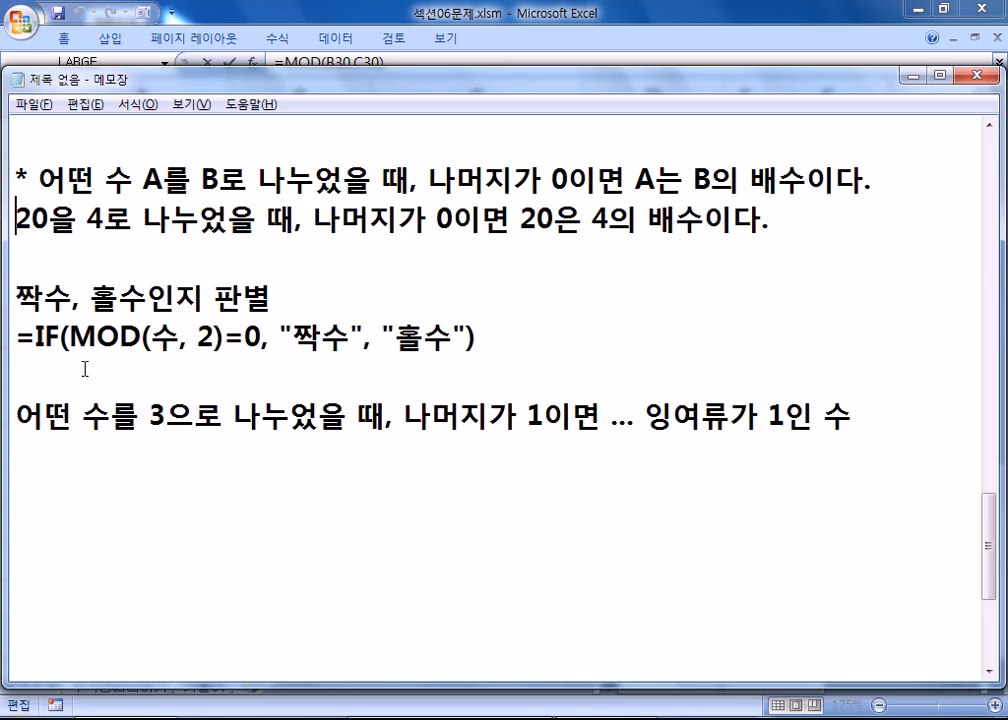
pyautogui.hotkey('alt', 'Tab')
pyautogui.press('Escape')
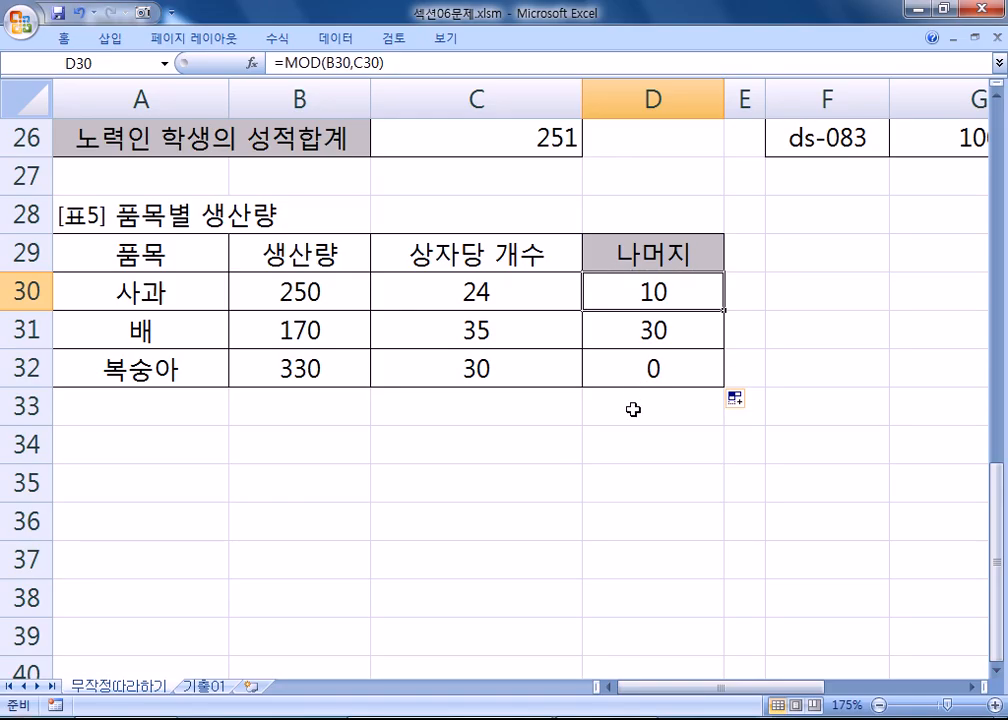
pyautogui.hotkey('alt', 'Tab')
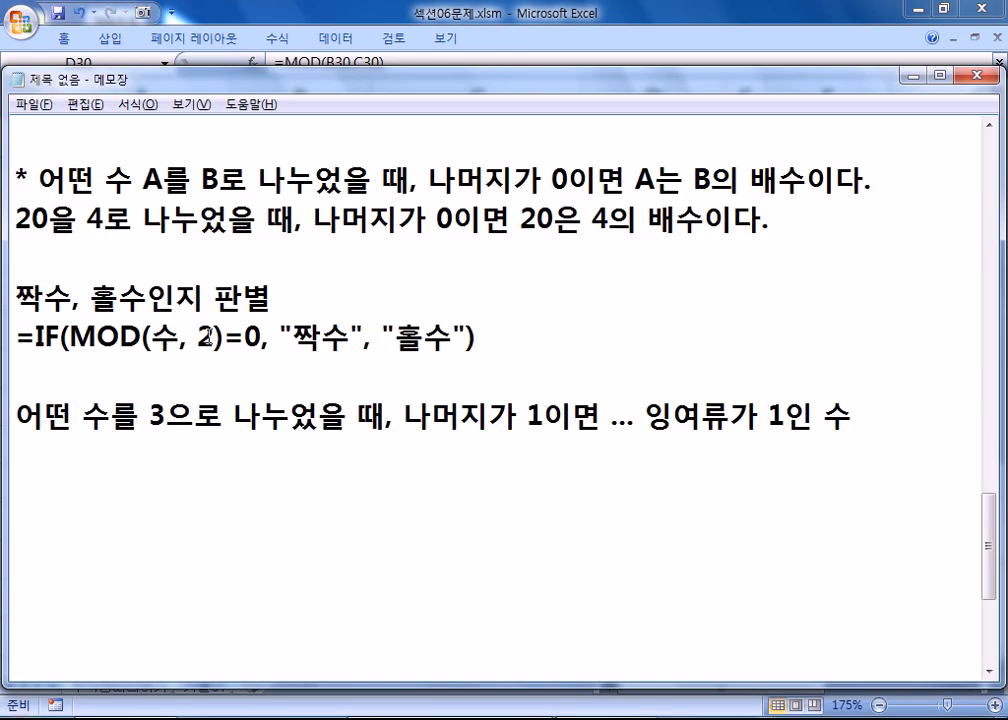
pyautogui.doubleClick(209, 338)
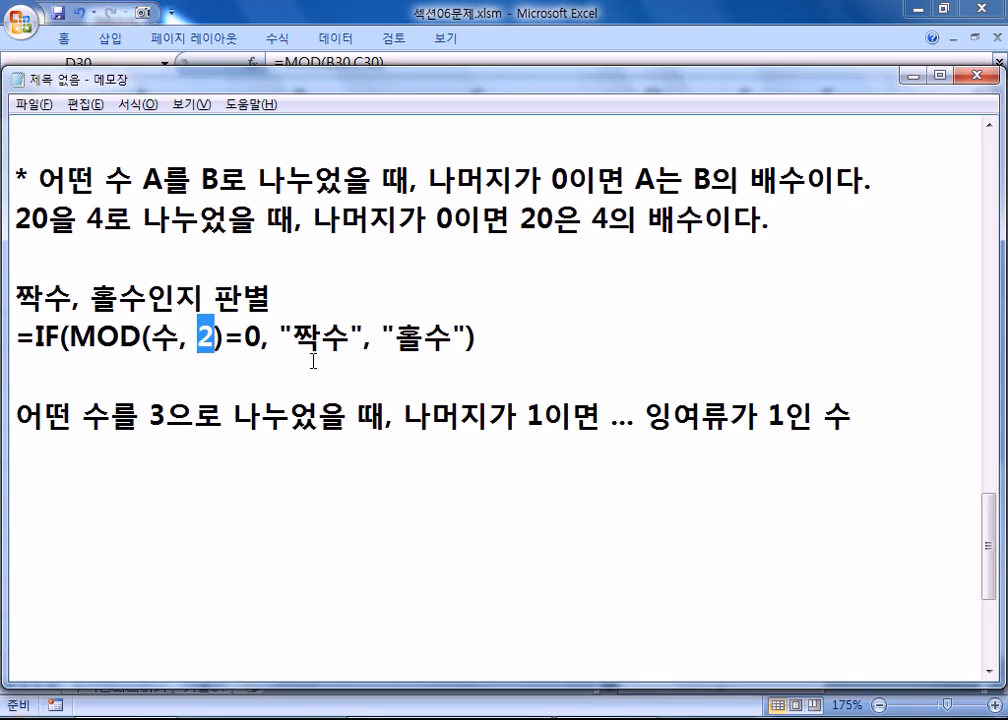
pyautogui.click(166, 457)
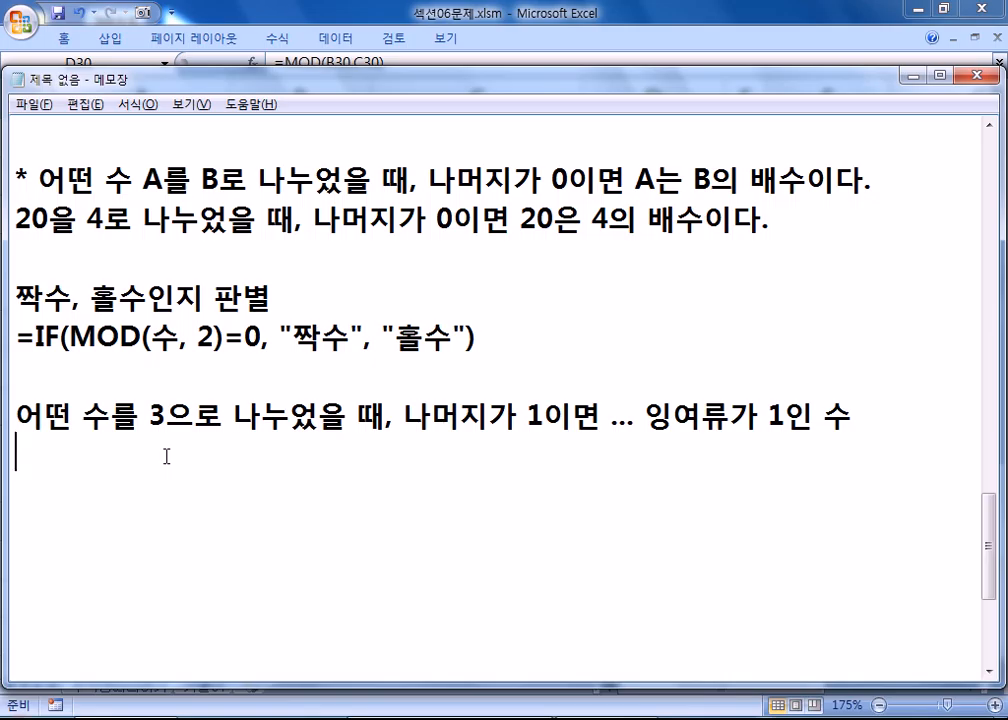
# - Add the '* 몫 구하기' heading with =INT(값/4) explained as the quotient of a value divided by 4
pyautogui.press('Return')
pyautogui.write('* 모몫 구하기')
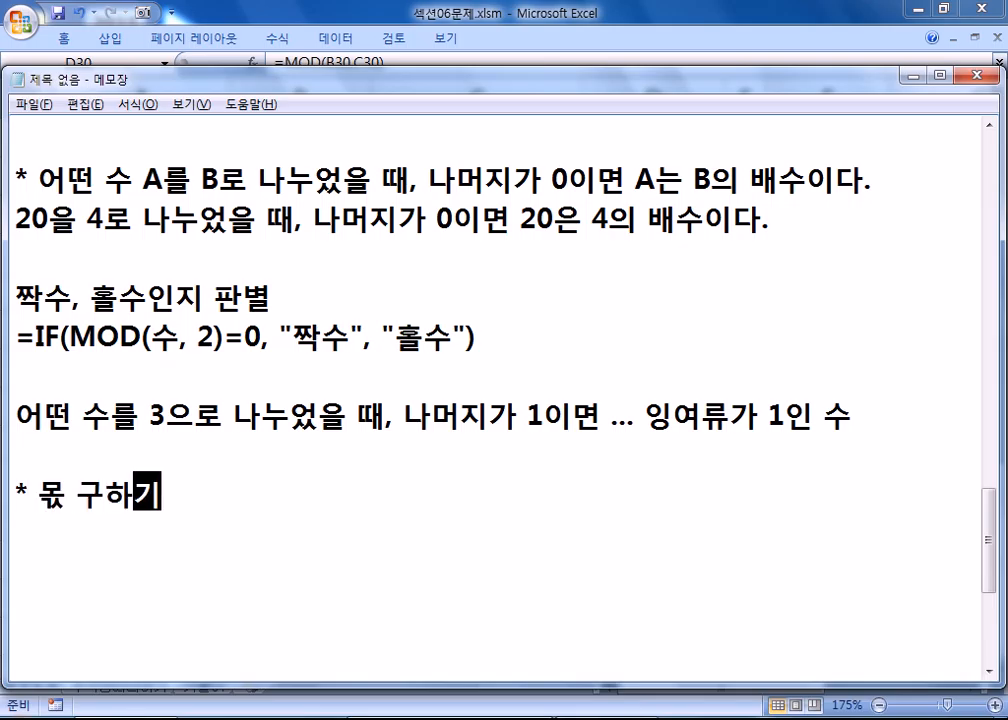
pyautogui.press('Return')
pyautogui.write('=INT(값/')
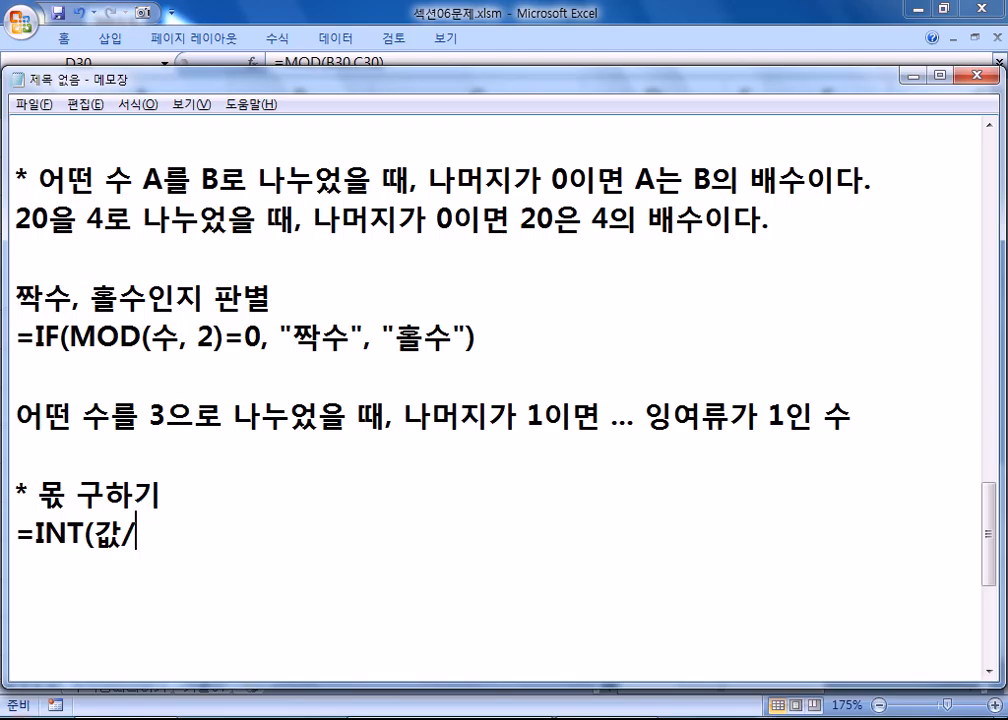
pyautogui.write('4)')
pyautogui.write(' : ㅇ')
pyautogui.write('어떤 ')
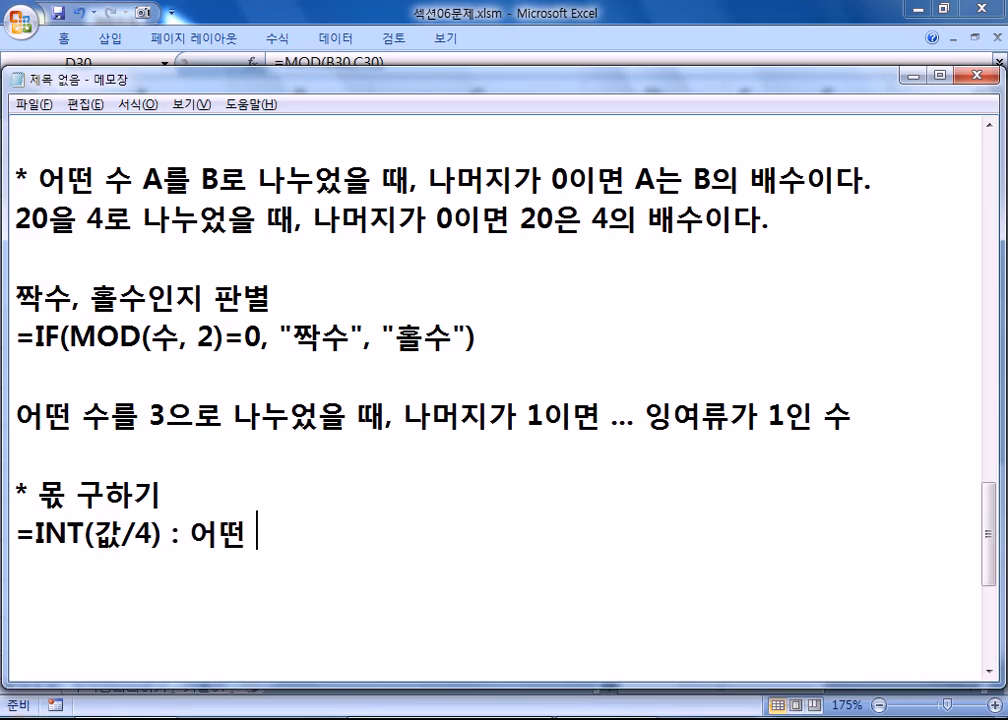
pyautogui.write('값을 4로 나')
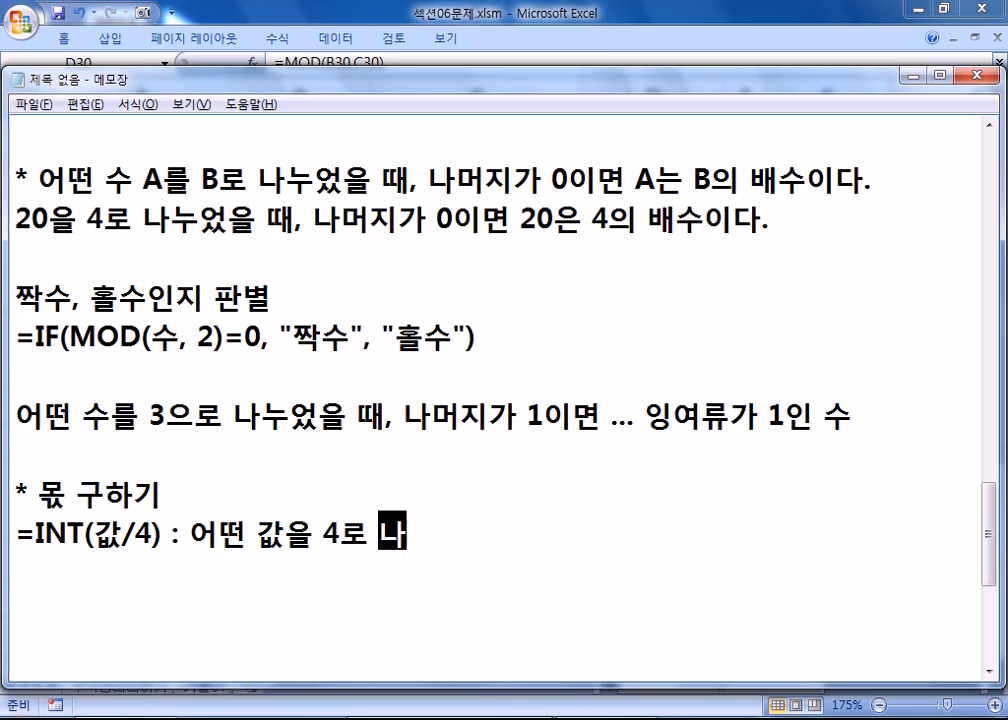
pyautogui.write('누었ㅇ을 때의 목')
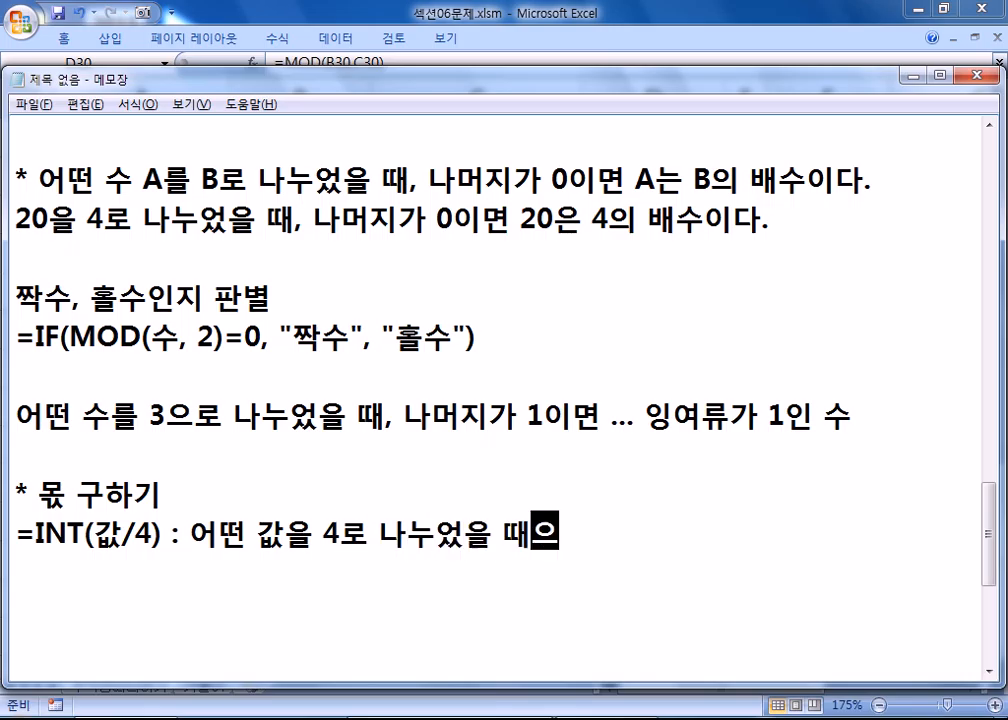
pyautogui.write('ㅅ')
pyautogui.press('Return')
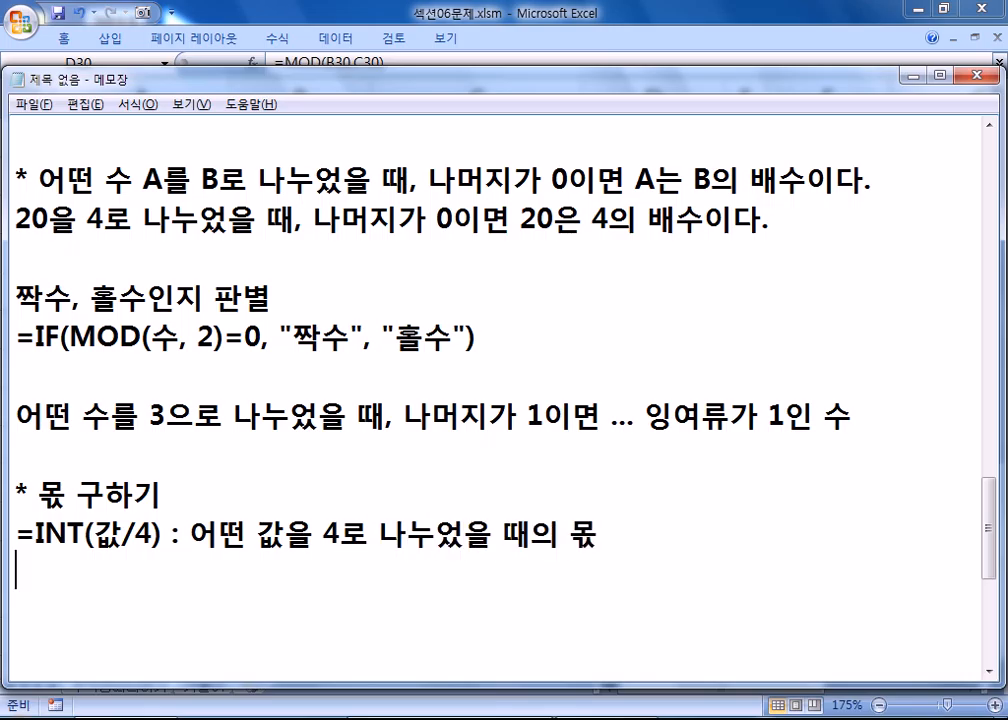
pyautogui.scroll(-1, 135, 463)
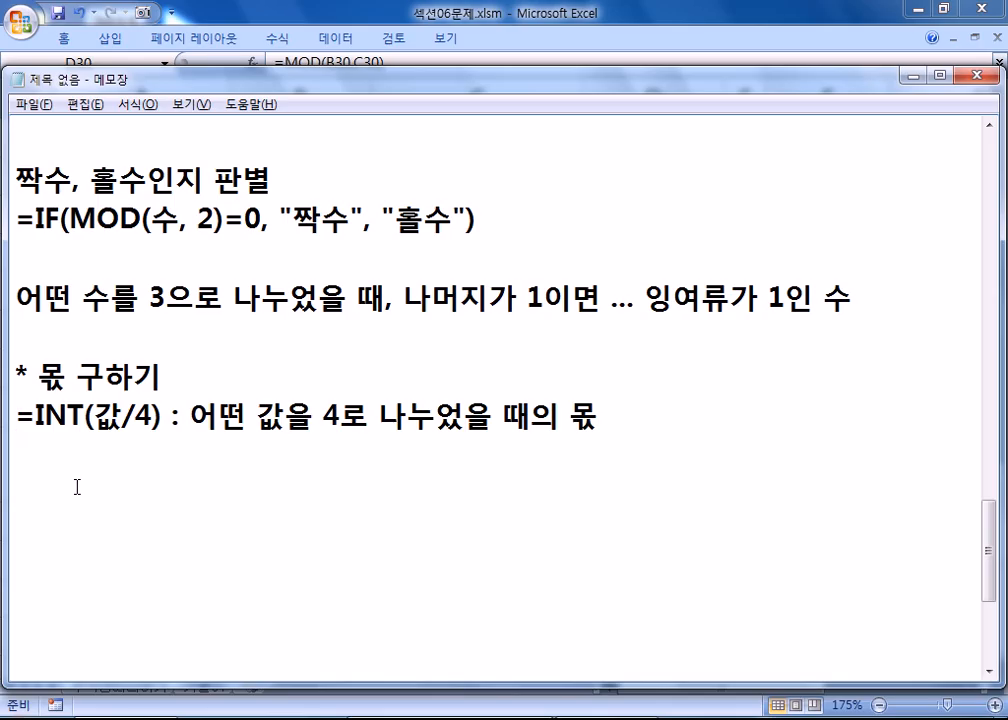
# - Write the worked example 100/40 > 2.5 (몫 2)
pyautogui.write('100/40')
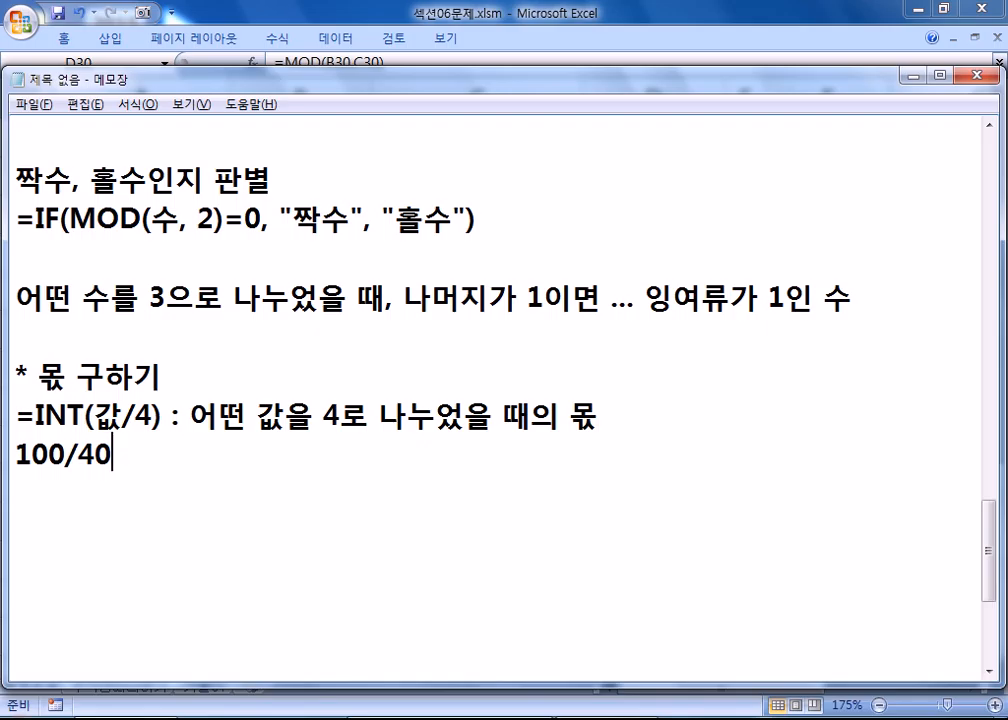
pyautogui.write(' > 2.5 (모ㄱㅅ 2')
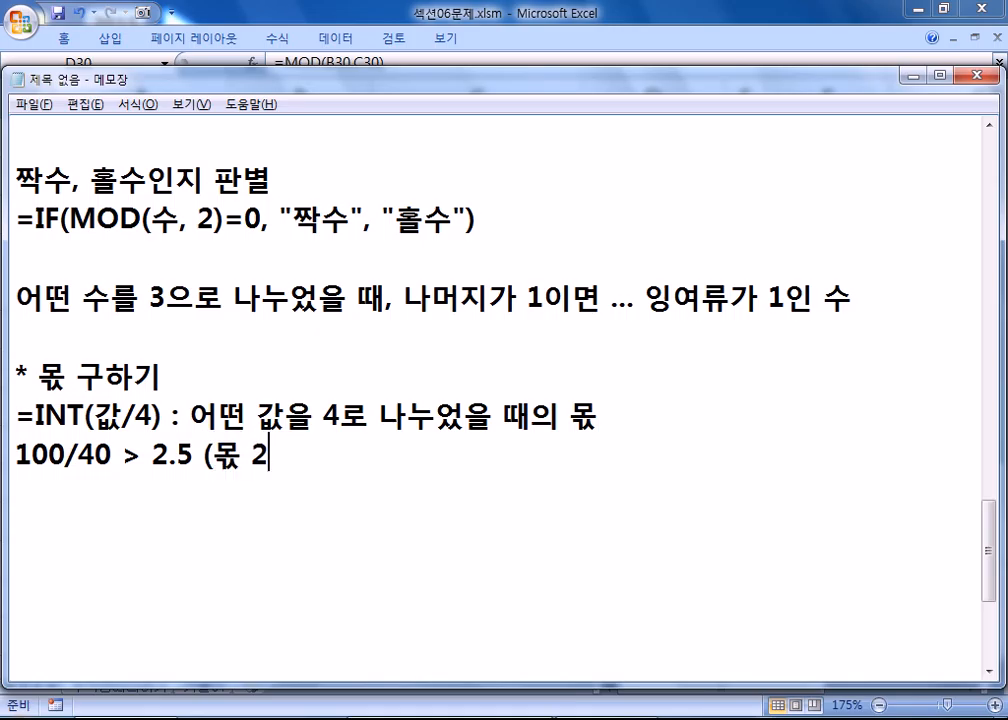
pyautogui.write(')')
pyautogui.press('Return')
# - Add the line =INT(100/40) > 2 and highlight INT in it
pyautogui.write('=INT')
pyautogui.write('(')
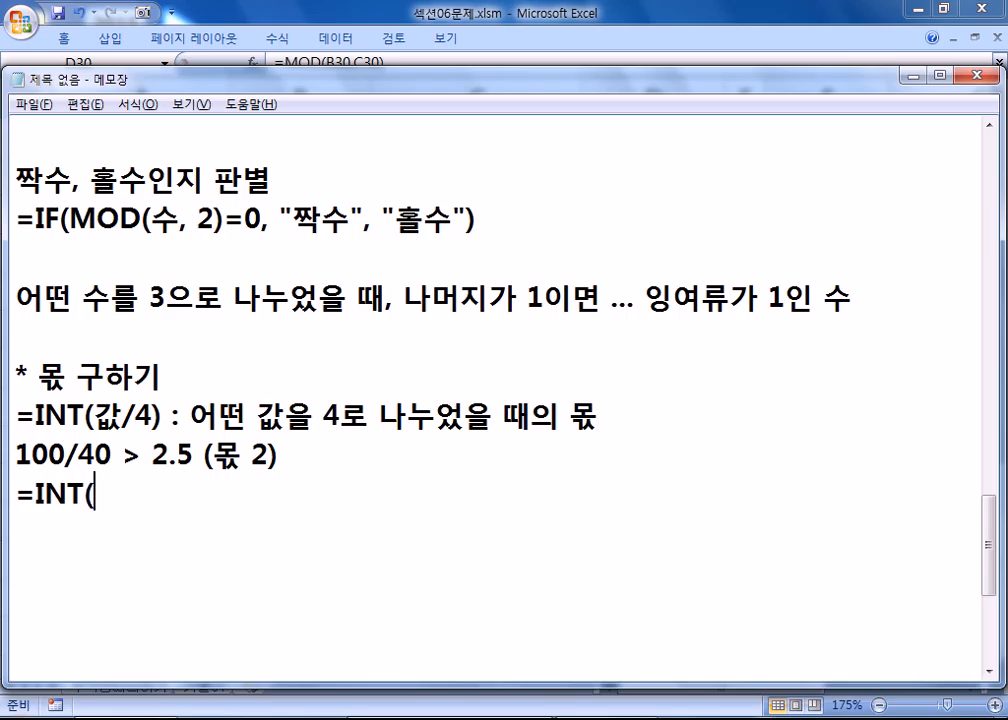
pyautogui.write('100/')
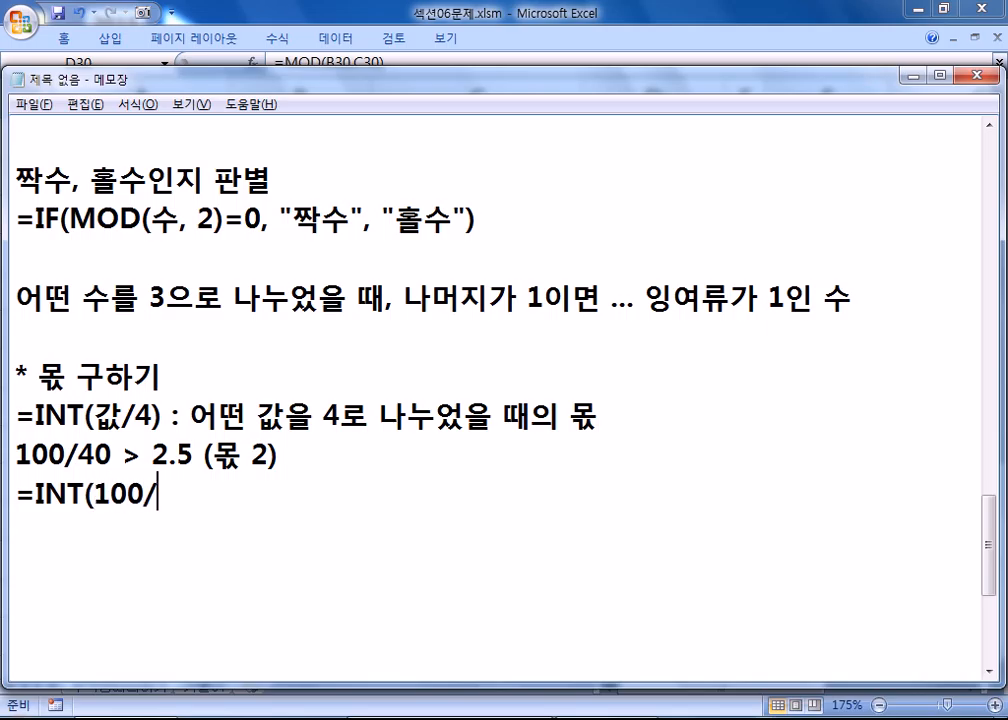
pyautogui.write('40) > 2')
pyautogui.press('Return')
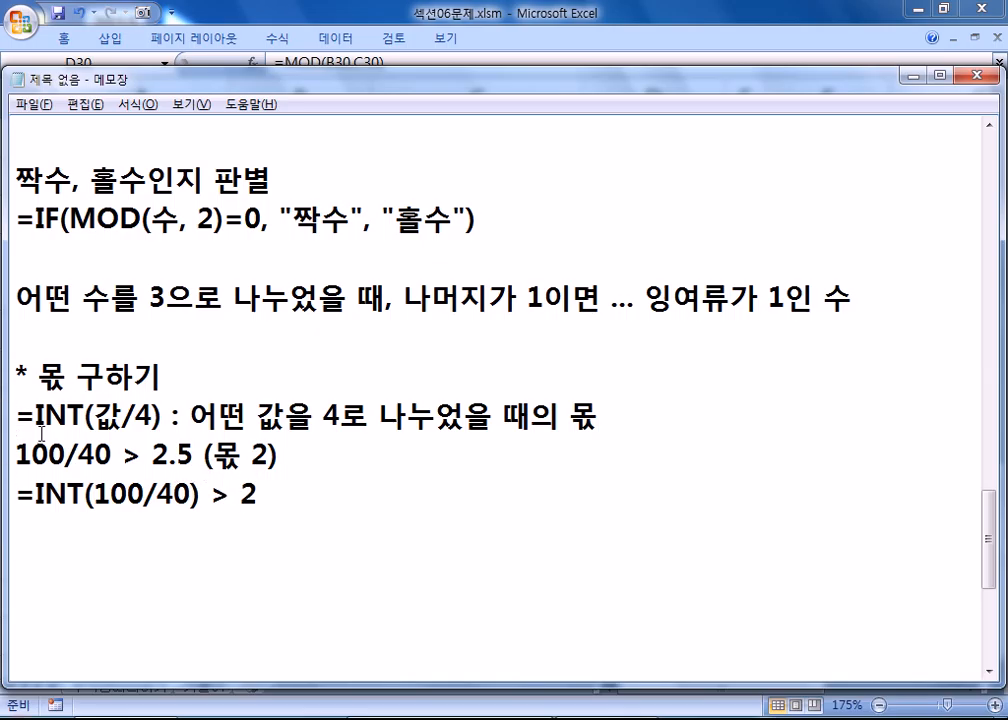
pyautogui.moveTo(85, 493); pyautogui.dragTo(30, 488)
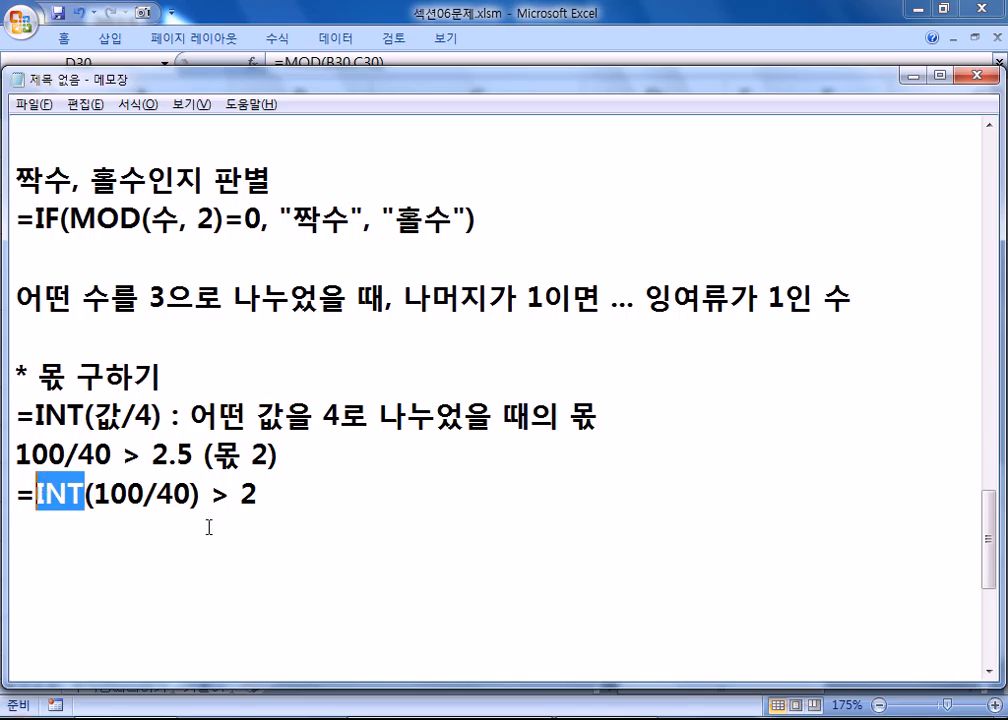
pyautogui.click(52, 527)
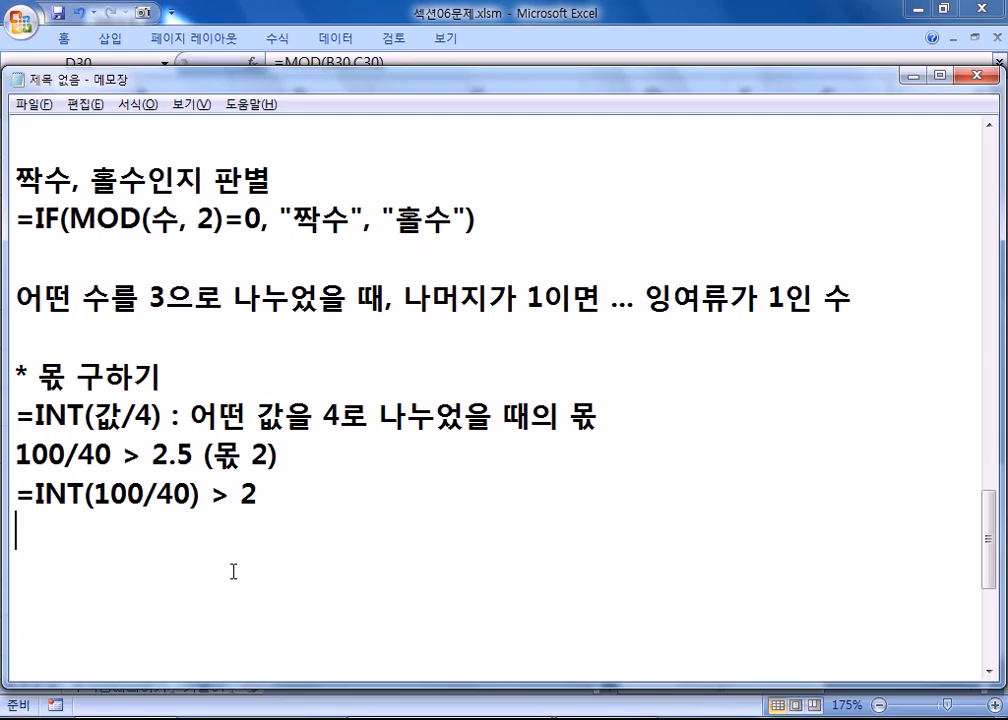
# - In Excel cell C34, enter =SQRT(50), then change it to =SQRT(49)
pyautogui.hotkey('alt', 'Tab')
pyautogui.click(414, 455)
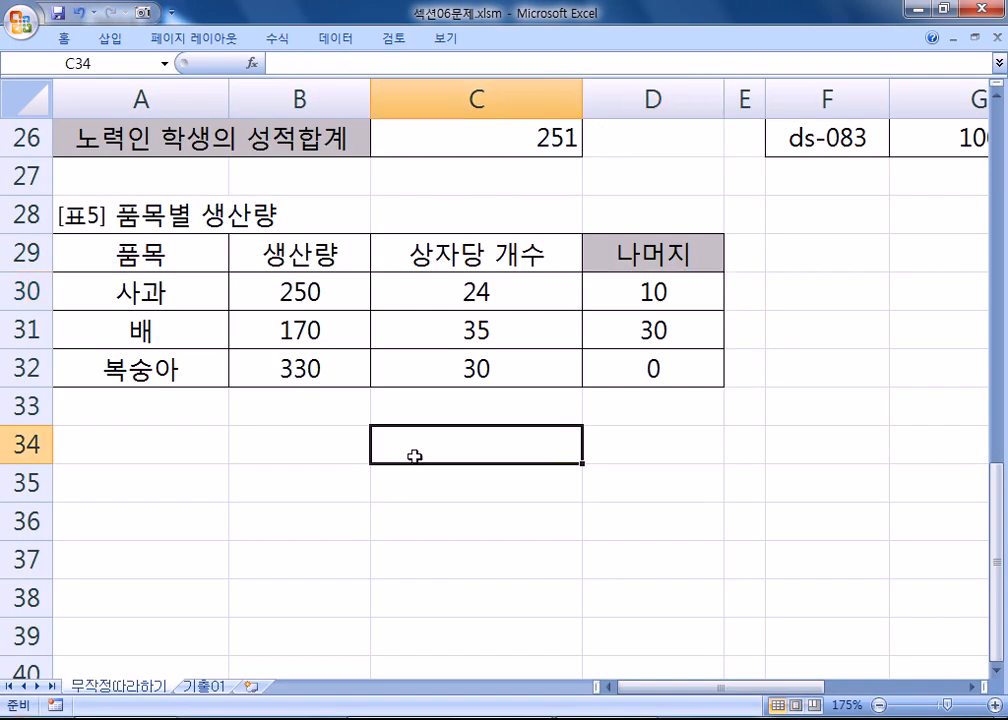
pyautogui.write('=S')
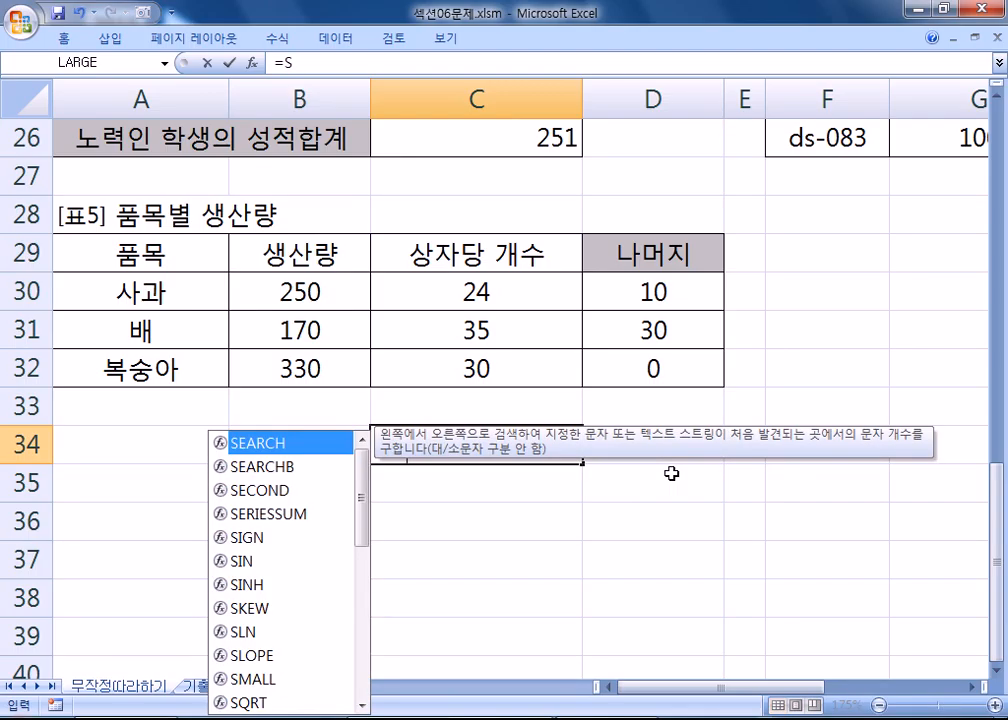
pyautogui.write('QRT')
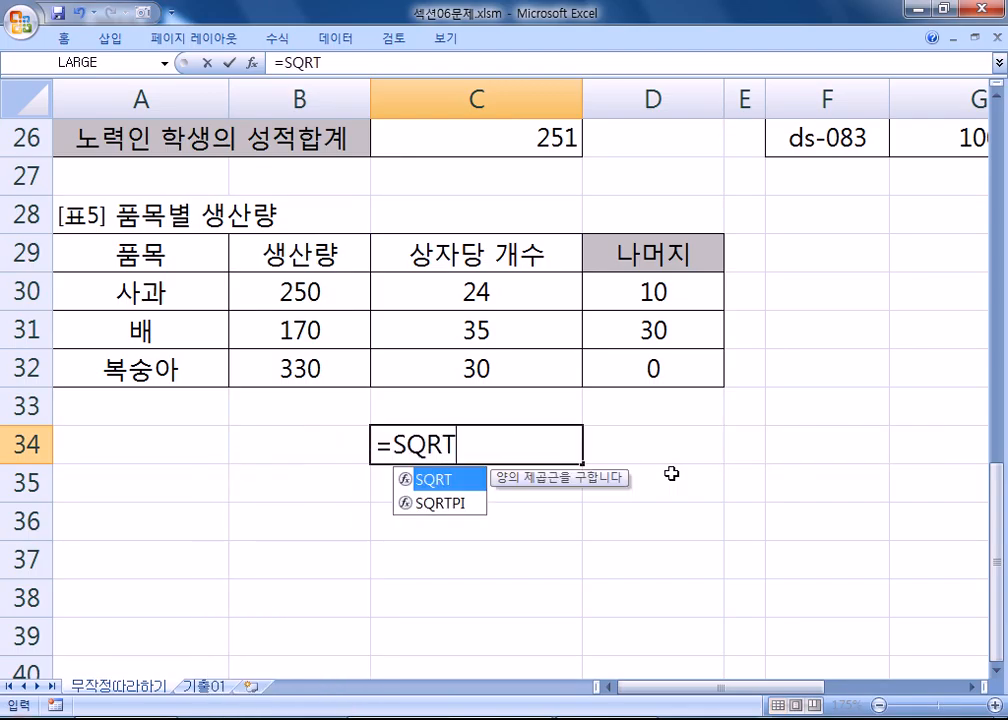
pyautogui.write('(')
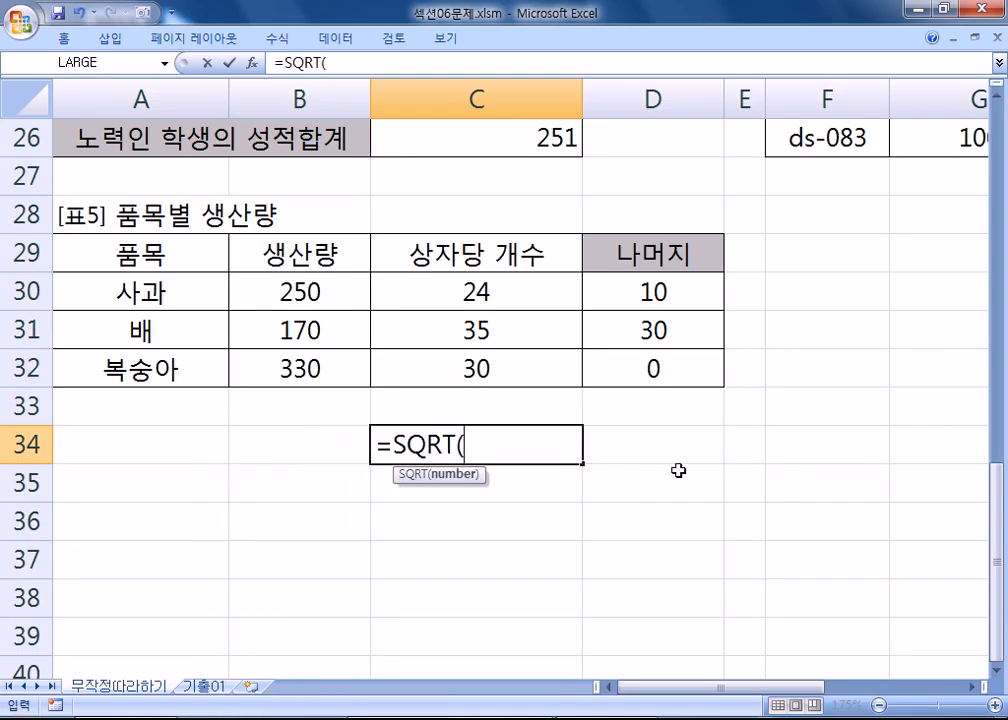
pyautogui.write('50)')
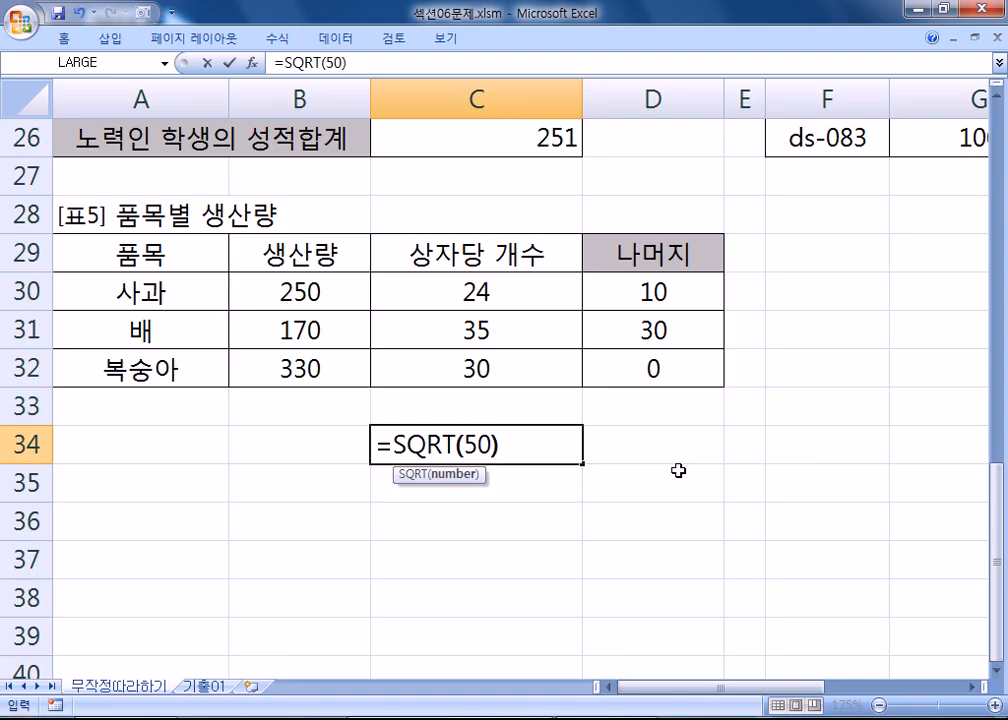
pyautogui.press('Return')
pyautogui.press('Up')
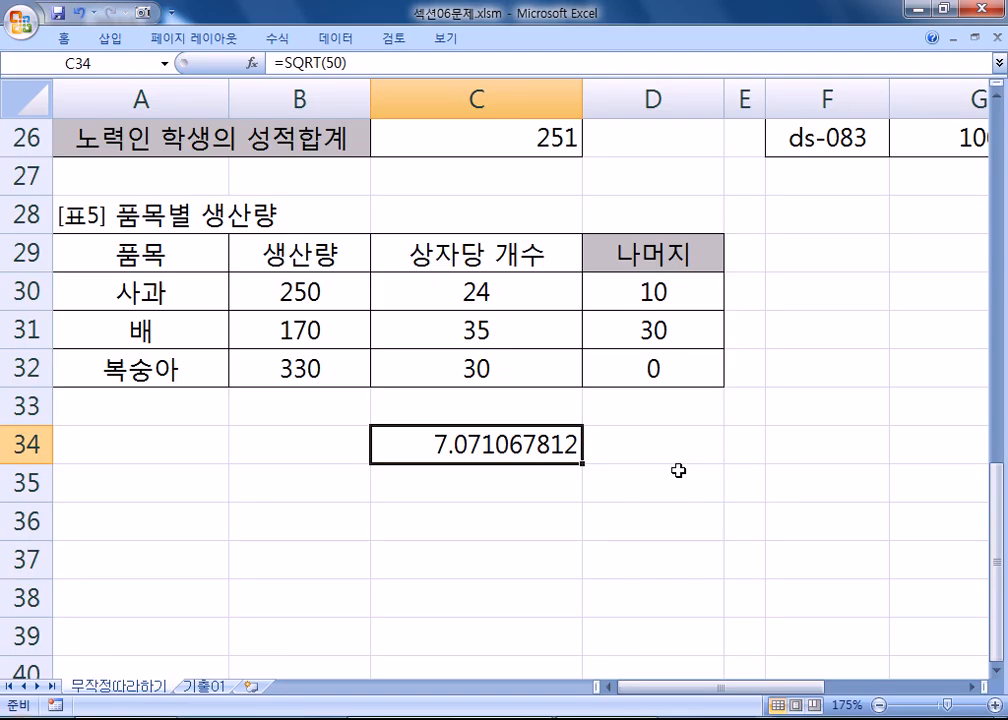
pyautogui.press('F2')
pyautogui.press('Left')
pyautogui.press('Left')
pyautogui.press('Left')
pyautogui.press('Delete')
pyautogui.press('Delete')
pyautogui.write('49')
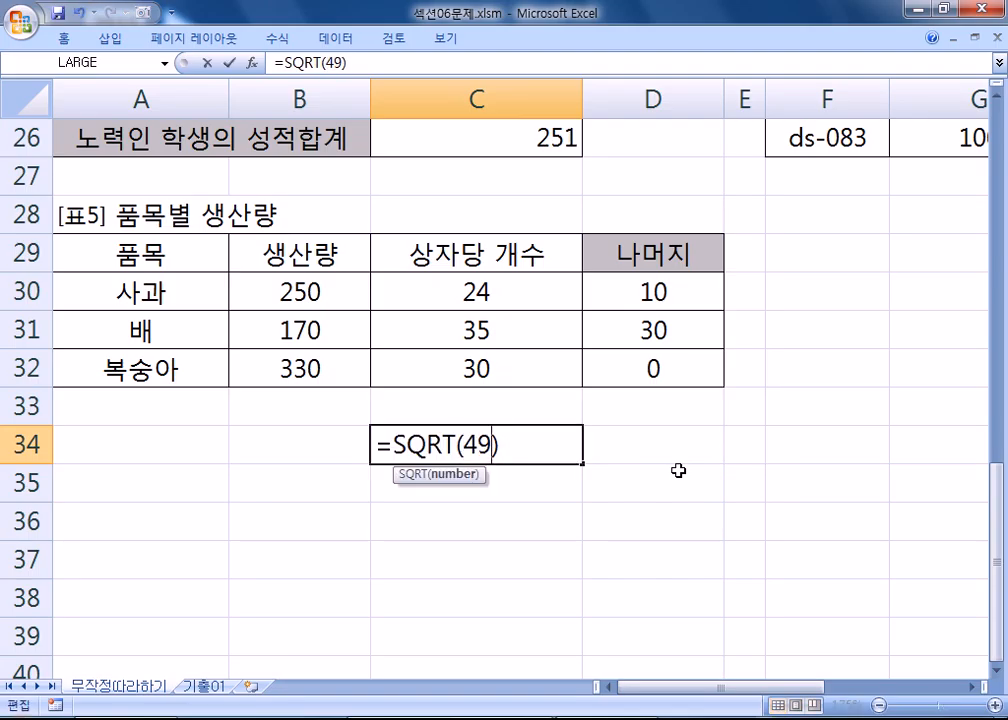
pyautogui.press('Return')
# - Change the square-root argument in C34 back to 50, then to 51
pyautogui.press('Up')
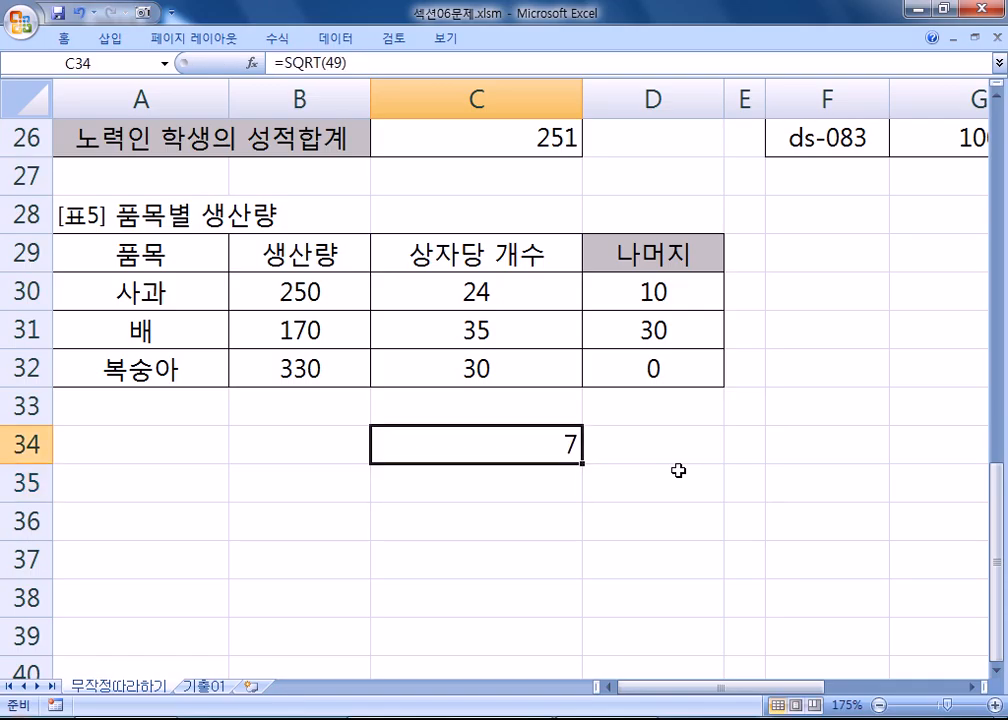
pyautogui.press('F2')
pyautogui.press('Left')
pyautogui.press('Left')
pyautogui.press('Left')
pyautogui.press('Delete')
pyautogui.press('Delete')
pyautogui.write('50')
pyautogui.press('Return')
pyautogui.press('Up')
pyautogui.press('F2')
pyautogui.press('Left')
pyautogui.press('Left')
pyautogui.write('1')
pyautogui.press('Delete')
pyautogui.press('Return')
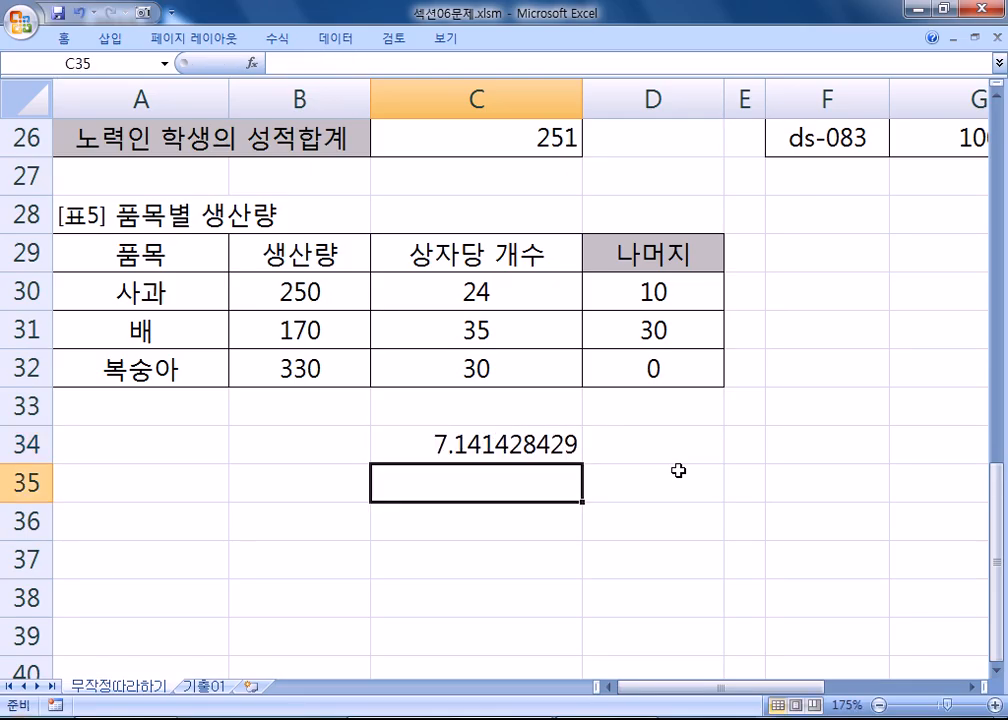
# - Change the argument to 501 so C34 shows 22.38302929
pyautogui.press('Up')
pyautogui.press('F2')
pyautogui.press('Left')
pyautogui.press('Left')
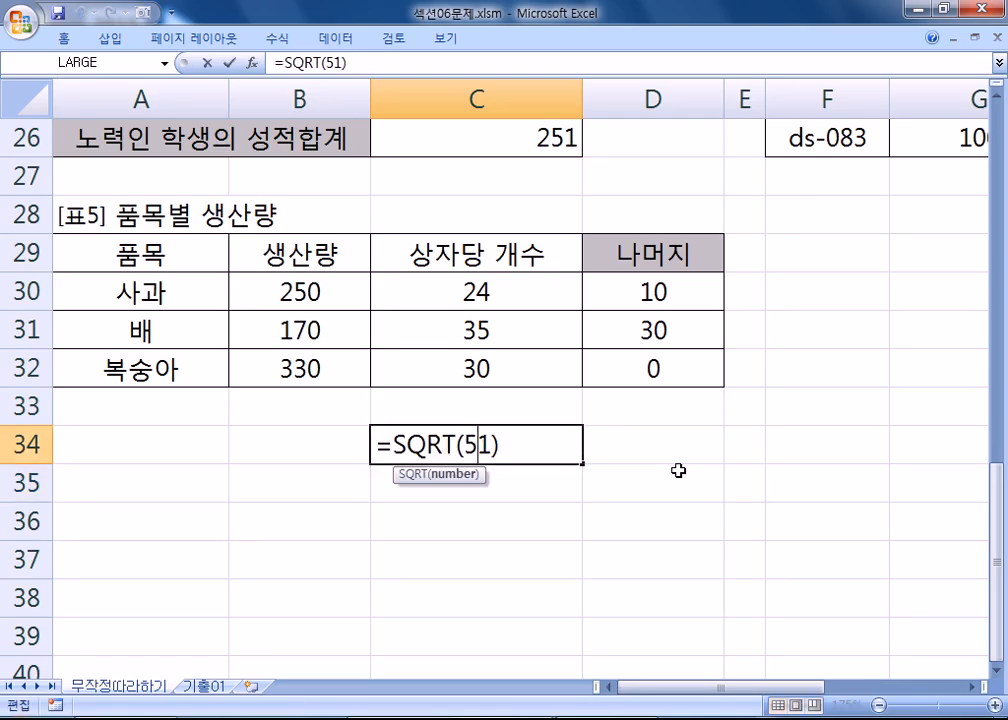
pyautogui.write('0')
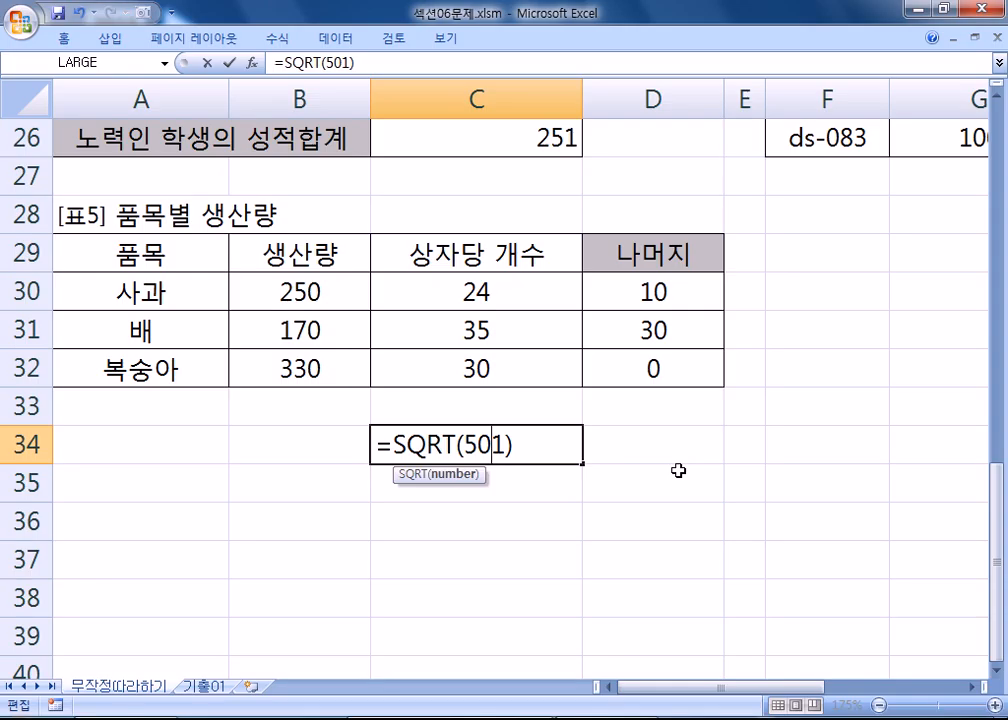
pyautogui.press('Return')
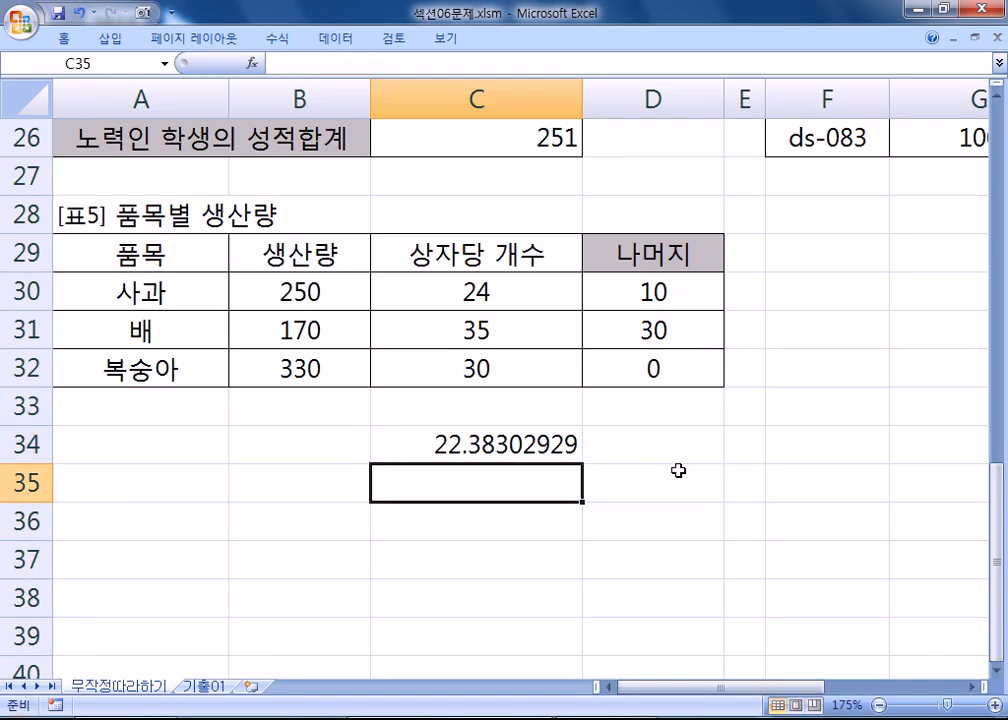
pyautogui.press('Up')
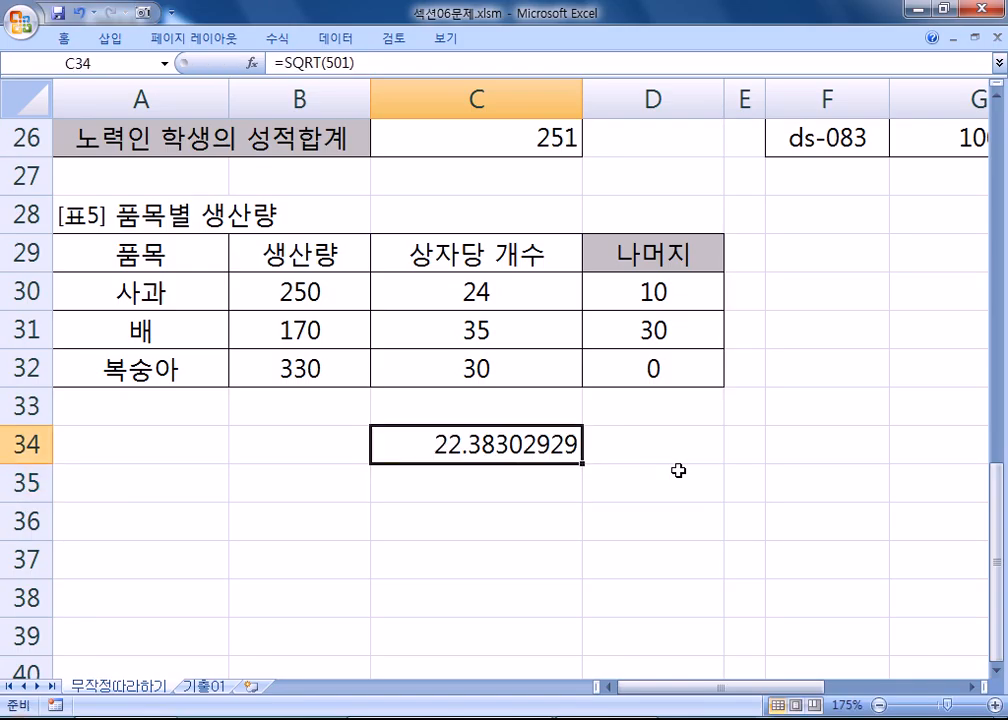
pyautogui.press('F2')
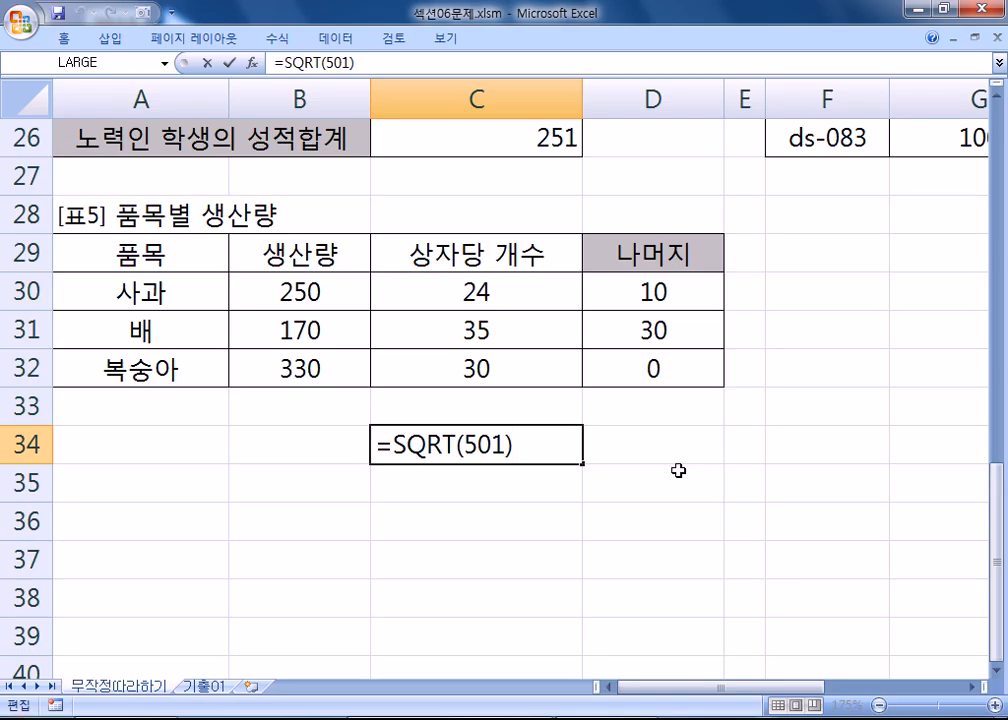
# - Enter =PI() in C34, extend it to =PI()*2 giving 6.283185307, then clear the cell
pyautogui.hotkey('ctrl', 'Return')
pyautogui.write('=PI()')
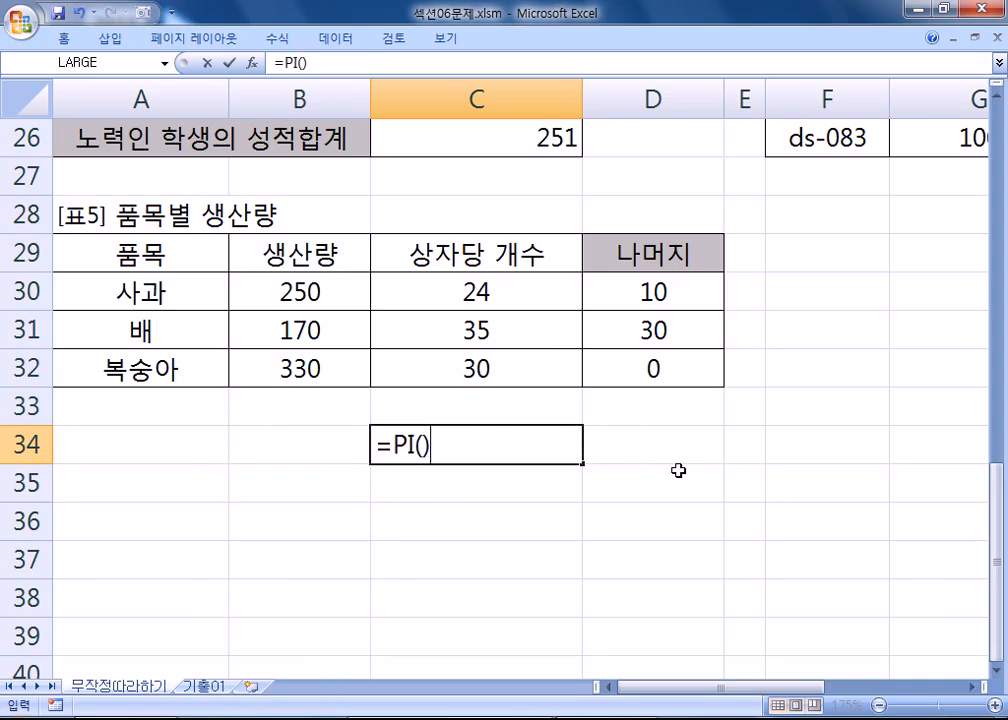
pyautogui.press('Return')
pyautogui.press('Up')
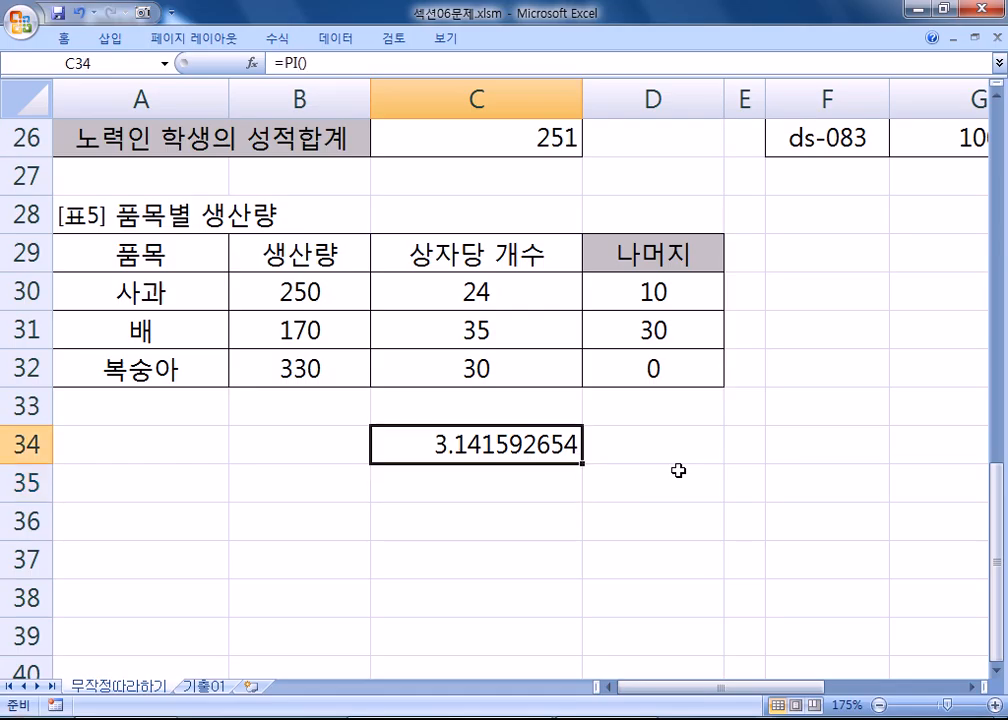
pyautogui.press('F2')
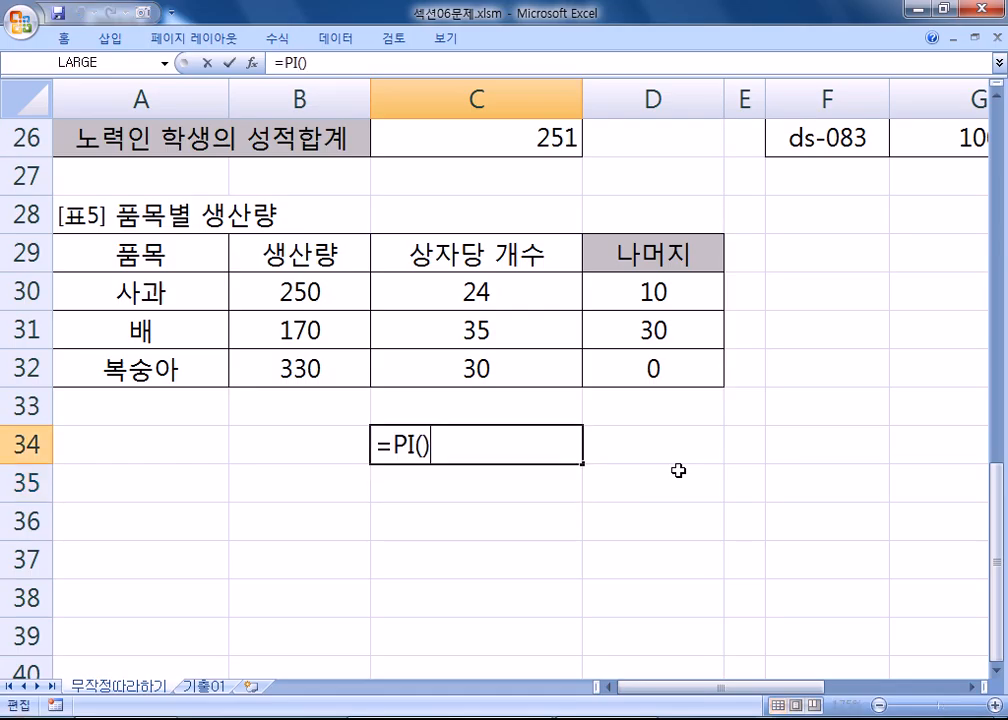
pyautogui.write('*2')
pyautogui.press('Return')
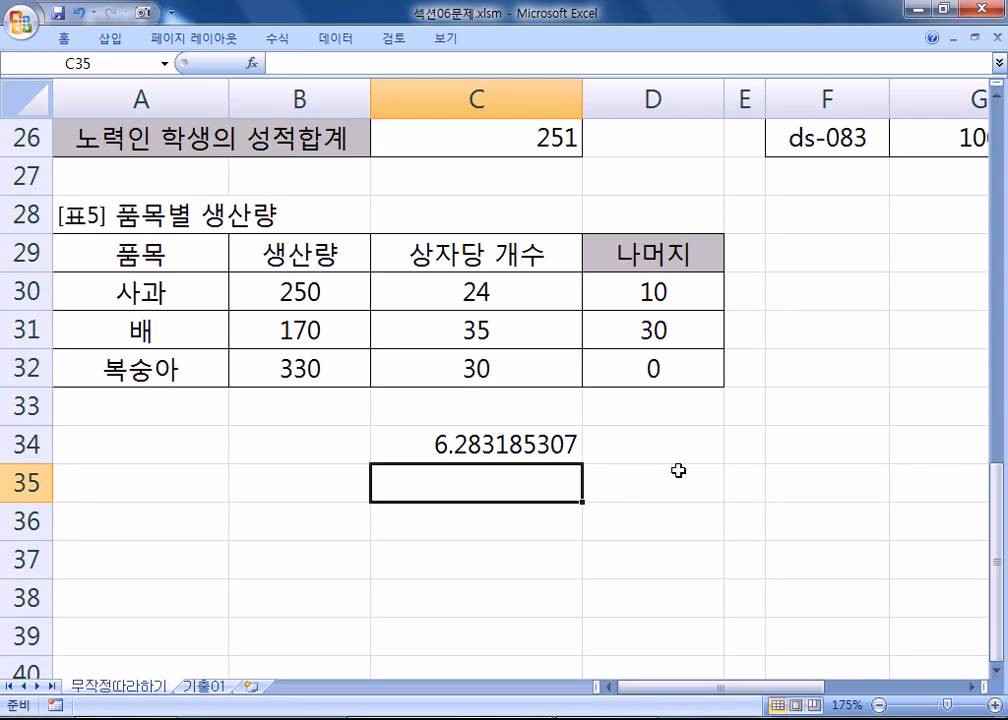
pyautogui.press('Up')
pyautogui.press('Delete')
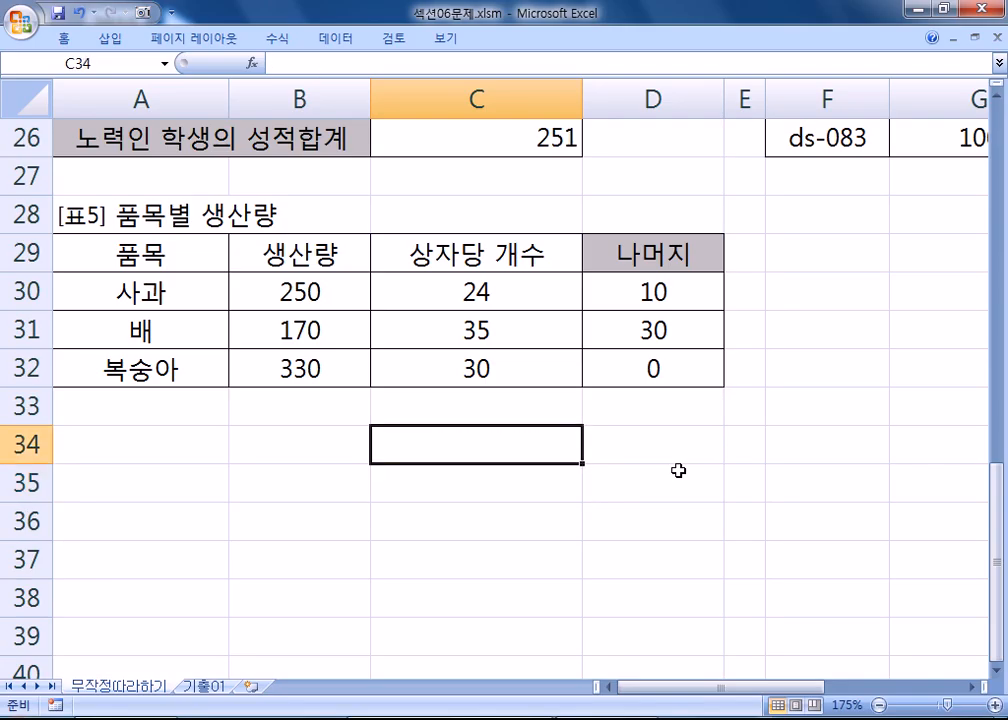
pyautogui.click(650, 290)
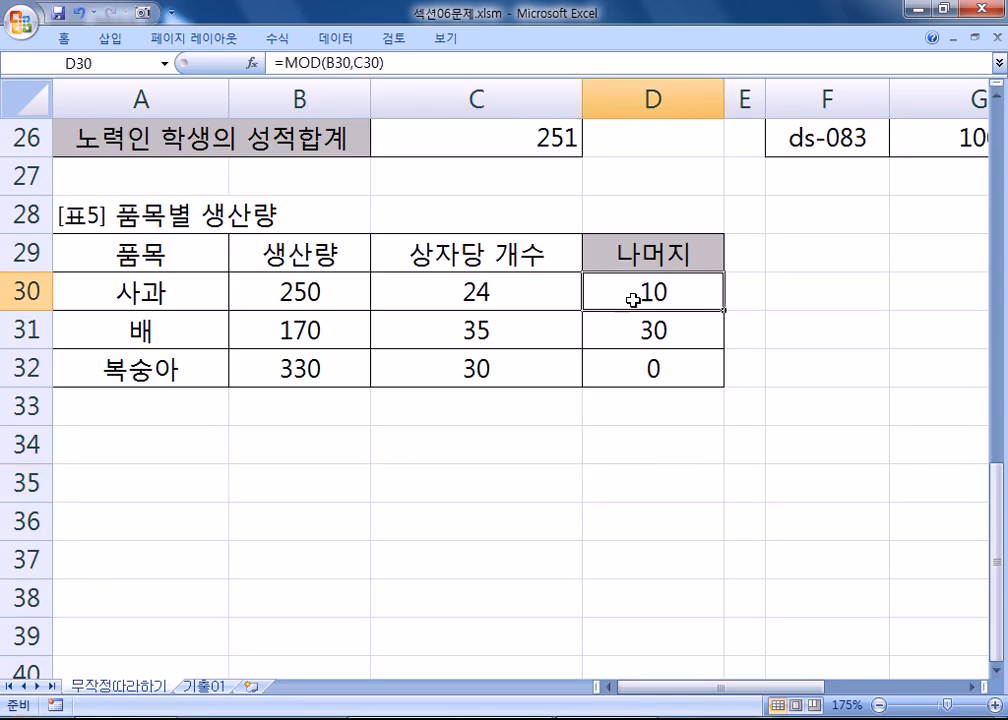
pyautogui.doubleClick(650, 290)
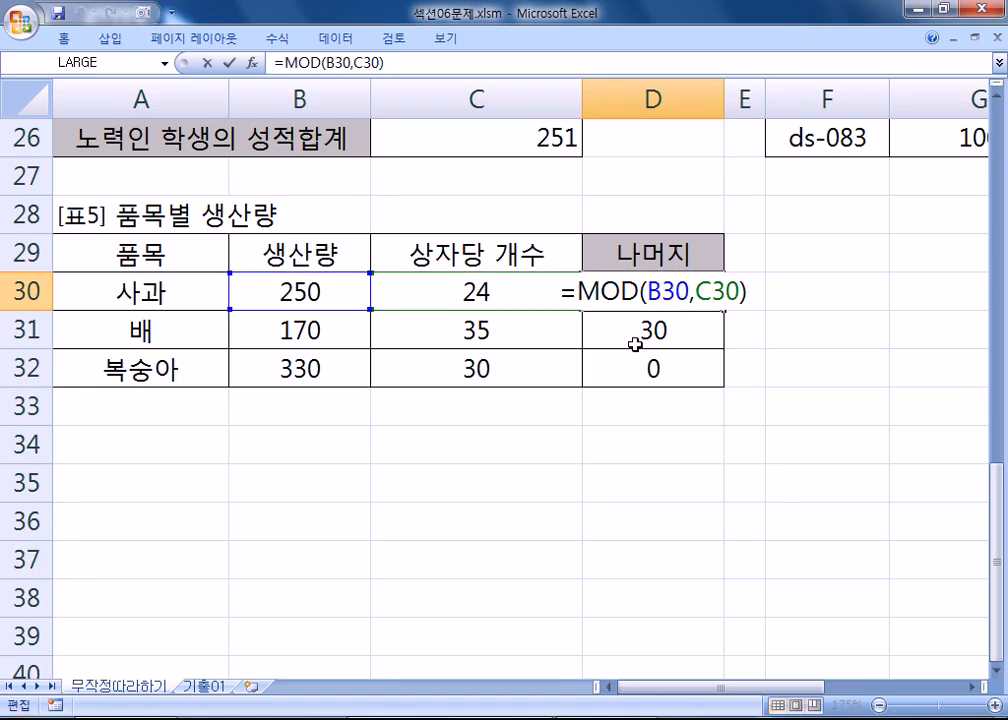
pyautogui.press('Escape')
pyautogui.scroll(2, 560, 326)
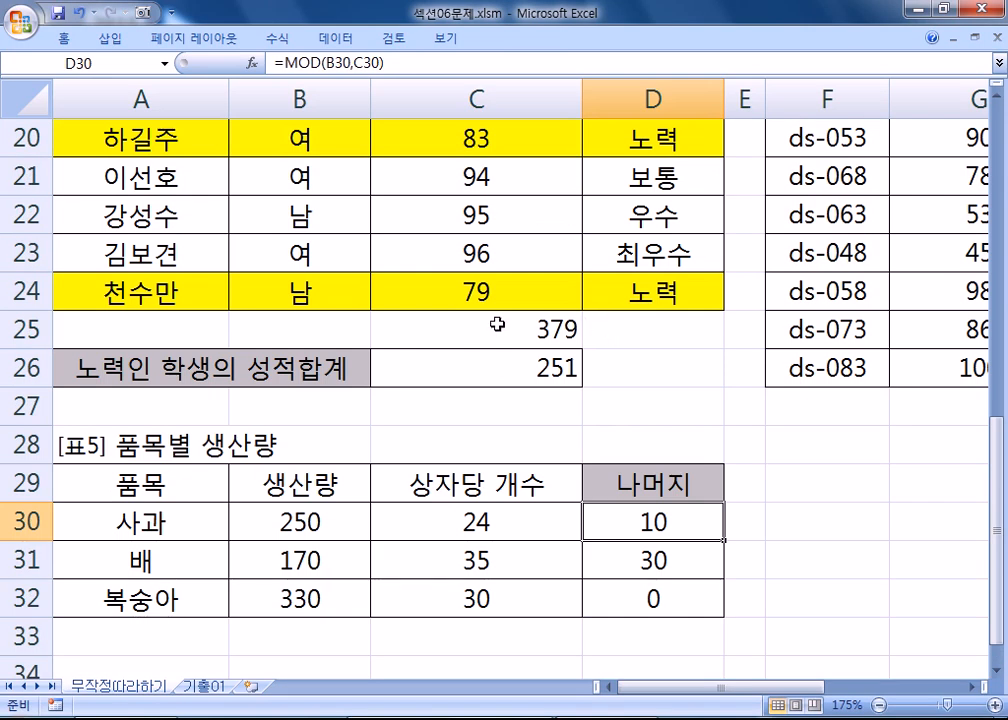
pyautogui.doubleClick(489, 372)
pyautogui.scroll(1, 524, 407)
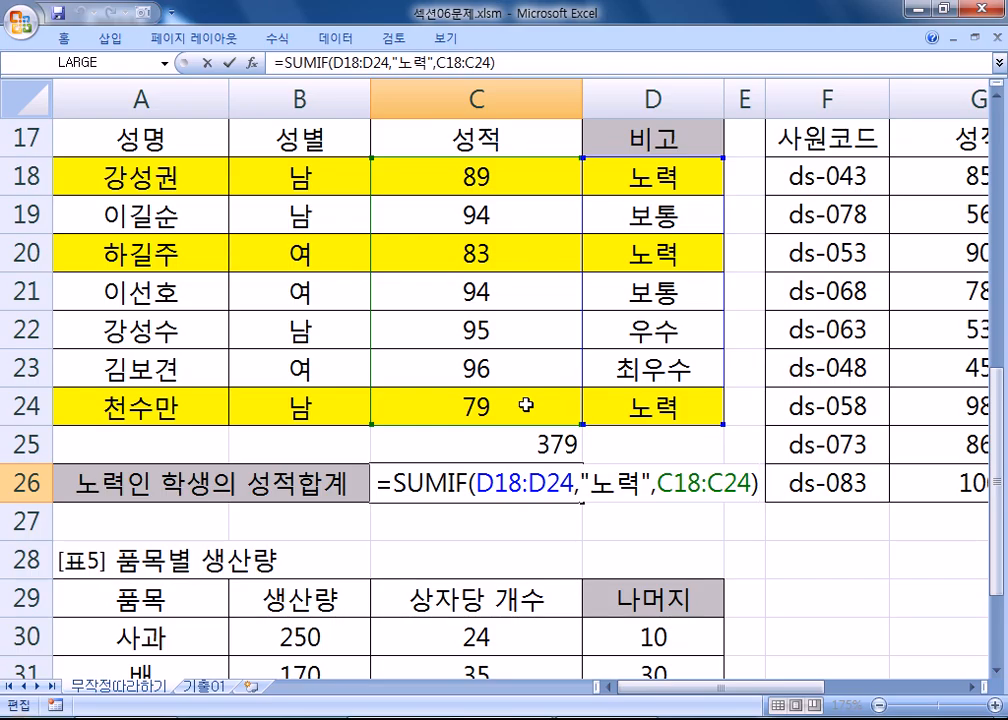
pyautogui.hotkey('ctrl', 'Return')
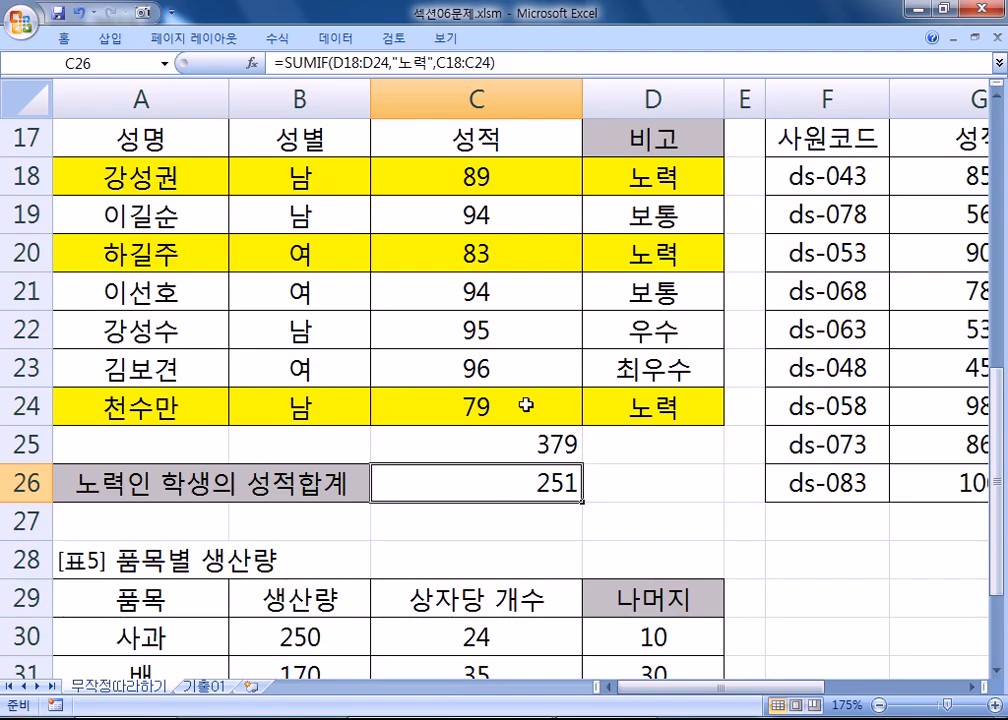
pyautogui.scroll(-2, 526, 404)
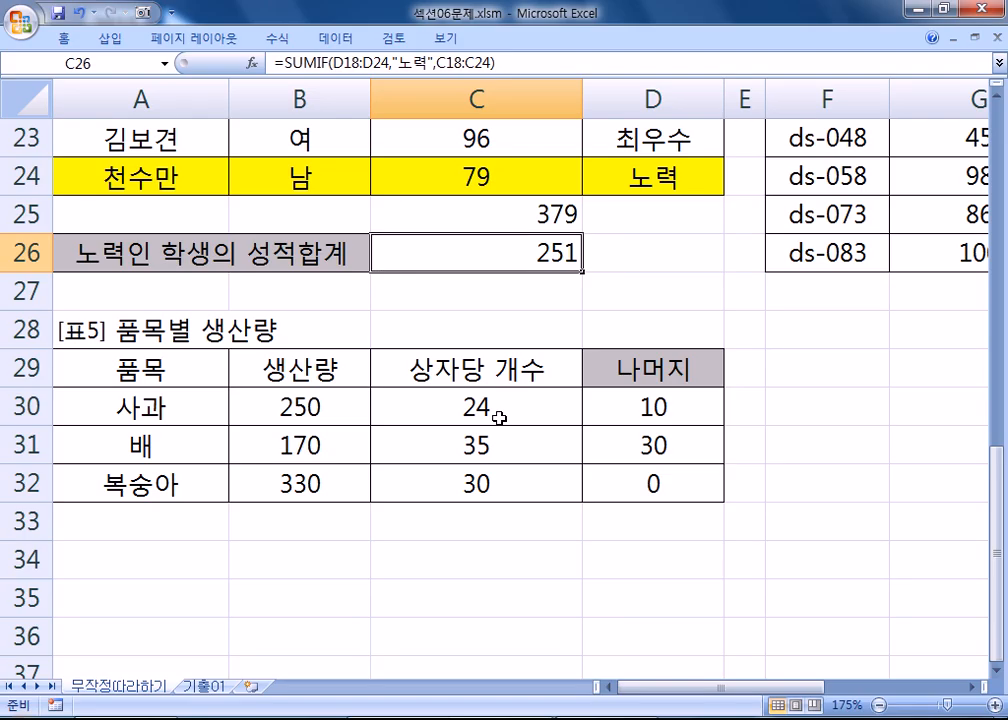
# - Move from the 무작정따라하기 sheet to the 기출01 sheet with the 상공전자 employee table
pyautogui.hotkey('ctrl', 'pagedown')
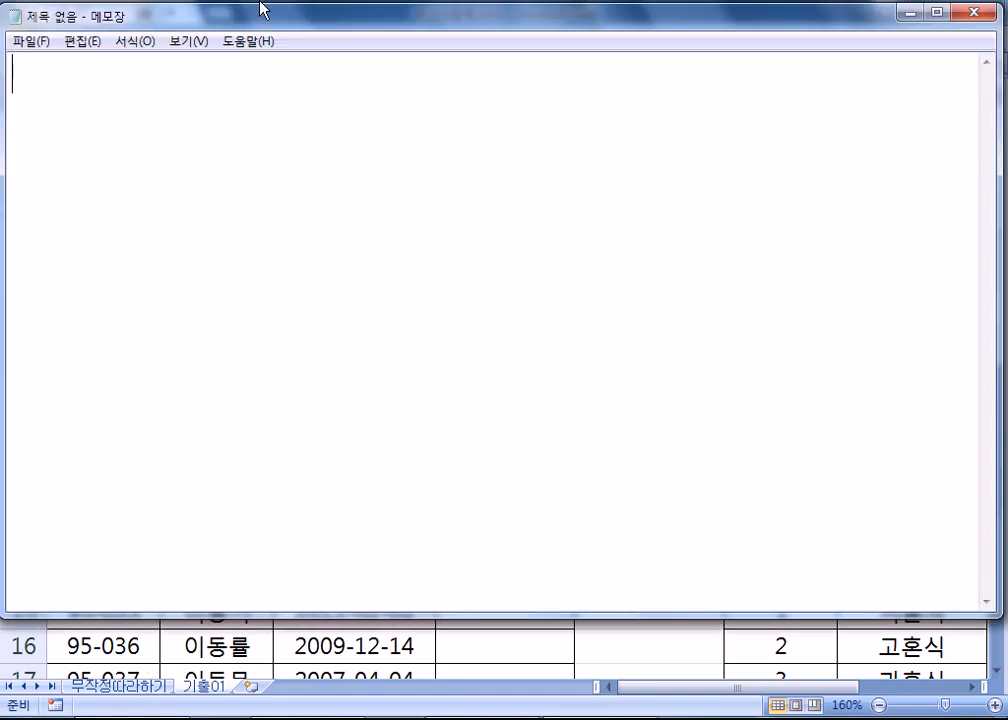
# - In a blank Notepad note, type 사원코드(A3:A9)의 오른쪽 끝 문자가 "1"이면 "영업부"
pyautogui.moveTo(246, 19); pyautogui.dragTo(263, 247)
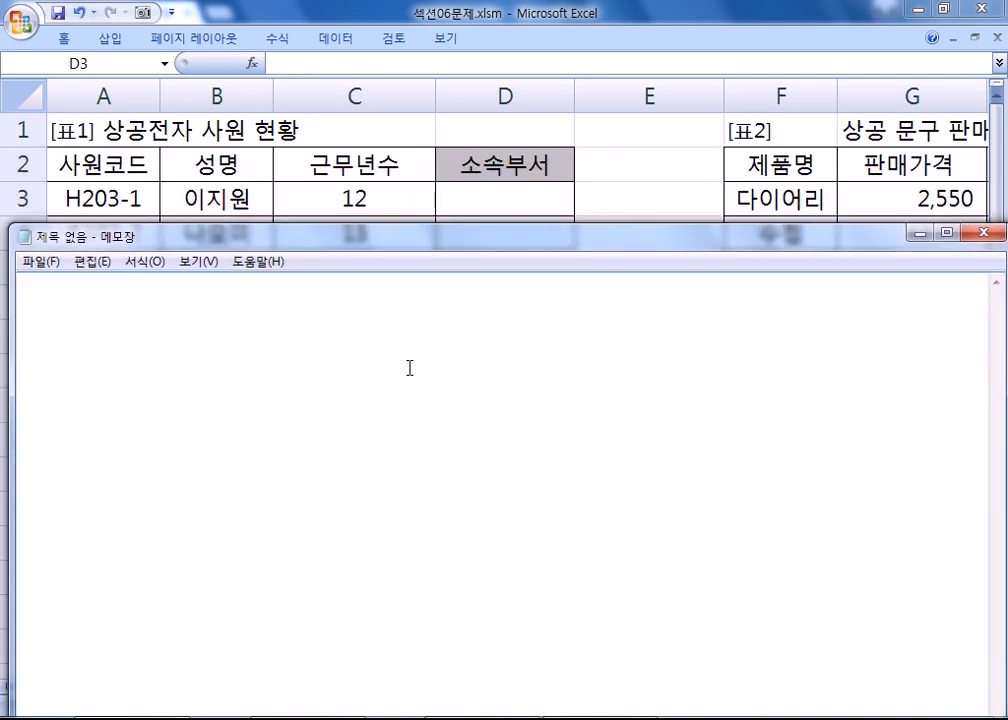
pyautogui.write('사원')
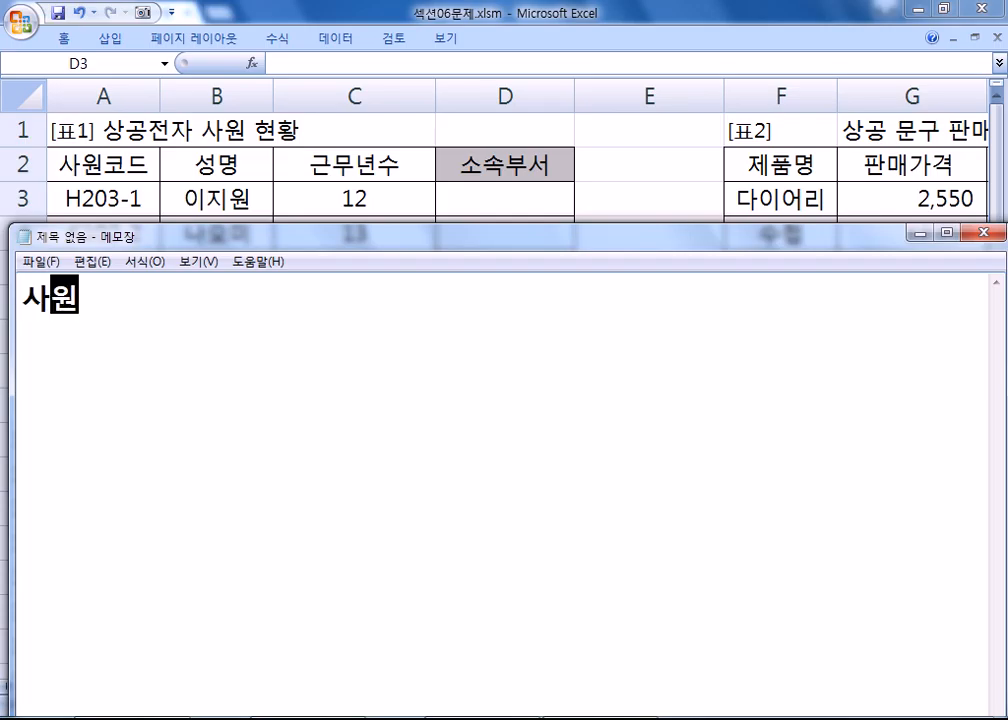
pyautogui.write('코드(')
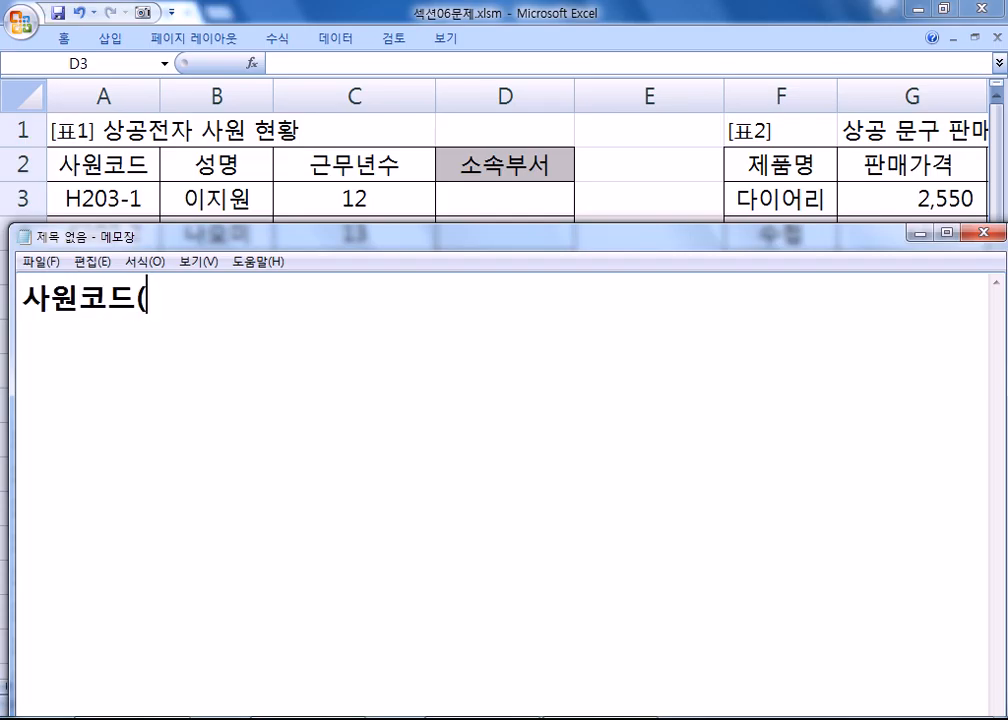
pyautogui.write('a')
pyautogui.press('BackSpace')
pyautogui.write('A3:A')
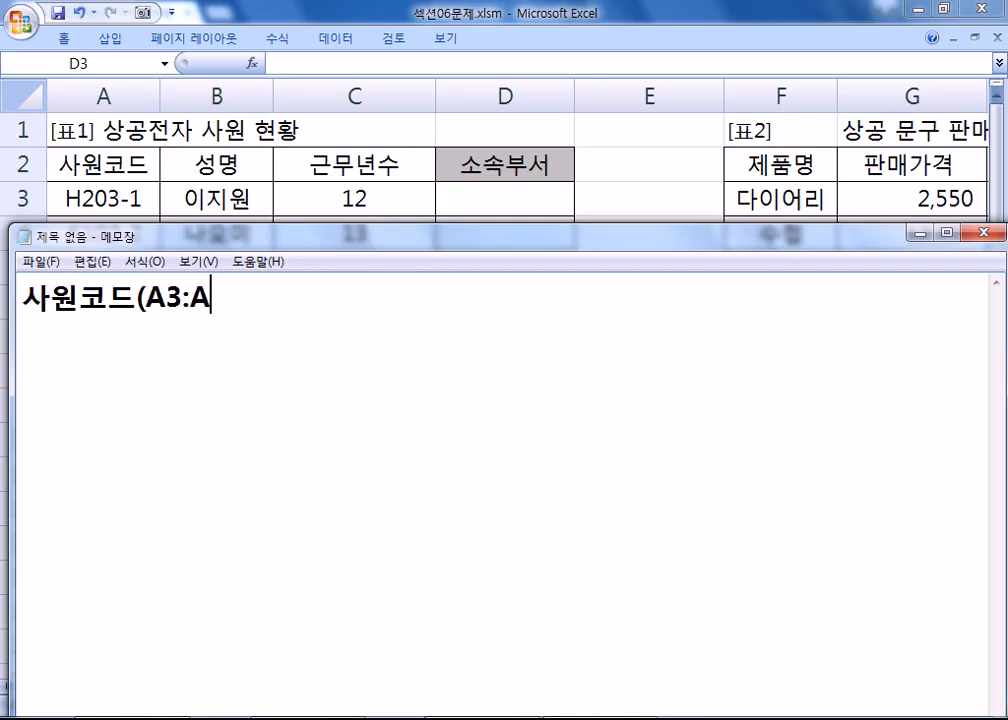
pyautogui.write('9)')
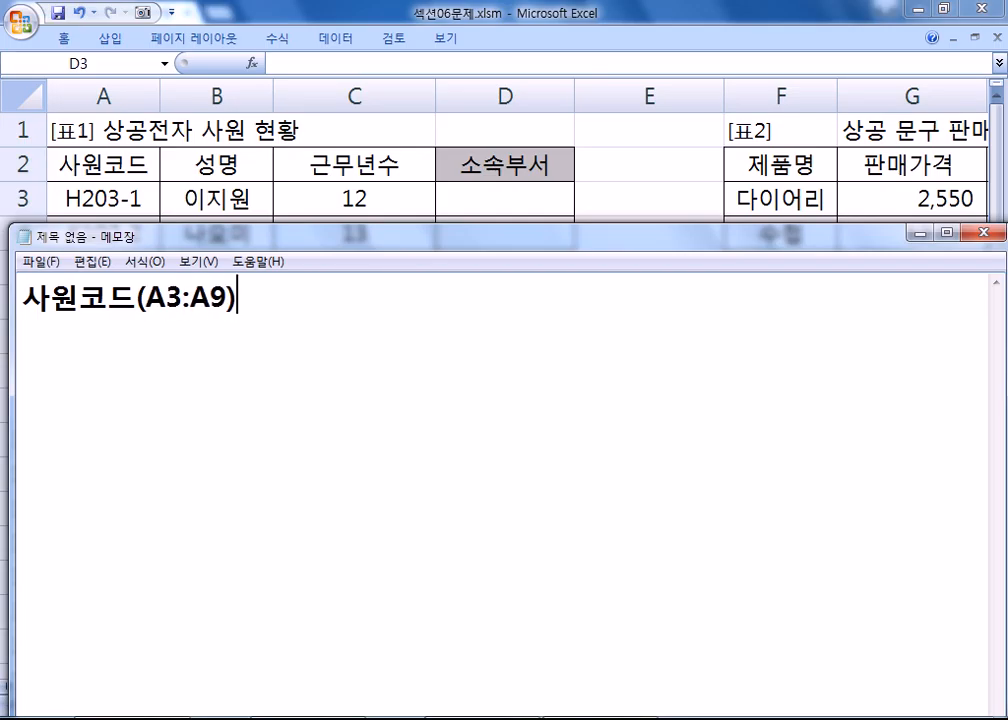
pyautogui.write('DML')
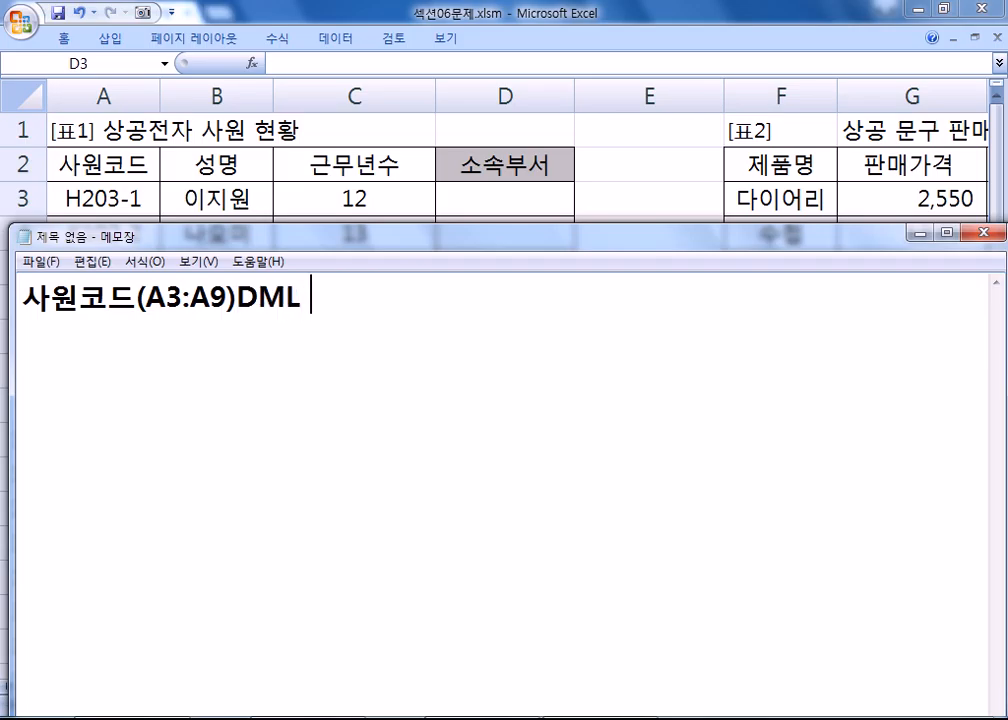
pyautogui.press('BackSpace')
pyautogui.press('BackSpace')
pyautogui.press('BackSpace')
pyautogui.press('BackSpace')
pyautogui.write('의 오른쪽 ')
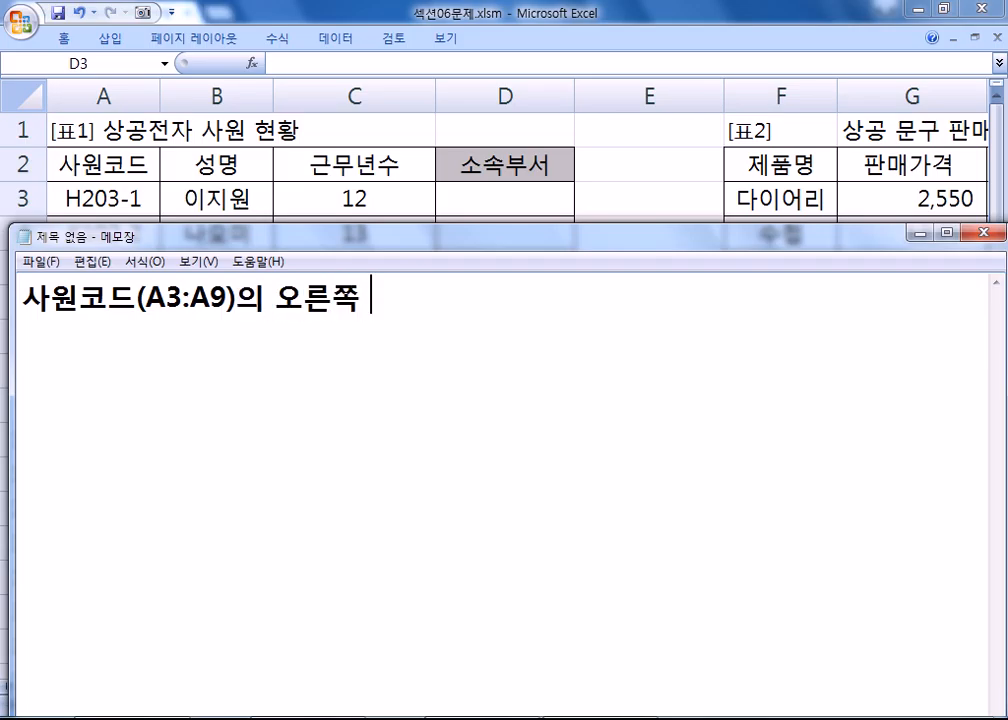
pyautogui.write('끝 문작')
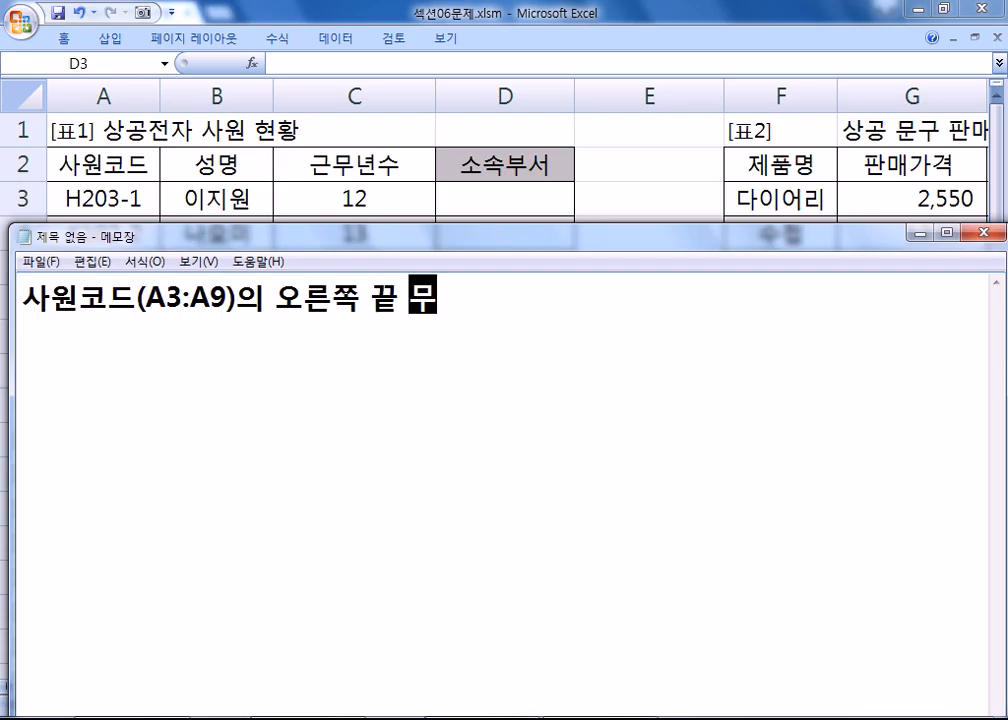
pyautogui.write('가 "1')
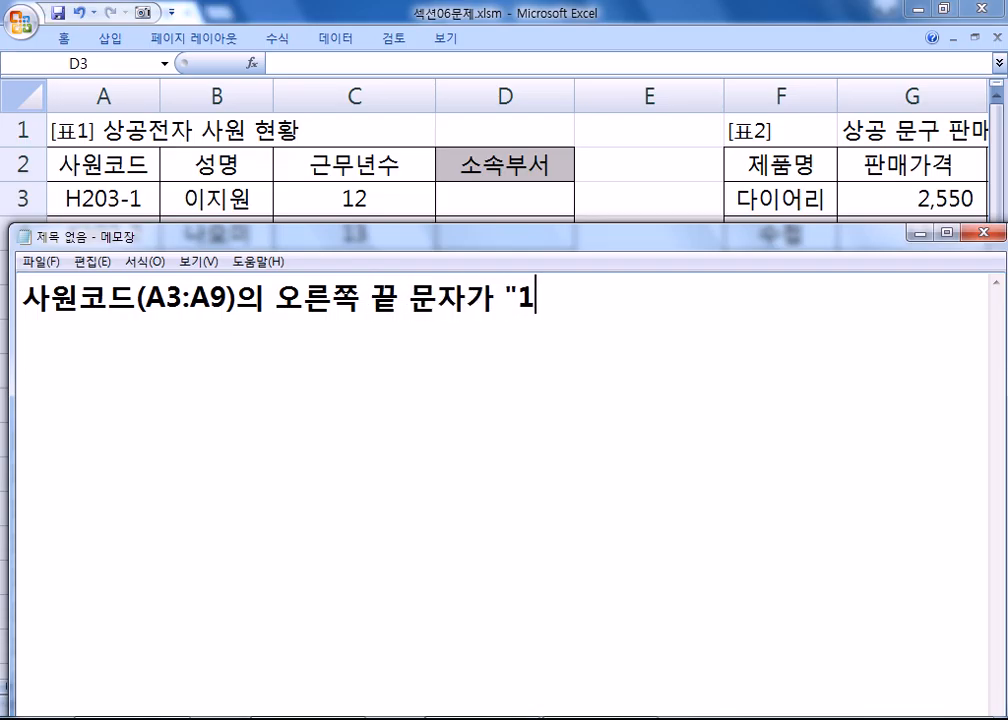
pyautogui.write('"이며')
pyautogui.press('BackSpace')
pyautogui.press('BackSpace')
pyautogui.write('면 ')
pyautogui.write('"아')
pyautogui.press('BackSpace')
pyautogui.write('야')
pyautogui.press('BackSpace')
pyautogui.press('BackSpace')
pyautogui.write('영업부".,')
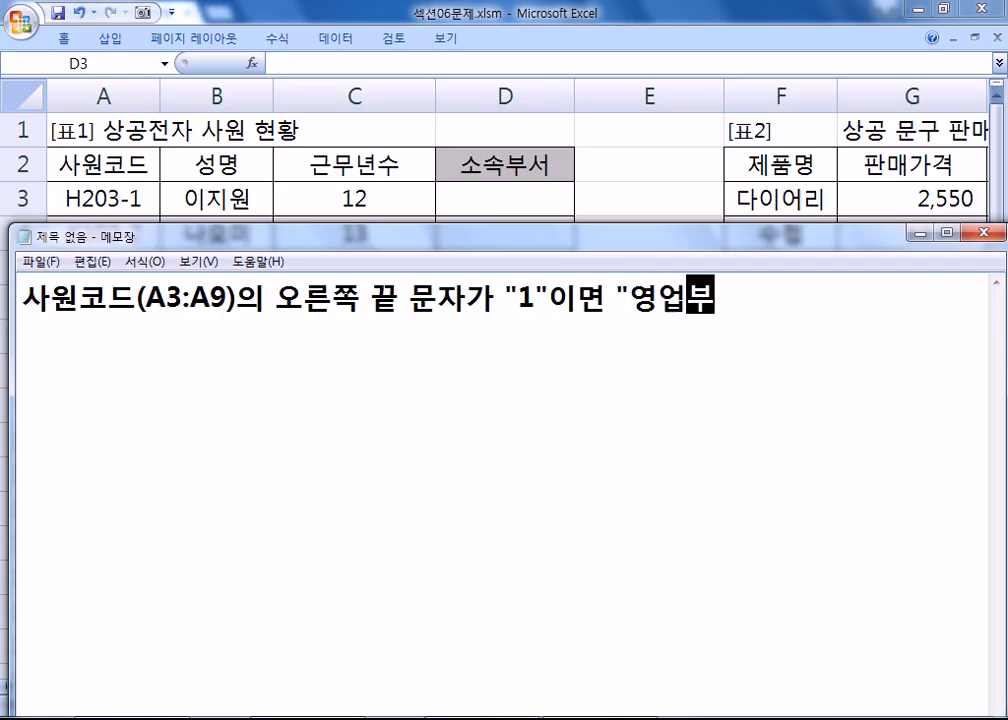
pyautogui.press('BackSpace')
pyautogui.press('BackSpace')
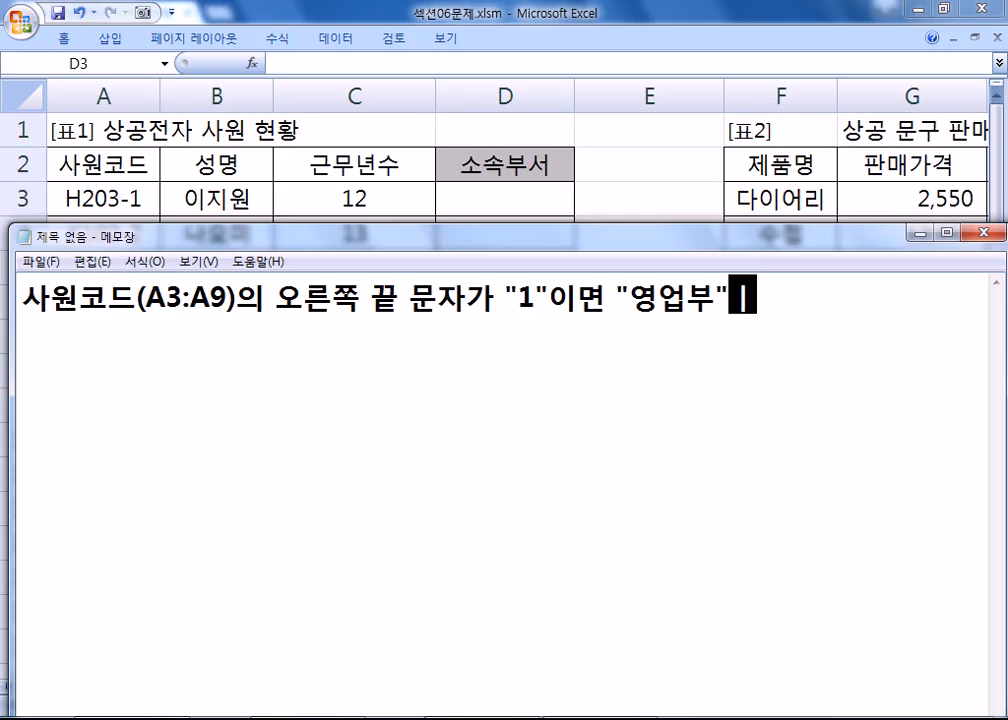
# - Finish the rule: "2" 인사부, "3" 총무부, "4" 기획부로 표시, with a blank top line
pyautogui.write(', "2')
pyautogui.press('BackSpace')
pyautogui.write('"2"이면 ')
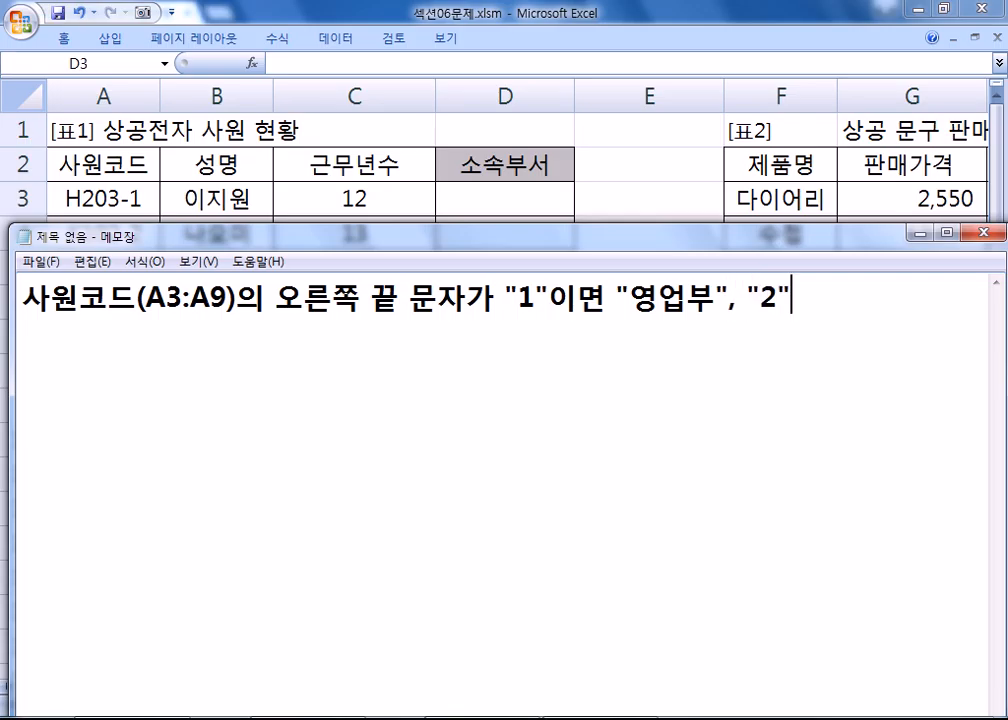
pyautogui.write('"')
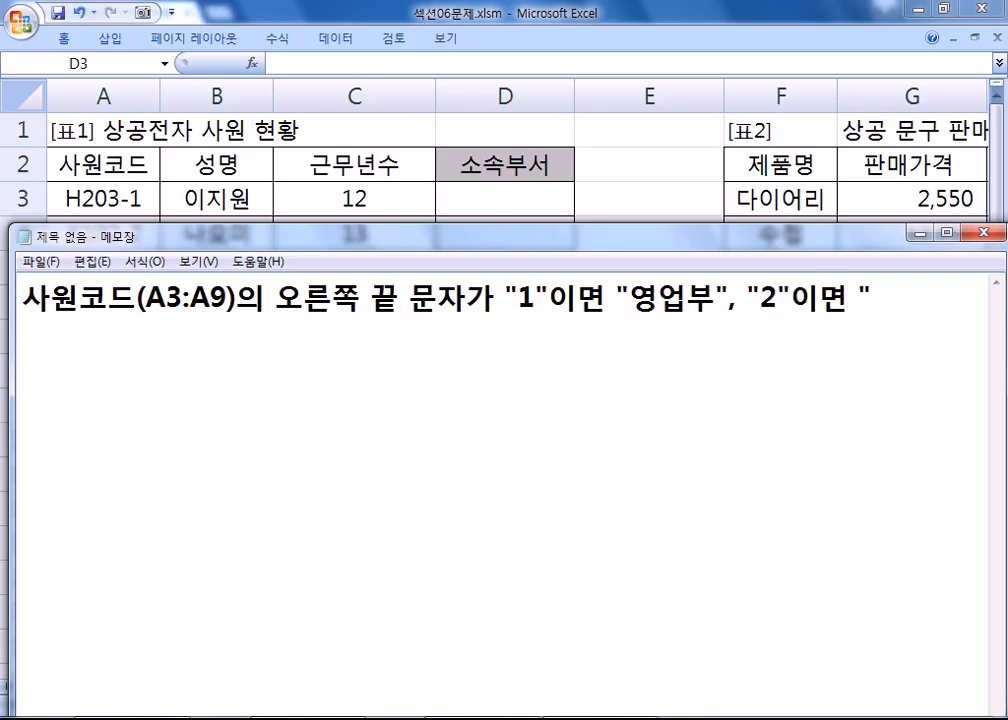
pyautogui.write('인사부"')
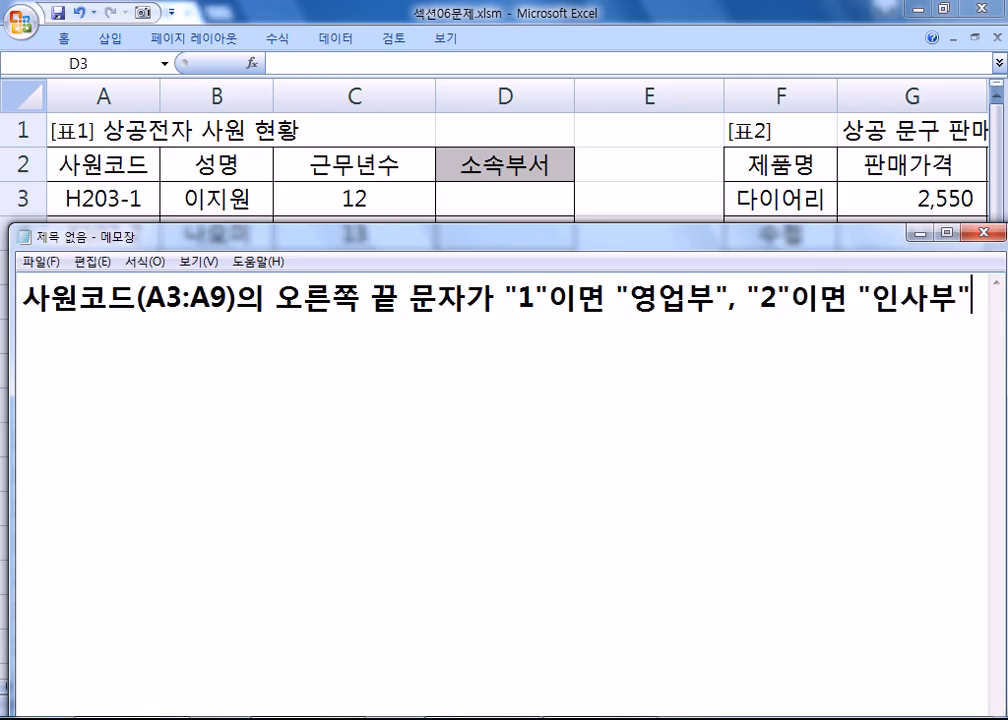
pyautogui.write(', "3"')
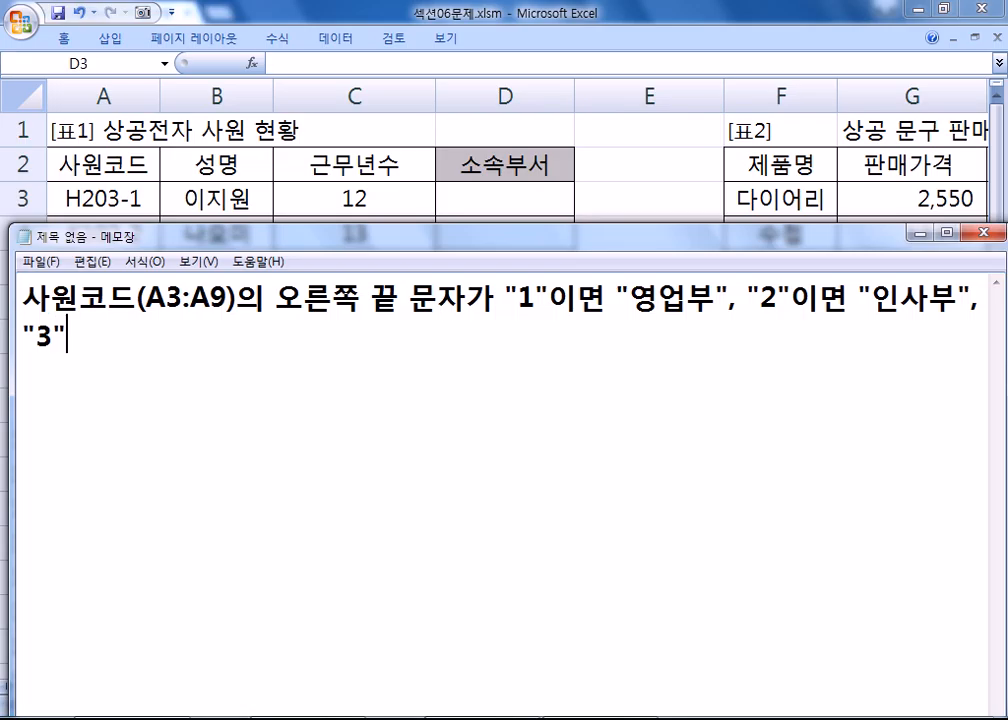
pyautogui.write('ㅇ이면 "')
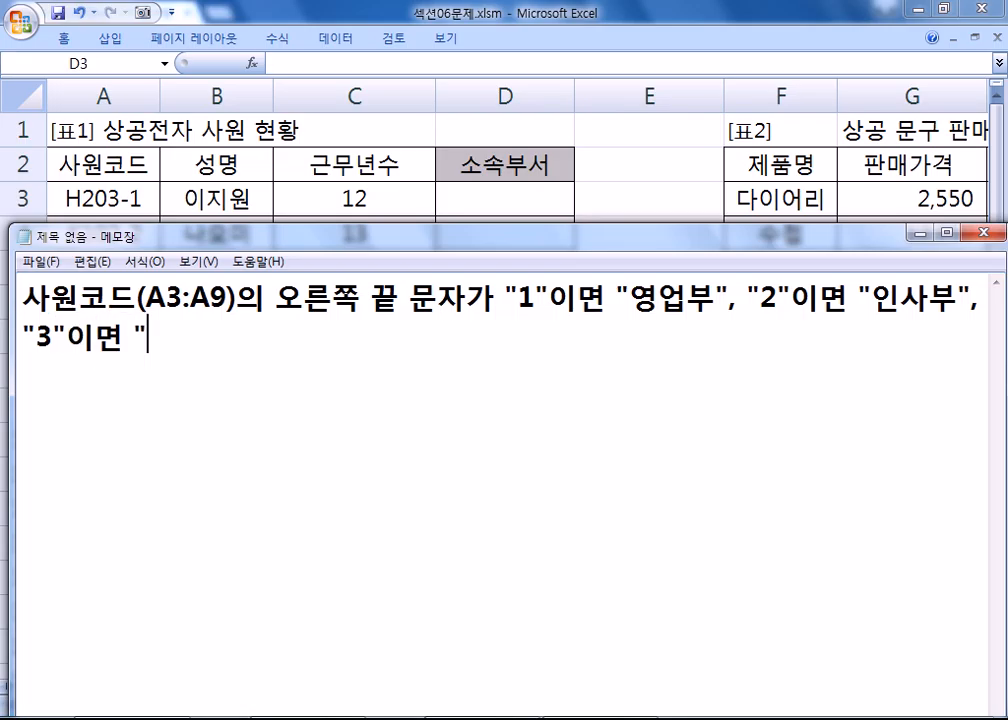
pyautogui.write('총무부"')
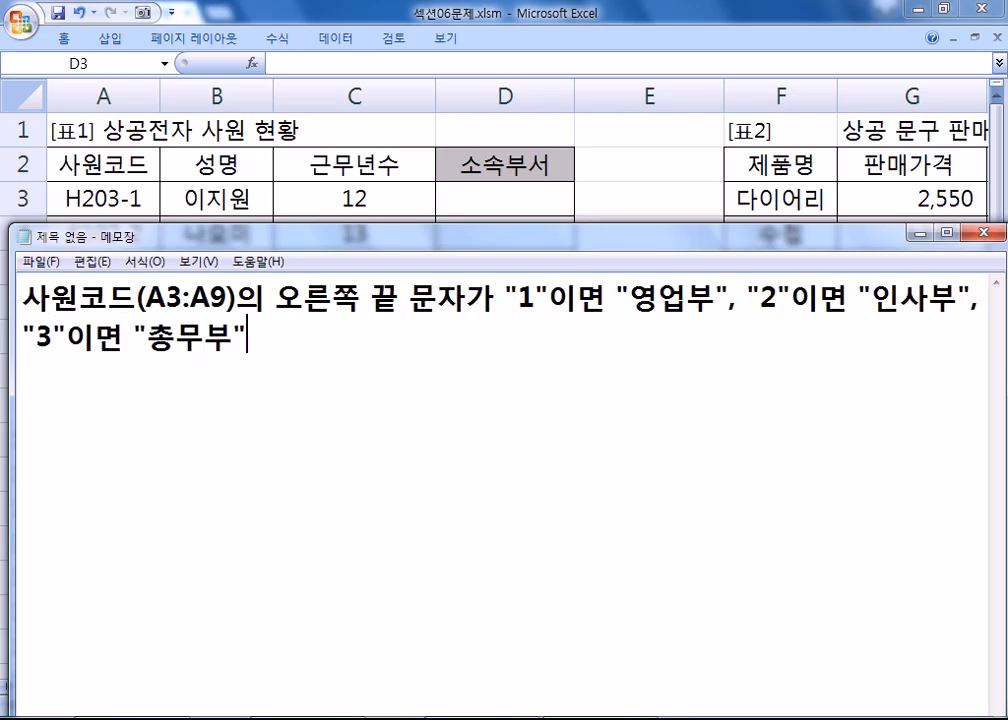
pyautogui.write(', "4"이면 "')
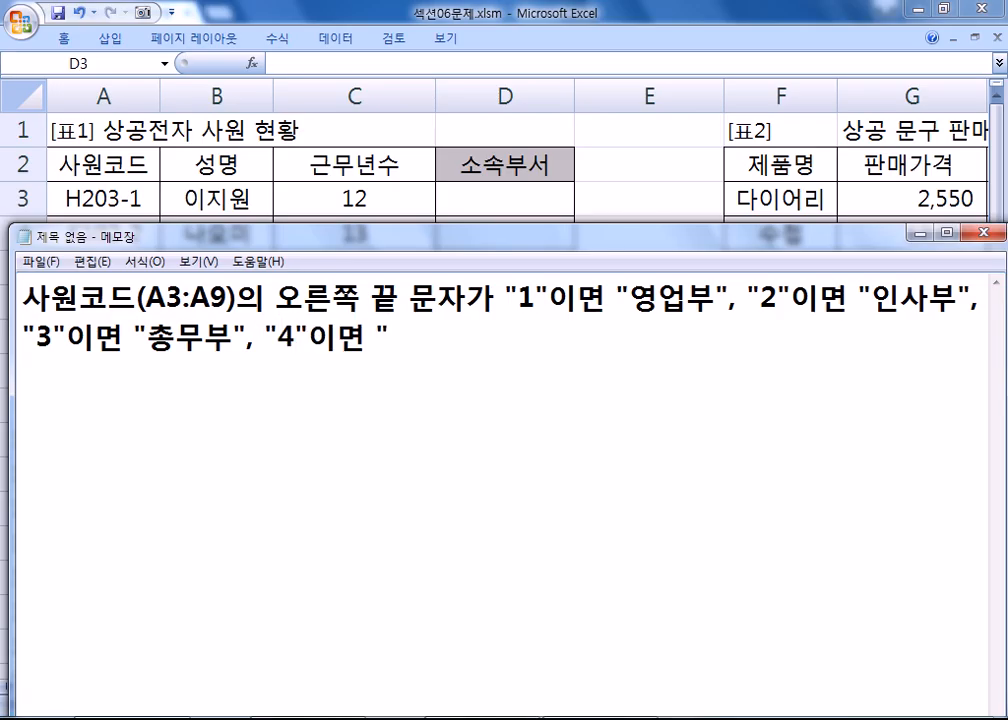
pyautogui.write('기획부"')
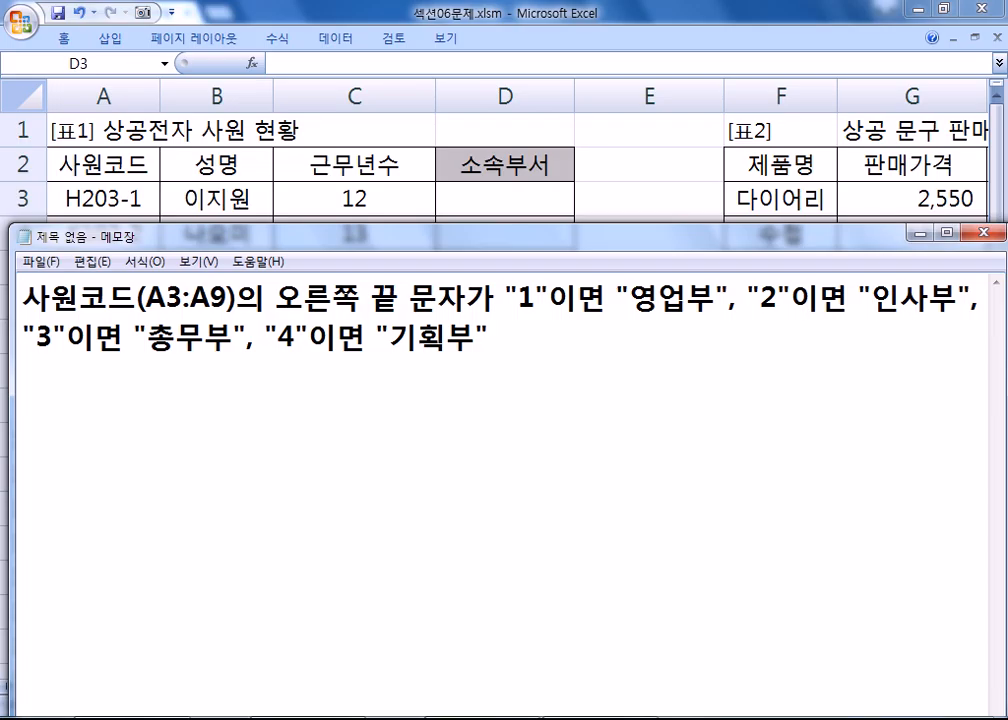
pyautogui.write('로 표시')
pyautogui.press('Return')
pyautogui.press('Up')
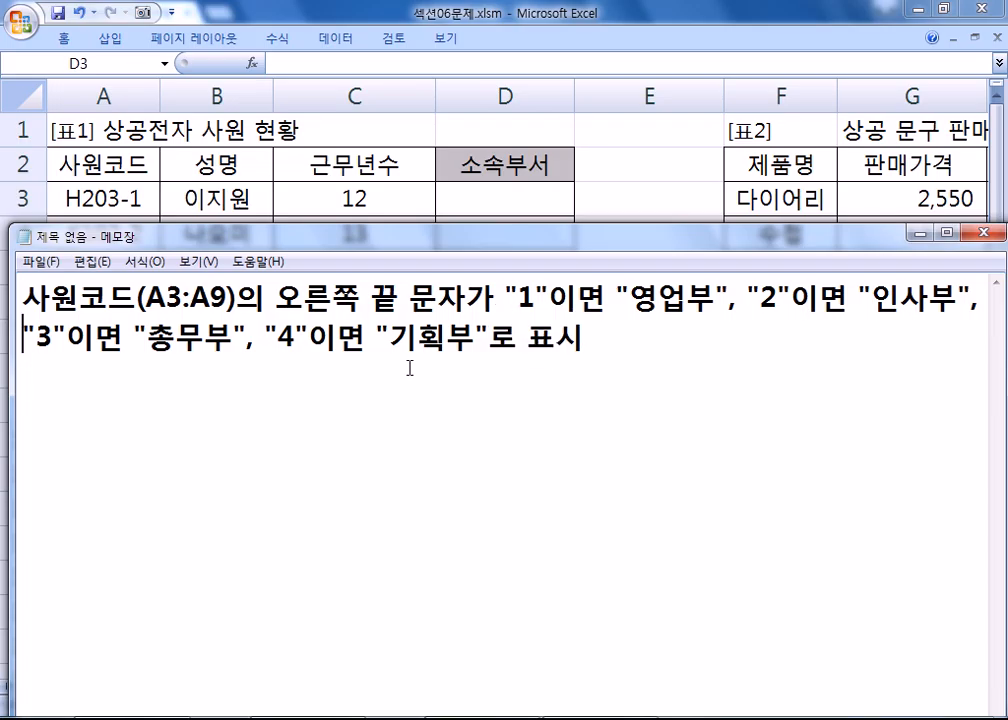
pyautogui.press('Up')
pyautogui.press('Return')
pyautogui.press('Up')
# - Head the note with 1번) and start a new line below the rule
pyautogui.write('1번')
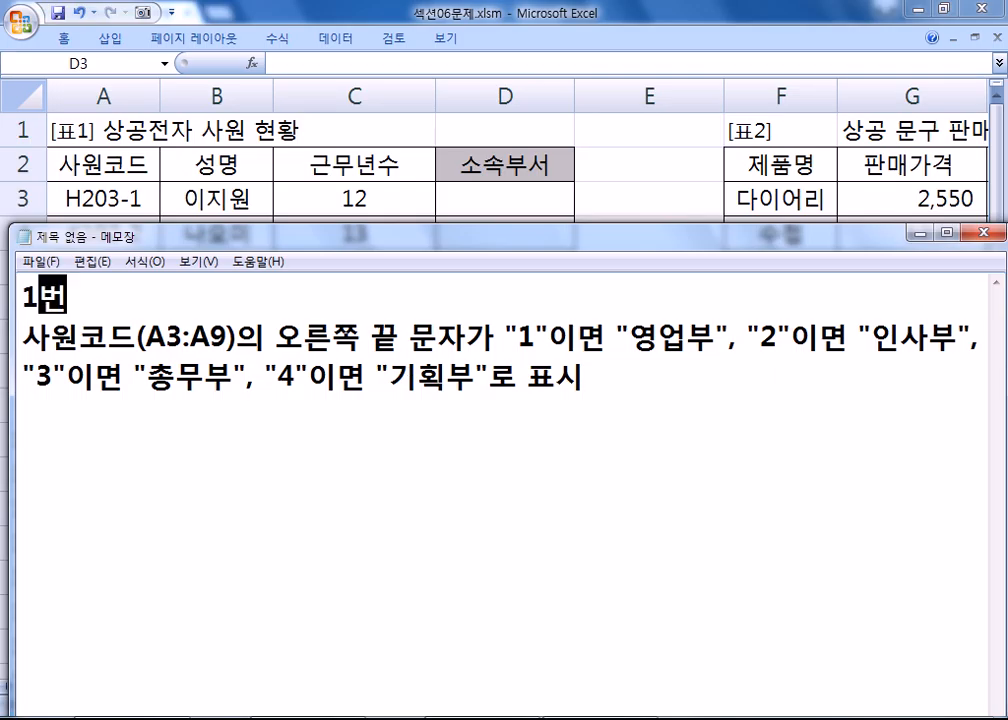
pyautogui.write('(')
pyautogui.press('BackSpace')
pyautogui.write(')')
pyautogui.press('Down')
pyautogui.press('Down')
pyautogui.press('Down')
pyautogui.press('Return')
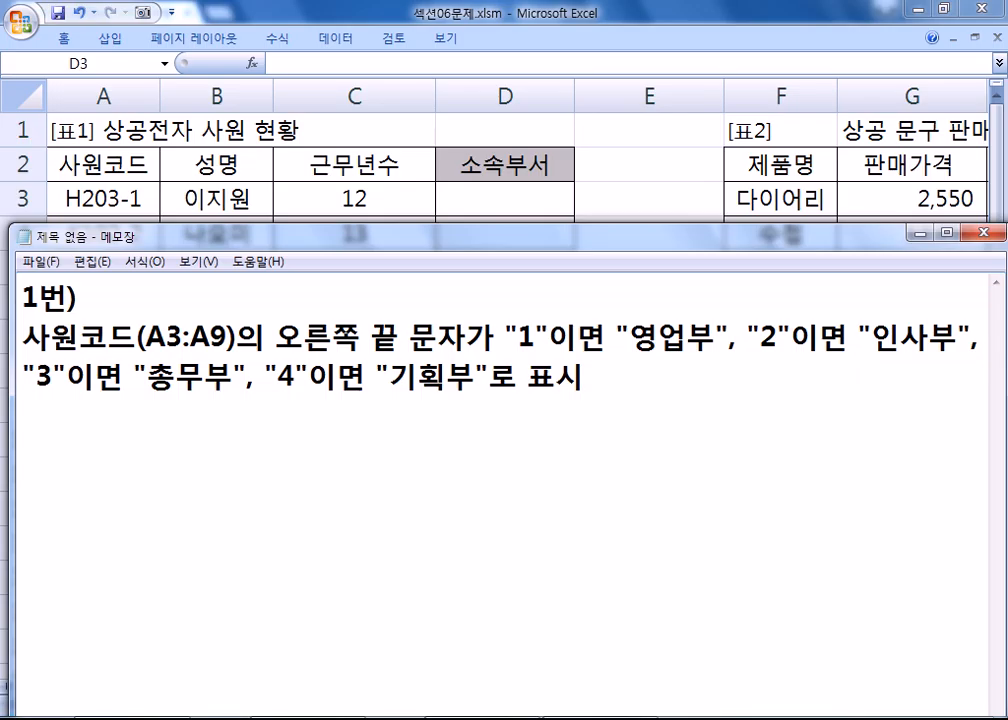
# - Write the line =RIGHT(사원코드, 1), glancing back at the Excel sheet
pyautogui.write('RIGHT')
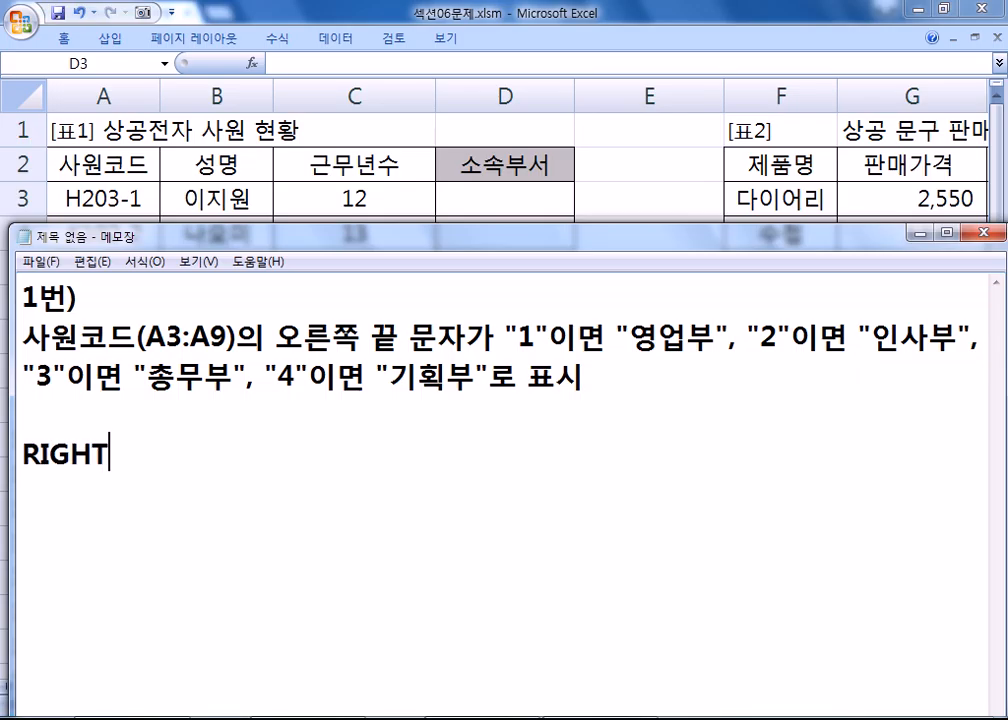
pyautogui.press('Home')
pyautogui.write('=')
pyautogui.press('End')
pyautogui.write('(')
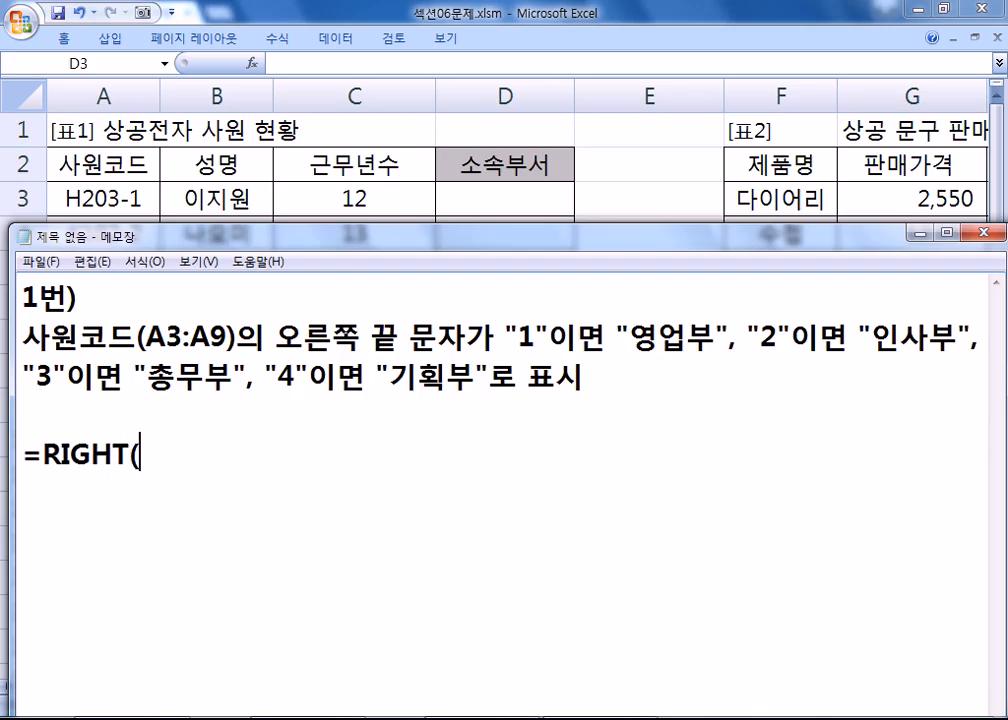
pyautogui.write('사원코드, 1)')
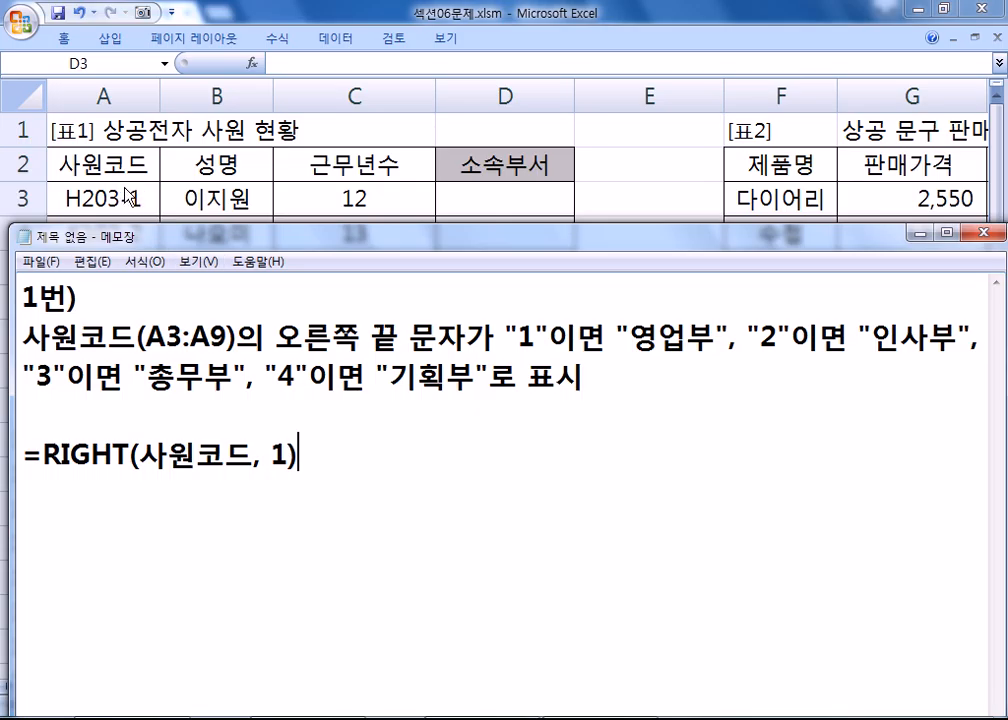
pyautogui.hotkey('alt', 'Tab')
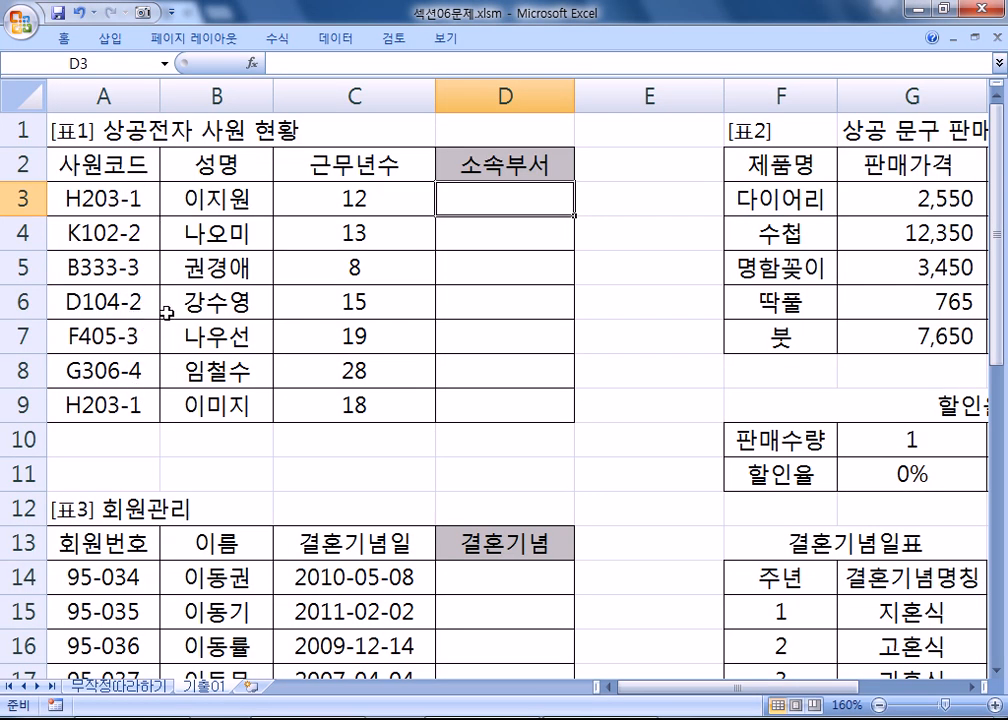
pyautogui.press('Right')
pyautogui.hotkey('alt', 'Tab')
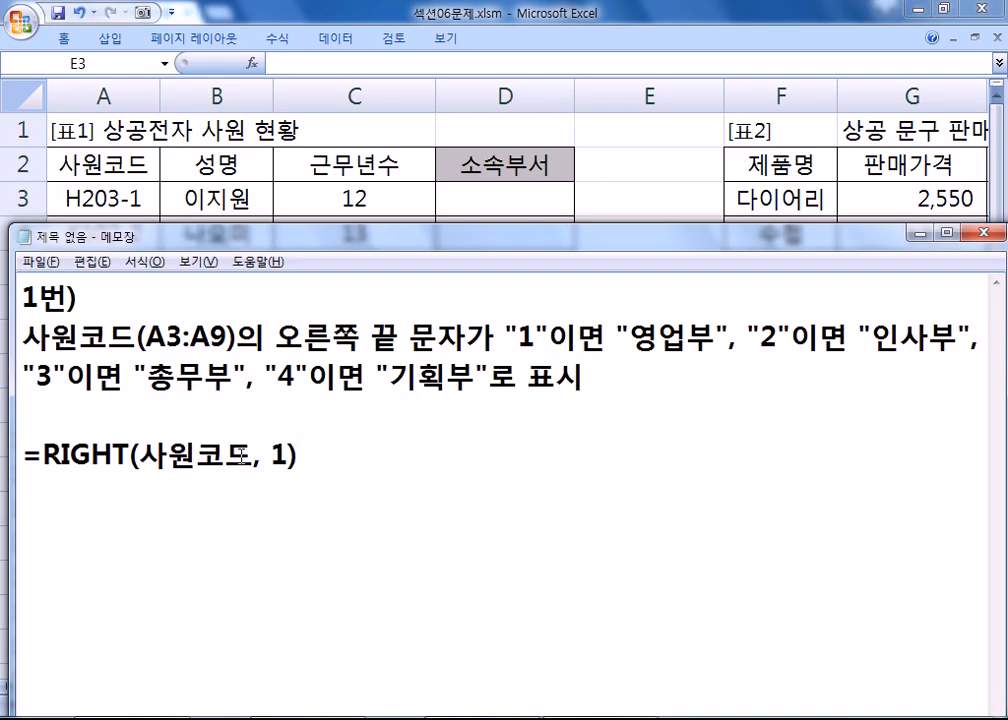
# - Append > "1" so the line reads =RIGHT(사원코드, 1) > "1"
pyautogui.write('> "1"')
# - Write the general pattern =CHOOSE(값, 1일때, 2일때, 3일때, 4일때, ....)
pyautogui.press('Return')
pyautogui.write('=CHOOSE')
pyautogui.write('(')
pyautogui.write('값, ')
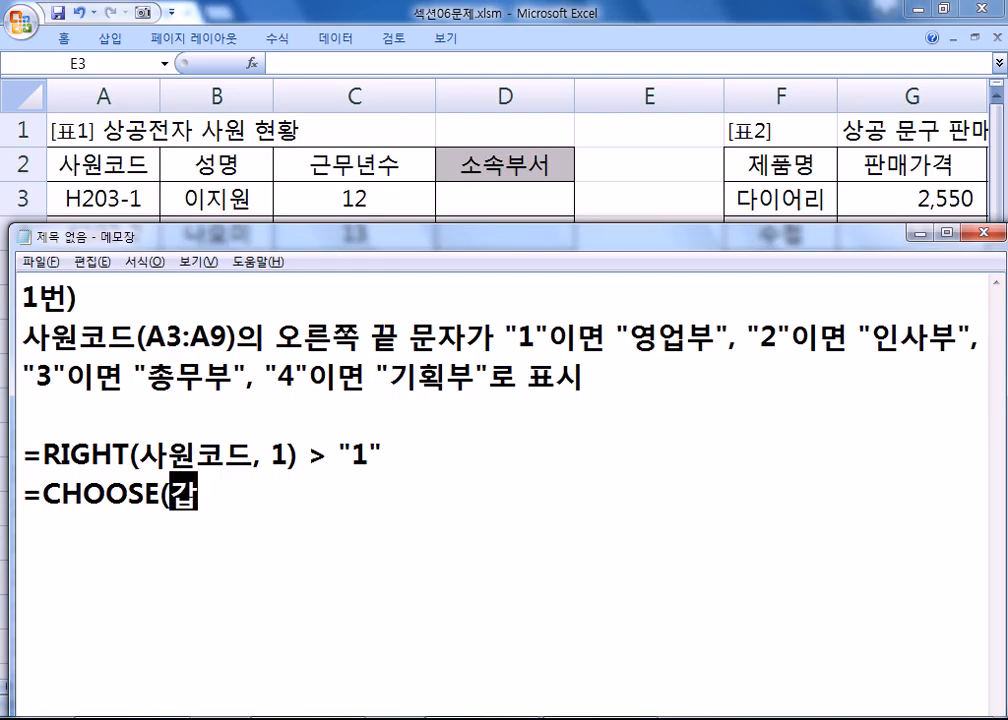
pyautogui.write('1이;ㅌ')
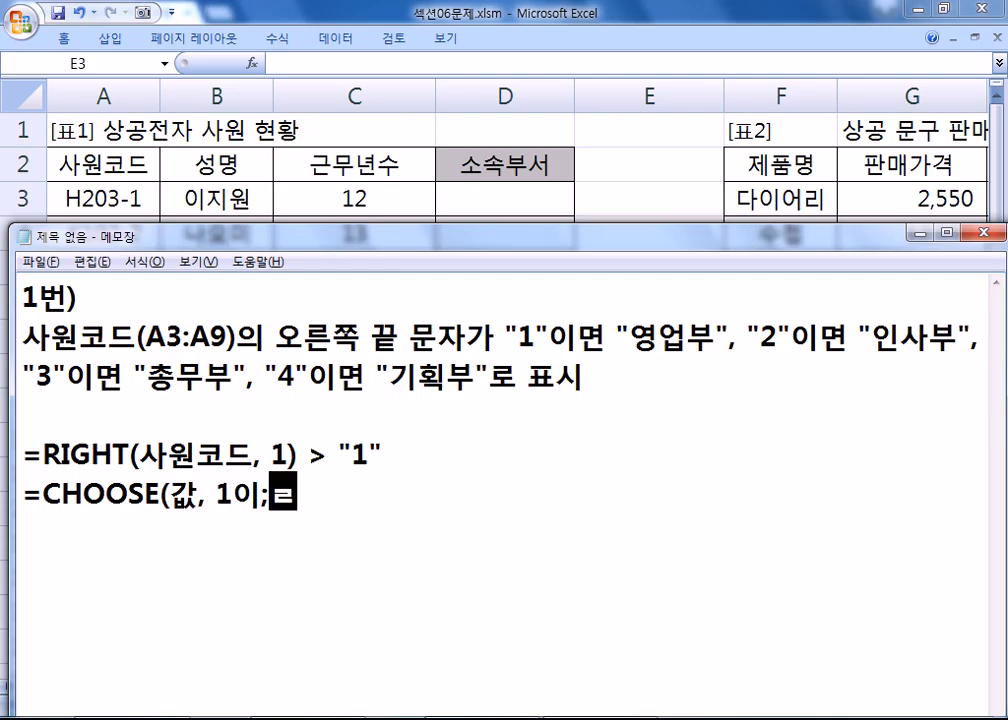
pyautogui.write('일때, 2')
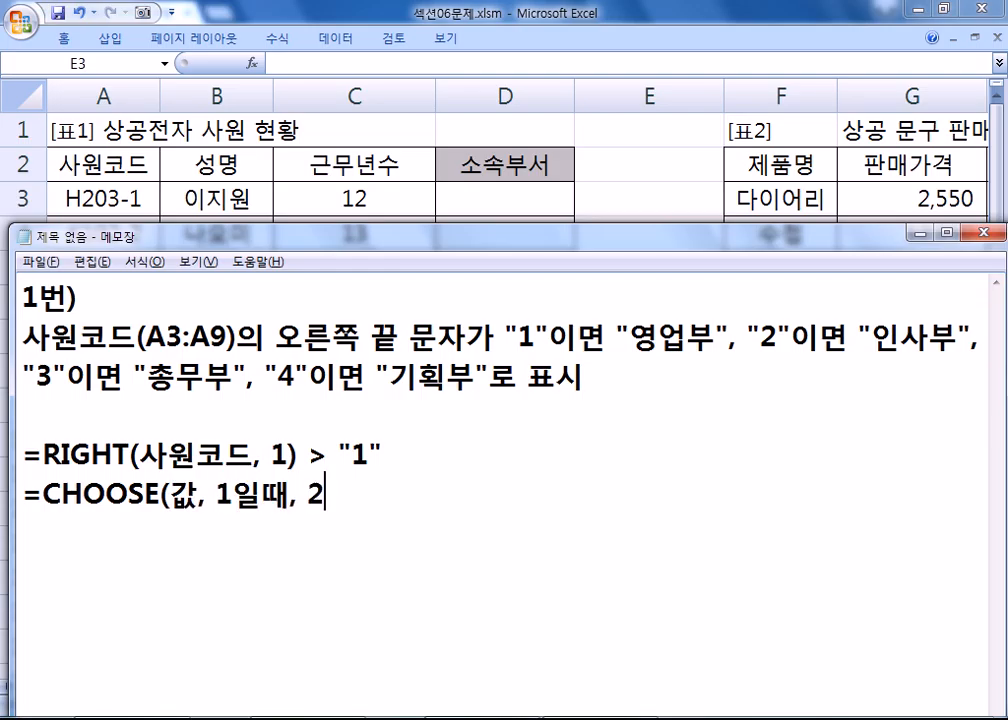
pyautogui.write('일때, 3일때, 4')
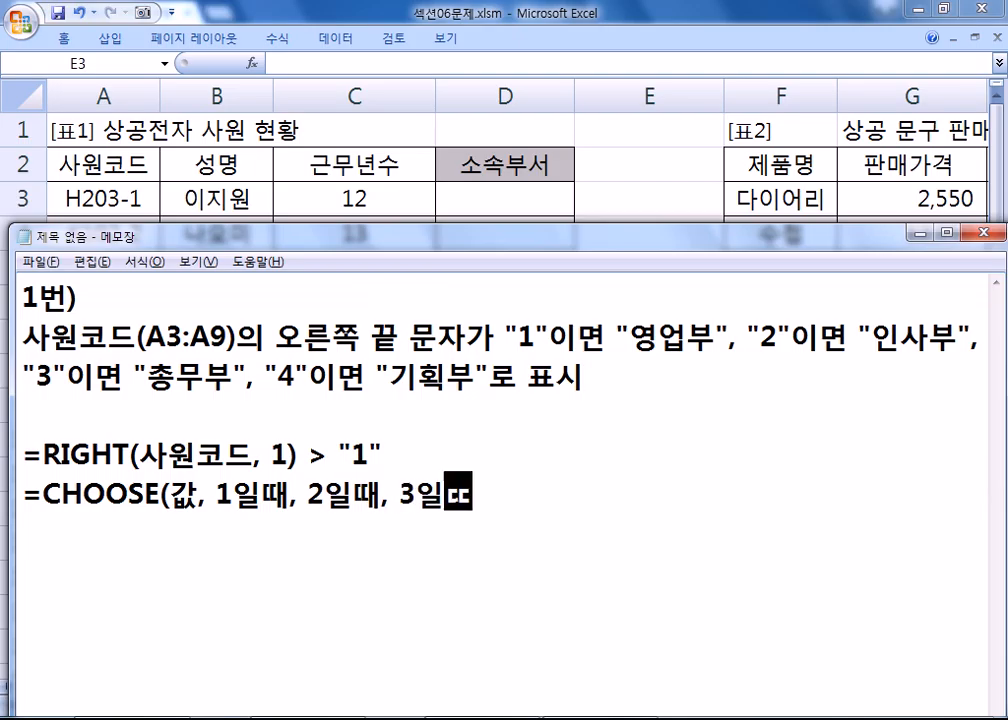
pyautogui.write('일때,')
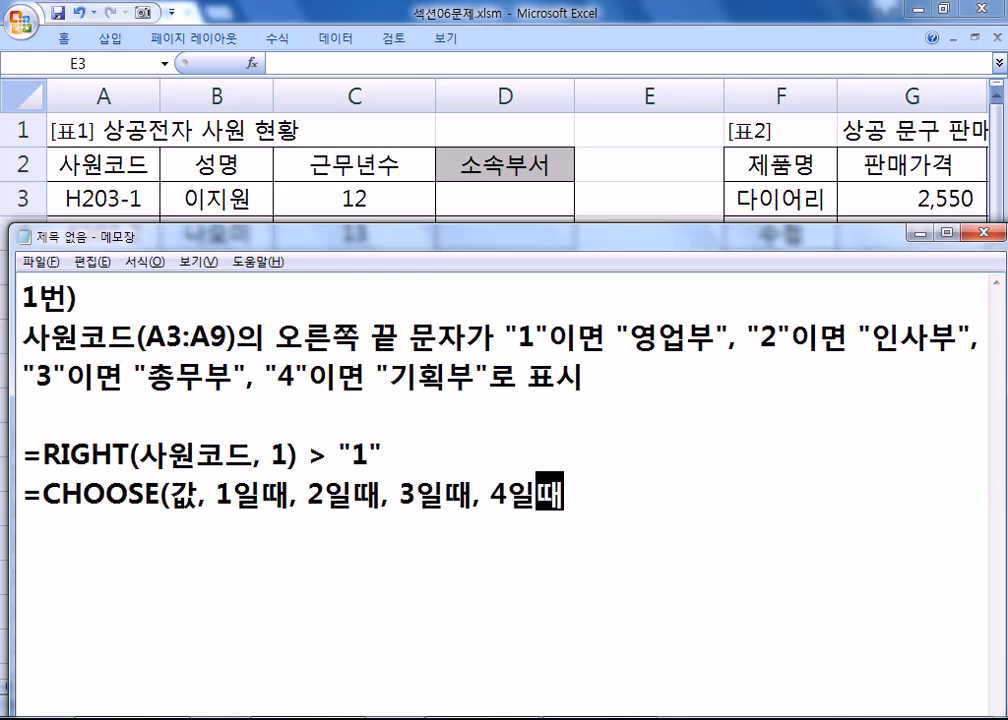
pyautogui.press('BackSpace')
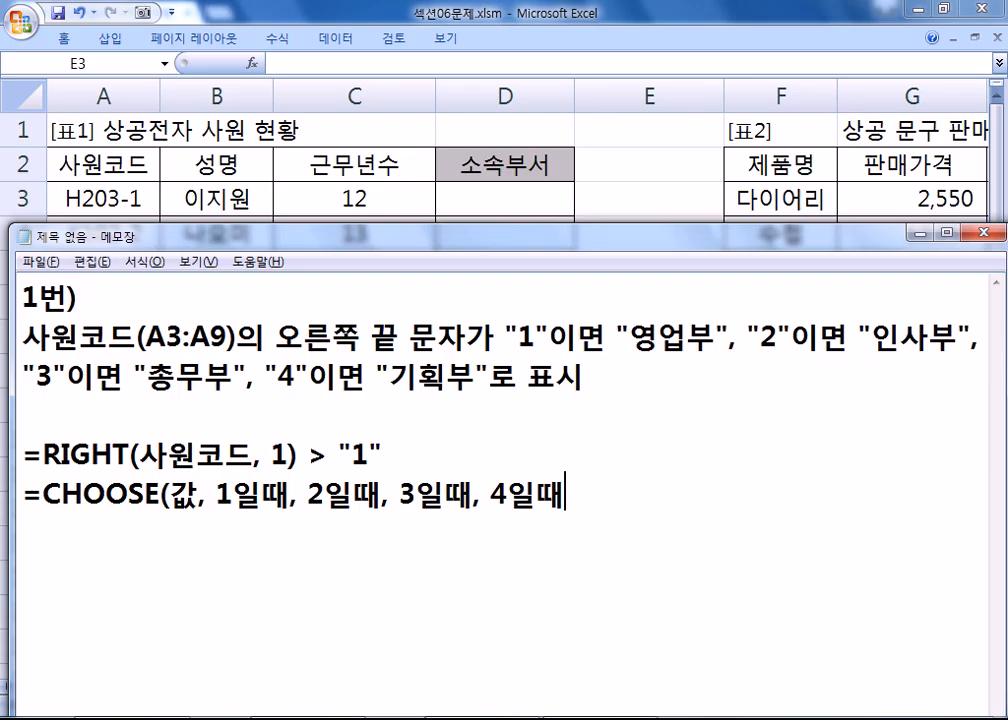
pyautogui.write(', ....)')
pyautogui.press('Return')
# - Draft =CHOOSE(사원코드의 오른쪽 끝 문자, "영업부", "인사부", "총무부", "기획부") below the pattern
pyautogui.doubleClick(183, 495)
pyautogui.moveTo(233, 495); pyautogui.dragTo(290, 495)
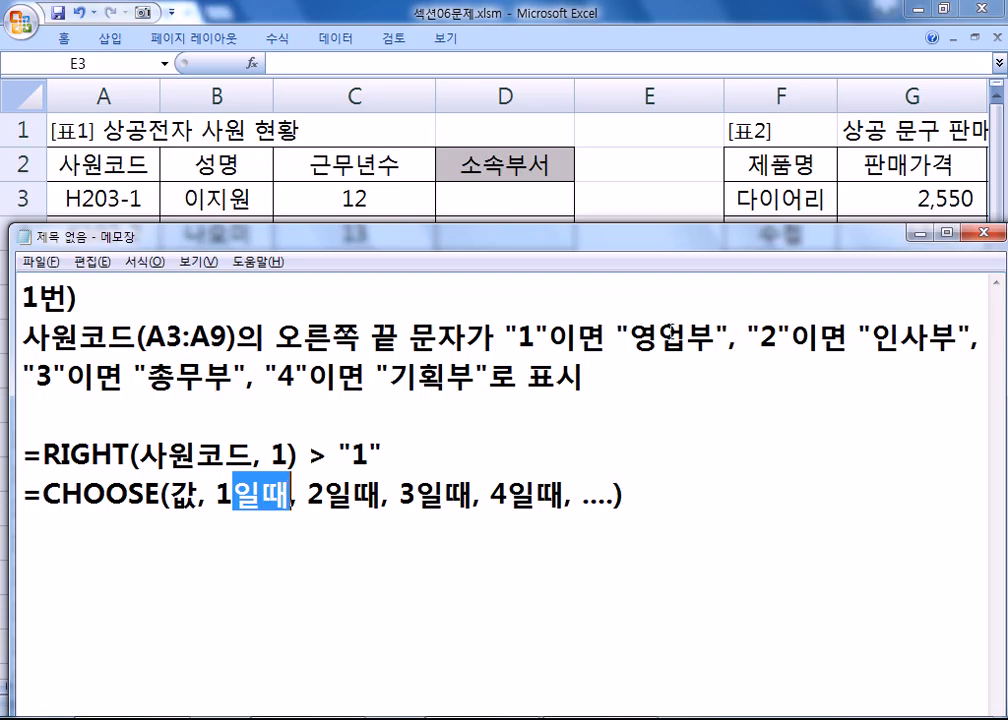
pyautogui.moveTo(629, 340); pyautogui.dragTo(716, 340)
pyautogui.moveTo(297, 495); pyautogui.dragTo(566, 495)
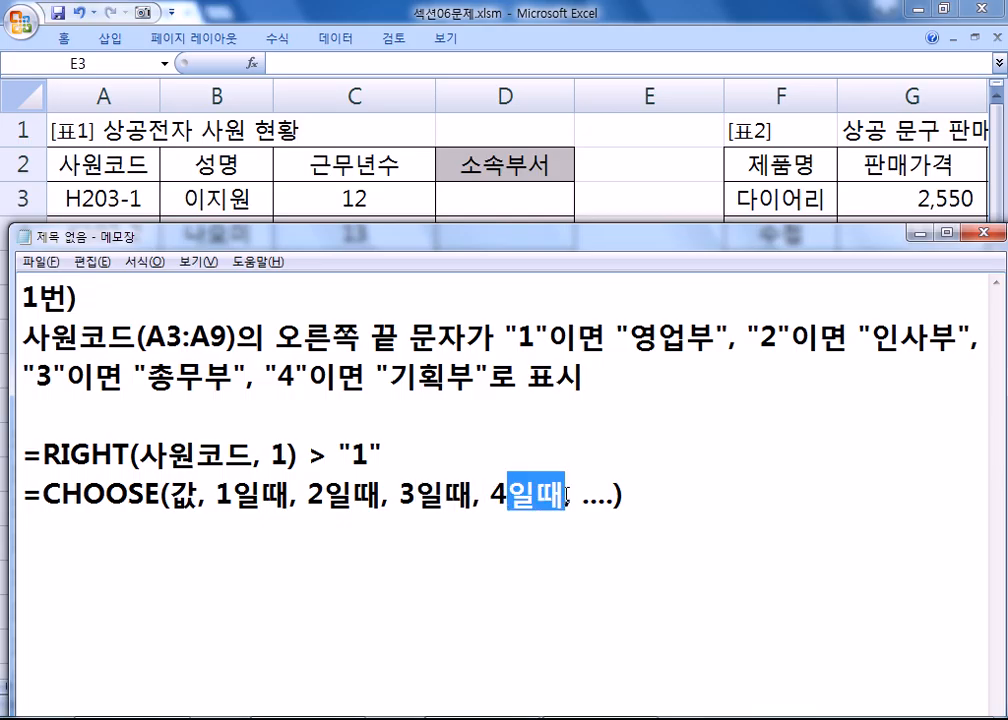
pyautogui.click(22, 532)
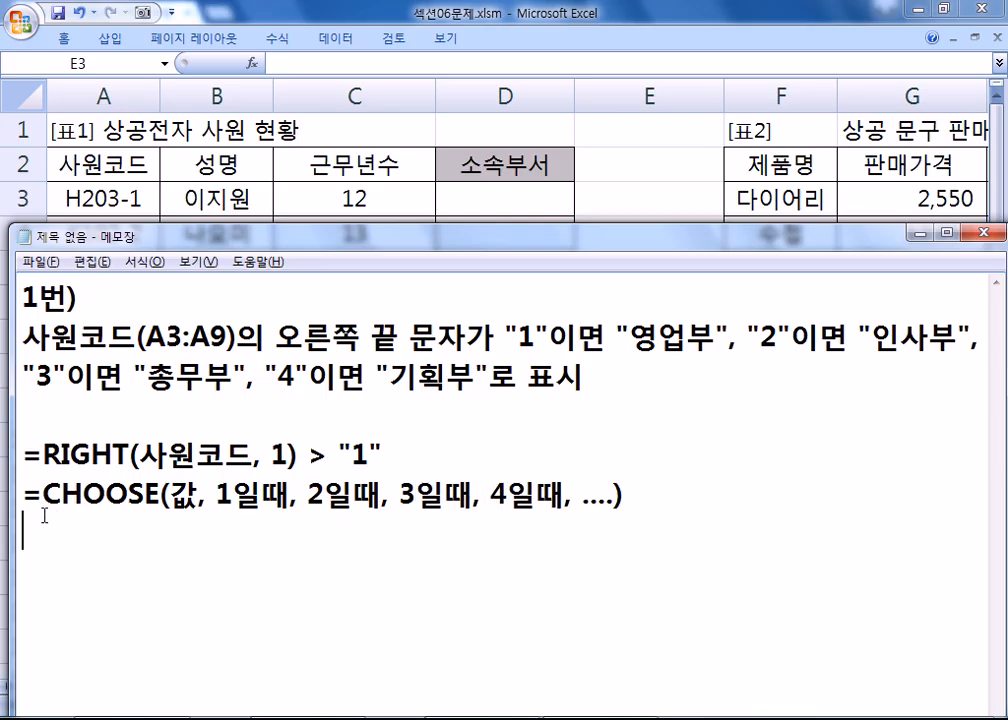
pyautogui.write('=CHOOSE(')
pyautogui.write('사원')
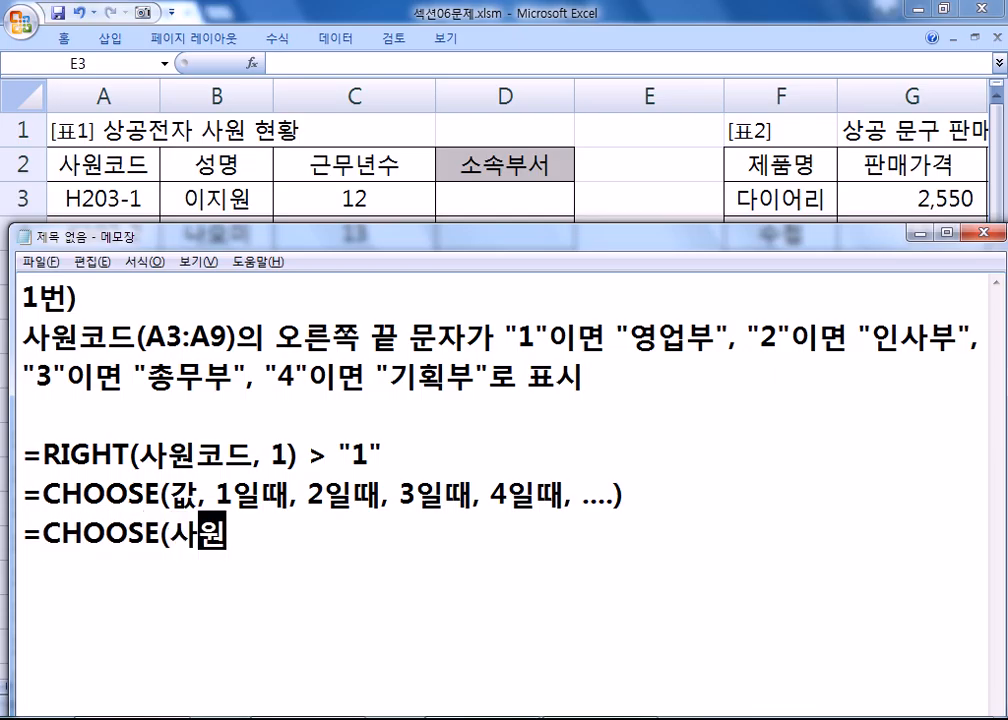
pyautogui.write('코드의 오른쪽 ')
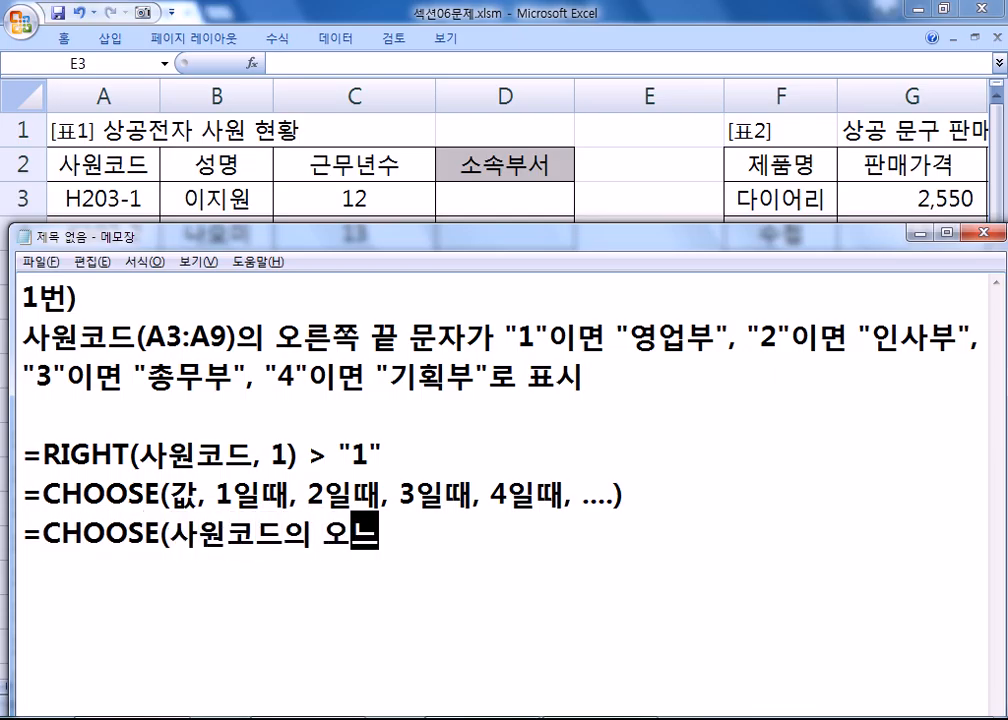
pyautogui.write('끝 문자')
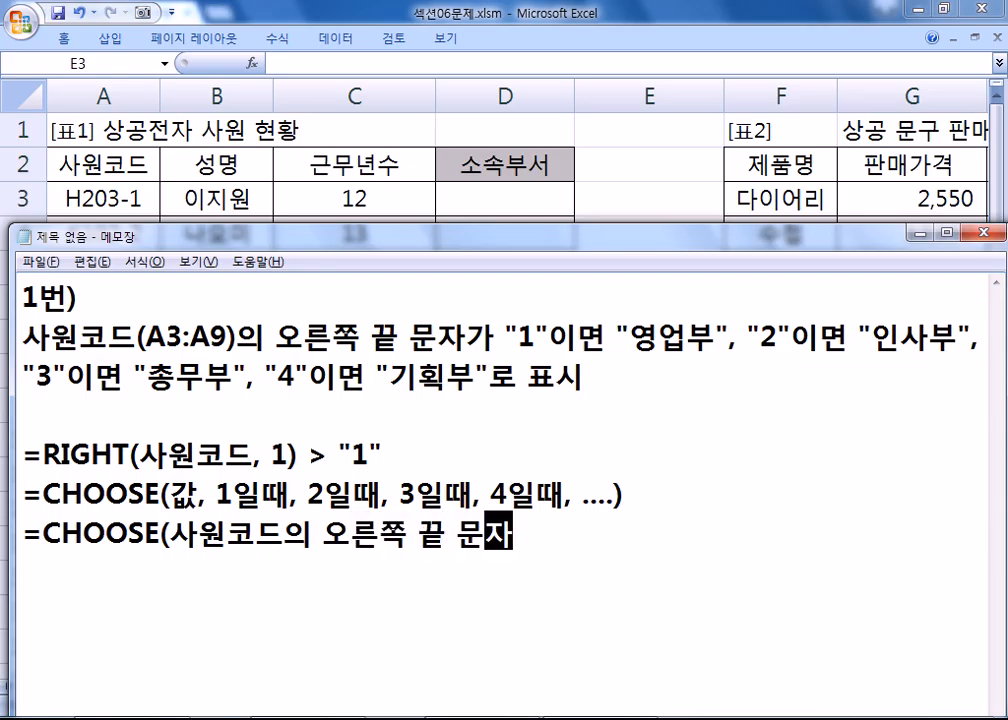
pyautogui.write(', "영업부", "인사부')
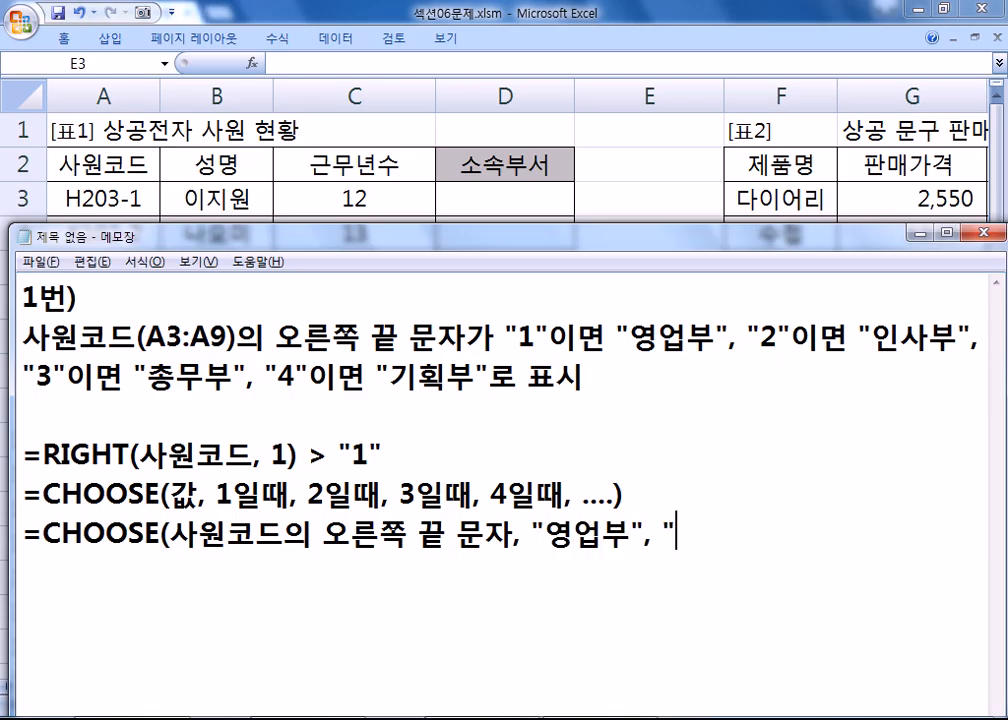
pyautogui.write('", "')
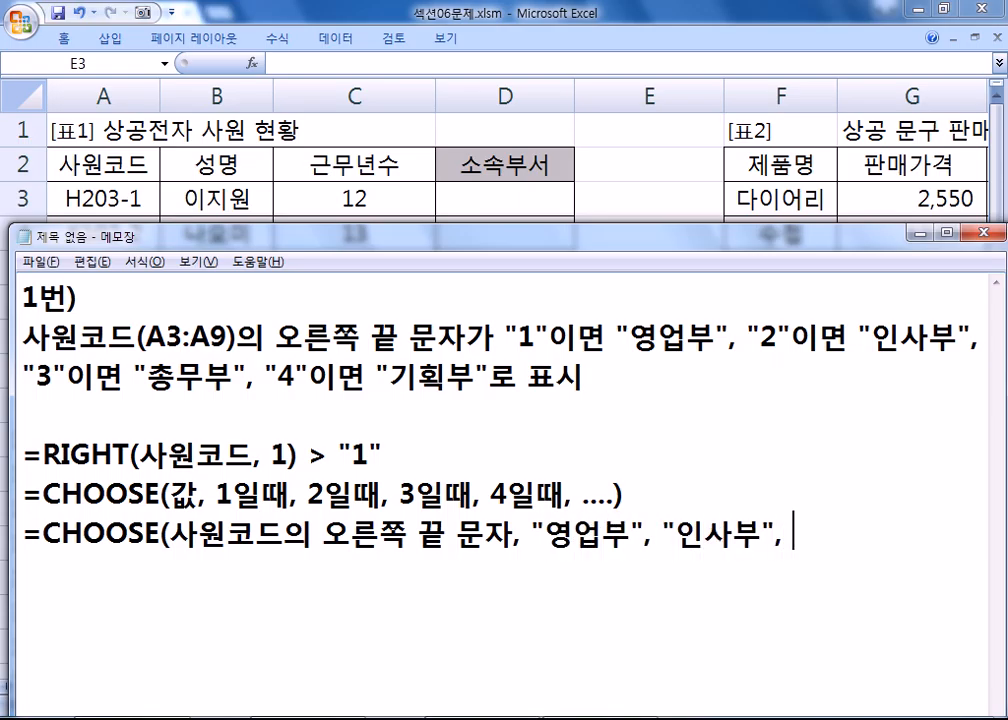
pyautogui.write('총무부", "깅')
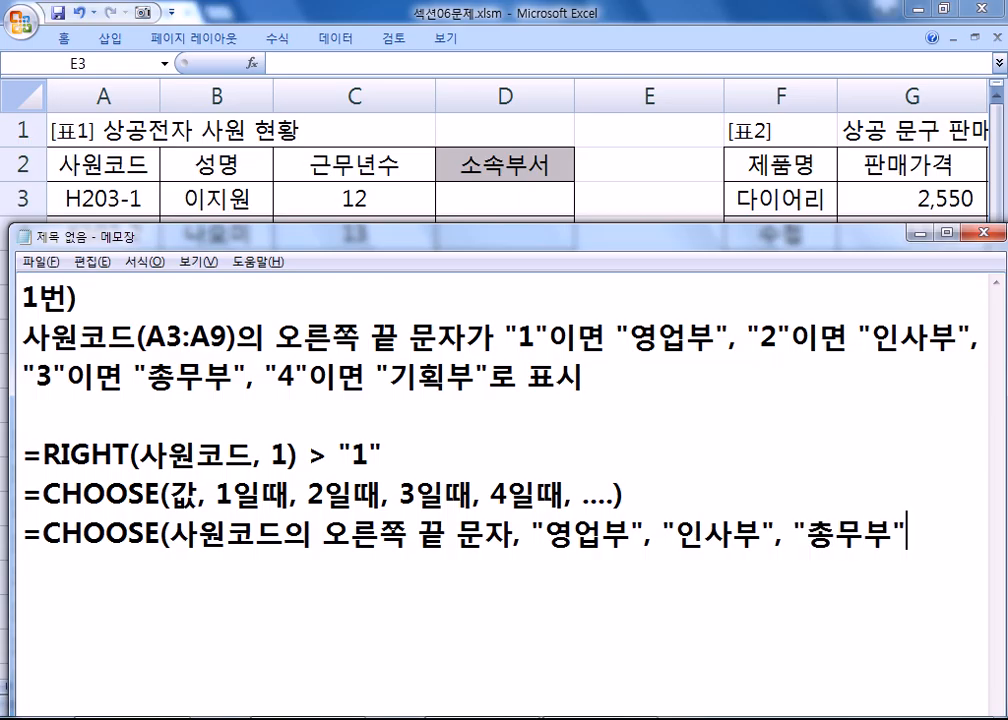
pyautogui.write('획부")')
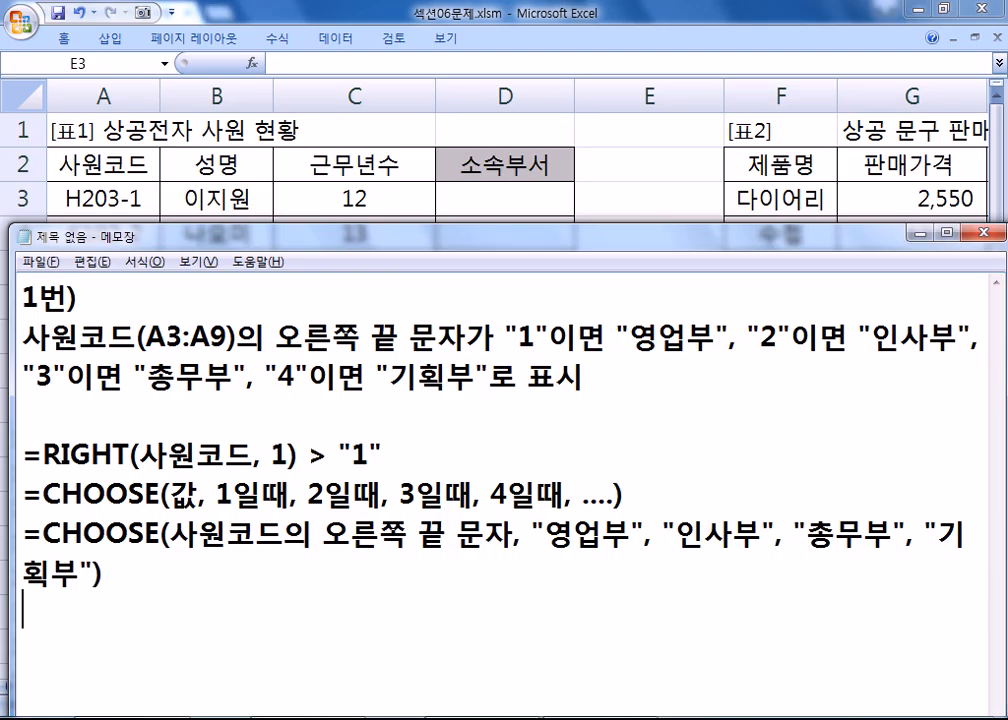
# - Set the Notepad font size to 20 through 서식 > 글꼴
pyautogui.click(144, 262)
pyautogui.click(153, 302)
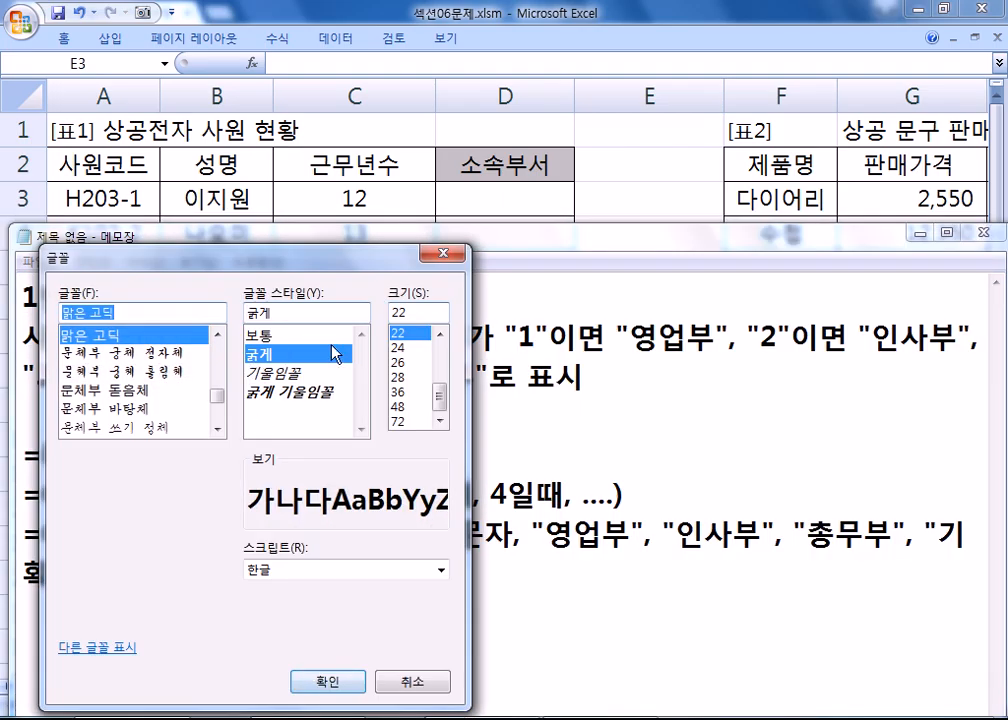
pyautogui.click(438, 334)
pyautogui.click(415, 332)
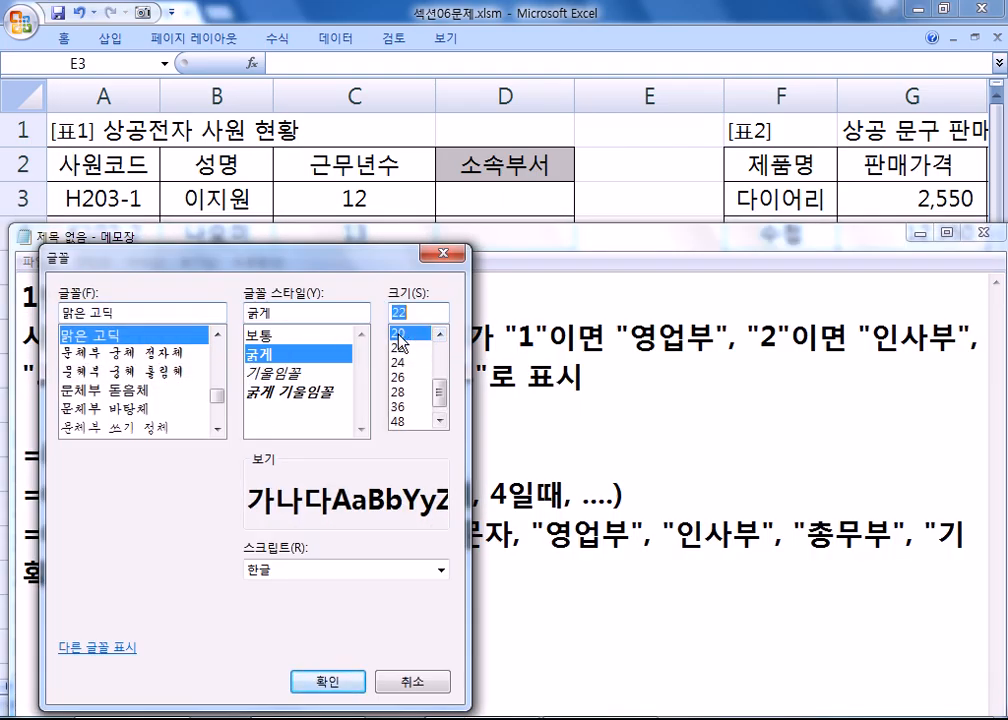
pyautogui.click(327, 684)
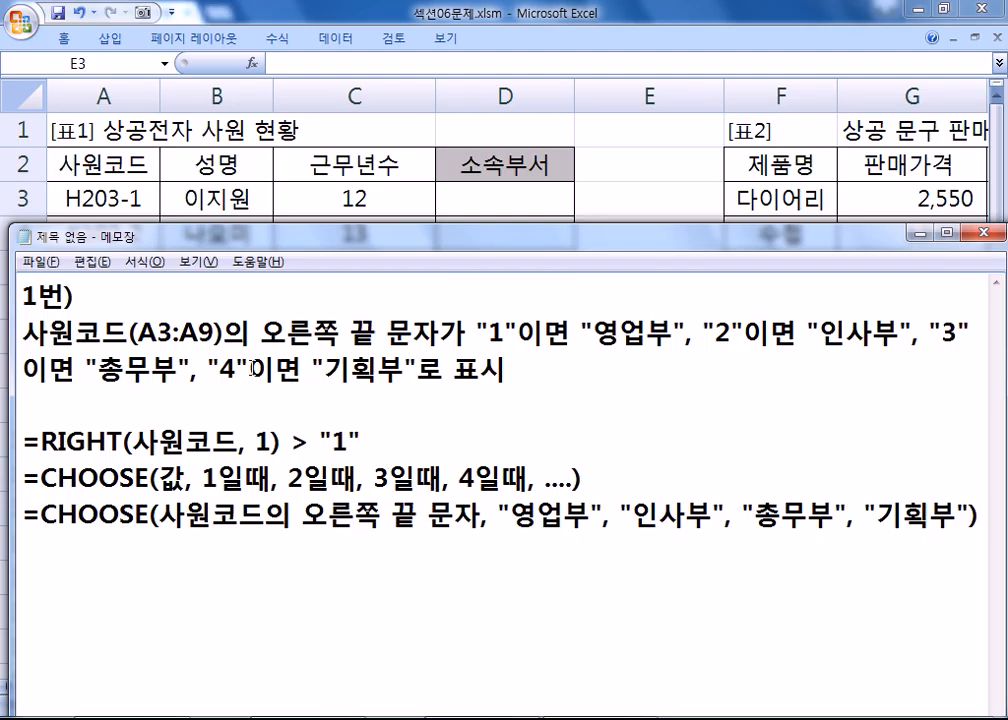
pyautogui.scroll(-1, 291, 374)
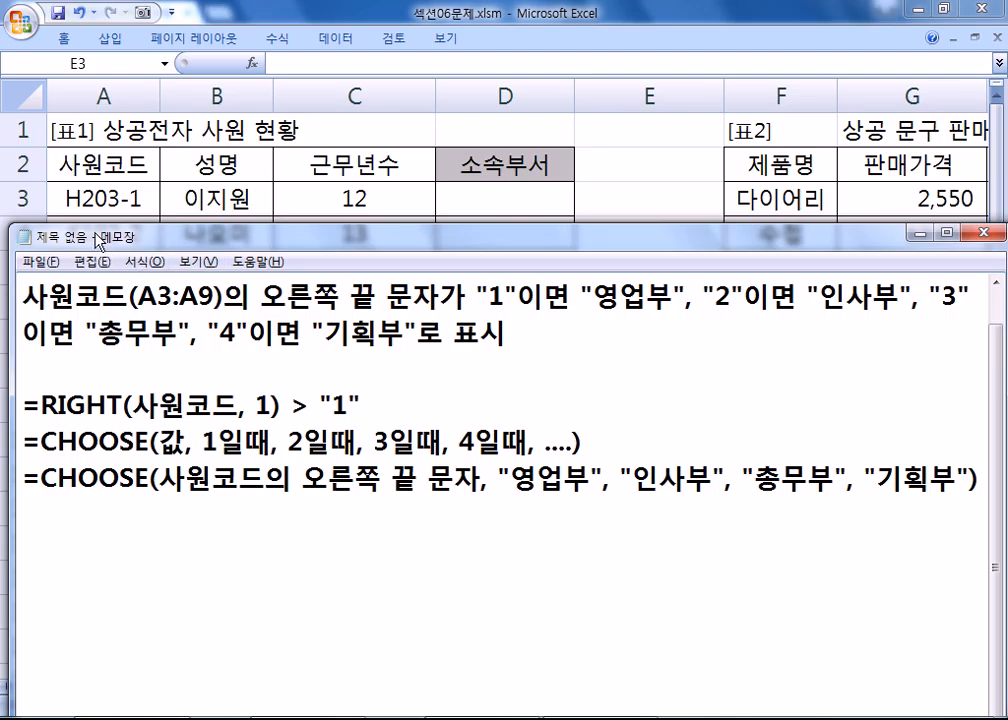
pyautogui.click(149, 448)
pyautogui.click(574, 440)
# - Duplicate the draft CHOOSE line, pointing out its 값 and 일때 arguments
pyautogui.moveTo(21, 474); pyautogui.dragTo(27, 508)
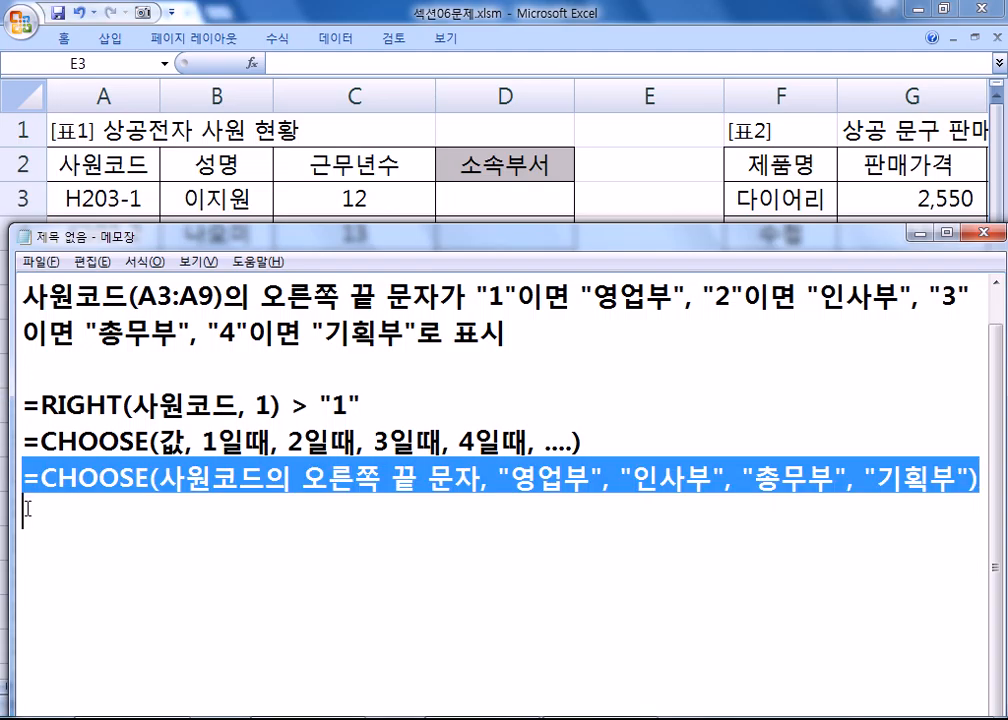
pyautogui.hotkey('ctrl', 'c')
pyautogui.hotkey('ctrl', 'v')
pyautogui.hotkey('ctrl', 'v')
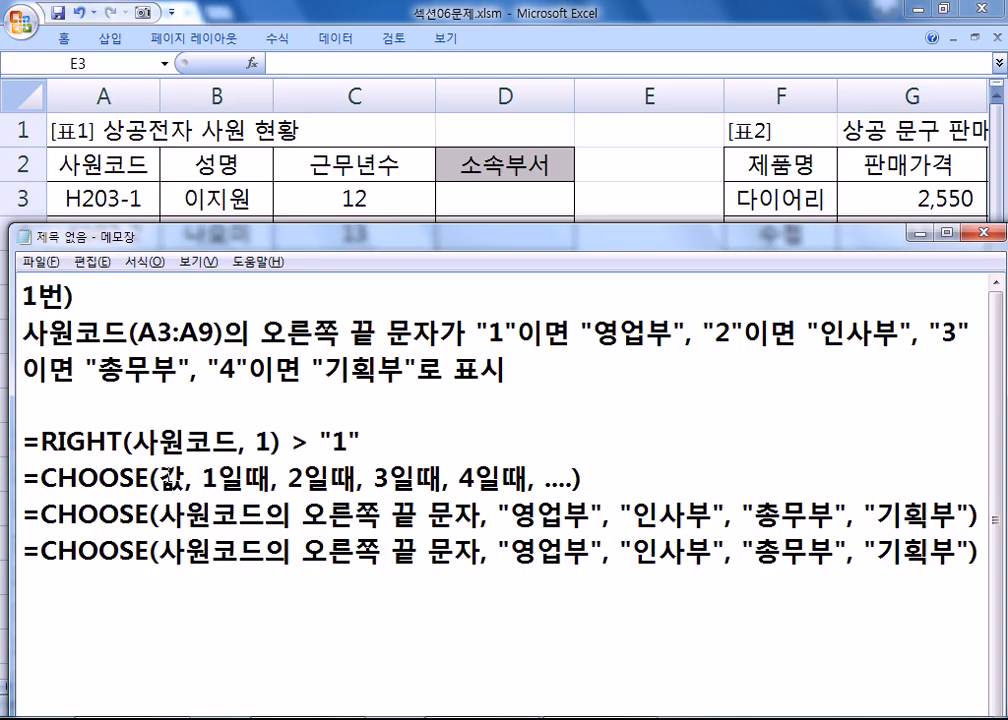
pyautogui.doubleClick(166, 481)
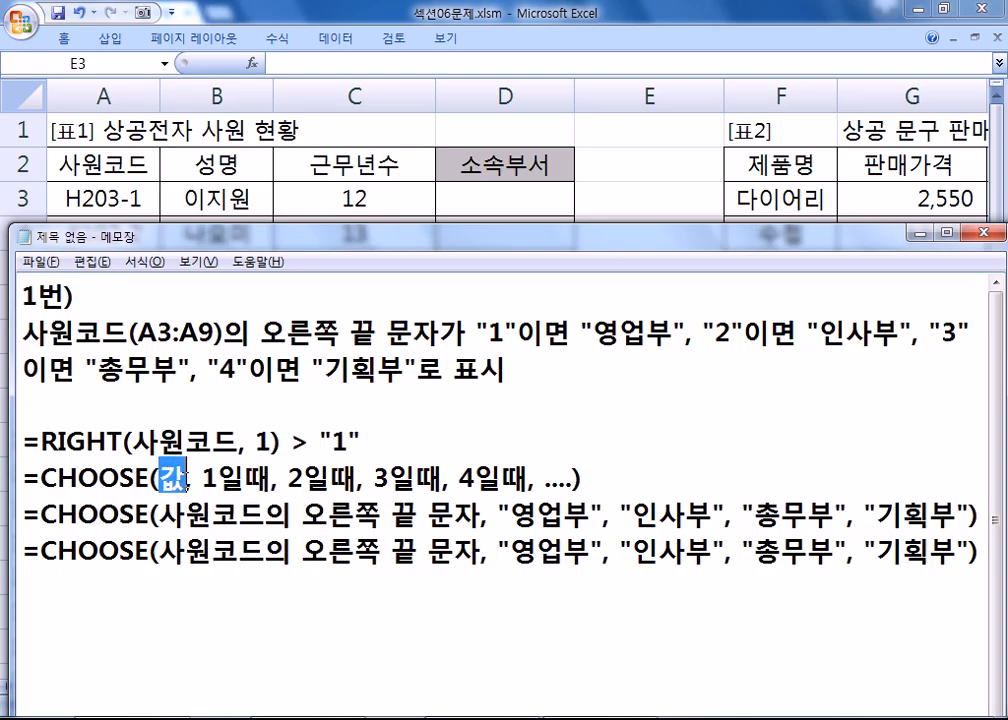
pyautogui.doubleClick(222, 479)
pyautogui.moveTo(289, 478); pyautogui.dragTo(519, 480)
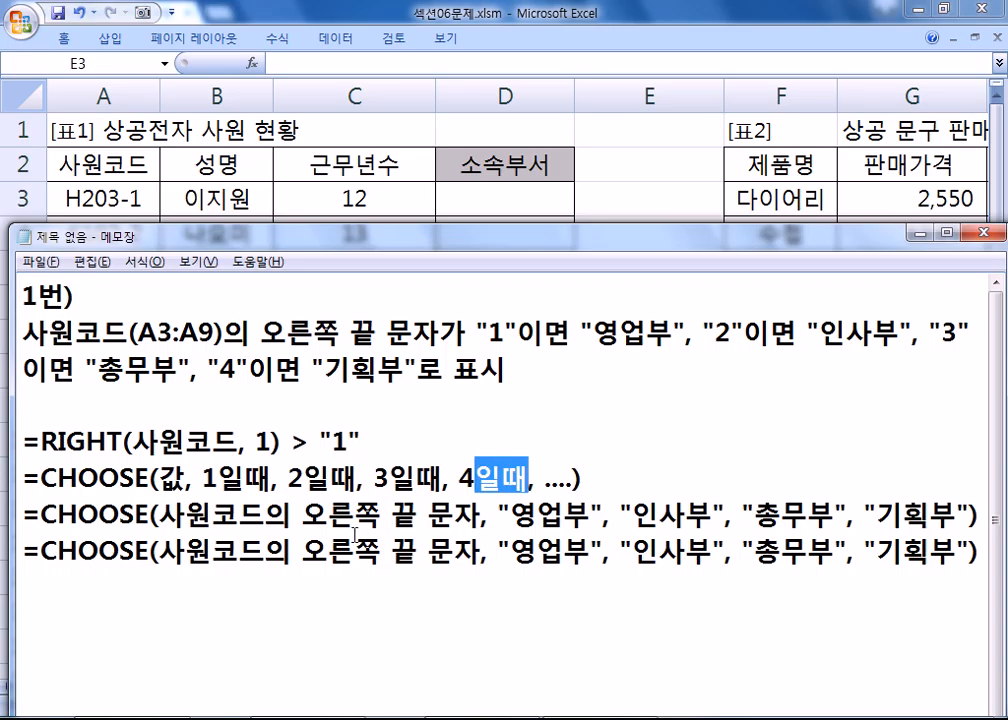
# - Replace the copy's first argument with RIGHT(A3, 1) and select the finished CHOOSE formula
pyautogui.moveTo(41, 440); pyautogui.dragTo(282, 441)
pyautogui.moveTo(160, 551); pyautogui.dragTo(482, 556)
pyautogui.hotkey('ctrl', 'v')
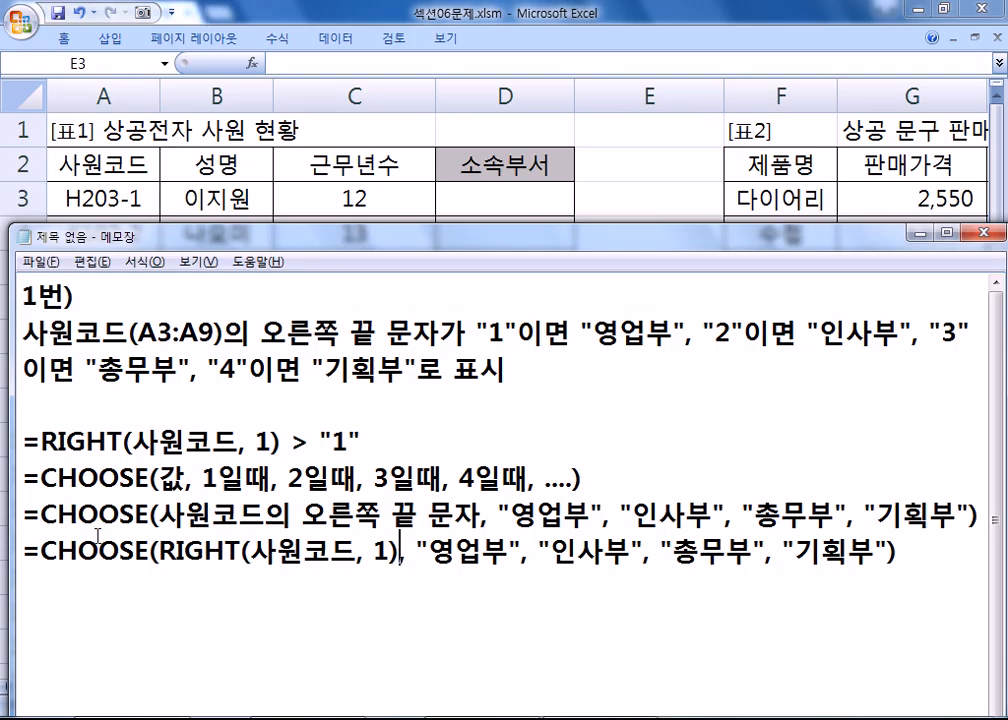
pyautogui.moveTo(252, 551); pyautogui.dragTo(357, 551)
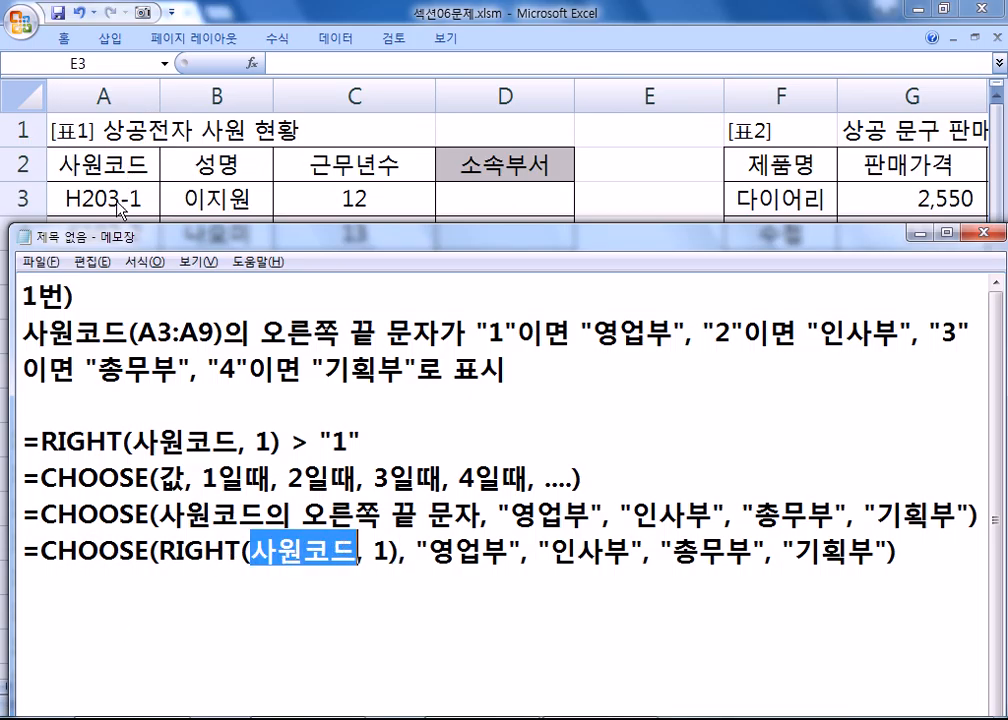
pyautogui.write('A3')
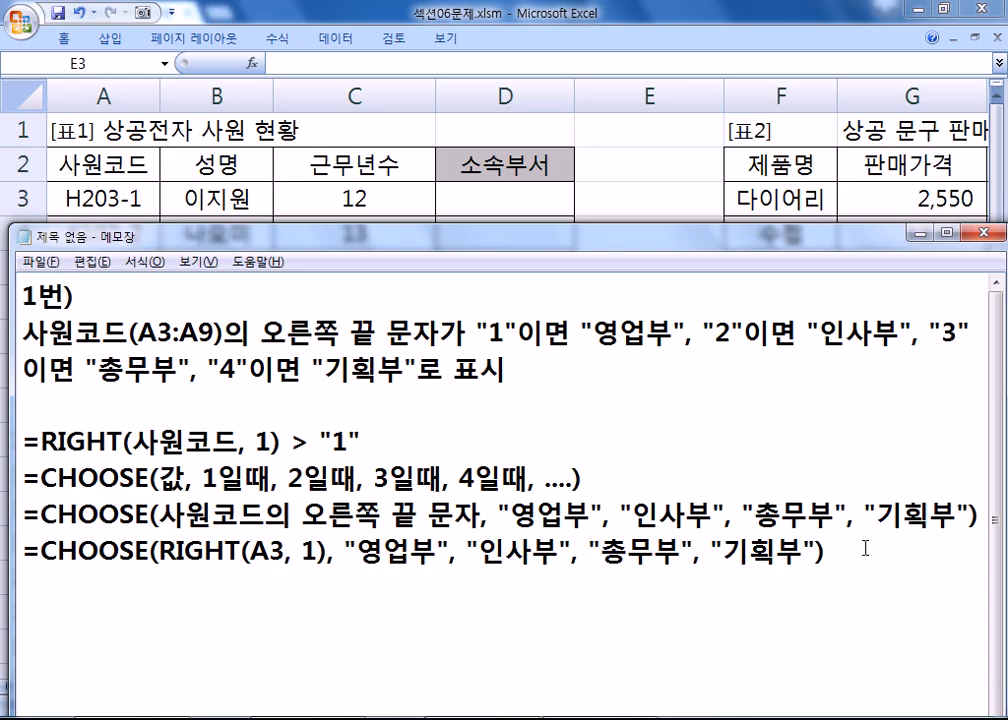
pyautogui.moveTo(834, 550); pyautogui.dragTo(3, 545)
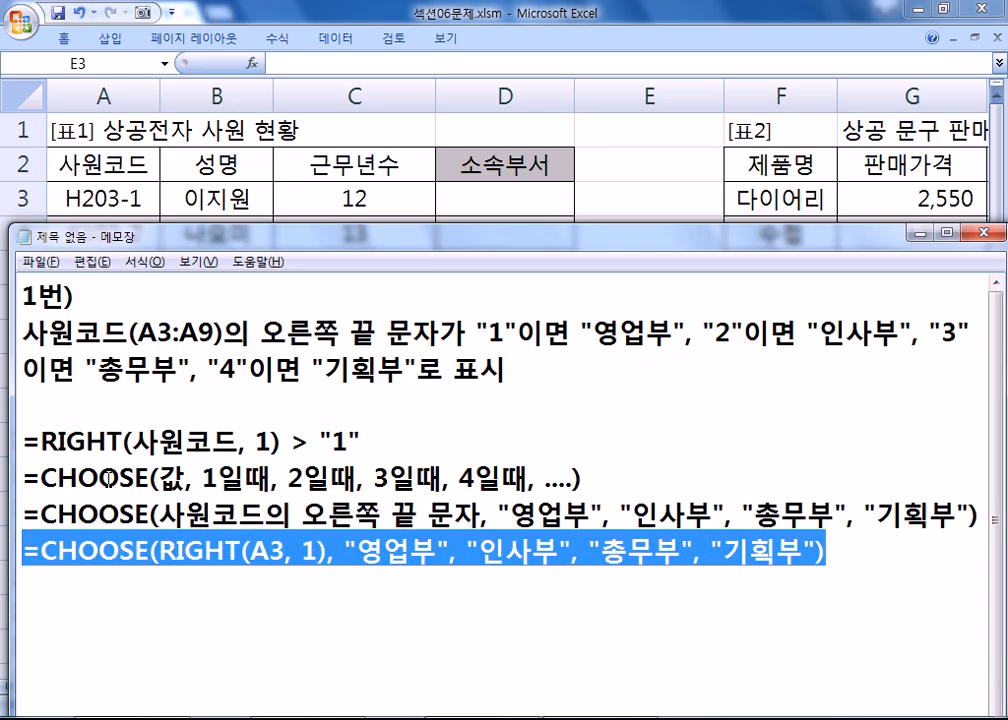
# - Paste the CHOOSE formula into D3 and fill it down to D9
pyautogui.click(523, 205)
pyautogui.click(519, 198)
pyautogui.hotkey('ctrl', 'v')
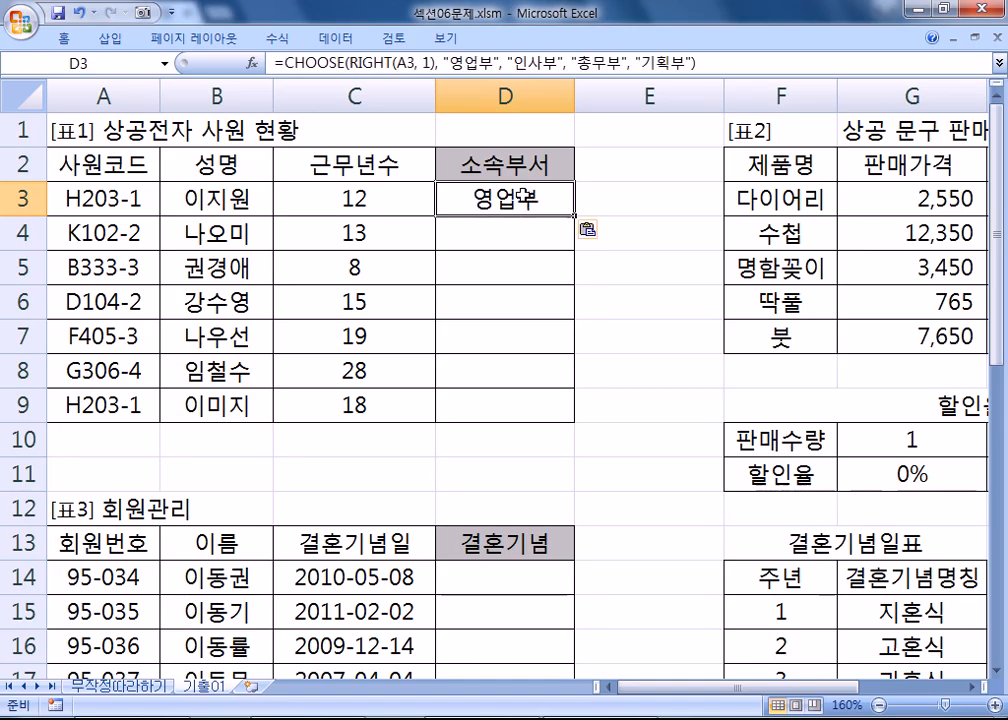
pyautogui.moveTo(576, 215); pyautogui.dragTo(589, 437)
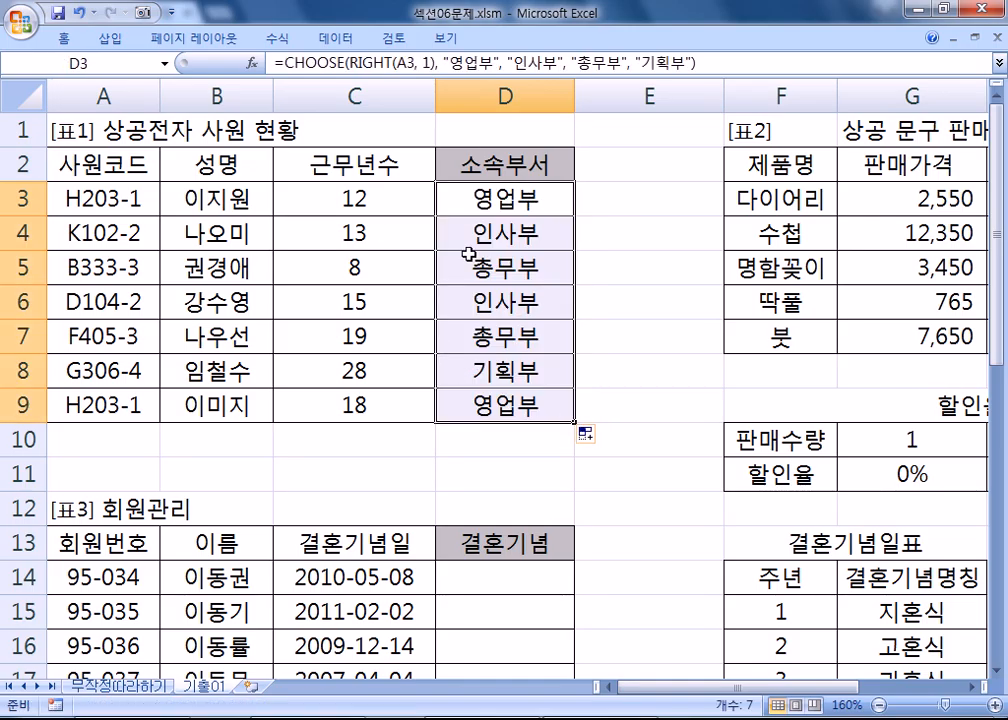
pyautogui.click(505, 198)
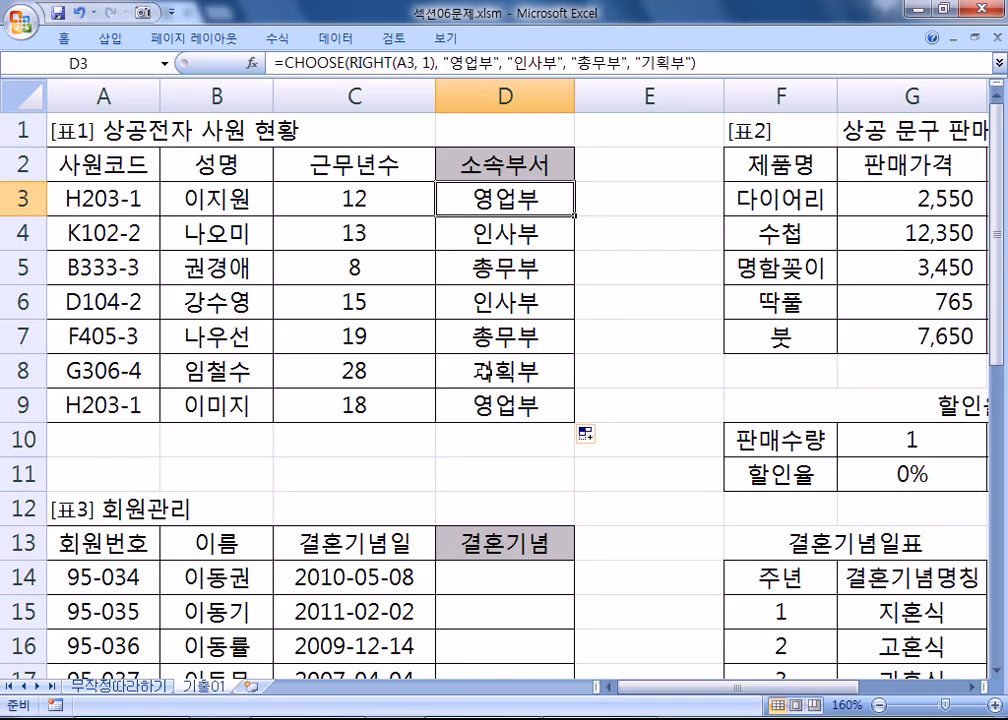
# - Select the 근무년수 values C3:C9 to read their total of 113
pyautogui.hotkey('alt', 'Tab')
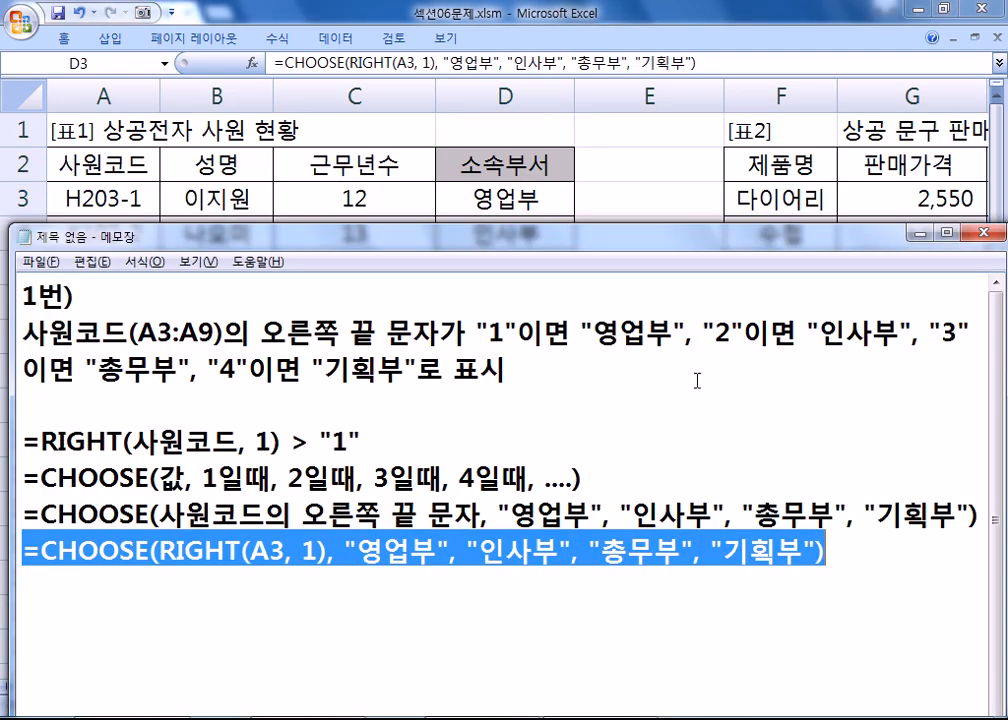
pyautogui.click(265, 598)
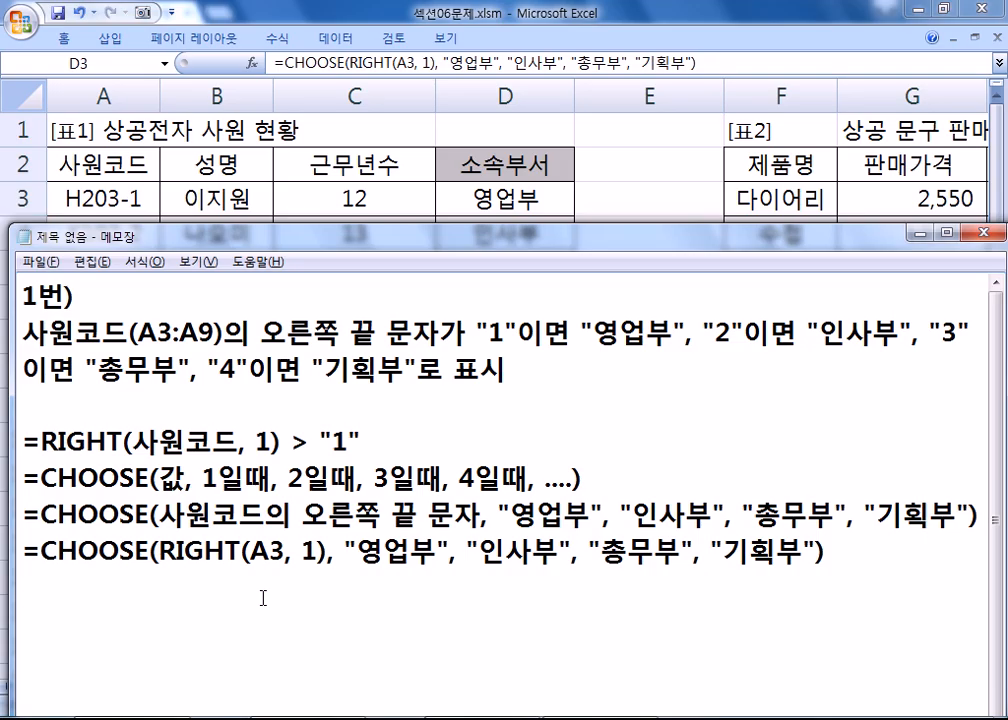
pyautogui.hotkey('alt', 'Tab')
pyautogui.click(357, 428)
pyautogui.moveTo(367, 198); pyautogui.dragTo(365, 408)
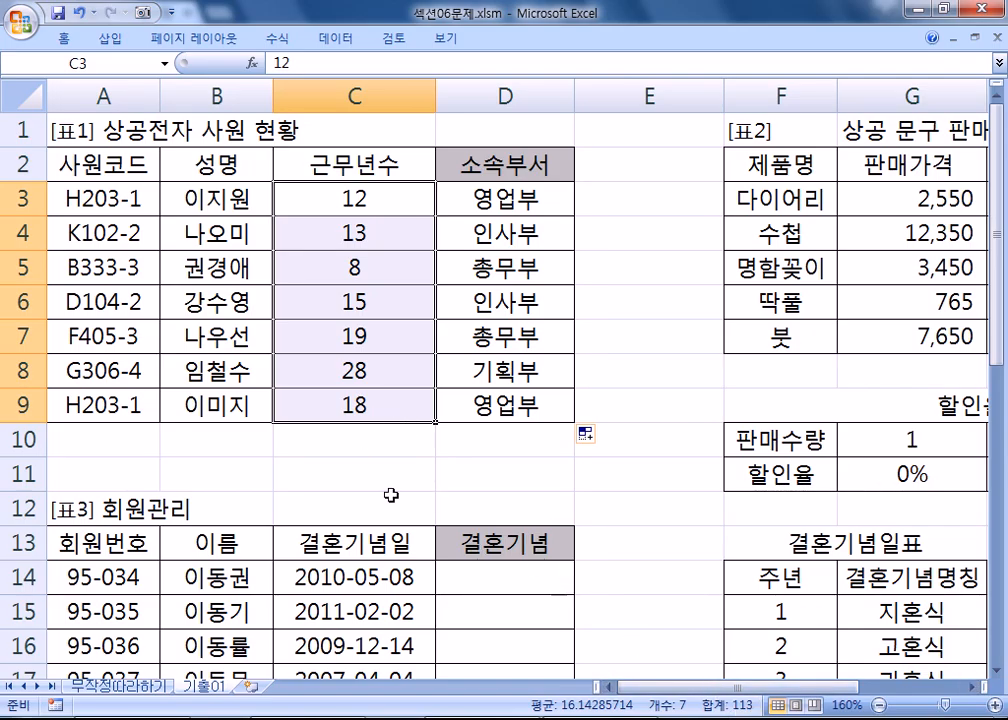
pyautogui.click(331, 434)
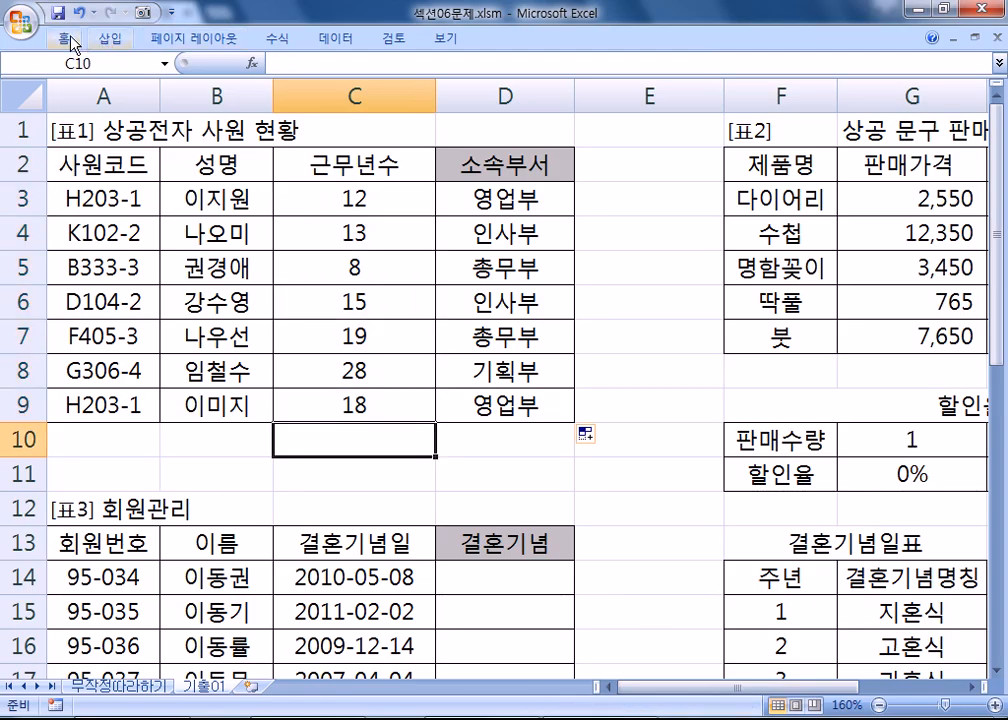
pyautogui.click(272, 39)
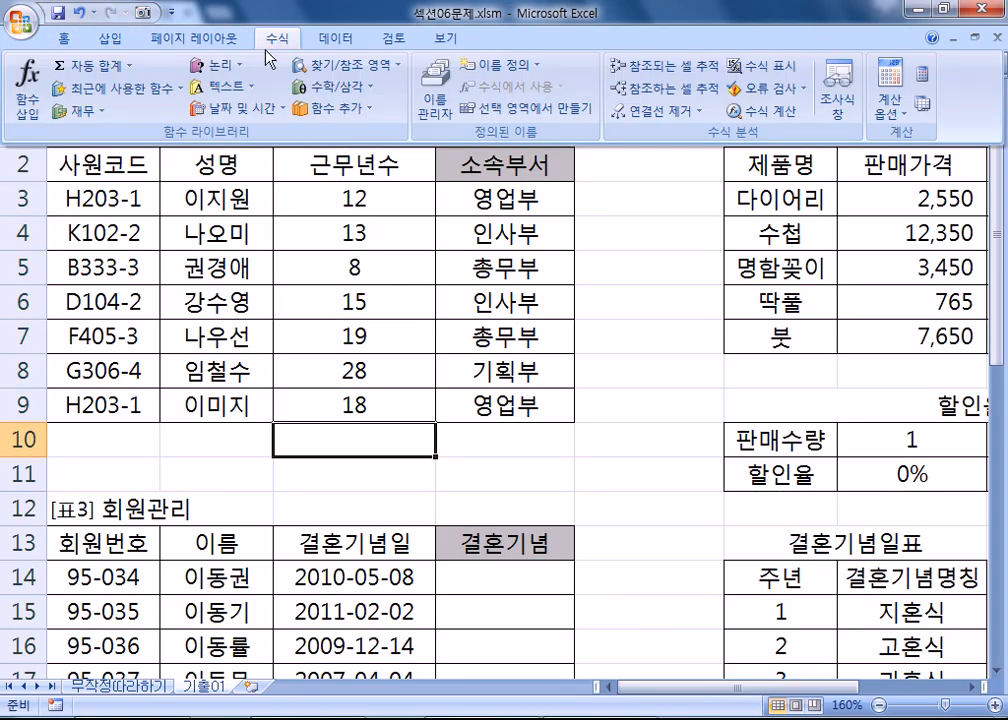
pyautogui.click(65, 65)
pyautogui.press('Return')
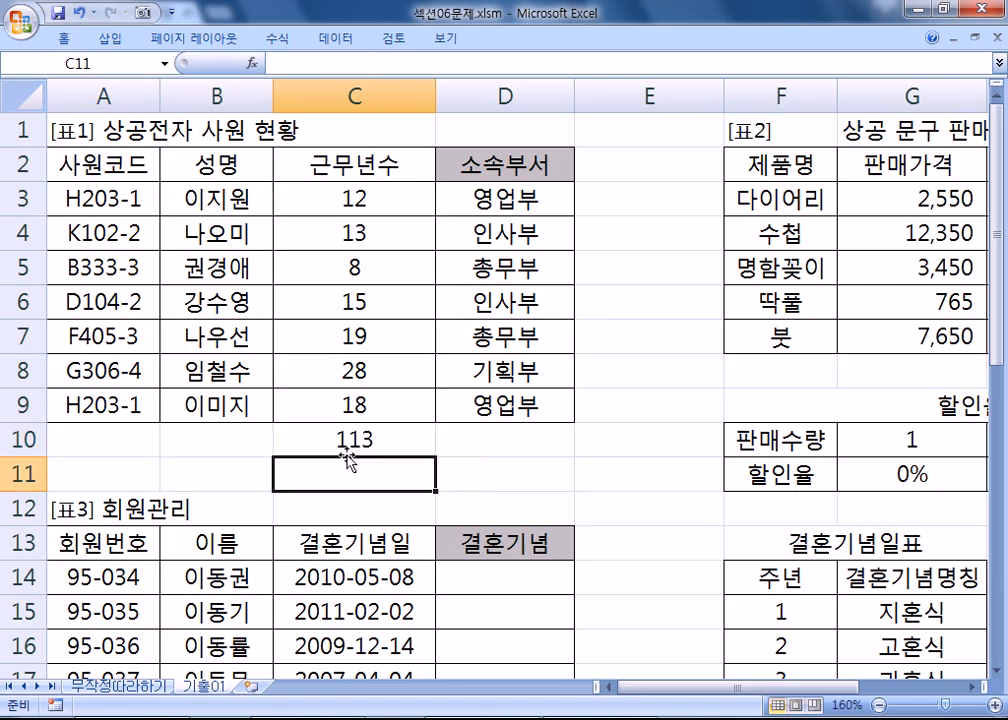
pyautogui.click(358, 450)
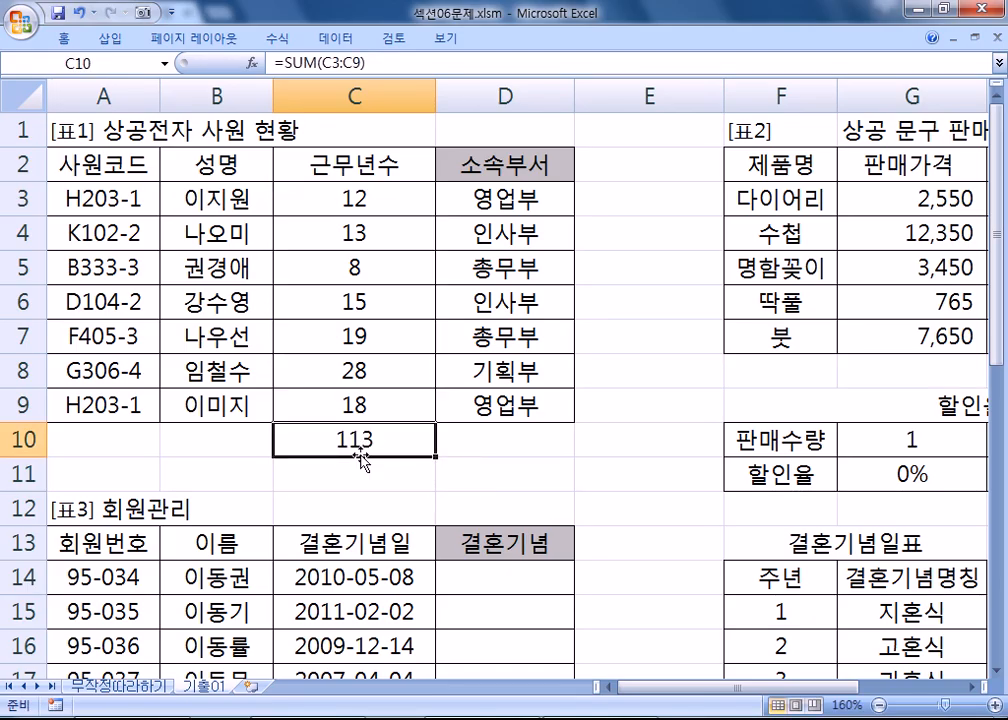
pyautogui.press('Delete')
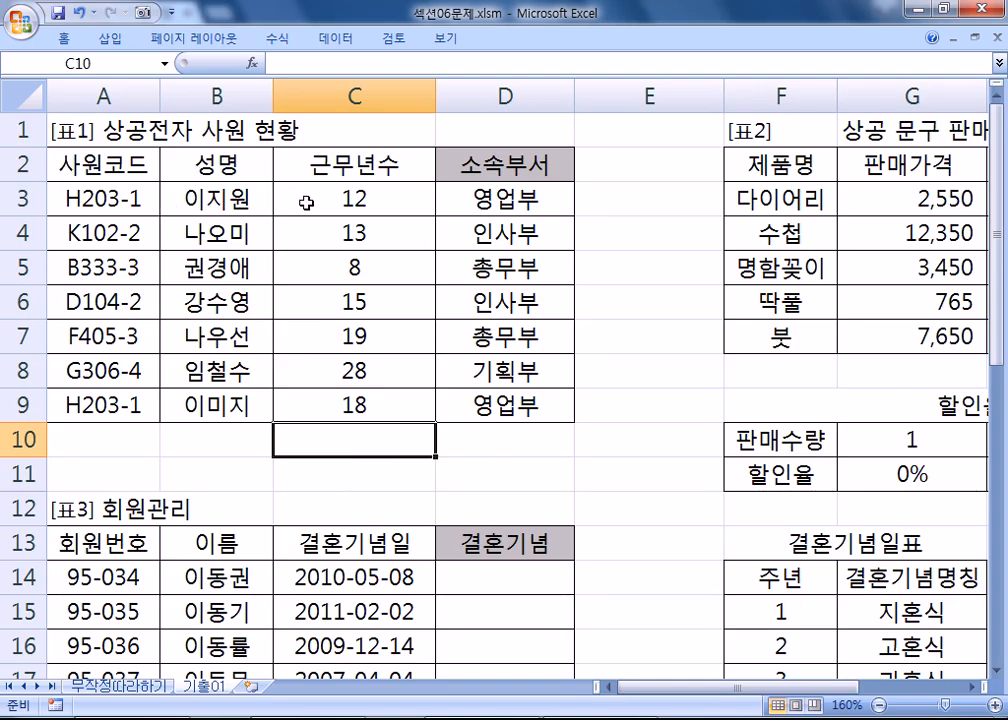
# - Compare the quoted "1" in the rule with the final 1 of code H203-1 in A3
pyautogui.click(140, 200)
pyautogui.hotkey('alt', 'Tab')
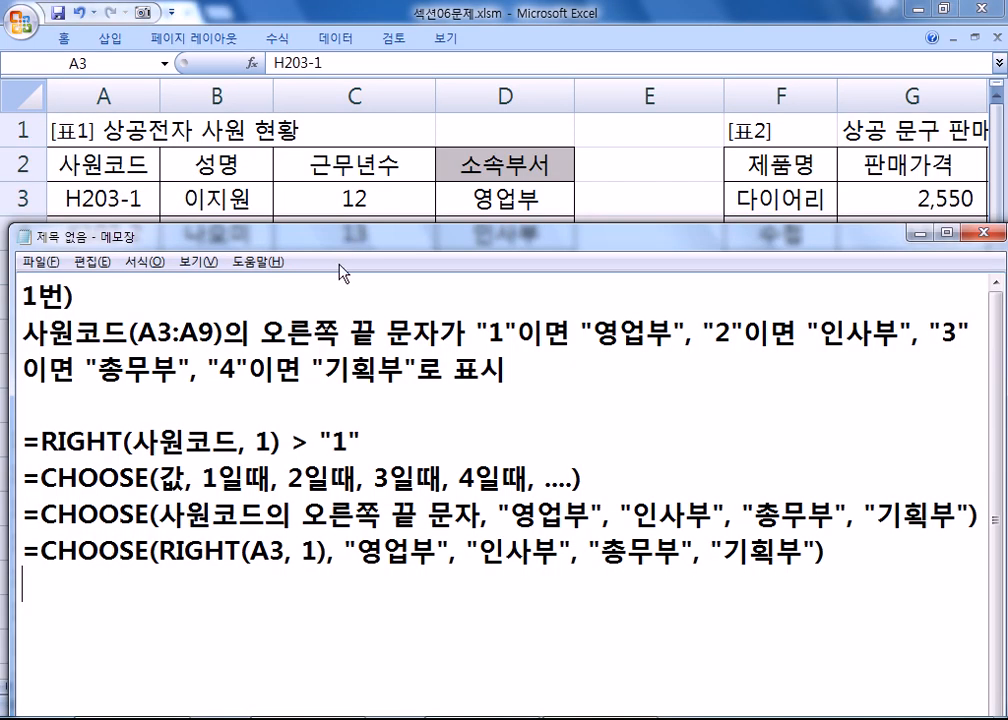
pyautogui.moveTo(491, 333); pyautogui.dragTo(506, 334)
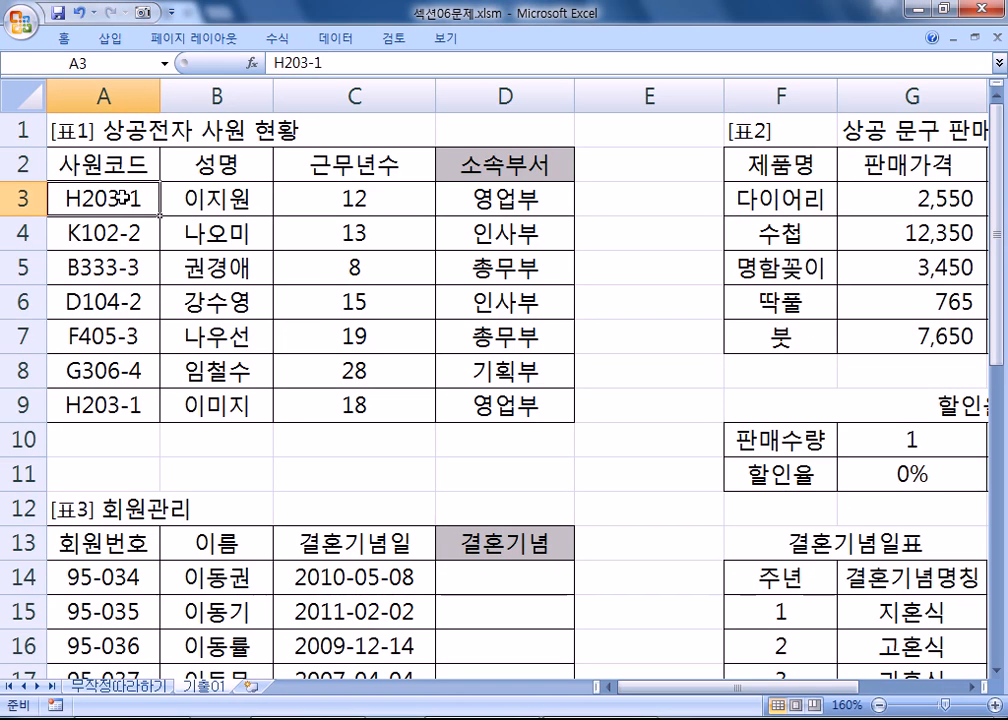
pyautogui.doubleClick(108, 197)
pyautogui.moveTo(128, 197); pyautogui.dragTo(148, 224)
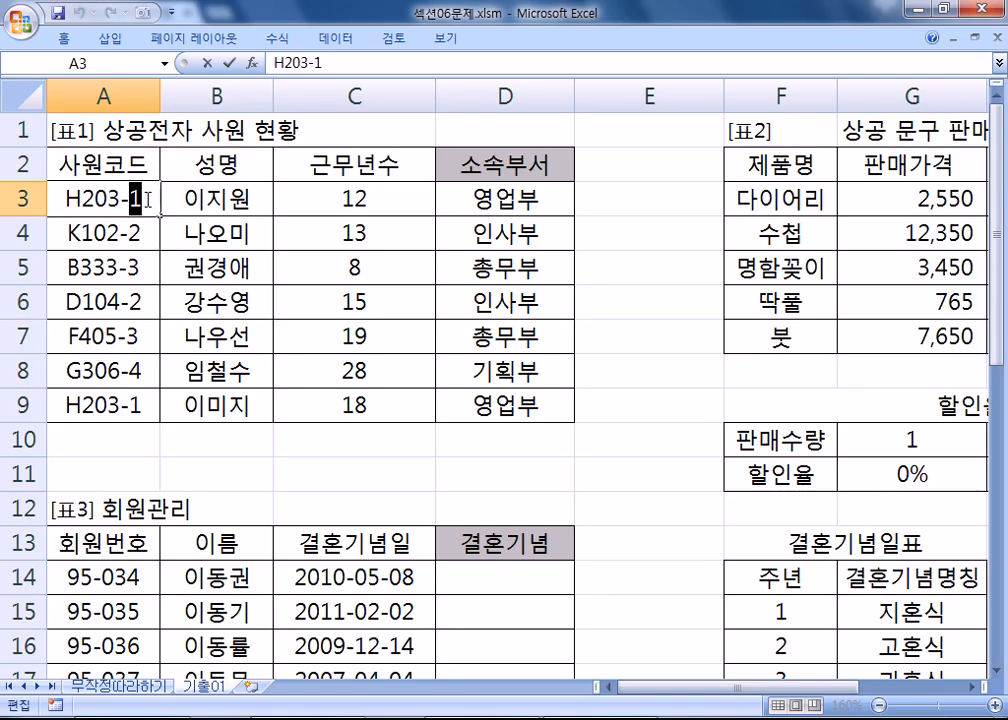
pyautogui.hotkey('alt', 'Tab')
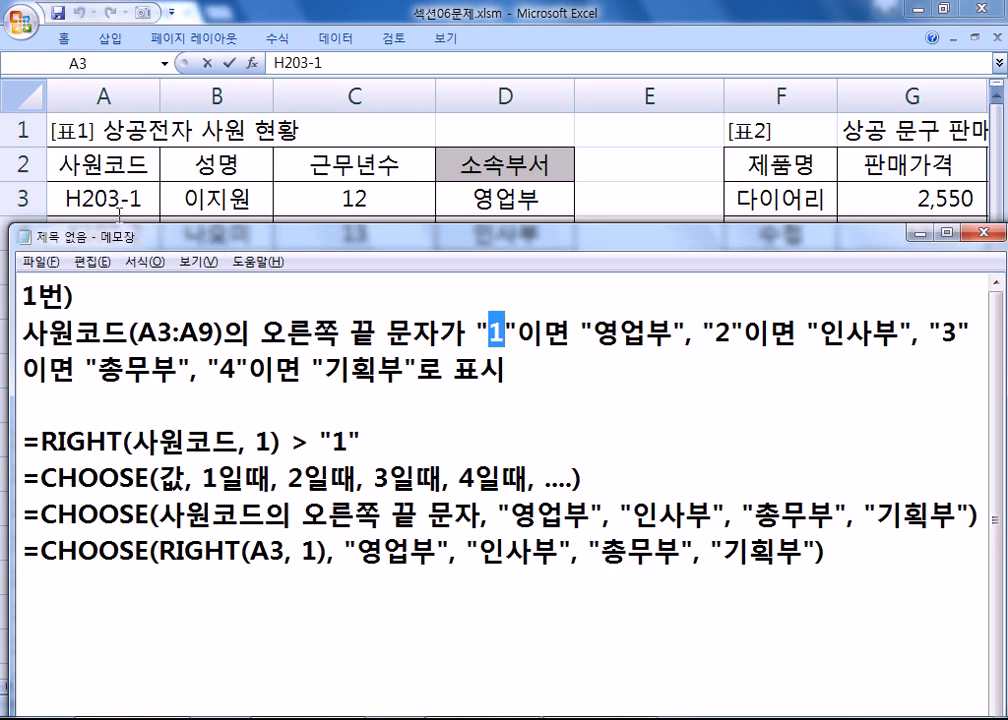
# - Add the note * 숫자 1이 아닌 문자 "1"로 판별 under the description, then a blank line
pyautogui.click(546, 395)
pyautogui.write('* TNT')
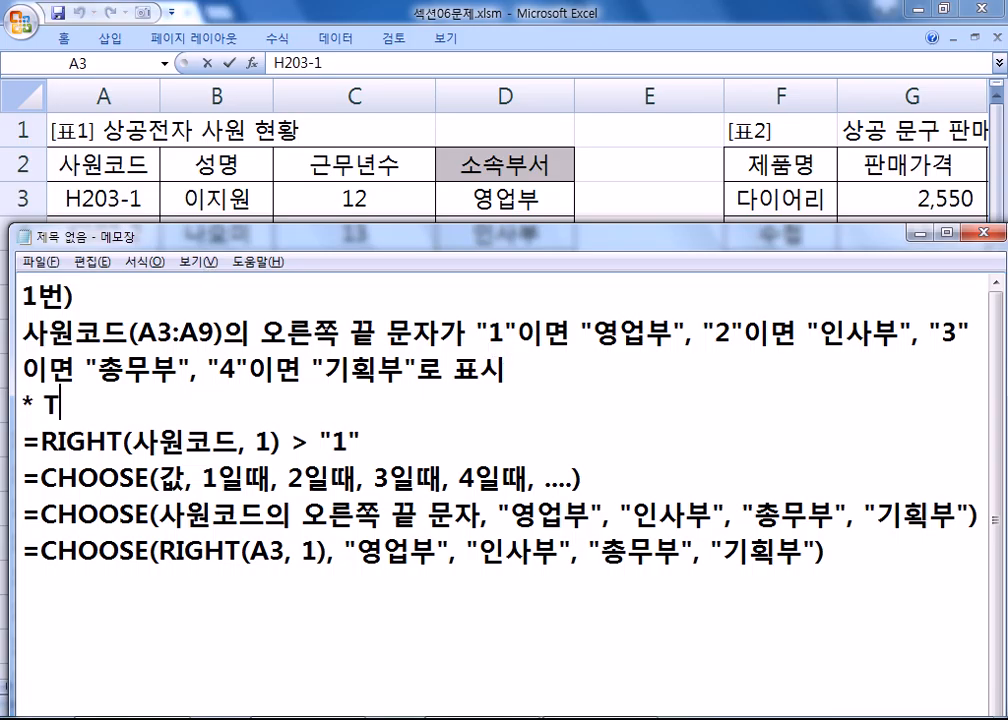
pyautogui.press('BackSpace')
pyautogui.press('BackSpace')
pyautogui.press('BackSpace')
pyautogui.write('숫자')
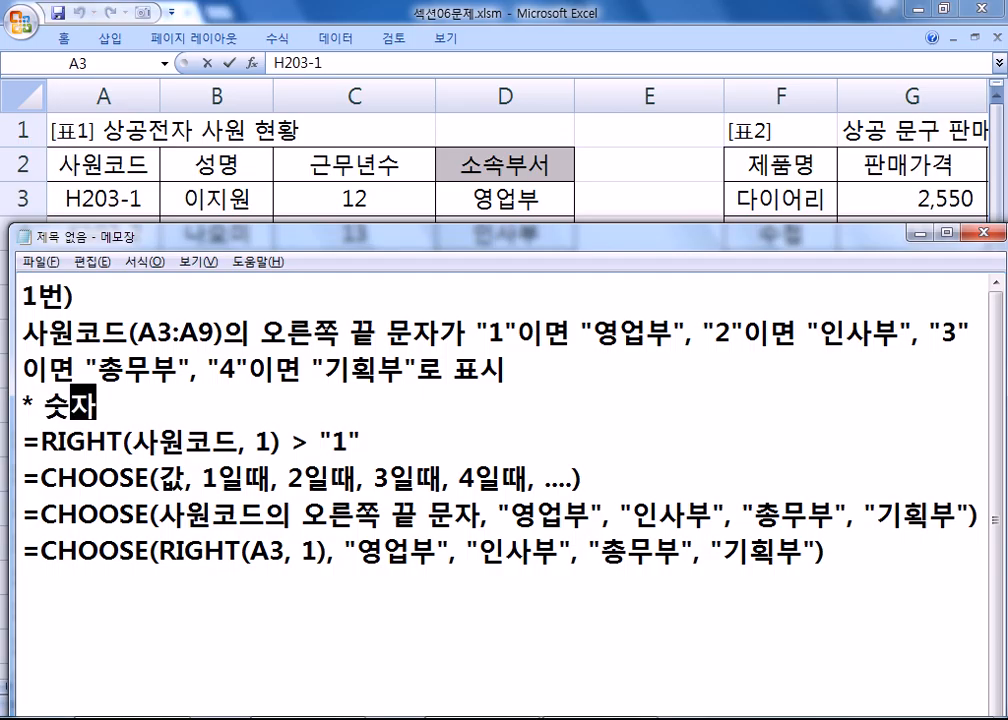
pyautogui.write(' 1DL')
pyautogui.press('BackSpace')
pyautogui.press('BackSpace')
pyautogui.write('이 아닌 문자')
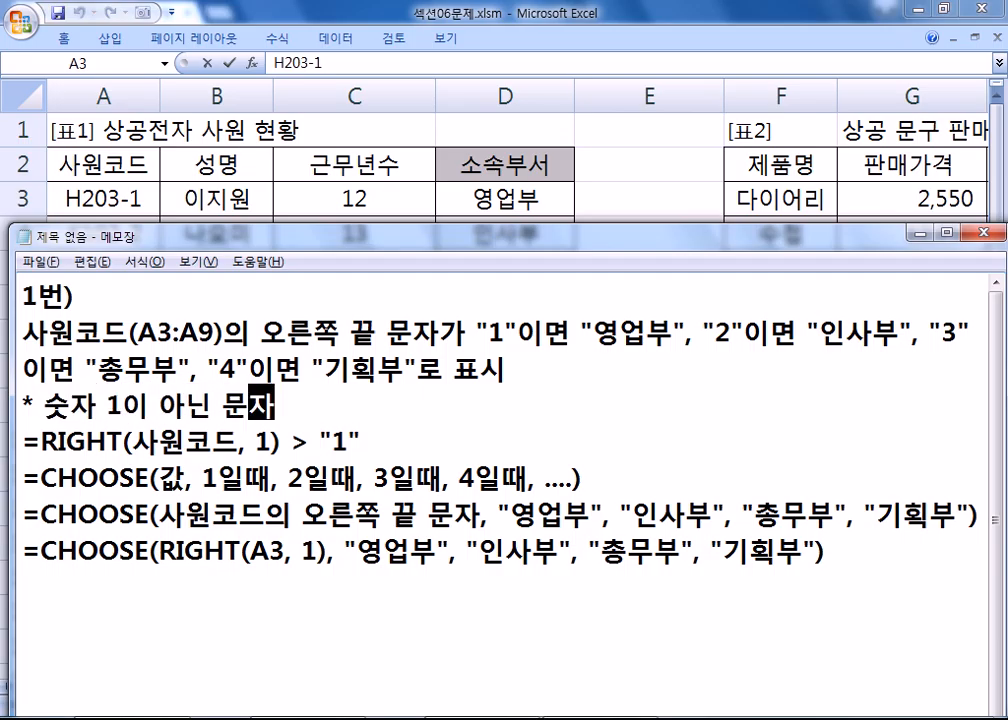
pyautogui.write(' "1"FH')
pyautogui.press('BackSpace')
pyautogui.press('BackSpace')
pyautogui.press('Hangul')
pyautogui.write('ㄹㅗ 판벼')
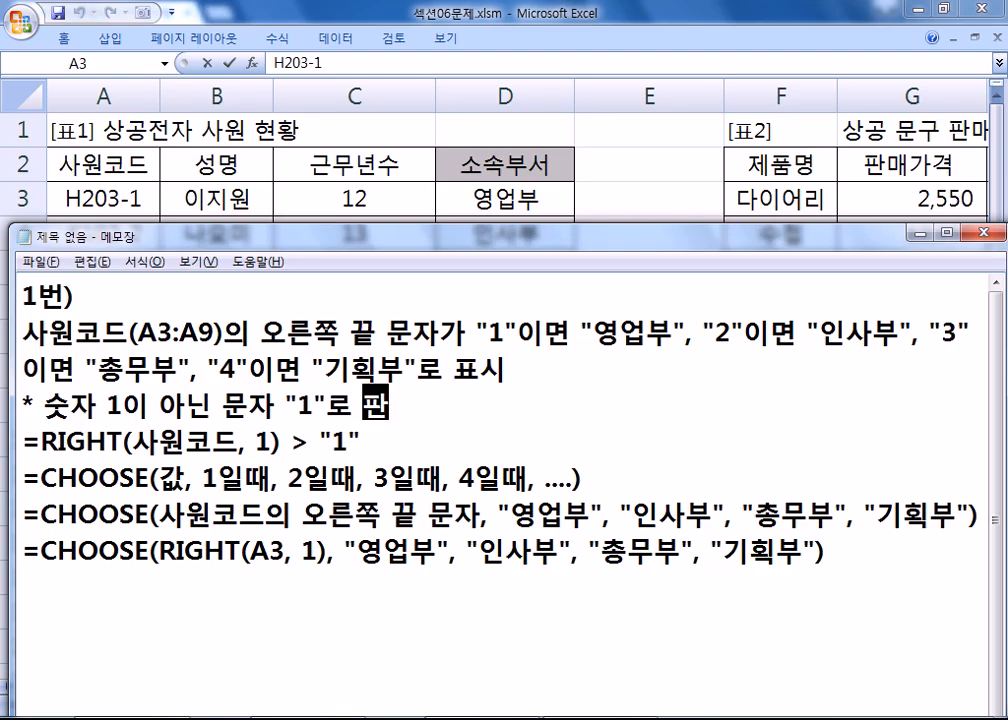
pyautogui.write('ㄹ')
pyautogui.press('Return')
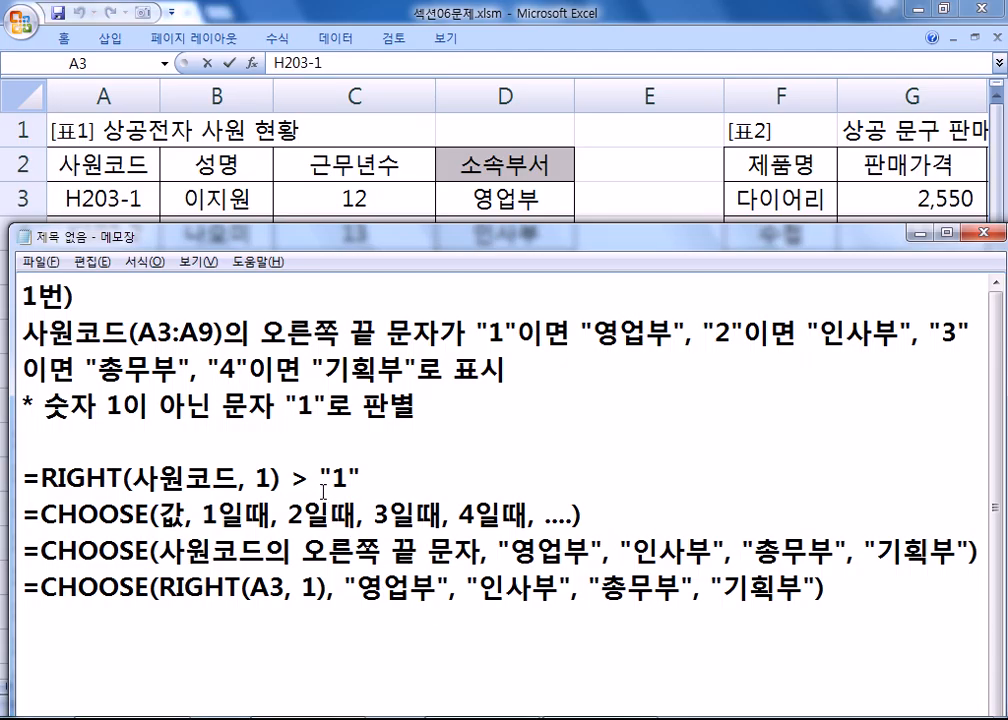
pyautogui.doubleClick(302, 406)
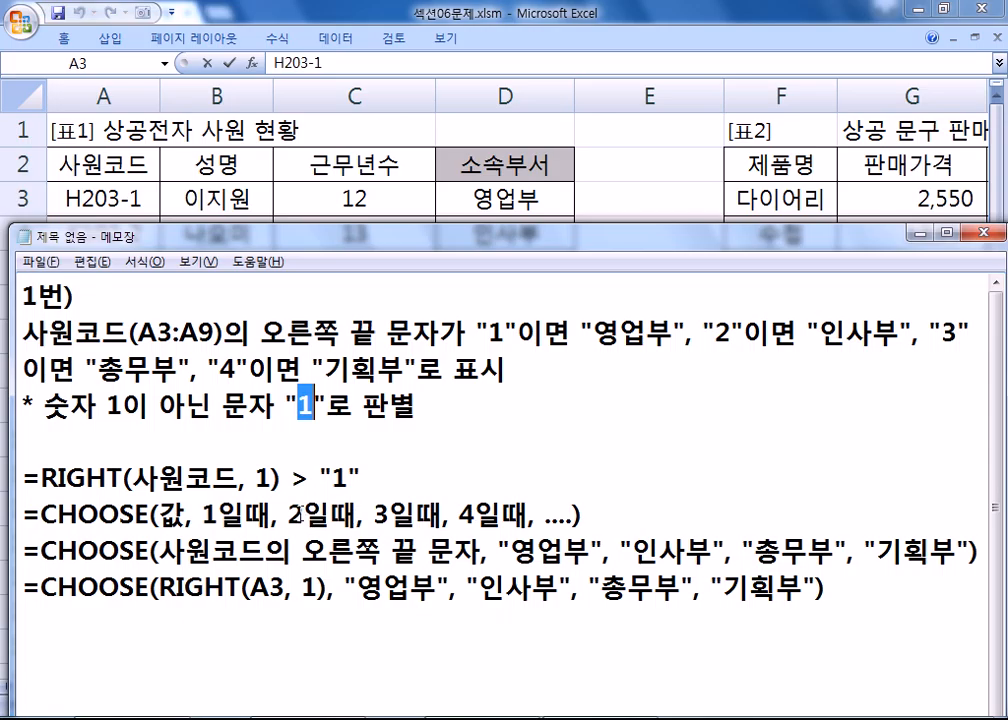
# - Start a new '* IF(' note line and paste the phrase 사원코드(A3:A9)의 오른쪽 끝 문자 after it
pyautogui.click(314, 437)
pyautogui.press('Return')
pyautogui.press('Up')
pyautogui.write('* ')
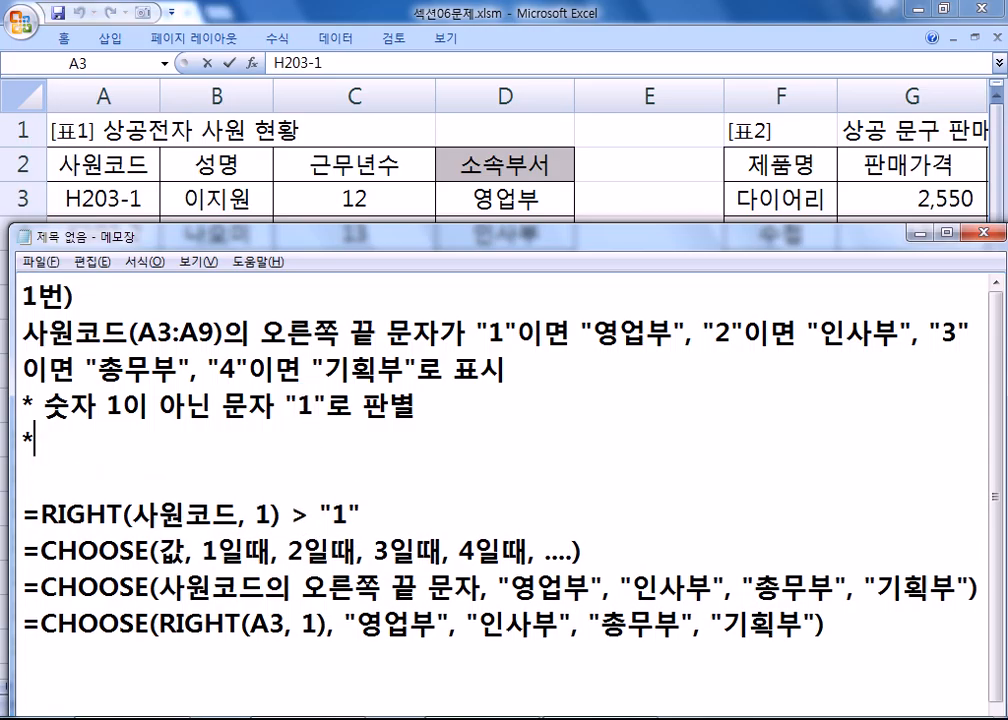
pyautogui.write('ㅑ')
pyautogui.press('BackSpace')
pyautogui.write('OI')
pyautogui.press('BackSpace')
pyautogui.press('BackSpace')
pyautogui.write('IF(')
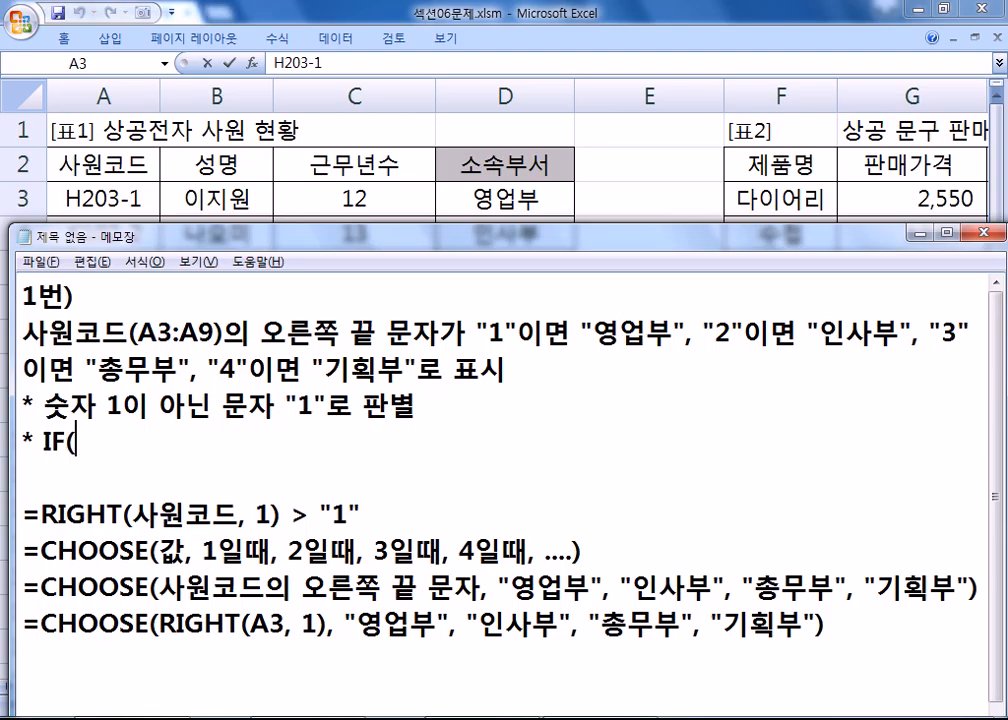
pyautogui.write('DH')
pyautogui.press('BackSpace')
pyautogui.press('BackSpace')
pyautogui.click(25, 332)
pyautogui.moveTo(32, 338); pyautogui.dragTo(438, 332)
pyautogui.click(109, 441)
pyautogui.write('사원코드(A3:A9)의 오른쪽 끝 문자')
# - Drop (A3:A9) and finish the line as = "1", "영업부", "기타")
pyautogui.moveTo(185, 441); pyautogui.dragTo(276, 441)
pyautogui.press('Delete')
pyautogui.press('End')
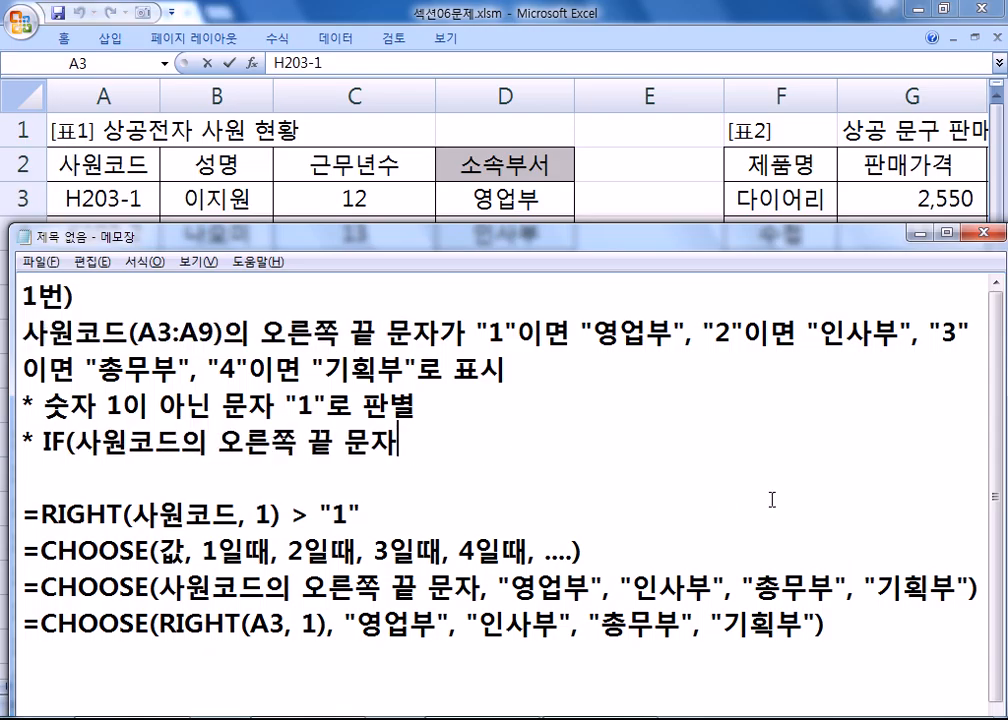
pyautogui.write('= "1"')
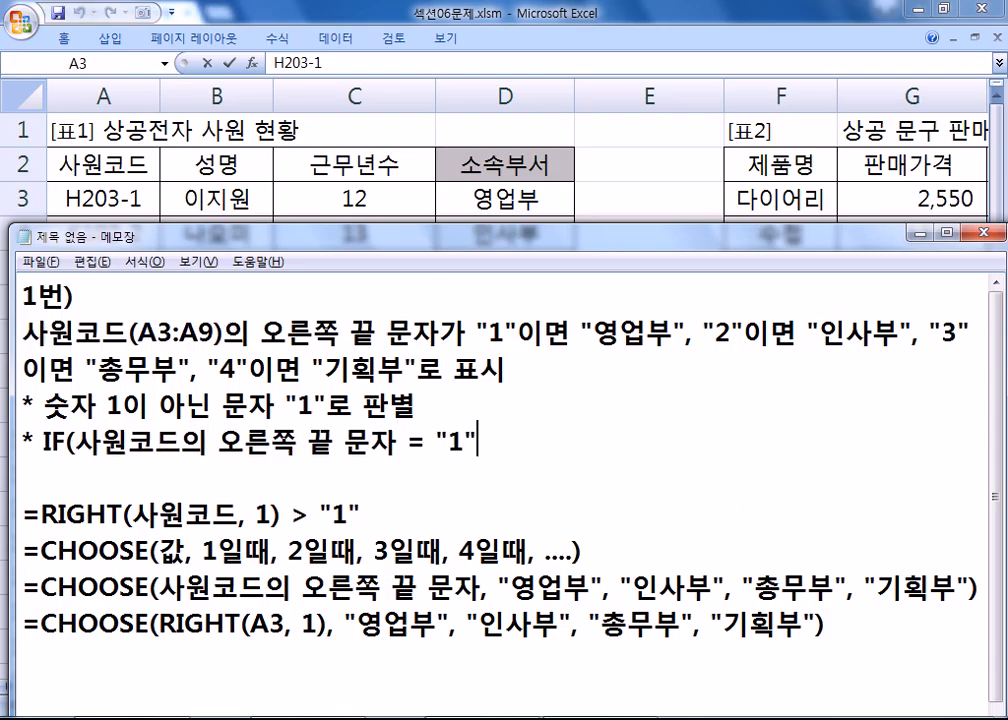
pyautogui.write(', D')
pyautogui.press('BackSpace')
pyautogui.write('"양ㅇ')
pyautogui.press('BackSpace')
pyautogui.press('BackSpace')
pyautogui.write('영어부')
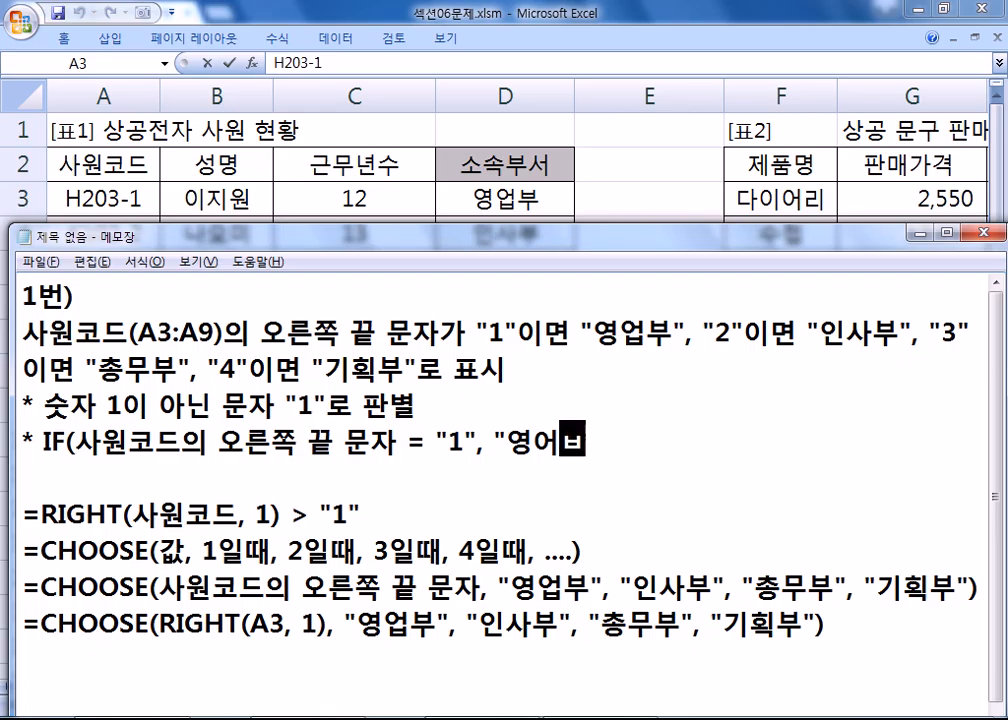
pyautogui.press('BackSpace')
pyautogui.press('BackSpace')
pyautogui.write('업부", ')
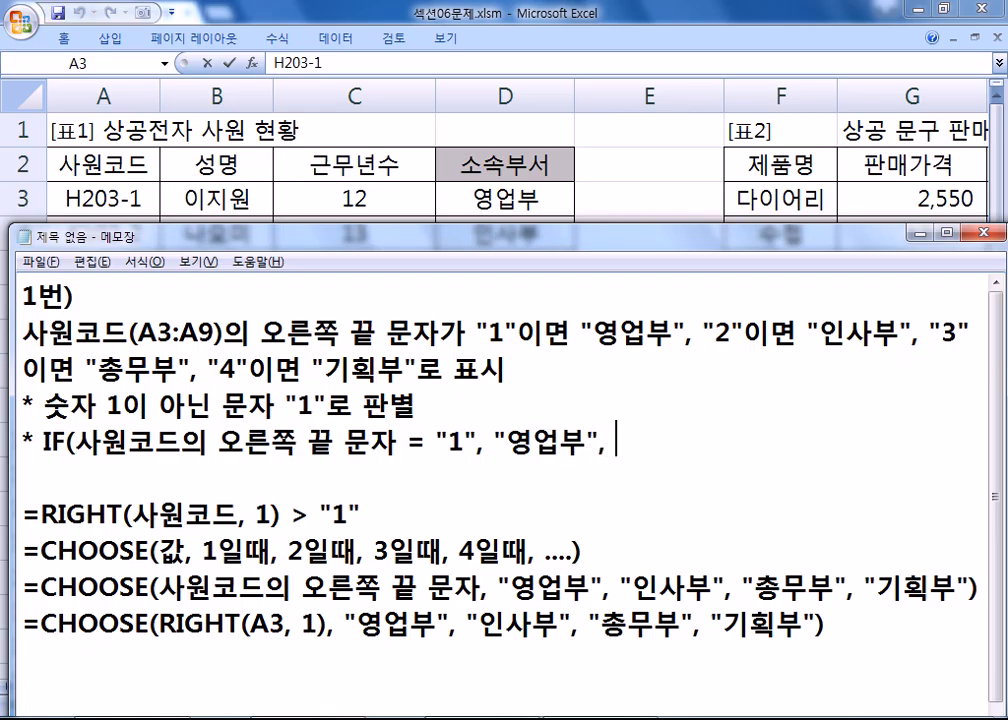
pyautogui.write('"기타" )')
pyautogui.press('BackSpace')
pyautogui.press('BackSpace')
pyautogui.write(')')
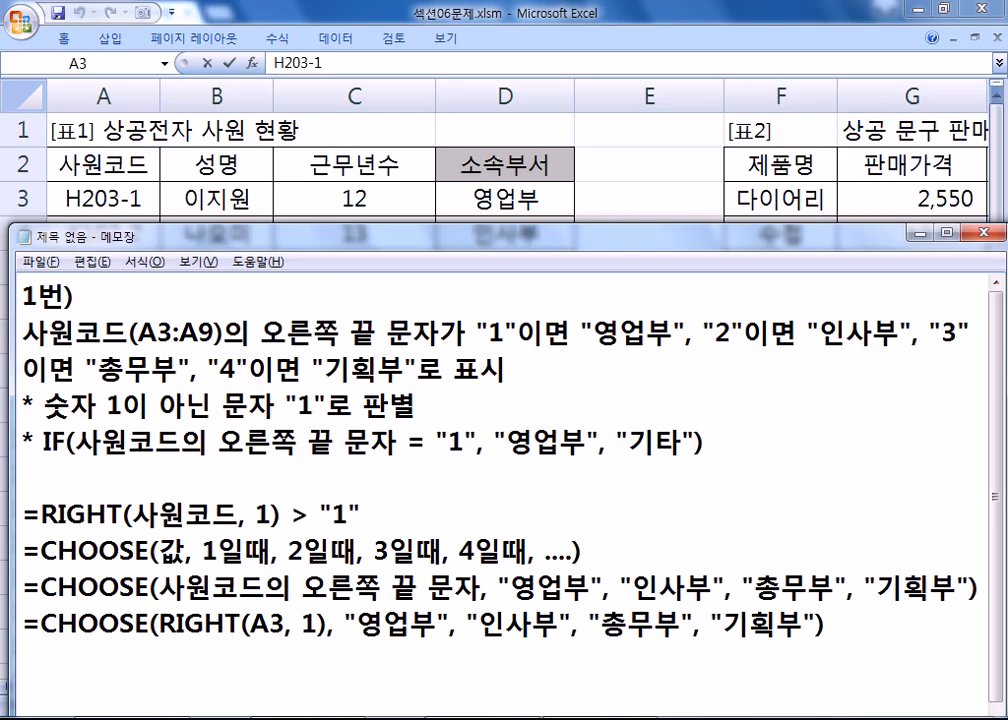
# - Duplicate the IF line and remove the quotes around 1 in the copy
pyautogui.press('Return')
pyautogui.press('Up')
pyautogui.hotkey('shift', 'Down')
pyautogui.hotkey('ctrl', 'c')
pyautogui.hotkey('ctrl', 'v')
pyautogui.hotkey('ctrl', 'v')
pyautogui.press('Up')
pyautogui.press('Right')
pyautogui.hotkey('ctrl', 'Right')
pyautogui.hotkey('ctrl', 'Right')
pyautogui.hotkey('ctrl', 'Right')
pyautogui.hotkey('ctrl', 'Right')
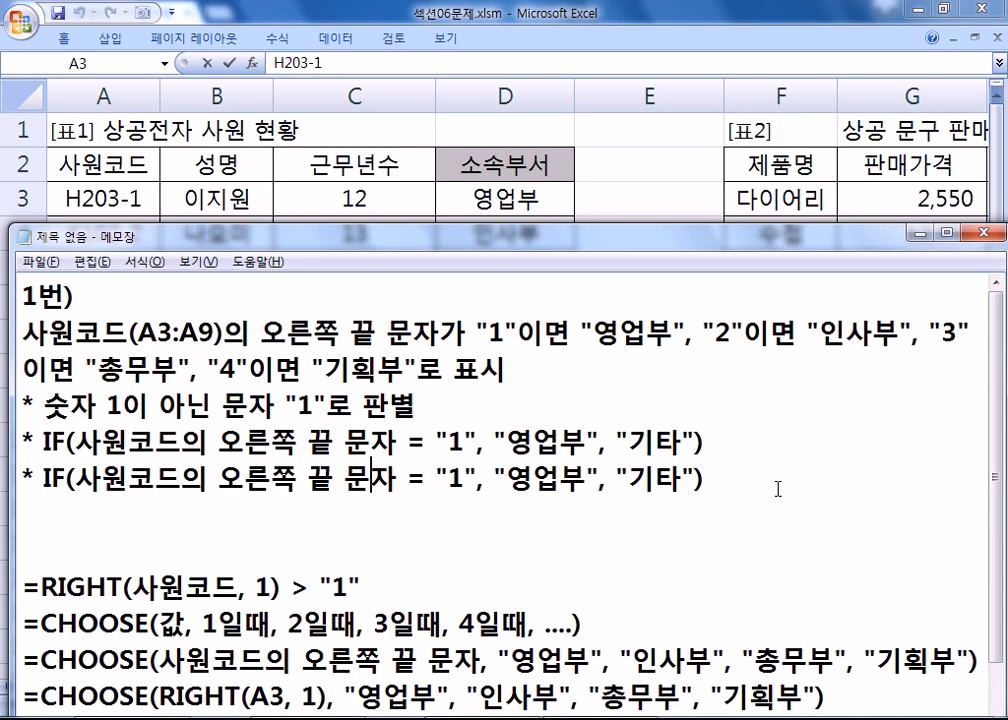
pyautogui.press('Right')
pyautogui.press('Delete')
pyautogui.press('Right')
pyautogui.press('Delete')
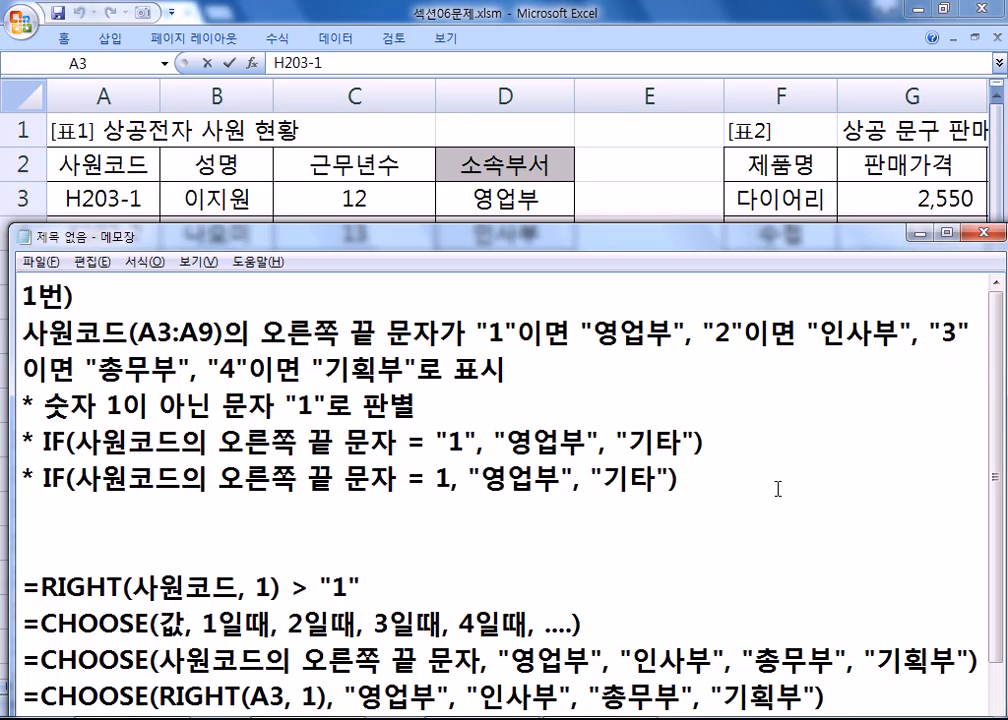
pyautogui.press('Delete')
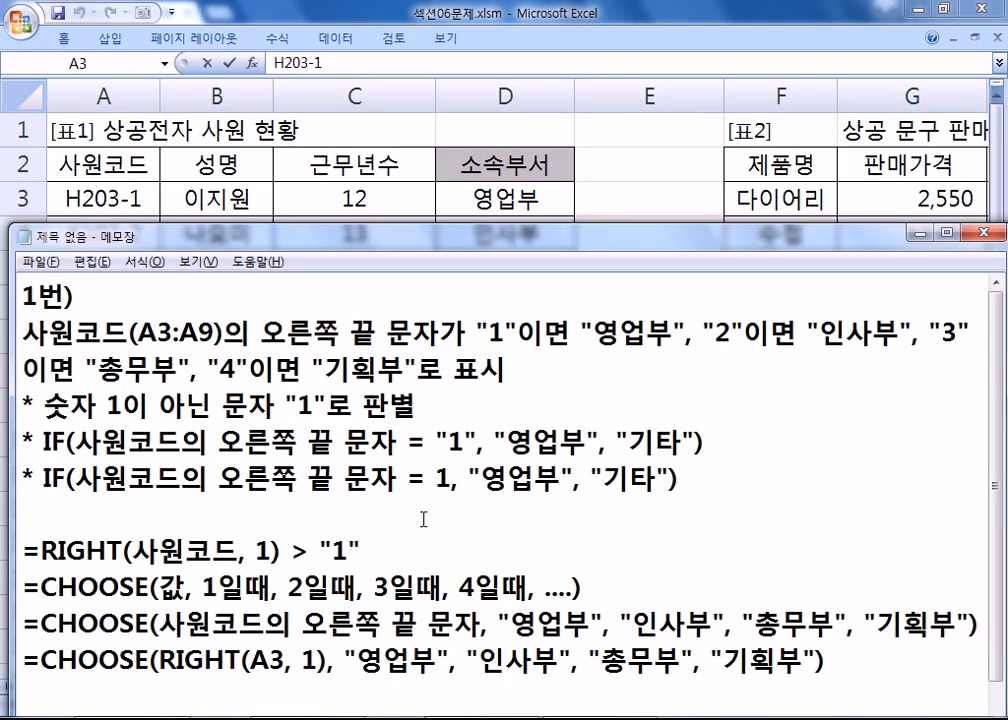
# - Prefix both IF lines with =, and compare their "1" and 1 with code H203-1's trailing 1
pyautogui.click(46, 441)
pyautogui.write('=')
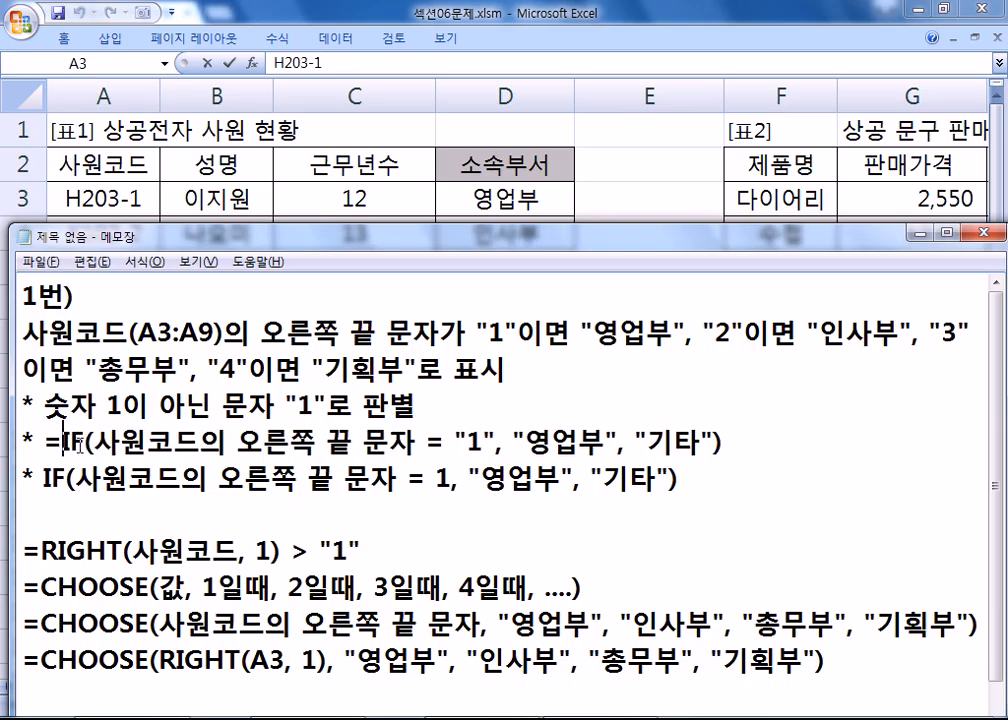
pyautogui.click(44, 480)
pyautogui.write('=')
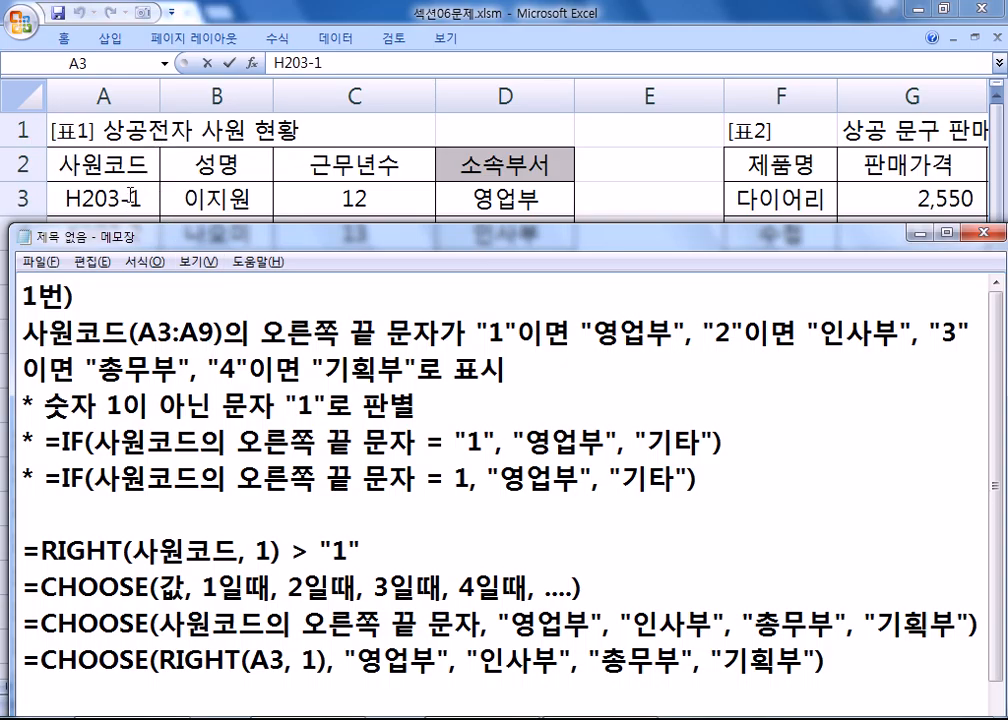
pyautogui.doubleClick(135, 198)
pyautogui.hotkey('alt', 'Tab')
pyautogui.moveTo(453, 440); pyautogui.dragTo(492, 438)
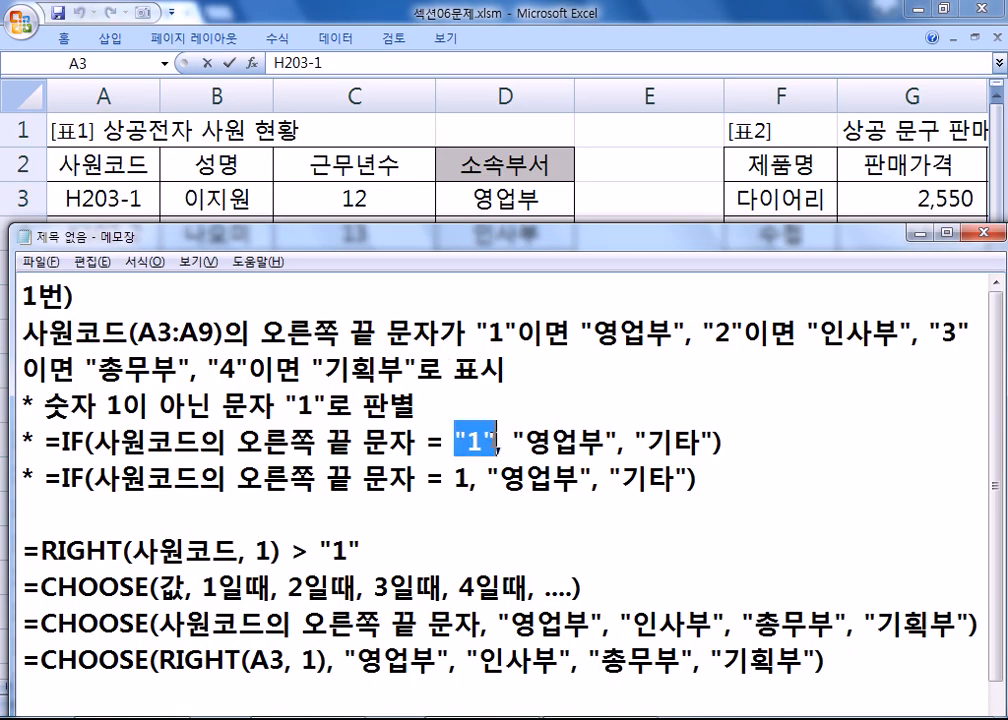
pyautogui.moveTo(455, 477); pyautogui.dragTo(469, 477)
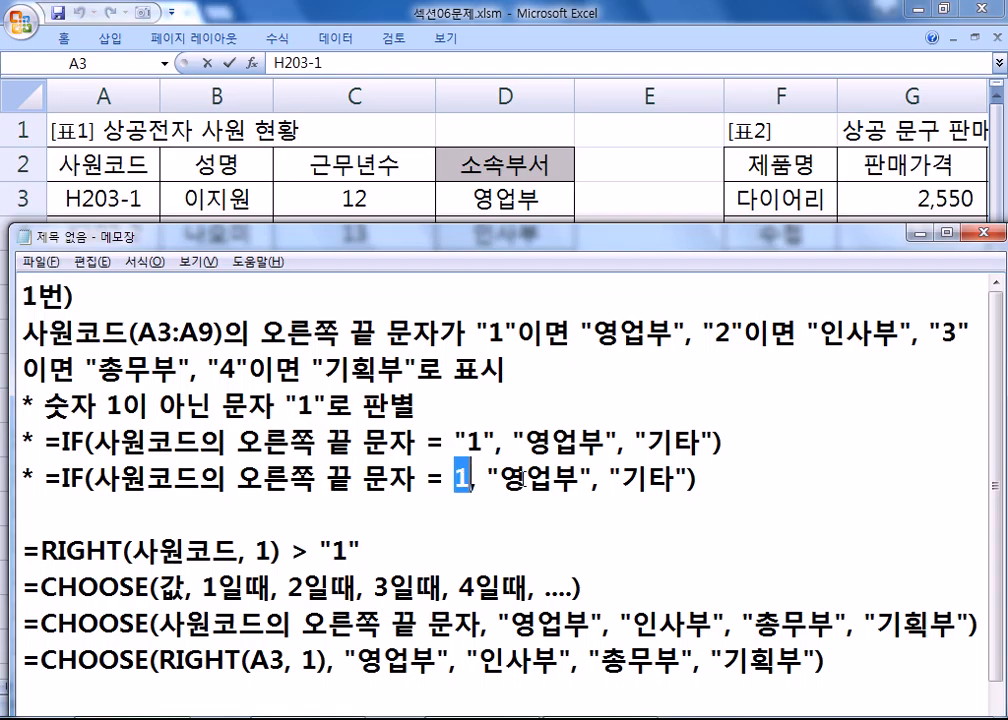
# - Append ': 영업부' to the quoted "1" example and ': 기타' to the numeric 1 example
pyautogui.click(805, 441)
pyautogui.write(': 여')
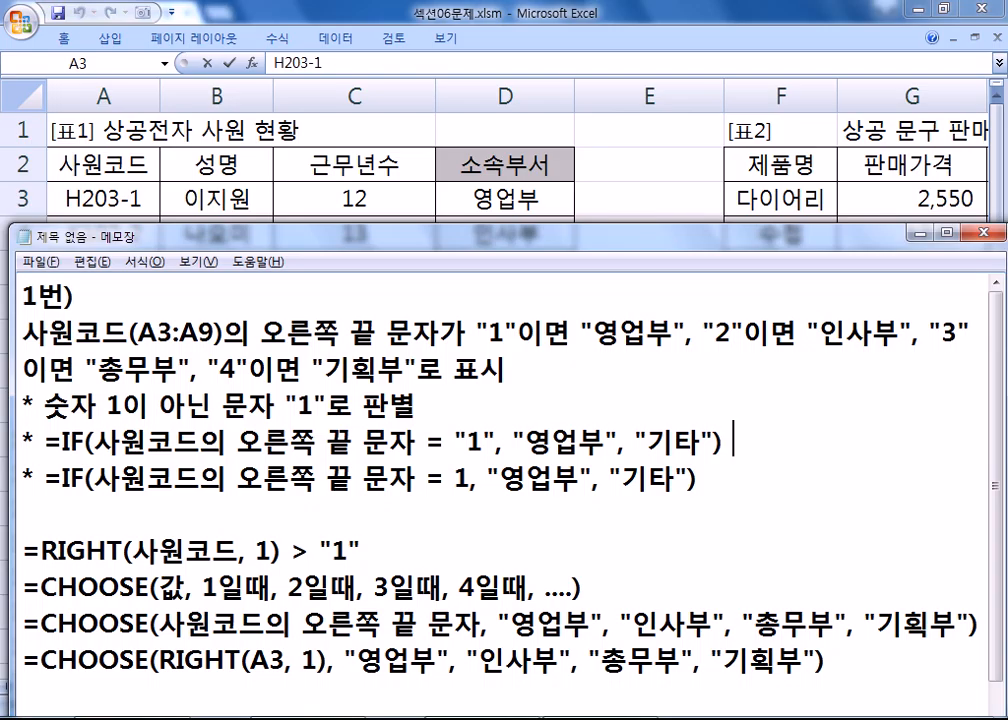
pyautogui.write('업부')
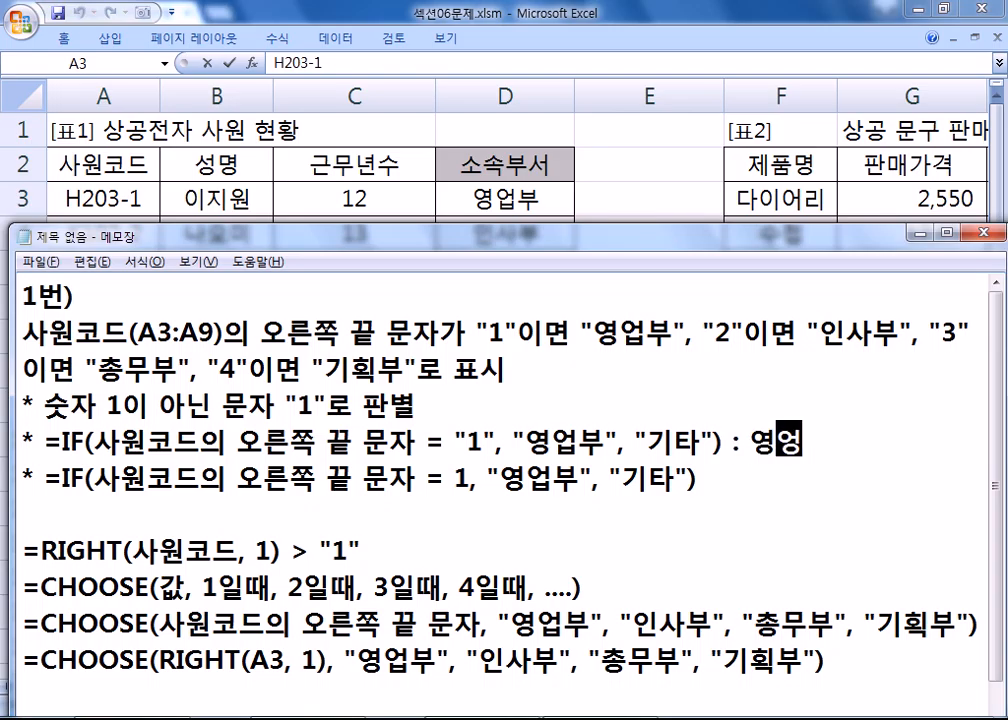
pyautogui.press('Down')
pyautogui.write('"')
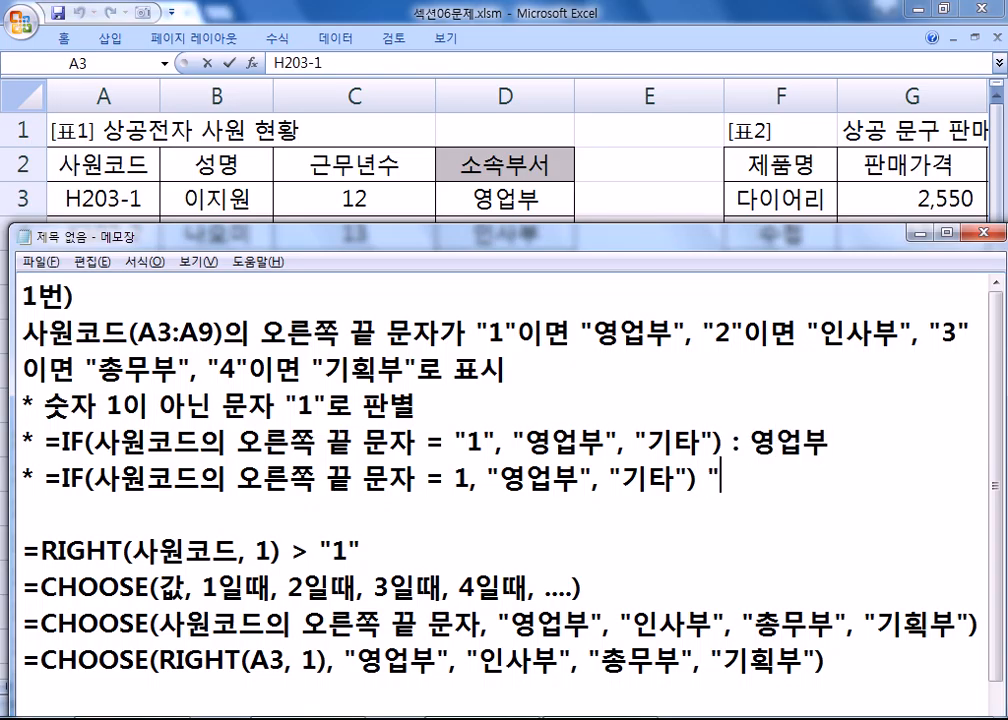
pyautogui.write(':')
pyautogui.press('BackSpace')
pyautogui.press('BackSpace')
pyautogui.write(': 길')
pyautogui.press('BackSpace')
pyautogui.write('타')
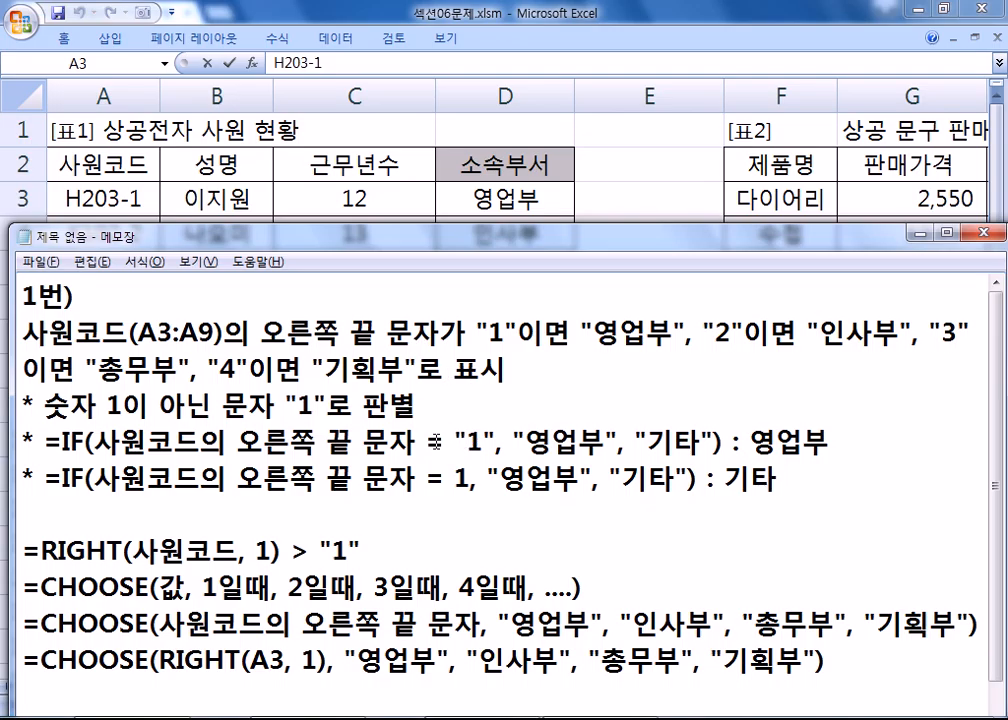
pyautogui.moveTo(456, 441); pyautogui.dragTo(492, 441)
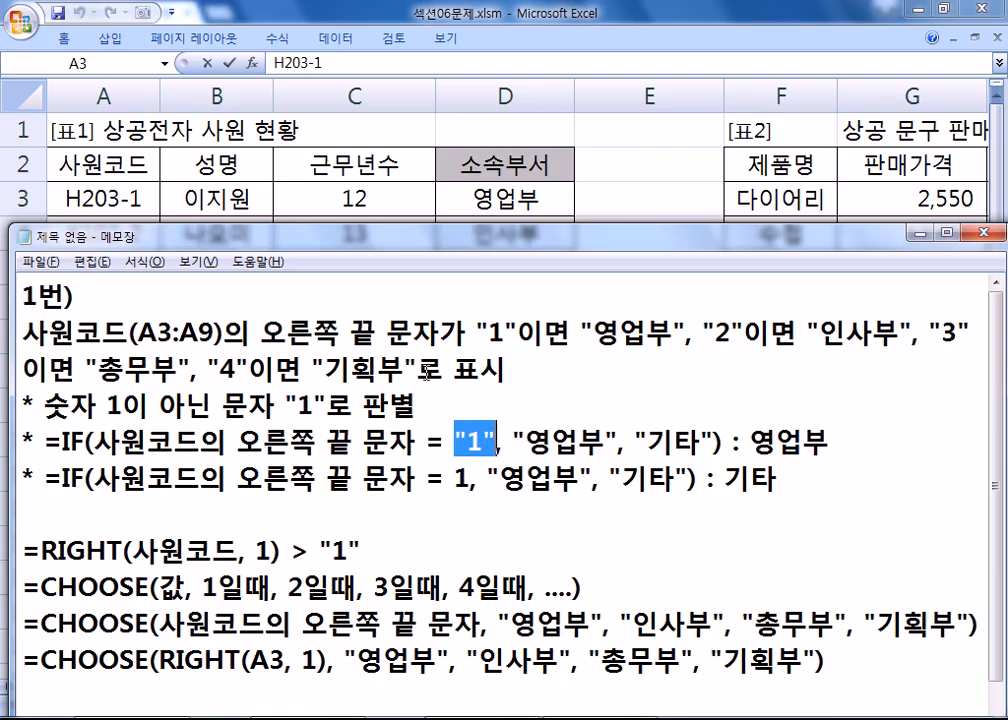
pyautogui.moveTo(477, 330); pyautogui.dragTo(518, 330)
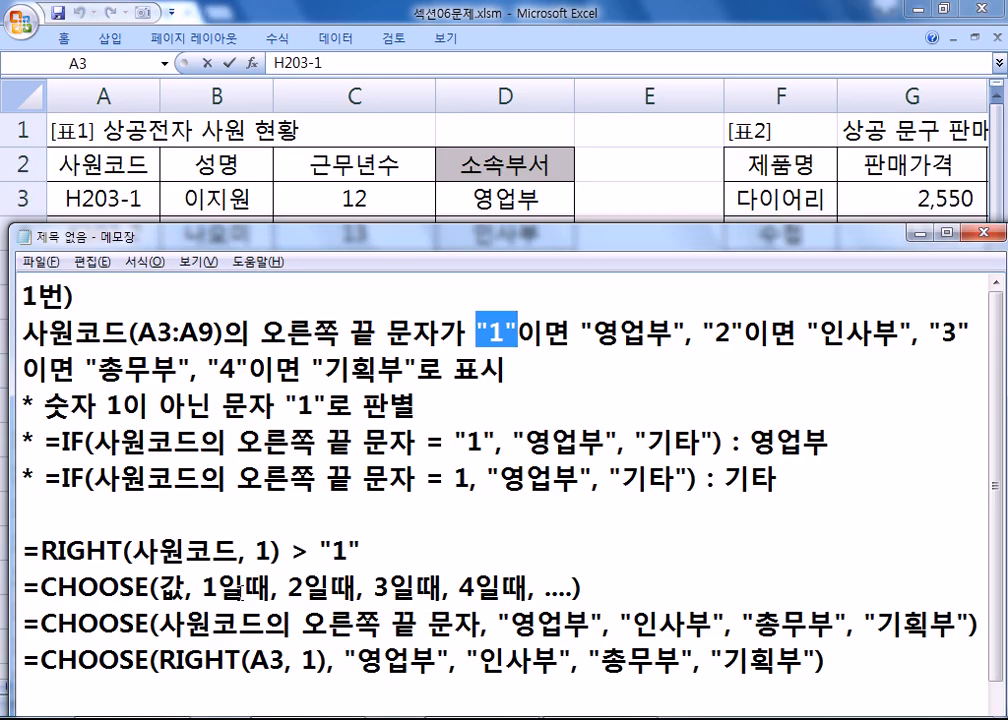
pyautogui.scroll(-1, 255, 603)
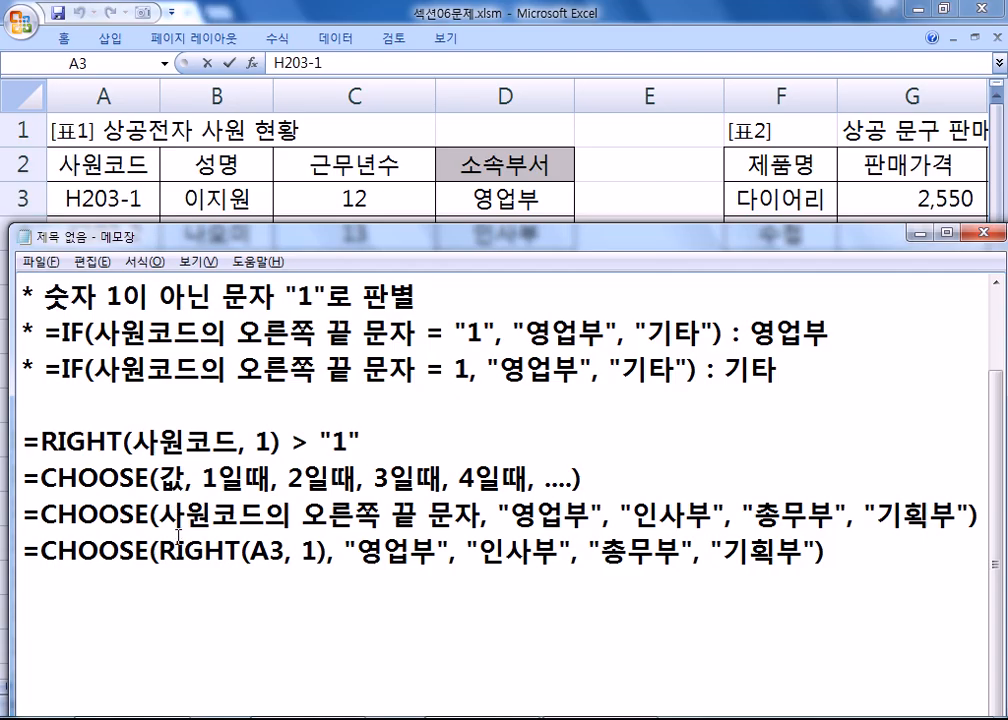
pyautogui.scroll(1, 178, 537)
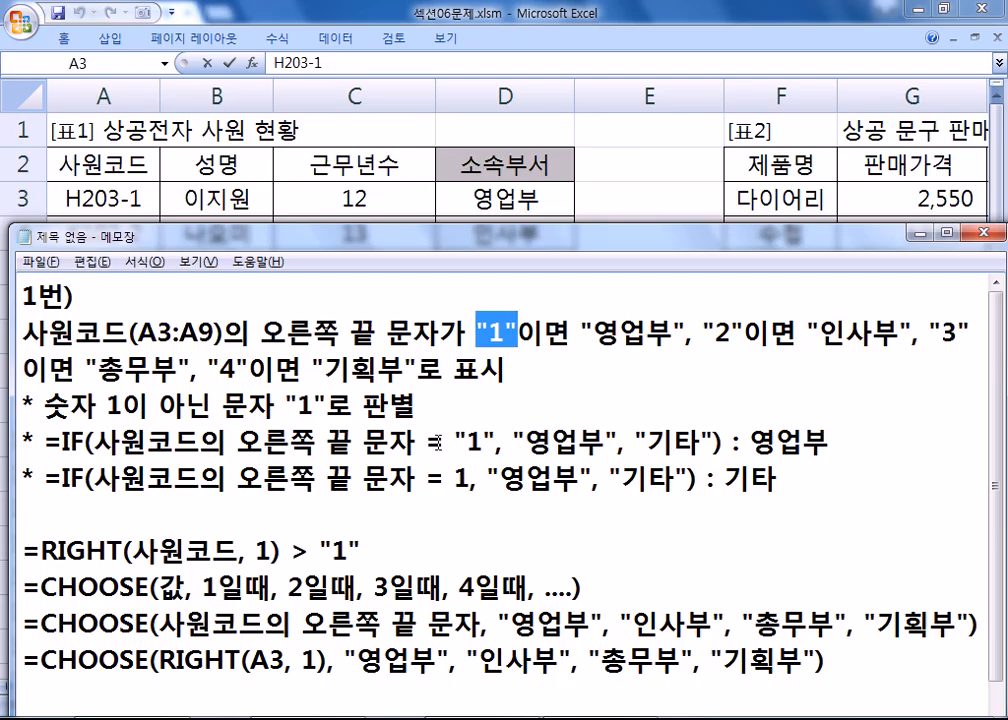
pyautogui.moveTo(427, 443); pyautogui.dragTo(442, 443)
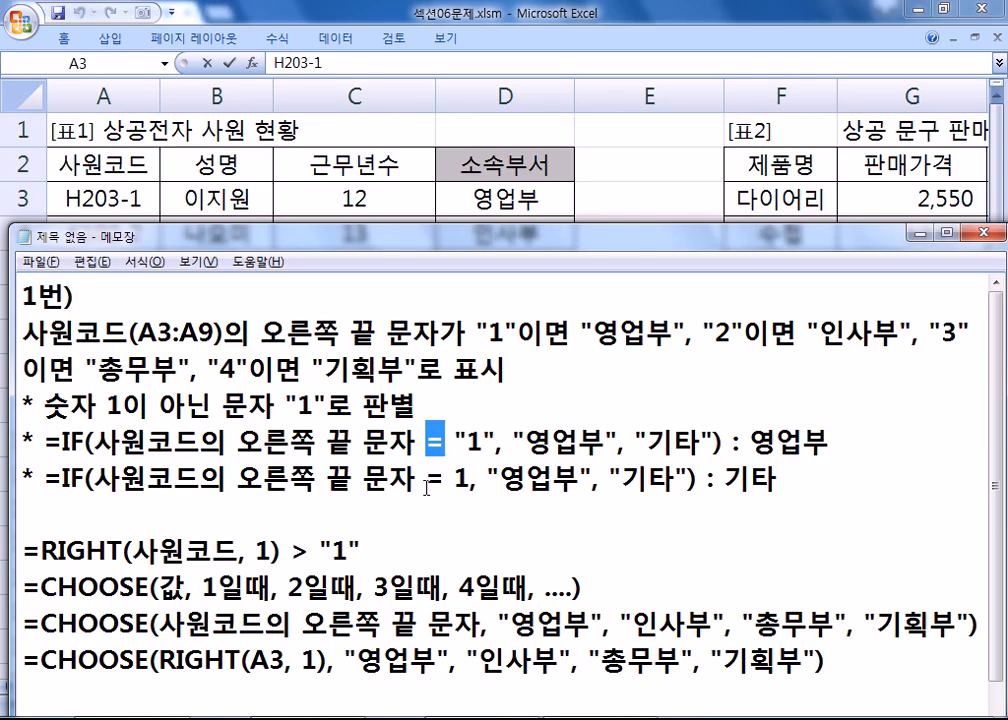
pyautogui.moveTo(455, 443); pyautogui.dragTo(492, 443)
pyautogui.moveTo(455, 480); pyautogui.dragTo(469, 480)
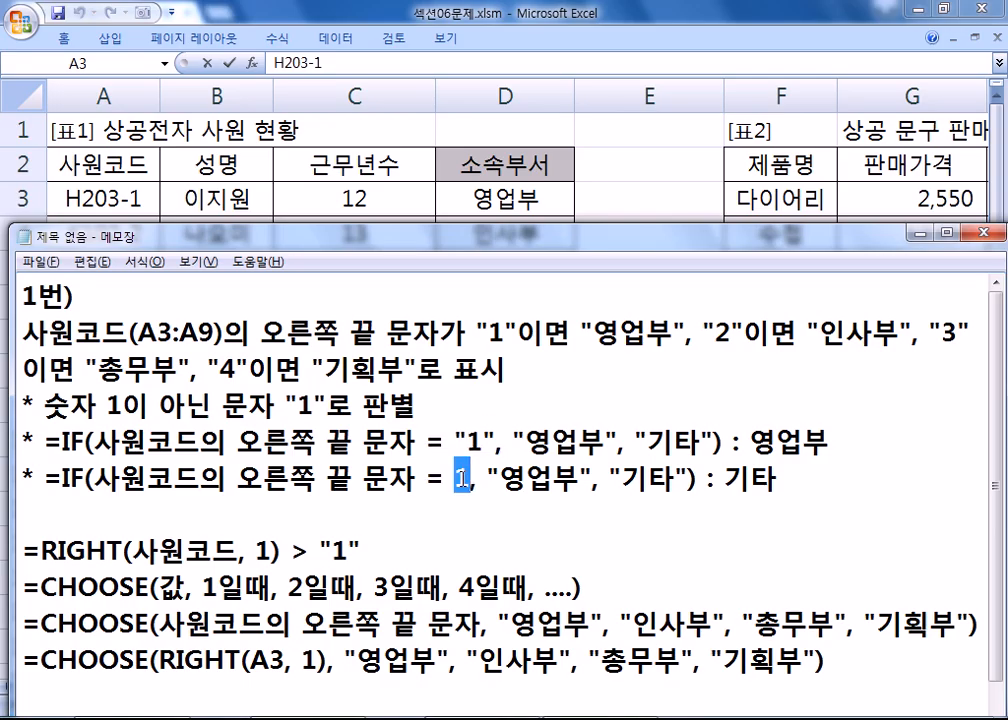
# - Add a '* RIGHT, LEFT, MID' note saying these functions always return text, then return to code H203-1 in Excel
pyautogui.click(823, 479)
pyautogui.press('Return')
pyautogui.scroll(-1, 822, 483)
pyautogui.write('* ')
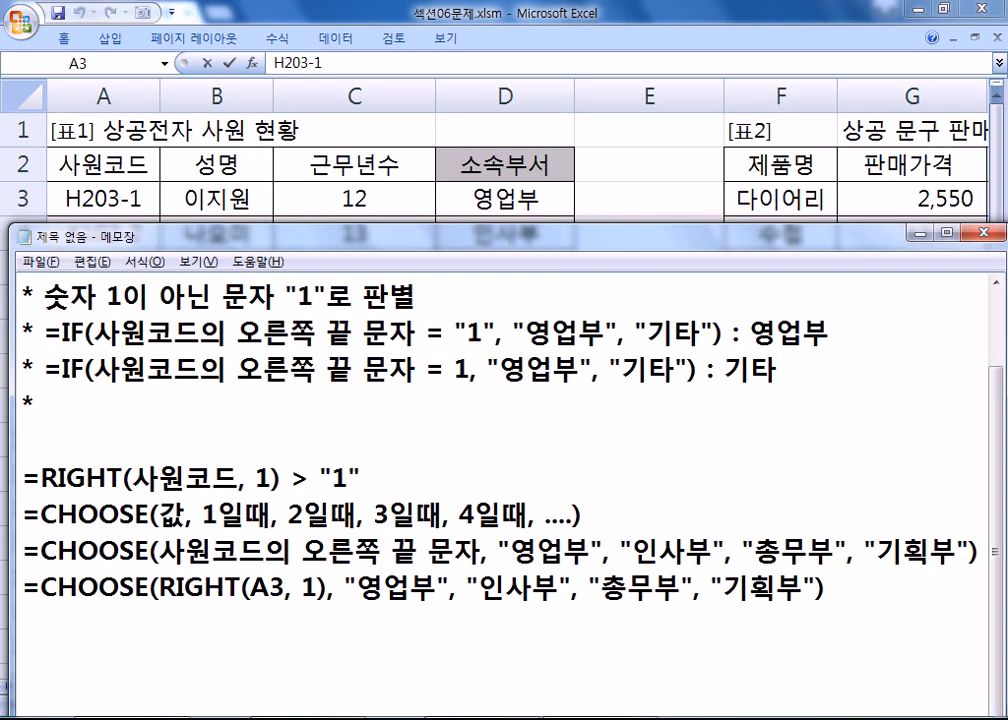
pyautogui.write('RIGHT, ')
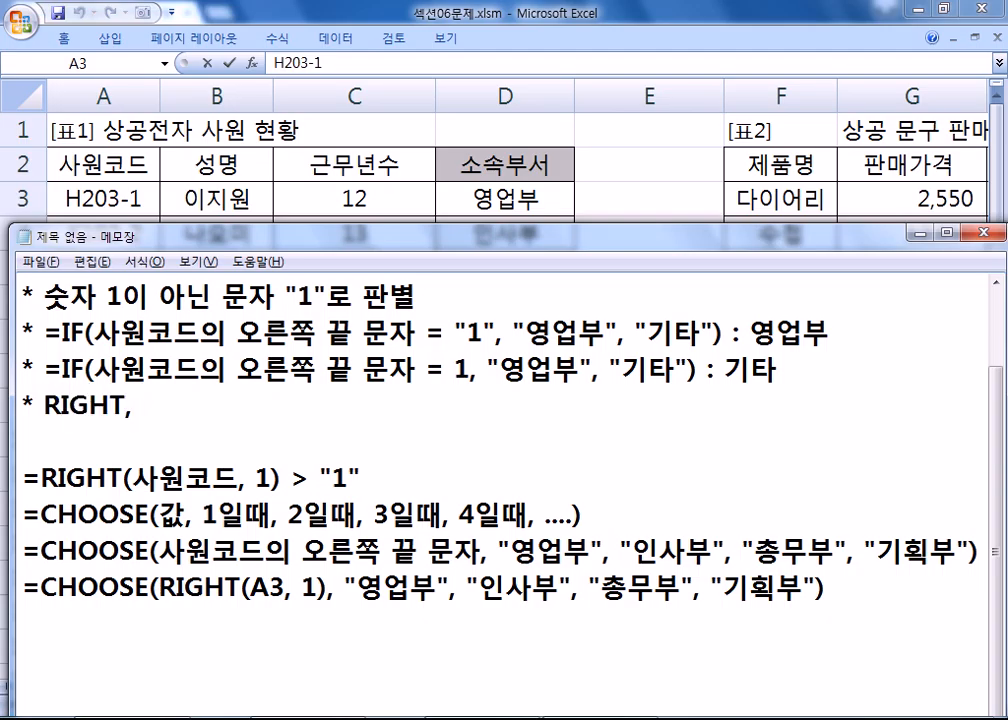
pyautogui.write('LEFT, MID G')
pyautogui.press('BackSpace')
pyautogui.write('함수를 거치게 되면 무조건 무')
pyautogui.write('자가 된다.')
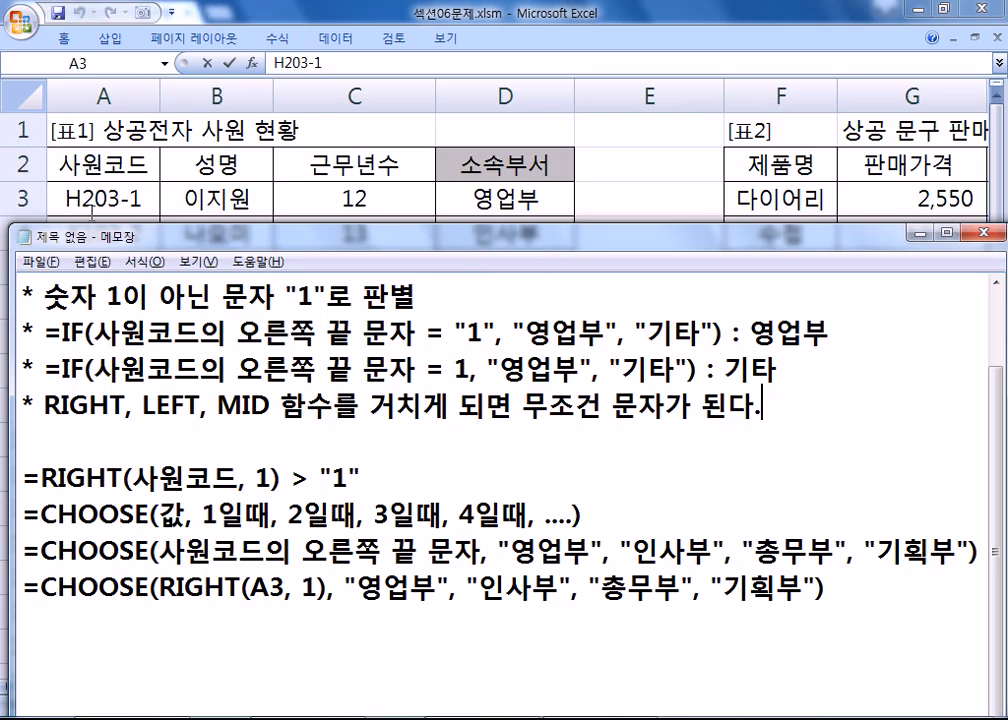
pyautogui.click(86, 199)
pyautogui.moveTo(62, 198); pyautogui.dragTo(75, 205)
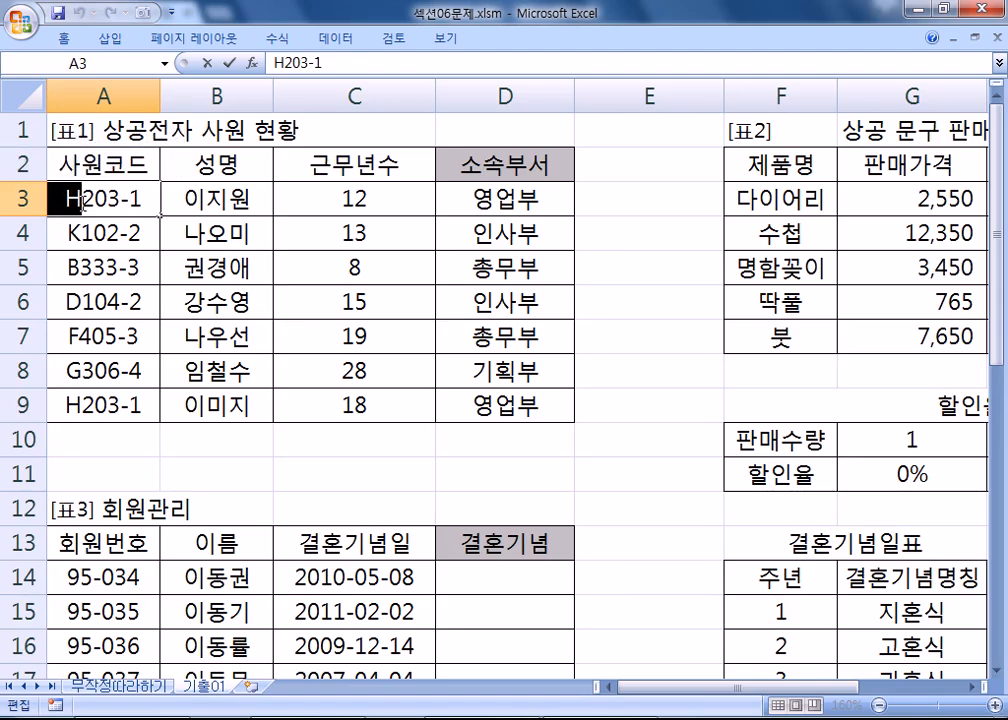
# - Point out H203-1's trailing 1, cancel editing A3, and return to the Notepad IF examples
pyautogui.moveTo(129, 200); pyautogui.dragTo(145, 200)
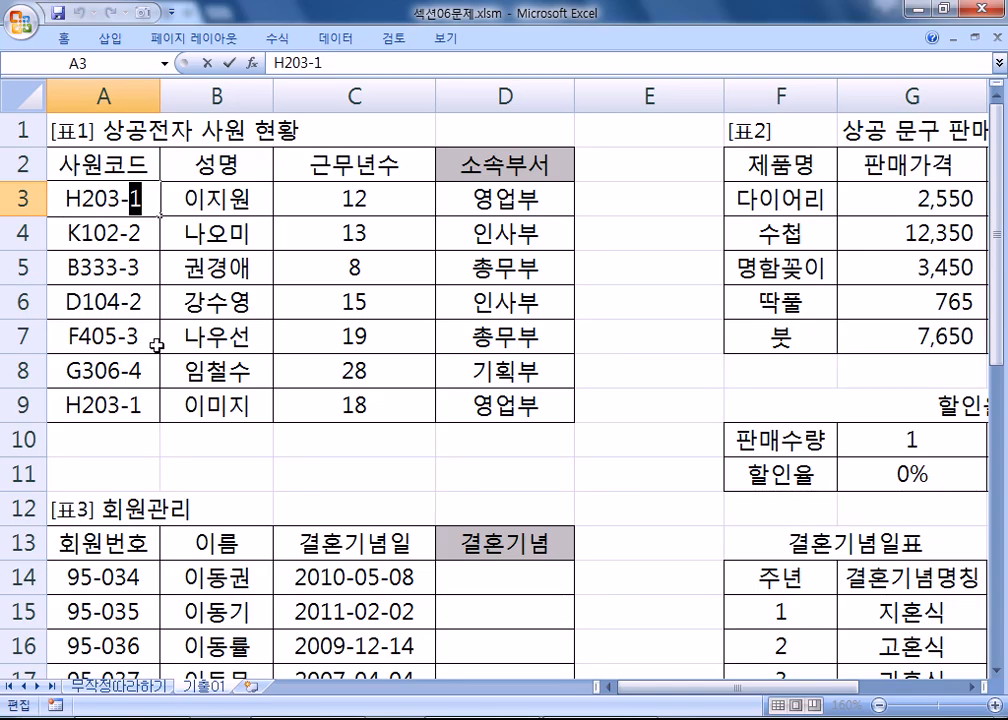
pyautogui.press('Escape')
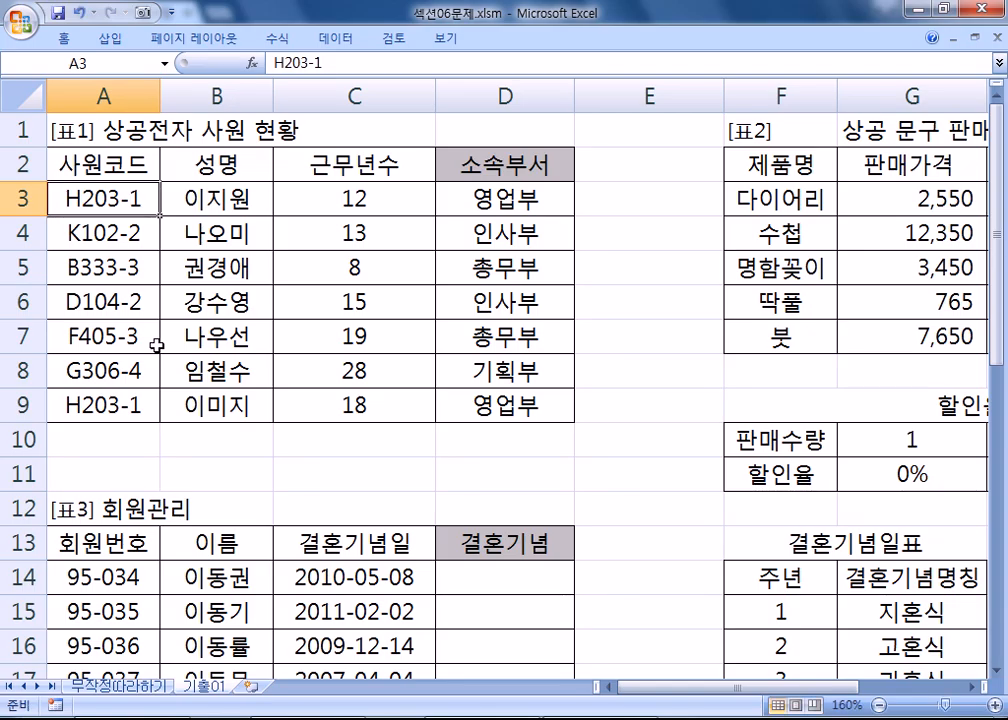
pyautogui.hotkey('alt', 'Tab')
pyautogui.moveTo(457, 362); pyautogui.dragTo(469, 366)
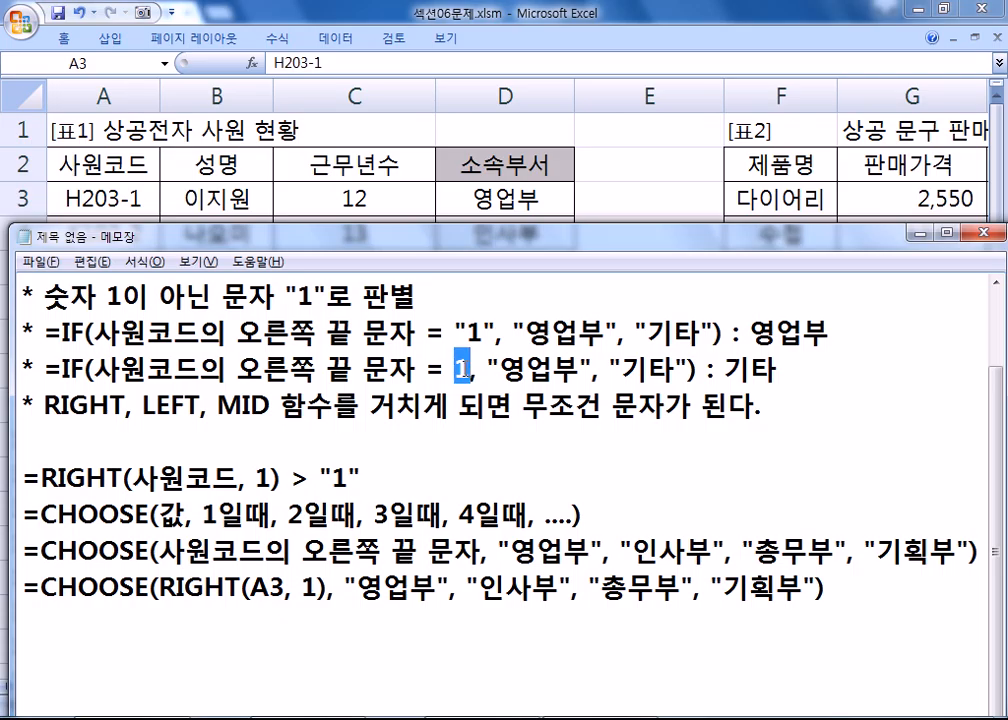
# - Add a '2번)' heading below the notes, then bring Excel's 상공 문구 판매 현황 table into view
pyautogui.moveTo(455, 331); pyautogui.dragTo(496, 331)
pyautogui.moveTo(455, 370); pyautogui.dragTo(468, 370)
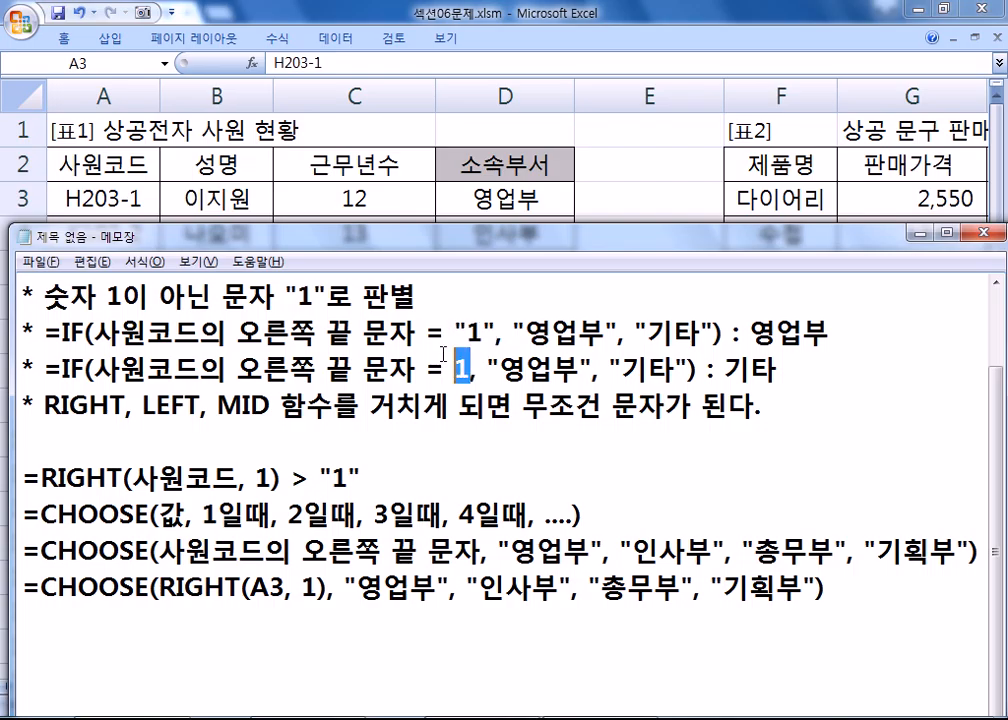
pyautogui.scroll(-1, 300, 585)
pyautogui.click(407, 557)
pyautogui.press('Return')
pyautogui.press('Return')
pyautogui.press('Return')
pyautogui.press('Return')
pyautogui.press('Return')
pyautogui.press('Return')
pyautogui.press('Return')
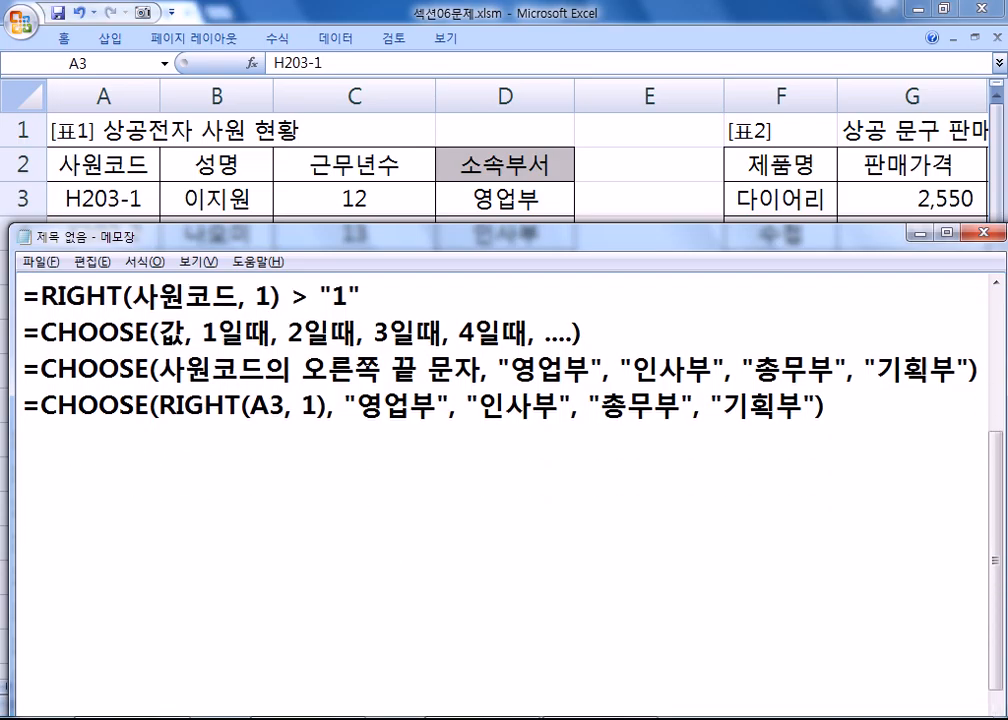
pyautogui.press('Return')
pyautogui.press('Return')
pyautogui.press('Return')
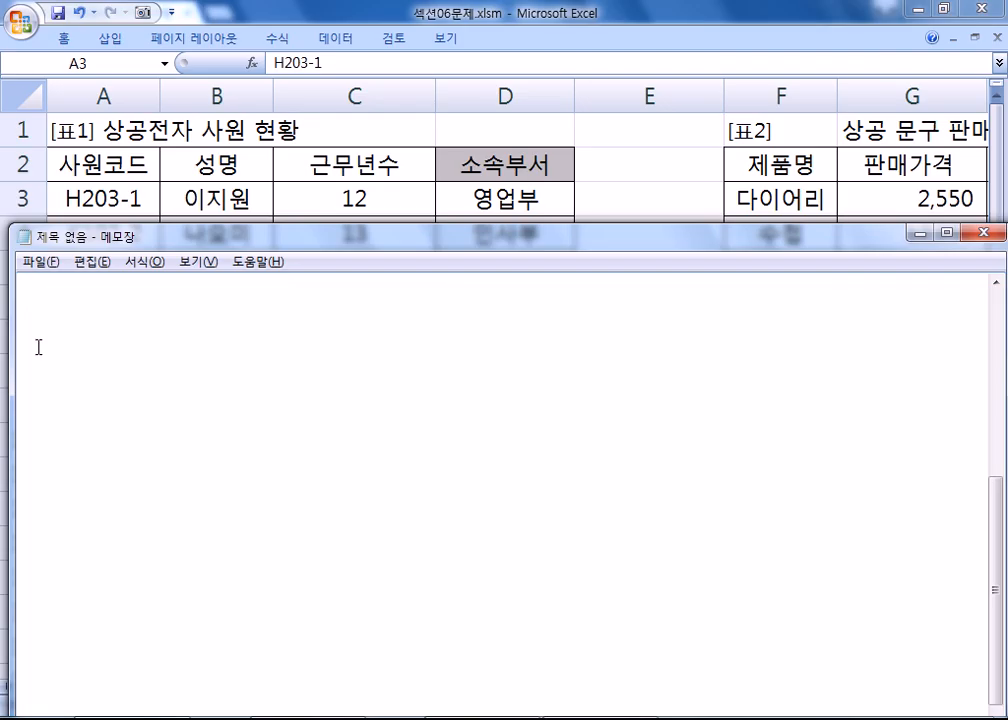
pyautogui.write('2번)')
pyautogui.press('Return')
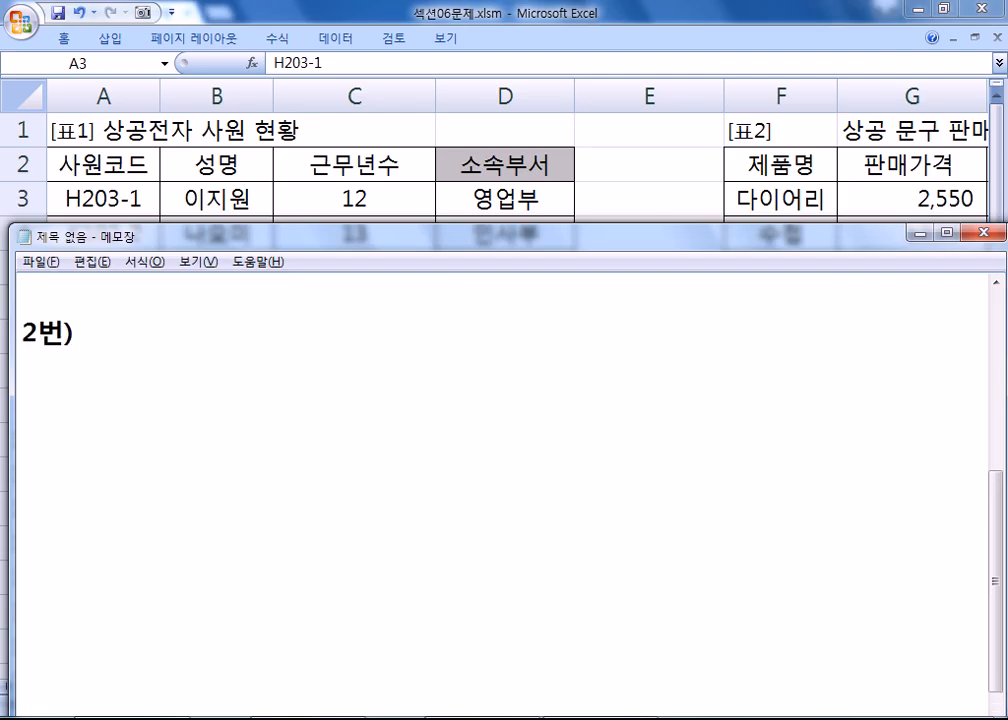
pyautogui.hotkey('alt', 'Tab')
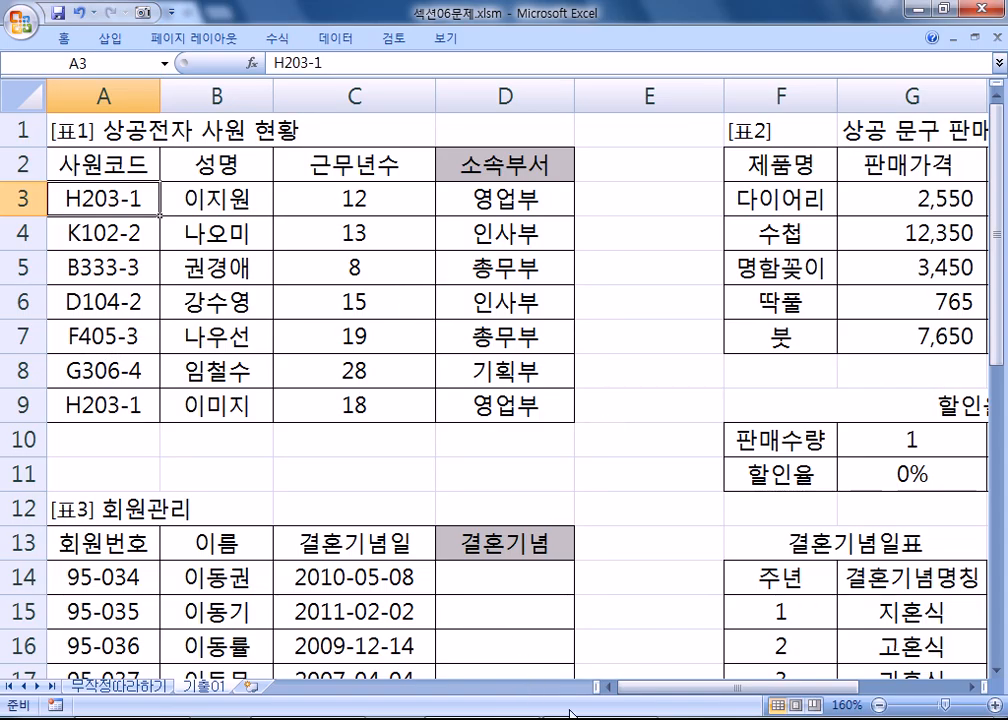
pyautogui.moveTo(640, 690); pyautogui.dragTo(975, 690)
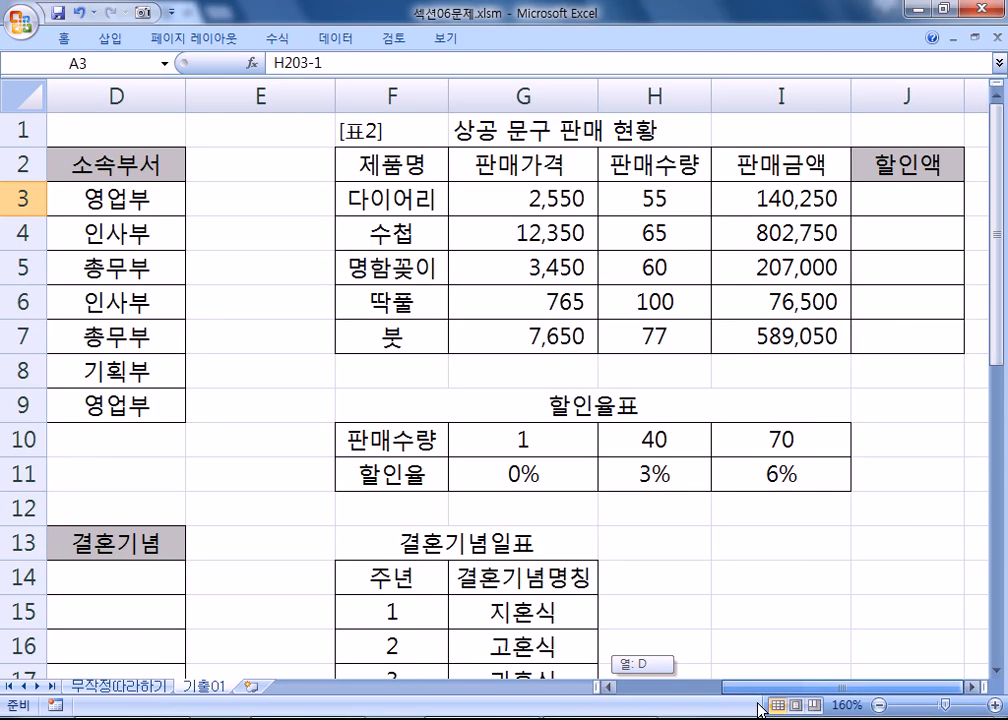
pyautogui.click(973, 688)
pyautogui.click(973, 688)
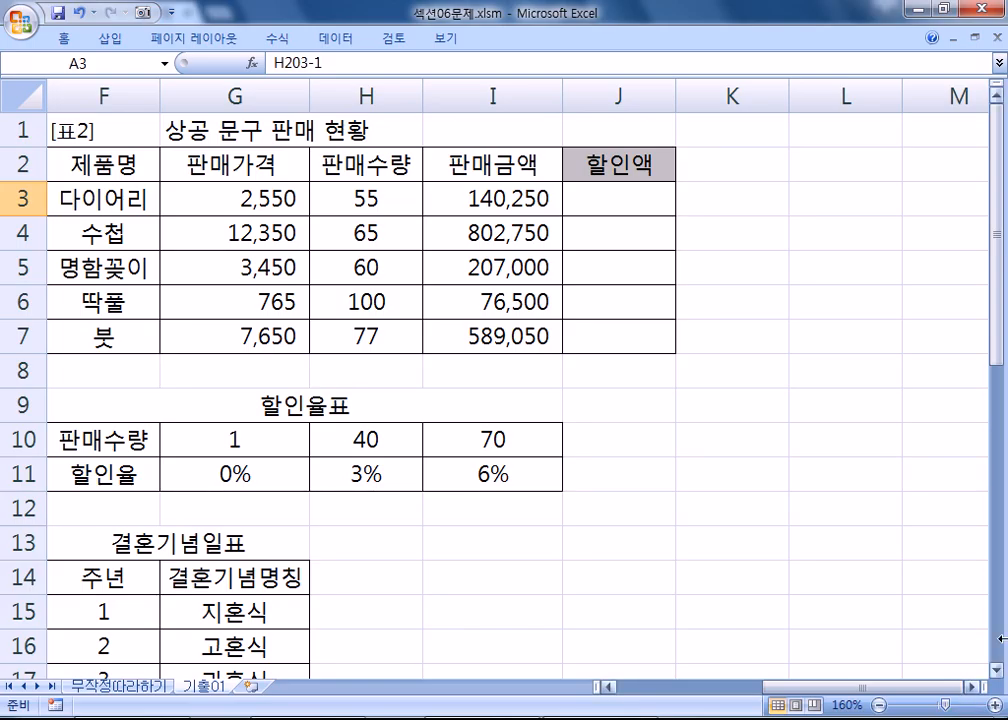
pyautogui.click(629, 204)
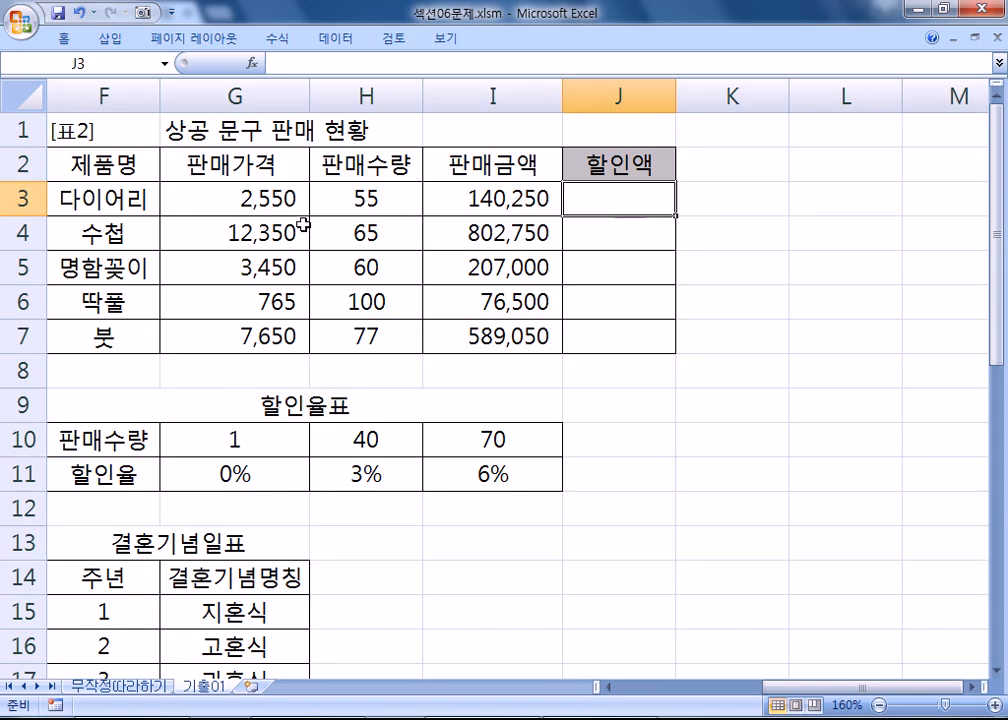
pyautogui.click(354, 197)
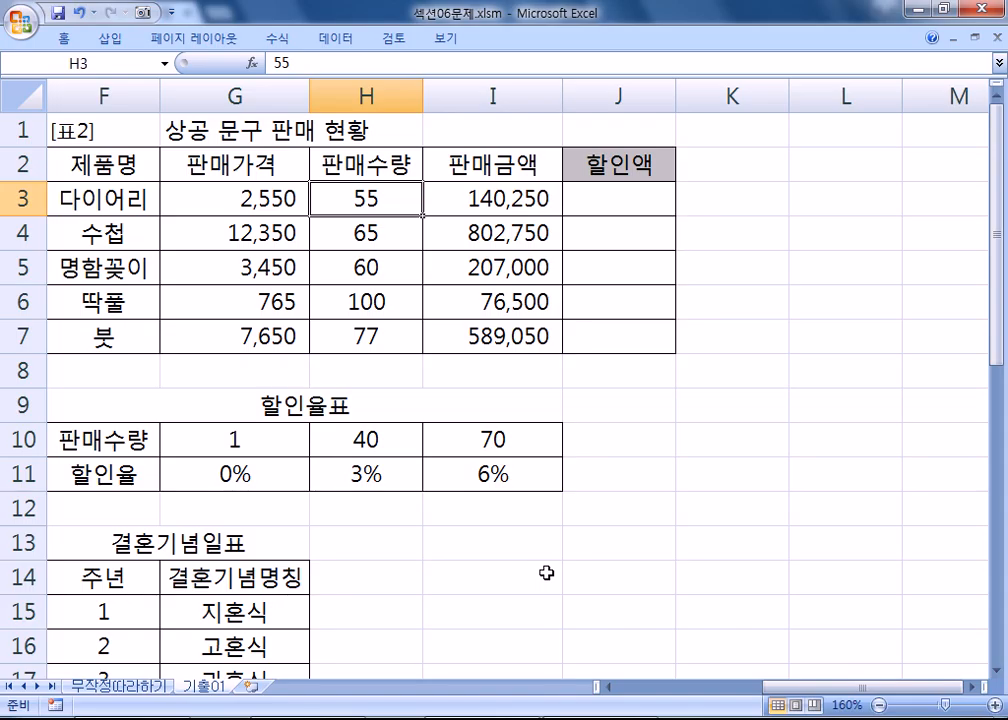
pyautogui.moveTo(240, 436); pyautogui.dragTo(495, 476)
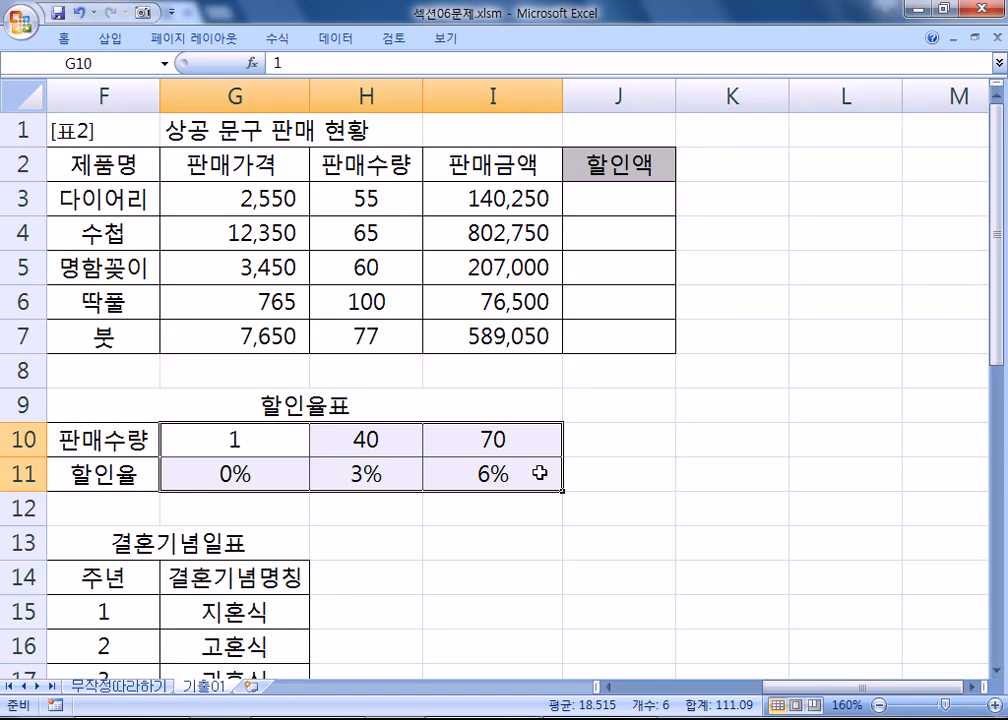
pyautogui.click(120, 687)
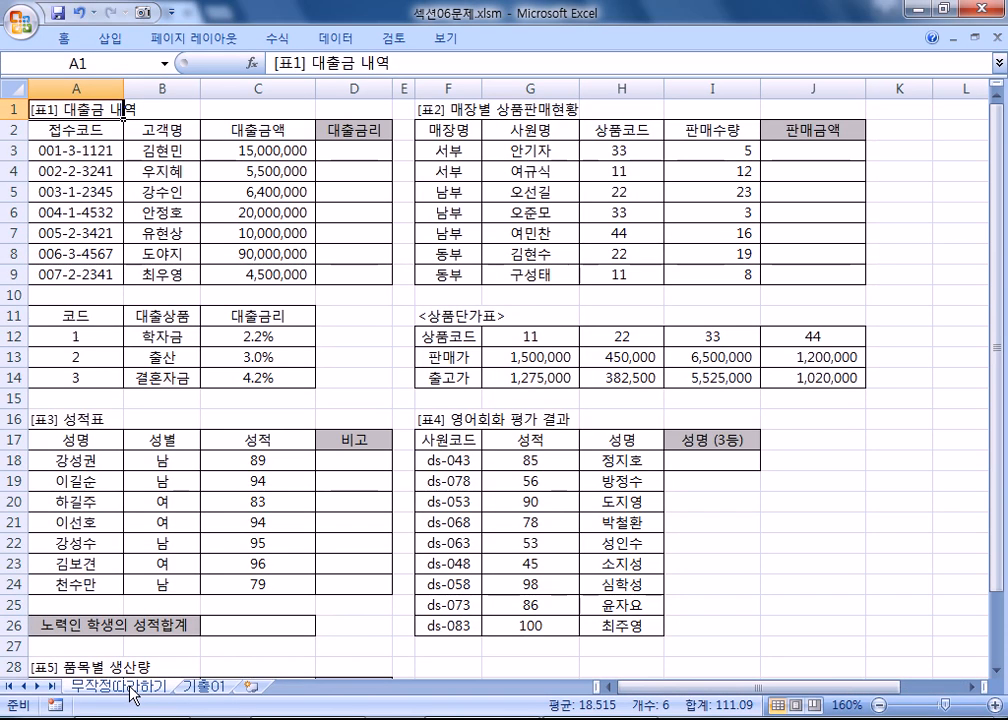
pyautogui.click(615, 151)
pyautogui.click(712, 338)
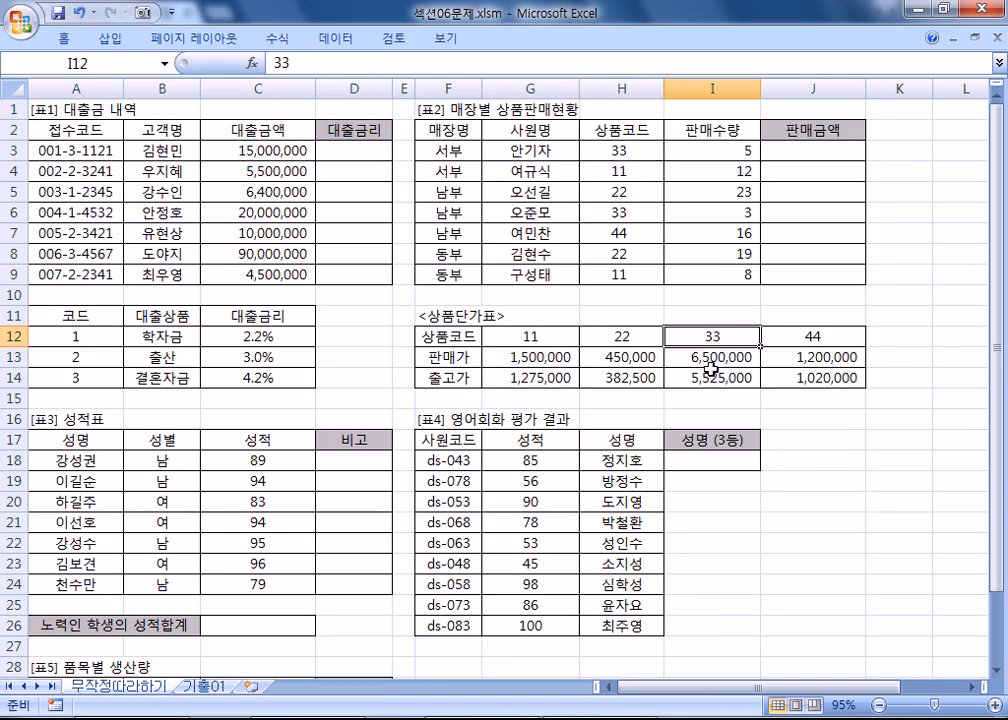
pyautogui.doubleClick(74, 151)
pyautogui.moveTo(69, 151); pyautogui.dragTo(77, 151)
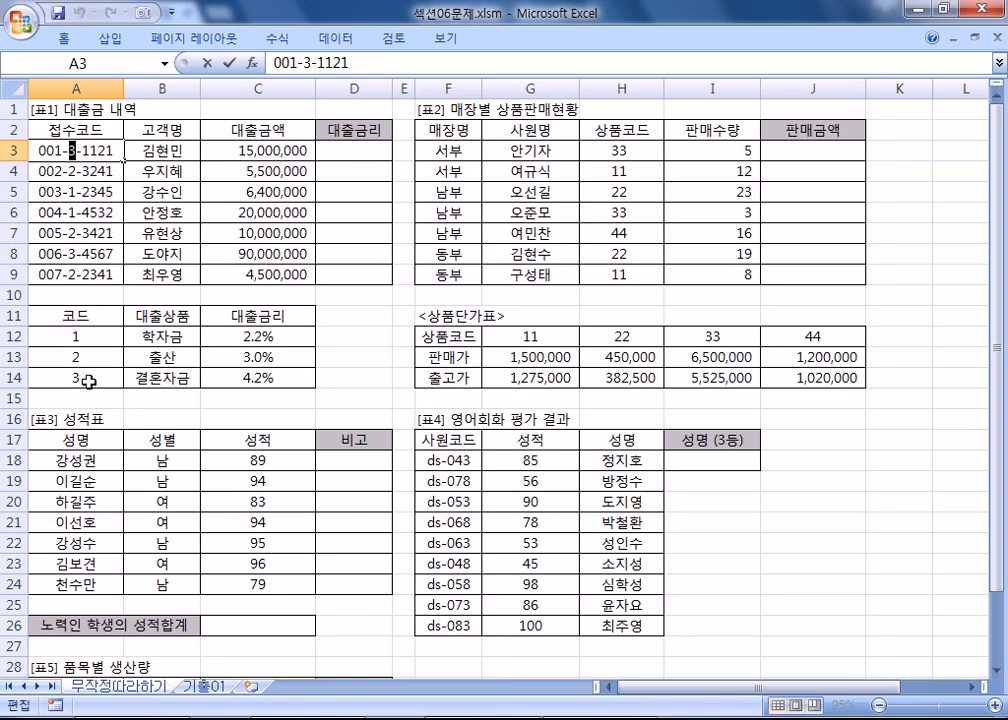
pyautogui.click(349, 151)
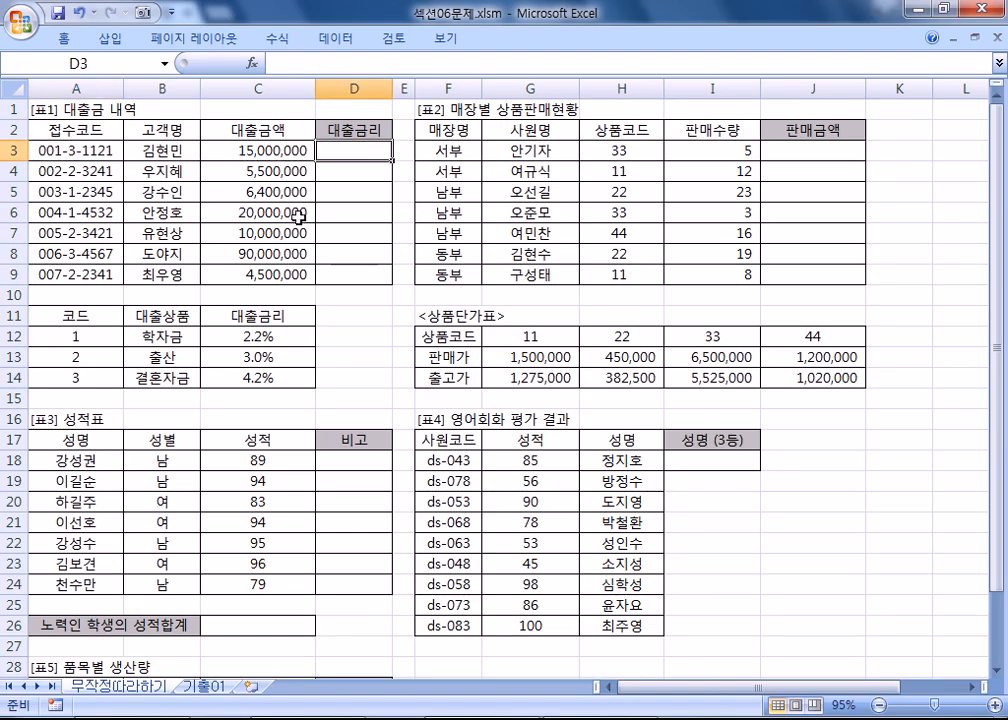
pyautogui.click(77, 381)
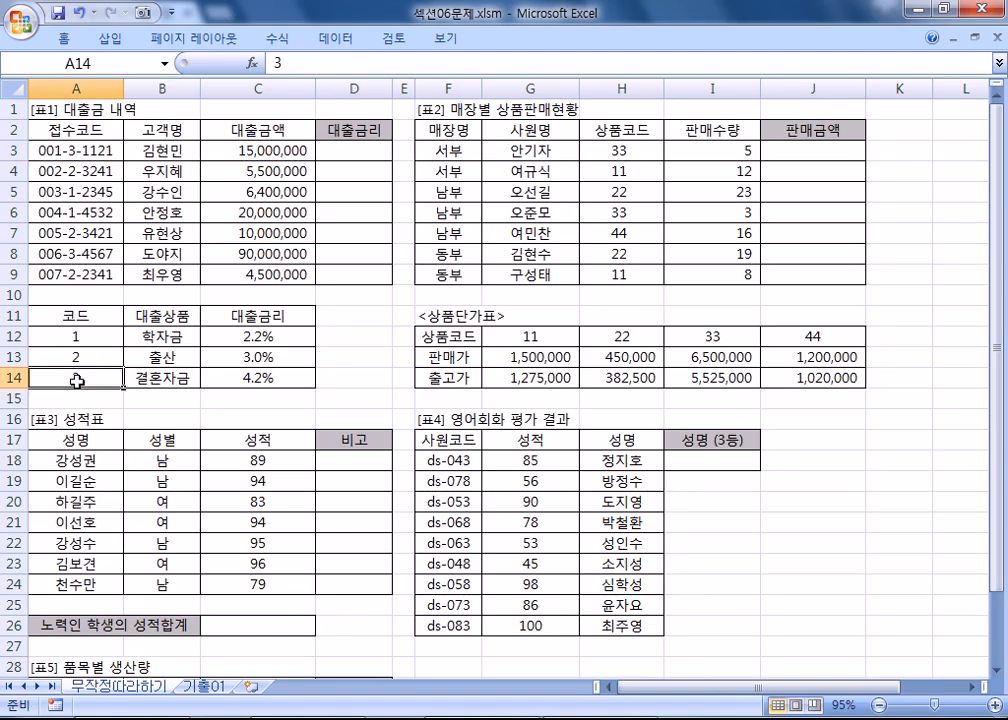
pyautogui.click(596, 151)
pyautogui.click(709, 338)
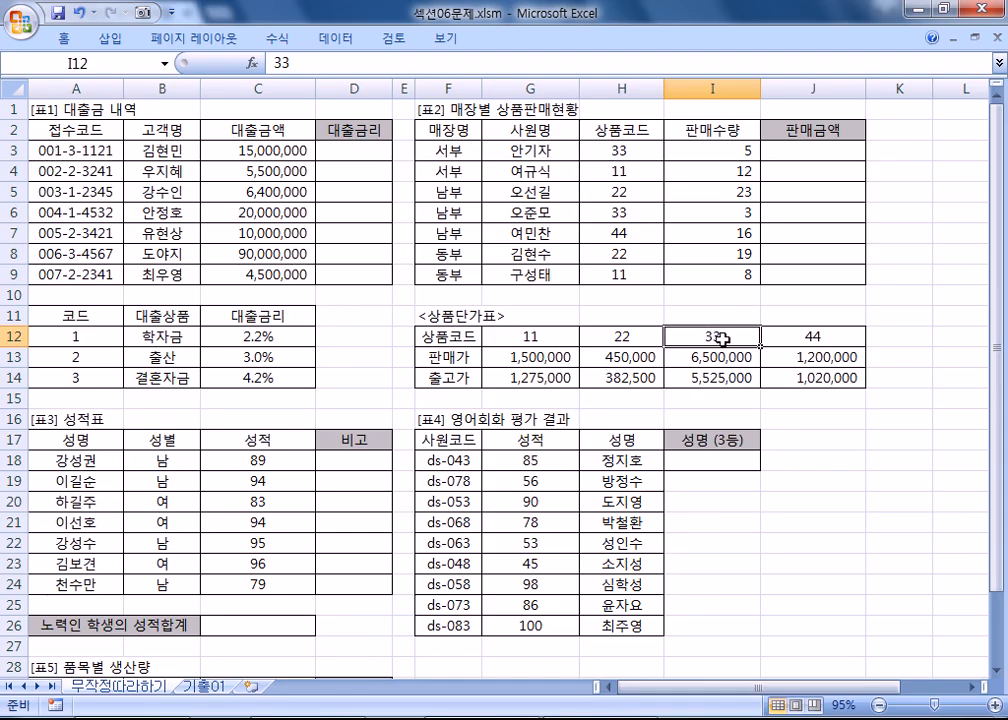
pyautogui.click(630, 153)
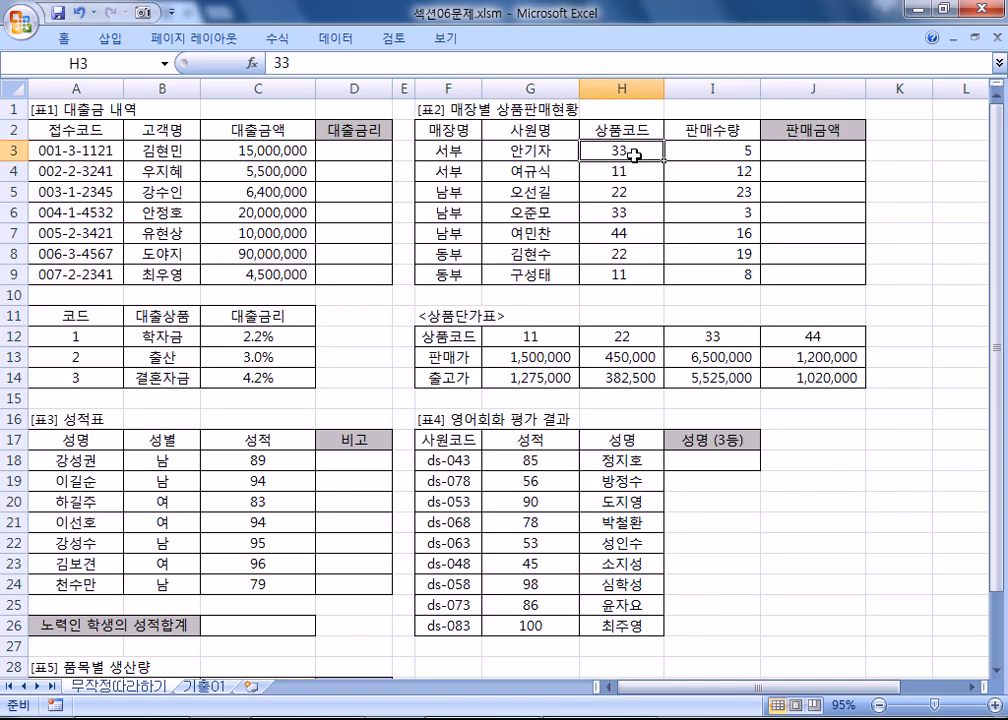
pyautogui.click(704, 337)
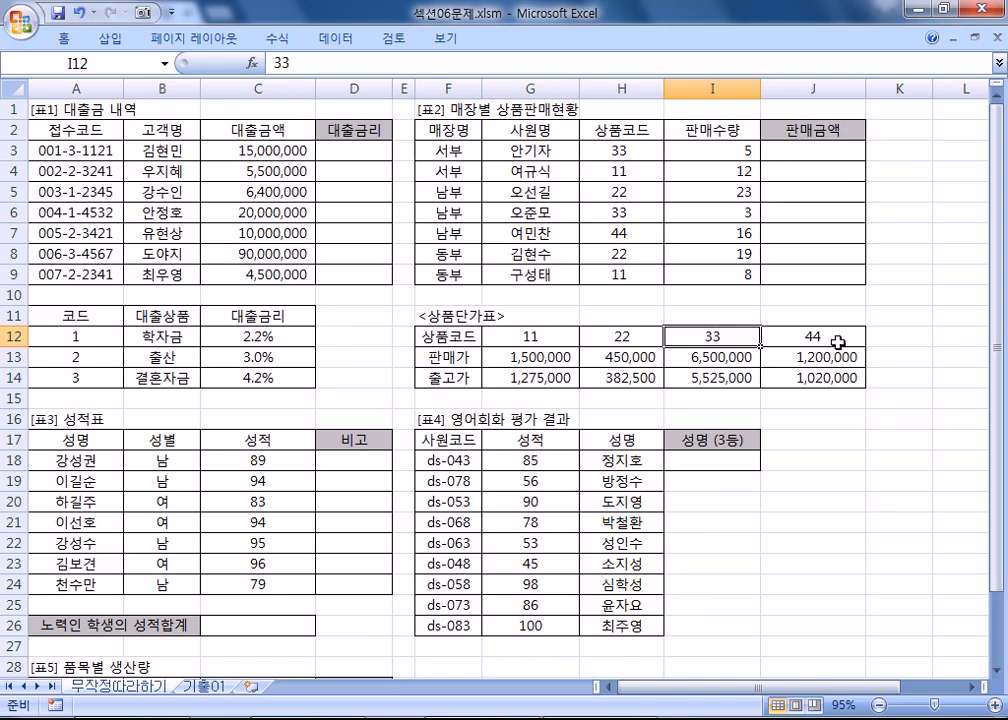
pyautogui.moveTo(832, 333); pyautogui.dragTo(808, 330)
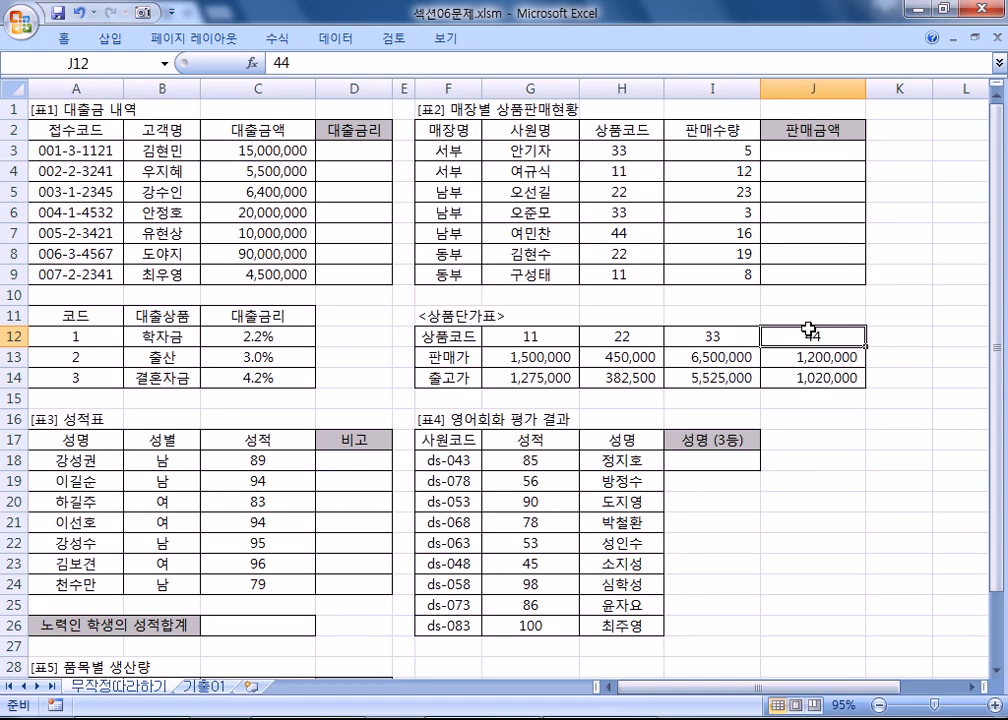
# - Switch to the 기출01 sheet and select J3 beside quantity 55 in H3
pyautogui.hotkey('ctrl', 'pagedown')
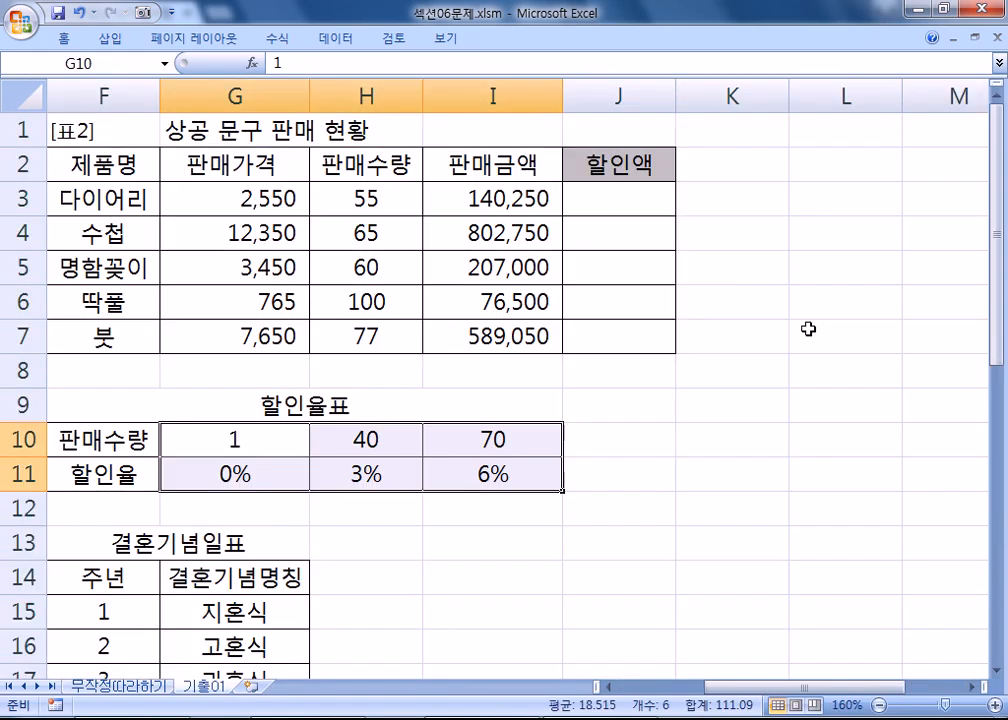
pyautogui.click(372, 196)
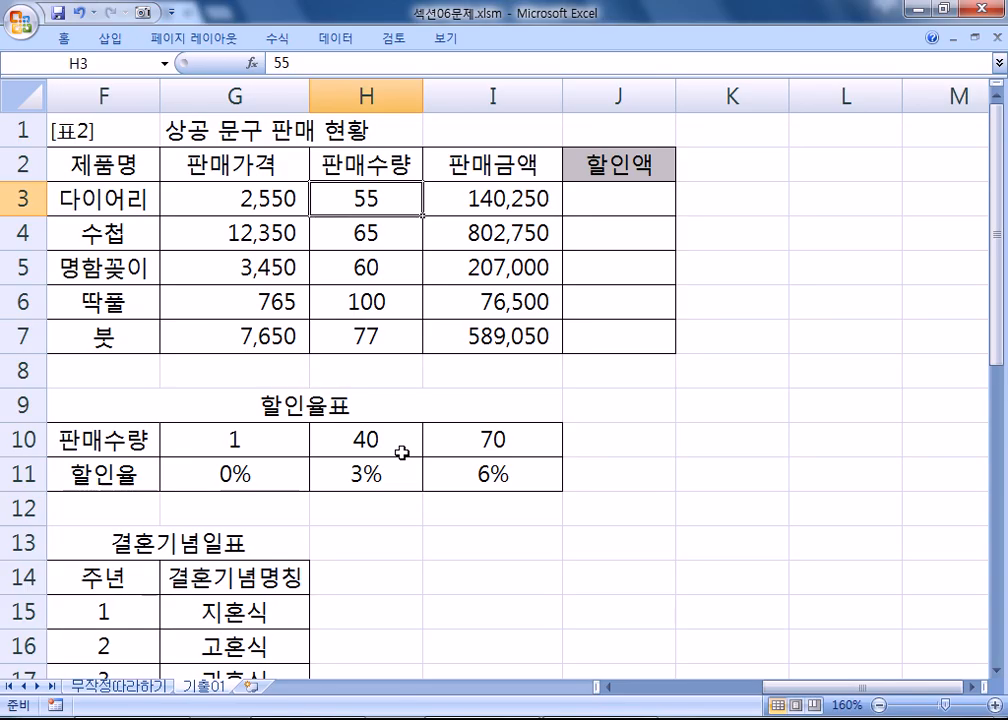
pyautogui.click(605, 194)
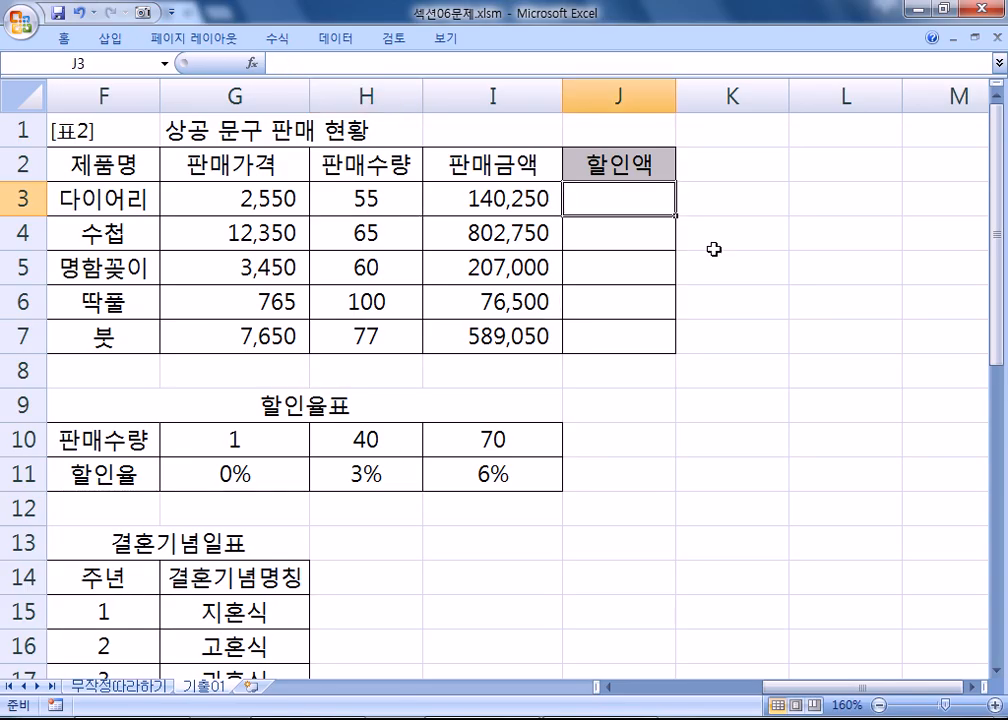
# - Enter =I3*HLOOKUP(H3,$G$10:$I$11, in J3, locking the table range with F4
pyautogui.write('=')
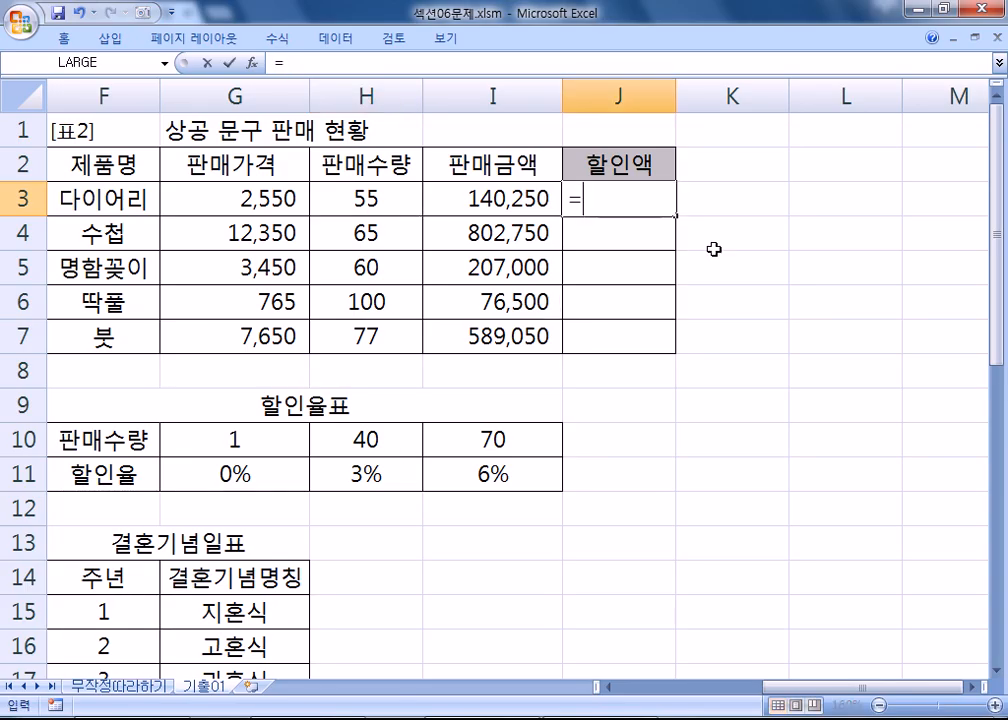
pyautogui.click(466, 199)
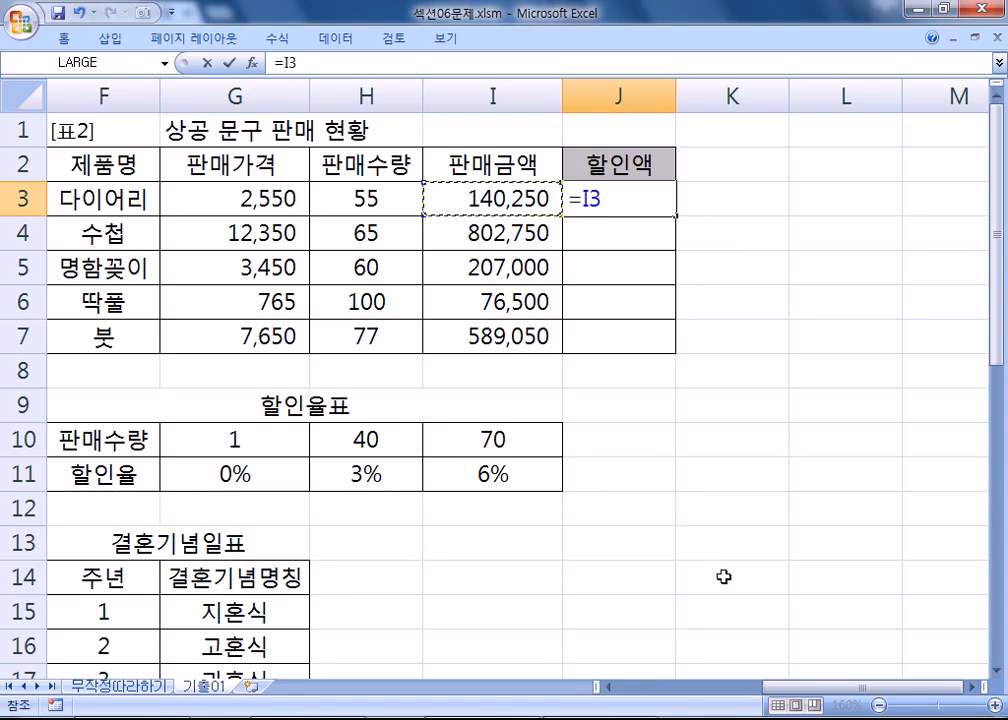
pyautogui.write('*')
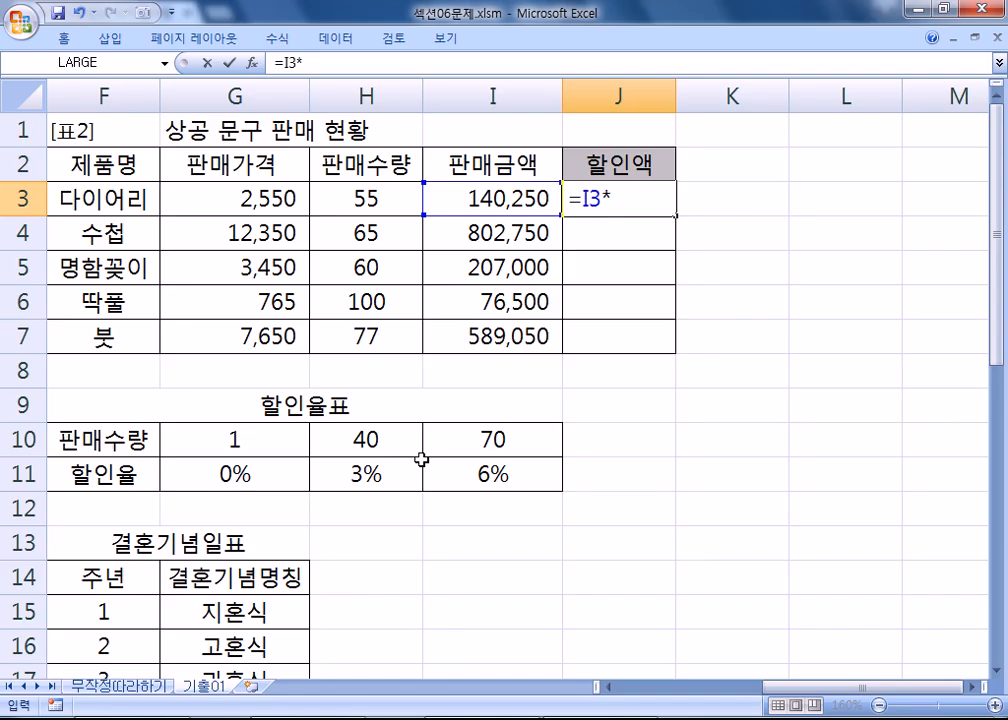
pyautogui.write('HLO')
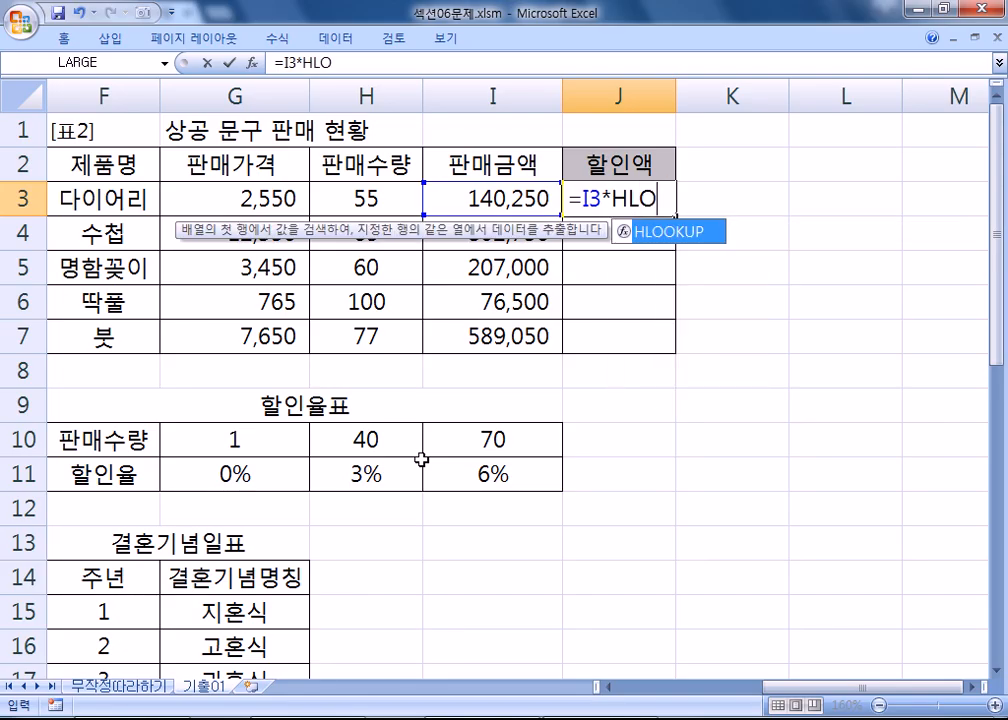
pyautogui.doubleClick(666, 232)
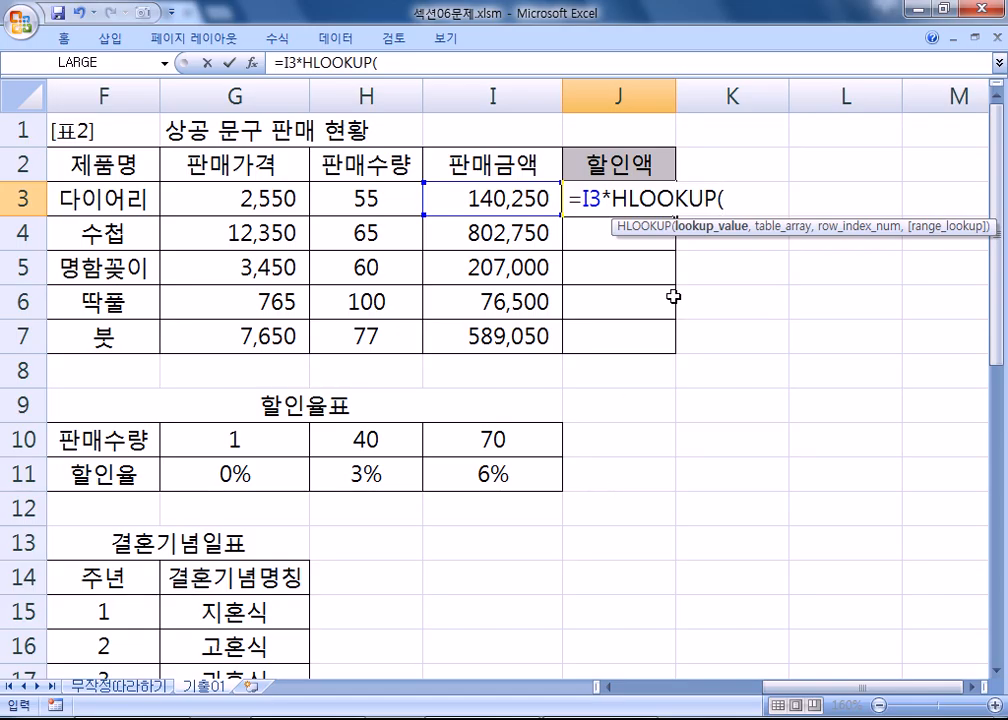
pyautogui.click(338, 198)
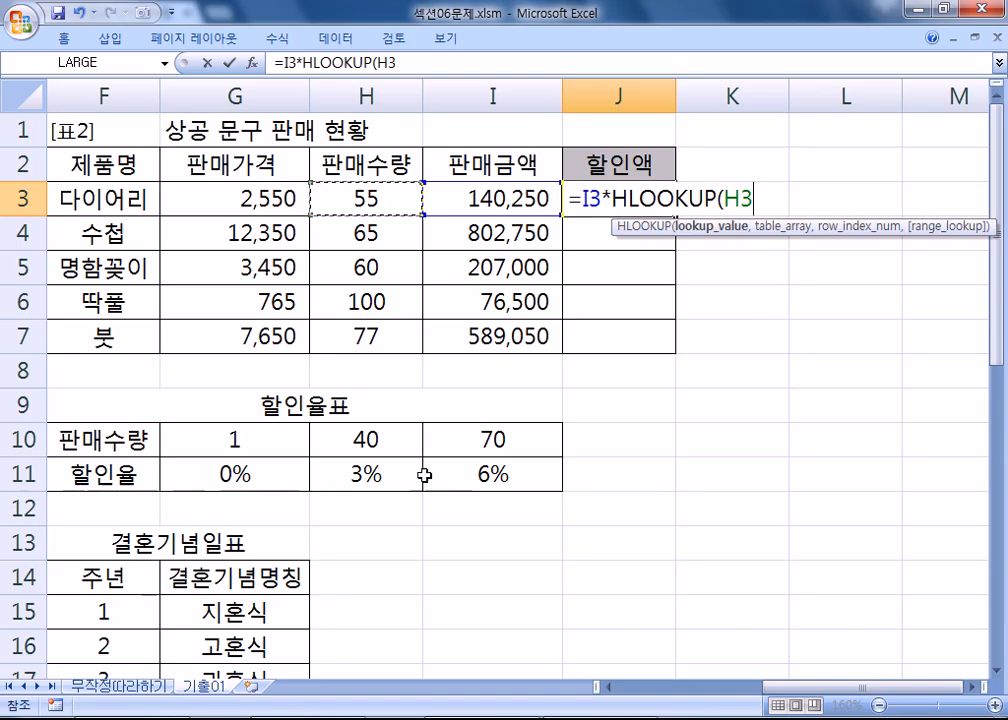
pyautogui.write(',')
pyautogui.moveTo(246, 441); pyautogui.dragTo(470, 474)
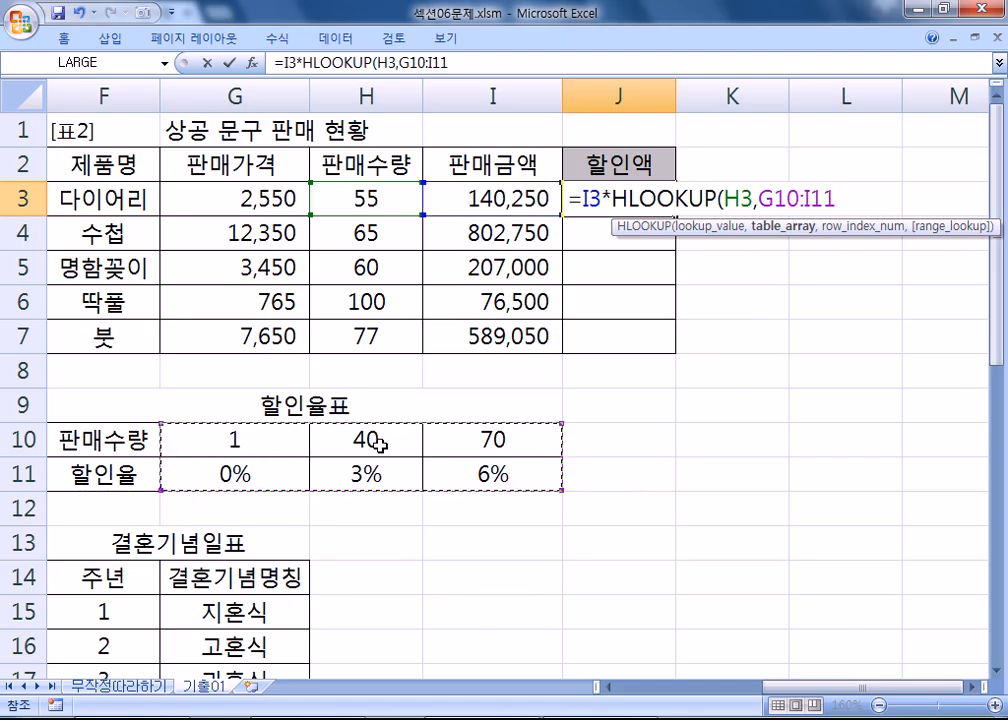
pyautogui.press('F4')
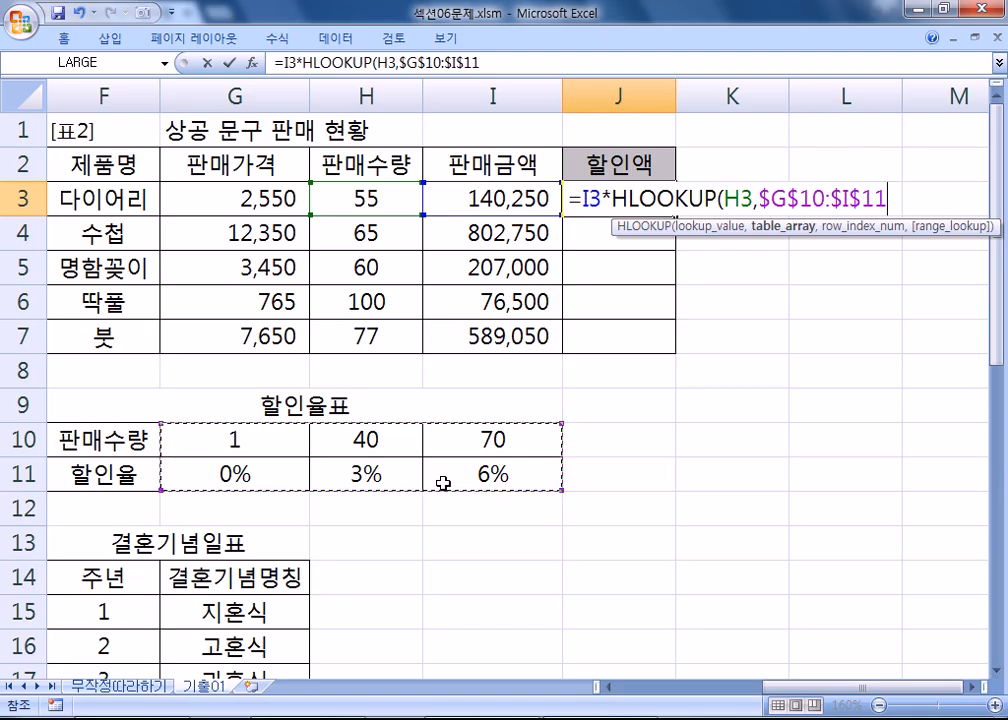
pyautogui.write(',')
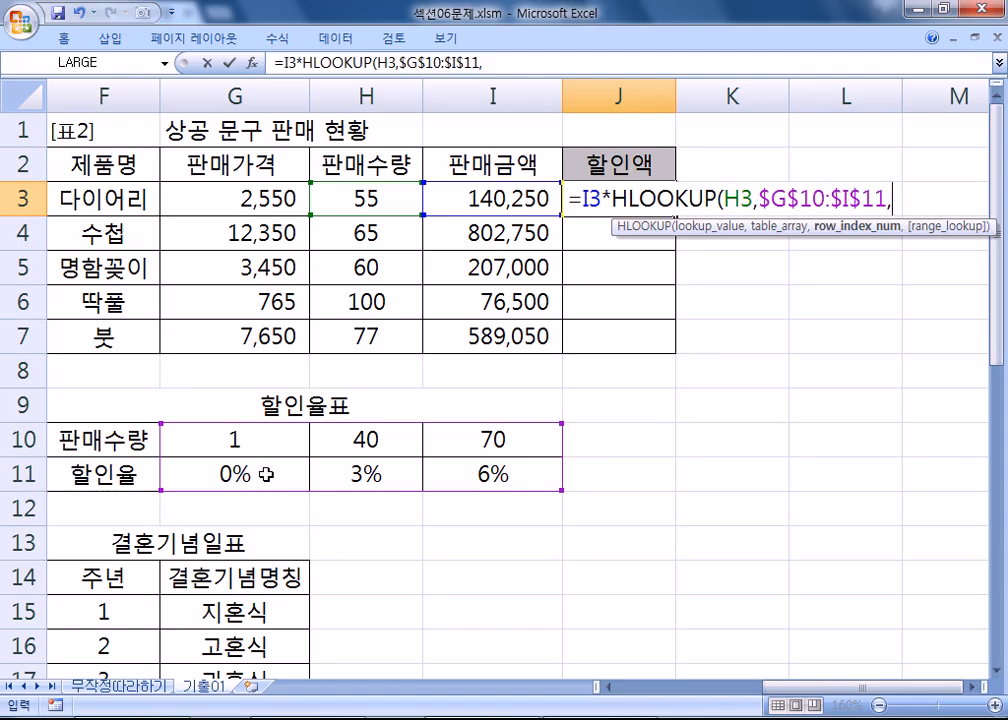
# - Complete J3 as =I3*HLOOKUP(H3,$G$10:$I$11,2,TRUE), giving a 4,208 discount
pyautogui.write('2,')
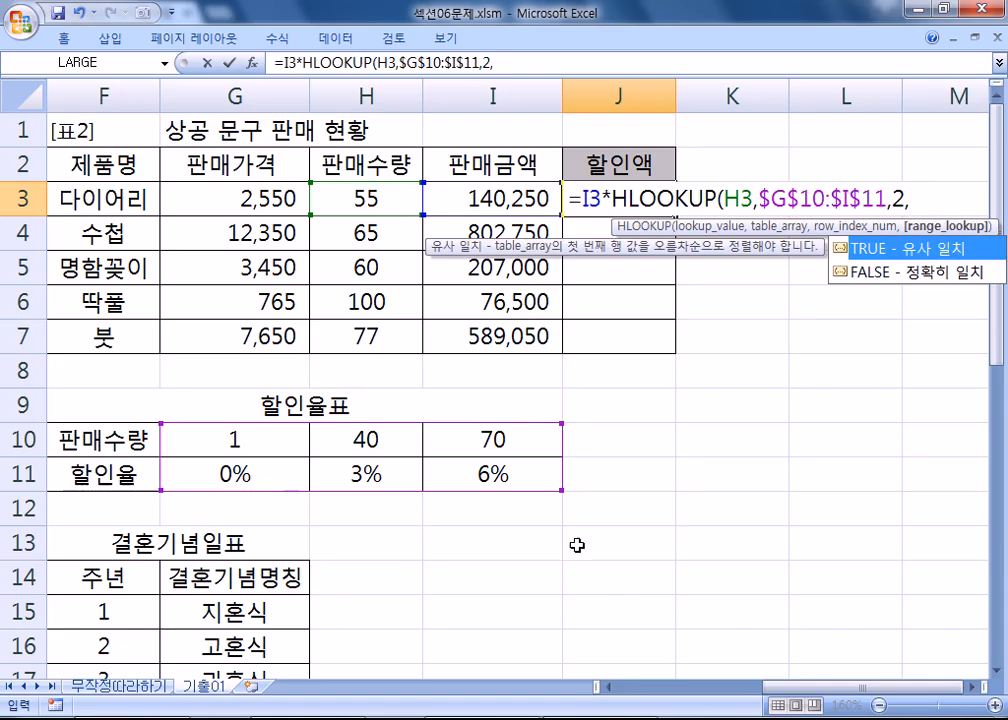
pyautogui.click(892, 279)
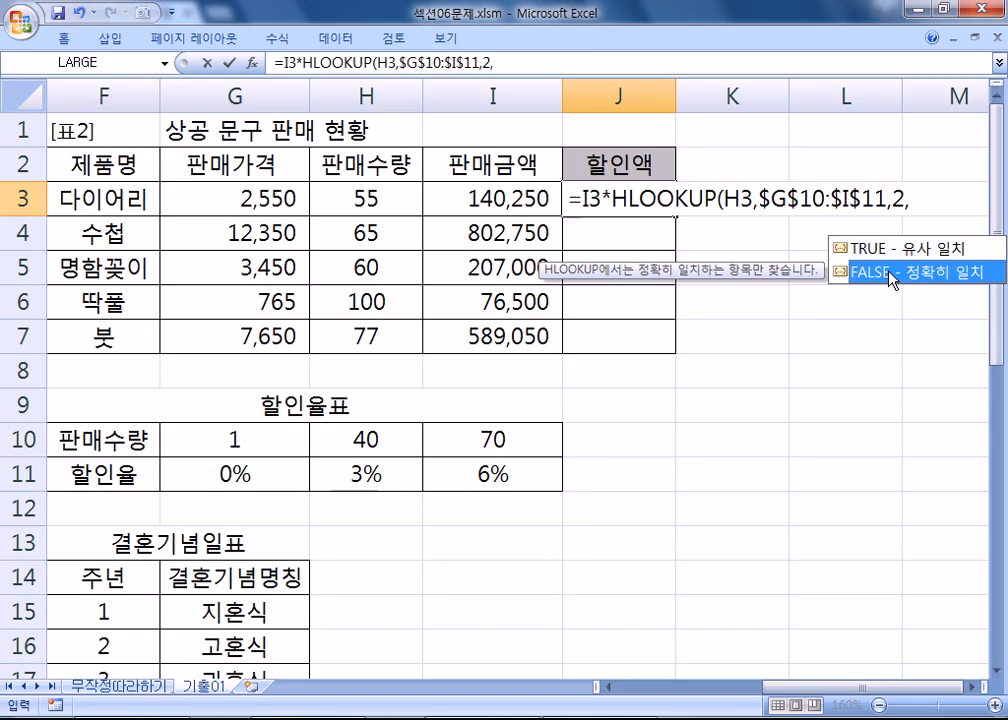
pyautogui.click(912, 250)
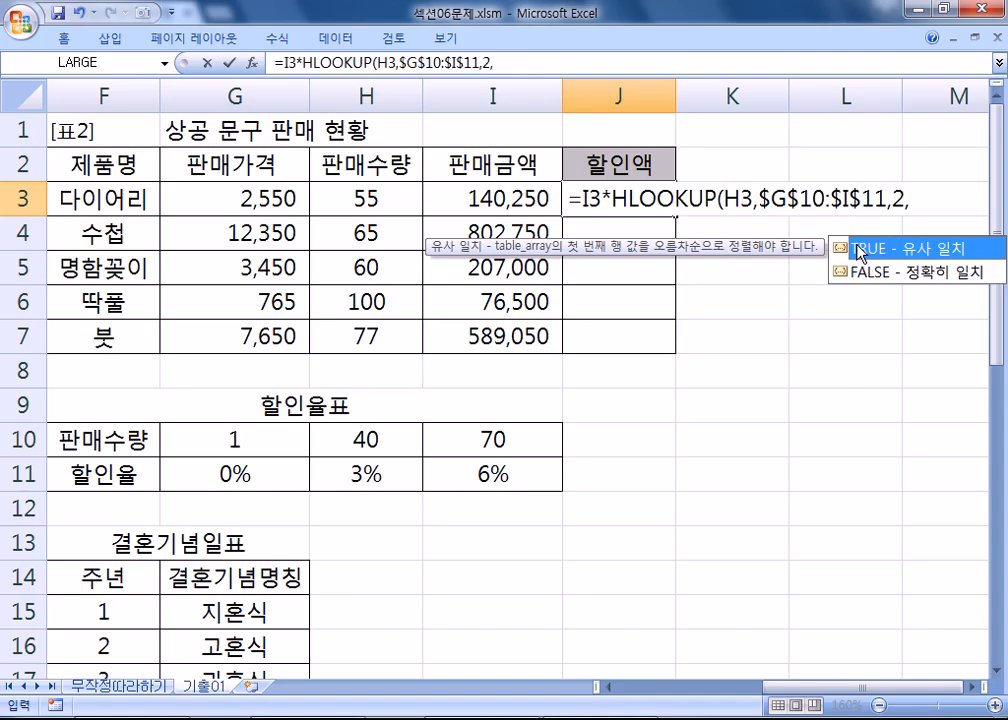
pyautogui.click(870, 277)
pyautogui.doubleClick(861, 249)
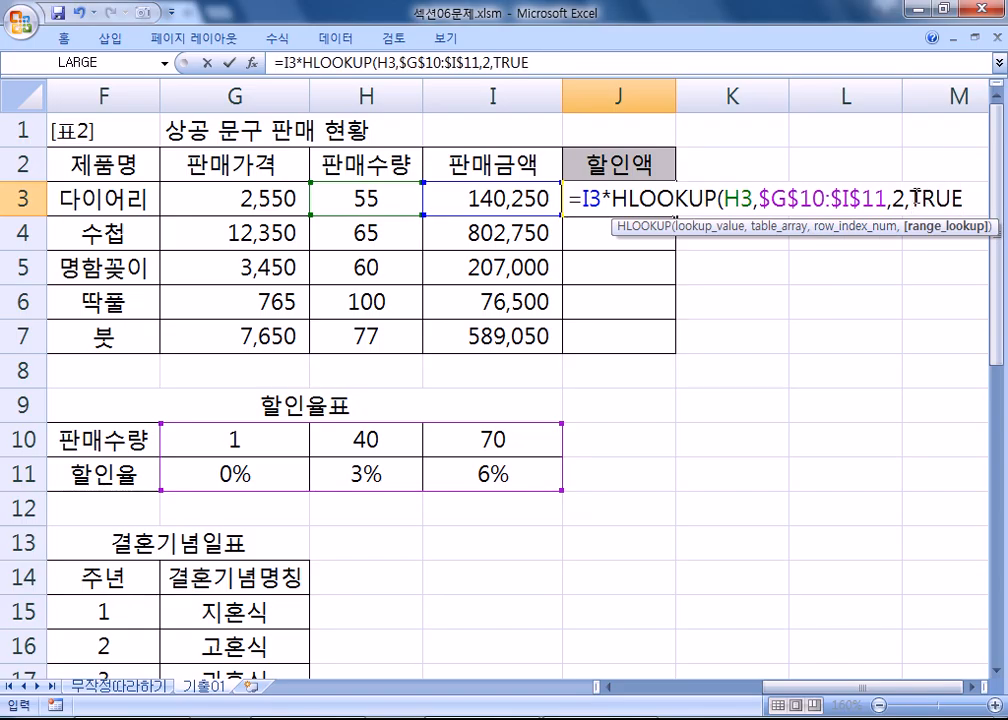
pyautogui.moveTo(916, 197); pyautogui.dragTo(968, 198)
pyautogui.write('1')
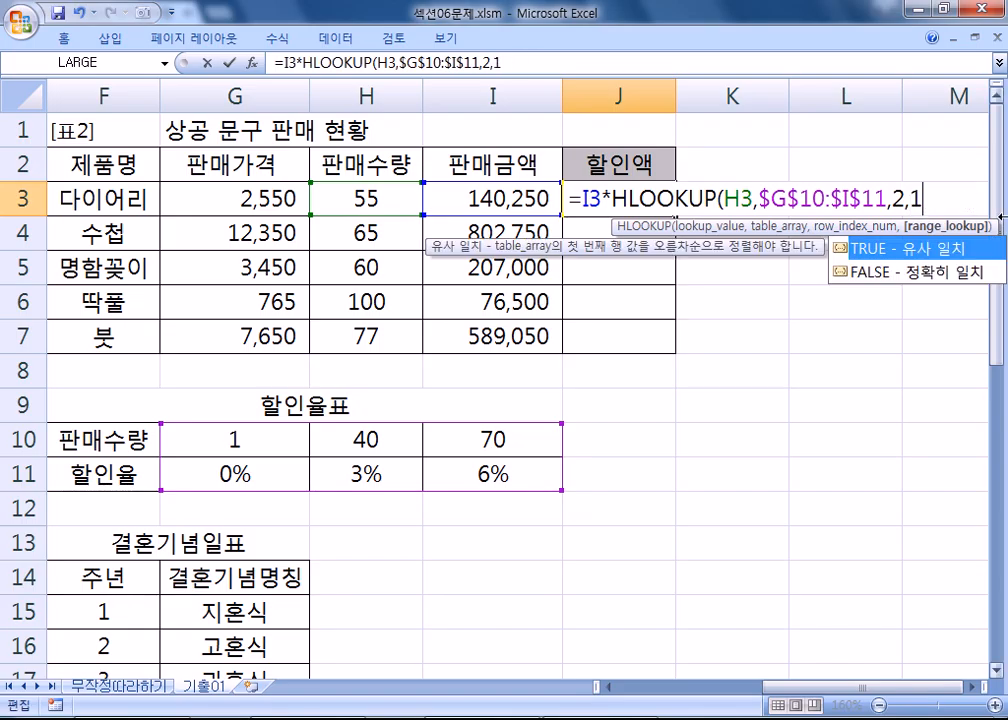
pyautogui.doubleClick(916, 252)
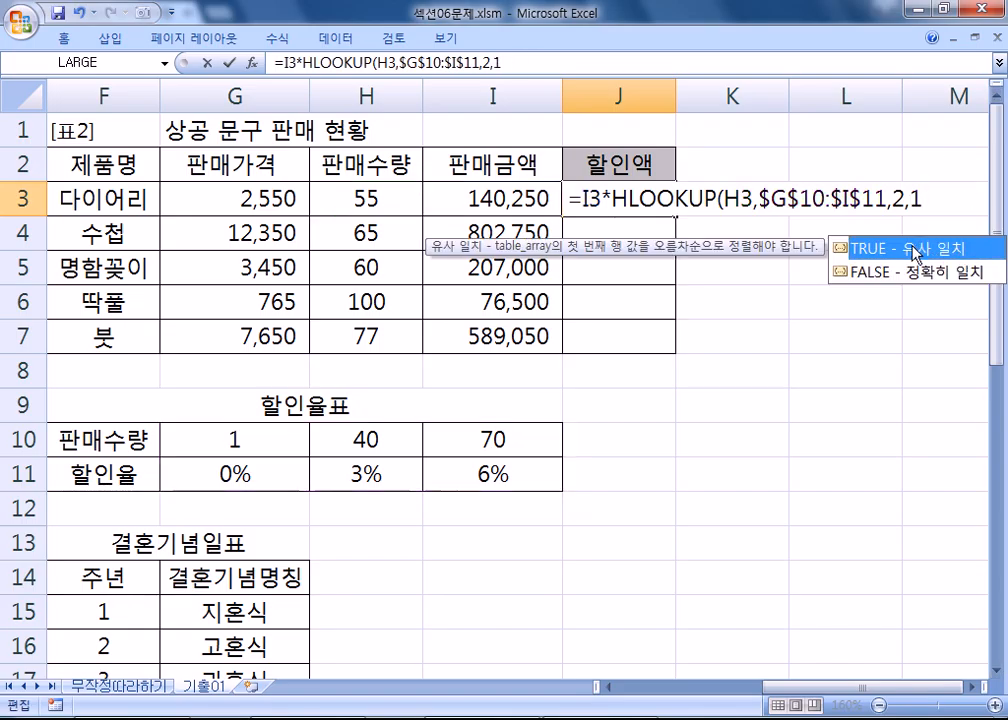
pyautogui.write(')')
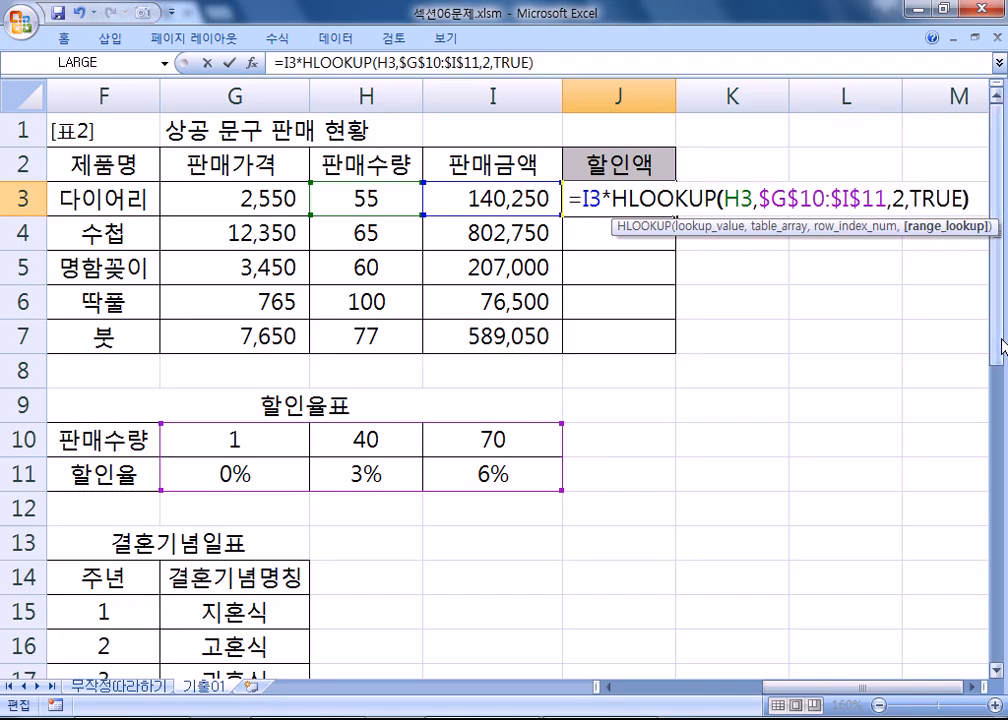
pyautogui.press('Return')
pyautogui.click(664, 204)
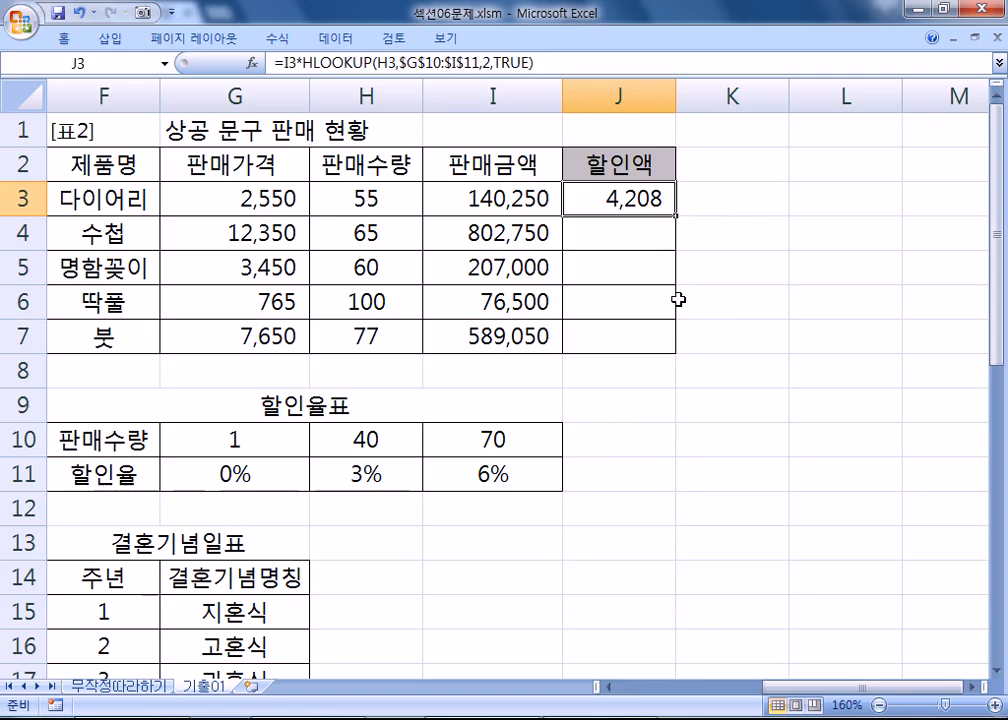
# - Review J3's HLOOKUP formula, then select its full text in the formula bar
pyautogui.press('F2')
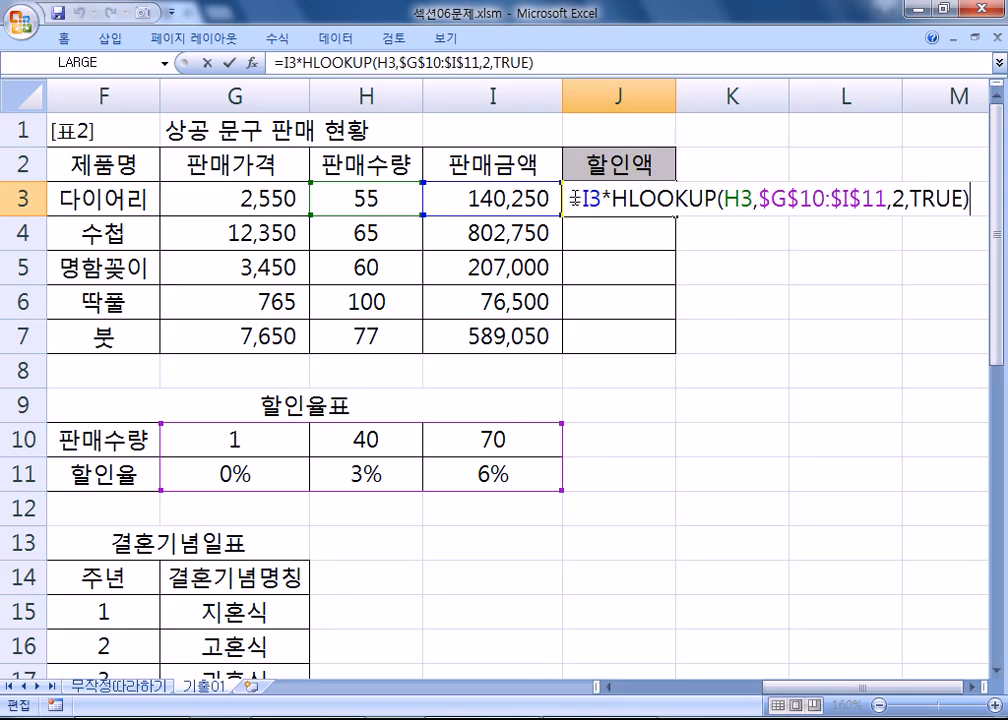
pyautogui.moveTo(579, 199); pyautogui.dragTo(725, 199)
pyautogui.press('Return')
pyautogui.click(560, 202)
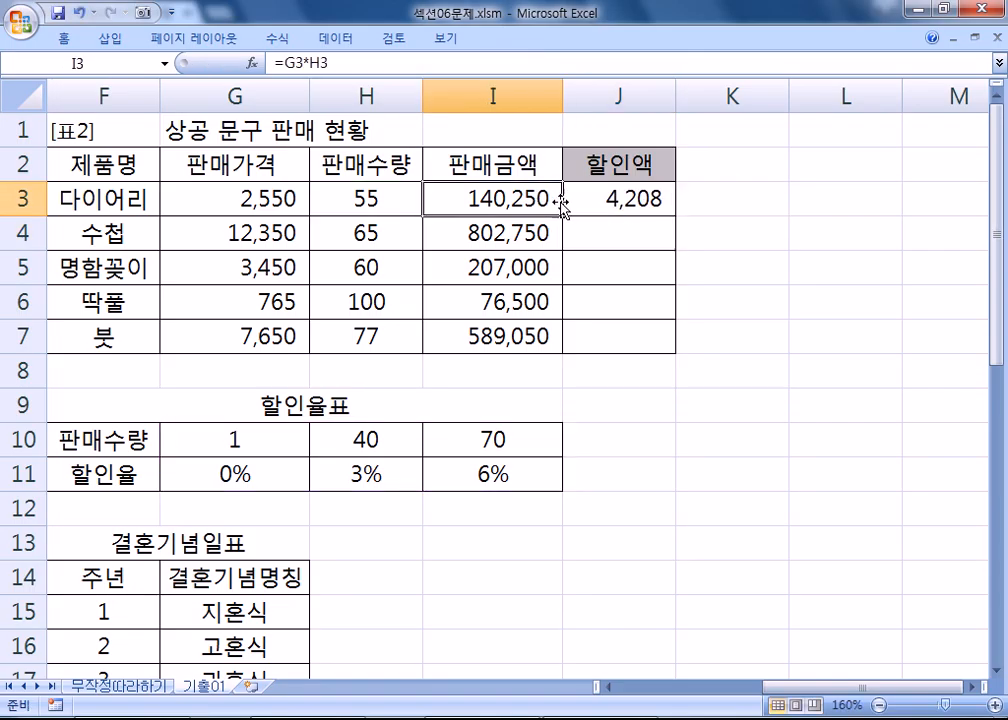
pyautogui.click(582, 197)
pyautogui.moveTo(548, 63); pyautogui.dragTo(234, 50)
# - Paste J3's HLOOKUP formula and its 4,208 result under the 2번) heading in Notepad
pyautogui.hotkey('ctrl', 'c')
pyautogui.hotkey('alt', 'Tab')
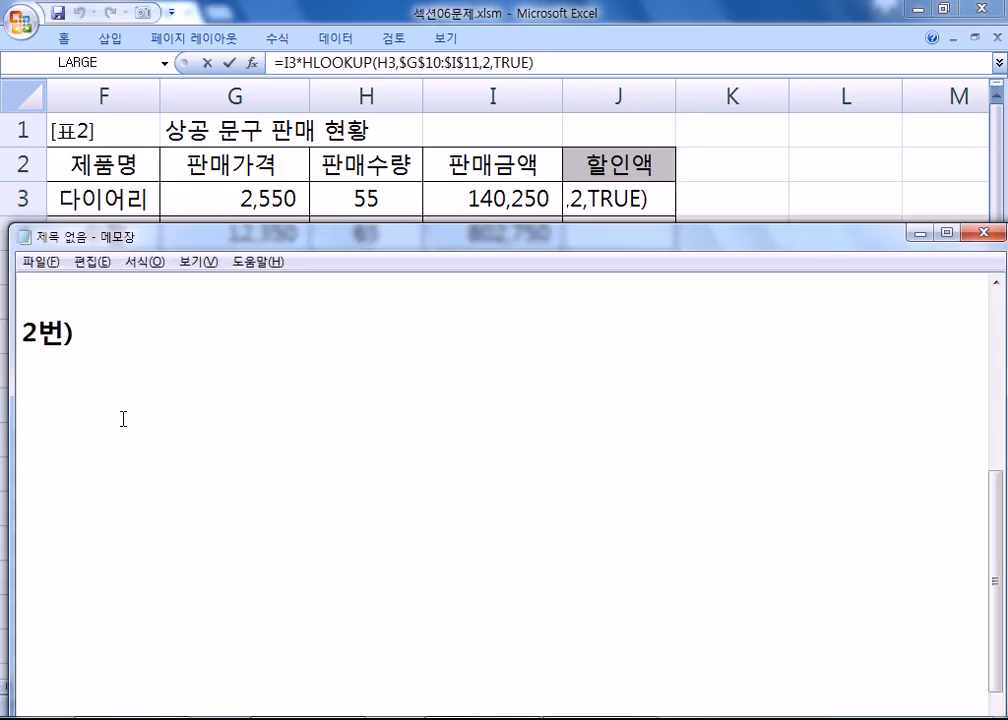
pyautogui.hotkey('ctrl', 'v')
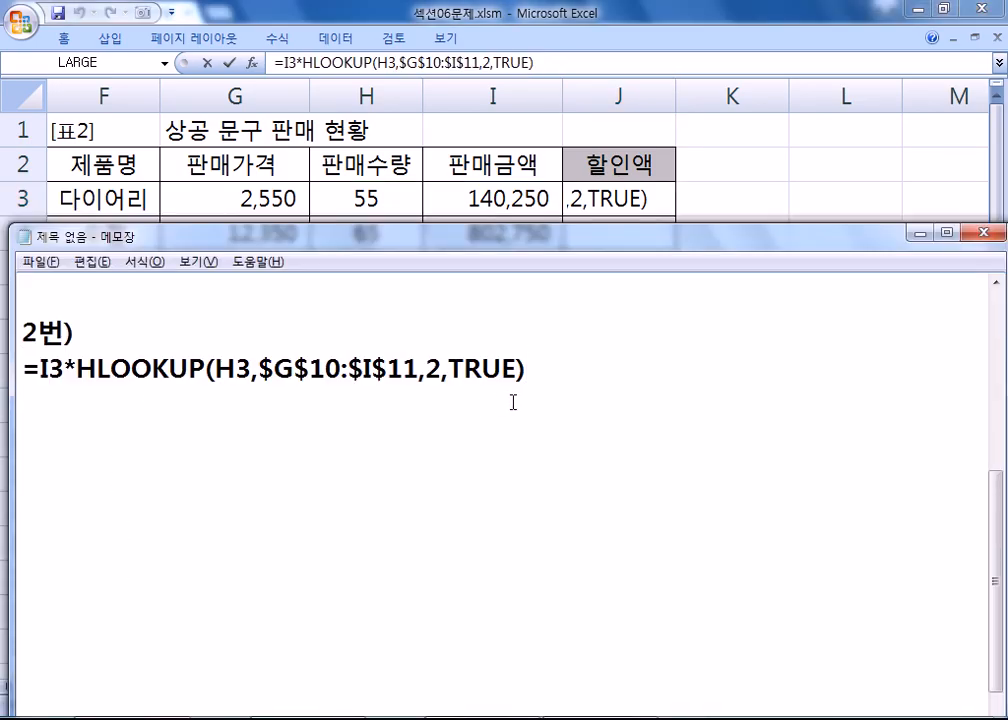
pyautogui.hotkey('alt', 'Tab')
pyautogui.press('Escape')
pyautogui.hotkey('ctrl', 'c')
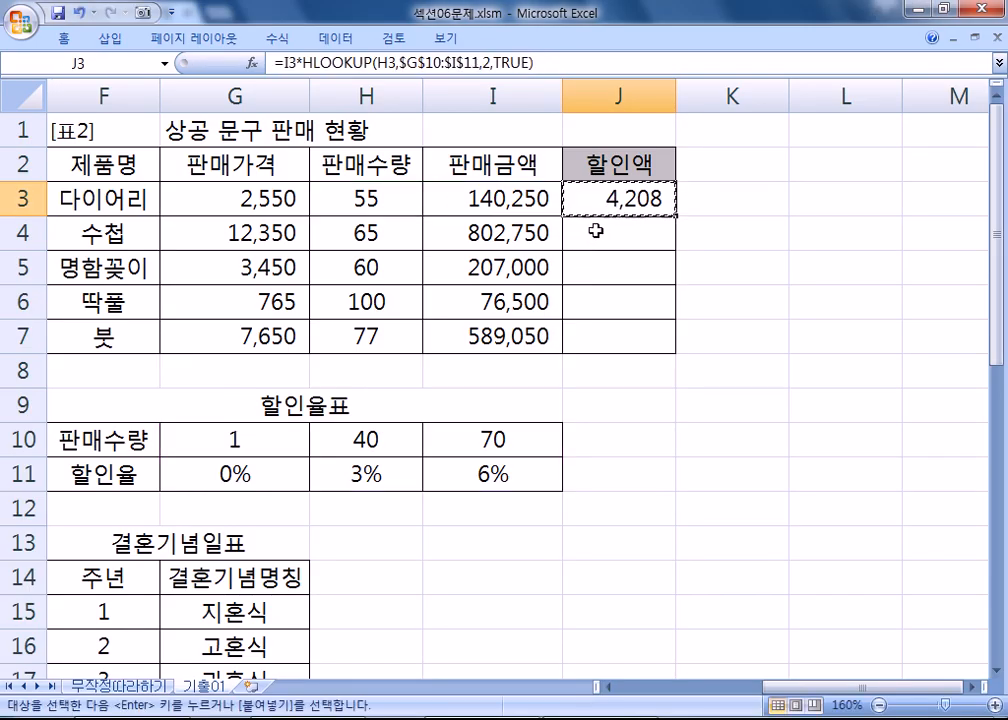
pyautogui.hotkey('alt', 'Tab')
pyautogui.click(675, 372)
pyautogui.press('Return')
pyautogui.hotkey('ctrl', 'v')
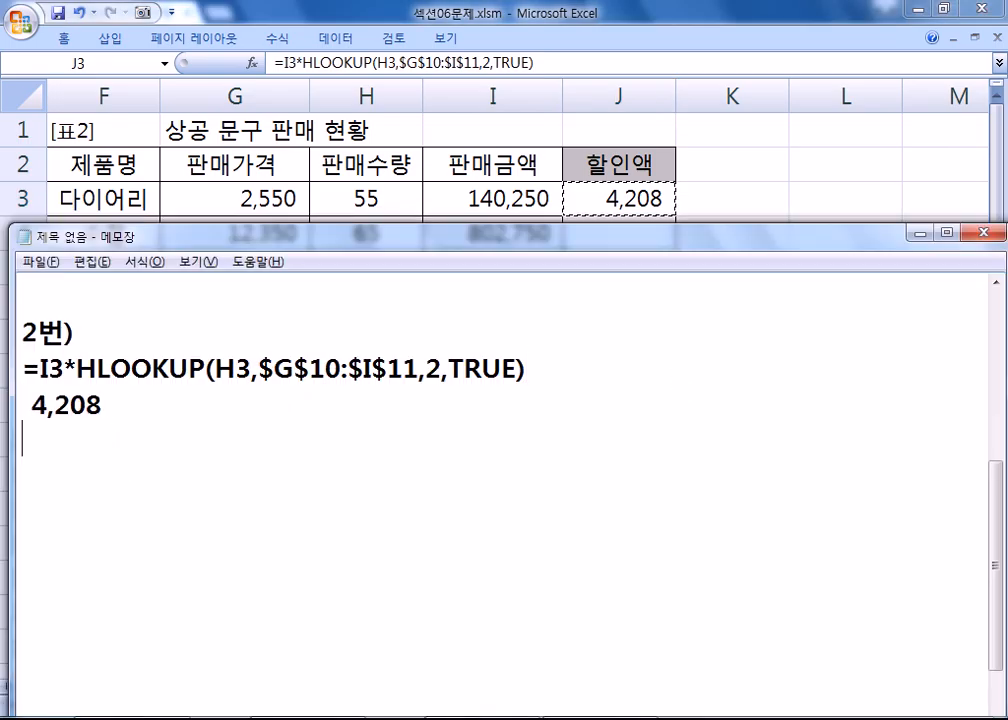
# - Write a Korean note: round the value up at the tens digit to the hundreds place
pyautogui.write('RKQT')
pyautogui.press('BackSpace')
pyautogui.press('BackSpace')
pyautogui.press('BackSpace')
pyautogui.press('BackSpace')
pyautogui.press('Hangul')
pyautogui.write('ㄱ값을 10의 잘')
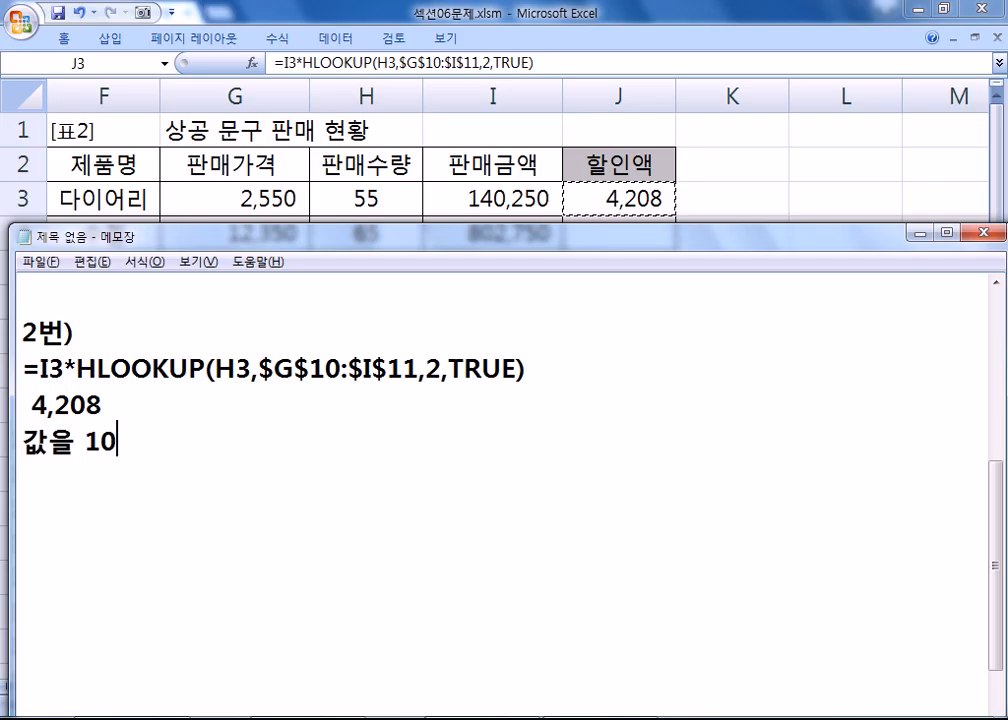
pyautogui.write('자리에서')
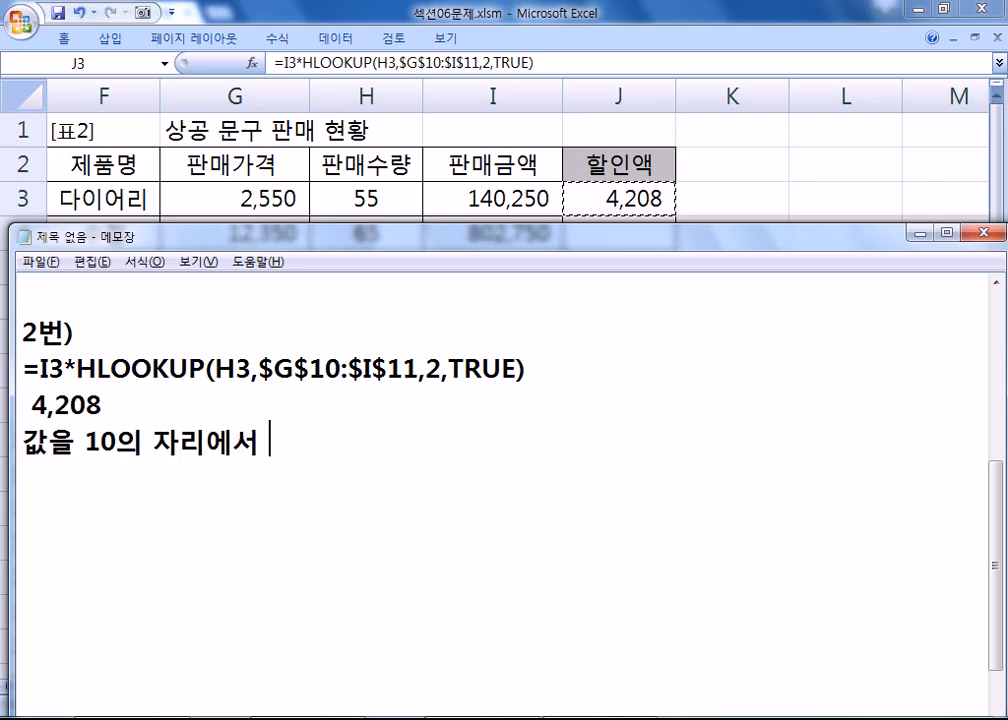
pyautogui.press('Left')
pyautogui.press('Left')
pyautogui.press('Left')
pyautogui.press('Left')
pyautogui.press('Left')
pyautogui.press('Left')
pyautogui.press('Left')
pyautogui.press('Left')
pyautogui.press('Left')
pyautogui.write('시')
pyautogui.press('Delete')
pyautogui.press('End')
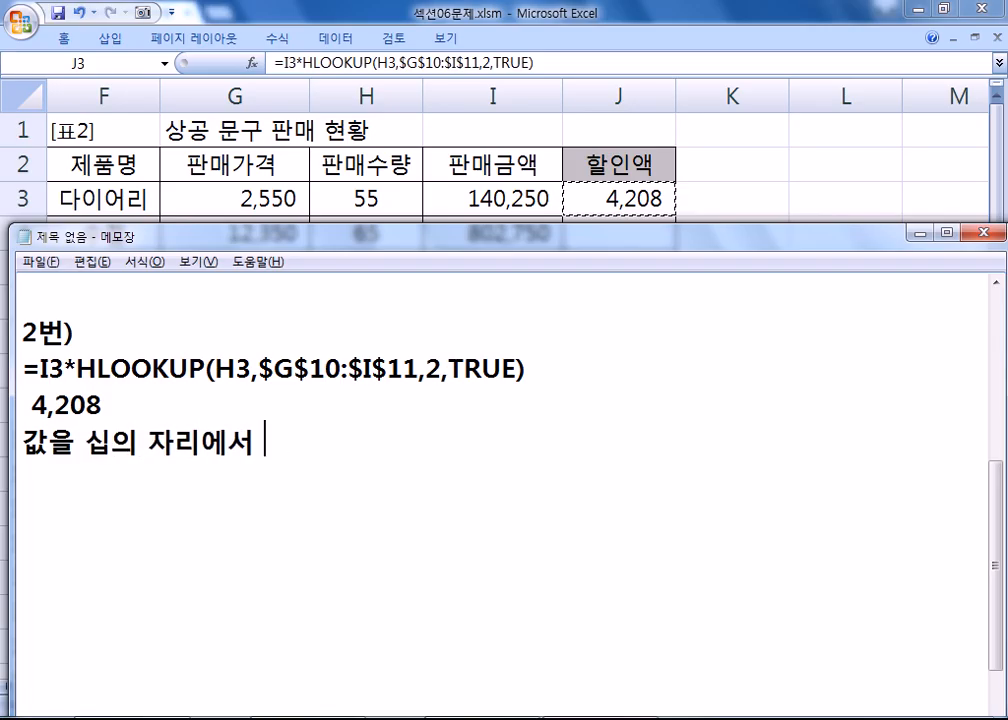
pyautogui.write('올림하여')
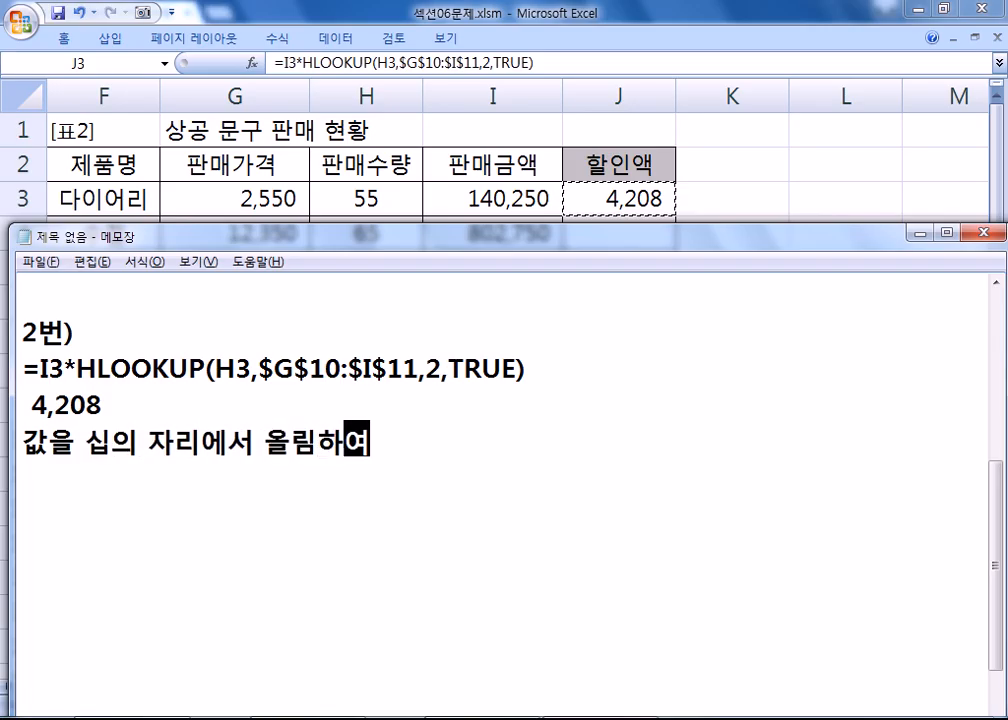
pyautogui.write(' ㅂㄱ')
pyautogui.press('BackSpace')
pyautogui.write('백의')
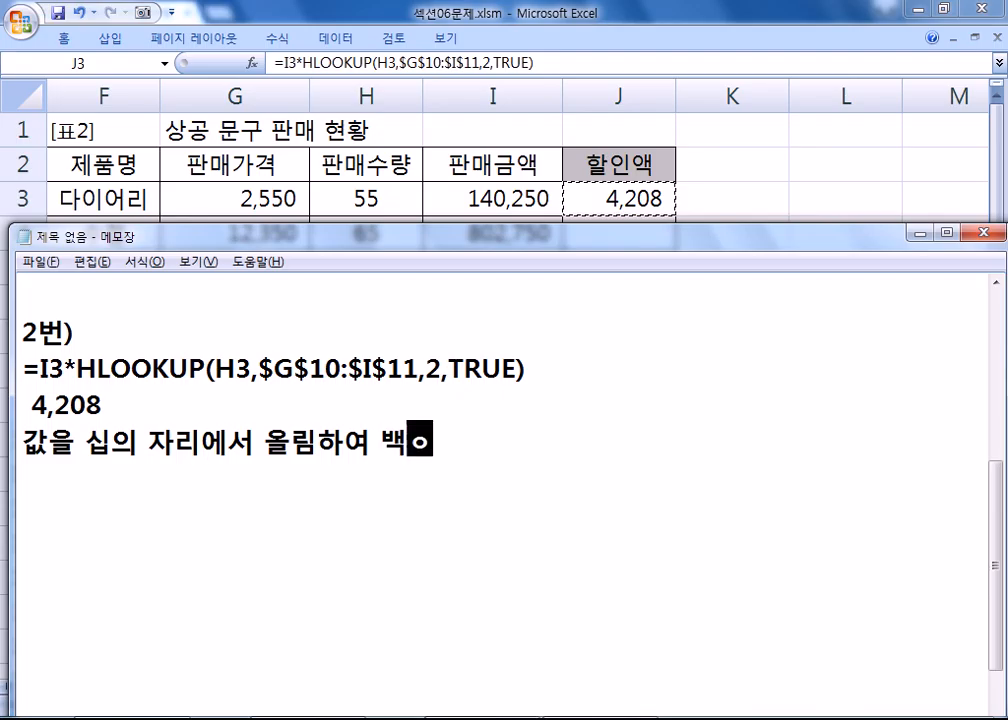
pyautogui.write(' 자리까')
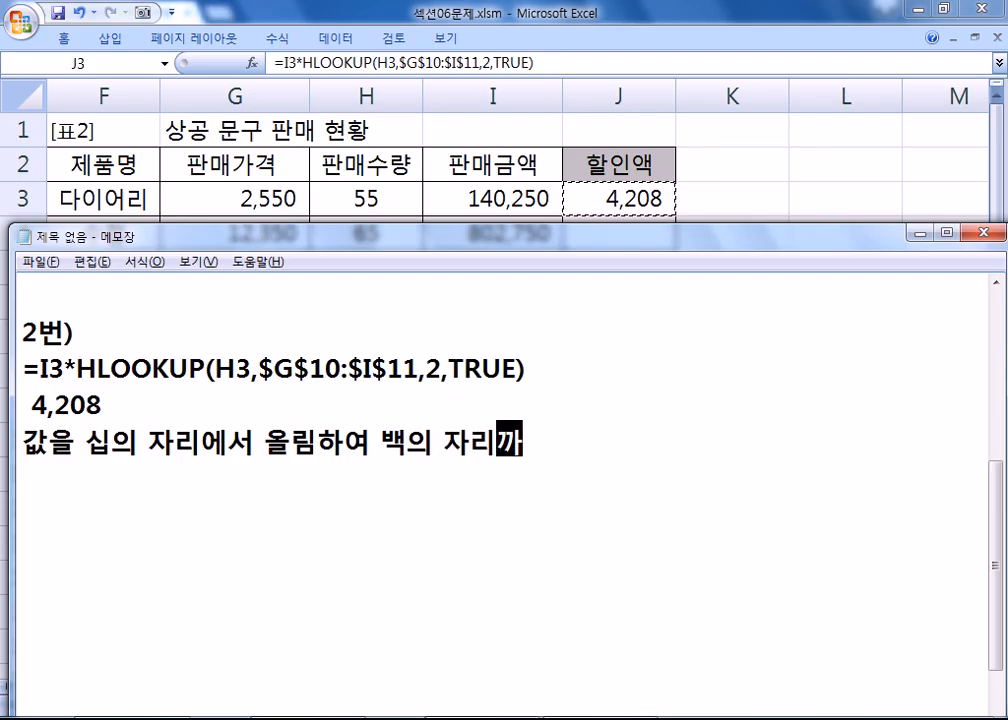
pyautogui.write('지 표현')
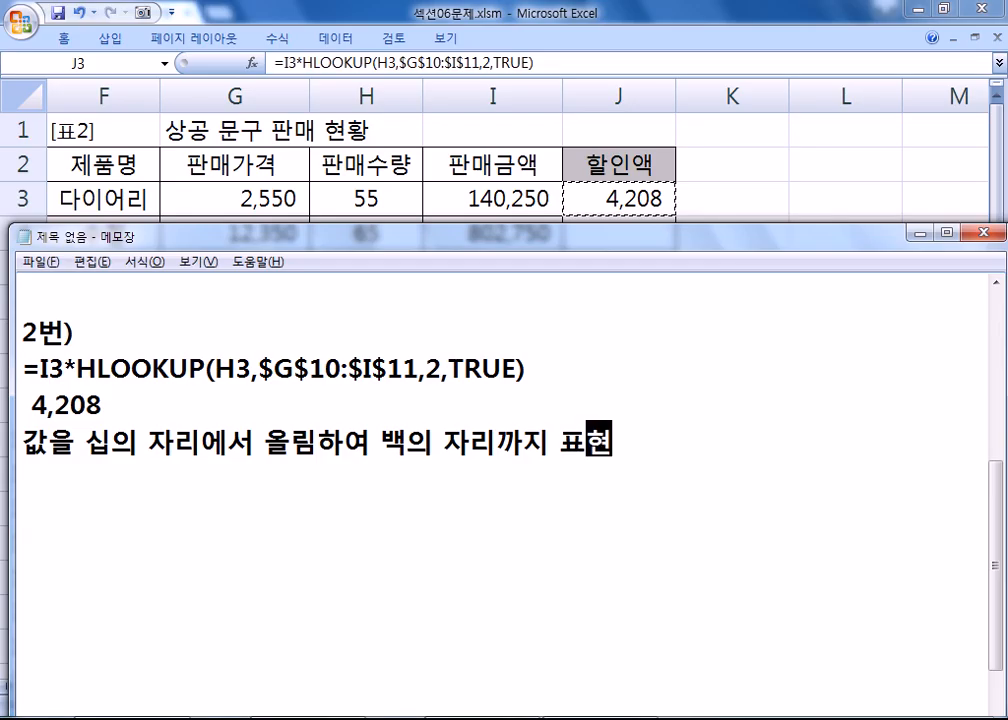
pyautogui.press('Left')
pyautogui.write('시')
pyautogui.press('Delete')
pyautogui.press('Return')
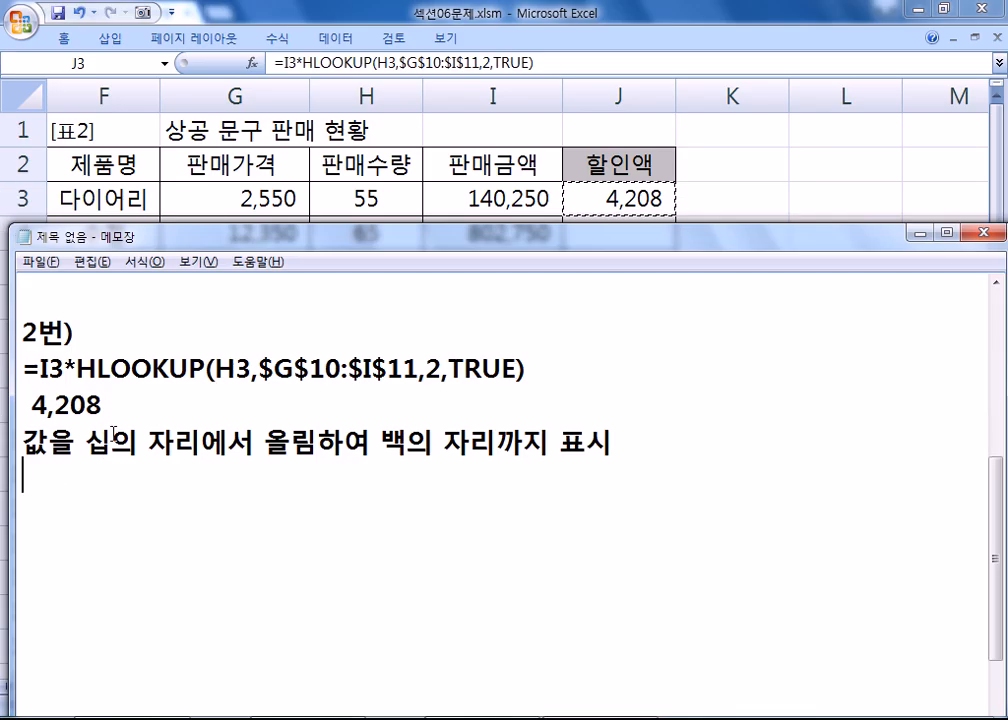
# - Highlight the tens digit 0 in 4,208 to show where rounding applies
pyautogui.click(104, 398)
pyautogui.moveTo(74, 407); pyautogui.dragTo(87, 407)
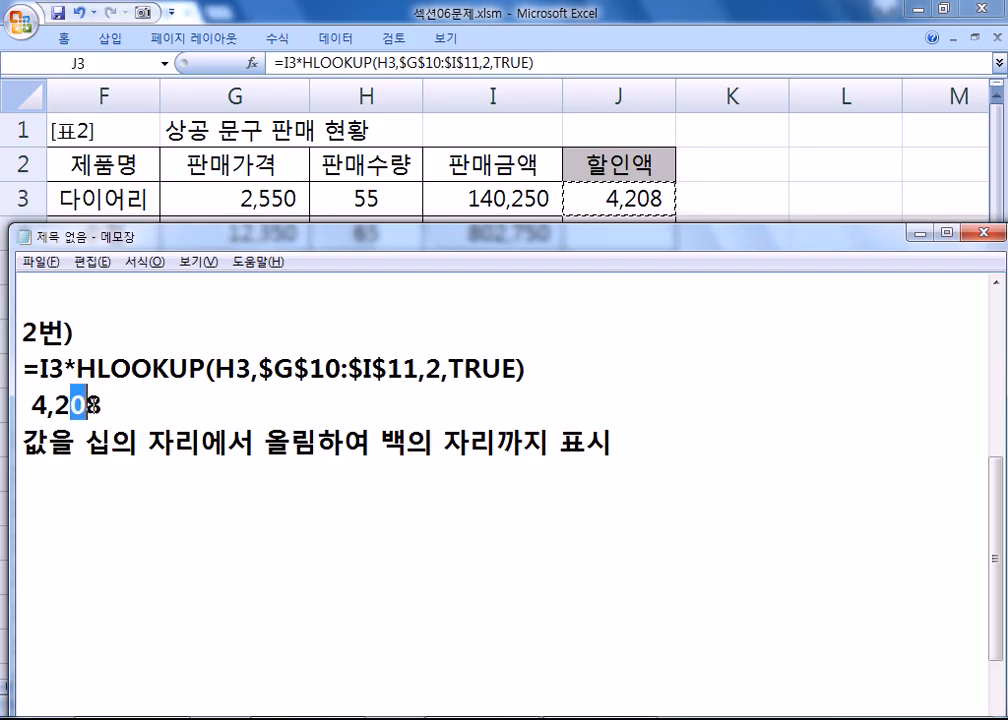
pyautogui.moveTo(73, 405)
pyautogui.mouseDown()
pyautogui.moveTo(50, 405)
pyautogui.moveTo(88, 399)
pyautogui.mouseUp()
# - Below the rounding note, type =ROUNDUP(값, 자리수), then replace 자리수 with -2
pyautogui.click(130, 484)
pyautogui.write('=ROU')
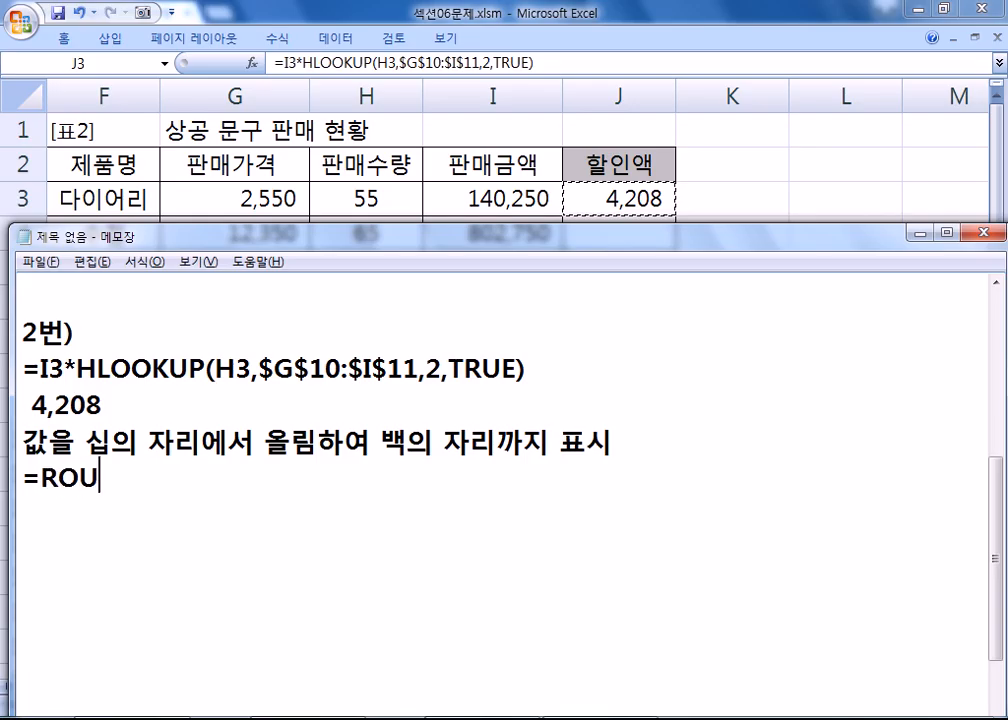
pyautogui.write('NDUP(')
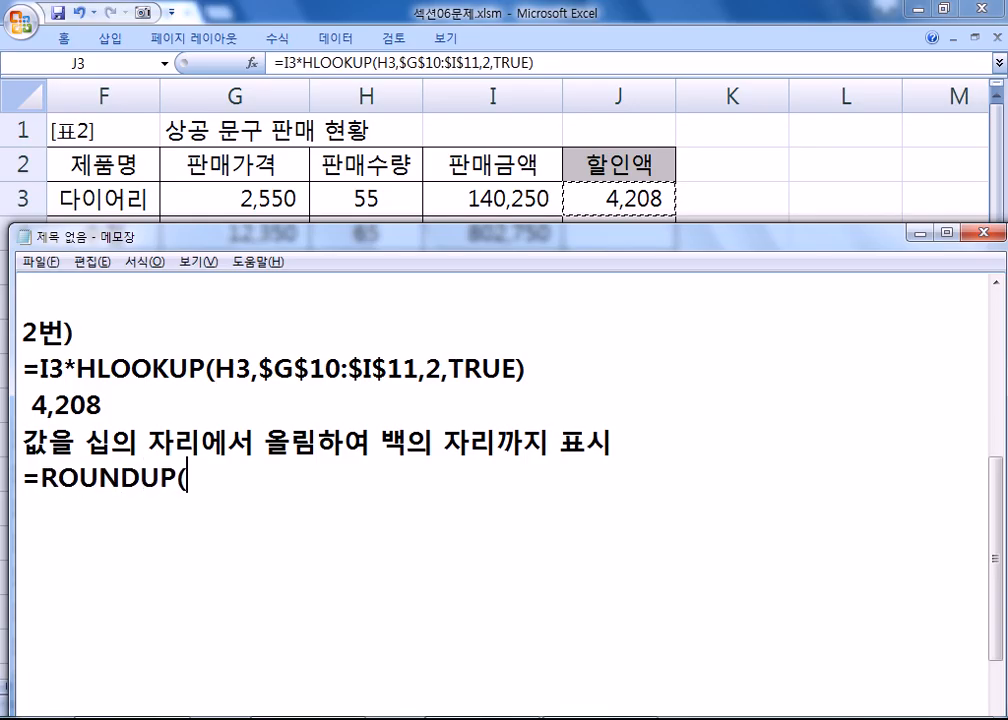
pyautogui.write('ㄱ')
pyautogui.press('BackSpace')
pyautogui.write('값')
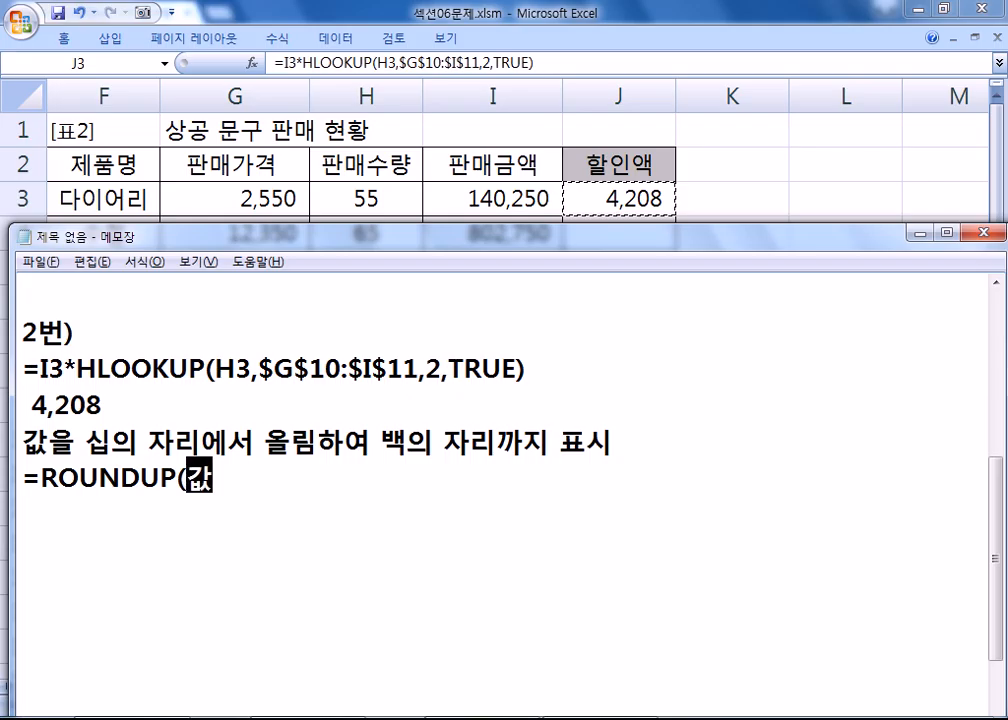
pyautogui.write(', 자리수)')
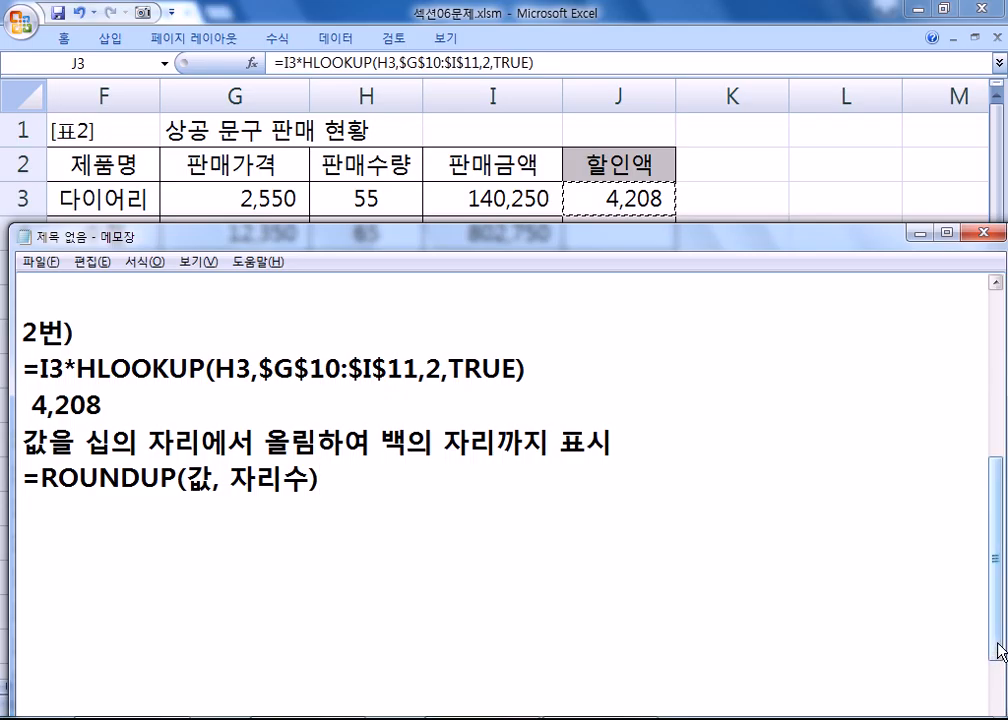
pyautogui.scroll(-1, 631, 630)
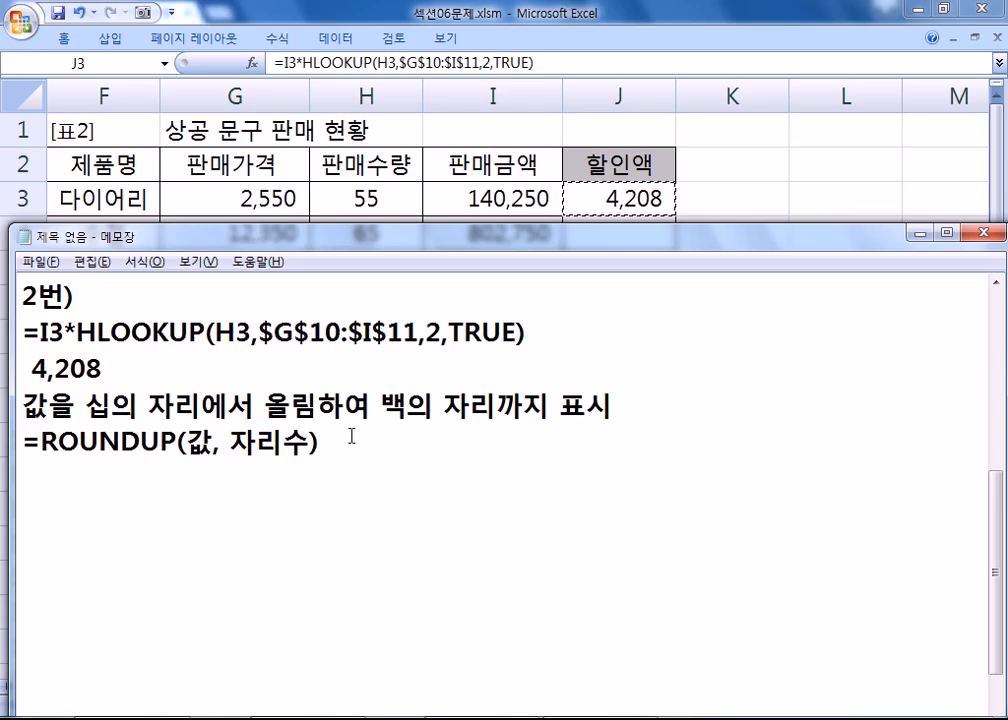
pyautogui.moveTo(229, 441); pyautogui.dragTo(310, 441)
pyautogui.write('-2')
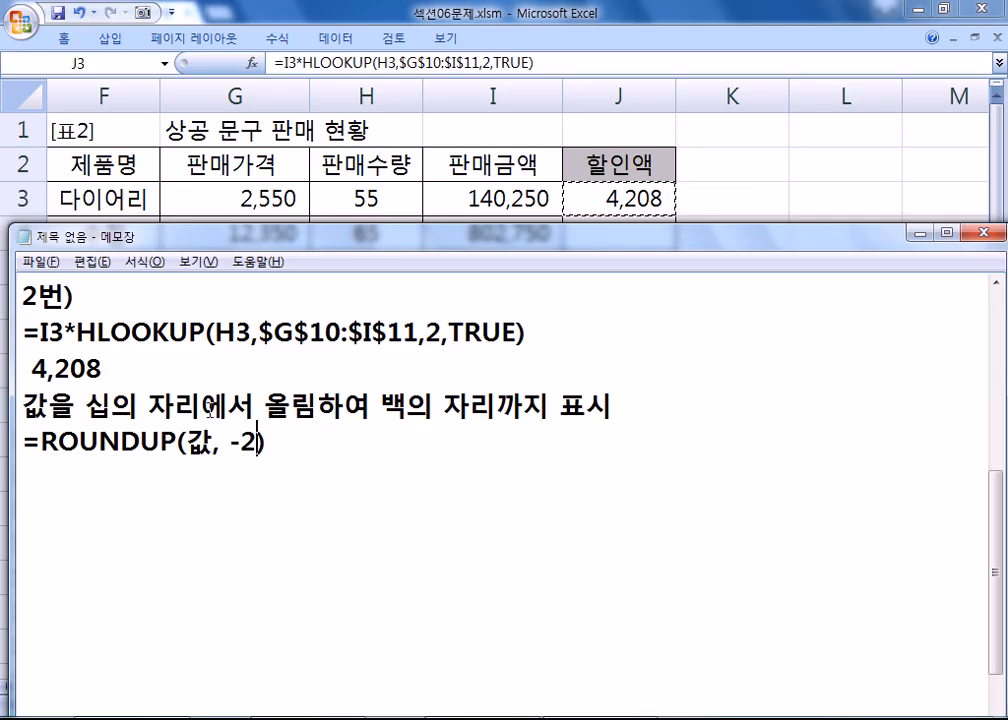
# - Highlight the tens place and final digit of 4,208, leaving the cursor after it
pyautogui.moveTo(88, 405); pyautogui.dragTo(170, 405)
pyautogui.moveTo(103, 370); pyautogui.dragTo(56, 371)
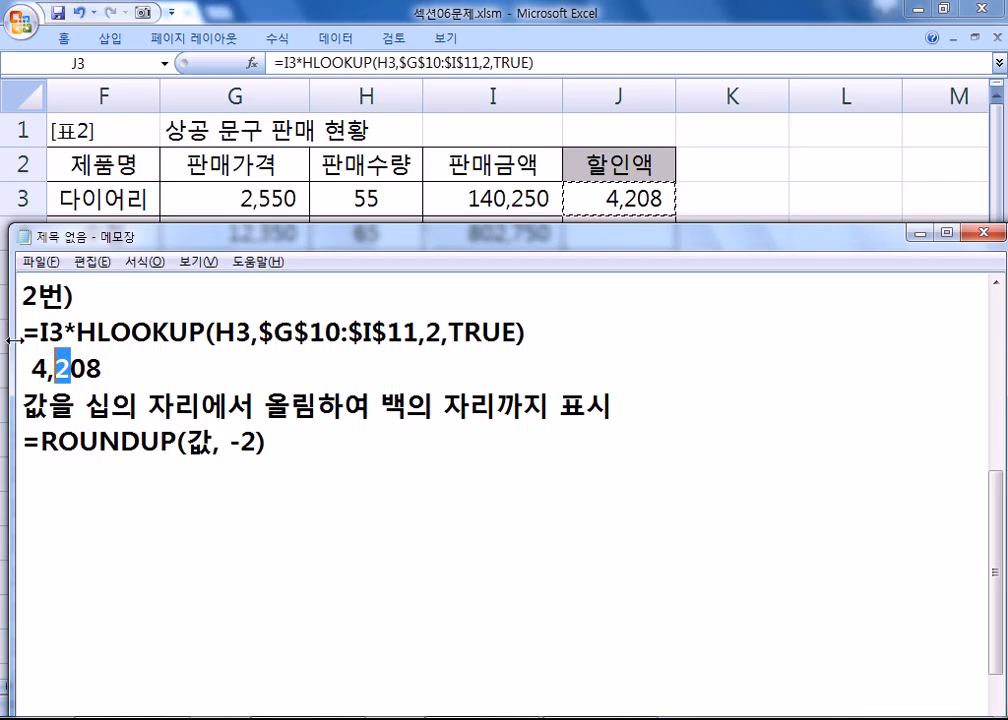
pyautogui.click(110, 369)
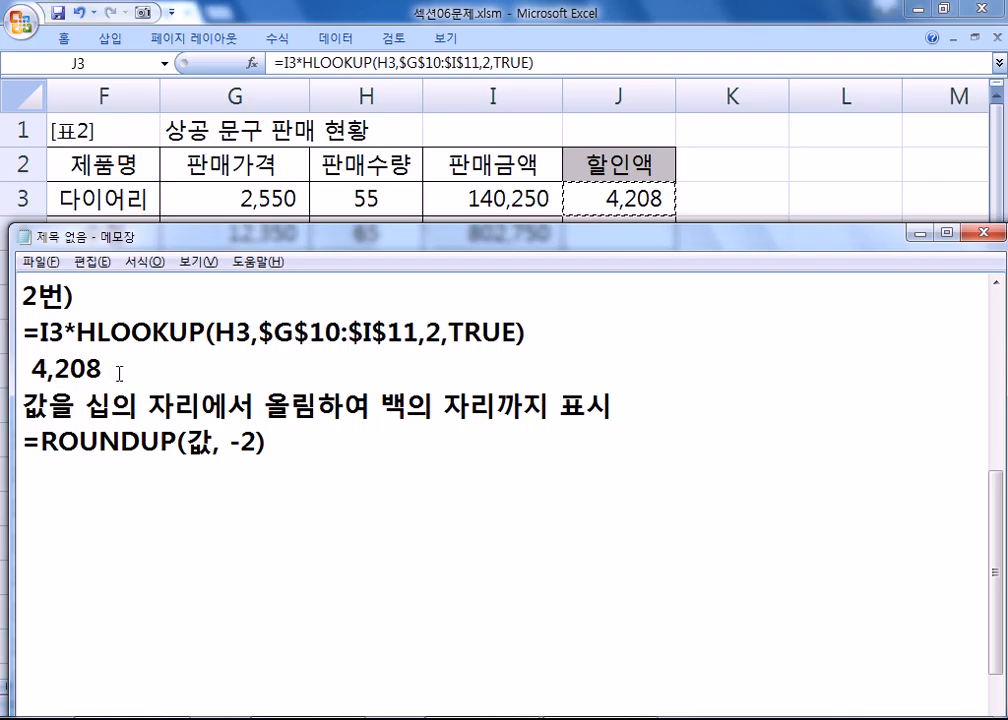
pyautogui.moveTo(104, 369); pyautogui.dragTo(134, 374)
# - Append .57 to 4,208 and highlight its decimal point and digits 5 and 7
pyautogui.write('.57')
pyautogui.moveTo(123, 372); pyautogui.dragTo(116, 370)
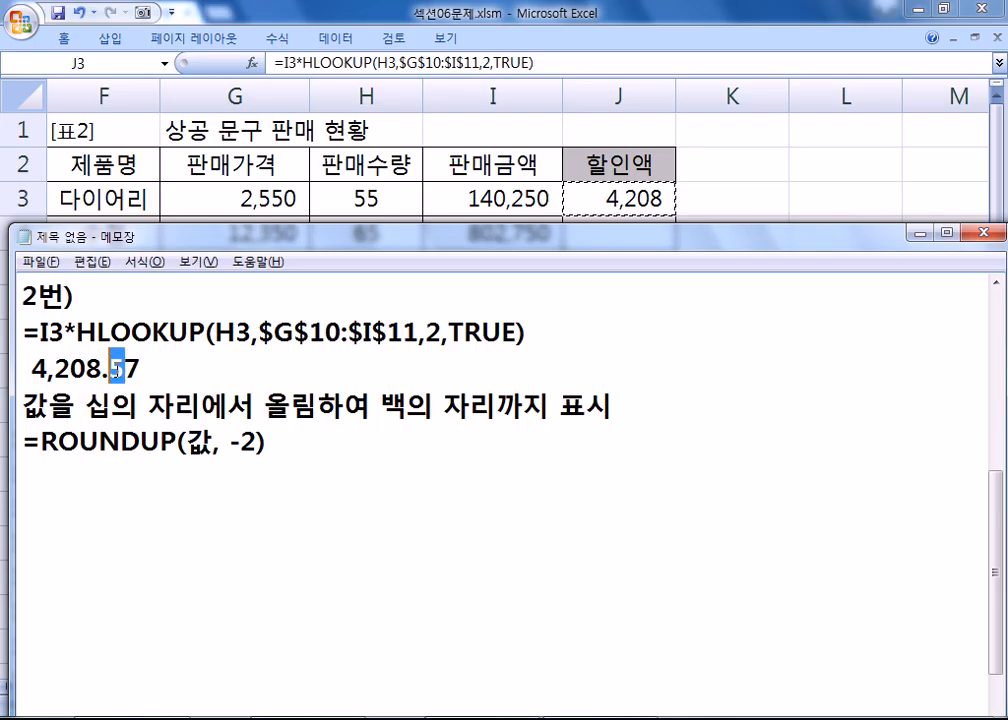
pyautogui.click(117, 370)
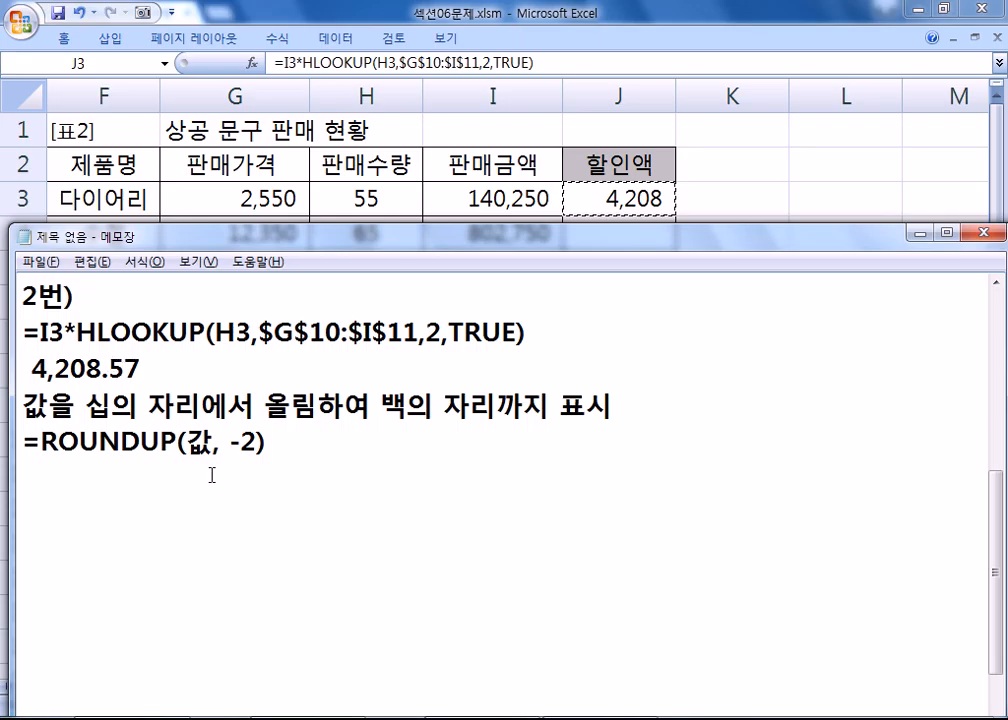
pyautogui.moveTo(141, 364); pyautogui.dragTo(130, 370)
pyautogui.click(142, 370)
pyautogui.moveTo(111, 370); pyautogui.dragTo(104, 372)
pyautogui.moveTo(108, 370); pyautogui.dragTo(116, 367)
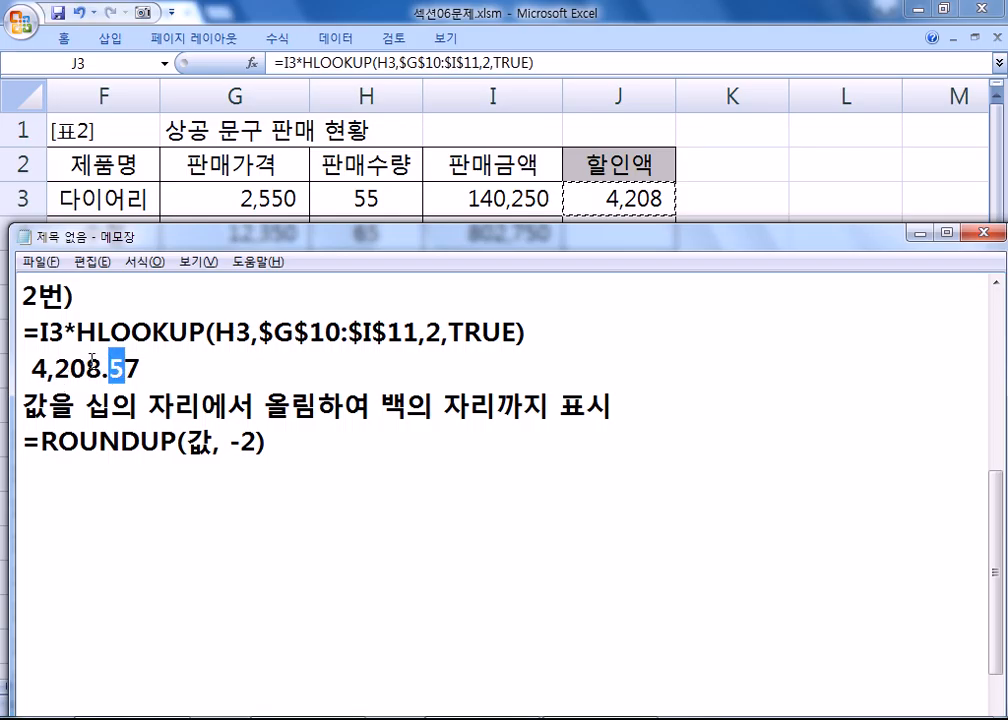
# - Point to the -2 argument and highlight the ones digit 8 and tens digit 0 of 4,208.57
pyautogui.click(245, 442)
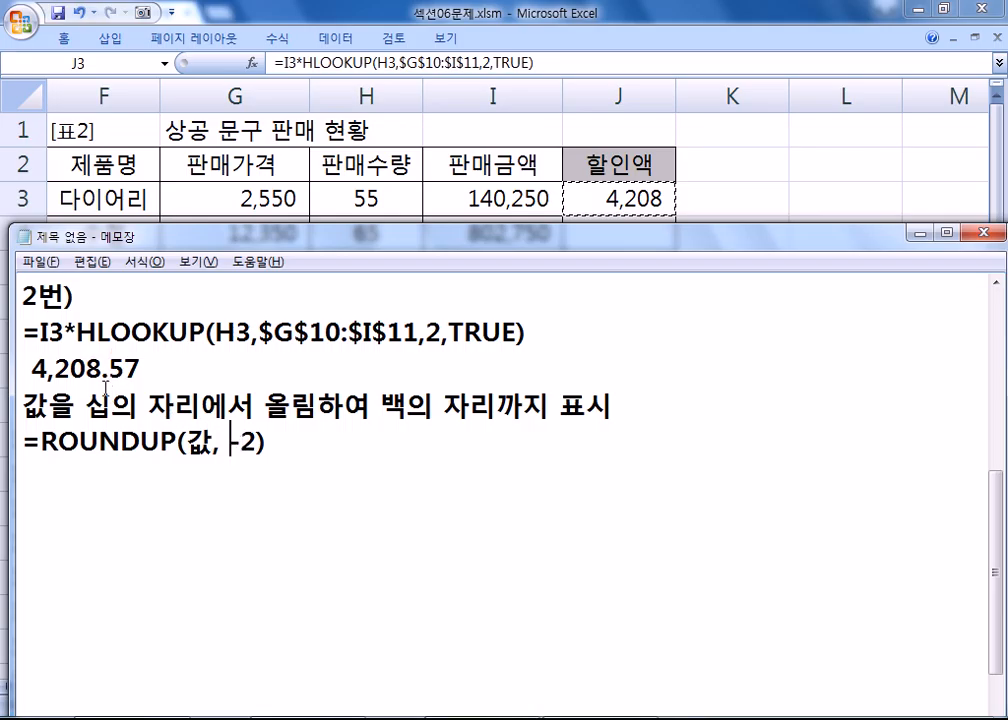
pyautogui.moveTo(86, 370); pyautogui.dragTo(103, 371)
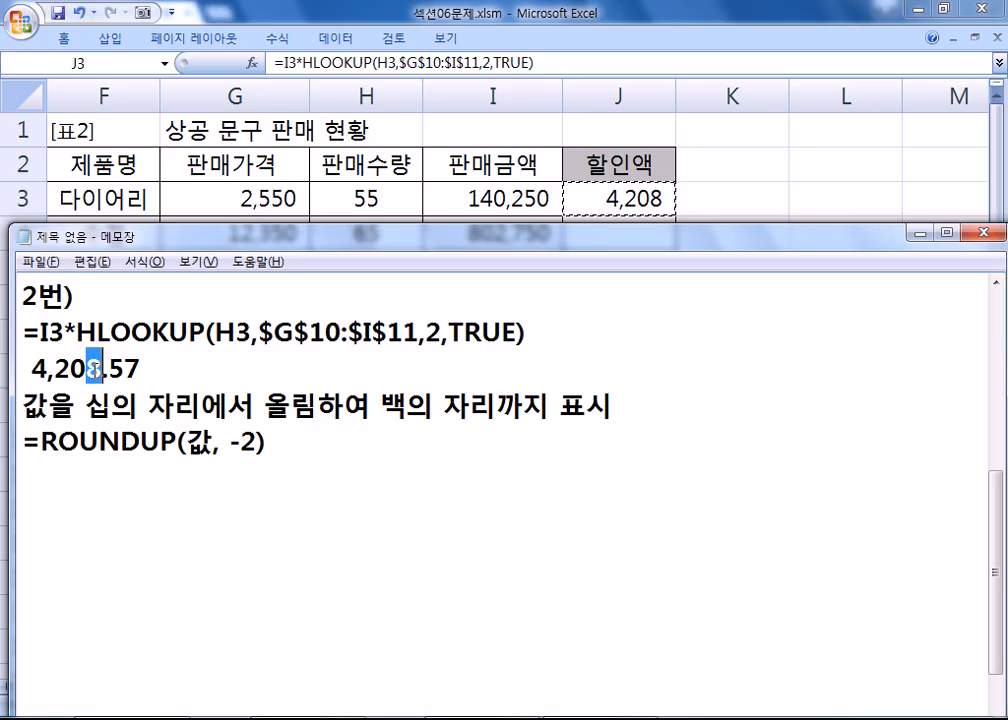
pyautogui.moveTo(71, 372); pyautogui.dragTo(93, 370)
pyautogui.moveTo(72, 370); pyautogui.dragTo(36, 370)
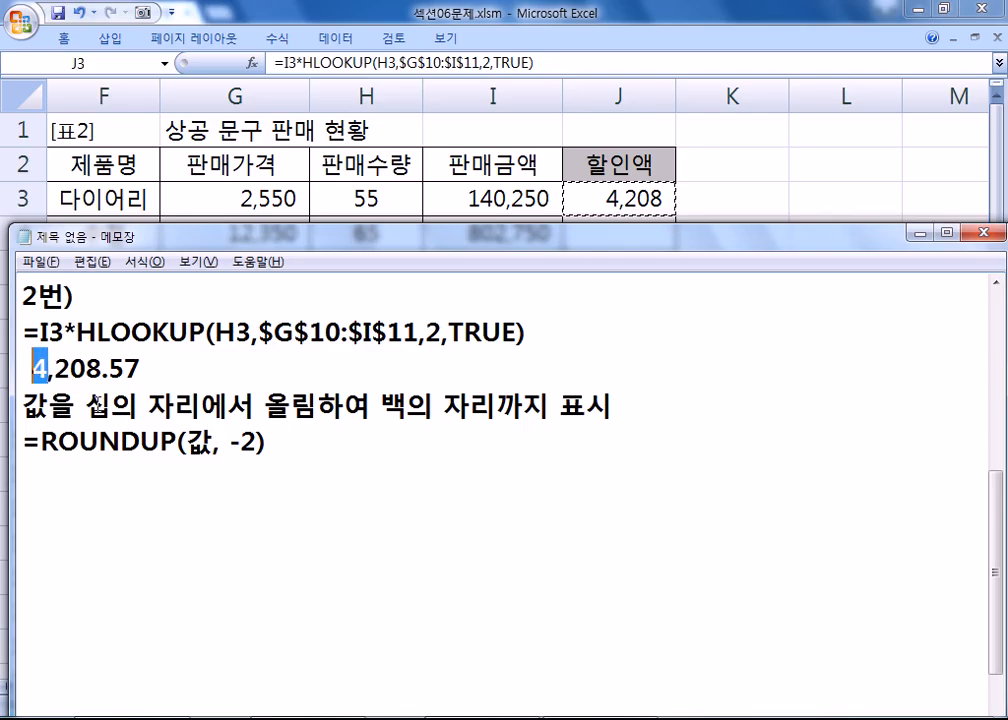
pyautogui.click(292, 456)
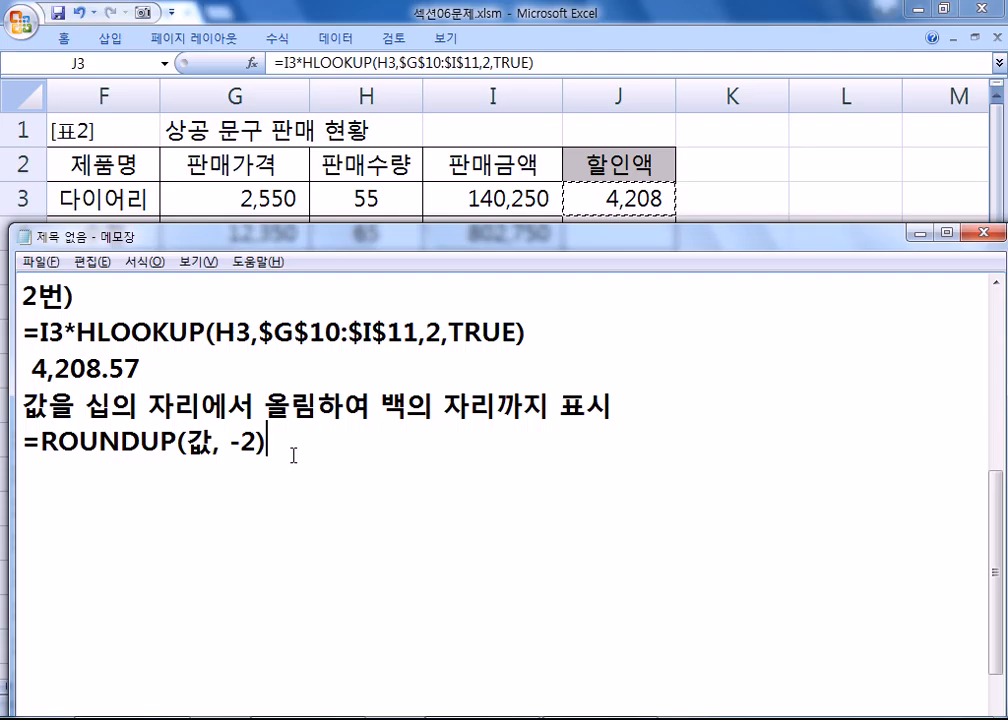
# - On a new line, type =ROUNDUP( after correcting the Korean input mode
pyautogui.press('Return')
pyautogui.write('=ro')
pyautogui.press('BackSpace')
pyautogui.press('BackSpace')
pyautogui.press('Hangul')
pyautogui.write('RO')
pyautogui.press('BackSpace')
pyautogui.press('BackSpace')
pyautogui.press('BackSpace')
pyautogui.write('RO')
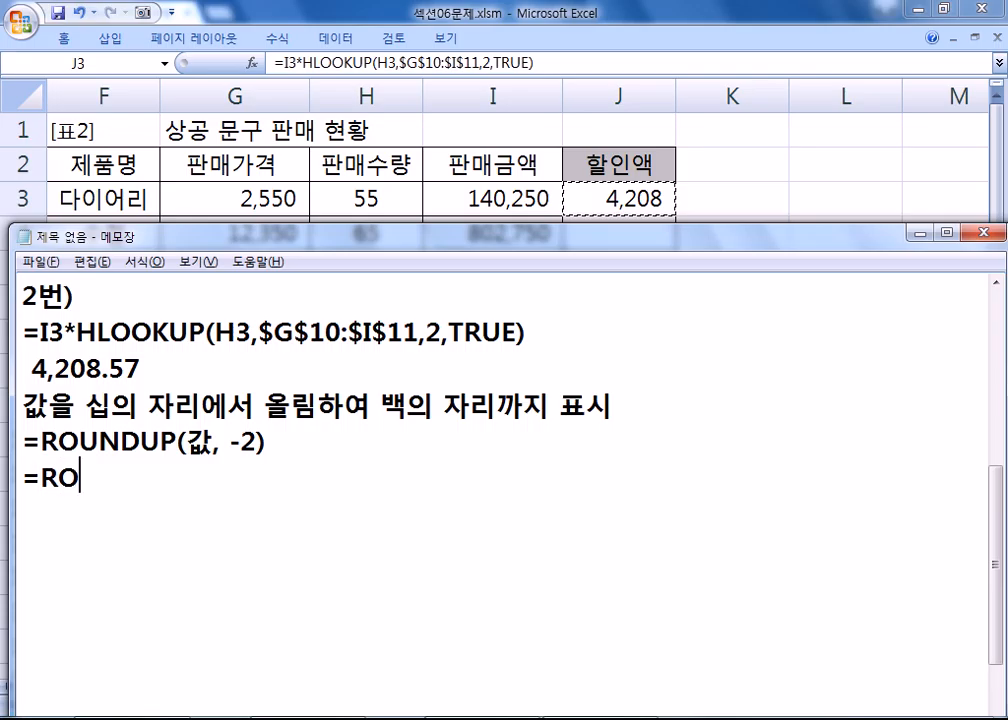
pyautogui.write('UNDUP(')
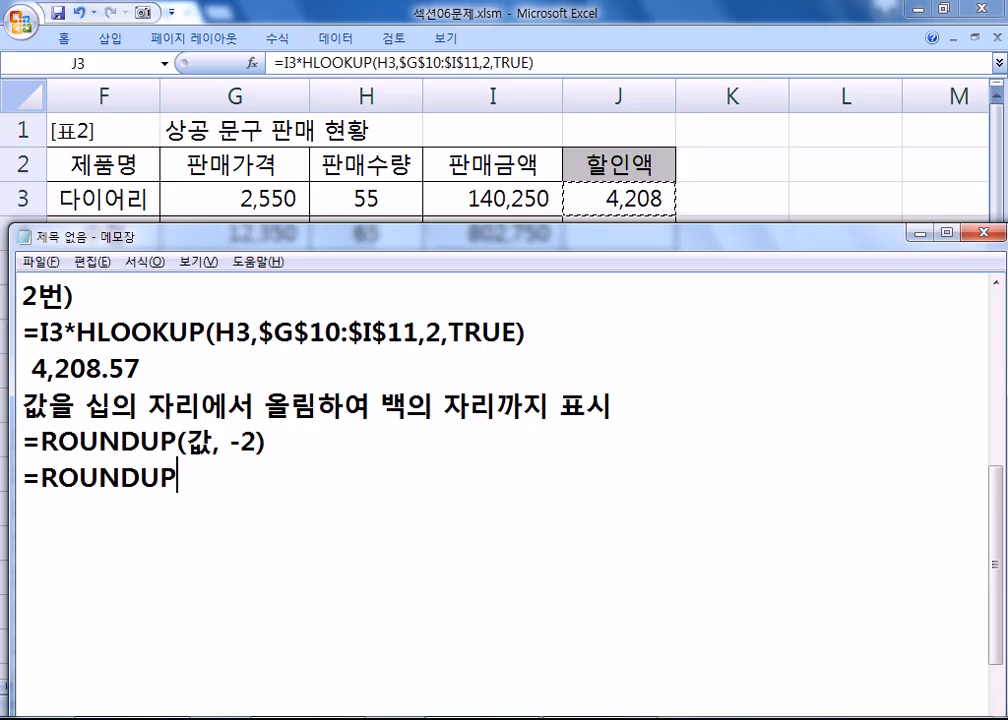
# - Paste the I3*HLOOKUP formula inside ROUNDUP, finish it with , -2), and select that line
pyautogui.moveTo(40, 333); pyautogui.dragTo(534, 346)
pyautogui.hotkey('ctrl', 'c')
pyautogui.click(209, 475)
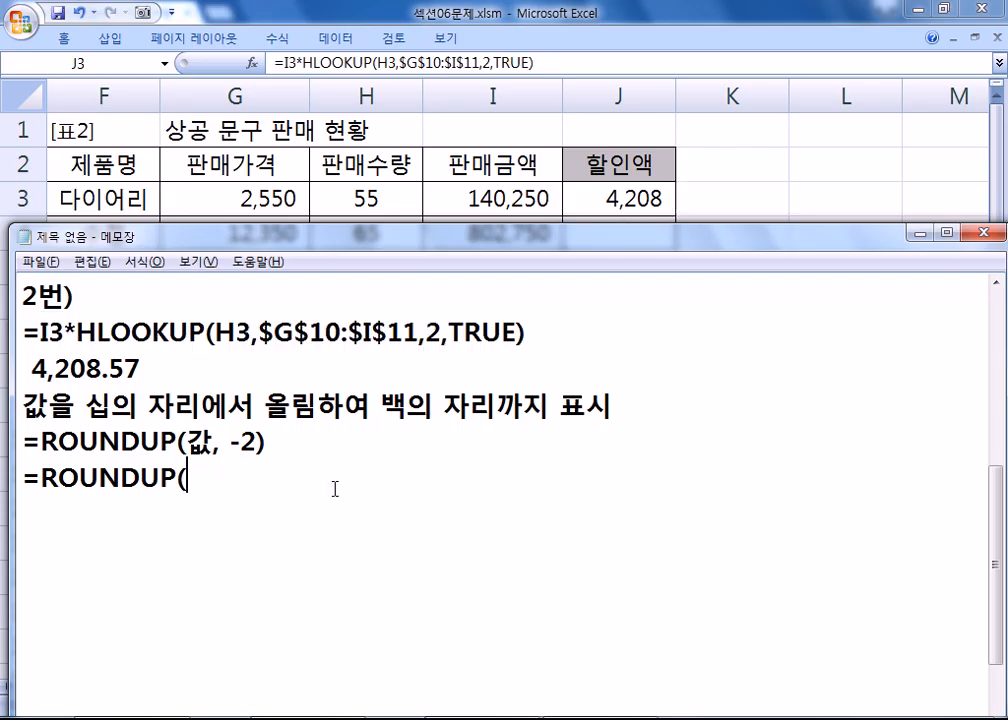
pyautogui.hotkey('ctrl', 'v')
pyautogui.write(', -2')
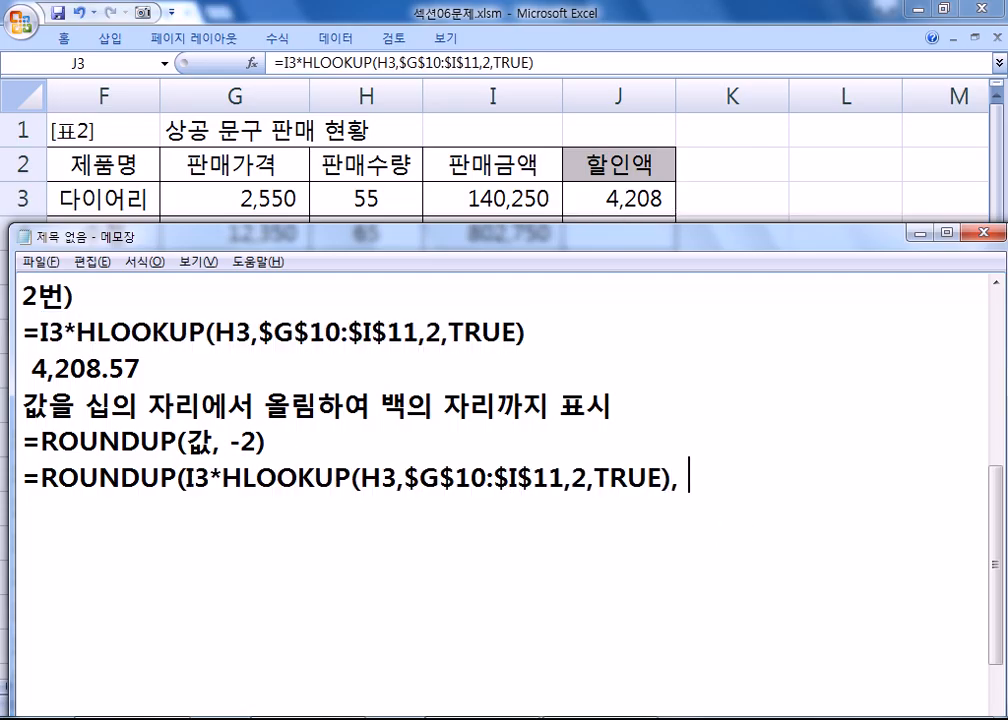
pyautogui.press('Return')
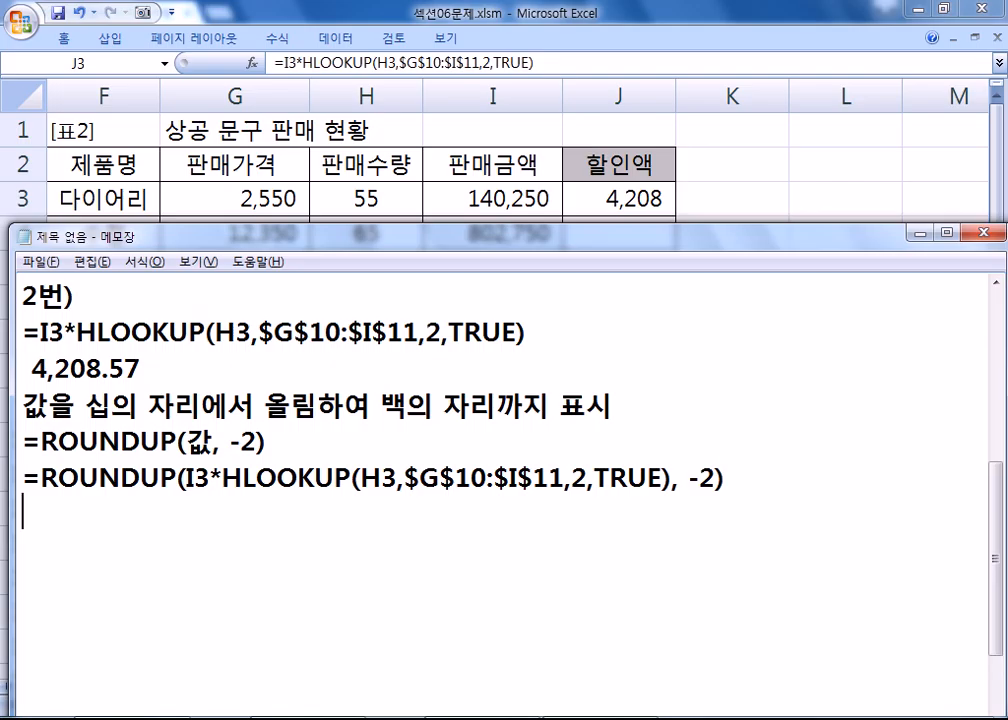
pyautogui.press('Up')
pyautogui.hotkey('shift', 'End')
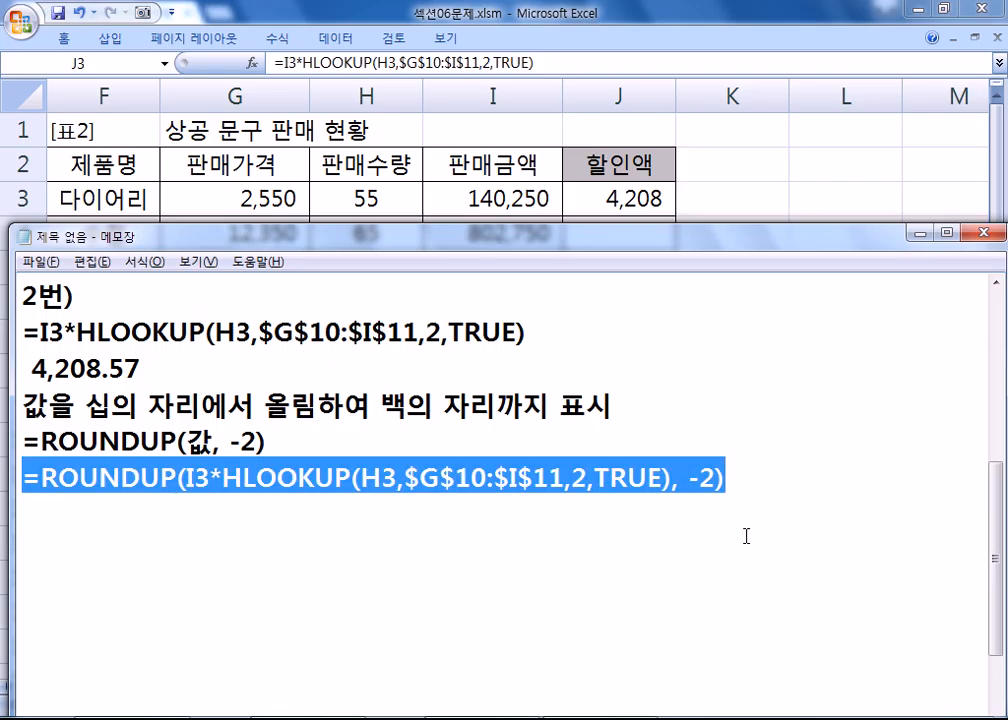
# - Wrap J3's formula in ROUNDUP(…,-2) so the discount rounds up to hundreds
pyautogui.hotkey('alt', 'Tab')
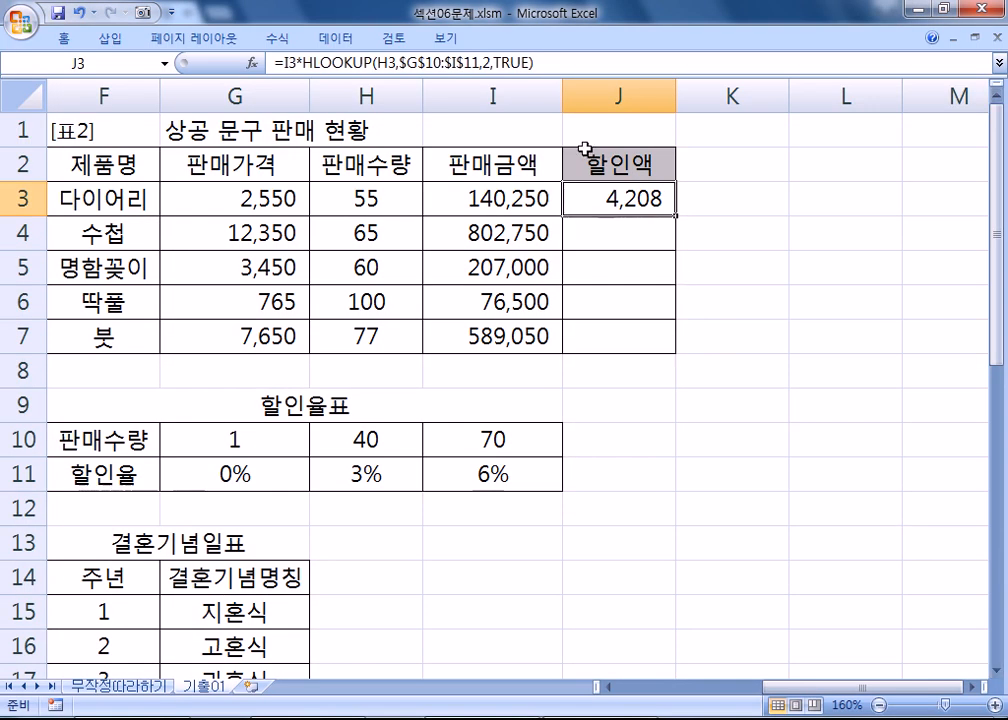
pyautogui.doubleClick(575, 198)
pyautogui.write('ROUN')
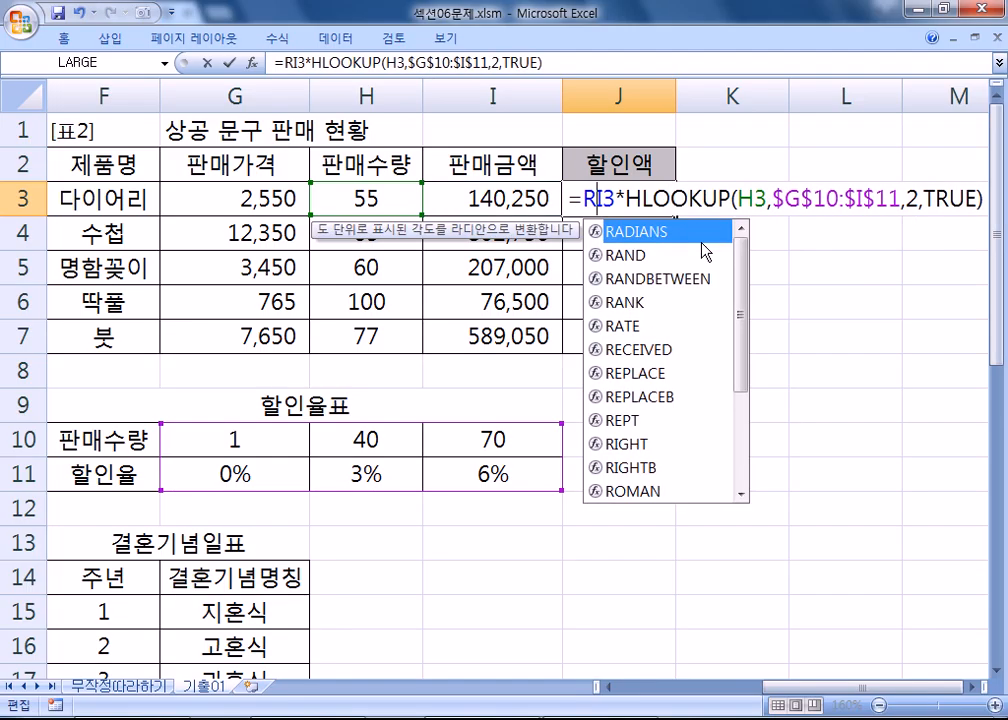
pyautogui.press('Down')
pyautogui.press('Down')
pyautogui.press('Tab')
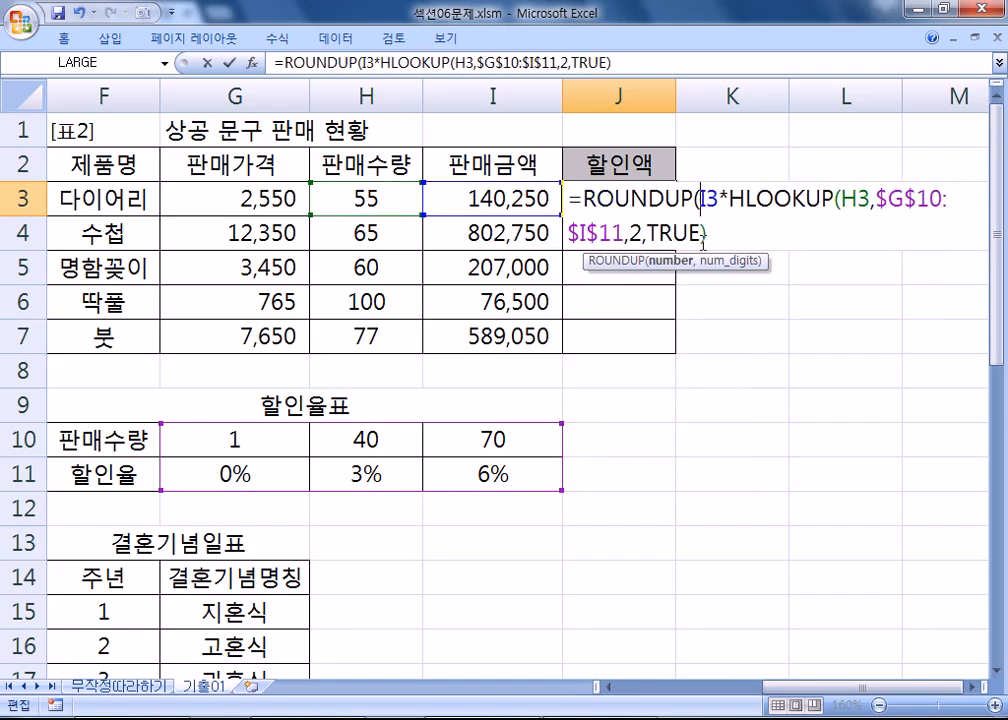
pyautogui.press('Down')
pyautogui.press('End')
pyautogui.write(',-2)')
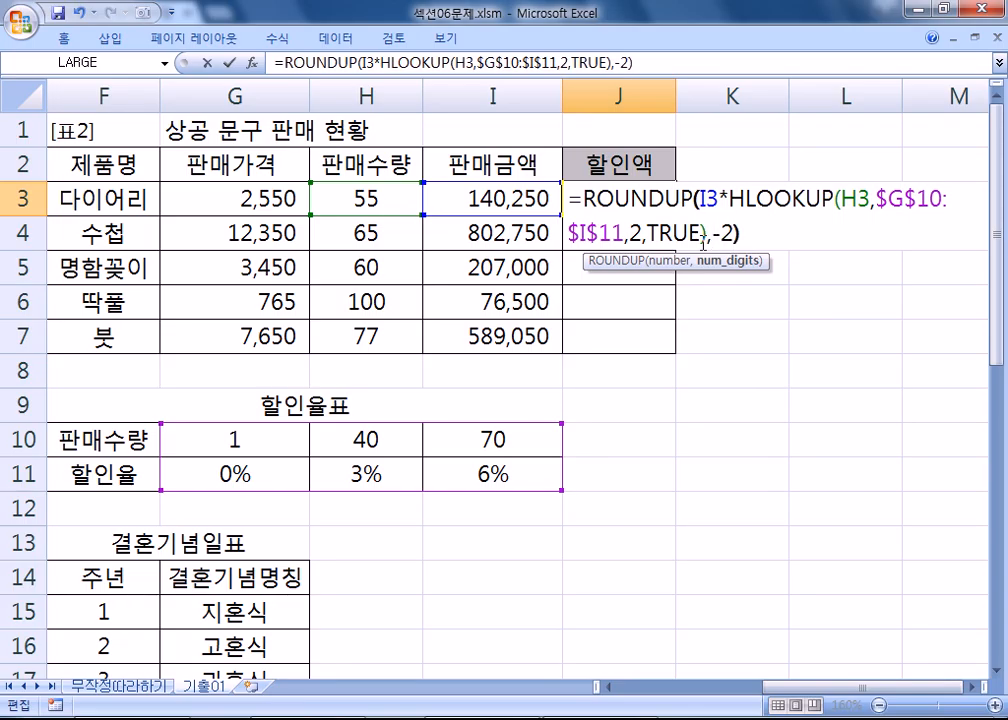
pyautogui.press('Return')
# - Fill J3's formula down to J7, check the 08 digits in Notepad, and reselect J3
pyautogui.click(652, 196)
pyautogui.moveTo(675, 216); pyautogui.dragTo(678, 358)
pyautogui.hotkey('alt', 'Tab')
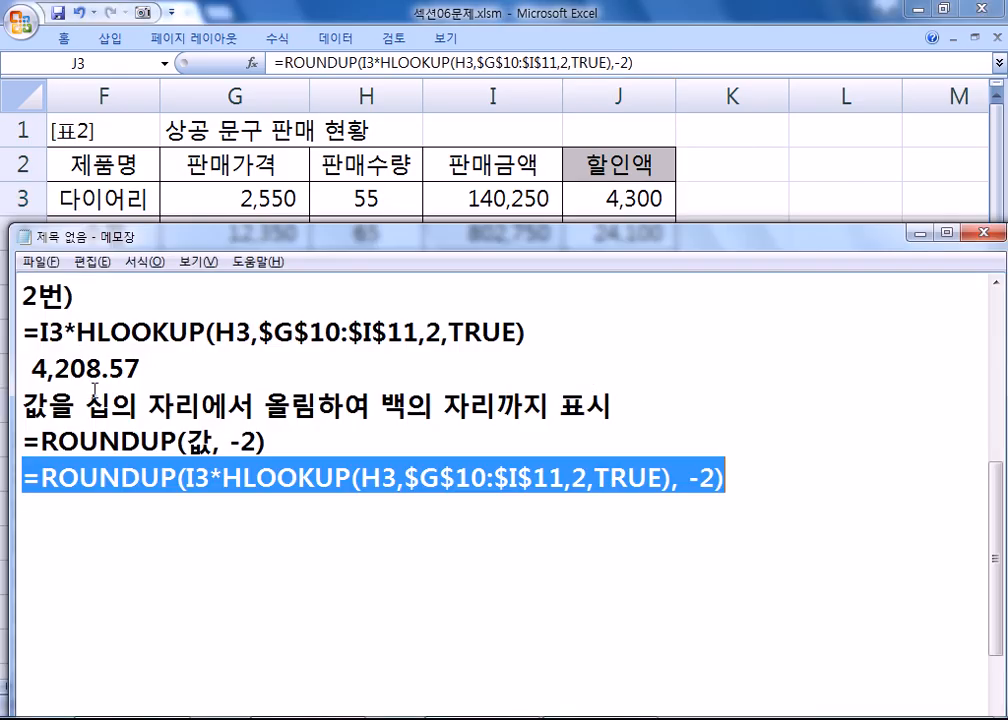
pyautogui.moveTo(87, 370)
pyautogui.mouseDown()
pyautogui.moveTo(101, 370)
pyautogui.moveTo(72, 370)
pyautogui.mouseUp()
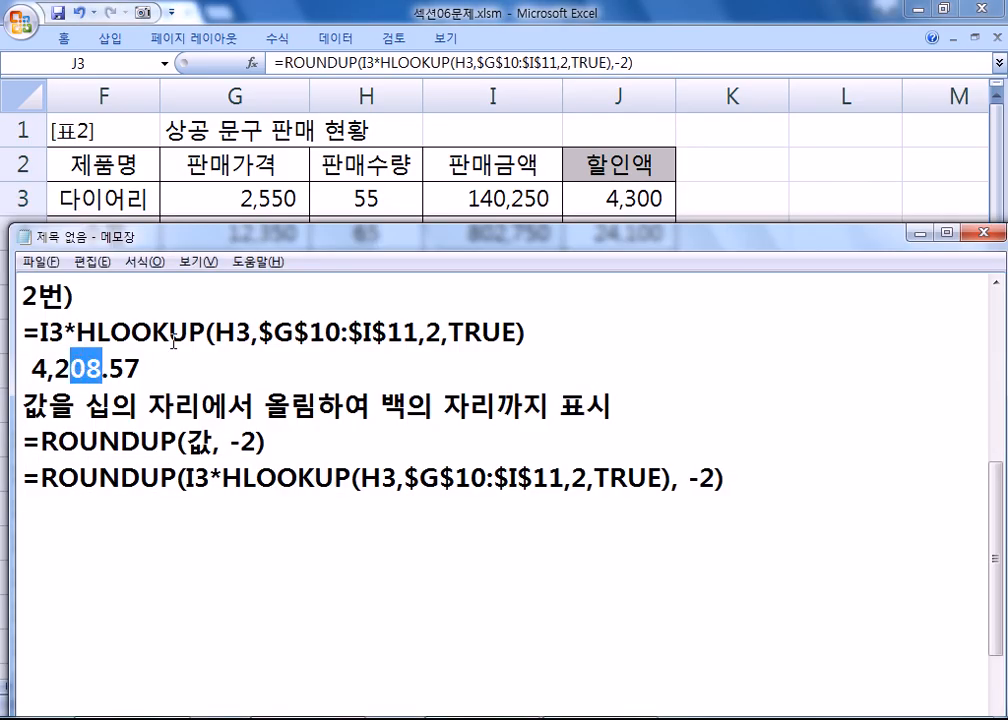
pyautogui.click(646, 207)
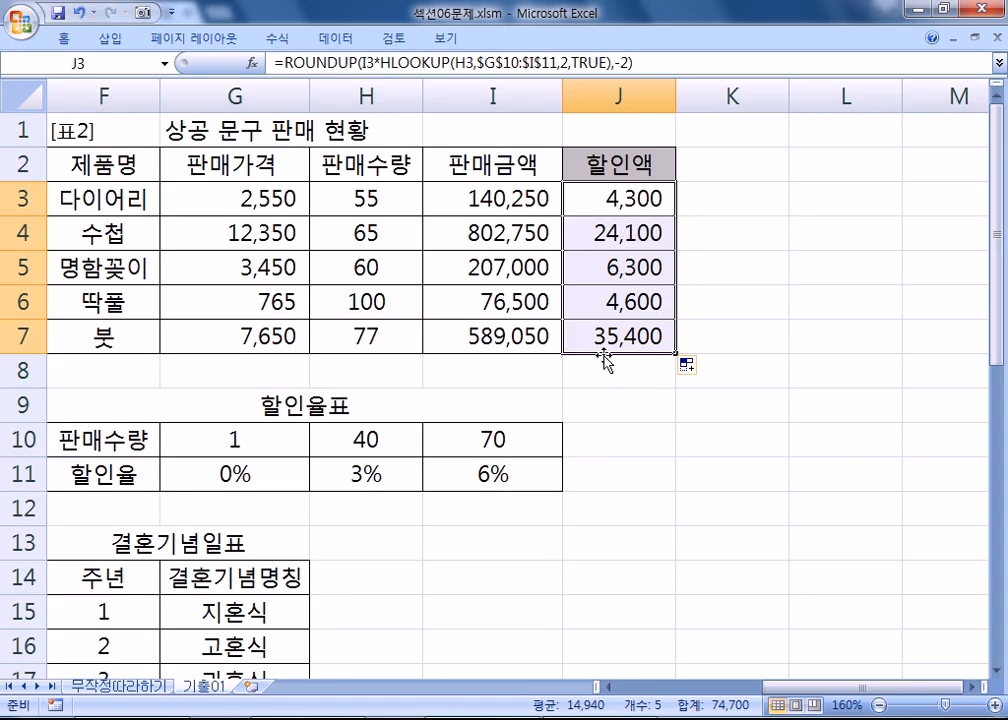
pyautogui.click(572, 197)
pyautogui.hotkey('alt', 'Tab')
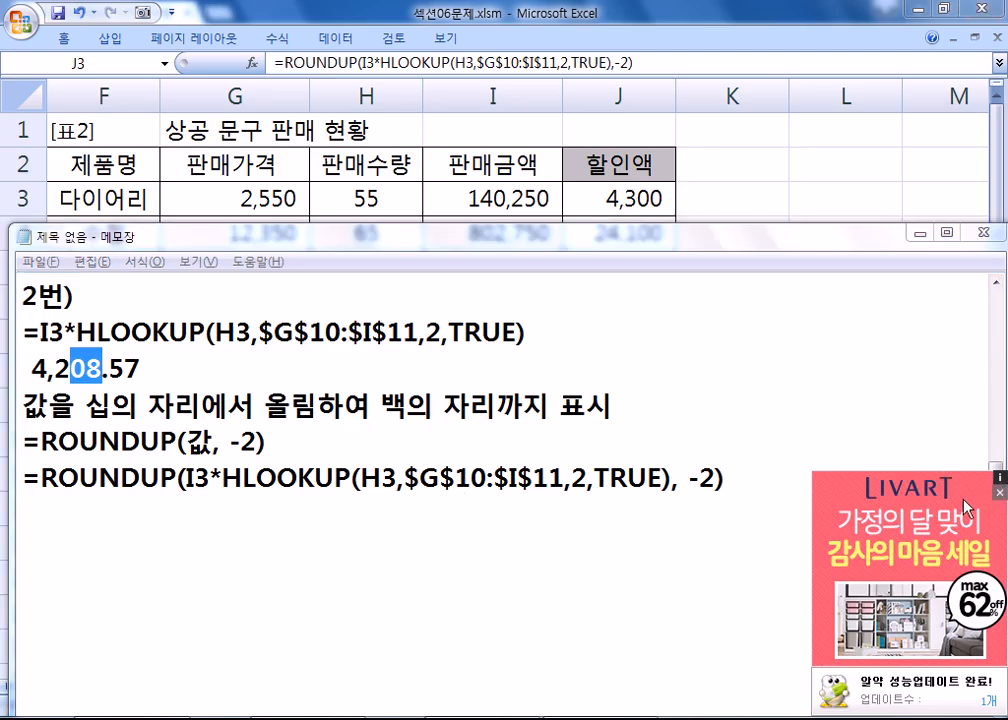
pyautogui.click(997, 496)
pyautogui.click(699, 516)
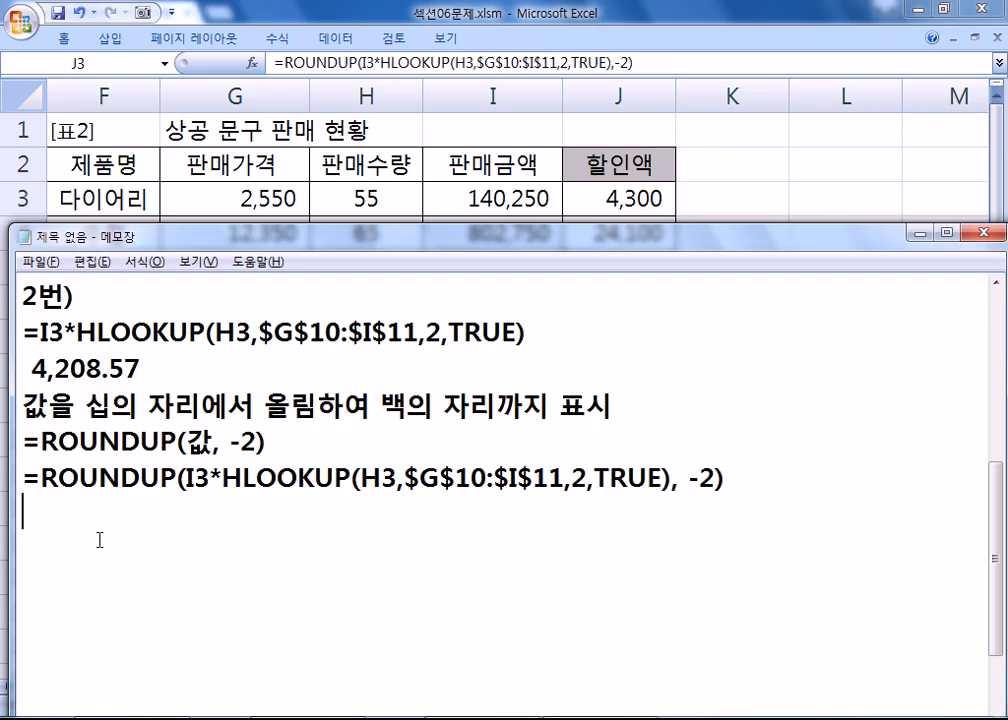
# - Point out H3's quantity 55, the 40/70 thresholds and 0%/6% rates, then return to column A
pyautogui.click(295, 198)
pyautogui.click(397, 203)
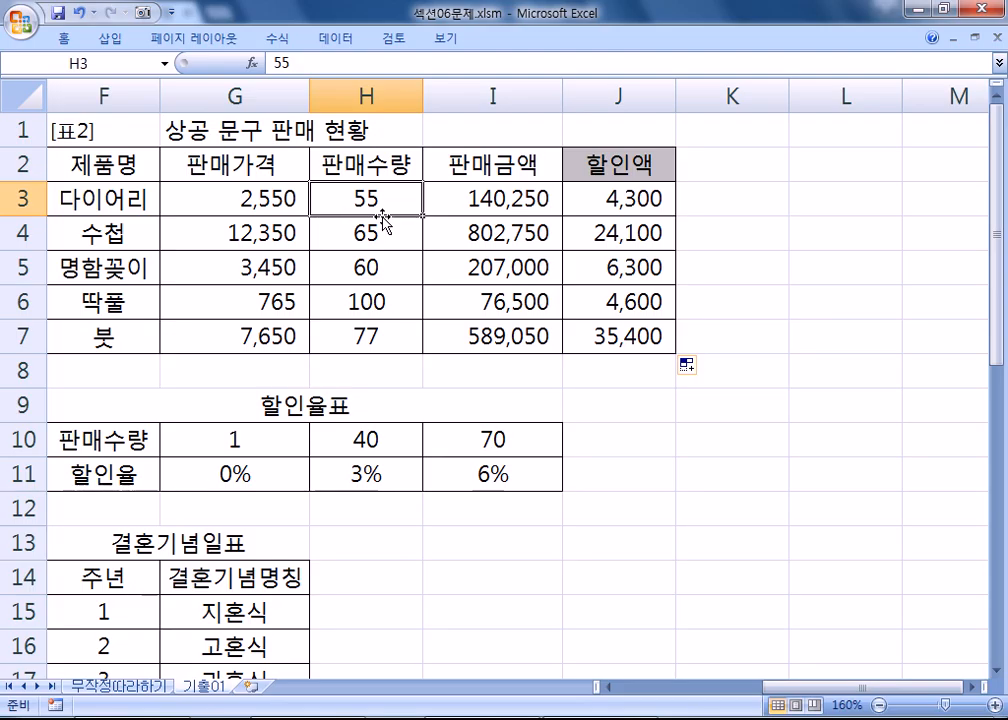
pyautogui.click(263, 468)
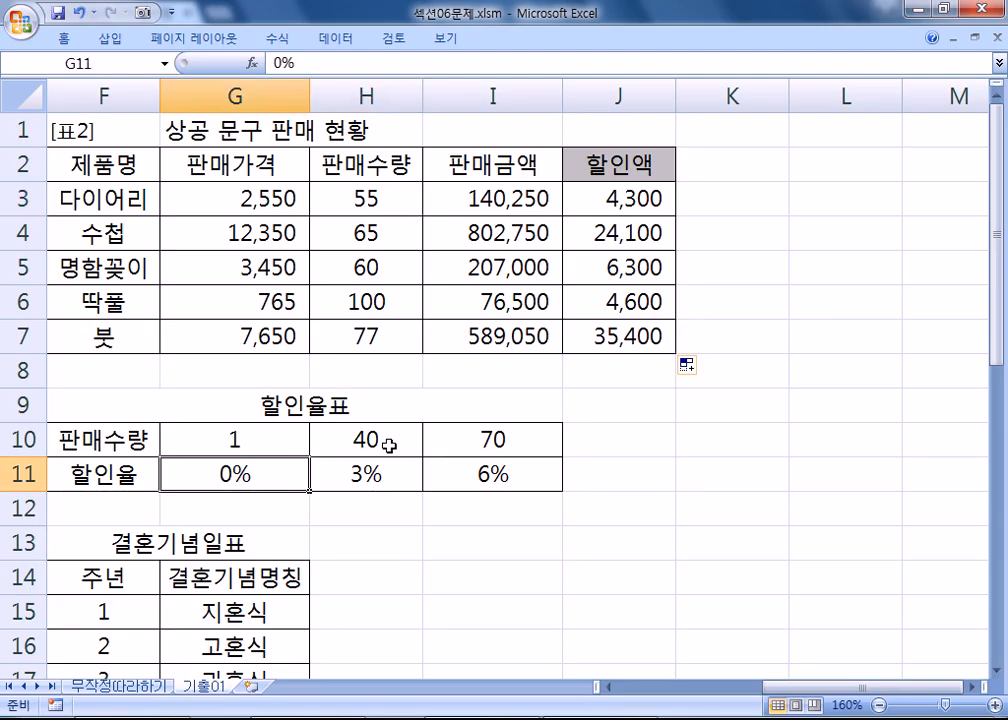
pyautogui.click(388, 445)
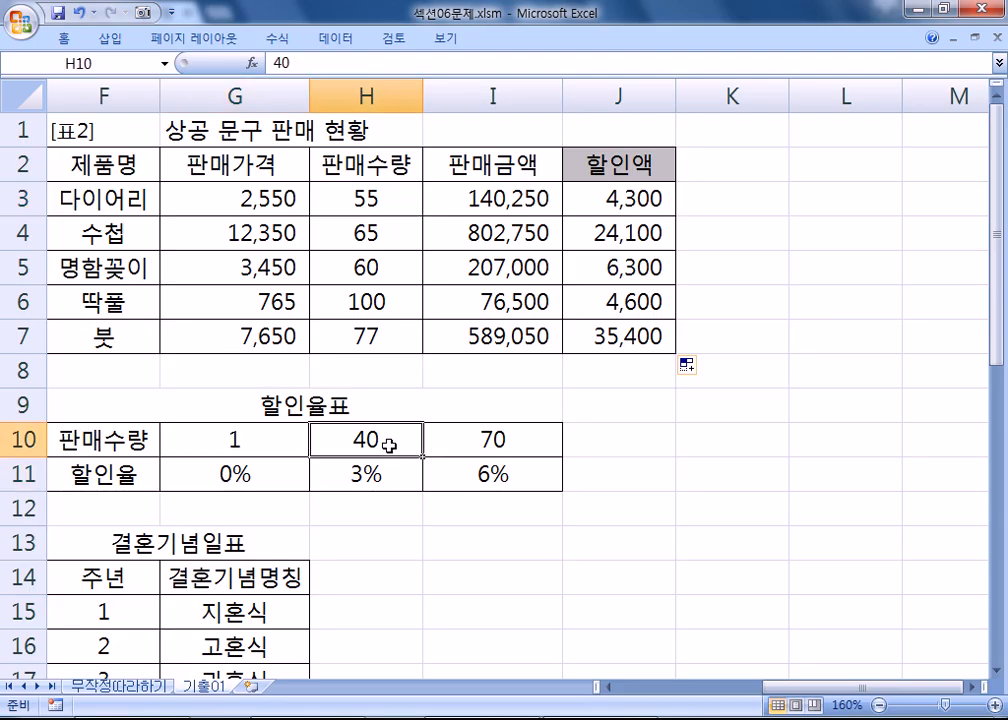
pyautogui.click(499, 442)
pyautogui.click(502, 481)
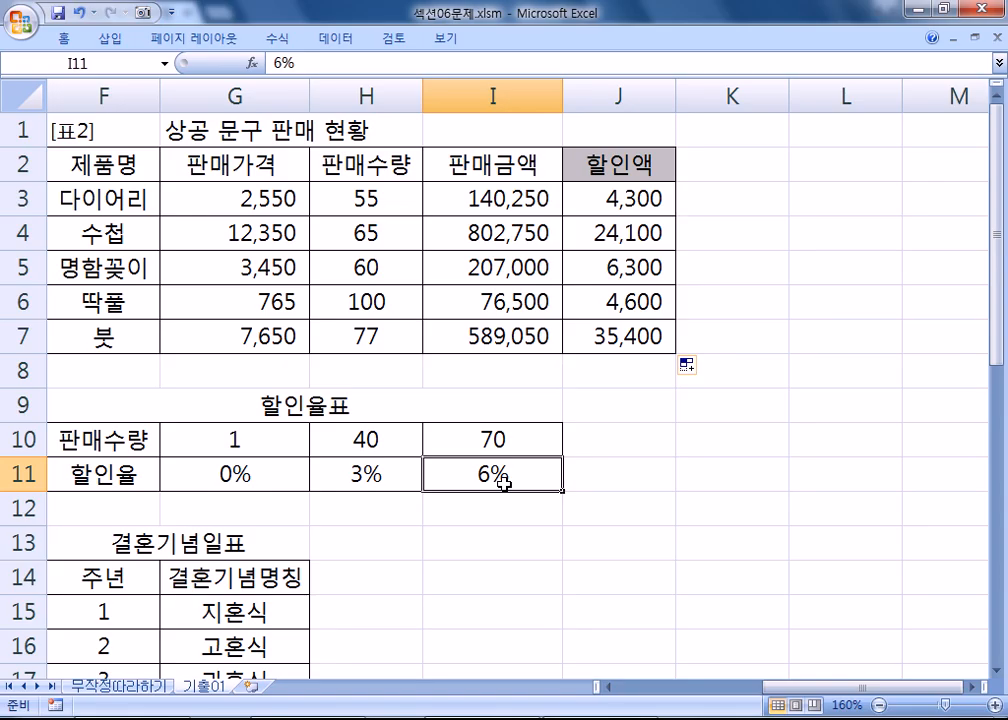
pyautogui.press('Home')
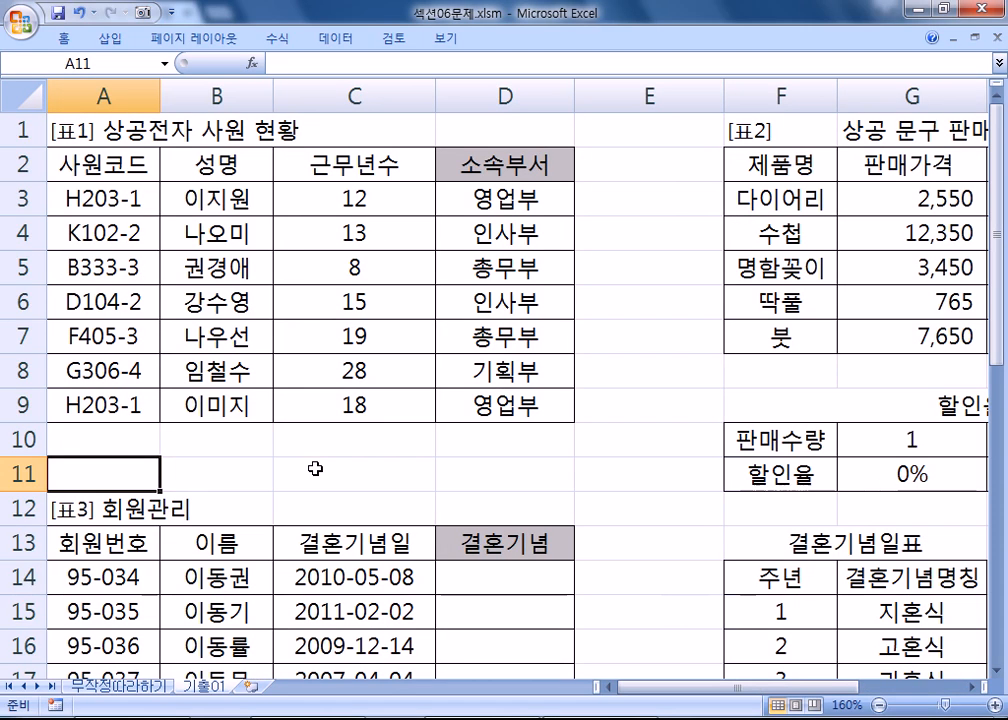
# - Scroll down to the 표3 회원관리 table and select D14, the first 결혼기념 cell
pyautogui.scroll(-3, 315, 468)
pyautogui.scroll(-1, 380, 389)
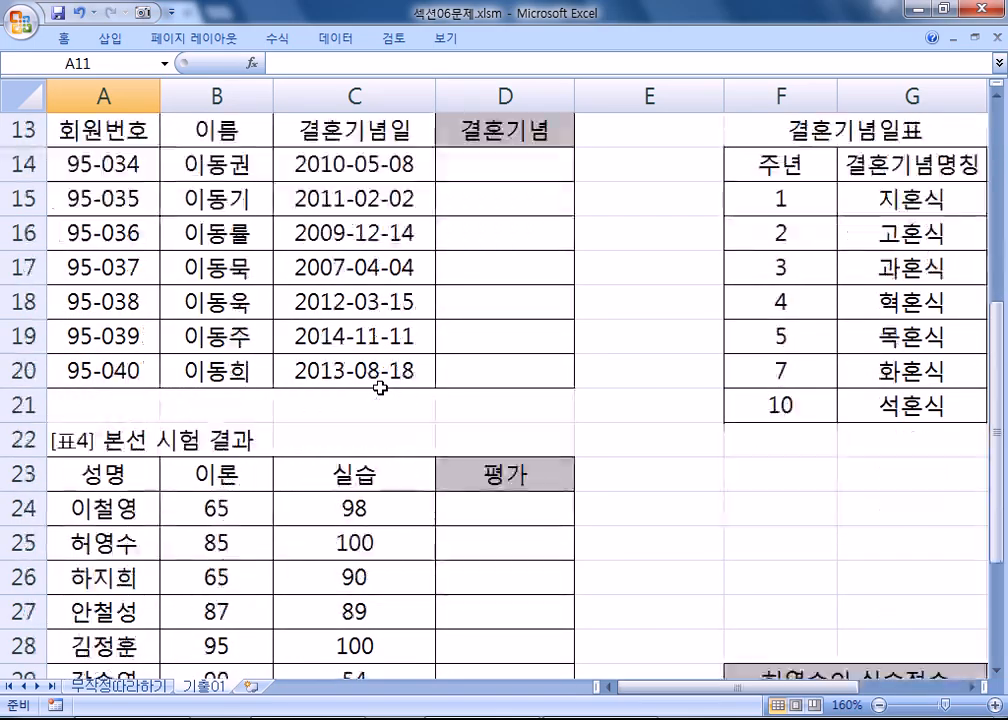
pyautogui.click(486, 174)
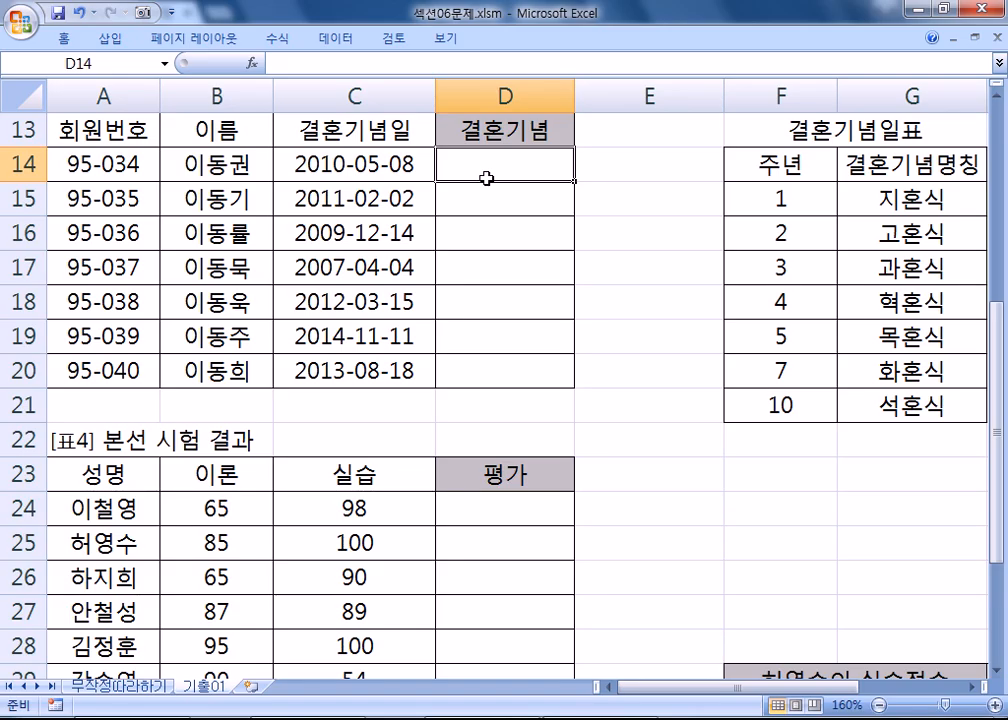
# - In Notepad, add a 3번) heading on an empty line below the earlier notes
pyautogui.hotkey('alt', 'Tab')
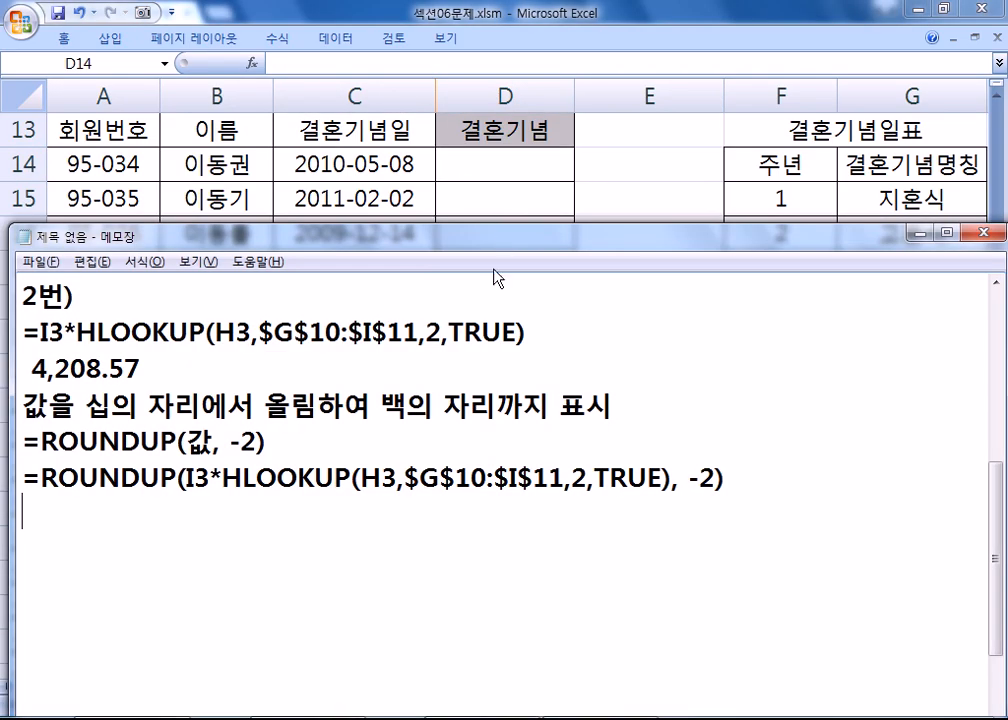
pyautogui.moveTo(420, 250); pyautogui.dragTo(421, 213)
pyautogui.click(224, 546)
pyautogui.scroll(-1, 224, 556)
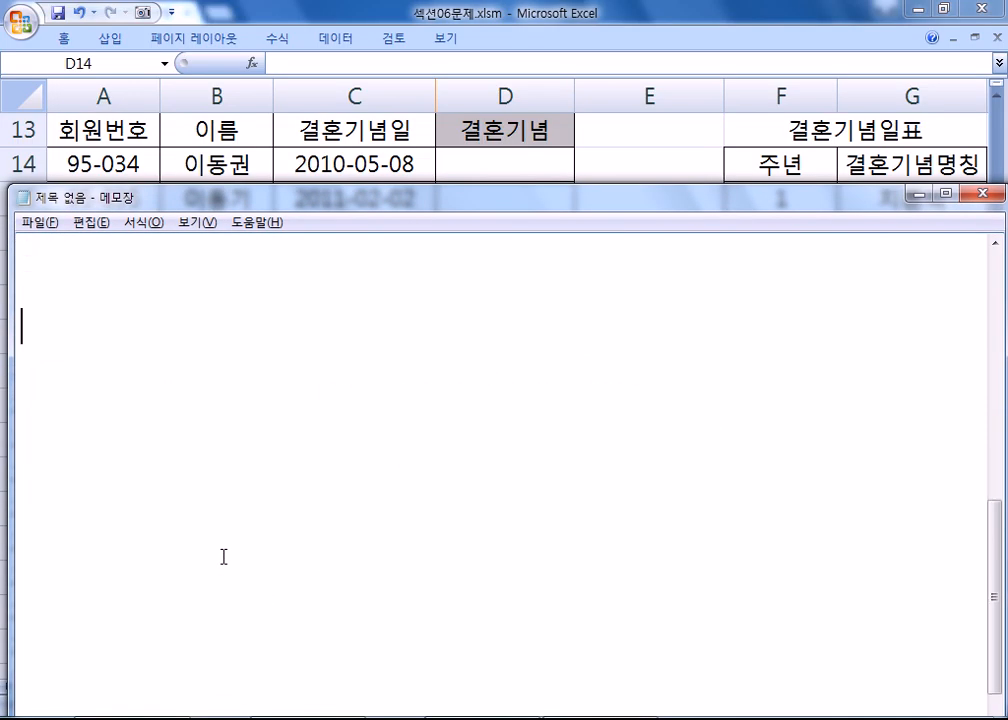
pyautogui.click(43, 402)
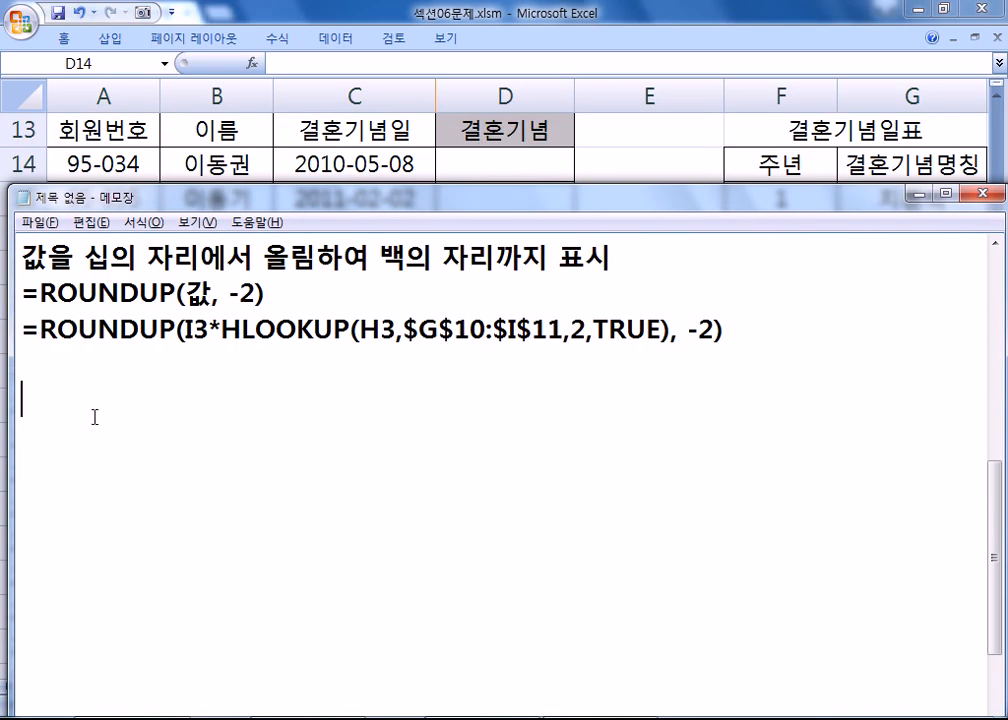
pyautogui.write('3QJS')
pyautogui.press('BackSpace')
pyautogui.press('BackSpace')
pyautogui.press('BackSpace')
pyautogui.press('Hangul')
pyautogui.write('번)')
pyautogui.press('Return')
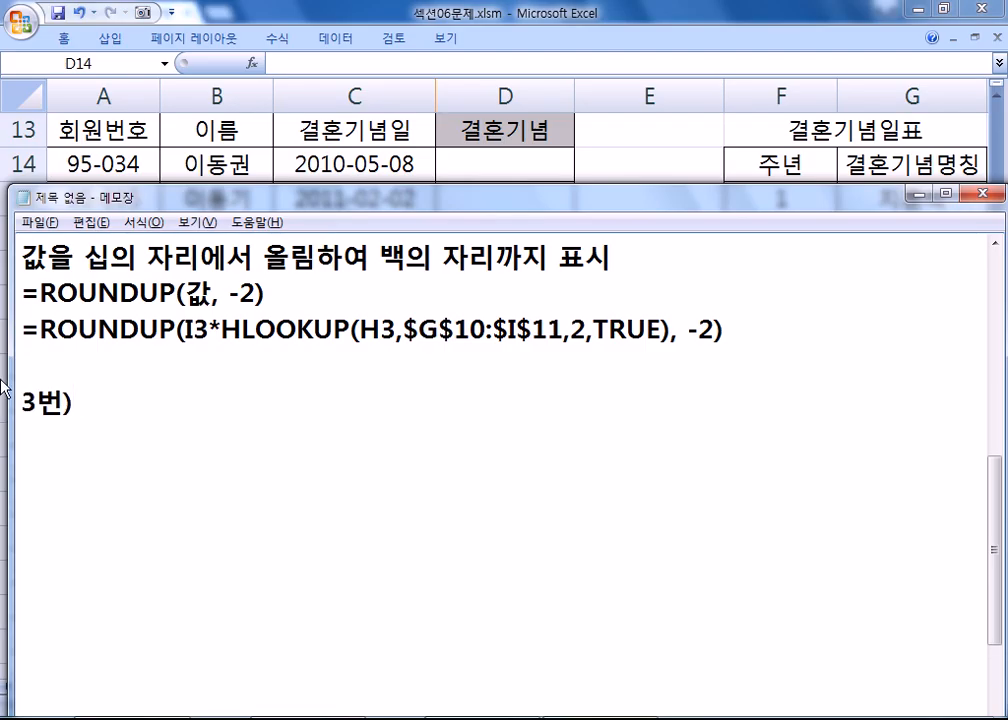
pyautogui.scroll(-1, 299, 470)
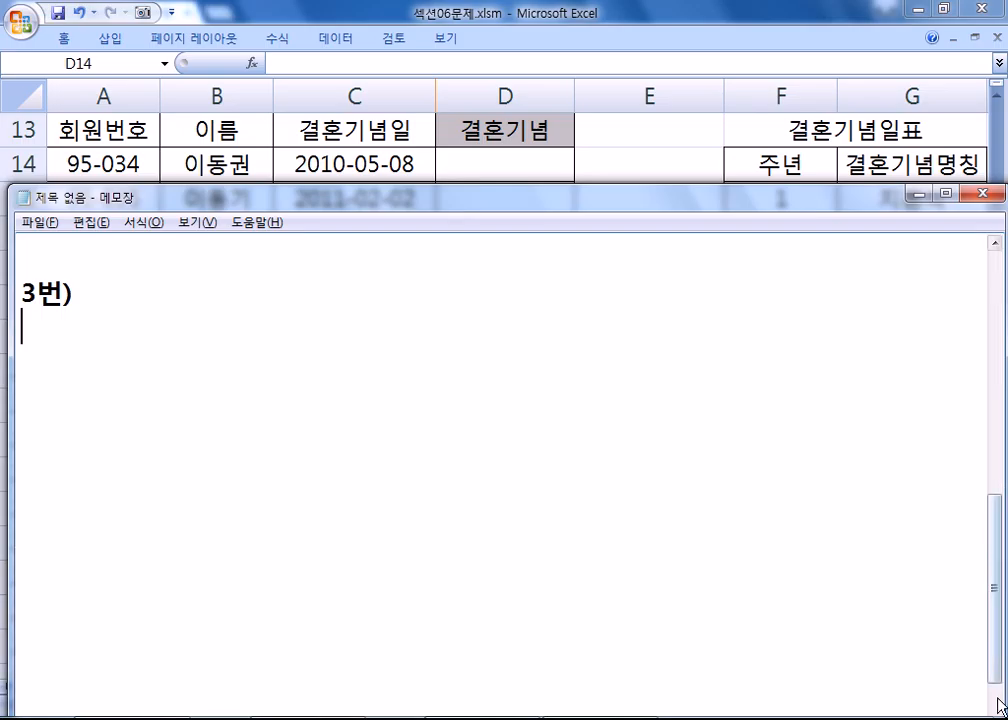
pyautogui.moveTo(997, 675); pyautogui.dragTo(1000, 690)
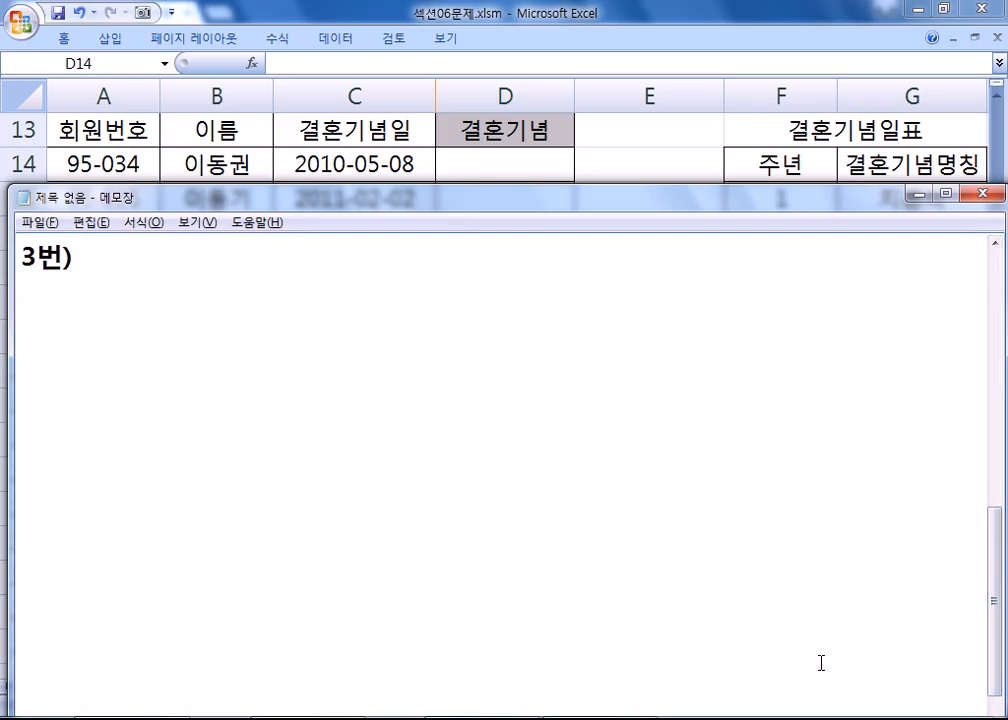
# - Back in Excel, point out 지혼식 and the 5th-year 목혼식 in the 결혼기념일표
pyautogui.hotkey('alt', 'Tab')
pyautogui.click(909, 196)
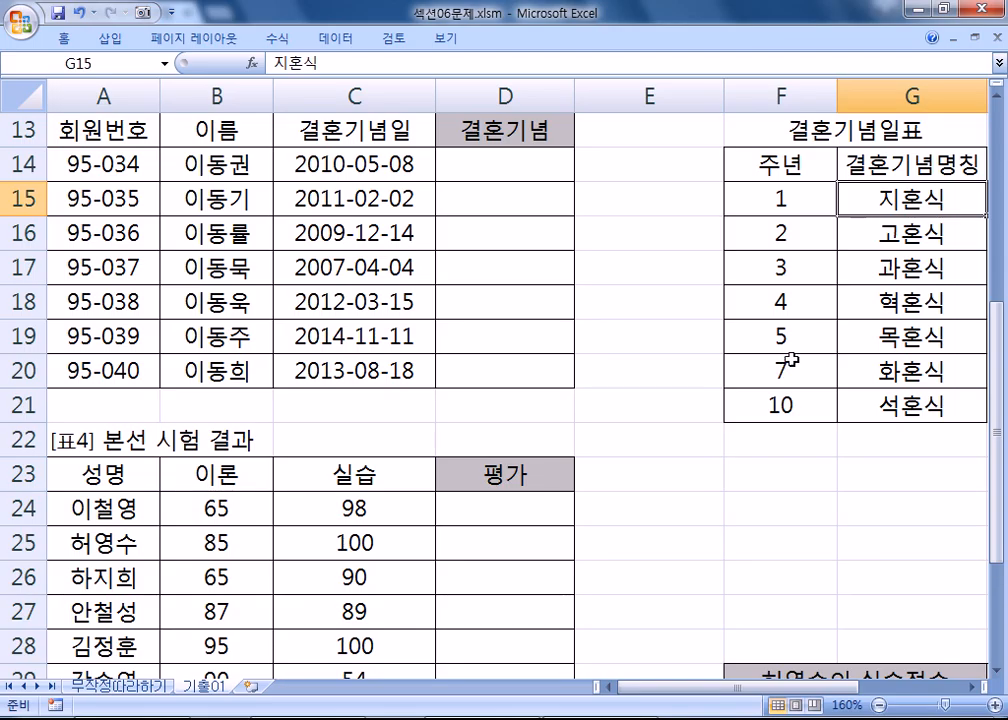
pyautogui.click(845, 338)
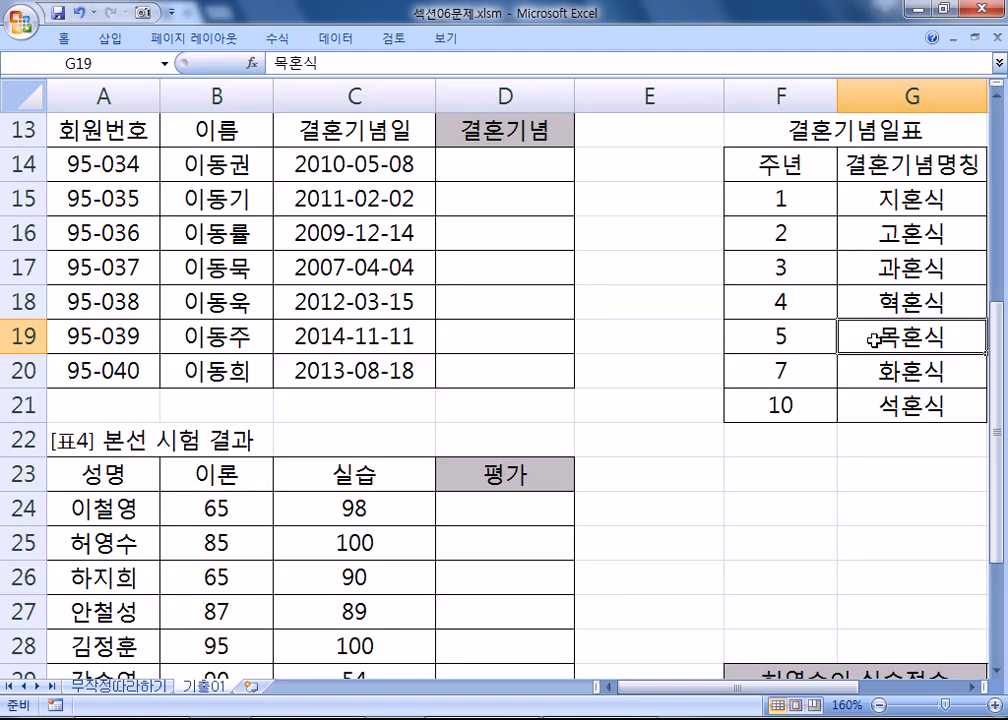
# - Point out the 7-year and 10-year entries and select the wedding anniversary lookup table
pyautogui.click(782, 384)
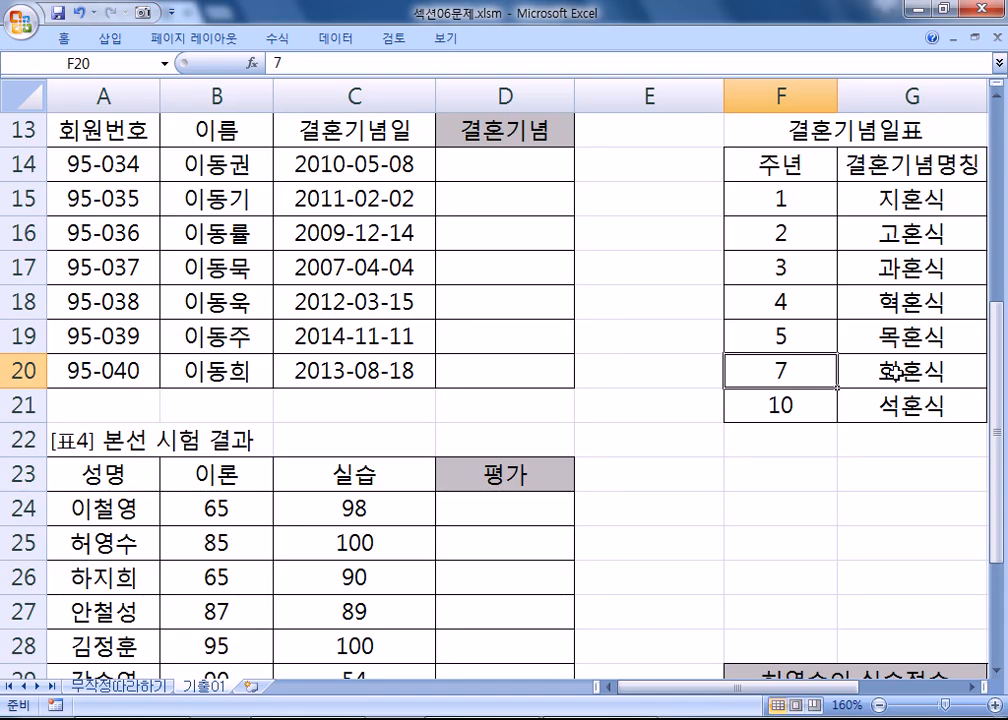
pyautogui.moveTo(776, 196); pyautogui.dragTo(884, 410)
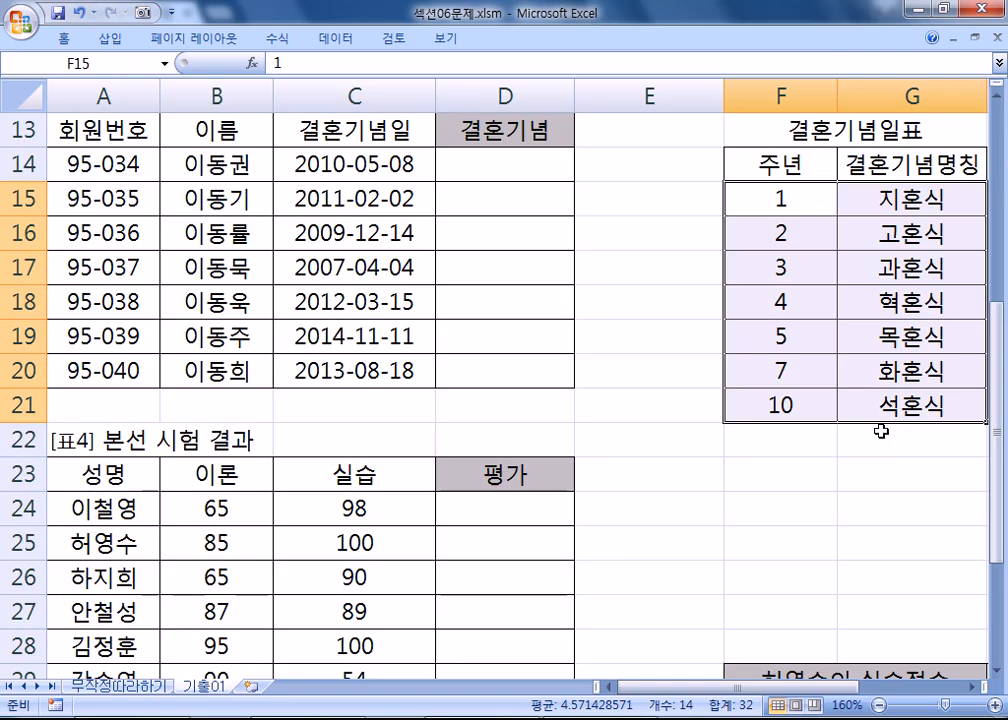
pyautogui.click(810, 378)
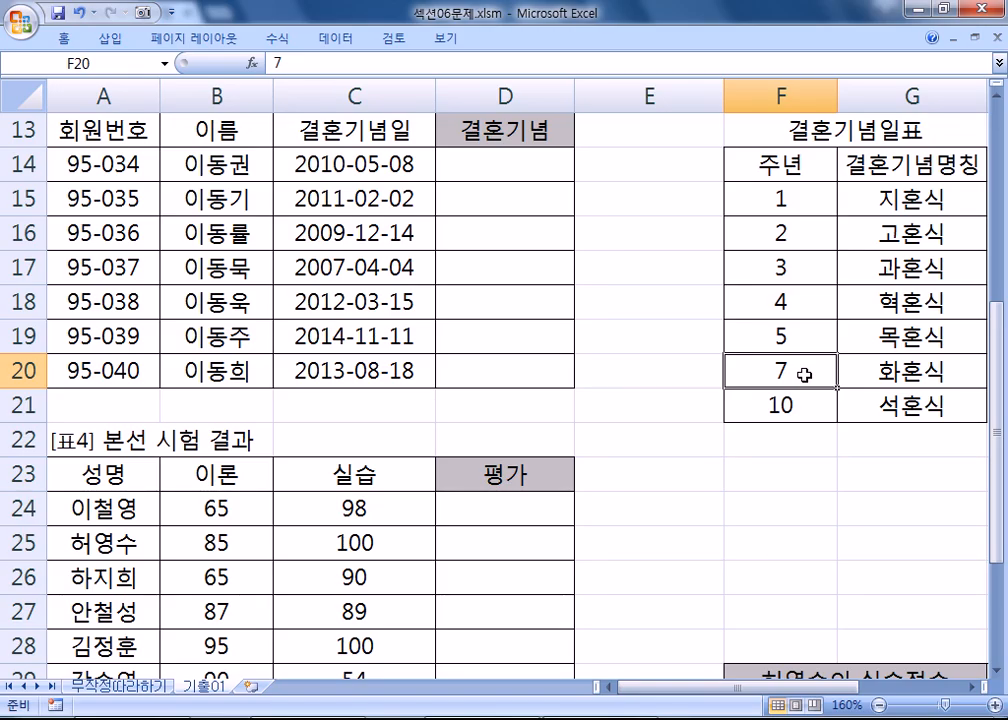
pyautogui.moveTo(778, 200); pyautogui.dragTo(905, 416)
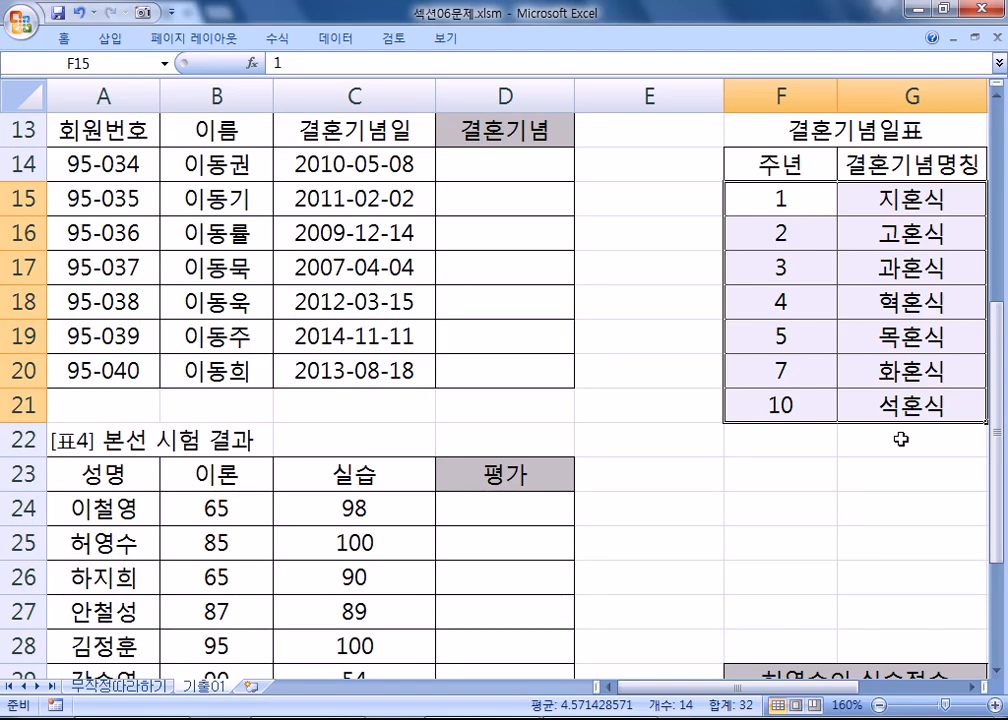
pyautogui.click(781, 407)
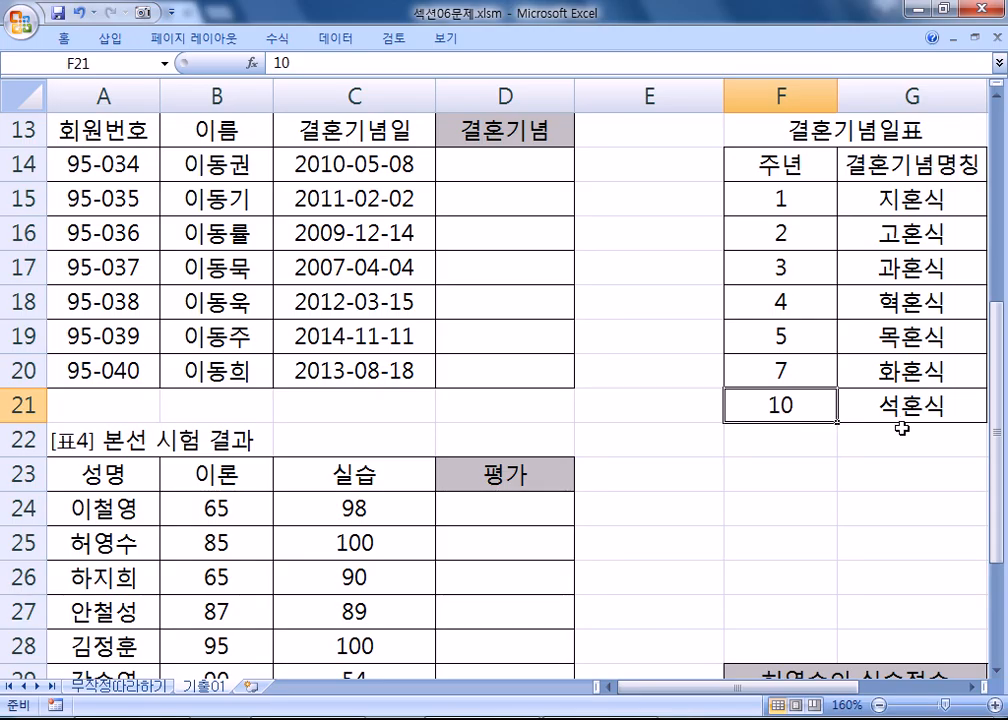
pyautogui.moveTo(772, 186); pyautogui.dragTo(920, 405)
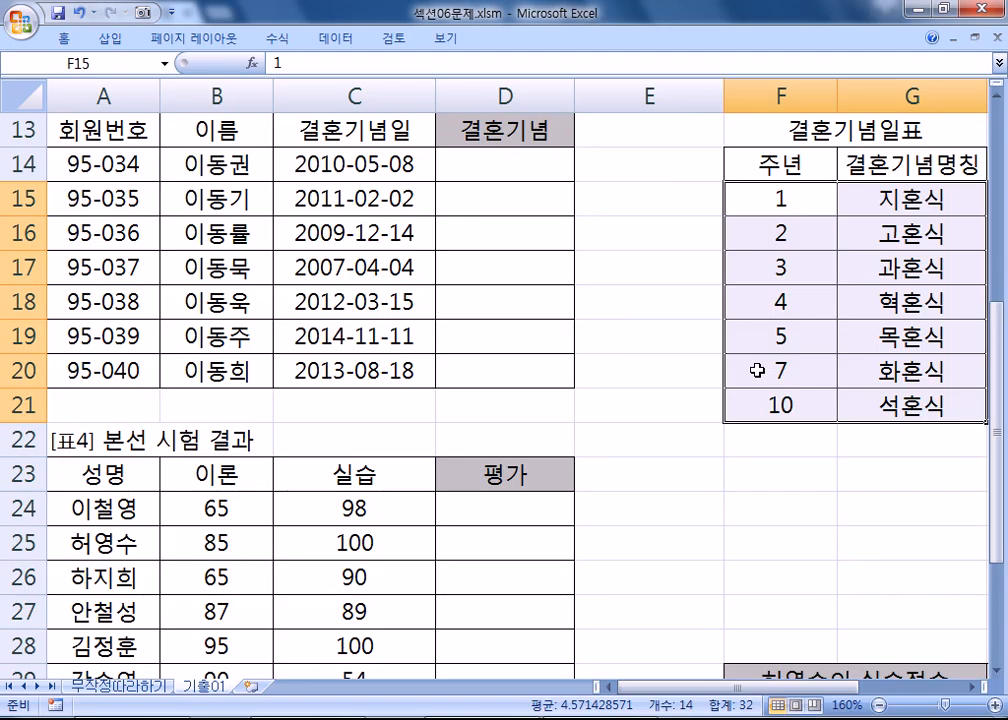
# - Point out the sales quantities, the 40 and 70 quantity thresholds and the 3% discount rate
pyautogui.scroll(1, 781, 370)
pyautogui.scroll(3, 781, 370)
pyautogui.hscroll(3, 724, 522)
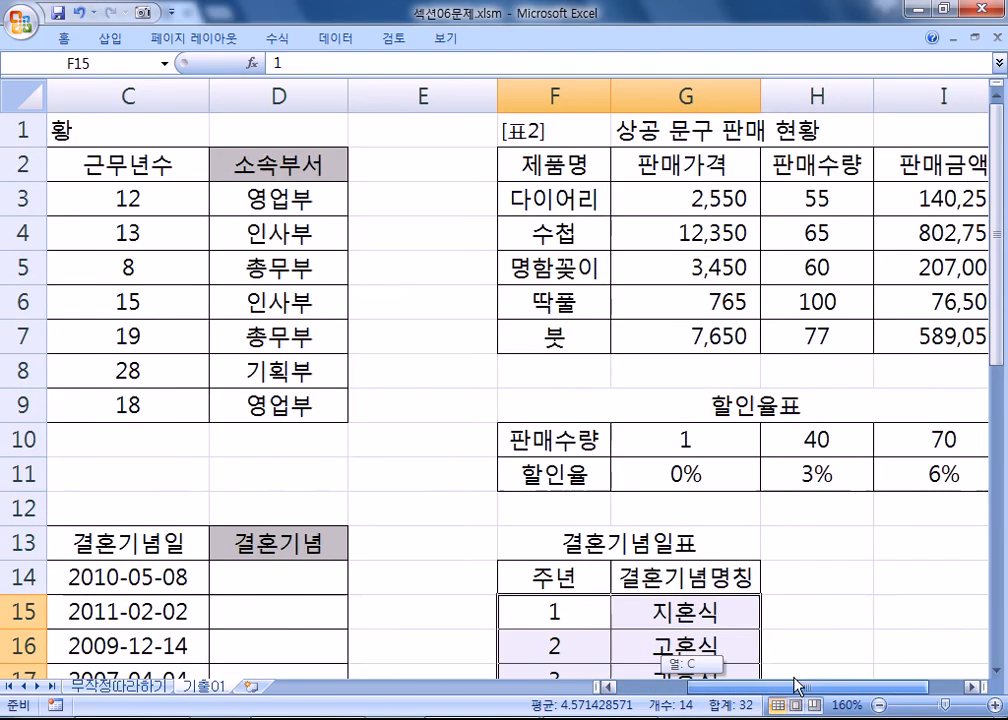
pyautogui.click(652, 198)
pyautogui.click(664, 438)
pyautogui.click(727, 440)
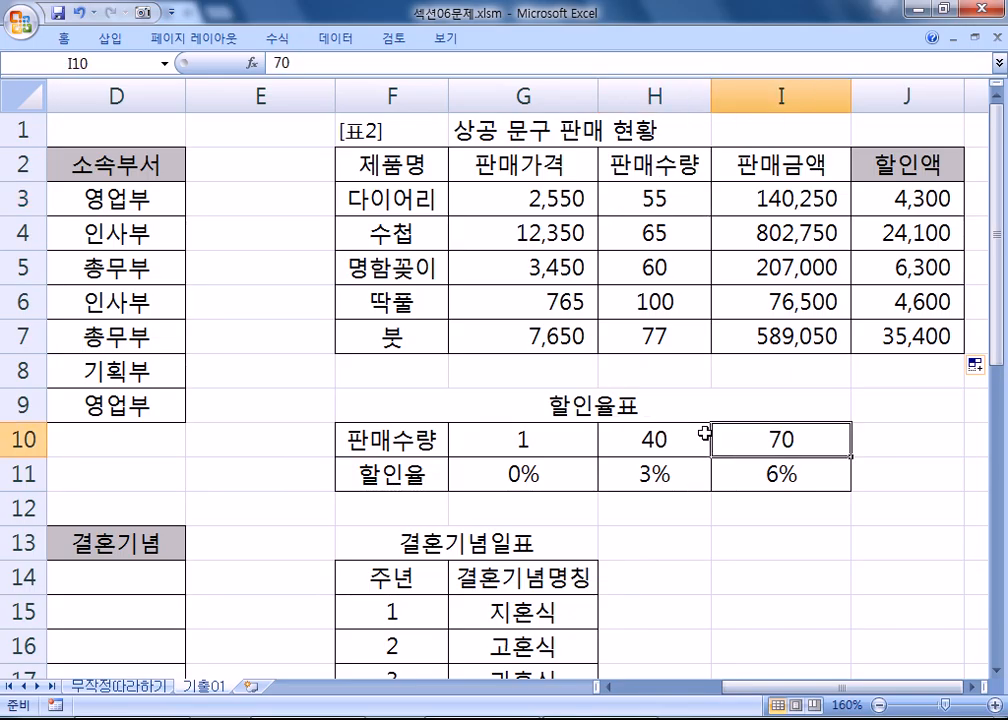
pyautogui.click(664, 473)
pyautogui.scroll(-3, 652, 477)
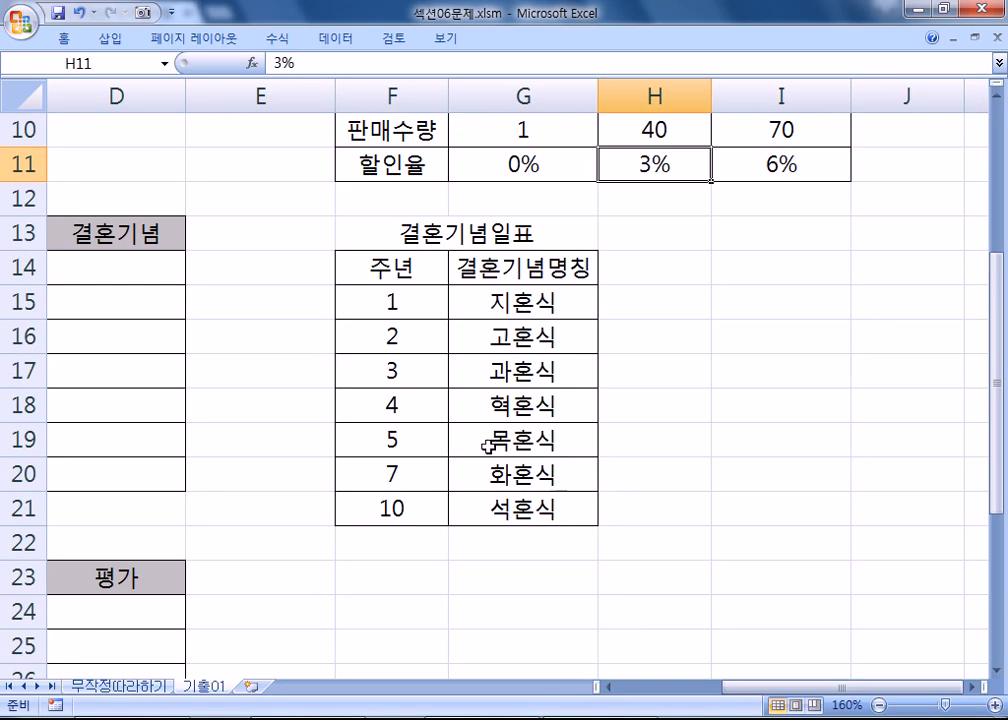
# - Point out the 5-year entry and member dates 2010-05-08, 2011-02-02 and 2009-12-14, marking the year 2010
pyautogui.click(402, 450)
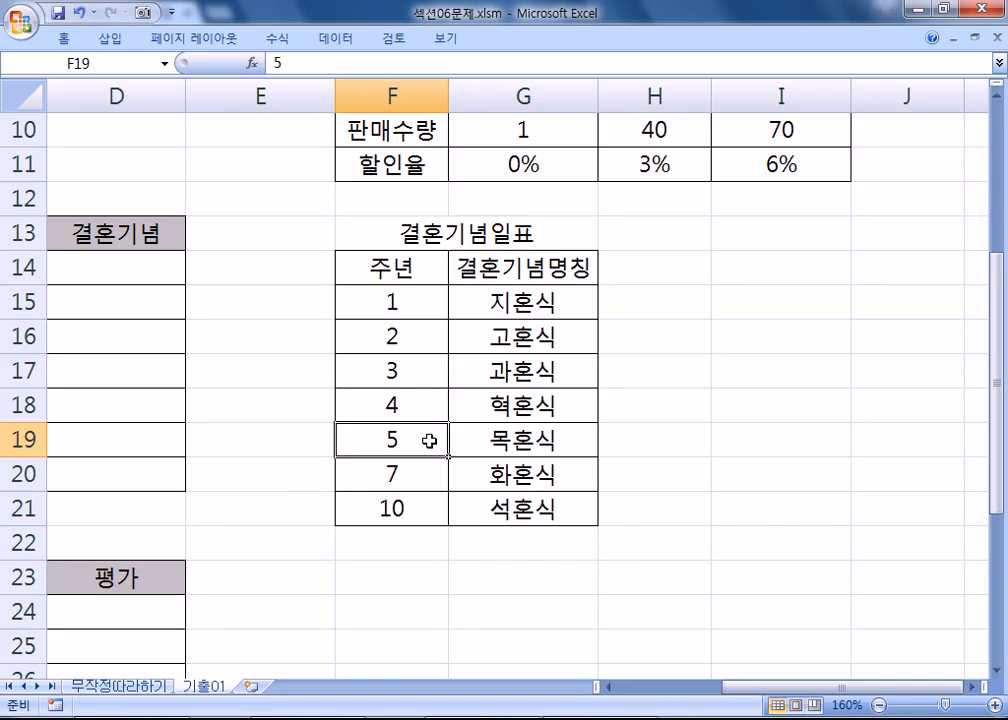
pyautogui.press('Home')
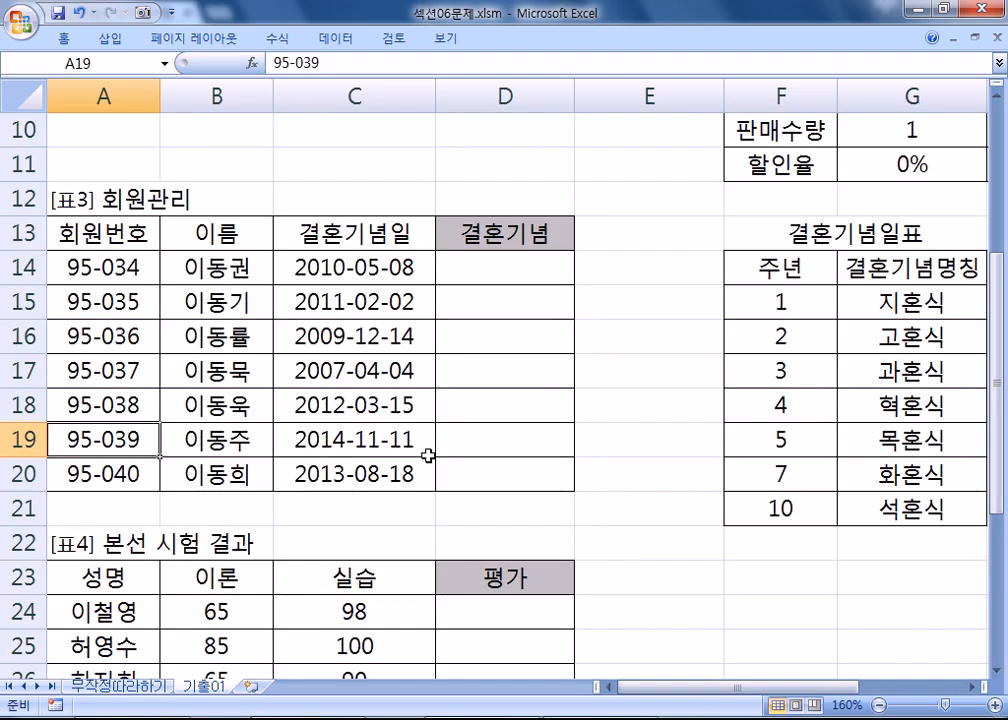
pyautogui.click(479, 265)
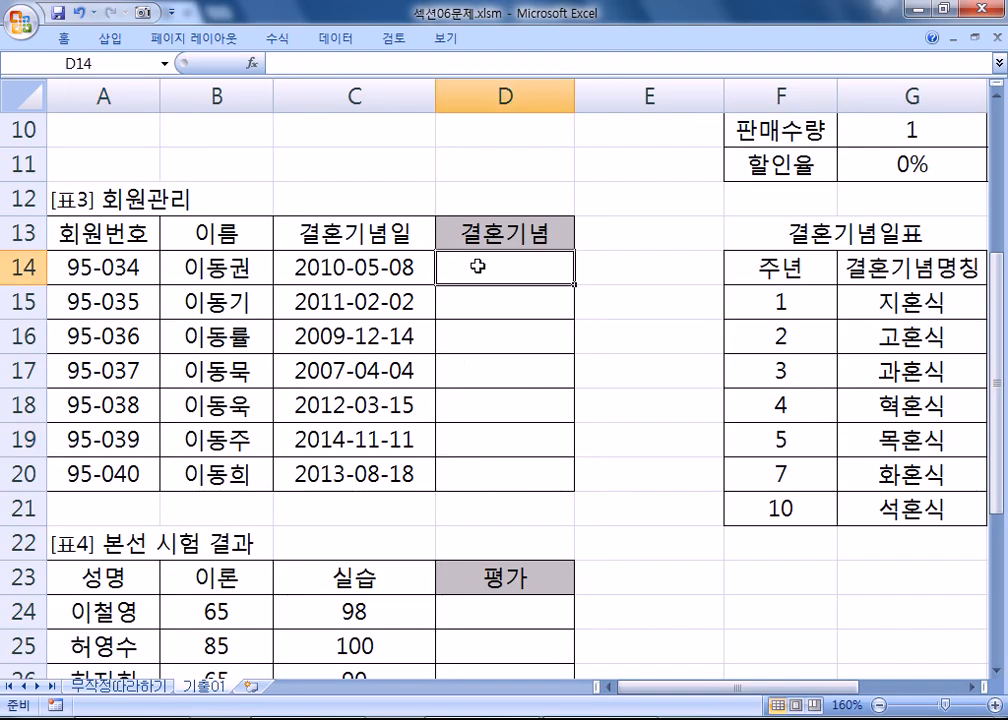
pyautogui.doubleClick(346, 267)
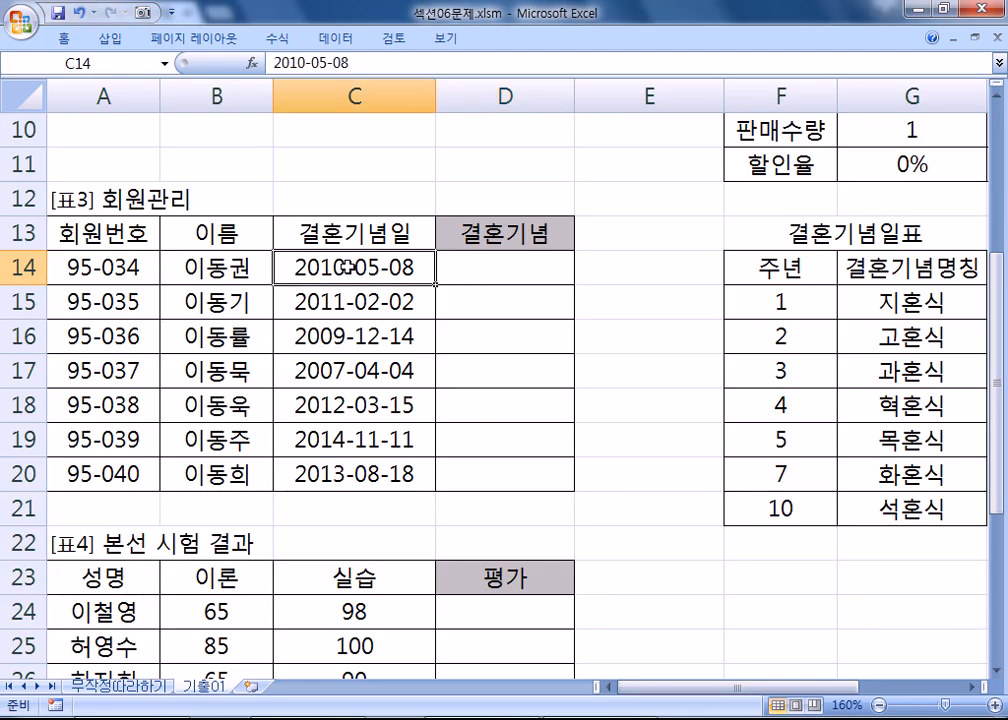
pyautogui.moveTo(346, 267); pyautogui.dragTo(281, 268)
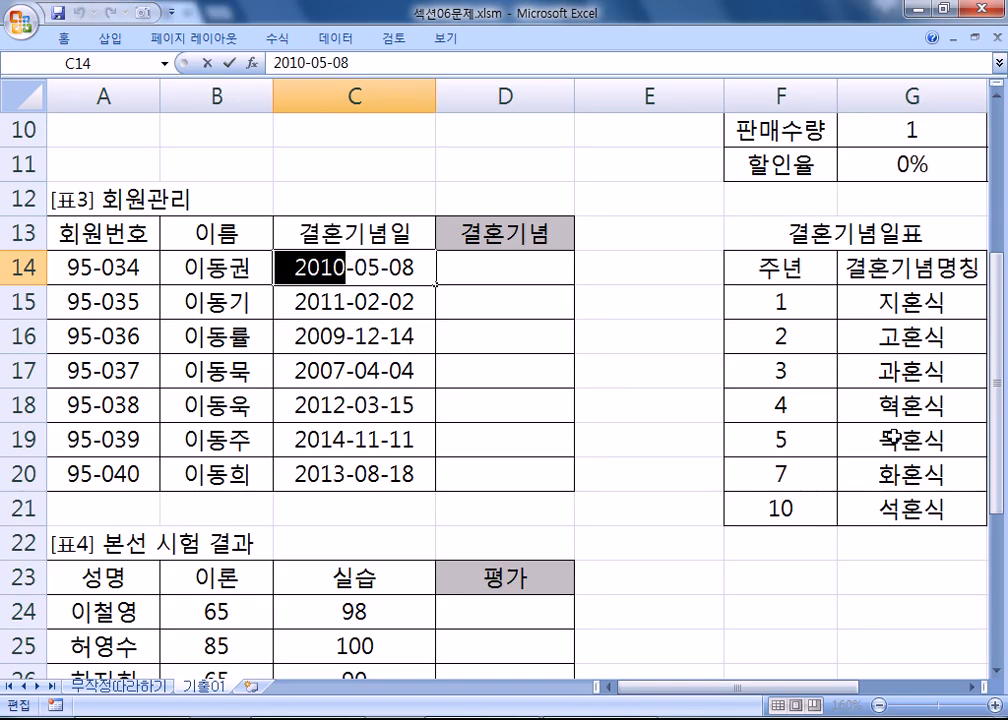
pyautogui.click(343, 300)
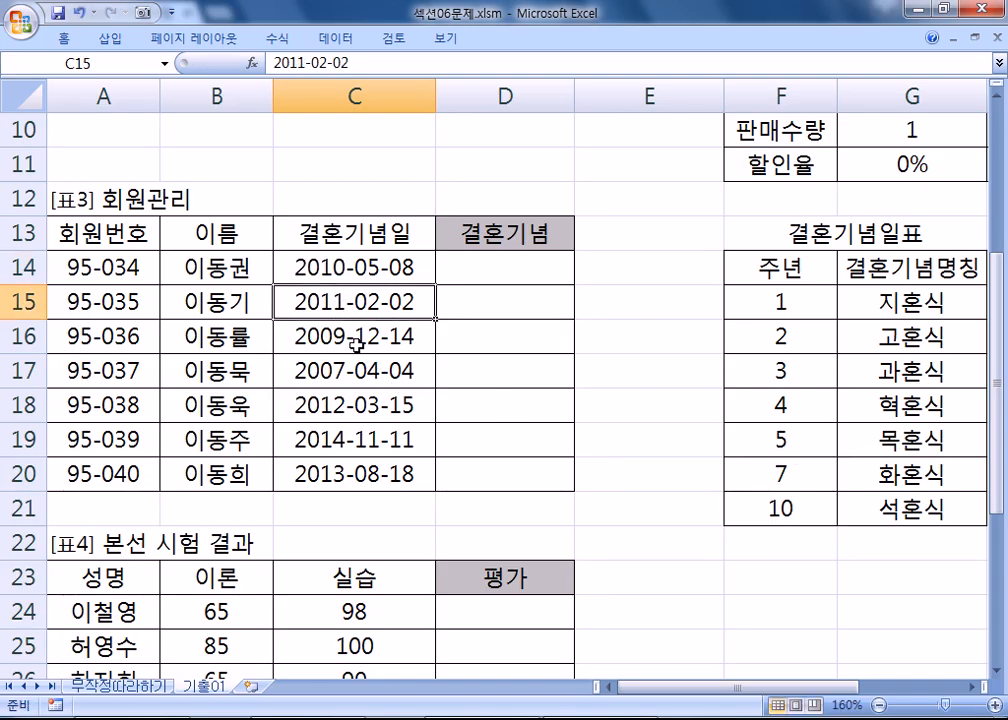
pyautogui.click(354, 340)
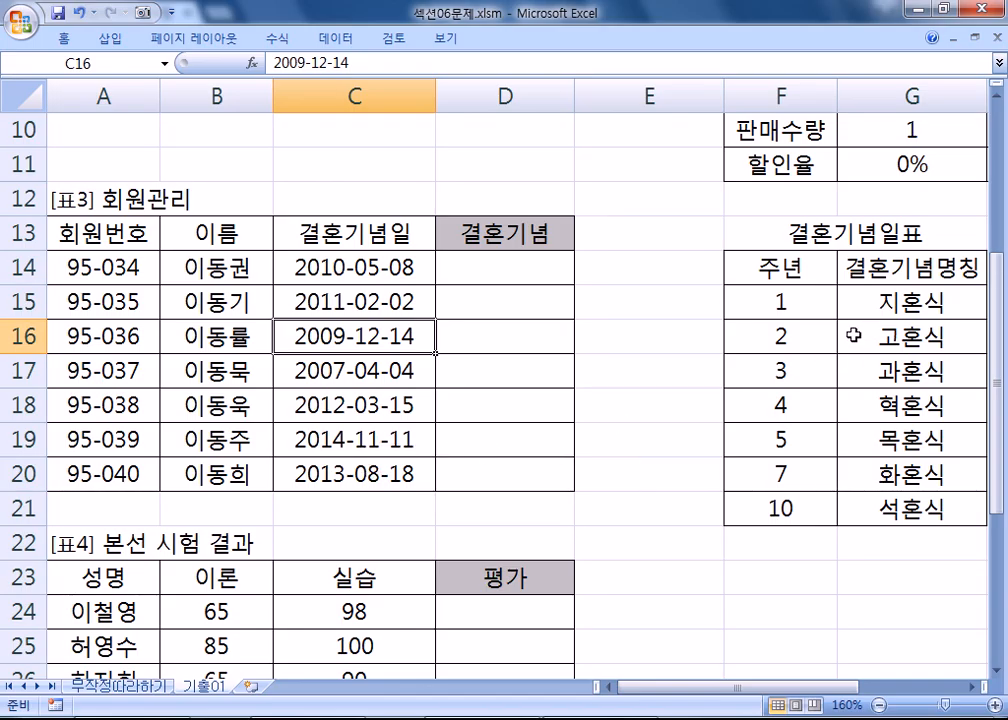
# - Return to result cell D14 and select the anniversary lookup table F15:G21
pyautogui.click(489, 262)
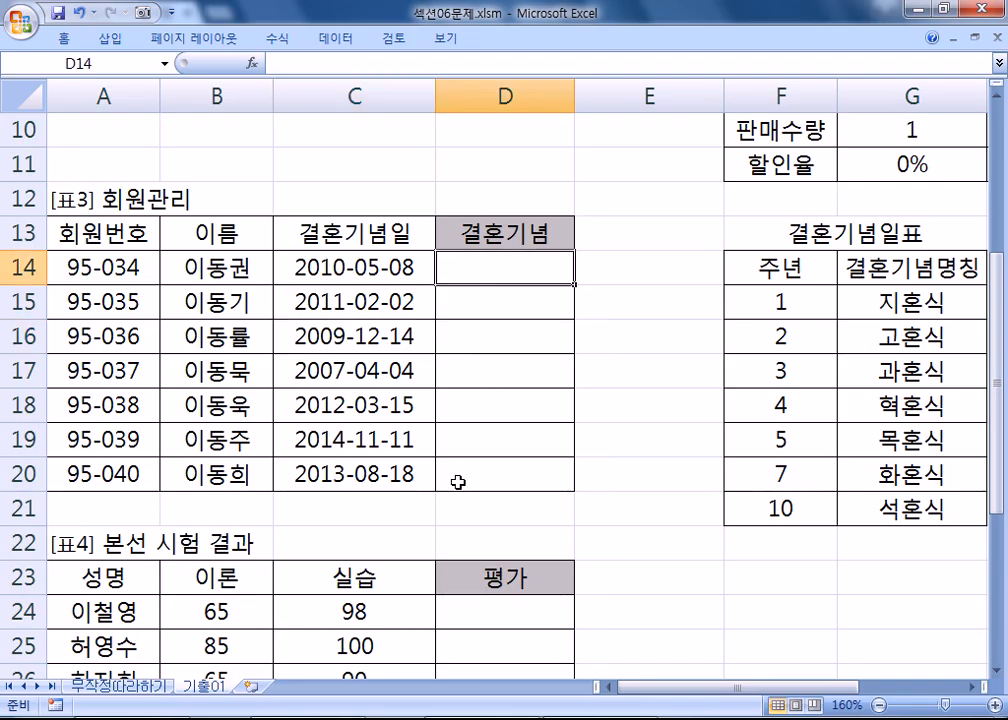
pyautogui.moveTo(765, 295); pyautogui.dragTo(931, 507)
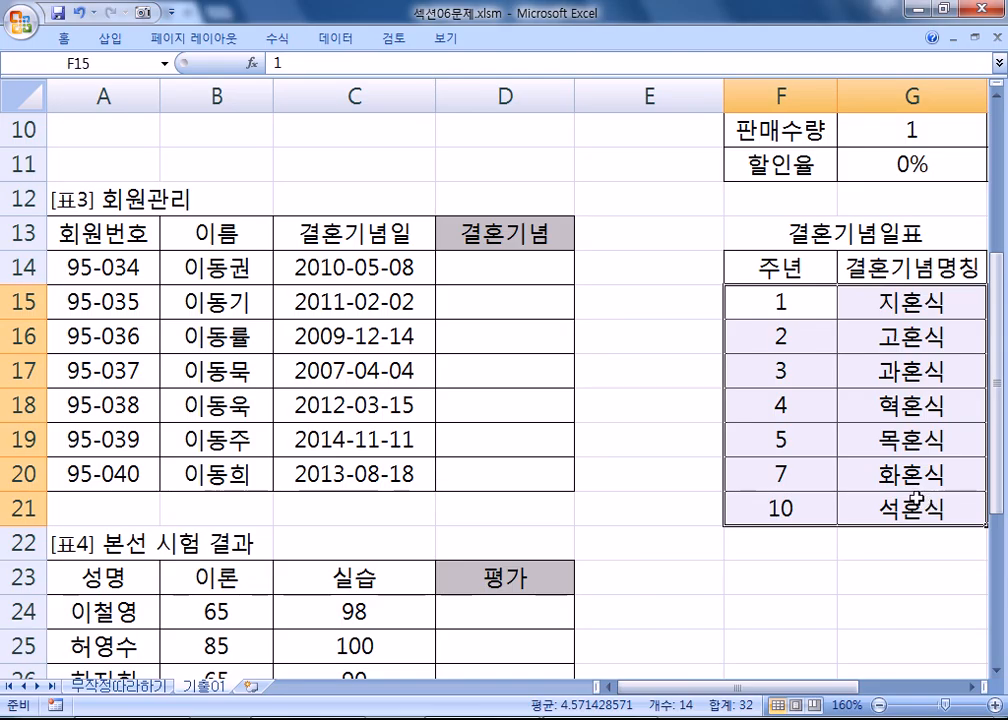
pyautogui.click(486, 265)
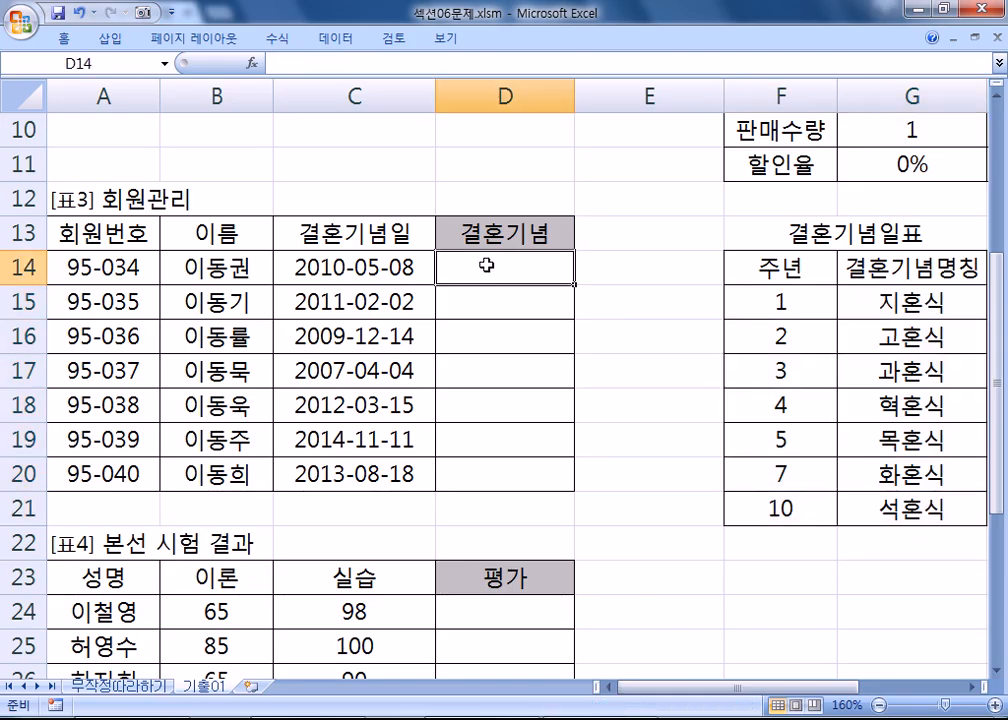
pyautogui.click(997, 673)
pyautogui.click(997, 673)
pyautogui.click(997, 673)
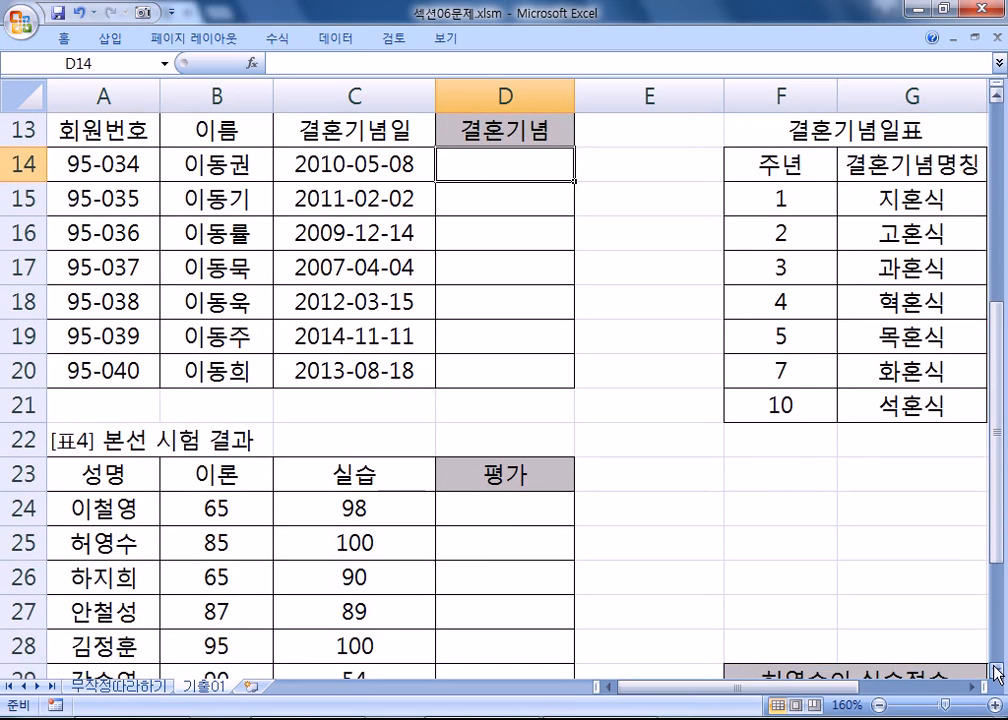
# - In Notepad, list the functions VLOOKUP, YEAR, TODAY under the 3번) heading
pyautogui.hotkey('alt', 'Tab')
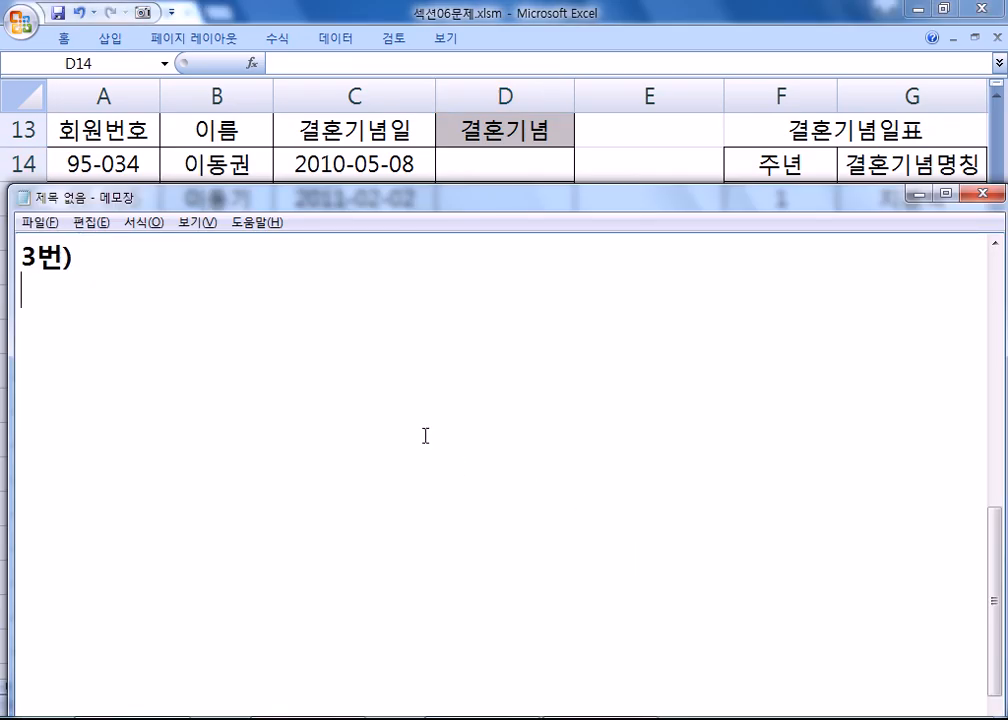
pyautogui.write('ㅍ')
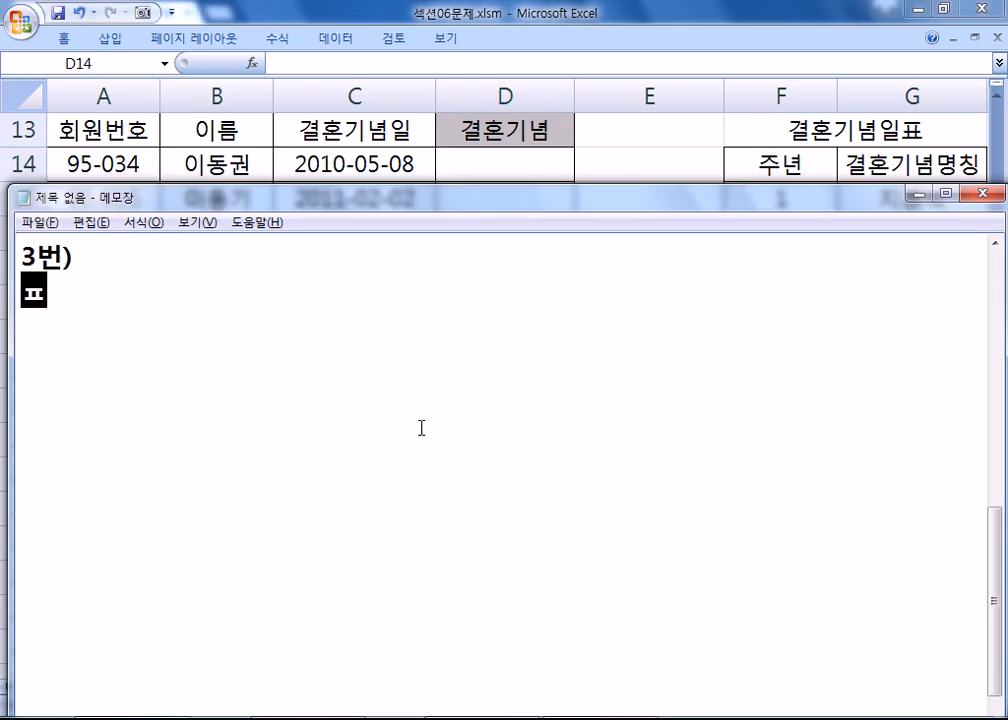
pyautogui.press('BackSpace')
pyautogui.write('VLOOKUP')
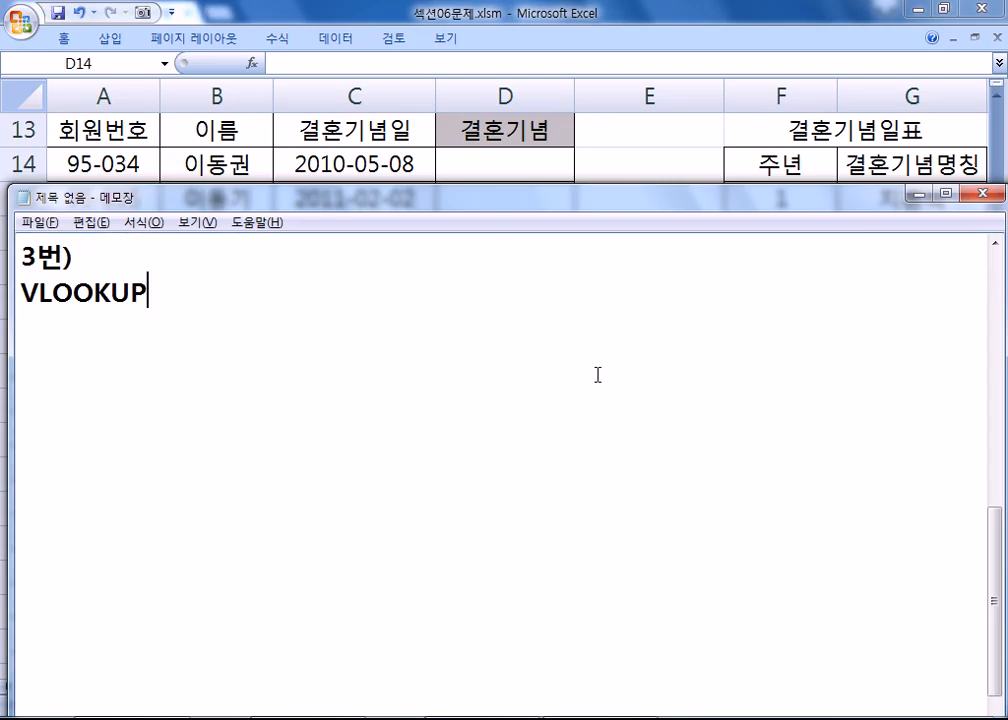
pyautogui.hotkey('alt', 'Tab')
pyautogui.hotkey('alt', 'Tab')
pyautogui.write(', YEA')
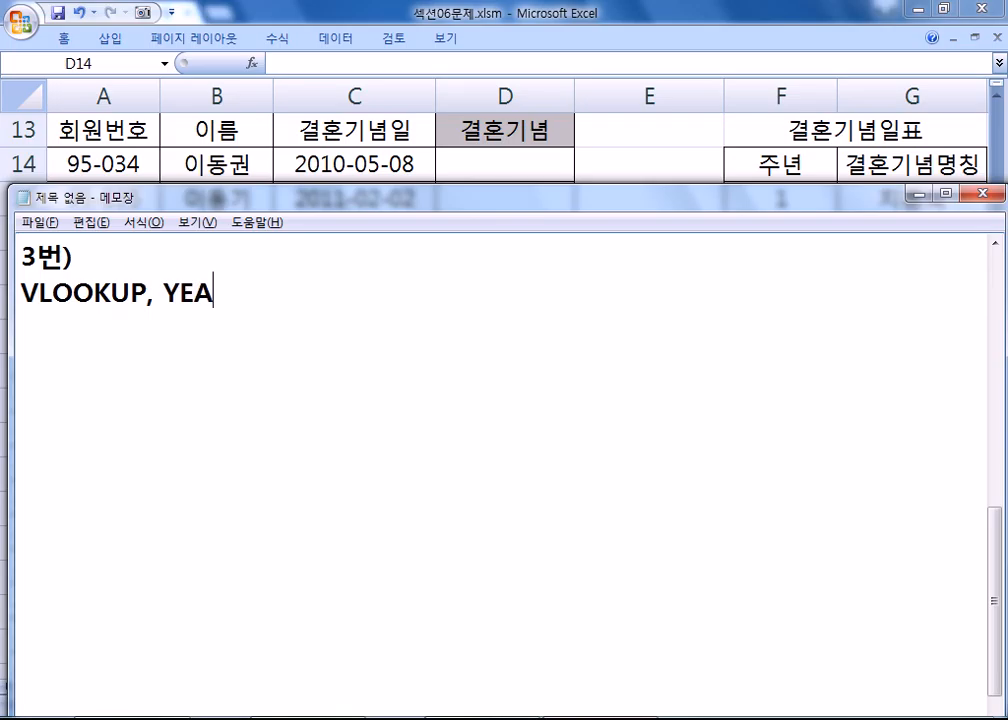
pyautogui.write('R, TODAY')
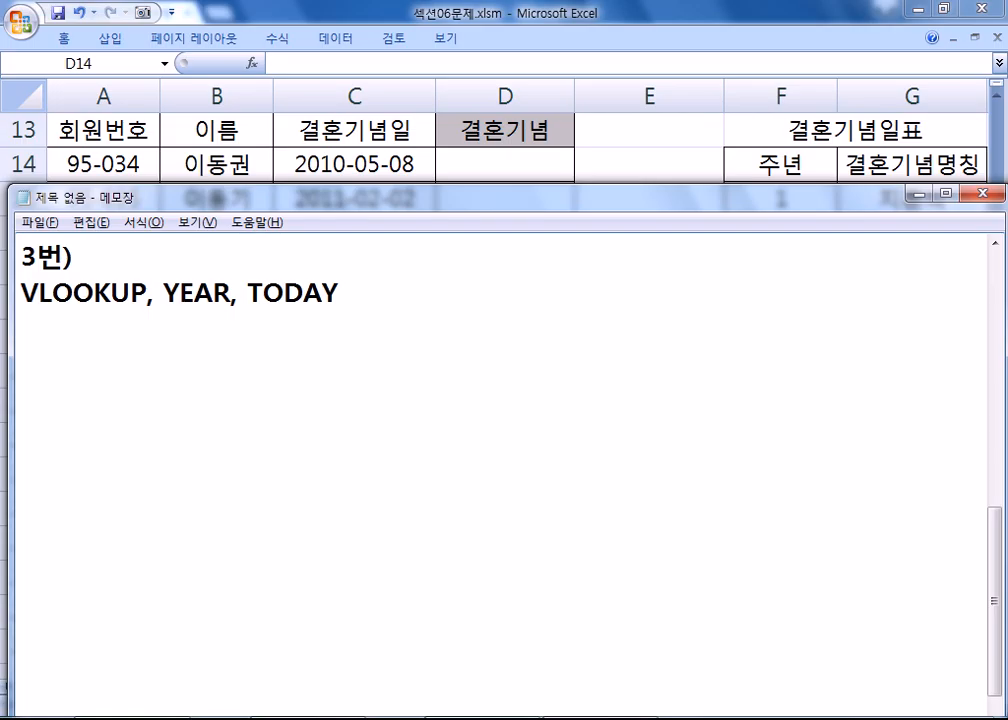
pyautogui.press('Return')
# - Note the year difference 2016-2010 > 6 and begin the line =TODAY() : 오늘 날짜
pyautogui.hotkey('alt', 'Tab')
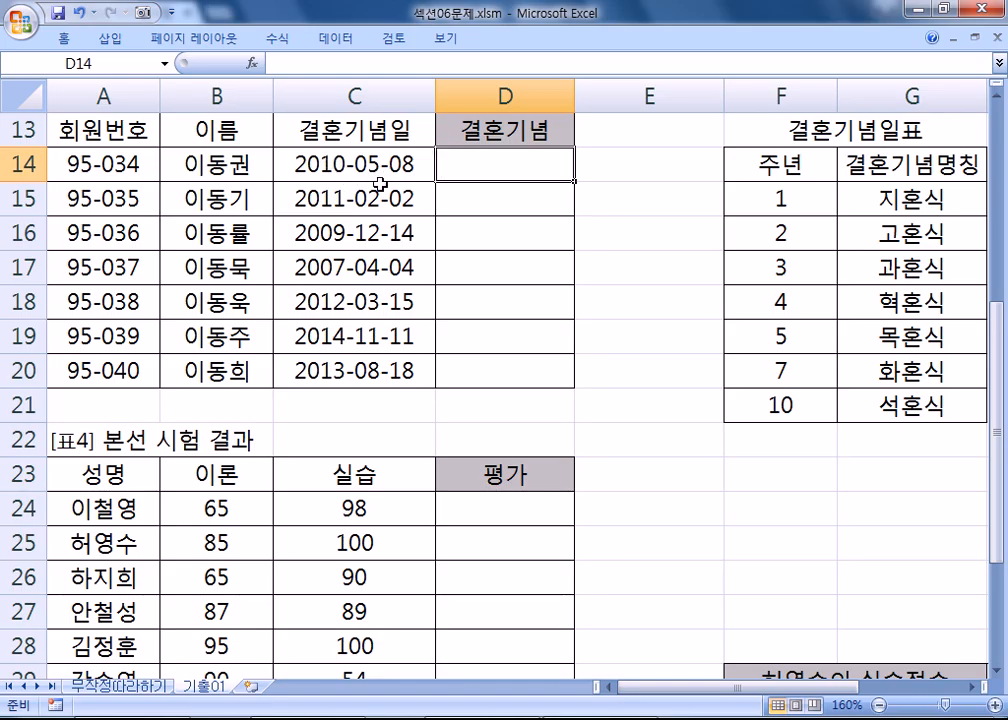
pyautogui.hotkey('alt', 'Tab')
pyautogui.press('Return')
pyautogui.write('2016-2010')
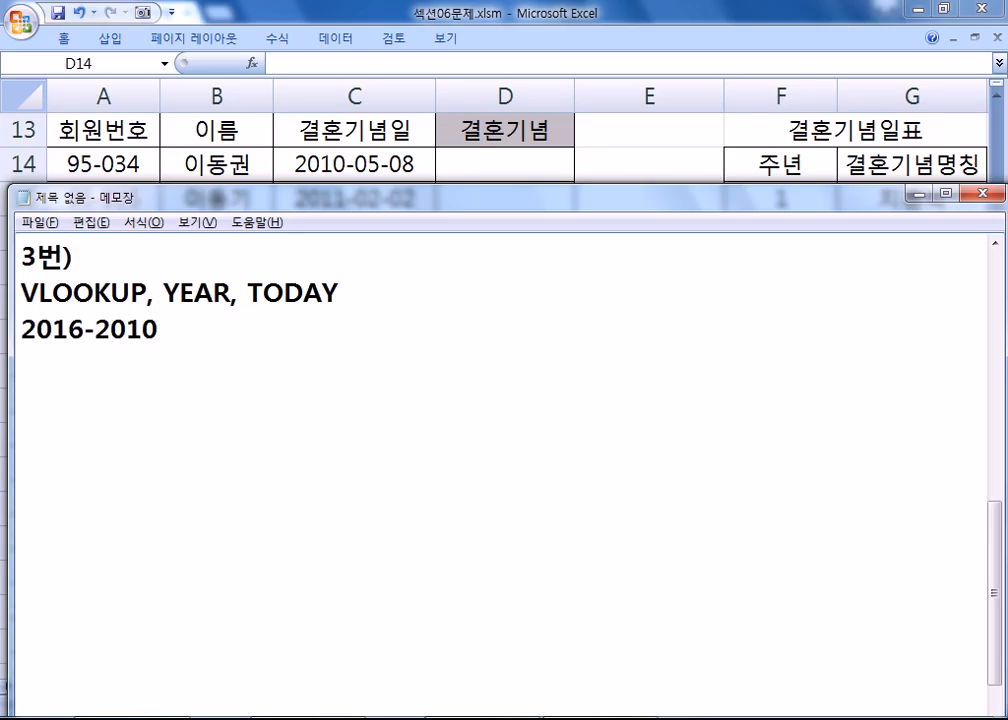
pyautogui.write(' > 6')
pyautogui.press('Return')
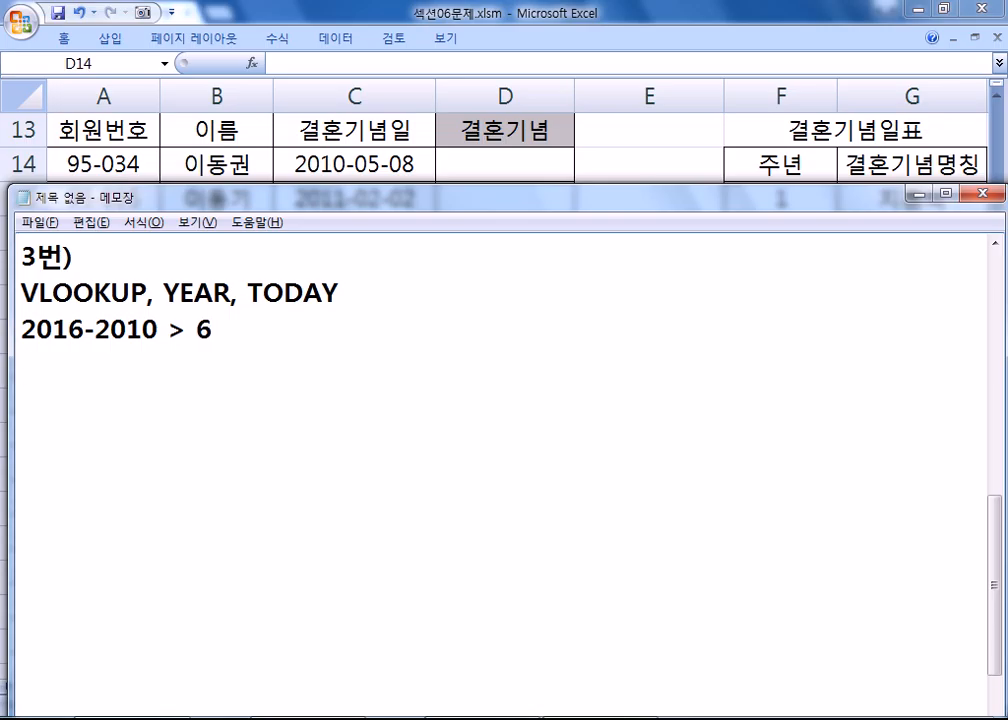
pyautogui.write('=')
pyautogui.write('새')
pyautogui.press('BackSpace')
pyautogui.press('BackSpace')
pyautogui.write('TODAY(')
pyautogui.write(':')
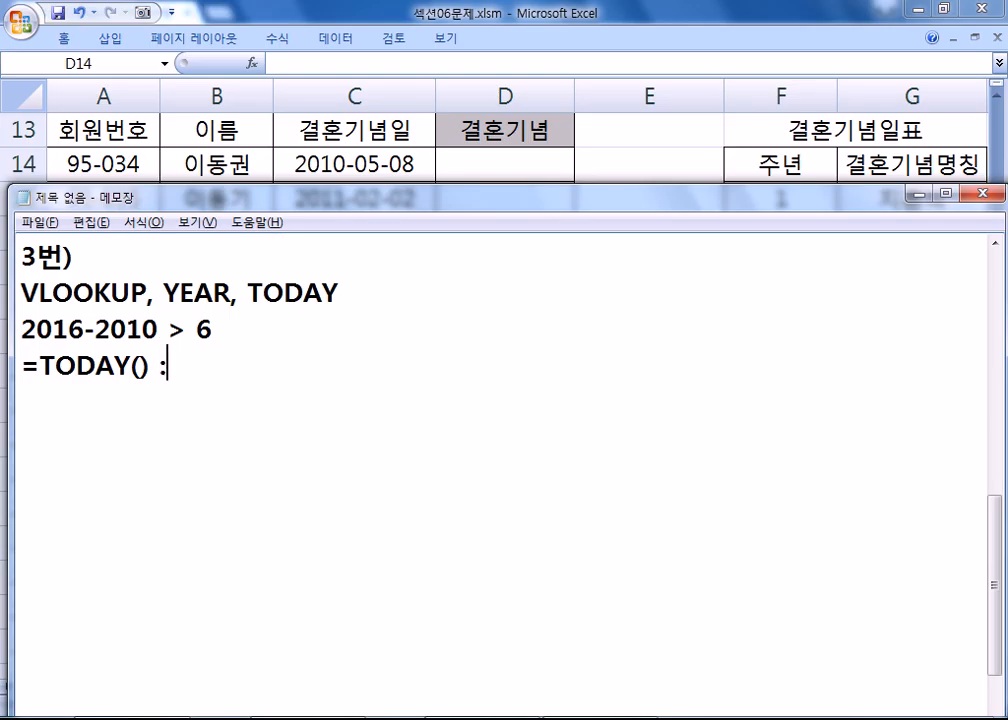
pyautogui.write(' 오늘 날짜')
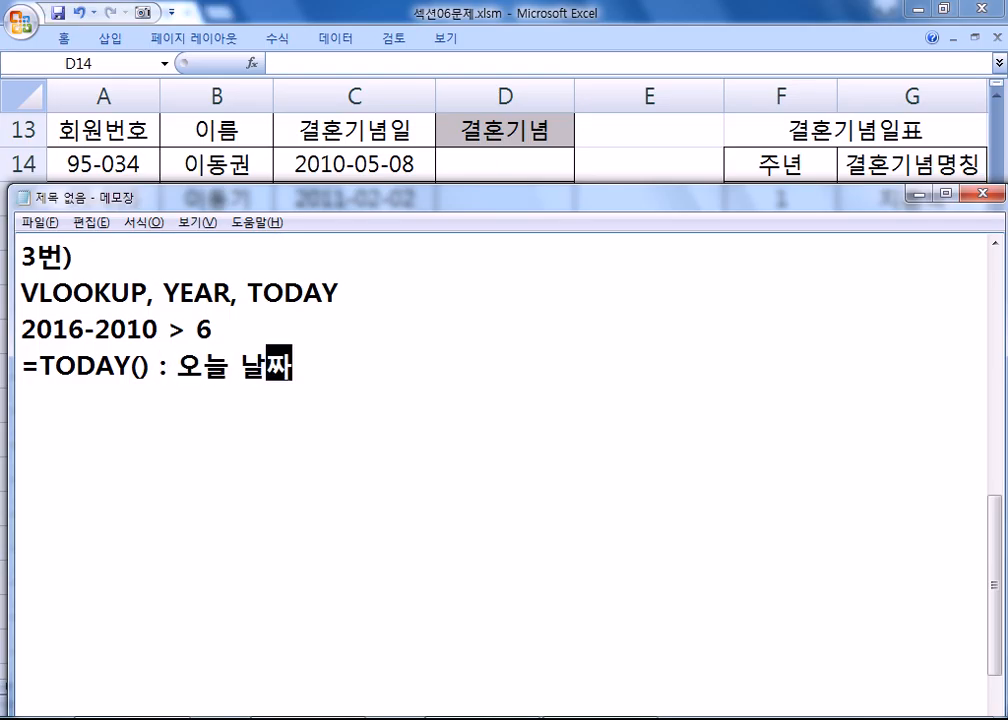
# - Add the note =YEAR(날짜) : 날짜중에서 연도만 추출 and start the line =YEAR(TODAY())
pyautogui.press('Return')
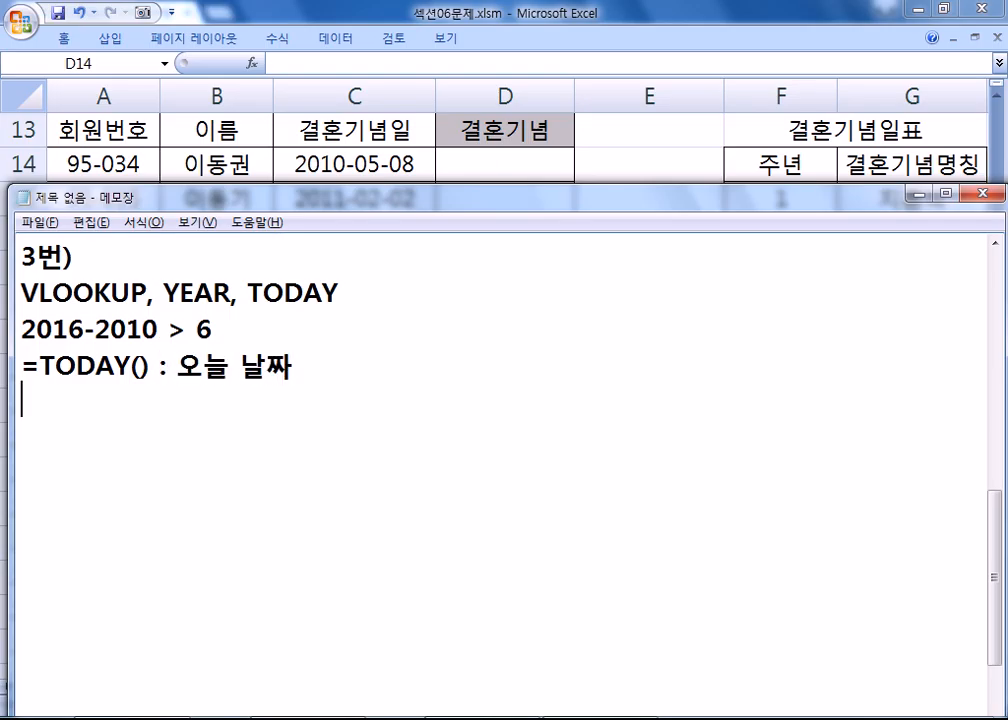
pyautogui.click(133, 398)
pyautogui.write('=YEAR')
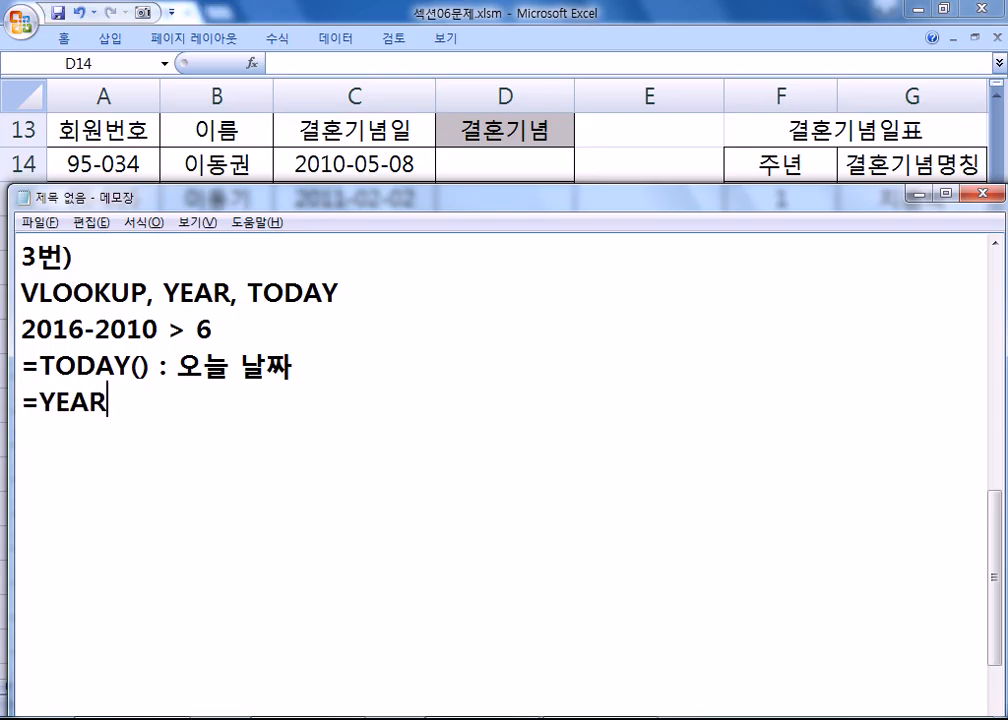
pyautogui.write('(날짜) : ㄴ')
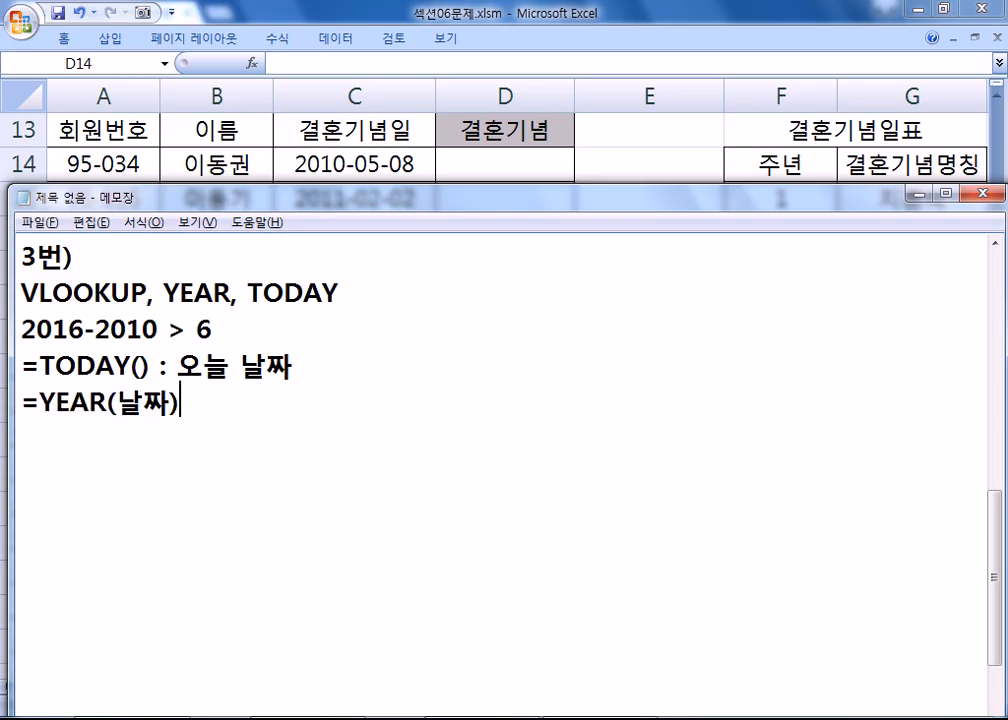
pyautogui.write('날짜중')
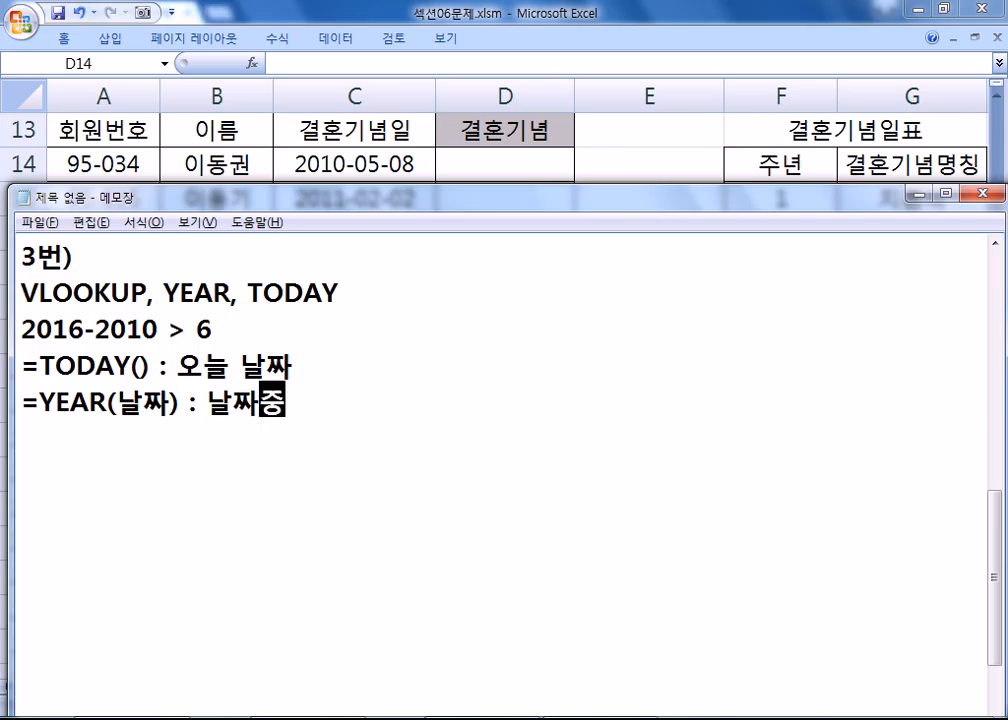
pyautogui.write('에서 연도')
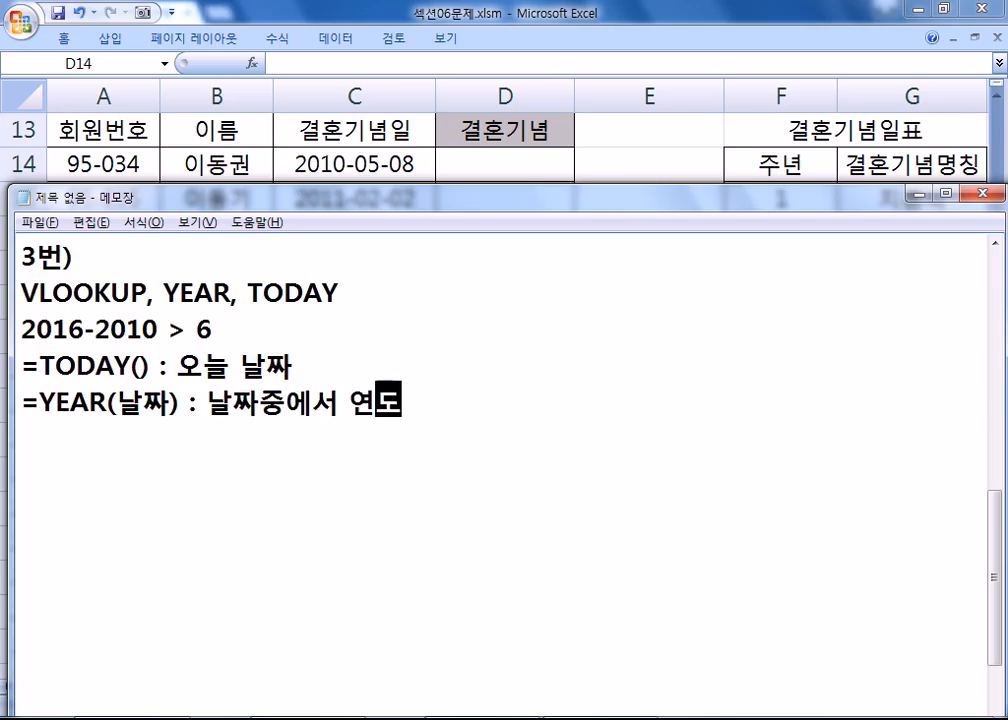
pyautogui.write('만 추출')
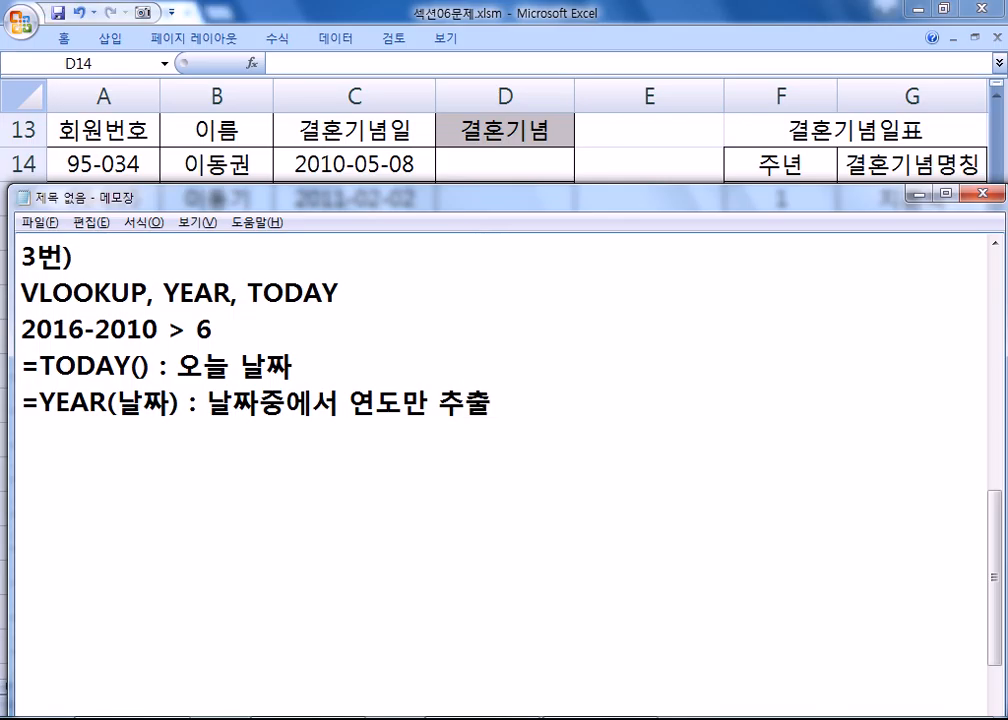
pyautogui.press('Return')
pyautogui.write('=YEAR')
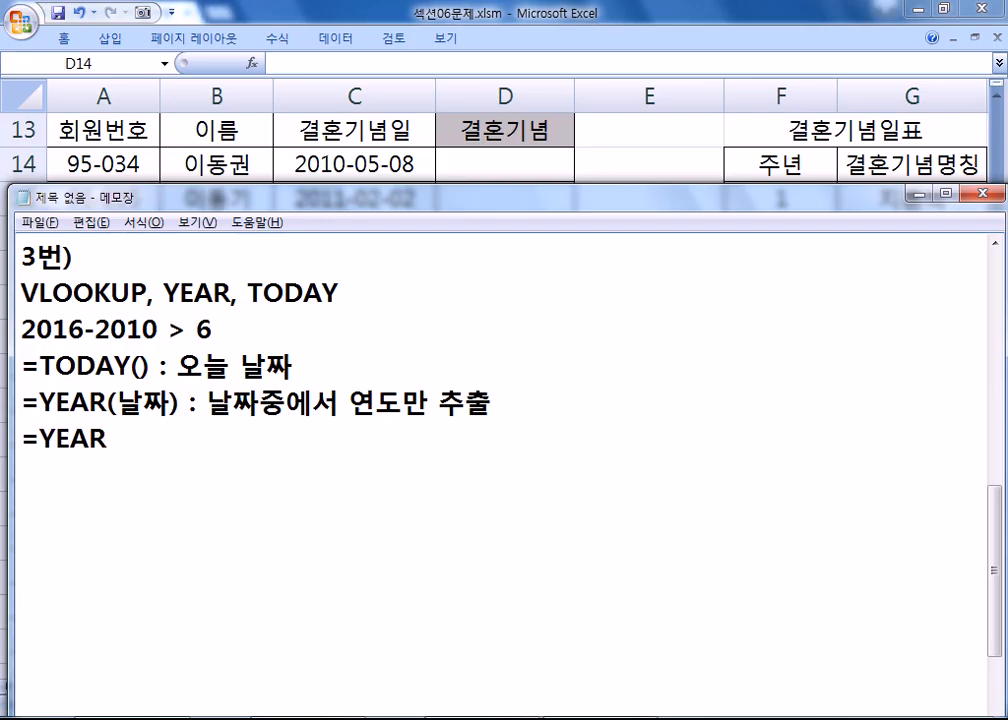
pyautogui.write('(TODAY(')
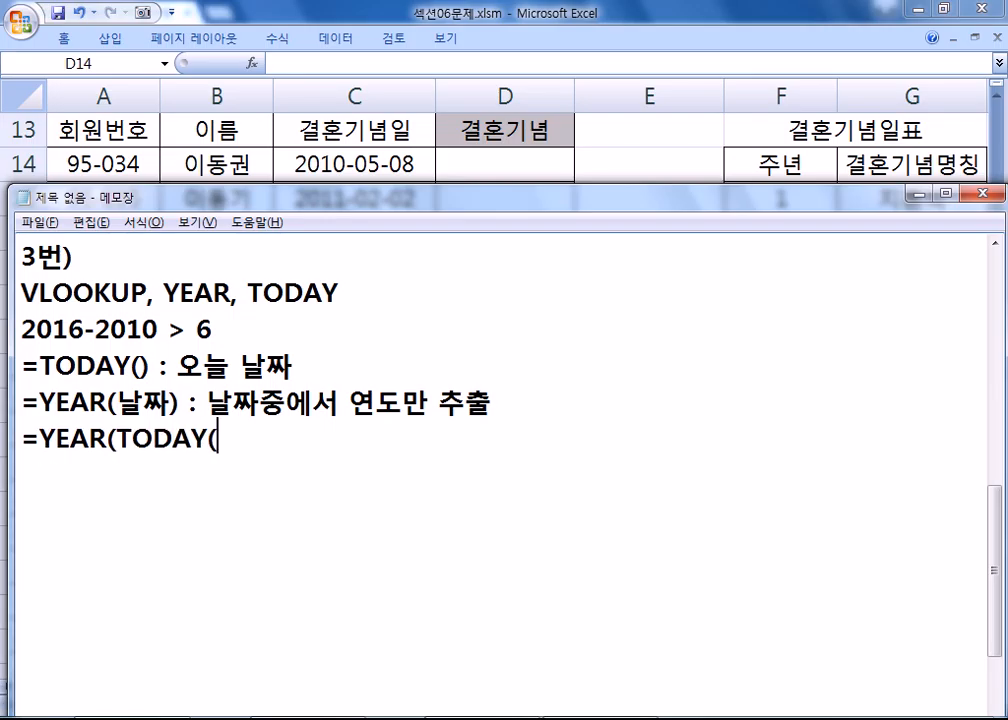
pyautogui.write('))')
# - Highlight the TODAY() and YEAR parts, then extend the line to =YEAR(TODAY())-YEAR(결혼기념일)
pyautogui.moveTo(117, 438); pyautogui.dragTo(228, 438)
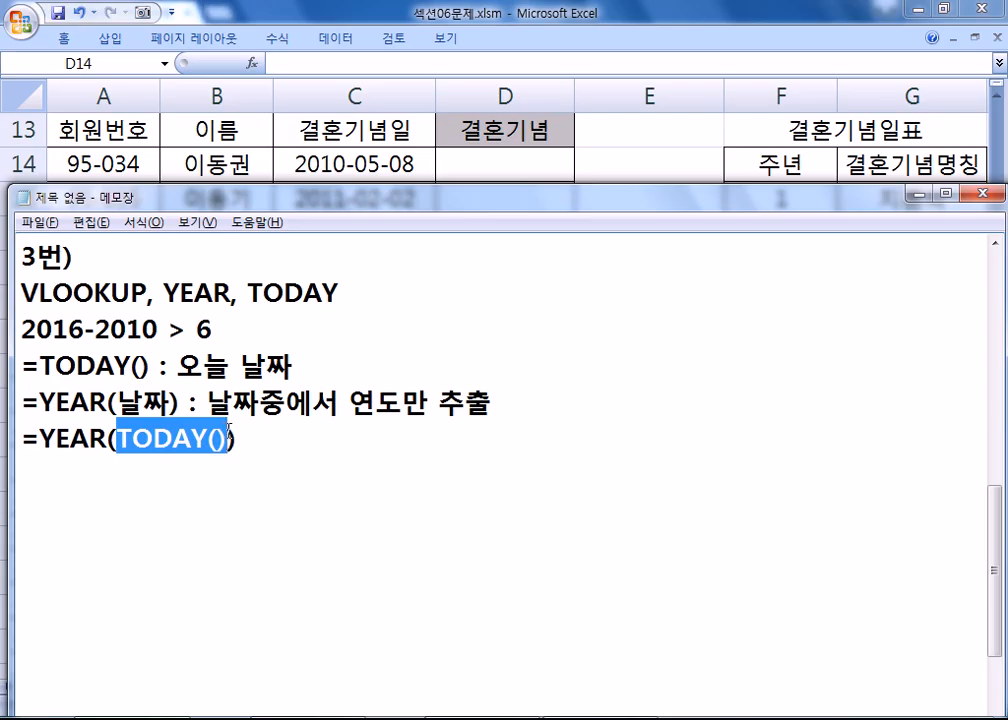
pyautogui.moveTo(107, 438); pyautogui.dragTo(40, 438)
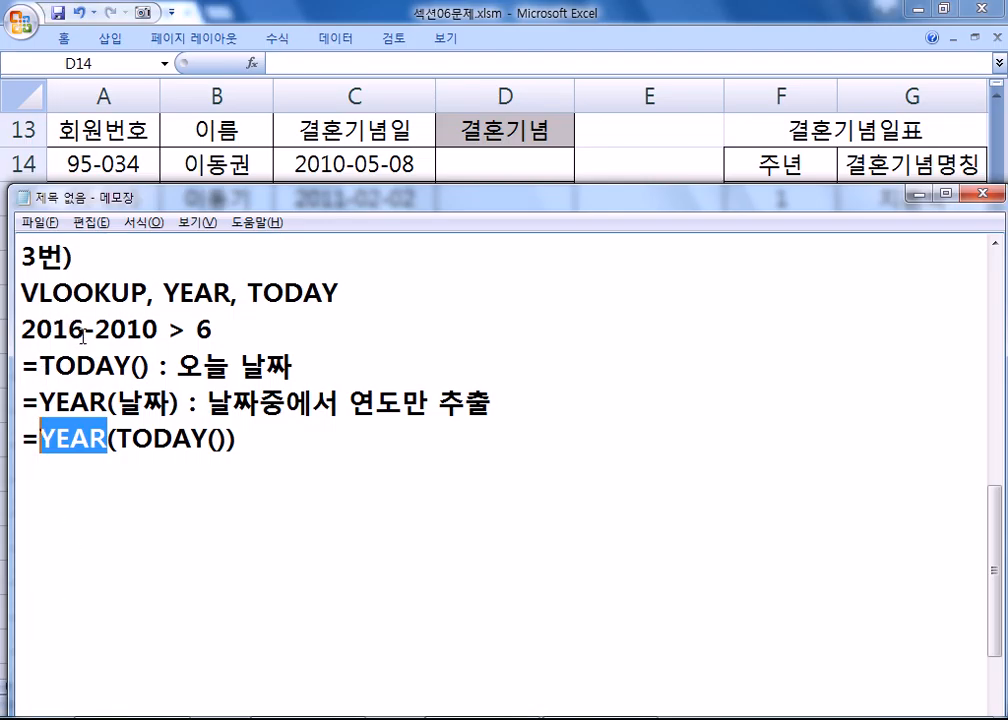
pyautogui.moveTo(116, 440); pyautogui.dragTo(231, 440)
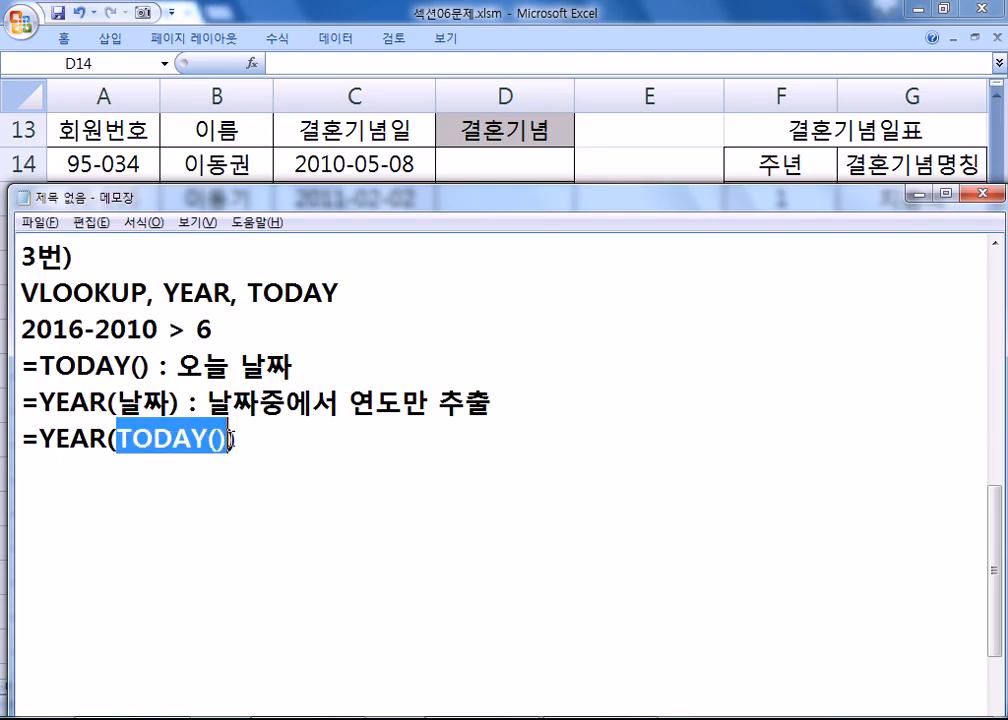
pyautogui.moveTo(108, 440); pyautogui.dragTo(40, 440)
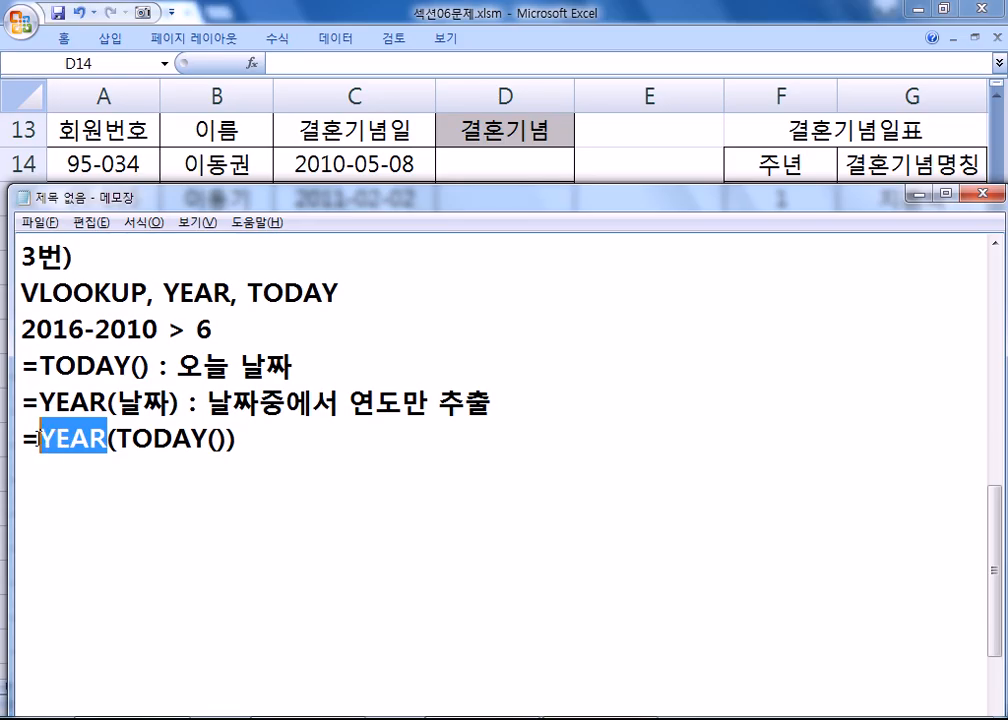
pyautogui.click(266, 437)
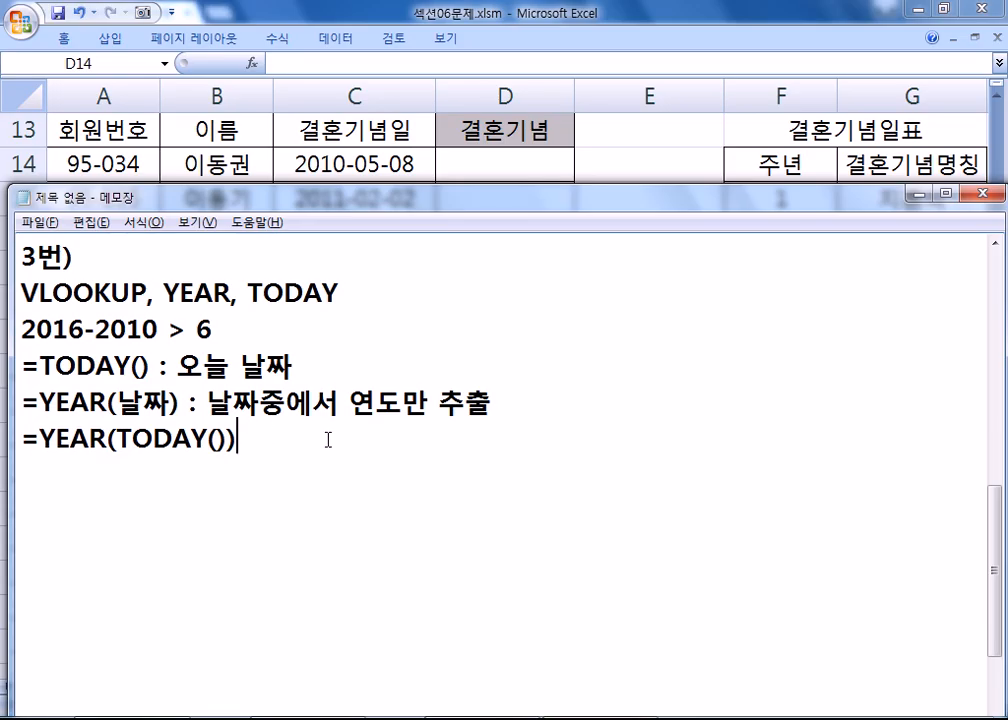
pyautogui.write('-')
pyautogui.write('YEAR')
pyautogui.write('(')
pyautogui.write('결혼기녀')
pyautogui.write('념일)')
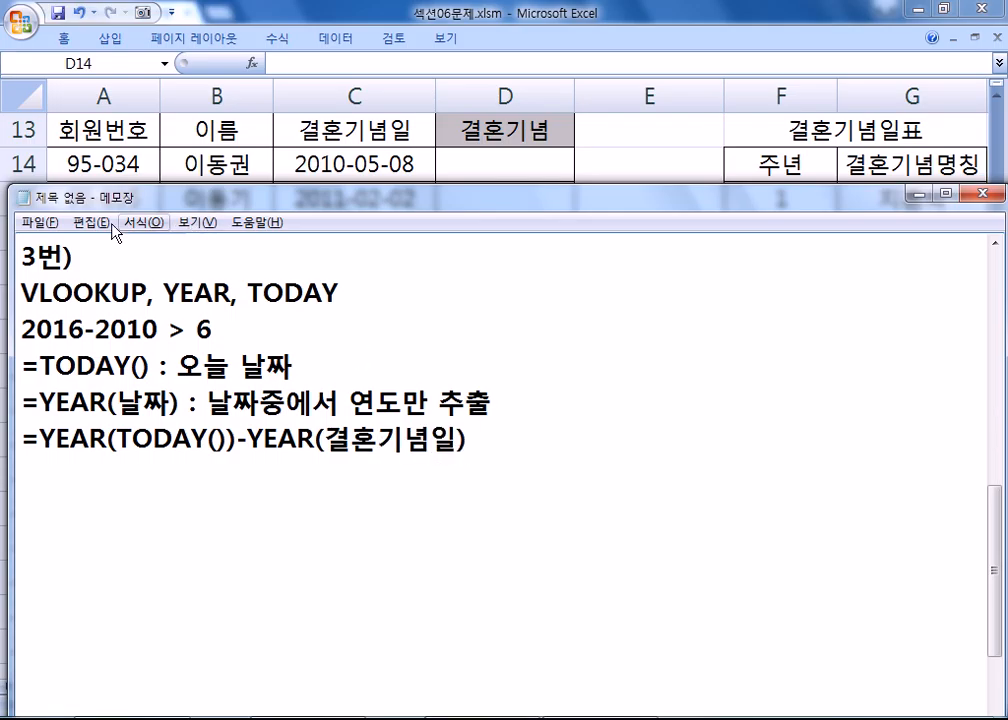
# - Relate the years-married formula to the 2016-2010 example and check the anniversary table in Excel
pyautogui.moveTo(22, 329); pyautogui.dragTo(159, 330)
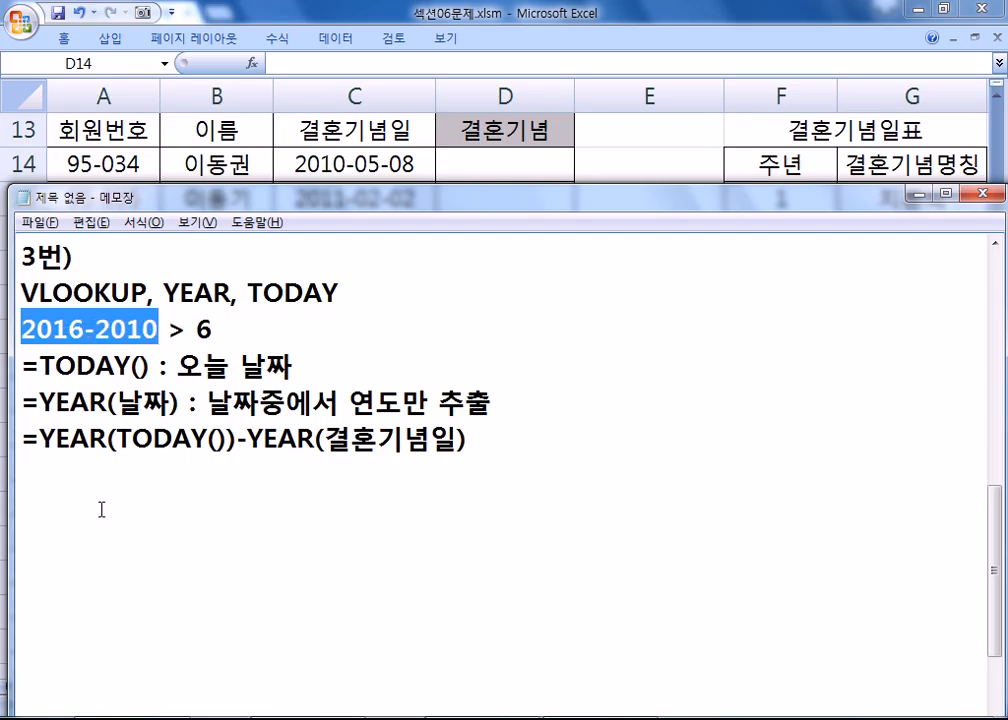
pyautogui.click(510, 442)
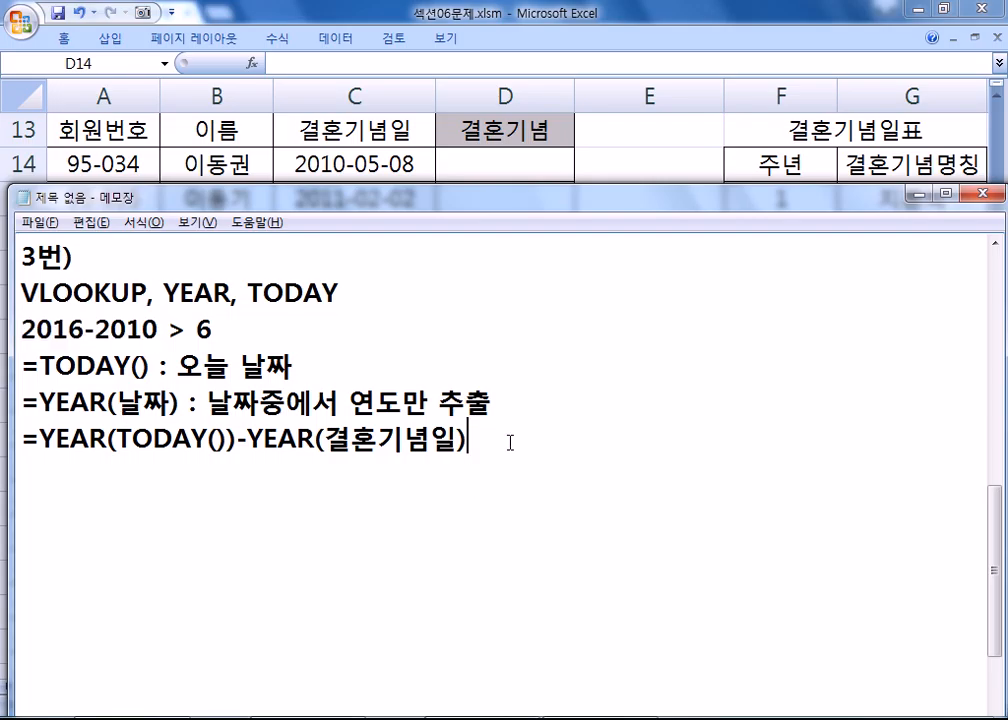
pyautogui.moveTo(510, 442); pyautogui.dragTo(40, 441)
pyautogui.click(491, 173)
pyautogui.moveTo(783, 199); pyautogui.dragTo(921, 406)
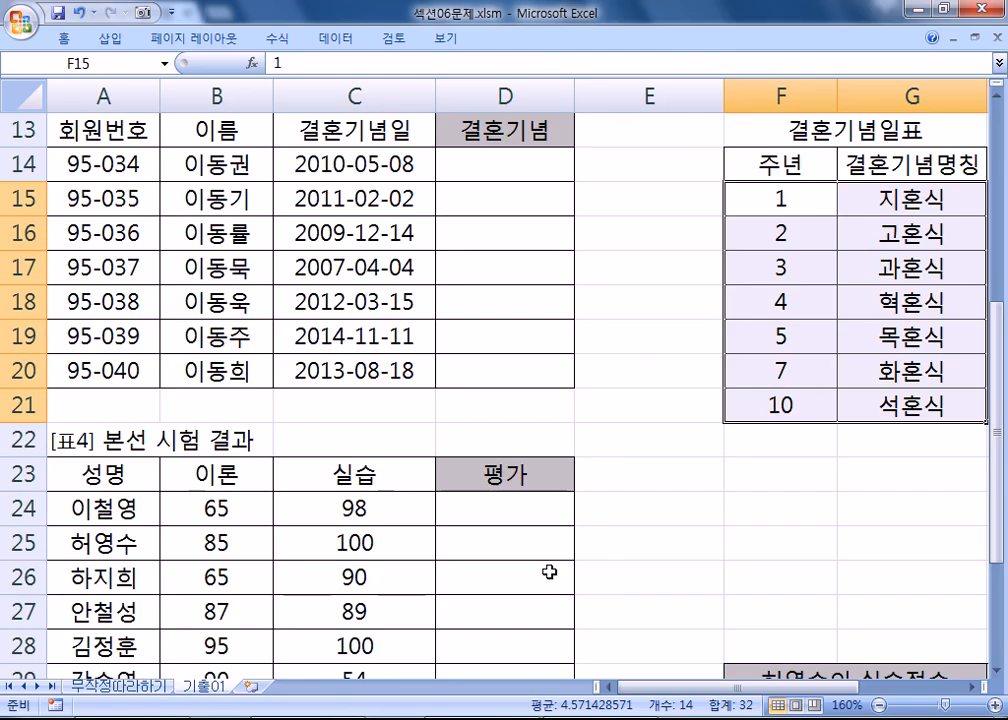
pyautogui.hotkey('alt', 'Tab')
# - Add the note =VLOOKUP(결혼연차, 표, 2, 1) and begin a concrete =VLOOKUP(YEAR(TODAY()-YEAR(C13) line
pyautogui.click(524, 441)
pyautogui.press('Return')
pyautogui.write('=VLOO')
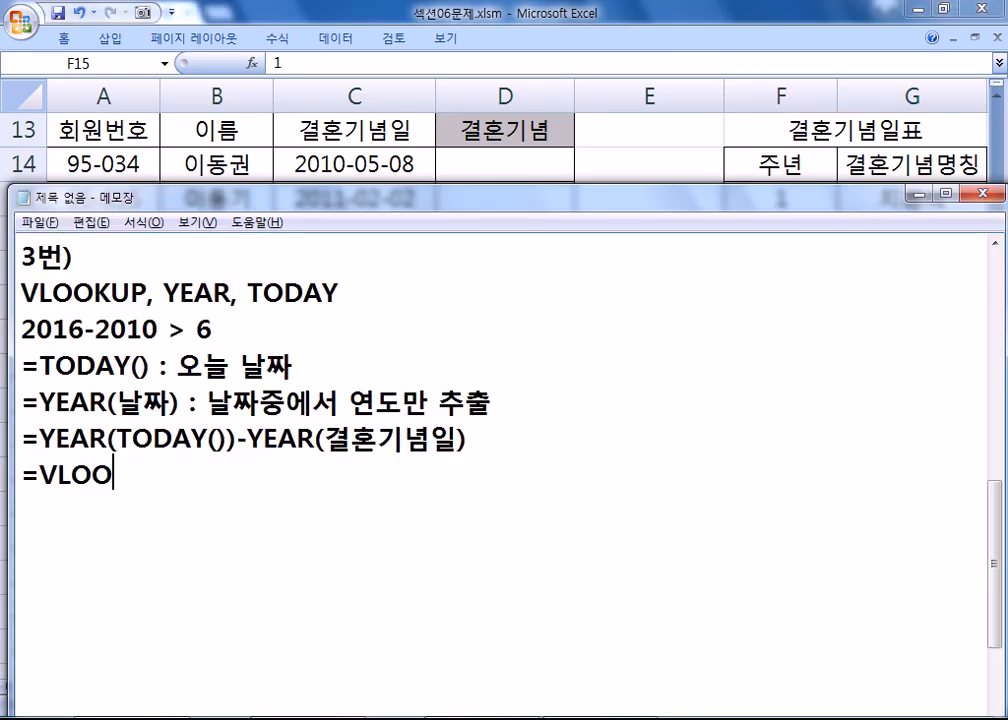
pyautogui.write('KUP(')
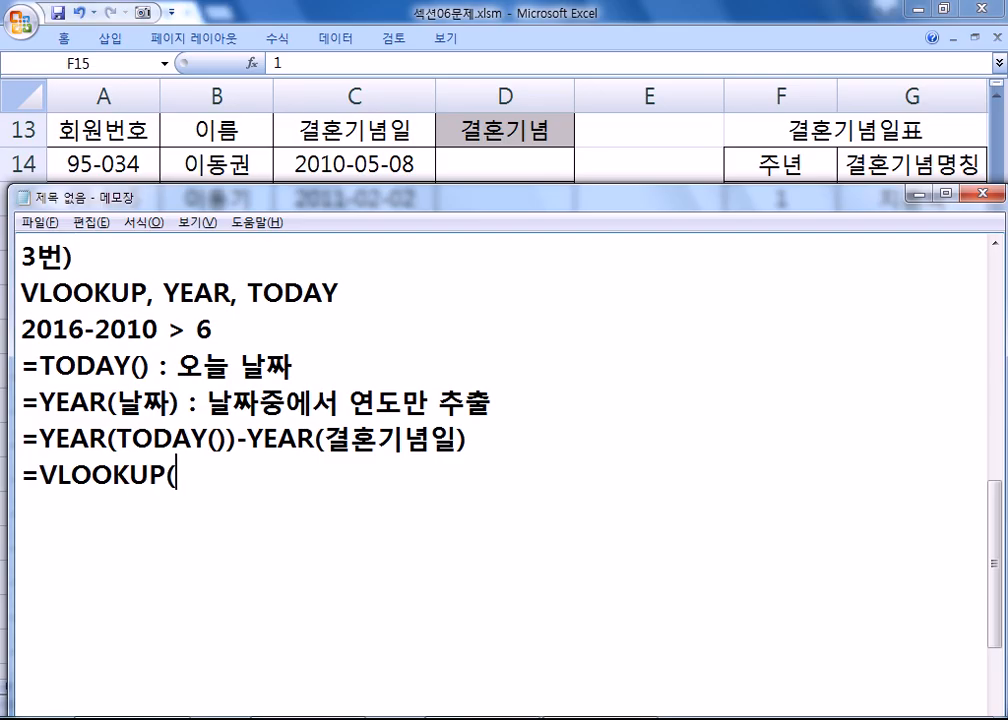
pyautogui.write('결혼')
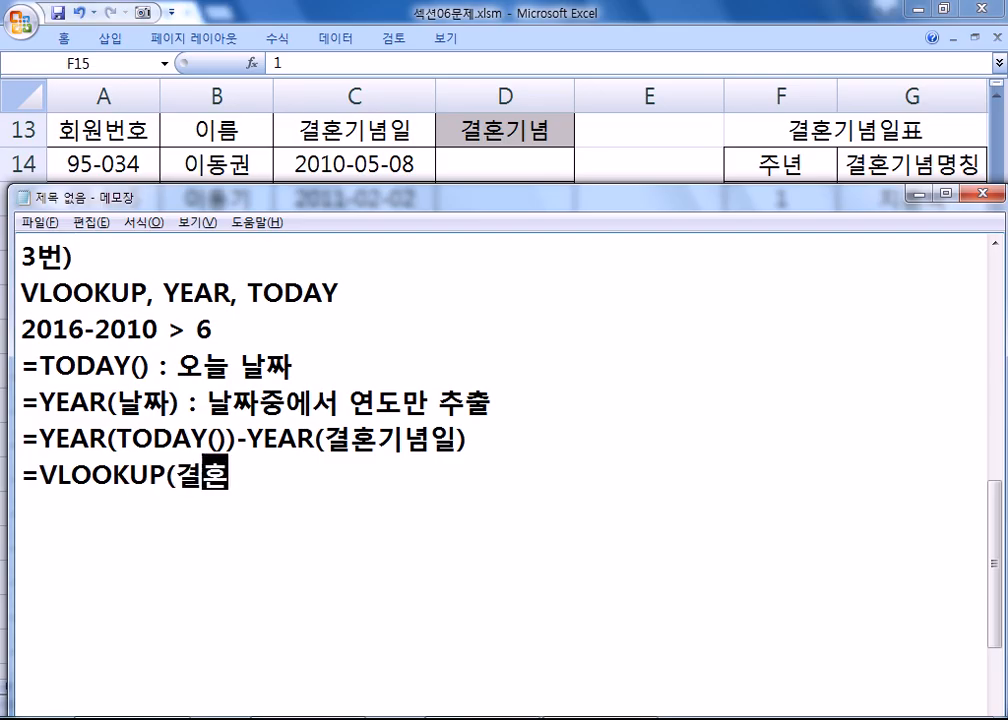
pyautogui.write('연ㅊㅏ,')
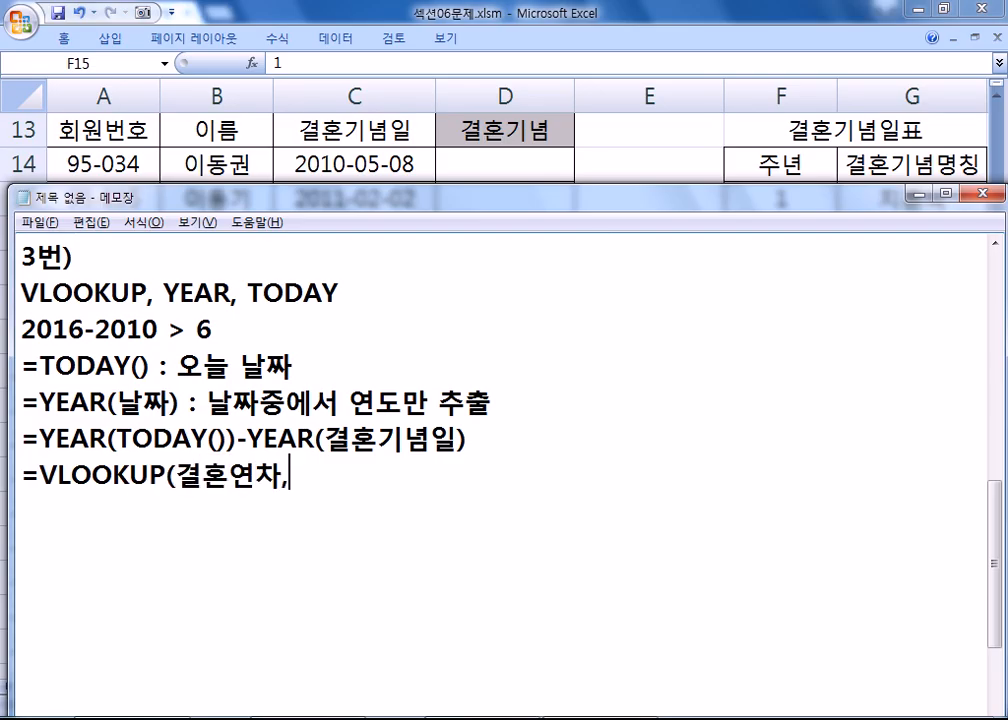
pyautogui.hotkey('alt', 'Tab')
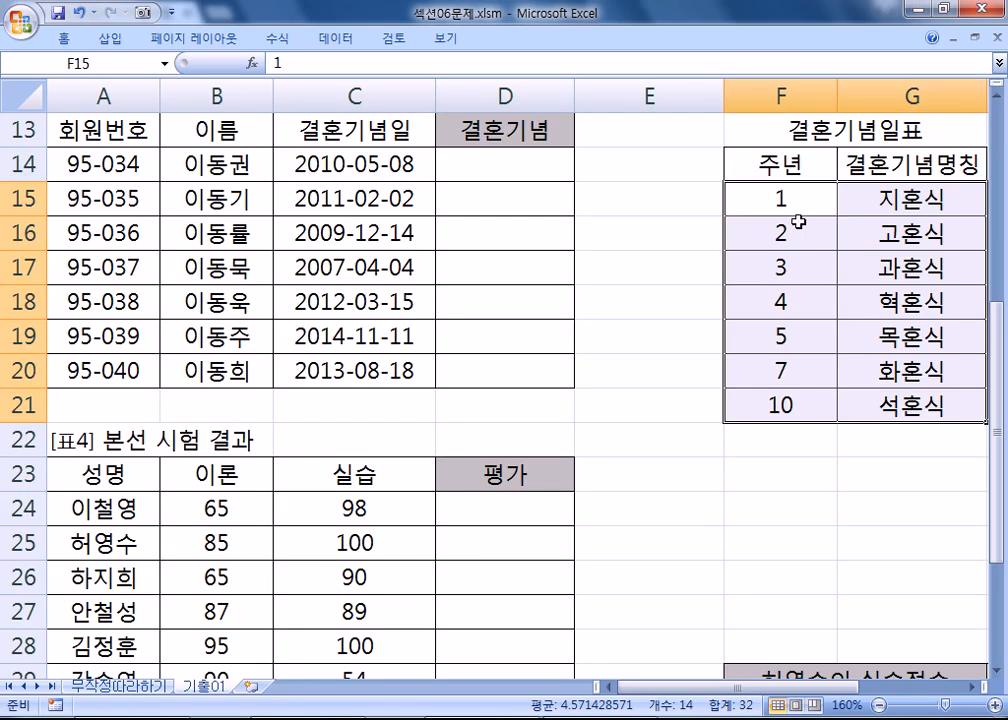
pyautogui.hotkey('alt', 'Tab')
pyautogui.write('표')
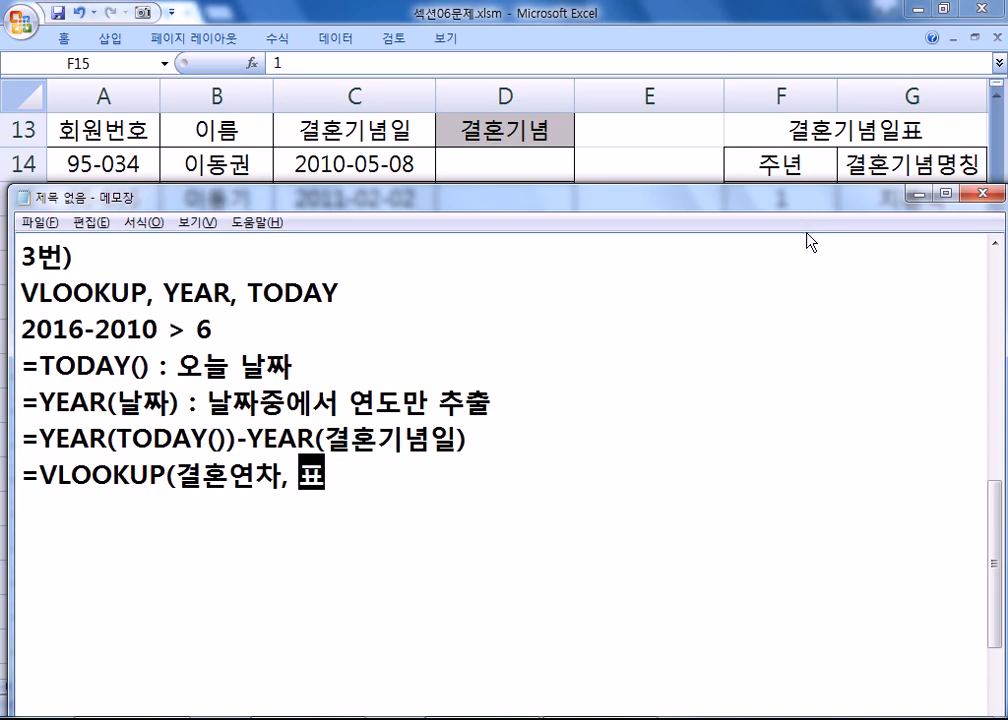
pyautogui.write(', ')
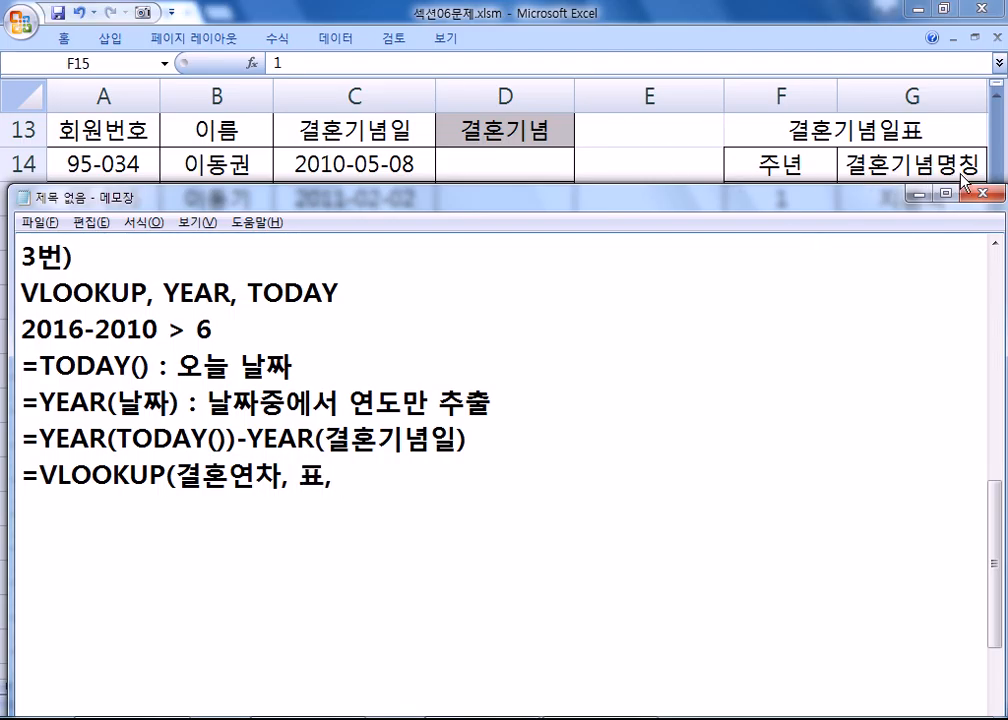
pyautogui.write('2')
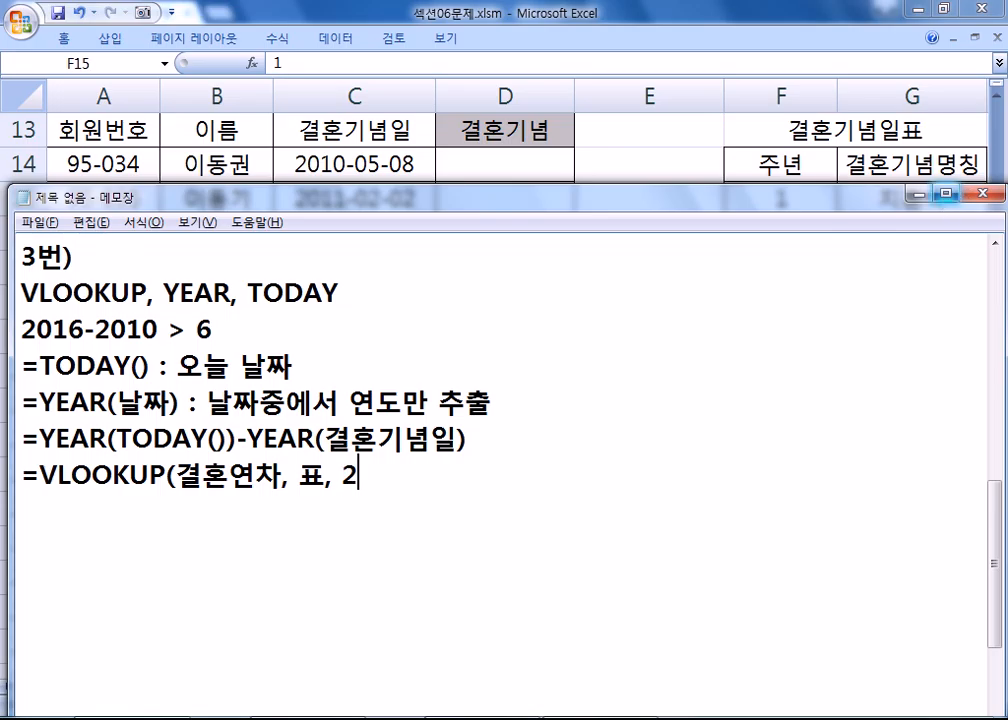
pyautogui.write(',')
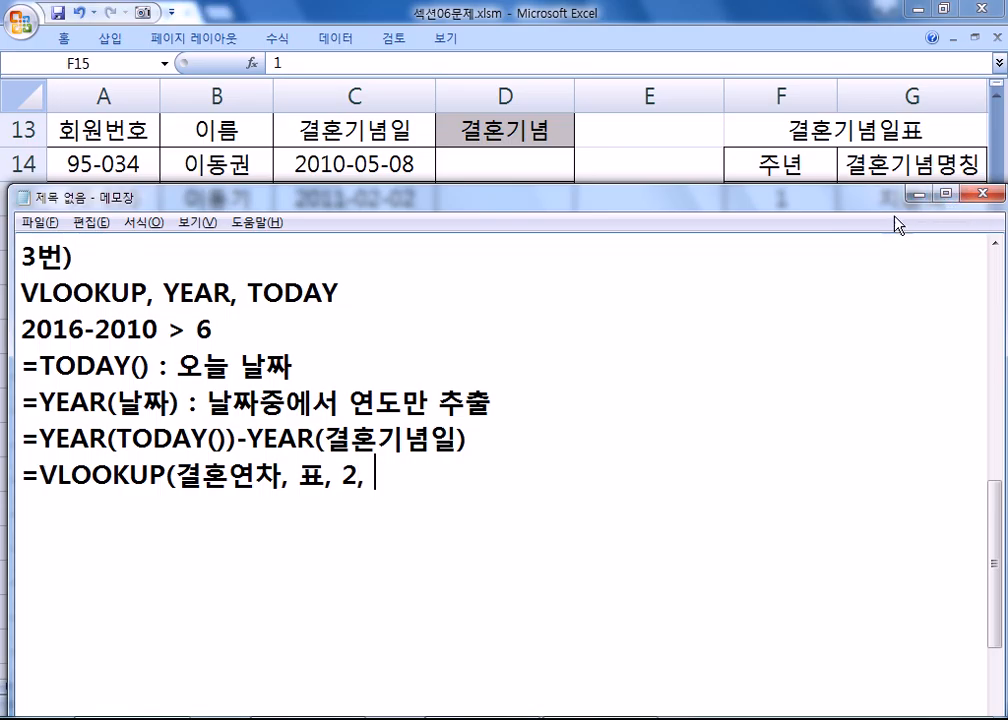
pyautogui.click(918, 195)
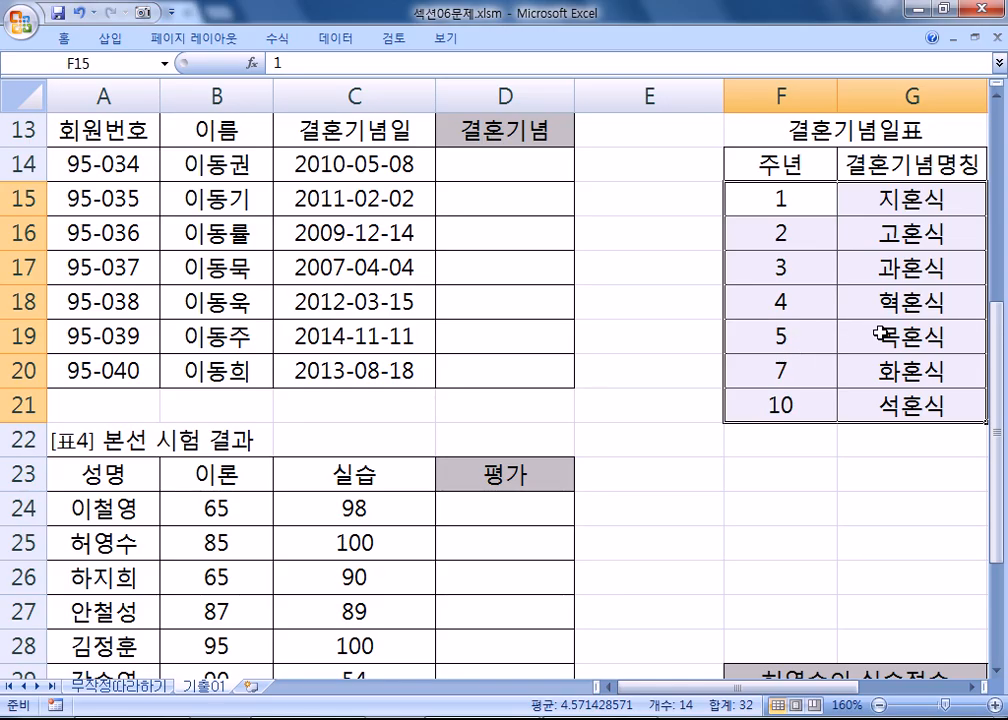
pyautogui.hotkey('alt', 'Tab')
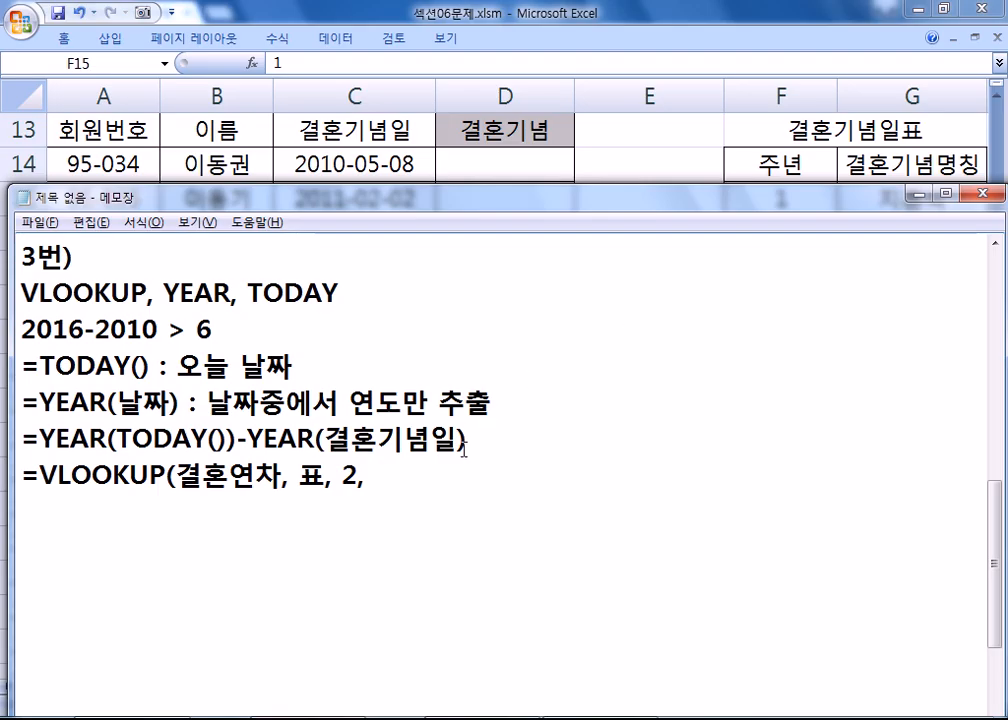
pyautogui.write('1')
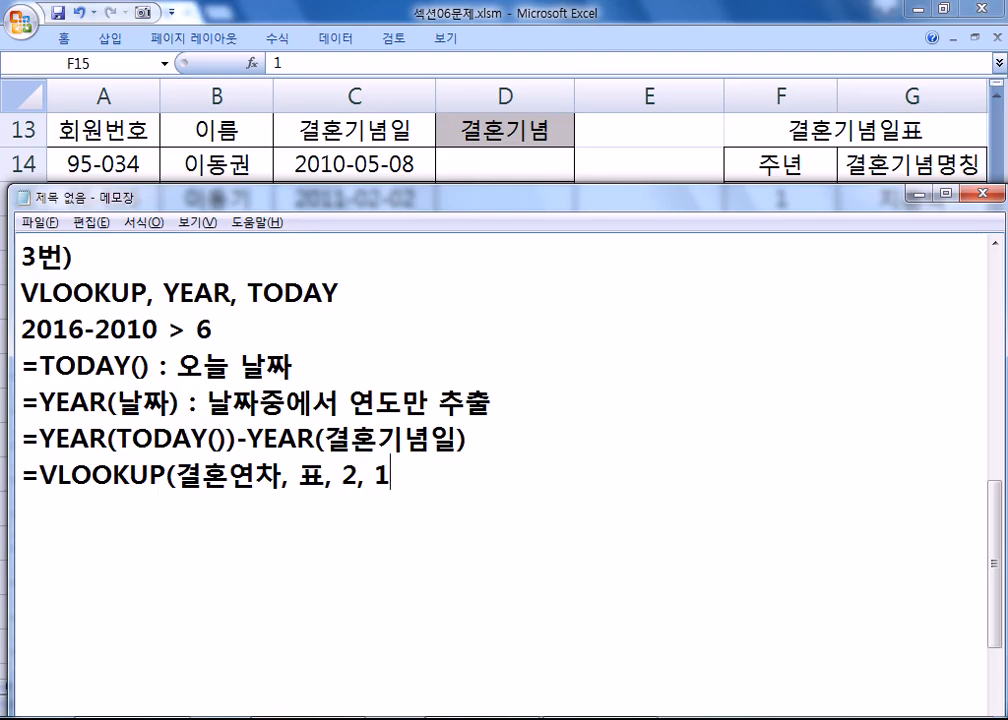
pyautogui.press('BackSpace')
pyautogui.write('1)')
pyautogui.press('Return')
pyautogui.write('=VLOO')
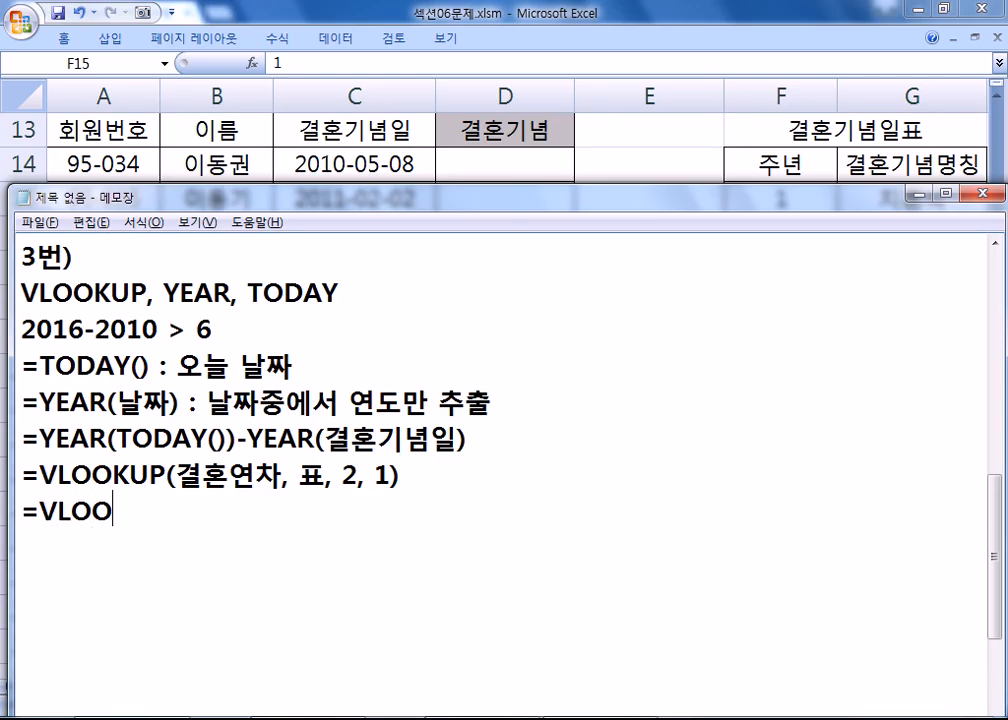
pyautogui.write('KUP(')
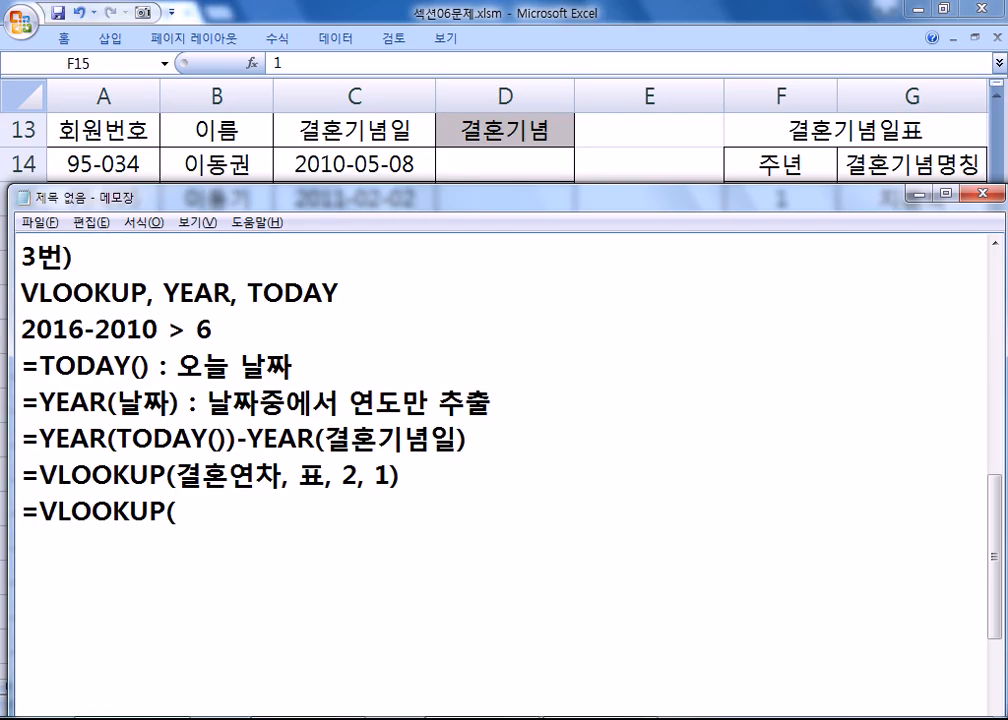
pyautogui.write('YEAR(')
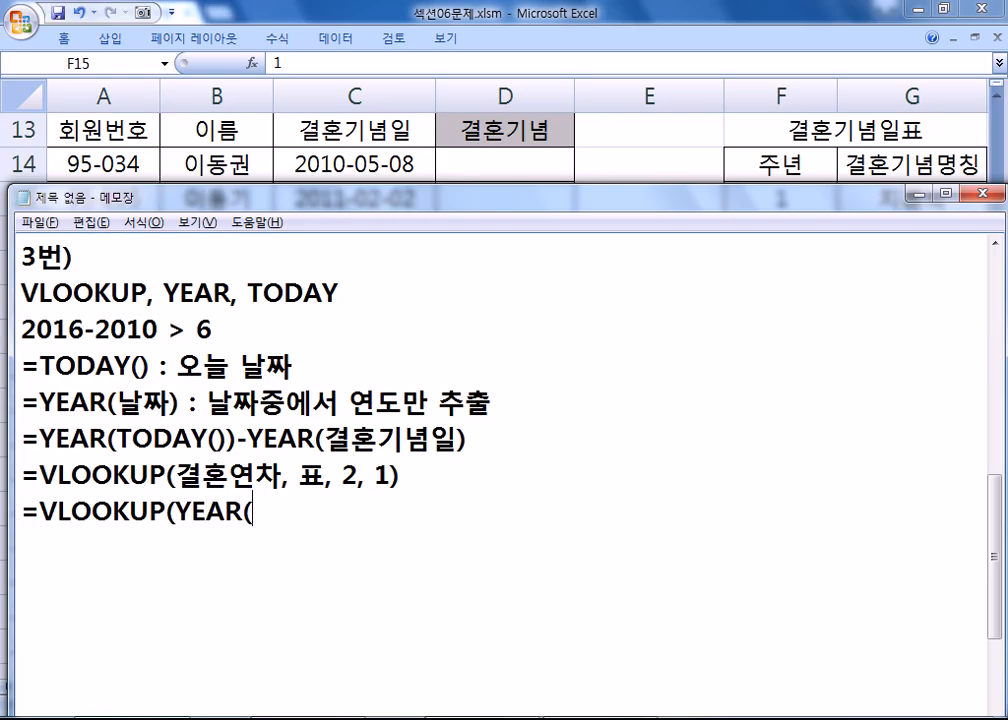
pyautogui.write('TODAY()')
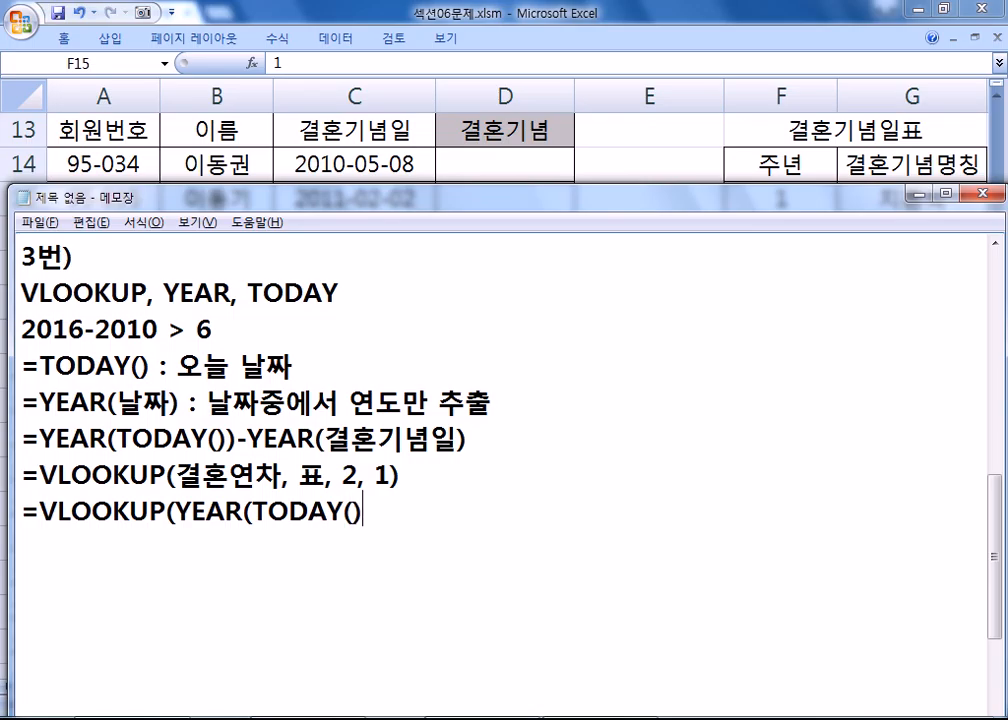
pyautogui.write('-YEAR')
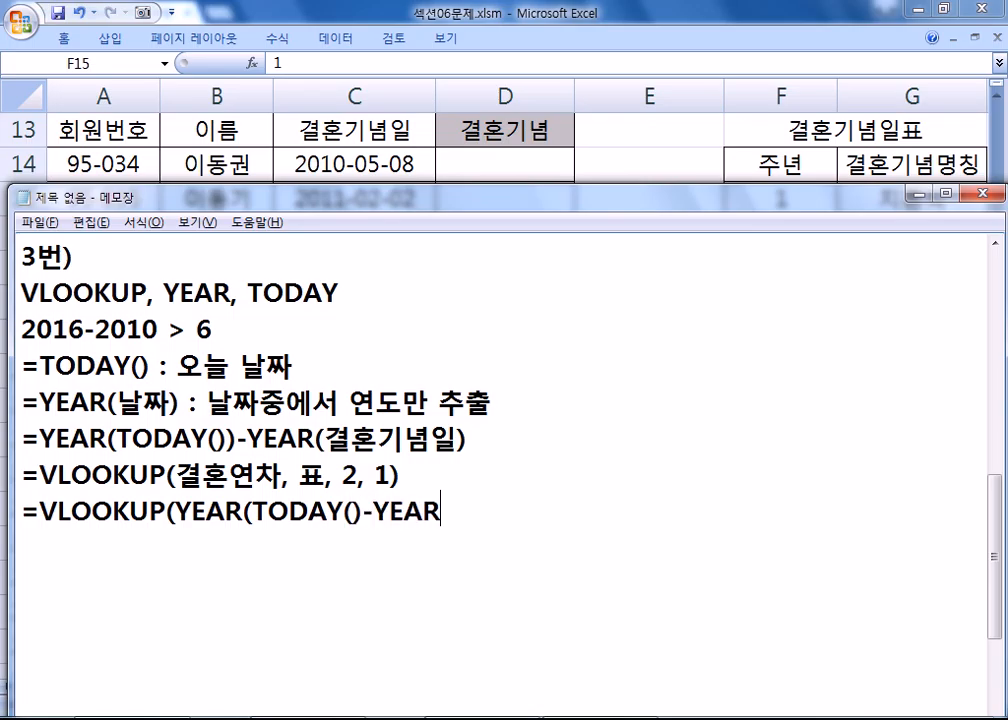
pyautogui.write('(C14)')
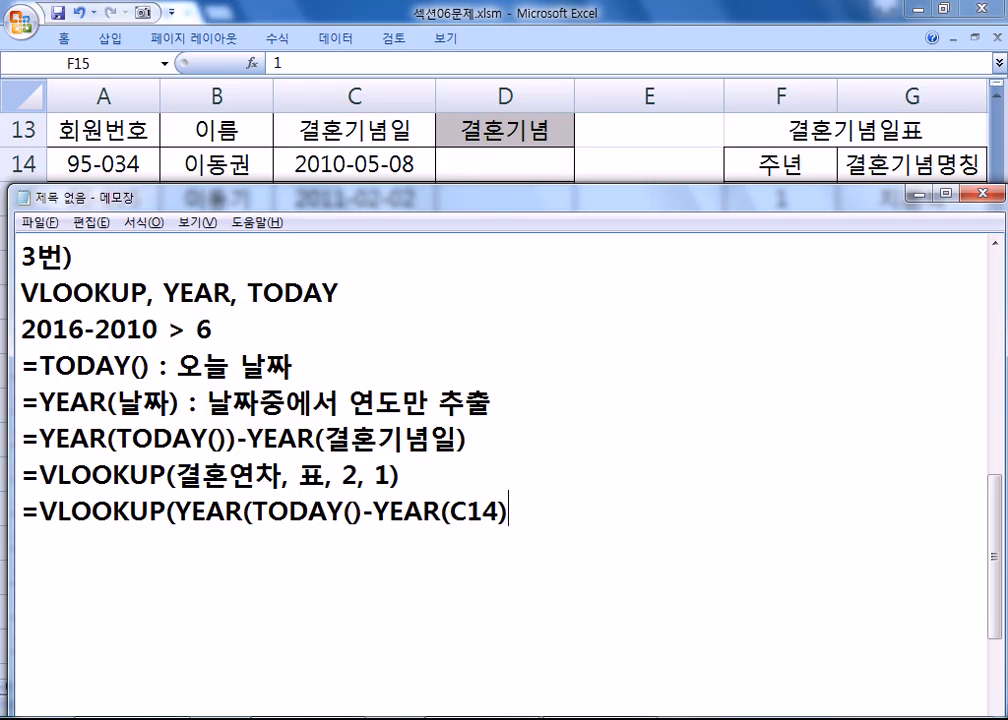
# - Correct the lookup value to YEAR(TODAY())-YEAR(C14) and add the comma before the range
pyautogui.write(')')
pyautogui.moveTo(176, 512); pyautogui.dragTo(515, 512)
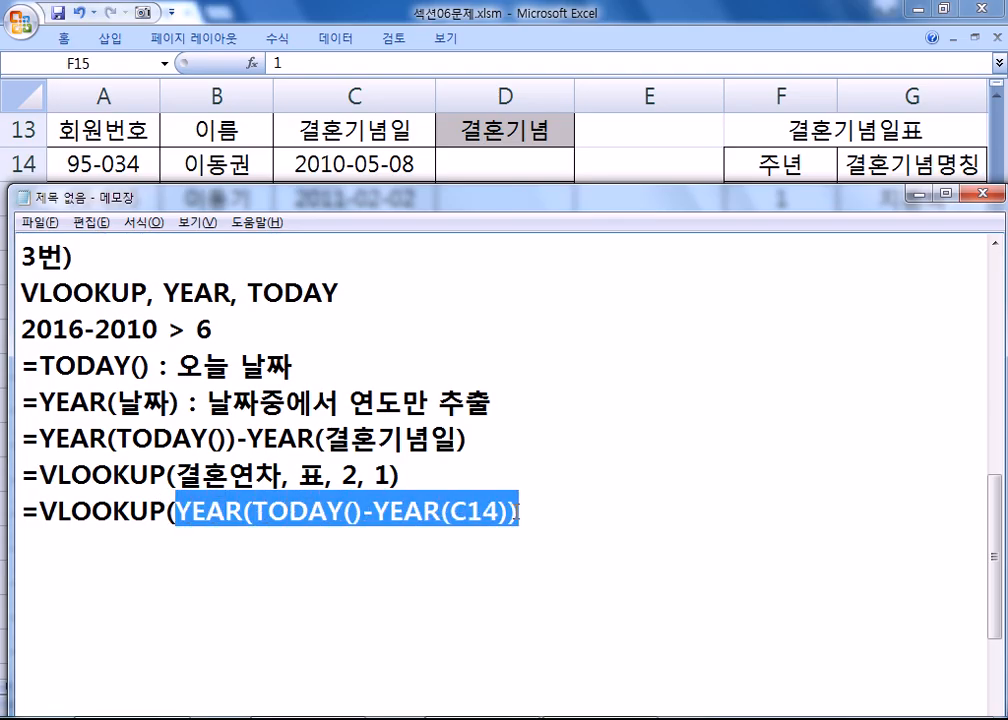
pyautogui.click(512, 512)
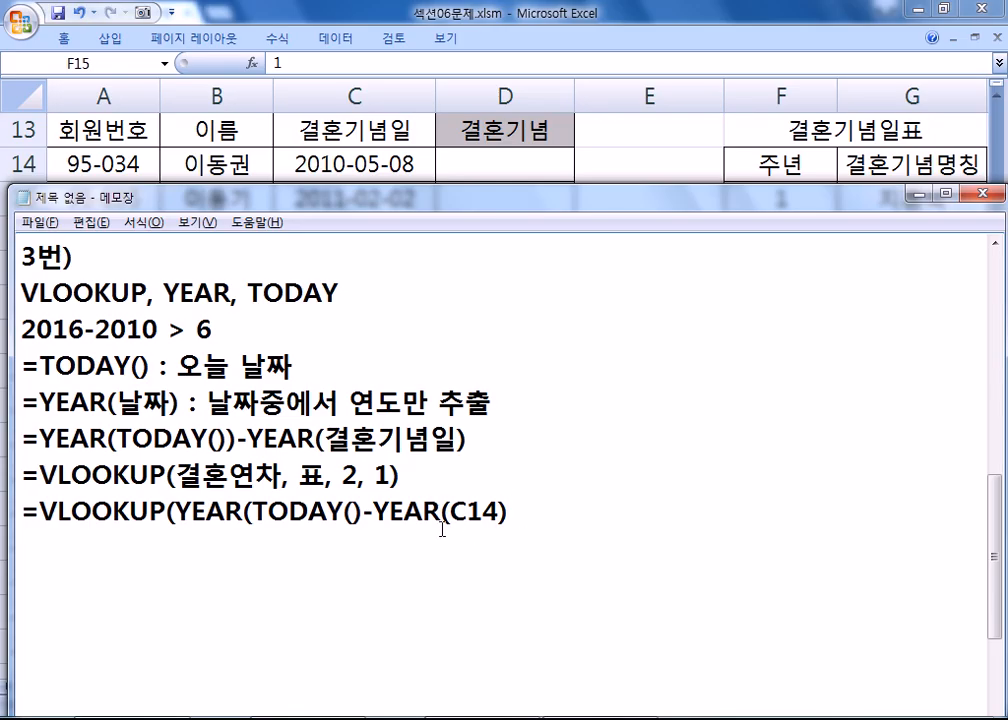
pyautogui.click(366, 512)
pyautogui.write(')')
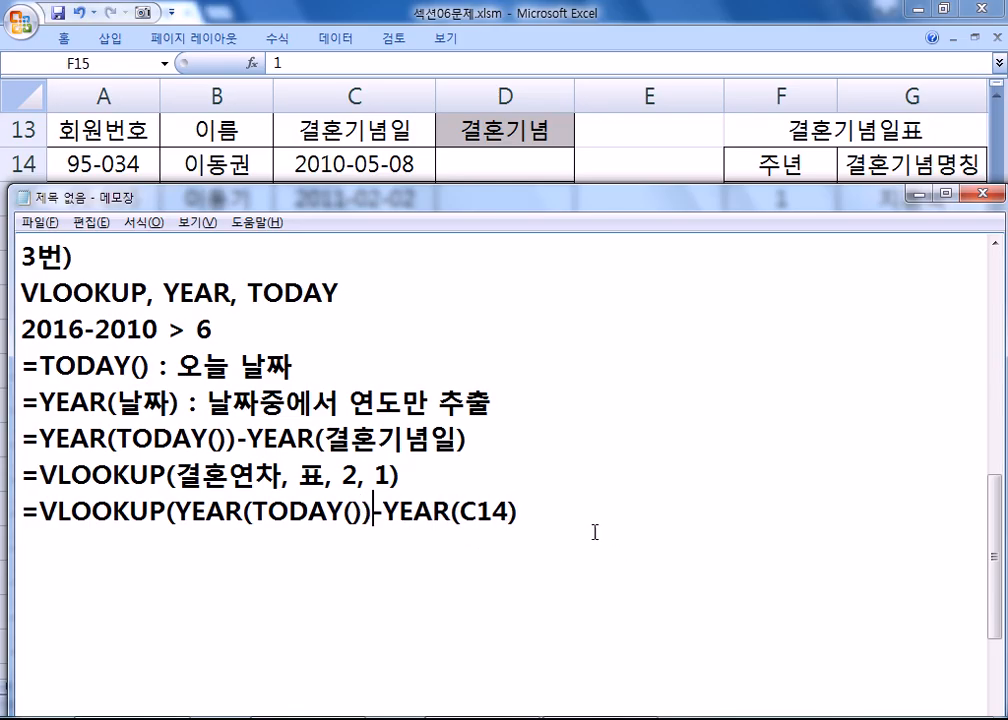
pyautogui.click(603, 517)
pyautogui.write(',')
# - Enter the anniversary table range F15:G21, checking it against the sheet
pyautogui.click(918, 195)
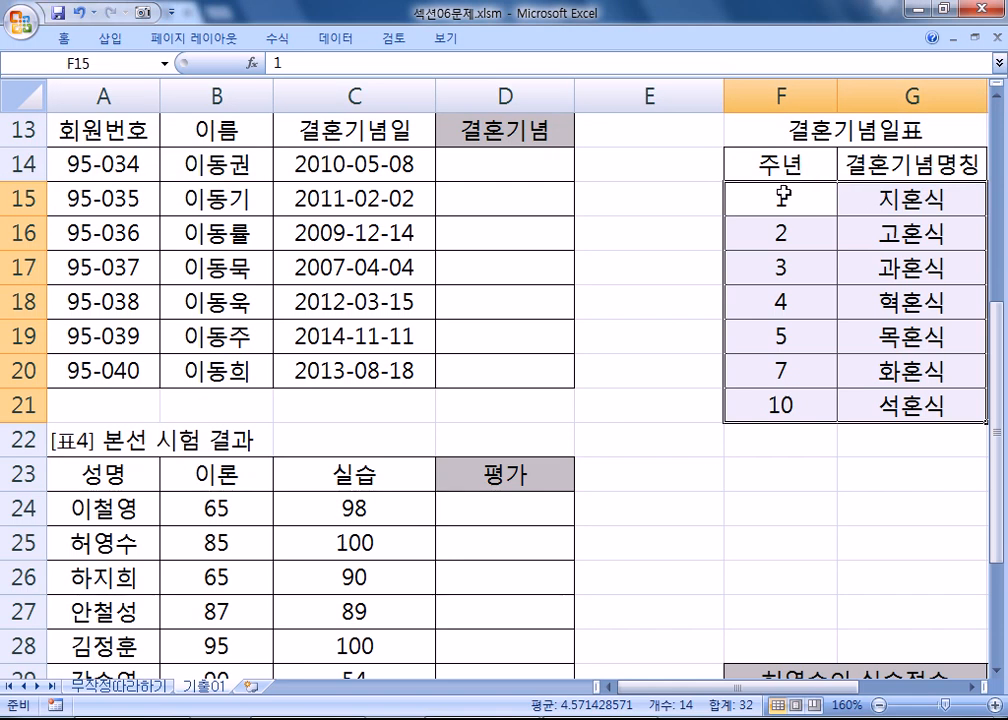
pyautogui.hotkey('alt', 'Tab')
pyautogui.write('F15')
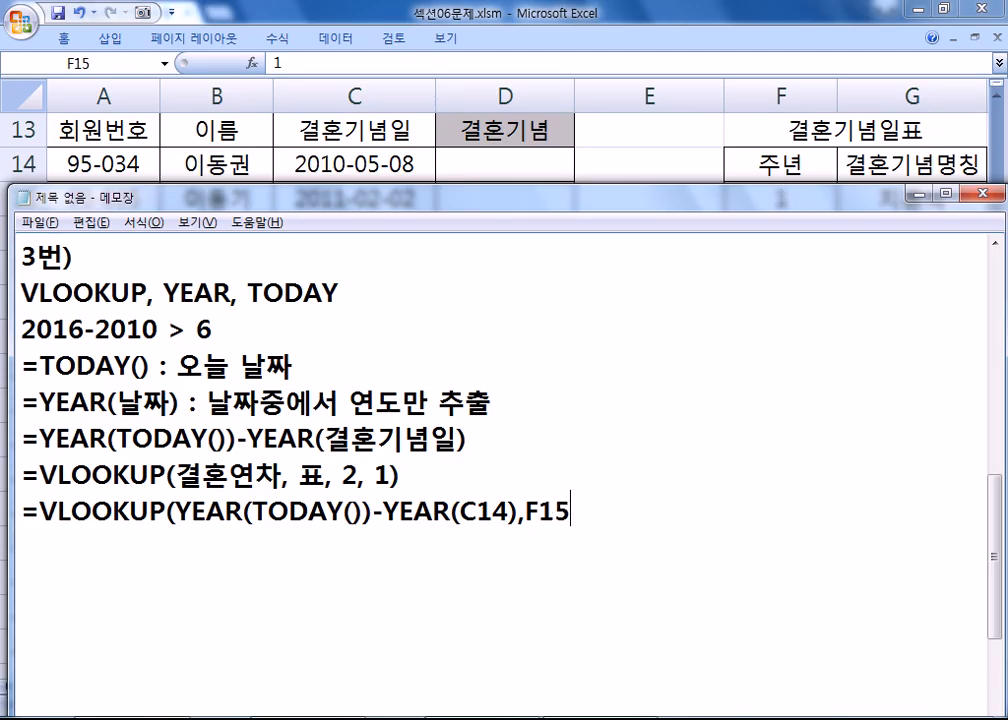
pyautogui.write(':')
pyautogui.hotkey('alt', 'Tab')
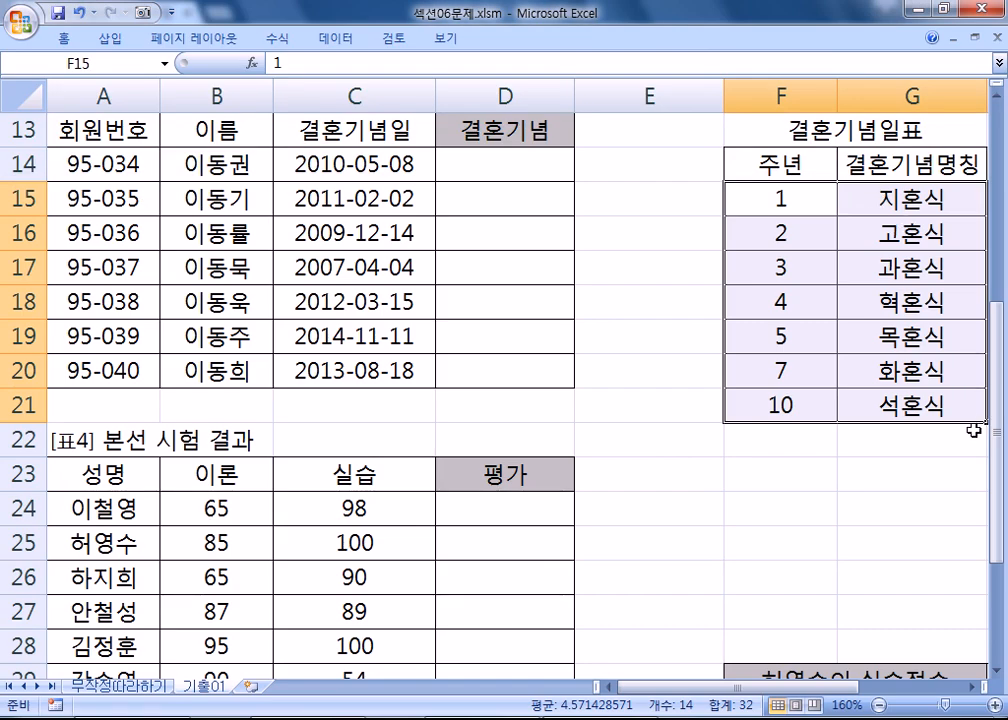
pyautogui.hotkey('alt', 'Tab')
pyautogui.write('G21')
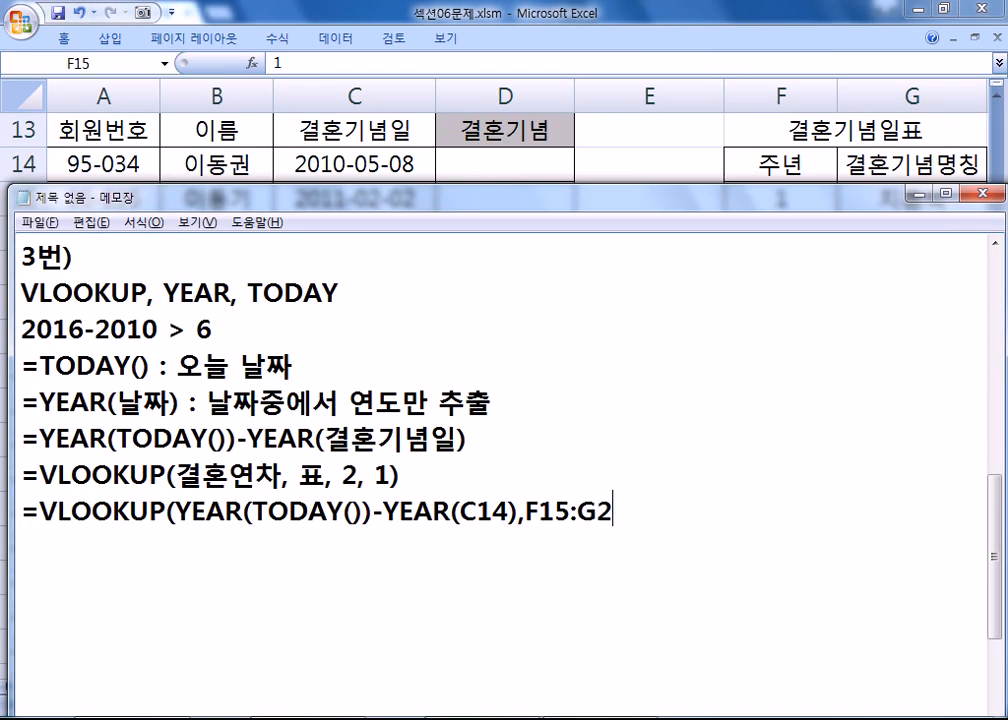
# - Make the table range absolute as $F$15:$G$21
pyautogui.click(527, 511)
pyautogui.write('$')
pyautogui.click(553, 508)
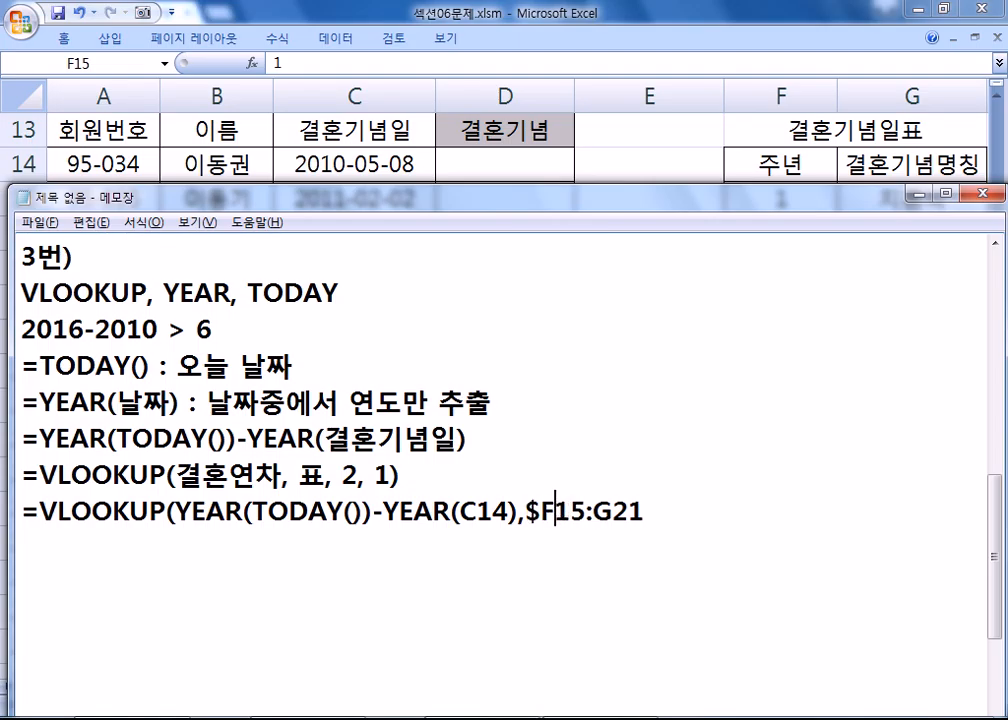
pyautogui.write('$')
pyautogui.click(611, 510)
pyautogui.write('$')
pyautogui.click(645, 511)
pyautogui.write('$G$')
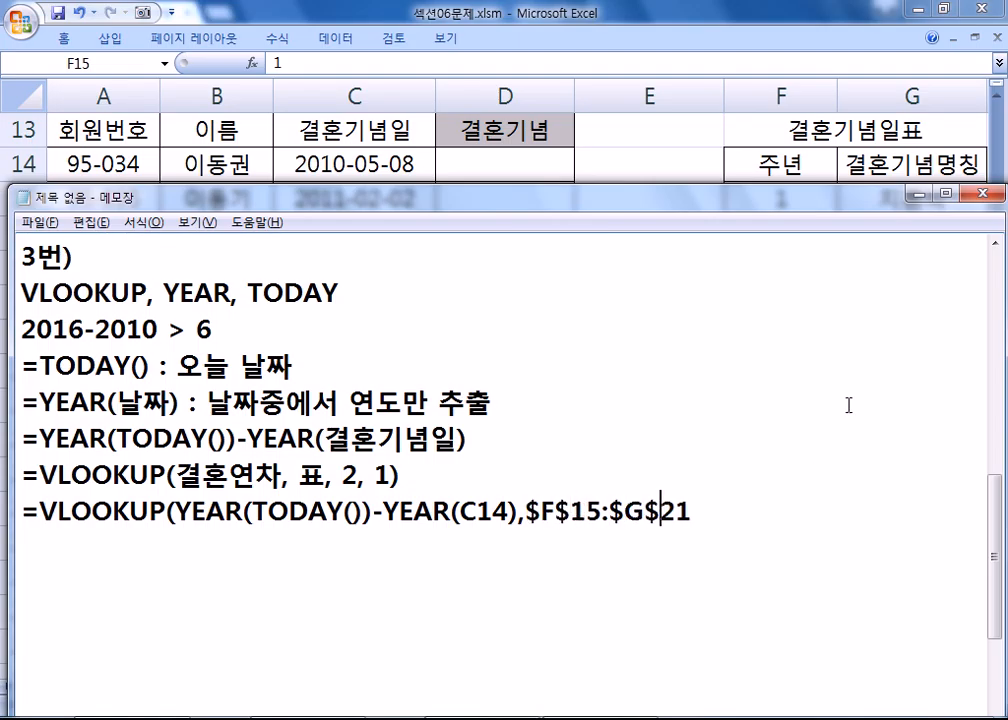
# - Finish the formula with ,2,TRUE) after rechecking the table in the sheet
pyautogui.hotkey('alt', 'Tab')
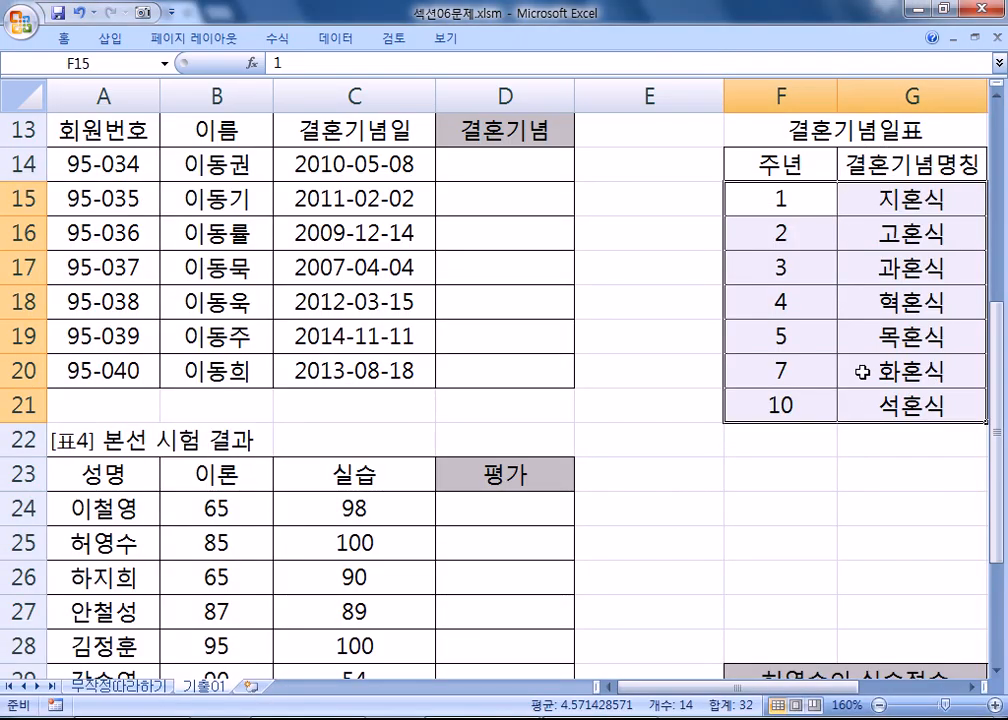
pyautogui.hotkey('alt', 'Tab')
pyautogui.click(709, 509)
pyautogui.write(',')
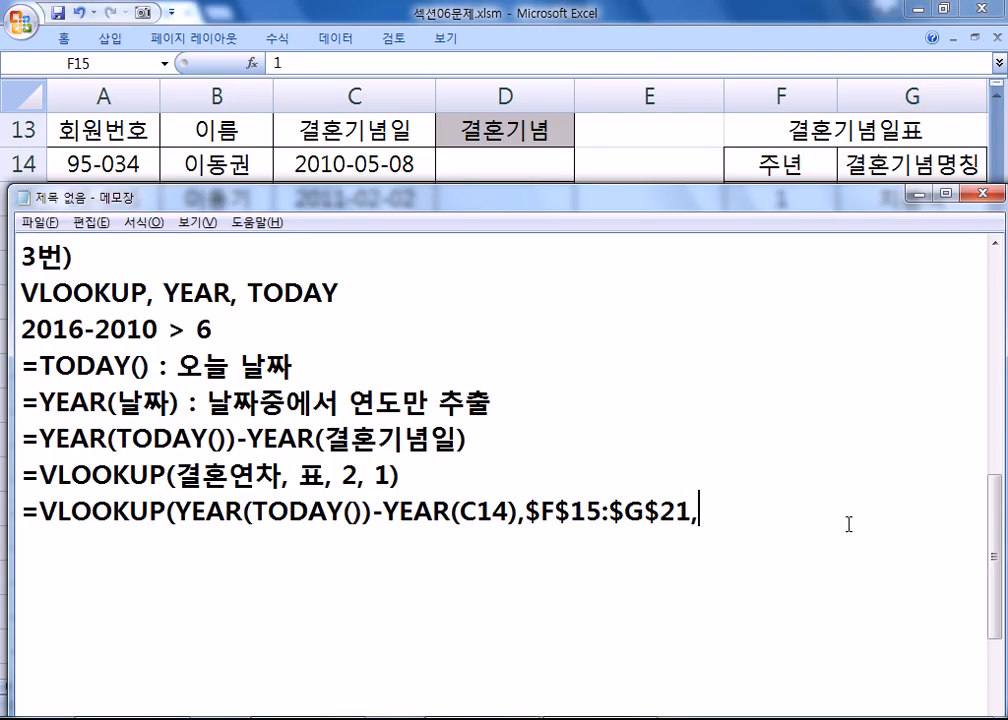
pyautogui.write('2,TRUE')
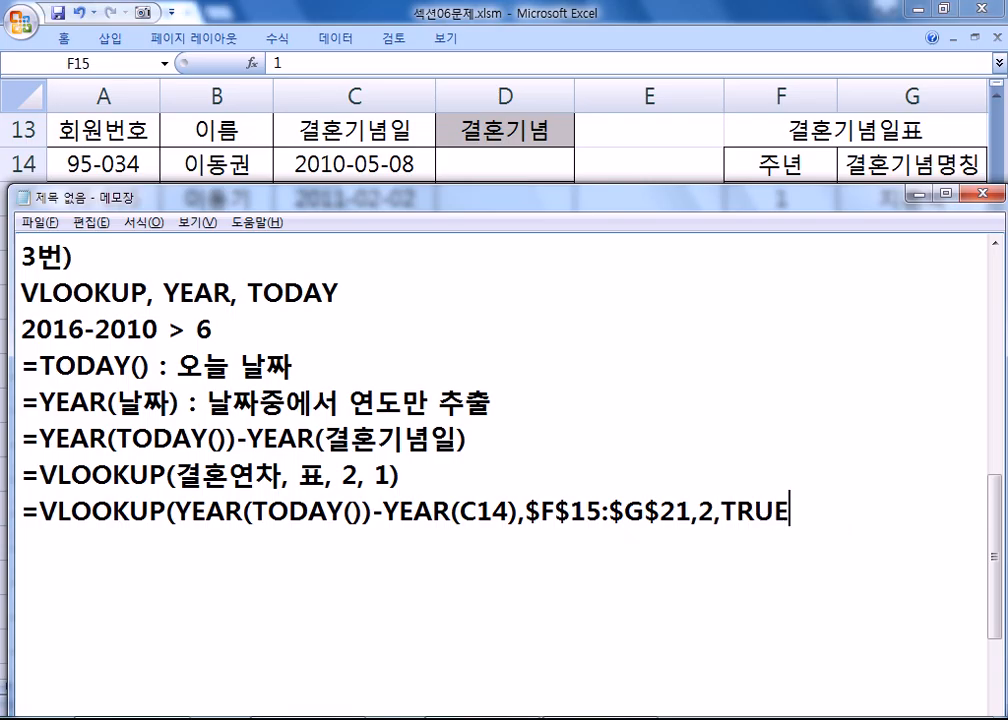
pyautogui.write(')')
pyautogui.press('Home')
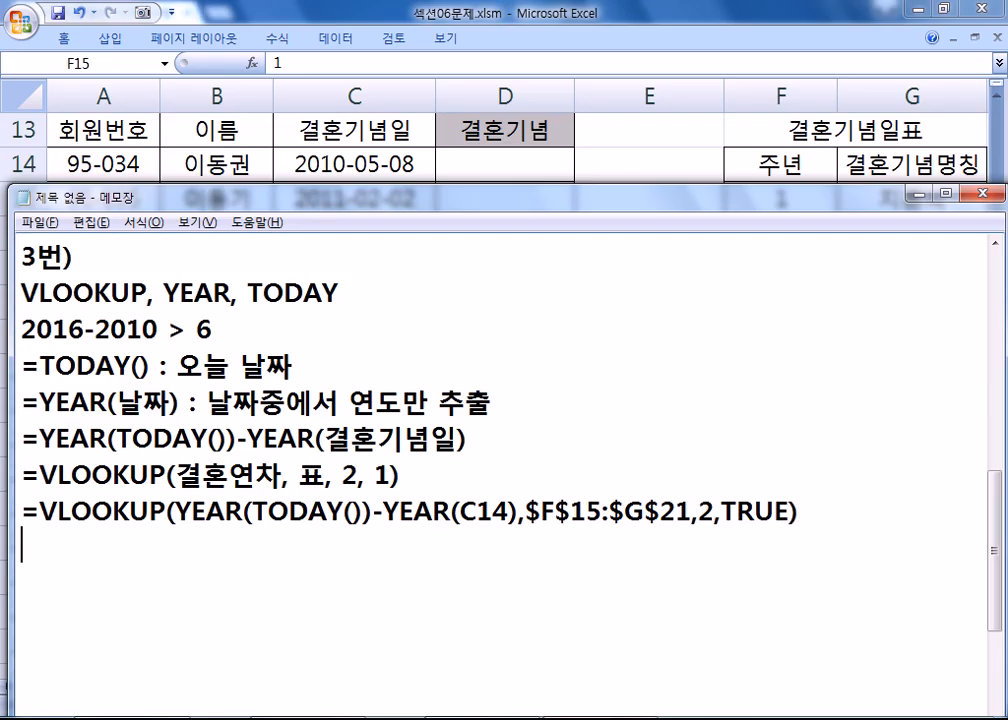
# - Highlight TRUE while explaining it, then select the whole finished VLOOKUP formula line
pyautogui.hotkey('shift', 'End')
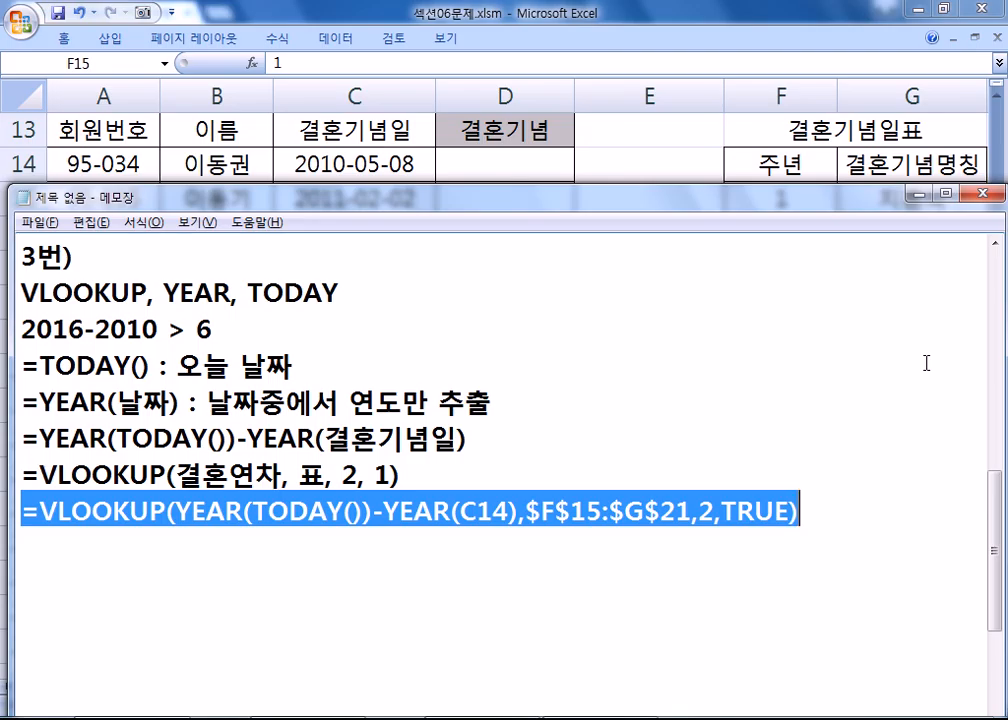
pyautogui.click(22, 293)
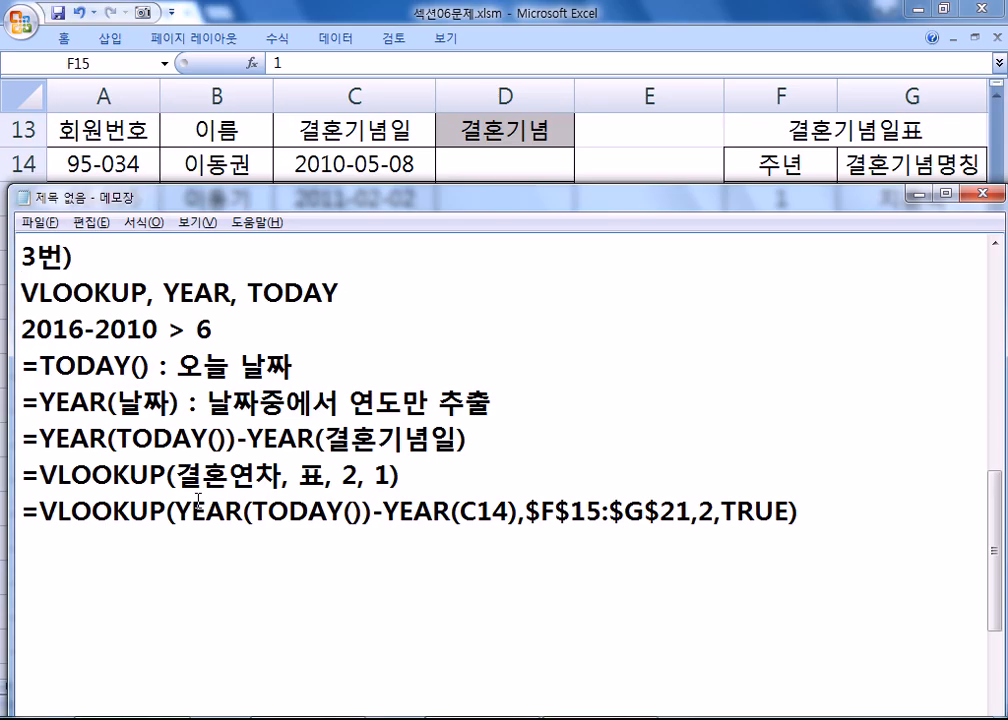
pyautogui.moveTo(721, 512); pyautogui.dragTo(790, 511)
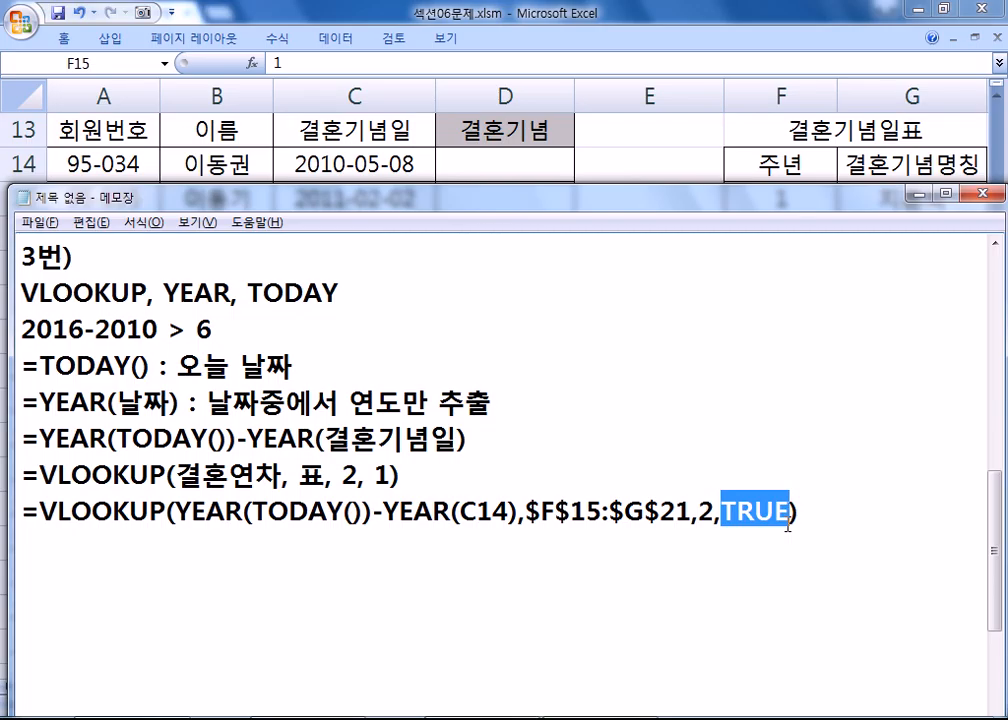
pyautogui.moveTo(803, 513); pyautogui.dragTo(22, 513)
# - Paste the VLOOKUP formula into D14 and fill it down to D20, giving 목혼식 in D14
pyautogui.hotkey('ctrl', 'c')
pyautogui.doubleClick(461, 164)
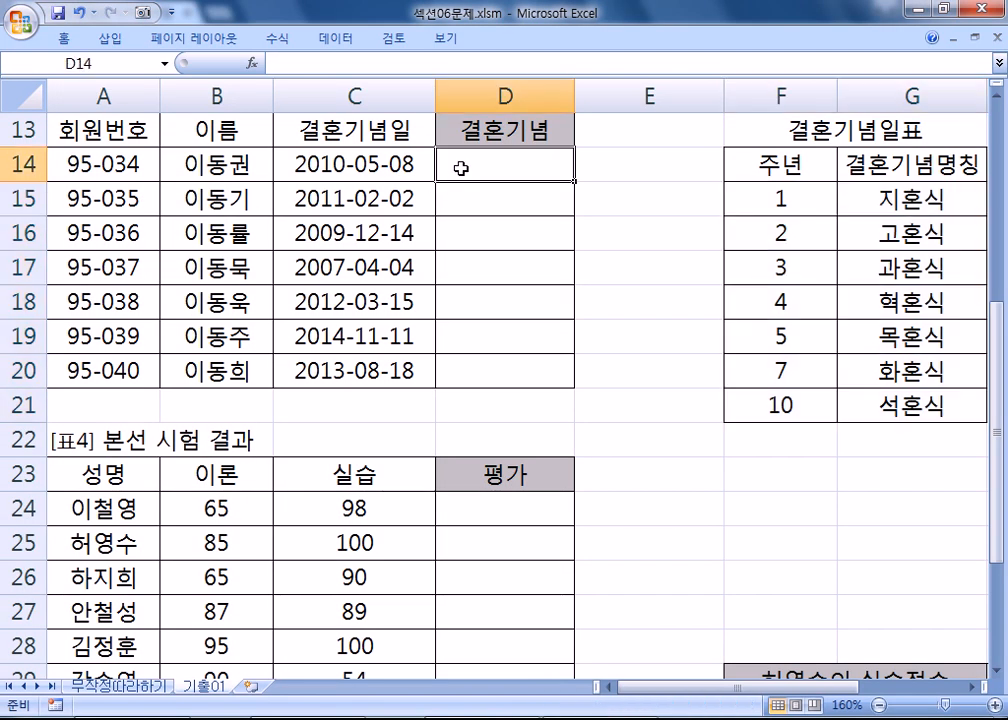
pyautogui.hotkey('ctrl', 'v')
pyautogui.press('Return')
pyautogui.click(545, 173)
pyautogui.doubleClick(575, 181)
pyautogui.click(461, 166)
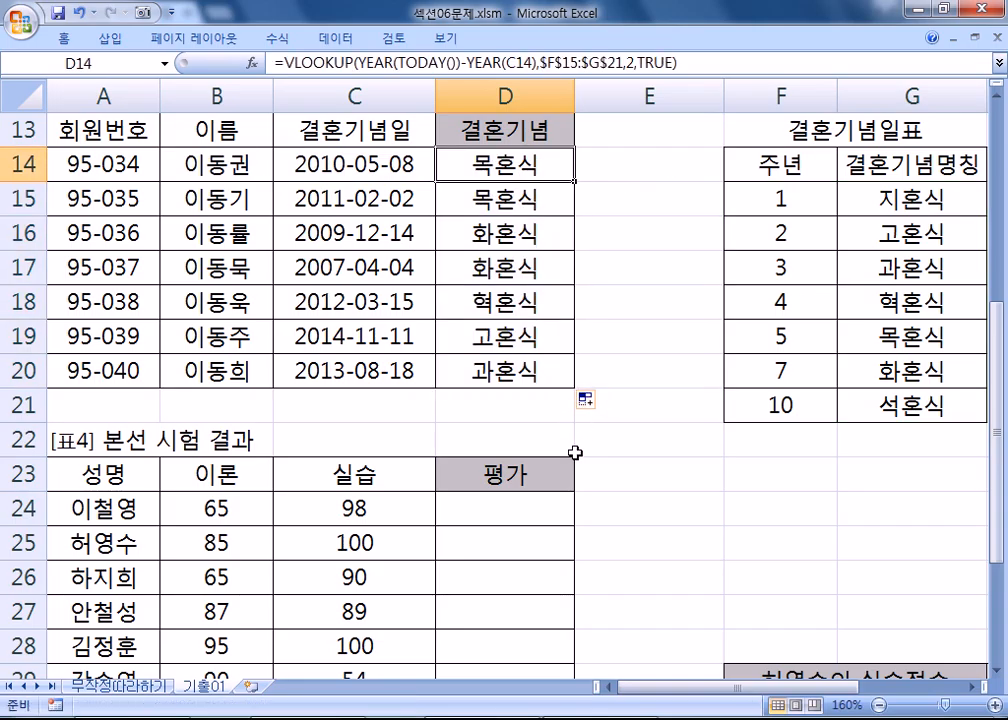
# - Back in Notepad, dismiss the ad popup and type the 4번) heading on a new line
pyautogui.hotkey('alt', 'Tab')
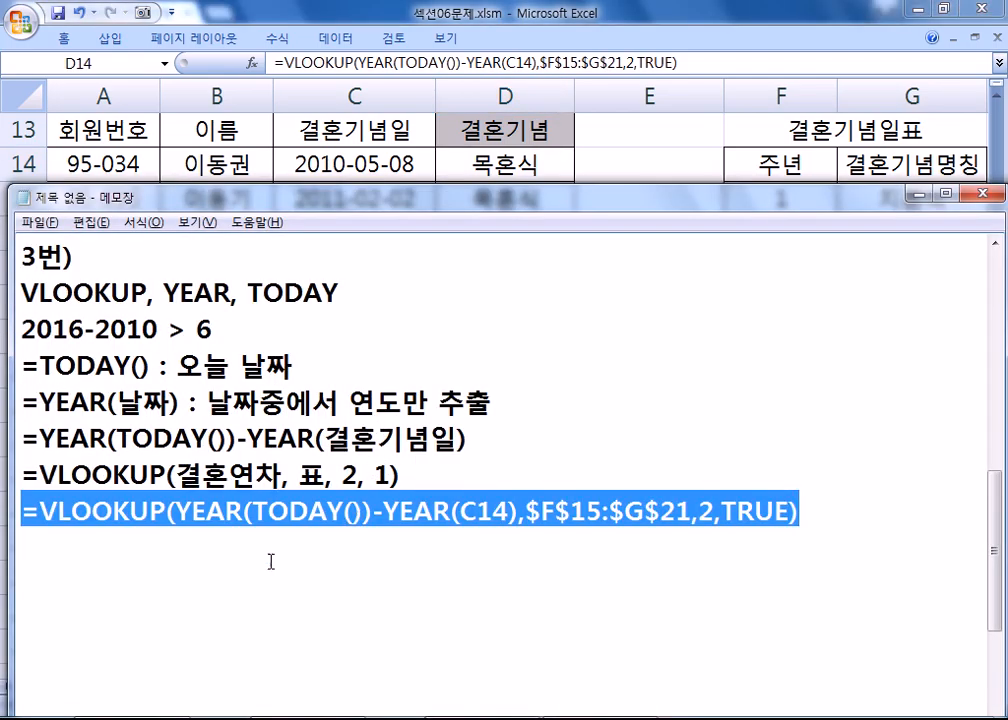
pyautogui.click(238, 572)
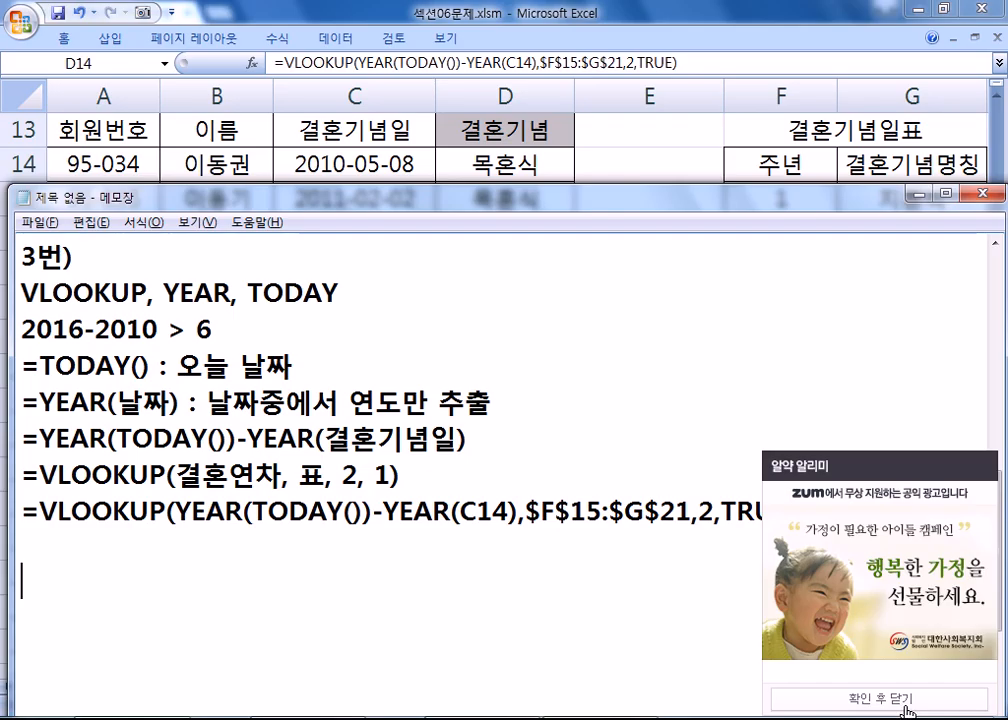
pyautogui.click(801, 698)
pyautogui.press('Return')
pyautogui.write('4QJS')
pyautogui.press('BackSpace')
pyautogui.press('BackSpace')
pyautogui.press('BackSpace')
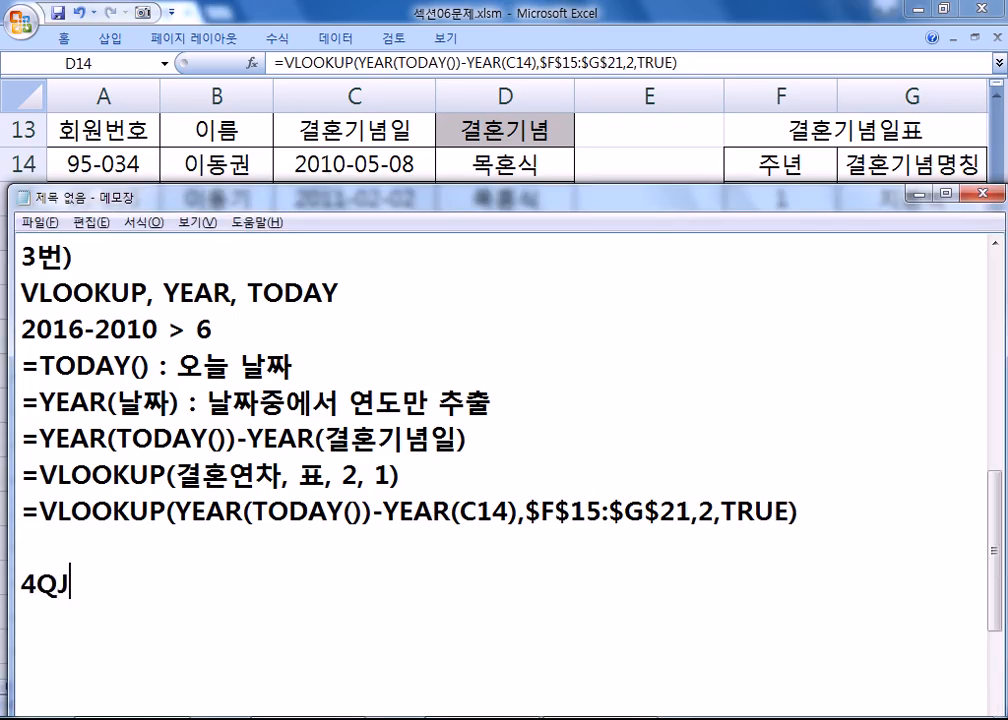
pyautogui.press('Hangul')
pyautogui.write('번)')
pyautogui.press('Return')
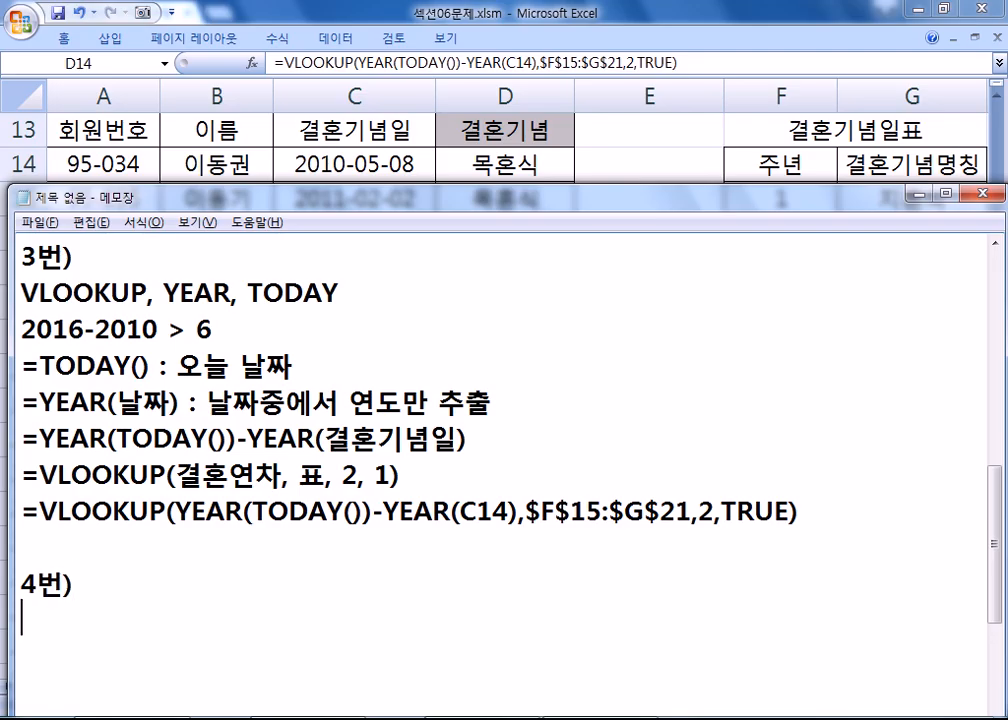
pyautogui.scroll(-3, 277, 576)
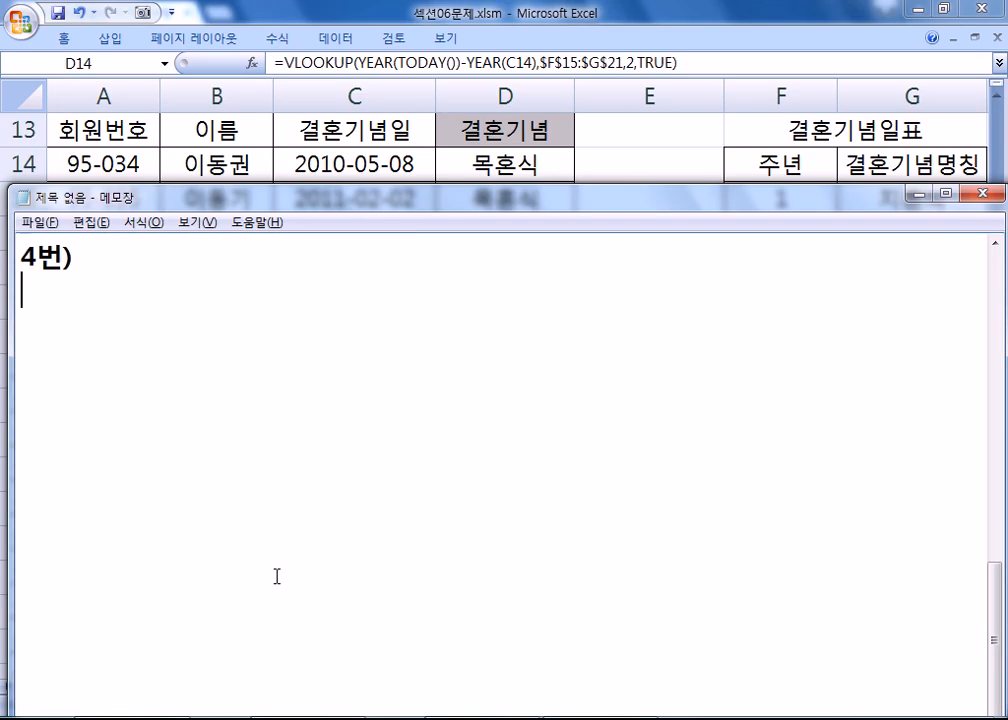
# - Scroll through the notes to review them, then return to the Excel 기출01 sheet
pyautogui.scroll(2, 281, 574)
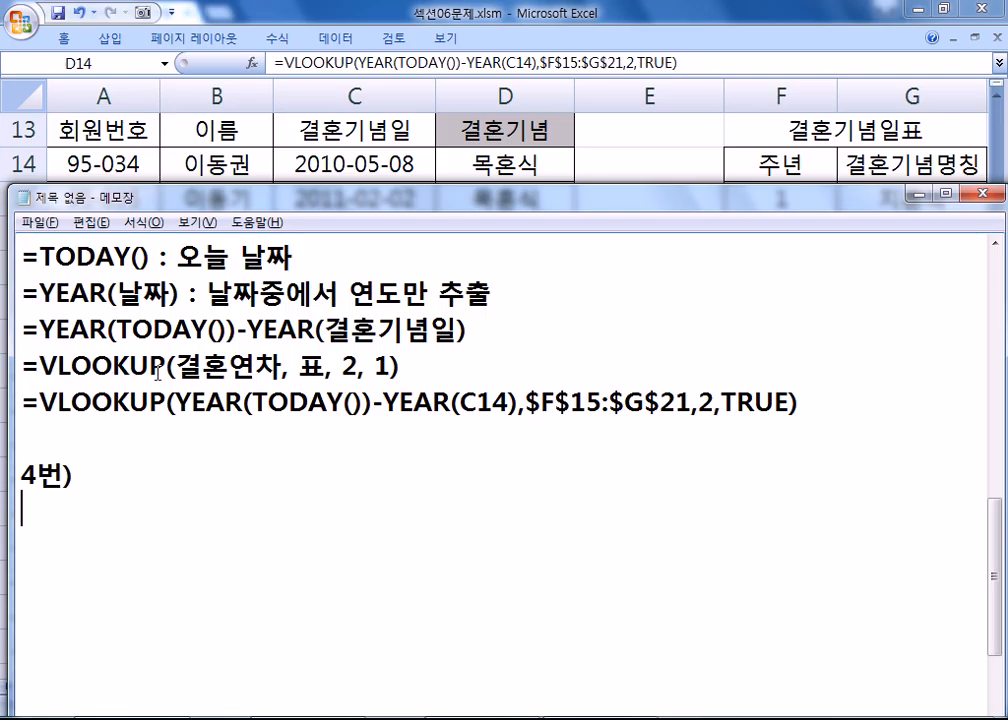
pyautogui.scroll(1, 157, 372)
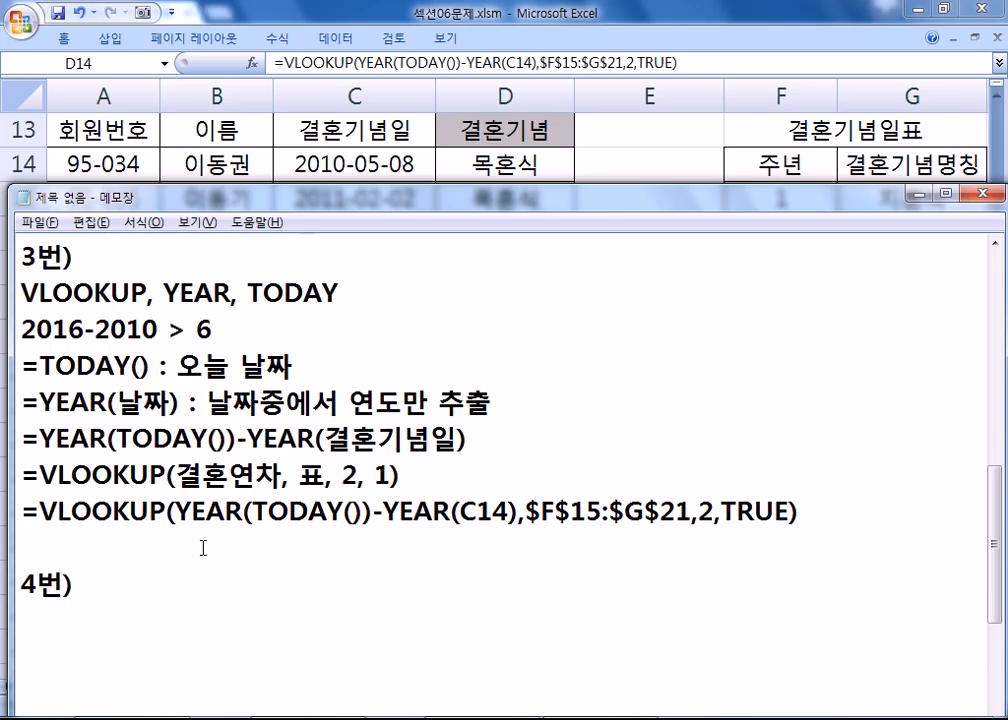
pyautogui.scroll(-3, 203, 548)
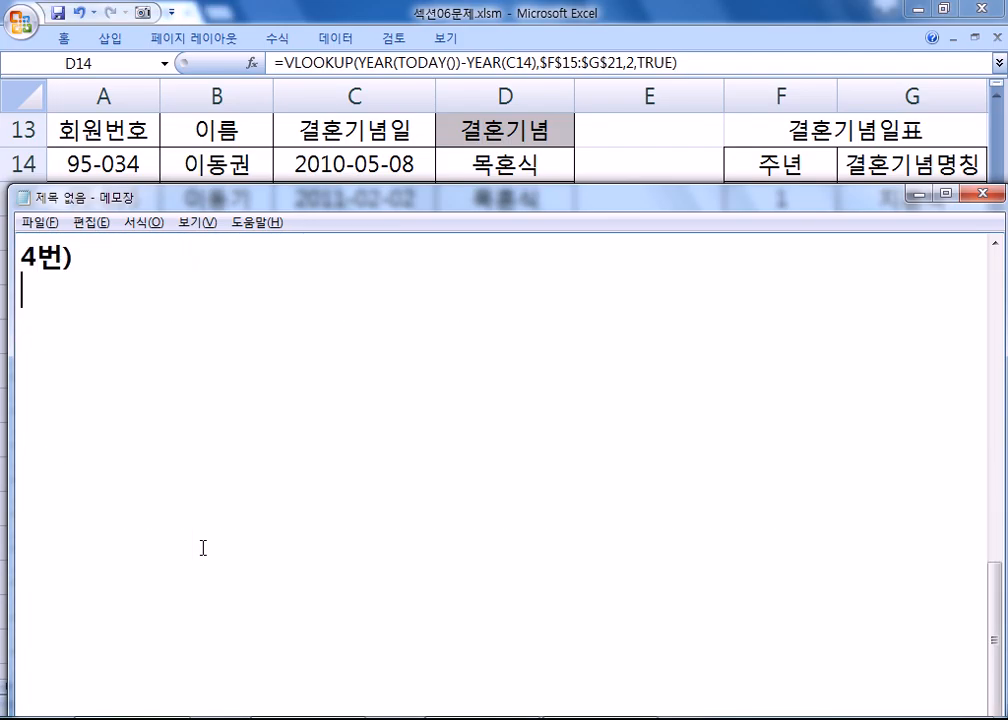
pyautogui.hotkey('alt', 'Tab')
# - Select the first 평가 cell D24 in Excel and clear the stray letters typed into it
pyautogui.scroll(-3, 535, 506)
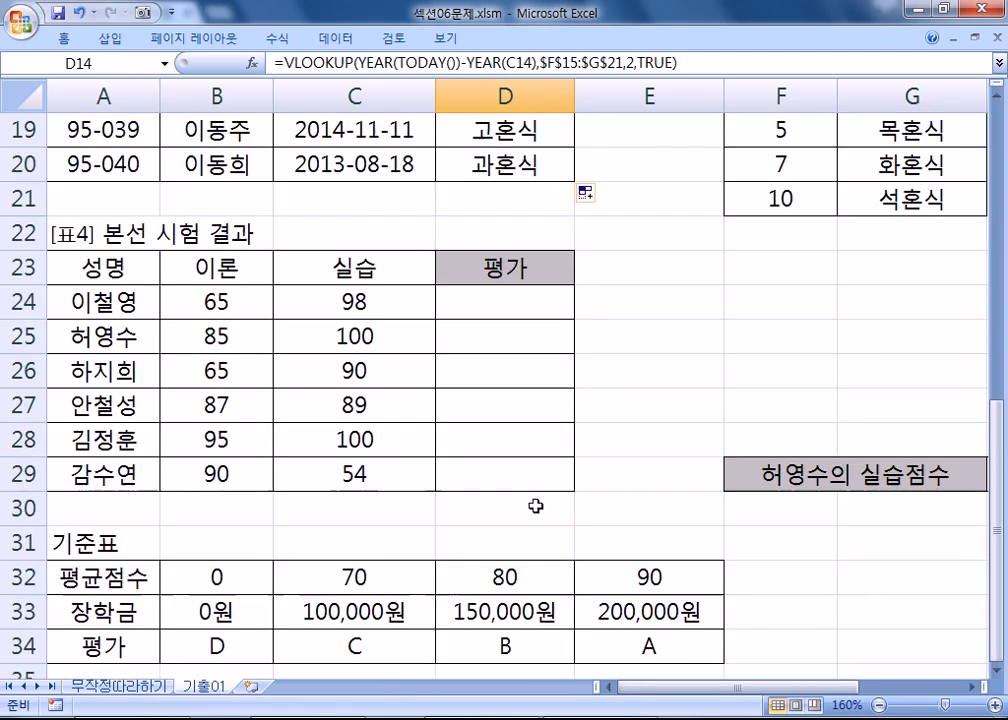
pyautogui.click(480, 207)
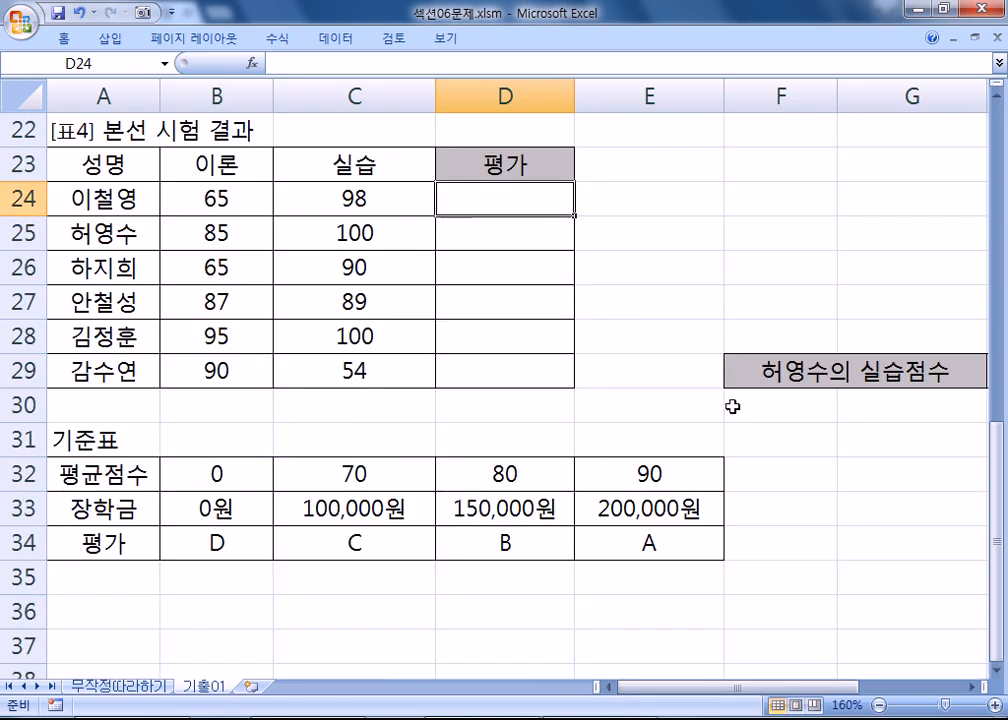
pyautogui.click(996, 672)
pyautogui.hotkey('alt', 'Tab')
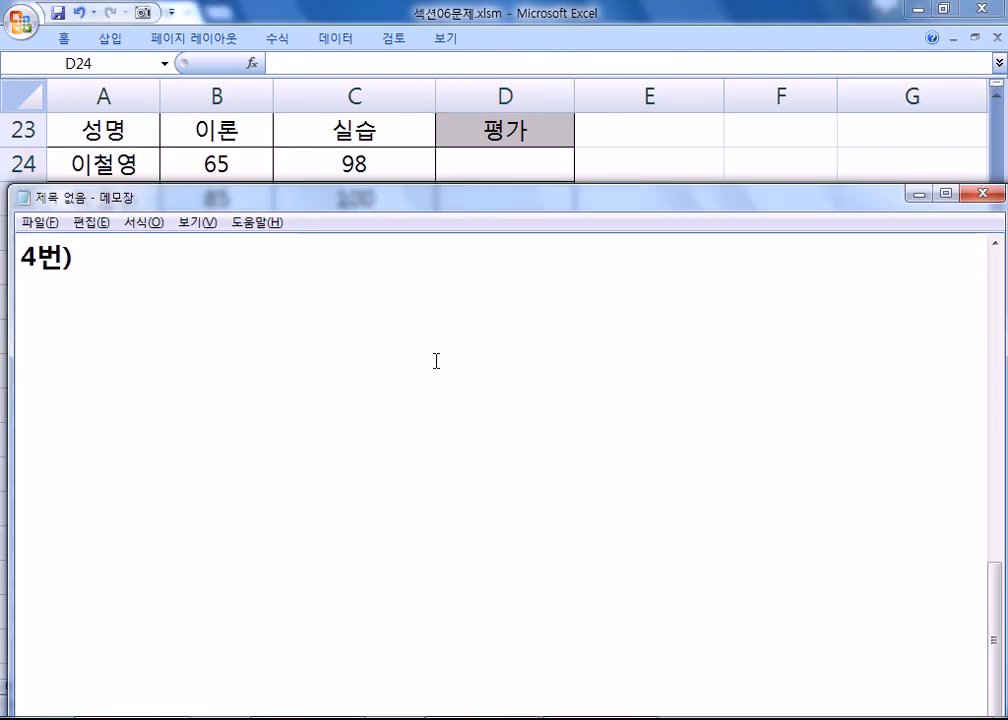
pyautogui.hotkey('alt', 'Tab')
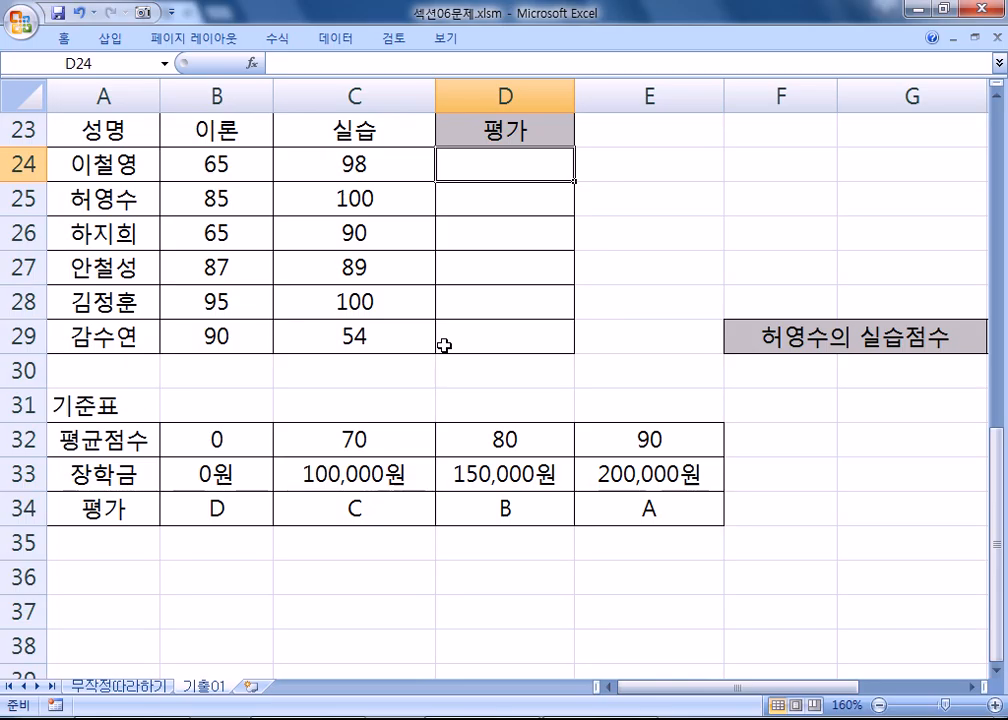
pyautogui.write('DL')
pyautogui.press('BackSpace')
pyautogui.press('BackSpace')
pyautogui.press('Escape')
# - Under 4번) in Notepad, write '이론과 실습과목의 평균점수를 기준으로 아래 표에서 처리'
pyautogui.hotkey('alt', 'Tab')
pyautogui.write('이론과')
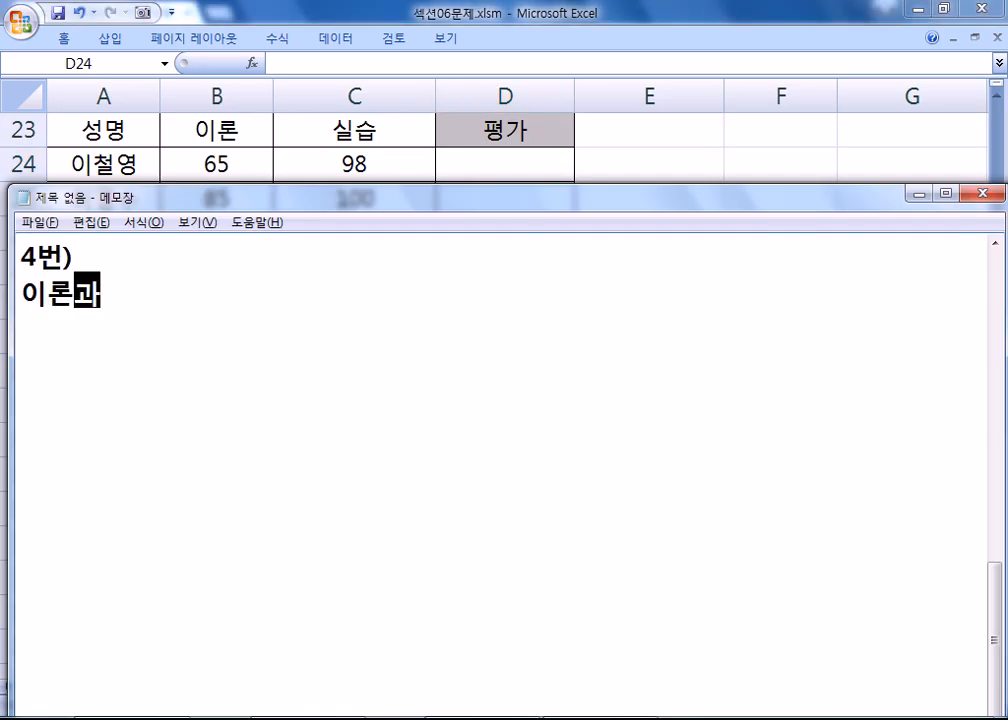
pyautogui.write(' 시실습')
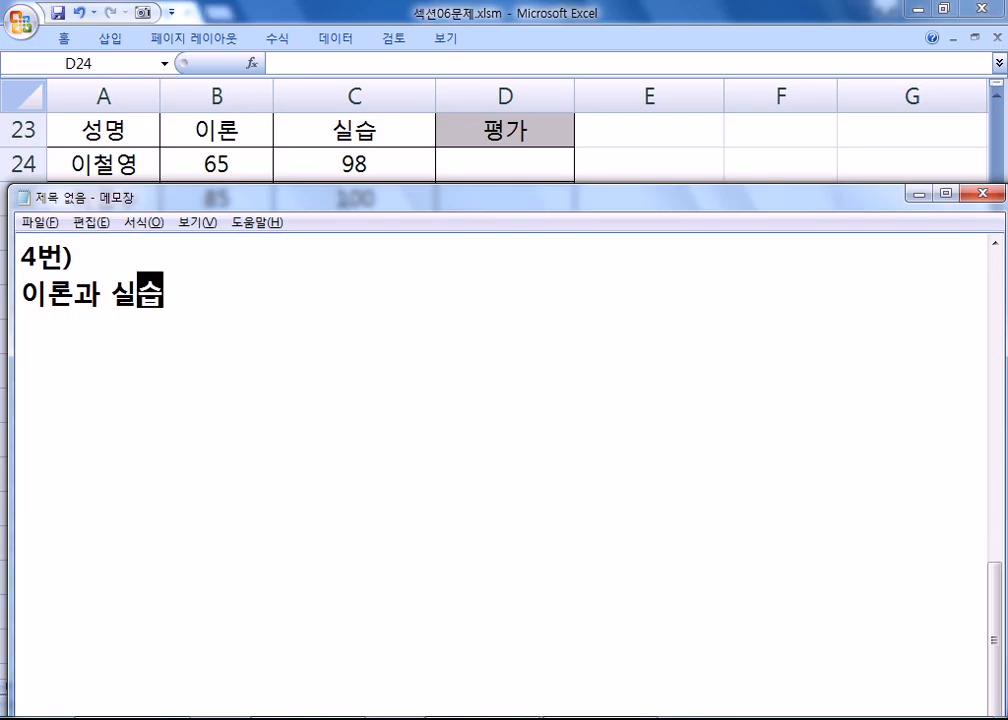
pyautogui.write('과목의 ')
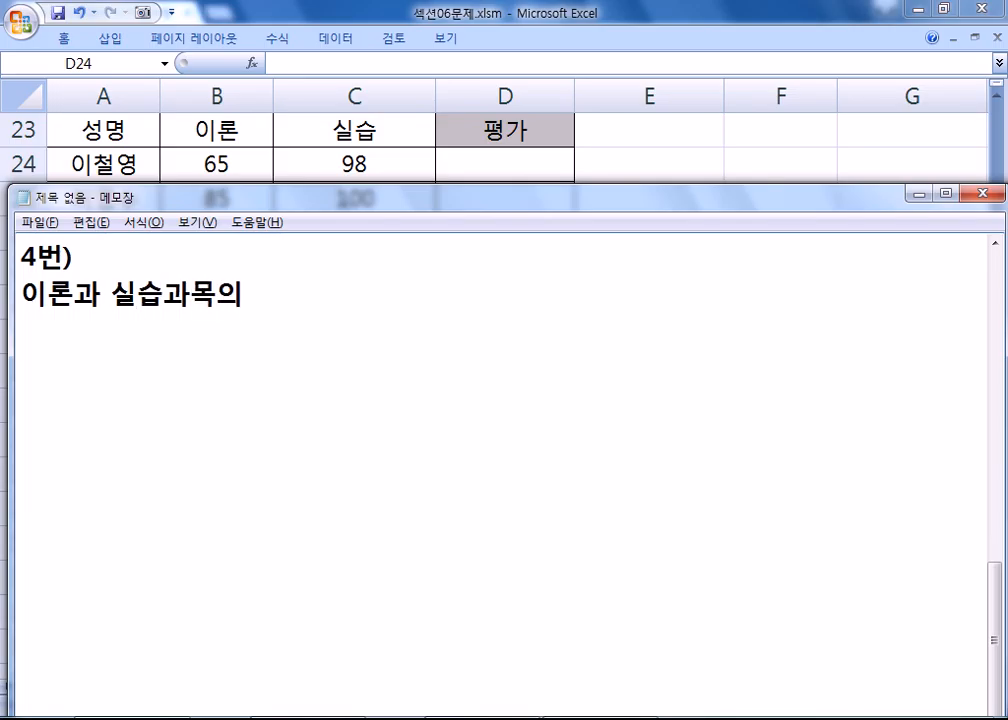
pyautogui.write('평ㄱ')
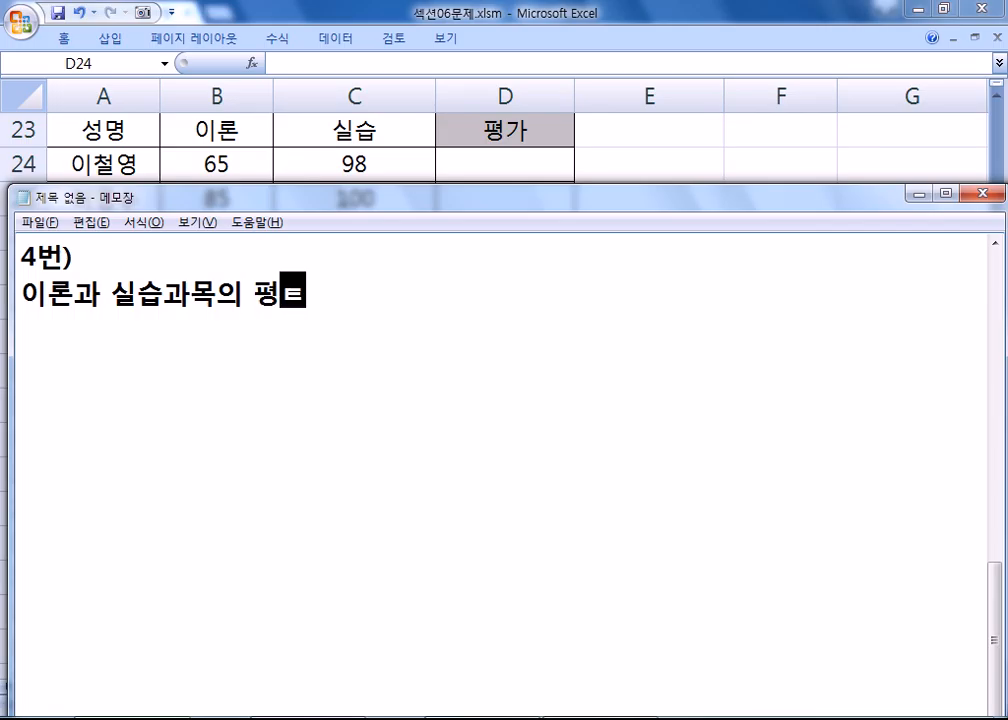
pyautogui.write('균점수')
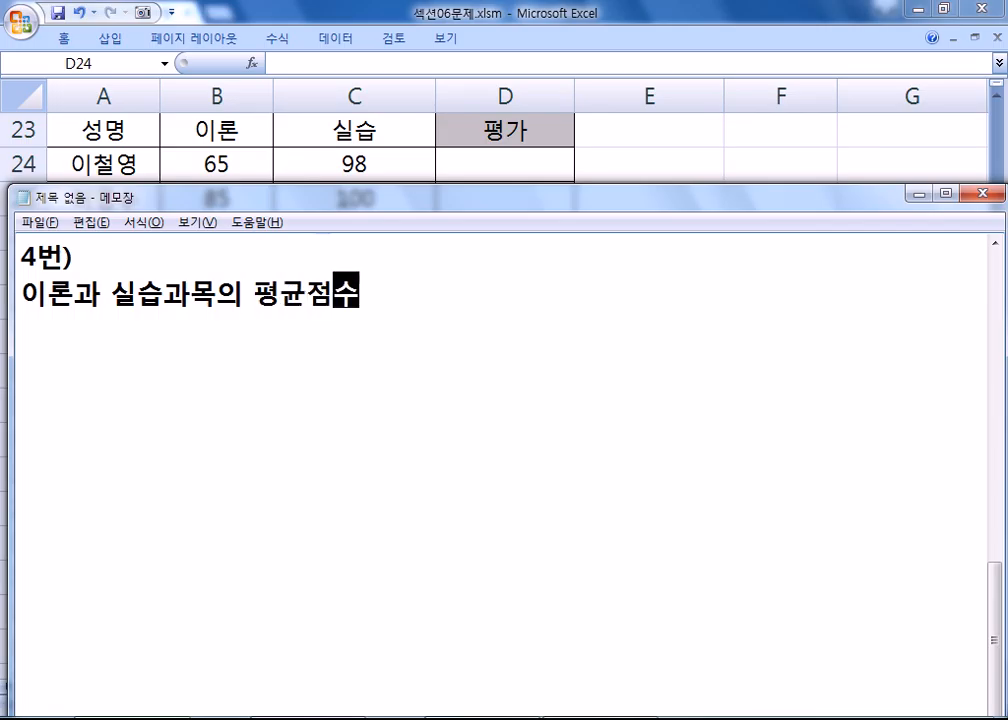
pyautogui.write('를 기준으로')
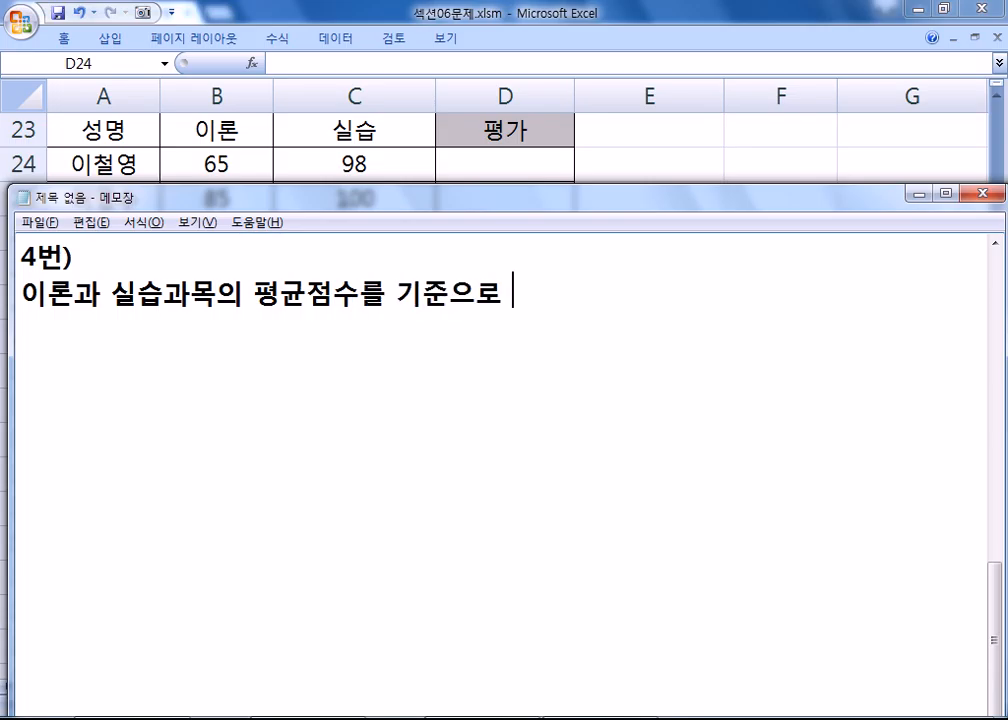
pyautogui.hotkey('alt', 'Tab')
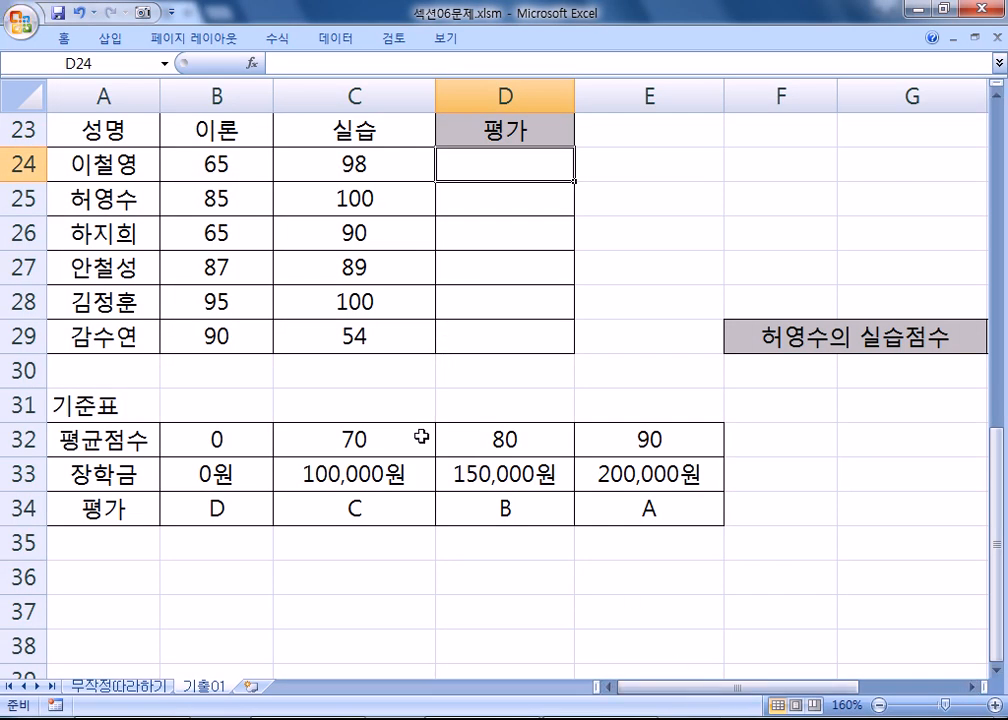
pyautogui.hotkey('alt', 'Tab')
pyautogui.write('이')
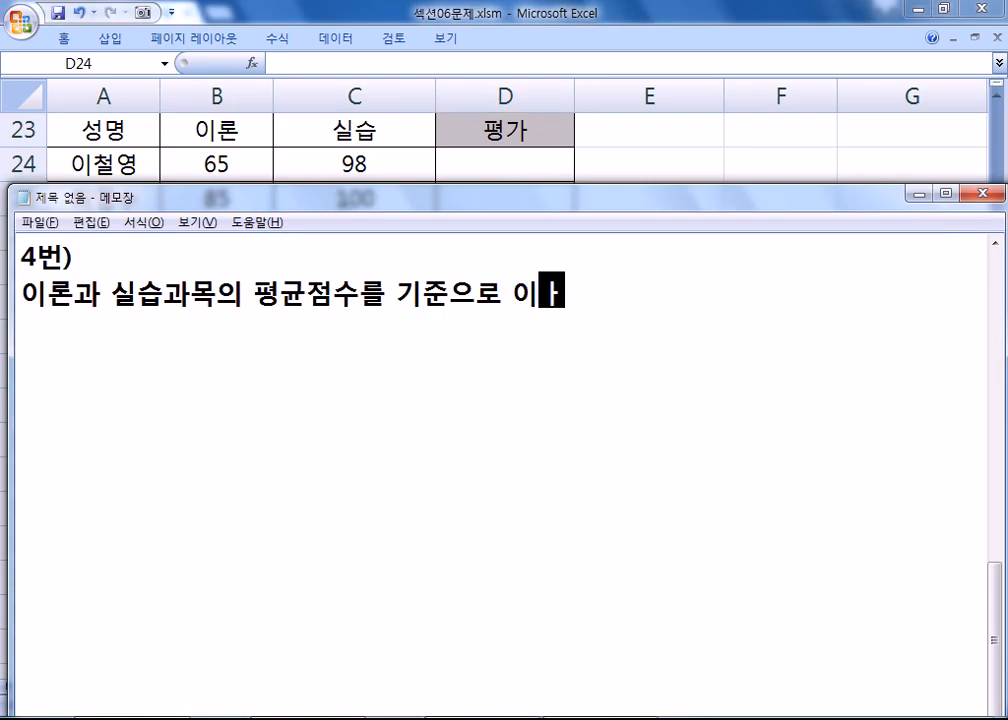
pyautogui.press('BackSpace')
pyautogui.write('아래 표에')
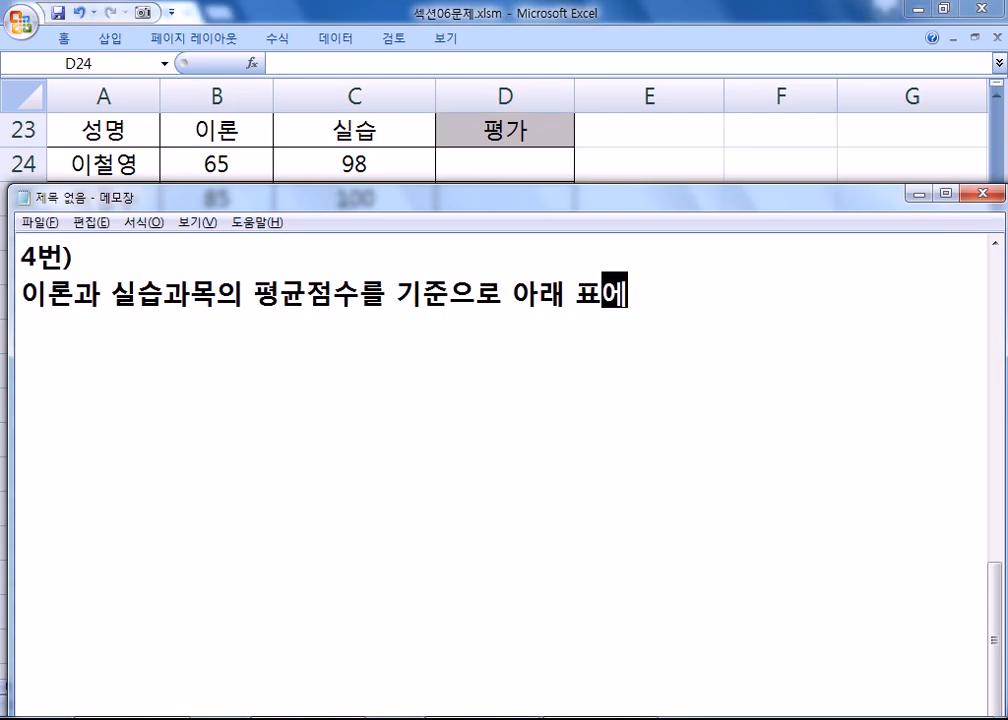
pyautogui.write('서 ㅊㅓ리')
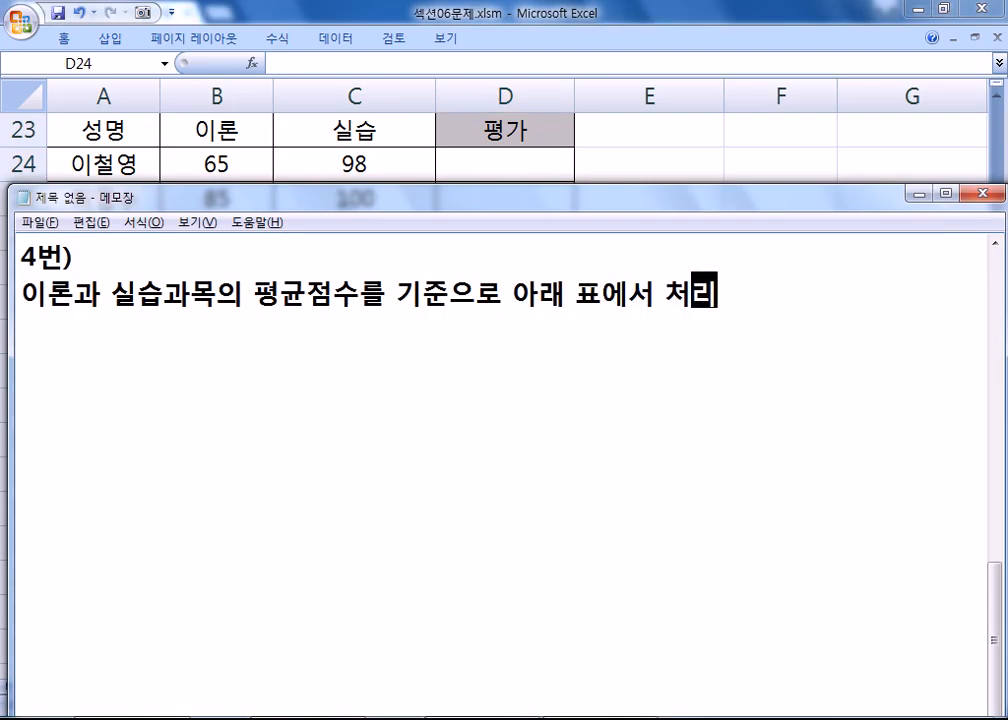
pyautogui.press('Return')
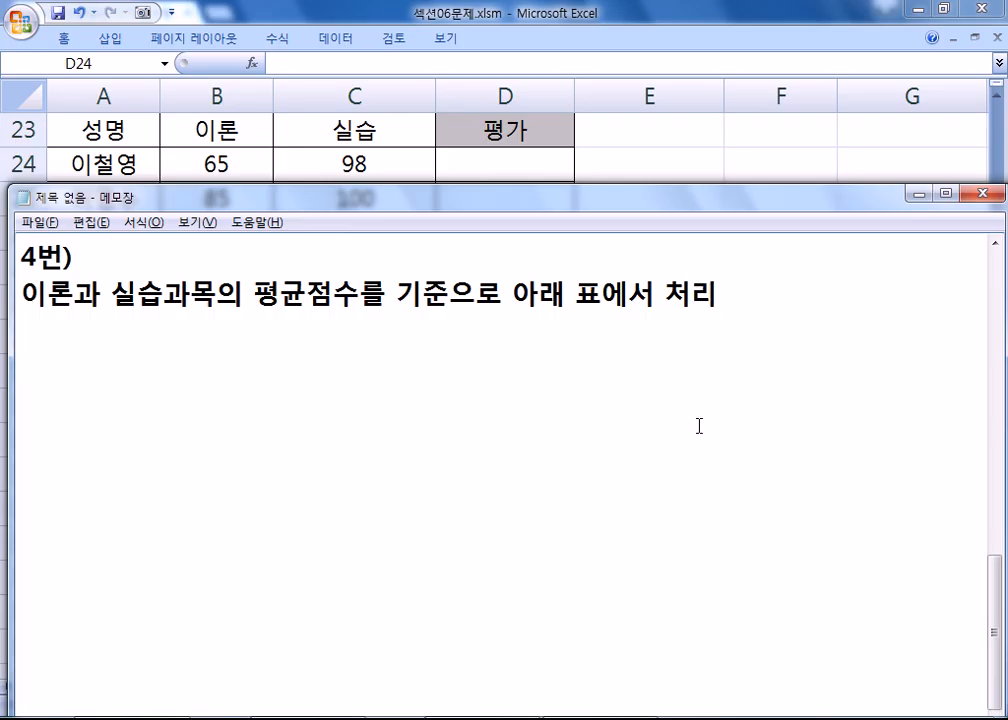
pyautogui.hotkey('alt', 'Tab')
# - Review the 기준표 and scores, then begin the note line '=HLOOKUP(두 과목의 평균, 표,'
pyautogui.moveTo(198, 437); pyautogui.dragTo(652, 505)
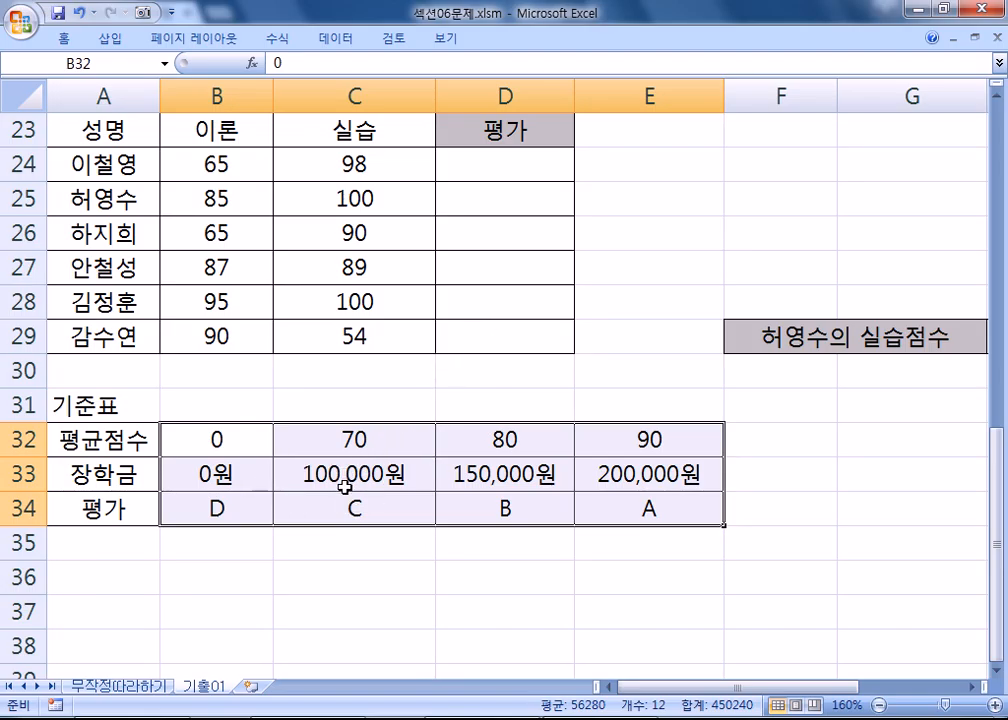
pyautogui.moveTo(214, 163); pyautogui.dragTo(402, 158)
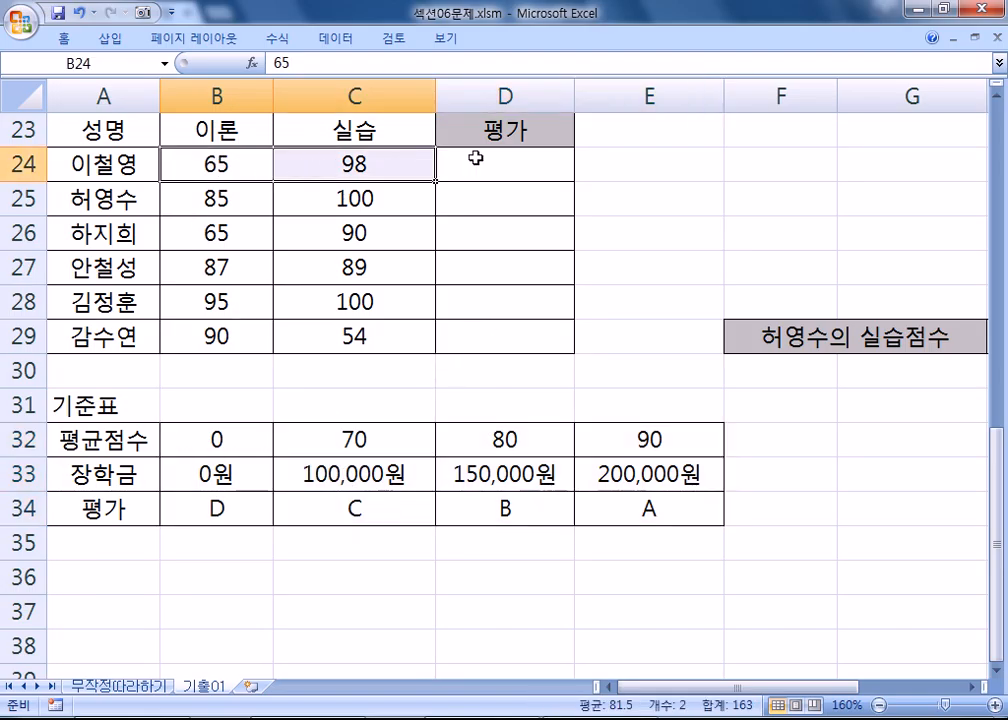
pyautogui.click(480, 160)
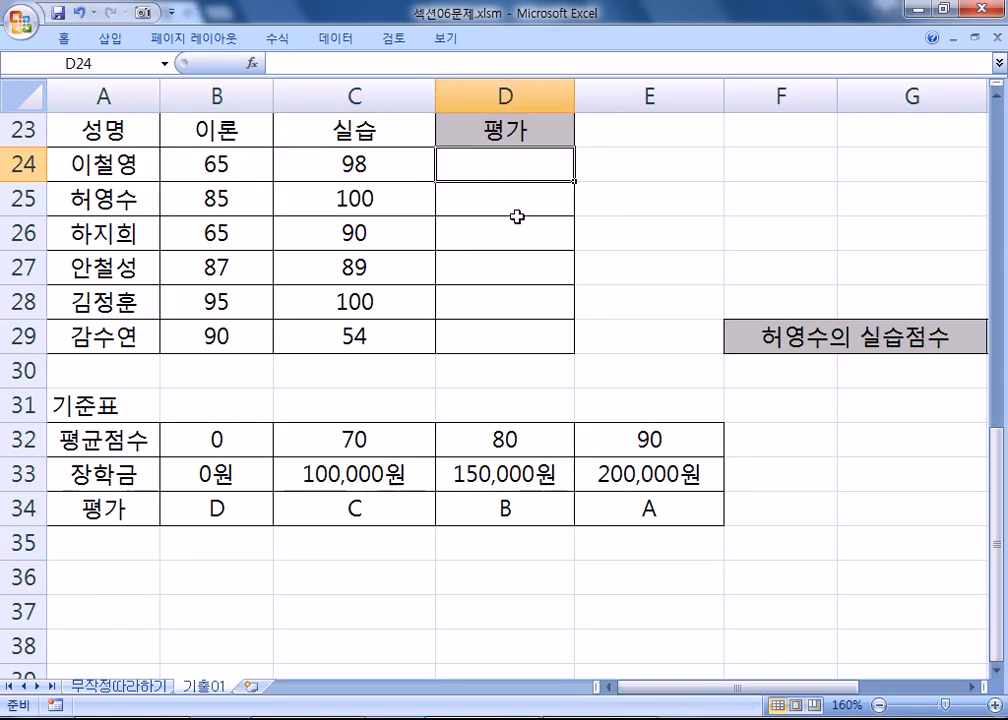
pyautogui.hotkey('alt', 'Tab')
pyautogui.press('Return')
pyautogui.write('=HLOOKUP(두 공')
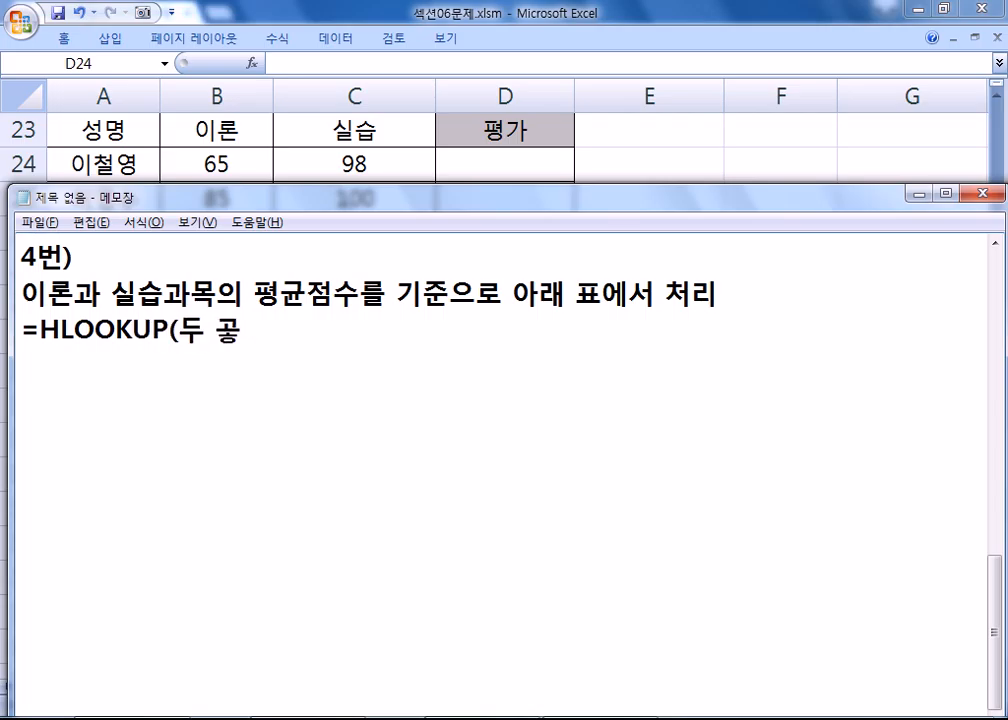
pyautogui.press('BackSpace')
pyautogui.write('과목의 평')
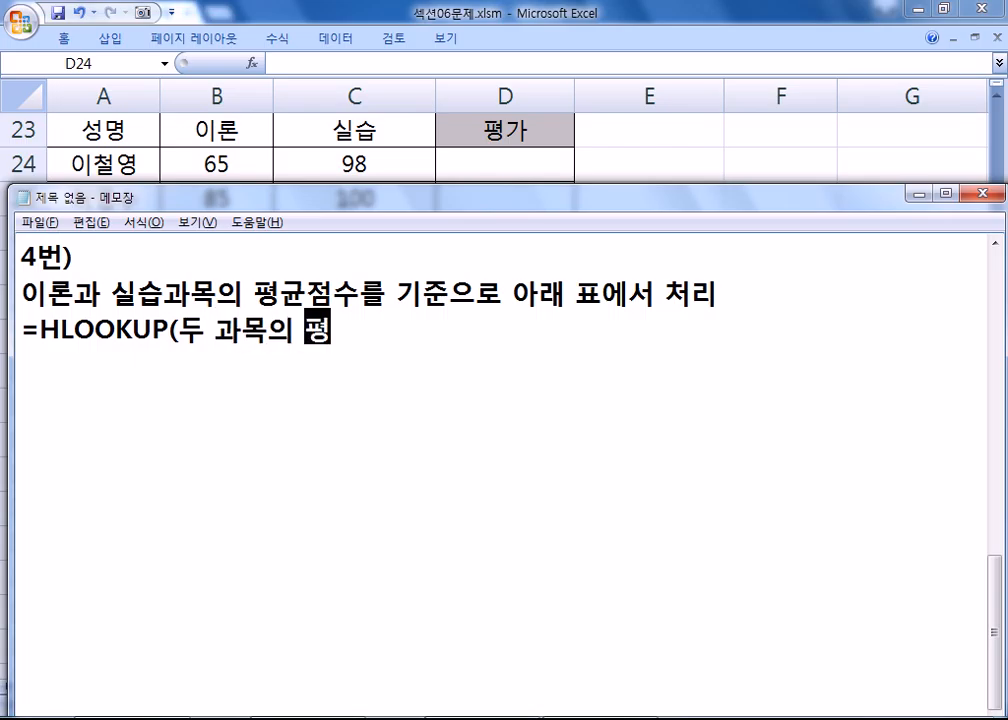
pyautogui.write('균, 표,')
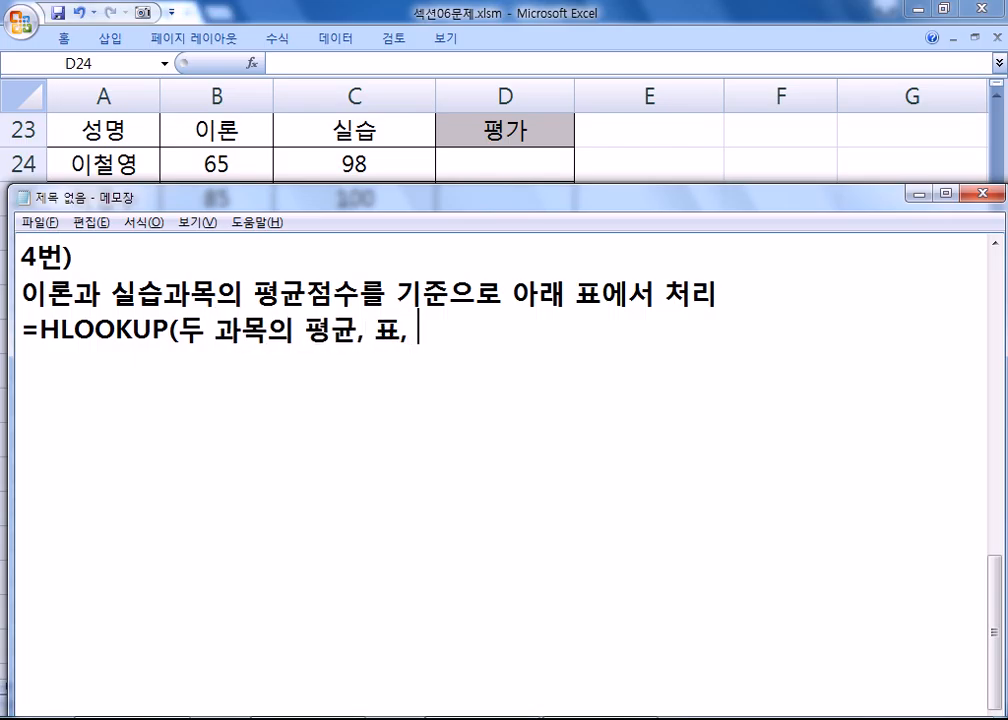
# - Check the 평균점수, 장학금 and 평가 rows, then add row index 3 and match type 1
pyautogui.click(149, 26)
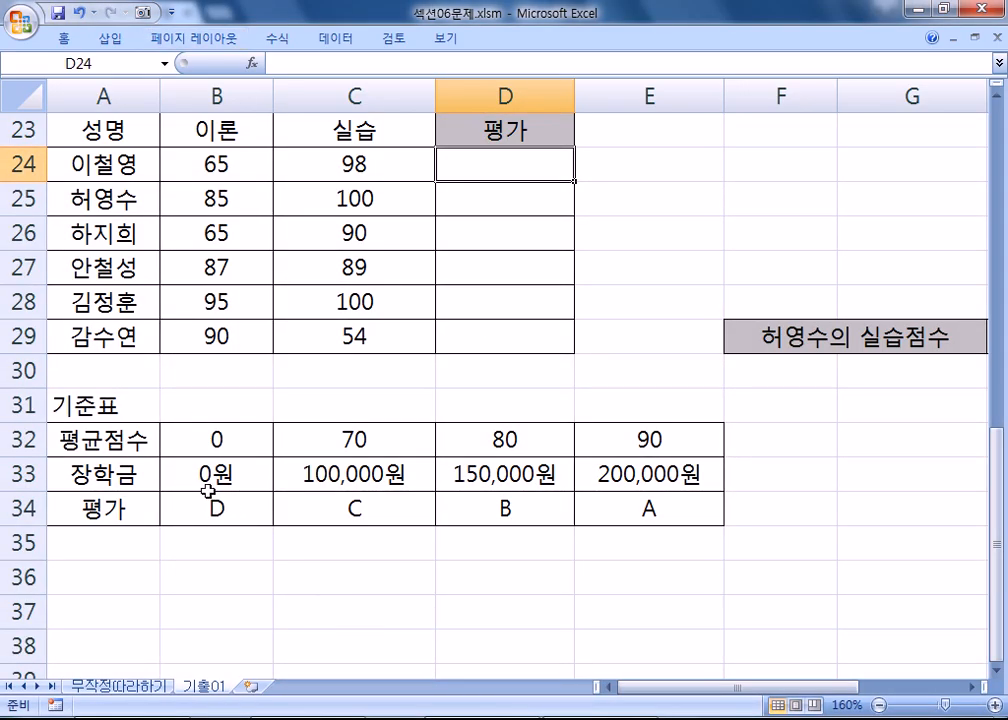
pyautogui.moveTo(205, 440); pyautogui.dragTo(621, 432)
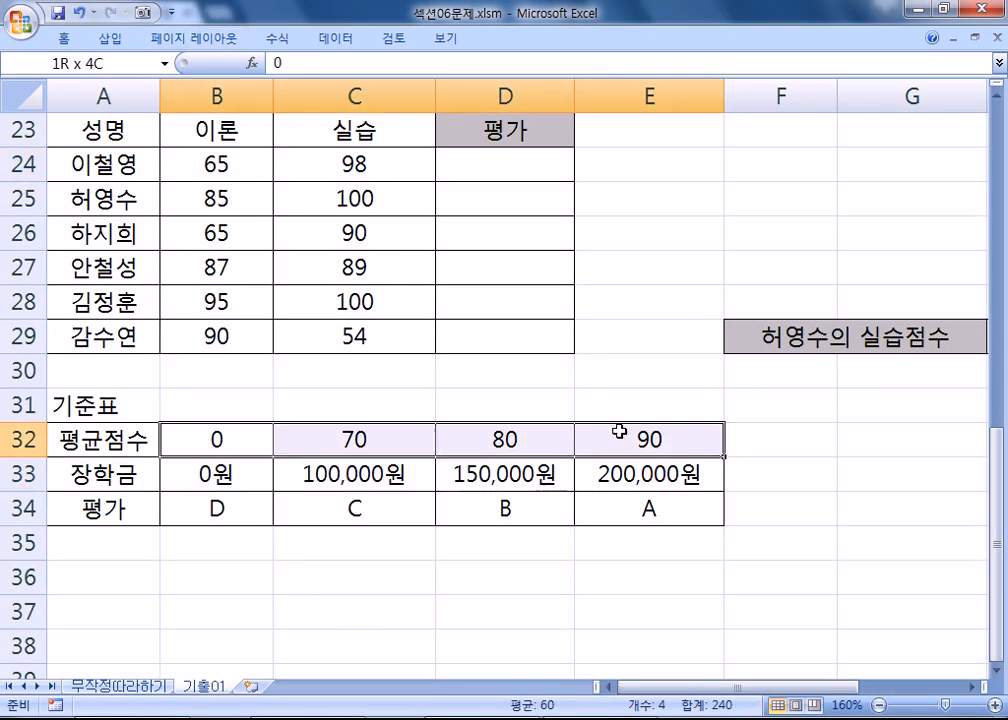
pyautogui.moveTo(203, 472); pyautogui.dragTo(590, 474)
pyautogui.moveTo(187, 511); pyautogui.dragTo(621, 511)
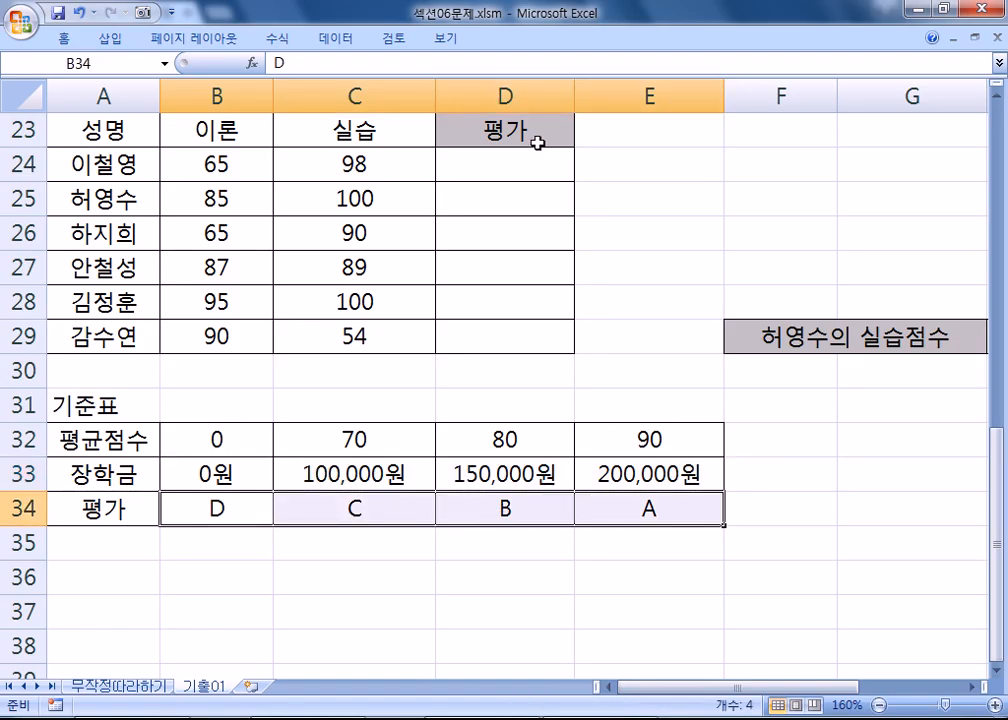
pyautogui.click(503, 169)
pyautogui.hotkey('alt', 'Tab')
pyautogui.write('3')
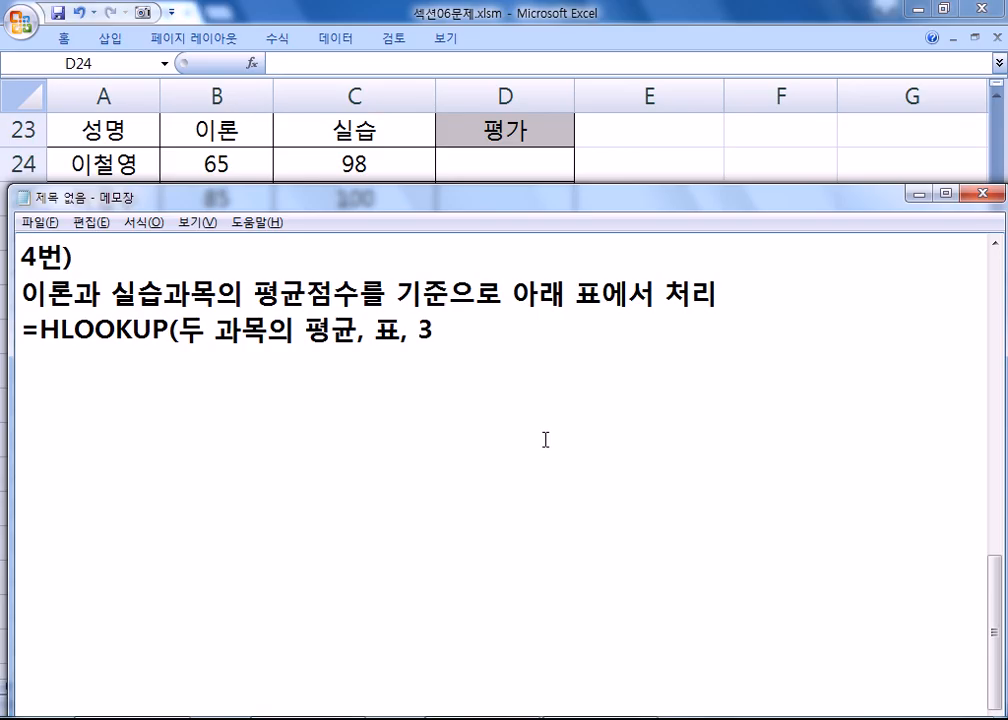
pyautogui.hotkey('alt', 'Tab')
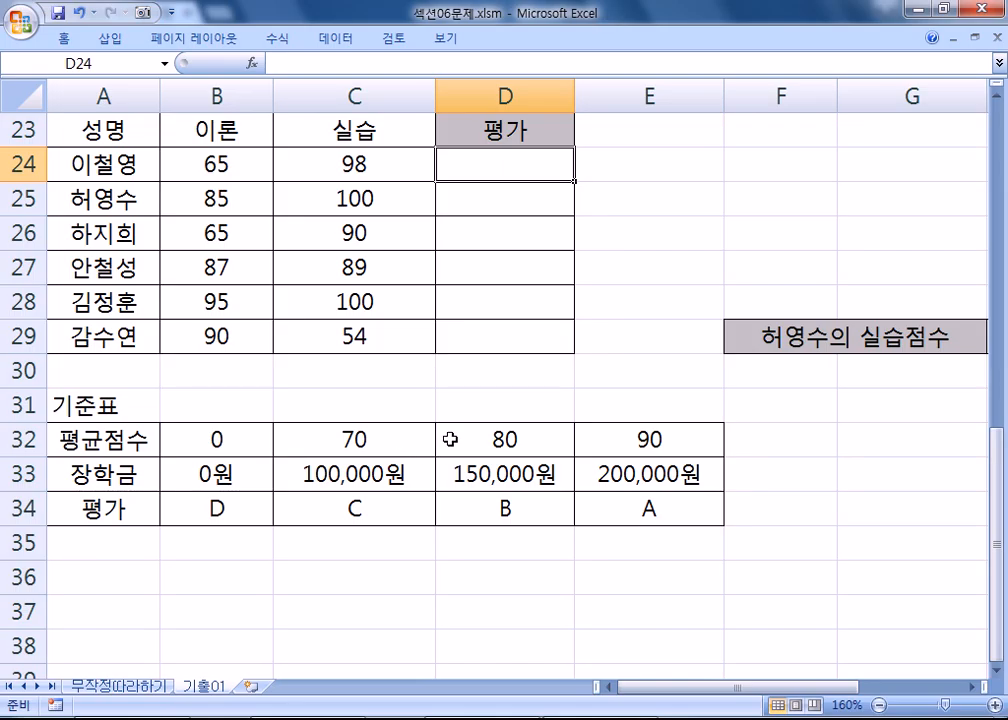
pyautogui.hotkey('alt', 'Tab')
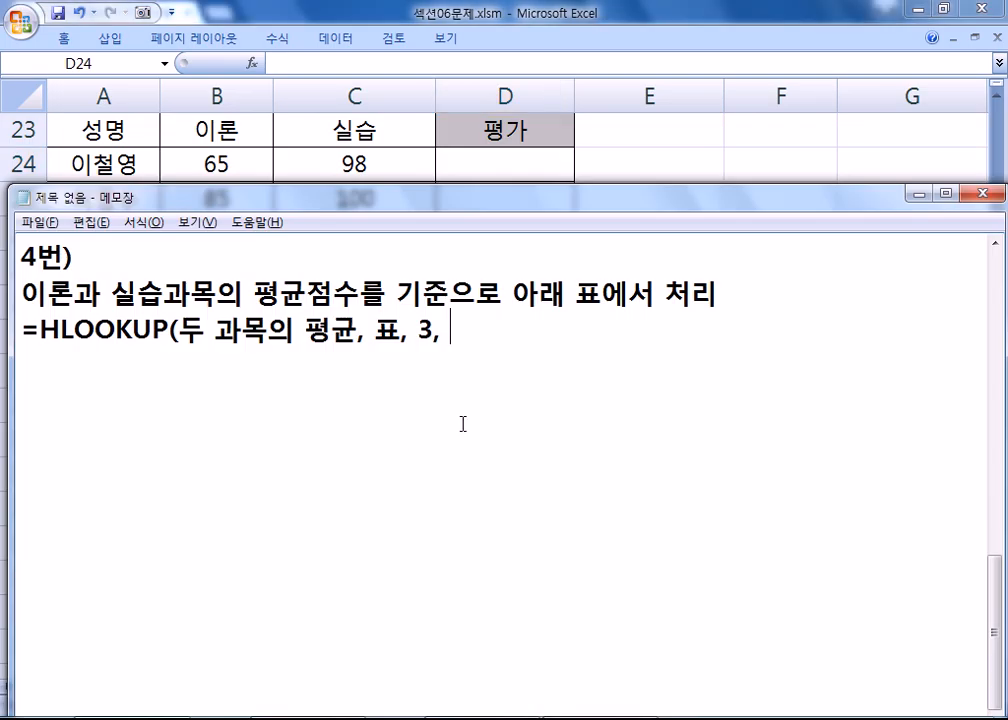
pyautogui.write('1')
# - Close the template with ')' and begin the next line '=HLOOKUP(AVERAGE(B23'
pyautogui.moveTo(433, 334); pyautogui.dragTo(469, 332)
pyautogui.click(489, 325)
pyautogui.write(')')
pyautogui.press('Return')
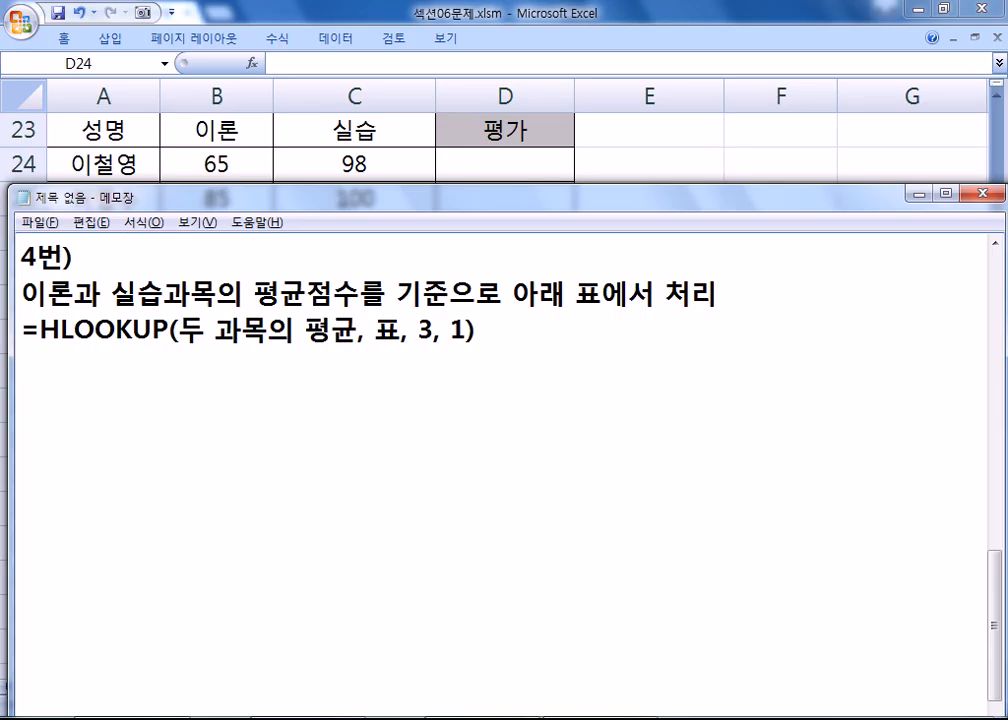
pyautogui.write('=HLOOKUP')
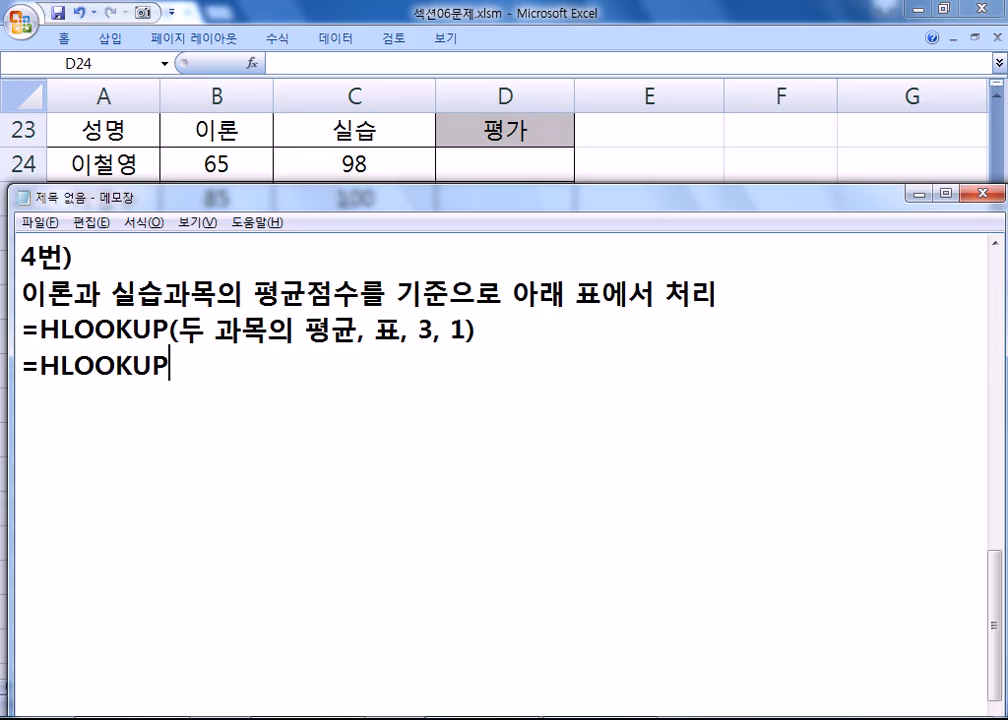
pyautogui.write('(AVERAGE(')
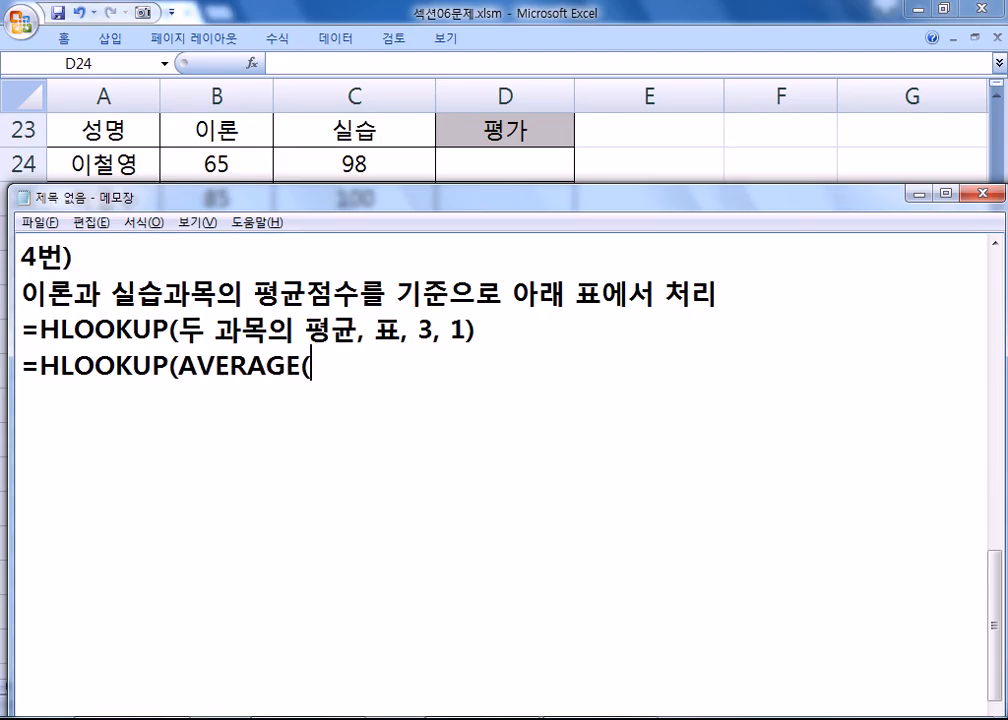
pyautogui.write('B23')
# - Correct the average part to AVERAGE(B24:C24), checking the two scores in the sheet
pyautogui.press('BackSpace')
pyautogui.write('4:')
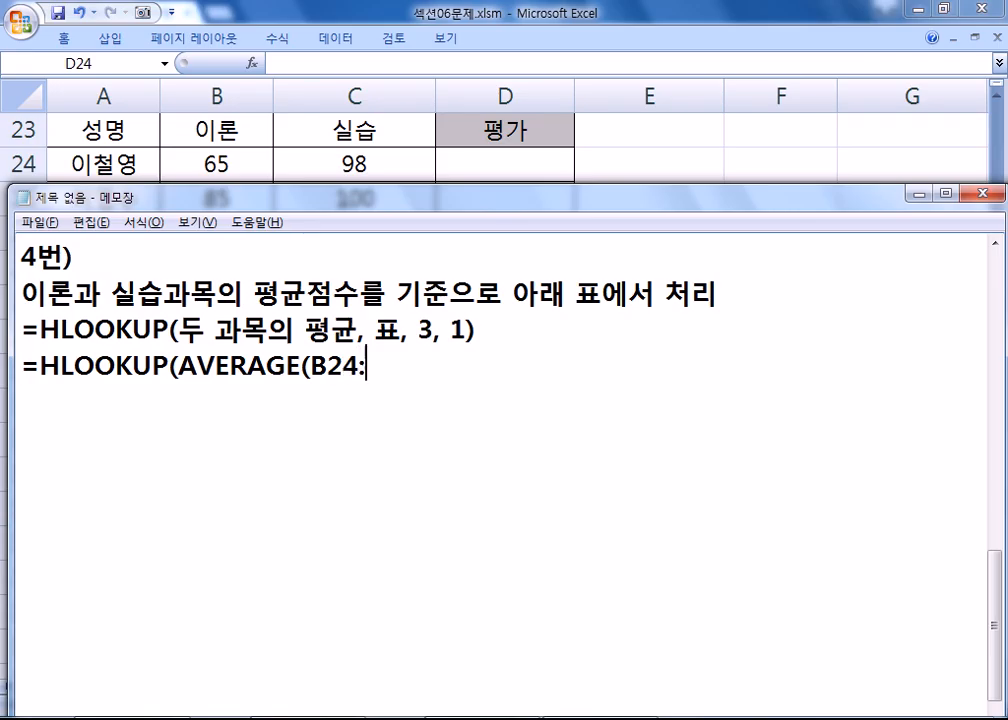
pyautogui.write('C24)')
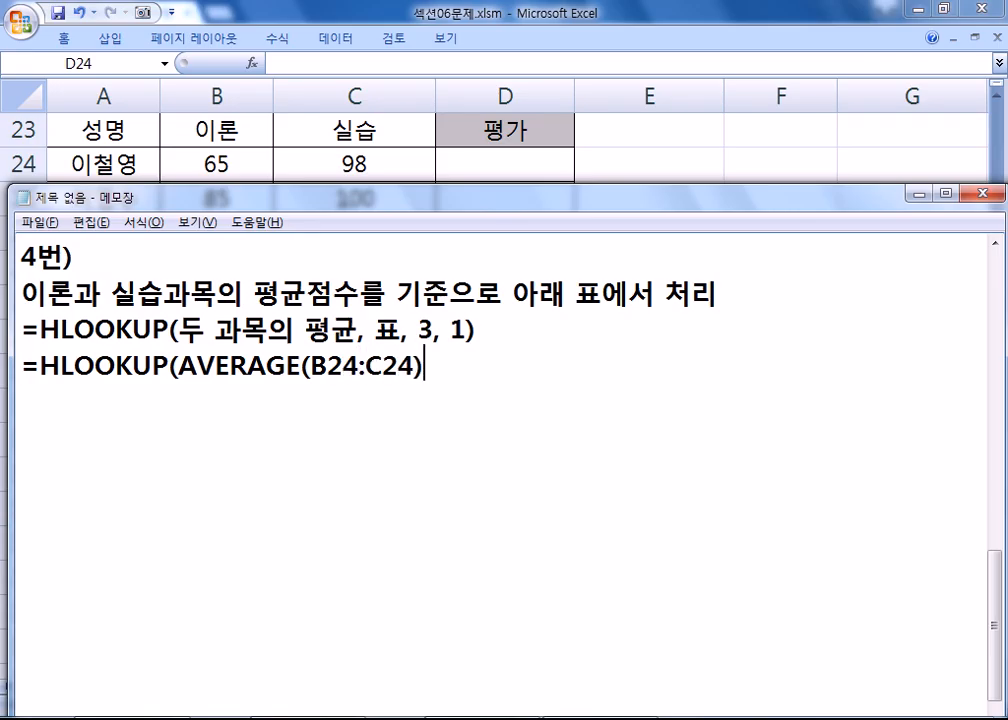
pyautogui.click(214, 160)
pyautogui.moveTo(214, 160); pyautogui.dragTo(346, 162)
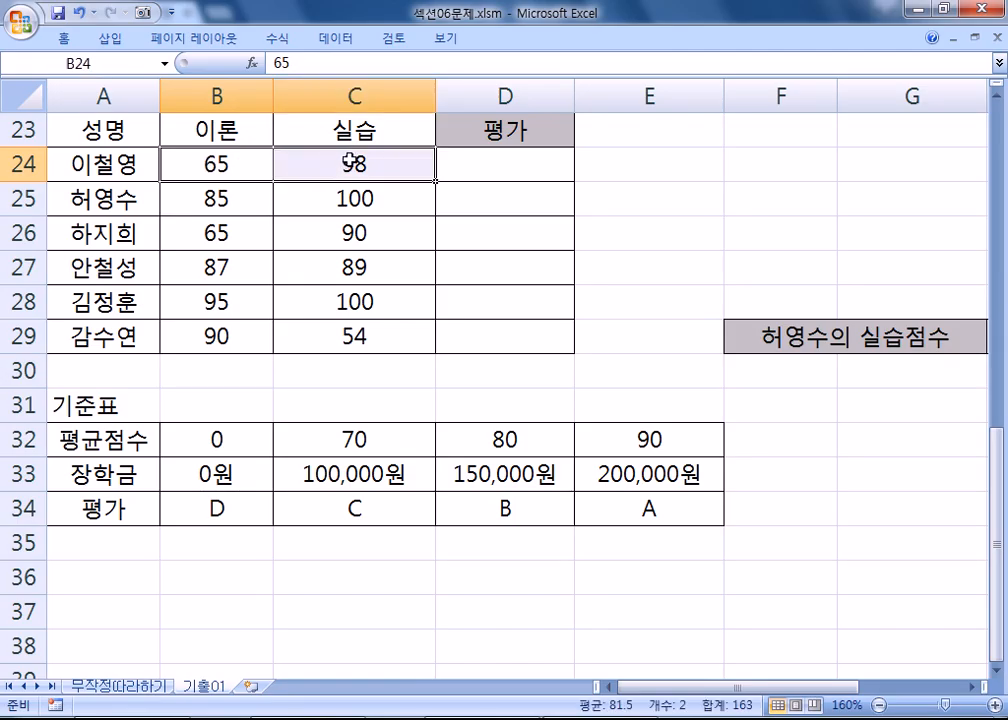
pyautogui.click(470, 164)
pyautogui.hotkey('alt', 'Tab')
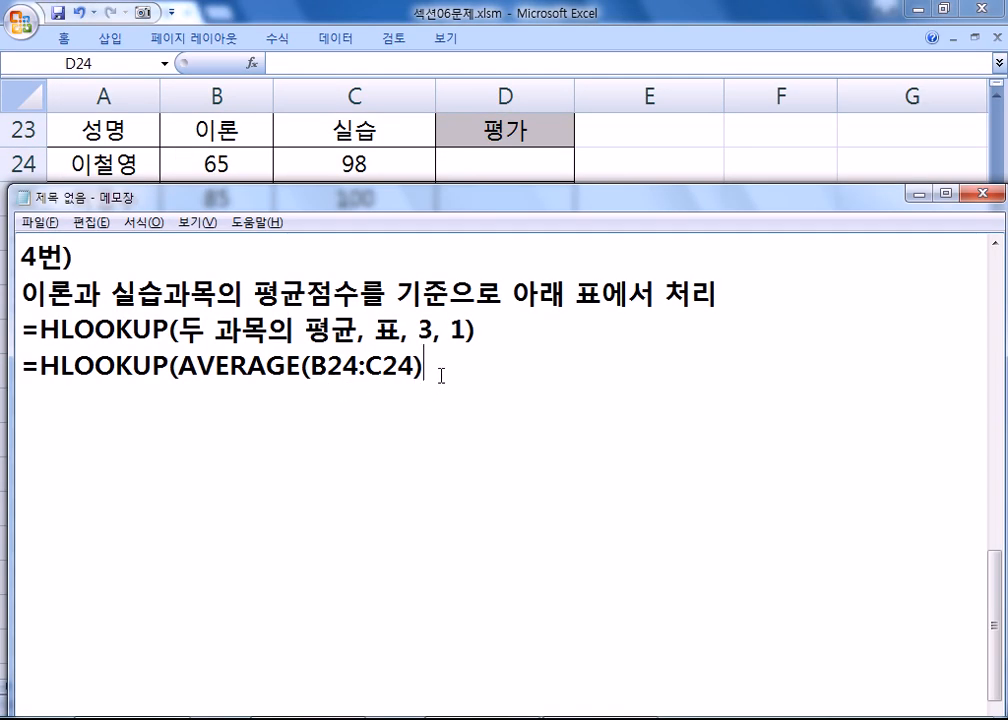
pyautogui.write(',')
# - Add the lookup table range as the absolute reference $B$32:$E$34
pyautogui.hotkey('alt', 'Tab')
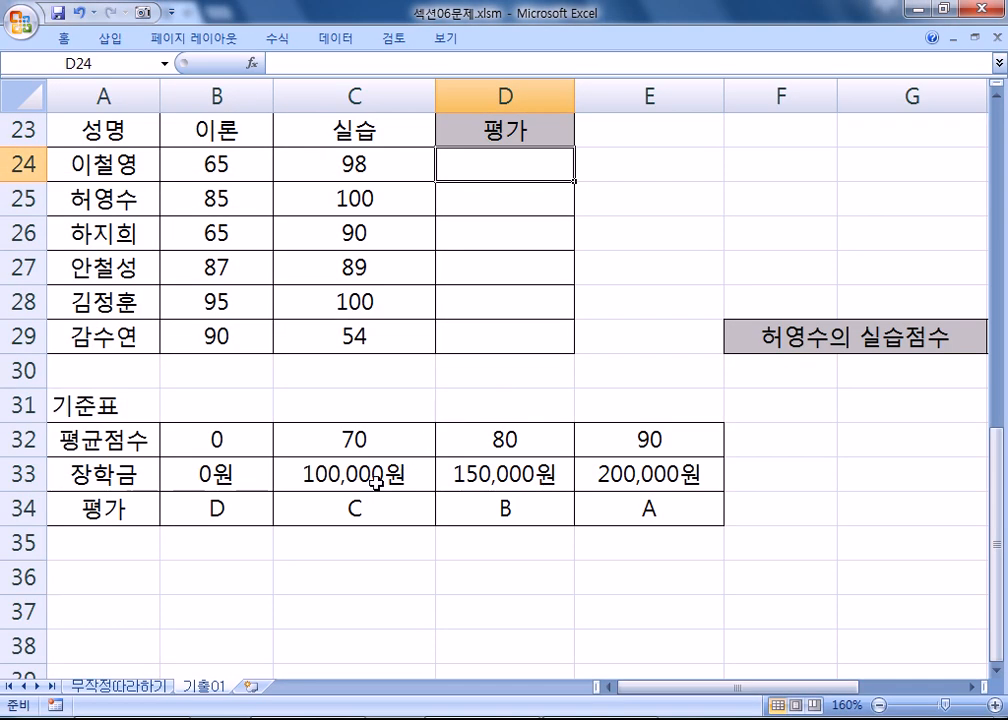
pyautogui.hotkey('alt', 'Tab')
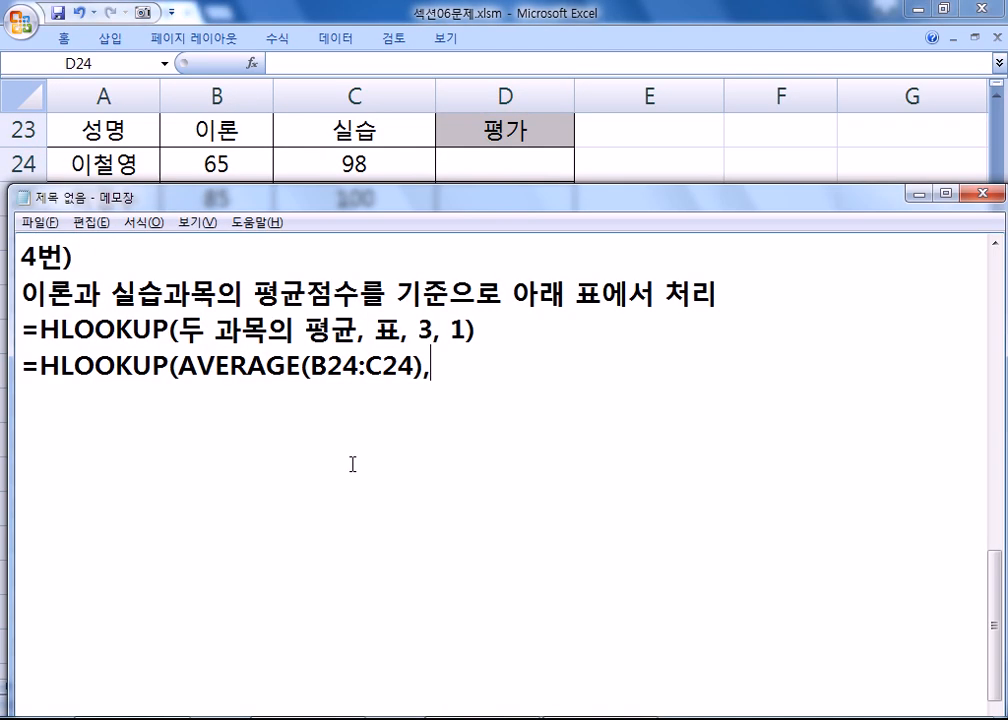
pyautogui.write('B32')
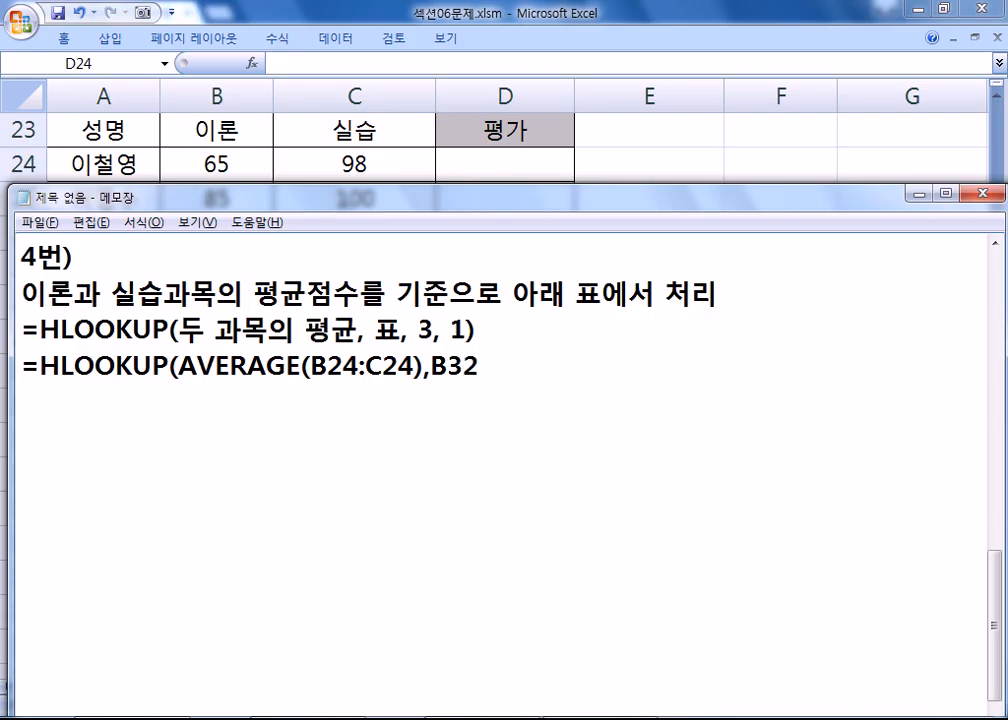
pyautogui.hotkey('alt', 'Tab')
pyautogui.hotkey('alt', 'Tab')
pyautogui.write(':E34')
pyautogui.press('Left')
pyautogui.press('Left')
pyautogui.press('Left')
pyautogui.press('Left')
pyautogui.press('Left')
pyautogui.press('Left')
pyautogui.press('Left')
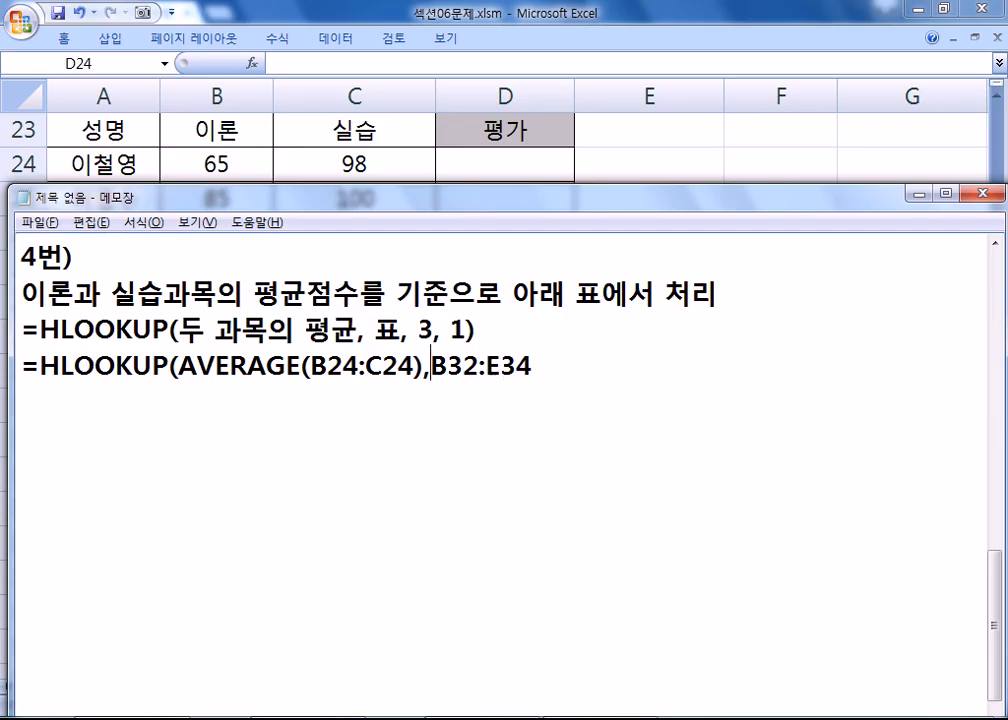
pyautogui.write('$')
pyautogui.press('Right')
pyautogui.write('$')
pyautogui.press('Right')
pyautogui.press('Right')
pyautogui.press('Right')
pyautogui.write('$')
pyautogui.press('Right')
pyautogui.write('$')
# - Finish the line with ',3,1)' and start a new empty line
pyautogui.press('End')
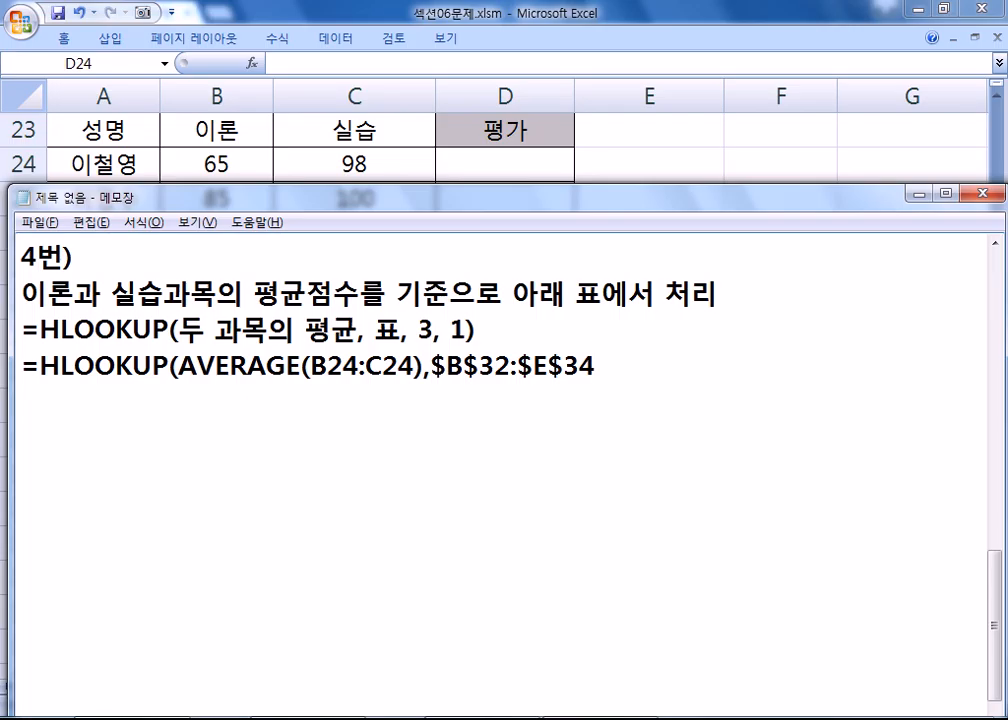
pyautogui.write(',3,1)')
pyautogui.press('Return')
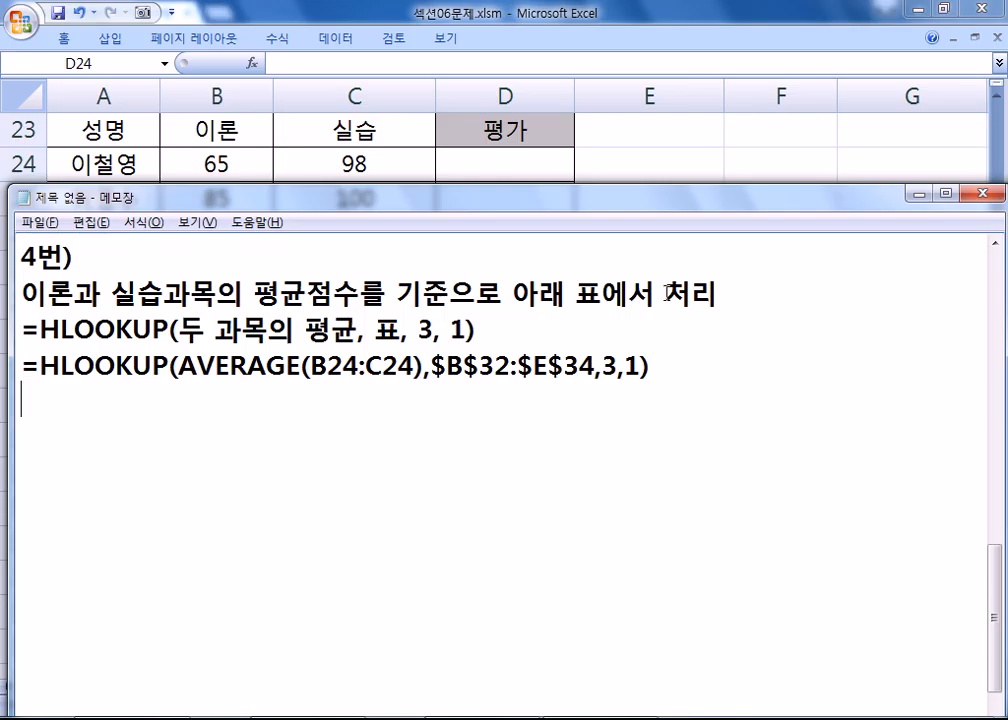
pyautogui.click(512, 163)
# - Enter =HLOOKUP(AVERAGE(B24:C24),$B$32:$E$34,3,) in D24 using autocomplete, range drags and F4
pyautogui.write('=HLO')
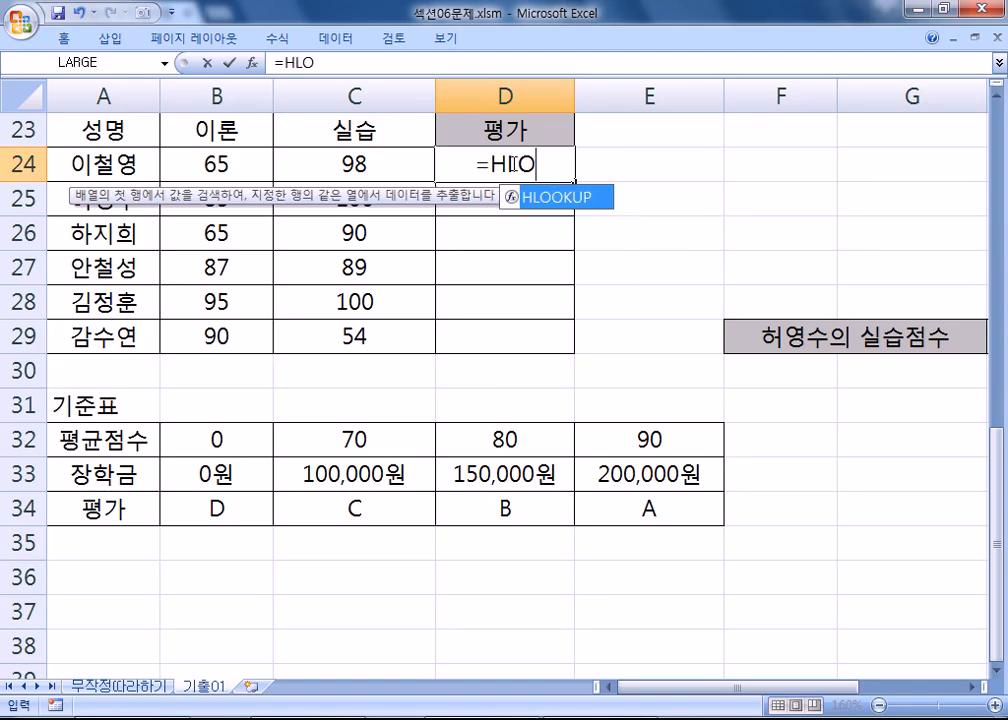
pyautogui.press('Tab')
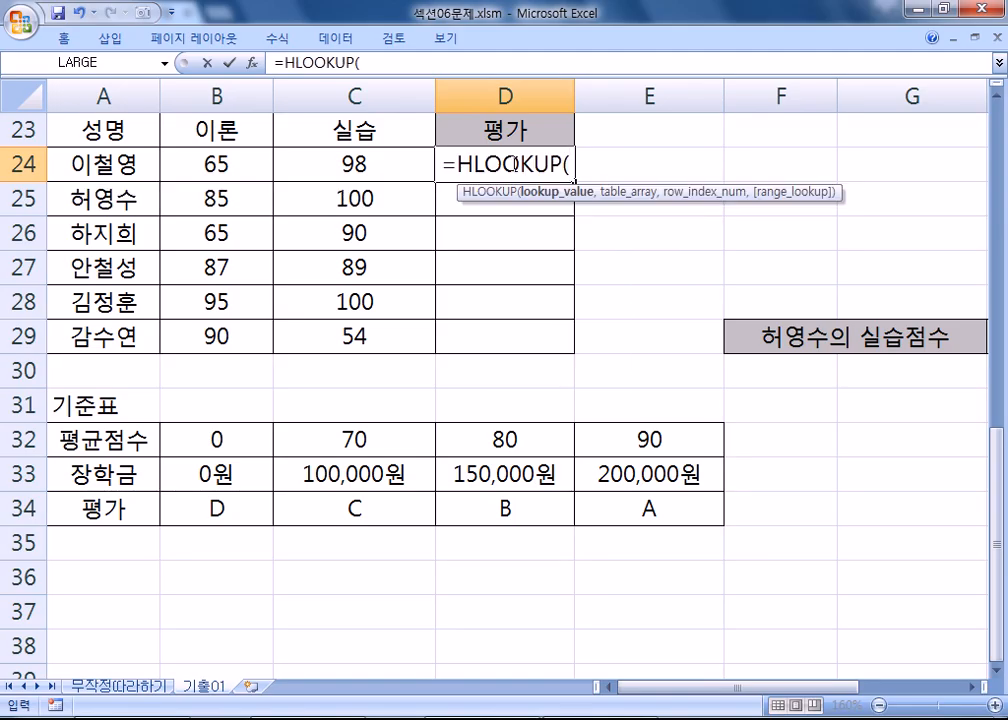
pyautogui.write('AVE')
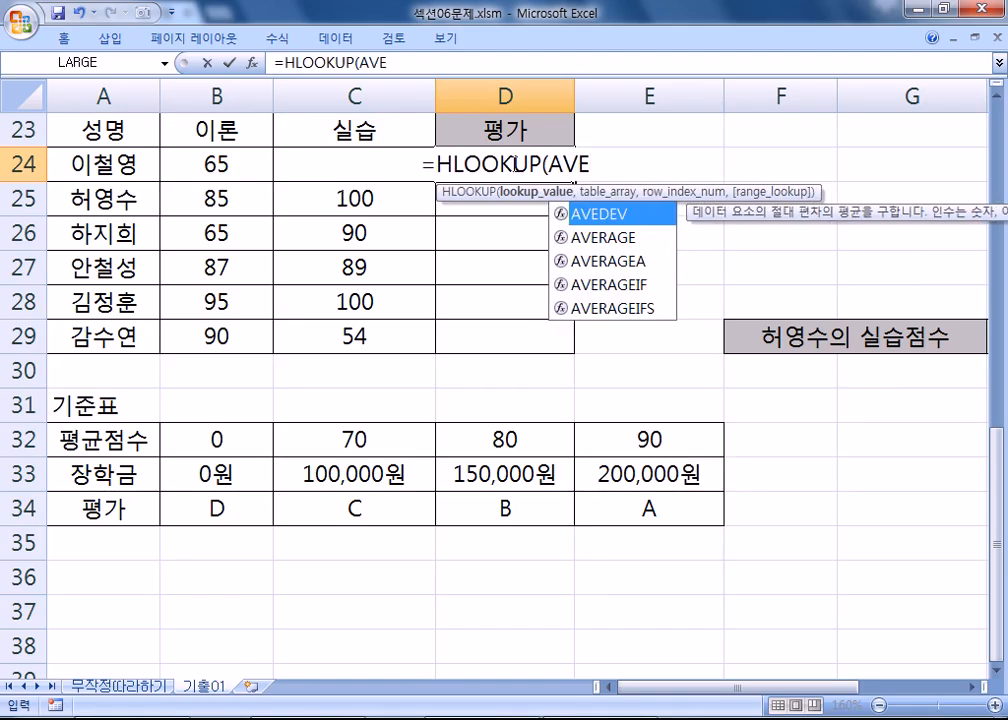
pyautogui.press('Down')
pyautogui.press('Tab')
pyautogui.moveTo(217, 152); pyautogui.dragTo(310, 166)
pyautogui.write(')')
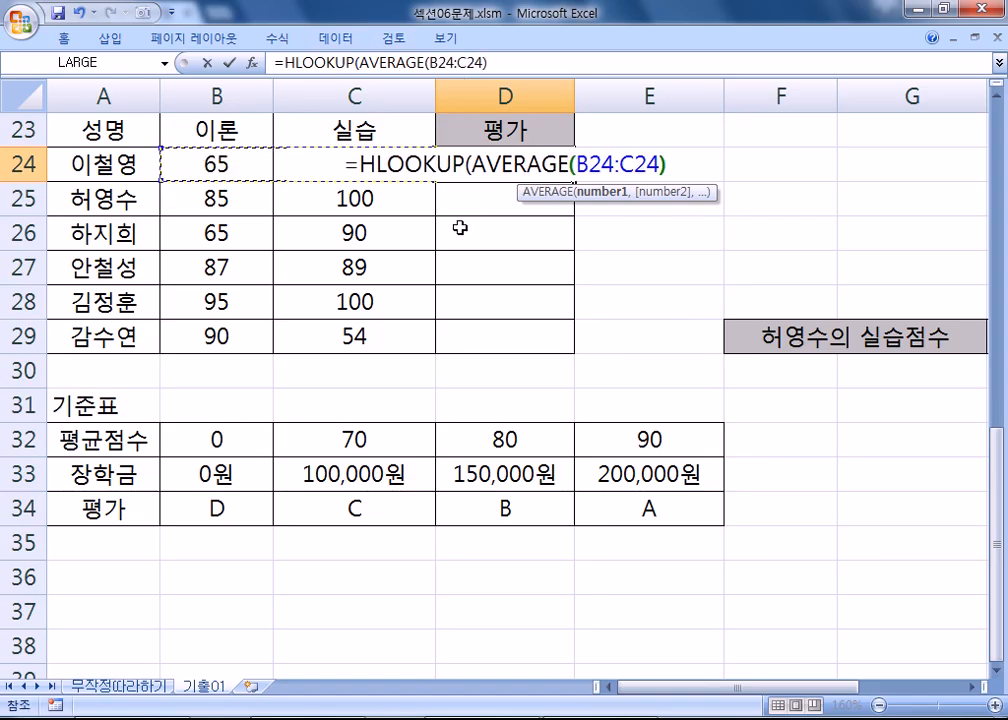
pyautogui.write(',')
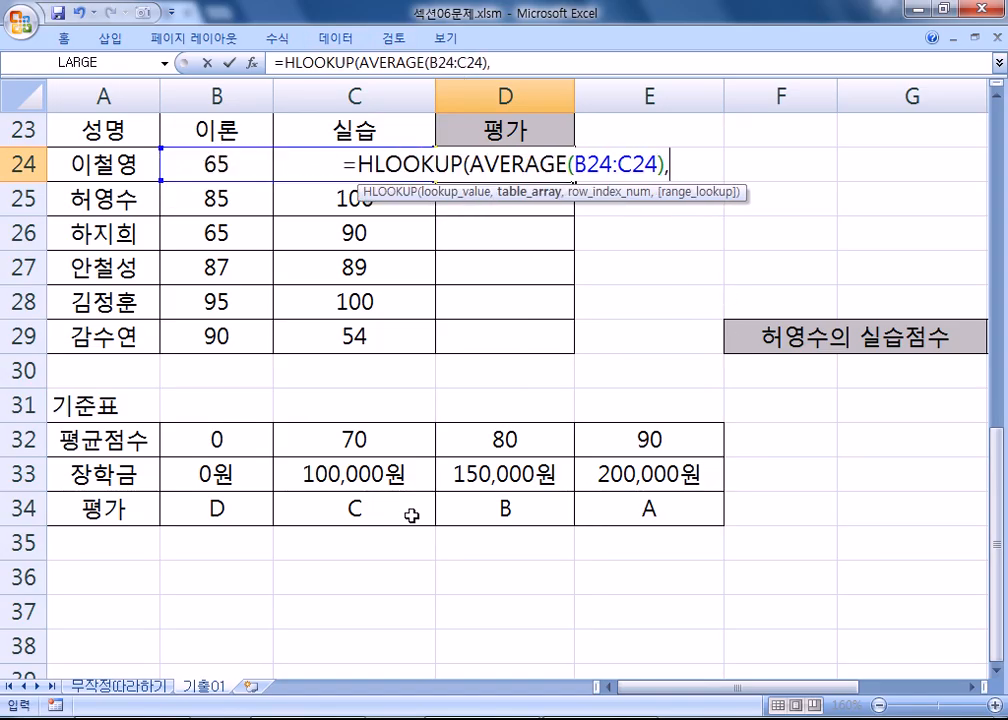
pyautogui.moveTo(220, 443); pyautogui.dragTo(630, 508)
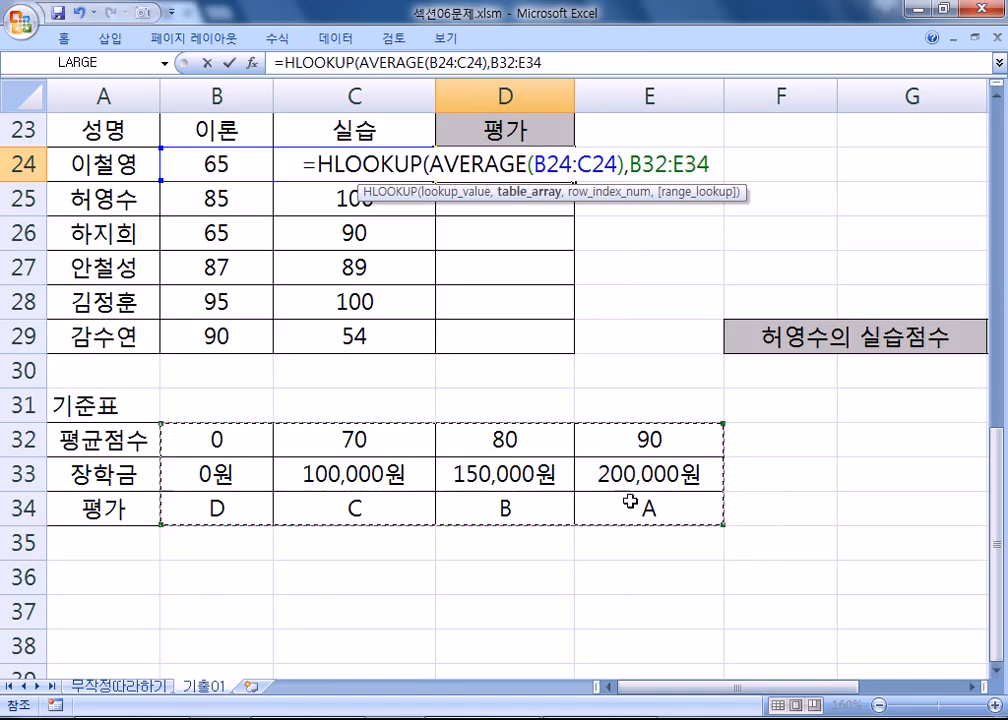
pyautogui.press('F4')
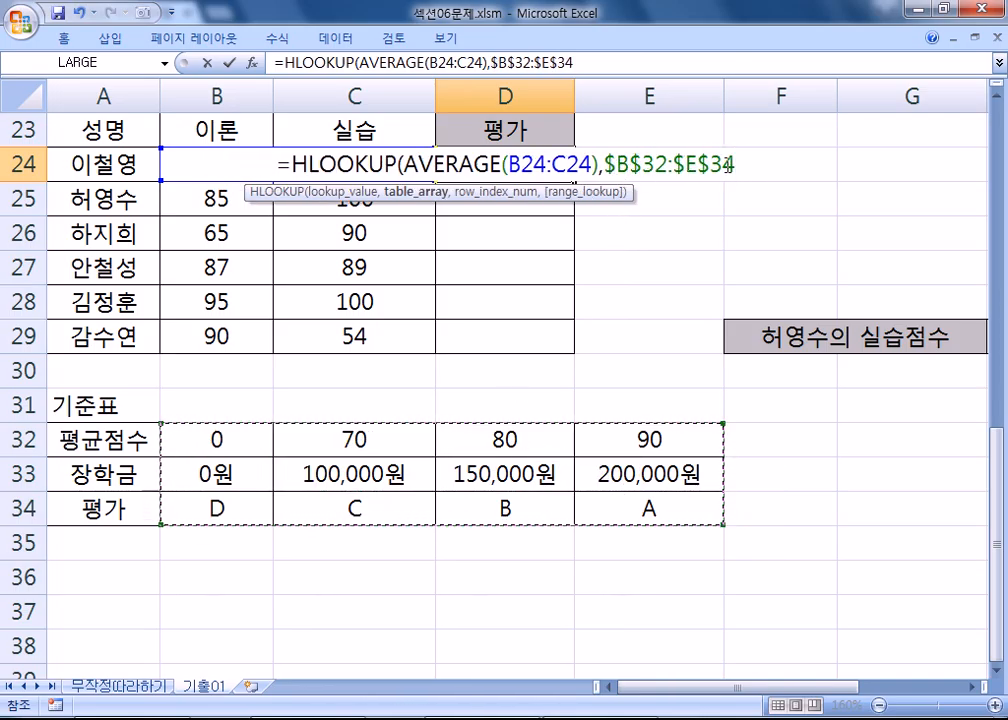
pyautogui.write(',3')
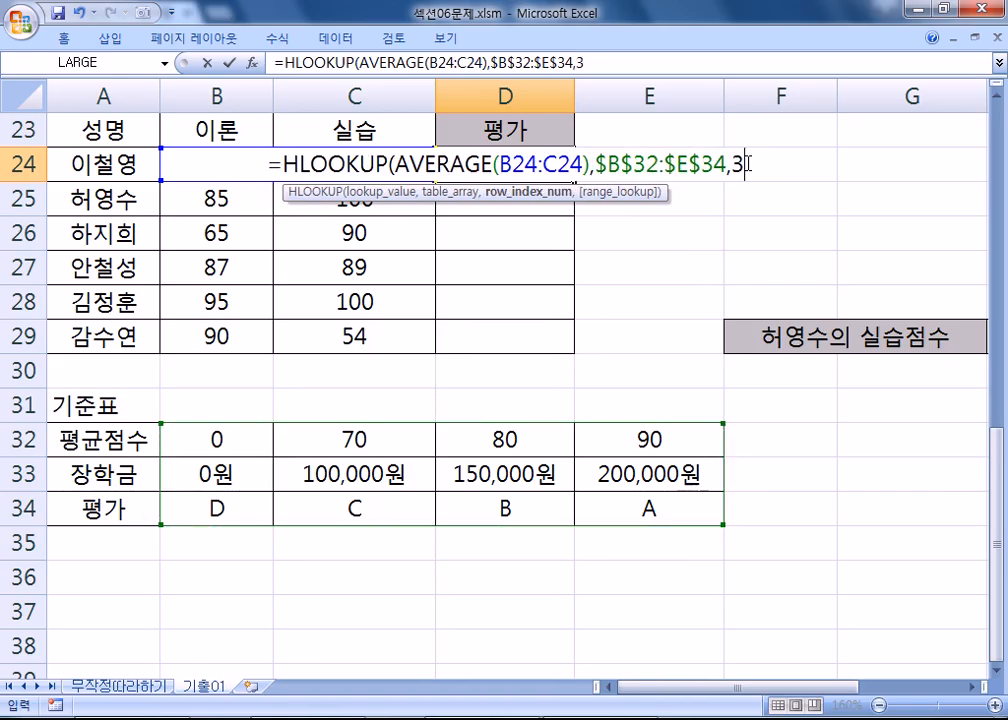
pyautogui.write(',')
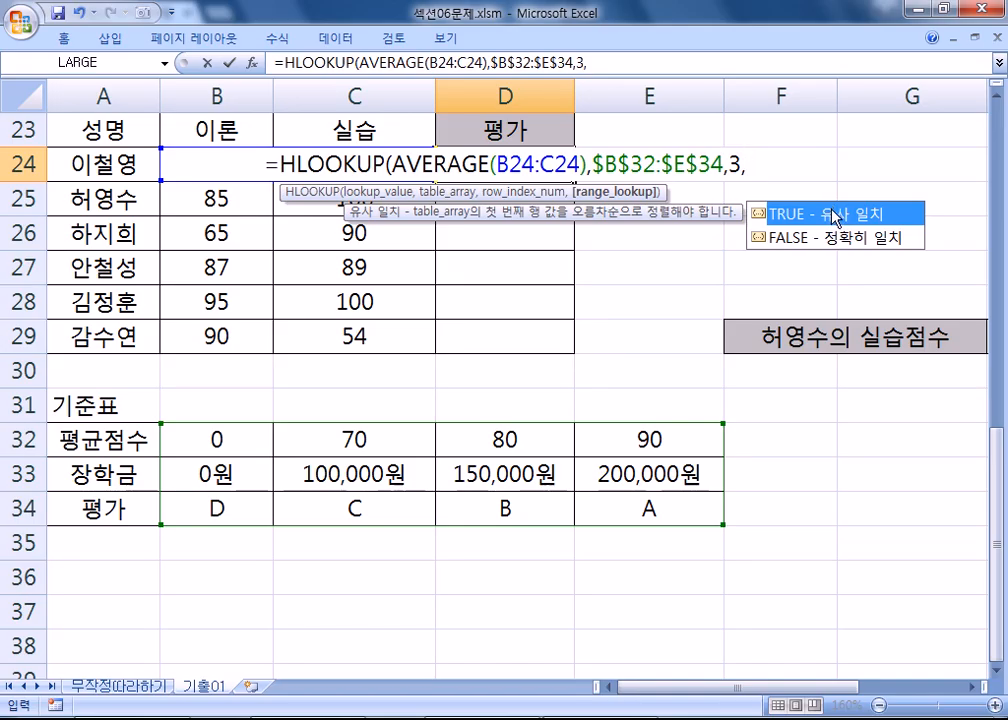
pyautogui.write(')')
pyautogui.press('Return')
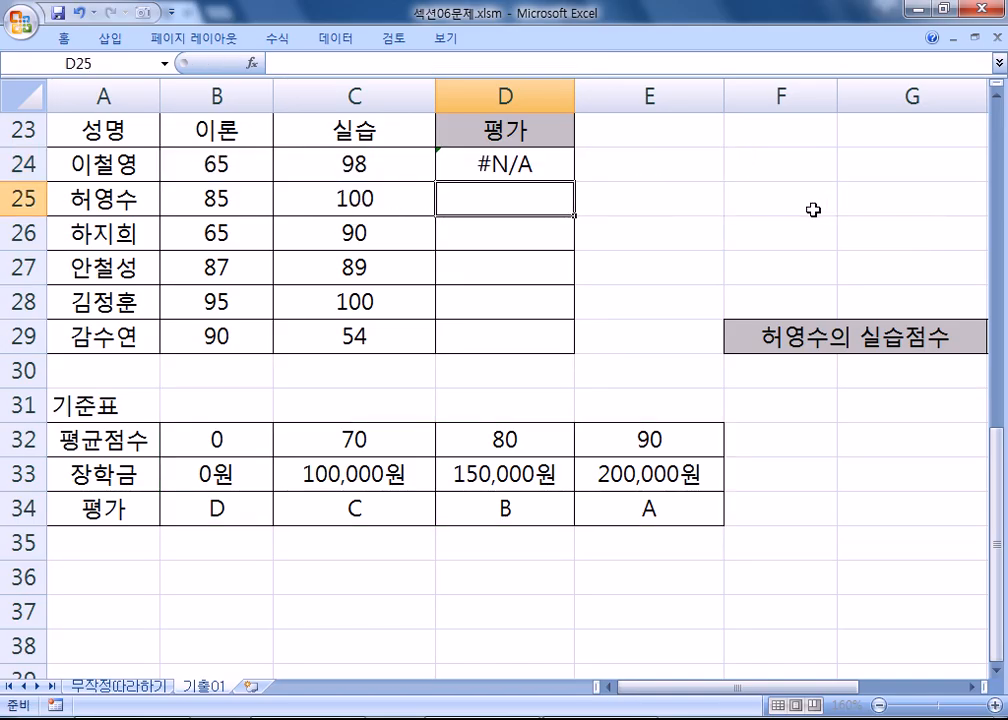
# - Remove the extra comma so D24 reads =HLOOKUP(AVERAGE(B24:C24),$B$32:$E$34,3) and shows B
pyautogui.doubleClick(461, 162)
pyautogui.click(738, 168)
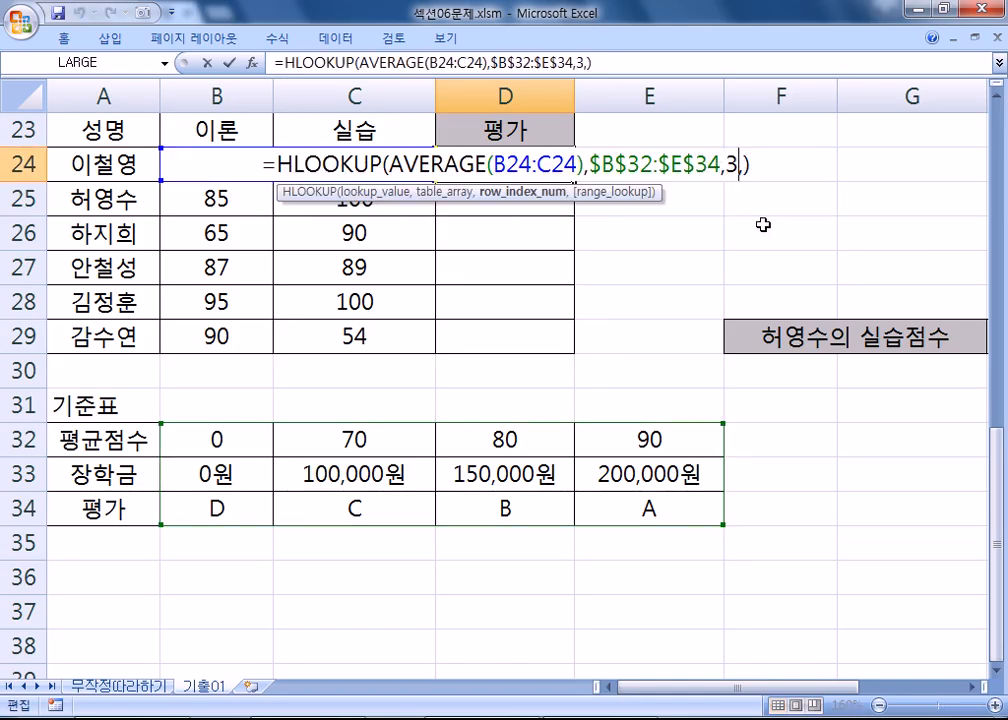
pyautogui.press('Delete')
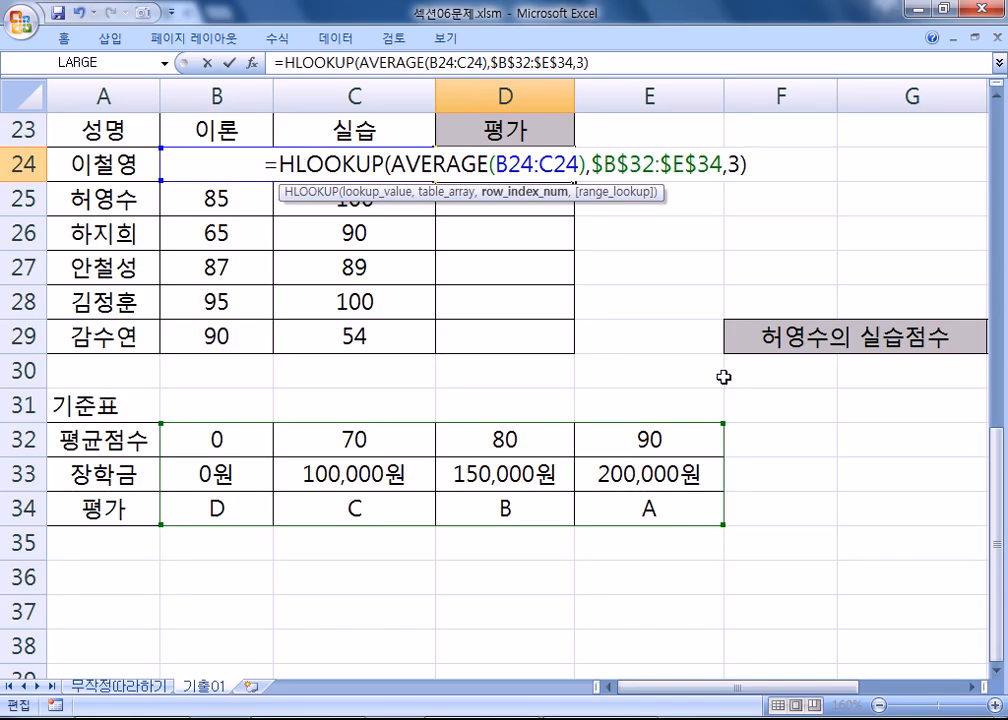
pyautogui.press('Return')
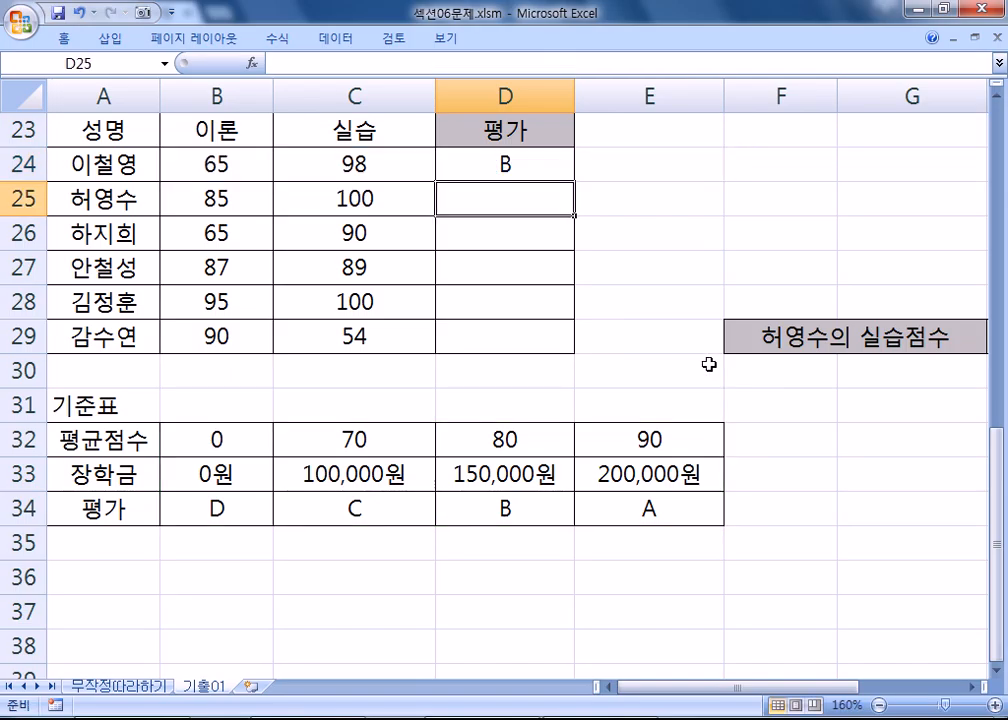
pyautogui.click(504, 164)
# - Fill D24's grade formula down to D29 and paste =HLOOKUP(AVERAGE(B24:C24),$B$32:$E$34,3) into the notes
pyautogui.moveTo(576, 183); pyautogui.dragTo(575, 350)
pyautogui.moveTo(602, 64); pyautogui.dragTo(236, 60)
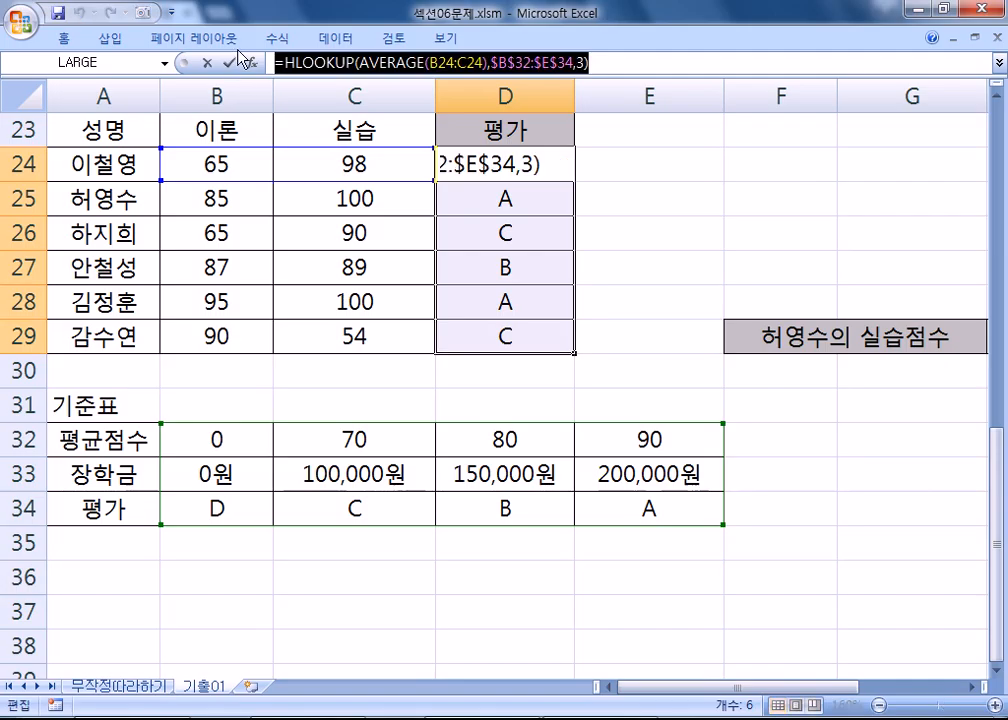
pyautogui.hotkey('ctrl', 'c')
pyautogui.hotkey('alt', 'Tab')
pyautogui.hotkey('ctrl', 'v')
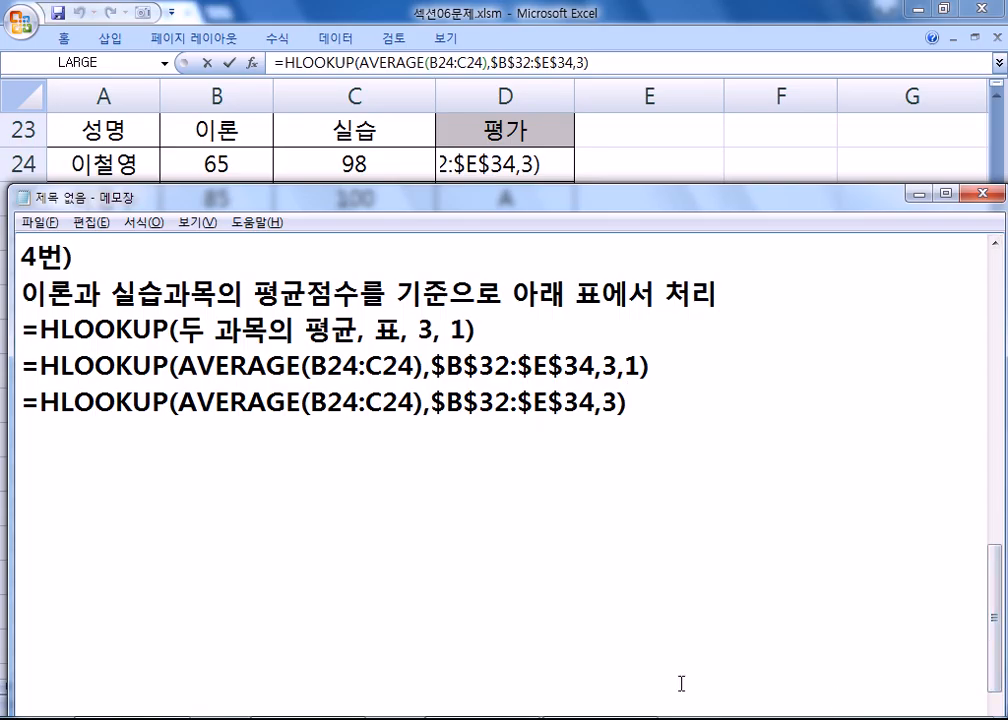
pyautogui.press('Return')
pyautogui.hotkey('alt', 'Tab')
pyautogui.hotkey('ctrl', 'Return')
pyautogui.click(513, 165)
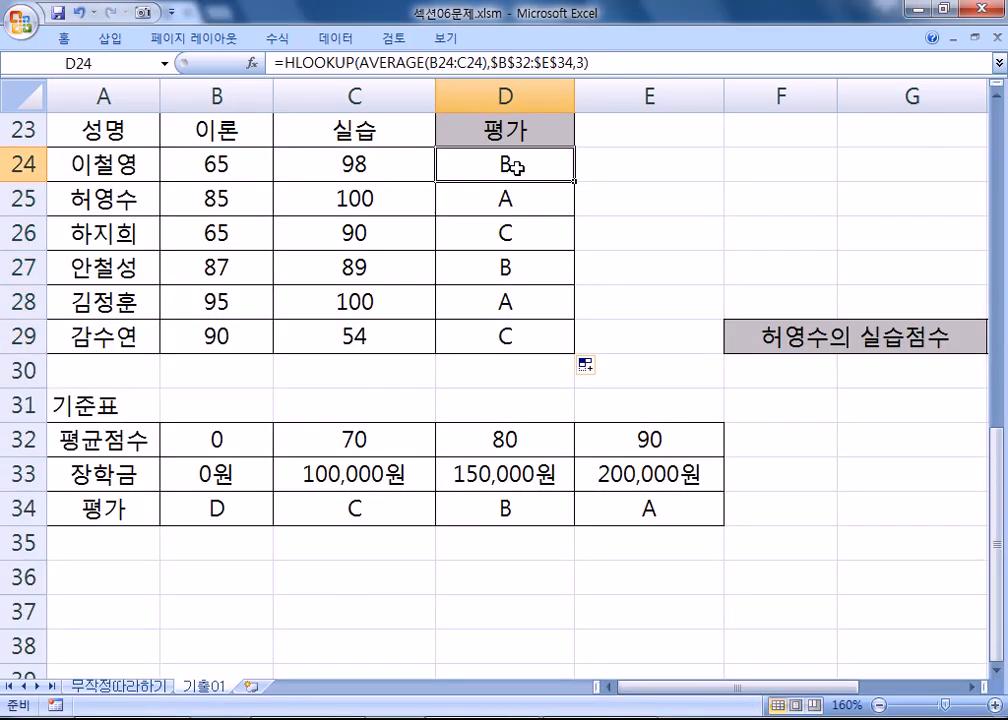
# - Scroll down to inspect cells H29, F29 and E24, then zoom the sheet to 175%
pyautogui.moveTo(725, 688)
pyautogui.mouseDown()
pyautogui.moveTo(840, 699)
pyautogui.moveTo(722, 695)
pyautogui.mouseUp()
pyautogui.scroll(-1, 660, 556)
pyautogui.scroll(-1, 660, 556)
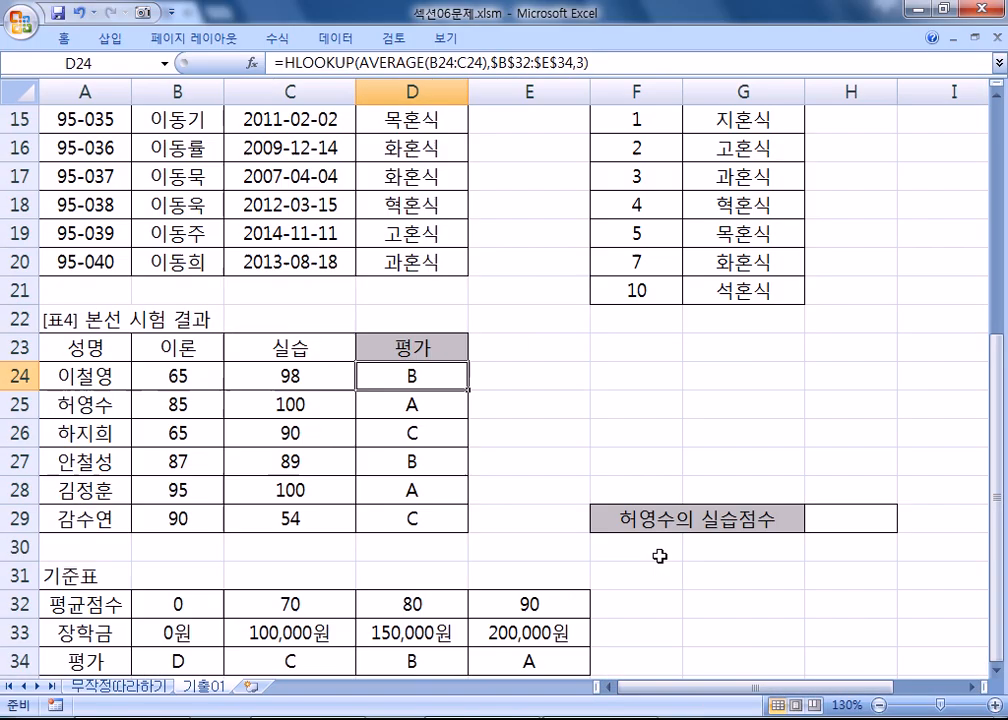
pyautogui.scroll(-2, 659, 553)
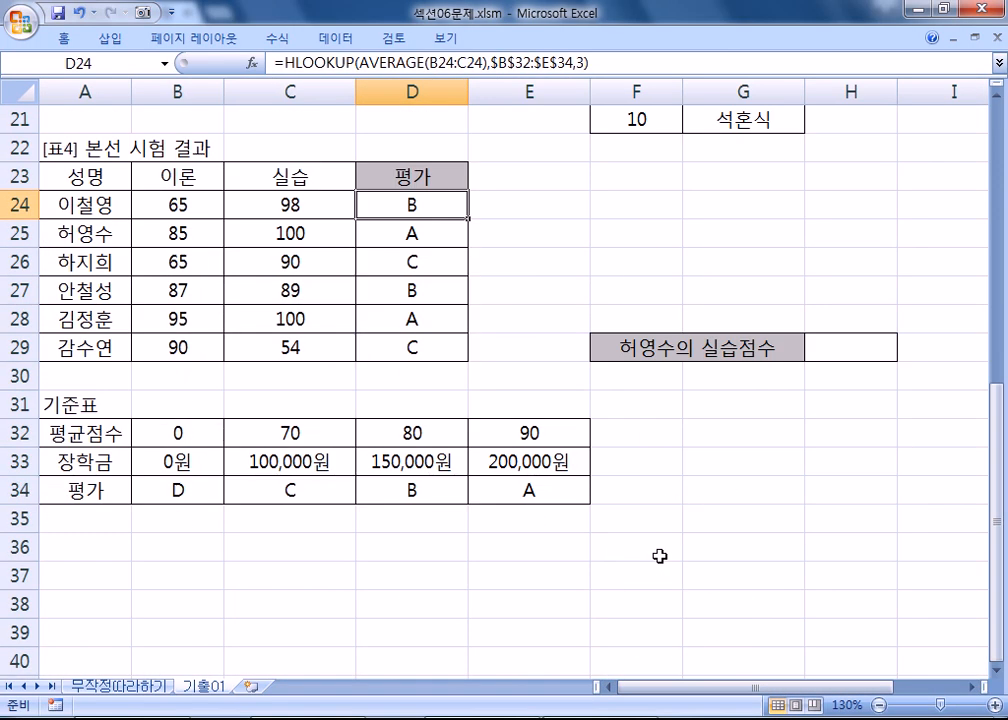
pyautogui.click(812, 349)
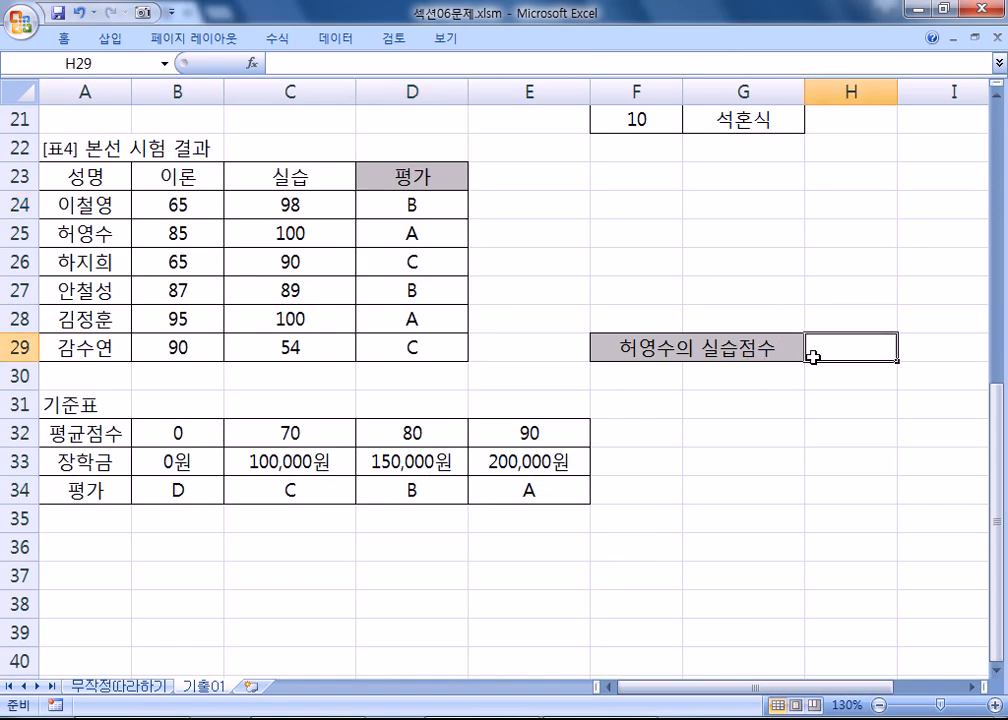
pyautogui.click(998, 671)
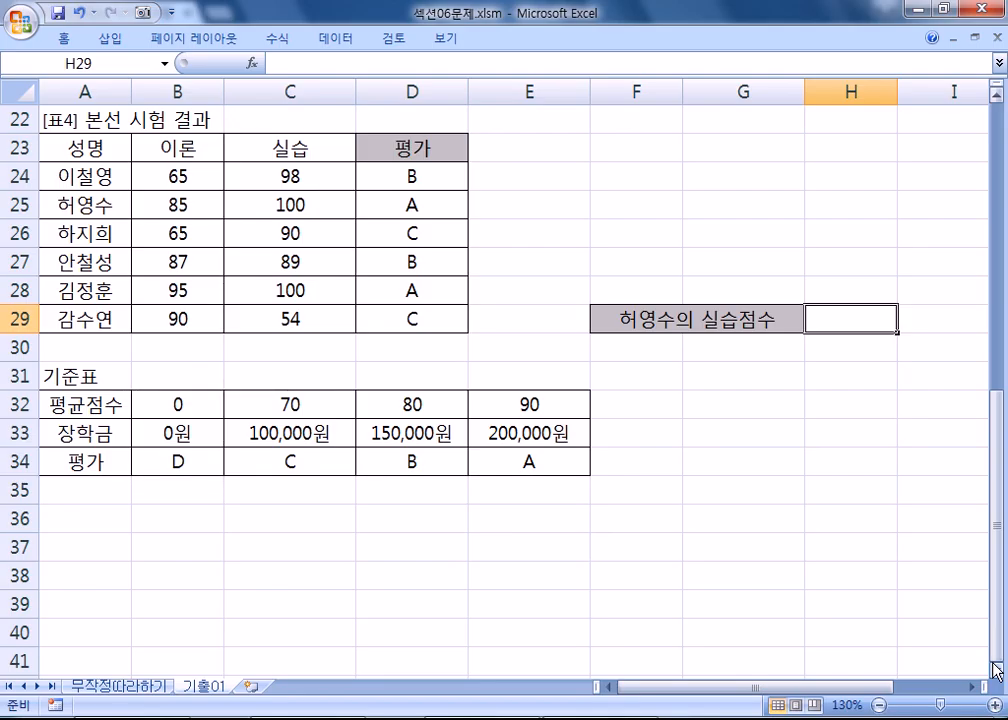
pyautogui.click(500, 175)
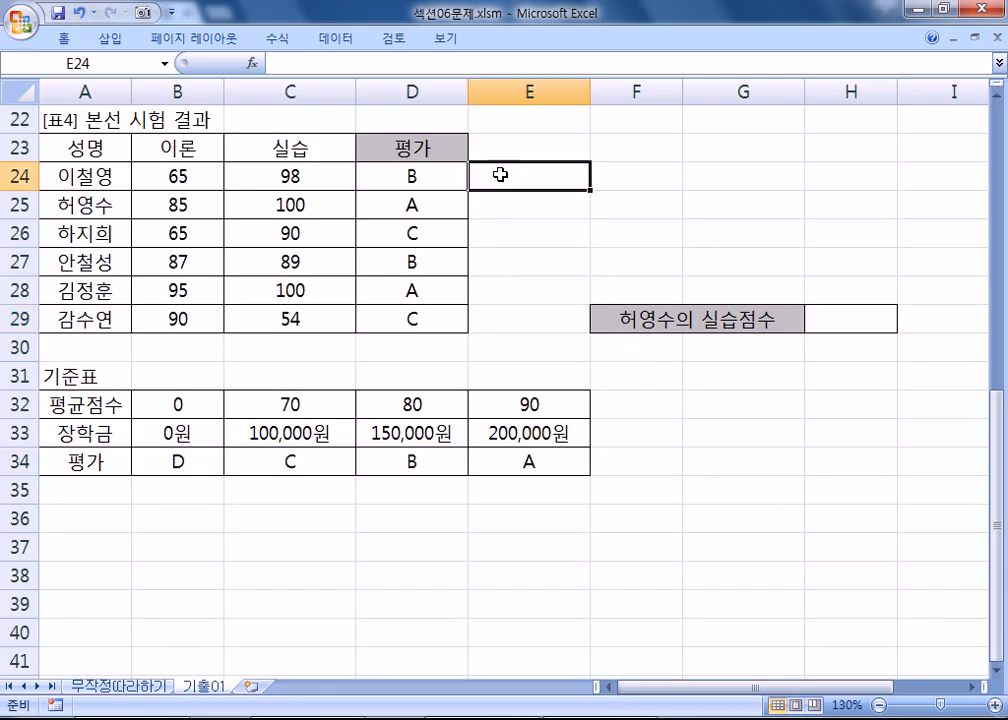
pyautogui.click(607, 313)
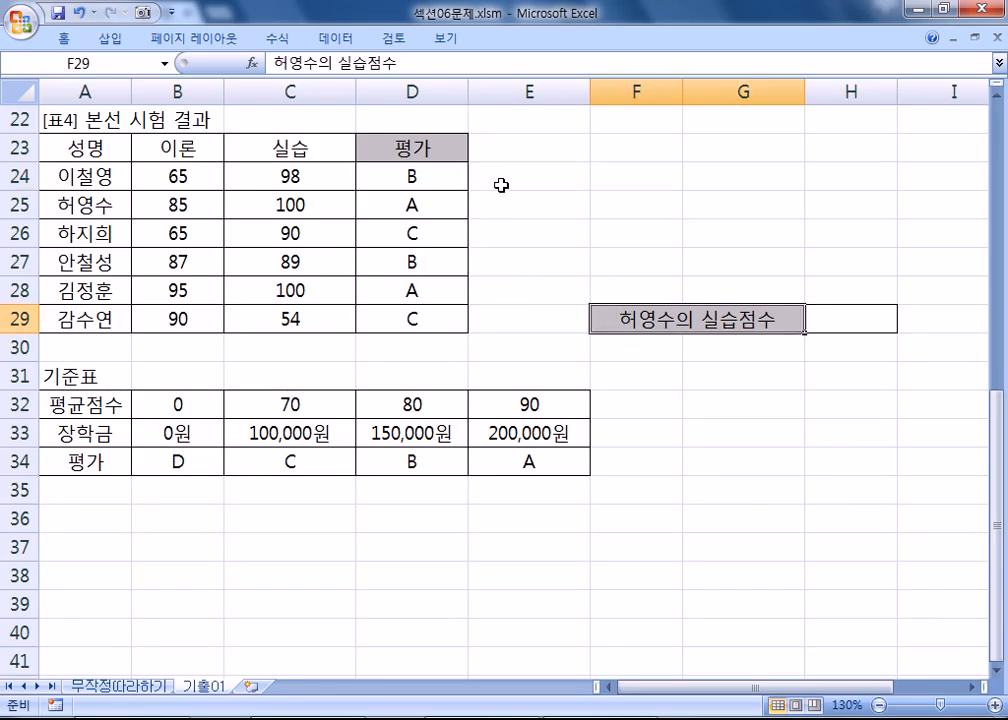
pyautogui.click(501, 180)
pyautogui.scroll(3, 499, 203)
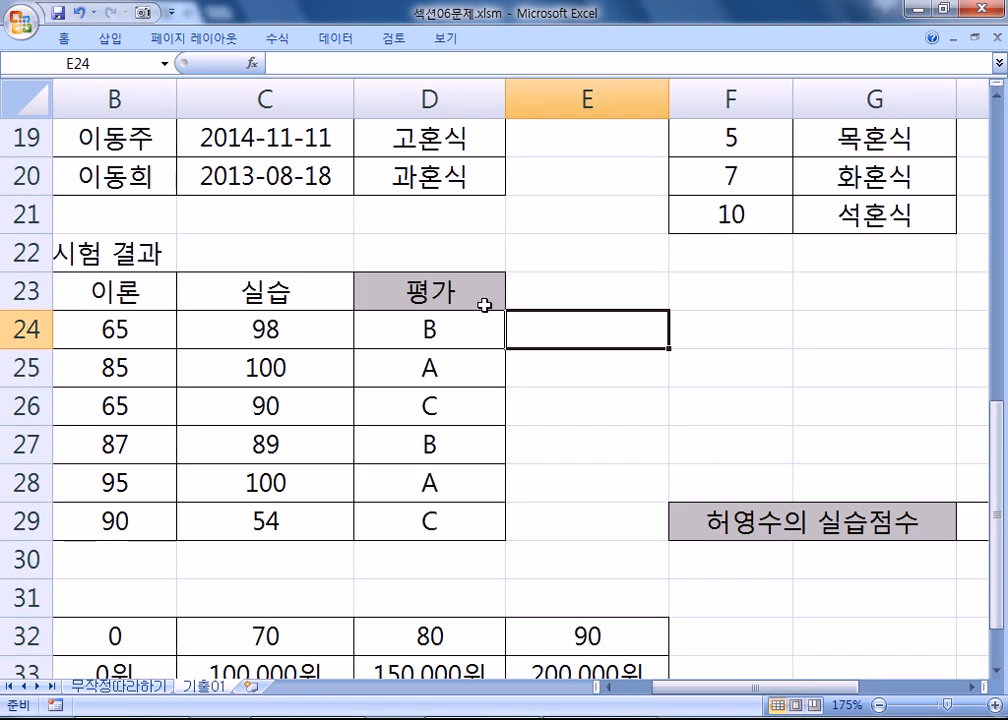
pyautogui.press('Home')
pyautogui.scroll(-1, 776, 340)
# - Enter the student's practice-score heading in E23 and left-align it
pyautogui.click(684, 182)
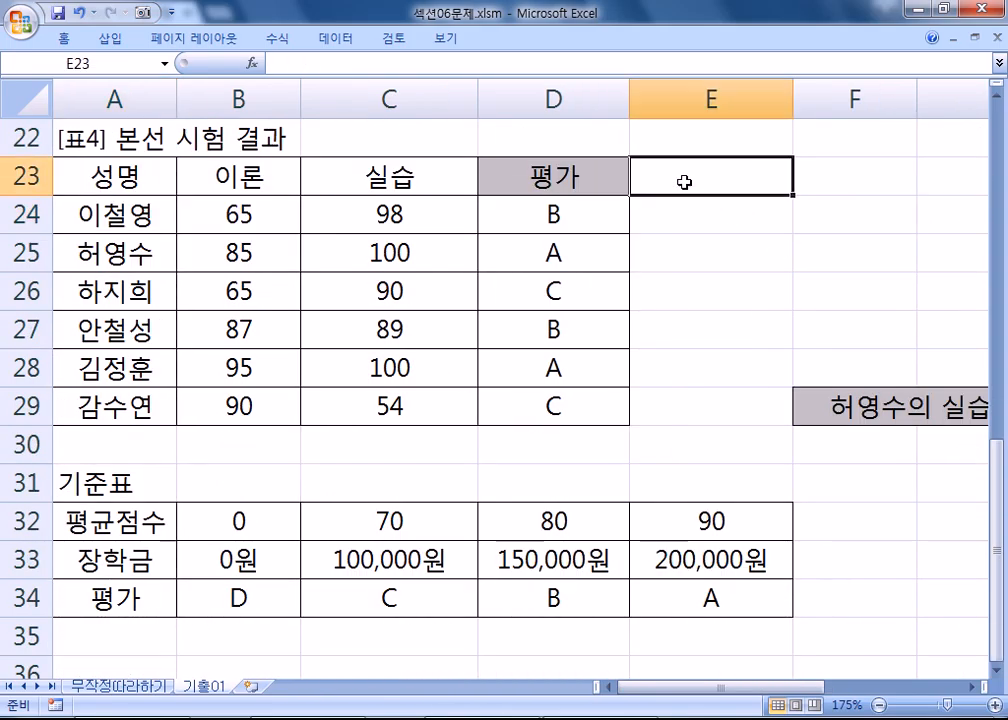
pyautogui.write('GJDIDT')
pyautogui.press('Escape')
pyautogui.write('허영수의 싥')
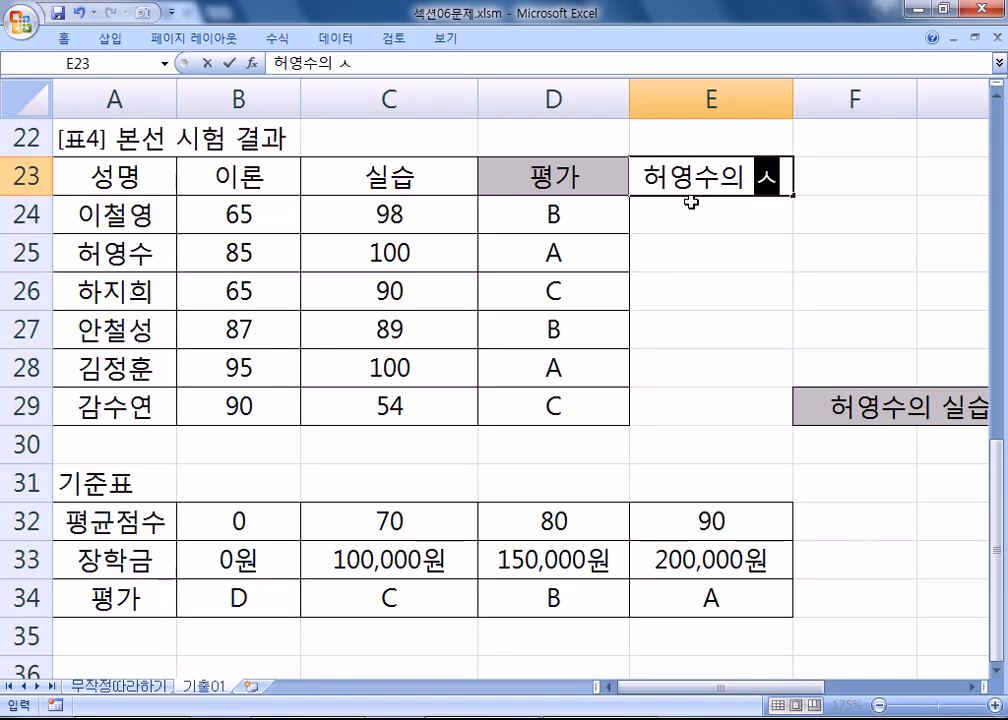
pyautogui.write('습점수')
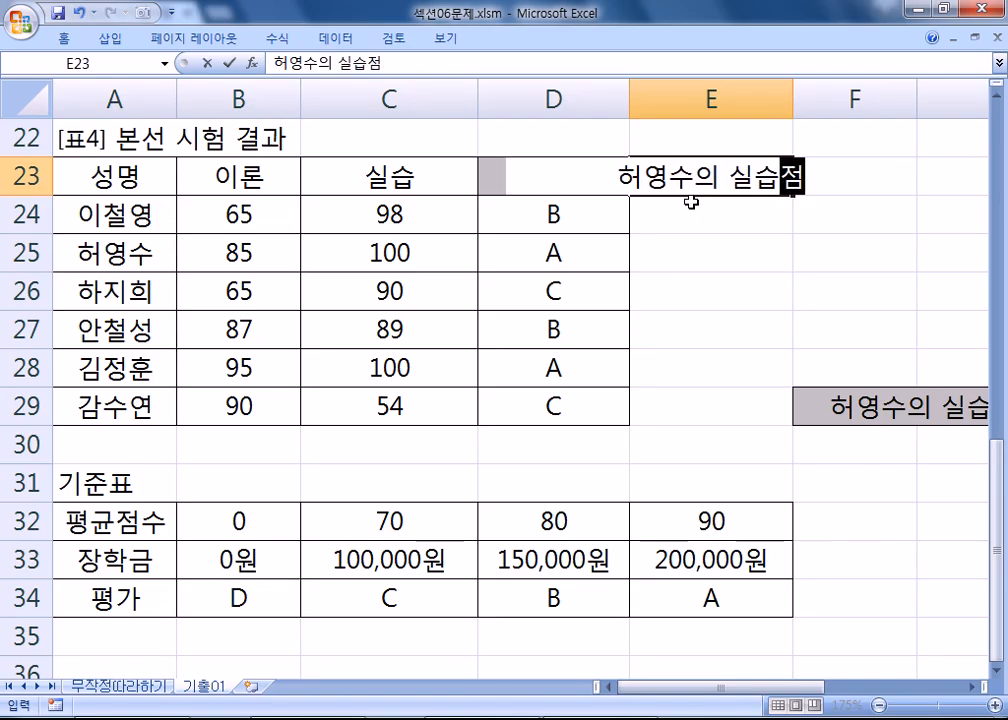
pyautogui.press('Return')
pyautogui.press('Up')
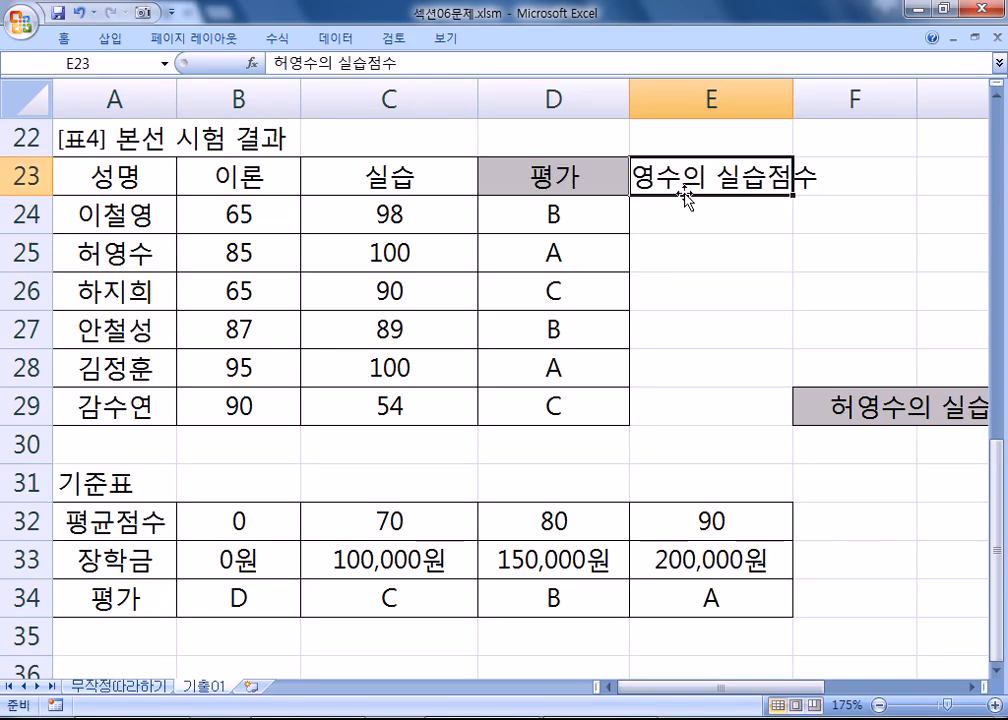
pyautogui.rightClick(684, 166)
pyautogui.click(742, 140)
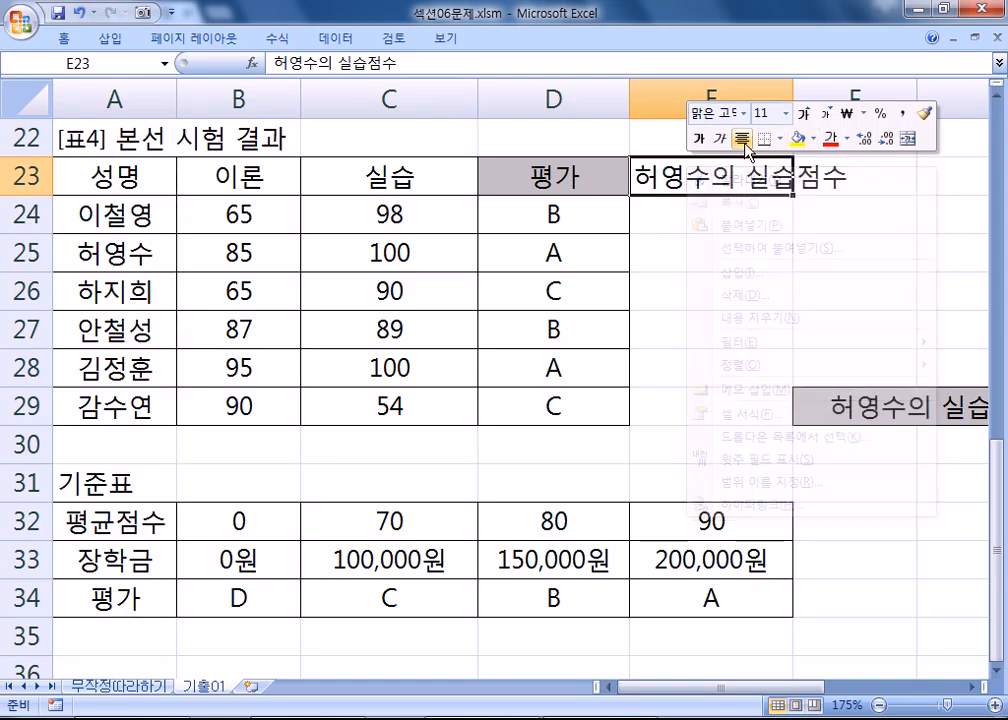
pyautogui.click(62, 38)
pyautogui.click(346, 102)
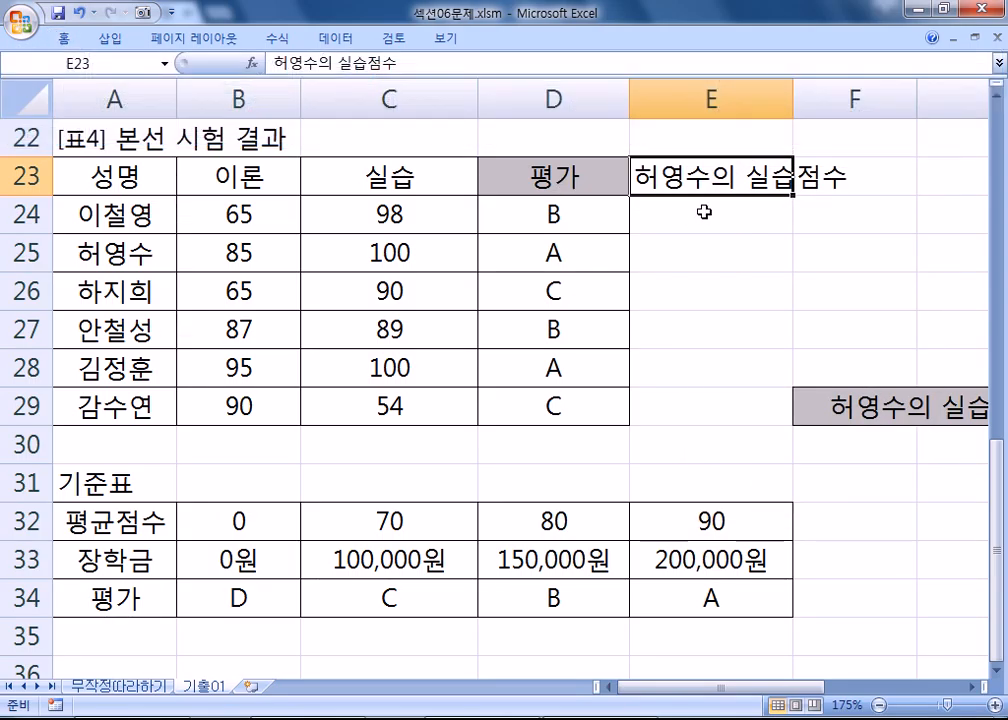
pyautogui.click(709, 218)
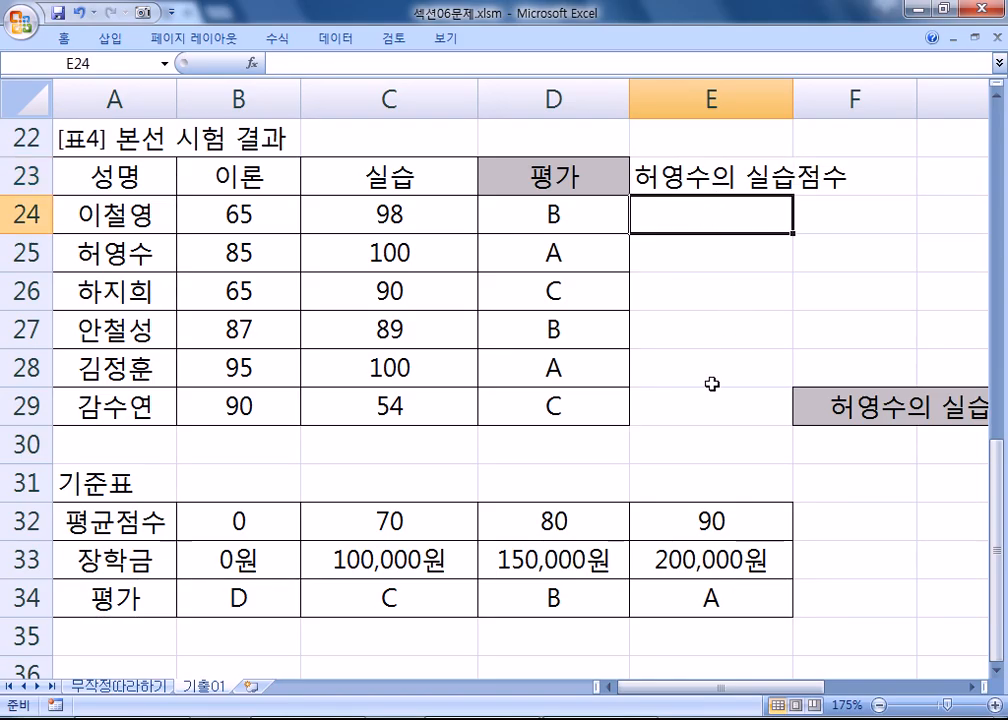
# - Highlight the practice score 100 in C25 with a yellow fill
pyautogui.moveTo(150, 214); pyautogui.dragTo(506, 404)
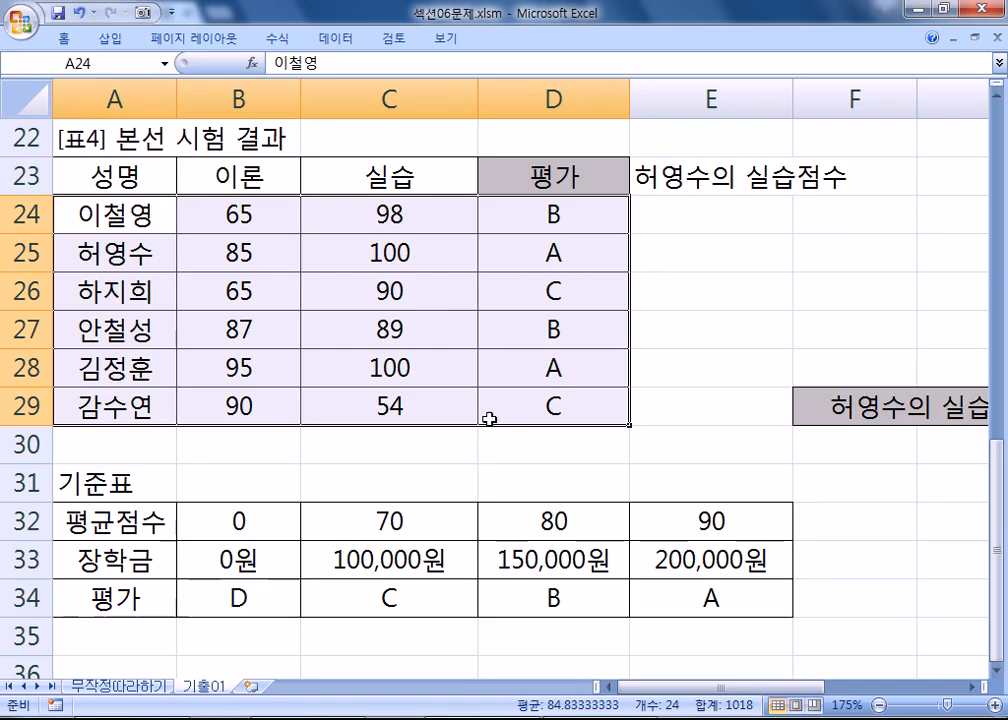
pyautogui.press('Return')
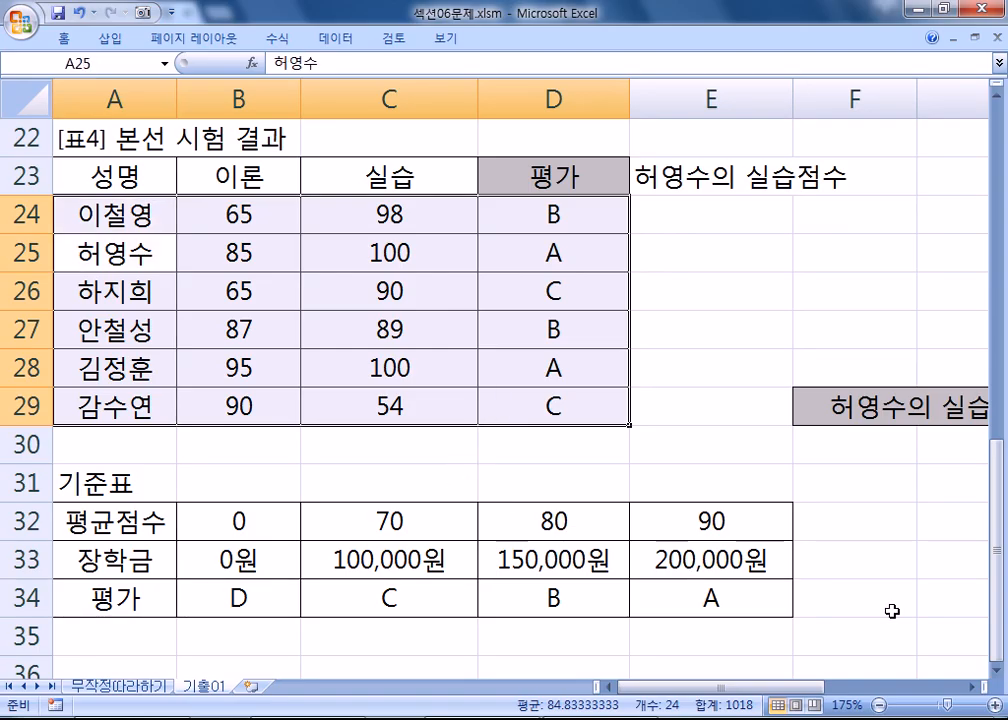
pyautogui.press('Tab')
pyautogui.press('Tab')
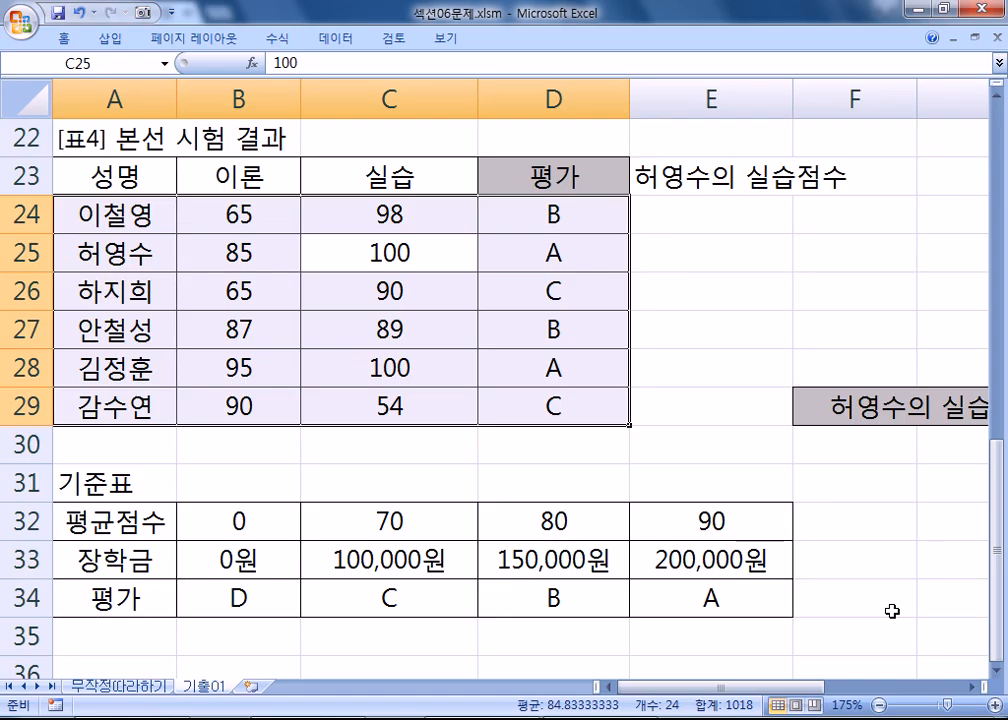
pyautogui.click(395, 255)
pyautogui.rightClick(390, 258)
pyautogui.click(499, 225)
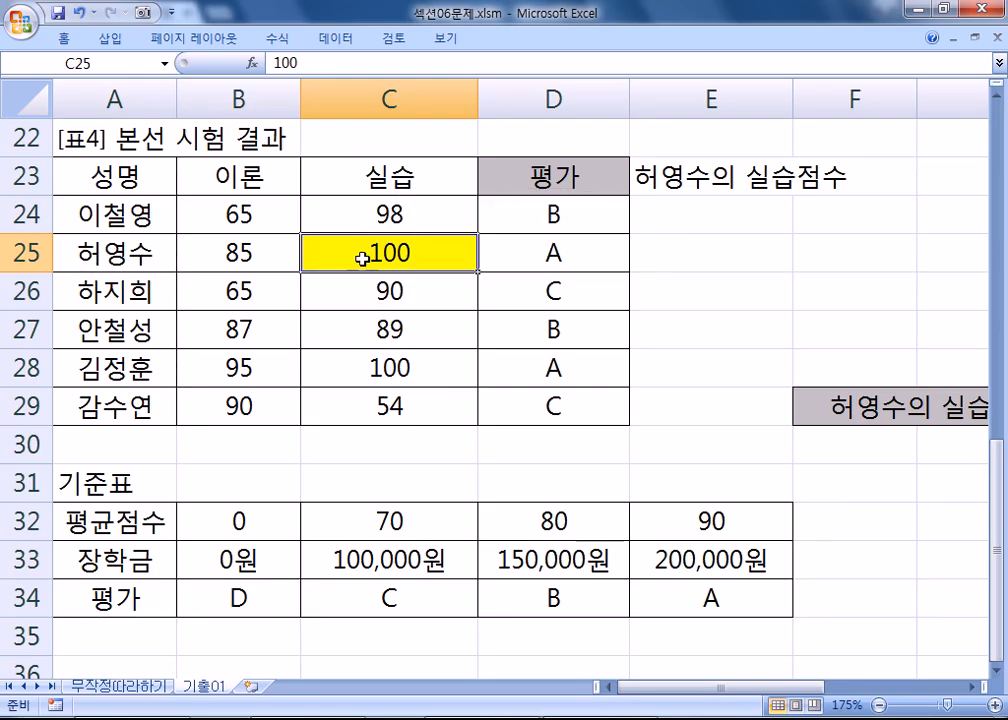
# - Reselect the score table A24:D29, move to C25, and bring up the formula notes
pyautogui.click(95, 172)
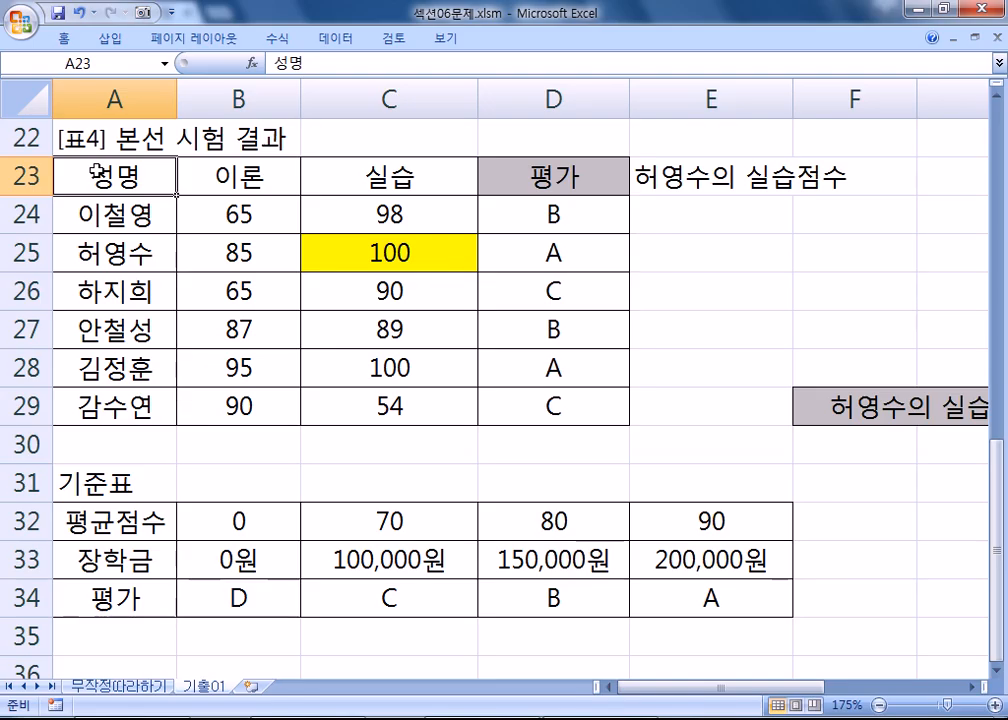
pyautogui.press('Down')
pyautogui.press('Down')
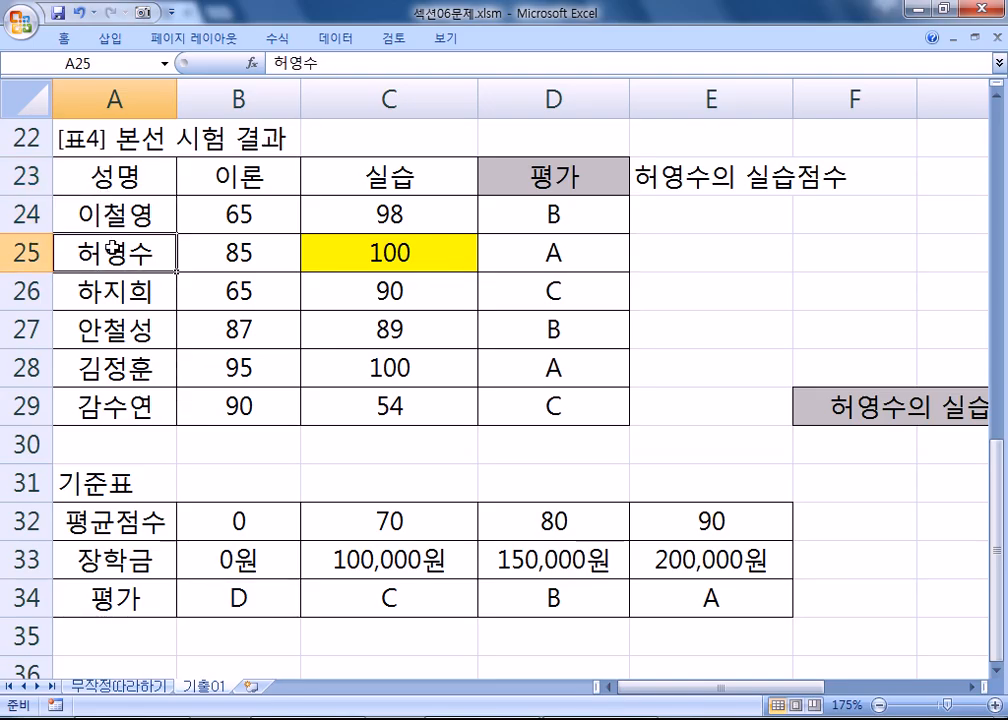
pyautogui.moveTo(100, 213); pyautogui.dragTo(484, 372)
pyautogui.press('Return')
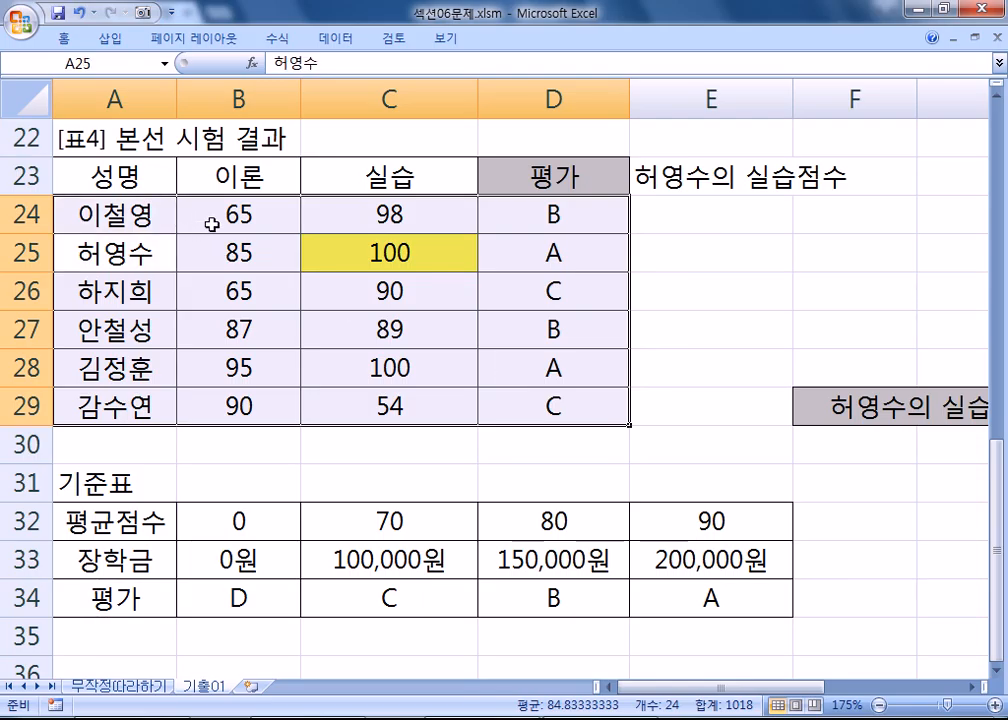
pyautogui.press('Tab')
pyautogui.press('Tab')
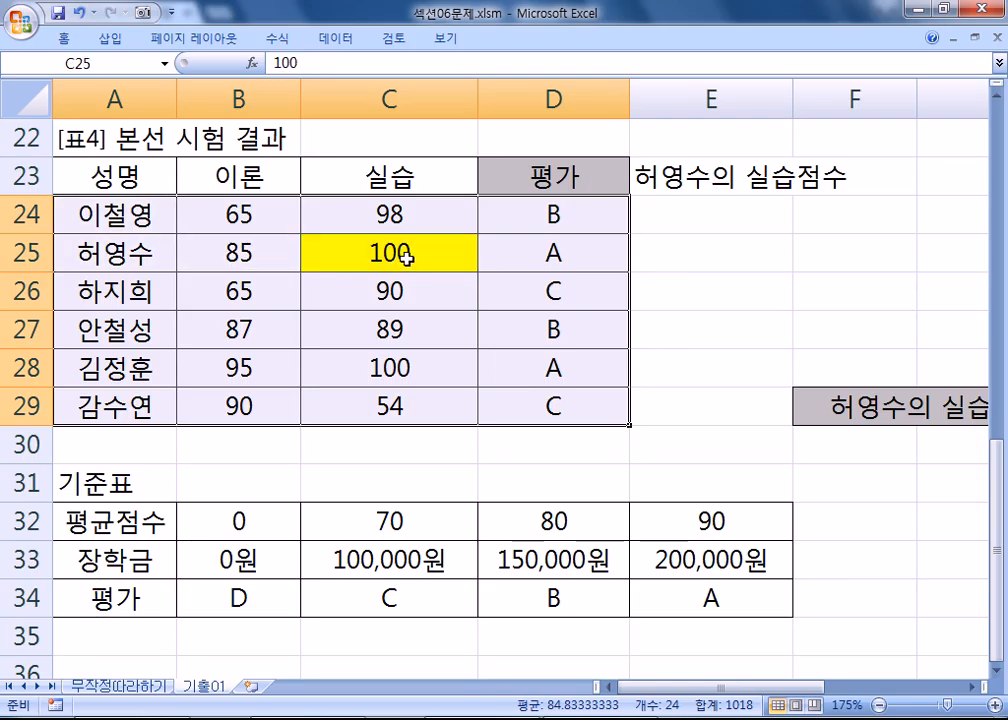
pyautogui.hotkey('alt', 'Tab')
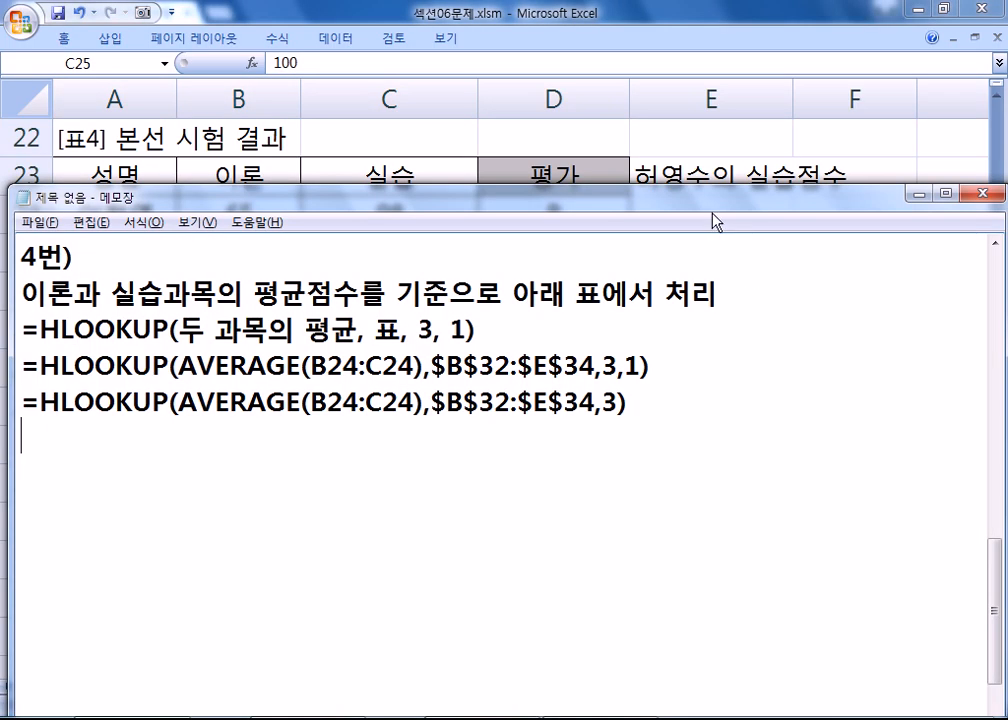
# - Write the '5번)' heading and the '=INDEX(범위, 줄, 칸)' syntax line in Notepad
pyautogui.write('5QJS')
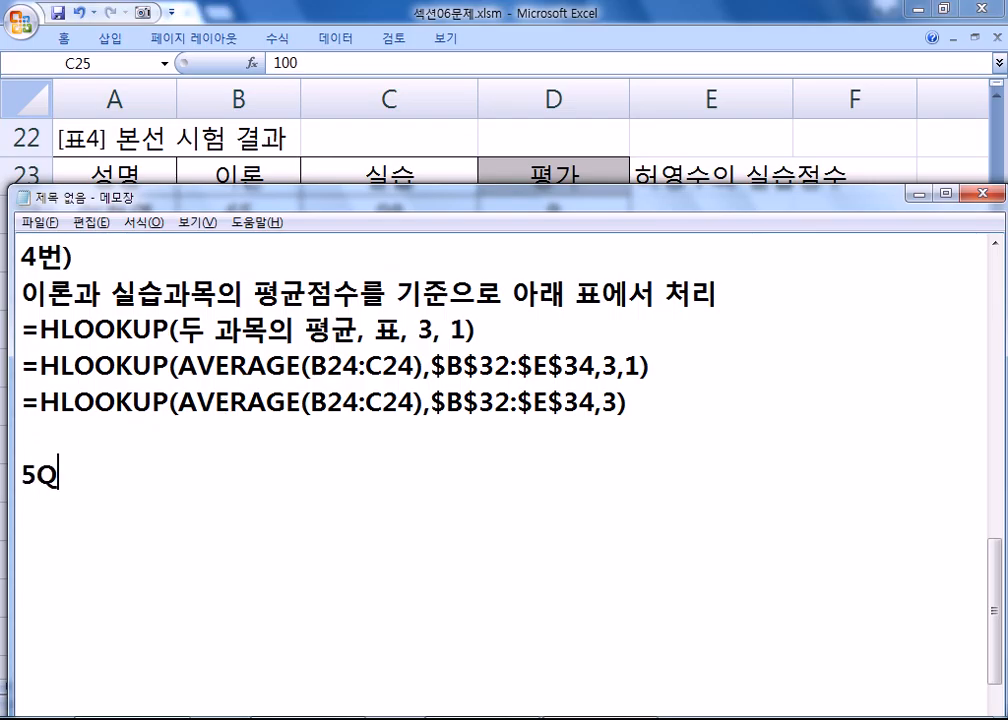
pyautogui.press('BackSpace')
pyautogui.press('BackSpace')
pyautogui.press('BackSpace')
pyautogui.write('번)')
pyautogui.press('Return')
pyautogui.scroll(-2, 38, 546)
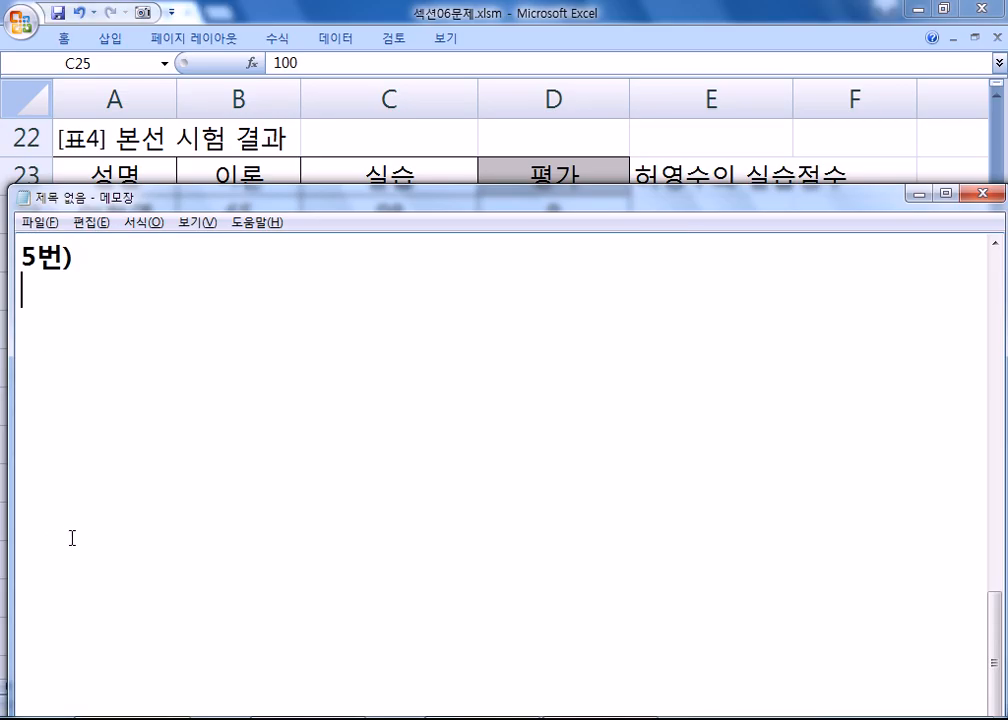
pyautogui.write('-')
pyautogui.press('BackSpace')
pyautogui.write('=INDEX(')
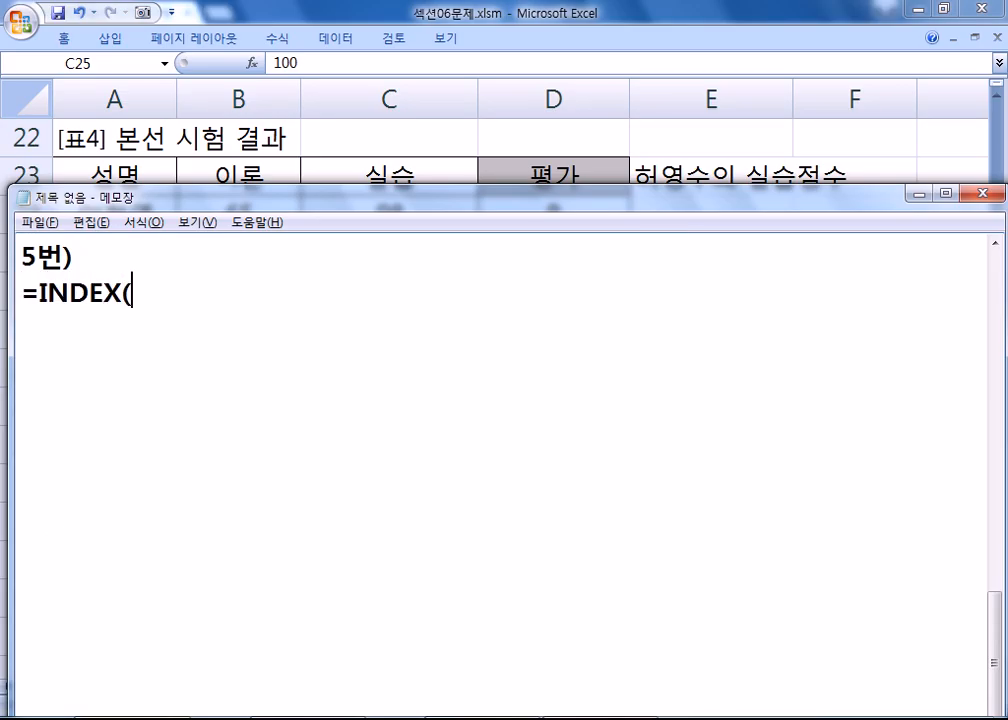
pyautogui.write('범ㅇ위, 줄, 칸)')
pyautogui.press('Return')
# - Add the explanation that INDEX finds the data at a given row and column, then return to Excel
pyautogui.write('해당 범위에서 몇')
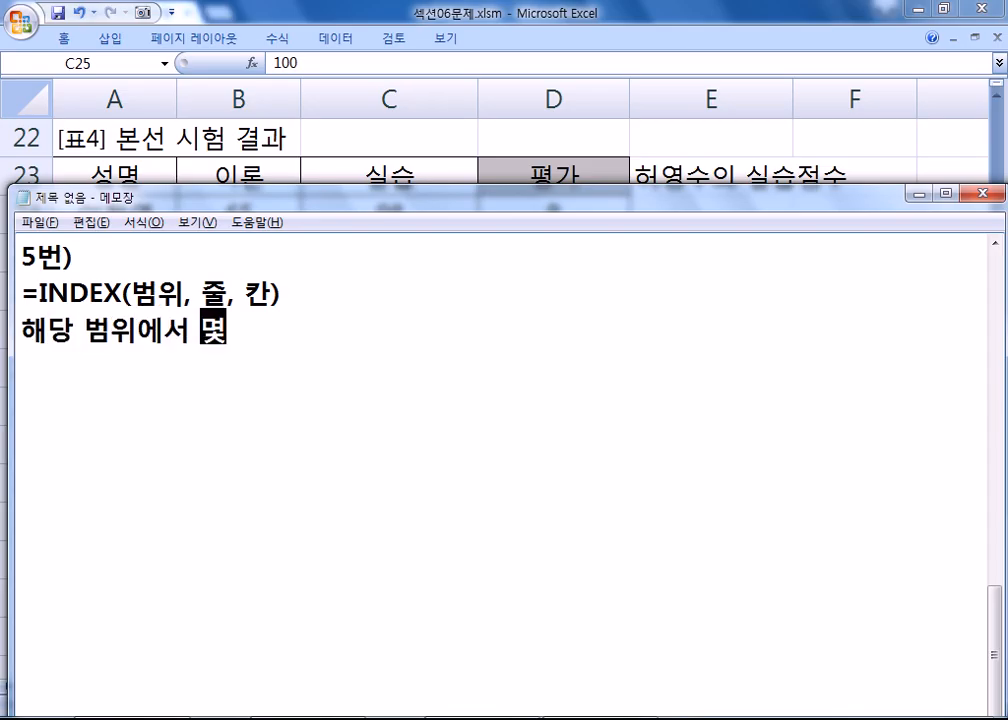
pyautogui.write('번째 ㅈ줄, ')
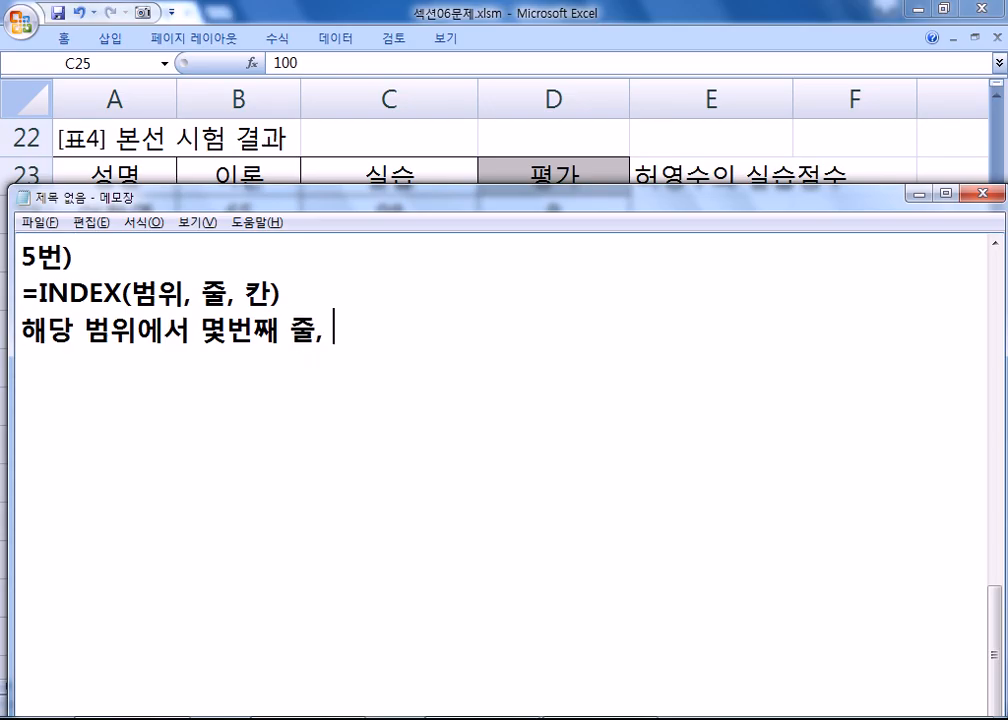
pyautogui.write('몇 번째 칸)')
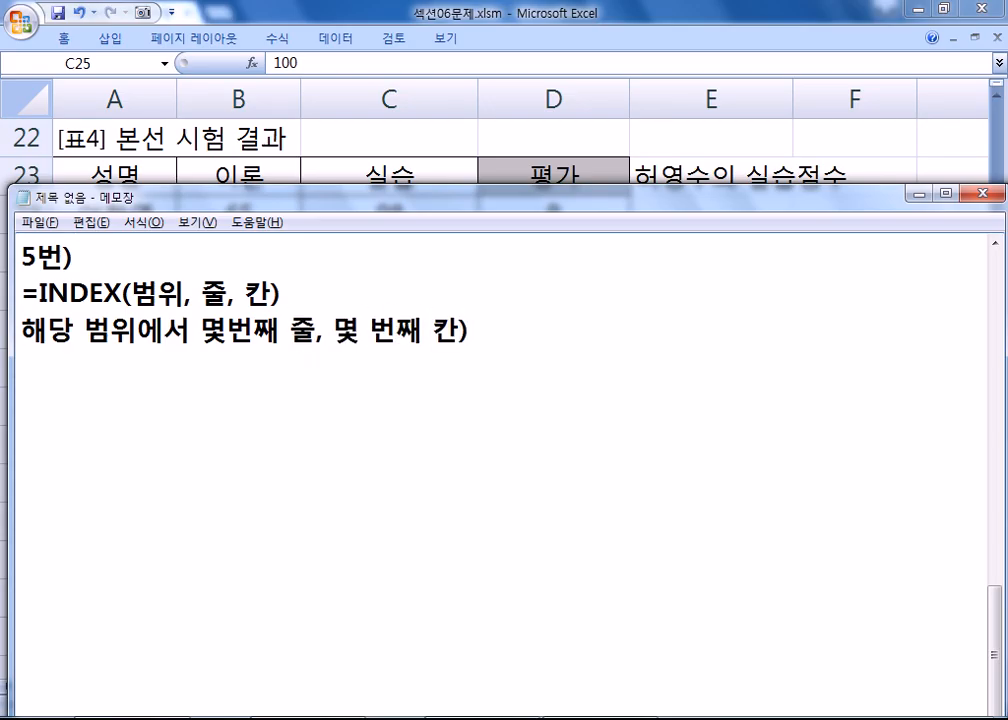
pyautogui.press('Left')
pyautogui.press('Left')
pyautogui.press('Left')
pyautogui.press('End')
pyautogui.press('BackSpace')
pyautogui.write('에 해당하는 ㄷㅇ')
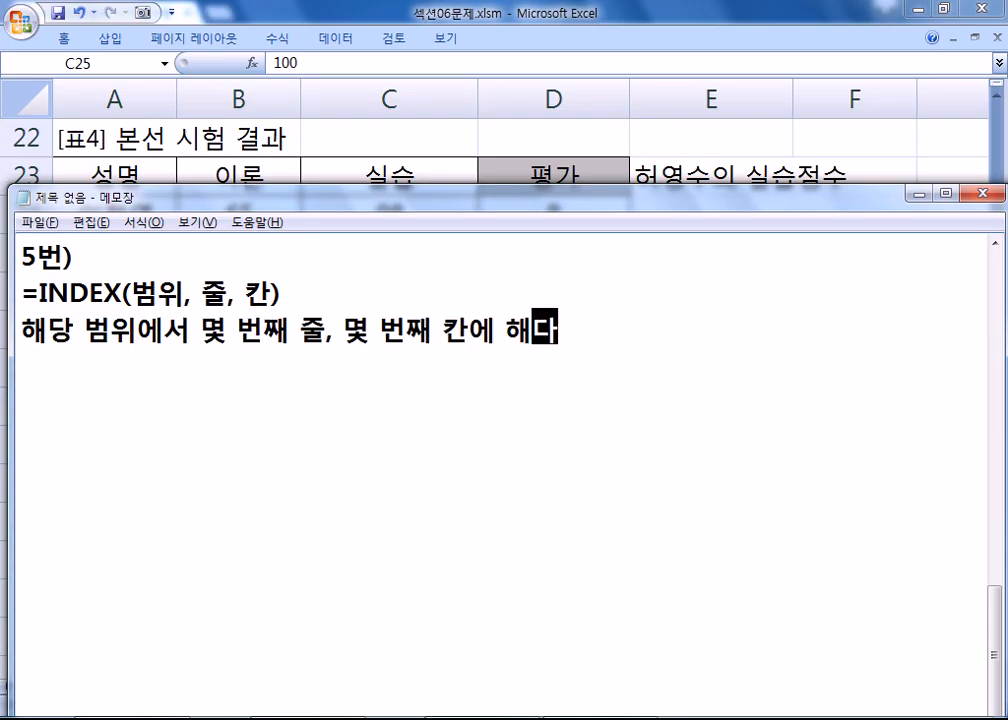
pyautogui.press('BackSpace')
pyautogui.press('BackSpace')
pyautogui.write('딩')
pyautogui.press('BackSpace')
pyautogui.press('BackSpace')
pyautogui.write('ㅔㅇㅣ터를 찾앗')
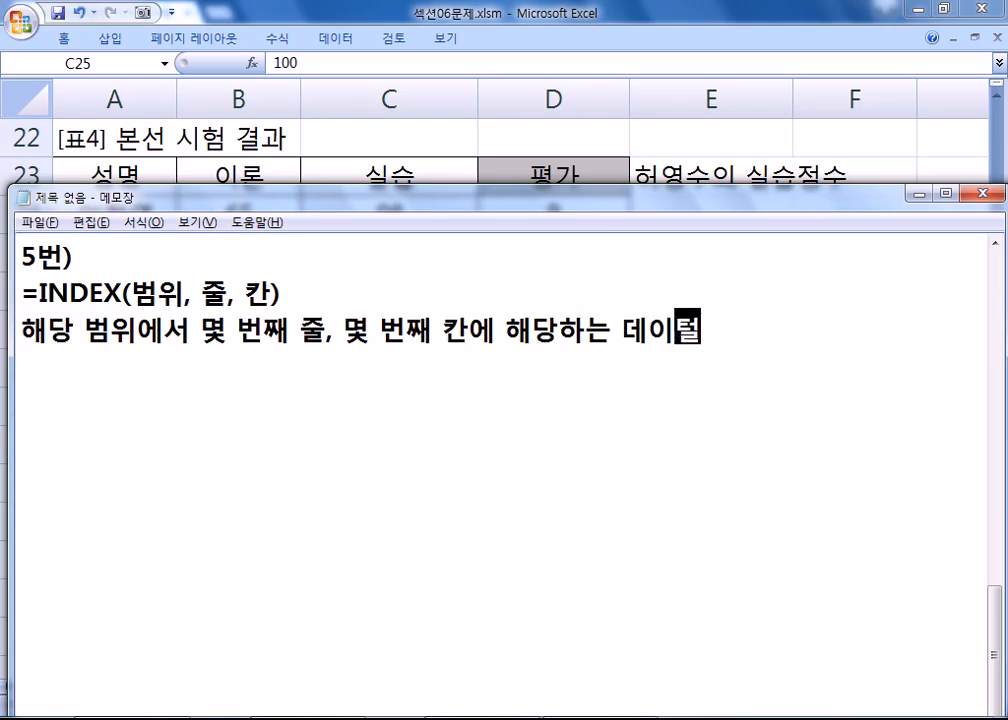
pyautogui.write('ㅏ')
pyautogui.press('Return')
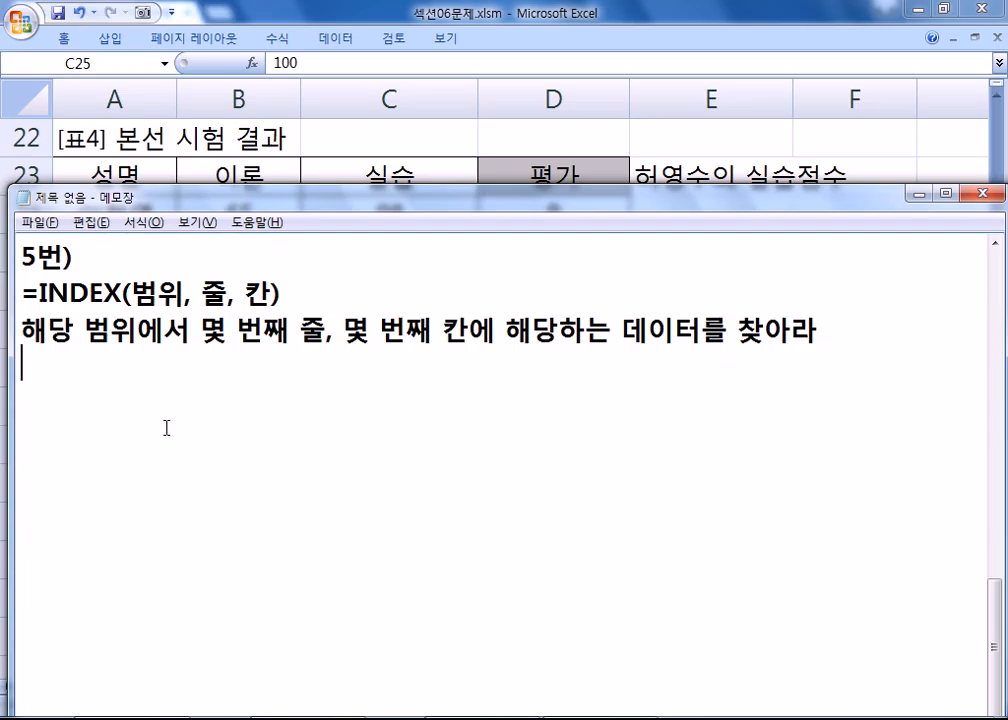
pyautogui.hotkey('alt', 'Tab')
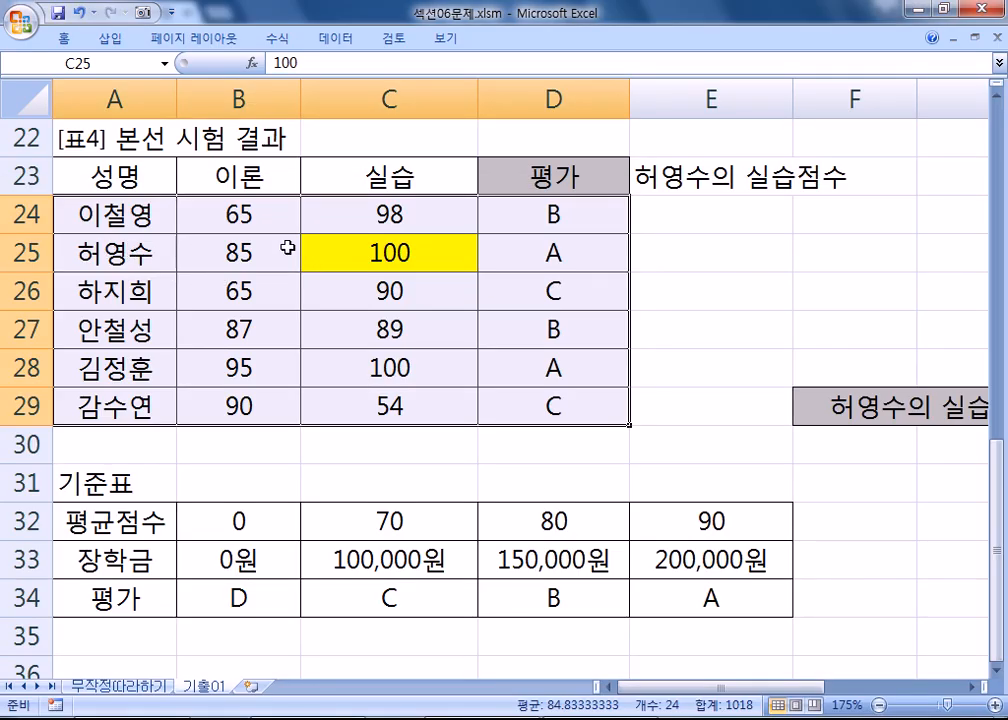
pyautogui.click(393, 254)
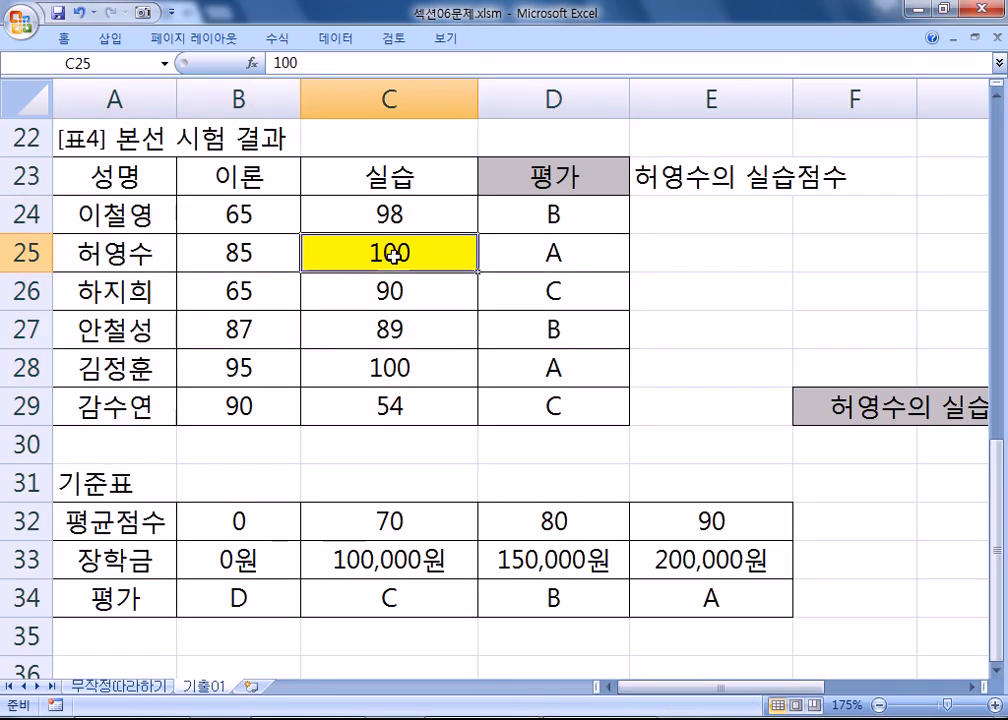
pyautogui.click(113, 177)
pyautogui.moveTo(113, 177); pyautogui.dragTo(394, 291)
pyautogui.press('Return')
pyautogui.press('Return')
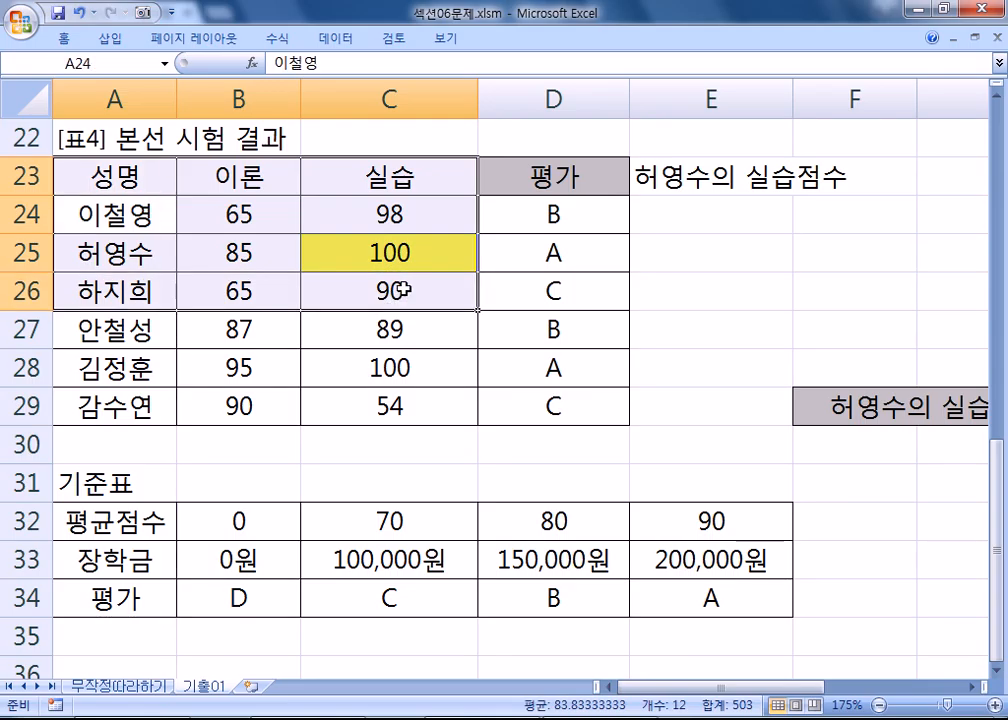
pyautogui.moveTo(112, 212); pyautogui.dragTo(419, 396)
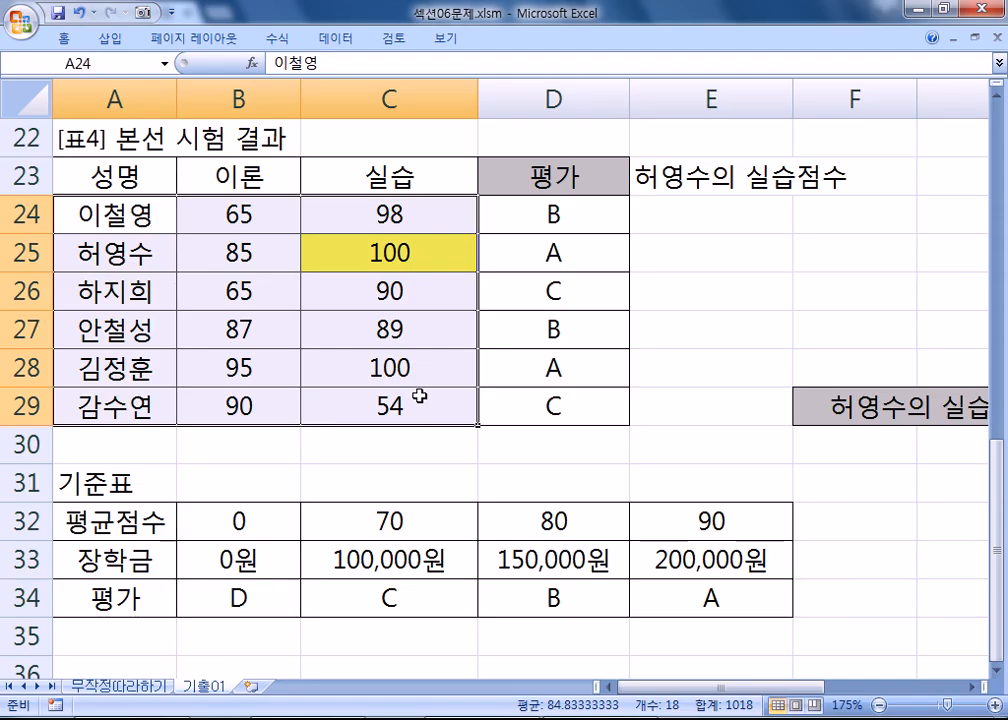
pyautogui.press('Return')
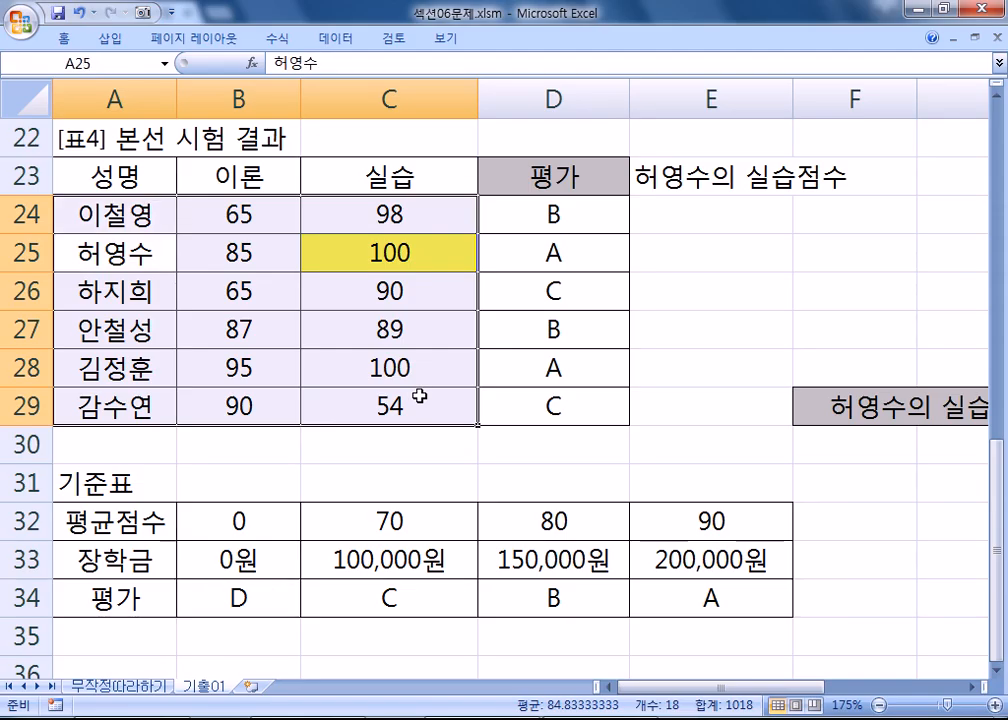
pyautogui.moveTo(372, 178); pyautogui.dragTo(386, 396)
pyautogui.moveTo(230, 178); pyautogui.dragTo(349, 392)
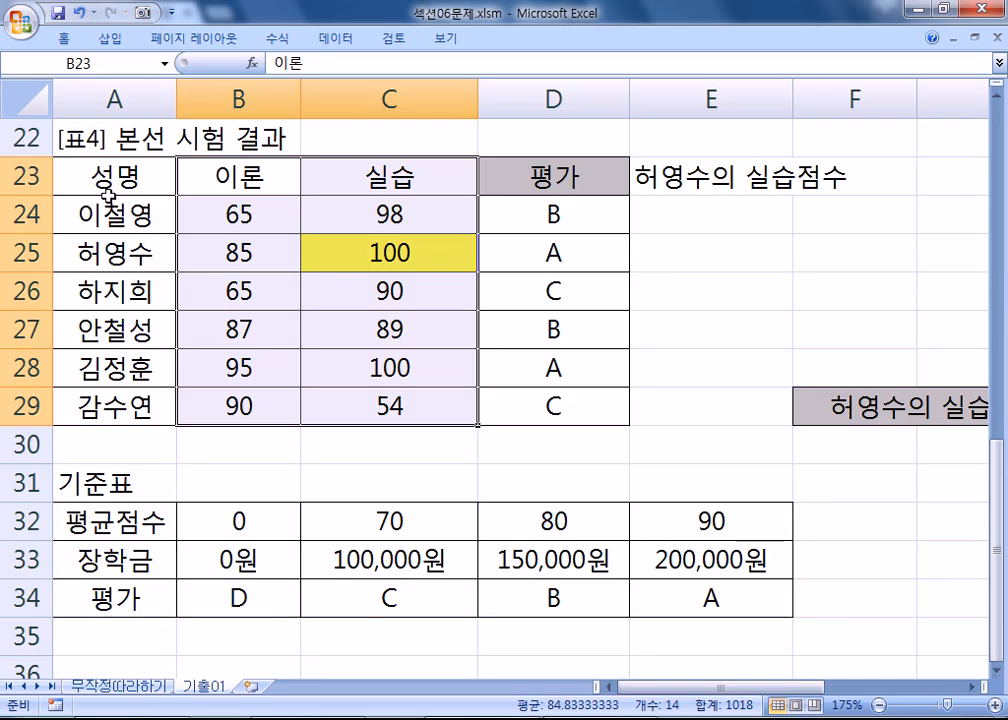
pyautogui.moveTo(97, 214); pyautogui.dragTo(362, 400)
pyautogui.moveTo(100, 176); pyautogui.dragTo(405, 405)
pyautogui.click(695, 226)
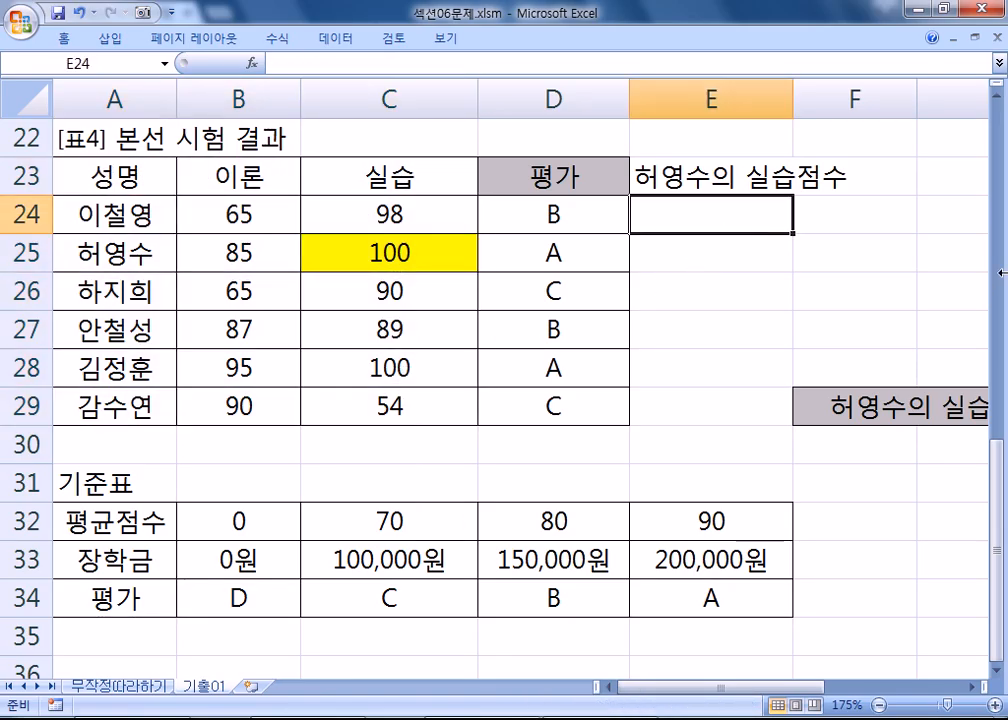
# - Enter =INDEX(A23:C29,3,3) in E24, correcting the arguments from 2,2
pyautogui.write('=index(')
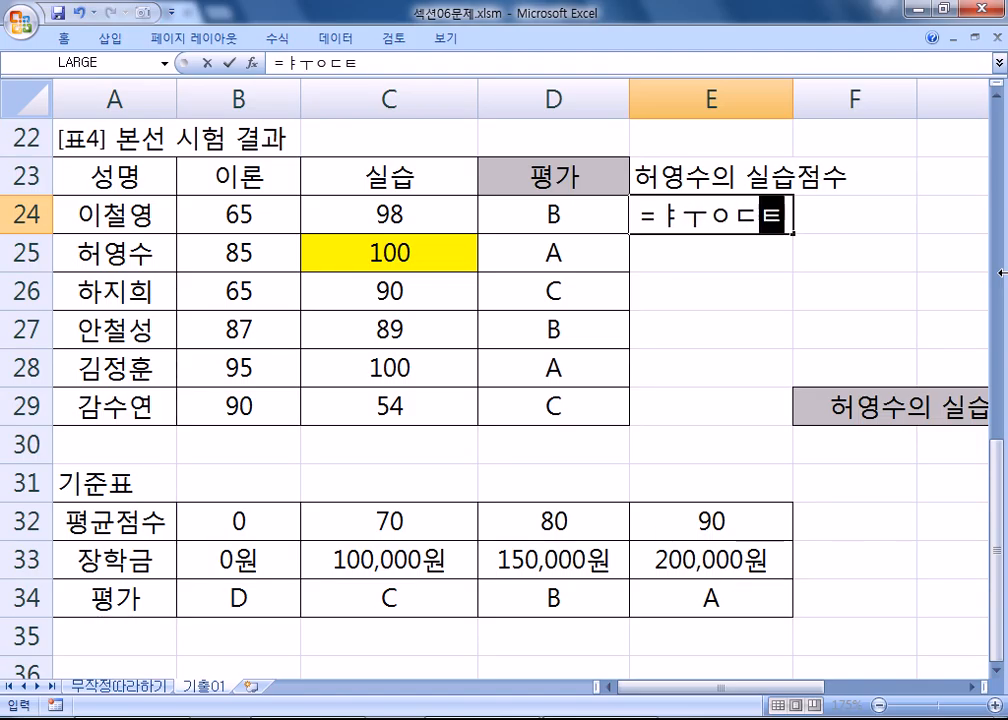
pyautogui.moveTo(100, 176); pyautogui.dragTo(460, 410)
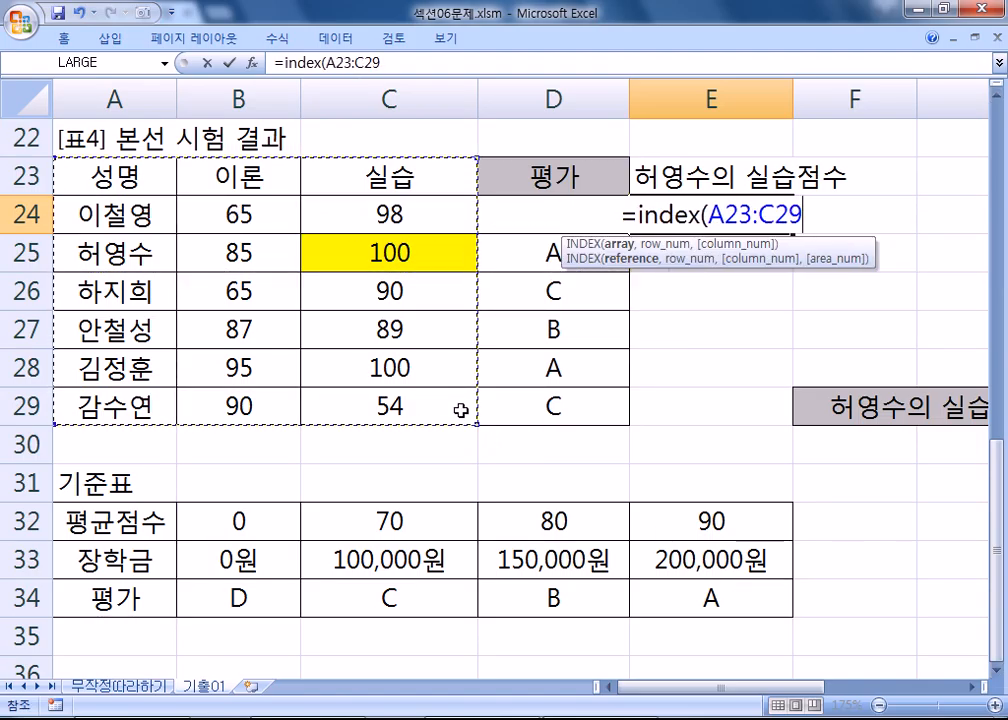
pyautogui.write(',2,2')
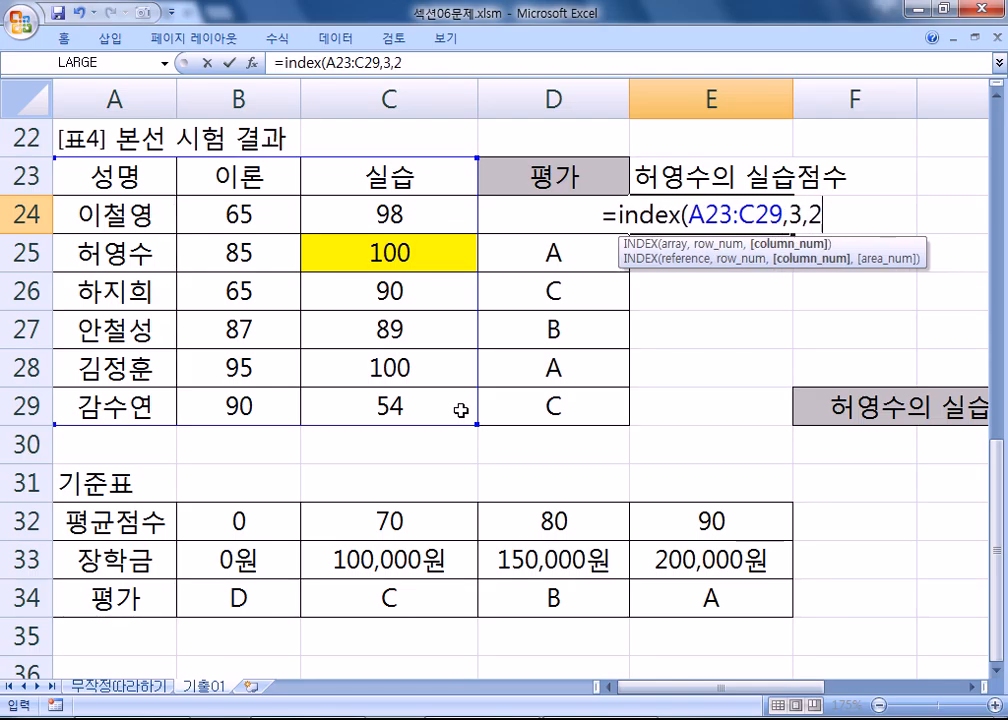
pyautogui.press('Return')
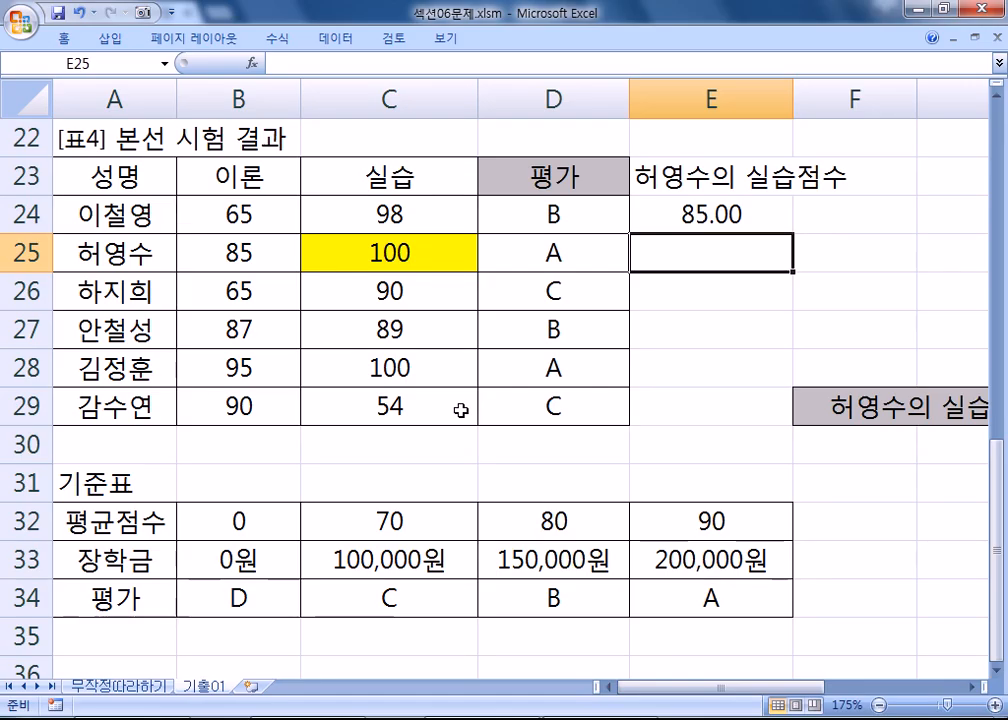
pyautogui.press('Up')
pyautogui.press('F2')
pyautogui.press('Left')
pyautogui.press('Left')
pyautogui.write('3')
pyautogui.press('Delete')
pyautogui.press('Return')
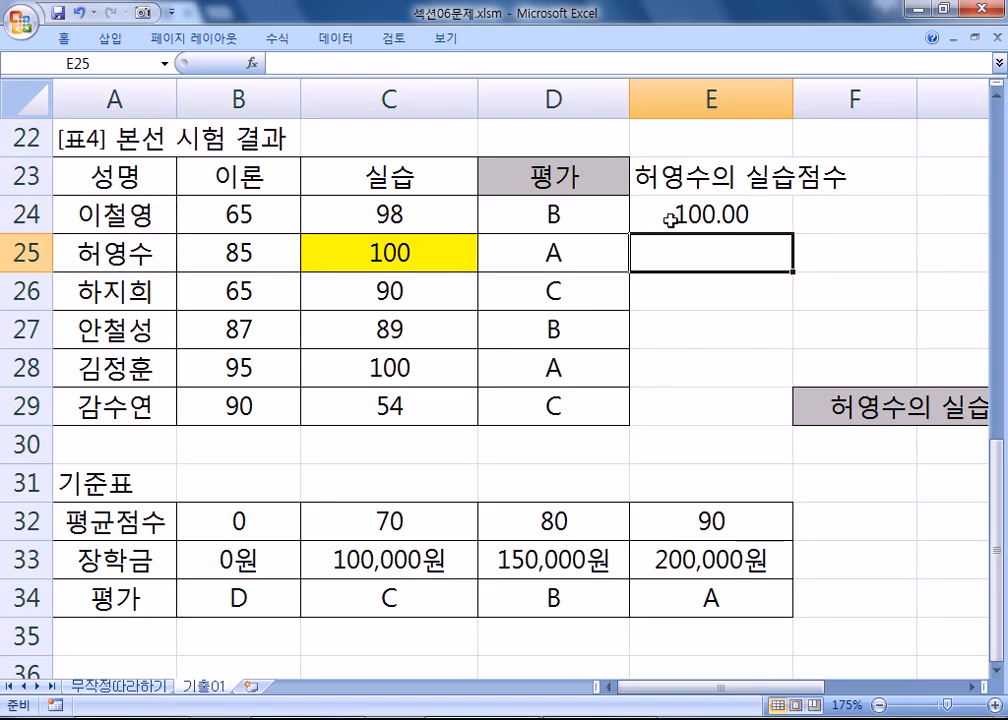
# - Format E24 as General so 100 shows without decimals
pyautogui.click(675, 214)
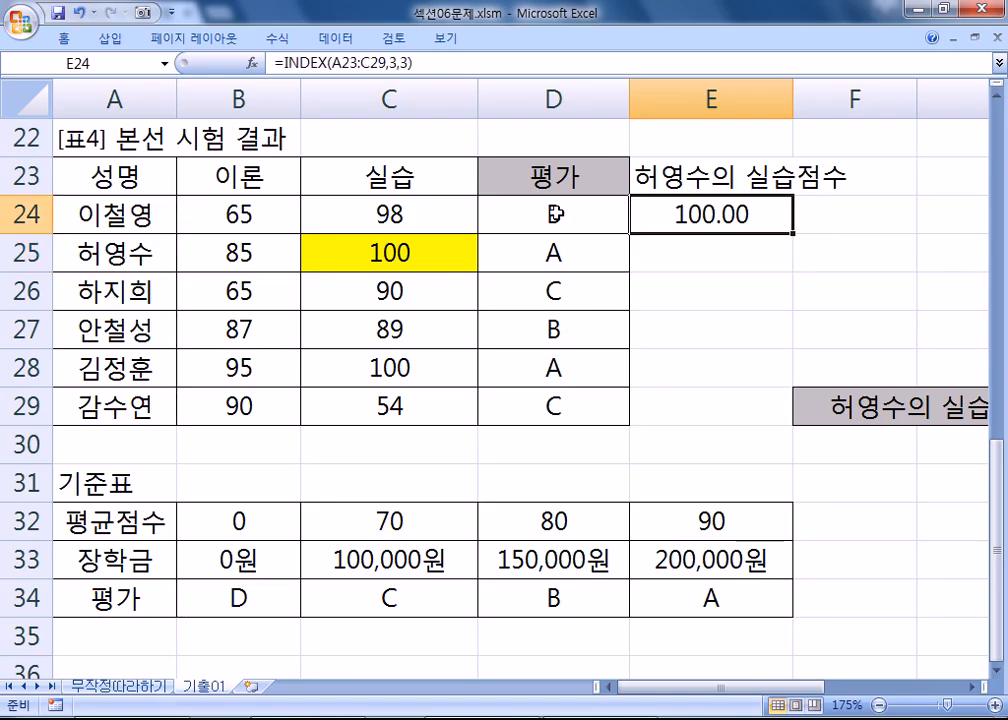
pyautogui.hotkey('ctrl', '1')
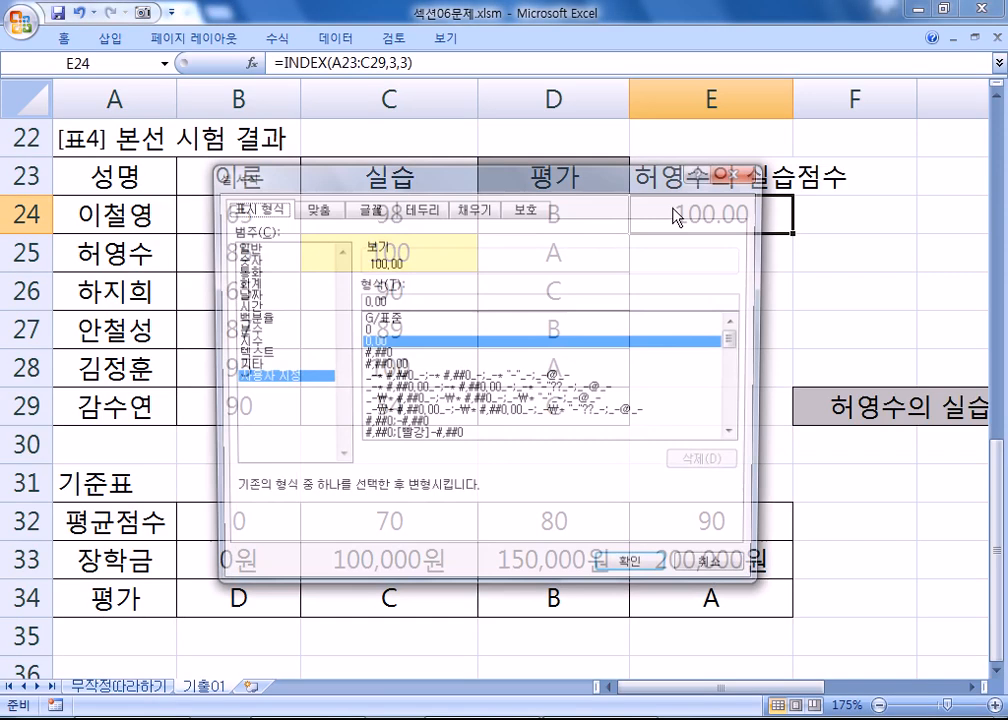
pyautogui.click(240, 247)
pyautogui.click(634, 570)
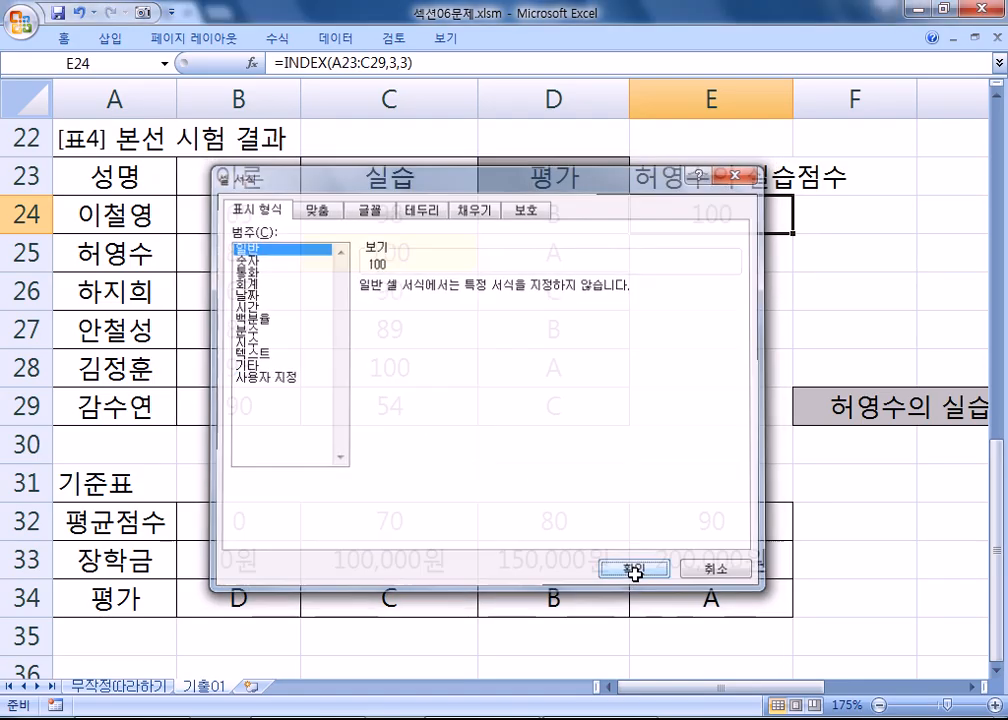
# - Copy E24's formula into E25, then clear E25 after it returns 90
pyautogui.hotkey('ctrl', 'c')
pyautogui.click(765, 253)
pyautogui.press('Return')
pyautogui.hotkey('ctrl', 'Return')
pyautogui.press('Delete')
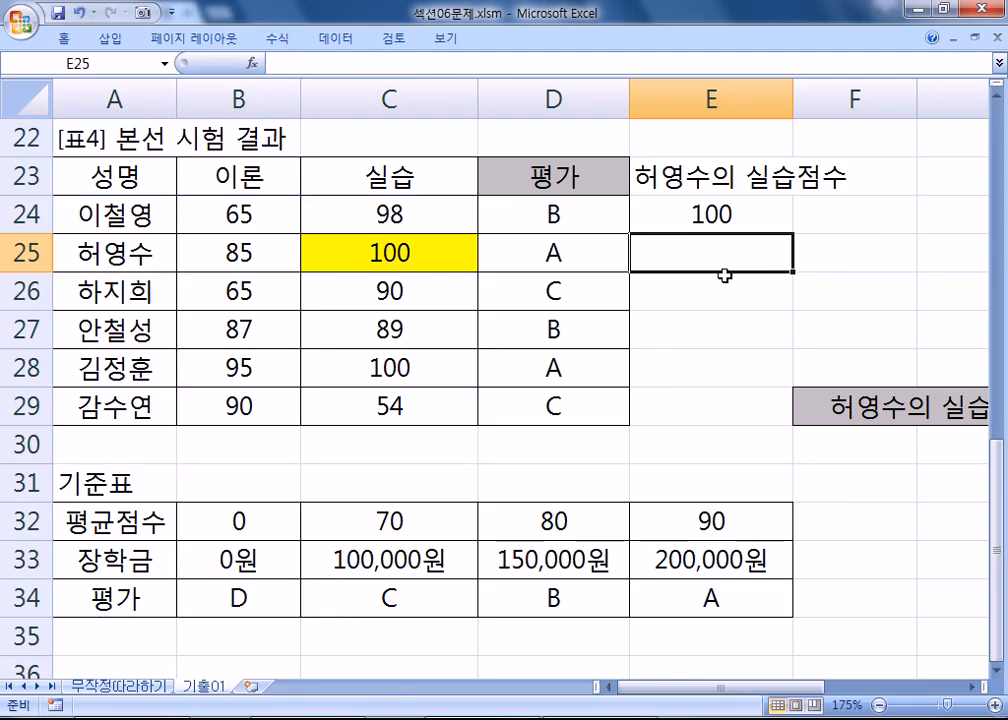
# - Enter =INDEX(A24:D29,2,3) in E25, using the data rows without the header
pyautogui.write('=INDEX')
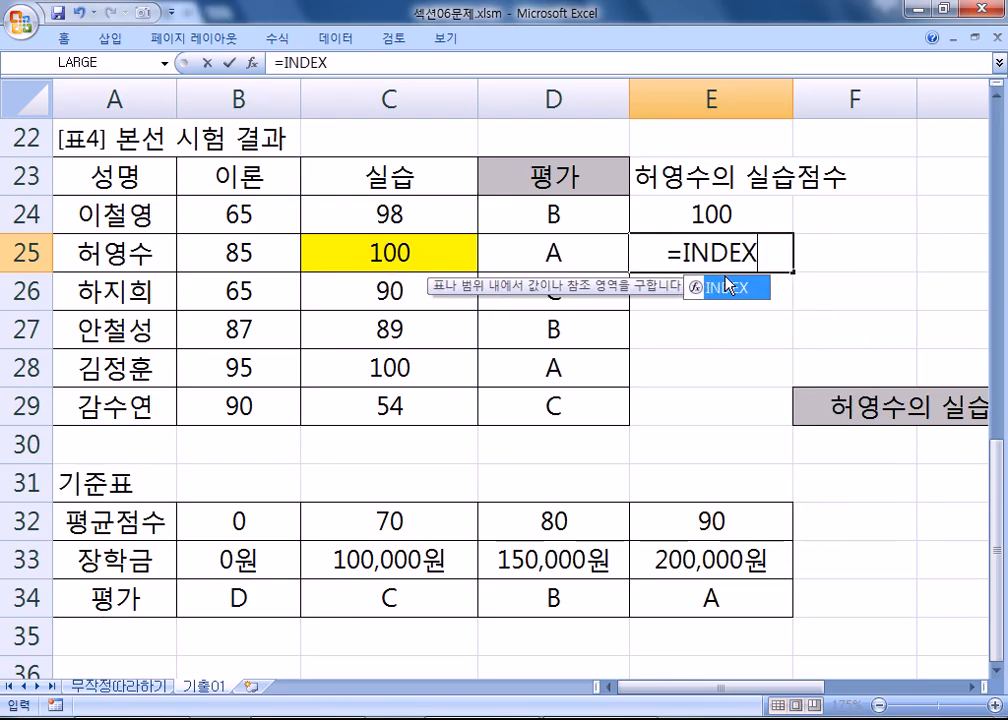
pyautogui.write('(')
pyautogui.moveTo(105, 210); pyautogui.dragTo(515, 400)
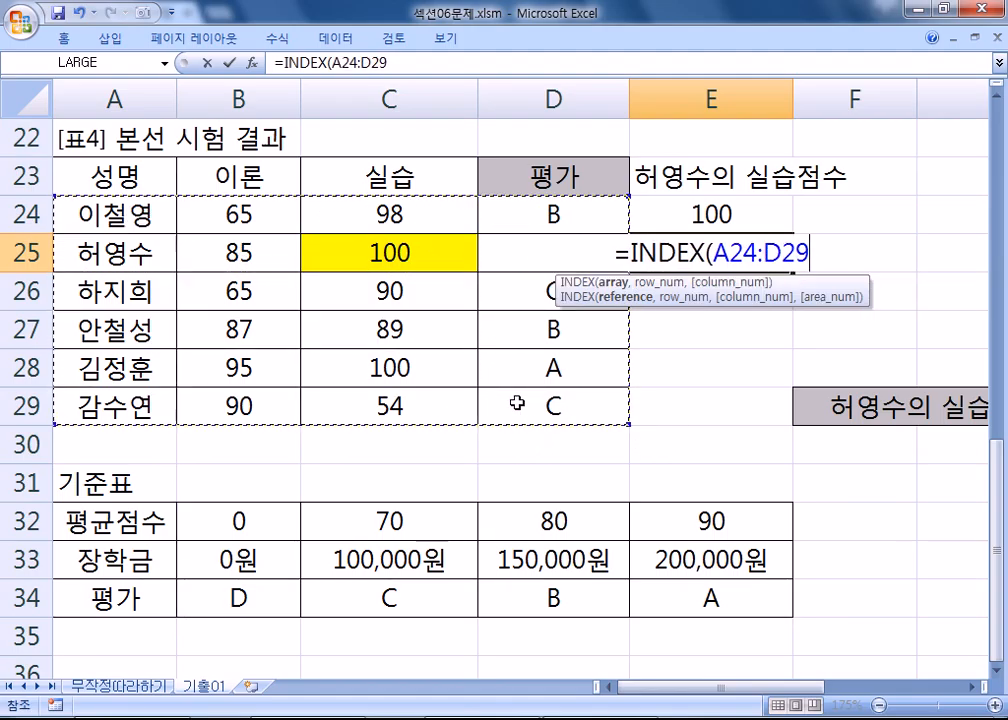
pyautogui.write(',2,3')
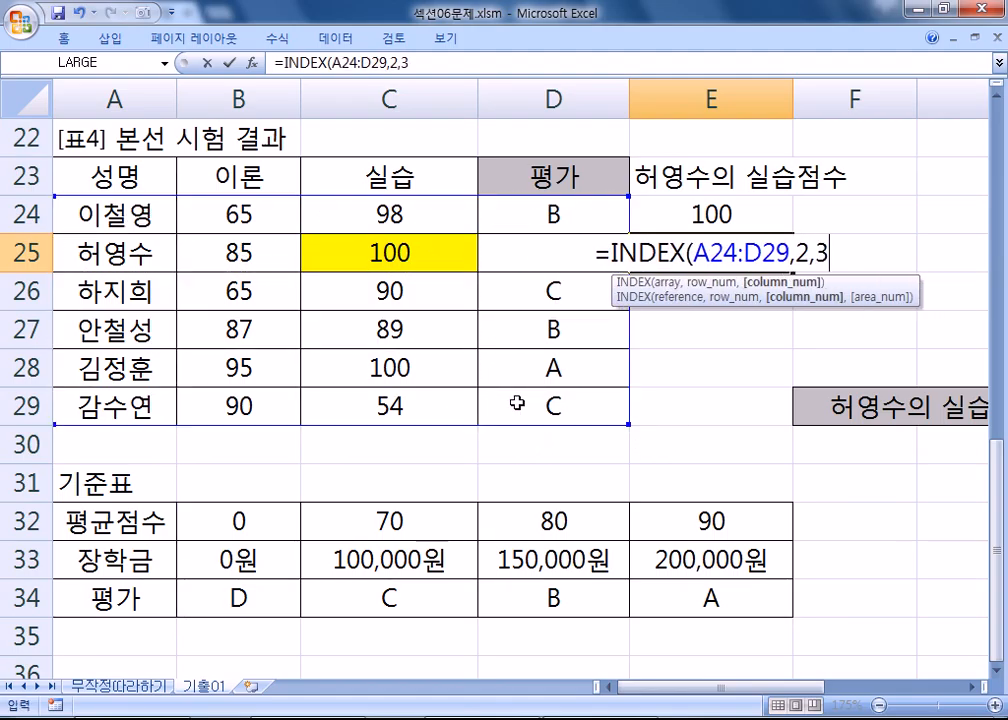
pyautogui.write(')')
pyautogui.press('Return')
# - Compare the ranges of the E24 and E25 formulas, then select E24's formula text
pyautogui.press('Up')
pyautogui.press('Up')
pyautogui.press('F2')
pyautogui.scroll(1, 517, 405)
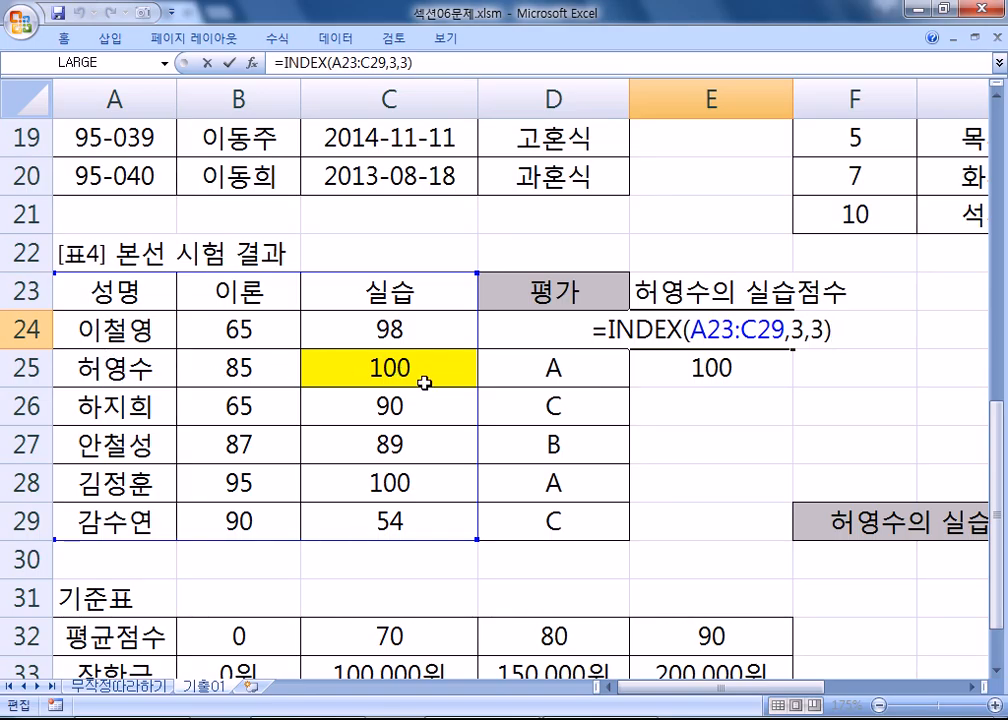
pyautogui.press('Escape')
pyautogui.doubleClick(711, 369)
pyautogui.scroll(-1, 772, 407)
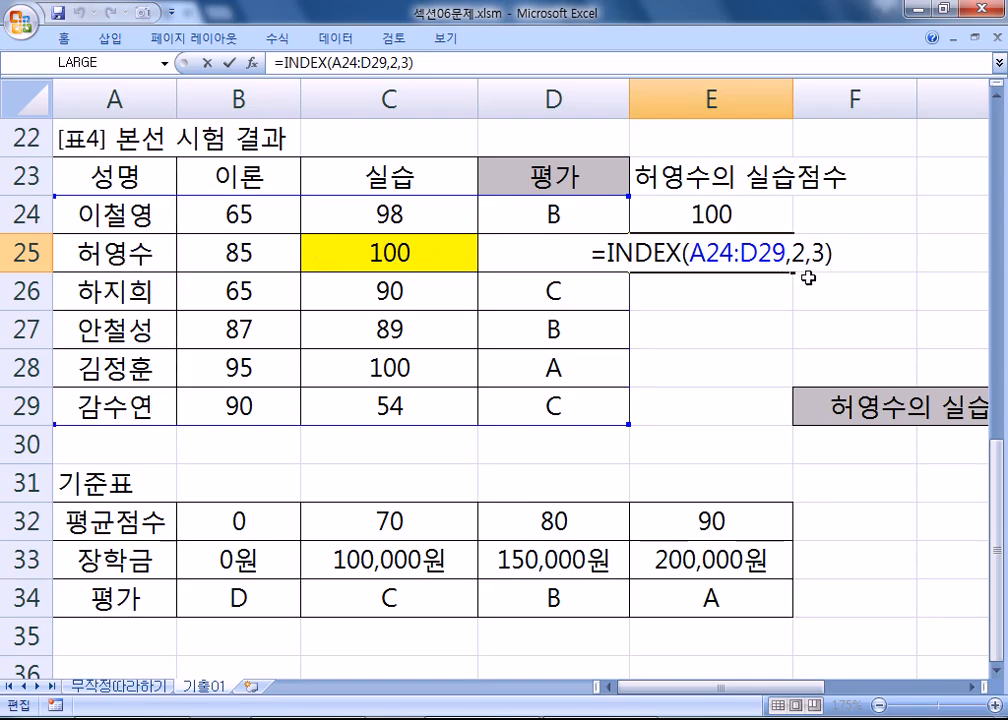
pyautogui.hotkey('ctrl', 'Return')
pyautogui.doubleClick(789, 213)
pyautogui.moveTo(844, 216); pyautogui.dragTo(607, 214)
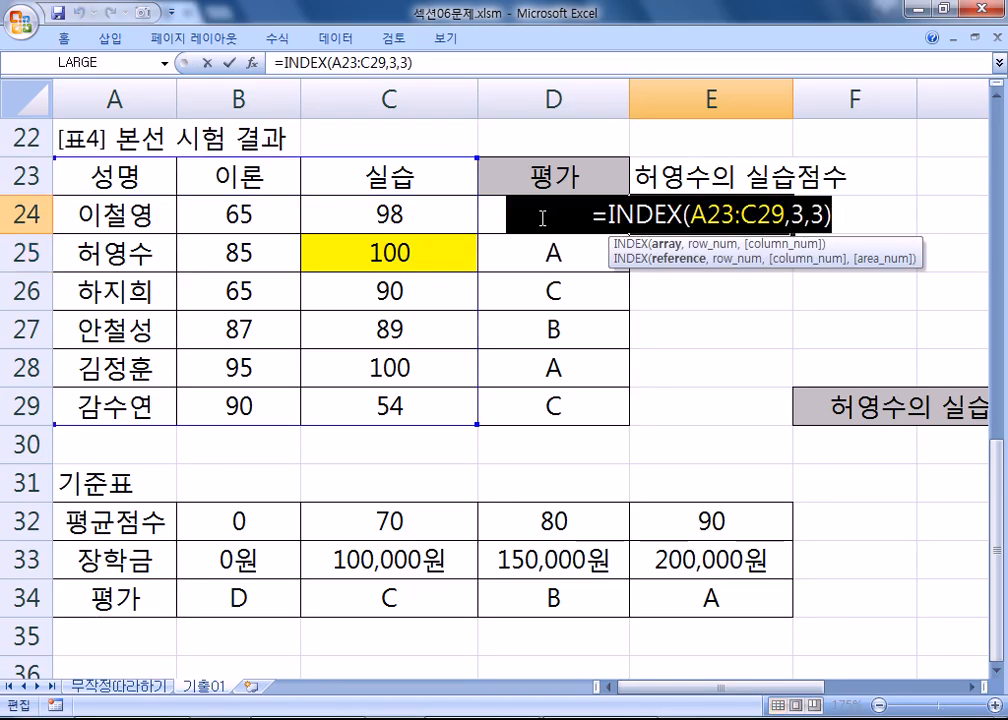
# - Paste E24's formula twice into the notes and change the second to =INDEX(A24:C29,2,3)
pyautogui.hotkey('ctrl', 'c')
pyautogui.hotkey('alt', 'Tab')
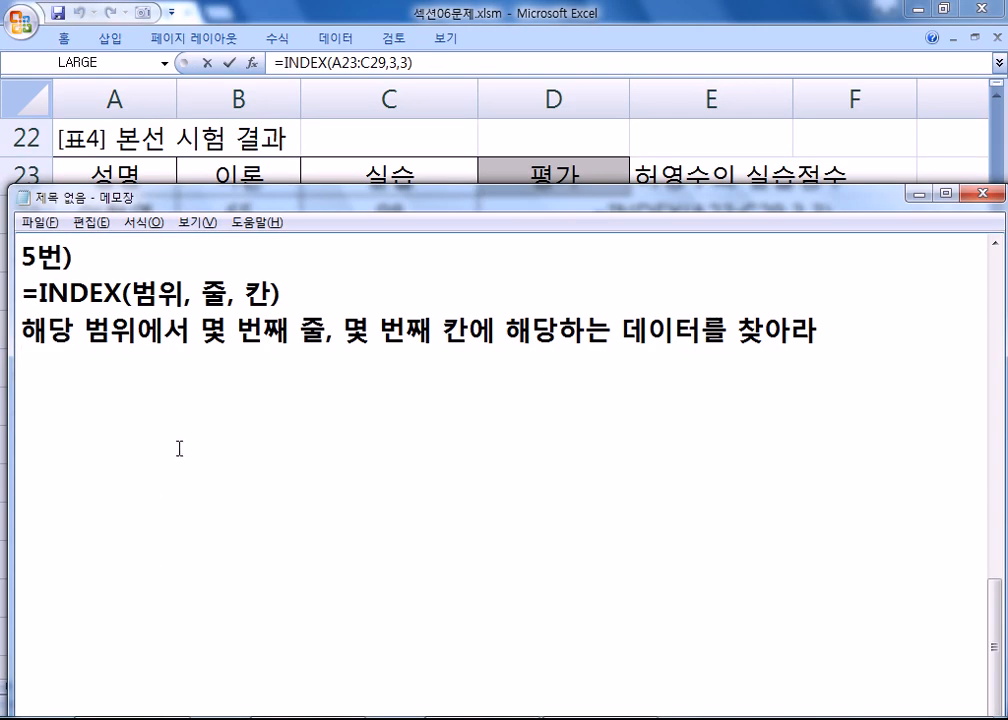
pyautogui.hotkey('ctrl', 'v')
pyautogui.press('Return')
pyautogui.hotkey('ctrl', 'v')
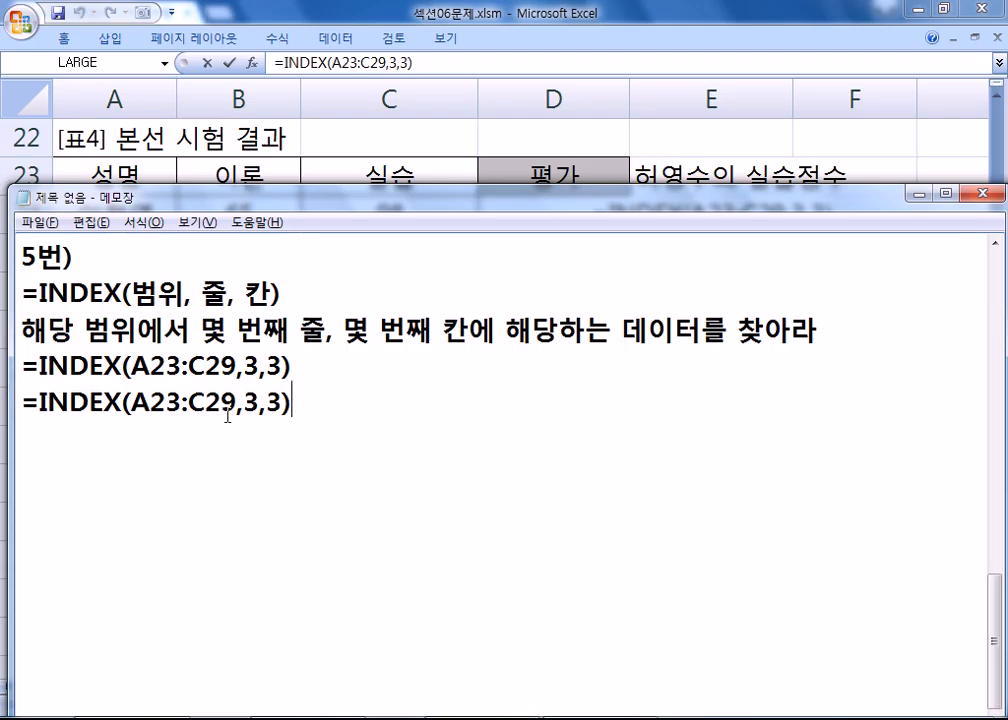
pyautogui.moveTo(160, 402); pyautogui.dragTo(182, 402)
pyautogui.write('4')
pyautogui.moveTo(245, 402); pyautogui.dragTo(258, 402)
pyautogui.write('2')
# - Check the E24 and E25 formulas in Excel and compare ranges with and without the header row
pyautogui.hotkey('alt', 'Tab')
pyautogui.press('Escape')
pyautogui.doubleClick(726, 254)
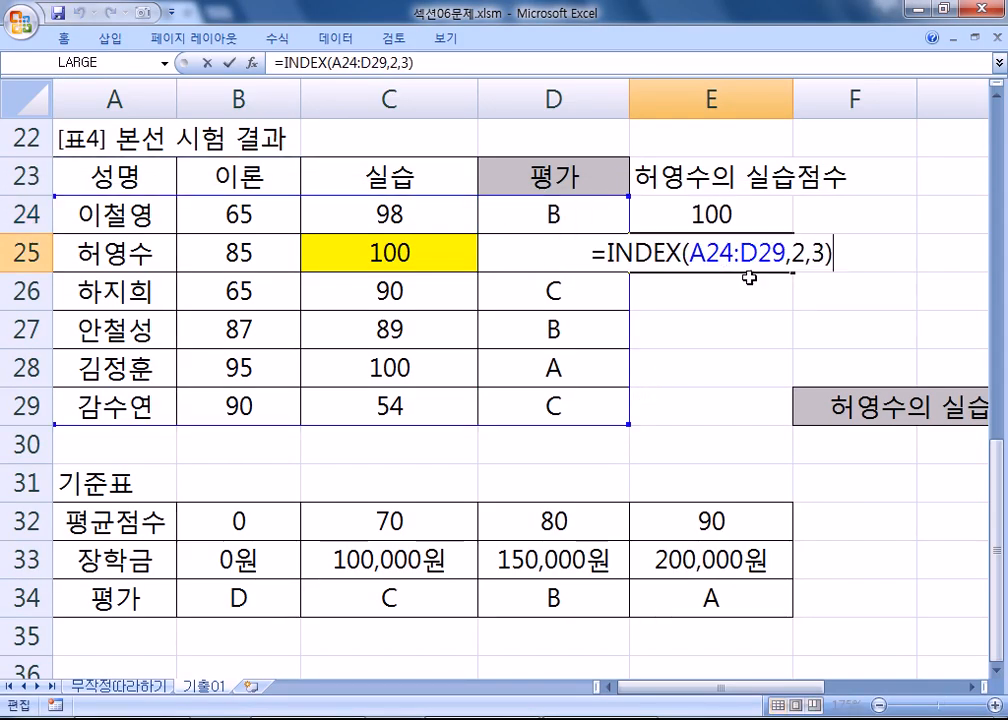
pyautogui.press('Escape')
pyautogui.hotkey('alt', 'Tab')
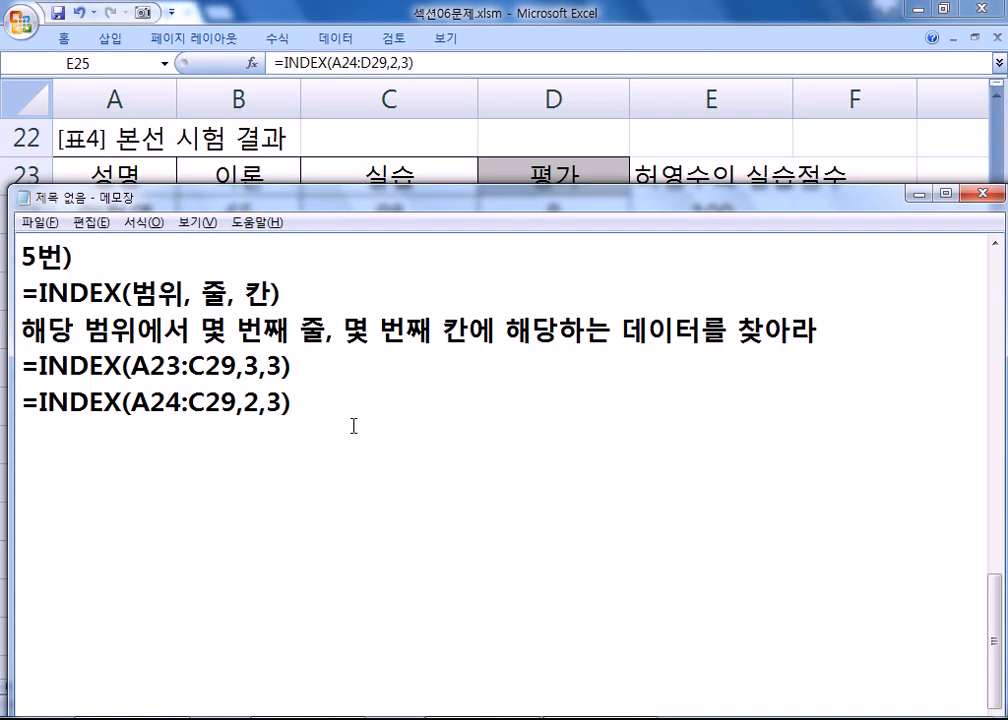
pyautogui.hotkey('alt', 'Tab')
pyautogui.moveTo(124, 252); pyautogui.dragTo(397, 369)
pyautogui.moveTo(140, 205); pyautogui.dragTo(513, 398)
pyautogui.moveTo(115, 178); pyautogui.dragTo(443, 360)
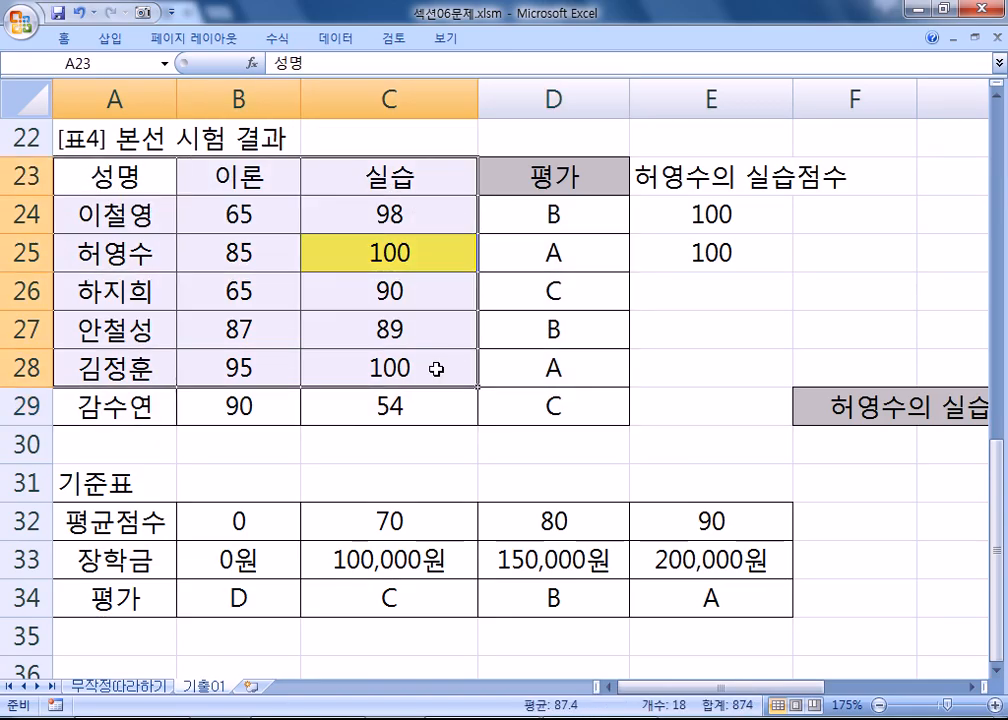
pyautogui.hotkey('alt', 'Tab')
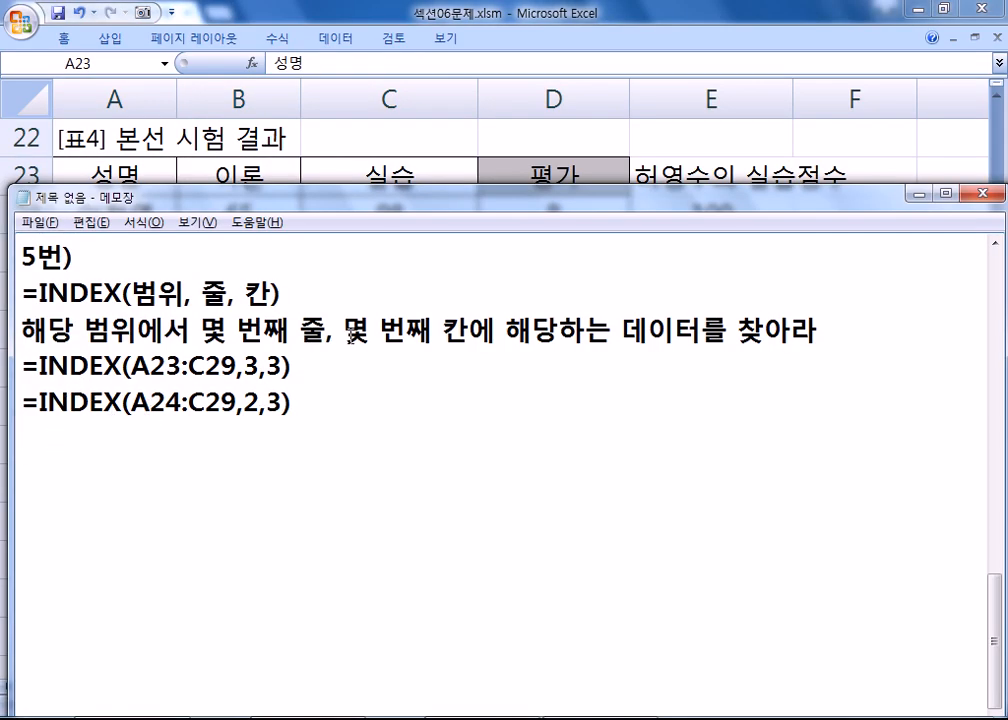
# - Label the two formulas ': 항목명을 포함' and ': 항목명을 제외' in the notes
pyautogui.click(342, 367)
pyautogui.write(': ')
pyautogui.write('GK')
pyautogui.press('BackSpace')
pyautogui.press('BackSpace')
pyautogui.press('Hangul')
pyautogui.write('항목명을 포함')
pyautogui.click(370, 390)
pyautogui.write(': 하항목며')
pyautogui.press('BackSpace')
pyautogui.press('BackSpace')
pyautogui.write('명을 제외')
pyautogui.press('Return')
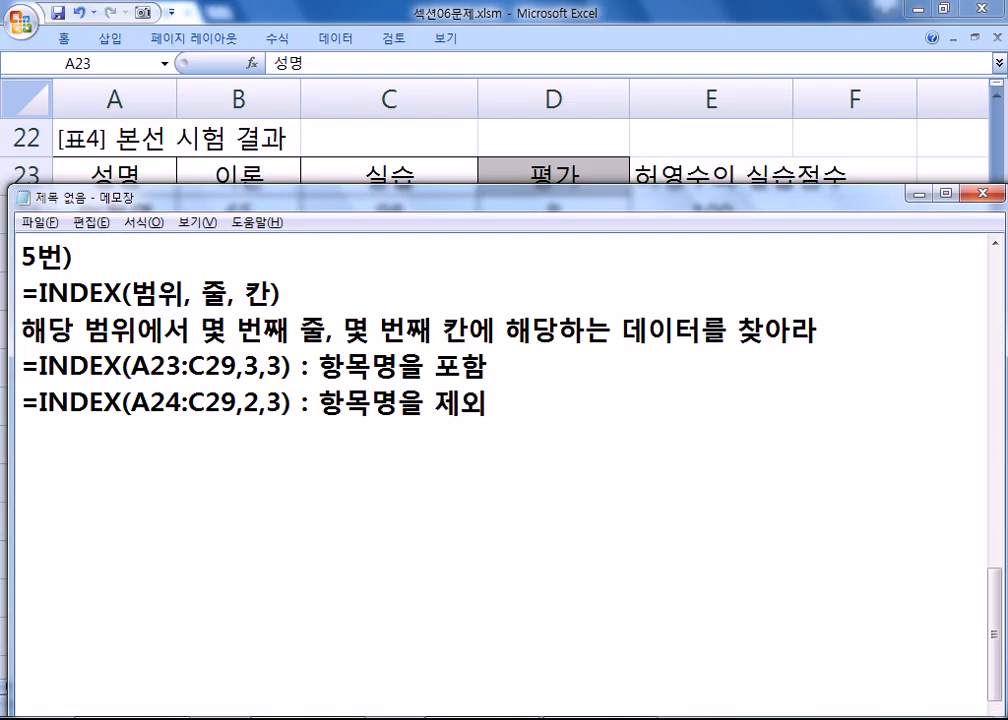